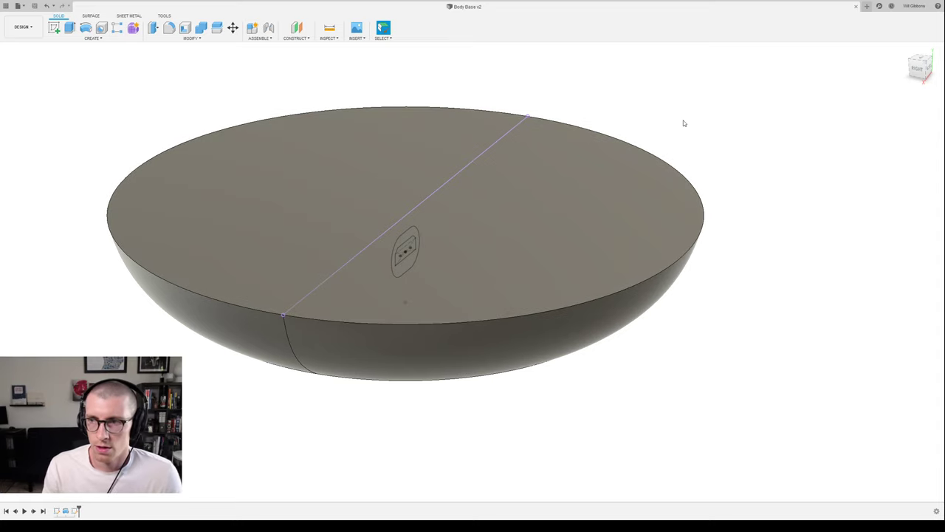
- Examine the solid bowl body from several angles and review the dimensions in the port sketch
{"action": "middle_click_drag", "start_coordinate": [717, 123], "coordinate": [737, 122], "text": "shift"}
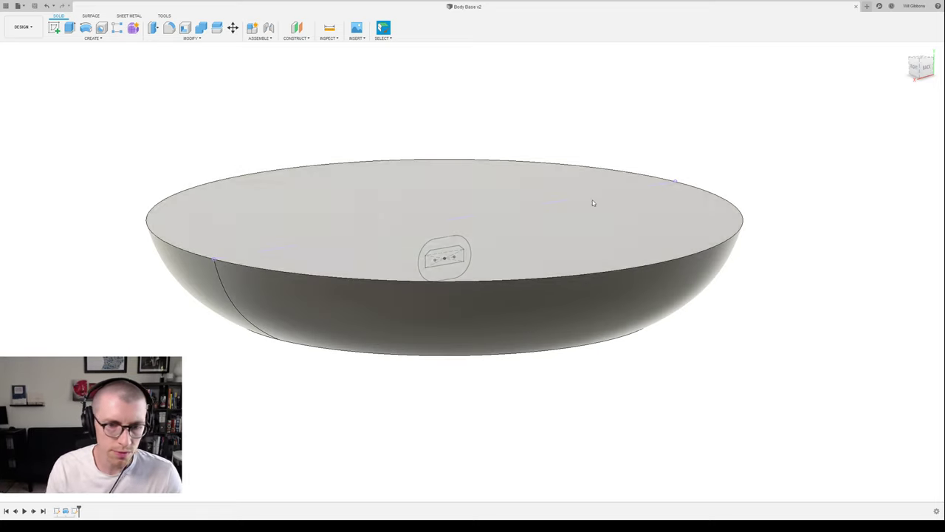
{"action": "middle_click_drag", "start_coordinate": [539, 410], "coordinate": [549, 401], "text": "shift"}
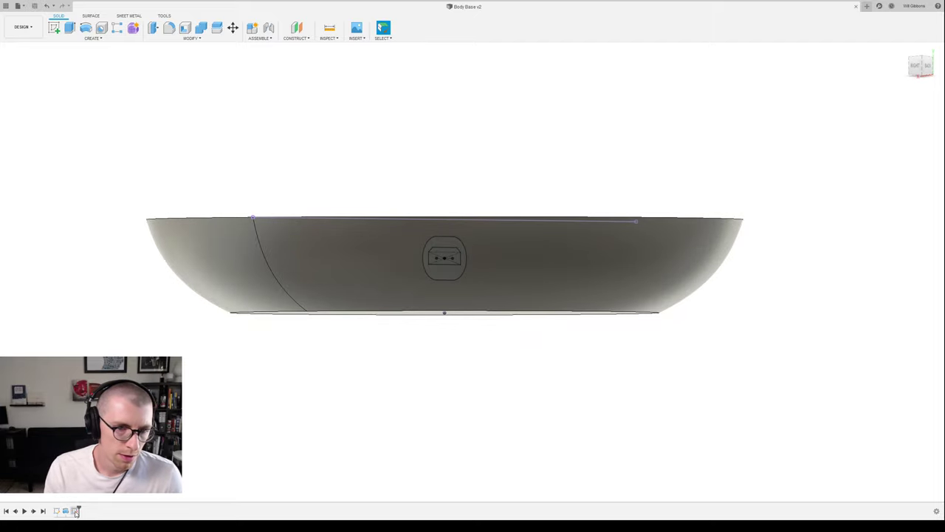
{"action": "middle_click_drag", "start_coordinate": [468, 387], "coordinate": [452, 392], "text": "shift"}
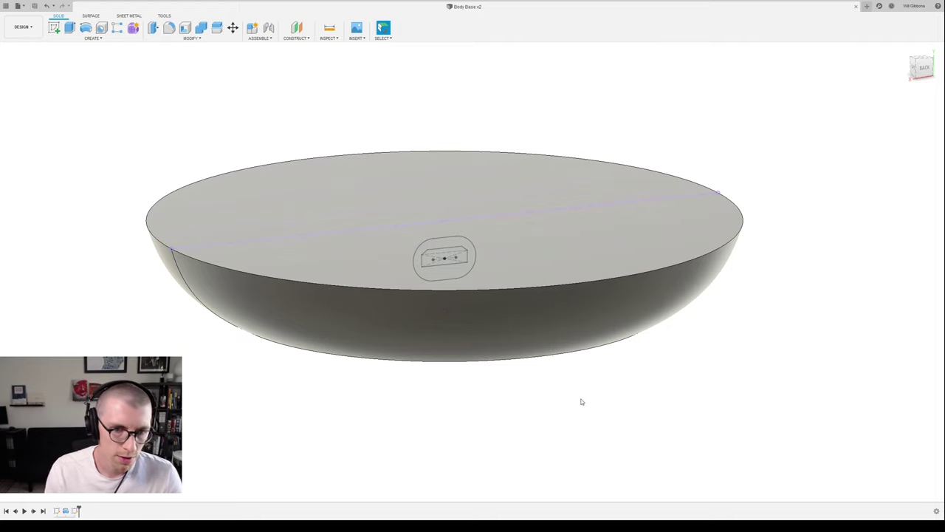
{"action": "middle_click_drag", "start_coordinate": [581, 399], "coordinate": [610, 403], "text": "shift"}
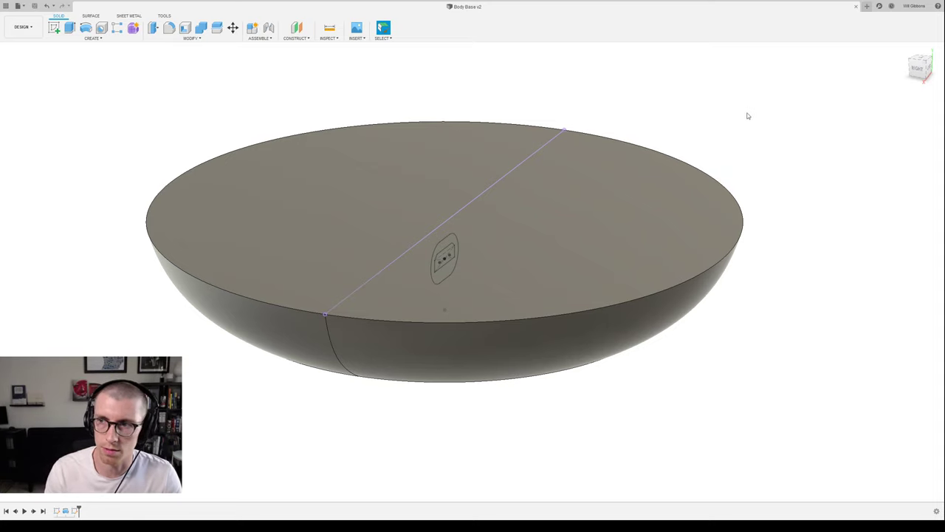
{"action": "middle_click_drag", "start_coordinate": [789, 186], "coordinate": [683, 179], "text": "shift"}
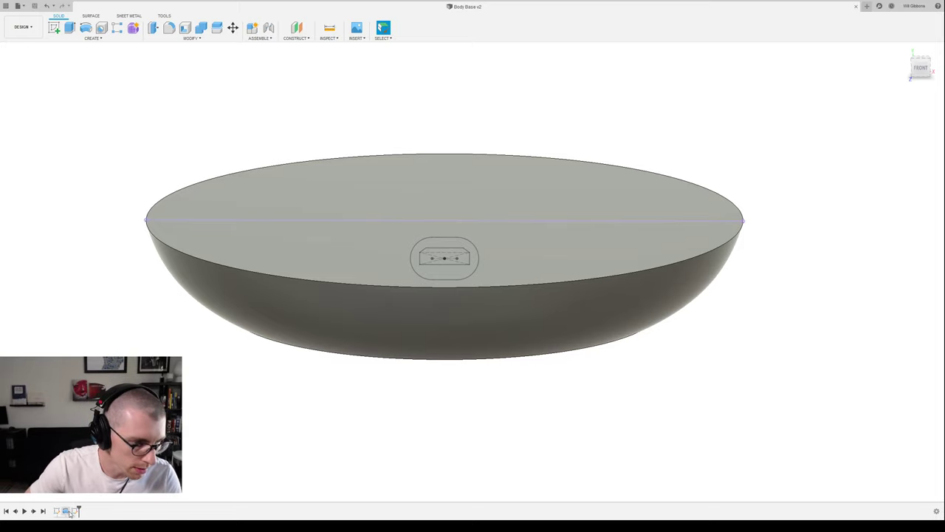
{"action": "middle_click_drag", "start_coordinate": [650, 177], "coordinate": [674, 183], "text": "shift"}
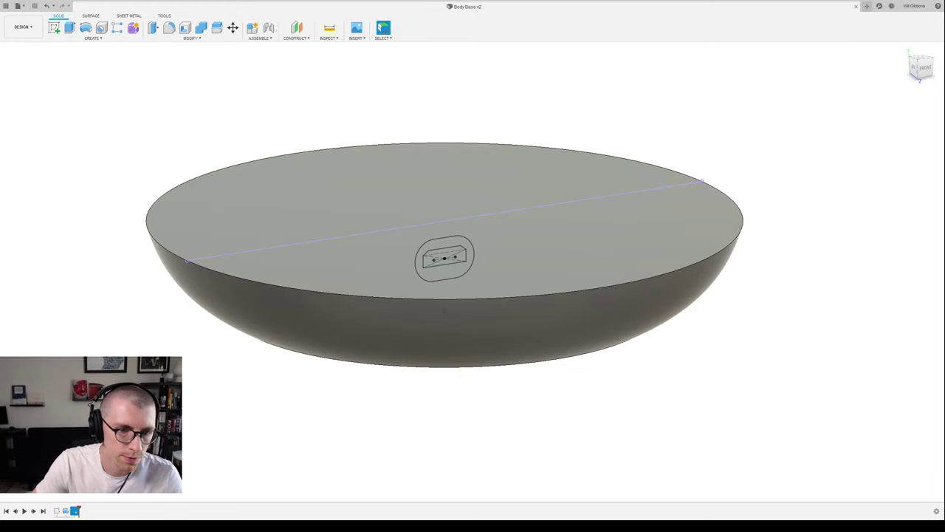
{"action": "double_click", "coordinate": [76, 511]}
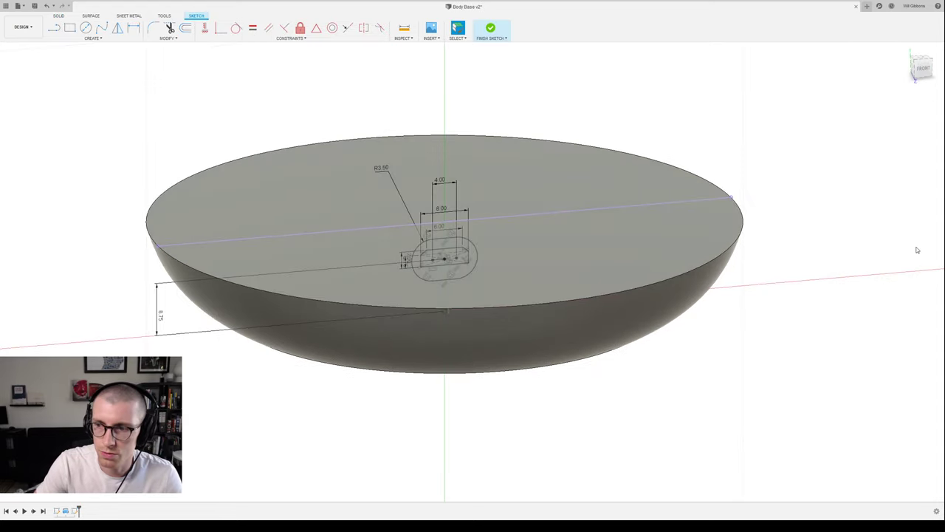
{"action": "key", "text": "ctrl+Return"}
- Begin an Extrude of the full slot-shaped port outline, including the connector profile inside it, starting from an offset outside the body's side wall
{"action": "left_click", "coordinate": [576, 252]}
{"action": "key", "text": "v"}
{"action": "left_click", "coordinate": [569, 367]}
{"action": "left_click", "coordinate": [452, 261]}
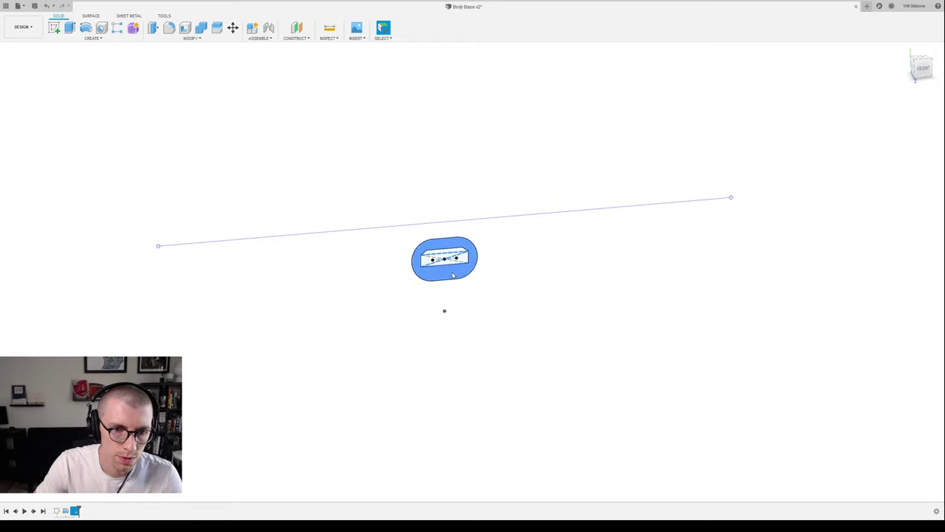
{"action": "scroll", "coordinate": [453, 266], "scroll_direction": "up", "scroll_amount": 3}
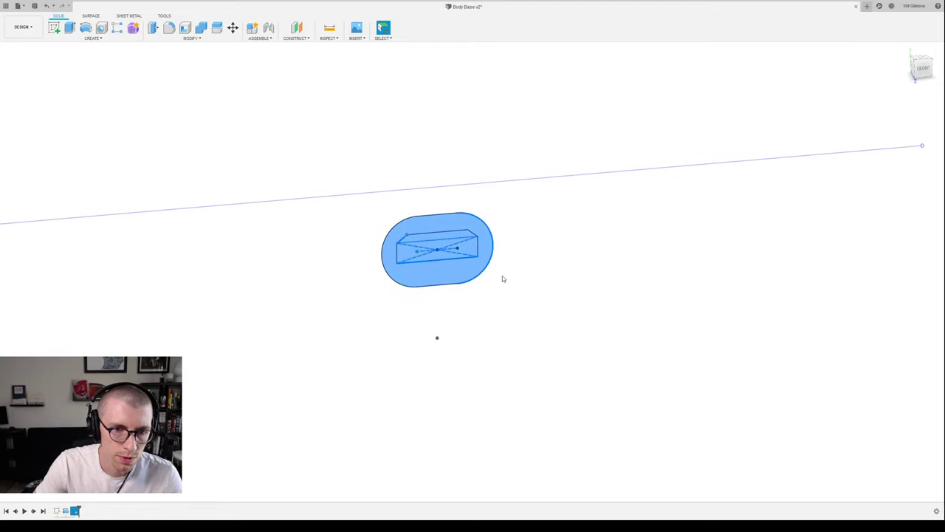
{"action": "key", "text": "e"}
{"action": "scroll", "coordinate": [510, 285], "scroll_direction": "down", "scroll_amount": 3}
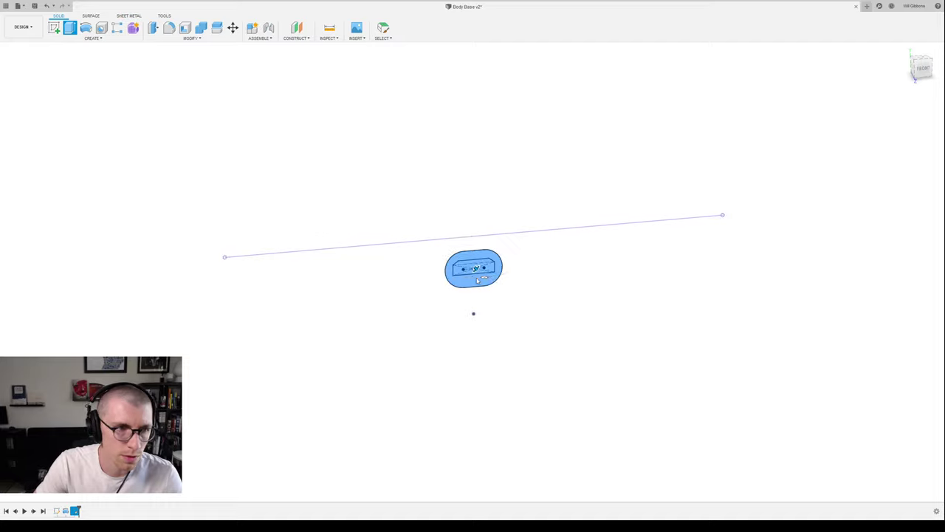
{"action": "left_click", "coordinate": [37, 123]}
{"action": "scroll", "coordinate": [597, 344], "scroll_direction": "down", "scroll_amount": 2}
{"action": "mouse_move", "coordinate": [602, 348]}
{"action": "middle_mouse_down", "text": "shift"}
{"action": "mouse_move", "coordinate": [650, 375]}
{"action": "mouse_move", "coordinate": [708, 369]}
{"action": "mouse_move", "coordinate": [705, 335]}
{"action": "middle_mouse_up", "text": "shift"}
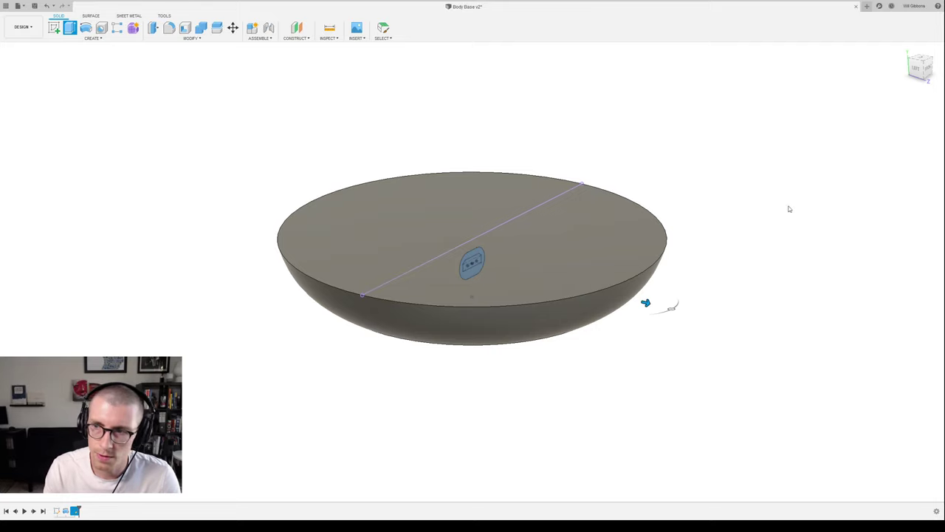
- Cut the slot-shaped port recess inward into the body's curved side wall as a blind pocket
{"action": "left_click_drag", "start_coordinate": [645, 304], "coordinate": [616, 293]}
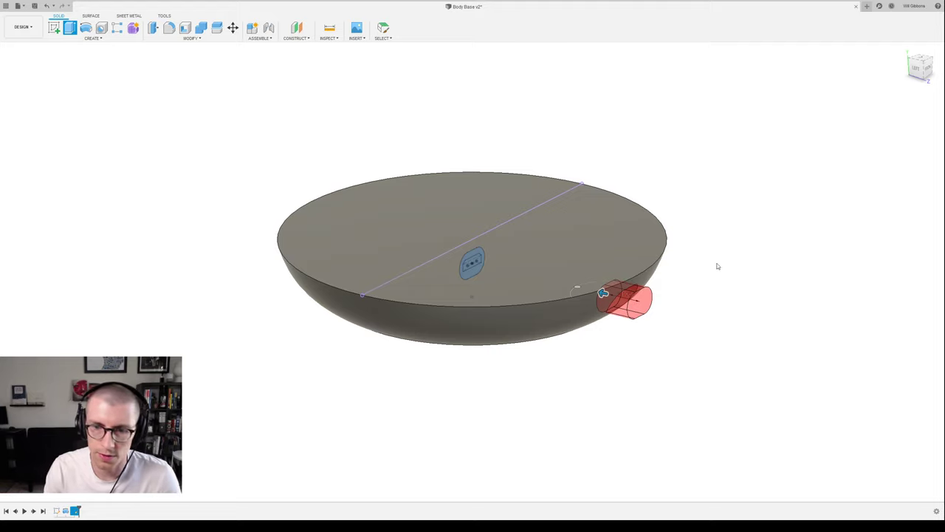
{"action": "scroll", "coordinate": [693, 306], "scroll_direction": "up", "scroll_amount": 3}
{"action": "middle_click_drag", "start_coordinate": [662, 272], "coordinate": [647, 259], "text": "shift"}
{"action": "scroll", "coordinate": [612, 312], "scroll_direction": "up", "scroll_amount": 1}
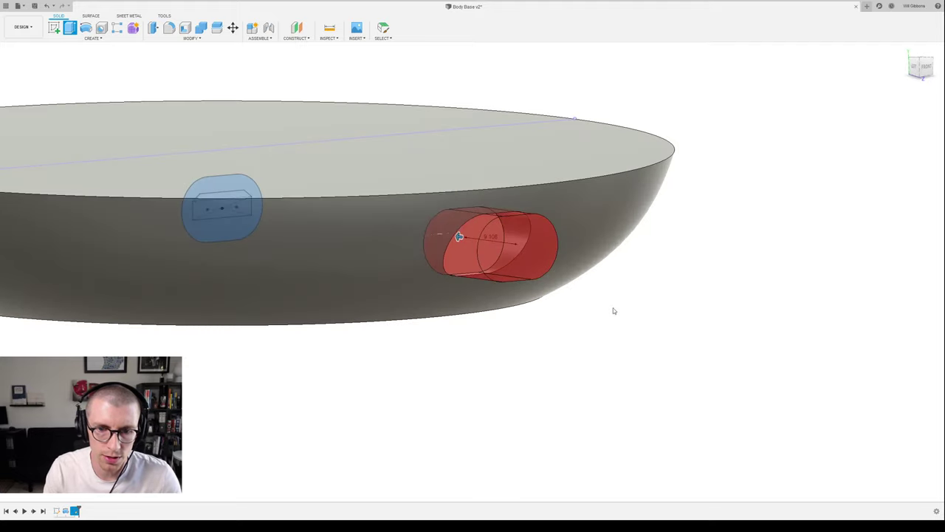
{"action": "scroll", "coordinate": [696, 321], "scroll_direction": "up", "scroll_amount": 2}
{"action": "middle_click_drag", "start_coordinate": [697, 321], "coordinate": [684, 342], "text": "shift"}
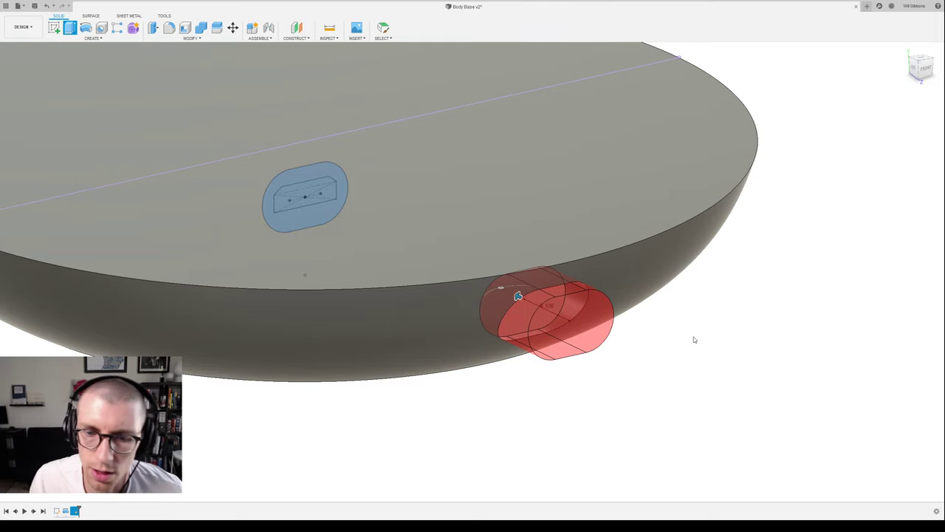
{"action": "middle_click_drag", "start_coordinate": [645, 365], "coordinate": [681, 333], "text": "shift"}
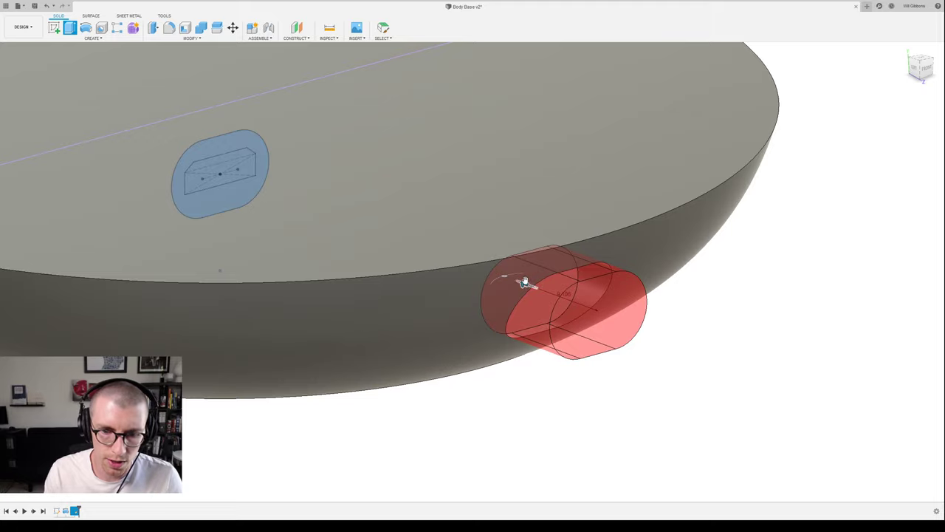
{"action": "left_click_drag", "start_coordinate": [527, 285], "coordinate": [526, 284]}
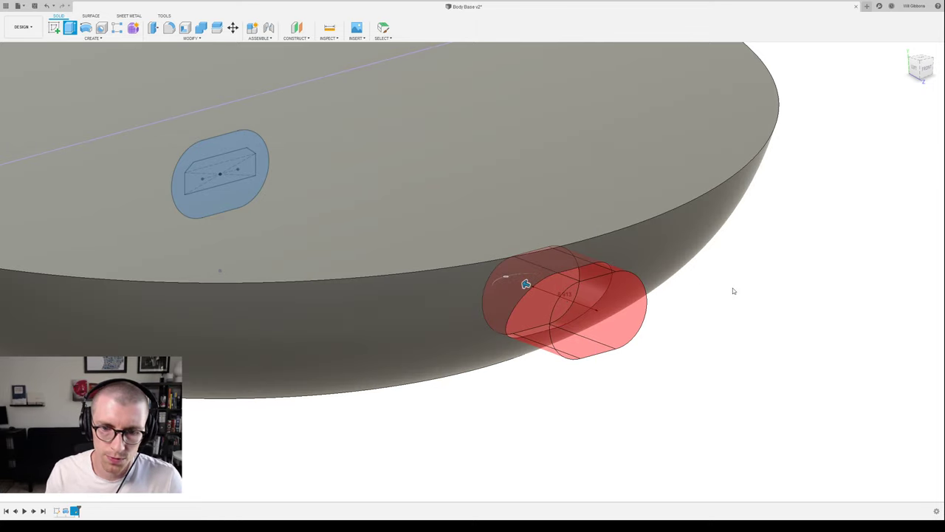
{"action": "middle_click_drag", "start_coordinate": [729, 285], "coordinate": [753, 268]}
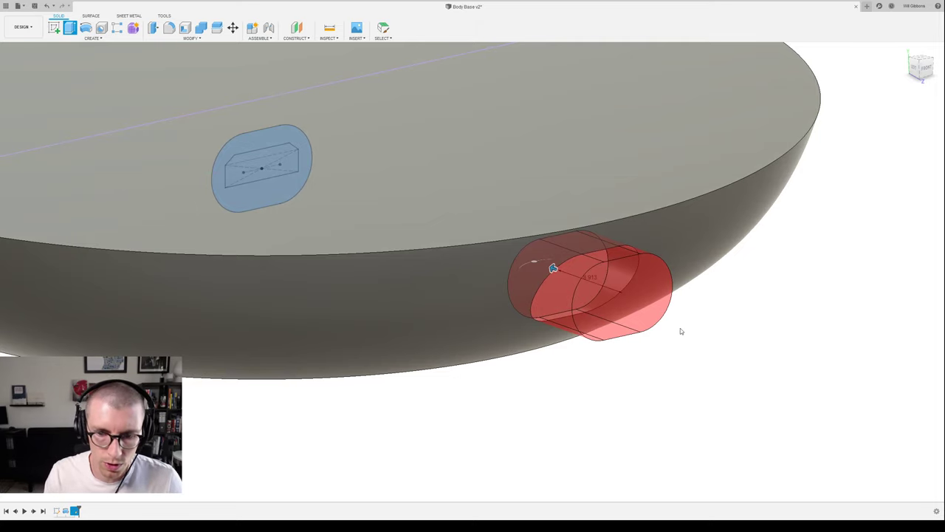
{"action": "middle_click_drag", "start_coordinate": [681, 330], "coordinate": [688, 332], "text": "shift"}
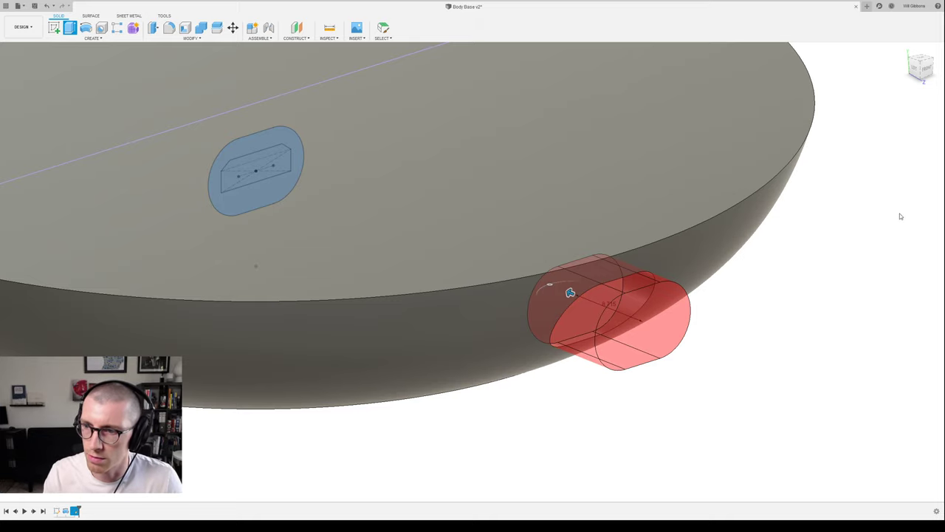
{"action": "key", "text": "Return"}
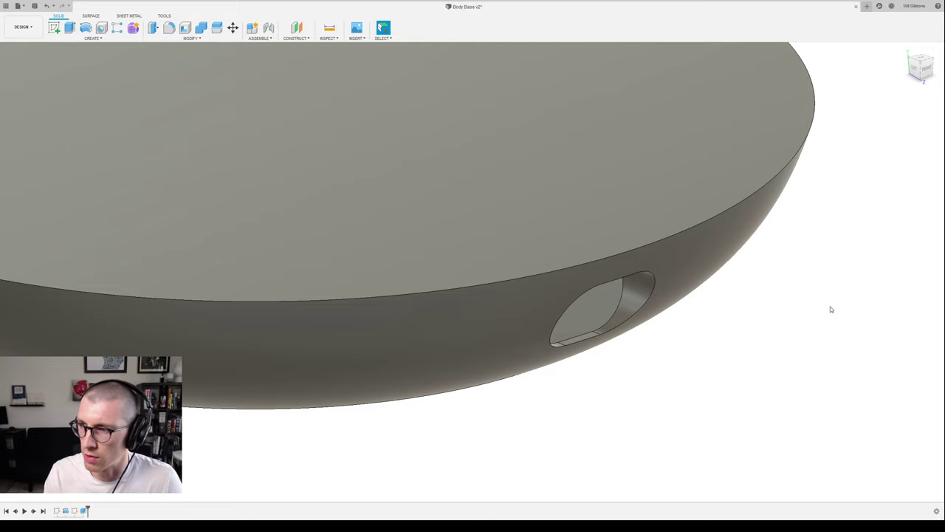
- Shell the body with its flat top face removed, hollowing it into an open bowl around the port recess
{"action": "scroll", "coordinate": [746, 307], "scroll_direction": "down", "scroll_amount": 1}
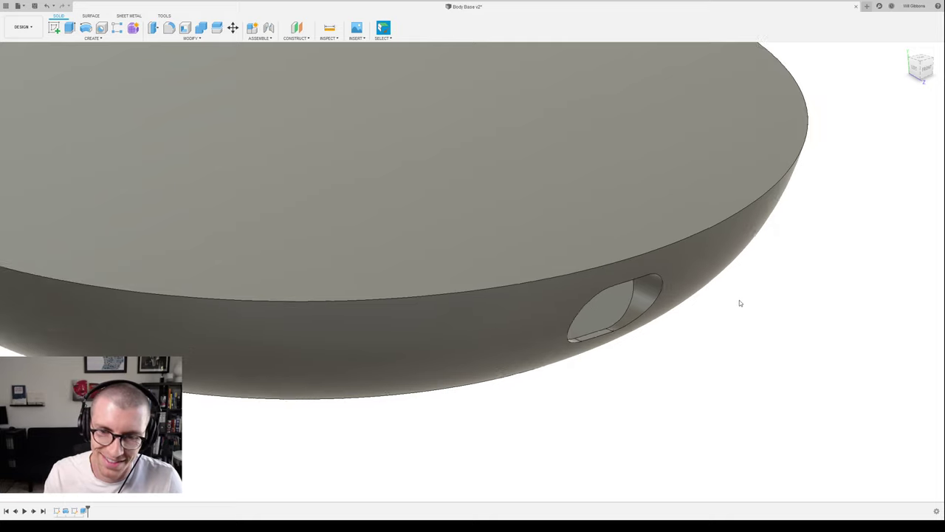
{"action": "scroll", "coordinate": [739, 302], "scroll_direction": "down", "scroll_amount": 5}
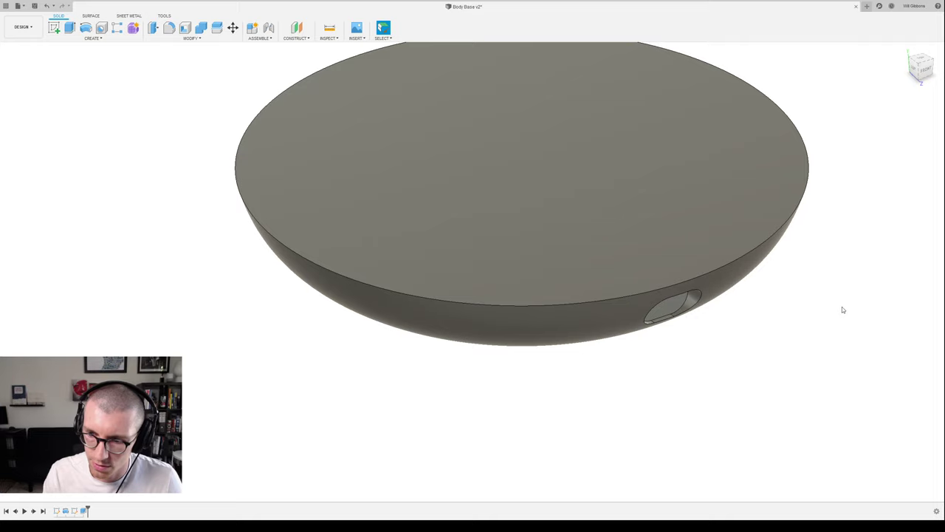
{"action": "key", "text": "shift+s"}
{"action": "left_click", "coordinate": [683, 233]}
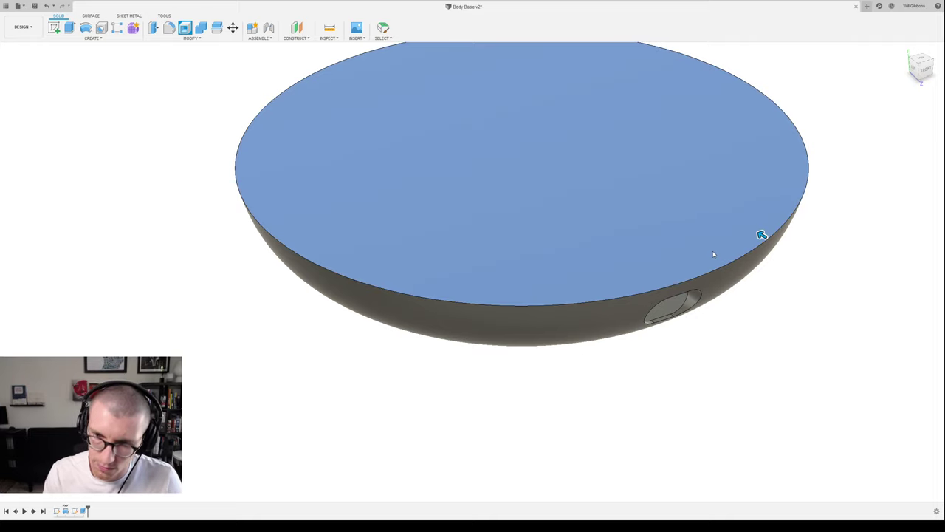
{"action": "key", "text": "Return"}
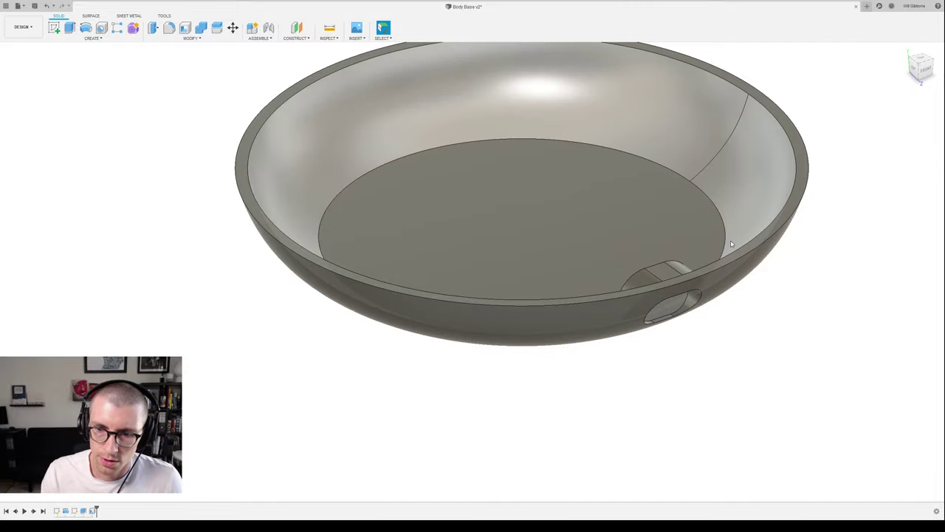
- Examine the walls that the shell formed around the port recess, from inside and outside the bowl
{"action": "middle_click_drag", "start_coordinate": [764, 219], "coordinate": [727, 255]}
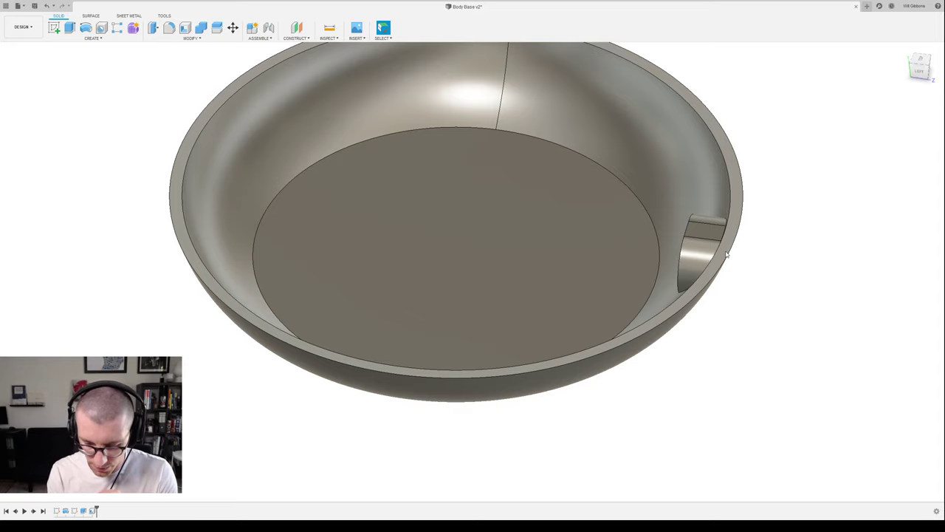
{"action": "scroll", "coordinate": [737, 275], "scroll_direction": "up", "scroll_amount": 3}
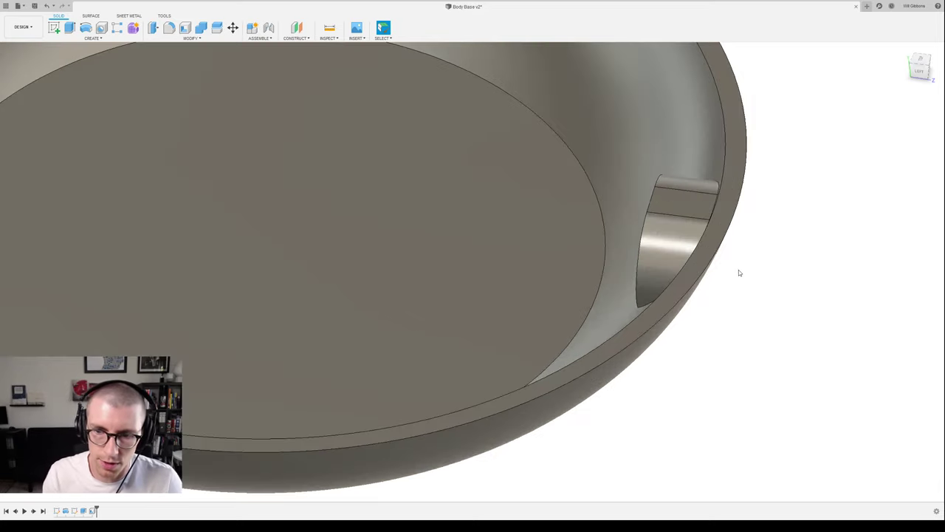
{"action": "middle_click_drag", "start_coordinate": [739, 270], "coordinate": [779, 253], "text": "shift"}
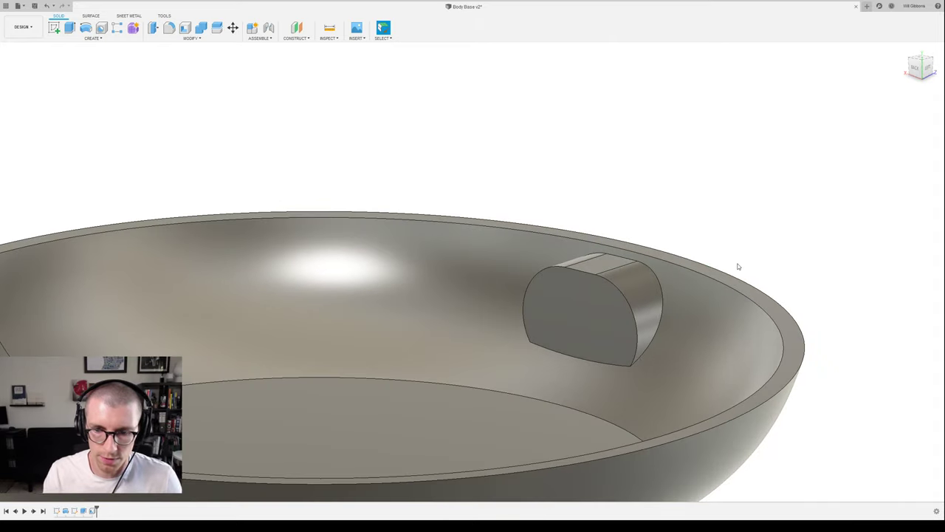
{"action": "scroll", "coordinate": [737, 266], "scroll_direction": "up", "scroll_amount": 1}
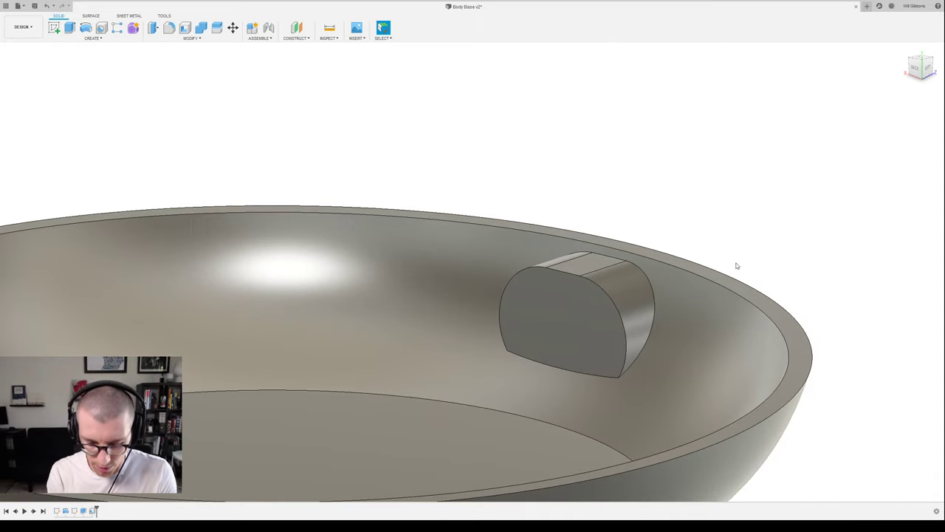
{"action": "scroll", "coordinate": [736, 266], "scroll_direction": "down", "scroll_amount": 2}
{"action": "middle_click_drag", "start_coordinate": [736, 263], "coordinate": [661, 141], "text": "shift"}
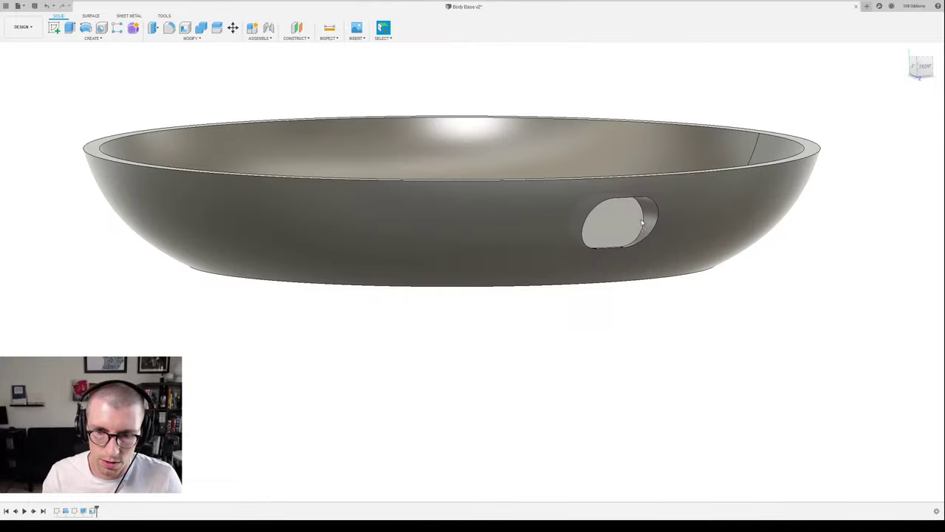
{"action": "scroll", "coordinate": [610, 216], "scroll_direction": "up", "scroll_amount": 3}
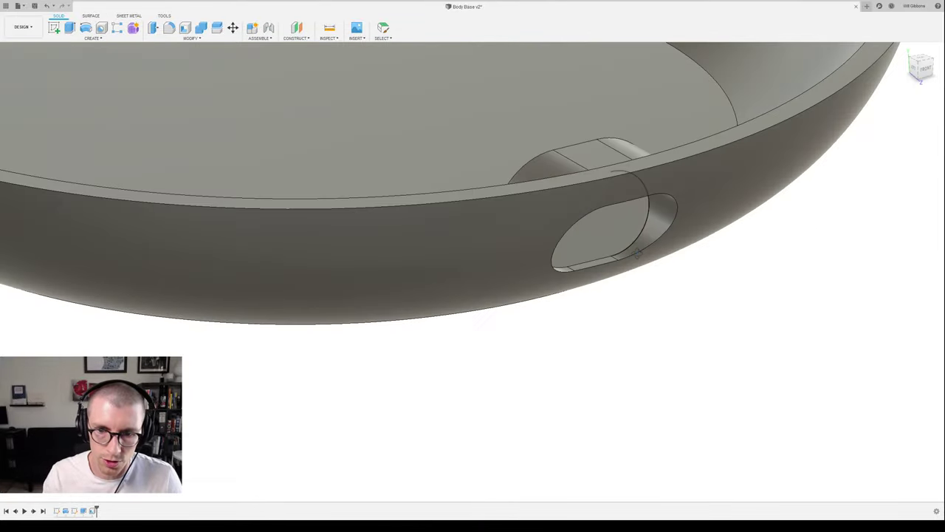
{"action": "middle_click_drag", "start_coordinate": [637, 253], "coordinate": [664, 225], "text": "shift"}
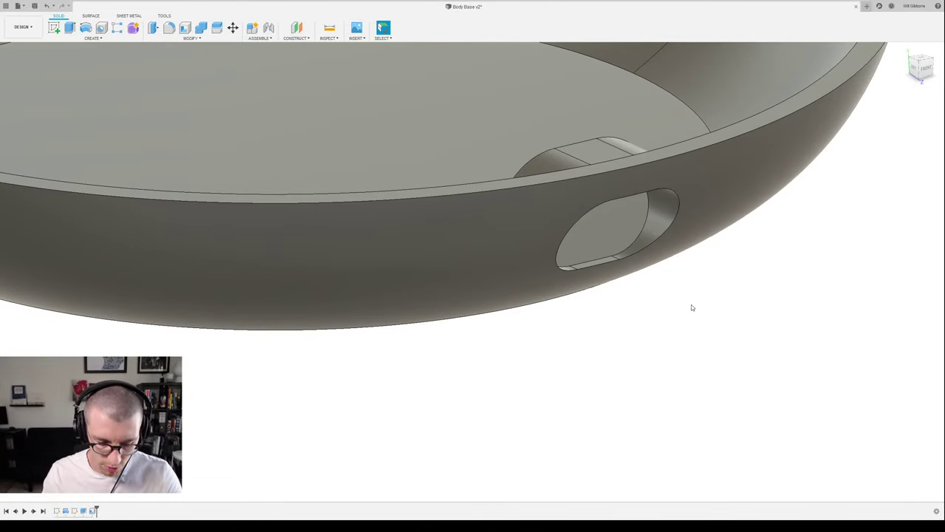
{"action": "scroll", "coordinate": [692, 307], "scroll_direction": "down", "scroll_amount": 4}
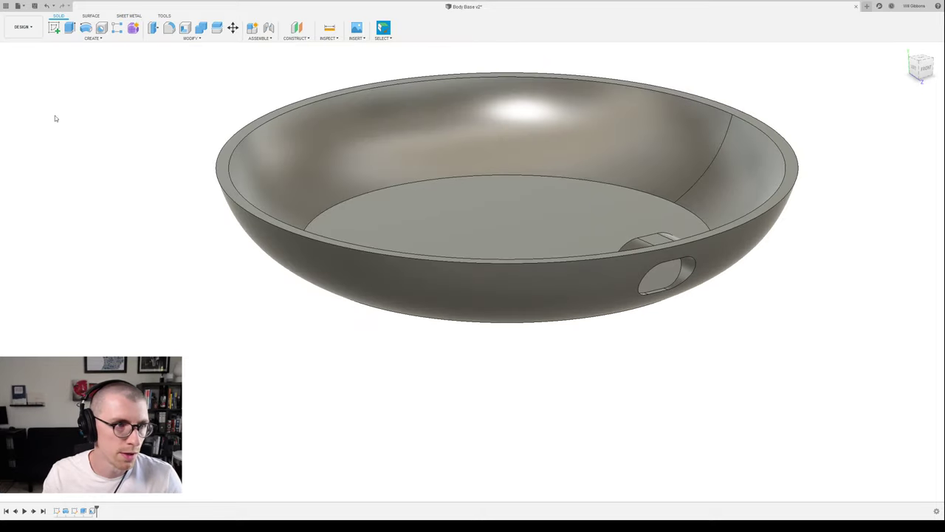
- Show the port sketch and extrude its small chamfered connector profile as a cut through the back wall of the port recess
{"action": "left_click", "coordinate": [37, 147]}
{"action": "key", "text": "e"}
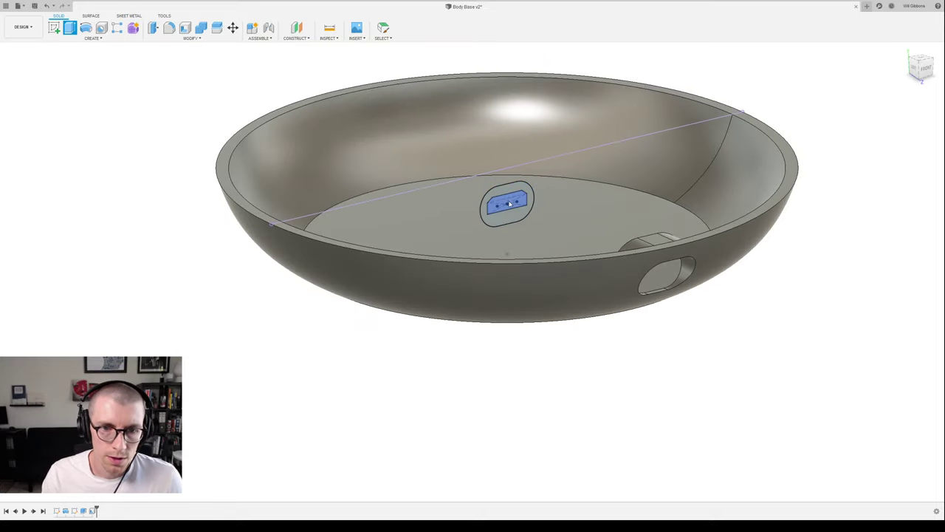
{"action": "left_click", "coordinate": [509, 204]}
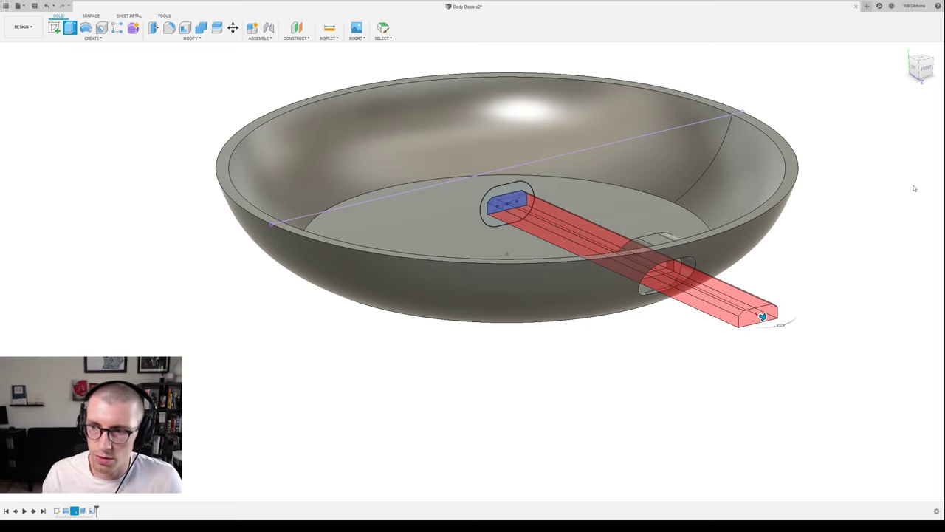
{"action": "key", "text": "Return"}
{"action": "middle_click_drag", "start_coordinate": [870, 262], "coordinate": [826, 253], "text": "shift"}
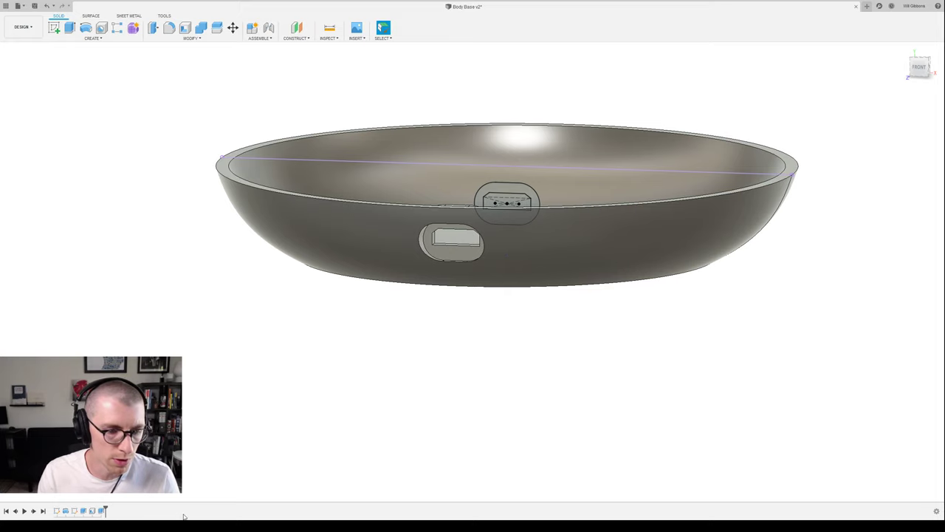
{"action": "middle_click_drag", "start_coordinate": [397, 352], "coordinate": [424, 356], "text": "shift"}
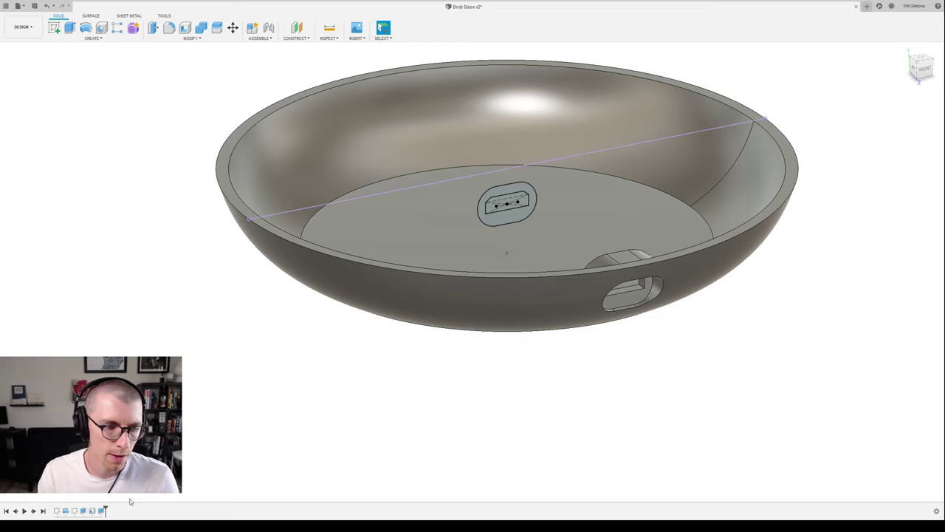
- Examine the port recess and the connector opening in the bowl's side wall from outside, inside and below
{"action": "scroll", "coordinate": [715, 316], "scroll_direction": "up", "scroll_amount": 3}
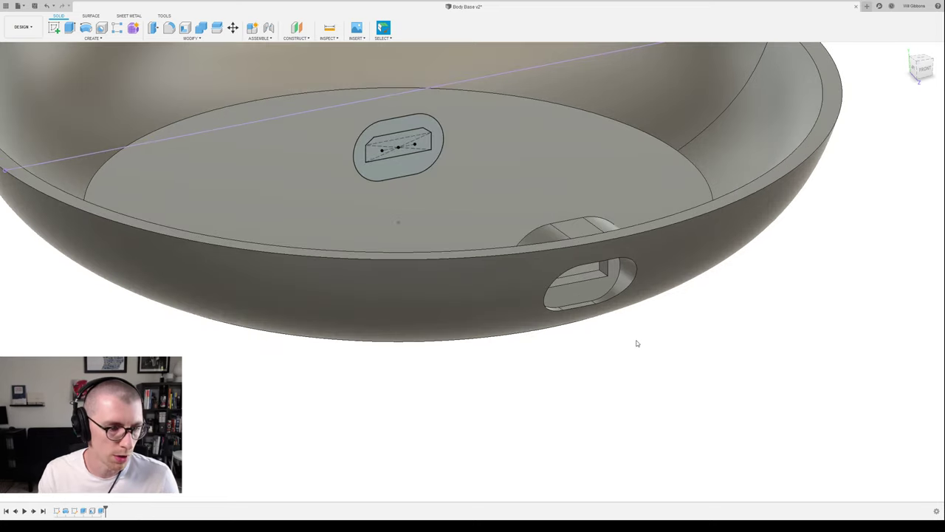
{"action": "mouse_move", "coordinate": [622, 342]}
{"action": "middle_mouse_down", "text": "shift"}
{"action": "mouse_move", "coordinate": [591, 288]}
{"action": "mouse_move", "coordinate": [565, 284]}
{"action": "mouse_move", "coordinate": [593, 332]}
{"action": "middle_mouse_up", "text": "shift"}
{"action": "scroll", "coordinate": [540, 287], "scroll_direction": "up", "scroll_amount": 3}
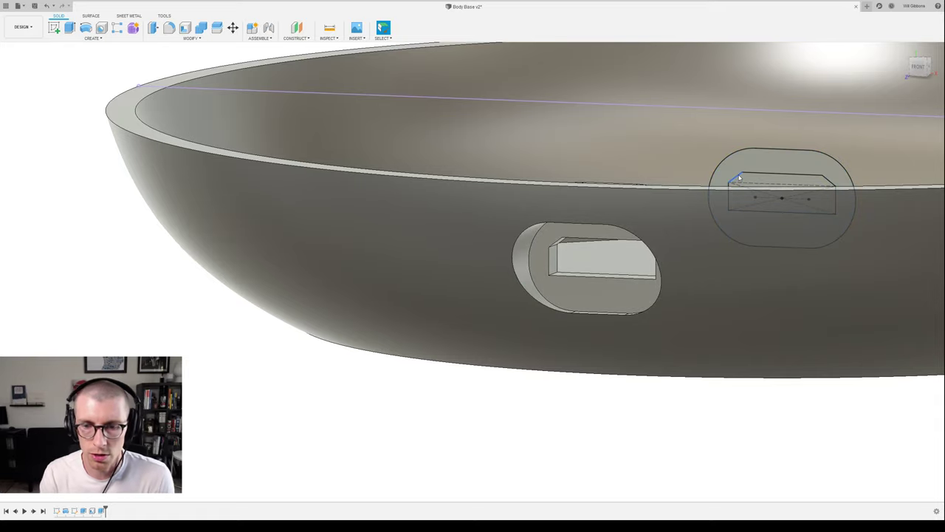
{"action": "left_click", "coordinate": [731, 169]}
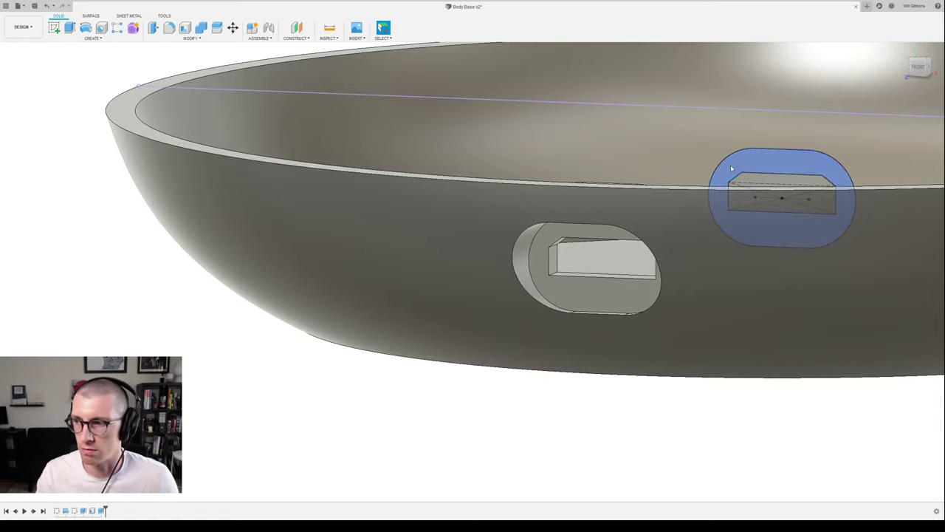
{"action": "key", "text": "Escape"}
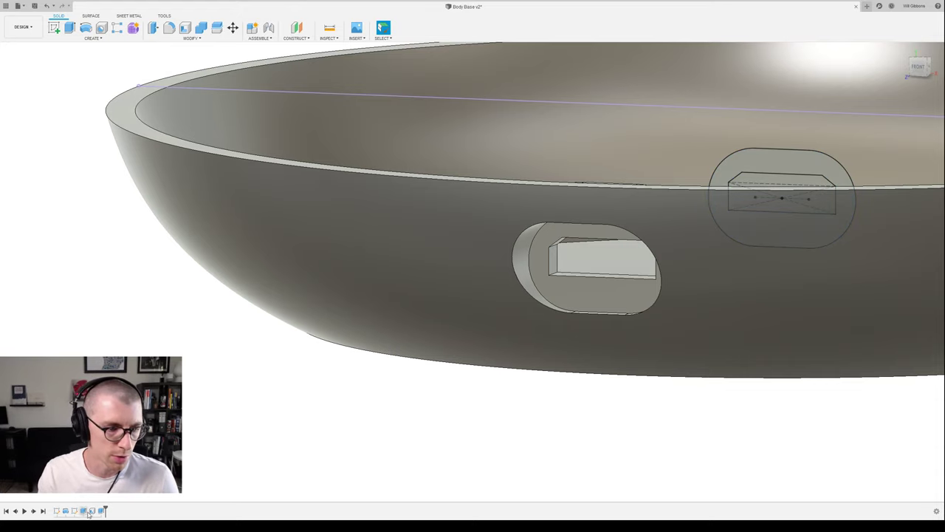
{"action": "scroll", "coordinate": [599, 269], "scroll_direction": "up", "scroll_amount": 3}
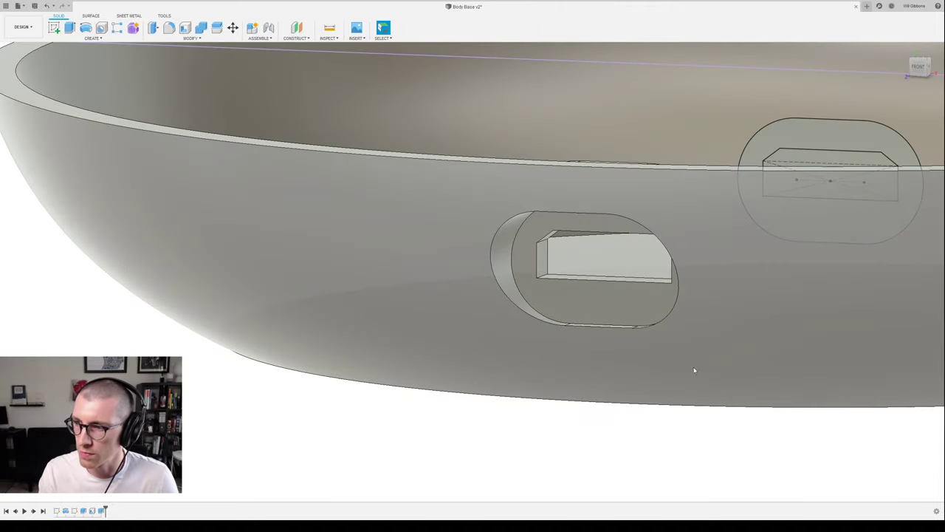
{"action": "middle_click_drag", "start_coordinate": [697, 369], "coordinate": [661, 331]}
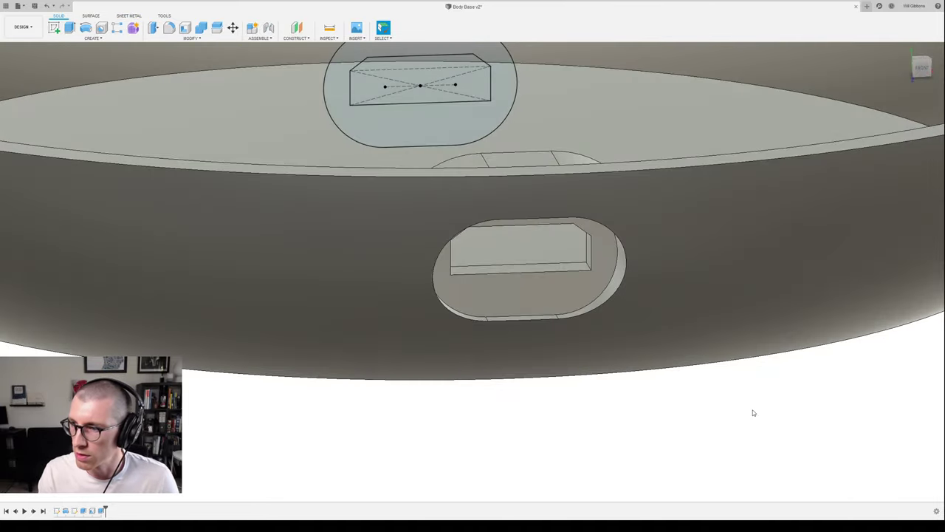
{"action": "middle_click_drag", "start_coordinate": [705, 401], "coordinate": [721, 404], "text": "shift"}
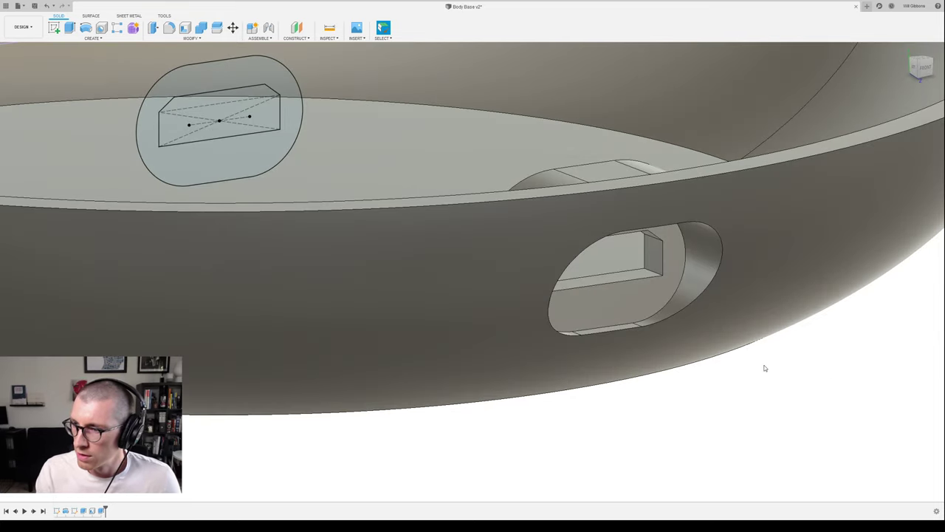
{"action": "middle_click_drag", "start_coordinate": [765, 368], "coordinate": [708, 357], "text": "shift"}
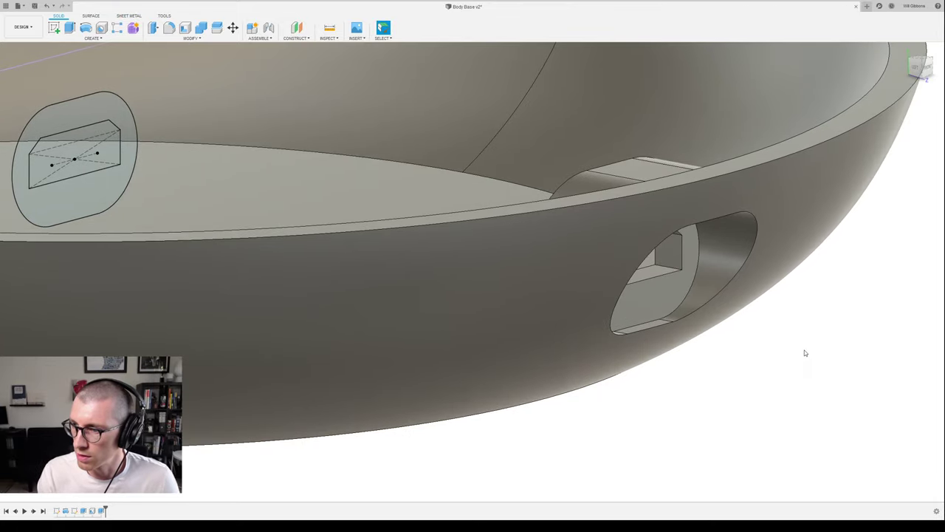
{"action": "scroll", "coordinate": [804, 350], "scroll_direction": "down", "scroll_amount": 3}
{"action": "scroll", "coordinate": [766, 347], "scroll_direction": "up", "scroll_amount": 3}
{"action": "middle_click_drag", "start_coordinate": [668, 285], "coordinate": [757, 342], "text": "shift"}
{"action": "scroll", "coordinate": [757, 342], "scroll_direction": "down", "scroll_amount": 4}
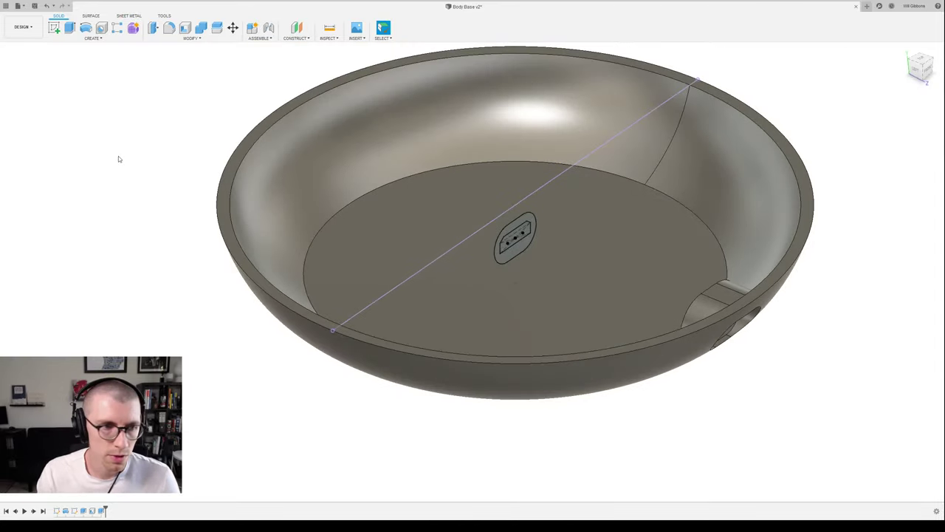
{"action": "middle_click_drag", "start_coordinate": [828, 187], "coordinate": [809, 164], "text": "shift"}
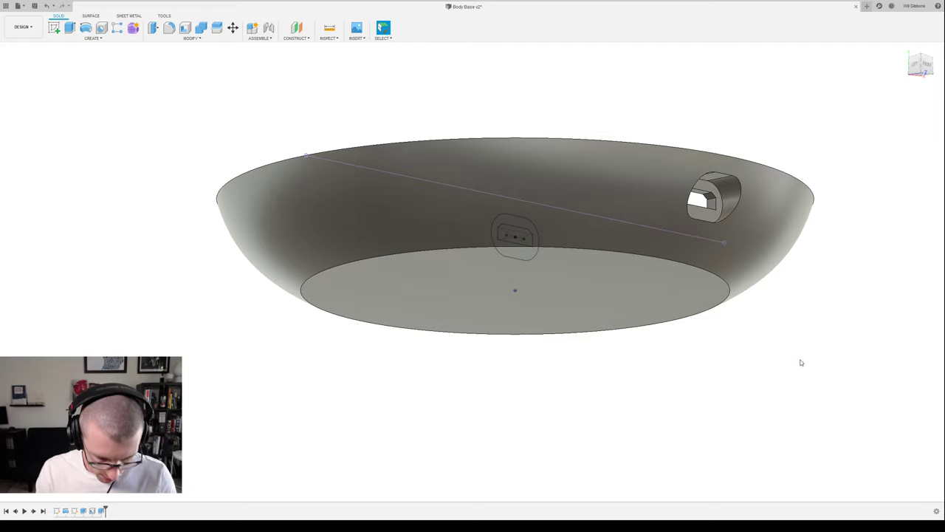
{"action": "mouse_move", "coordinate": [801, 363]}
{"action": "middle_mouse_down", "text": "shift"}
{"action": "mouse_move", "coordinate": [787, 406]}
{"action": "mouse_move", "coordinate": [810, 406]}
{"action": "mouse_move", "coordinate": [818, 396]}
{"action": "mouse_move", "coordinate": [757, 362]}
{"action": "middle_mouse_up", "text": "shift"}
{"action": "scroll", "coordinate": [810, 406], "scroll_direction": "down", "scroll_amount": 3}
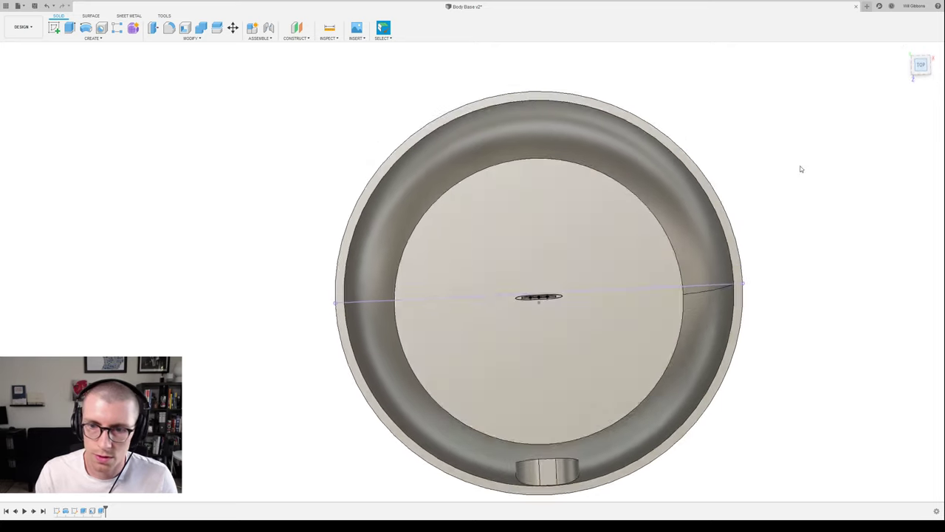
- Start a sketch on the horizontal origin plane, draw a small circle toward the floor's upper-left edge and set its diameter to 2.25
{"action": "middle_click_drag", "start_coordinate": [769, 182], "coordinate": [687, 104]}
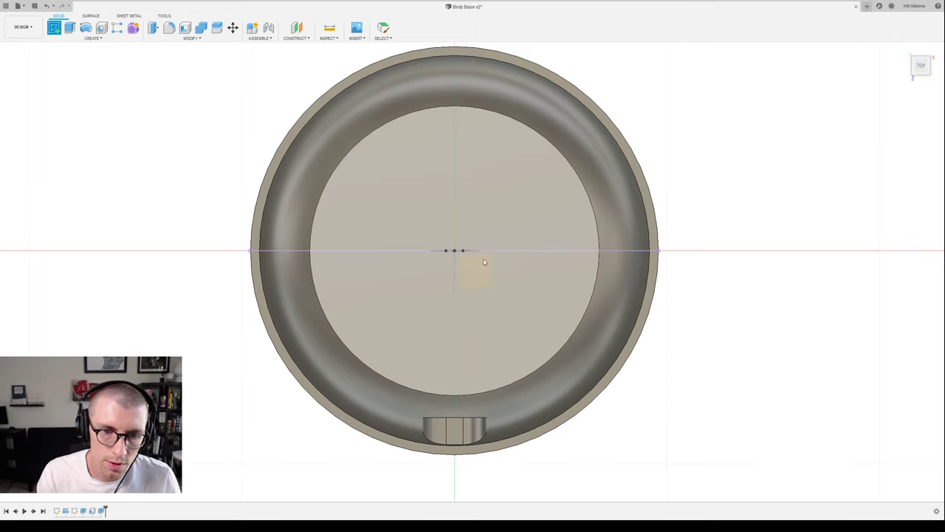
{"action": "left_click", "coordinate": [490, 260]}
{"action": "key", "text": "c"}
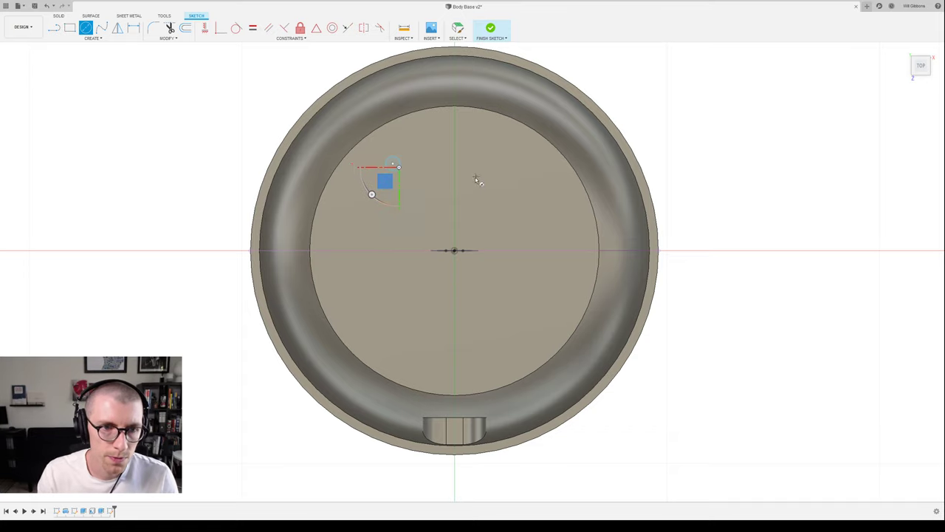
{"action": "key", "text": "d"}
{"action": "left_click", "coordinate": [393, 161]}
{"action": "left_click", "coordinate": [289, 80]}
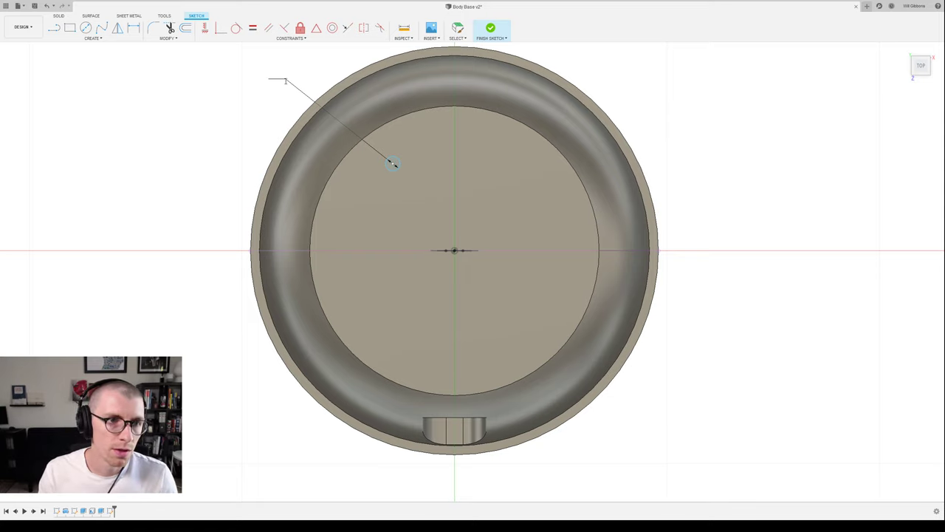
{"action": "key", "text": "d"}
{"action": "scroll", "coordinate": [525, 302], "scroll_direction": "down", "scroll_amount": 2}
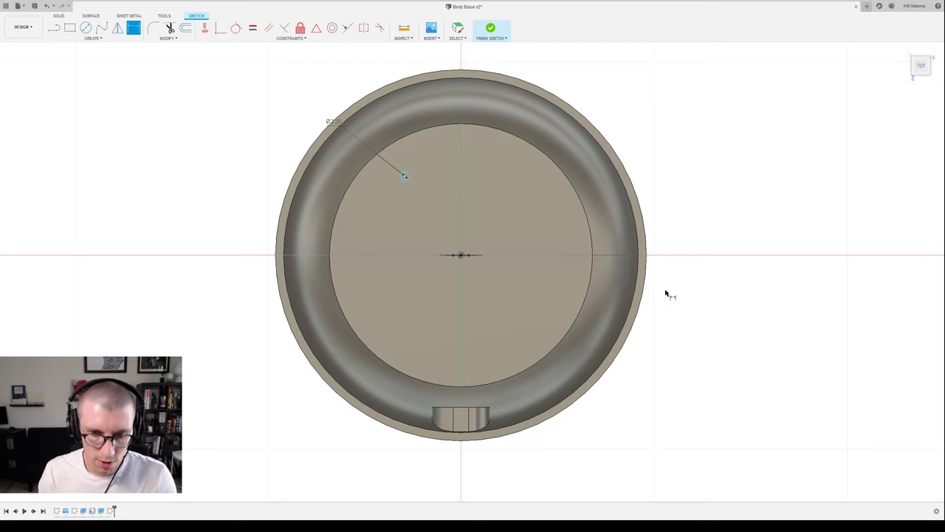
- Draw a diagonal line from the origin toward the upper left, ending just beyond the small circle
{"action": "key", "text": "l"}
{"action": "left_click", "coordinate": [462, 255]}
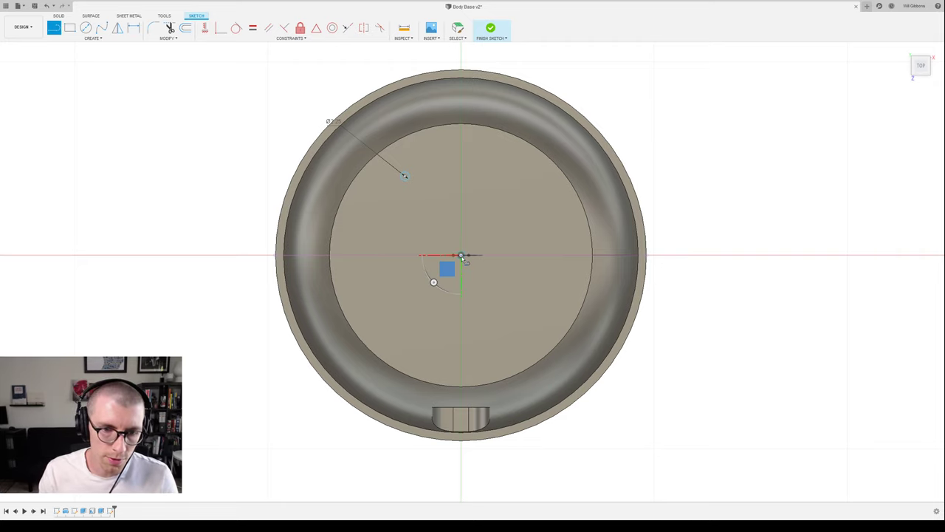
{"action": "left_click", "coordinate": [381, 172]}
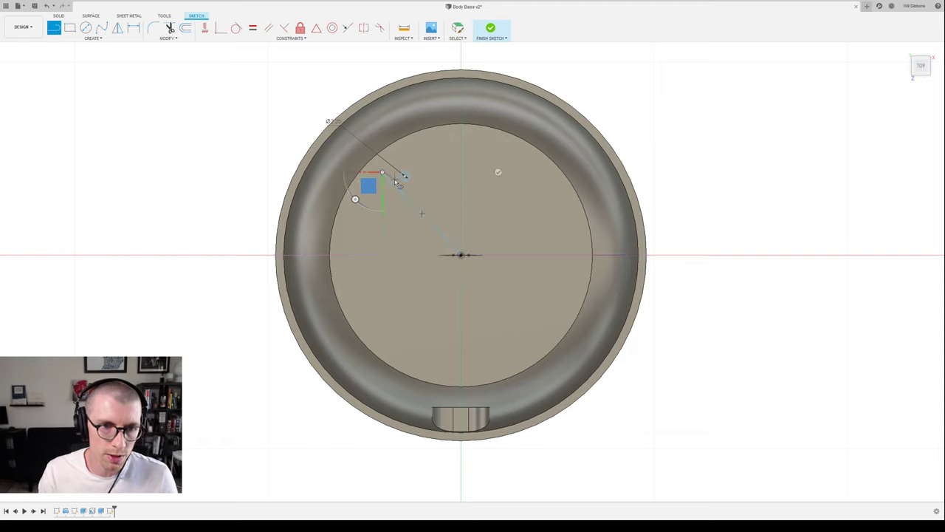
{"action": "key", "text": "Escape"}
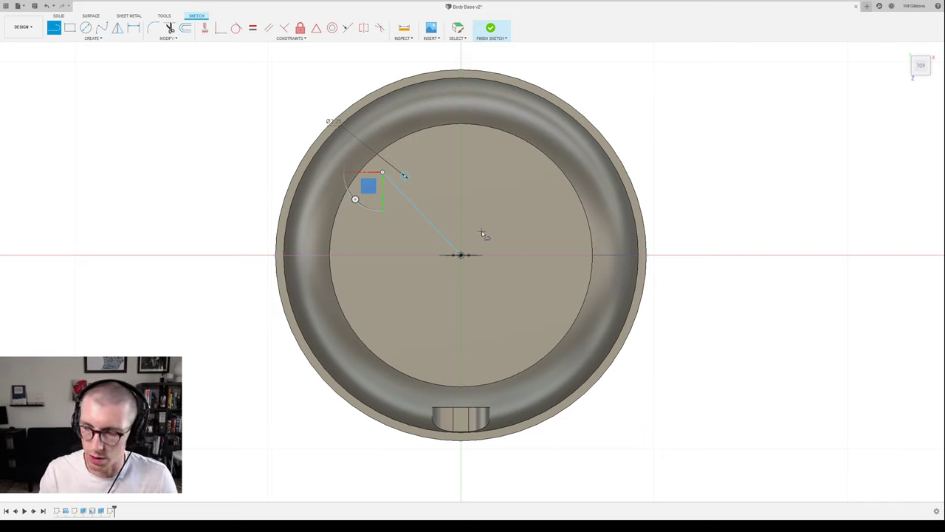
- Constrain the small circle's center to be coincident with the diagonal line
{"action": "middle_click_drag", "start_coordinate": [561, 224], "coordinate": [527, 192], "text": "shift"}
{"action": "scroll", "coordinate": [497, 185], "scroll_direction": "up", "scroll_amount": 3}
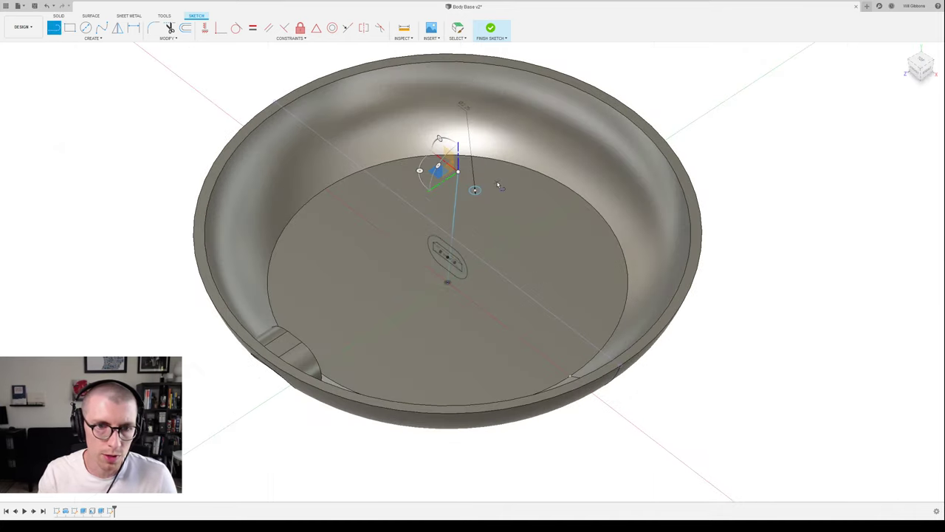
{"action": "left_click", "coordinate": [221, 28]}
{"action": "scroll", "coordinate": [476, 192], "scroll_direction": "up", "scroll_amount": 3}
{"action": "left_click_drag", "start_coordinate": [475, 192], "coordinate": [441, 187]}
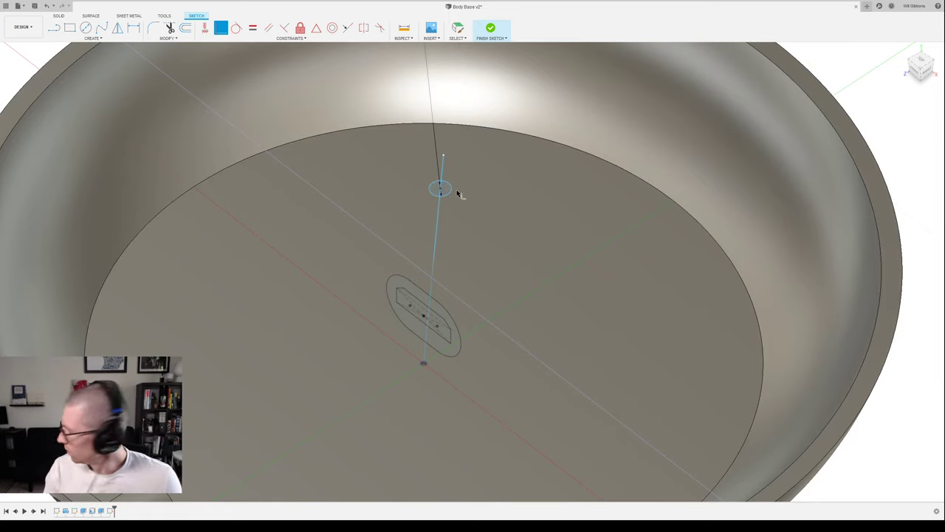
- Dimension the angle between the diagonal line and the horizontal line through the origin at 45°
{"action": "scroll", "coordinate": [571, 255], "scroll_direction": "down", "scroll_amount": 3}
{"action": "middle_click_drag", "start_coordinate": [568, 251], "coordinate": [688, 207], "text": "shift"}
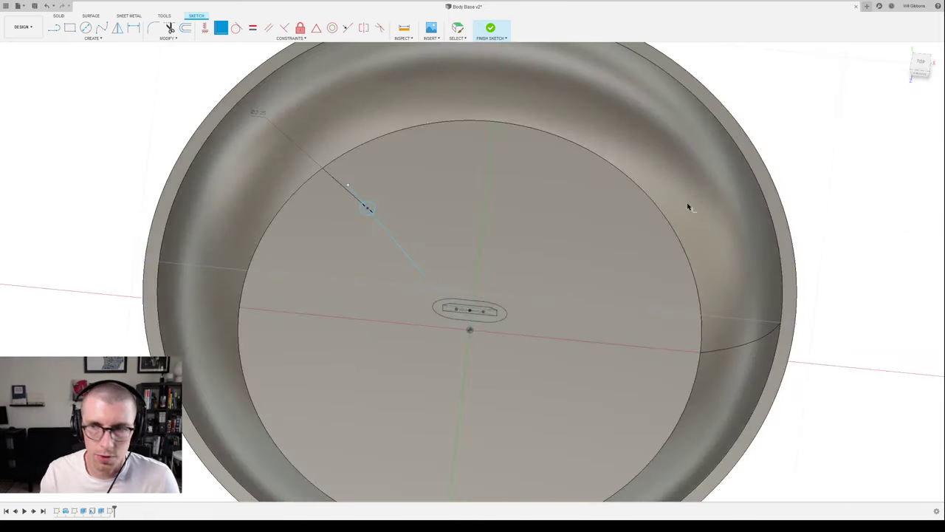
{"action": "left_click", "coordinate": [922, 68]}
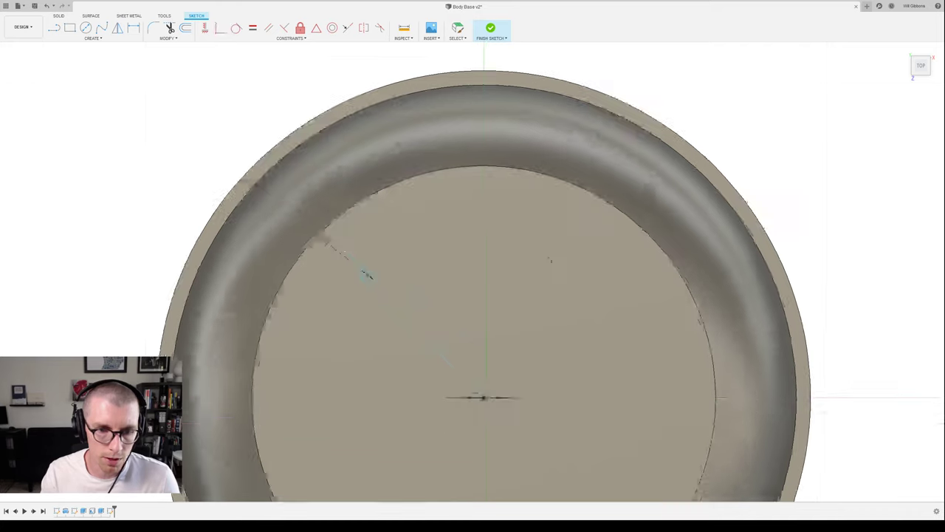
{"action": "scroll", "coordinate": [456, 237], "scroll_direction": "down", "scroll_amount": 2}
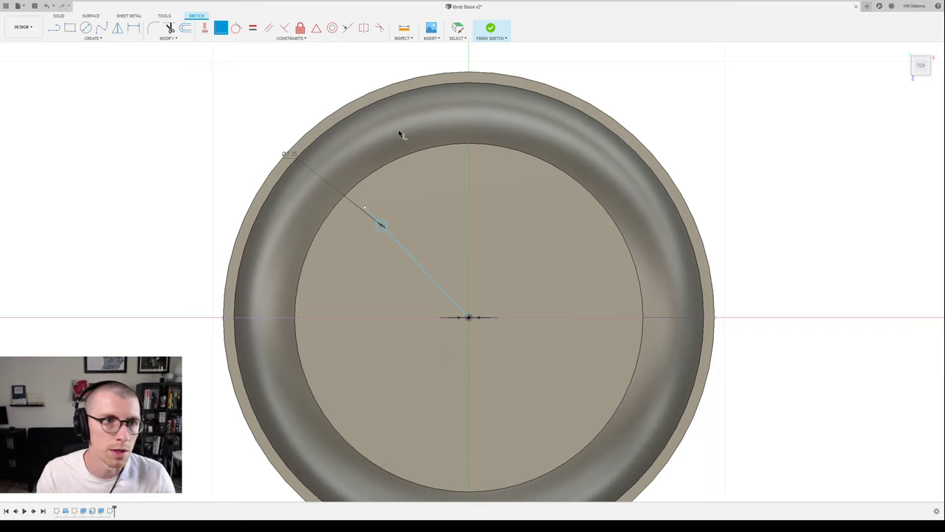
{"action": "key", "text": "l"}
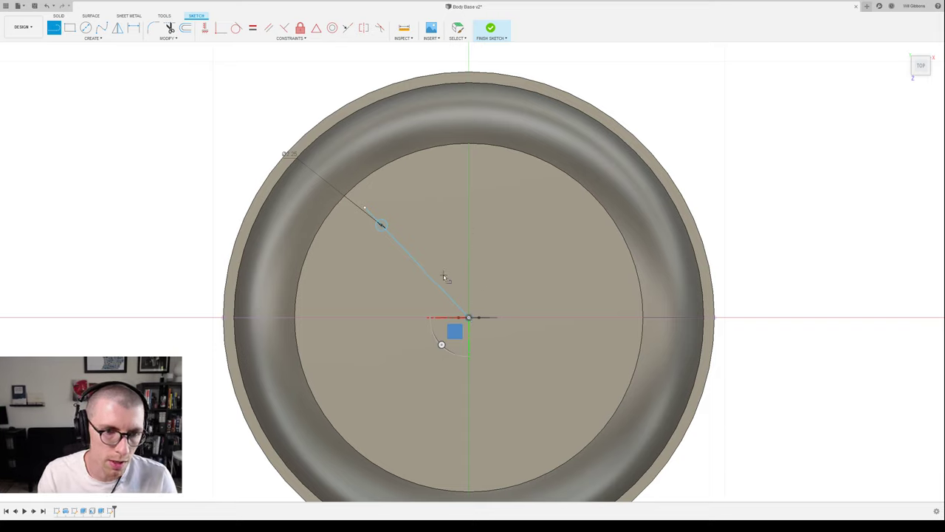
{"action": "key", "text": "d"}
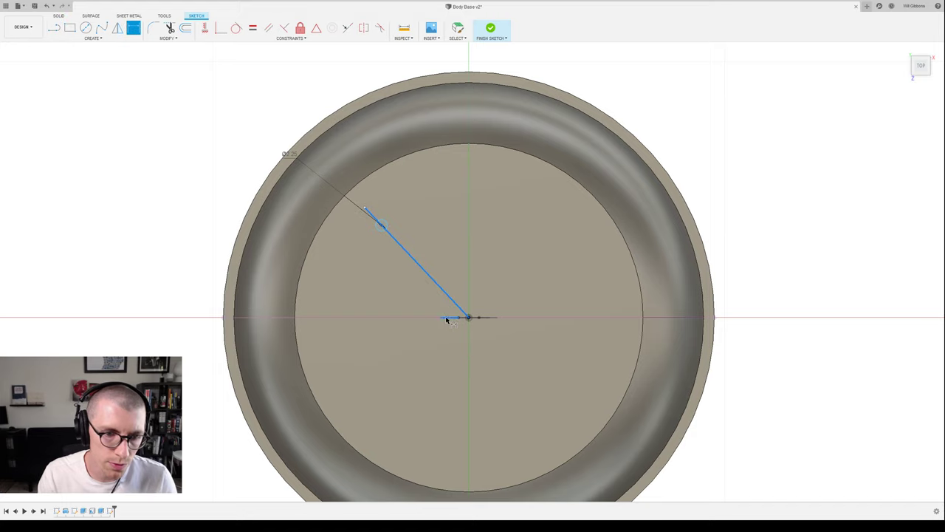
{"action": "left_click", "coordinate": [449, 318]}
{"action": "left_click", "coordinate": [389, 266]}
{"action": "key", "text": "Return"}
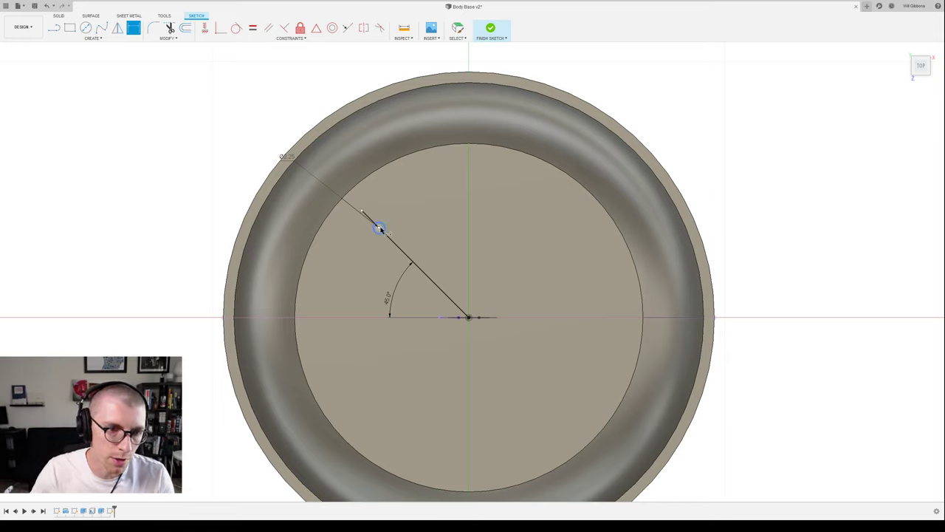
{"action": "left_click", "coordinate": [378, 227]}
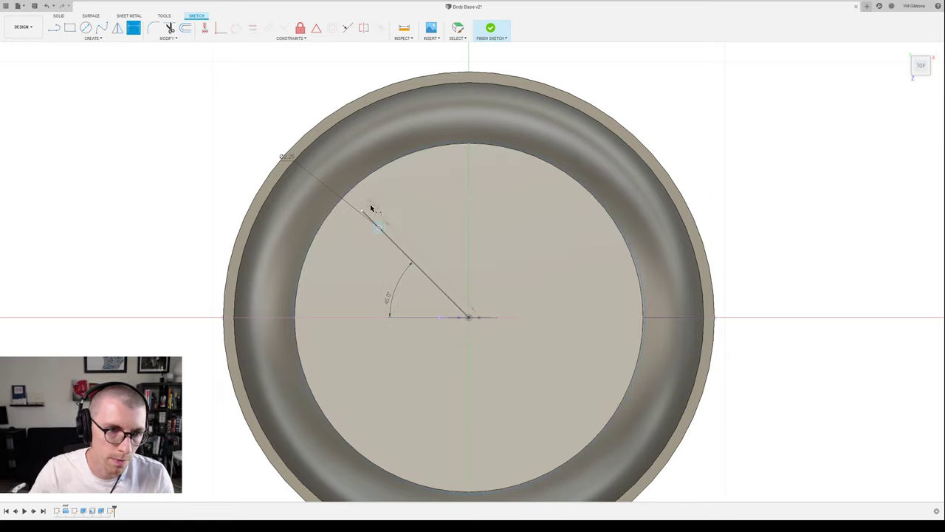
{"action": "key", "text": "Escape"}
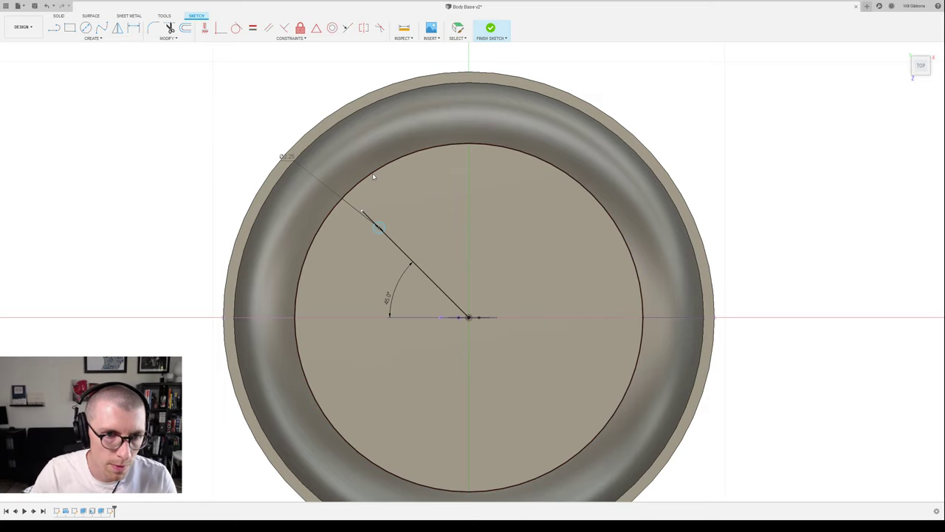
{"action": "left_click", "coordinate": [396, 198]}
{"action": "key", "text": "d"}
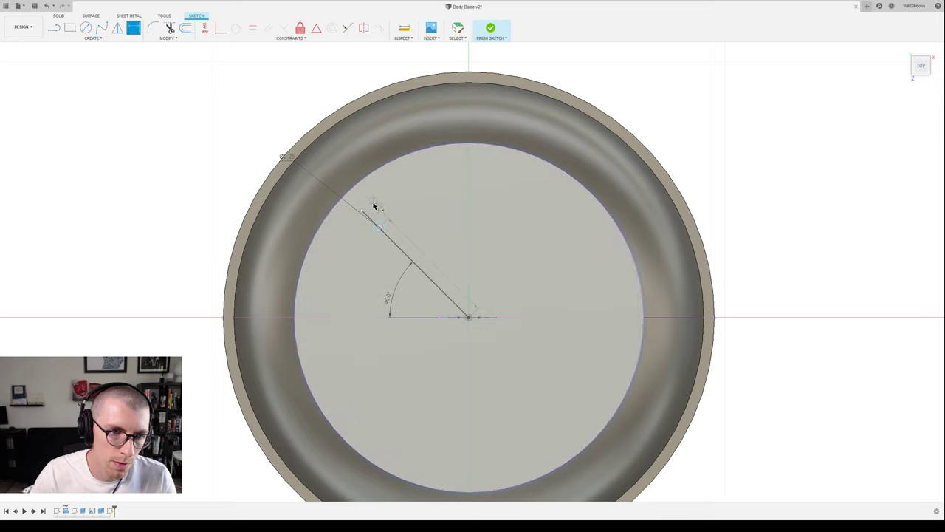
{"action": "key", "text": "Escape"}
{"action": "key", "text": "Escape"}
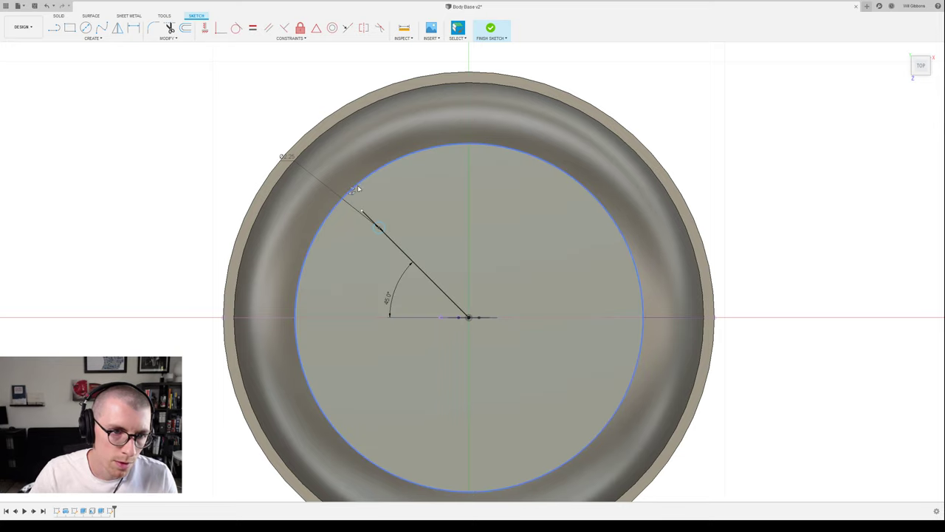
{"action": "key", "text": "d"}
{"action": "left_click", "coordinate": [379, 227]}
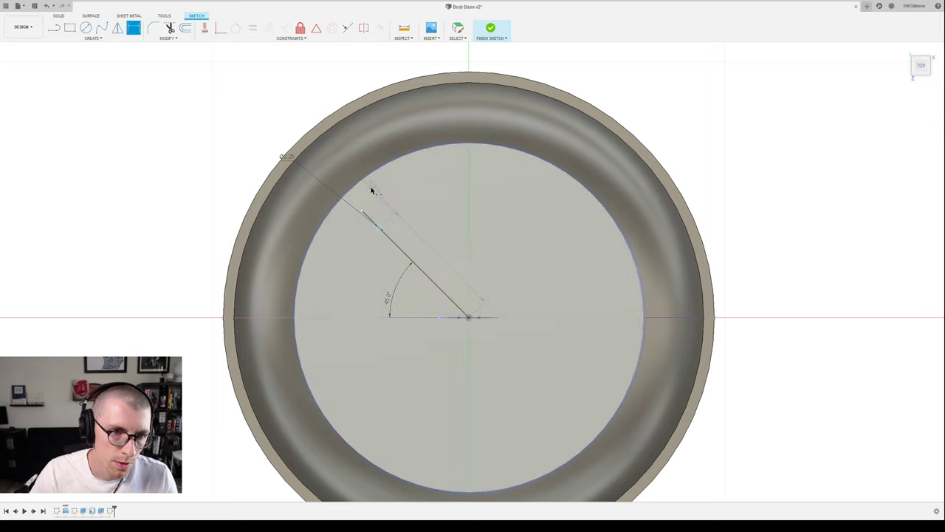
{"action": "key", "text": "Escape"}
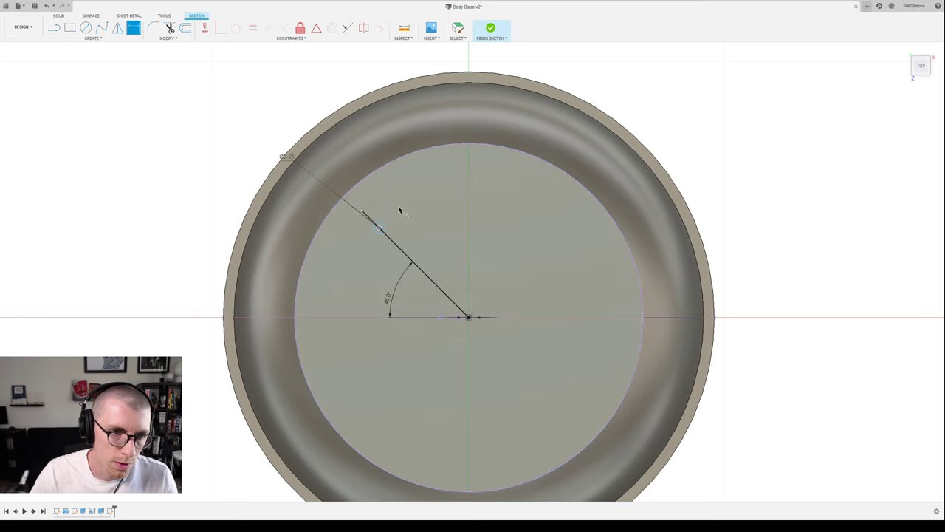
{"action": "key", "text": "Escape"}
{"action": "key", "text": "Escape"}
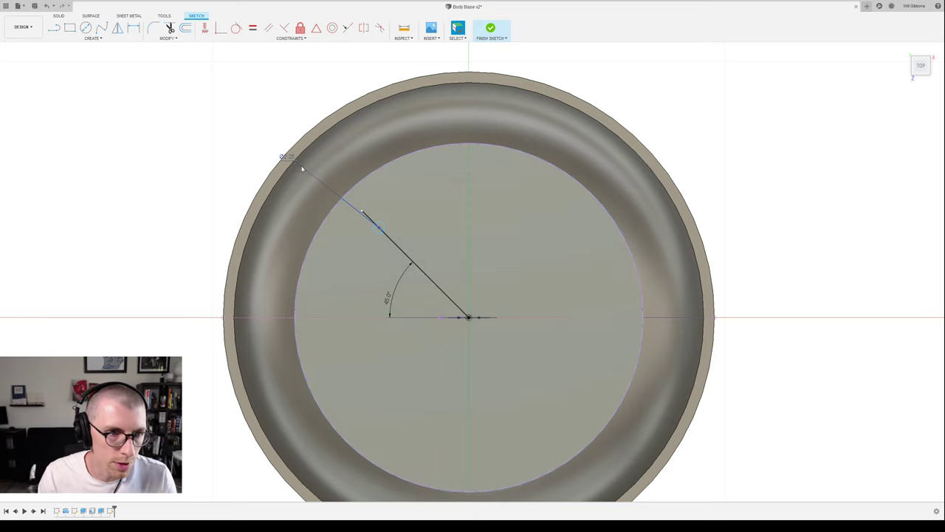
- Reposition the small circle's 2.25 diameter dimension outside the bowl's rim
{"action": "left_click_drag", "start_coordinate": [292, 156], "coordinate": [182, 185]}
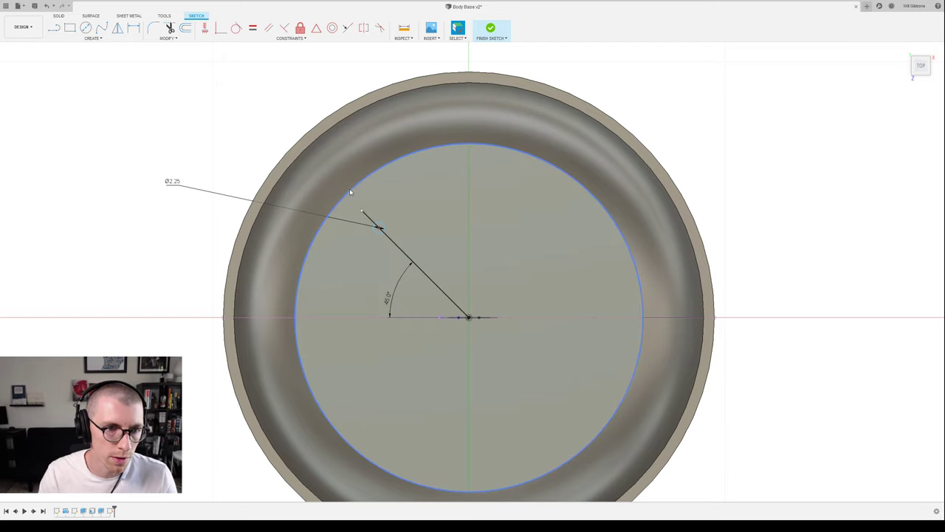
{"action": "key", "text": "d"}
{"action": "left_click", "coordinate": [379, 228]}
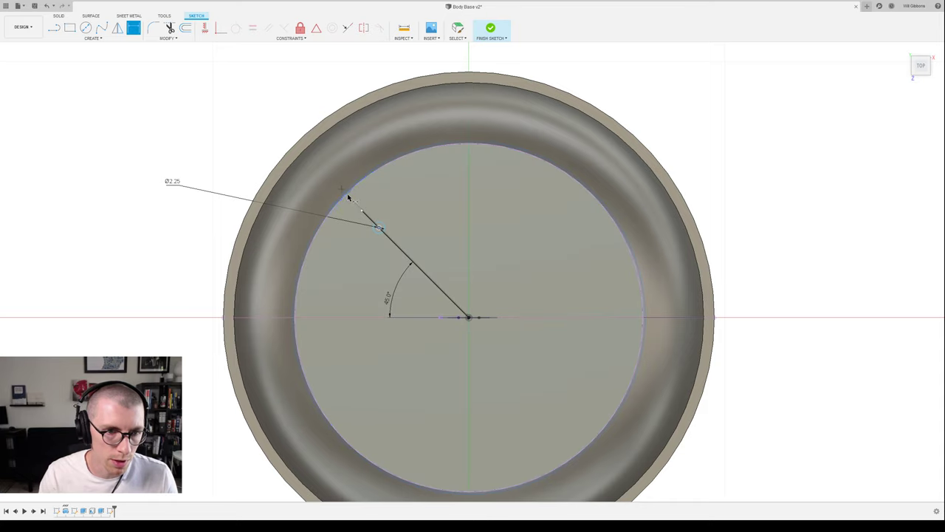
{"action": "key", "text": "Escape"}
{"action": "left_click", "coordinate": [403, 215]}
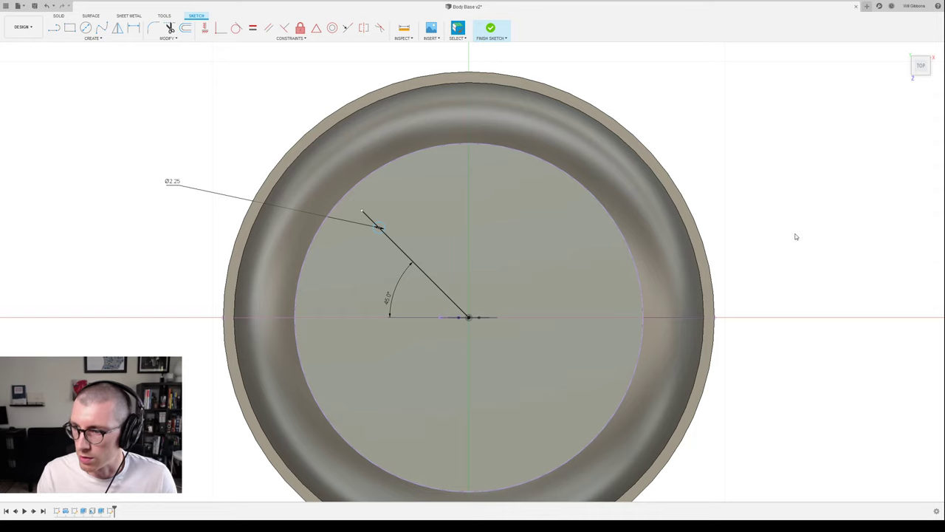
{"action": "left_click", "coordinate": [592, 326]}
{"action": "left_click", "coordinate": [717, 164]}
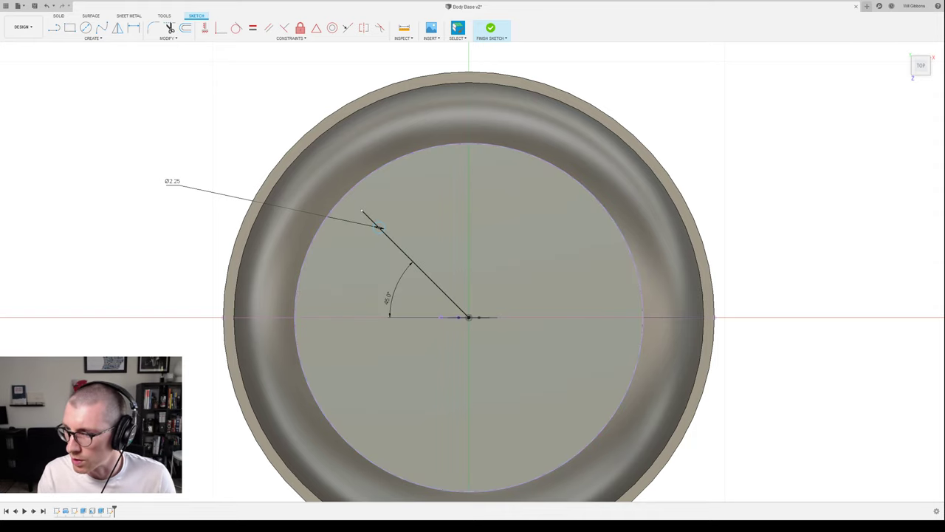
{"action": "left_click", "coordinate": [509, 275]}
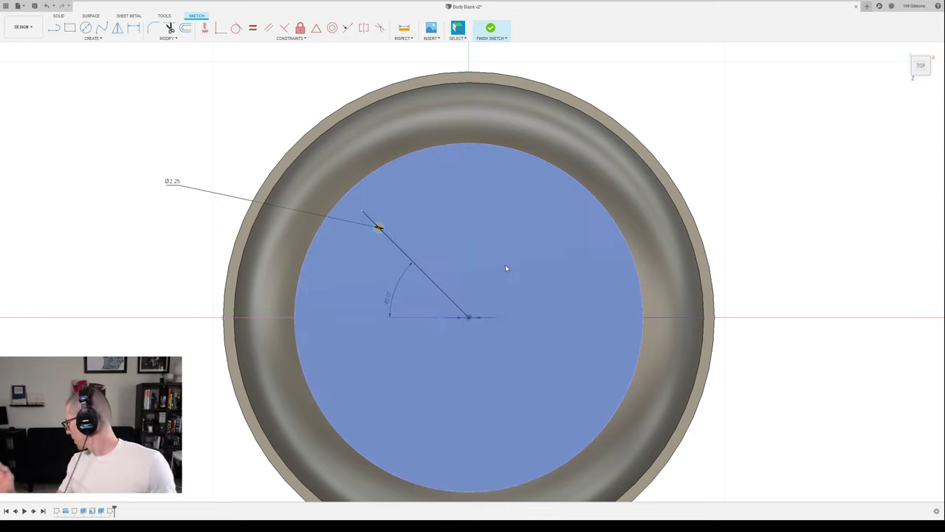
{"action": "left_click", "coordinate": [379, 228]}
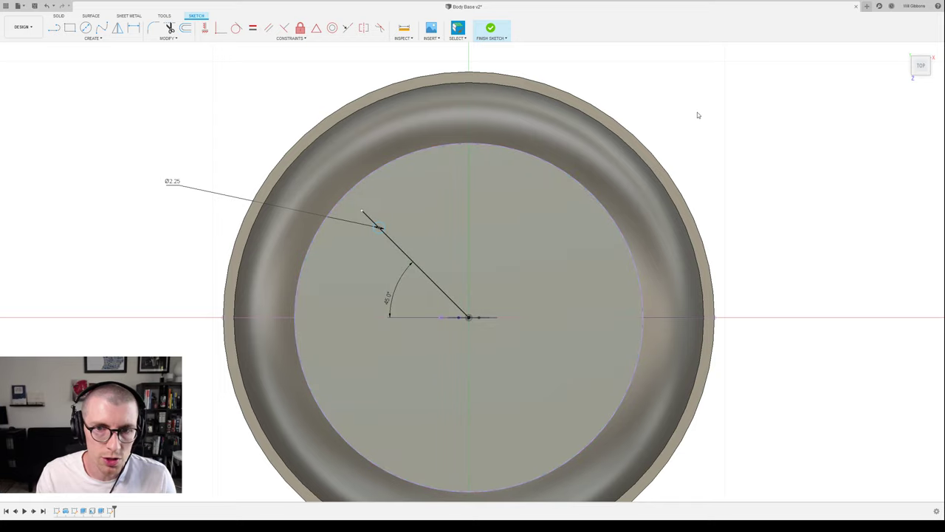
- Convert the diagonal sketch line into a construction line
{"action": "left_click", "coordinate": [406, 253]}
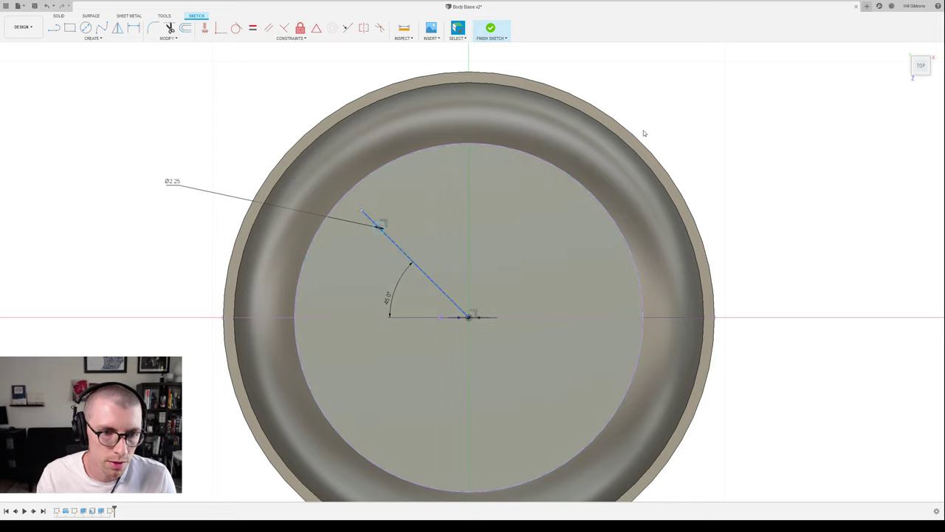
{"action": "left_click", "coordinate": [648, 129]}
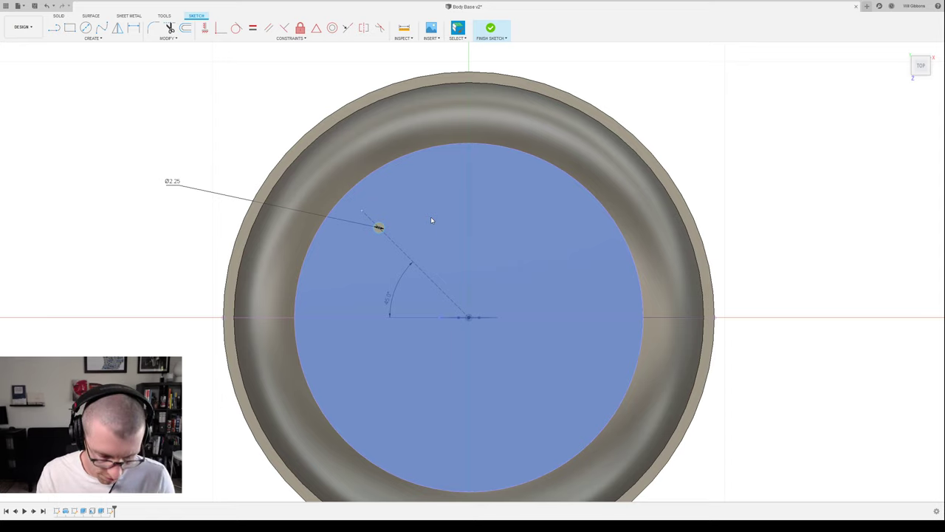
- Mirror the small circle across the vertical origin plane to the opposite side of the floor
{"action": "left_click", "coordinate": [378, 227]}
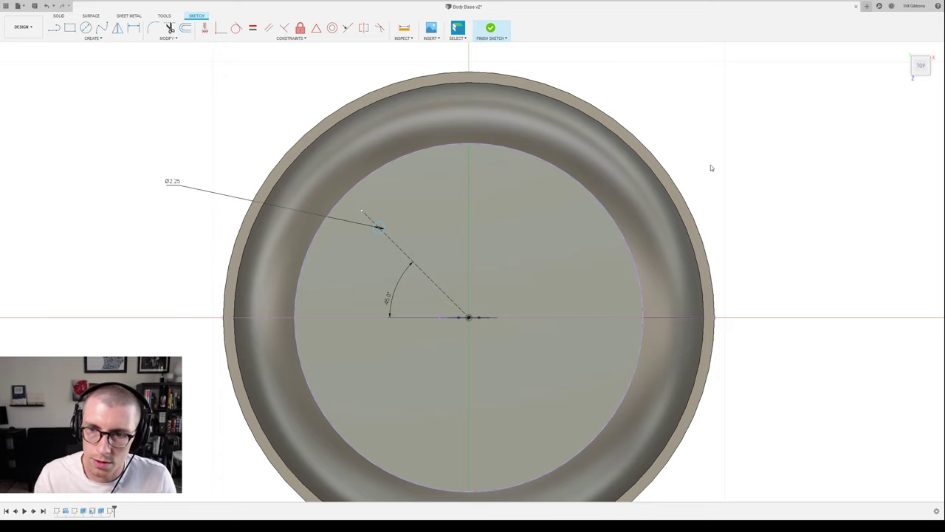
{"action": "key", "text": "m"}
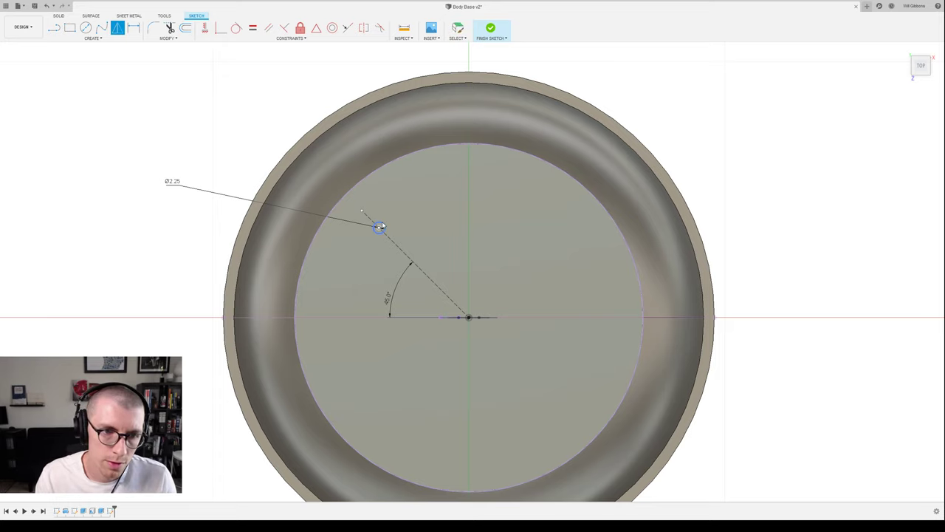
{"action": "left_click", "coordinate": [378, 227]}
{"action": "middle_click_drag", "start_coordinate": [781, 236], "coordinate": [753, 208], "text": "shift"}
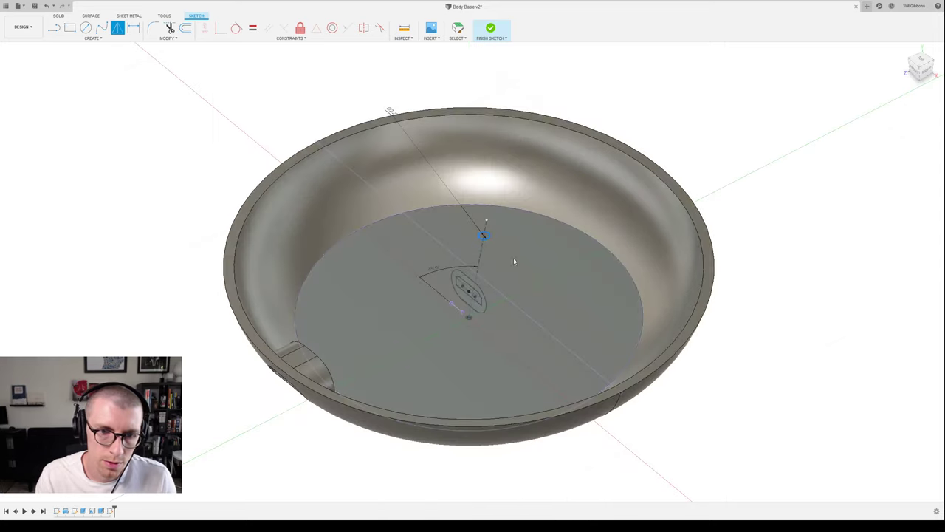
{"action": "left_click", "coordinate": [23, 82]}
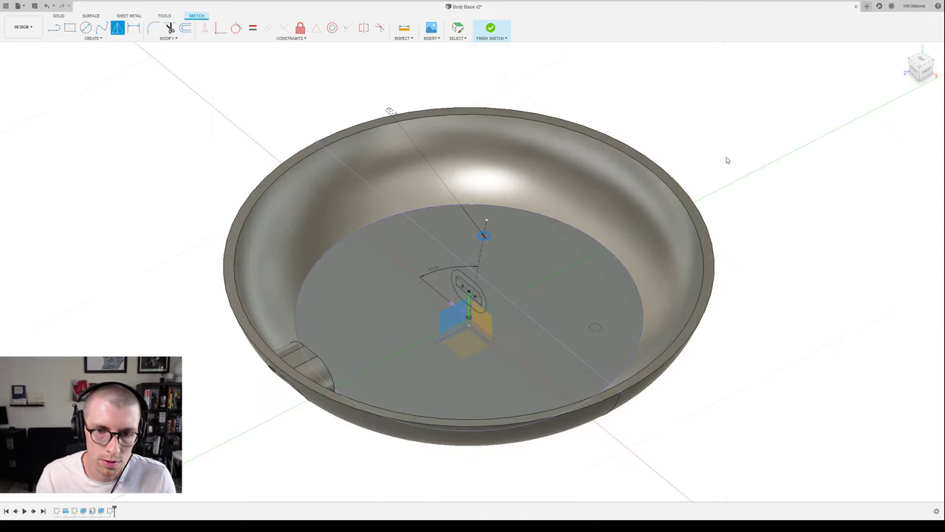
{"action": "key", "text": "Escape"}
- Mirror both small circles across the other vertical origin plane to make a four-circle pattern on the floor
{"action": "key", "text": "m"}
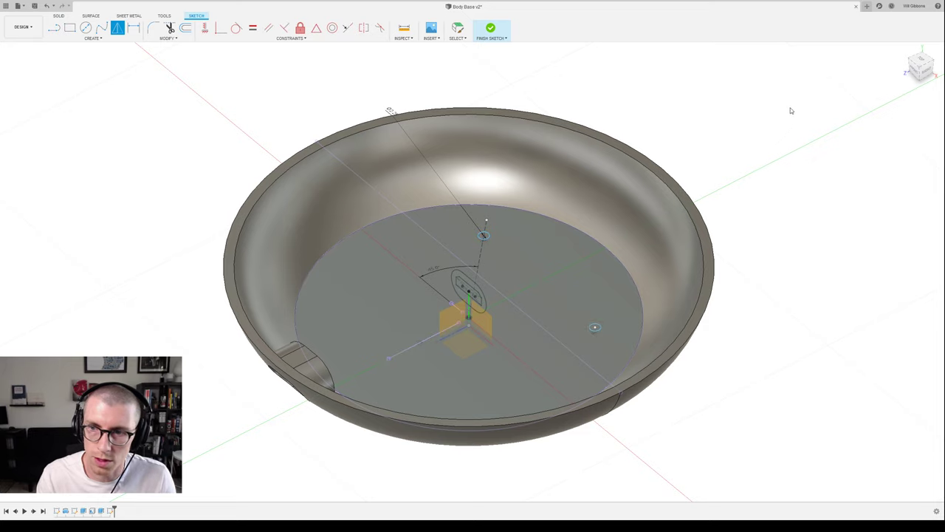
{"action": "left_click", "coordinate": [486, 237]}
{"action": "left_click", "coordinate": [595, 327]}
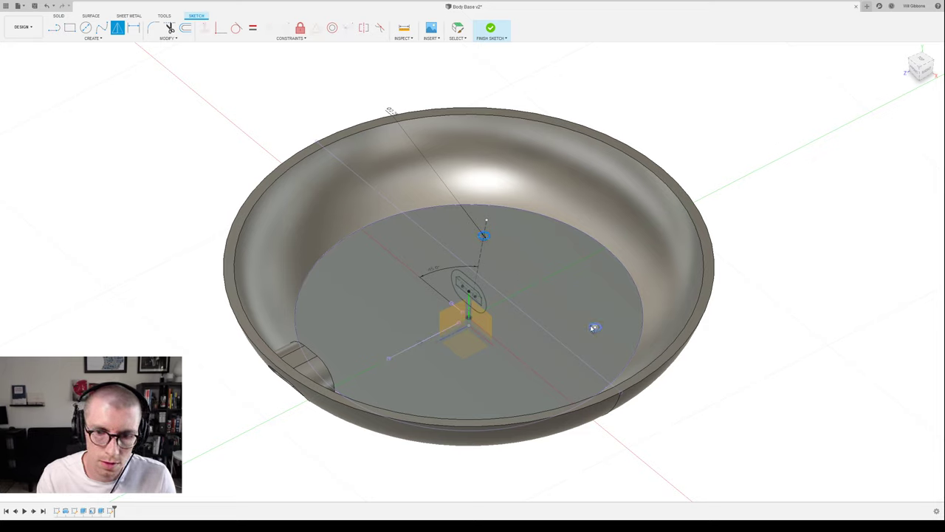
{"action": "left_click", "coordinate": [485, 322]}
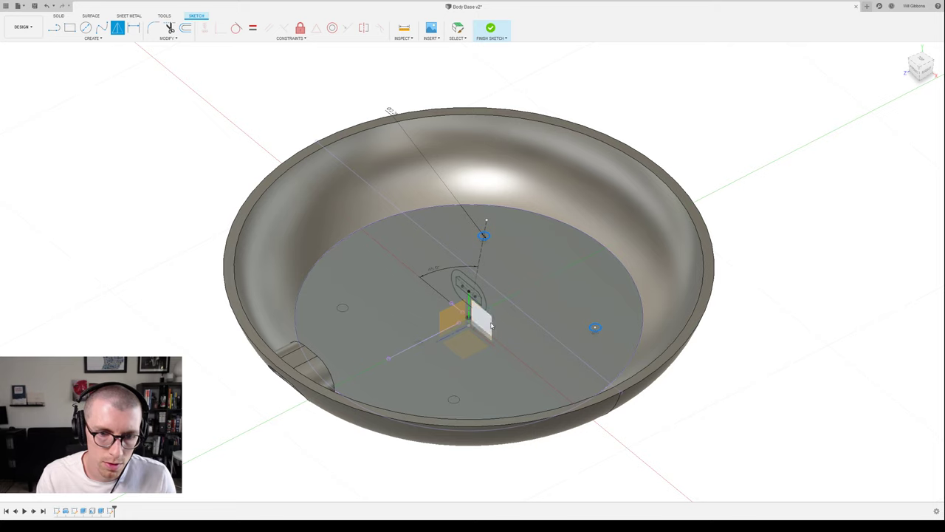
{"action": "left_click", "coordinate": [805, 139]}
- Extrude the four small circles symmetrically as a cut to make holes through the bowl's floor
{"action": "mouse_move", "coordinate": [704, 164]}
{"action": "middle_mouse_down", "text": "shift"}
{"action": "mouse_move", "coordinate": [725, 183]}
{"action": "mouse_move", "coordinate": [715, 176]}
{"action": "middle_mouse_up", "text": "shift"}
{"action": "key", "text": "e"}
{"action": "left_click", "coordinate": [410, 209]}
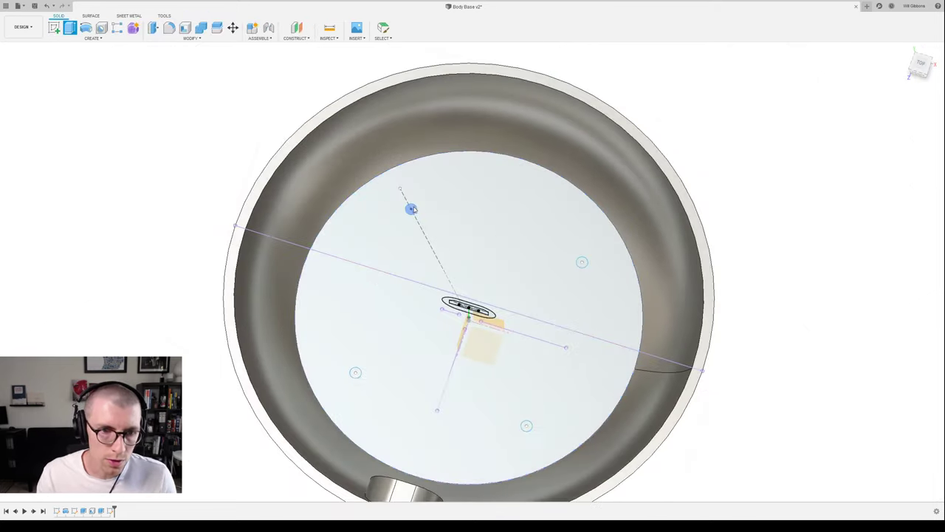
{"action": "left_click", "coordinate": [582, 261]}
{"action": "left_click", "coordinate": [356, 372]}
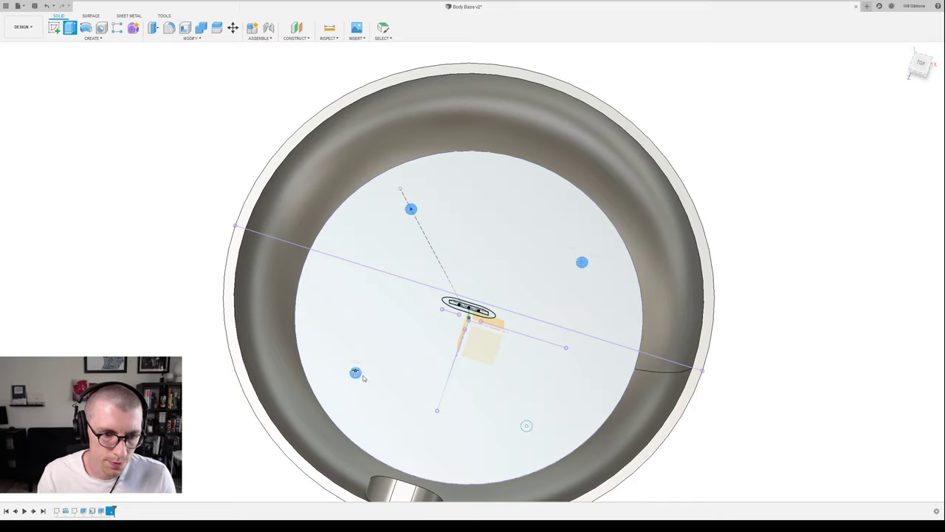
{"action": "left_click", "coordinate": [525, 426]}
{"action": "middle_click_drag", "start_coordinate": [526, 425], "coordinate": [732, 292], "text": "shift"}
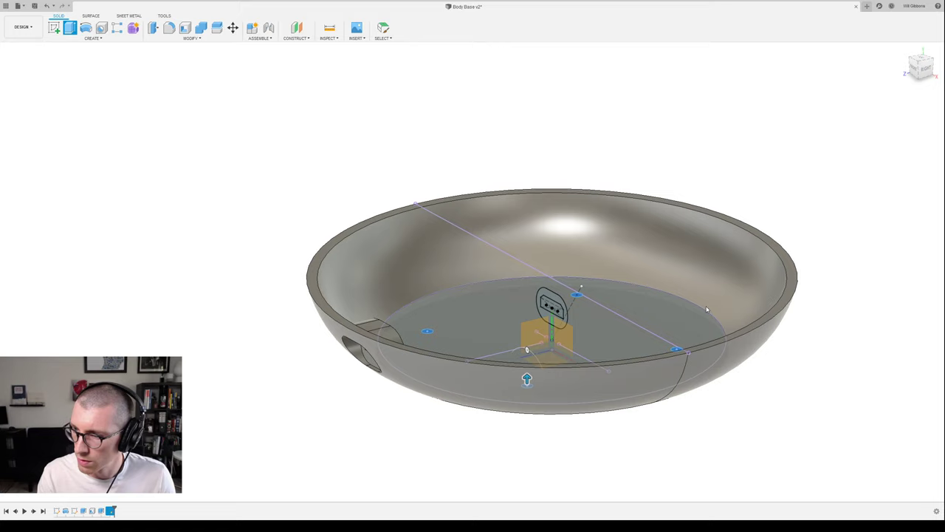
{"action": "left_click_drag", "start_coordinate": [526, 378], "coordinate": [528, 415]}
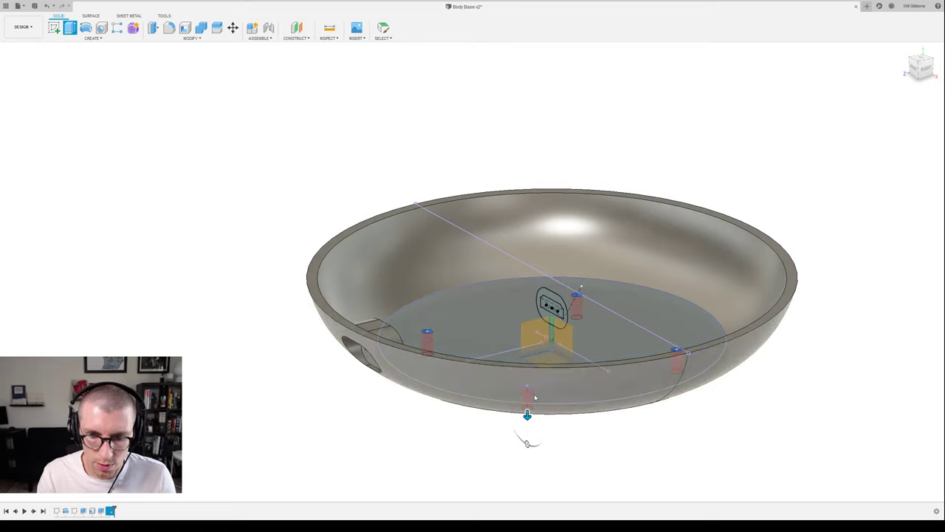
{"action": "left_click", "coordinate": [898, 153]}
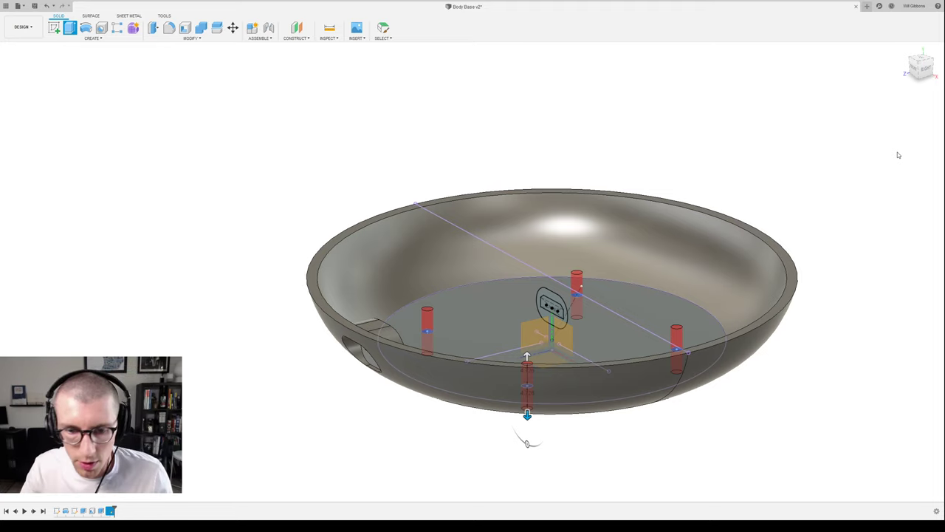
{"action": "key", "text": "Return"}
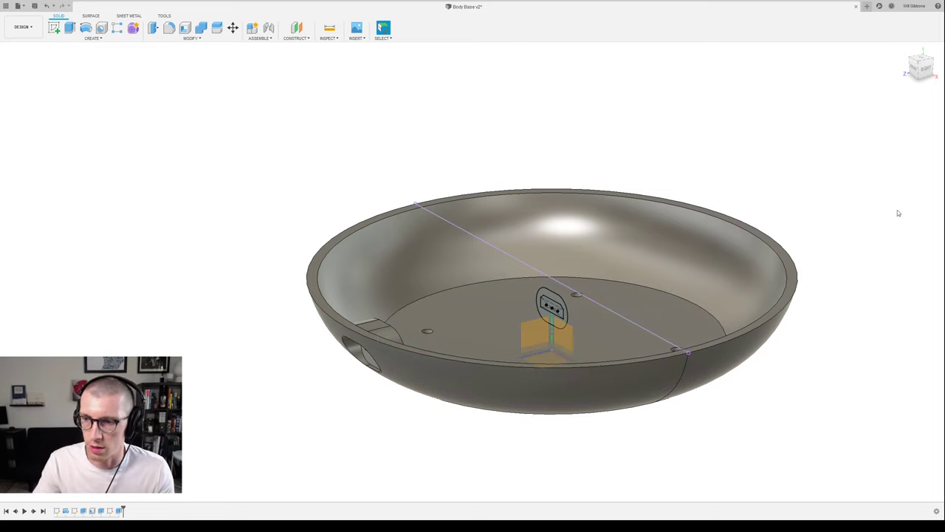
{"action": "middle_click_drag", "start_coordinate": [692, 161], "coordinate": [644, 145], "text": "shift"}
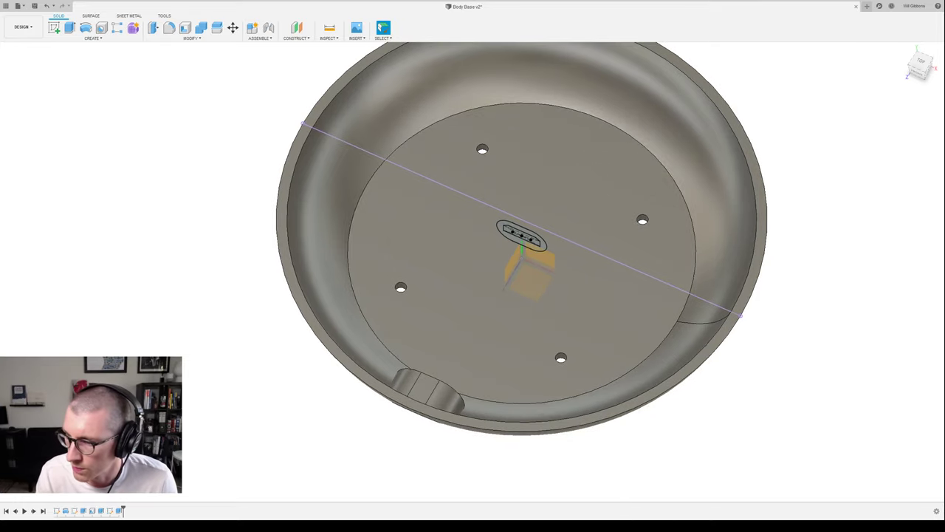
{"action": "middle_click_drag", "start_coordinate": [614, 266], "coordinate": [643, 263], "text": "shift"}
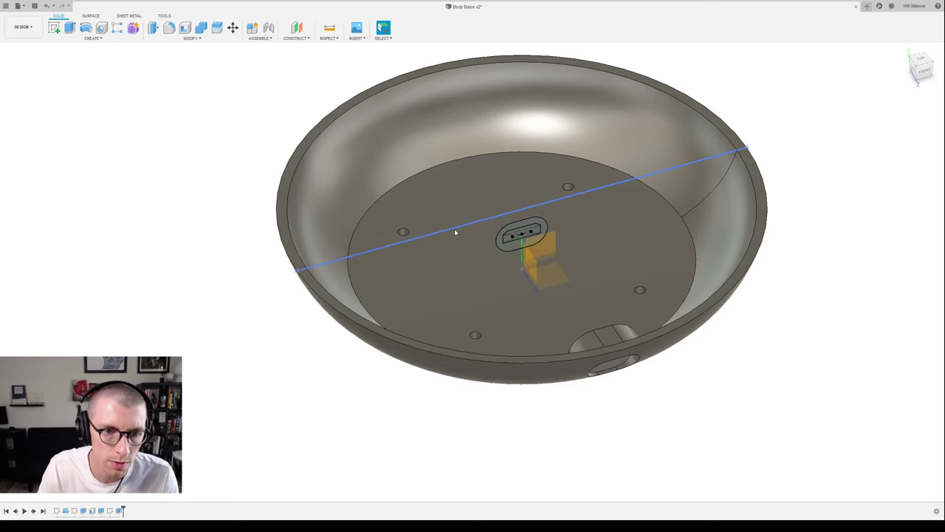
{"action": "mouse_move", "coordinate": [854, 143]}
{"action": "middle_mouse_down", "text": "shift"}
{"action": "mouse_move", "coordinate": [791, 217]}
{"action": "mouse_move", "coordinate": [732, 217]}
{"action": "mouse_move", "coordinate": [795, 231]}
{"action": "middle_mouse_up", "text": "shift"}
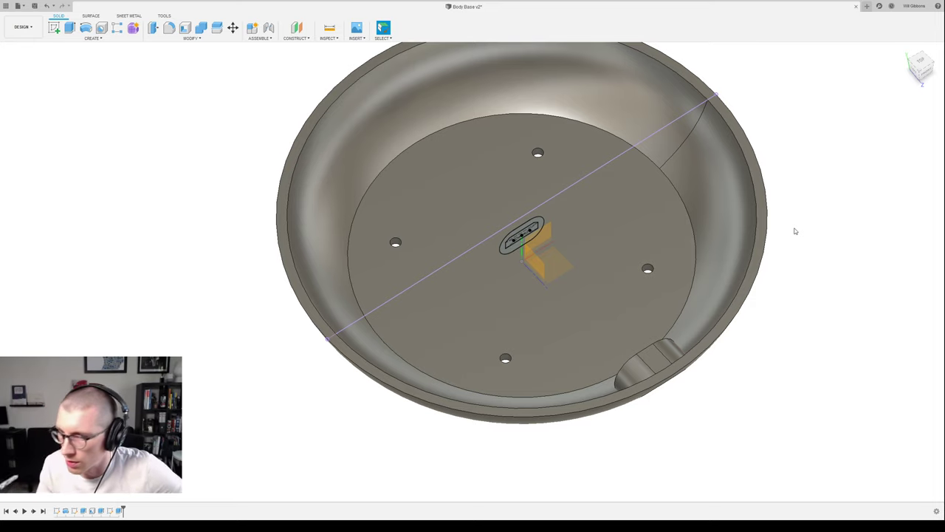
{"action": "middle_click_drag", "start_coordinate": [770, 256], "coordinate": [768, 236], "text": "shift"}
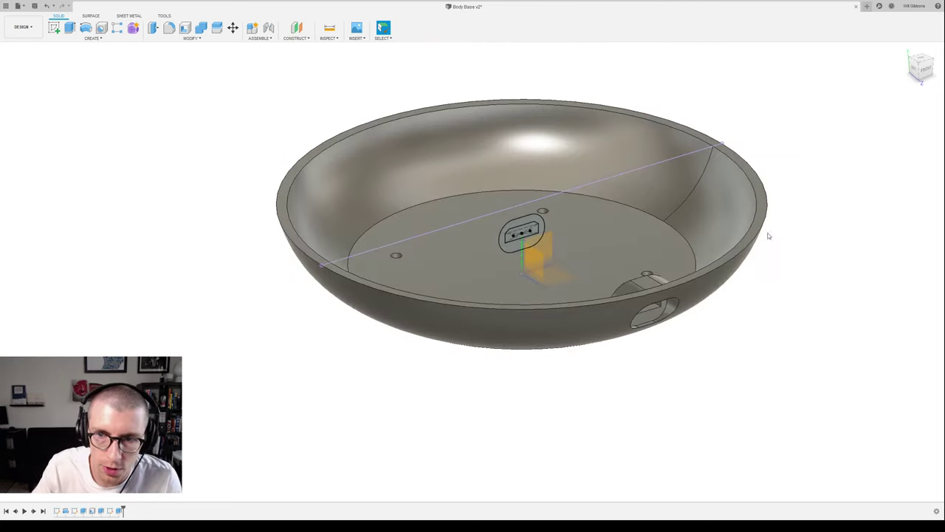
{"action": "middle_click_drag", "start_coordinate": [765, 304], "coordinate": [719, 312], "text": "shift"}
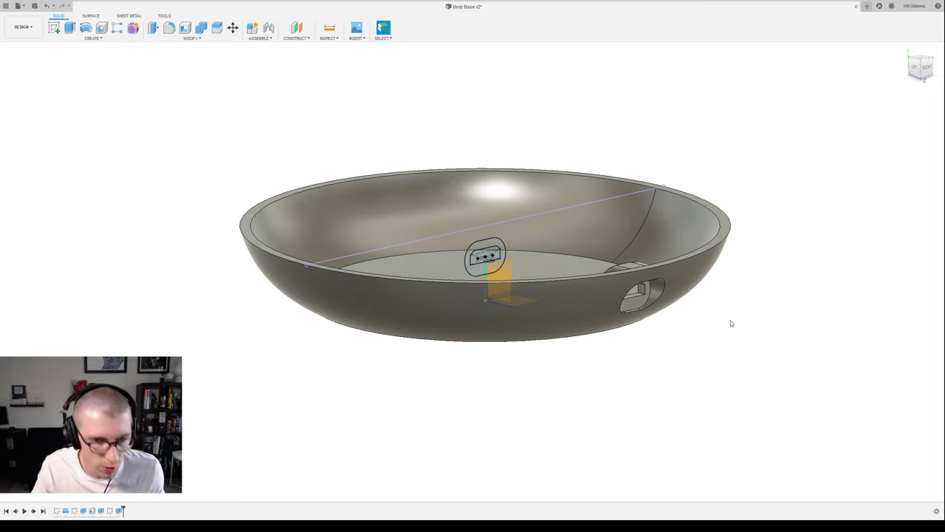
- In a new sketch on the bowl's floor, draw an origin-centered circle and a small upright rectangle centered on the circle's uppermost point
{"action": "middle_click_drag", "start_coordinate": [754, 212], "coordinate": [733, 246], "text": "shift"}
{"action": "left_click", "coordinate": [517, 288]}
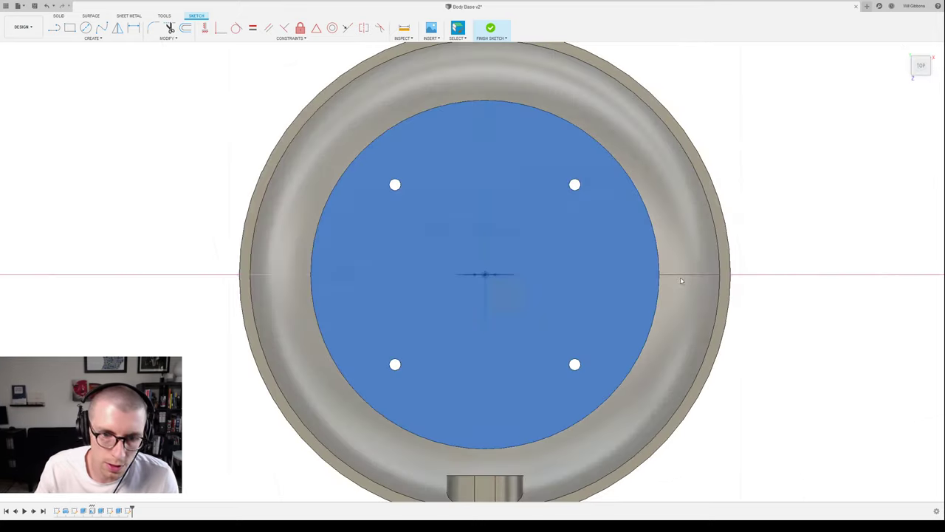
{"action": "key", "text": "c"}
{"action": "left_click", "coordinate": [485, 274]}
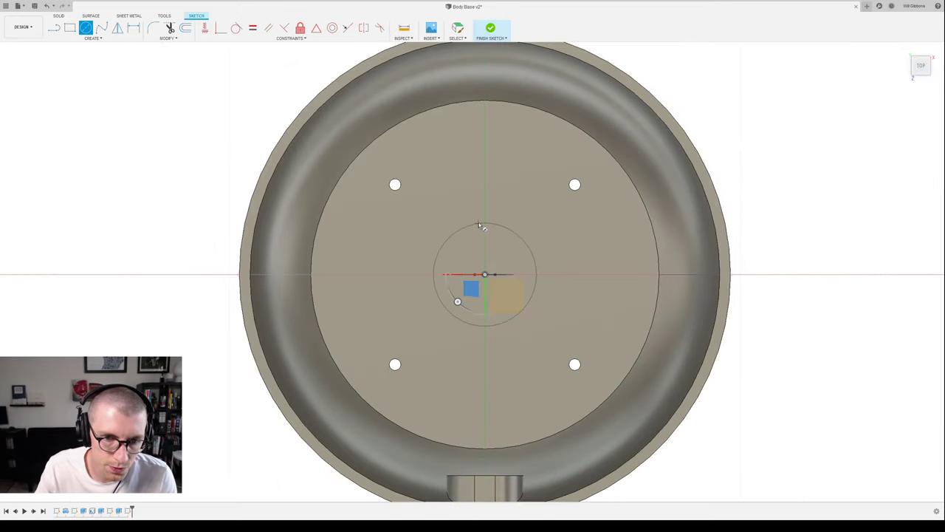
{"action": "left_click", "coordinate": [480, 210]}
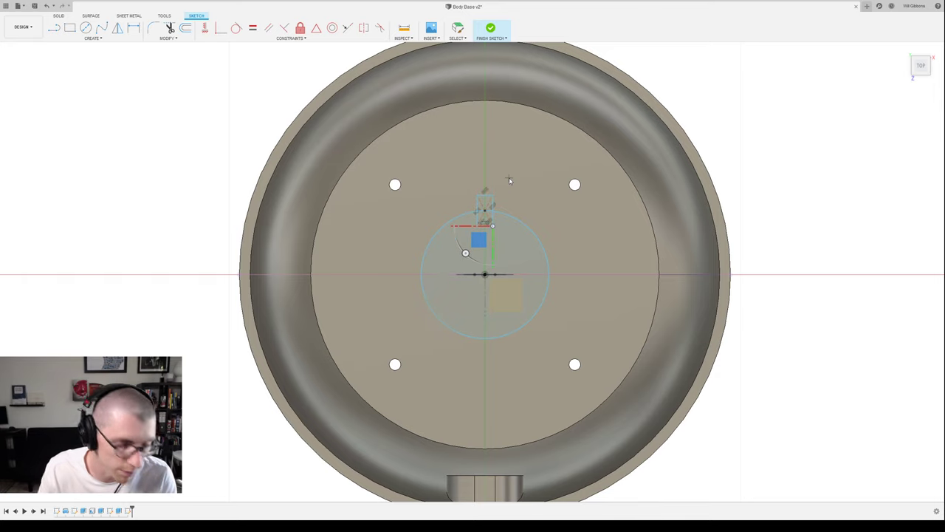
- Dimension the small rectangle with a width of 3.00 and a height of 5.00
{"action": "key", "text": "d"}
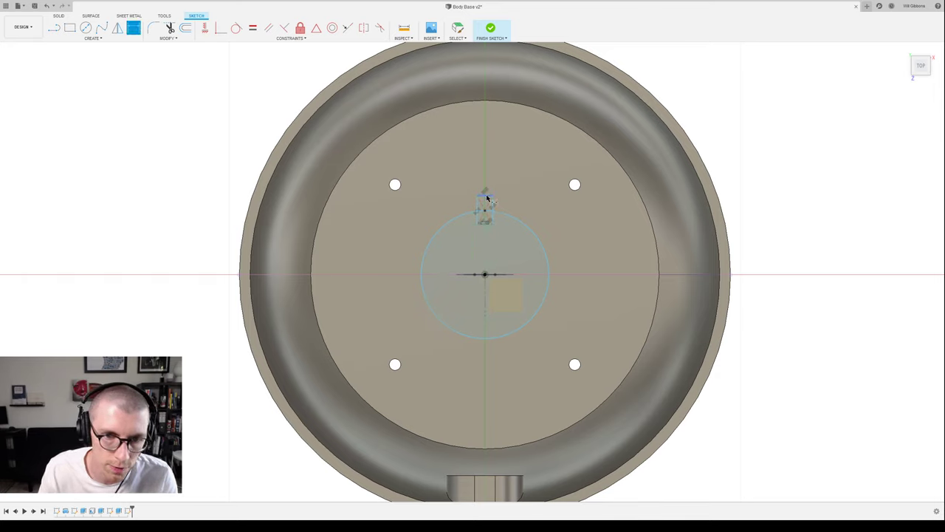
{"action": "left_click", "coordinate": [487, 198]}
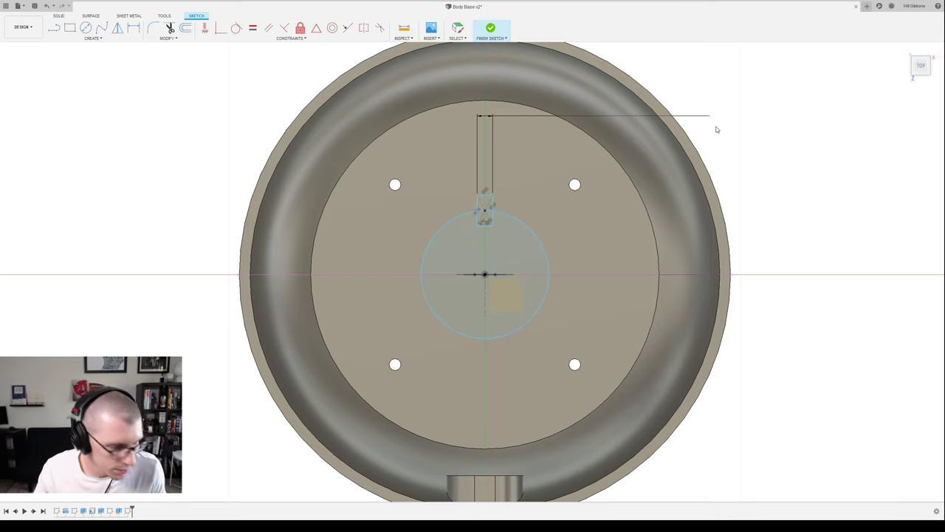
{"action": "key", "text": "d"}
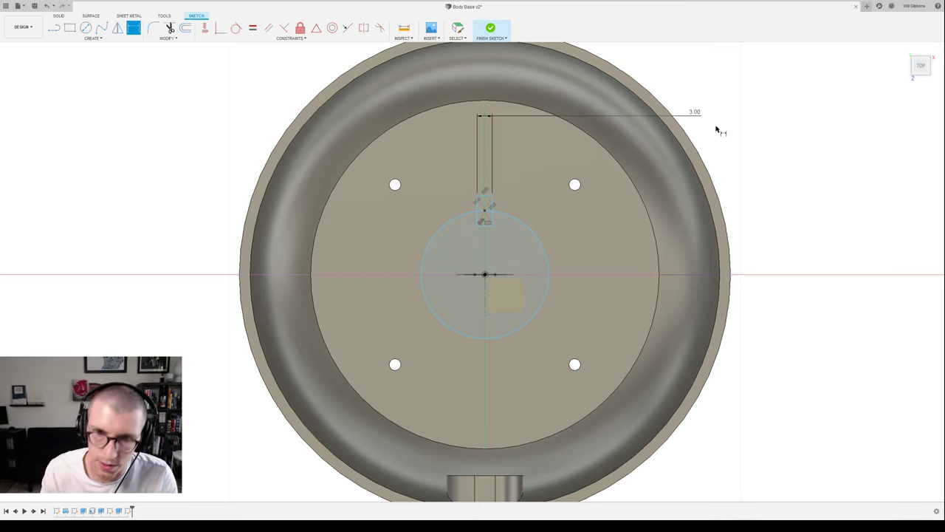
{"action": "left_click", "coordinate": [490, 206]}
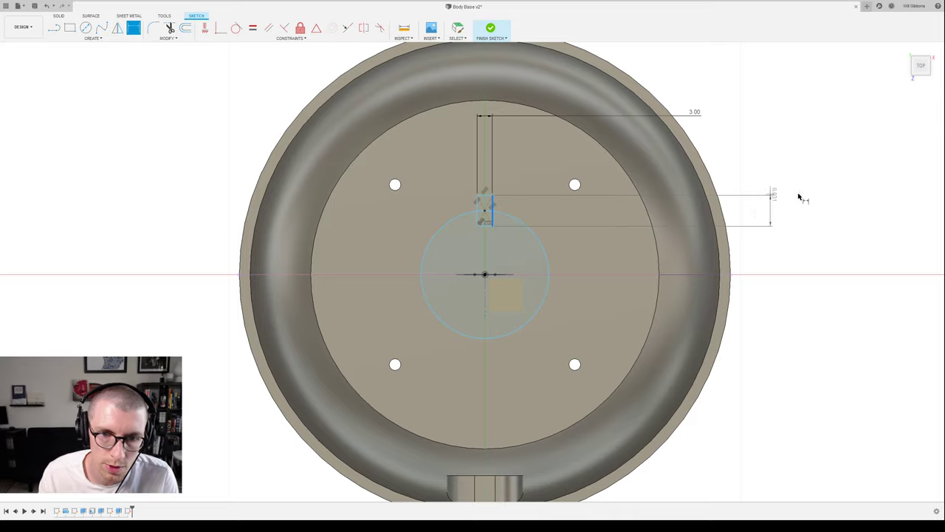
{"action": "left_click", "coordinate": [753, 212]}
{"action": "key", "text": "Escape"}
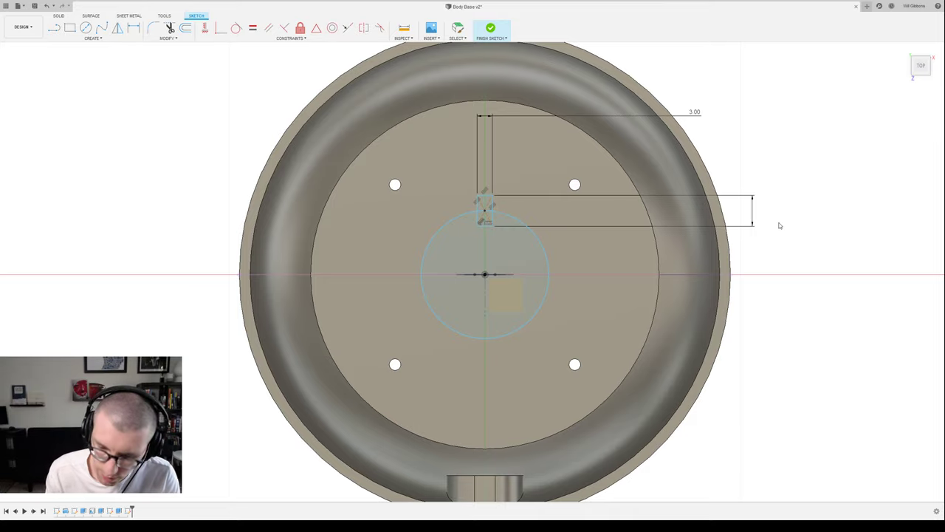
{"action": "key", "text": "d"}
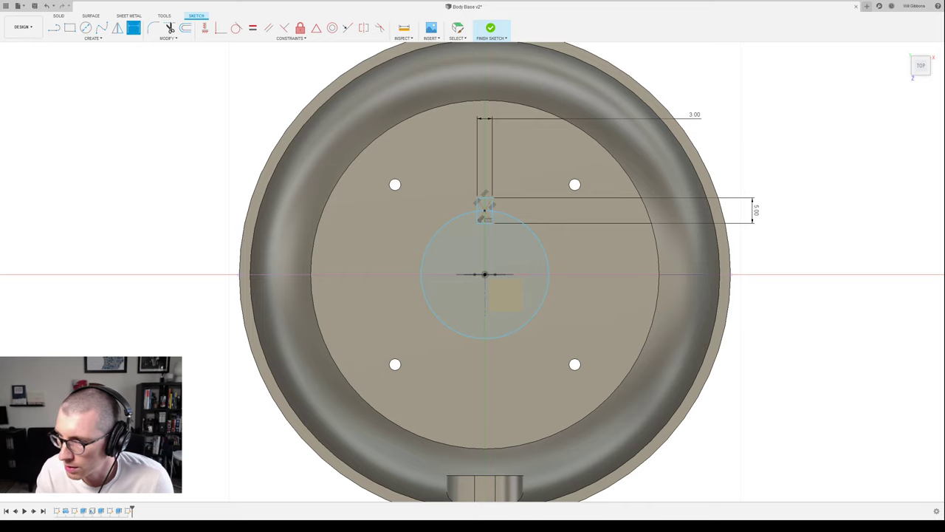
- Dimension the origin-centered circle on the bowl's floor with a diameter of 33.00
{"action": "scroll", "coordinate": [785, 296], "scroll_direction": "down", "scroll_amount": 4}
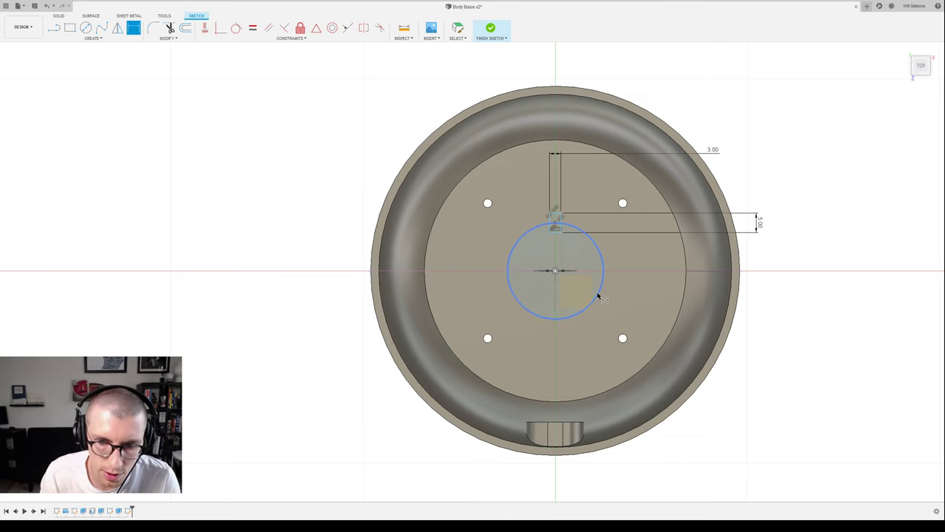
{"action": "middle_click_drag", "start_coordinate": [597, 295], "coordinate": [585, 277], "text": "shift"}
{"action": "key", "text": "d"}
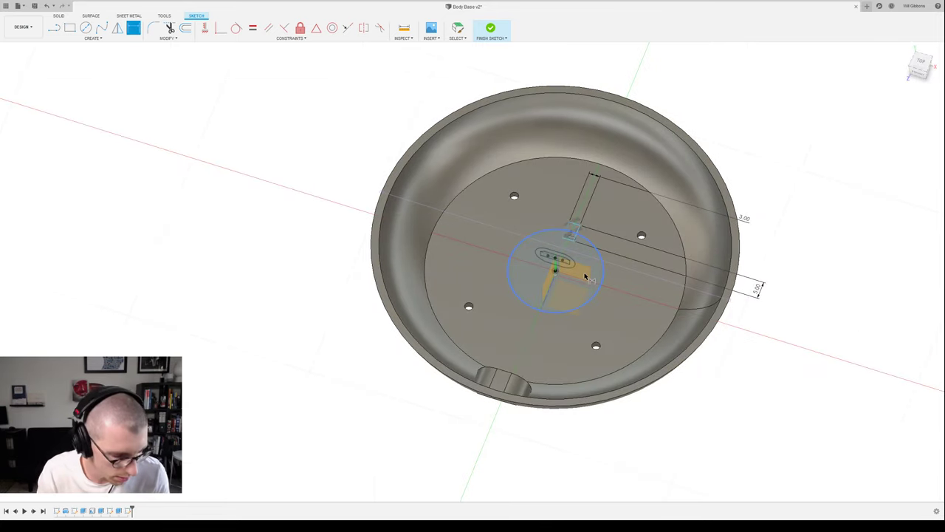
{"action": "left_click", "coordinate": [920, 62]}
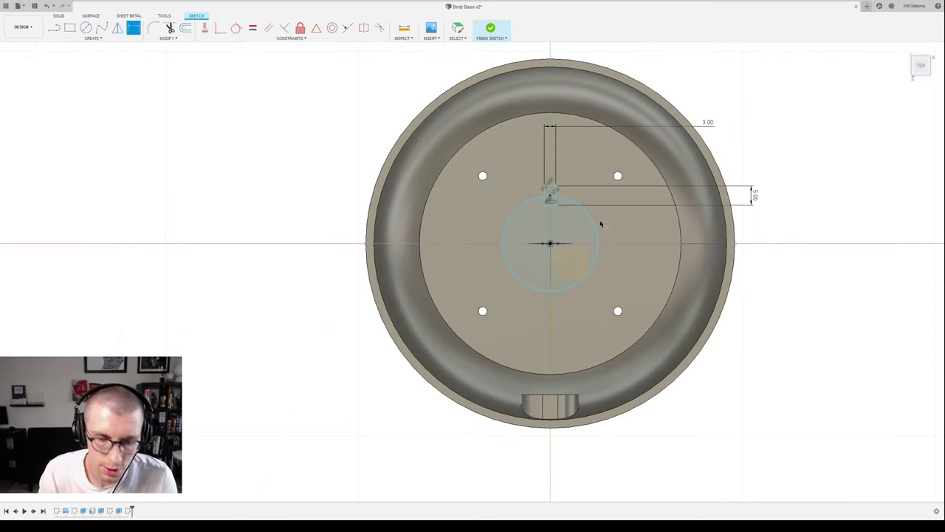
{"action": "left_click", "coordinate": [600, 223]}
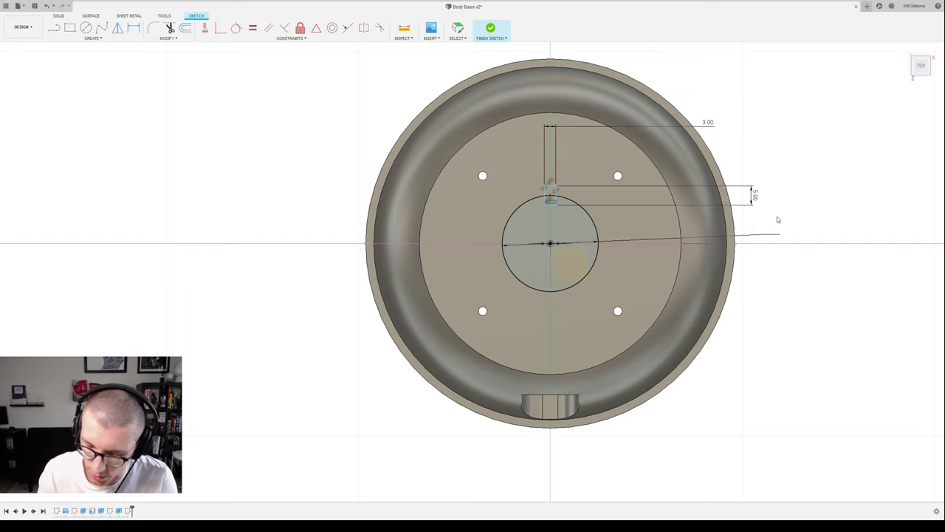
{"action": "key", "text": "Return"}
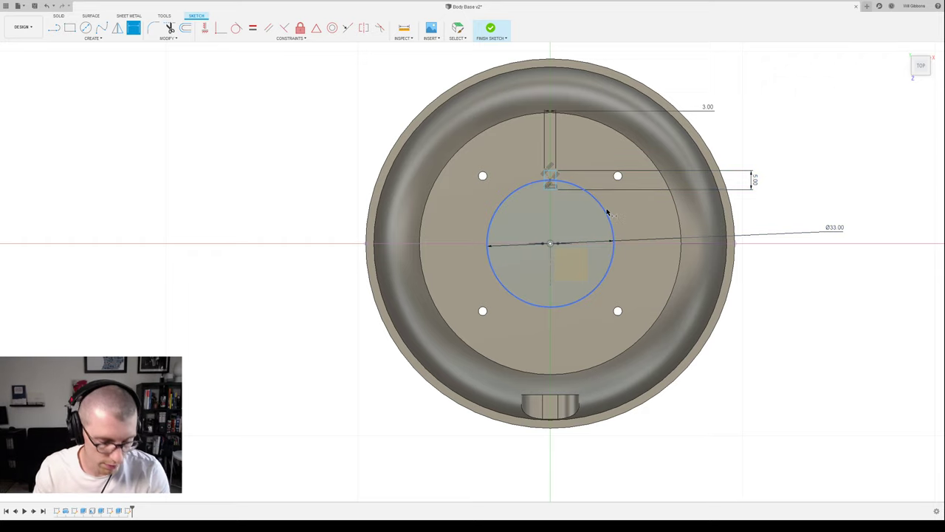
- Extrude the circle and the small rectangle symmetrically as a cut to open a notched central hole through the floor
{"action": "key", "text": "e"}
{"action": "left_click", "coordinate": [557, 203]}
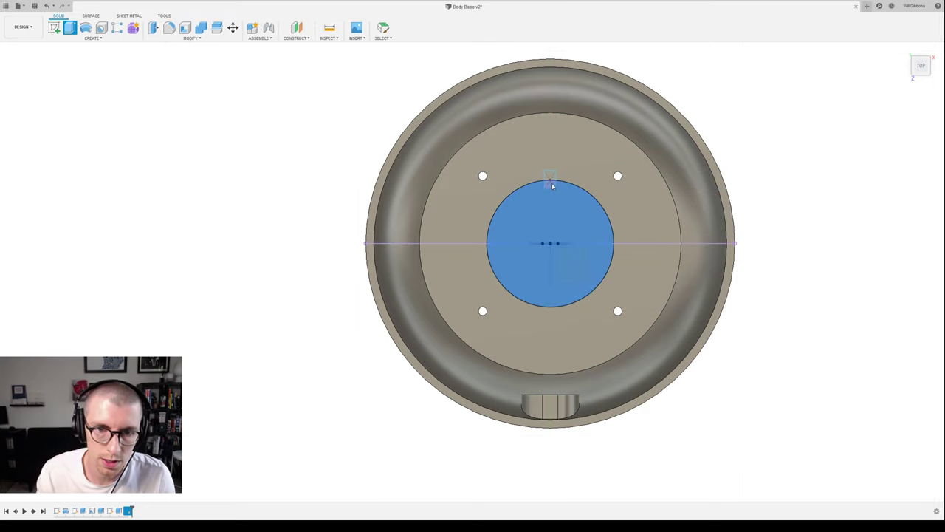
{"action": "left_click", "coordinate": [552, 177]}
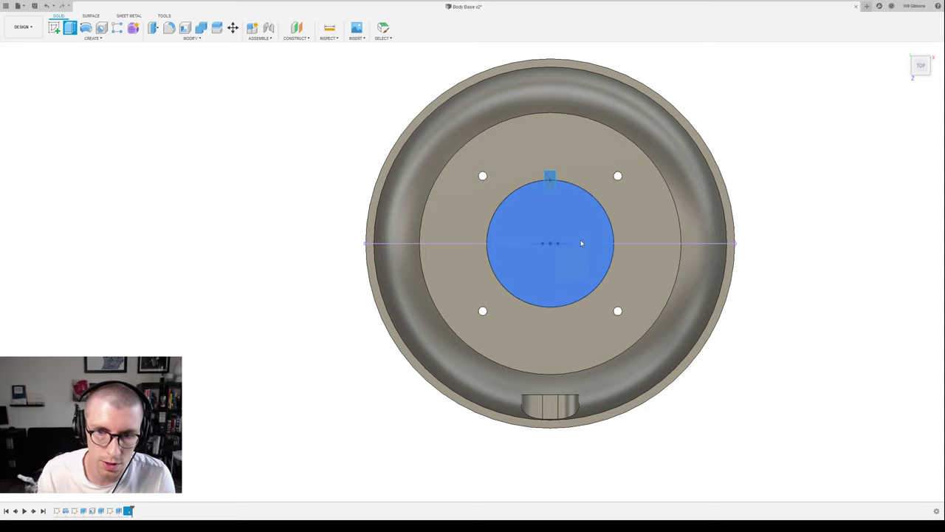
{"action": "key", "text": "e"}
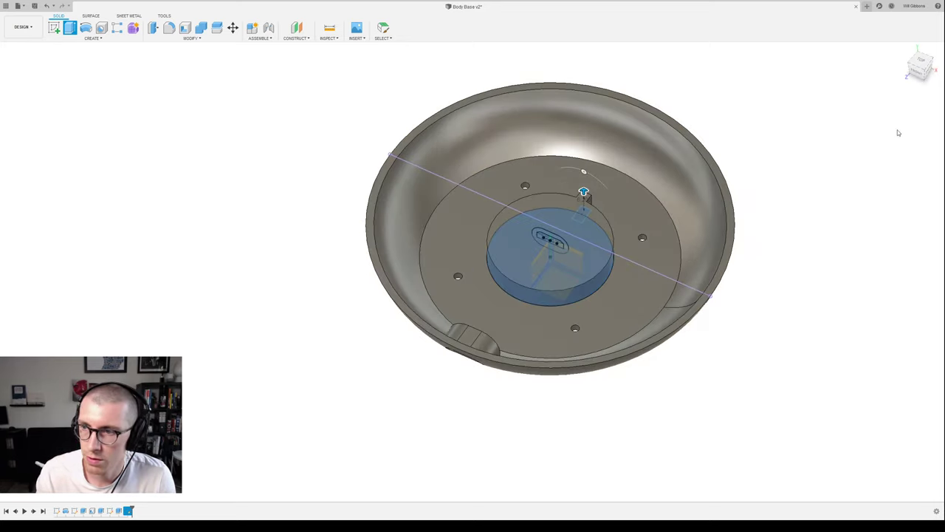
{"action": "left_click", "coordinate": [901, 153]}
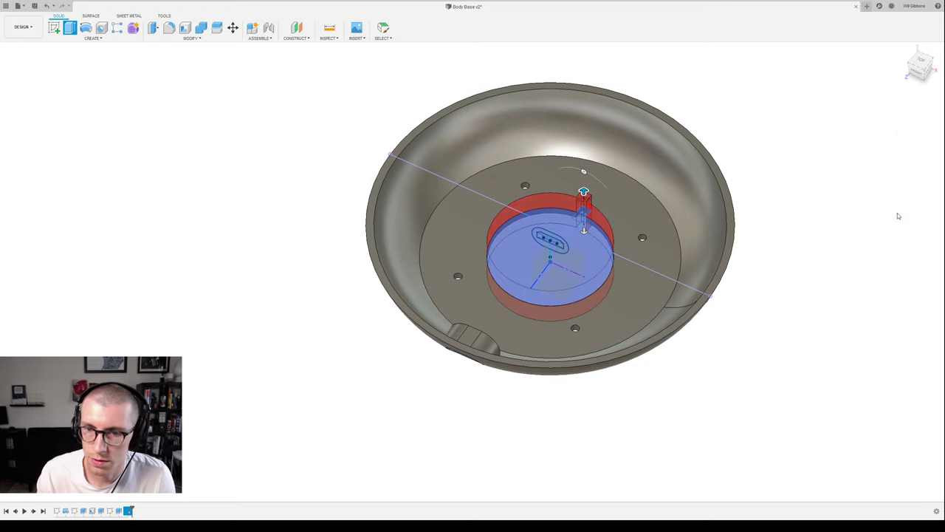
{"action": "left_click", "coordinate": [898, 213]}
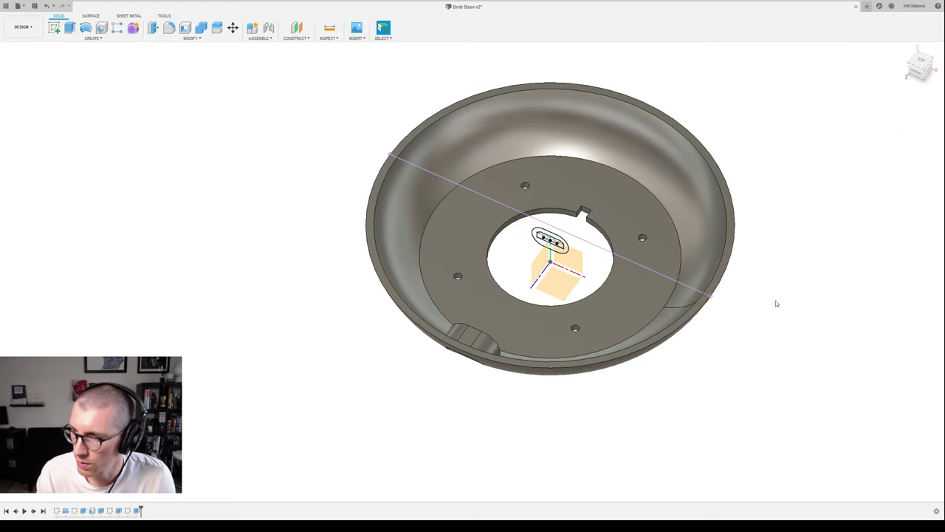
- In a new sketch on the horizontal origin plane, draw a diagonal line from the origin outward past the bowl's rim, and finish the sketch
{"action": "middle_click_drag", "start_coordinate": [578, 245], "coordinate": [581, 256], "text": "shift"}
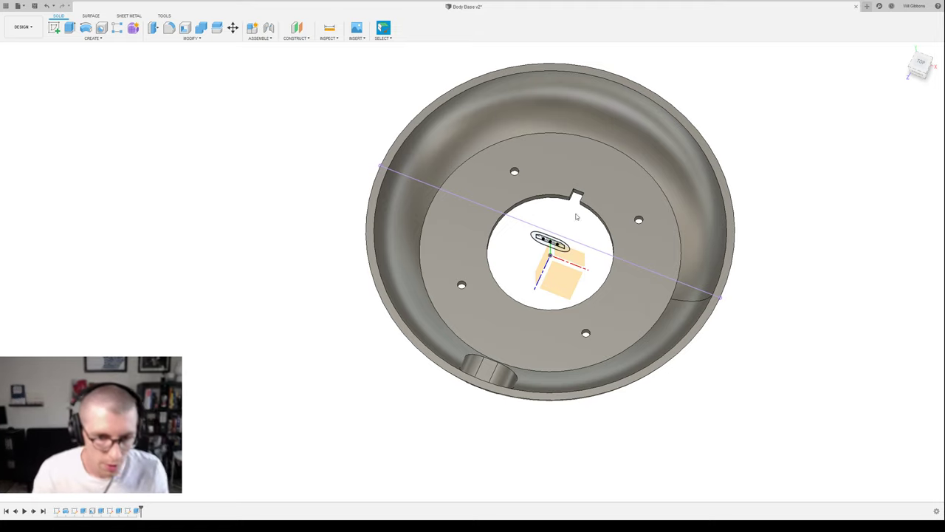
{"action": "middle_click_drag", "start_coordinate": [623, 383], "coordinate": [660, 347], "text": "shift"}
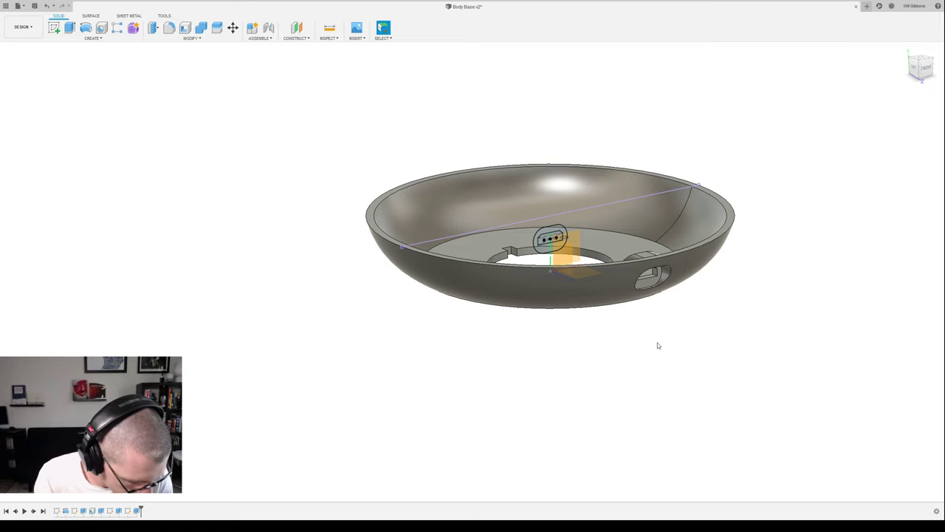
{"action": "mouse_move", "coordinate": [663, 357]}
{"action": "middle_mouse_down", "text": "shift"}
{"action": "mouse_move", "coordinate": [658, 343]}
{"action": "mouse_move", "coordinate": [656, 362]}
{"action": "middle_mouse_up", "text": "shift"}
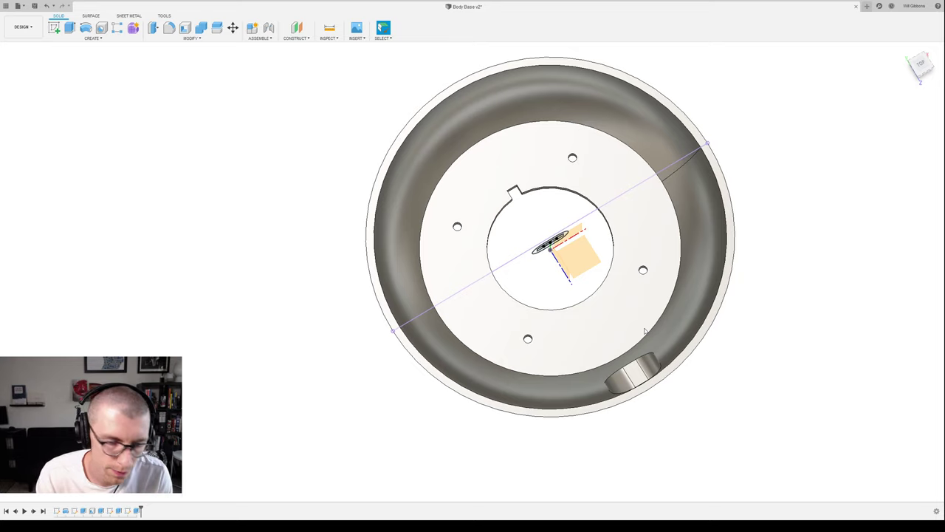
{"action": "middle_click_drag", "start_coordinate": [584, 271], "coordinate": [573, 287], "text": "shift"}
{"action": "left_click", "coordinate": [575, 270]}
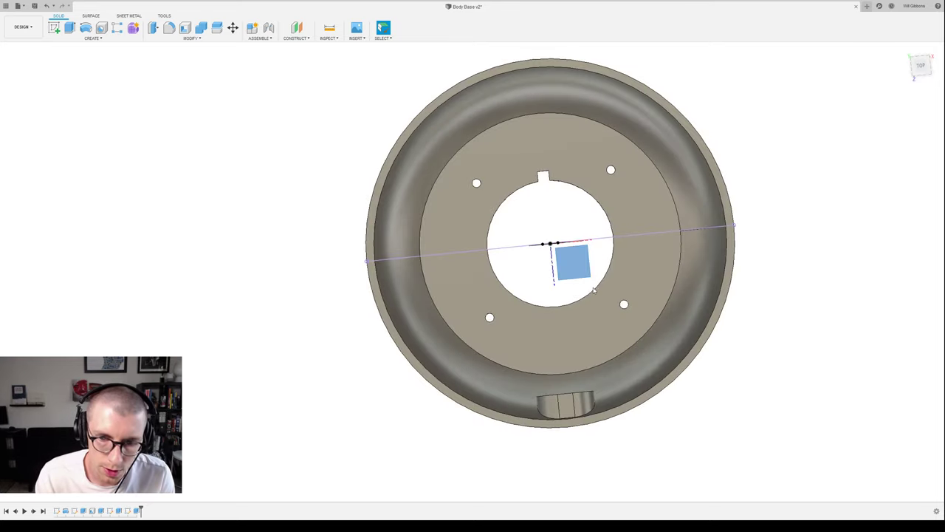
{"action": "key", "text": "s"}
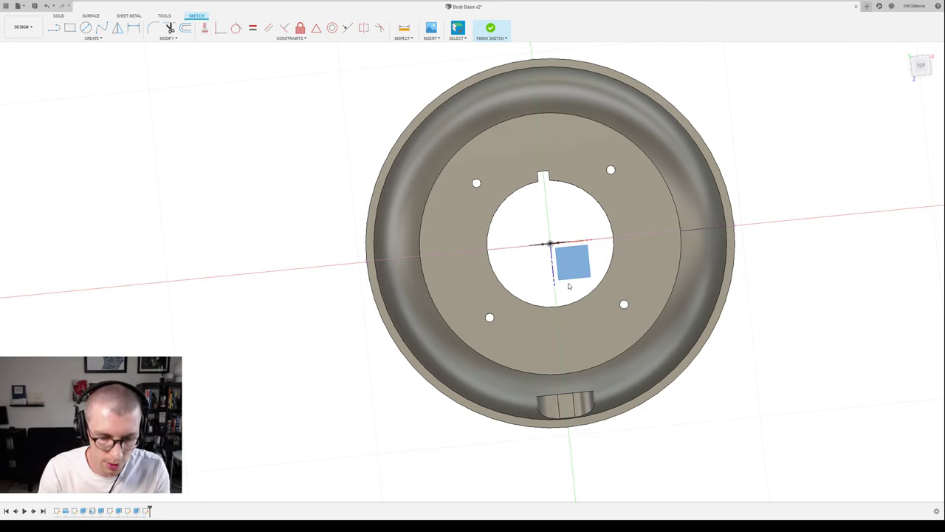
{"action": "key", "text": "l"}
{"action": "left_click", "coordinate": [550, 243]}
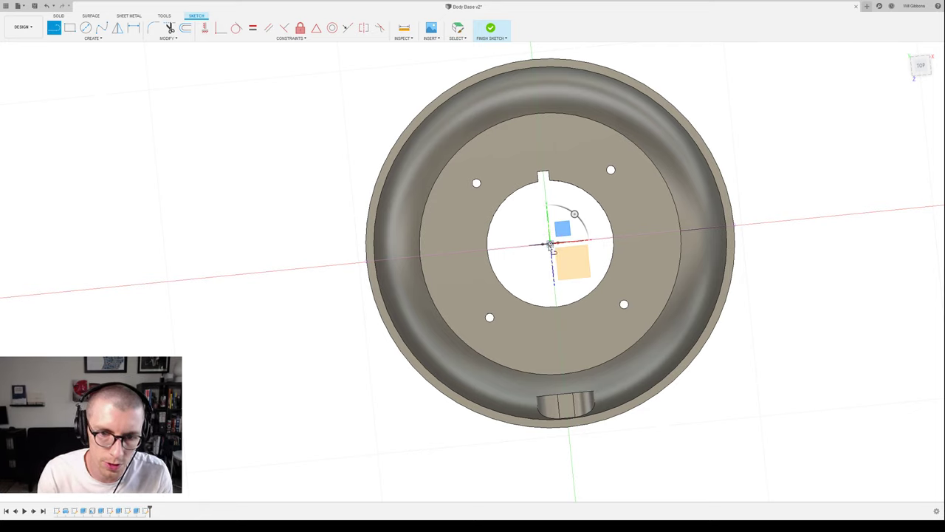
{"action": "left_click", "coordinate": [558, 433]}
{"action": "middle_click_drag", "start_coordinate": [570, 428], "coordinate": [574, 378], "text": "shift"}
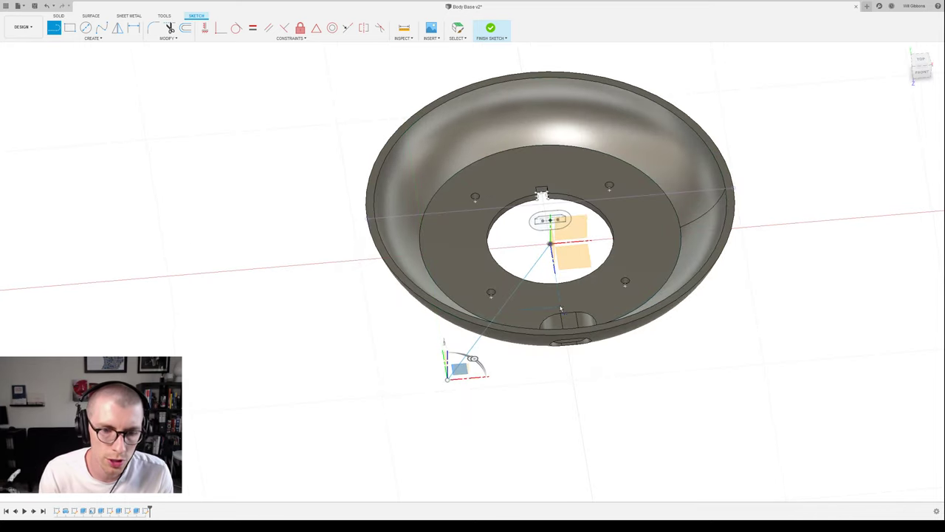
{"action": "mouse_move", "coordinate": [558, 303]}
{"action": "middle_mouse_down", "text": "shift"}
{"action": "mouse_move", "coordinate": [543, 270]}
{"action": "mouse_move", "coordinate": [546, 287]}
{"action": "middle_mouse_up", "text": "shift"}
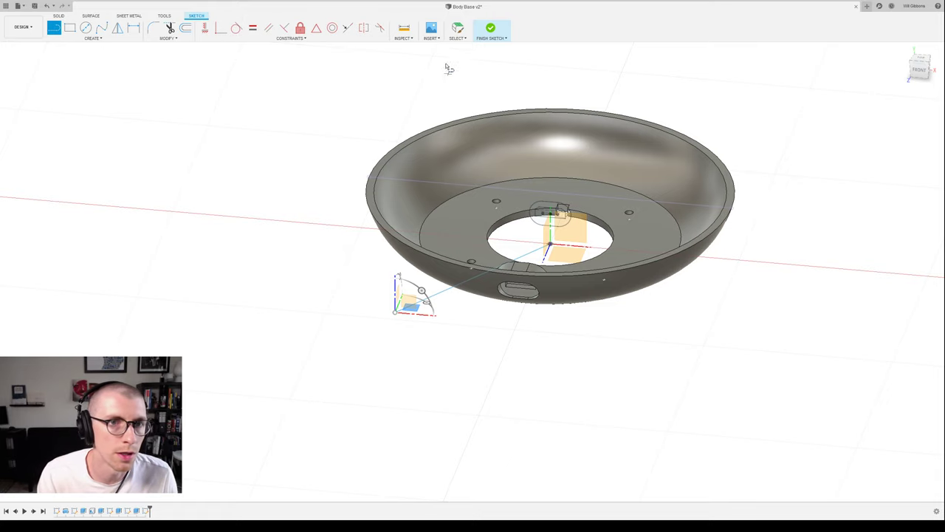
{"action": "left_click", "coordinate": [491, 28]}
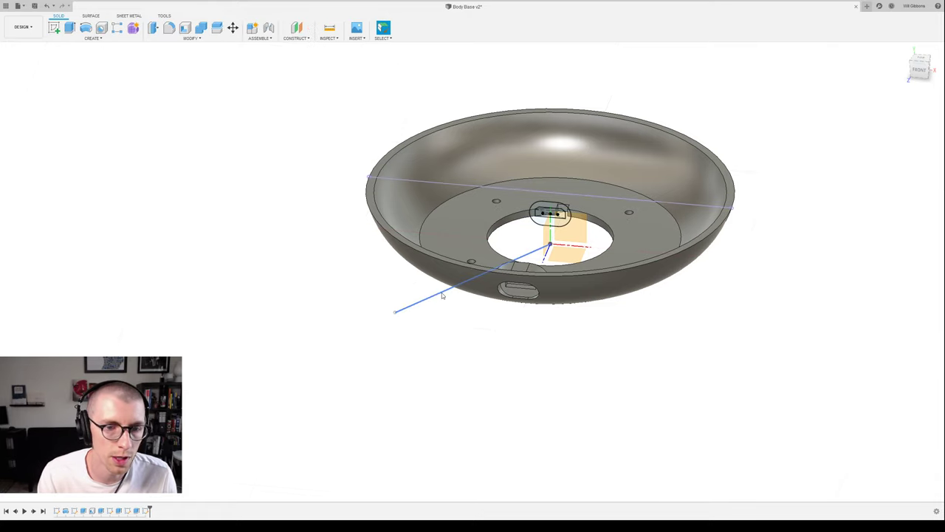
- Construct a plane along the diagonal line, perpendicular to it and positioned near its outer end outside the bowl
{"action": "middle_click_drag", "start_coordinate": [477, 344], "coordinate": [380, 254], "text": "shift"}
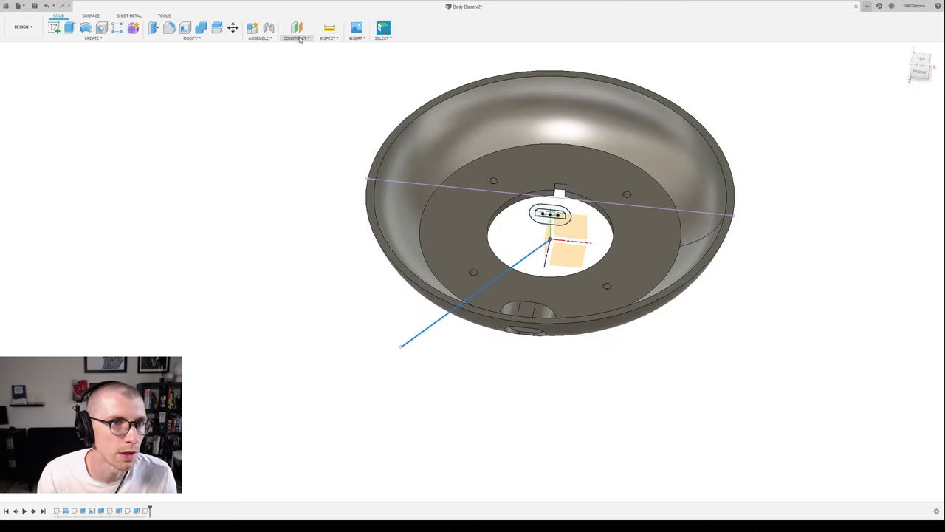
{"action": "left_click", "coordinate": [306, 110]}
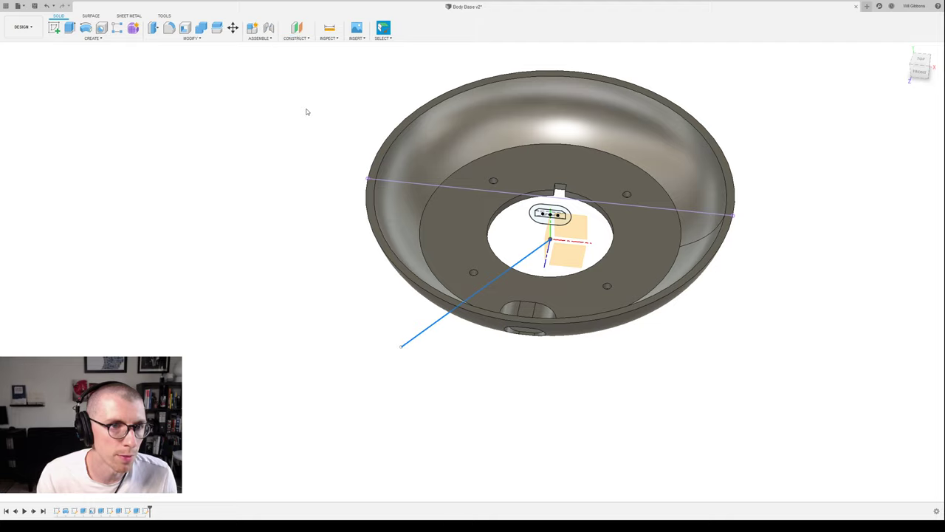
{"action": "middle_click_drag", "start_coordinate": [427, 416], "coordinate": [458, 331], "text": "shift"}
{"action": "left_click_drag", "start_coordinate": [442, 271], "coordinate": [406, 282]}
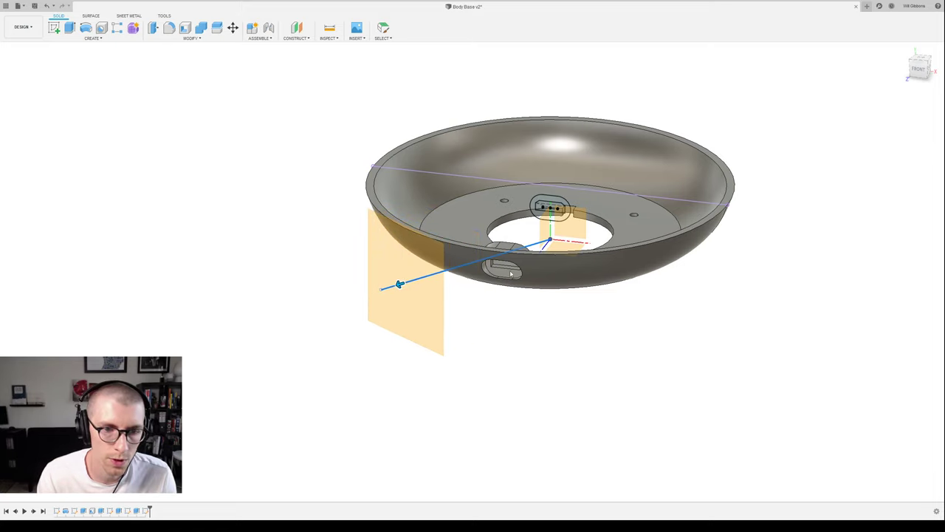
{"action": "key", "text": "Return"}
{"action": "middle_click_drag", "start_coordinate": [742, 220], "coordinate": [751, 244], "text": "shift"}
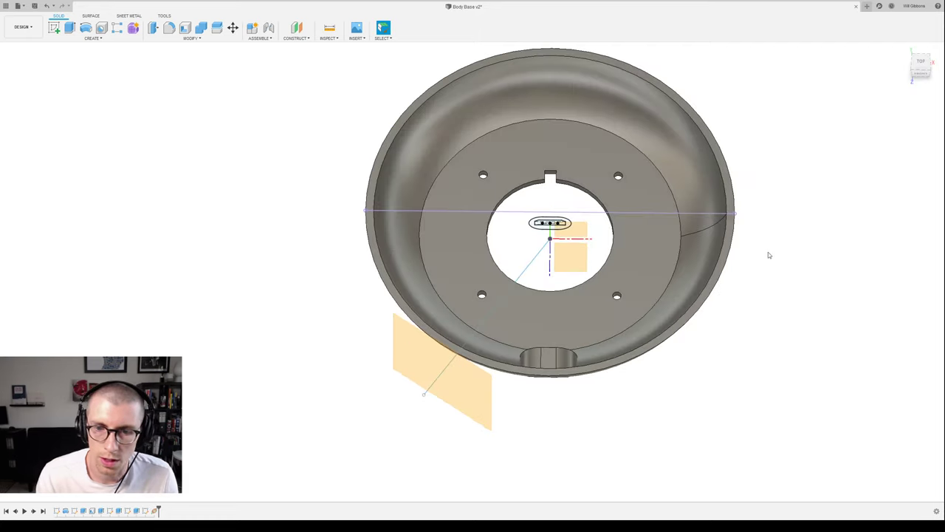
- Edit the diagonal line's sketch to dimension its angle from the origin axis toward the port opening at 45°, and finish the sketch
{"action": "left_click", "coordinate": [921, 64]}
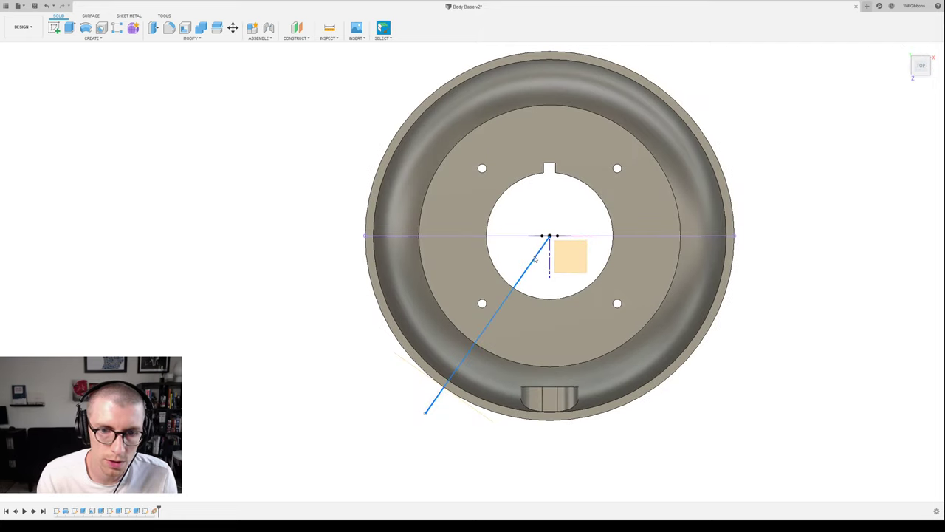
{"action": "double_click", "coordinate": [146, 511]}
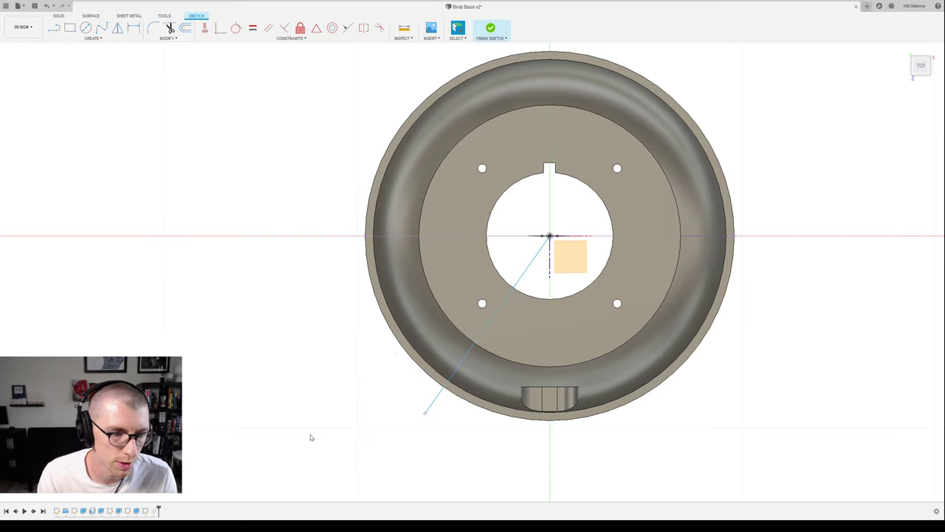
{"action": "key", "text": "d"}
{"action": "left_click", "coordinate": [533, 262]}
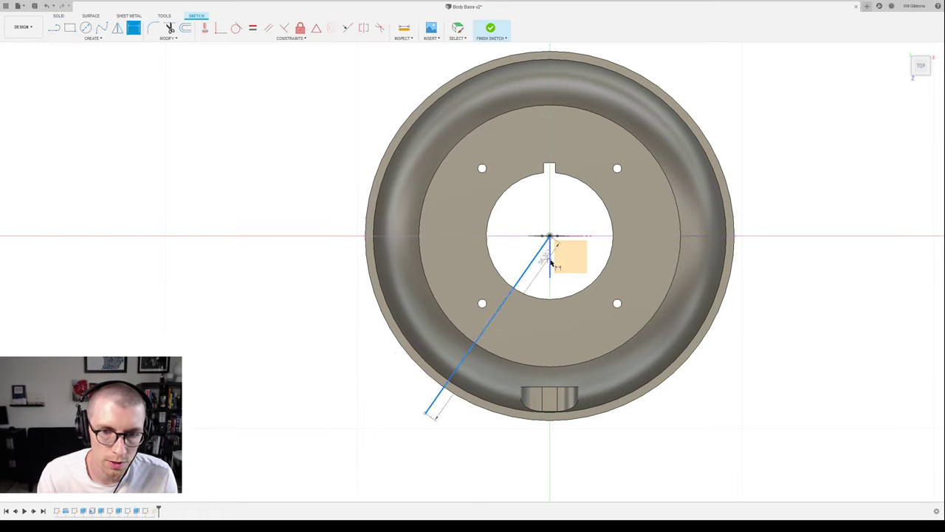
{"action": "left_click", "coordinate": [551, 264]}
{"action": "left_click", "coordinate": [523, 331]}
{"action": "left_click", "coordinate": [523, 331]}
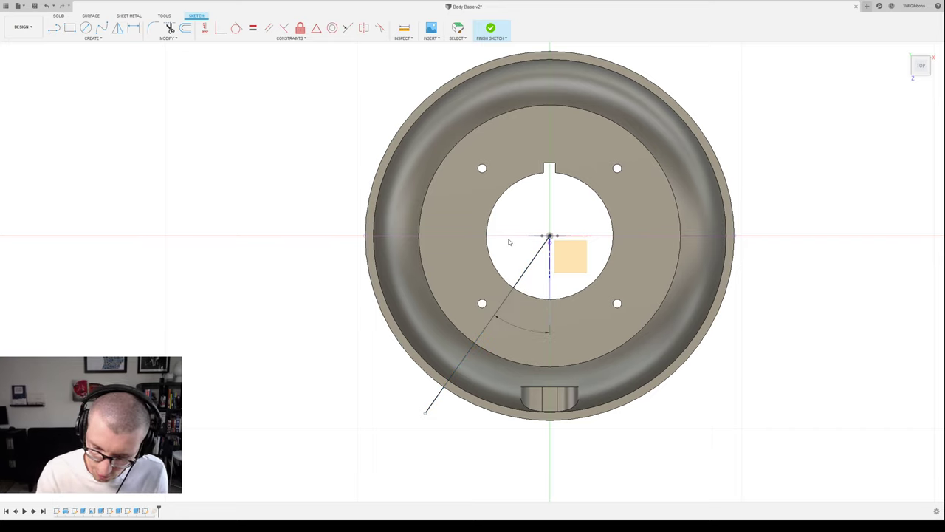
{"action": "type", "text": "45"}
{"action": "key", "text": "Return"}
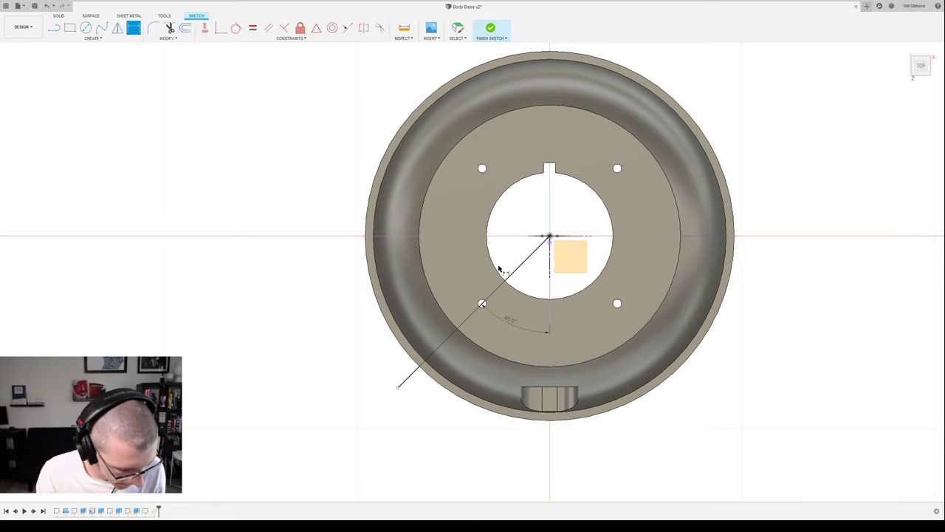
{"action": "left_click", "coordinate": [926, 251]}
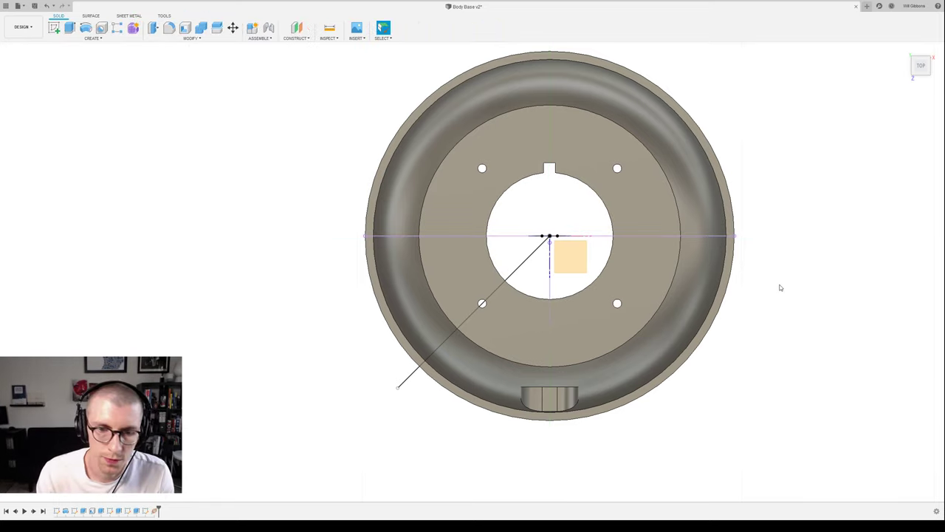
- Create a sketch on the angled construction plane outside the bowl and finish it without drawing anything
{"action": "middle_click_drag", "start_coordinate": [779, 285], "coordinate": [790, 225], "text": "shift"}
{"action": "left_click", "coordinate": [475, 205]}
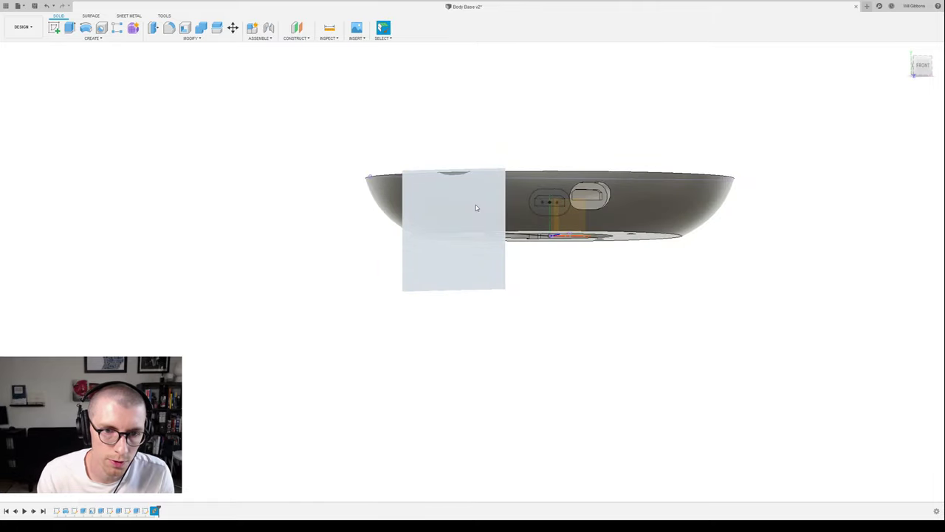
{"action": "left_click", "coordinate": [477, 207]}
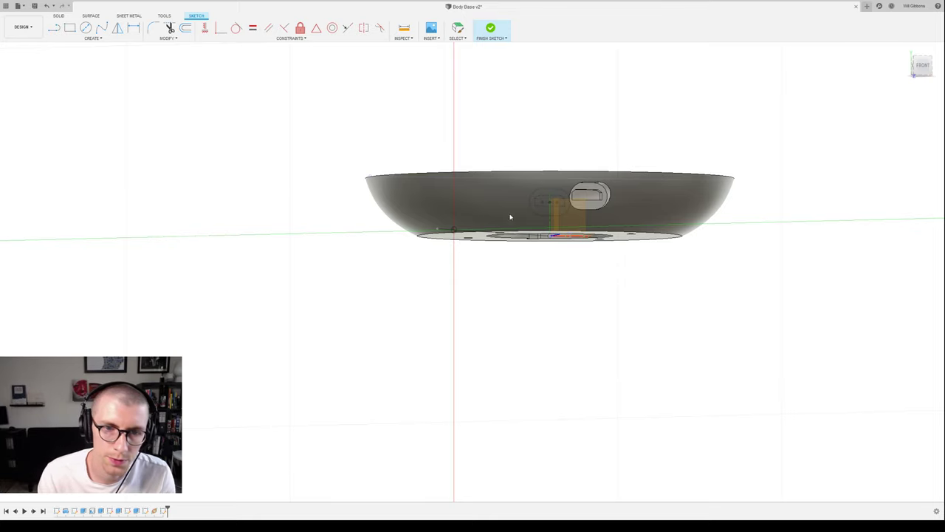
{"action": "middle_click_drag", "start_coordinate": [523, 269], "coordinate": [530, 293], "text": "shift"}
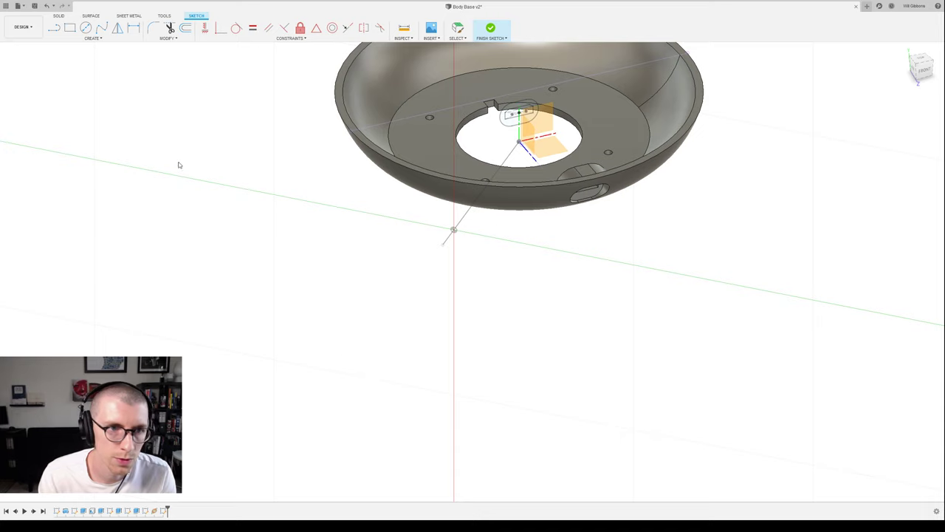
{"action": "left_click", "coordinate": [490, 30]}
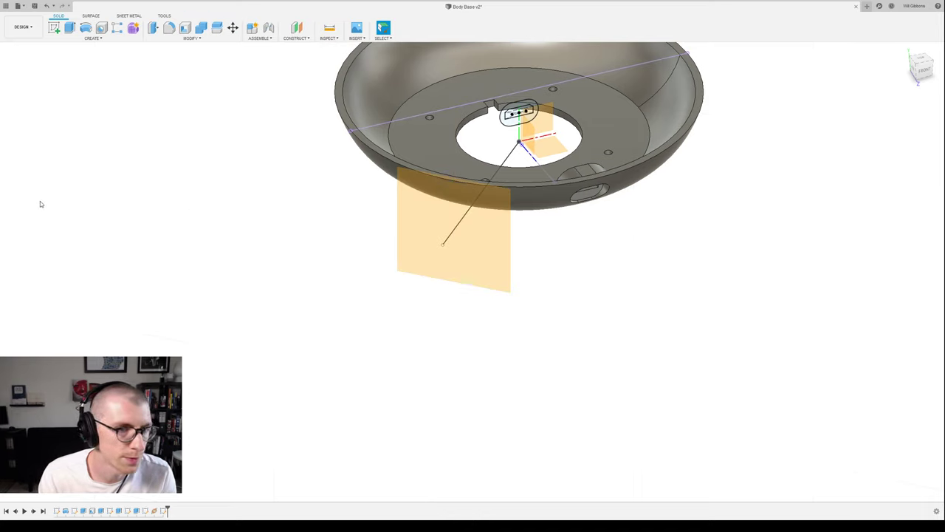
- Start a sketch on the angled construction plane and draw a horizontal slot across the vertical axis, over the bowl's outer wall
{"action": "left_click", "coordinate": [469, 250]}
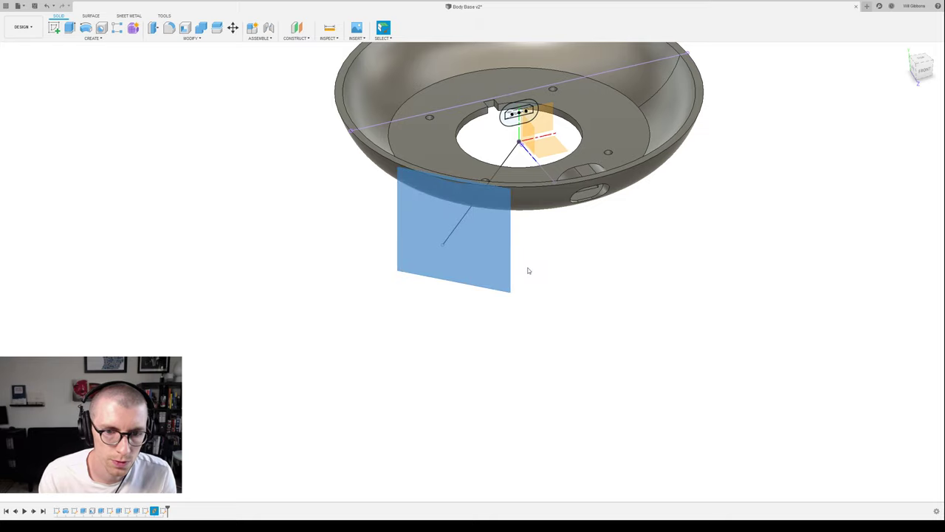
{"action": "middle_click_drag", "start_coordinate": [499, 280], "coordinate": [545, 300], "text": "shift"}
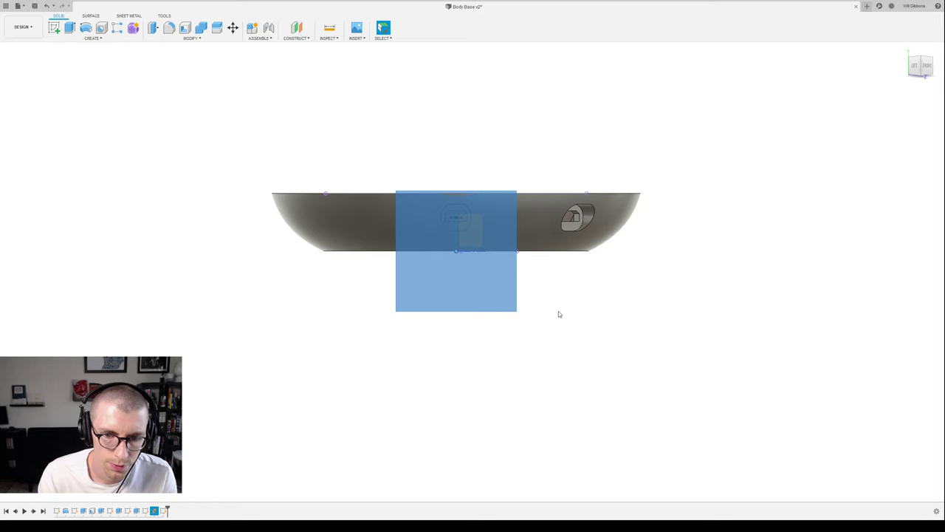
{"action": "right_click", "coordinate": [558, 314]}
{"action": "left_click", "coordinate": [498, 288]}
{"action": "key", "text": "c"}
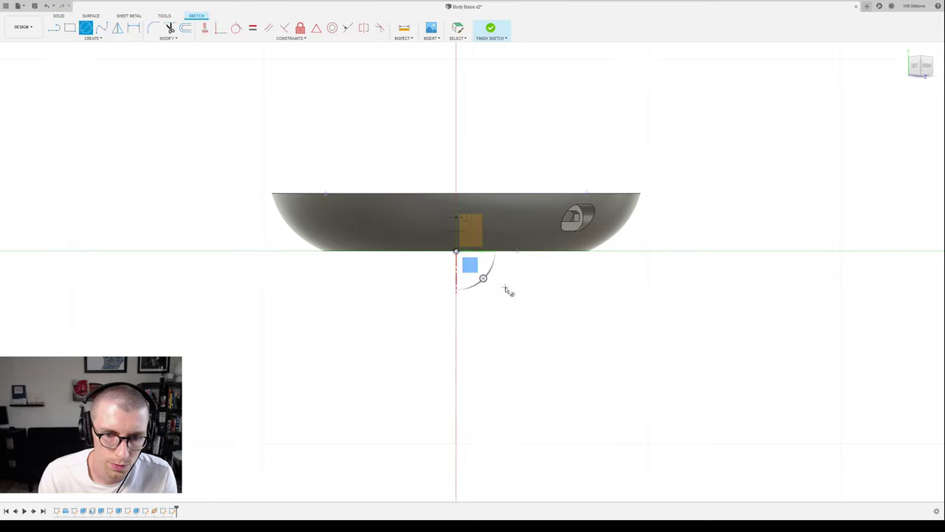
{"action": "key", "text": "Escape"}
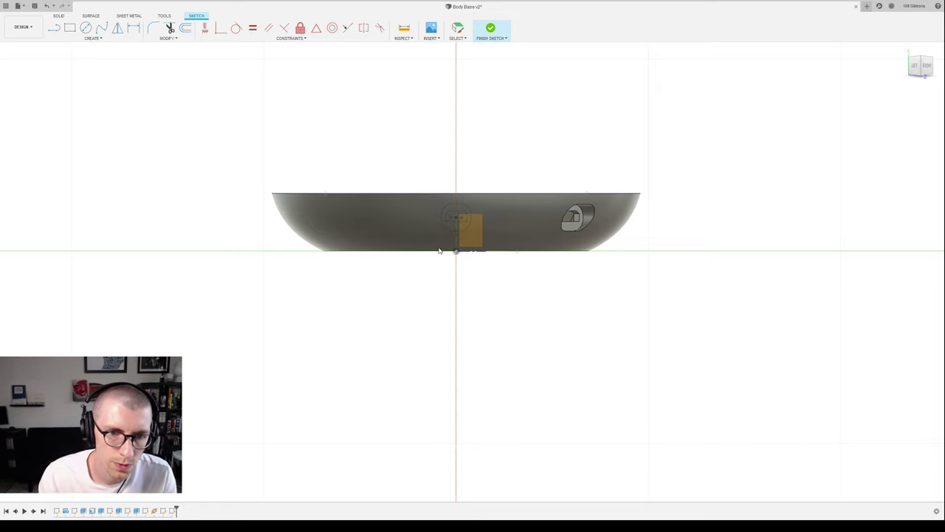
{"action": "scroll", "coordinate": [473, 236], "scroll_direction": "up", "scroll_amount": 3}
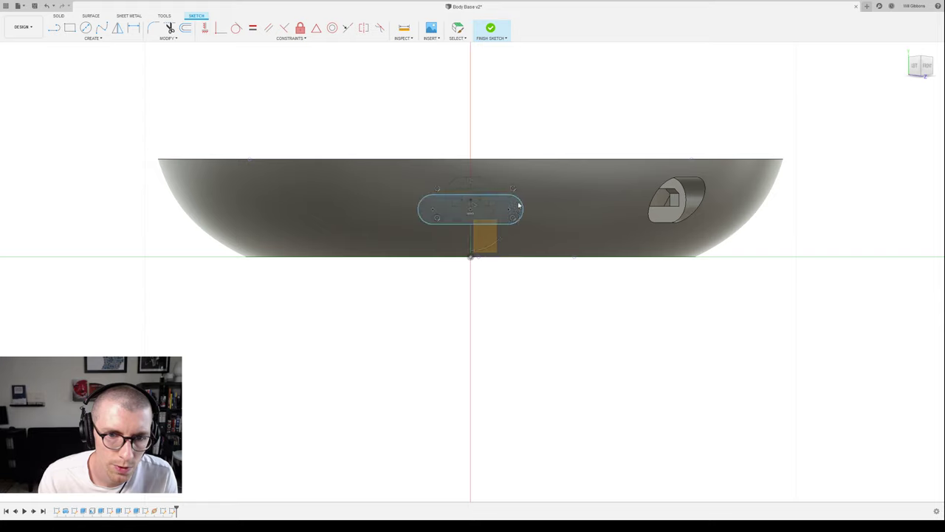
- Dimension the distance between the slot's two arc centres at 4
{"action": "key", "text": "d"}
{"action": "left_click", "coordinate": [497, 212]}
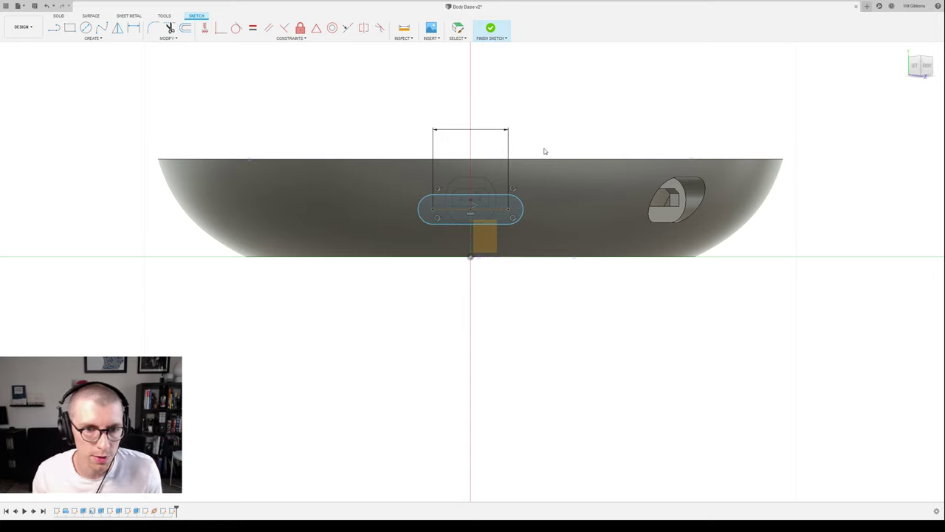
{"action": "type", "text": "4"}
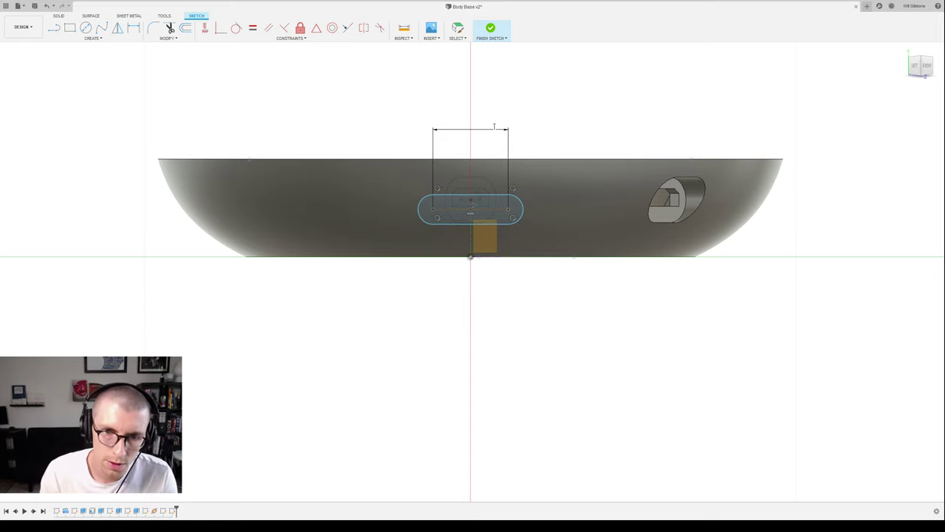
{"action": "key", "text": "Return"}
{"action": "scroll", "coordinate": [509, 225], "scroll_direction": "up", "scroll_amount": 2}
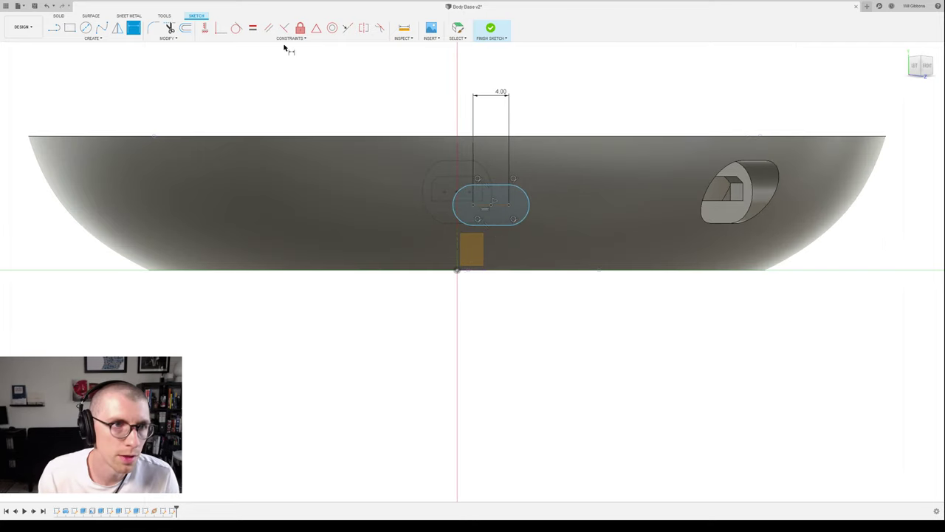
- Move the slot over the vertical axis and align its midpoint vertically with the port sketch's centre point
{"action": "left_click", "coordinate": [220, 28]}
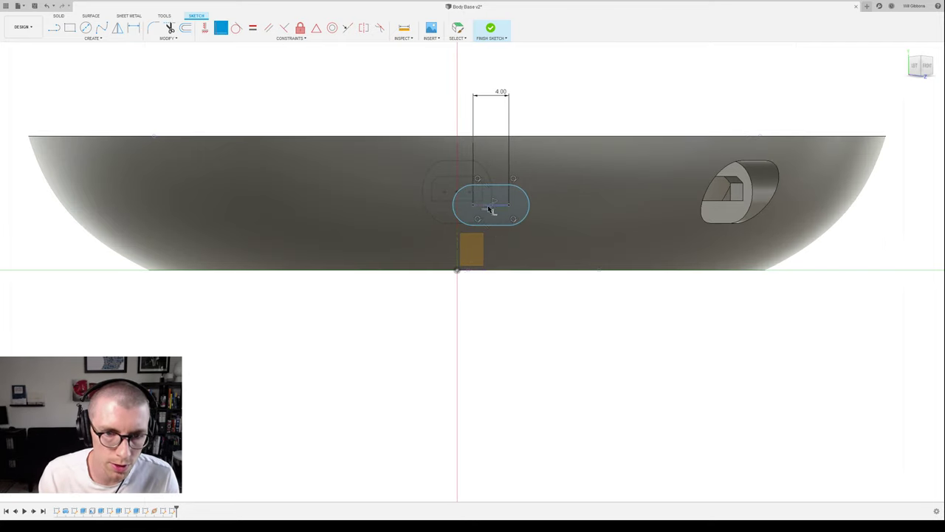
{"action": "key", "text": "Escape"}
{"action": "left_click_drag", "start_coordinate": [491, 207], "coordinate": [459, 202]}
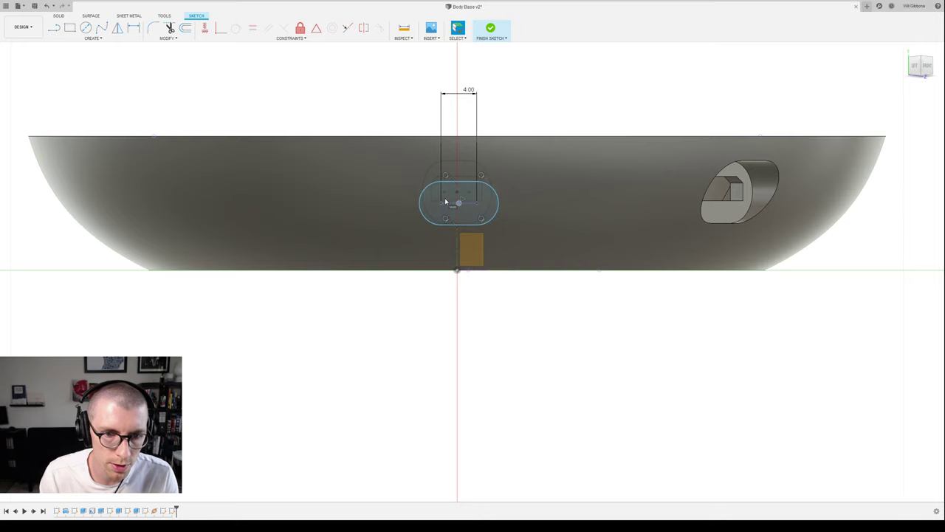
{"action": "left_click", "coordinate": [205, 29]}
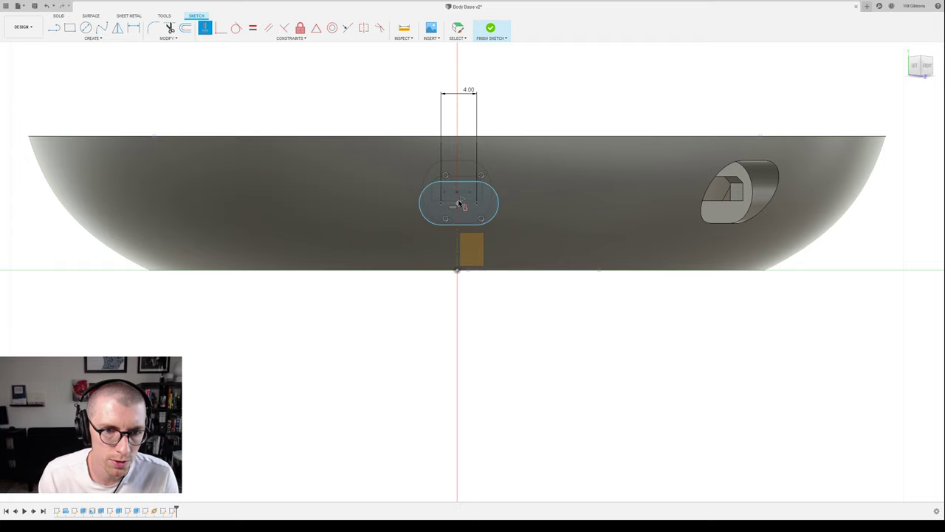
{"action": "left_click", "coordinate": [459, 203]}
{"action": "scroll", "coordinate": [475, 258], "scroll_direction": "down", "scroll_amount": 1}
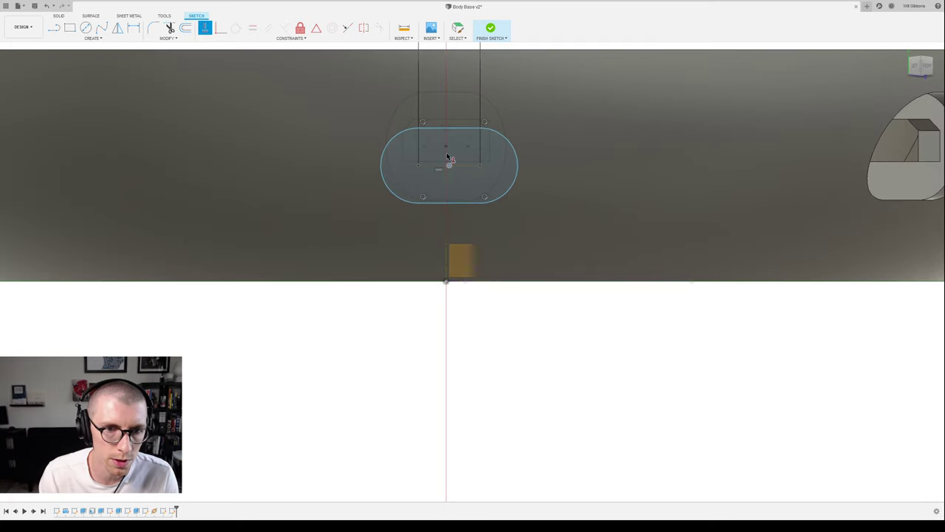
{"action": "left_click", "coordinate": [446, 146]}
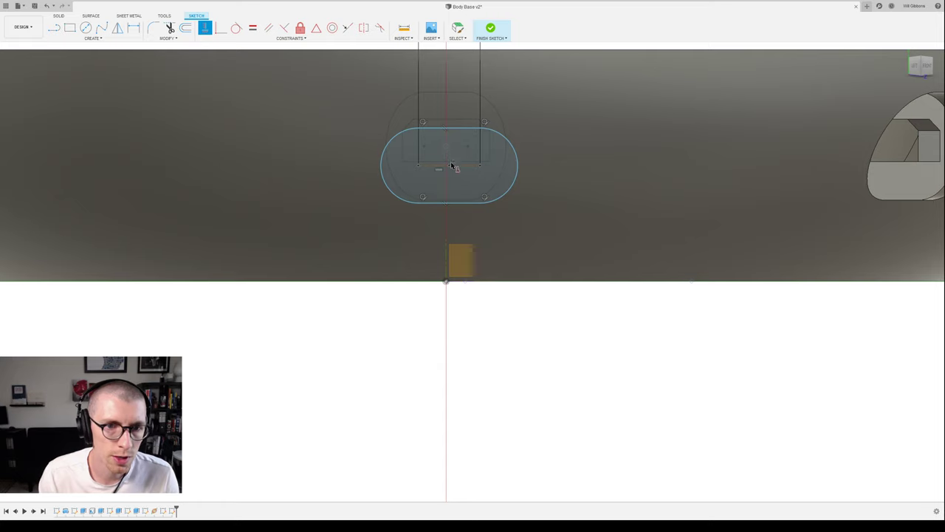
{"action": "left_click", "coordinate": [450, 165]}
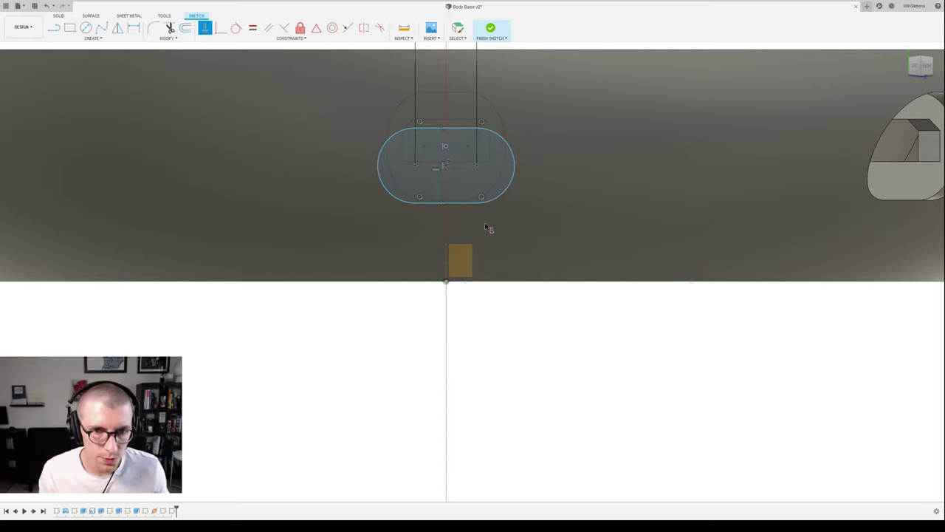
- Dimension the slot's end radius at 3.5 and make its midpoint coincident with the port sketch's centre point
{"action": "key", "text": "d"}
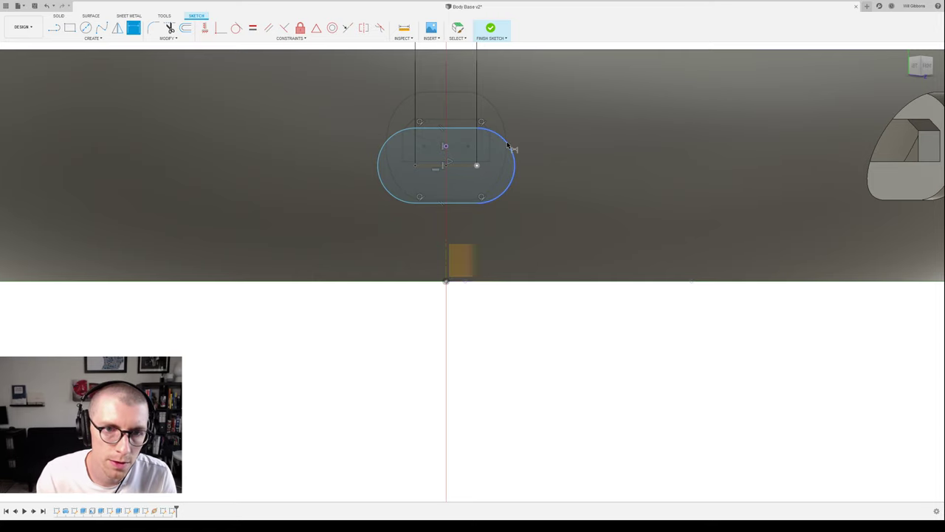
{"action": "left_click", "coordinate": [509, 143]}
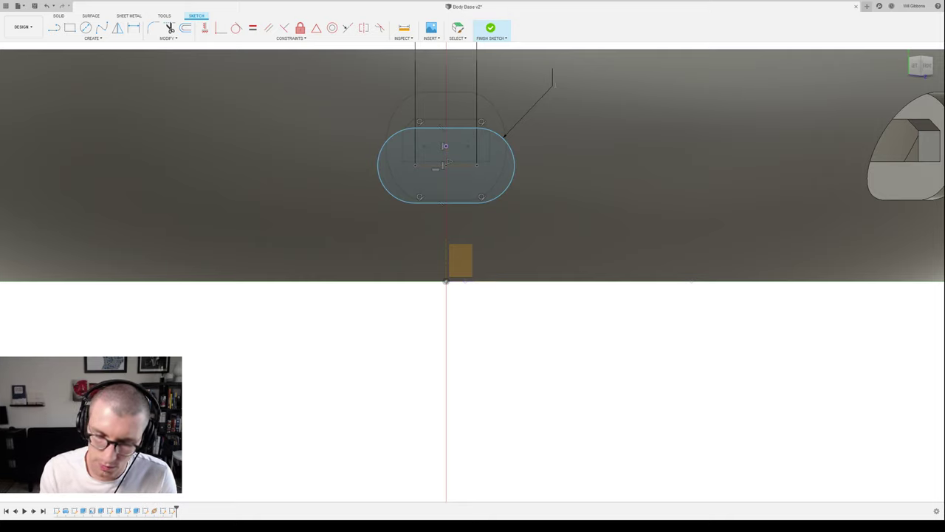
{"action": "key", "text": "Return"}
{"action": "key", "text": "d"}
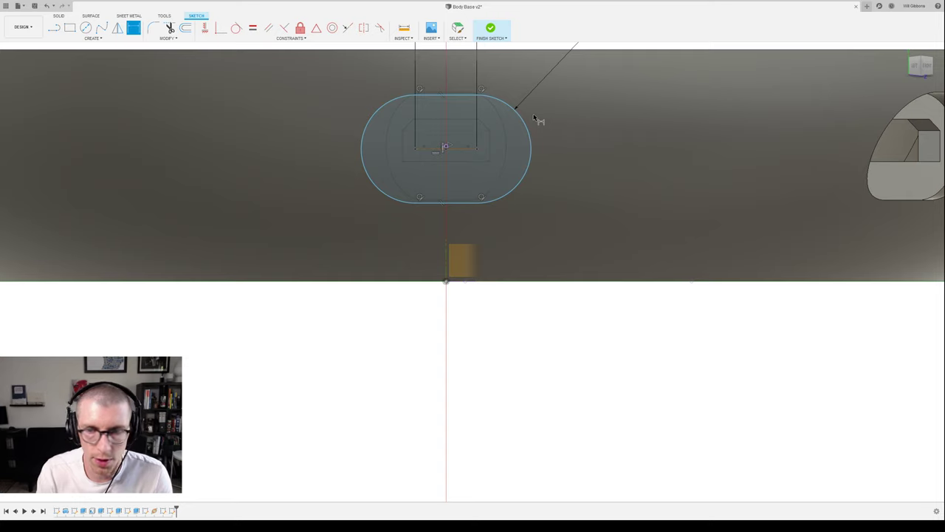
{"action": "middle_click_drag", "start_coordinate": [575, 63], "coordinate": [575, 164]}
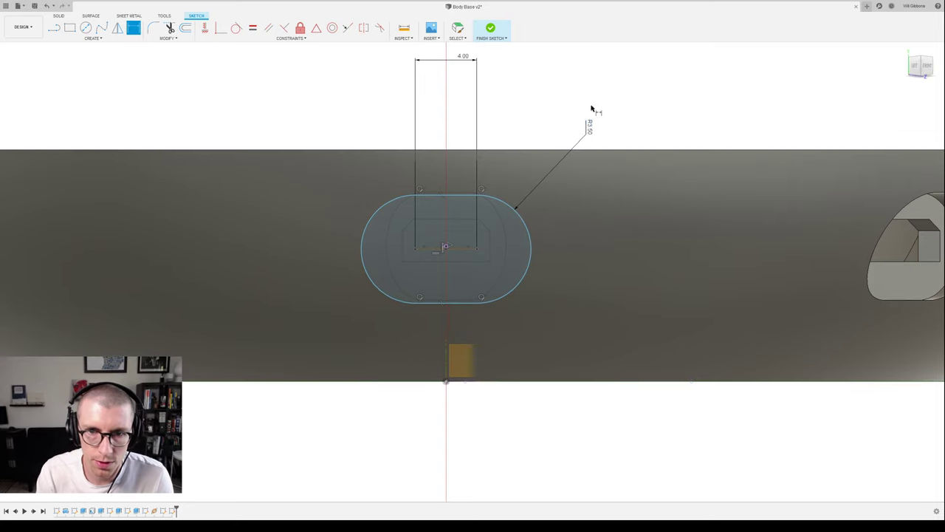
{"action": "left_click", "coordinate": [544, 120]}
{"action": "key", "text": "Return"}
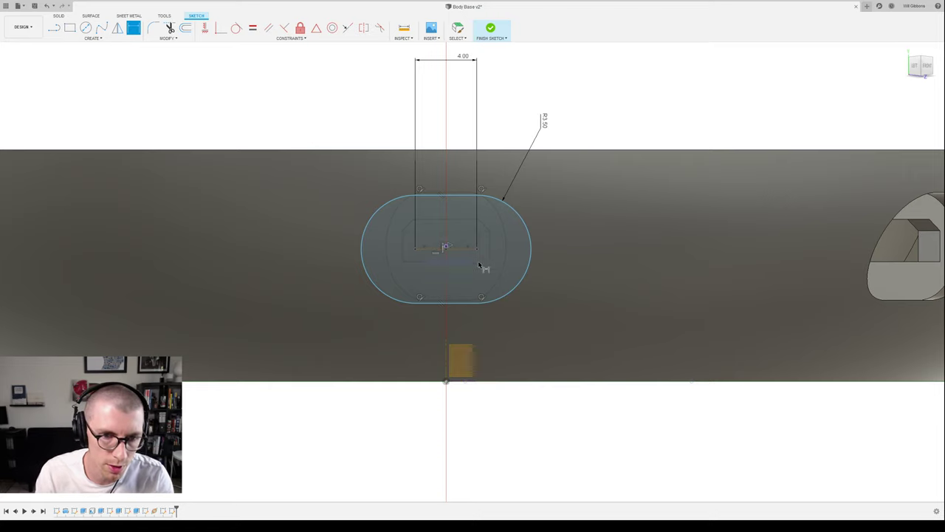
{"action": "left_click", "coordinate": [220, 28]}
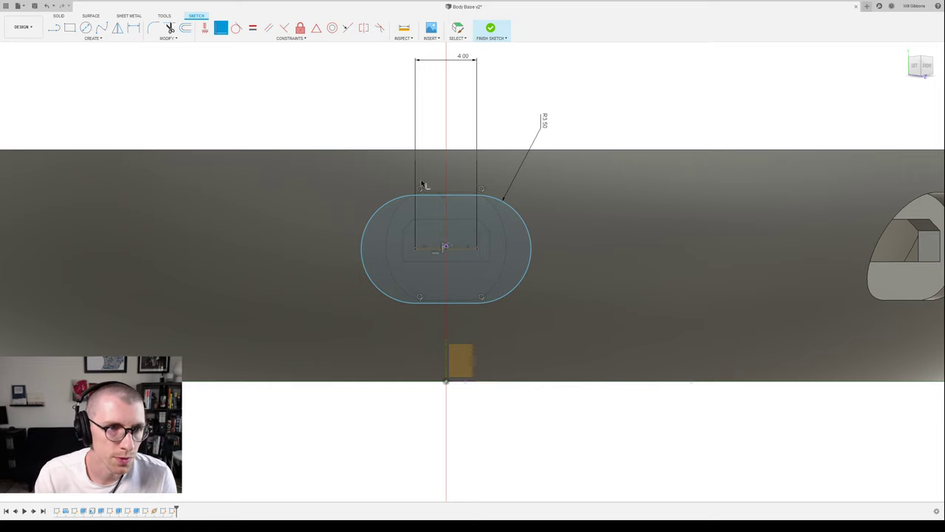
{"action": "left_click", "coordinate": [447, 248]}
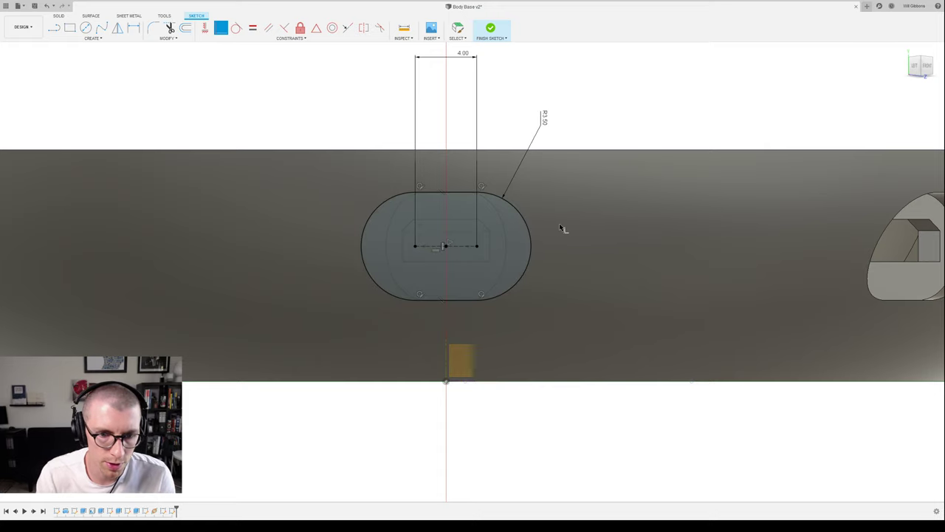
- Extrude the slot profile inward as a cut through the bowl's side wall
{"action": "scroll", "coordinate": [556, 234], "scroll_direction": "down", "scroll_amount": 2}
{"action": "mouse_move", "coordinate": [556, 235]}
{"action": "middle_mouse_down", "text": "shift"}
{"action": "mouse_move", "coordinate": [559, 253]}
{"action": "mouse_move", "coordinate": [523, 258]}
{"action": "middle_mouse_up", "text": "shift"}
{"action": "key", "text": "e"}
{"action": "left_click_drag", "start_coordinate": [483, 264], "coordinate": [446, 171]}
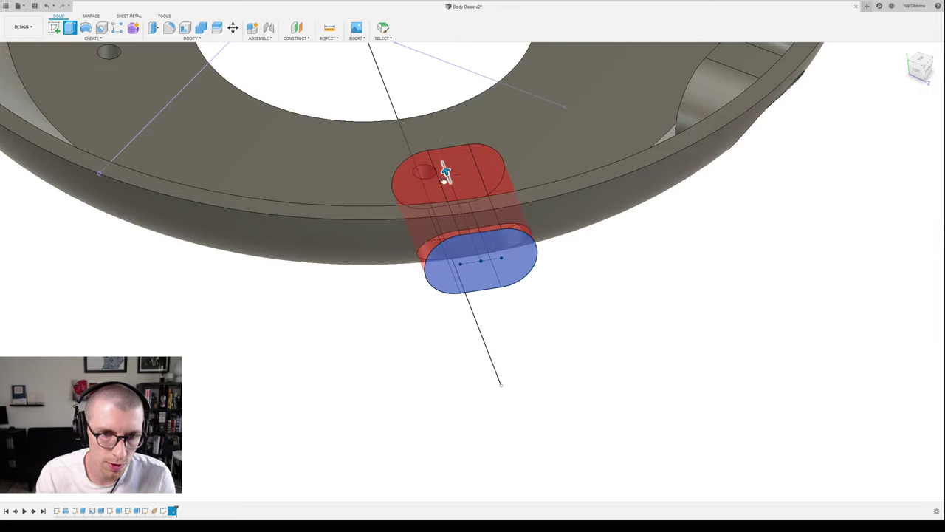
{"action": "key", "text": "Return"}
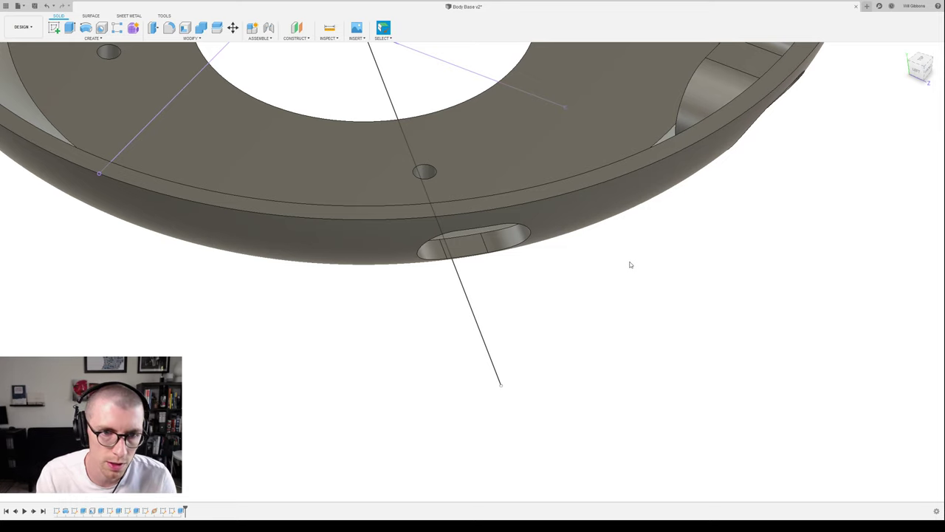
{"action": "scroll", "coordinate": [630, 264], "scroll_direction": "down", "scroll_amount": 2}
{"action": "middle_click_drag", "start_coordinate": [653, 261], "coordinate": [647, 236], "text": "shift"}
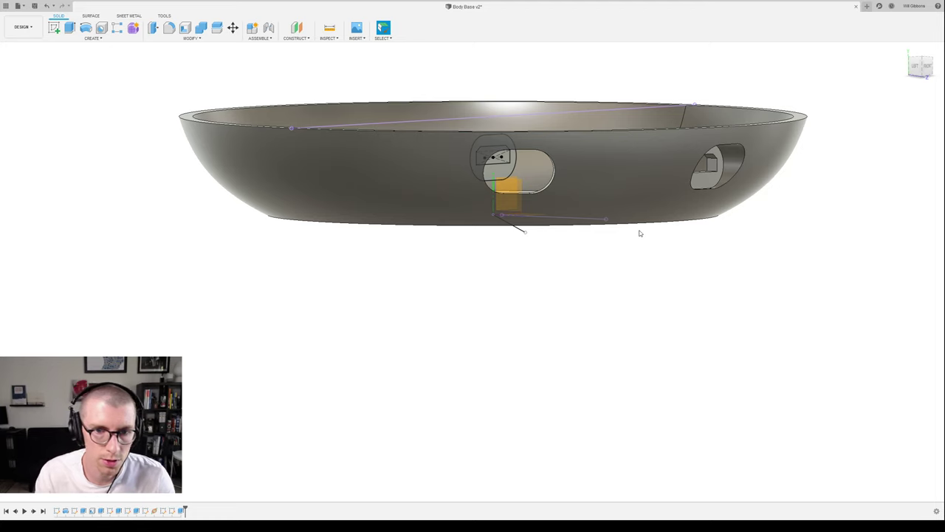
{"action": "middle_click_drag", "start_coordinate": [543, 263], "coordinate": [535, 279], "text": "shift"}
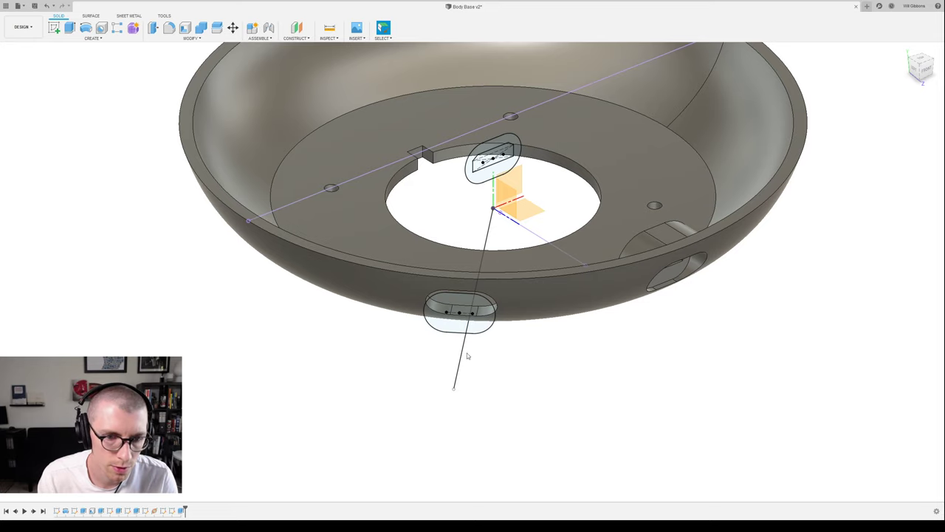
- Edit the slot's sketch to set the distance between the arc centres to 3, and finish the sketch
{"action": "double_click", "coordinate": [164, 510]}
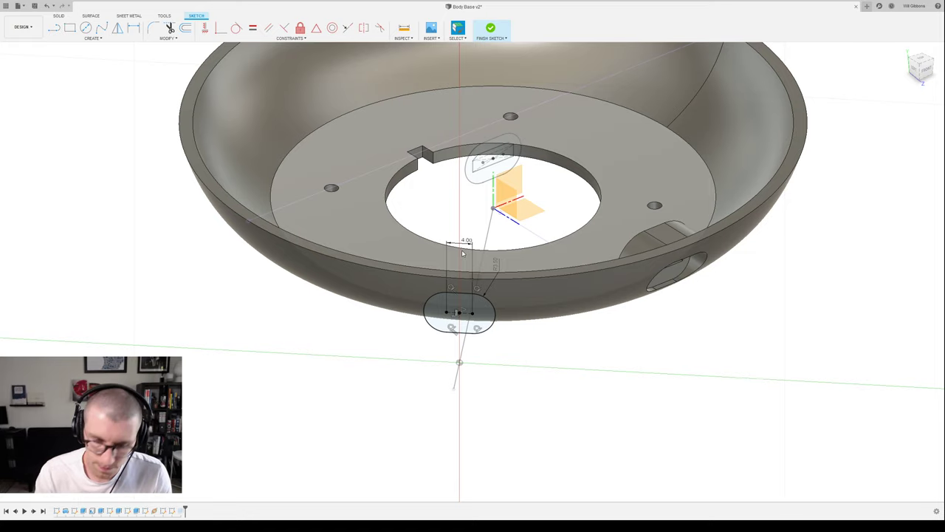
{"action": "double_click", "coordinate": [470, 241]}
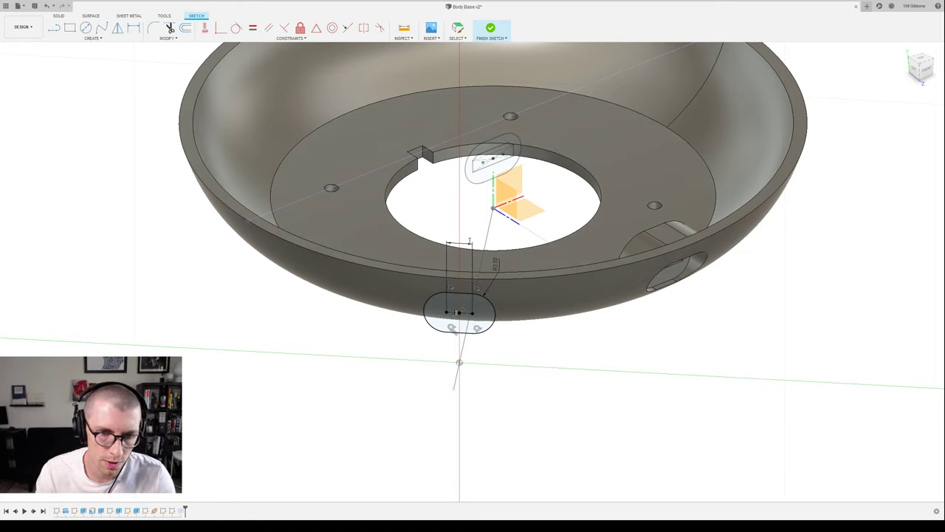
{"action": "left_click", "coordinate": [491, 28]}
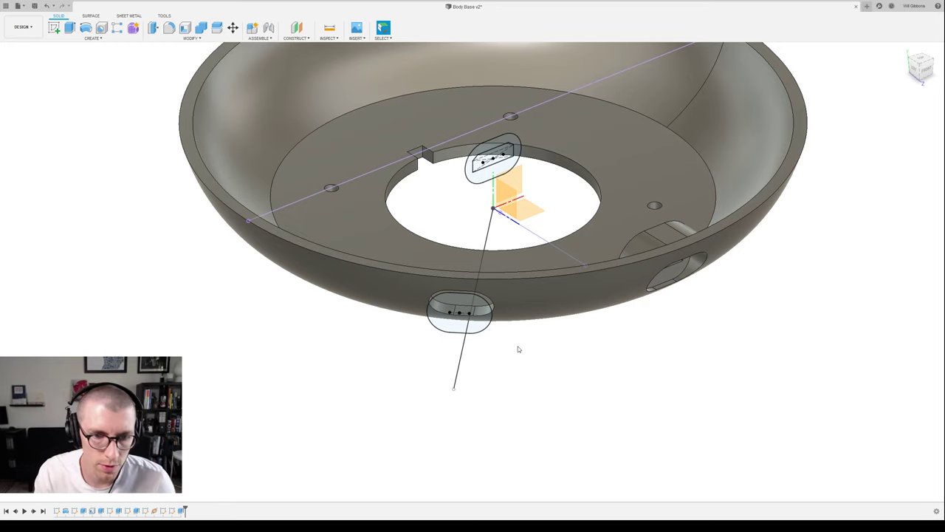
- Examine the slot opening from inside the bowl, and reopen its sketch to check the outline against the outer wall from several sides
{"action": "middle_click_drag", "start_coordinate": [517, 348], "coordinate": [581, 362], "text": "shift"}
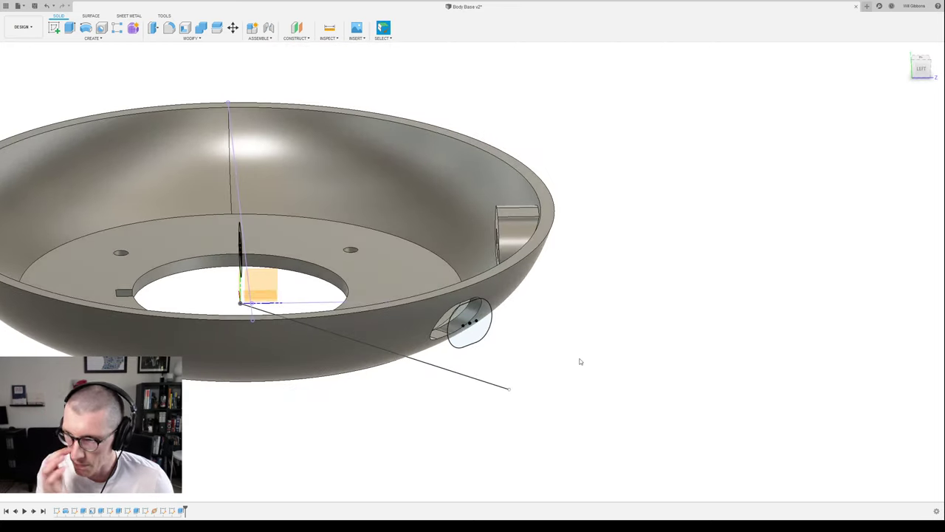
{"action": "middle_click_drag", "start_coordinate": [555, 327], "coordinate": [762, 299]}
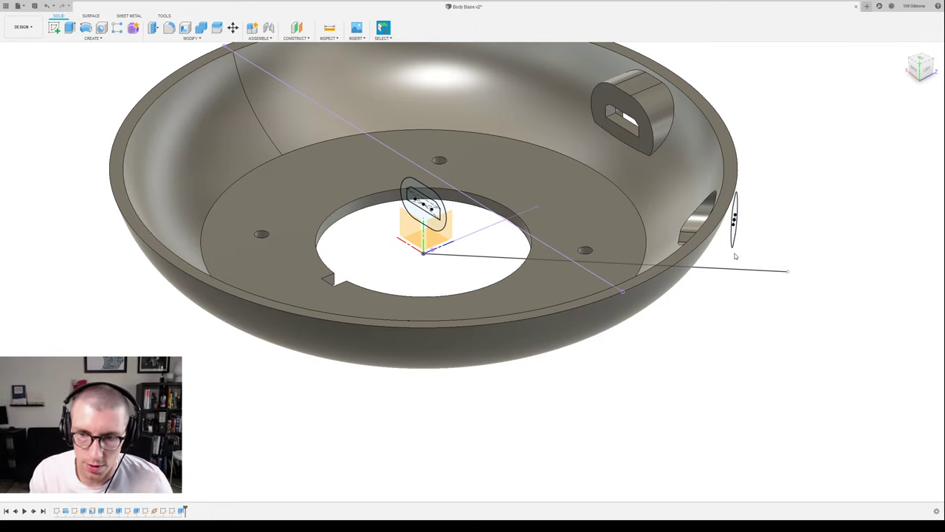
{"action": "mouse_move", "coordinate": [737, 255]}
{"action": "middle_mouse_down", "text": "shift"}
{"action": "mouse_move", "coordinate": [761, 249]}
{"action": "mouse_move", "coordinate": [741, 239]}
{"action": "mouse_move", "coordinate": [754, 232]}
{"action": "mouse_move", "coordinate": [744, 227]}
{"action": "mouse_move", "coordinate": [757, 245]}
{"action": "mouse_move", "coordinate": [697, 243]}
{"action": "mouse_move", "coordinate": [728, 248]}
{"action": "mouse_move", "coordinate": [728, 215]}
{"action": "mouse_move", "coordinate": [667, 290]}
{"action": "mouse_move", "coordinate": [724, 181]}
{"action": "mouse_move", "coordinate": [660, 243]}
{"action": "mouse_move", "coordinate": [684, 260]}
{"action": "mouse_move", "coordinate": [719, 257]}
{"action": "middle_mouse_up", "text": "shift"}
{"action": "scroll", "coordinate": [754, 232], "scroll_direction": "up", "scroll_amount": 3}
{"action": "scroll", "coordinate": [663, 248], "scroll_direction": "up", "scroll_amount": 5}
{"action": "left_click", "coordinate": [654, 238]}
{"action": "middle_click_drag", "start_coordinate": [589, 267], "coordinate": [611, 222], "text": "shift"}
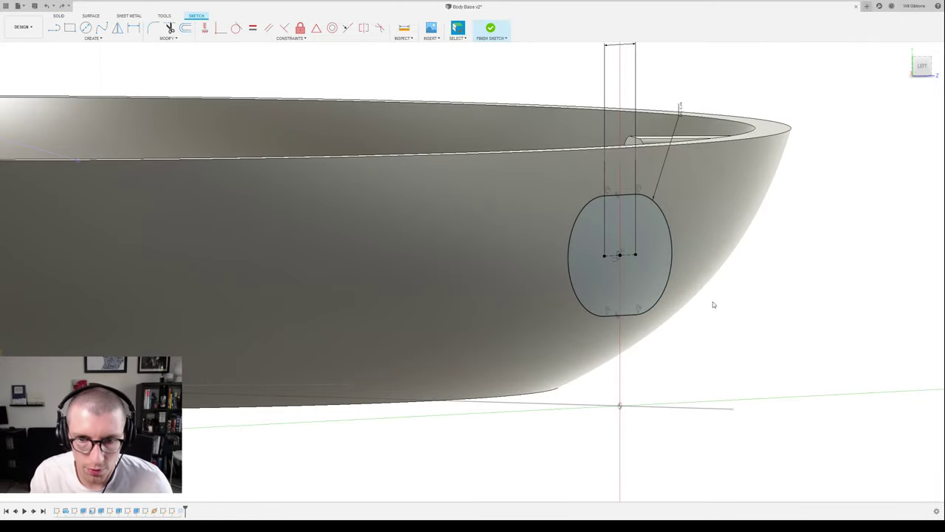
{"action": "mouse_move", "coordinate": [712, 302]}
{"action": "middle_mouse_down", "text": "shift"}
{"action": "mouse_move", "coordinate": [741, 300]}
{"action": "mouse_move", "coordinate": [755, 312]}
{"action": "middle_mouse_up", "text": "shift"}
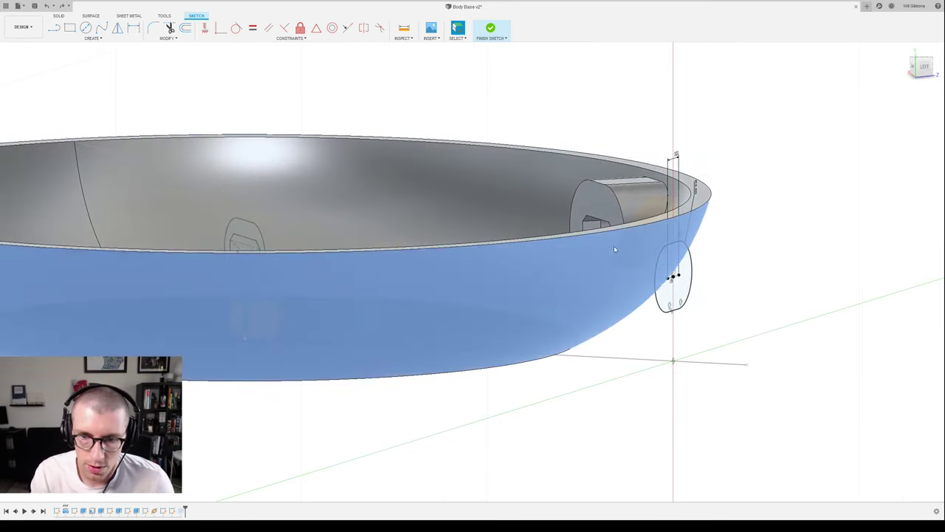
{"action": "left_click", "coordinate": [626, 247]}
{"action": "left_click", "coordinate": [741, 243]}
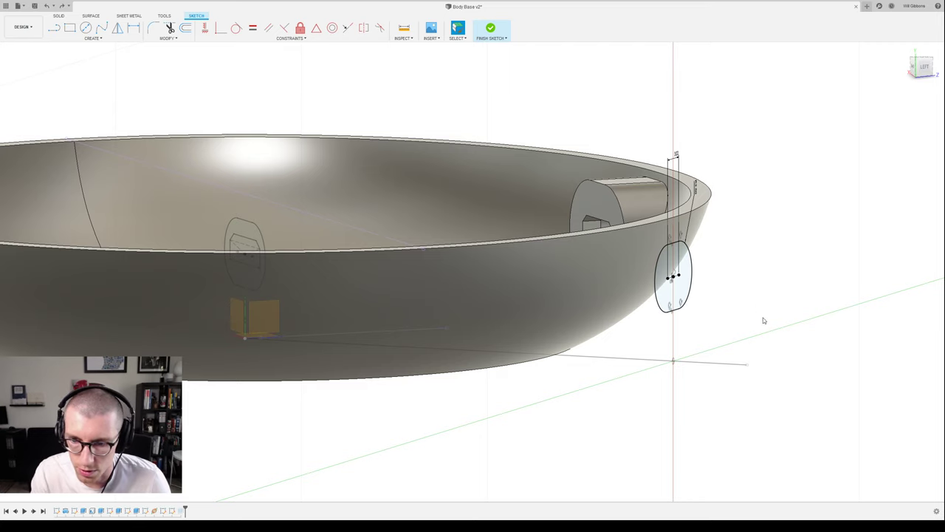
{"action": "middle_click_drag", "start_coordinate": [782, 215], "coordinate": [735, 221], "text": "shift"}
{"action": "left_click", "coordinate": [733, 221]}
{"action": "middle_click_drag", "start_coordinate": [793, 250], "coordinate": [766, 243], "text": "shift"}
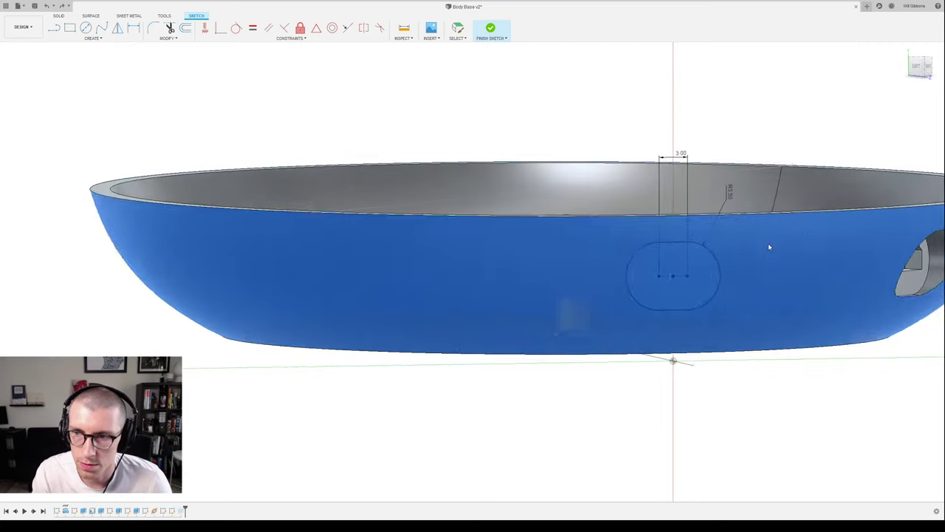
{"action": "middle_click_drag", "start_coordinate": [613, 80], "coordinate": [539, 79]}
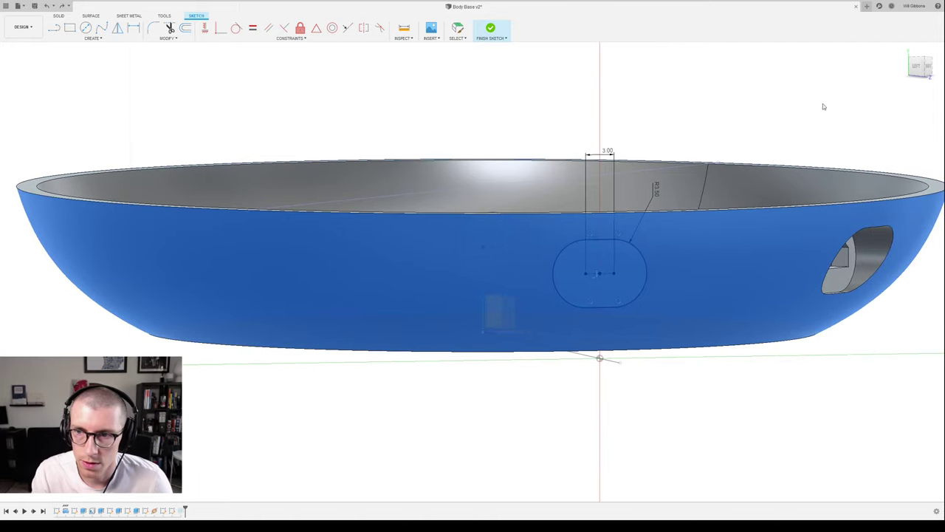
- Try to project the slot outline onto the bowl's outer wall along the angled line from the origin, then leave the slot's sketch
{"action": "left_click", "coordinate": [640, 252]}
{"action": "left_click", "coordinate": [605, 242]}
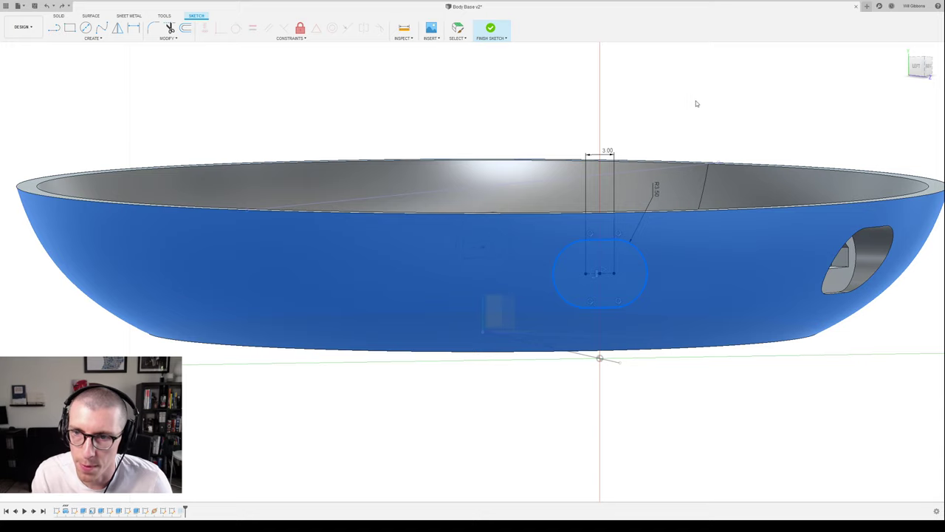
{"action": "left_click", "coordinate": [825, 104]}
{"action": "left_click", "coordinate": [757, 233]}
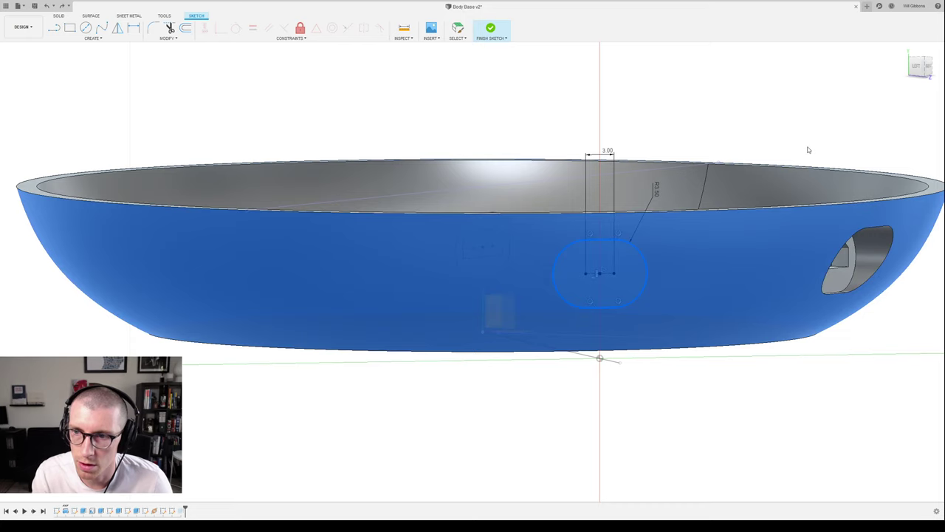
{"action": "scroll", "coordinate": [739, 129], "scroll_direction": "down", "scroll_amount": 2}
{"action": "middle_click_drag", "start_coordinate": [706, 110], "coordinate": [722, 122], "text": "shift"}
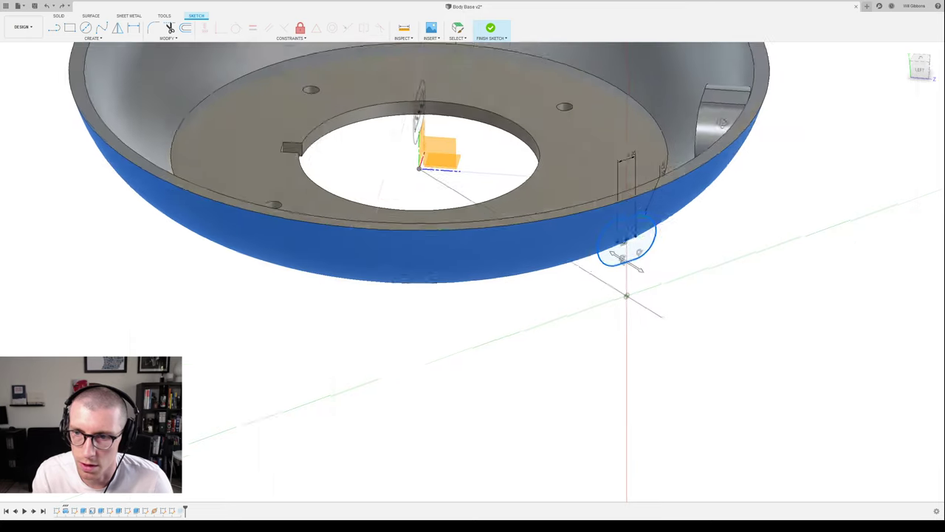
{"action": "left_click", "coordinate": [644, 305]}
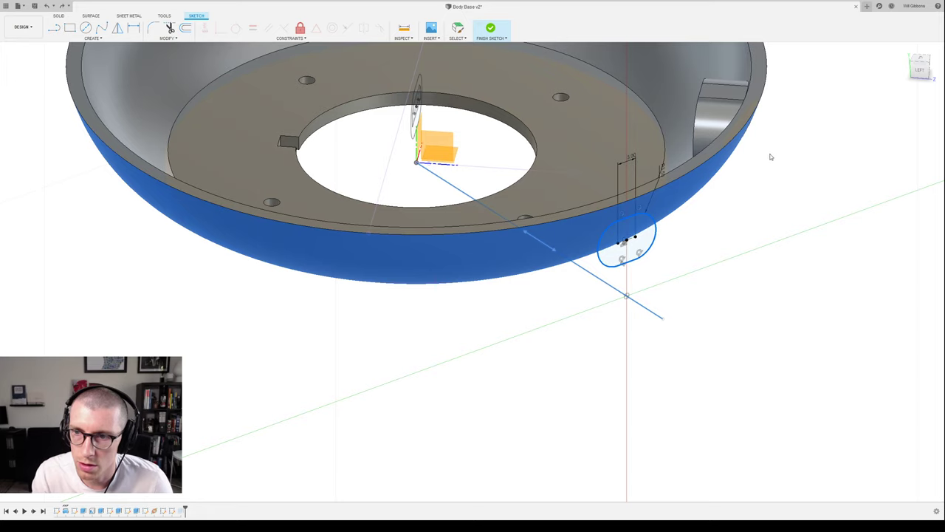
{"action": "middle_click_drag", "start_coordinate": [707, 211], "coordinate": [729, 206], "text": "shift"}
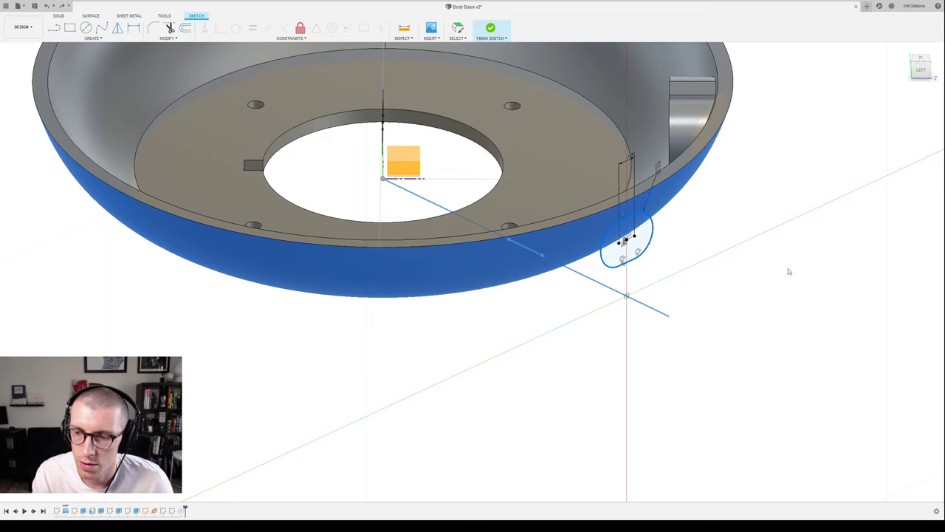
{"action": "left_click", "coordinate": [833, 113]}
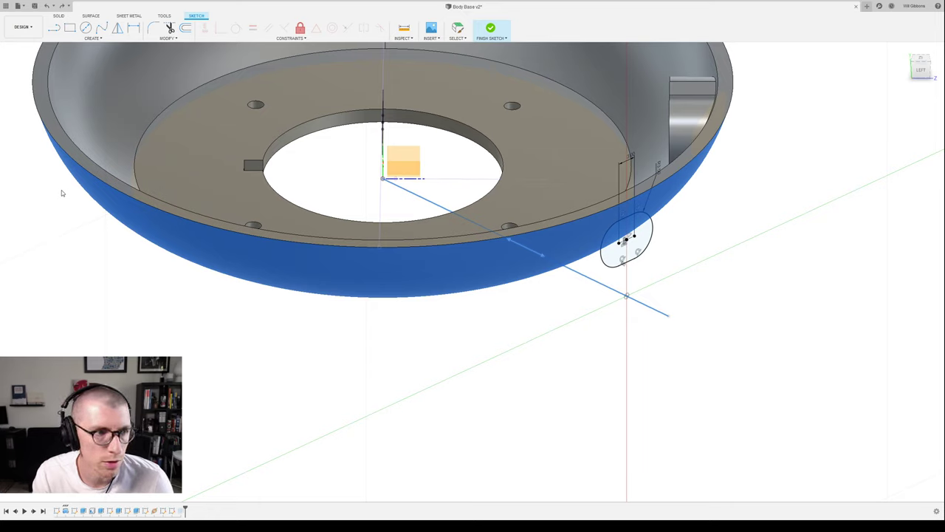
{"action": "left_click", "coordinate": [640, 241]}
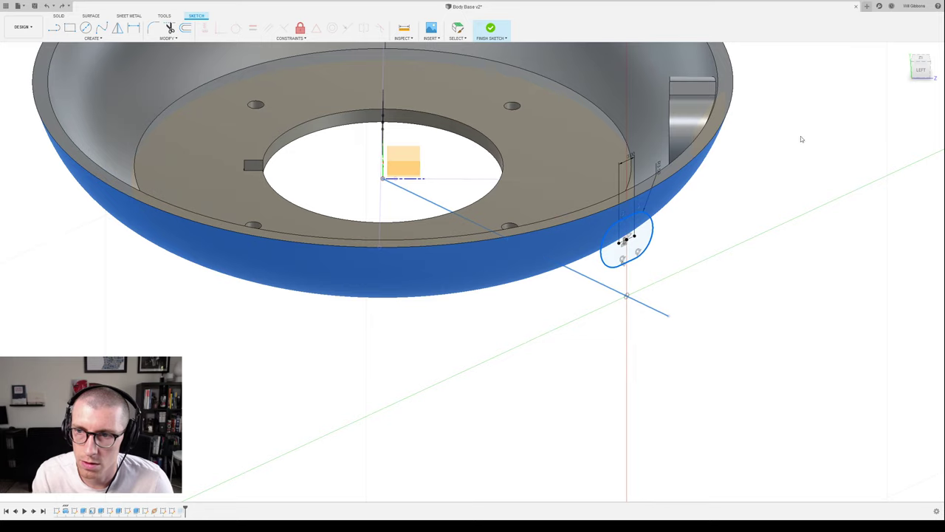
{"action": "middle_click_drag", "start_coordinate": [718, 238], "coordinate": [687, 219], "text": "shift"}
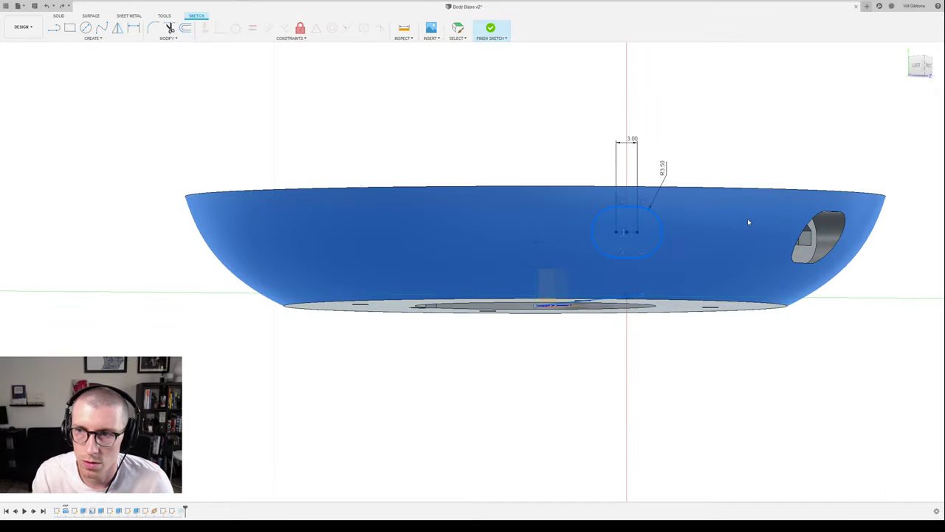
{"action": "left_click", "coordinate": [41, 212]}
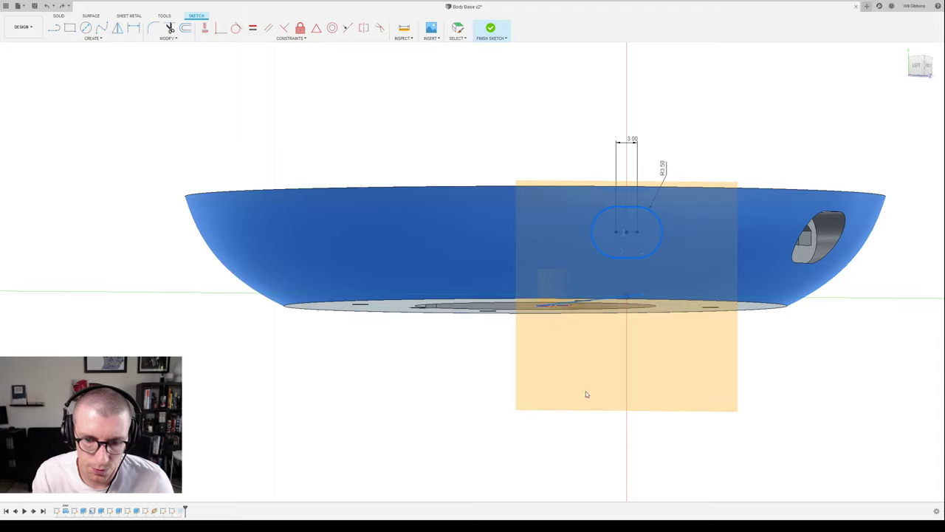
{"action": "mouse_move", "coordinate": [597, 392]}
{"action": "middle_mouse_down", "text": "shift"}
{"action": "mouse_move", "coordinate": [690, 145]}
{"action": "mouse_move", "coordinate": [650, 295]}
{"action": "mouse_move", "coordinate": [635, 436]}
{"action": "mouse_move", "coordinate": [624, 369]}
{"action": "middle_mouse_up", "text": "shift"}
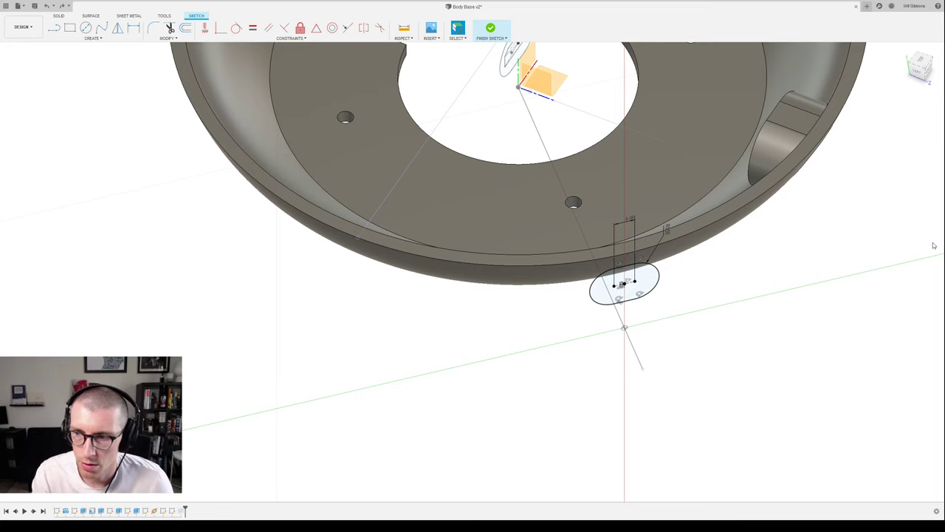
{"action": "left_click", "coordinate": [491, 28]}
- Delete the extrude cut that forms the angled slot opening, keeping its sketch and the angled construction plane
{"action": "mouse_move", "coordinate": [748, 312]}
{"action": "middle_mouse_down"}
{"action": "mouse_move", "coordinate": [708, 300]}
{"action": "mouse_move", "coordinate": [767, 181]}
{"action": "middle_mouse_up"}
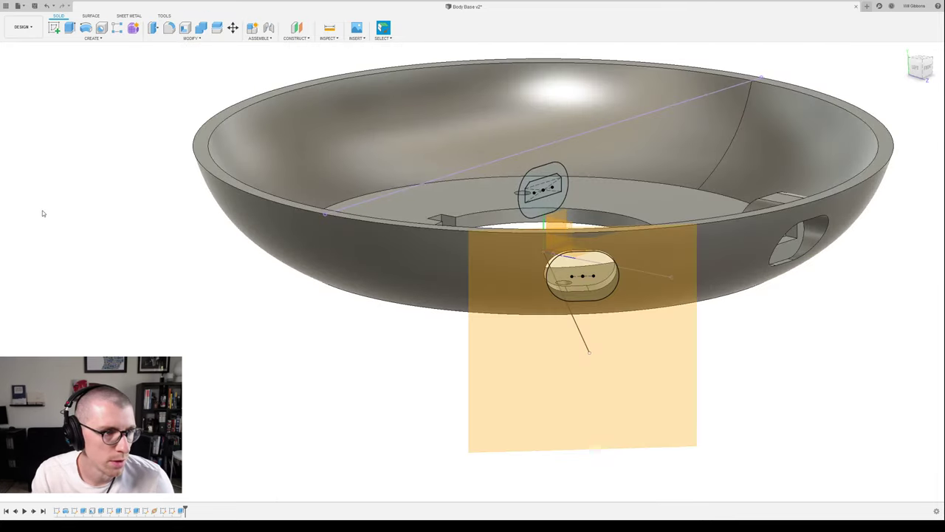
{"action": "left_click", "coordinate": [532, 363]}
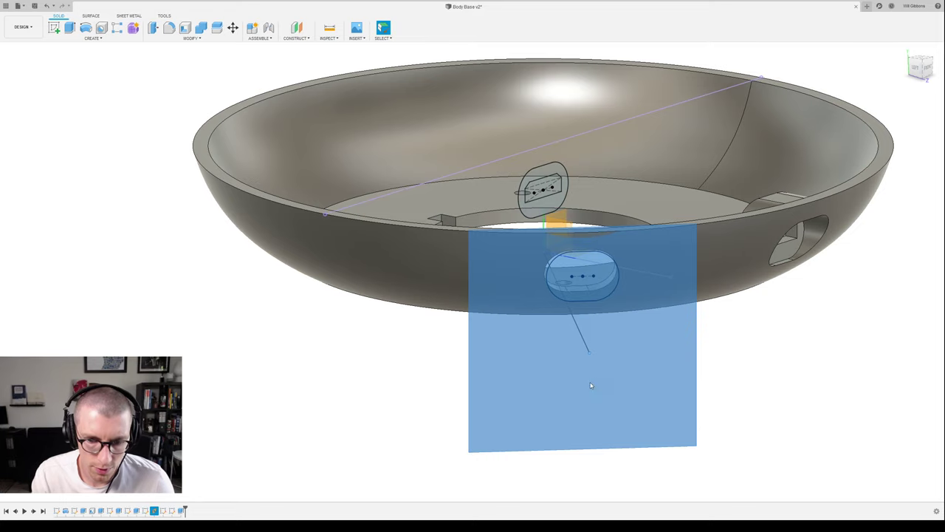
{"action": "middle_click_drag", "start_coordinate": [561, 393], "coordinate": [692, 294], "text": "shift"}
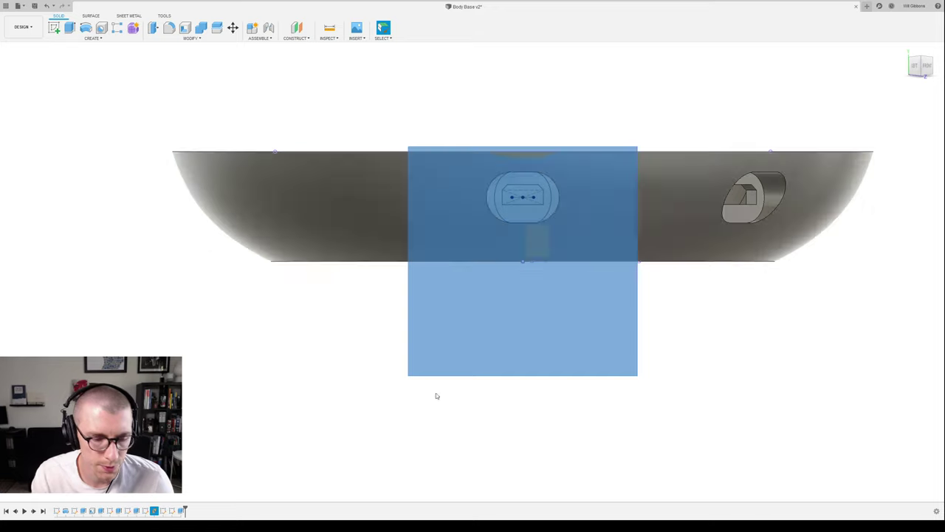
{"action": "left_click", "coordinate": [180, 511]}
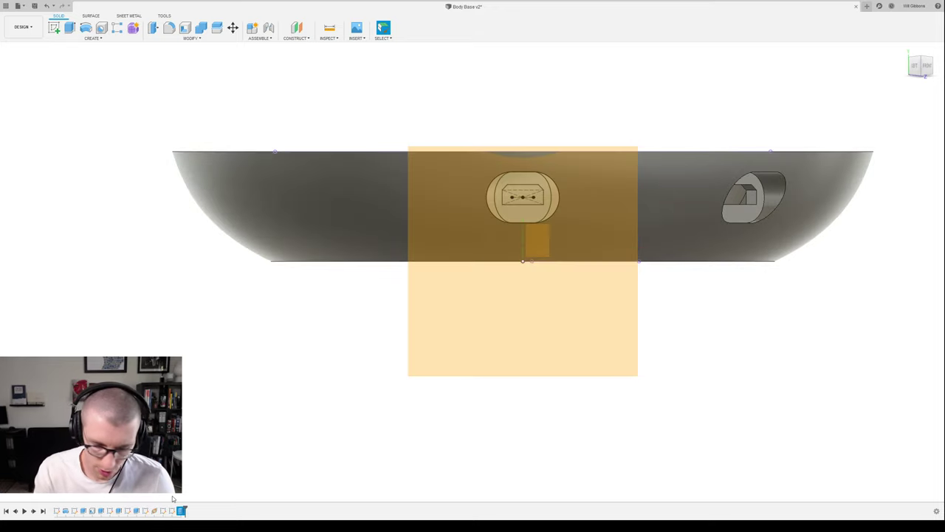
{"action": "key", "text": "Delete"}
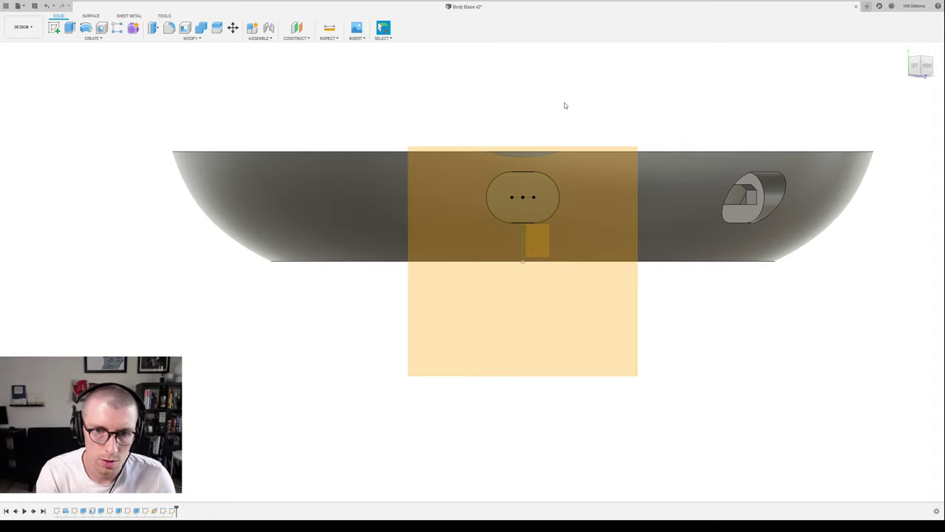
- Create a new sketch and project the slot outline onto the bowl's outer wall face
{"action": "key", "text": "e"}
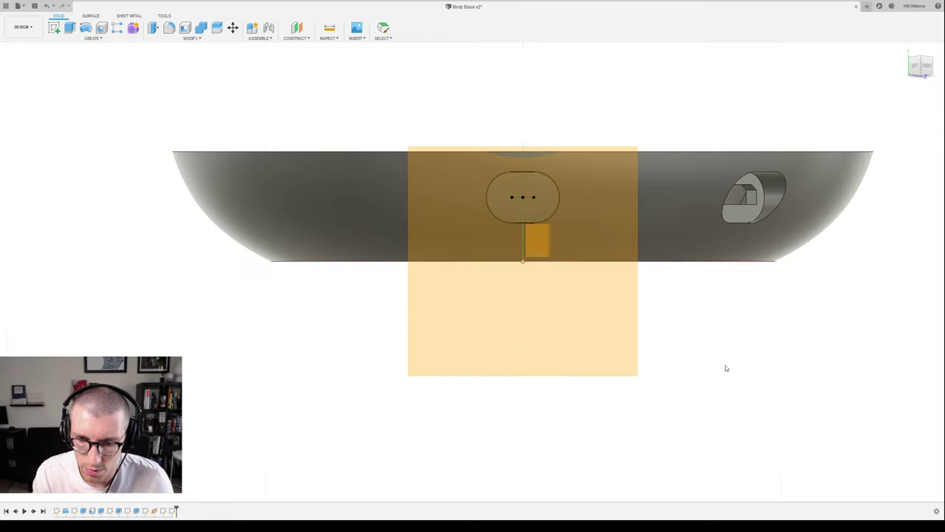
{"action": "left_click", "coordinate": [628, 169]}
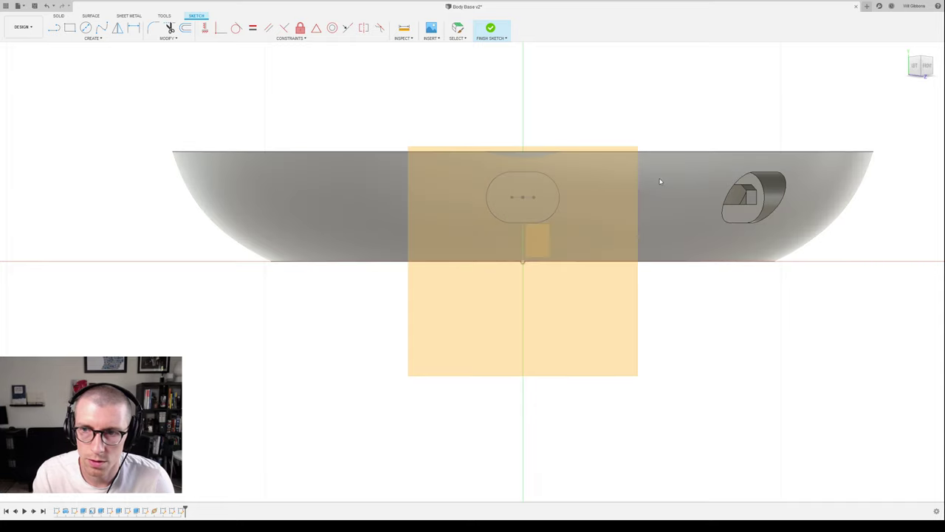
{"action": "left_click", "coordinate": [661, 181]}
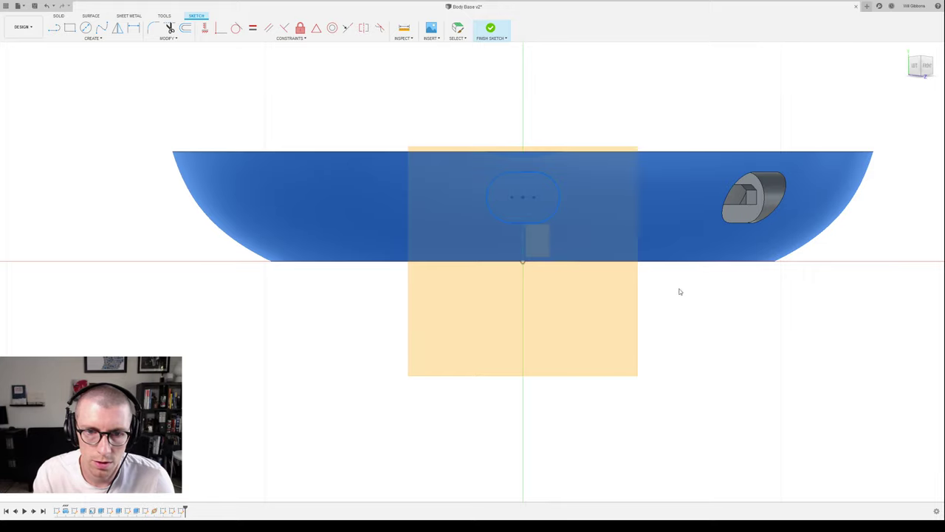
{"action": "middle_click_drag", "start_coordinate": [679, 291], "coordinate": [668, 348], "text": "shift"}
{"action": "middle_click_drag", "start_coordinate": [689, 305], "coordinate": [842, 160], "text": "shift"}
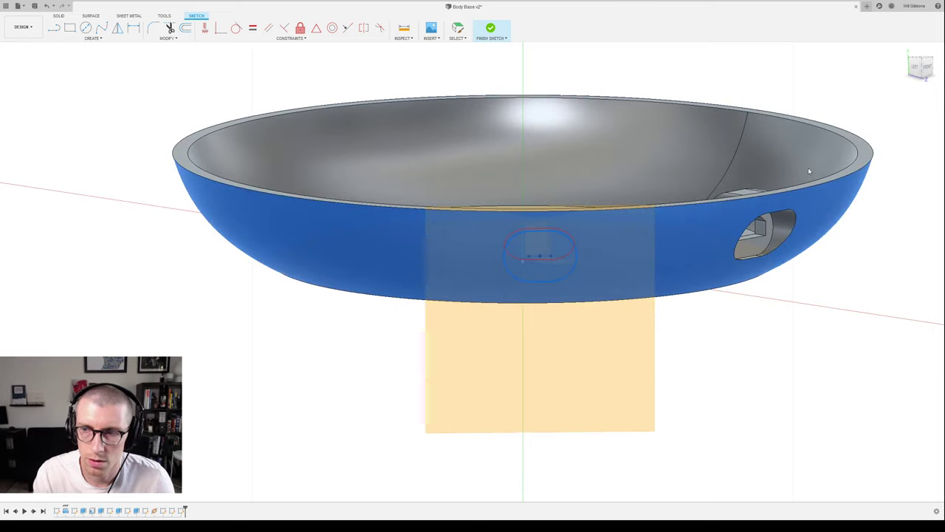
{"action": "mouse_move", "coordinate": [800, 166]}
{"action": "middle_mouse_down", "text": "shift"}
{"action": "mouse_move", "coordinate": [534, 158]}
{"action": "mouse_move", "coordinate": [508, 169]}
{"action": "middle_mouse_up", "text": "shift"}
{"action": "left_click", "coordinate": [919, 66]}
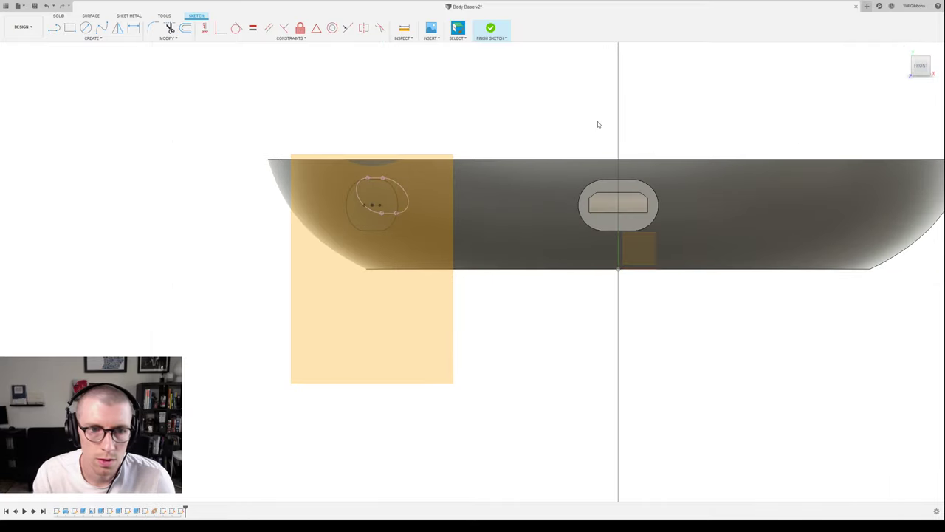
- Reopen the slot's sketch and delete the constraint at the slot's centre point
{"action": "mouse_move", "coordinate": [596, 121]}
{"action": "middle_mouse_down", "text": "shift"}
{"action": "mouse_move", "coordinate": [621, 120]}
{"action": "mouse_move", "coordinate": [595, 131]}
{"action": "mouse_move", "coordinate": [580, 120]}
{"action": "mouse_move", "coordinate": [590, 130]}
{"action": "middle_mouse_up", "text": "shift"}
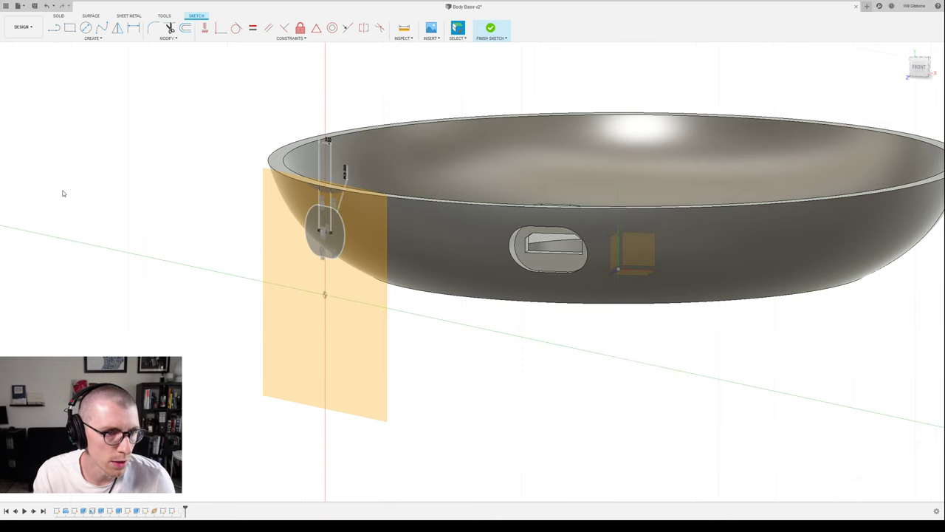
{"action": "middle_click_drag", "start_coordinate": [202, 220], "coordinate": [223, 233], "text": "shift"}
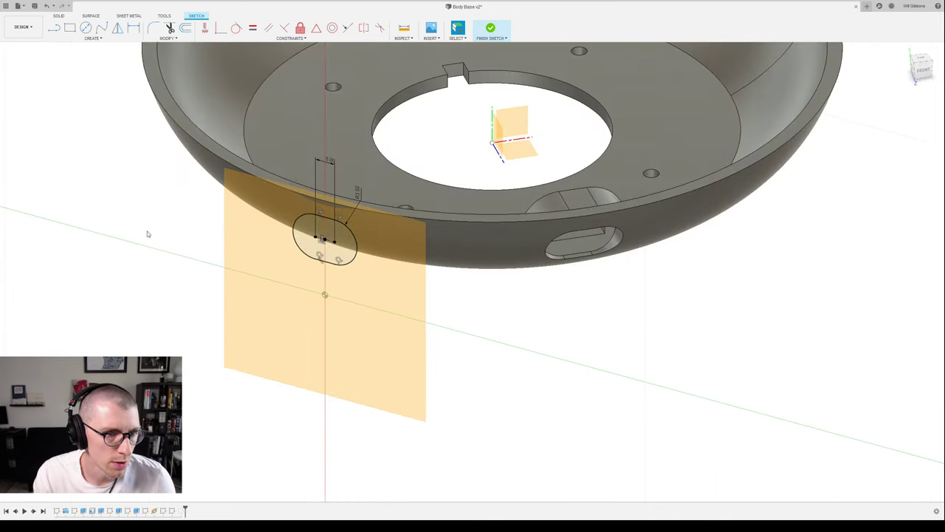
{"action": "left_click", "coordinate": [37, 151]}
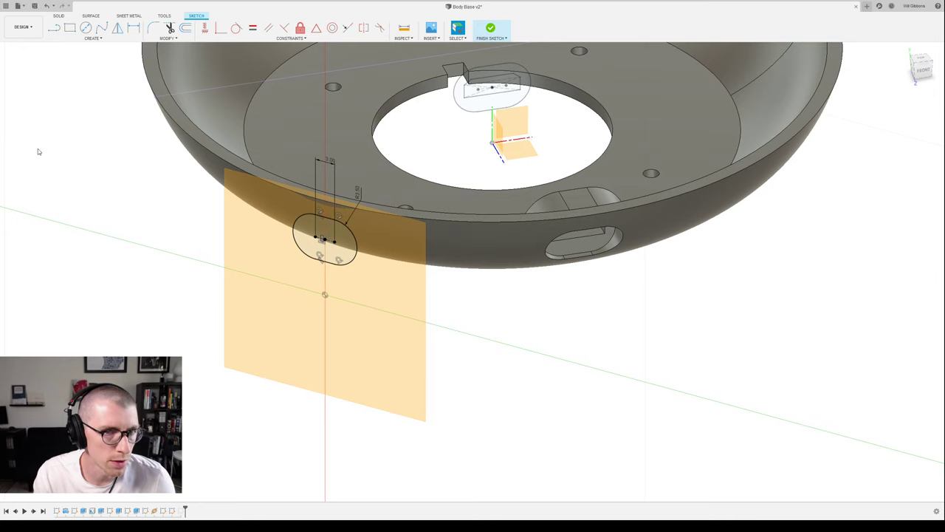
{"action": "scroll", "coordinate": [318, 238], "scroll_direction": "up", "scroll_amount": 4}
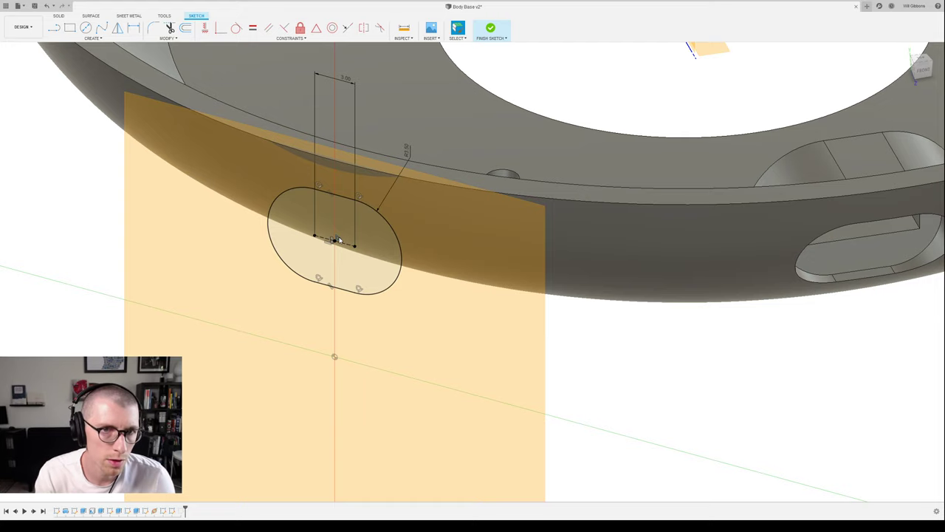
{"action": "key", "text": "Delete"}
{"action": "left_click", "coordinate": [334, 241]}
{"action": "left_click", "coordinate": [332, 239]}
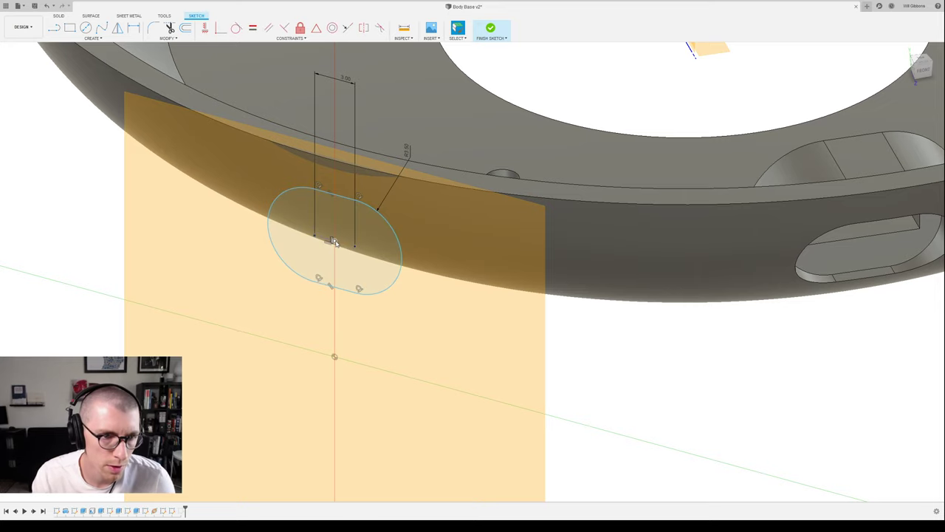
{"action": "left_click", "coordinate": [334, 249]}
{"action": "left_click_drag", "start_coordinate": [333, 244], "coordinate": [337, 249]}
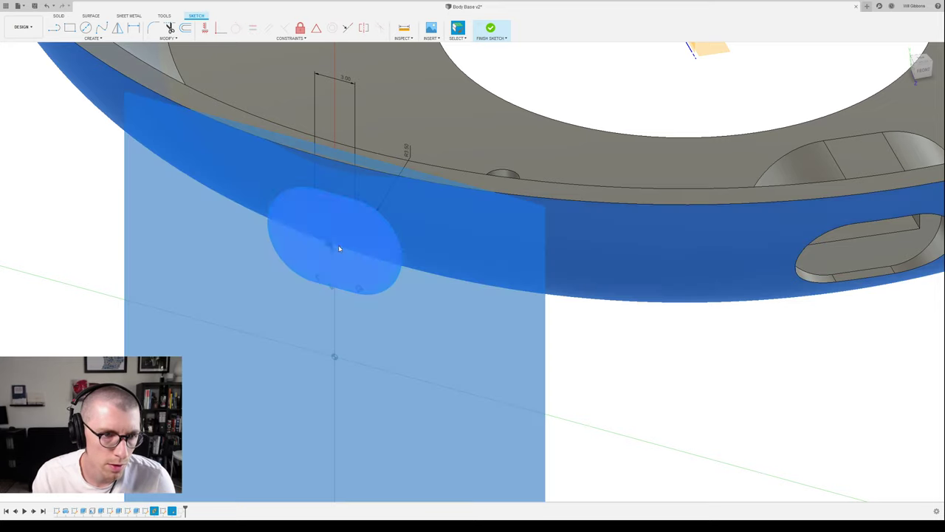
{"action": "left_click", "coordinate": [573, 344]}
- Check the slot outline against the outer wall with the angled plane hidden, and undo the constraint deletion
{"action": "scroll", "coordinate": [589, 359], "scroll_direction": "down", "scroll_amount": 3}
{"action": "middle_click_drag", "start_coordinate": [613, 364], "coordinate": [613, 352], "text": "shift"}
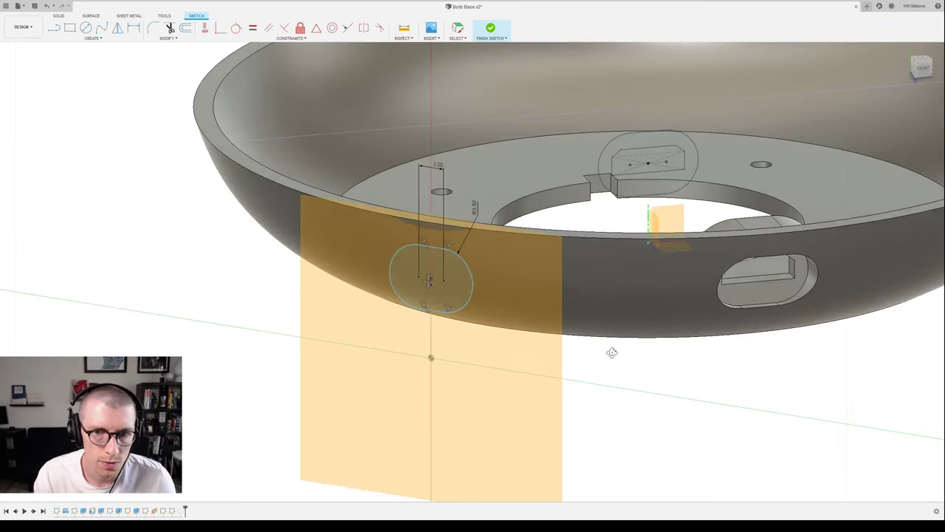
{"action": "scroll", "coordinate": [445, 307], "scroll_direction": "up", "scroll_amount": 5}
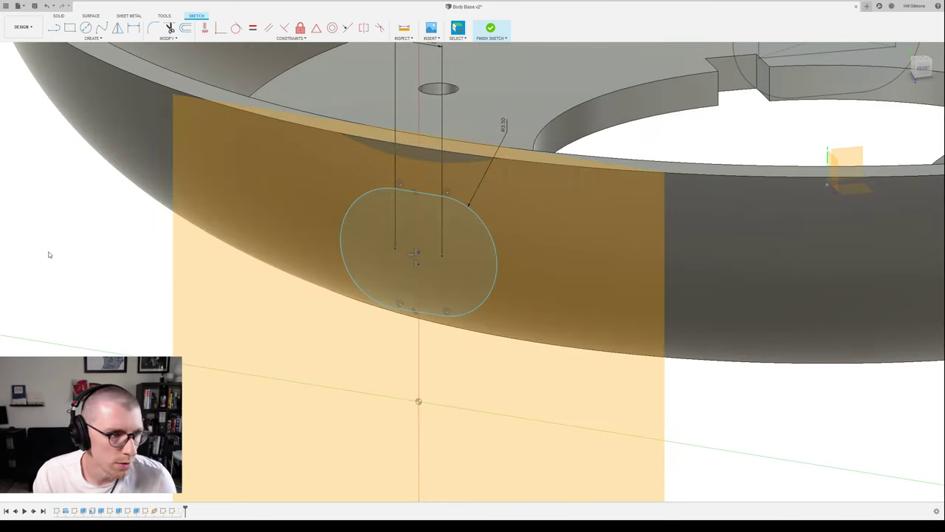
{"action": "left_click", "coordinate": [39, 211]}
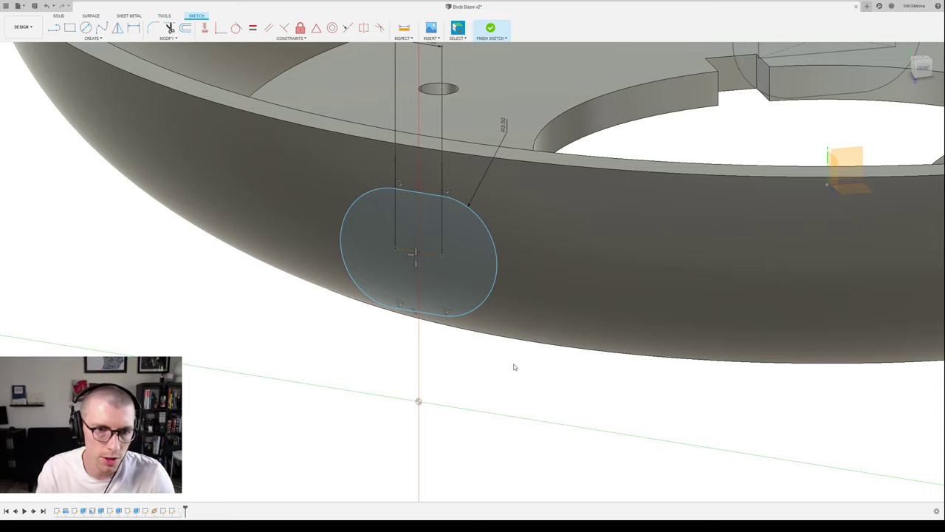
{"action": "scroll", "coordinate": [522, 396], "scroll_direction": "down", "scroll_amount": 2}
{"action": "mouse_move", "coordinate": [496, 370]}
{"action": "middle_mouse_down", "text": "shift"}
{"action": "mouse_move", "coordinate": [549, 363]}
{"action": "mouse_move", "coordinate": [553, 374]}
{"action": "mouse_move", "coordinate": [652, 333]}
{"action": "mouse_move", "coordinate": [638, 340]}
{"action": "middle_mouse_up", "text": "shift"}
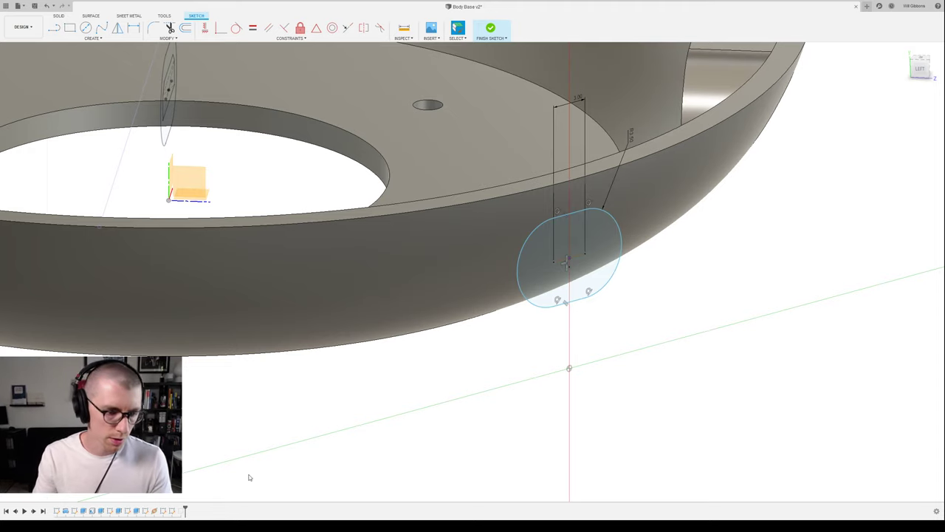
{"action": "key", "text": "ctrl+z"}
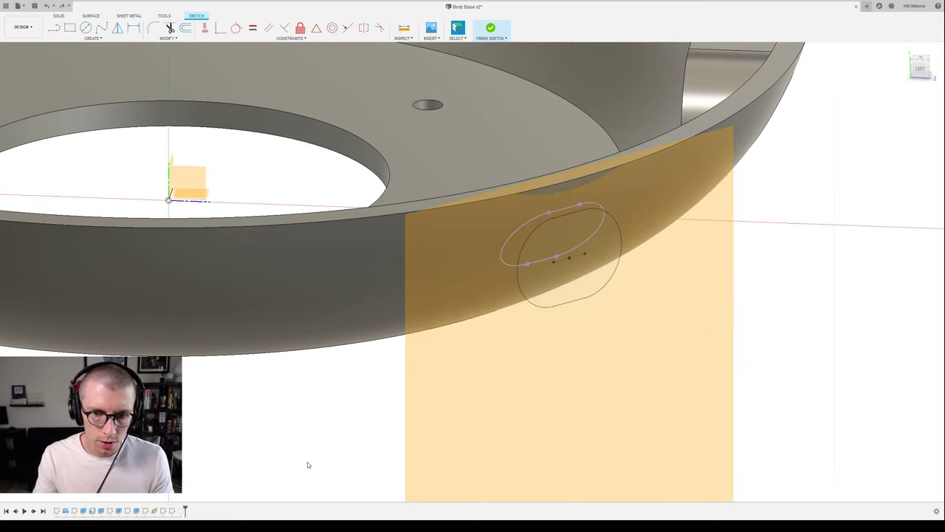
- Hide the angled construction plane and the original slot sketch, leaving the projected outline shown on the outer wall
{"action": "left_click", "coordinate": [564, 300]}
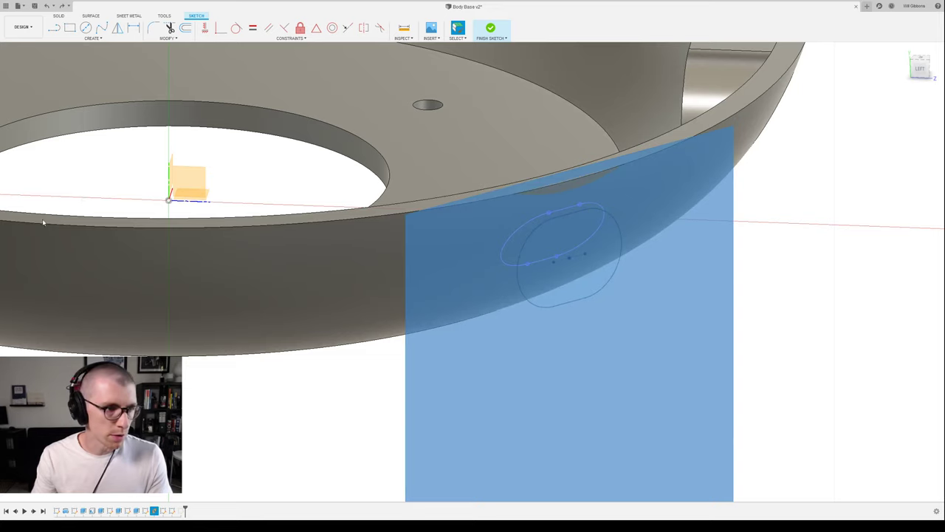
{"action": "key", "text": "v"}
{"action": "mouse_move", "coordinate": [794, 307]}
{"action": "middle_mouse_down", "text": "shift"}
{"action": "mouse_move", "coordinate": [772, 352]}
{"action": "mouse_move", "coordinate": [728, 325]}
{"action": "mouse_move", "coordinate": [731, 333]}
{"action": "middle_mouse_up", "text": "shift"}
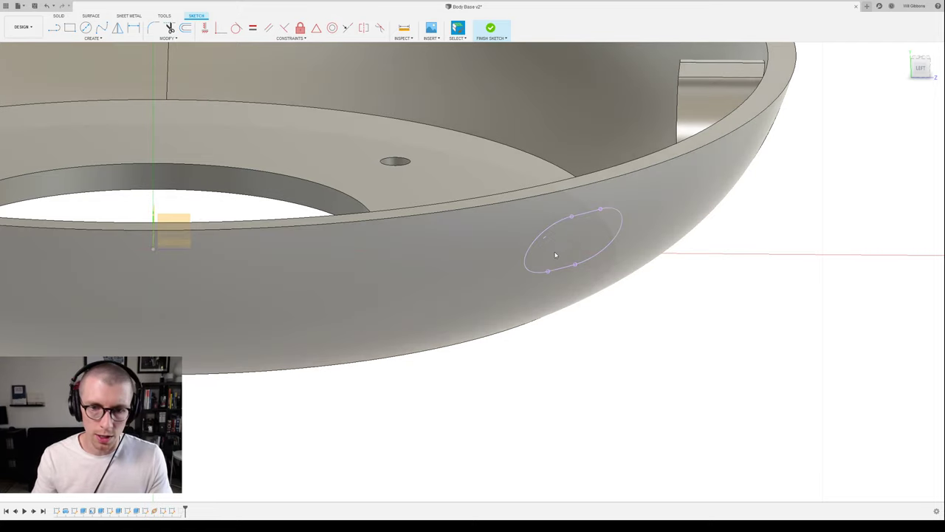
{"action": "key", "text": "e"}
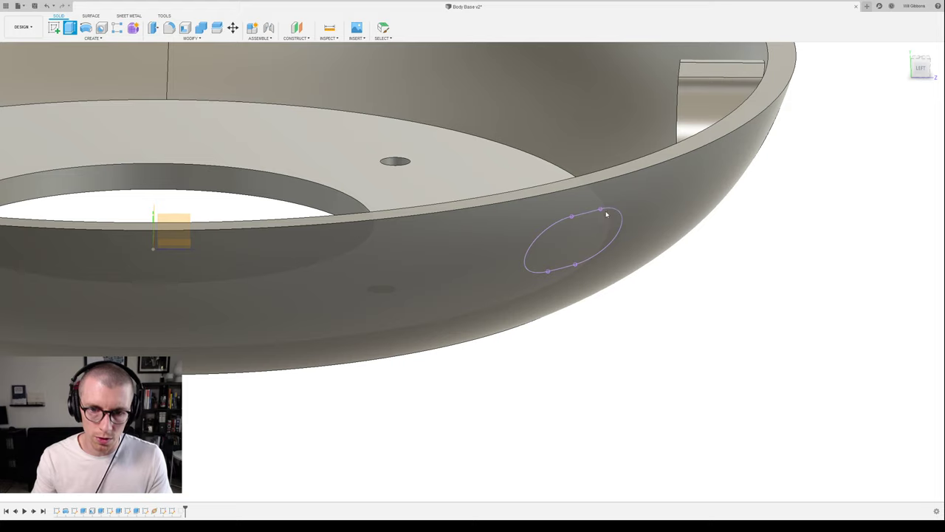
{"action": "left_click", "coordinate": [607, 217]}
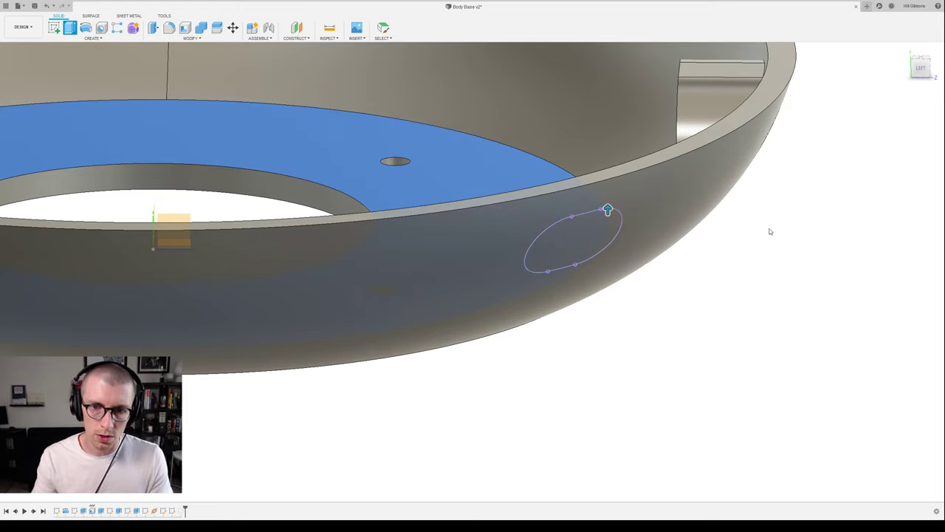
{"action": "key", "text": "Escape"}
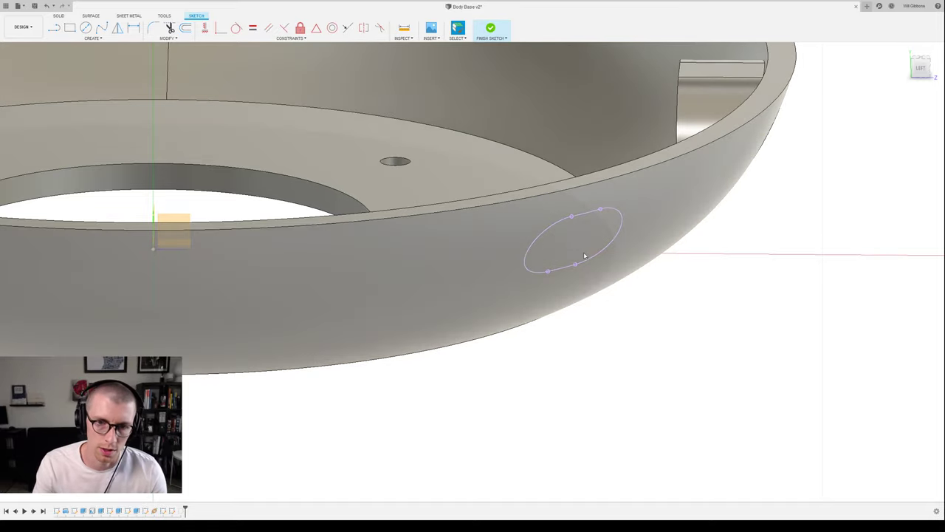
- Undo the sketch holding the slot outline projected onto the bowl's outer wall
{"action": "mouse_move", "coordinate": [556, 262]}
{"action": "middle_mouse_down", "text": "shift"}
{"action": "mouse_move", "coordinate": [529, 252]}
{"action": "mouse_move", "coordinate": [550, 260]}
{"action": "middle_mouse_up", "text": "shift"}
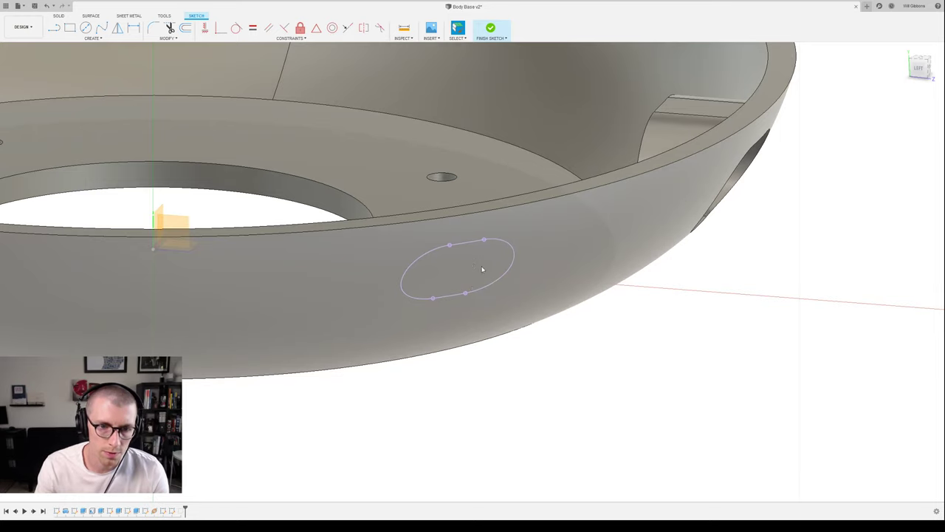
{"action": "scroll", "coordinate": [482, 269], "scroll_direction": "down", "scroll_amount": 5}
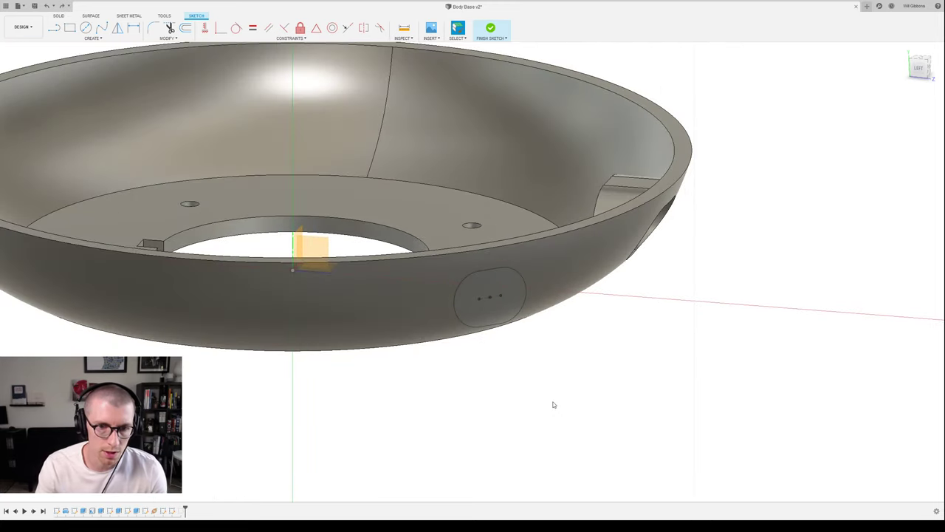
{"action": "key", "text": "ctrl+z"}
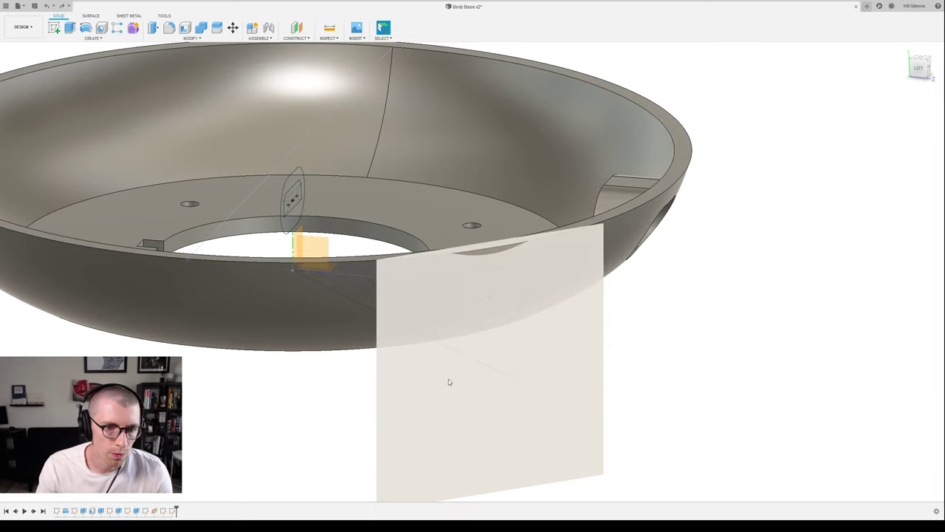
- Hide the angled construction plane and extrude the original slot profile inward through the bowl's wall as a new body
{"action": "left_click", "coordinate": [448, 380]}
{"action": "key", "text": "v"}
{"action": "left_click", "coordinate": [489, 301]}
{"action": "key", "text": "e"}
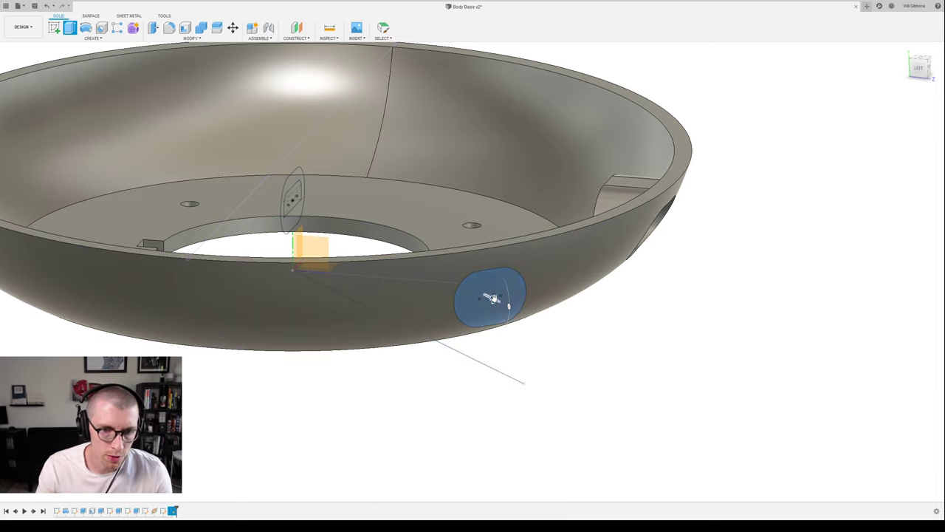
{"action": "left_click_drag", "start_coordinate": [493, 298], "coordinate": [424, 265]}
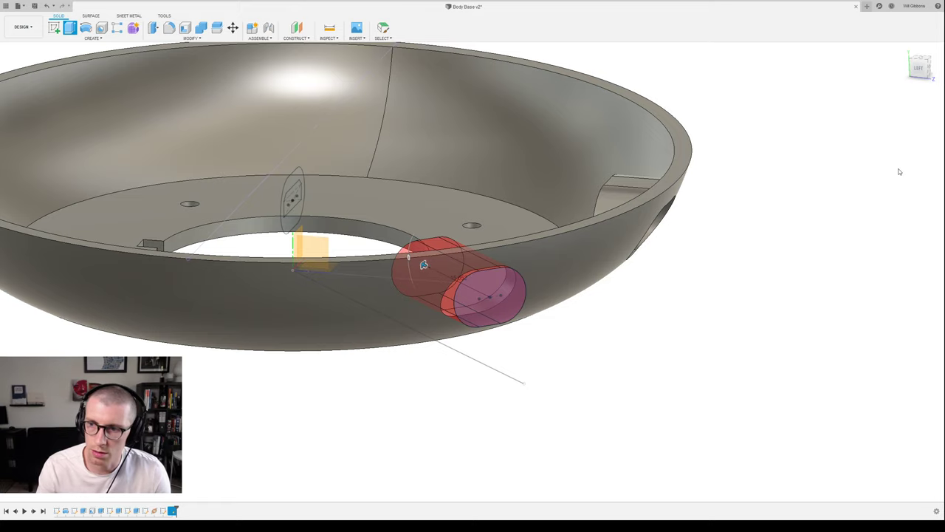
{"action": "key", "text": "Return"}
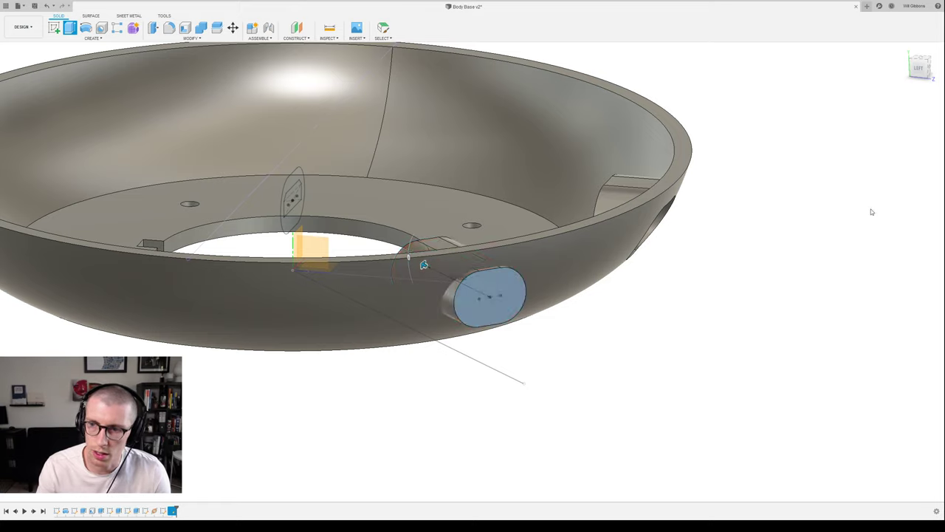
- Move and rotate only the extruded slot body so it tilts outward and downward through the bowl's curved wall
{"action": "middle_click_drag", "start_coordinate": [650, 302], "coordinate": [729, 288], "text": "shift"}
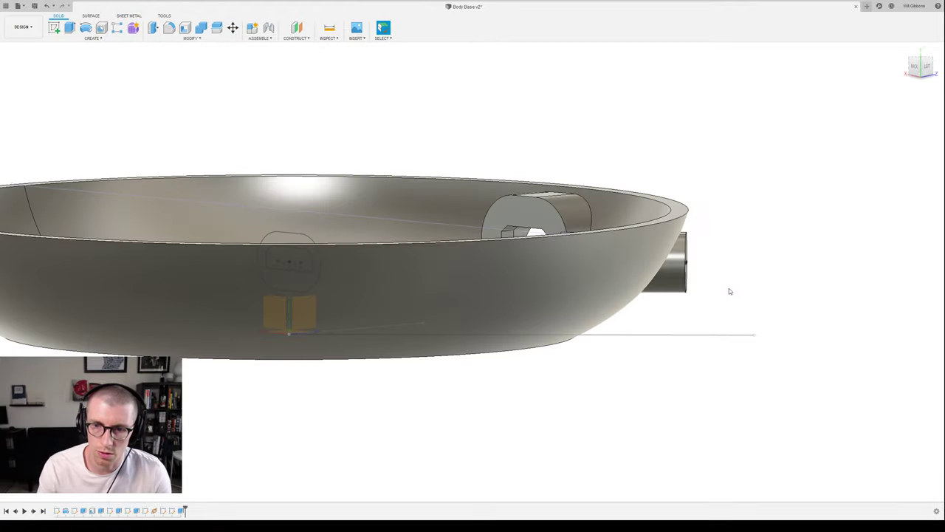
{"action": "left_click", "coordinate": [684, 285]}
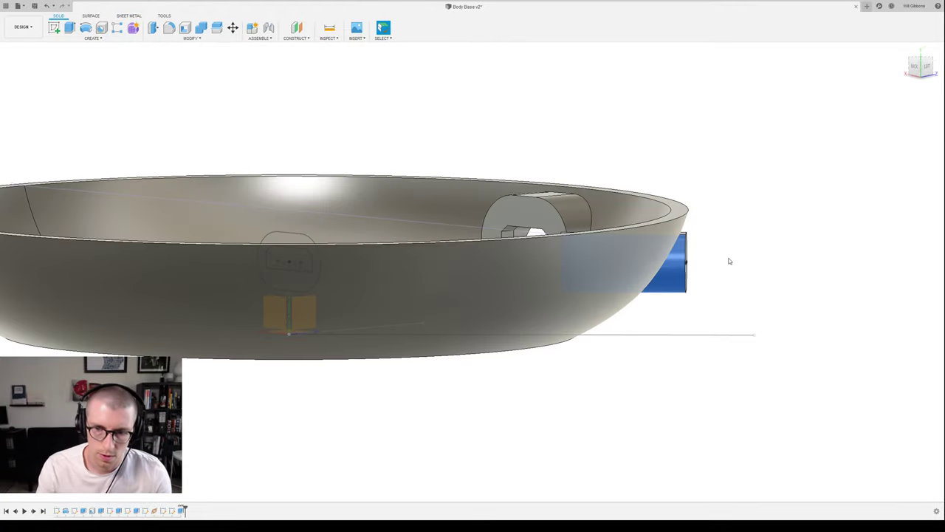
{"action": "key", "text": "m"}
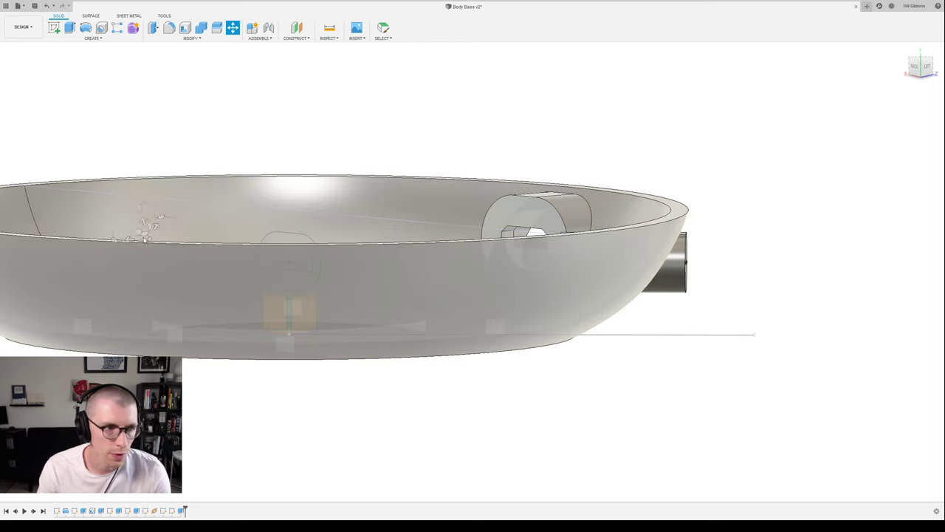
{"action": "left_click", "coordinate": [673, 267]}
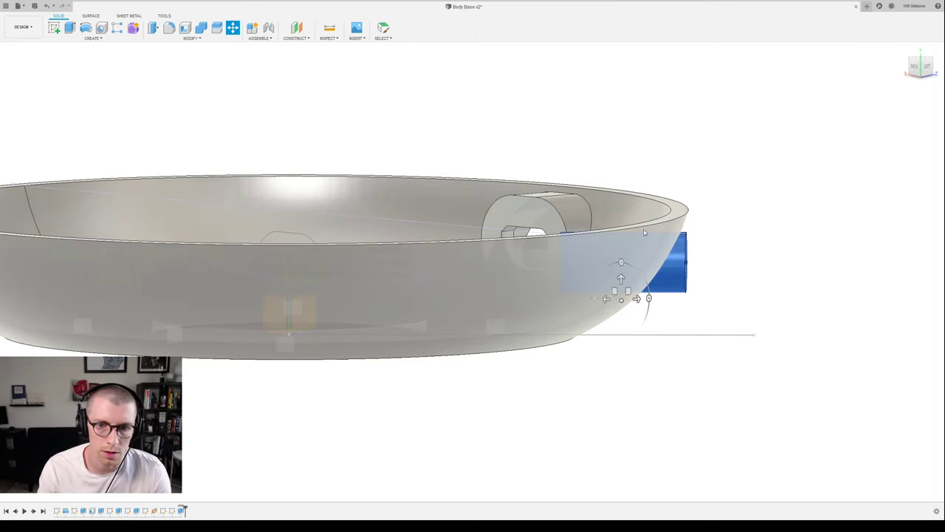
{"action": "mouse_move", "coordinate": [754, 269]}
{"action": "middle_mouse_down", "text": "shift"}
{"action": "mouse_move", "coordinate": [744, 269]}
{"action": "mouse_move", "coordinate": [741, 298]}
{"action": "mouse_move", "coordinate": [730, 291]}
{"action": "mouse_move", "coordinate": [743, 271]}
{"action": "mouse_move", "coordinate": [745, 278]}
{"action": "middle_mouse_up", "text": "shift"}
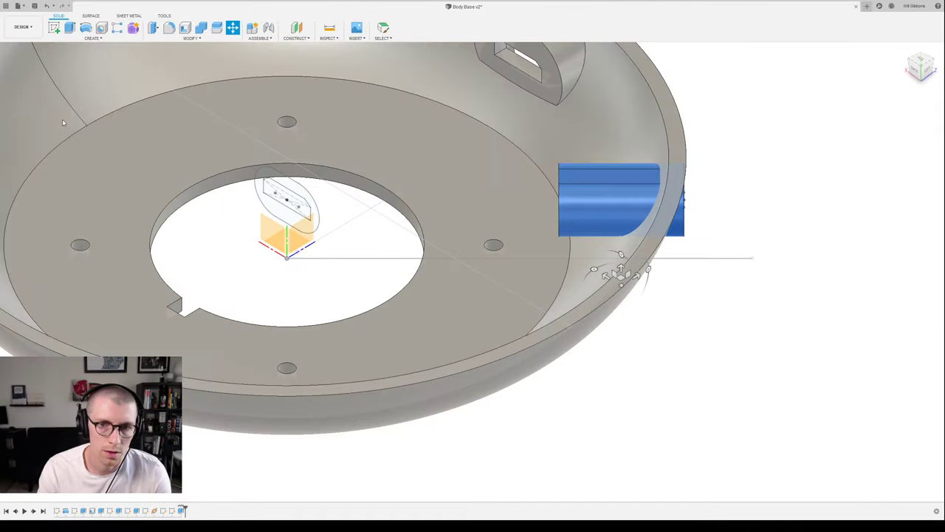
{"action": "left_click", "coordinate": [62, 119]}
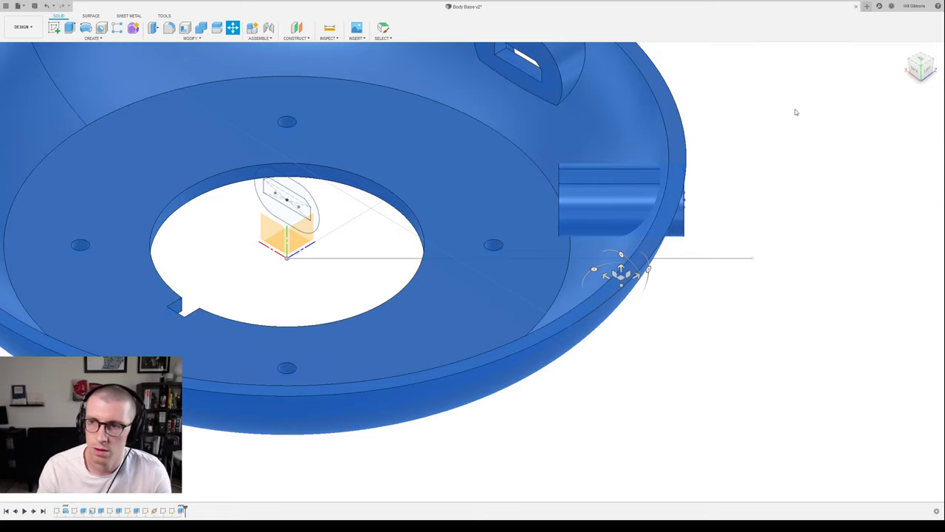
{"action": "left_click", "coordinate": [858, 125]}
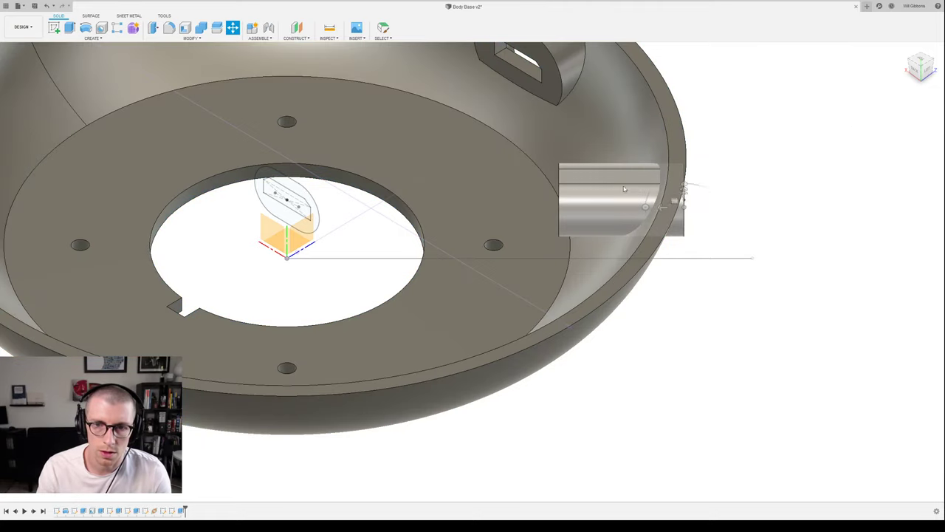
{"action": "left_click", "coordinate": [627, 180]}
{"action": "middle_click_drag", "start_coordinate": [765, 243], "coordinate": [767, 210], "text": "shift"}
{"action": "key", "text": "m"}
{"action": "mouse_move", "coordinate": [659, 156]}
{"action": "left_mouse_down"}
{"action": "mouse_move", "coordinate": [652, 185]}
{"action": "mouse_move", "coordinate": [667, 154]}
{"action": "mouse_move", "coordinate": [684, 180]}
{"action": "mouse_move", "coordinate": [664, 153]}
{"action": "left_mouse_up"}
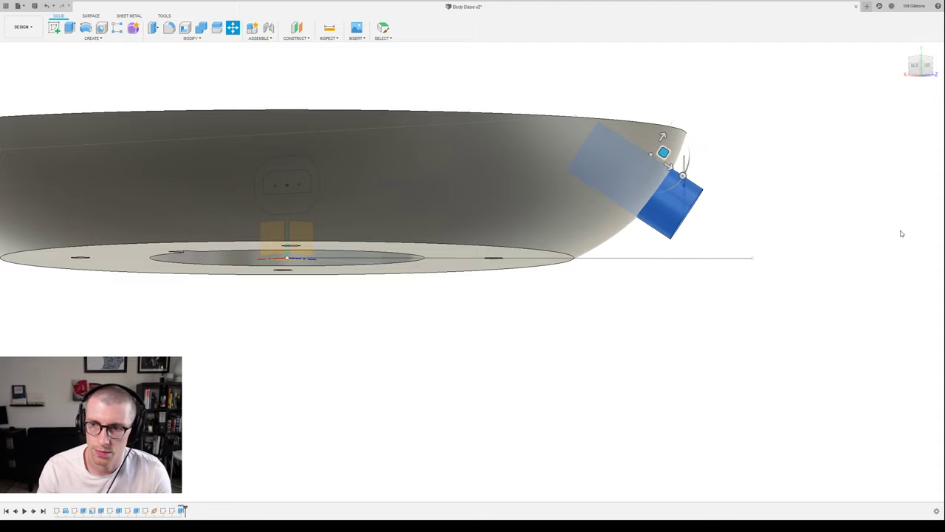
{"action": "key", "text": "Return"}
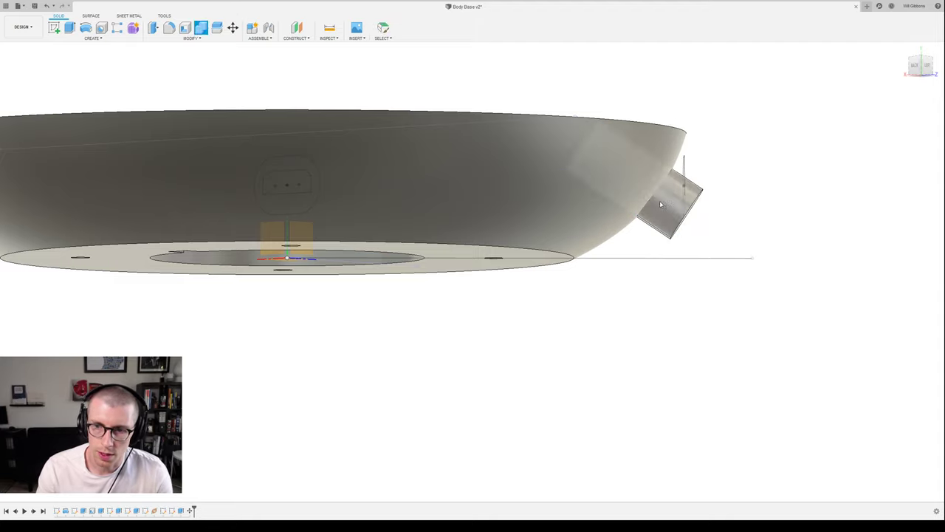
- Combine the bowl with the tilted slot body, and edit that feature so the slot body is cut out of the wall
{"action": "double_click", "coordinate": [647, 148]}
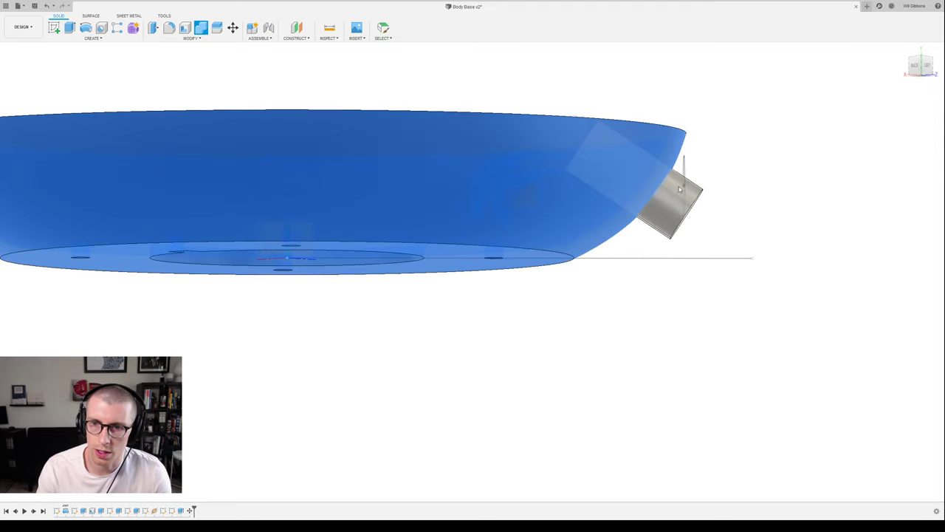
{"action": "left_click", "coordinate": [669, 203], "text": "ctrl"}
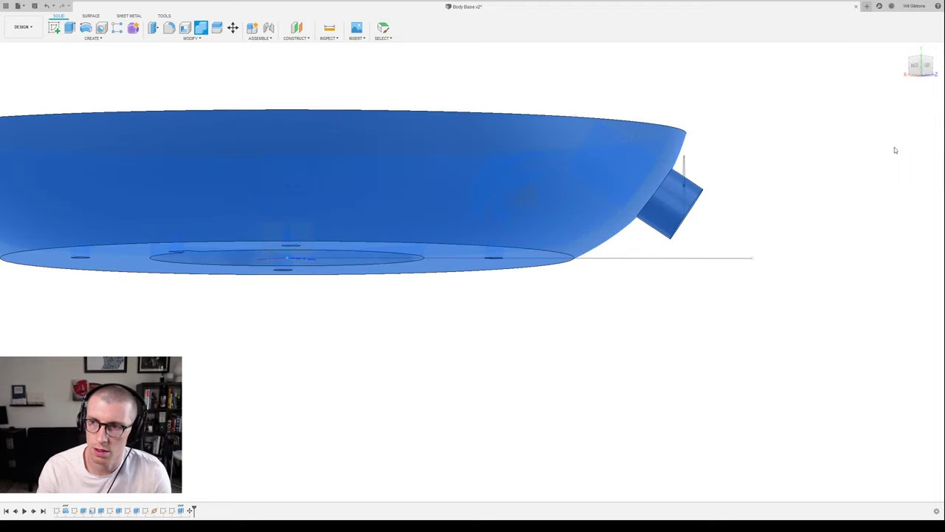
{"action": "key", "text": "Escape"}
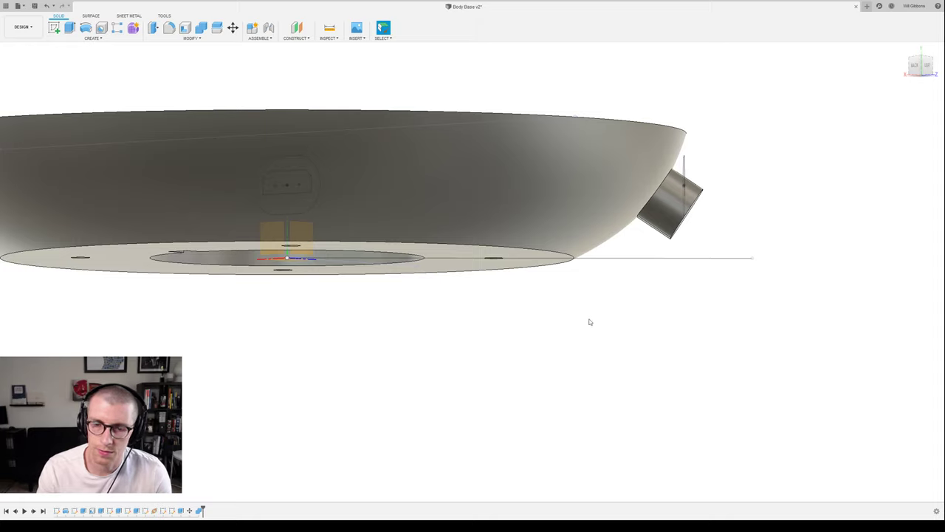
{"action": "double_click", "coordinate": [198, 511]}
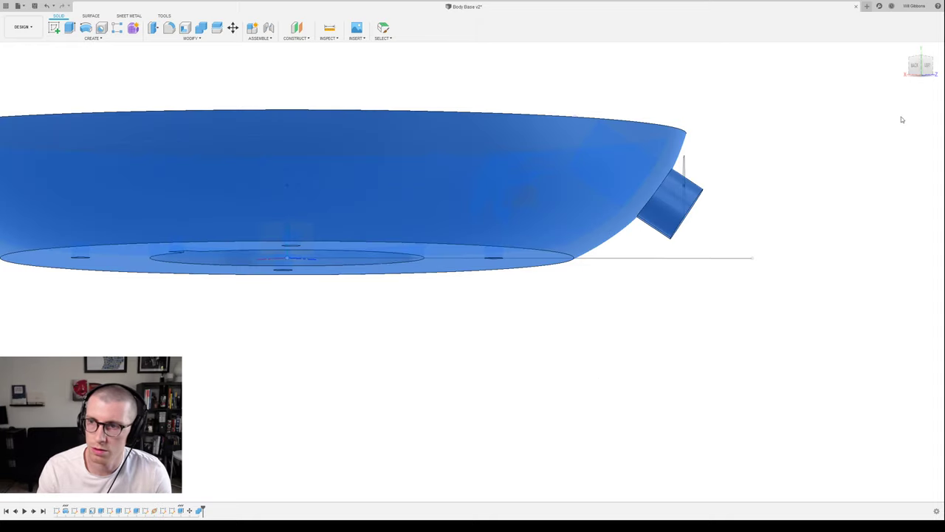
{"action": "key", "text": "Delete"}
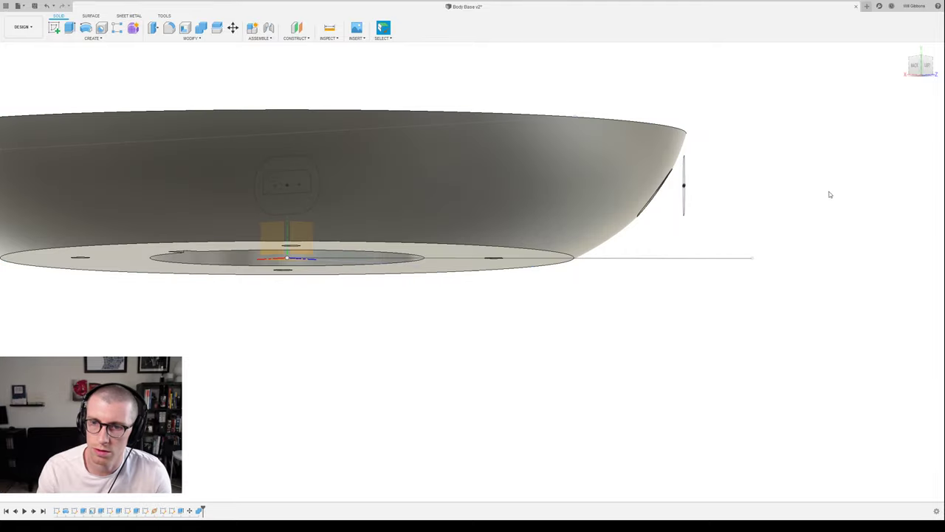
- Examine the tilted slot opening and its alignment with the slot sketch and the neighbouring port opening from several angles
{"action": "middle_click_drag", "start_coordinate": [788, 175], "coordinate": [735, 172], "text": "shift"}
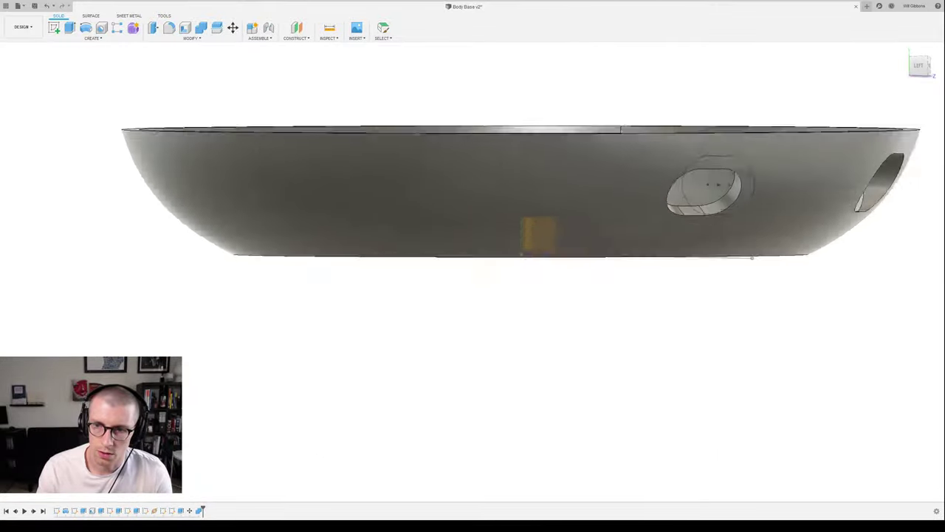
{"action": "mouse_move", "coordinate": [752, 257]}
{"action": "middle_mouse_down", "text": "shift"}
{"action": "mouse_move", "coordinate": [675, 196]}
{"action": "mouse_move", "coordinate": [652, 209]}
{"action": "mouse_move", "coordinate": [656, 217]}
{"action": "mouse_move", "coordinate": [669, 217]}
{"action": "mouse_move", "coordinate": [624, 188]}
{"action": "middle_mouse_up", "text": "shift"}
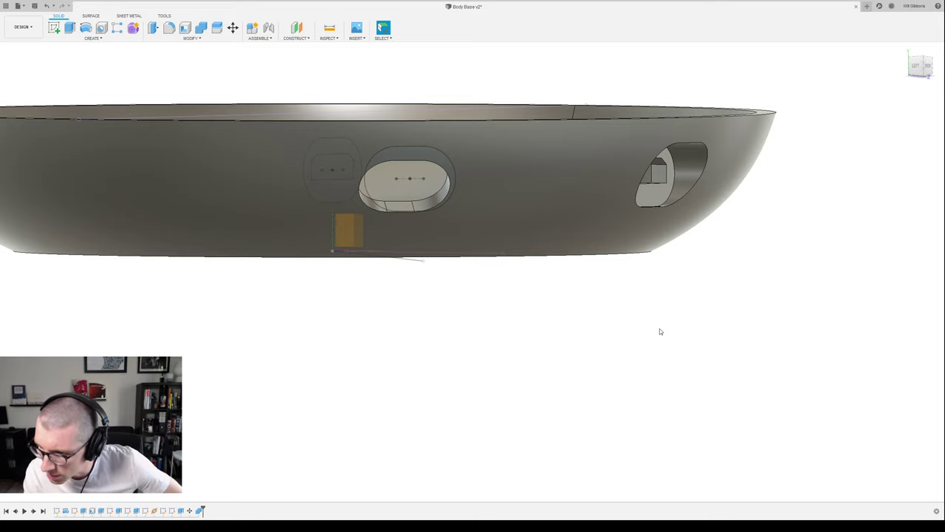
{"action": "scroll", "coordinate": [660, 332], "scroll_direction": "up", "scroll_amount": 1}
{"action": "scroll", "coordinate": [660, 331], "scroll_direction": "down", "scroll_amount": 3}
{"action": "scroll", "coordinate": [661, 332], "scroll_direction": "up", "scroll_amount": 3}
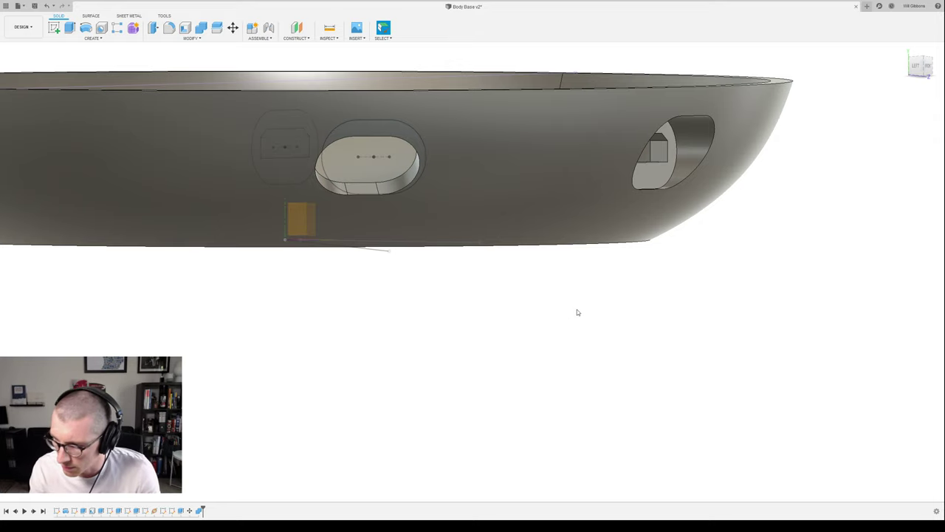
{"action": "middle_click_drag", "start_coordinate": [660, 333], "coordinate": [698, 357]}
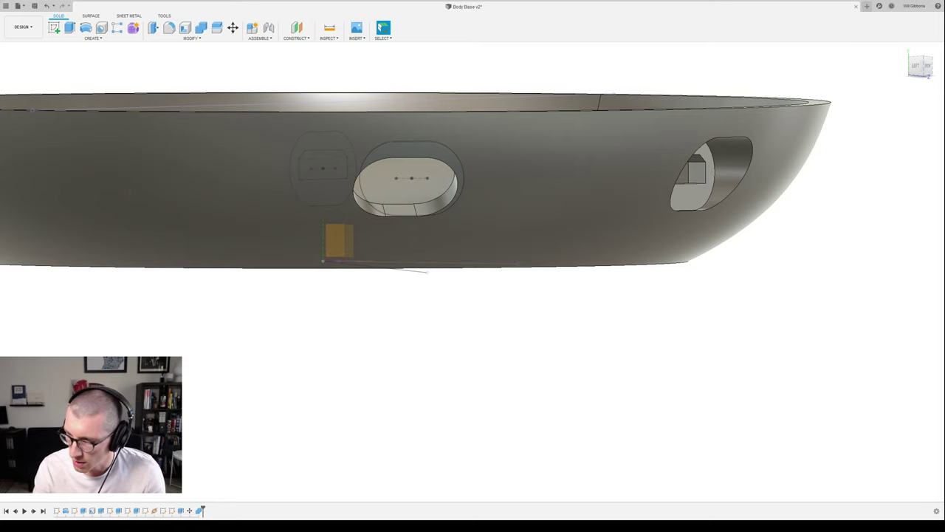
{"action": "scroll", "coordinate": [464, 216], "scroll_direction": "up", "scroll_amount": 3}
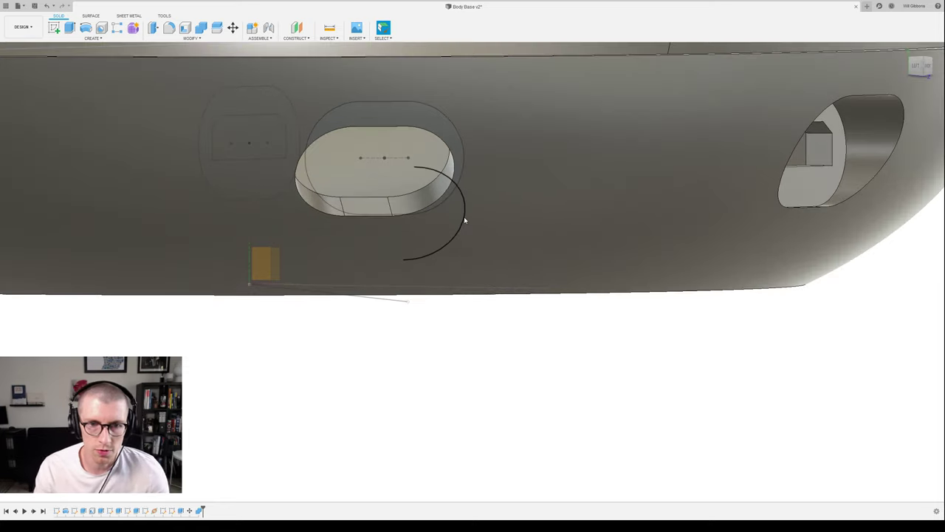
{"action": "middle_click_drag", "start_coordinate": [597, 378], "coordinate": [658, 385]}
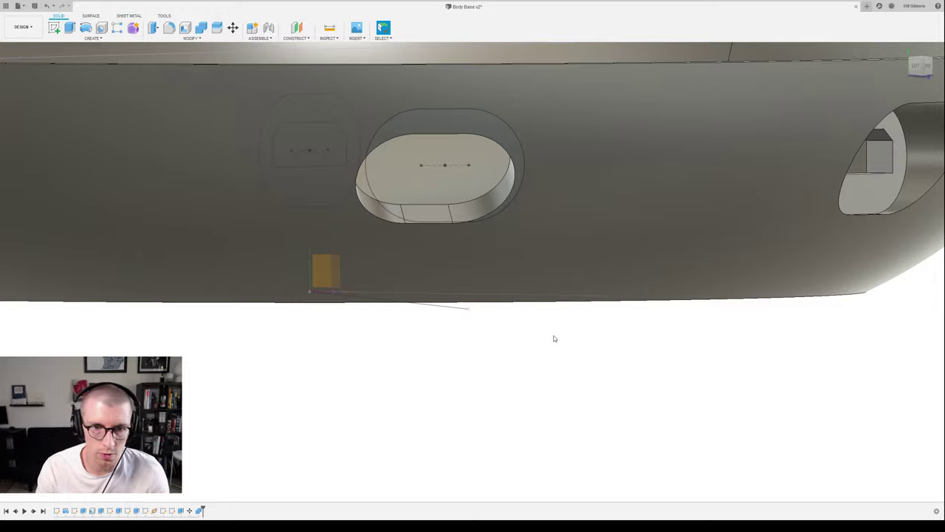
{"action": "middle_click_drag", "start_coordinate": [552, 338], "coordinate": [587, 352], "text": "shift"}
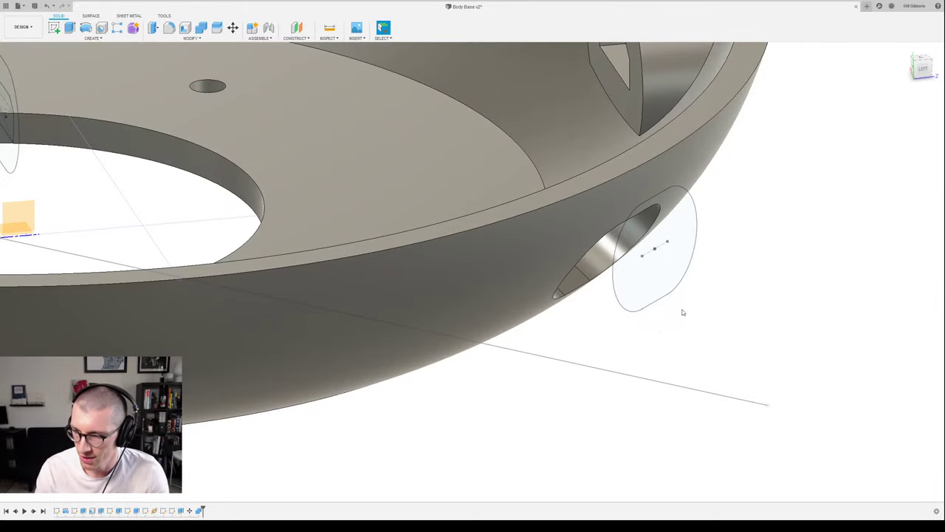
{"action": "scroll", "coordinate": [683, 313], "scroll_direction": "down", "scroll_amount": 1}
{"action": "middle_click_drag", "start_coordinate": [741, 298], "coordinate": [756, 285], "text": "shift"}
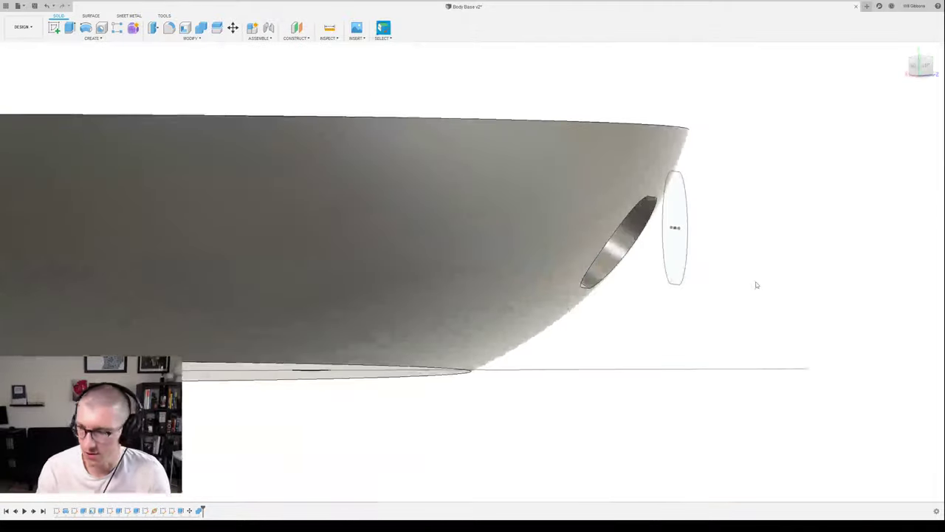
{"action": "middle_click_drag", "start_coordinate": [800, 312], "coordinate": [753, 279], "text": "shift"}
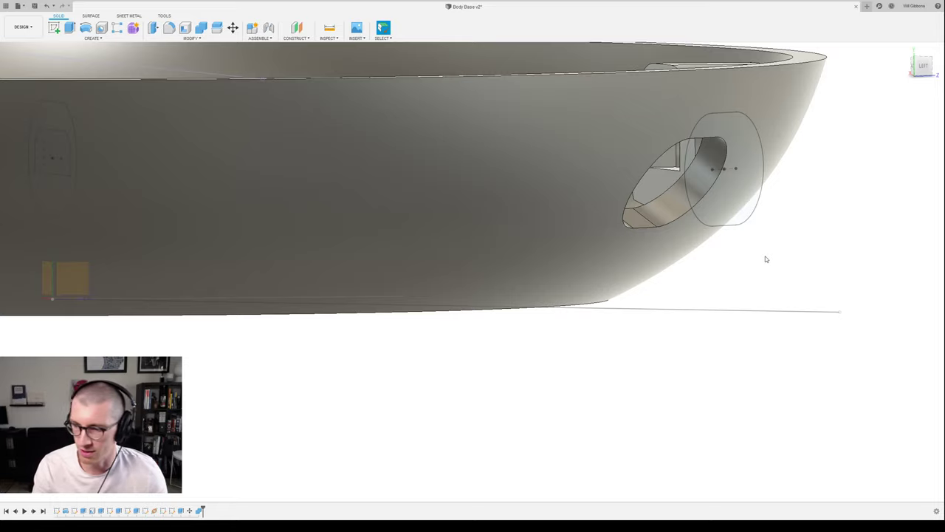
{"action": "middle_click_drag", "start_coordinate": [653, 291], "coordinate": [701, 393], "text": "shift"}
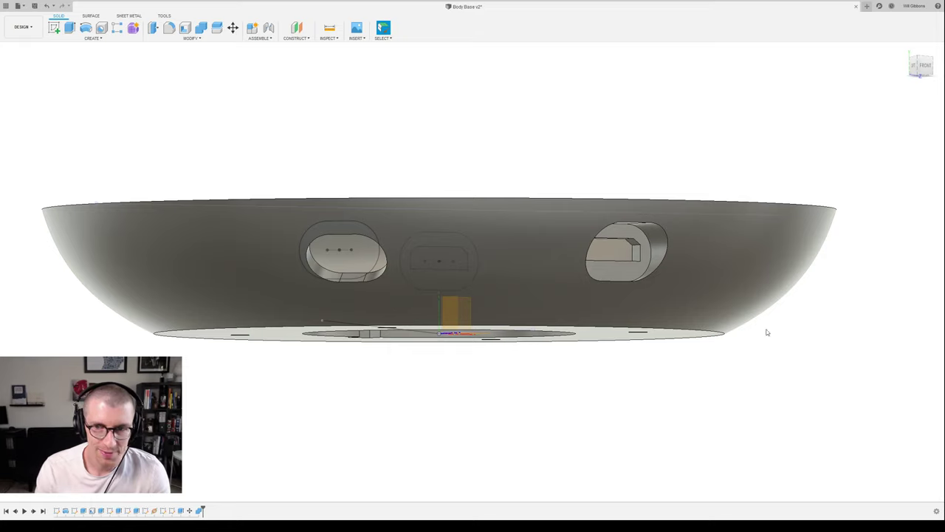
- Compare the slot body before and after its tilt, and leave the history rolled back between the move and the combine
{"action": "left_click", "coordinate": [919, 67]}
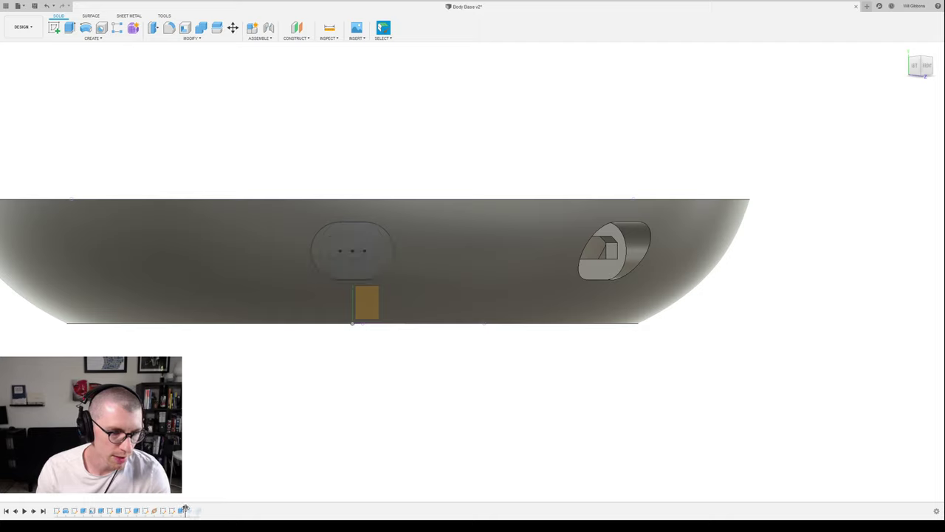
{"action": "left_click", "coordinate": [181, 511]}
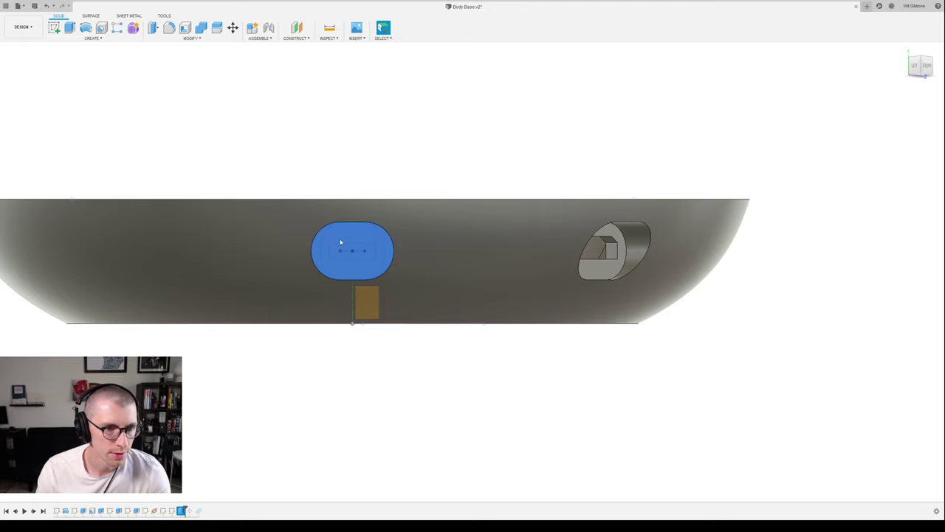
{"action": "key", "text": "Escape"}
{"action": "middle_click_drag", "start_coordinate": [326, 164], "coordinate": [366, 172], "text": "shift"}
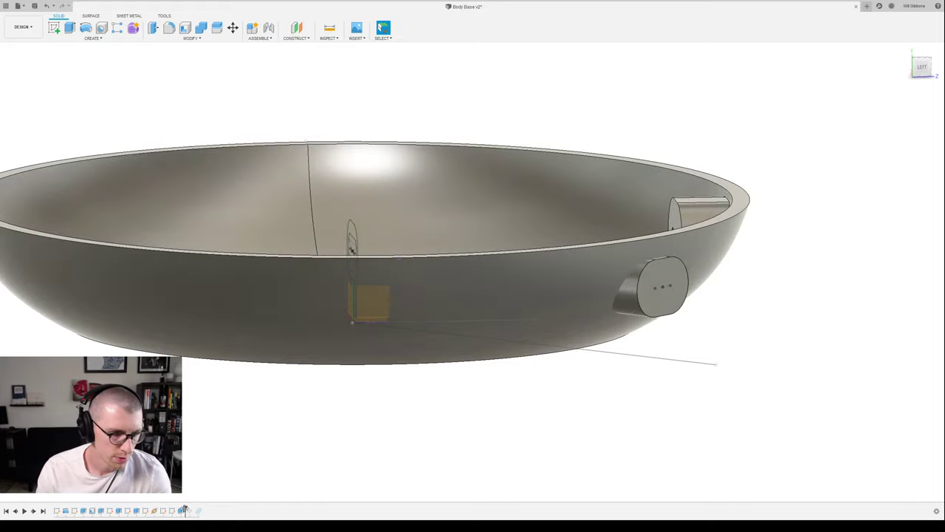
{"action": "left_click_drag", "start_coordinate": [184, 510], "coordinate": [194, 510]}
{"action": "middle_click_drag", "start_coordinate": [548, 416], "coordinate": [510, 406], "text": "shift"}
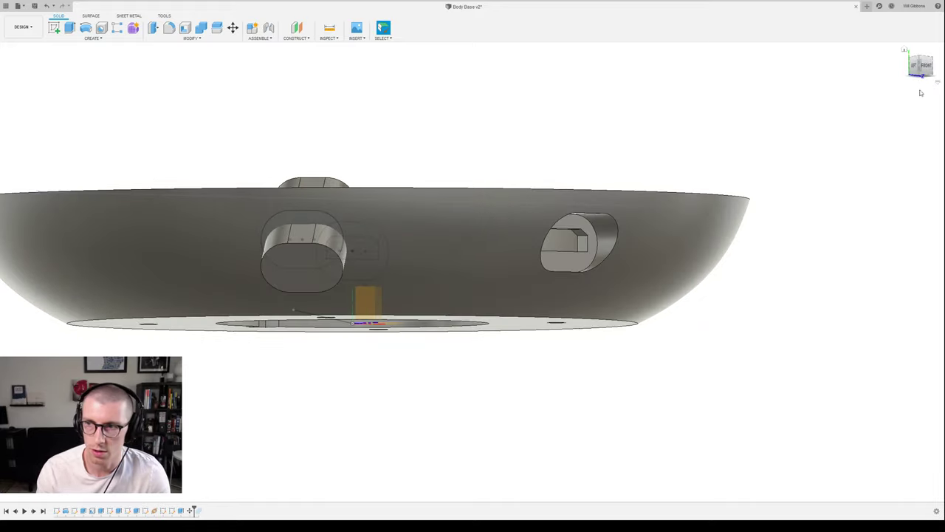
{"action": "left_click", "coordinate": [925, 66]}
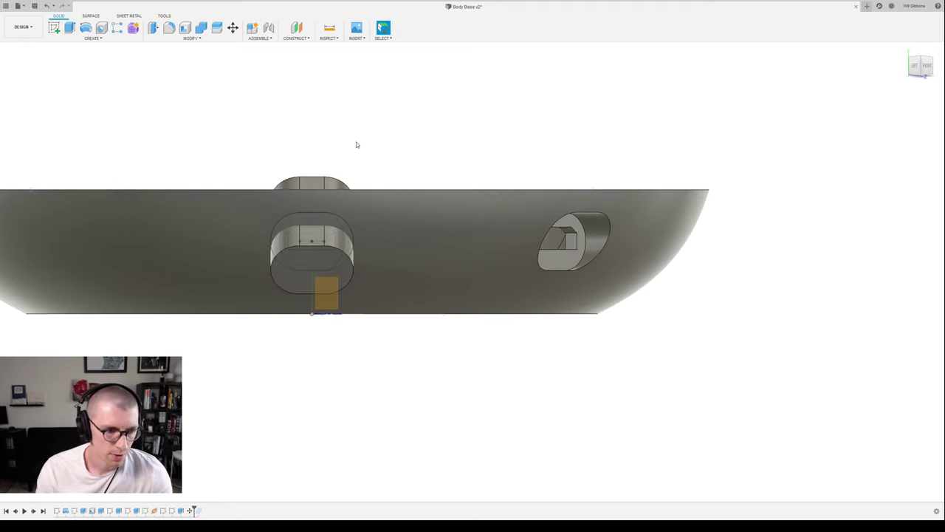
- Move only the tilted slot body straight up until its top lines up with the slot sketch, and restore the full history
{"action": "key", "text": "m"}
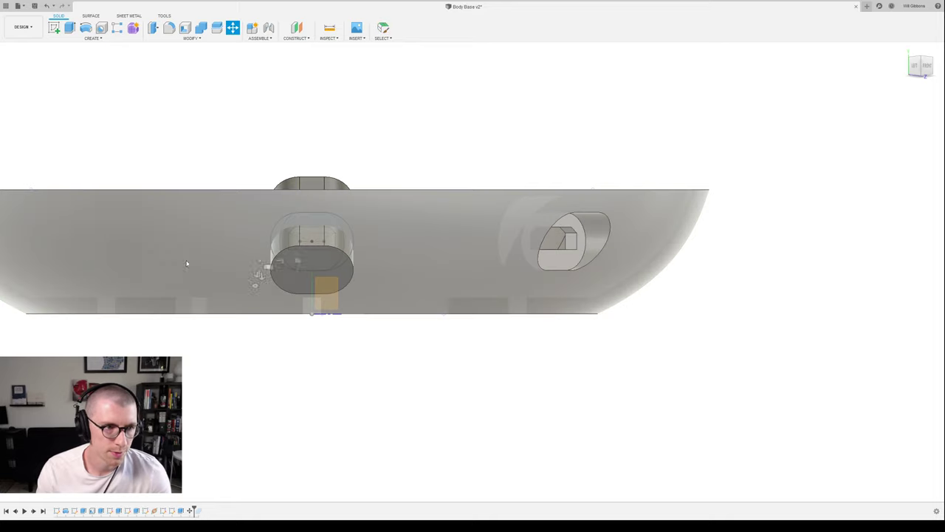
{"action": "left_click", "coordinate": [296, 236]}
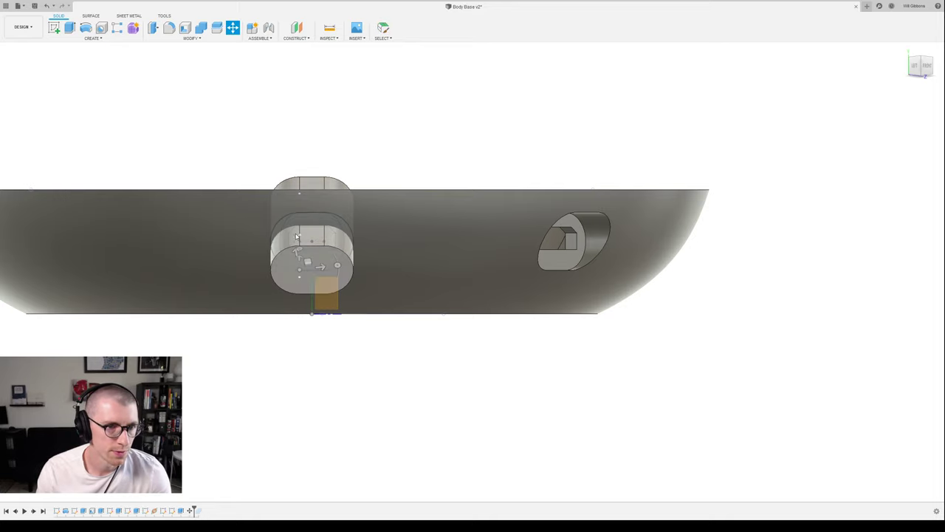
{"action": "left_click", "coordinate": [303, 249]}
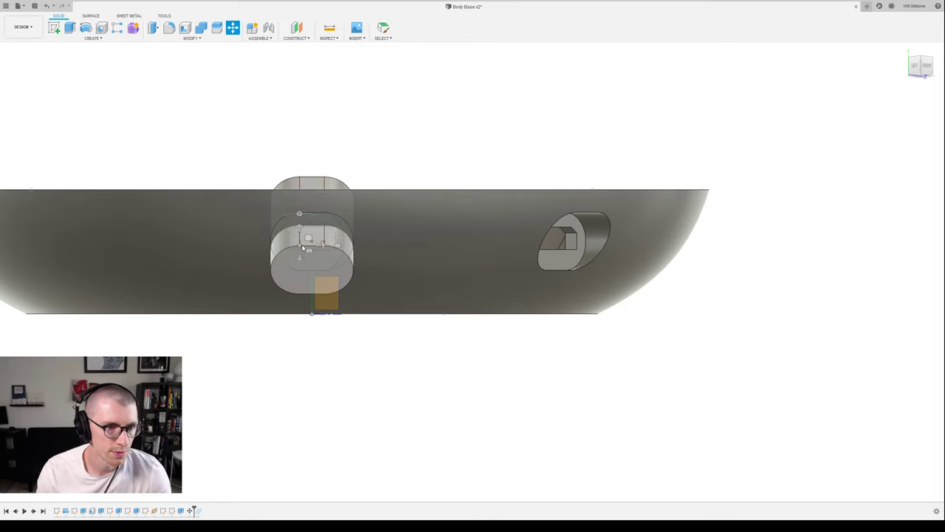
{"action": "left_click", "coordinate": [303, 249]}
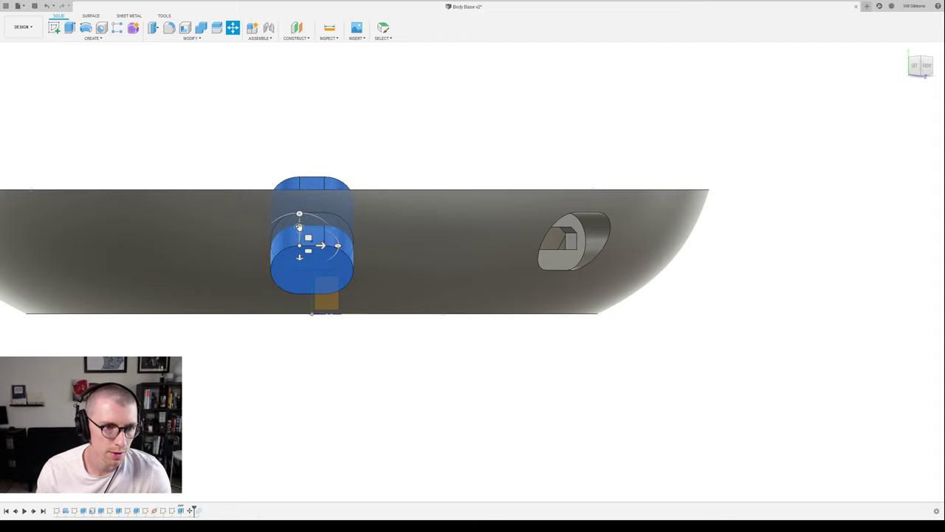
{"action": "left_click_drag", "start_coordinate": [299, 227], "coordinate": [299, 216]}
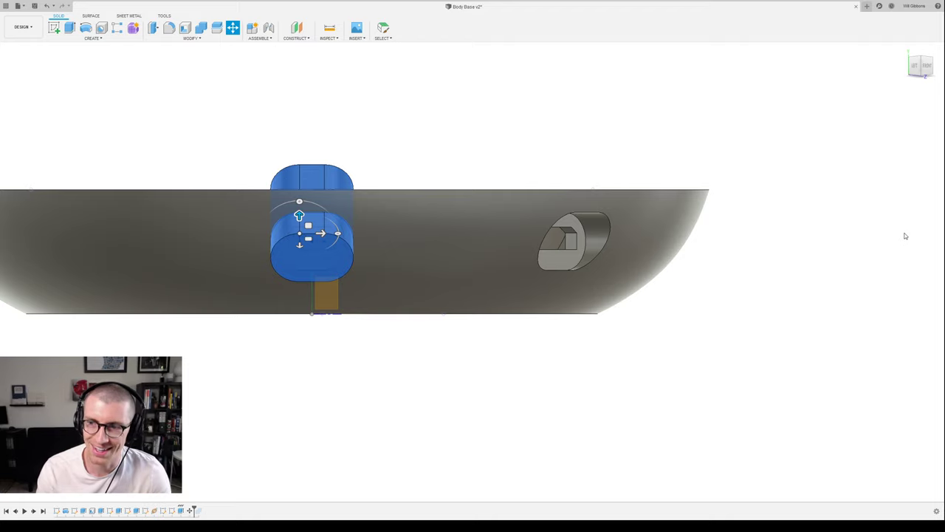
{"action": "key", "text": "Return"}
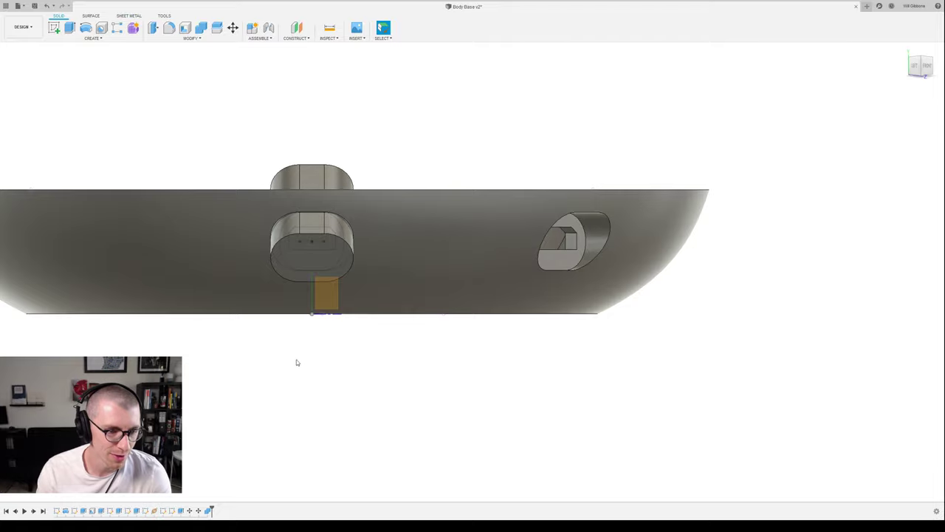
- Hide the slot body protruding through the bowl's wall, and examine the resulting opening from outside and above
{"action": "middle_click_drag", "start_coordinate": [350, 359], "coordinate": [398, 375], "text": "shift"}
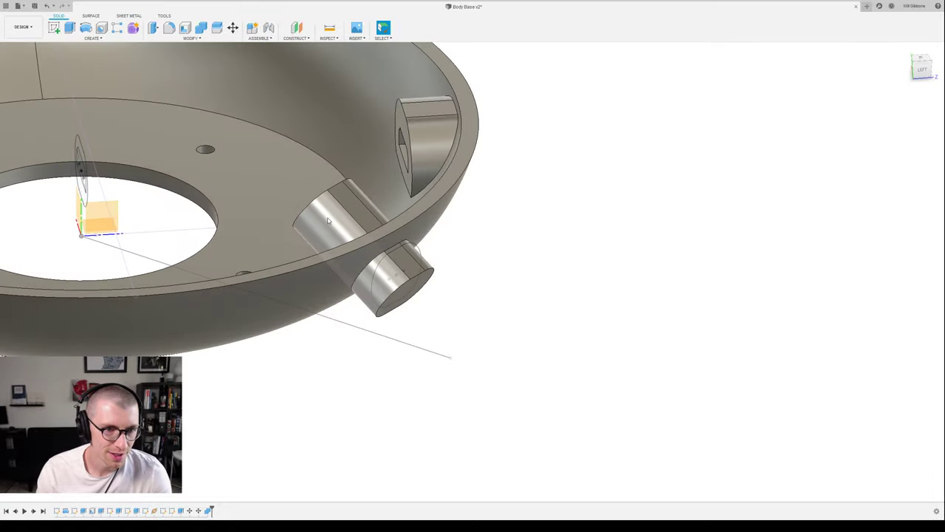
{"action": "left_click", "coordinate": [384, 277]}
{"action": "key", "text": "v"}
{"action": "left_click", "coordinate": [531, 266]}
{"action": "middle_click_drag", "start_coordinate": [493, 275], "coordinate": [447, 299], "text": "shift"}
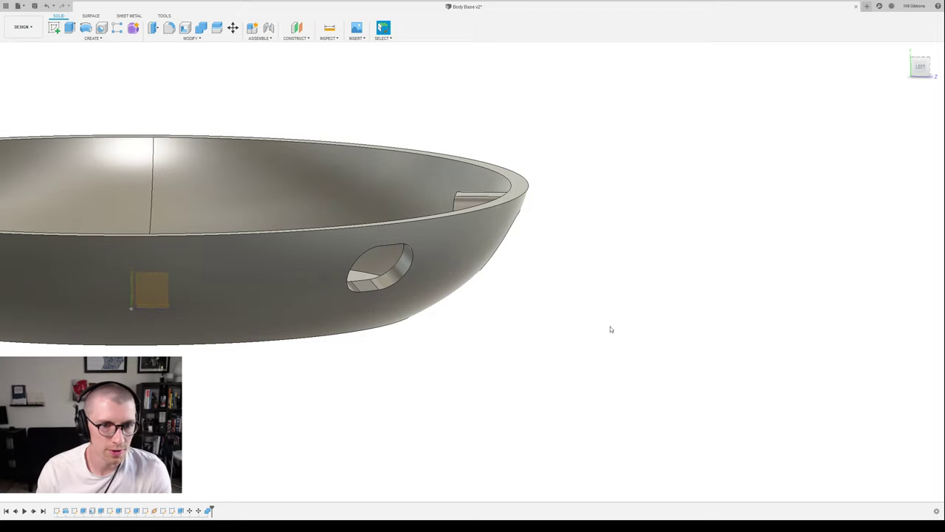
{"action": "middle_click_drag", "start_coordinate": [583, 306], "coordinate": [756, 338]}
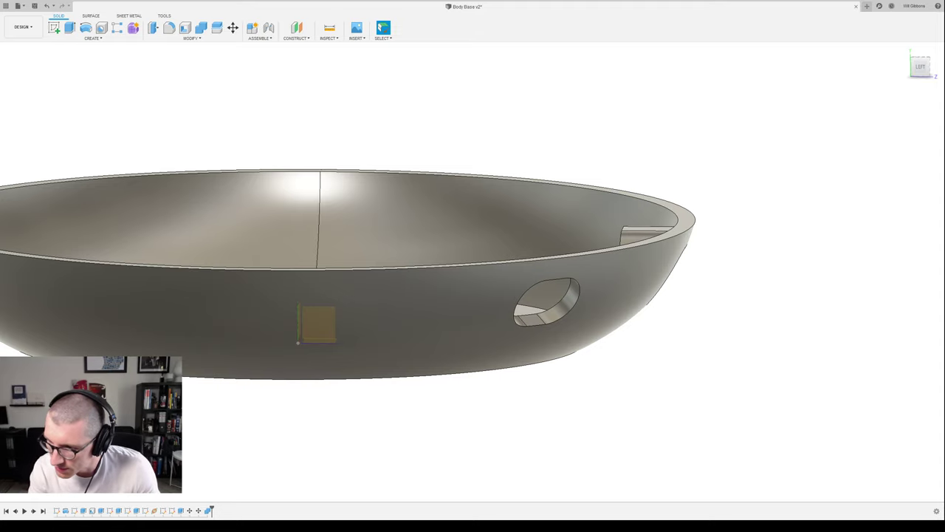
{"action": "middle_click_drag", "start_coordinate": [636, 289], "coordinate": [739, 362], "text": "shift"}
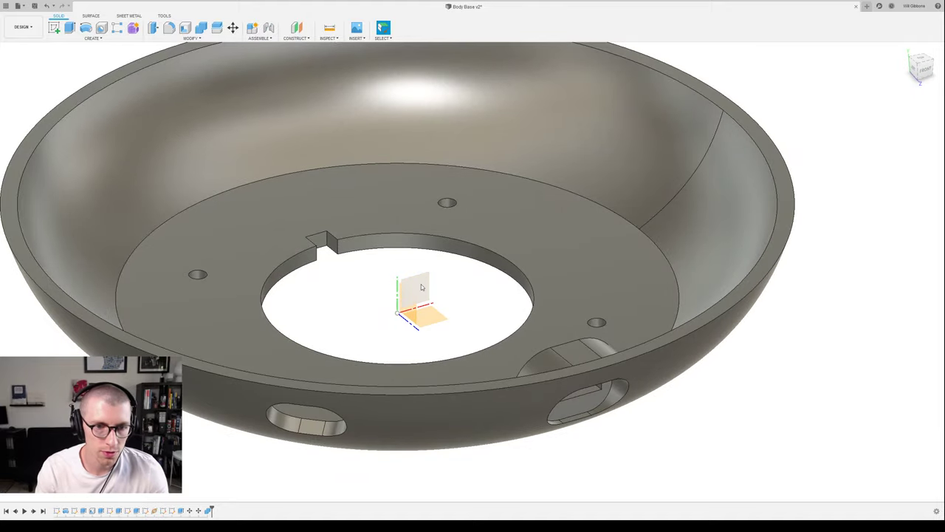
- Start a new sketch on the horizontal origin plane and align the view squarely to the top
{"action": "mouse_move", "coordinate": [464, 287]}
{"action": "middle_mouse_down"}
{"action": "mouse_move", "coordinate": [527, 274]}
{"action": "mouse_move", "coordinate": [491, 221]}
{"action": "mouse_move", "coordinate": [467, 285]}
{"action": "mouse_move", "coordinate": [474, 278]}
{"action": "mouse_move", "coordinate": [436, 282]}
{"action": "mouse_move", "coordinate": [461, 293]}
{"action": "middle_mouse_up"}
{"action": "scroll", "coordinate": [527, 274], "scroll_direction": "down", "scroll_amount": 3}
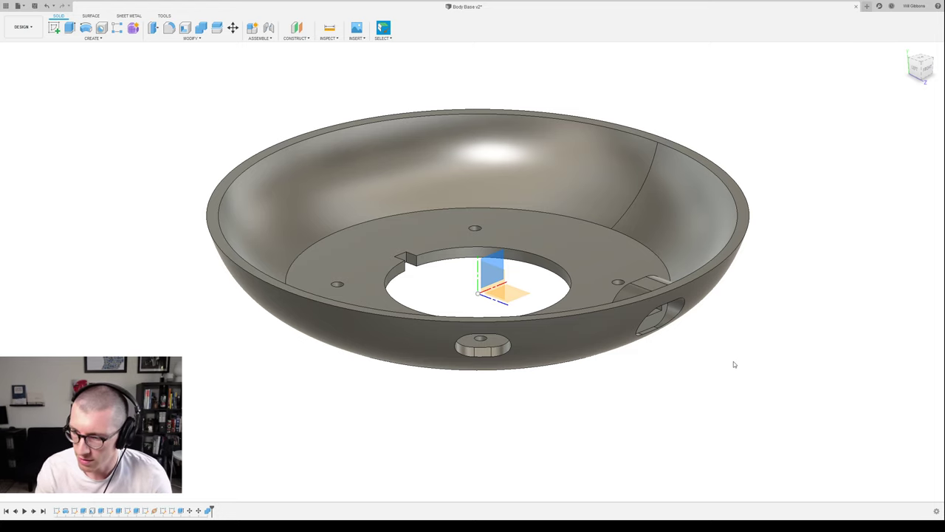
{"action": "middle_click_drag", "start_coordinate": [718, 356], "coordinate": [726, 348], "text": "shift"}
{"action": "scroll", "coordinate": [482, 245], "scroll_direction": "up", "scroll_amount": 2}
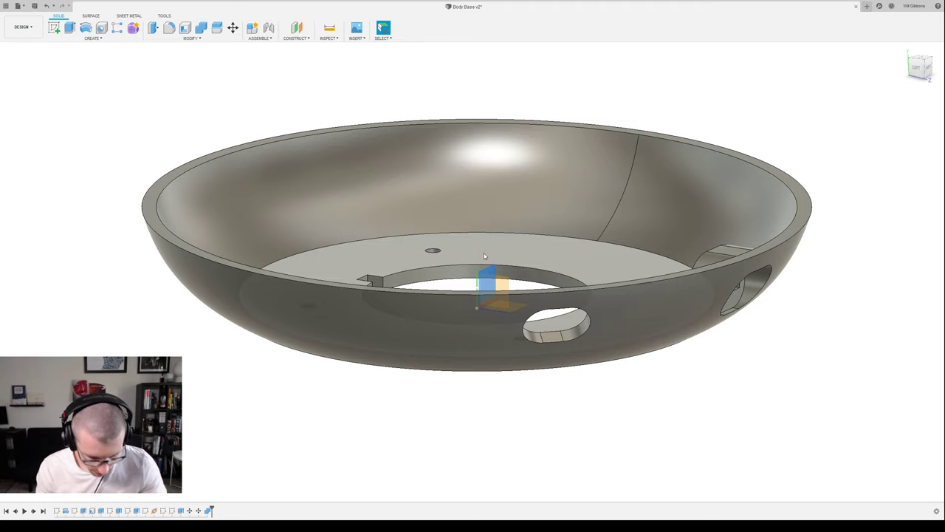
{"action": "left_click", "coordinate": [920, 59]}
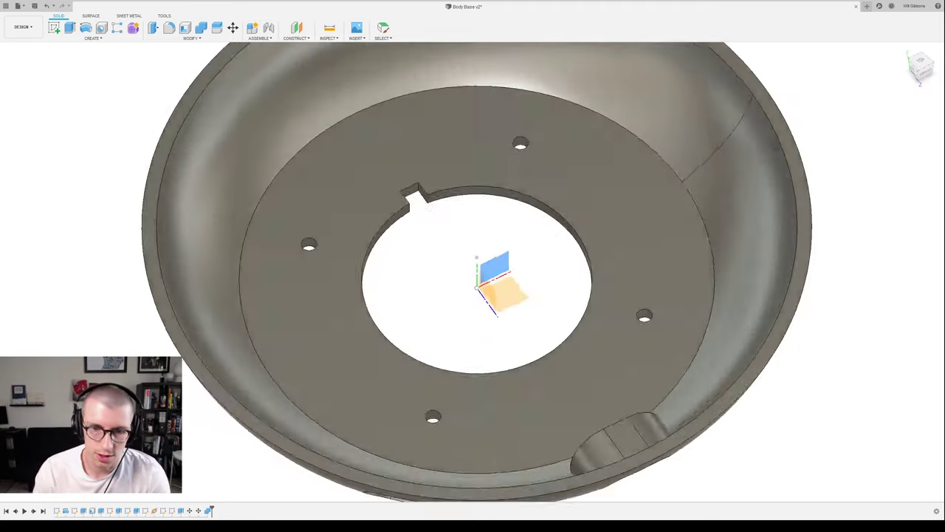
{"action": "left_click", "coordinate": [514, 266]}
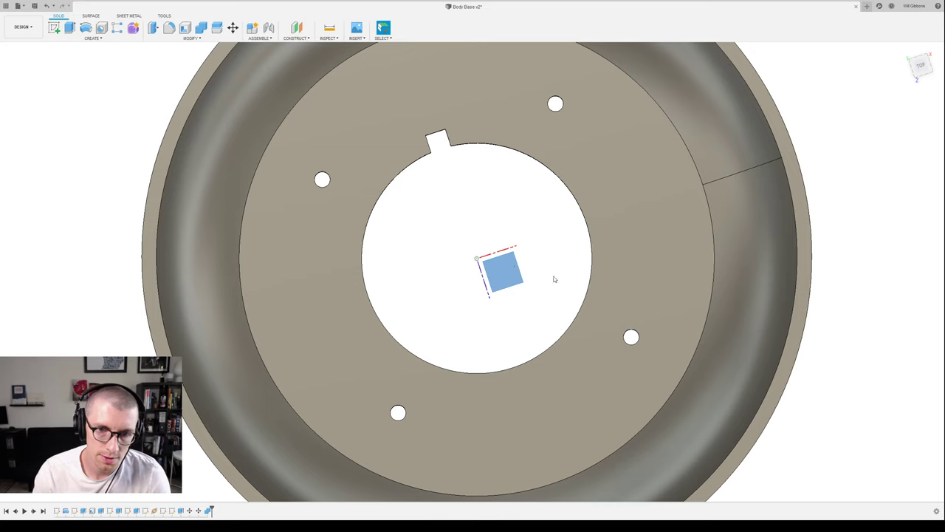
{"action": "double_click", "coordinate": [526, 279]}
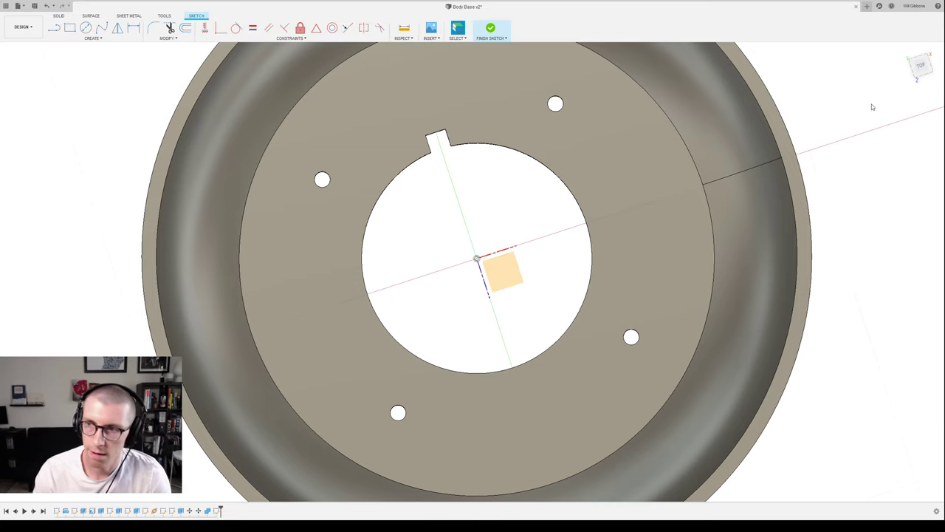
{"action": "left_click", "coordinate": [920, 66]}
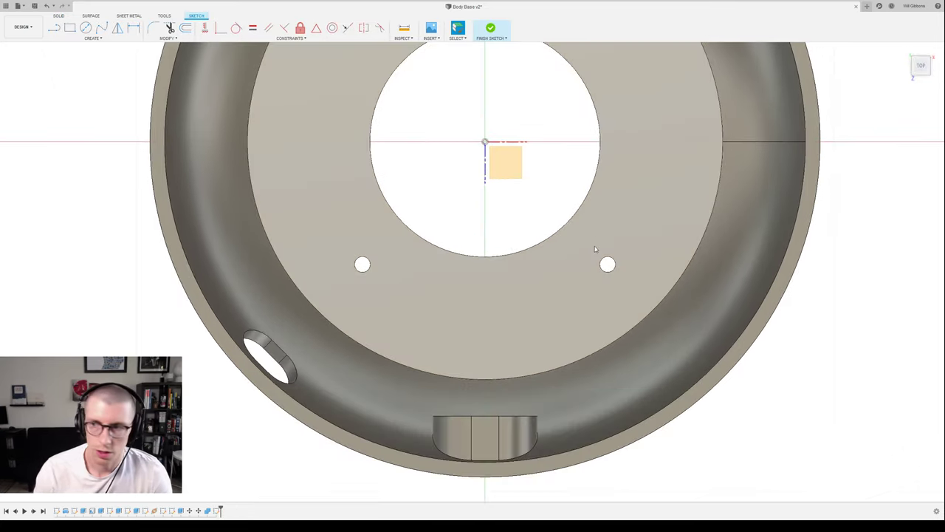
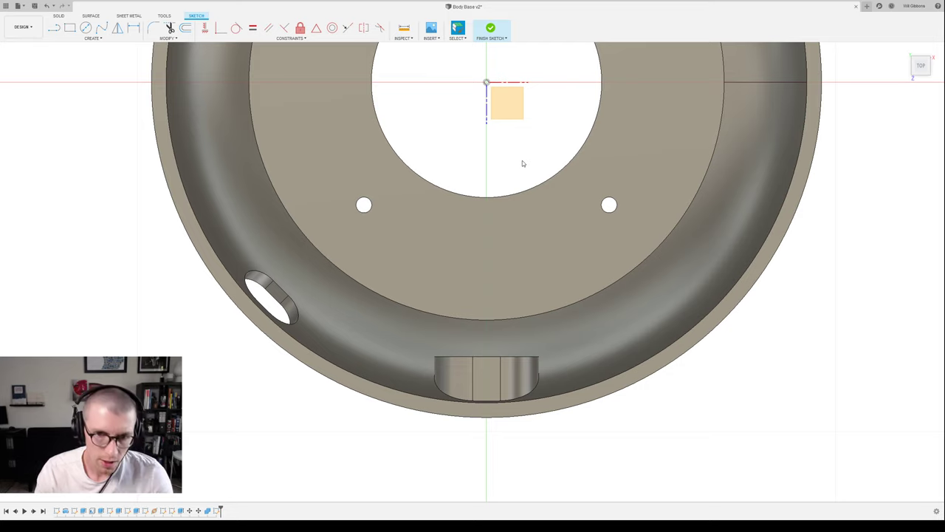
- Sketch a small circle centred on the vertical axis, between the central hole and the port opening
{"action": "key", "text": "c"}
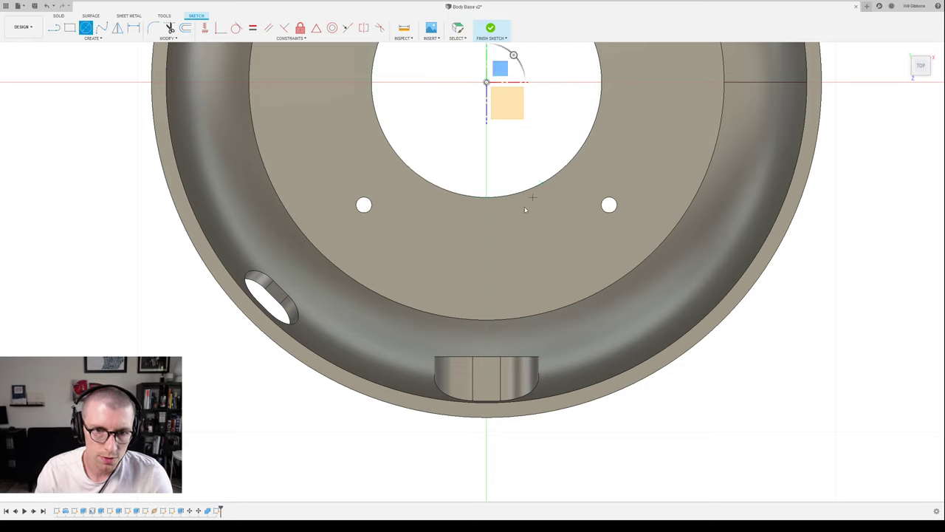
{"action": "left_click", "coordinate": [488, 266]}
{"action": "left_click", "coordinate": [493, 288]}
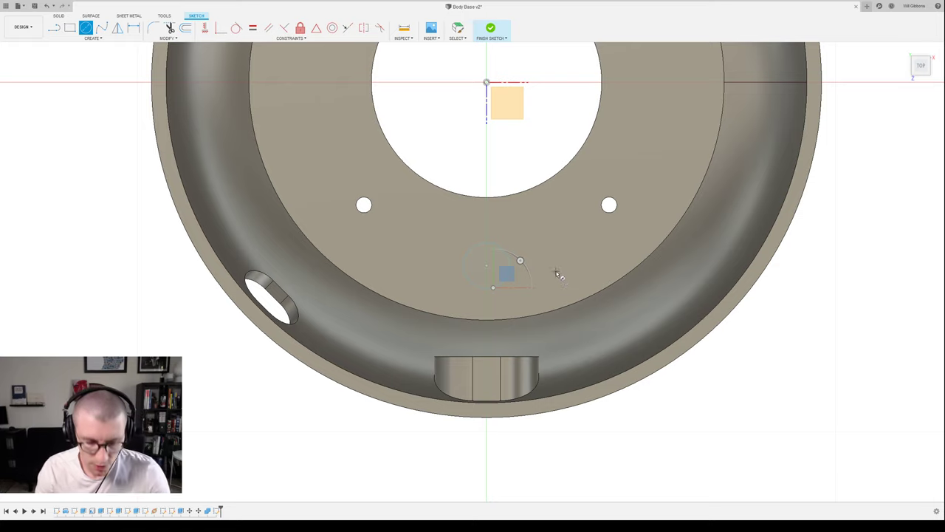
- Sketch a short slanted line from inside the small circle up toward the edge of the central hole
{"action": "key", "text": "l"}
{"action": "left_click", "coordinate": [496, 263]}
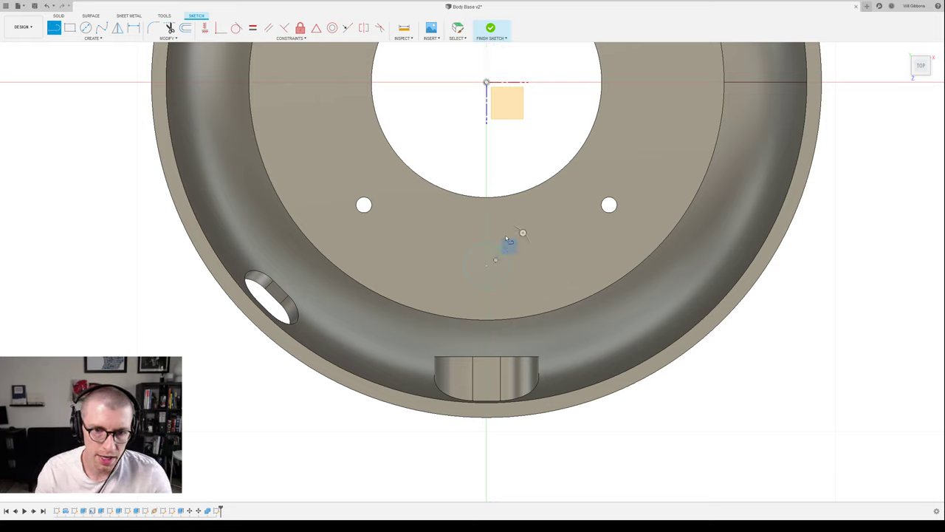
{"action": "key", "text": "c"}
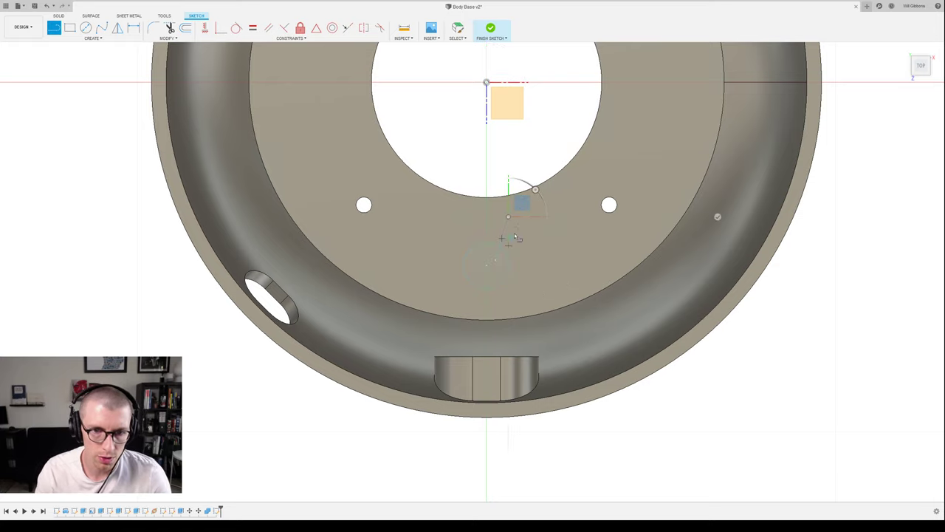
{"action": "left_click", "coordinate": [508, 217]}
{"action": "left_click", "coordinate": [535, 191]}
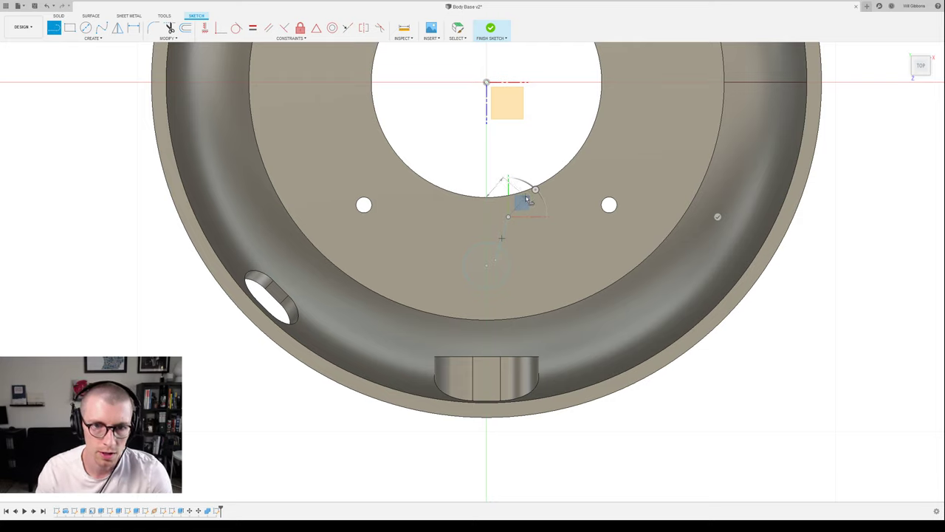
{"action": "key", "text": "Escape"}
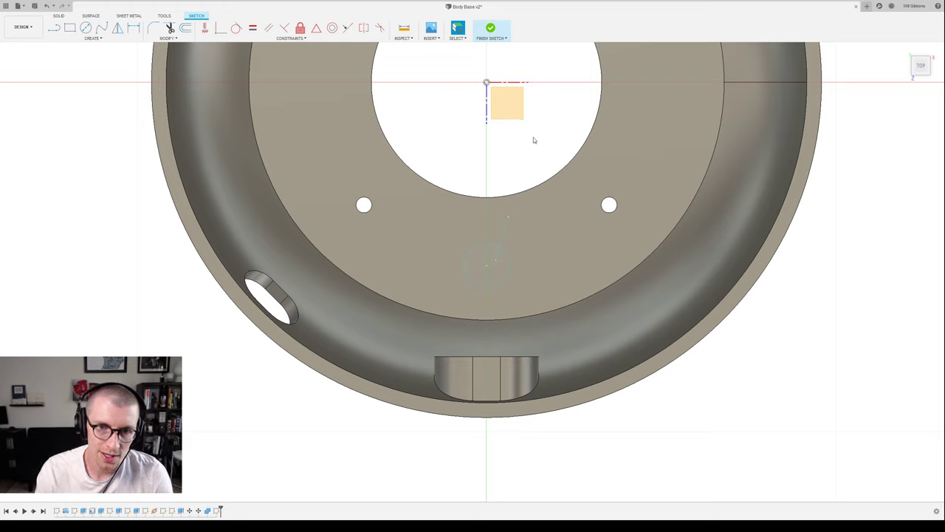
- Dimension the small circle's diameter as 6
{"action": "key", "text": "d"}
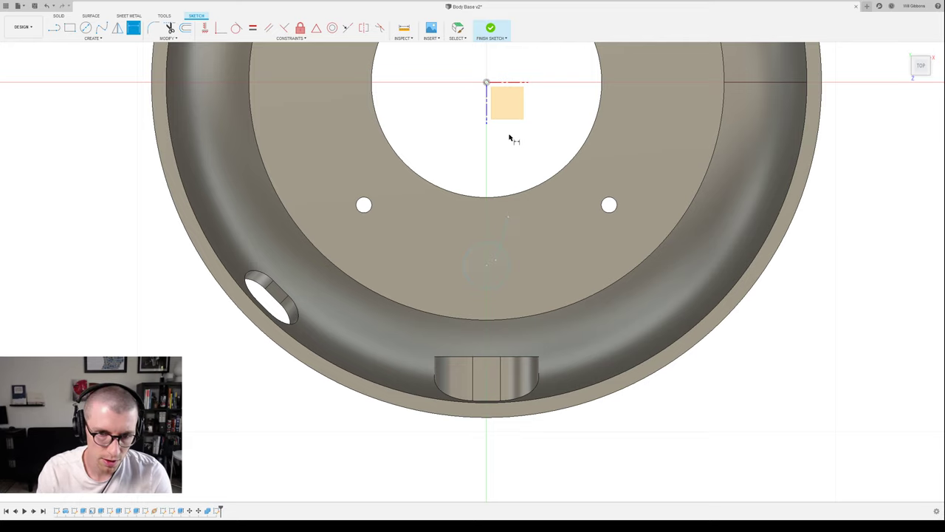
{"action": "left_click", "coordinate": [510, 259]}
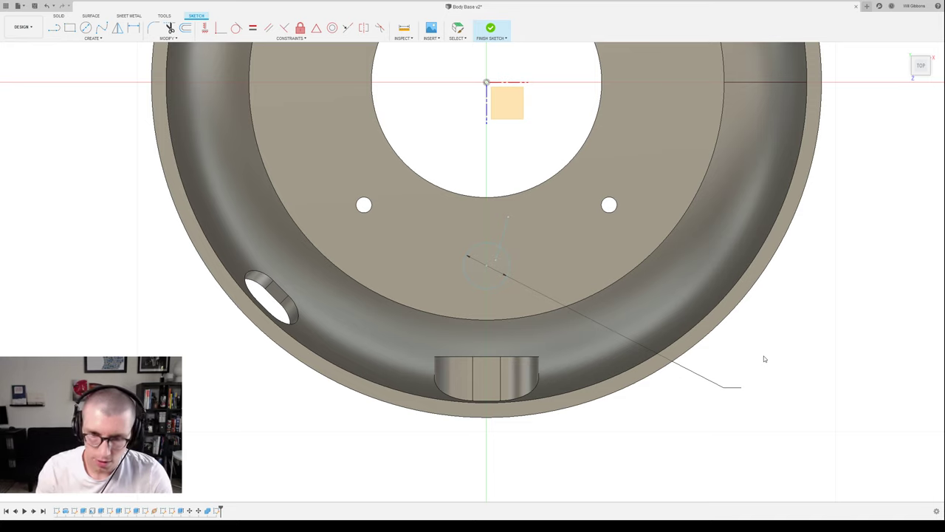
{"action": "left_click", "coordinate": [765, 359]}
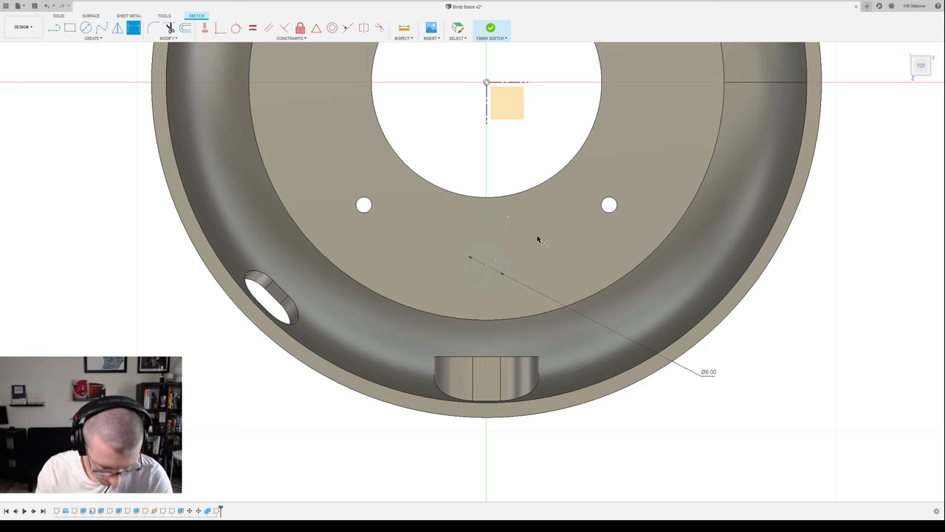
- Shift the slanted line's upper endpoint slightly closer to the central hole
{"action": "key", "text": "l"}
{"action": "left_click", "coordinate": [508, 213]}
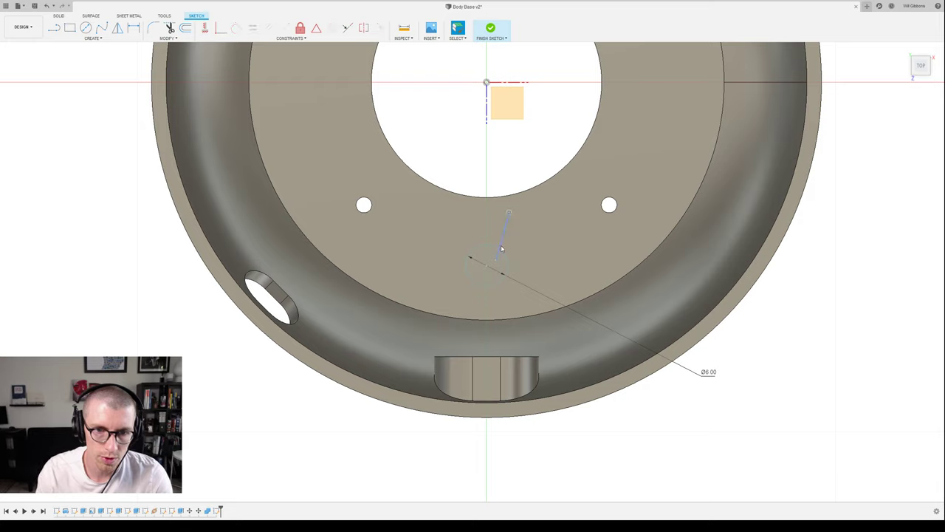
{"action": "key", "text": "Escape"}
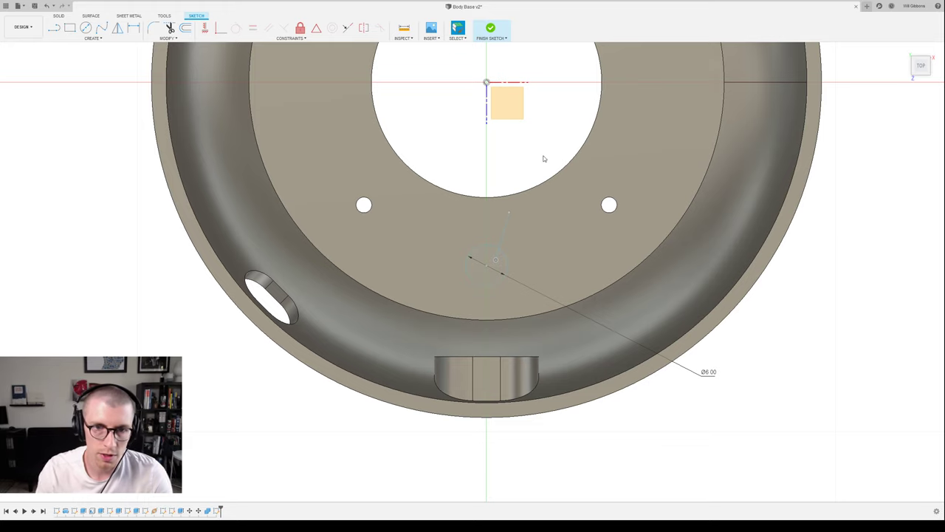
- Mirror the slanted line across the vertical axis to form the other side of the keyhole neck
{"action": "key", "text": "d"}
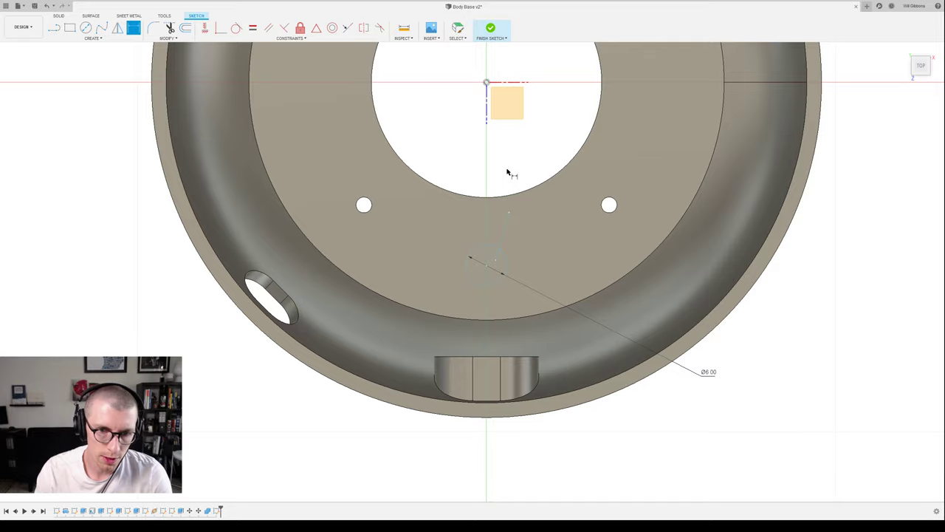
{"action": "scroll", "coordinate": [507, 180], "scroll_direction": "up", "scroll_amount": 3}
{"action": "scroll", "coordinate": [506, 155], "scroll_direction": "down", "scroll_amount": 2}
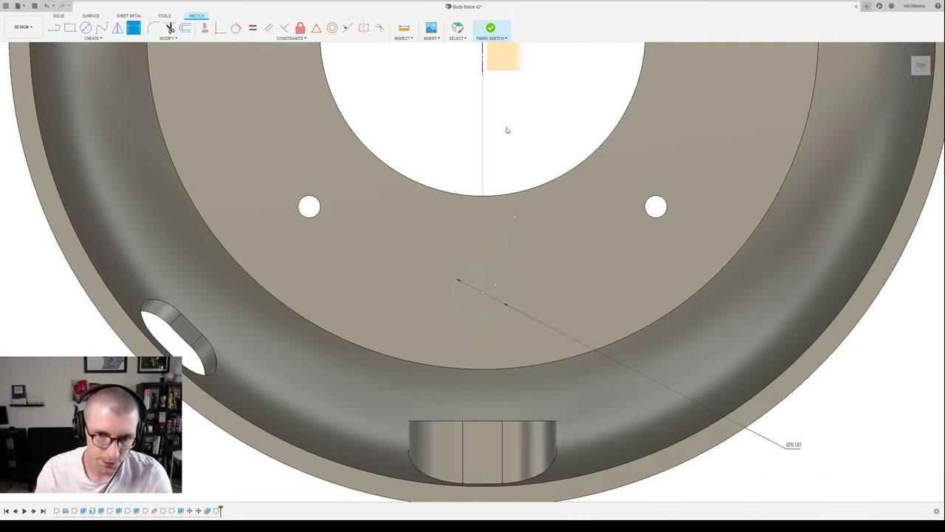
{"action": "scroll", "coordinate": [525, 126], "scroll_direction": "down", "scroll_amount": 3}
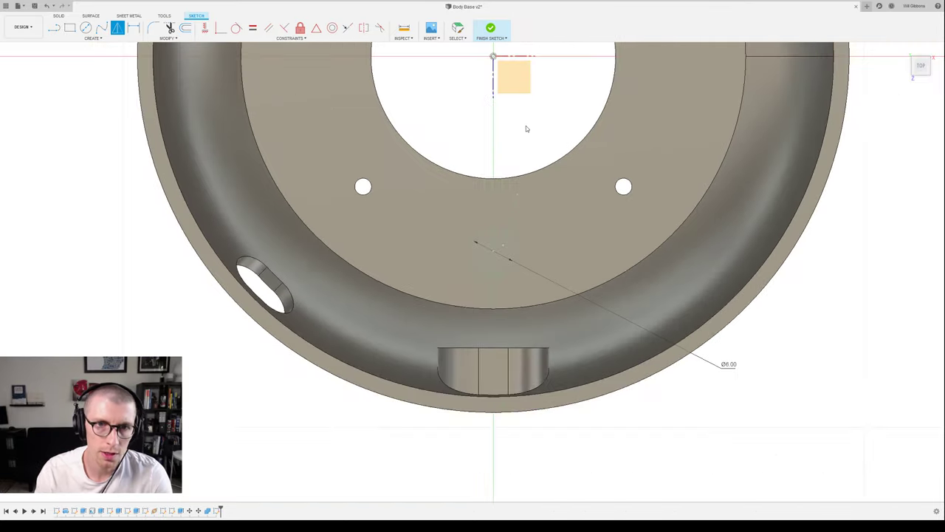
{"action": "left_click", "coordinate": [513, 210]}
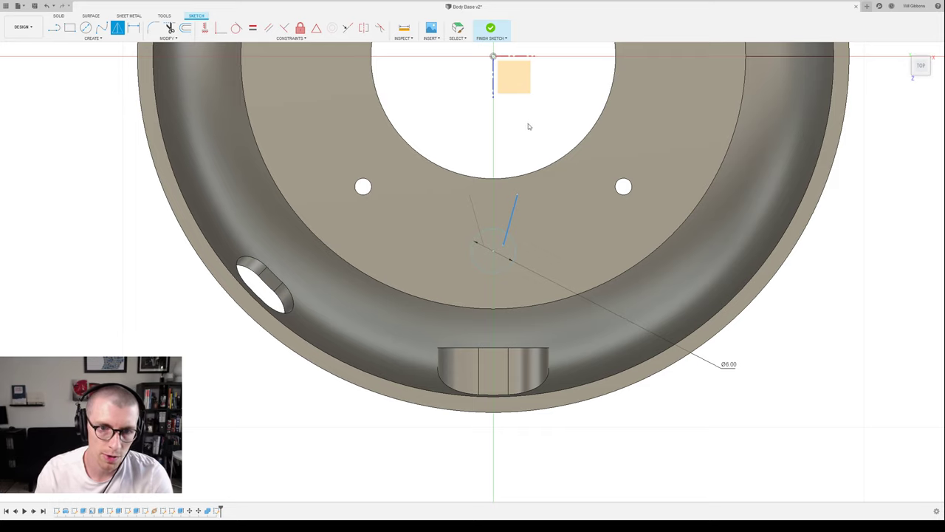
{"action": "key", "text": "Escape"}
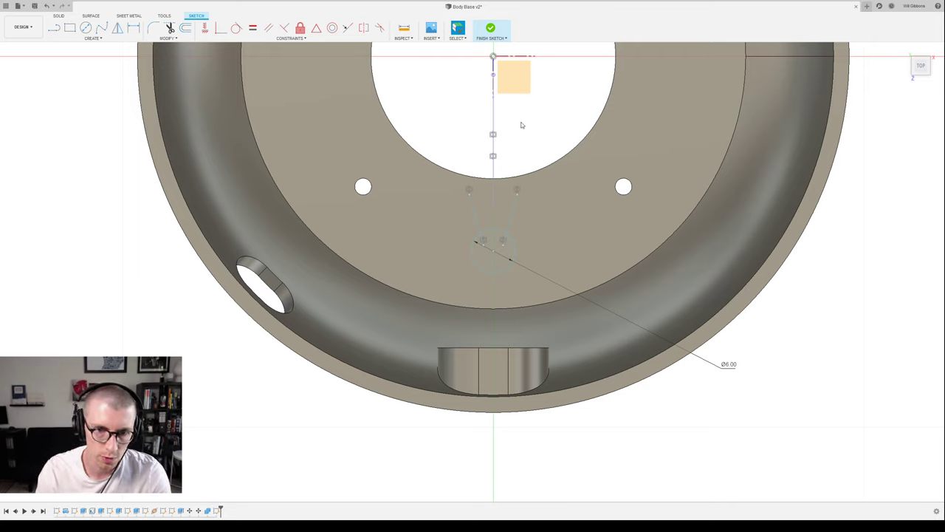
- Dimension the gap between the two slanted lines' lower endpoints as 3 mm
{"action": "scroll", "coordinate": [521, 125], "scroll_direction": "up", "scroll_amount": 2}
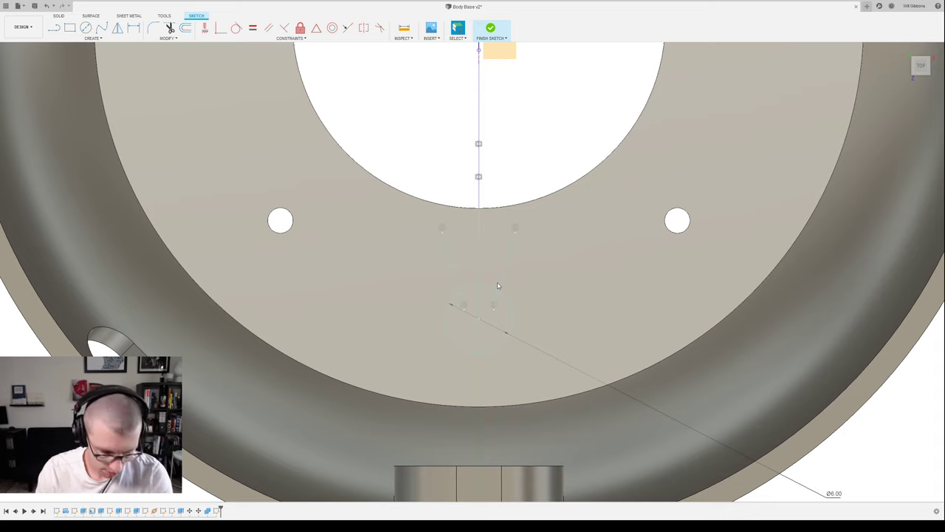
{"action": "key", "text": "d"}
{"action": "left_click", "coordinate": [493, 309]}
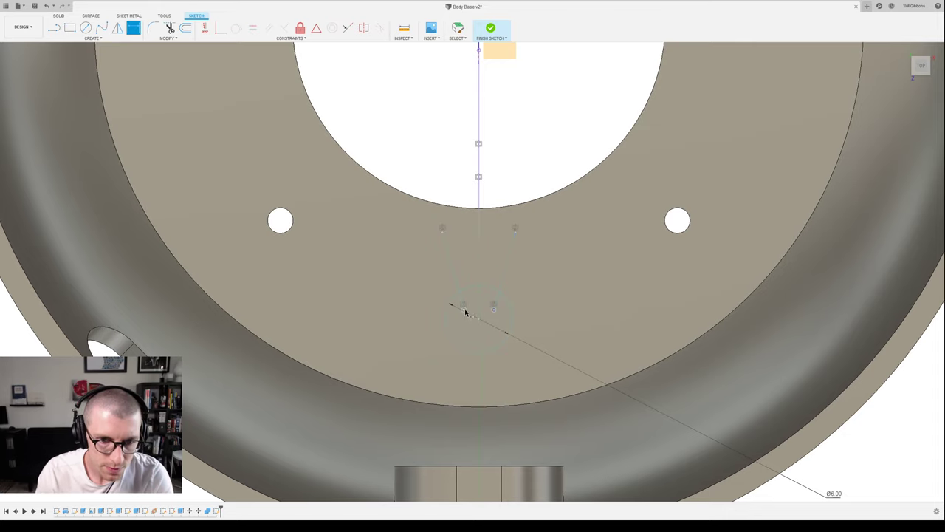
{"action": "left_click", "coordinate": [464, 309]}
{"action": "left_click", "coordinate": [469, 168]}
{"action": "key", "text": "Escape"}
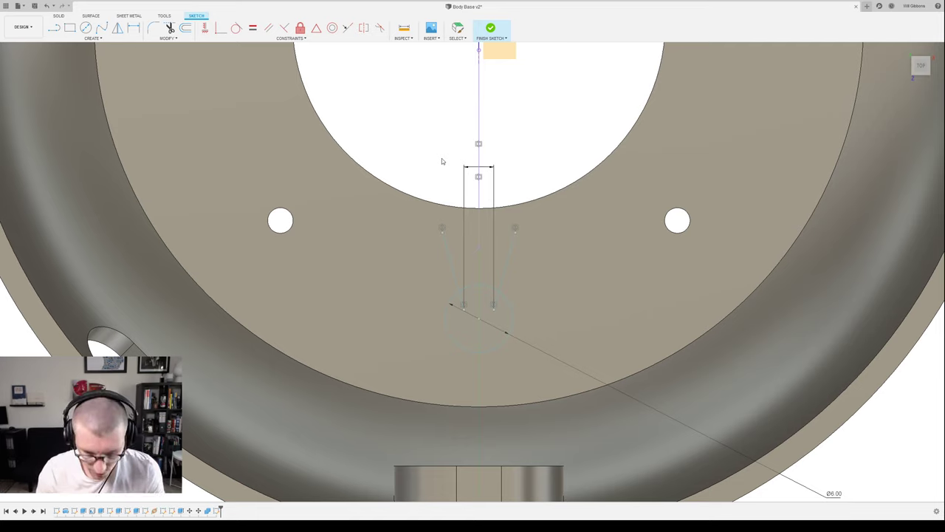
- Dimension the vertical distance from a slanted line's upper endpoint to the circle's centre as 11 mm, and move the lines' lower ends down toward the circle
{"action": "key", "text": "d"}
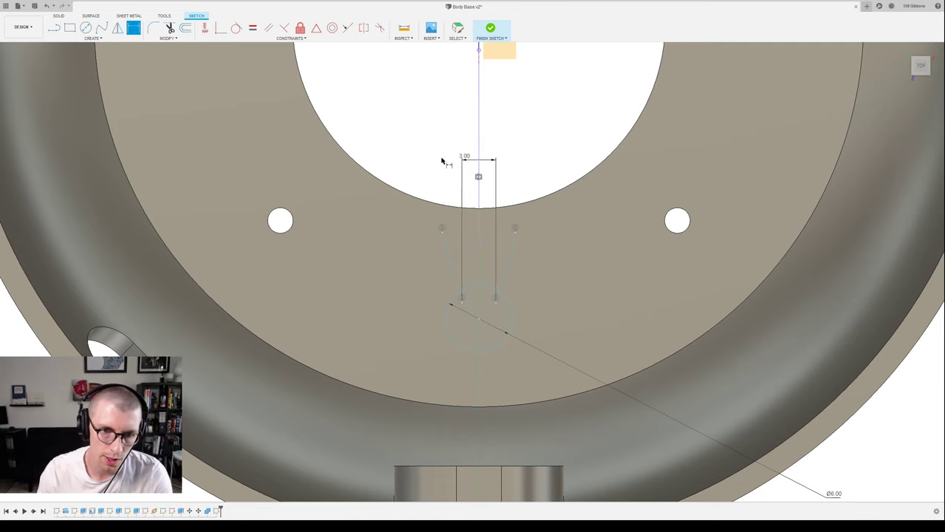
{"action": "left_click", "coordinate": [515, 232]}
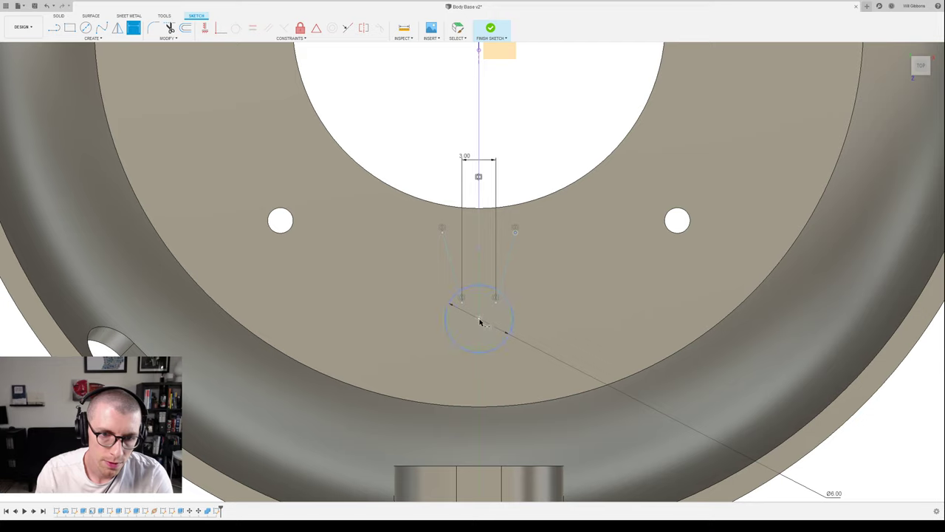
{"action": "left_click", "coordinate": [480, 320]}
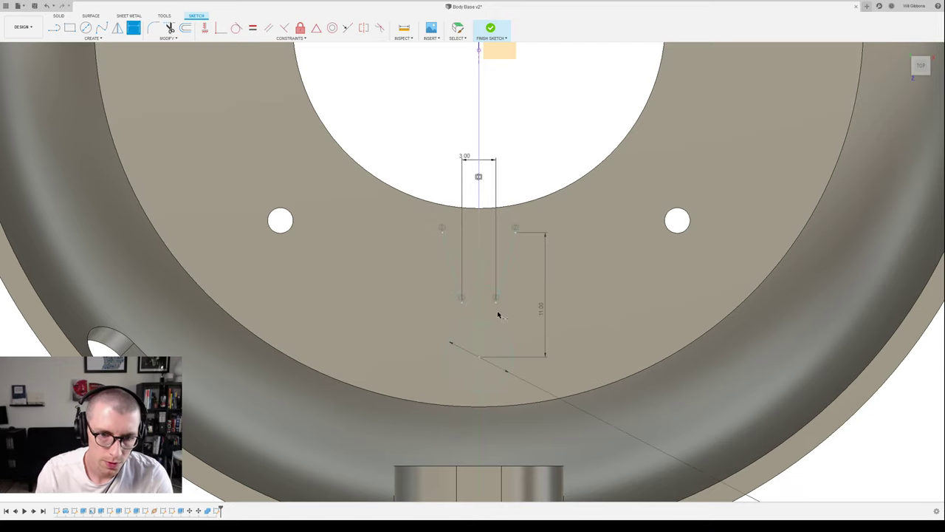
{"action": "key", "text": "Escape"}
{"action": "mouse_move", "coordinate": [498, 306]}
{"action": "left_mouse_down"}
{"action": "mouse_move", "coordinate": [494, 342]}
{"action": "mouse_move", "coordinate": [494, 324]}
{"action": "left_mouse_up"}
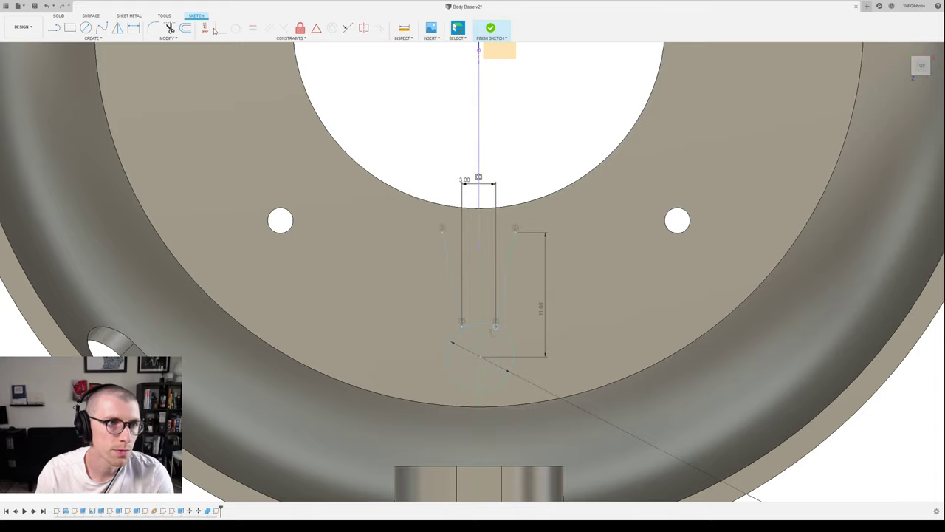
- Try to align the keyhole sketch with the origin using a Horizontal/Vertical constraint, and undo it
{"action": "left_click", "coordinate": [205, 29]}
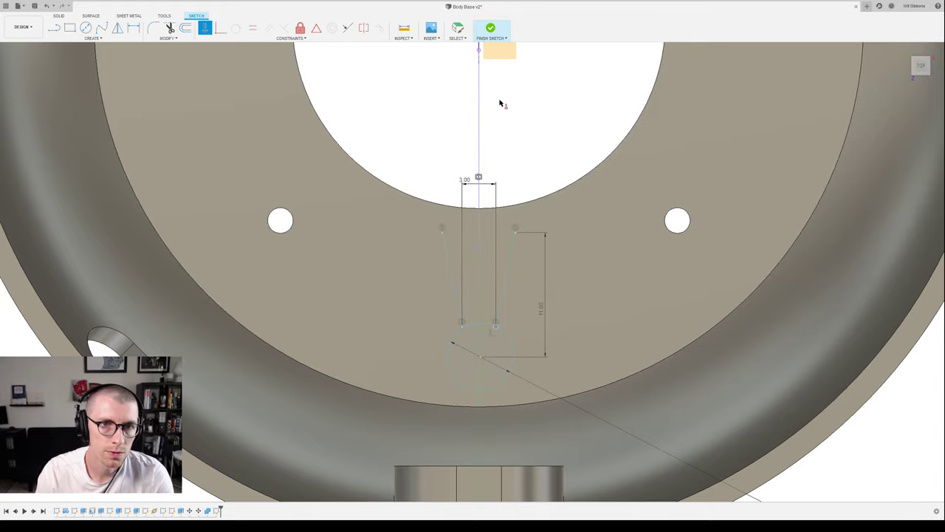
{"action": "scroll", "coordinate": [500, 104], "scroll_direction": "down", "scroll_amount": 3}
{"action": "scroll", "coordinate": [495, 89], "scroll_direction": "up", "scroll_amount": 1}
{"action": "left_click", "coordinate": [484, 54]}
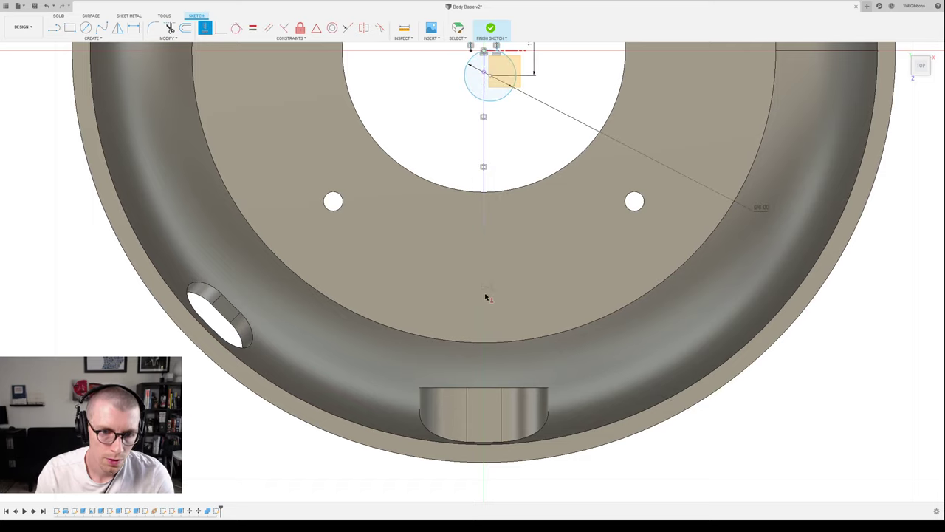
{"action": "key", "text": "Escape"}
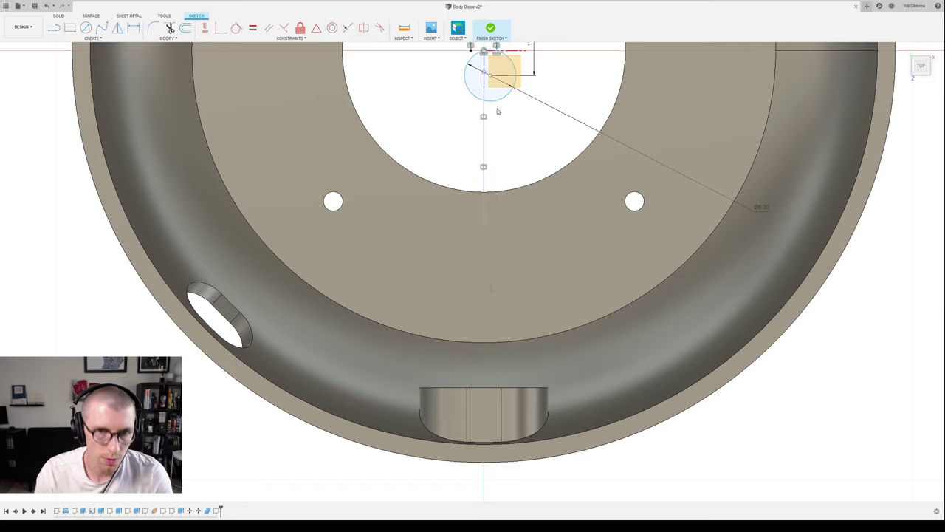
{"action": "key", "text": "ctrl+z"}
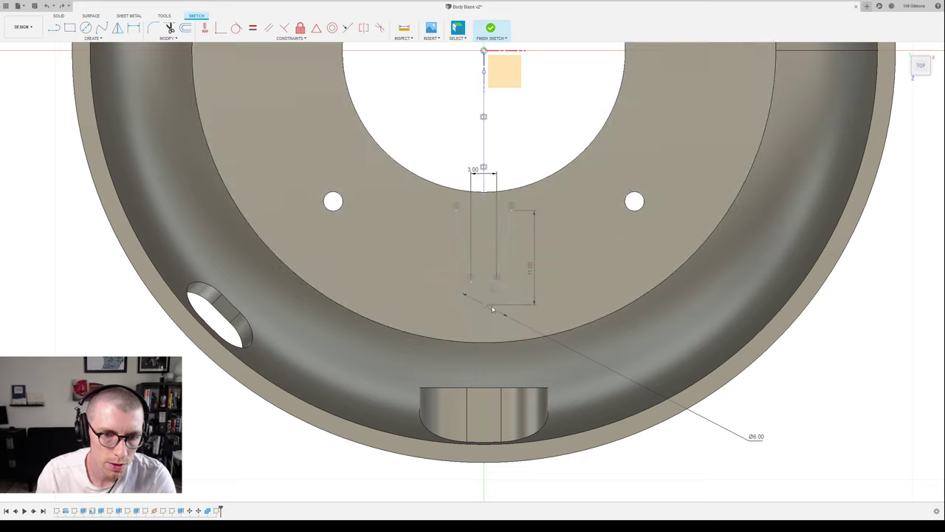
- Dimension the circle centre's vertical distance from the origin, and constrain the centre to be vertically aligned with the origin
{"action": "key", "text": "d"}
{"action": "left_click", "coordinate": [486, 304]}
{"action": "left_click", "coordinate": [484, 51]}
{"action": "left_click", "coordinate": [543, 96]}
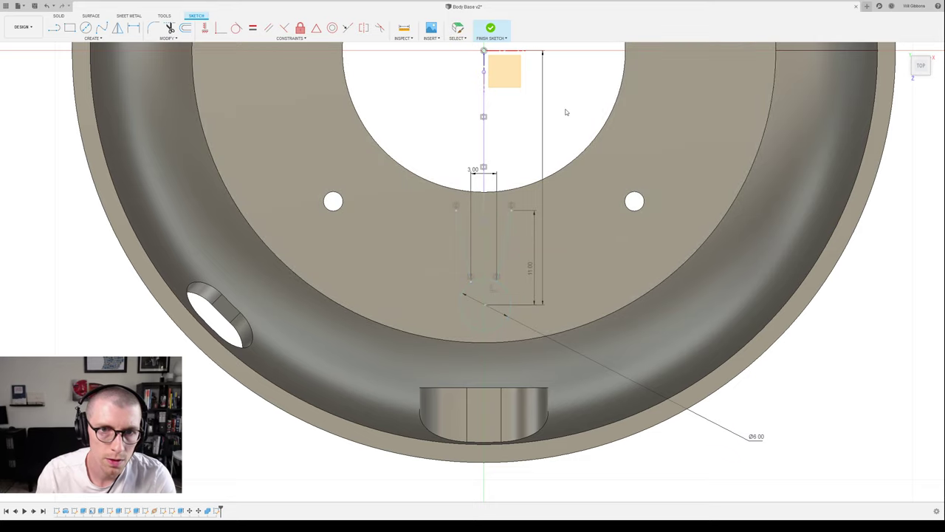
{"action": "key", "text": "d"}
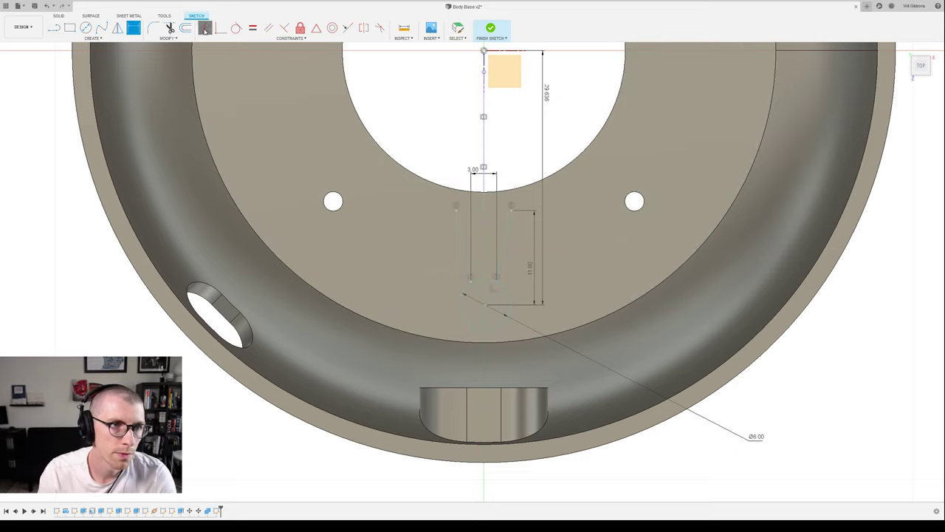
{"action": "left_click", "coordinate": [484, 50]}
{"action": "left_click", "coordinate": [484, 304]}
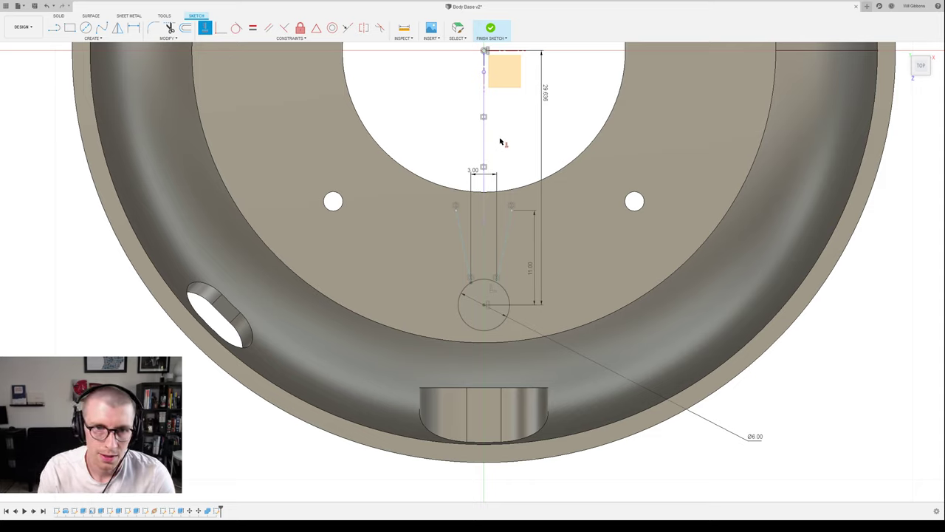
- Dimension the horizontal distance between the two slanted lines' upper endpoints
{"action": "key", "text": "d"}
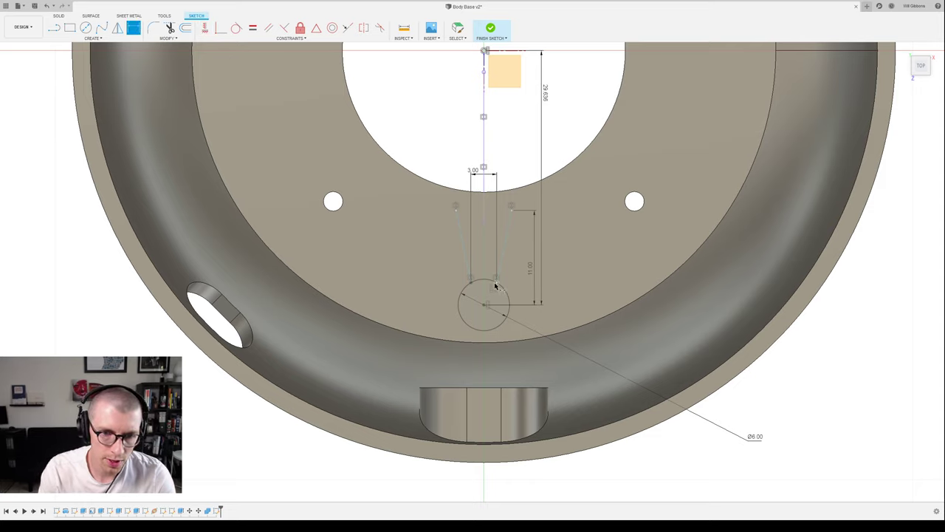
{"action": "scroll", "coordinate": [482, 305], "scroll_direction": "up", "scroll_amount": 1}
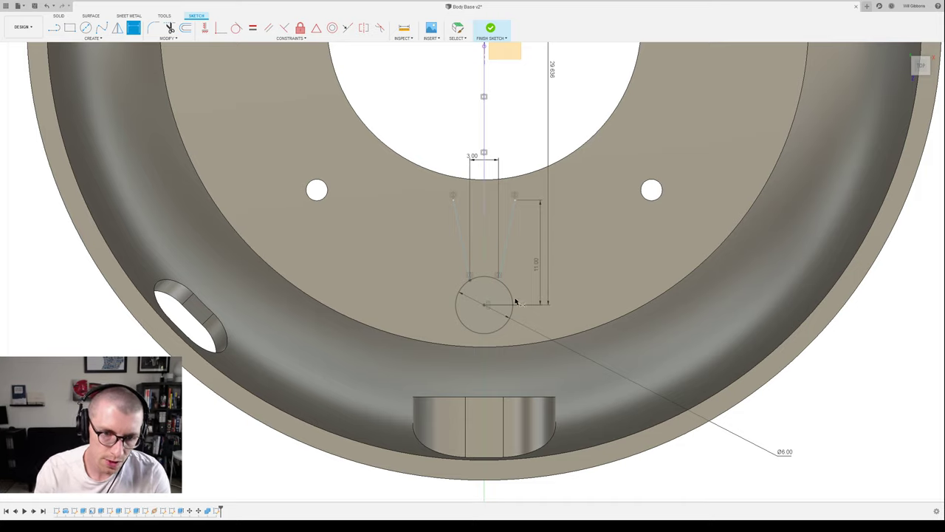
{"action": "left_click", "coordinate": [515, 197]}
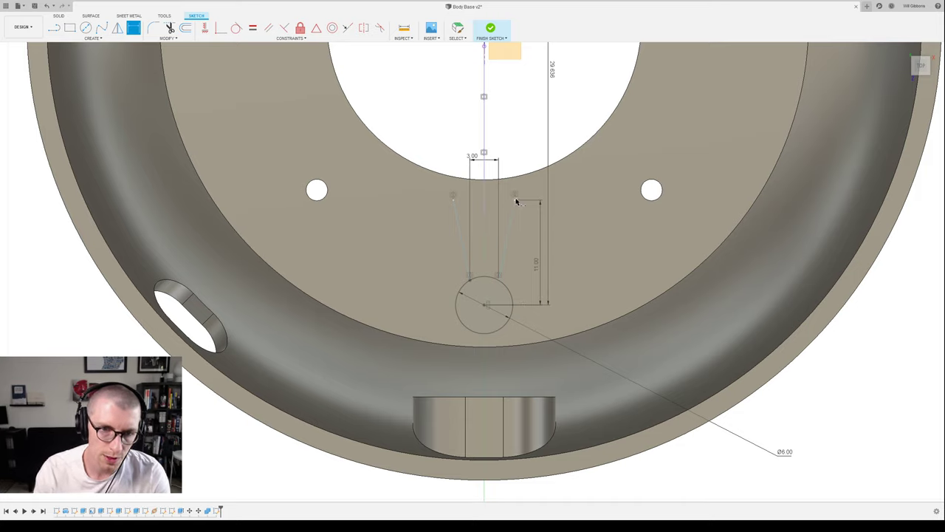
{"action": "left_click", "coordinate": [454, 198]}
{"action": "left_click", "coordinate": [523, 144]}
{"action": "key", "text": "Escape"}
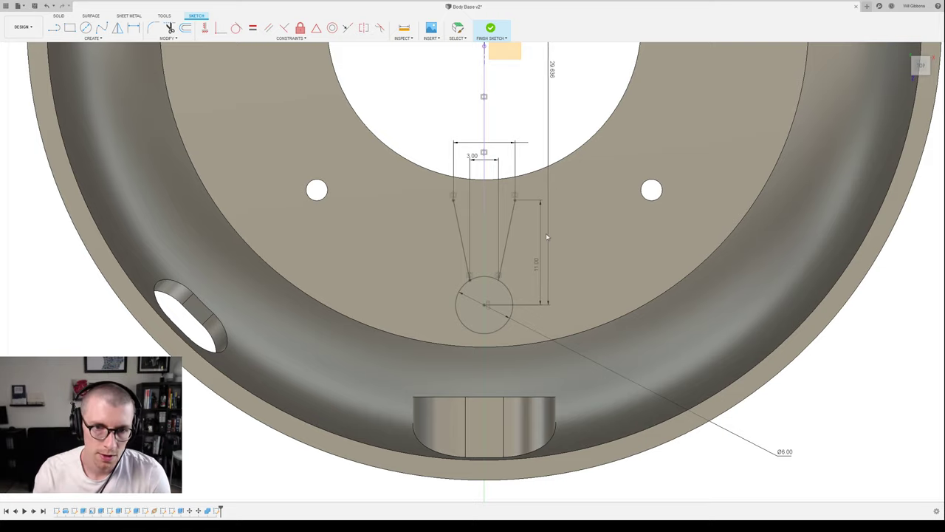
- Set the distance between the slanted lines' upper endpoints to 6 mm
{"action": "scroll", "coordinate": [547, 236], "scroll_direction": "up", "scroll_amount": 2}
{"action": "scroll", "coordinate": [548, 238], "scroll_direction": "down", "scroll_amount": 1}
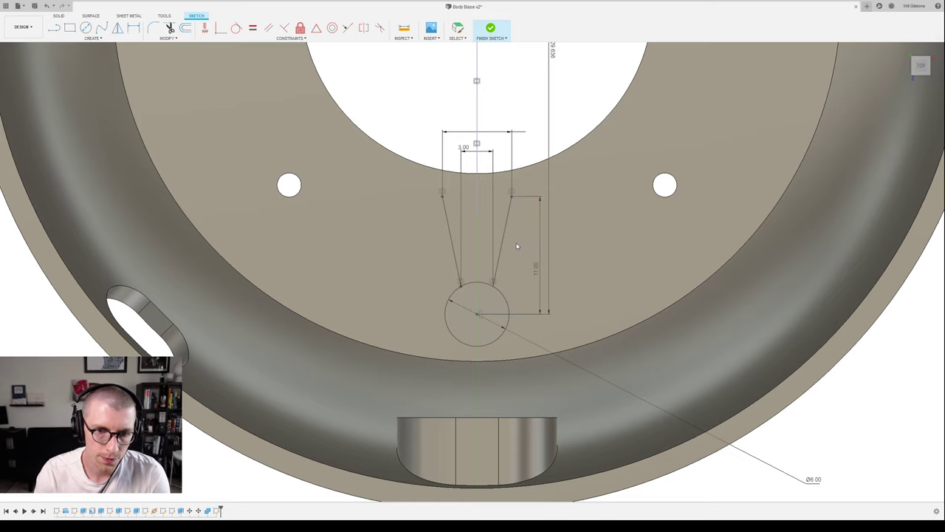
{"action": "scroll", "coordinate": [517, 246], "scroll_direction": "up", "scroll_amount": 2}
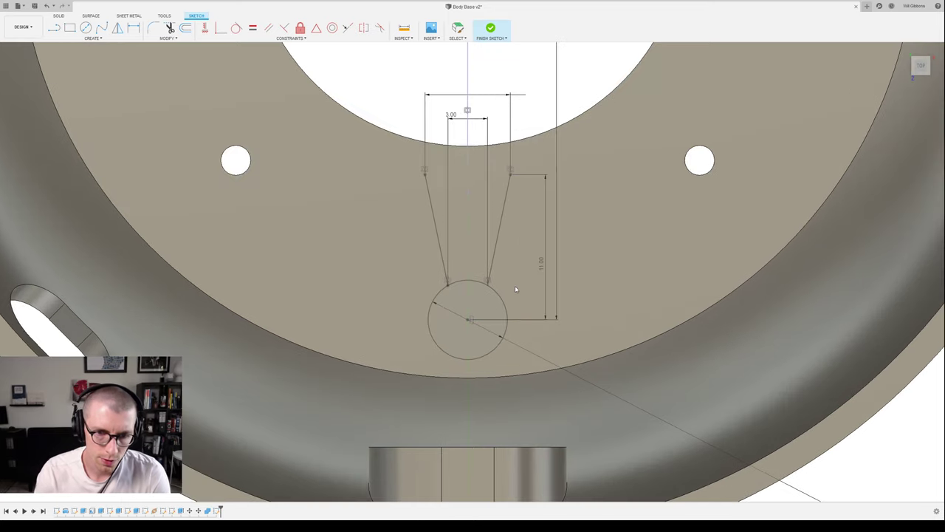
{"action": "key", "text": "d"}
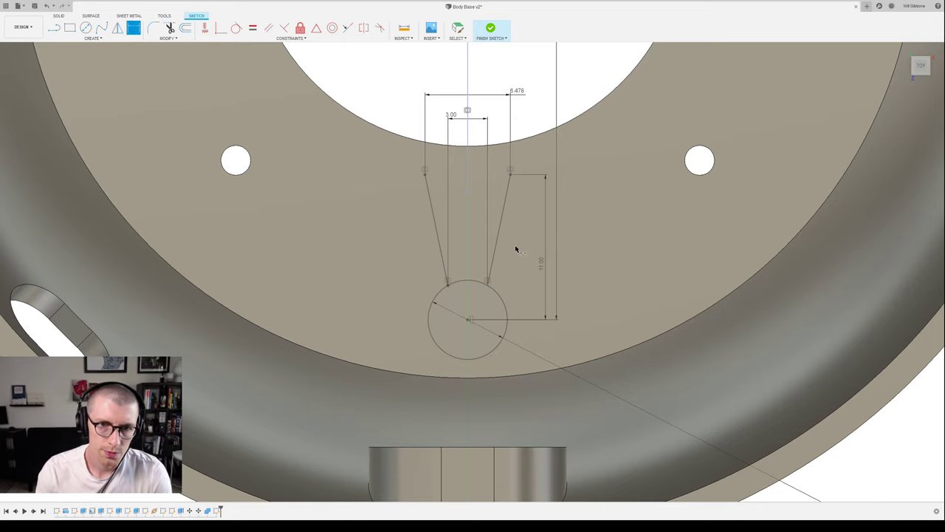
{"action": "double_click", "coordinate": [517, 91]}
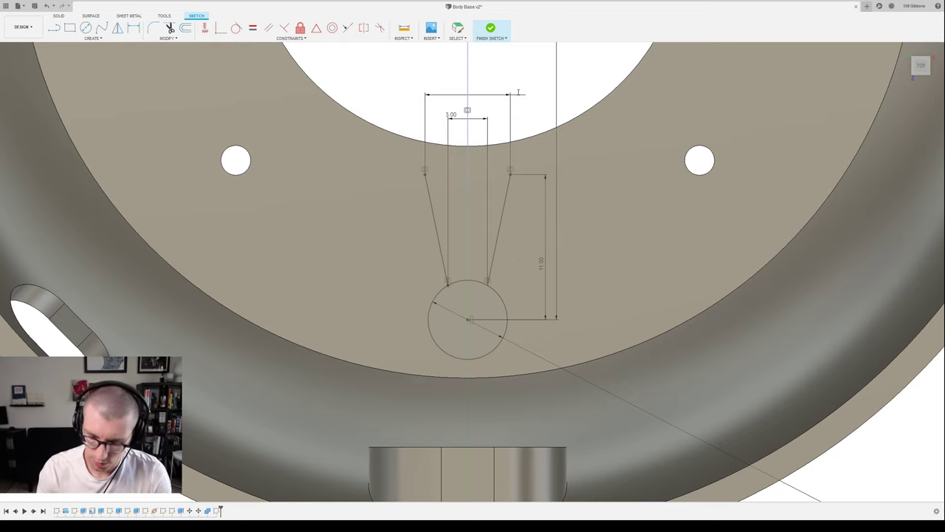
{"action": "type", "text": "6"}
{"action": "key", "text": "Return"}
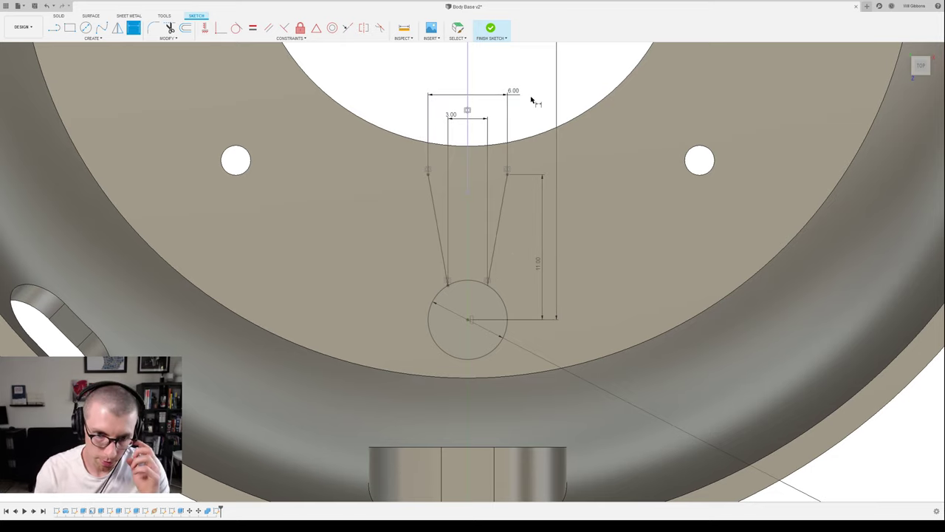
- Trim away the circle's arc between the two slanted lines to open the keyhole neck
{"action": "key", "text": "t"}
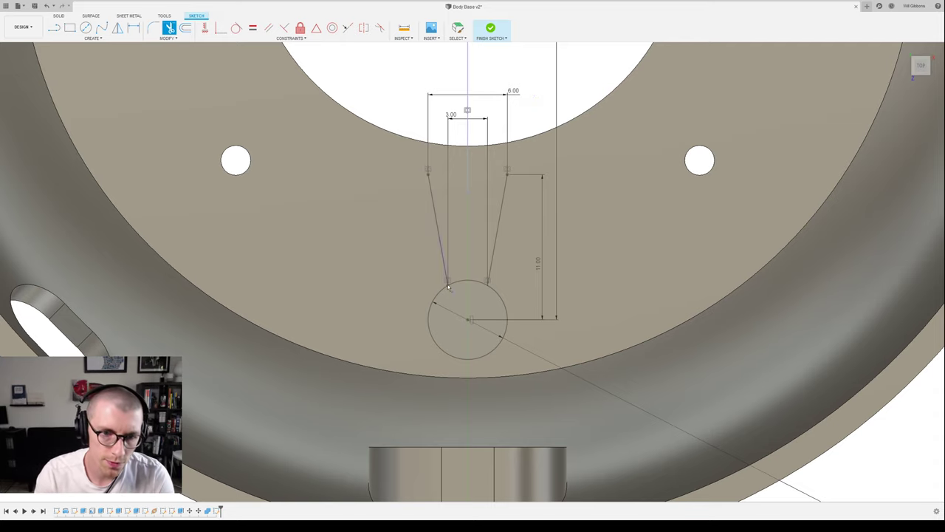
{"action": "left_click", "coordinate": [474, 282]}
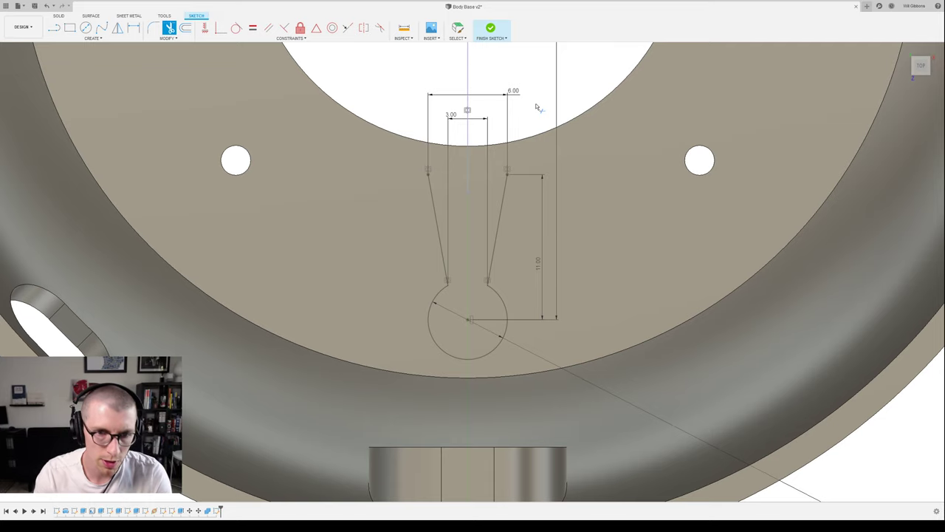
{"action": "key", "text": "Escape"}
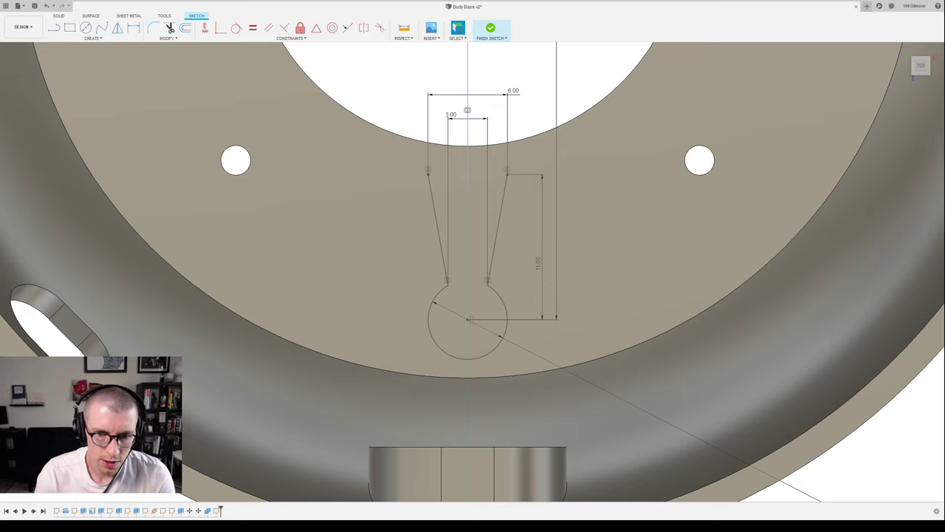
- Fillet the corner where the right slanted line meets the circle's arc
{"action": "key", "text": "f"}
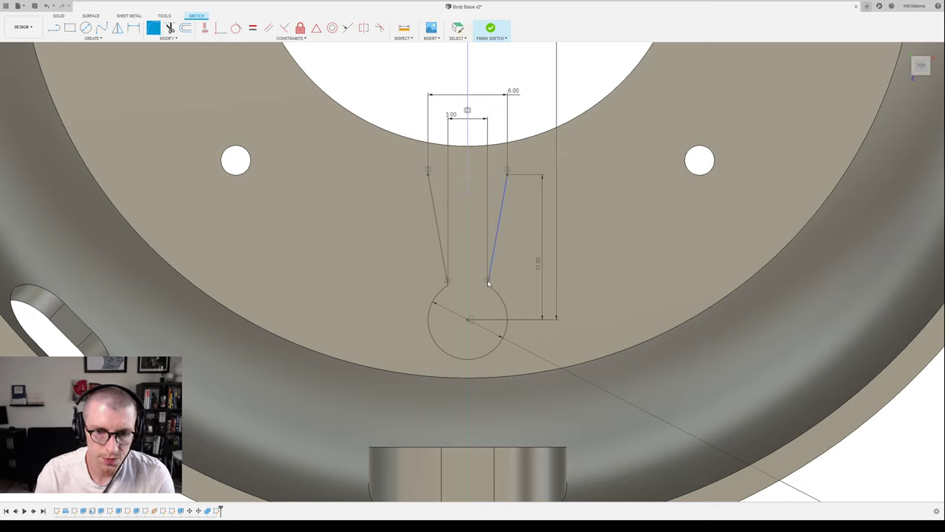
{"action": "left_click", "coordinate": [490, 279]}
{"action": "left_click", "coordinate": [494, 294]}
{"action": "scroll", "coordinate": [500, 289], "scroll_direction": "up", "scroll_amount": 4}
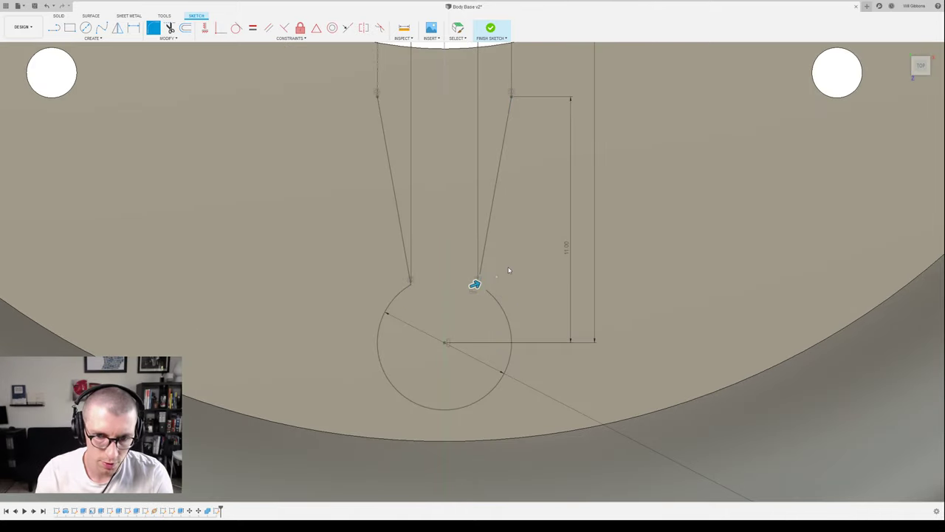
{"action": "key", "text": "Return"}
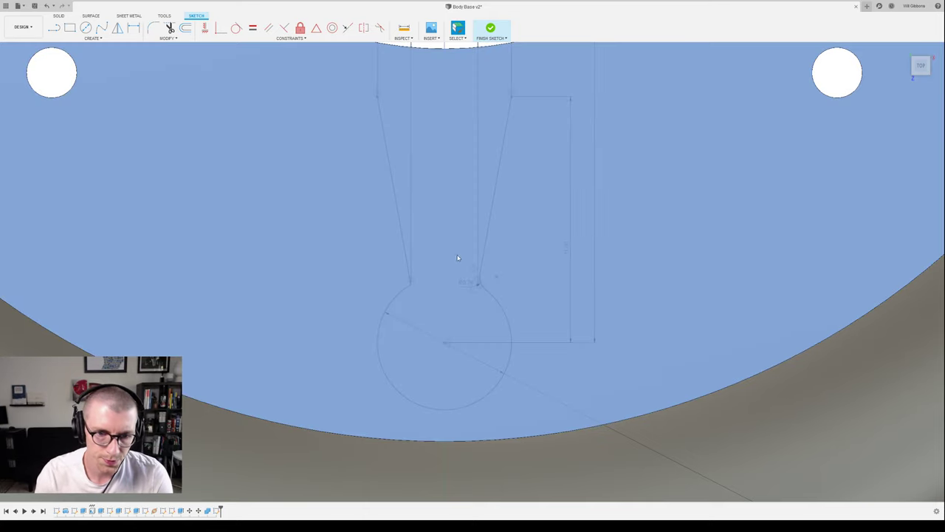
{"action": "left_click", "coordinate": [456, 254]}
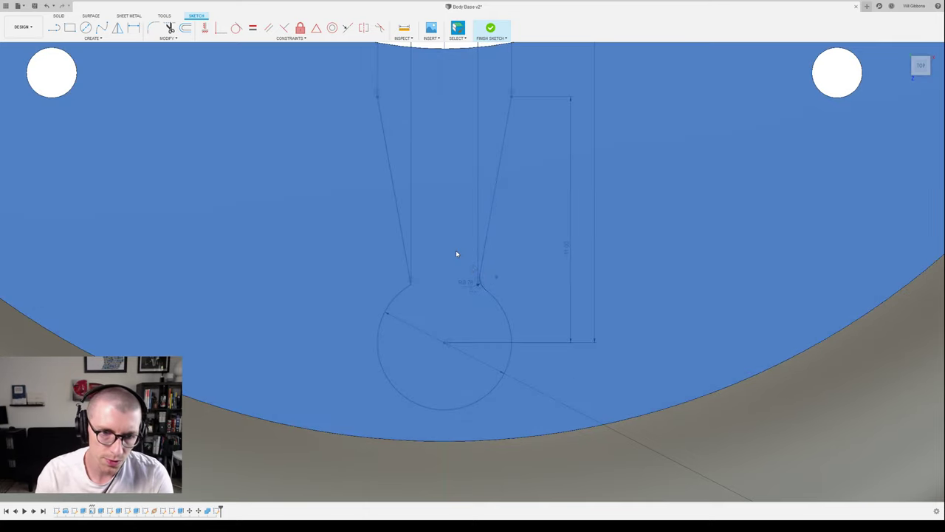
- Fillet the corner where the left slanted line meets the circle's arc with a 0.76 mm radius
{"action": "key", "text": "f"}
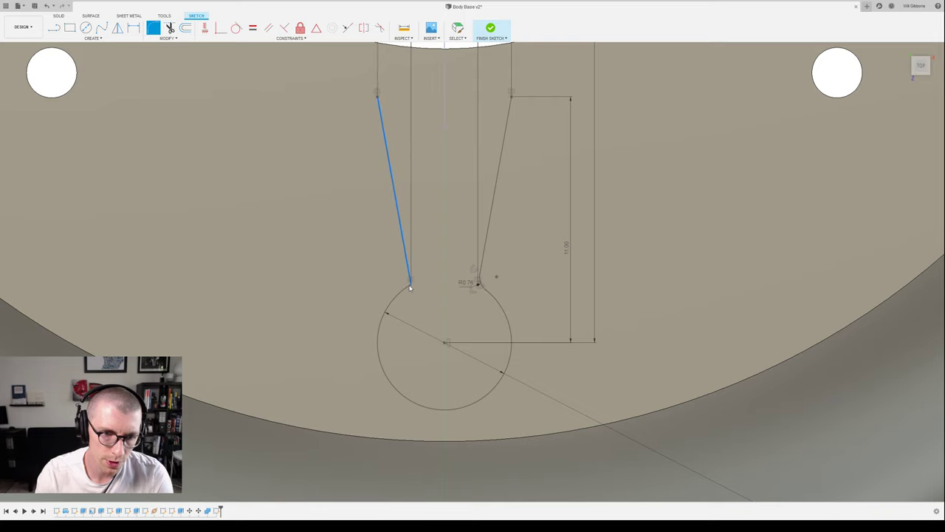
{"action": "left_click", "coordinate": [411, 279]}
{"action": "key", "text": "Return"}
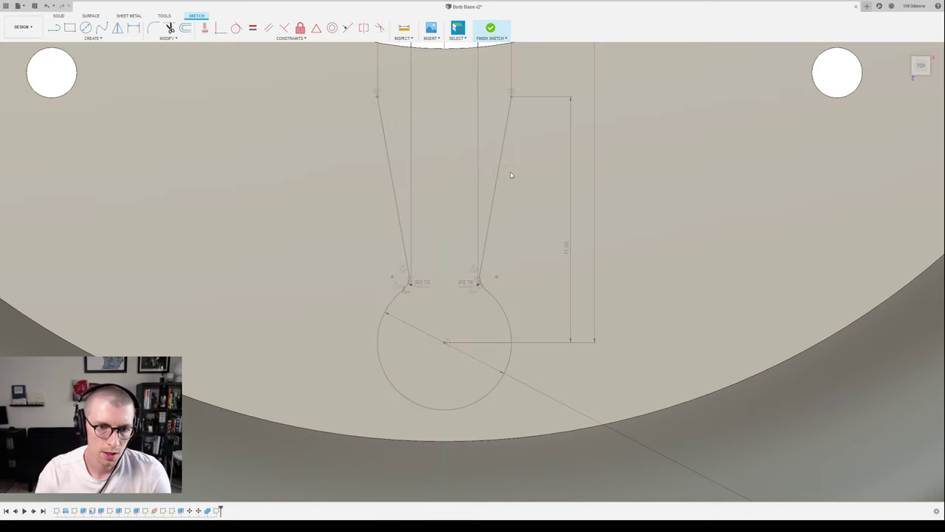
- Offset the whole keyhole outline outward by 0.25 mm
{"action": "scroll", "coordinate": [510, 215], "scroll_direction": "down", "scroll_amount": 3}
{"action": "scroll", "coordinate": [506, 237], "scroll_direction": "up", "scroll_amount": 1}
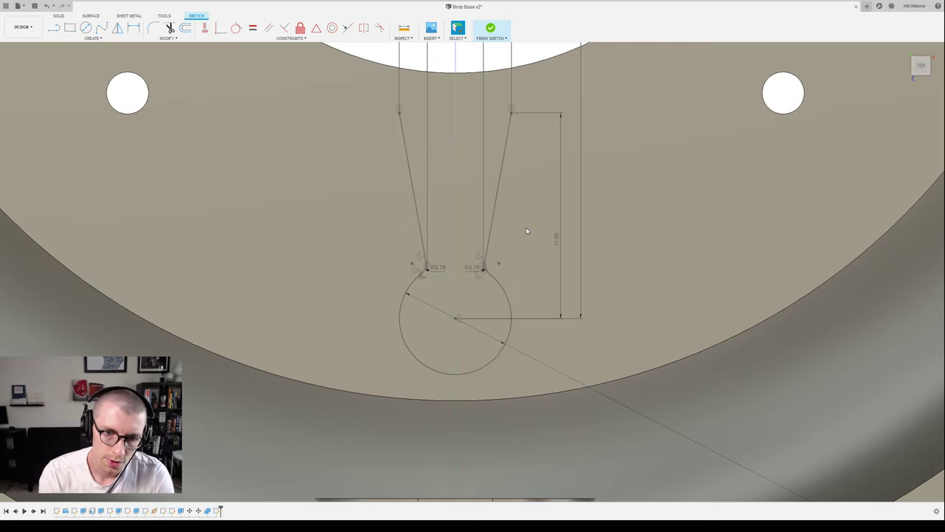
{"action": "key", "text": "o"}
{"action": "left_click", "coordinate": [498, 190]}
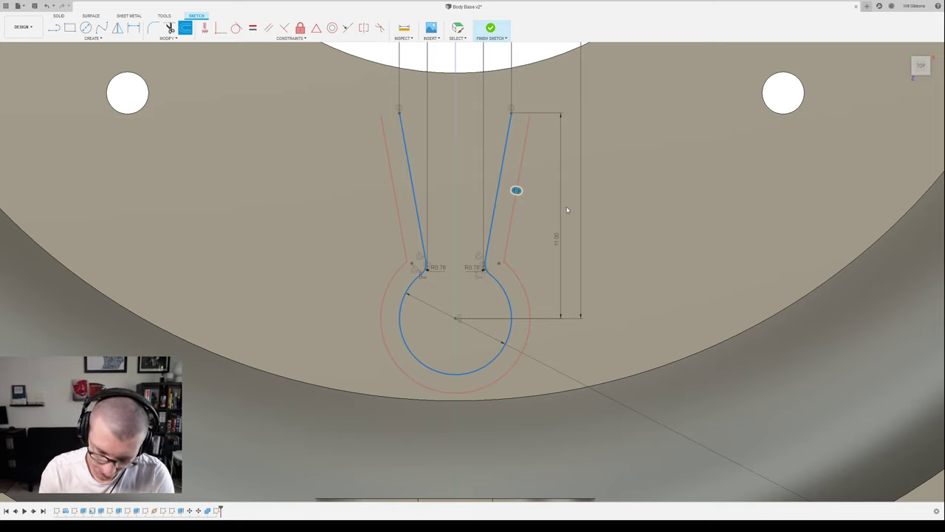
{"action": "type", "text": ".25"}
{"action": "key", "text": "Return"}
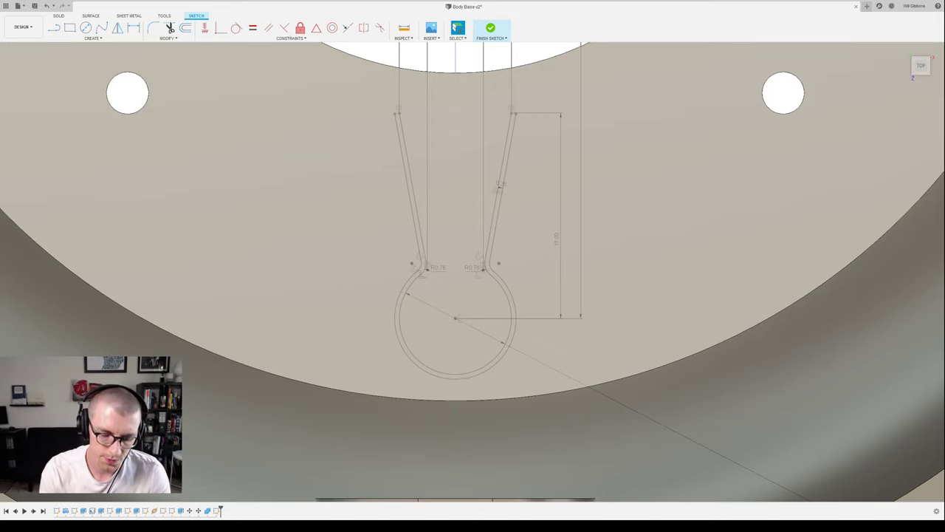
- Offset the original keyhole outline inward by 0.25 mm to form the other side of the thin slot
{"action": "left_click", "coordinate": [539, 239]}
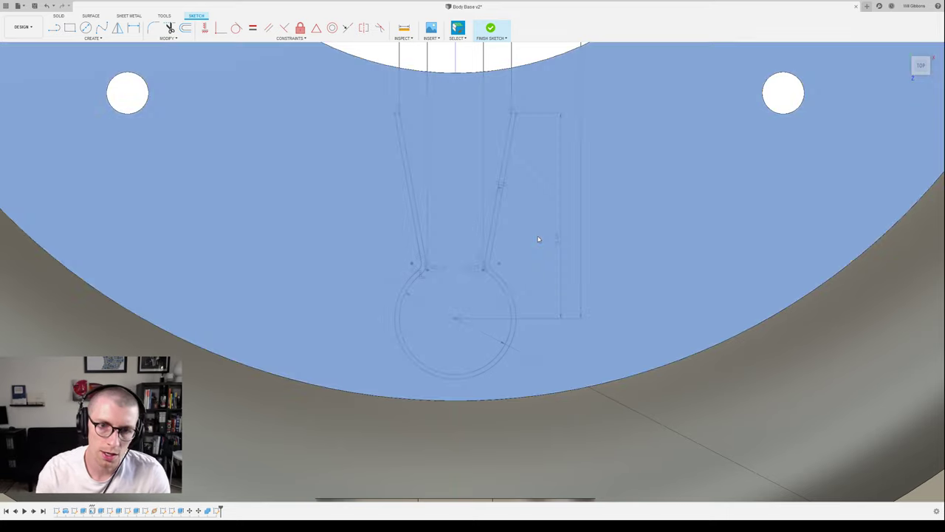
{"action": "left_click", "coordinate": [538, 239]}
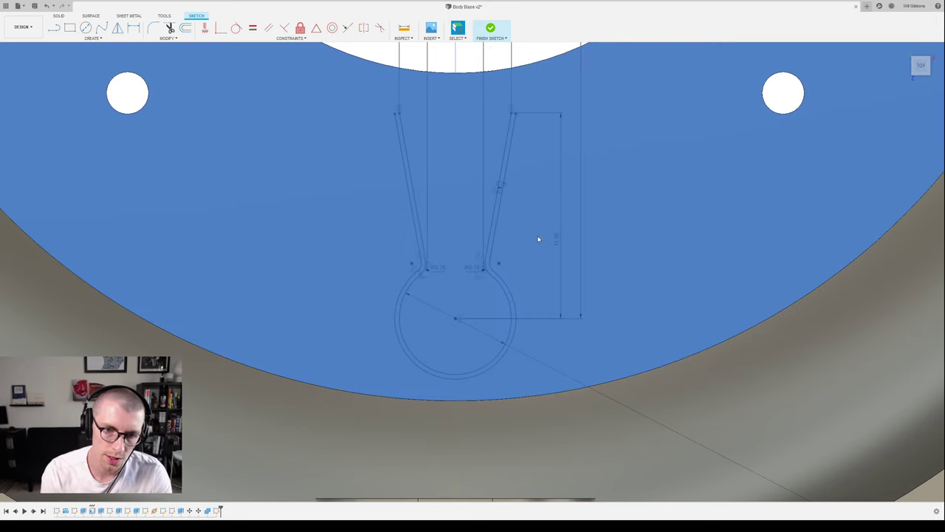
{"action": "key", "text": "o"}
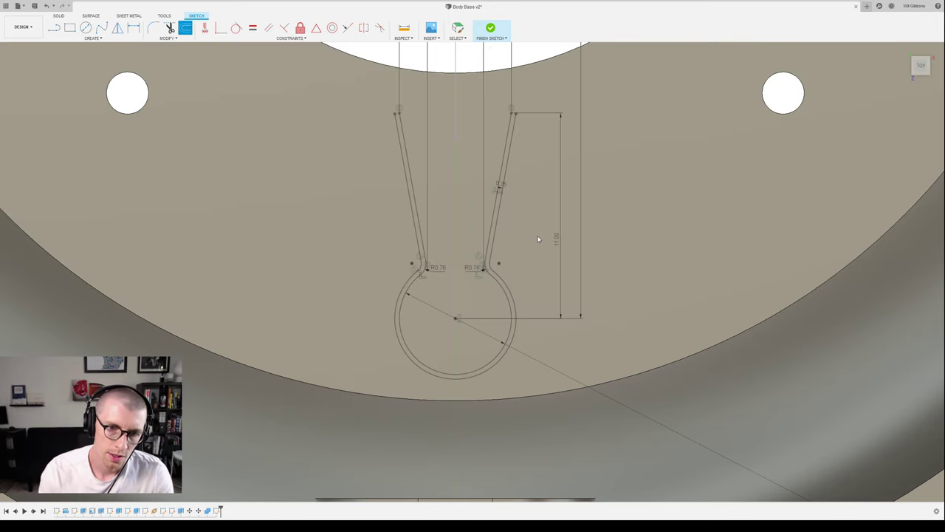
{"action": "left_click", "coordinate": [496, 205]}
{"action": "left_click_drag", "start_coordinate": [514, 204], "coordinate": [490, 197]}
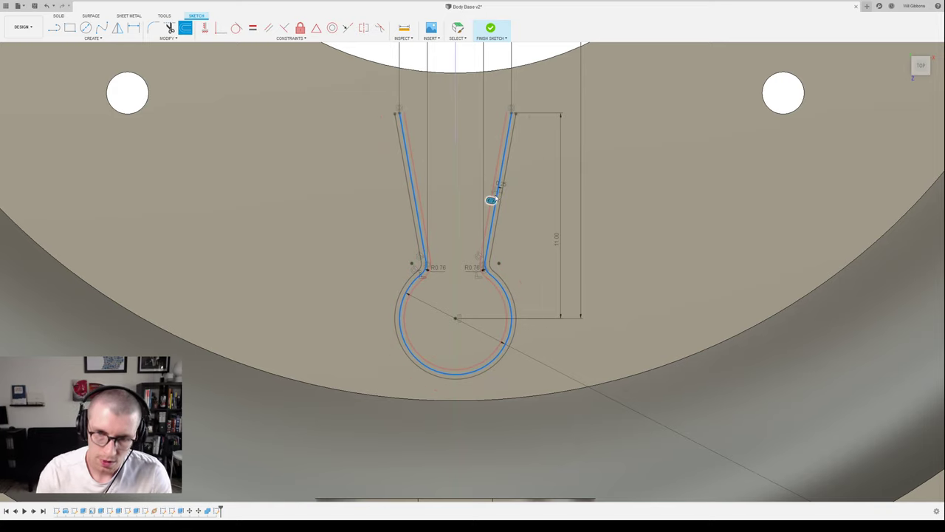
{"action": "key", "text": "Return"}
- Close the open upper ends of both keyhole arms with rounded arcs joining the inner and outer offset lines
{"action": "scroll", "coordinate": [519, 111], "scroll_direction": "up", "scroll_amount": 4}
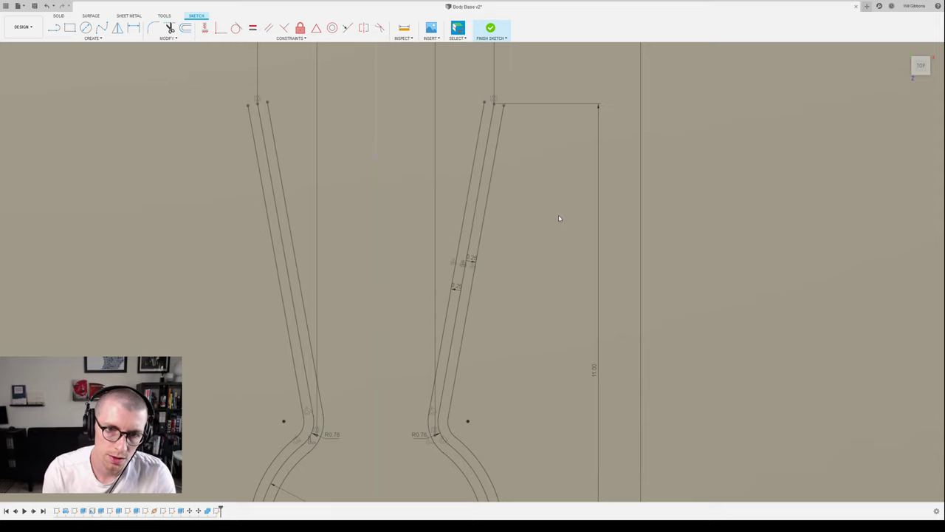
{"action": "key", "text": "l"}
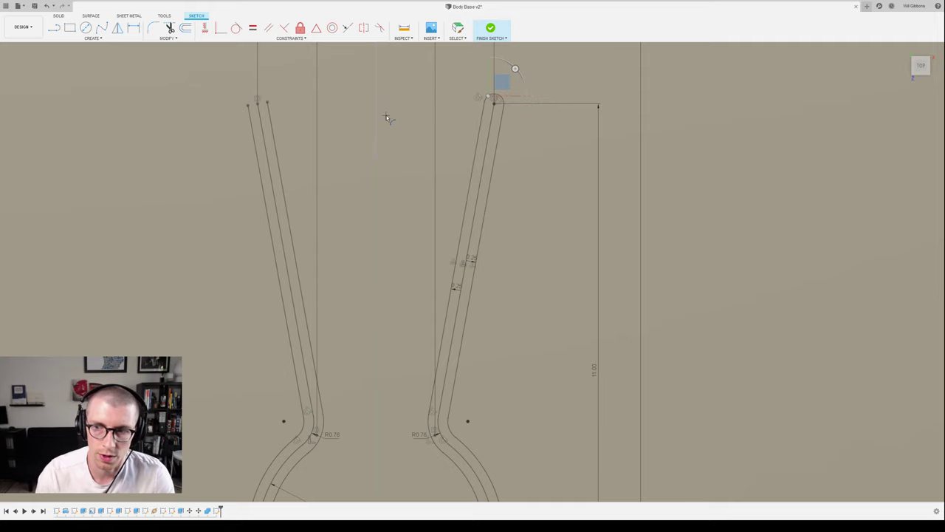
{"action": "key", "text": "Escape"}
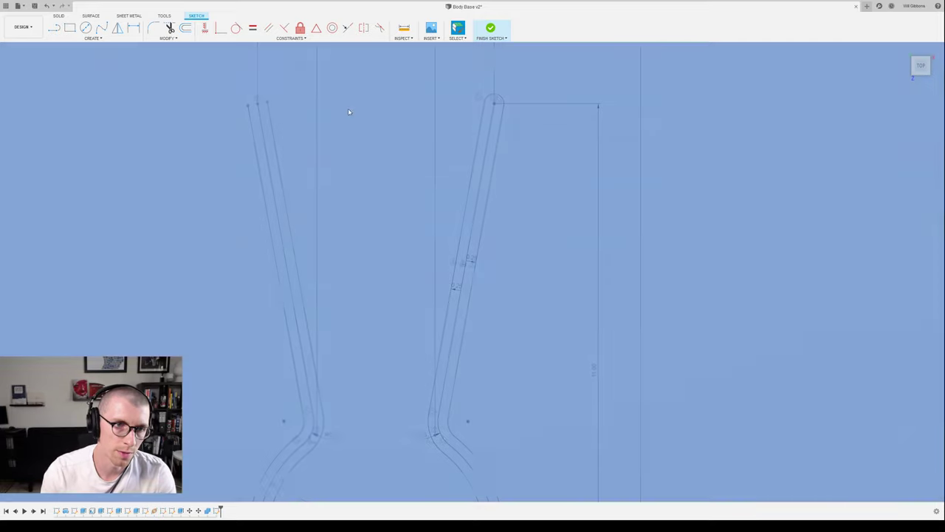
{"action": "left_click", "coordinate": [247, 106]}
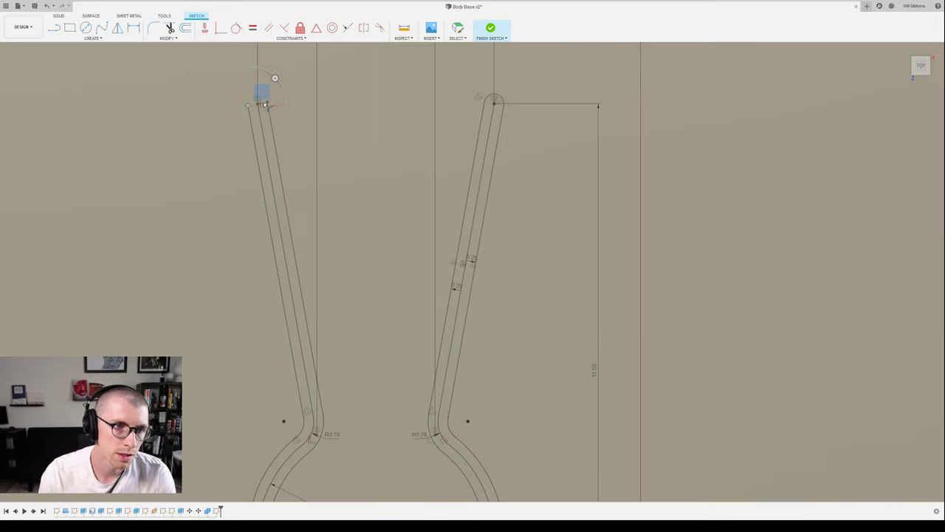
{"action": "left_click", "coordinate": [268, 102]}
{"action": "left_click", "coordinate": [259, 94]}
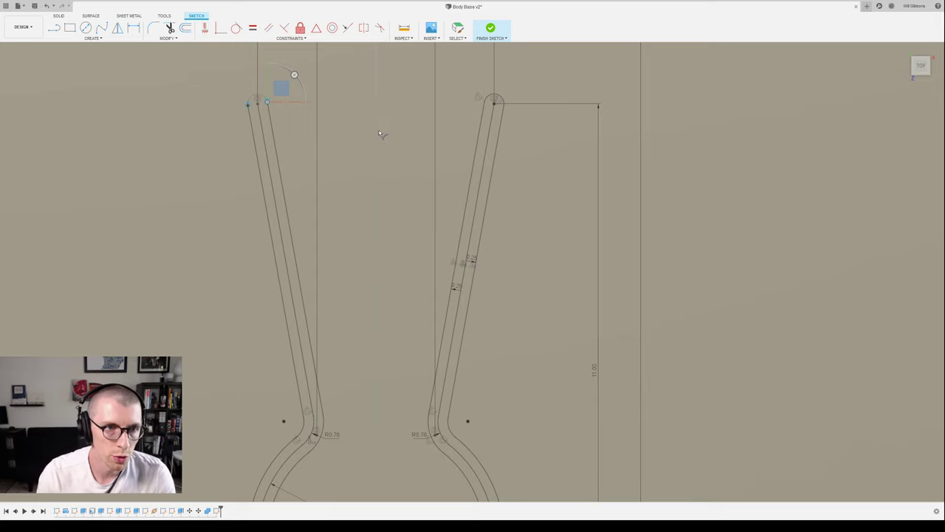
- Convert the original keyhole outline between the two offsets into construction geometry
{"action": "scroll", "coordinate": [382, 137], "scroll_direction": "down", "scroll_amount": 2}
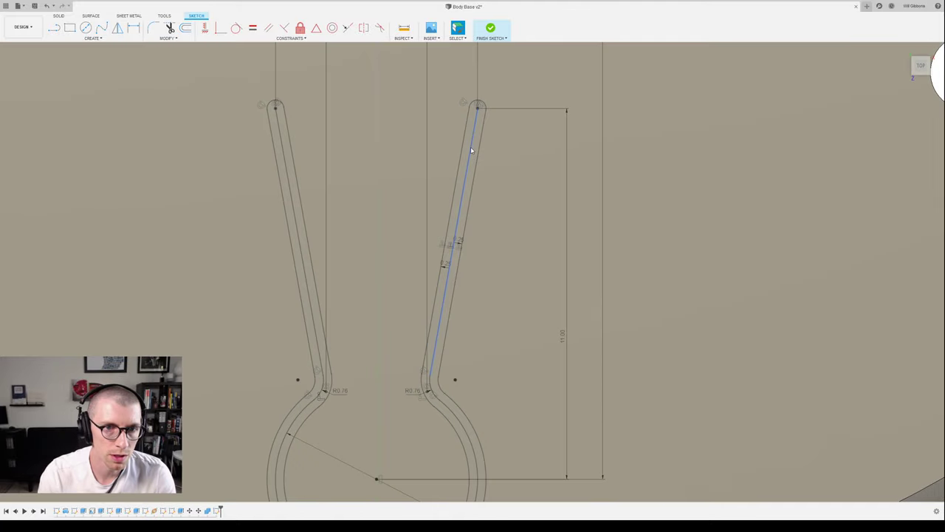
{"action": "left_click", "coordinate": [471, 148]}
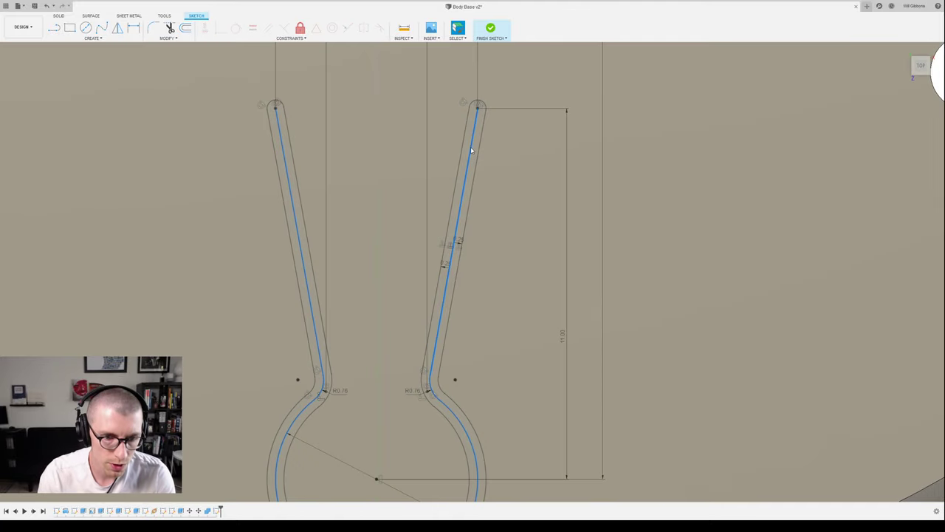
{"action": "scroll", "coordinate": [487, 171], "scroll_direction": "down", "scroll_amount": 3}
{"action": "scroll", "coordinate": [525, 226], "scroll_direction": "up", "scroll_amount": 1}
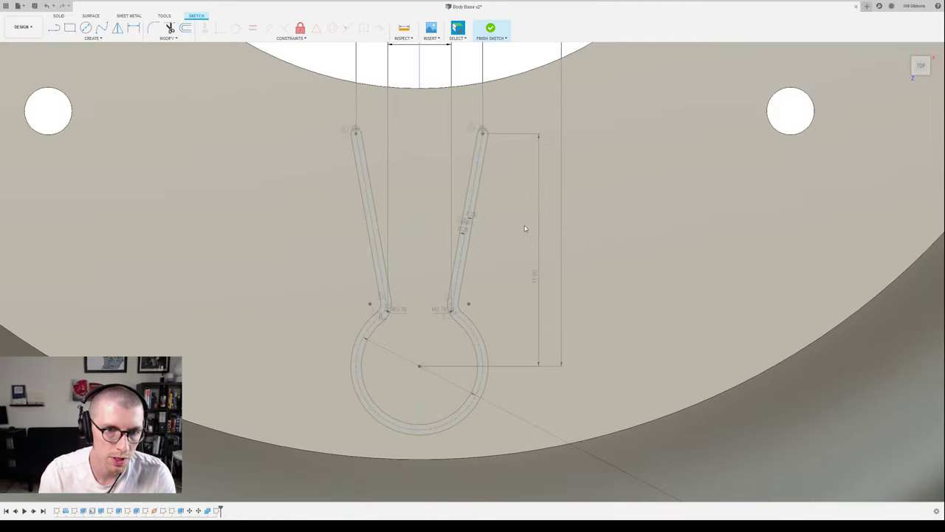
- Extrude the thin keyhole-shaped profile as a cut through the body's floor
{"action": "key", "text": "e"}
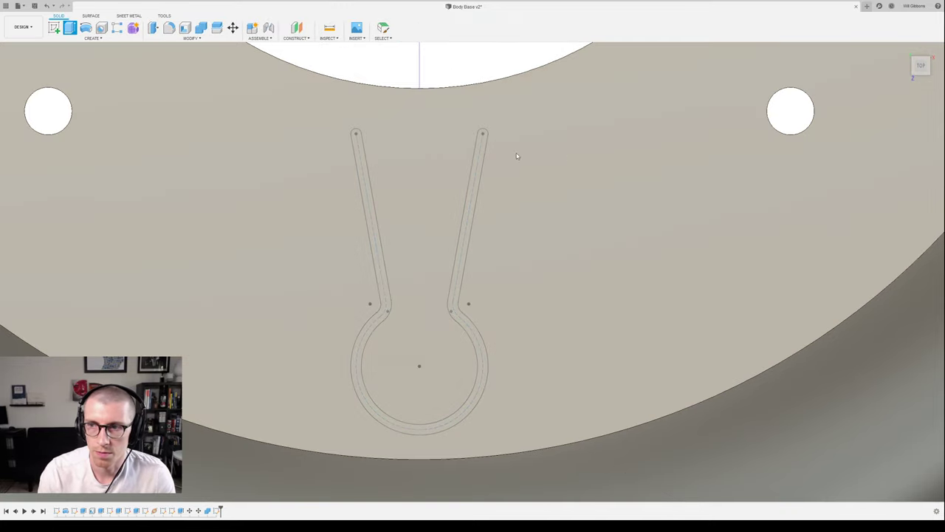
{"action": "mouse_move", "coordinate": [516, 153]}
{"action": "middle_mouse_down", "text": "shift"}
{"action": "mouse_move", "coordinate": [597, 180]}
{"action": "mouse_move", "coordinate": [442, 140]}
{"action": "middle_mouse_up", "text": "shift"}
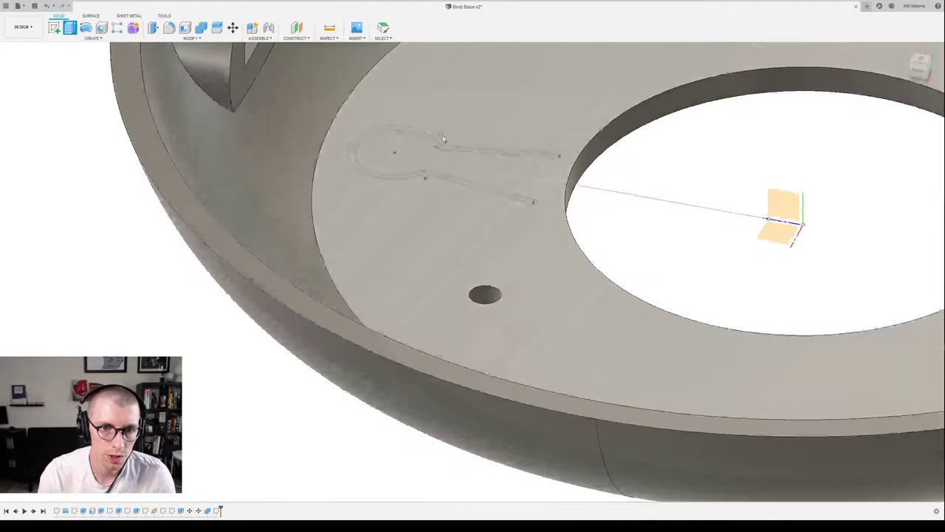
{"action": "middle_click_drag", "start_coordinate": [403, 168], "coordinate": [405, 133], "text": "shift"}
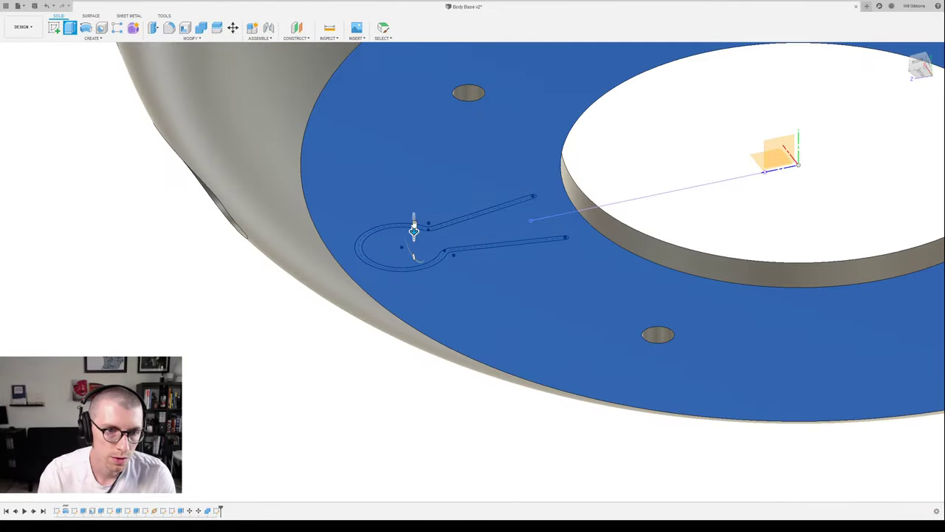
{"action": "double_click", "coordinate": [416, 226]}
{"action": "scroll", "coordinate": [418, 229], "scroll_direction": "up", "scroll_amount": 3}
{"action": "key", "text": "e"}
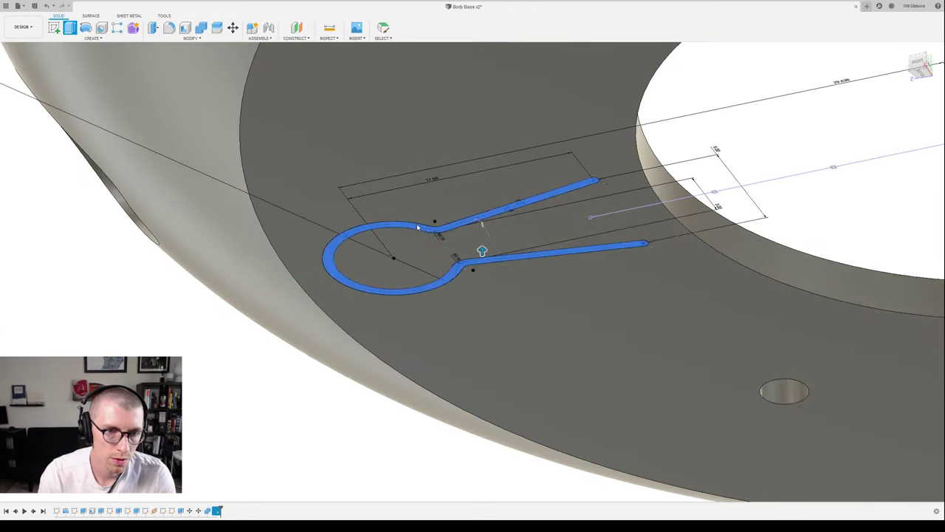
{"action": "left_click", "coordinate": [418, 225]}
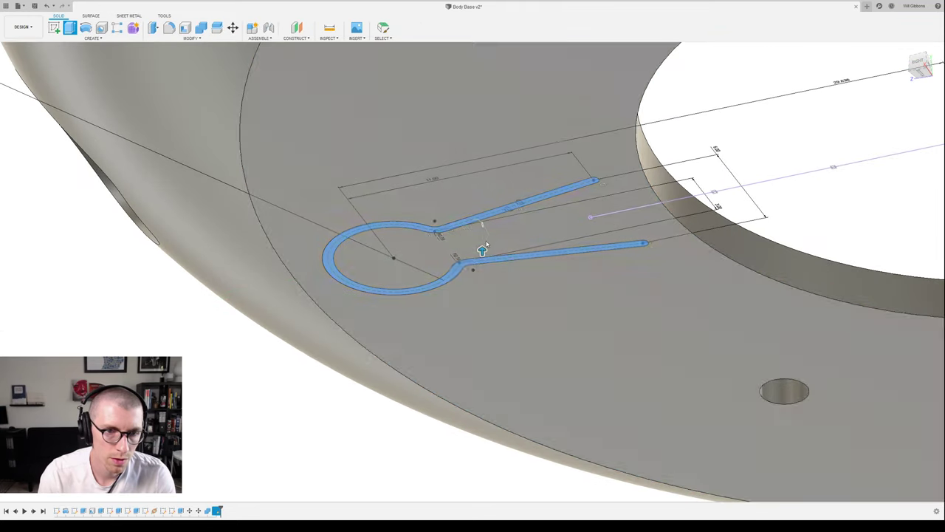
{"action": "key", "text": "e"}
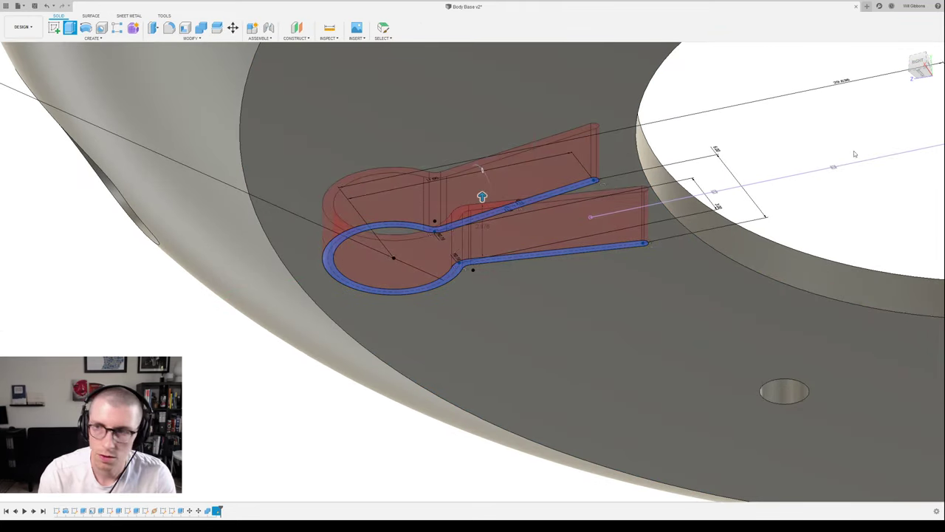
{"action": "left_click", "coordinate": [911, 127]}
{"action": "left_click", "coordinate": [908, 161]}
{"action": "key", "text": "Return"}
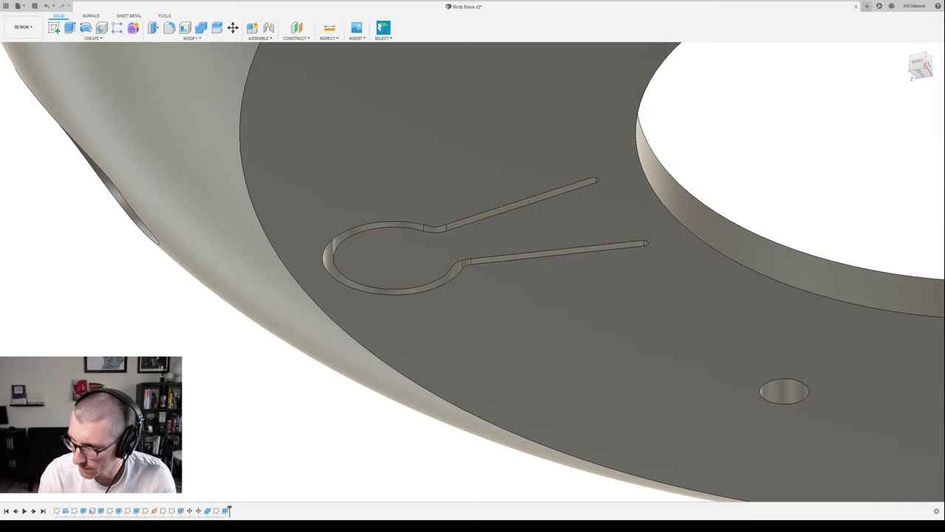
- Start a sketch on the horizontal origin plane and project the bottom face's outer circular edge into it
{"action": "scroll", "coordinate": [576, 118], "scroll_direction": "down", "scroll_amount": 3}
{"action": "middle_click_drag", "start_coordinate": [576, 118], "coordinate": [505, 182], "text": "shift"}
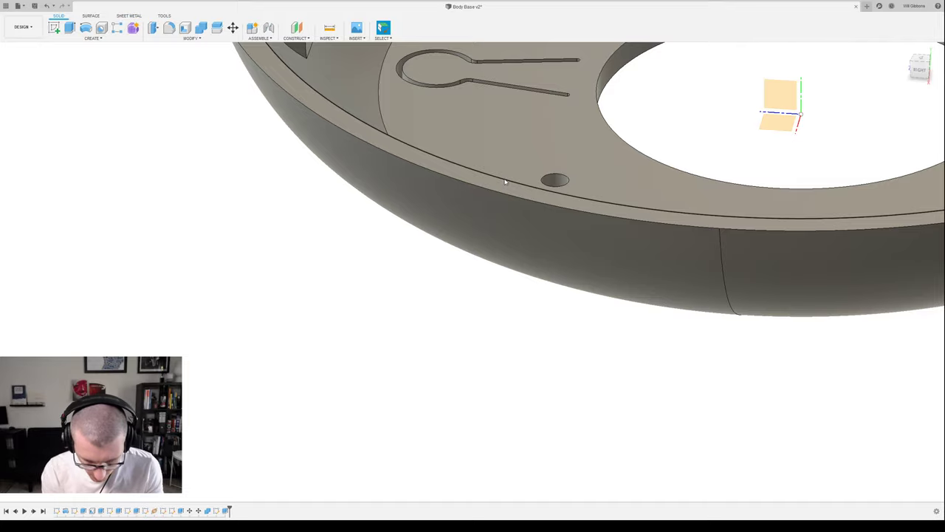
{"action": "middle_click_drag", "start_coordinate": [521, 159], "coordinate": [624, 211], "text": "shift"}
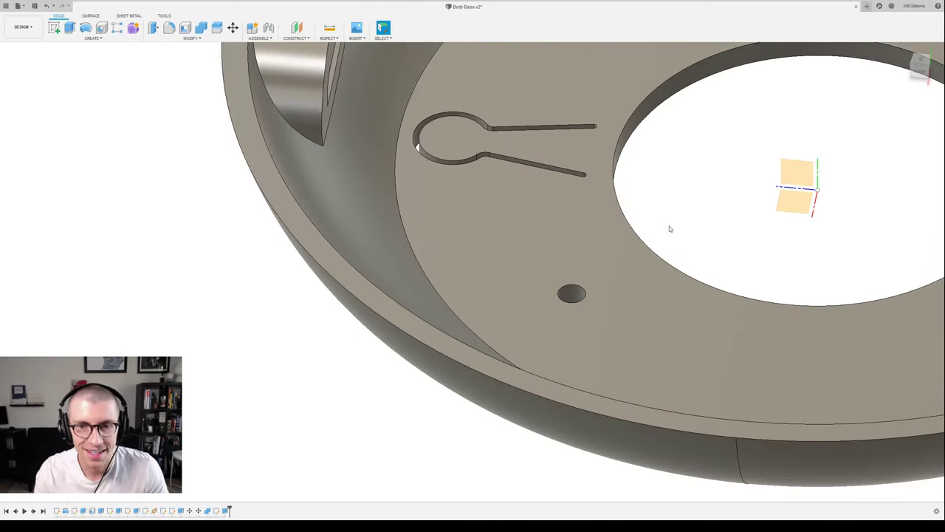
{"action": "scroll", "coordinate": [673, 225], "scroll_direction": "down", "scroll_amount": 3}
{"action": "middle_click_drag", "start_coordinate": [702, 172], "coordinate": [503, 275]}
{"action": "middle_click_drag", "start_coordinate": [503, 275], "coordinate": [509, 150], "text": "shift"}
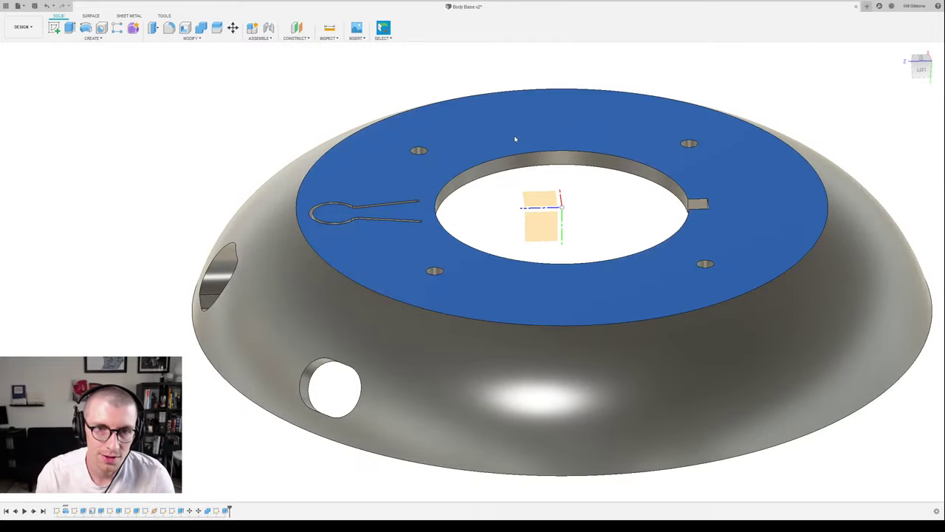
{"action": "middle_click_drag", "start_coordinate": [477, 120], "coordinate": [528, 216], "text": "shift"}
{"action": "left_click", "coordinate": [529, 217]}
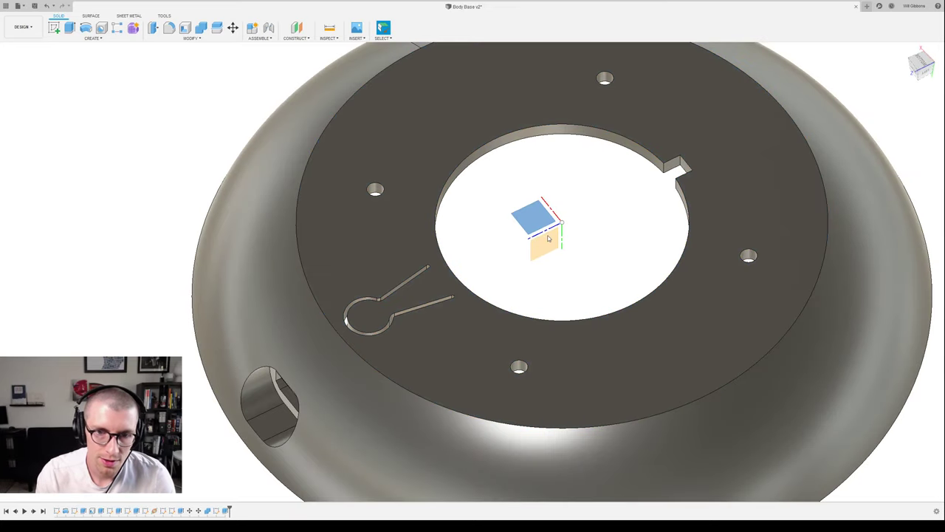
{"action": "key", "text": "shift+s"}
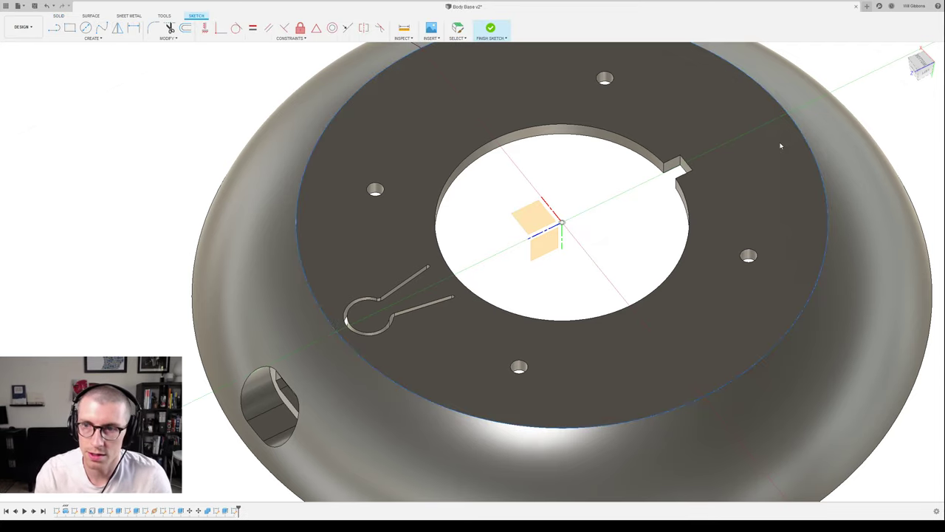
{"action": "left_click", "coordinate": [715, 97]}
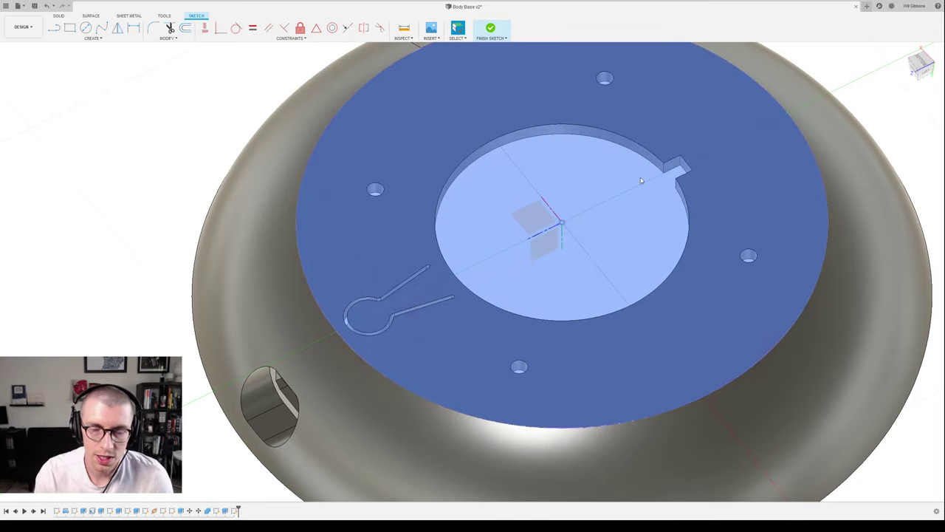
{"action": "left_click", "coordinate": [809, 67]}
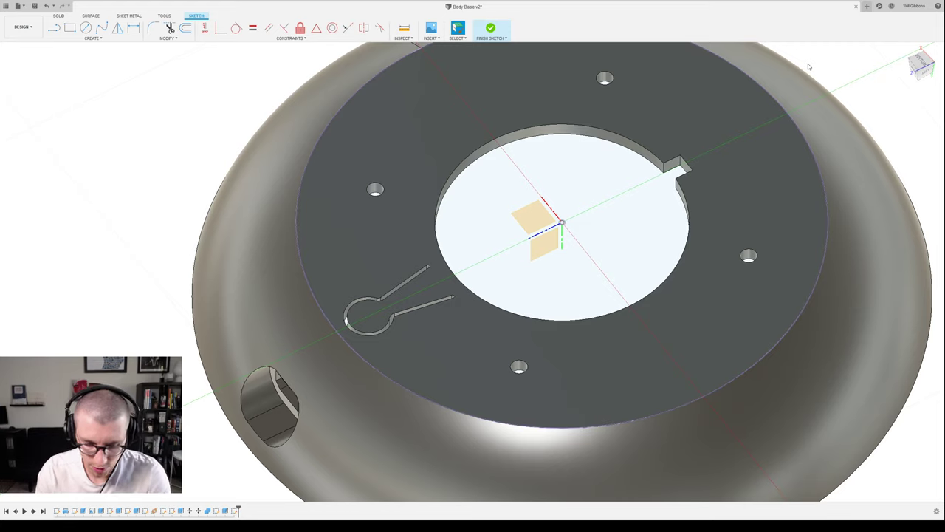
- Offset the projected outer circle slightly inward and select the area inside the offset circle
{"action": "key", "text": "o"}
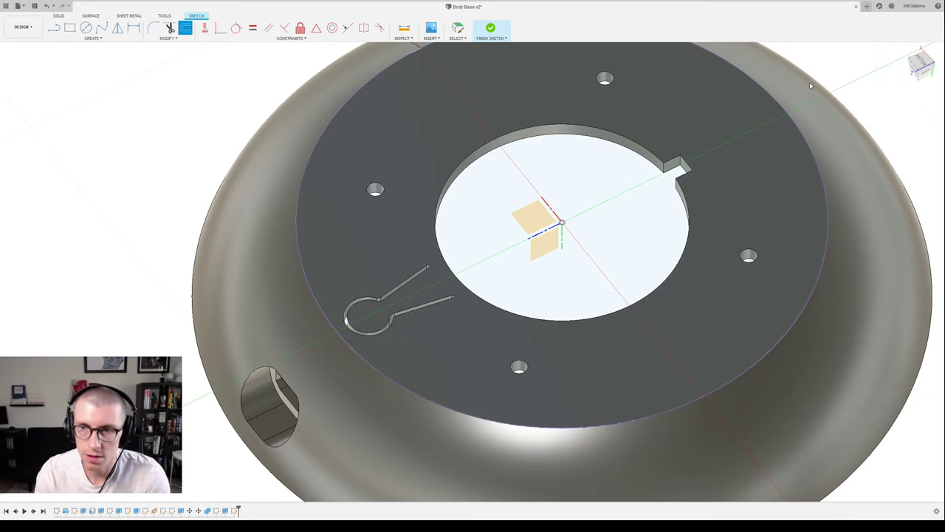
{"action": "left_click", "coordinate": [749, 85]}
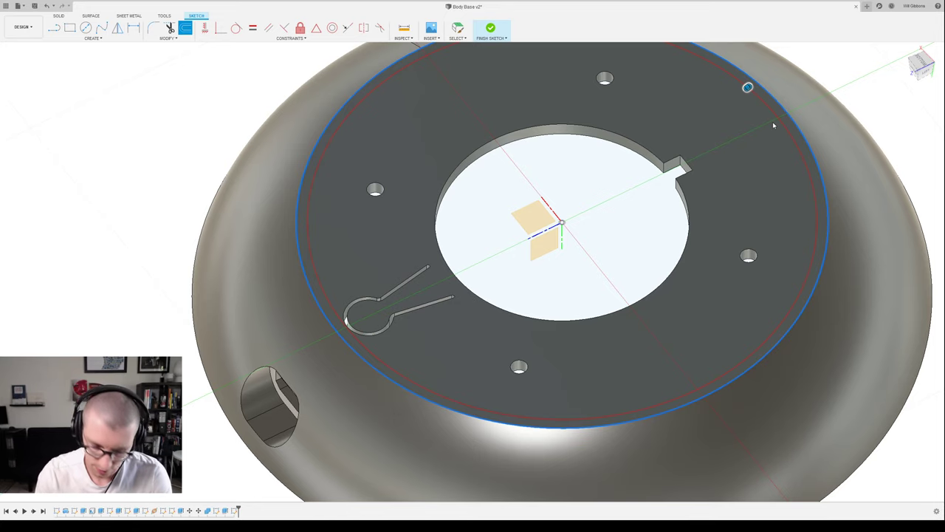
{"action": "key", "text": "Return"}
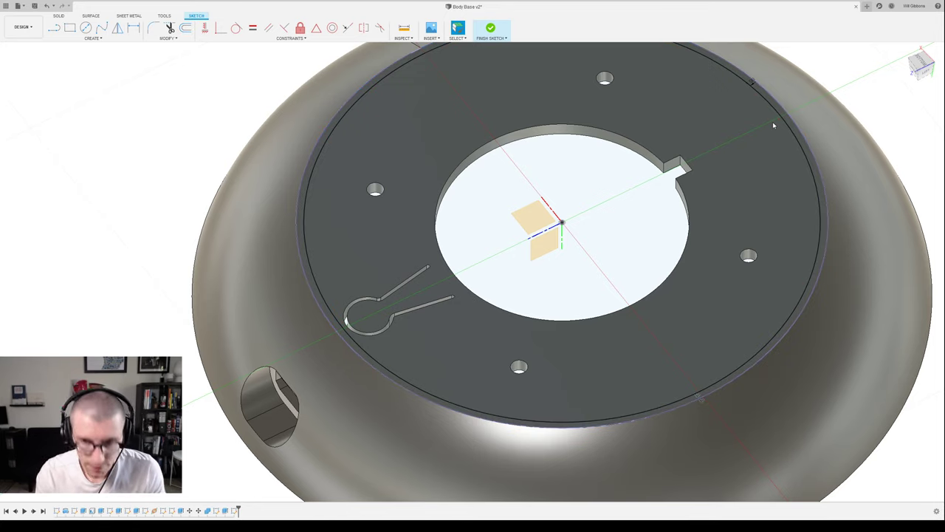
{"action": "left_click", "coordinate": [775, 138]}
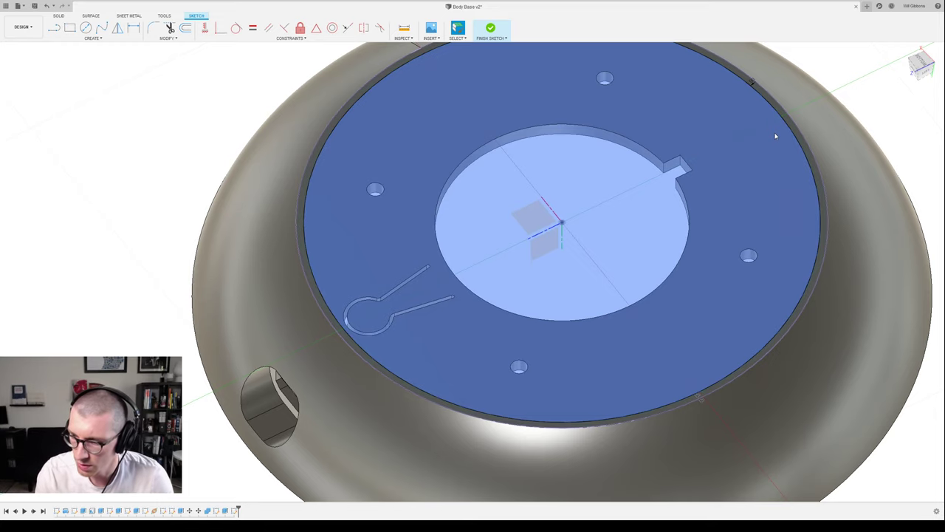
- Extrude the area inside the offset circle as a shallow cut into the body's underside, leaving a thin rim around it
{"action": "key", "text": "e"}
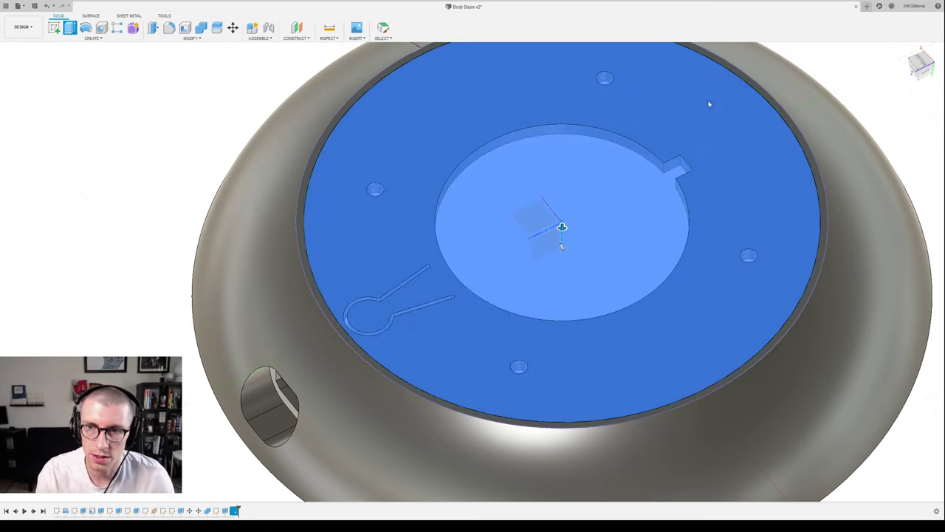
{"action": "left_click_drag", "start_coordinate": [566, 231], "coordinate": [565, 231]}
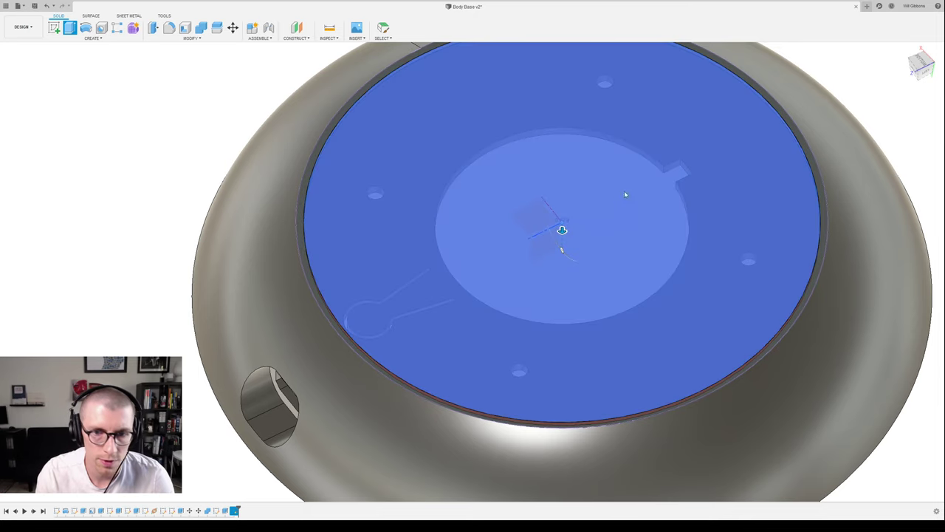
{"action": "middle_click_drag", "start_coordinate": [626, 188], "coordinate": [616, 178], "text": "shift"}
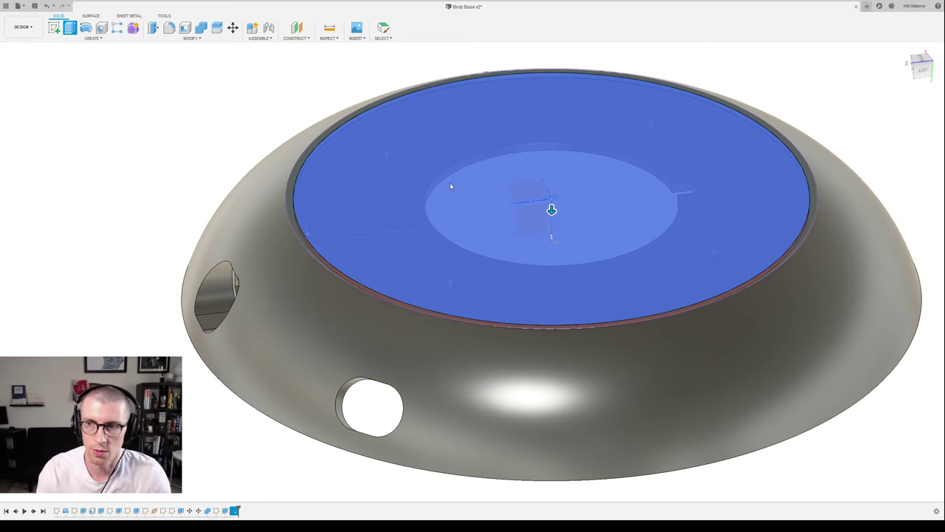
{"action": "middle_click_drag", "start_coordinate": [570, 196], "coordinate": [538, 172], "text": "shift"}
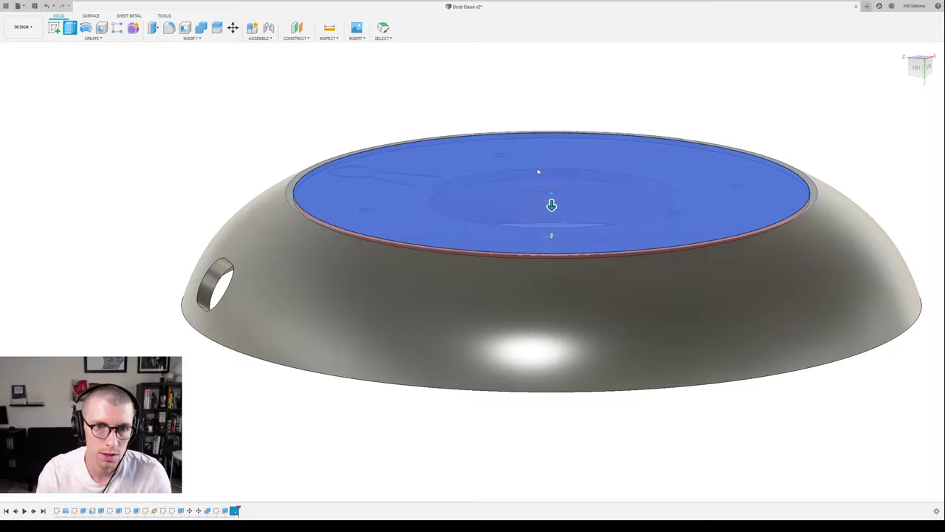
{"action": "scroll", "coordinate": [538, 173], "scroll_direction": "up", "scroll_amount": 3}
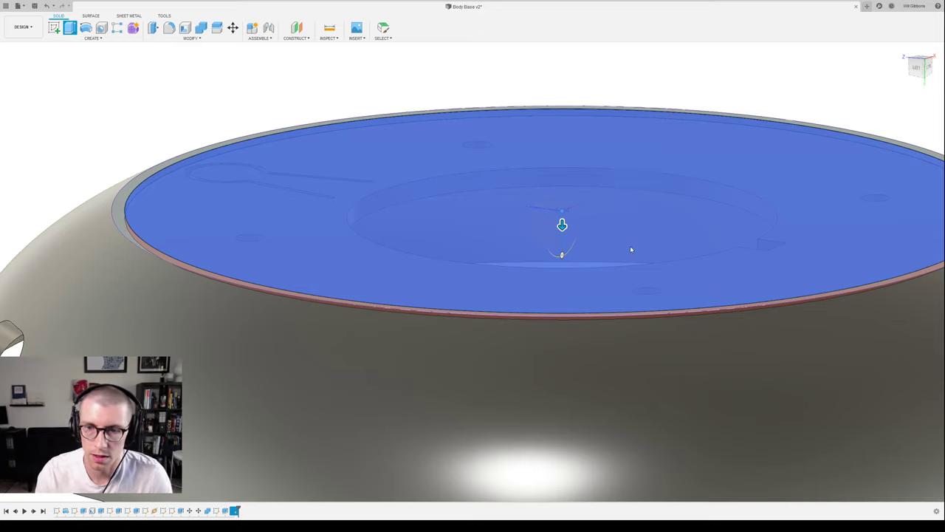
{"action": "left_click", "coordinate": [562, 224]}
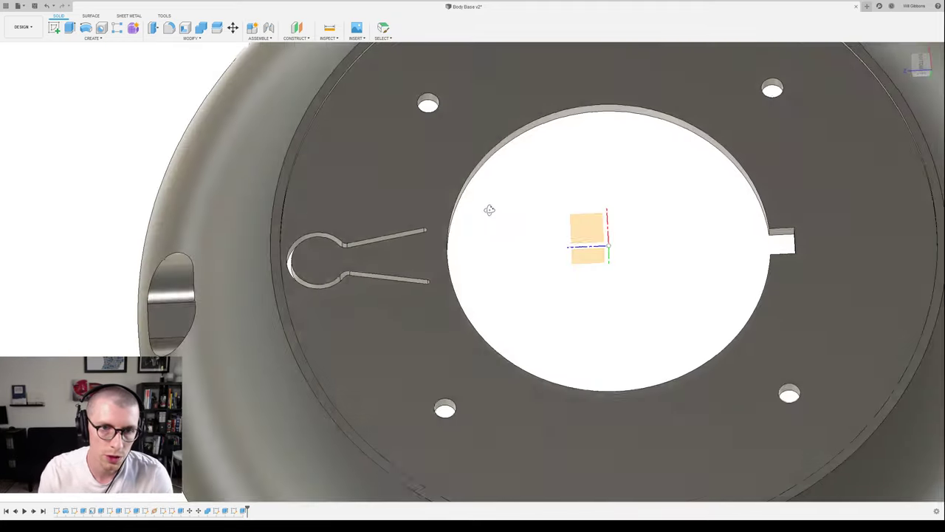
{"action": "middle_click_drag", "start_coordinate": [490, 209], "coordinate": [476, 278], "text": "shift"}
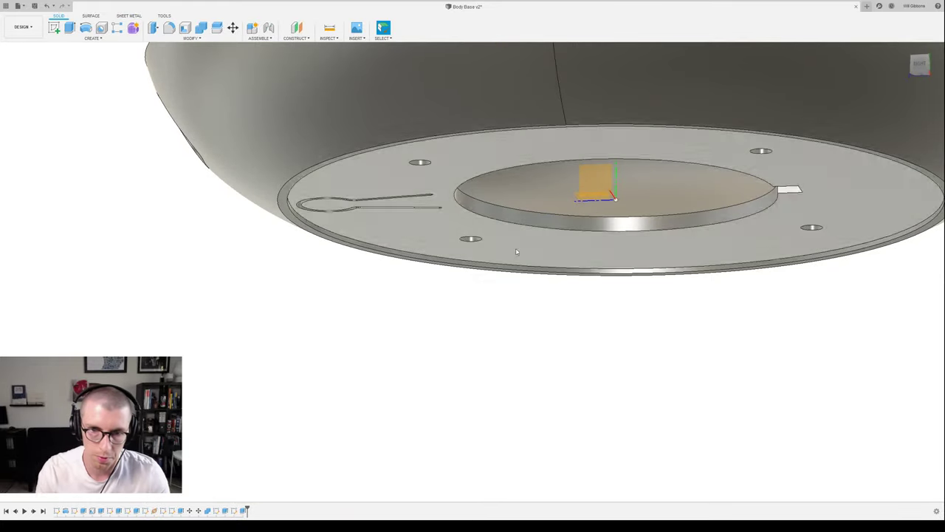
{"action": "middle_click_drag", "start_coordinate": [477, 278], "coordinate": [510, 316], "text": "shift"}
- Start a sketch on the horizontal origin plane and project the inner edges of the keyhole-shaped slot into it
{"action": "middle_click_drag", "start_coordinate": [504, 258], "coordinate": [608, 274], "text": "shift"}
{"action": "left_click", "coordinate": [605, 248]}
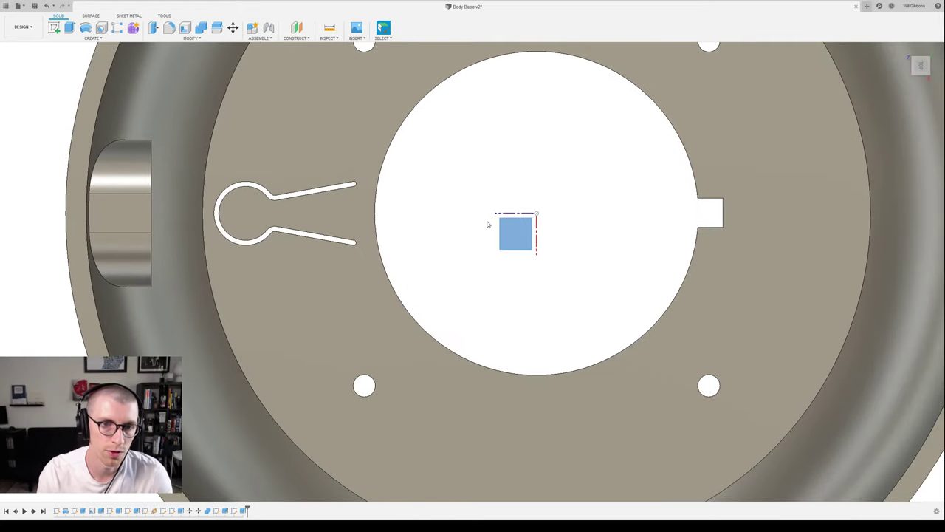
{"action": "double_click", "coordinate": [527, 252]}
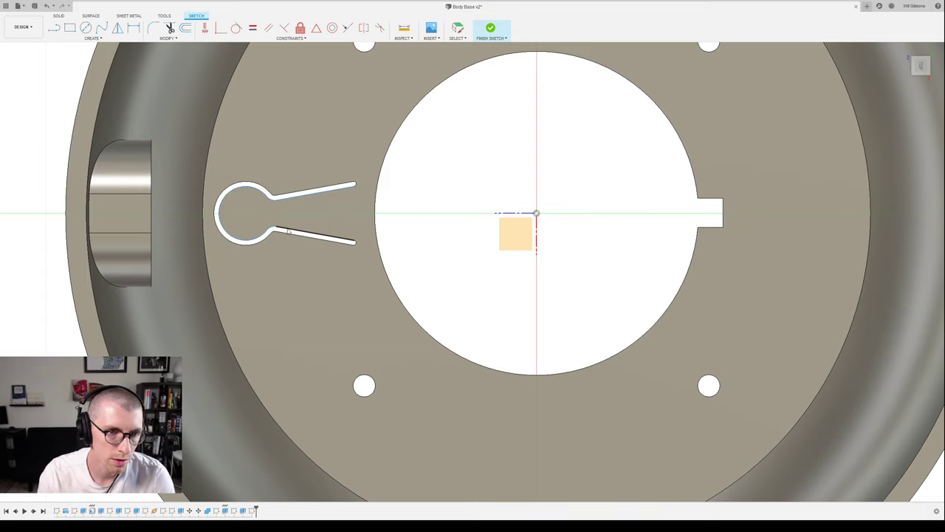
{"action": "left_click", "coordinate": [288, 231], "text": "shift"}
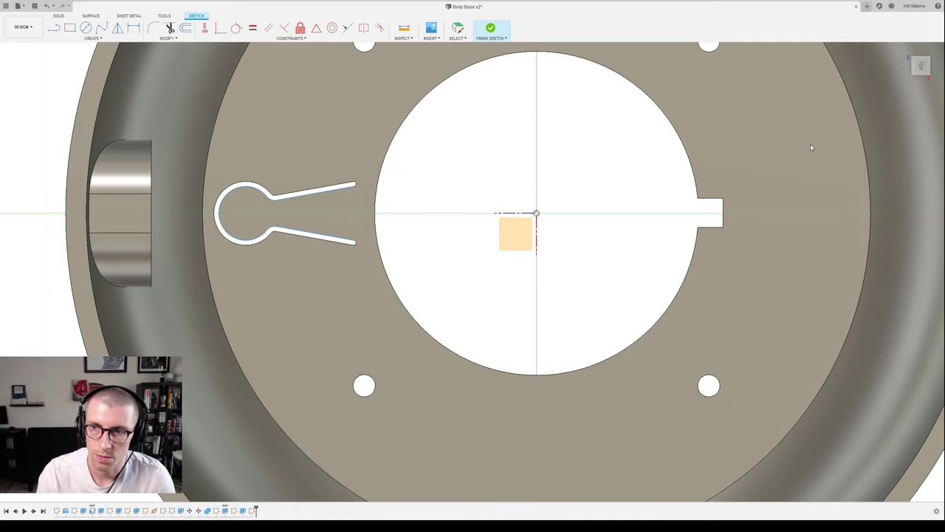
- Close the projected keyhole outline with a straight line between its two open ends and finish the sketch
{"action": "scroll", "coordinate": [337, 207], "scroll_direction": "up", "scroll_amount": 2}
{"action": "key", "text": "l"}
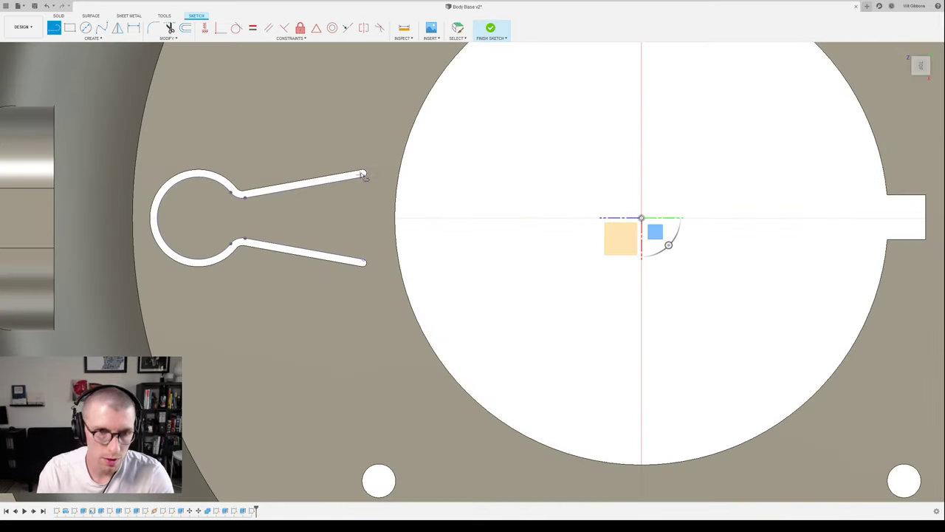
{"action": "left_click", "coordinate": [363, 175]}
{"action": "left_click", "coordinate": [364, 262]}
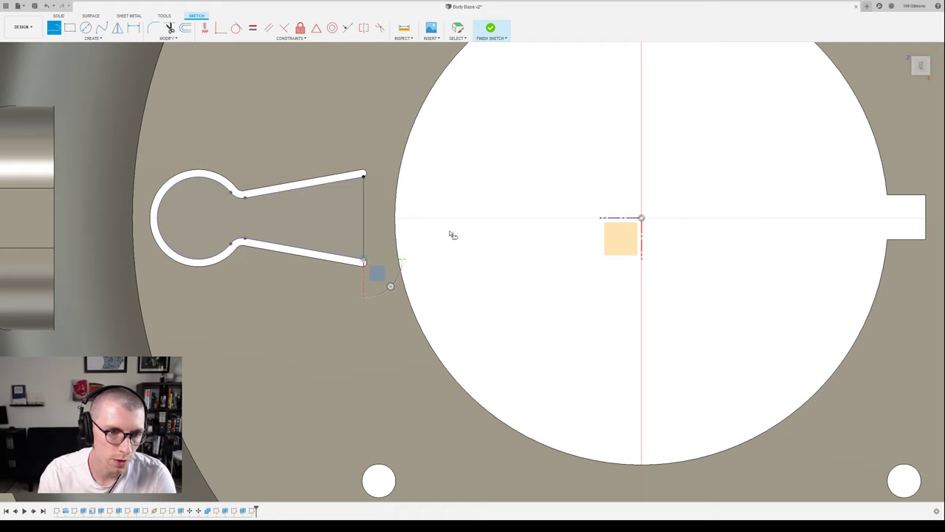
{"action": "left_click", "coordinate": [490, 30]}
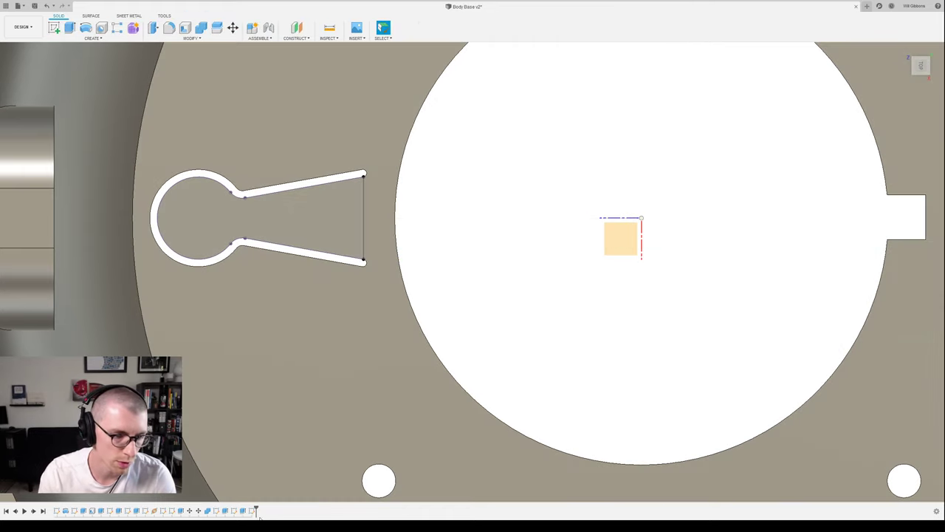
- Reopen the keyhole sketch and offset the projected inner outline outward to about the middle of the slot's width
{"action": "double_click", "coordinate": [252, 510]}
{"action": "scroll", "coordinate": [404, 212], "scroll_direction": "up", "scroll_amount": 1}
{"action": "scroll", "coordinate": [404, 214], "scroll_direction": "up", "scroll_amount": 1}
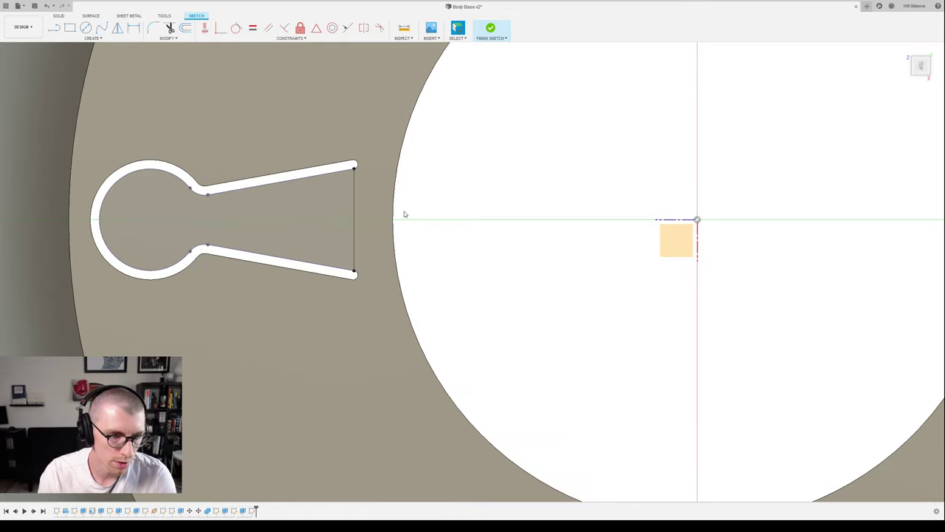
{"action": "middle_click_drag", "start_coordinate": [404, 214], "coordinate": [542, 232]}
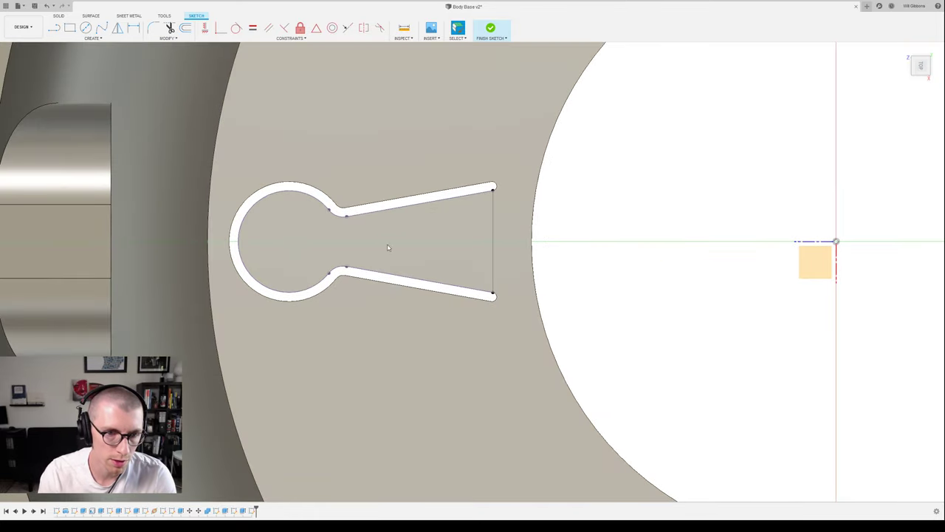
{"action": "key", "text": "o"}
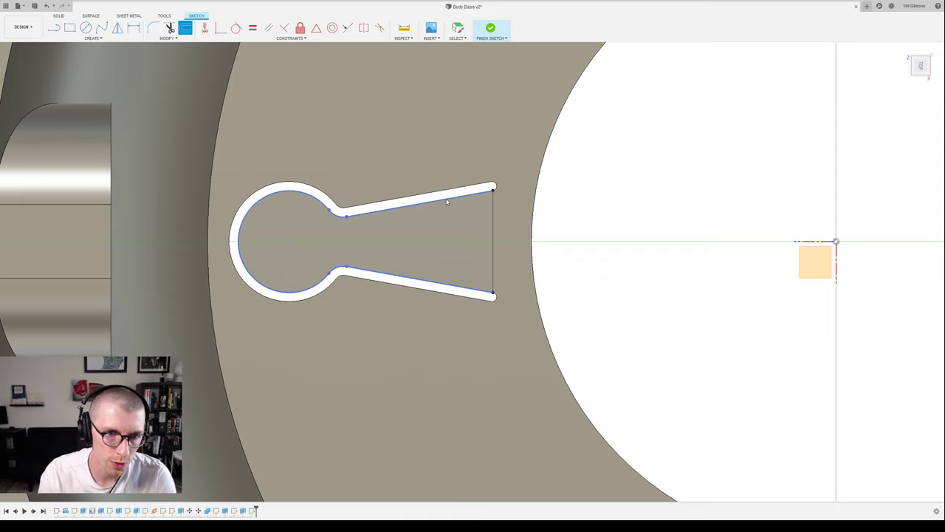
{"action": "left_click", "coordinate": [446, 198]}
{"action": "left_click_drag", "start_coordinate": [443, 182], "coordinate": [446, 195]}
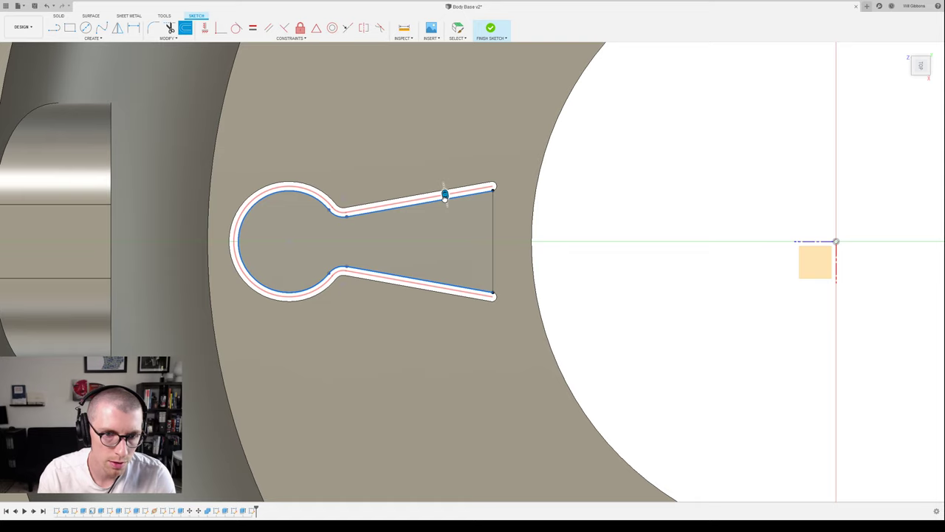
{"action": "key", "text": "Return"}
- Draw a straight line joining the two open ends of the offset keyhole outline
{"action": "scroll", "coordinate": [505, 217], "scroll_direction": "up", "scroll_amount": 3}
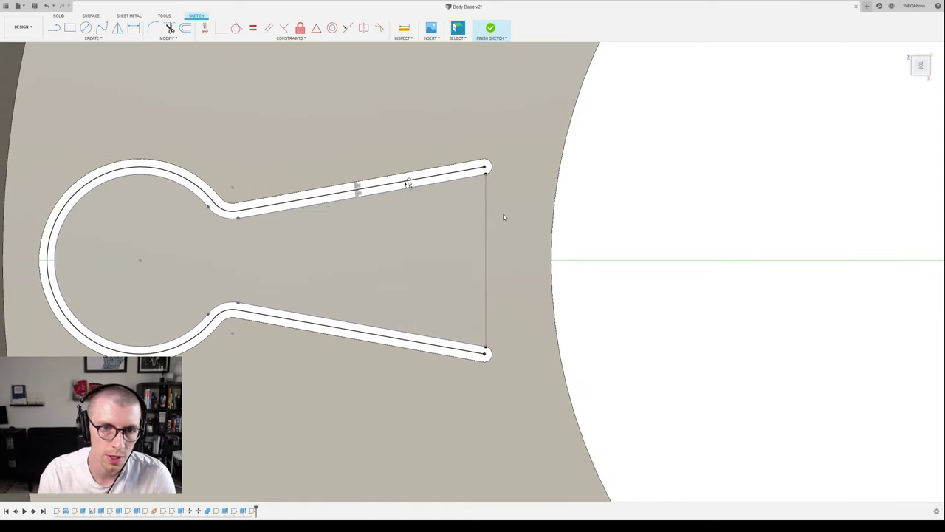
{"action": "key", "text": "l"}
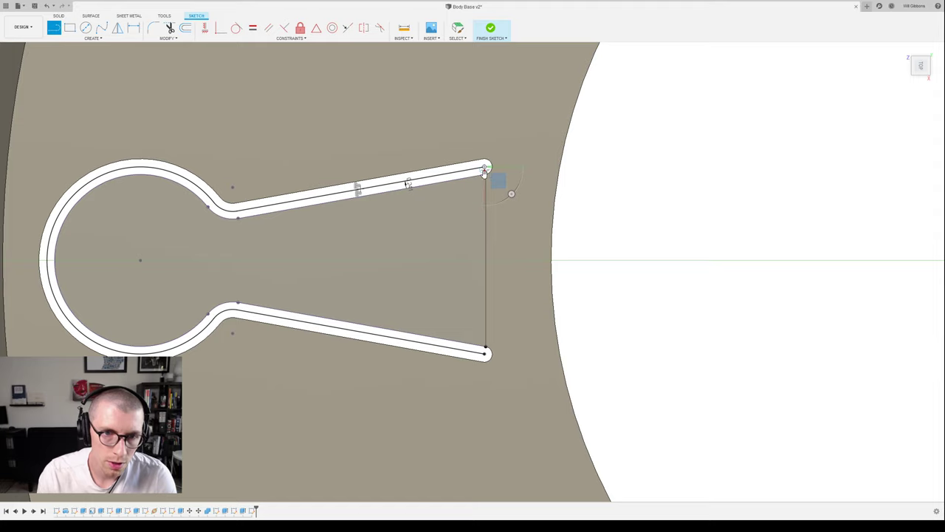
{"action": "scroll", "coordinate": [484, 356], "scroll_direction": "up", "scroll_amount": 4}
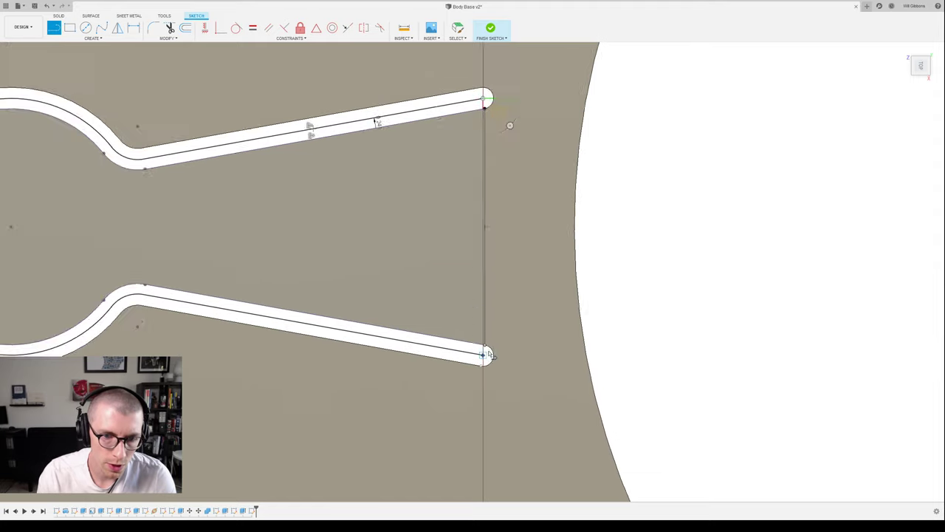
{"action": "left_click", "coordinate": [481, 358]}
{"action": "left_click", "coordinate": [489, 351]}
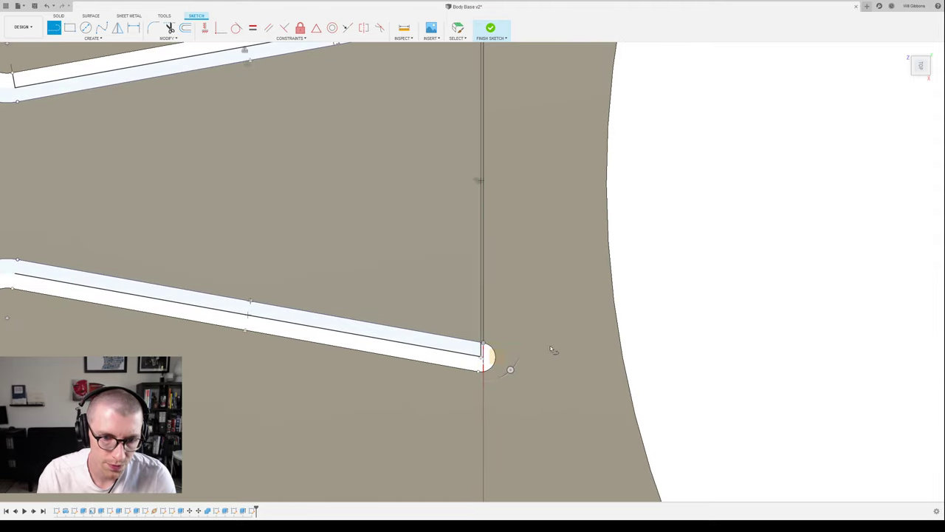
{"action": "scroll", "coordinate": [543, 281], "scroll_direction": "down", "scroll_amount": 3}
{"action": "scroll", "coordinate": [517, 140], "scroll_direction": "up", "scroll_amount": 3}
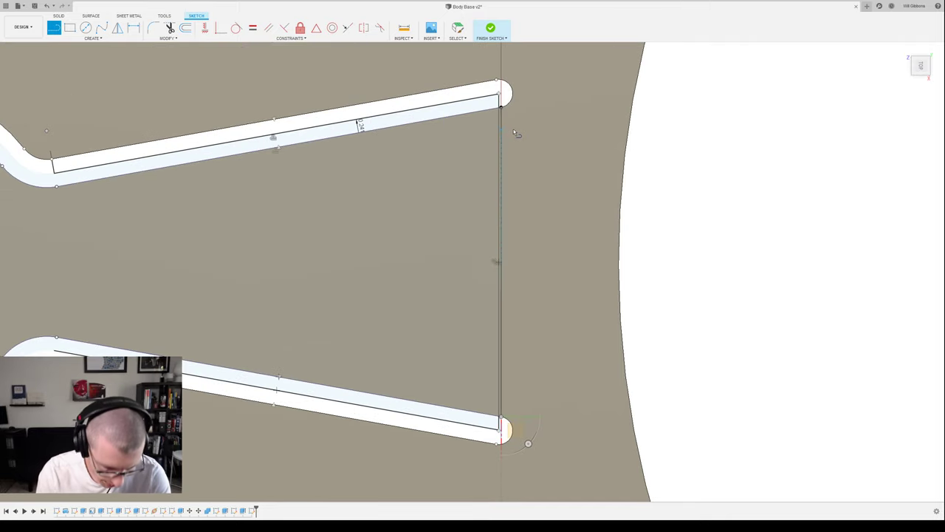
{"action": "scroll", "coordinate": [514, 133], "scroll_direction": "down", "scroll_amount": 5}
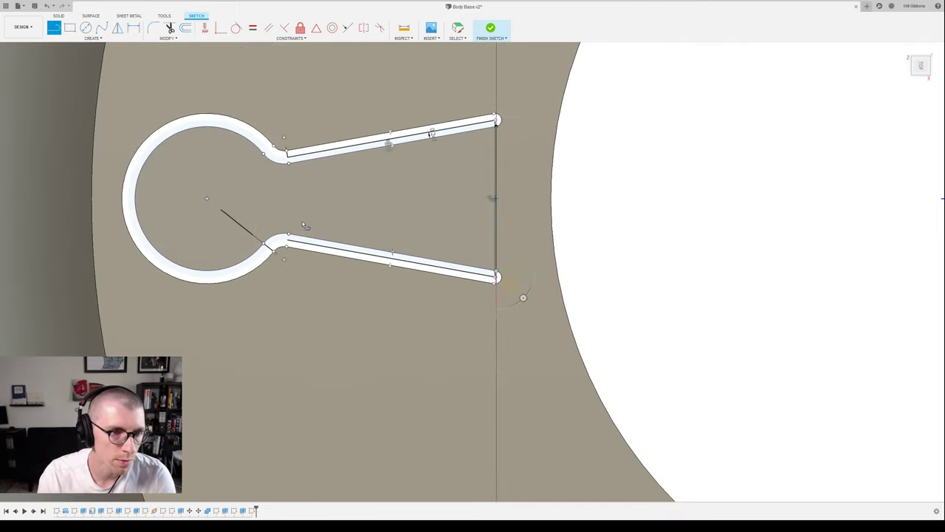
{"action": "middle_click_drag", "start_coordinate": [298, 213], "coordinate": [298, 201], "text": "shift"}
{"action": "key", "text": "Escape"}
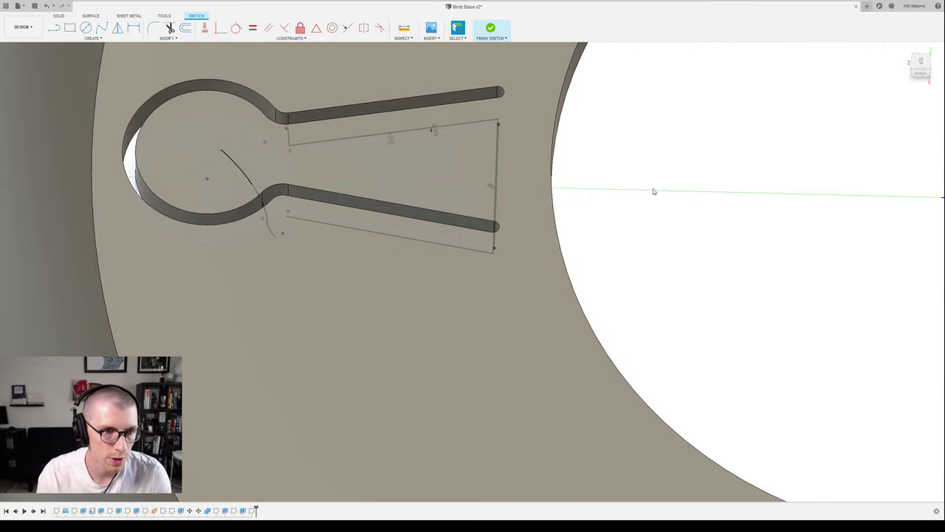
{"action": "key", "text": "e"}
{"action": "double_click", "coordinate": [236, 168]}
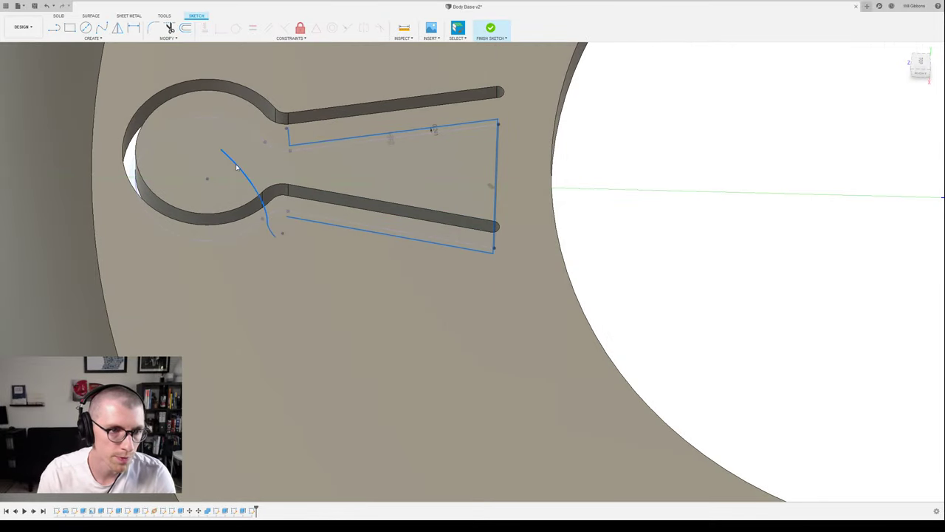
{"action": "key", "text": "Escape"}
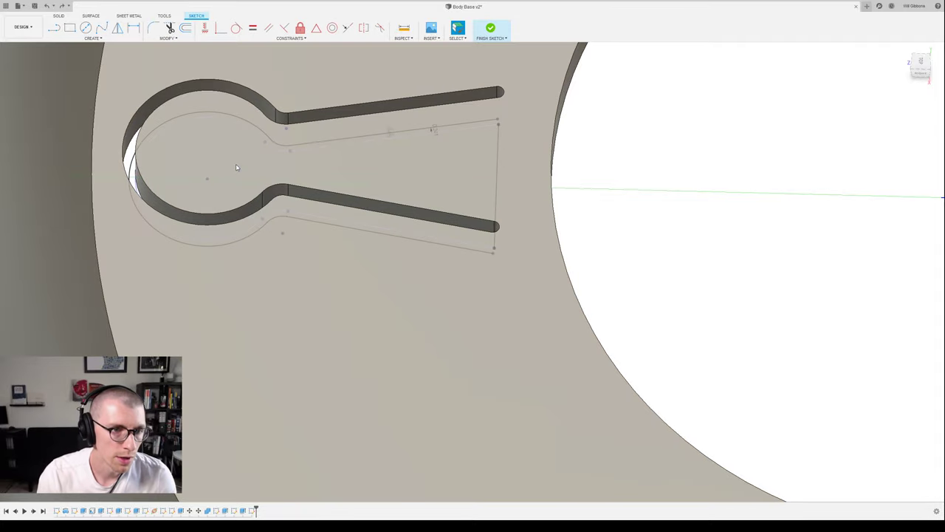
- Close the open end of the outer keyhole outline with a straight line between its two endpoints and finish the sketch
{"action": "middle_click_drag", "start_coordinate": [288, 170], "coordinate": [288, 96], "text": "shift"}
{"action": "scroll", "coordinate": [500, 205], "scroll_direction": "up", "scroll_amount": 3}
{"action": "scroll", "coordinate": [500, 209], "scroll_direction": "up", "scroll_amount": 3}
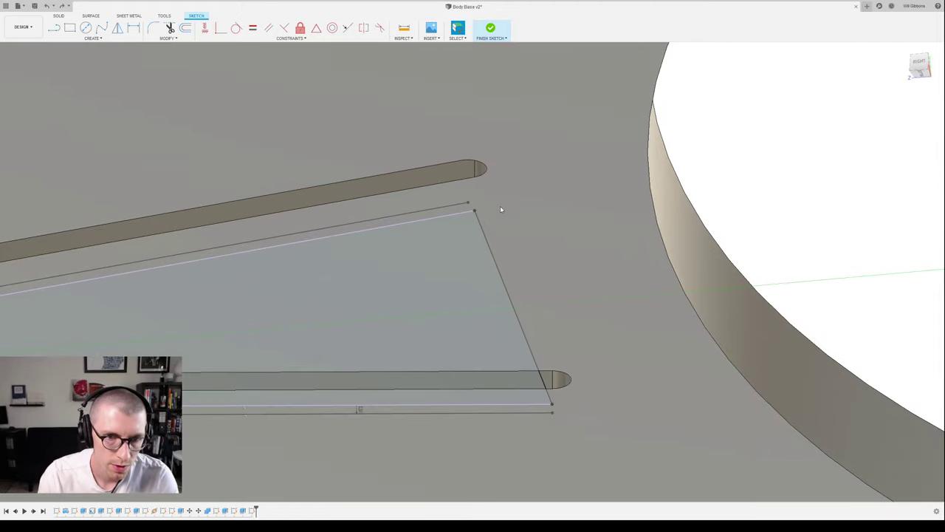
{"action": "scroll", "coordinate": [500, 209], "scroll_direction": "down", "scroll_amount": 8}
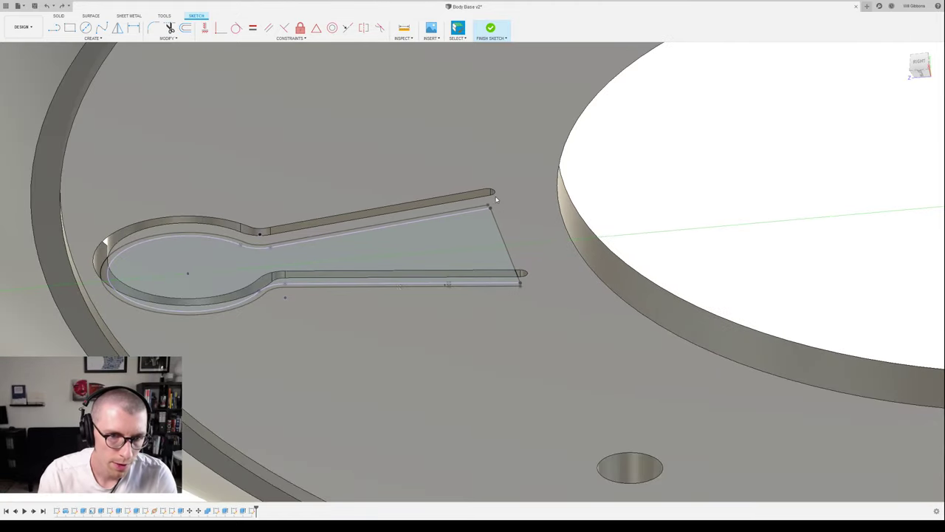
{"action": "scroll", "coordinate": [602, 181], "scroll_direction": "up", "scroll_amount": 5}
{"action": "key", "text": "l"}
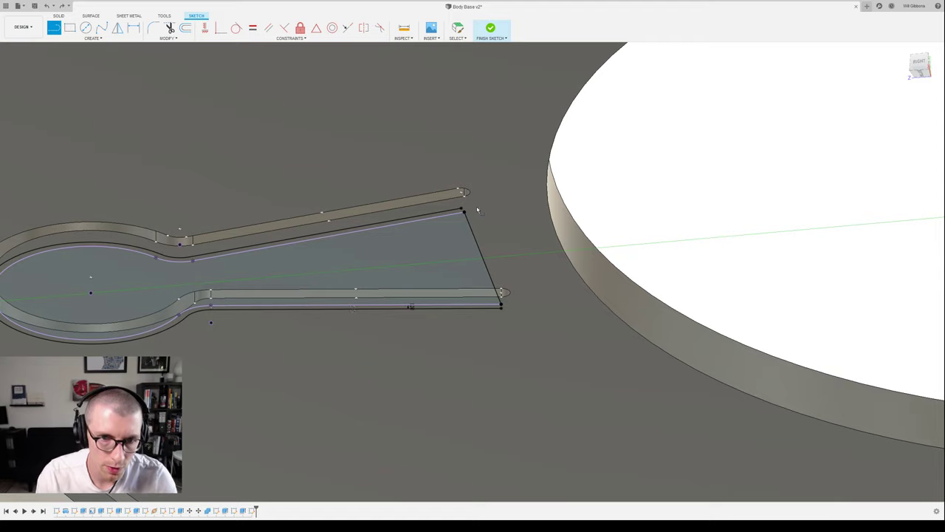
{"action": "scroll", "coordinate": [480, 203], "scroll_direction": "up", "scroll_amount": 2}
{"action": "left_click", "coordinate": [454, 180]}
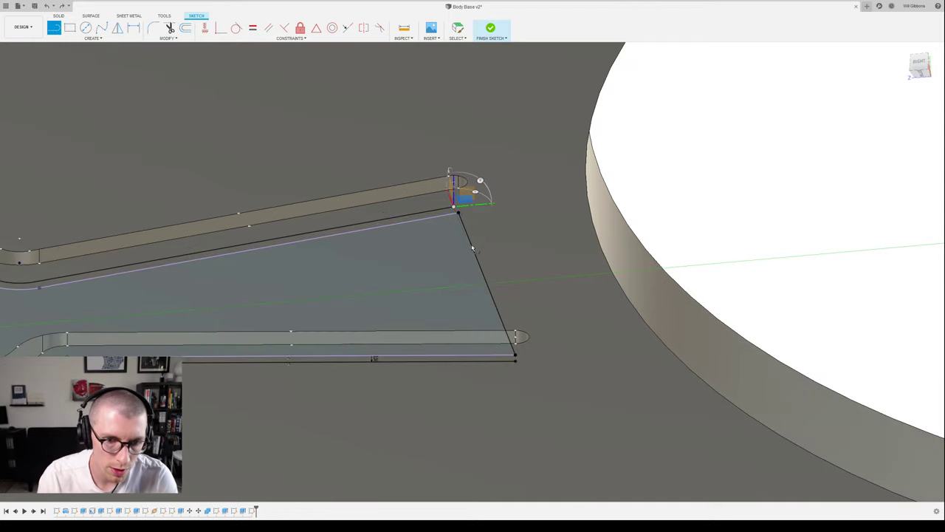
{"action": "left_click", "coordinate": [516, 362]}
{"action": "scroll", "coordinate": [521, 354], "scroll_direction": "down", "scroll_amount": 2}
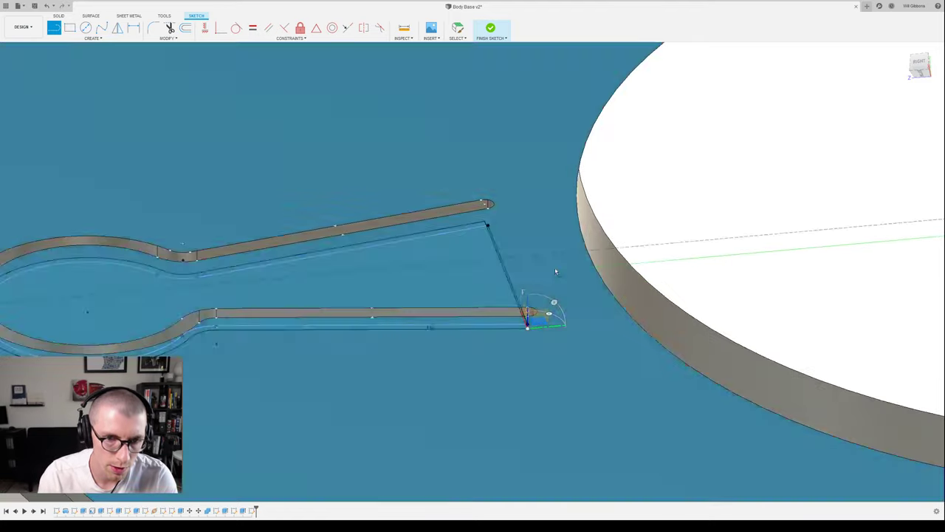
{"action": "key", "text": "Escape"}
{"action": "key", "text": "ctrl+Return"}
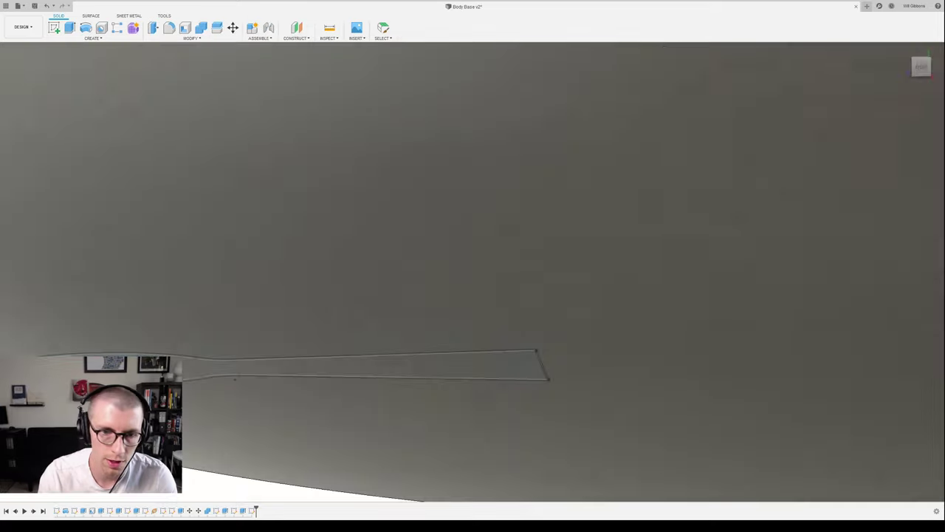
- Extrude the closed keyhole profile upward through the bowl's floor to slightly above its inner surface, as a new body
{"action": "mouse_move", "coordinate": [747, 247]}
{"action": "middle_mouse_down", "text": "shift"}
{"action": "mouse_move", "coordinate": [734, 222]}
{"action": "mouse_move", "coordinate": [739, 205]}
{"action": "mouse_move", "coordinate": [744, 252]}
{"action": "mouse_move", "coordinate": [688, 152]}
{"action": "middle_mouse_up", "text": "shift"}
{"action": "scroll", "coordinate": [744, 252], "scroll_direction": "down", "scroll_amount": 2}
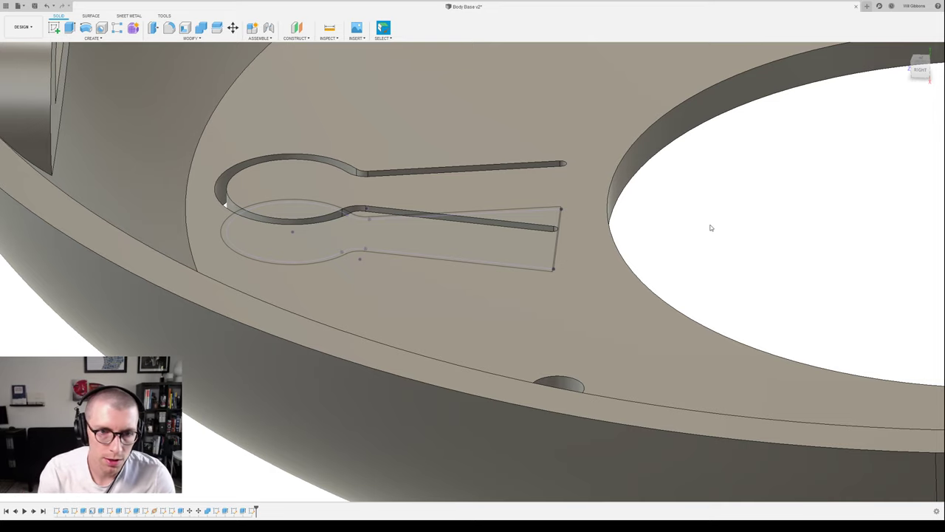
{"action": "mouse_move", "coordinate": [711, 226]}
{"action": "middle_mouse_down", "text": "shift"}
{"action": "mouse_move", "coordinate": [680, 255]}
{"action": "mouse_move", "coordinate": [605, 231]}
{"action": "mouse_move", "coordinate": [601, 193]}
{"action": "middle_mouse_up", "text": "shift"}
{"action": "left_click", "coordinate": [517, 291]}
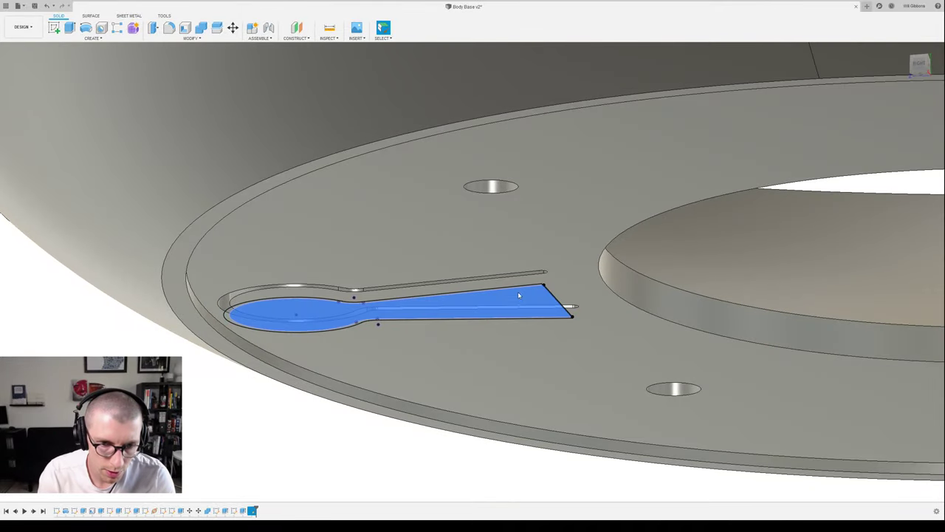
{"action": "scroll", "coordinate": [536, 377], "scroll_direction": "down", "scroll_amount": 2}
{"action": "mouse_move", "coordinate": [535, 382]}
{"action": "middle_mouse_down", "text": "shift"}
{"action": "mouse_move", "coordinate": [507, 376]}
{"action": "mouse_move", "coordinate": [507, 406]}
{"action": "mouse_move", "coordinate": [505, 312]}
{"action": "middle_mouse_up", "text": "shift"}
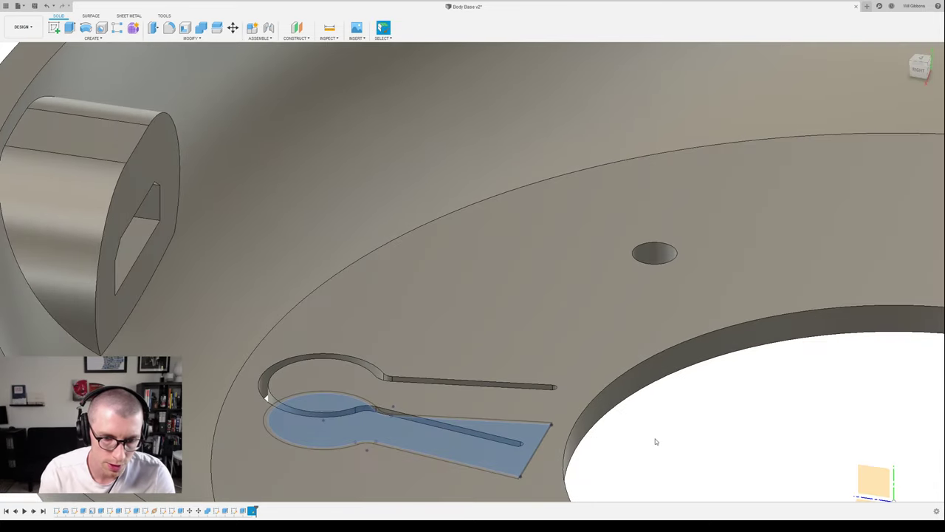
{"action": "key", "text": "e"}
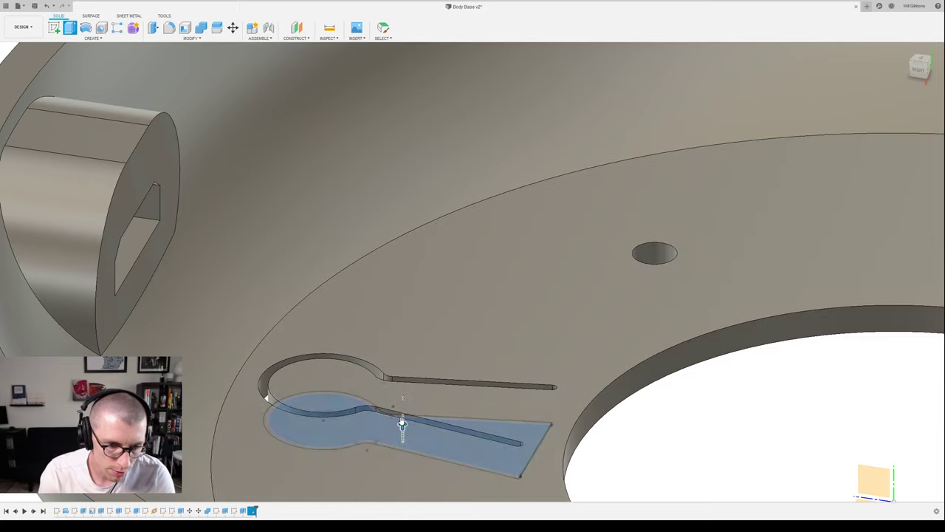
{"action": "left_click_drag", "start_coordinate": [402, 426], "coordinate": [402, 373]}
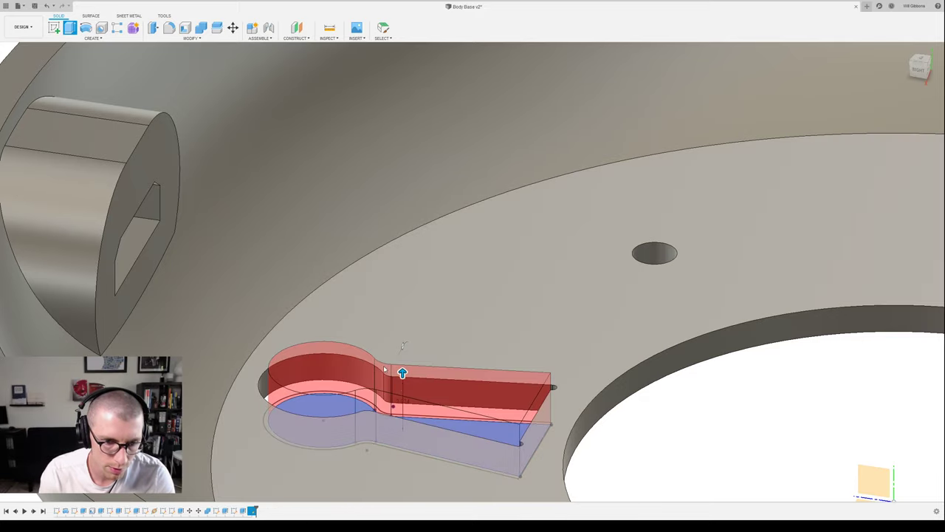
{"action": "left_click_drag", "start_coordinate": [402, 373], "coordinate": [402, 369]}
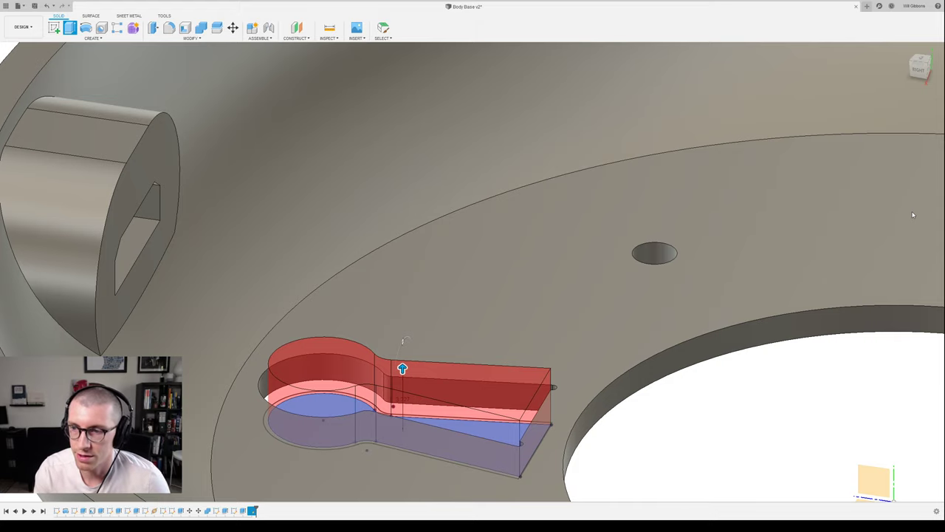
{"action": "key", "text": "Return"}
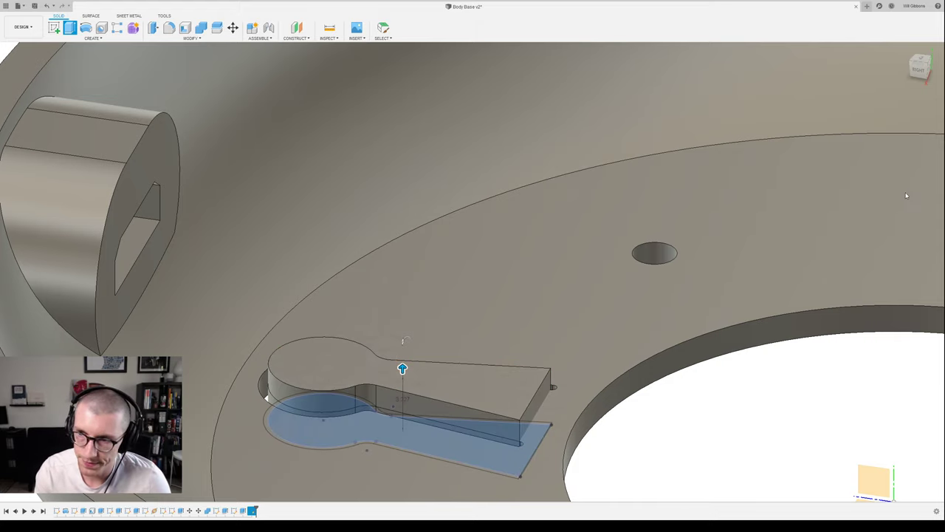
{"action": "key", "text": "Return"}
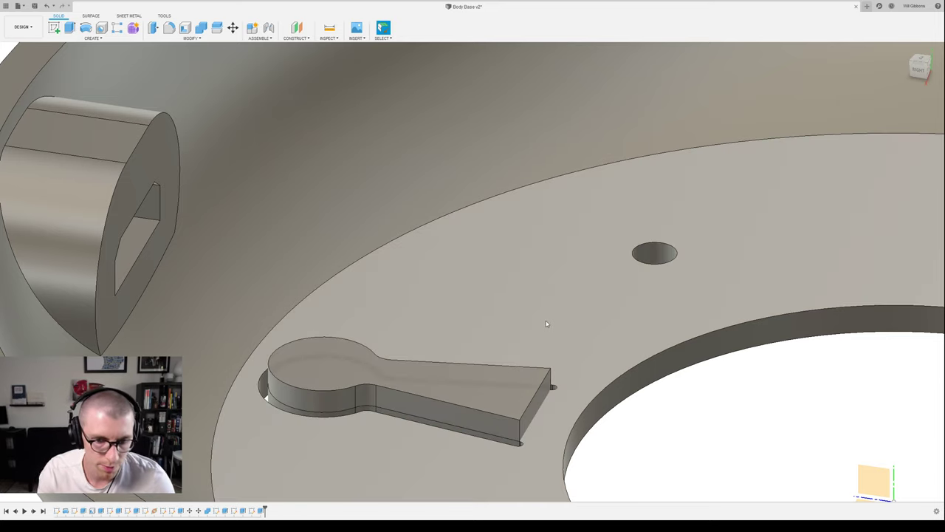
- Create a section view of the bowl on the vertical YZ origin plane and view it from the right side
{"action": "scroll", "coordinate": [546, 323], "scroll_direction": "down", "scroll_amount": 3}
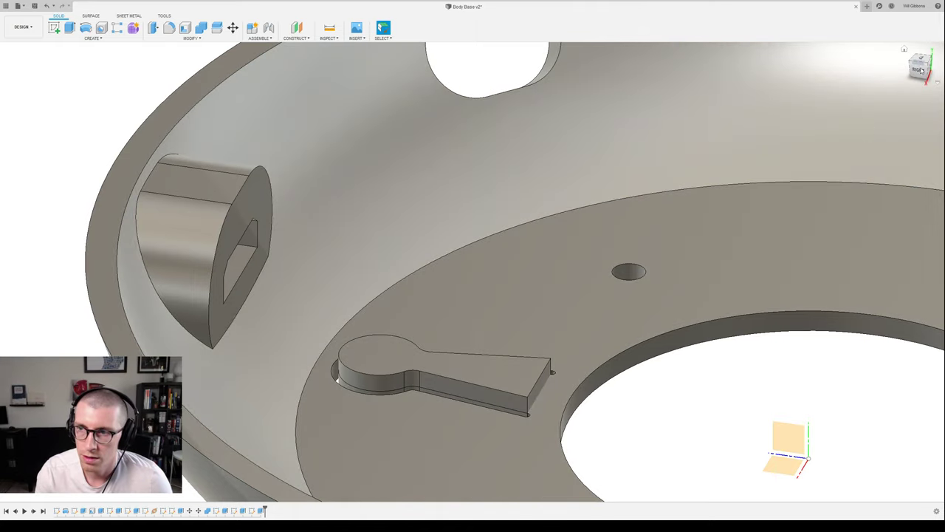
{"action": "left_click", "coordinate": [922, 75]}
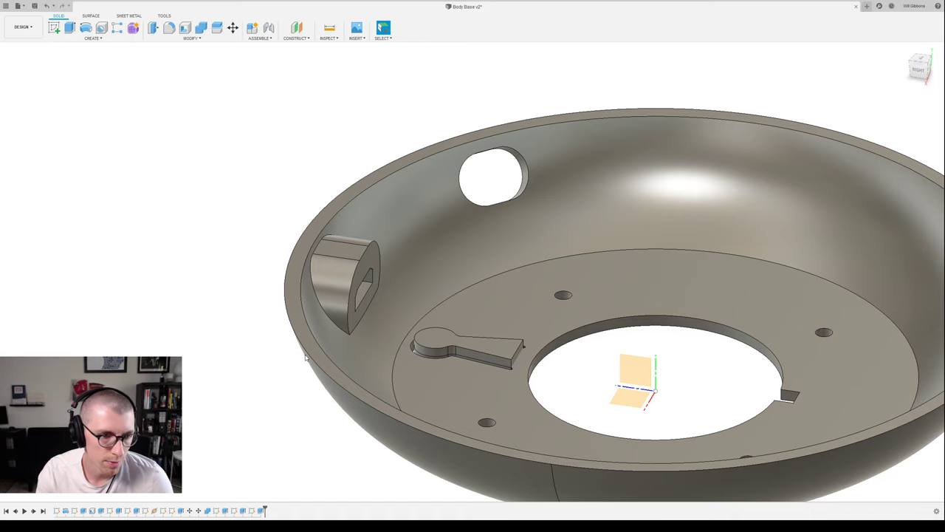
{"action": "scroll", "coordinate": [547, 323], "scroll_direction": "down", "scroll_amount": 3}
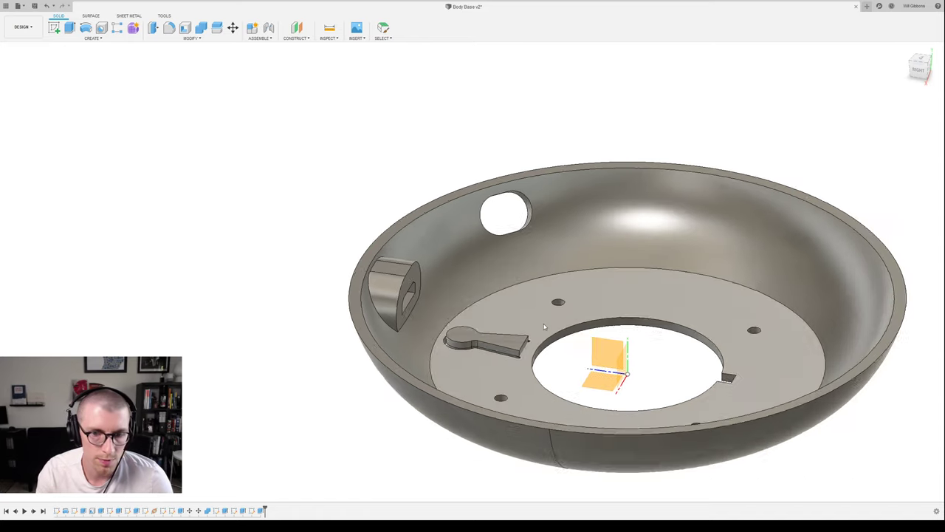
{"action": "left_click", "coordinate": [596, 345]}
{"action": "left_click", "coordinate": [907, 178]}
{"action": "middle_click_drag", "start_coordinate": [530, 397], "coordinate": [534, 381], "text": "shift"}
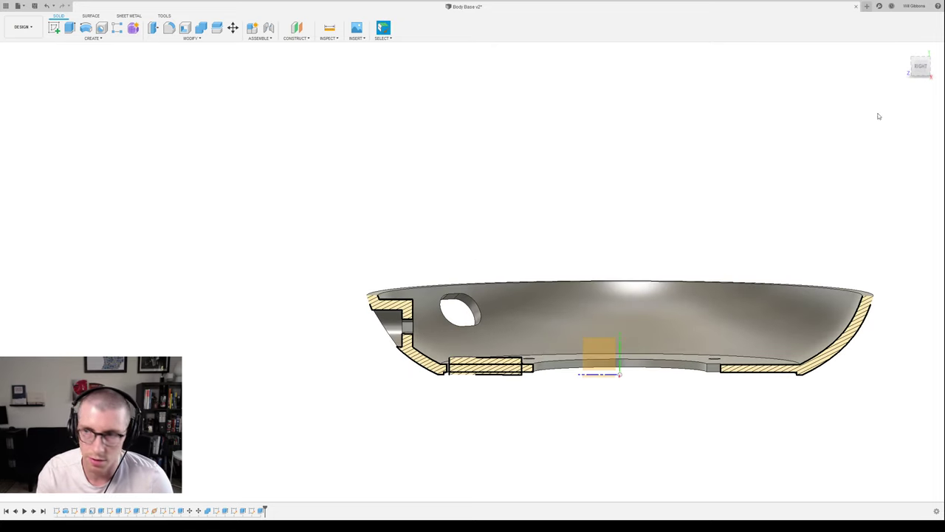
- On the section plane, sketch a closed line profile enclosing the keyhole body's upper part, its lower edge running flat and then sloping up past the wide end
{"action": "scroll", "coordinate": [530, 346], "scroll_direction": "up", "scroll_amount": 5}
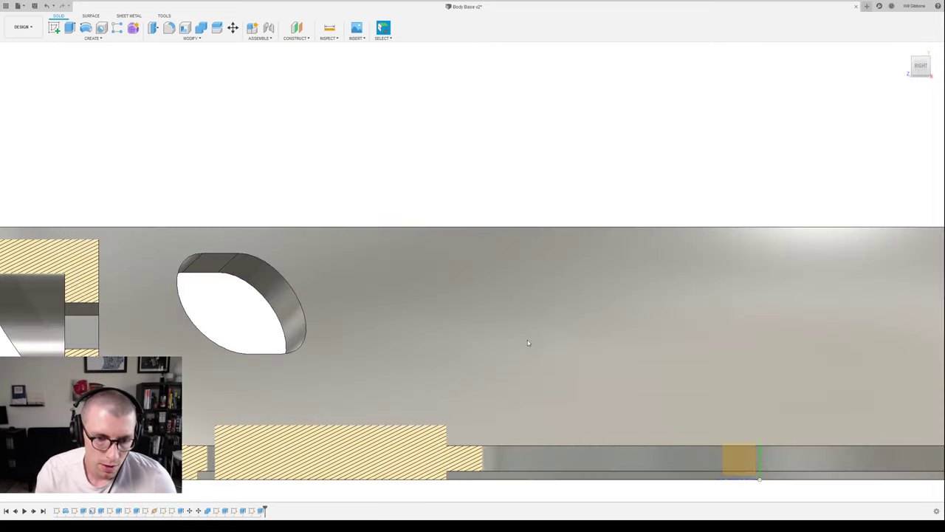
{"action": "middle_click_drag", "start_coordinate": [530, 346], "coordinate": [498, 208]}
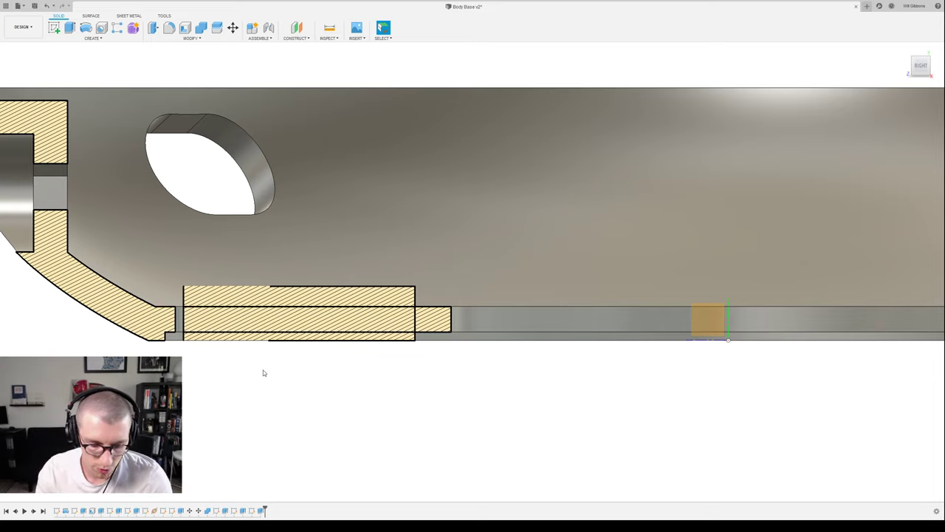
{"action": "key", "text": "i"}
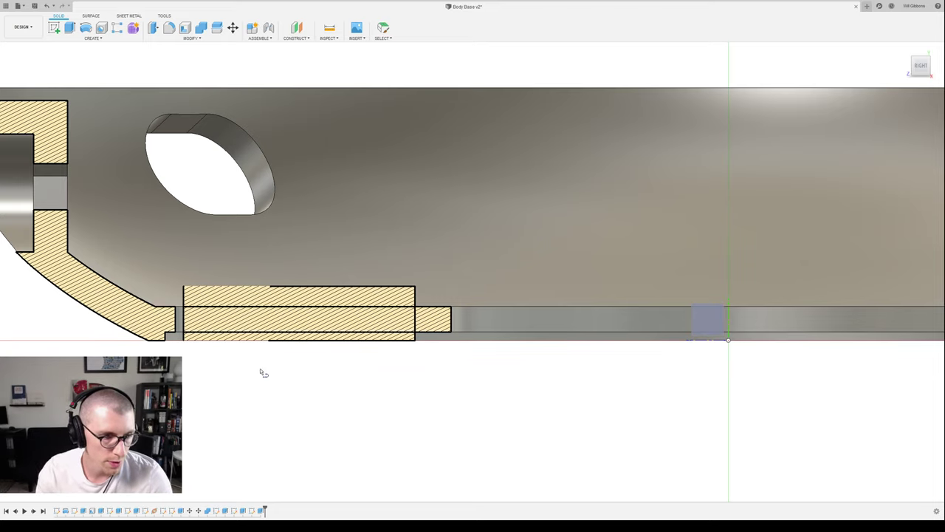
{"action": "left_click", "coordinate": [182, 320]}
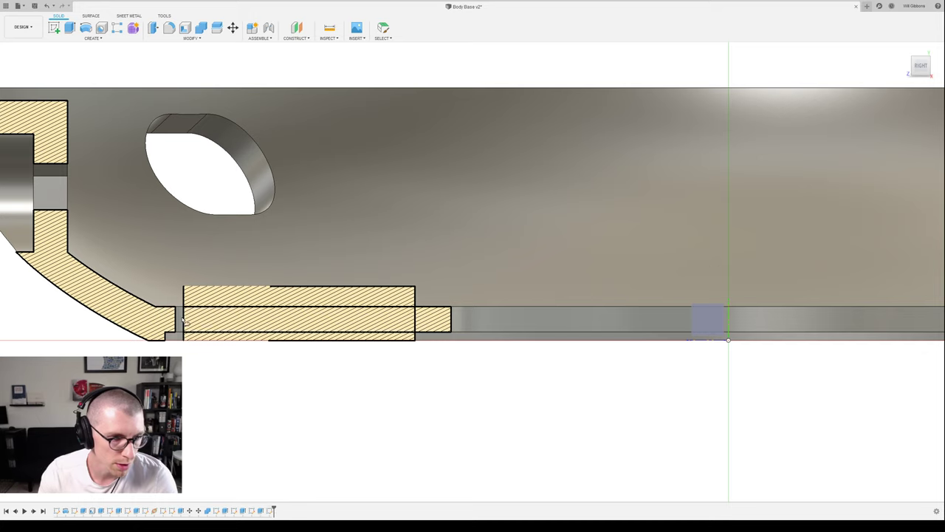
{"action": "left_click", "coordinate": [180, 320]}
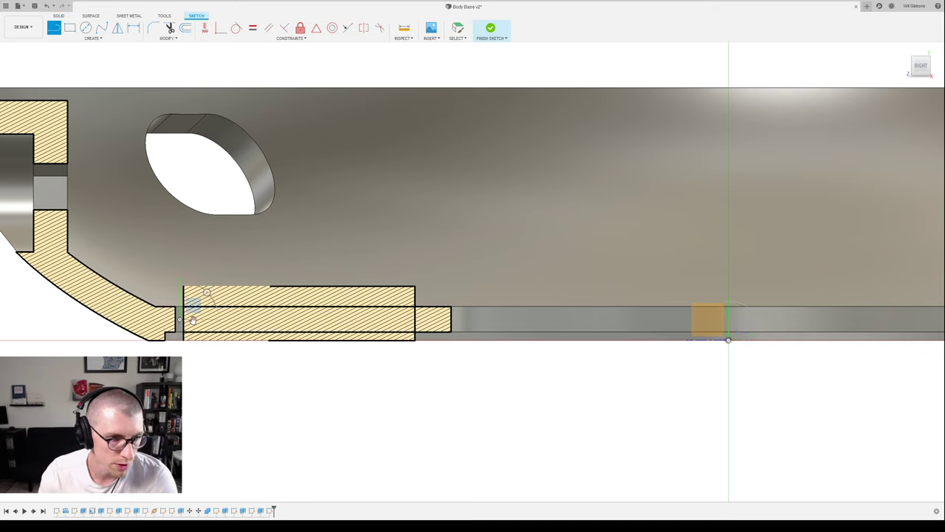
{"action": "left_click", "coordinate": [271, 319]}
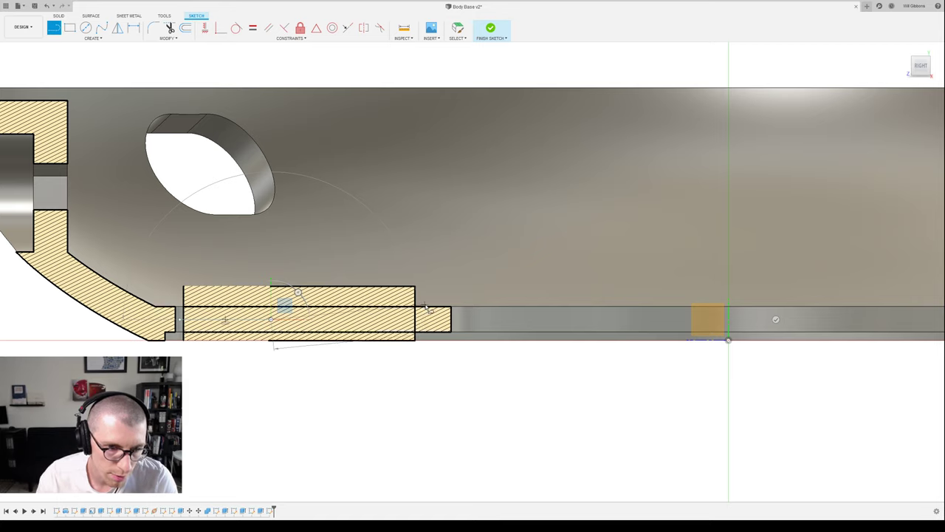
{"action": "key", "text": "Escape"}
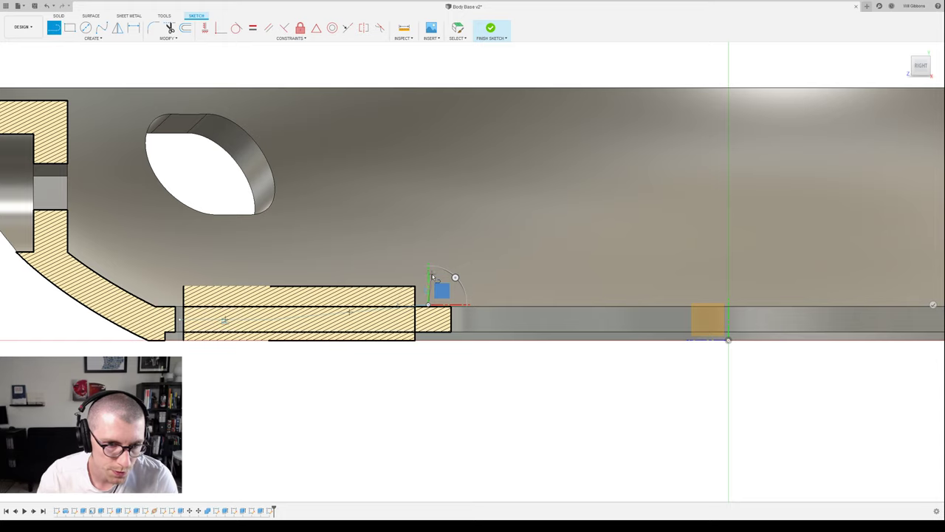
{"action": "left_click", "coordinate": [429, 274]}
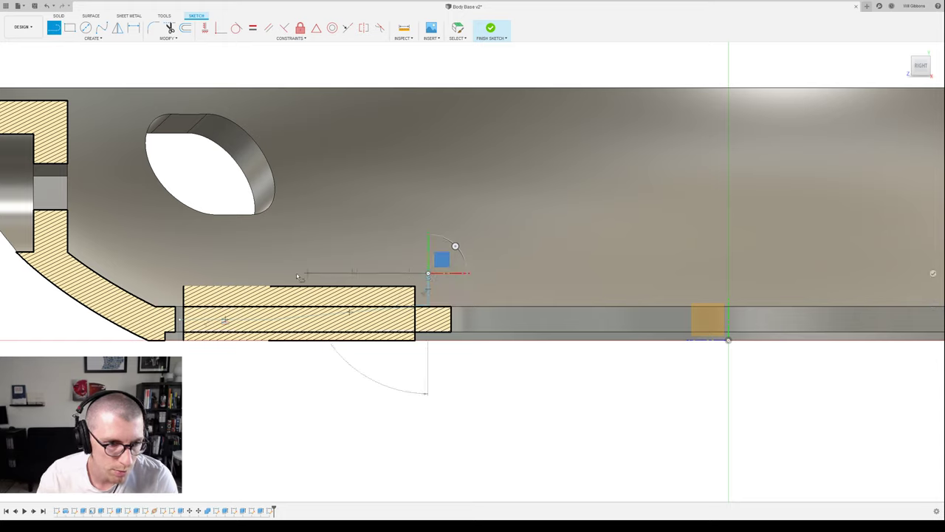
{"action": "left_click", "coordinate": [180, 274]}
{"action": "left_click", "coordinate": [180, 319]}
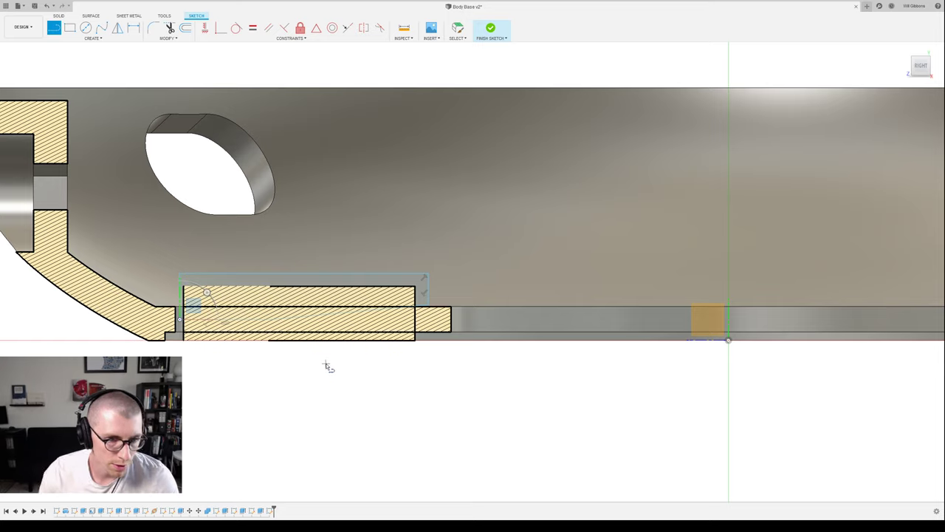
- Extrude the sloped side profile from the section plane through one half of the keyhole body and past its edge
{"action": "key", "text": "e"}
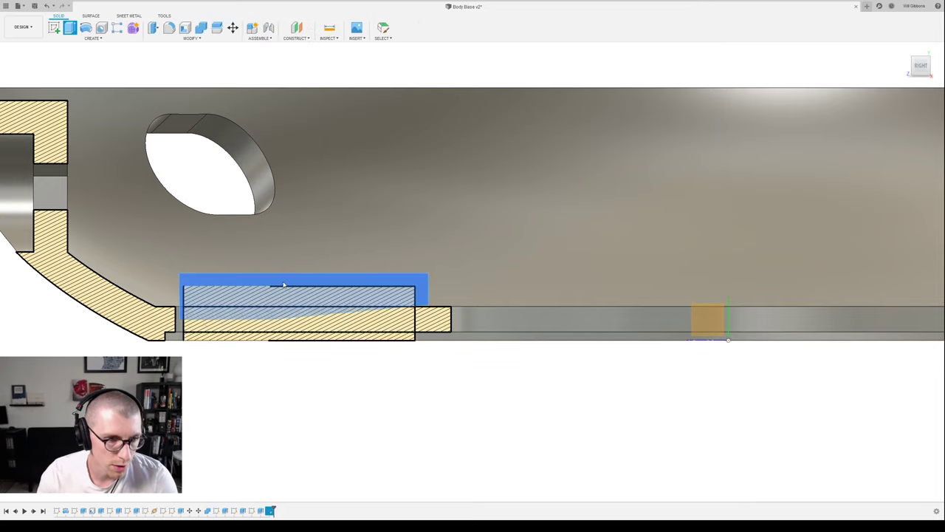
{"action": "left_click", "coordinate": [322, 283]}
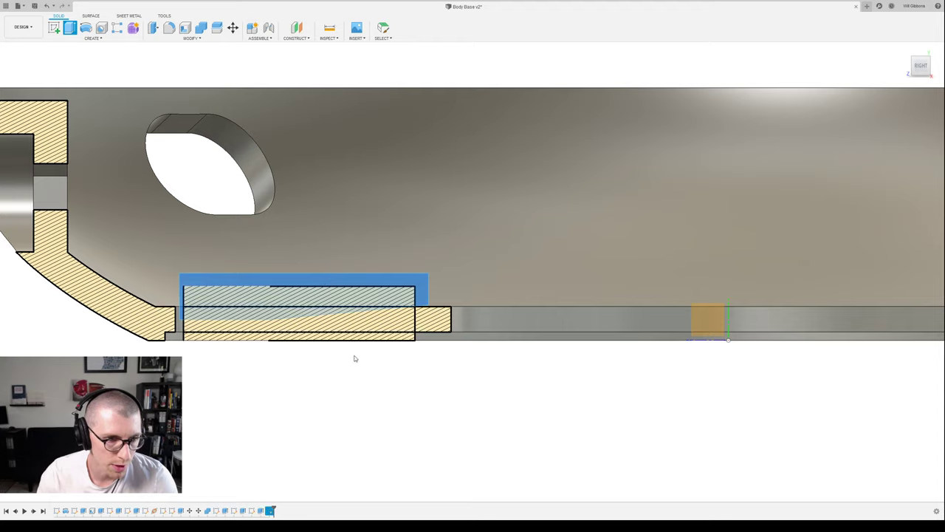
{"action": "key", "text": "e"}
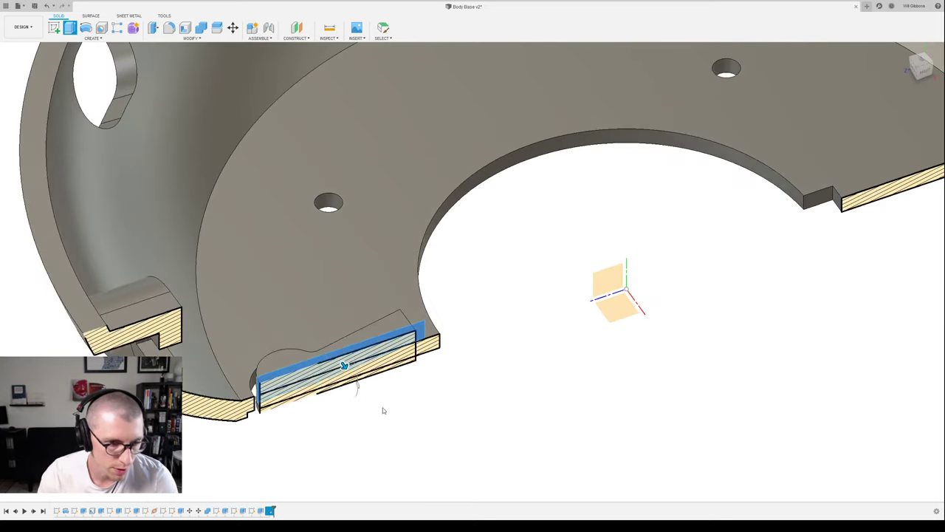
{"action": "middle_click_drag", "start_coordinate": [361, 392], "coordinate": [361, 393], "text": "shift"}
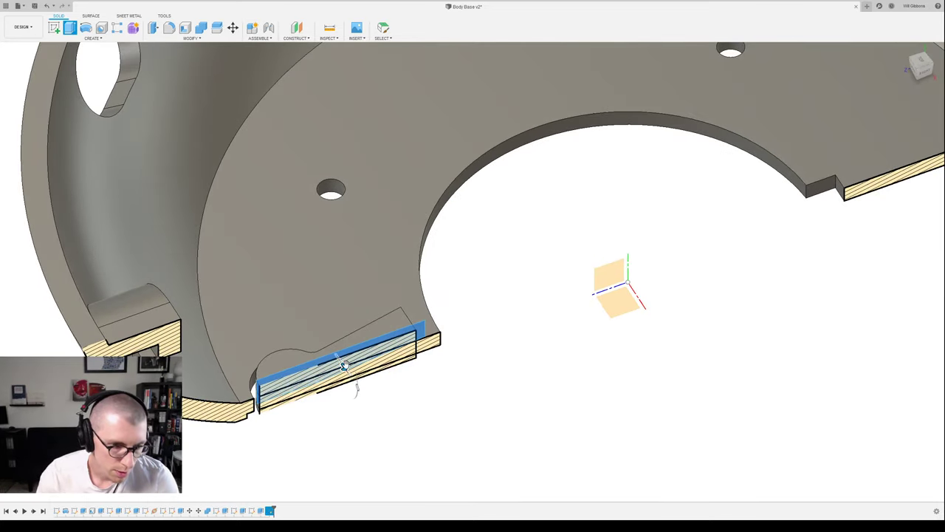
{"action": "left_click_drag", "start_coordinate": [344, 365], "coordinate": [318, 327]}
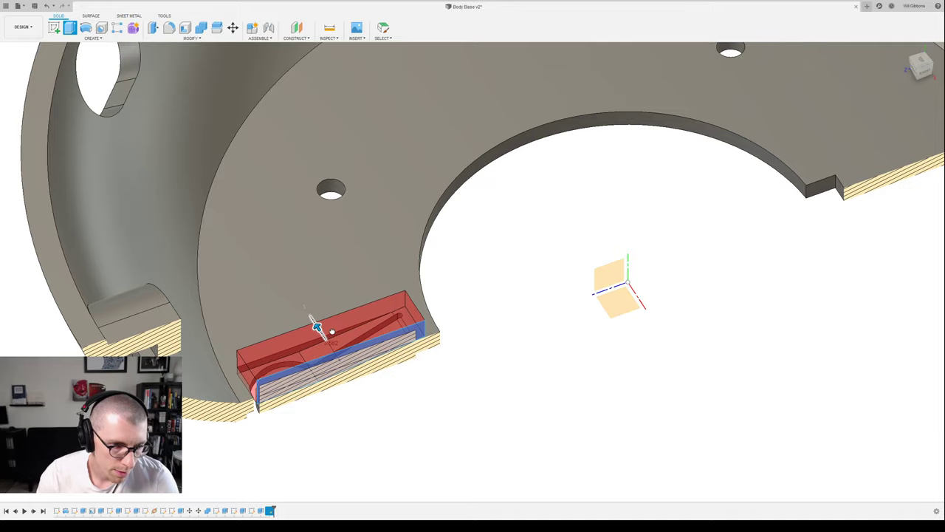
{"action": "mouse_move", "coordinate": [422, 407]}
{"action": "middle_mouse_down", "text": "shift"}
{"action": "mouse_move", "coordinate": [421, 422]}
{"action": "mouse_move", "coordinate": [412, 395]}
{"action": "middle_mouse_up", "text": "shift"}
{"action": "scroll", "coordinate": [469, 390], "scroll_direction": "up", "scroll_amount": 5}
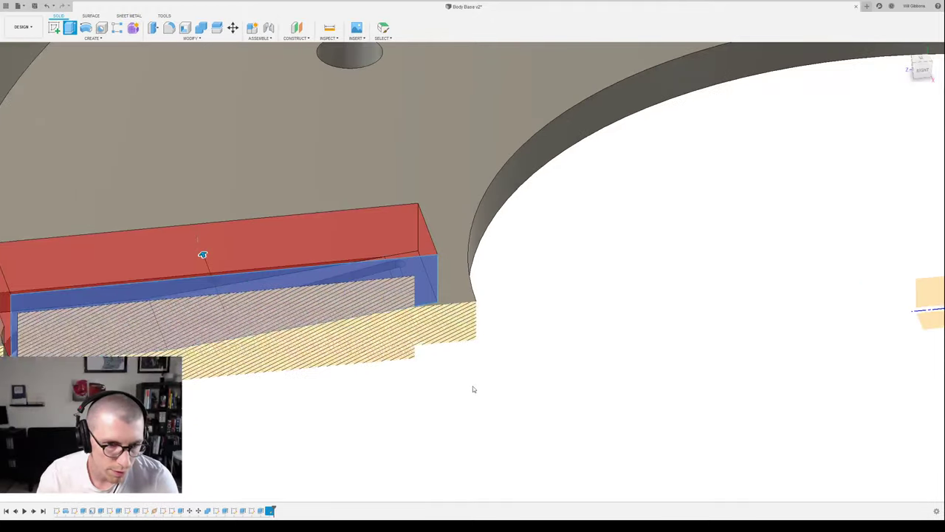
{"action": "middle_click_drag", "start_coordinate": [473, 389], "coordinate": [494, 401], "text": "shift"}
{"action": "middle_click_drag", "start_coordinate": [483, 404], "coordinate": [412, 376], "text": "shift"}
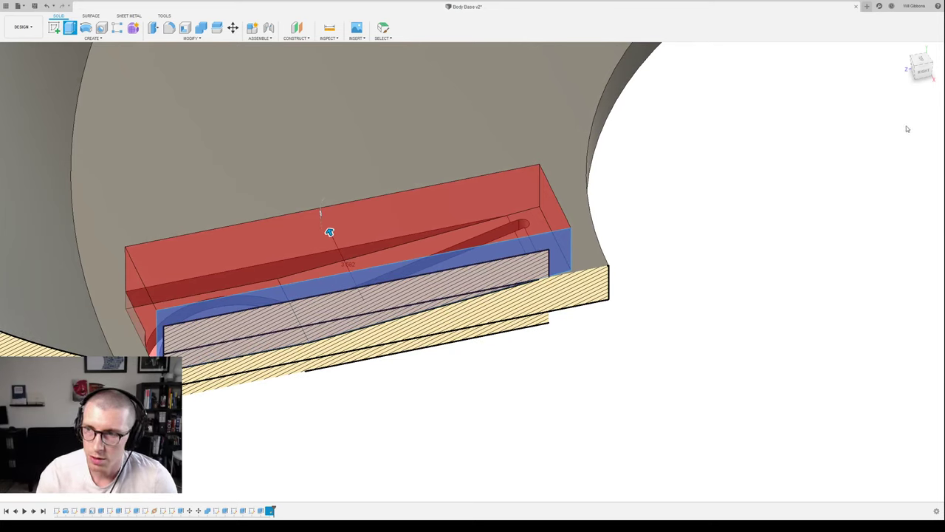
- Make the extrusion symmetric about the section plane and create it as a new body
{"action": "left_click", "coordinate": [902, 154]}
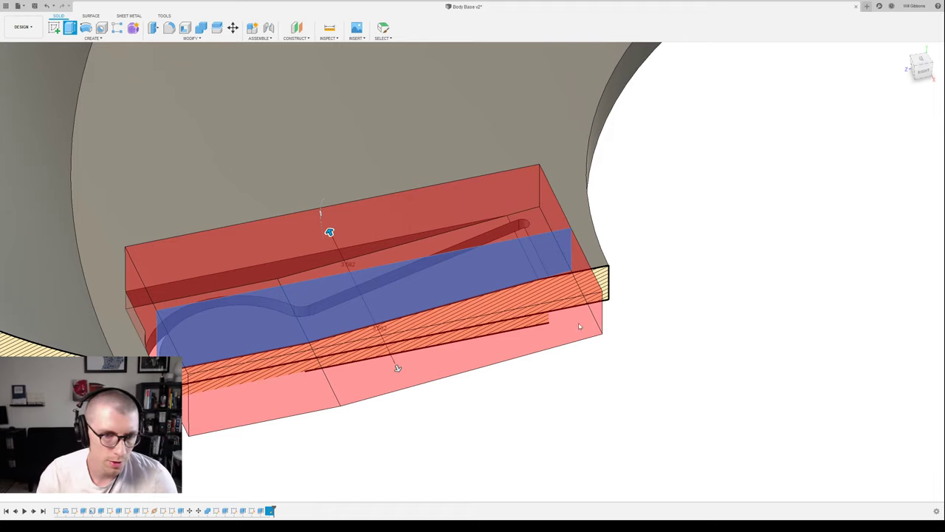
{"action": "middle_click_drag", "start_coordinate": [673, 287], "coordinate": [696, 265], "text": "shift"}
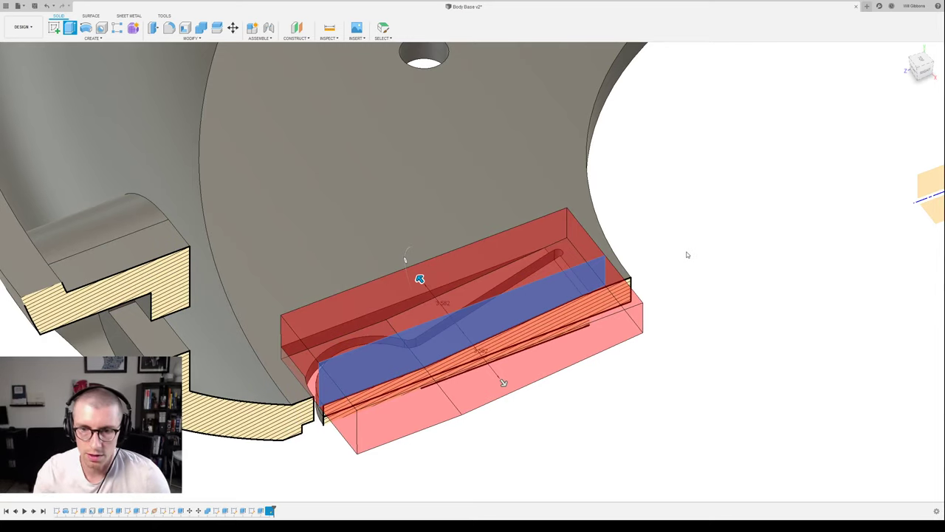
{"action": "middle_click_drag", "start_coordinate": [667, 295], "coordinate": [676, 294], "text": "shift"}
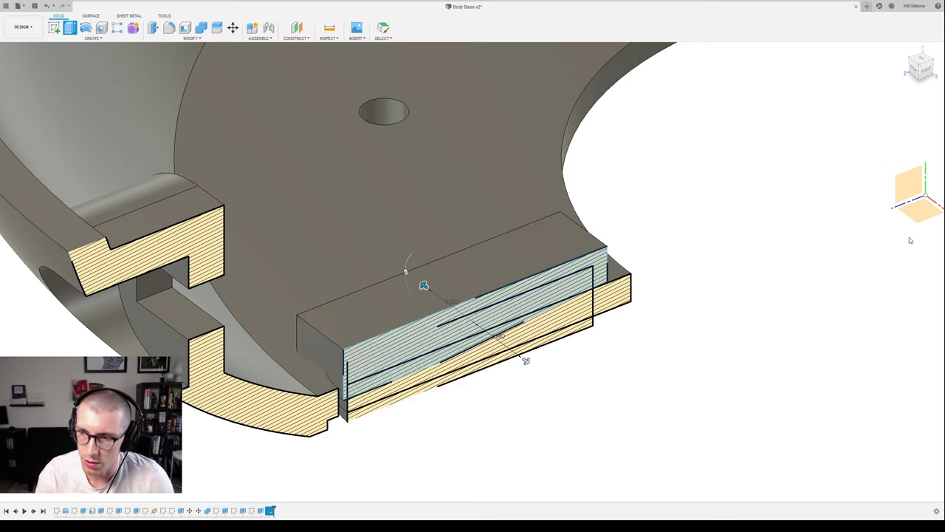
{"action": "key", "text": "Return"}
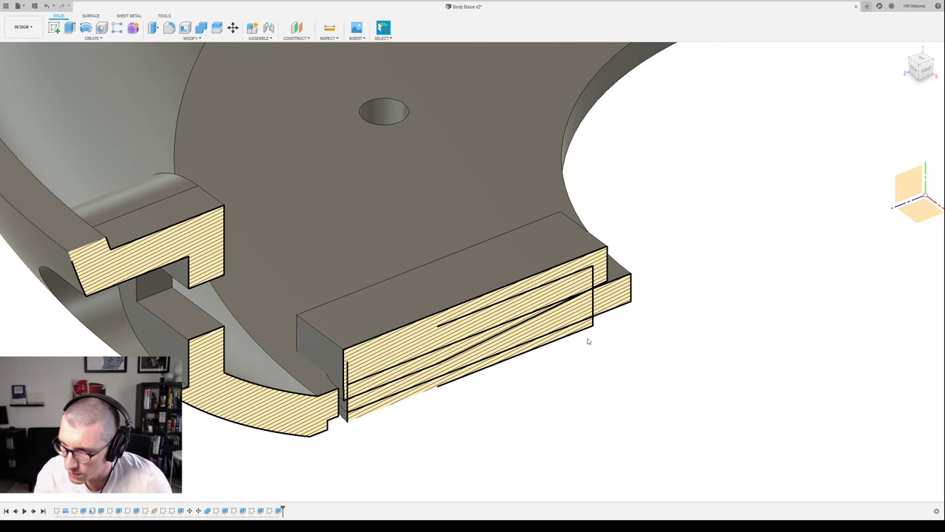
- Turn off the section view and hide the bowl body, leaving only the sloped block and the keyhole body visible
{"action": "scroll", "coordinate": [588, 341], "scroll_direction": "up", "scroll_amount": 1}
{"action": "middle_click_drag", "start_coordinate": [588, 341], "coordinate": [750, 296]}
{"action": "middle_click_drag", "start_coordinate": [696, 310], "coordinate": [686, 288], "text": "shift"}
{"action": "left_click", "coordinate": [724, 288]}
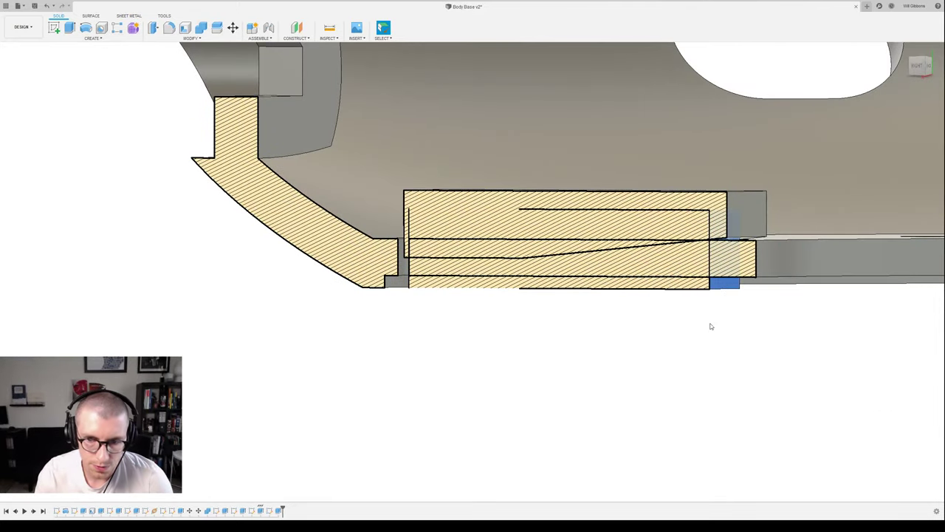
{"action": "middle_click_drag", "start_coordinate": [714, 311], "coordinate": [715, 315], "text": "shift"}
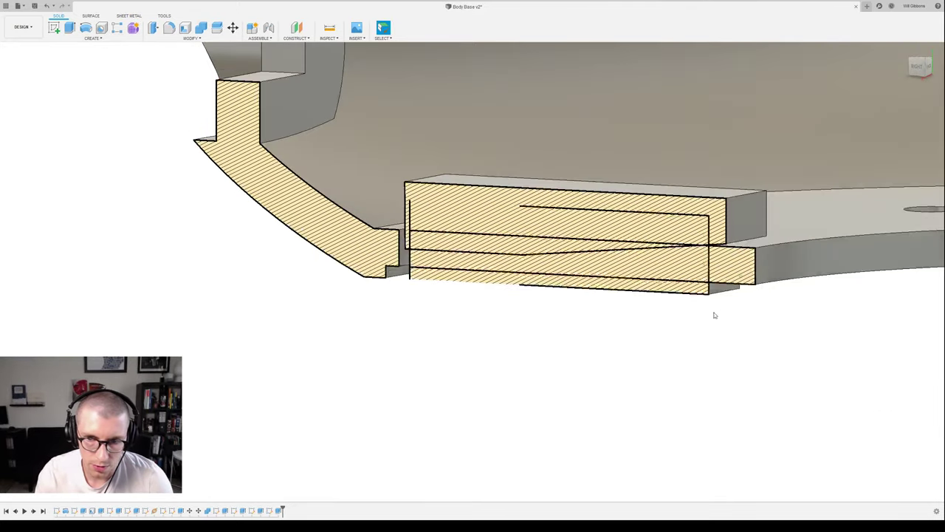
{"action": "left_click", "coordinate": [792, 237]}
{"action": "key", "text": "v"}
{"action": "left_click", "coordinate": [792, 314]}
{"action": "mouse_move", "coordinate": [771, 305]}
{"action": "middle_mouse_down", "text": "shift"}
{"action": "mouse_move", "coordinate": [766, 319]}
{"action": "mouse_move", "coordinate": [683, 350]}
{"action": "mouse_move", "coordinate": [597, 315]}
{"action": "mouse_move", "coordinate": [593, 291]}
{"action": "mouse_move", "coordinate": [617, 280]}
{"action": "mouse_move", "coordinate": [686, 302]}
{"action": "middle_mouse_up", "text": "shift"}
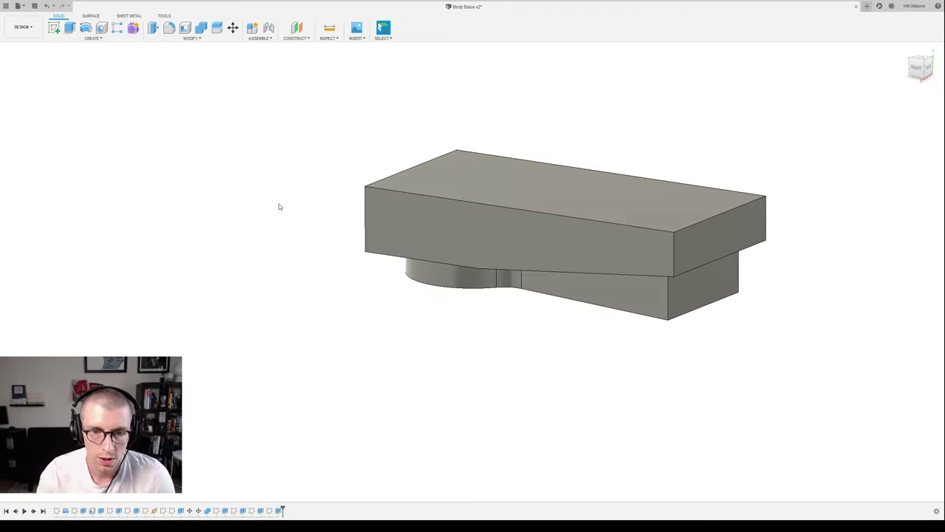
{"action": "mouse_move", "coordinate": [279, 204]}
{"action": "middle_mouse_down", "text": "shift"}
{"action": "mouse_move", "coordinate": [270, 192]}
{"action": "mouse_move", "coordinate": [280, 185]}
{"action": "mouse_move", "coordinate": [313, 189]}
{"action": "mouse_move", "coordinate": [304, 189]}
{"action": "middle_mouse_up", "text": "shift"}
{"action": "scroll", "coordinate": [546, 299], "scroll_direction": "up", "scroll_amount": 4}
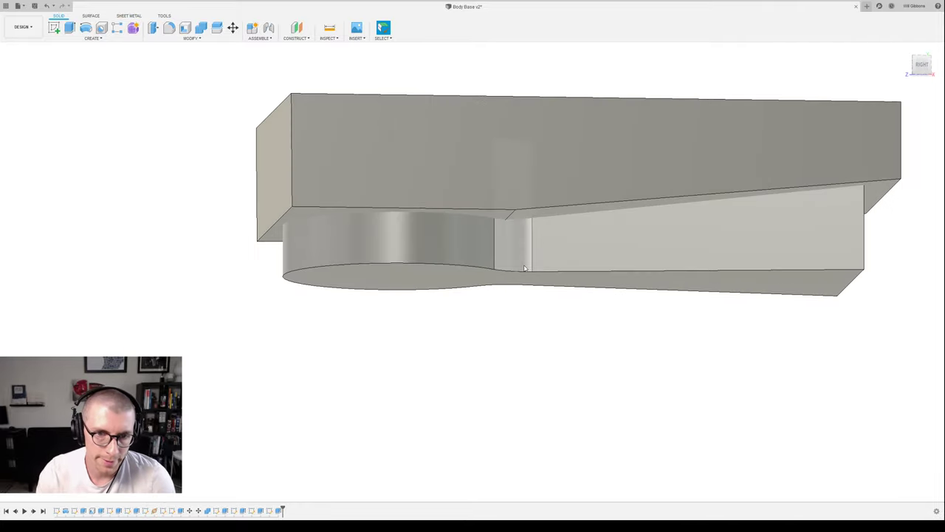
{"action": "scroll", "coordinate": [525, 326], "scroll_direction": "down", "scroll_amount": 3}
{"action": "middle_click_drag", "start_coordinate": [525, 326], "coordinate": [492, 338], "text": "shift"}
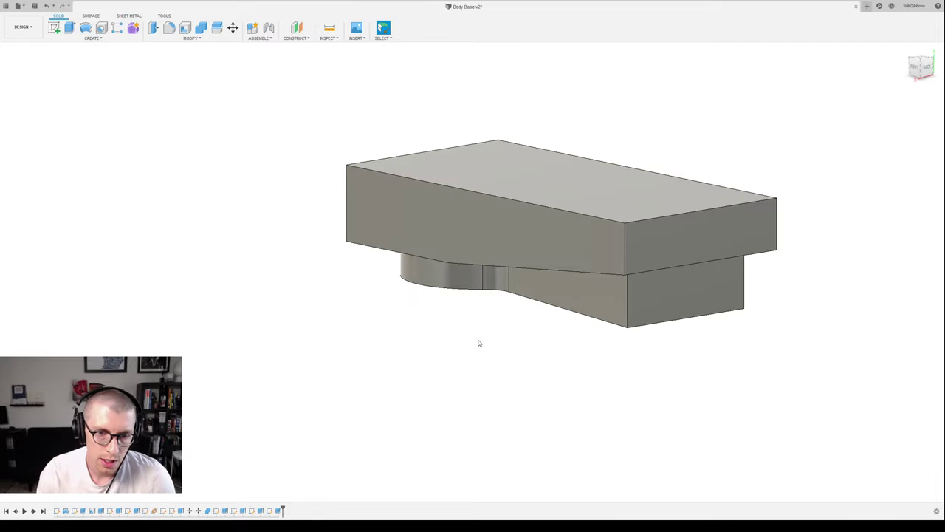
- Try to cut the sloped block out of the keyhole body with Combine, and undo it
{"action": "key", "text": "shift+c"}
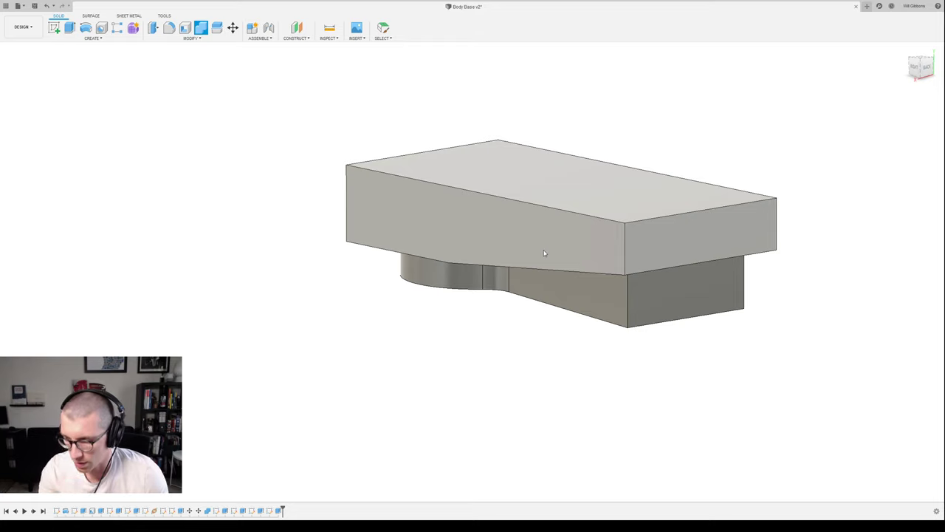
{"action": "left_click", "coordinate": [569, 255]}
{"action": "middle_click_drag", "start_coordinate": [577, 346], "coordinate": [580, 335], "text": "shift"}
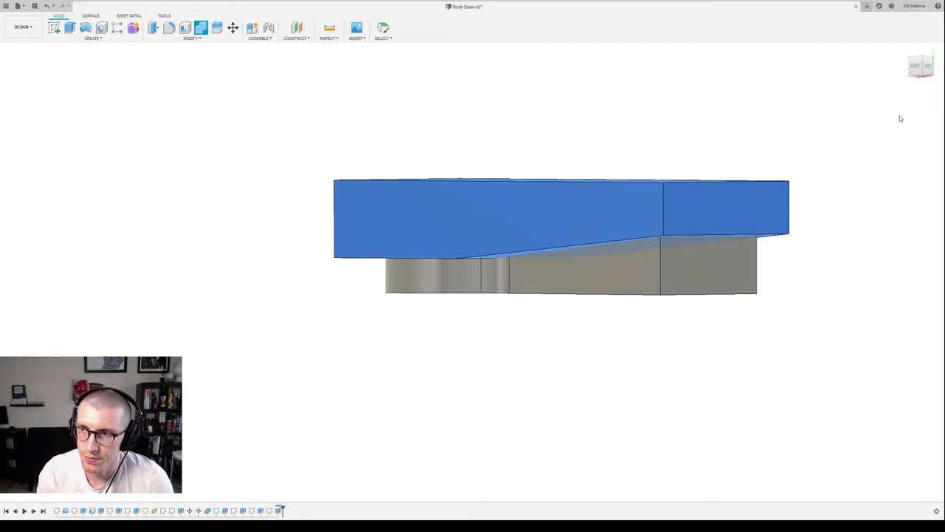
{"action": "left_click", "coordinate": [806, 185]}
{"action": "left_click", "coordinate": [691, 266]}
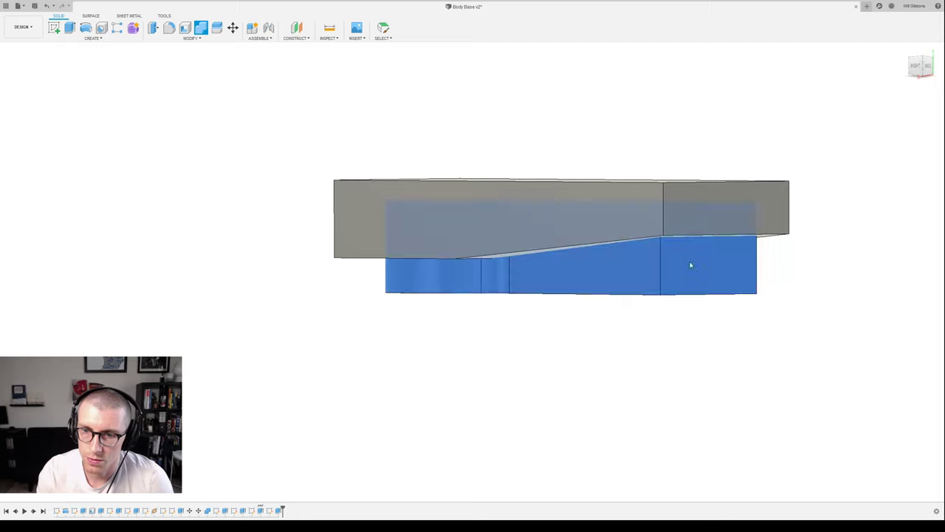
{"action": "left_click", "coordinate": [581, 216]}
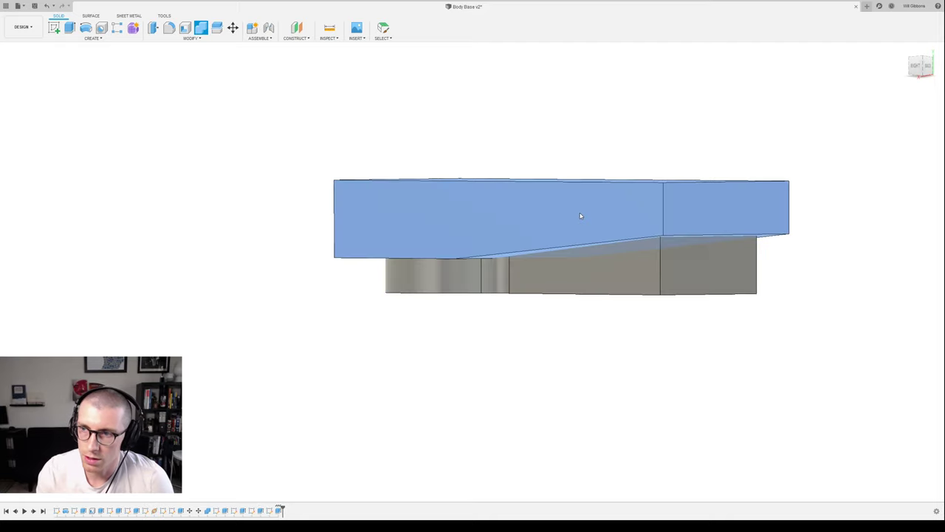
{"action": "left_click", "coordinate": [920, 103]}
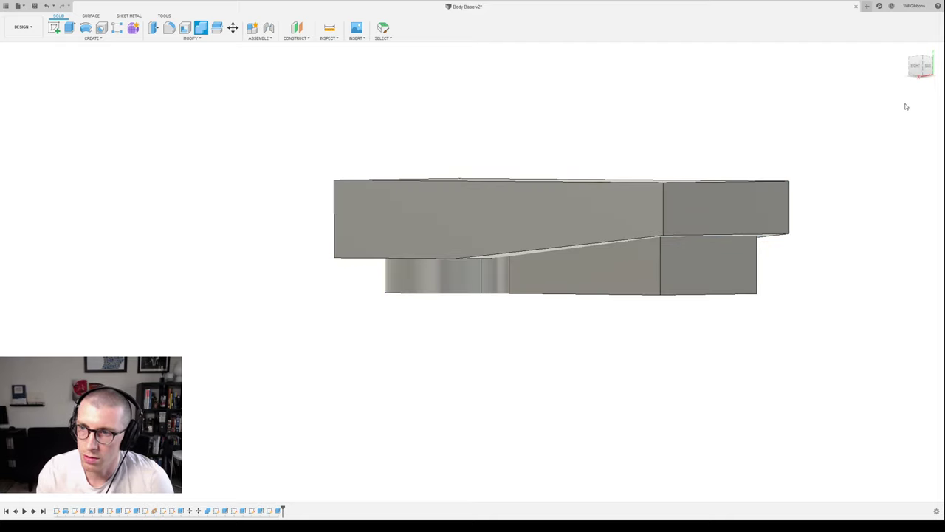
{"action": "left_click", "coordinate": [606, 271]}
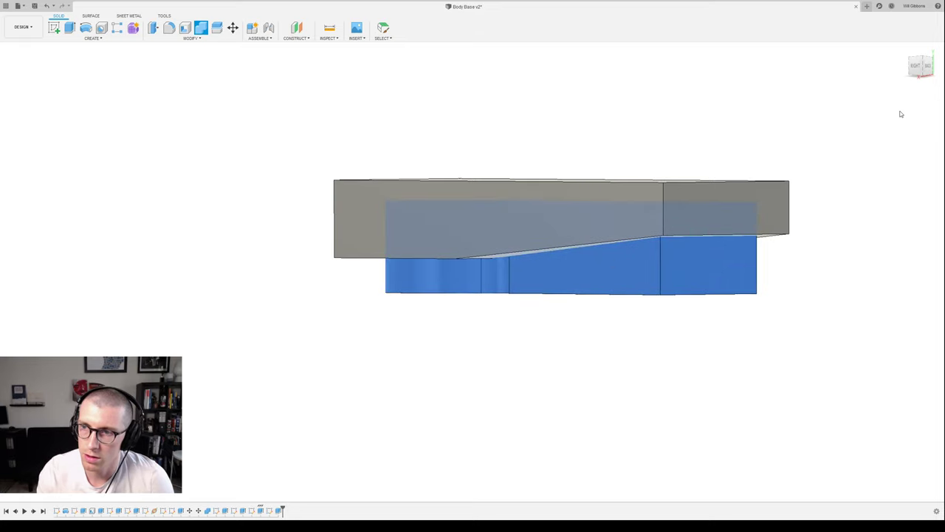
{"action": "left_click", "coordinate": [619, 204]}
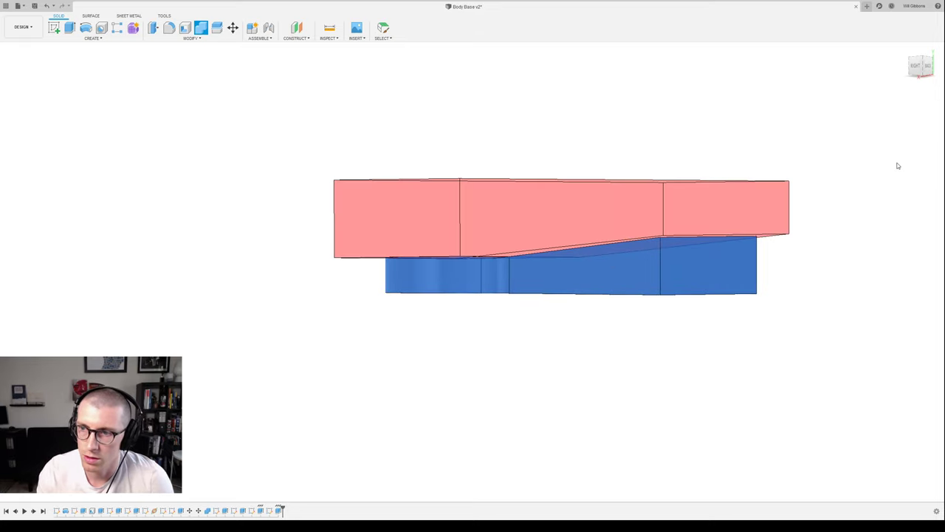
{"action": "key", "text": "Return"}
{"action": "middle_click_drag", "start_coordinate": [633, 348], "coordinate": [587, 340], "text": "shift"}
{"action": "key", "text": "ctrl+z"}
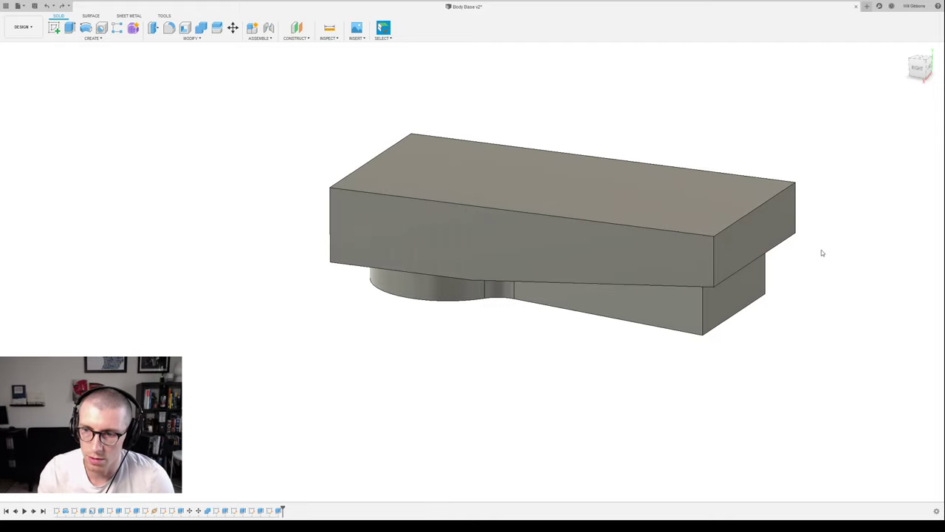
- Combine the sloped block as target with the keyhole body as tool, using the Intersect operation
{"action": "right_click_drag", "start_coordinate": [856, 263], "coordinate": [871, 207]}
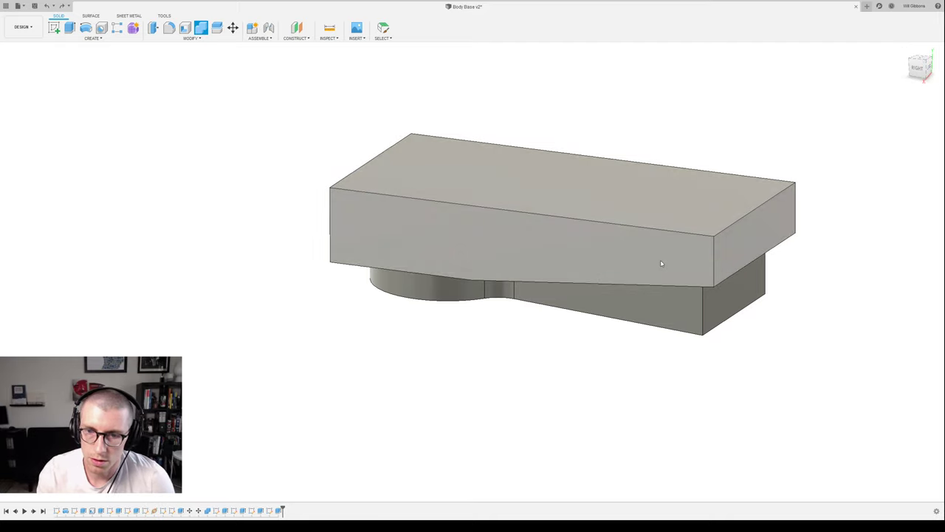
{"action": "left_click", "coordinate": [662, 264]}
{"action": "left_click", "coordinate": [667, 289]}
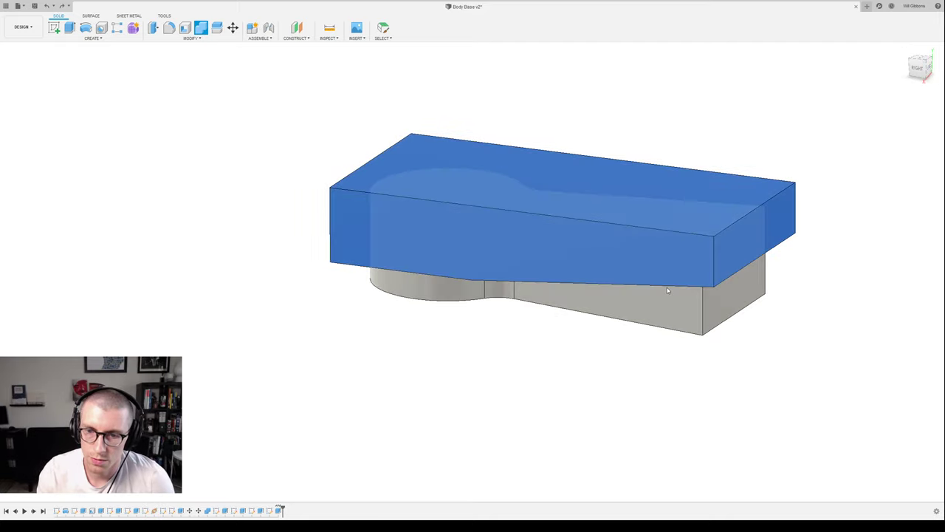
{"action": "left_click", "coordinate": [670, 299]}
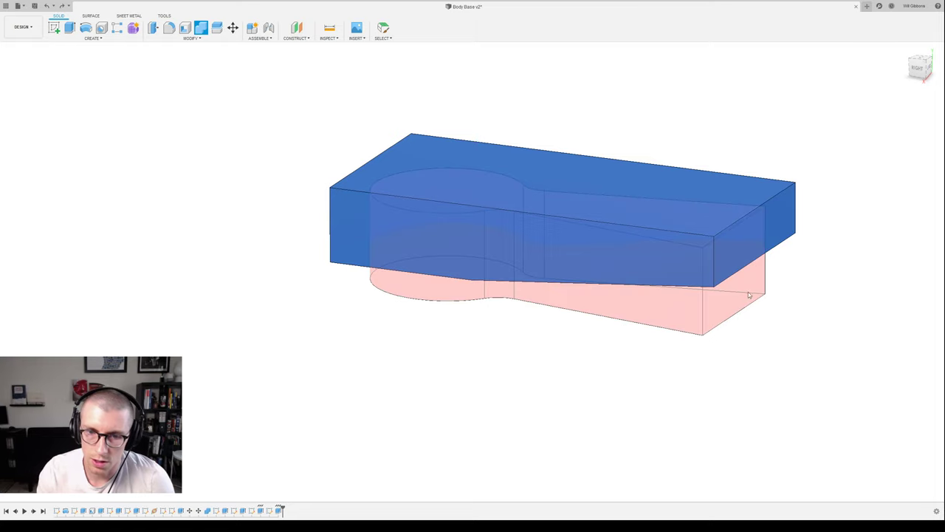
{"action": "middle_click_drag", "start_coordinate": [773, 291], "coordinate": [773, 271], "text": "shift"}
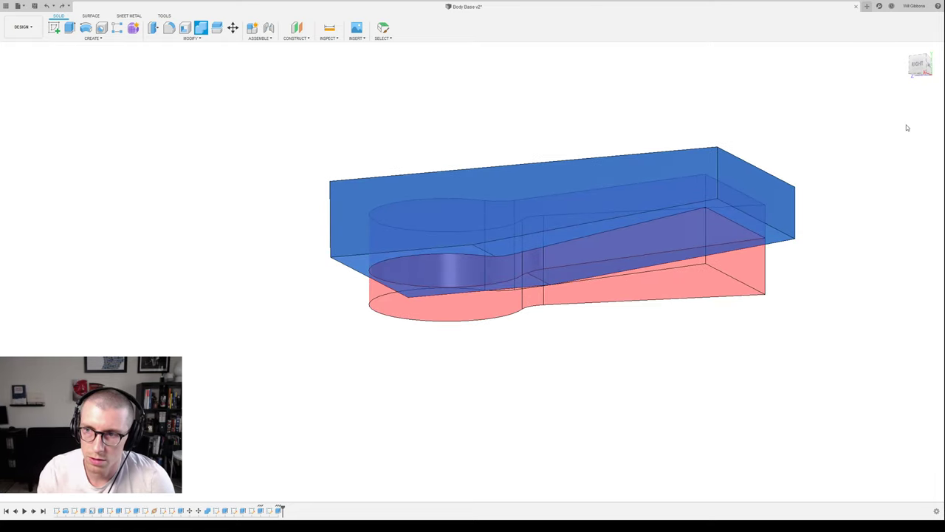
{"action": "key", "text": "Return"}
{"action": "middle_click_drag", "start_coordinate": [842, 234], "coordinate": [842, 248], "text": "shift"}
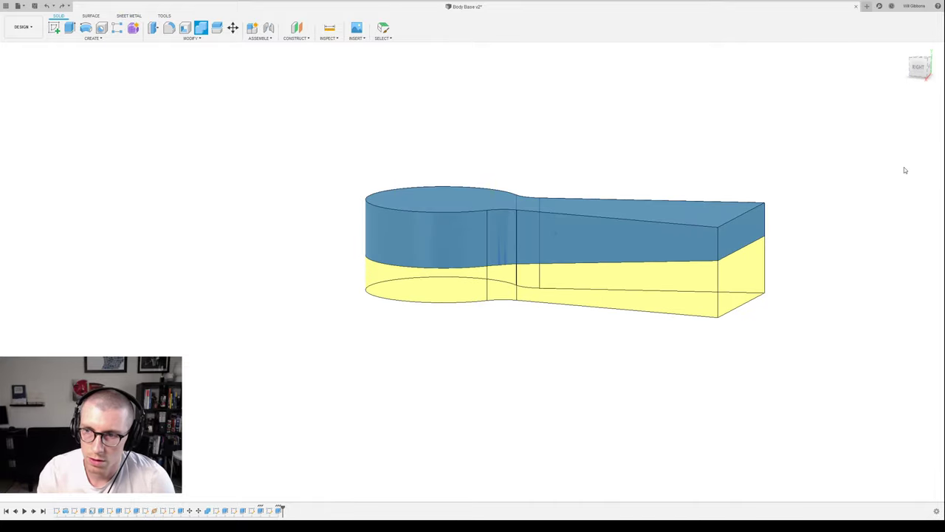
{"action": "mouse_move", "coordinate": [771, 243]}
{"action": "middle_mouse_down", "text": "shift"}
{"action": "mouse_move", "coordinate": [766, 281]}
{"action": "mouse_move", "coordinate": [770, 215]}
{"action": "mouse_move", "coordinate": [768, 248]}
{"action": "middle_mouse_up", "text": "shift"}
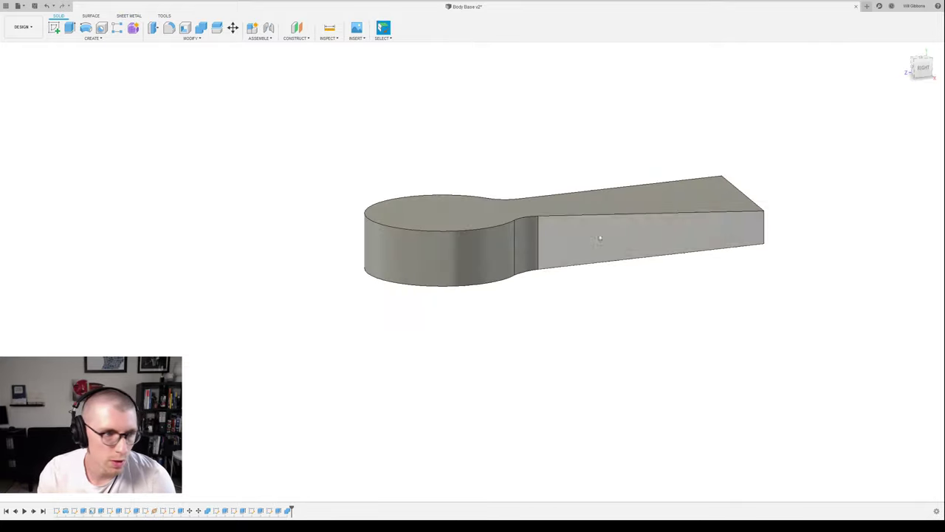
- Show the bowl body again around the keyhole-shaped piece
{"action": "left_click", "coordinate": [39, 129]}
{"action": "middle_click_drag", "start_coordinate": [321, 325], "coordinate": [449, 292], "text": "shift"}
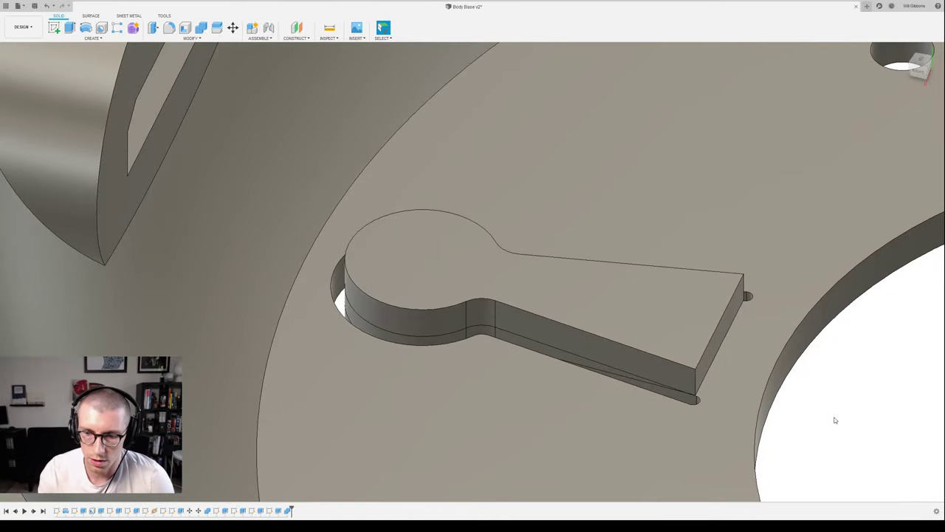
{"action": "middle_click_drag", "start_coordinate": [645, 329], "coordinate": [550, 307], "text": "shift"}
{"action": "left_click", "coordinate": [551, 307]}
{"action": "left_click", "coordinate": [900, 440]}
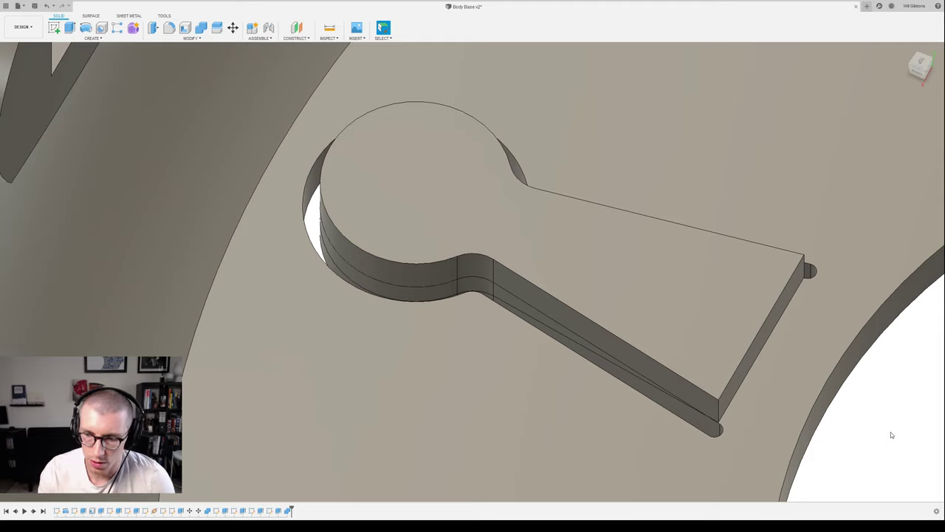
{"action": "left_click", "coordinate": [627, 358]}
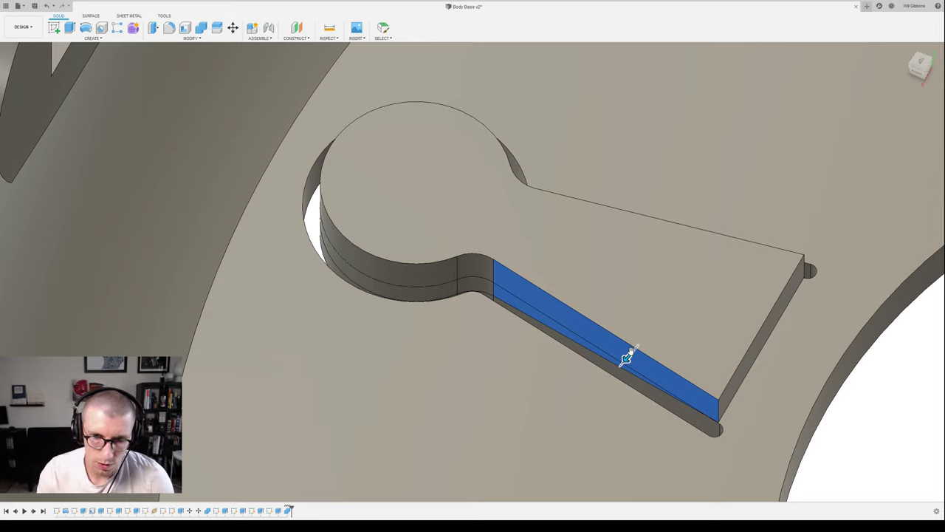
{"action": "left_click_drag", "start_coordinate": [632, 351], "coordinate": [631, 353]}
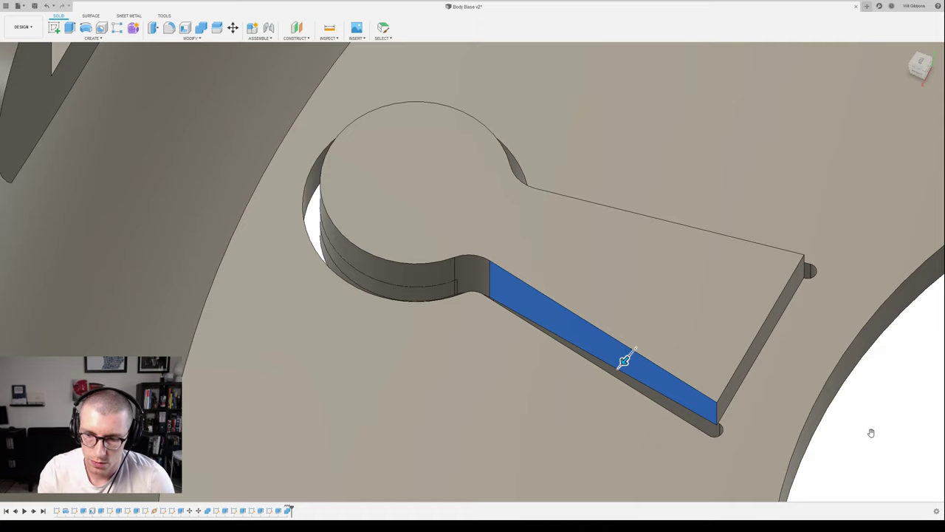
{"action": "key", "text": "Escape"}
{"action": "key", "text": "q"}
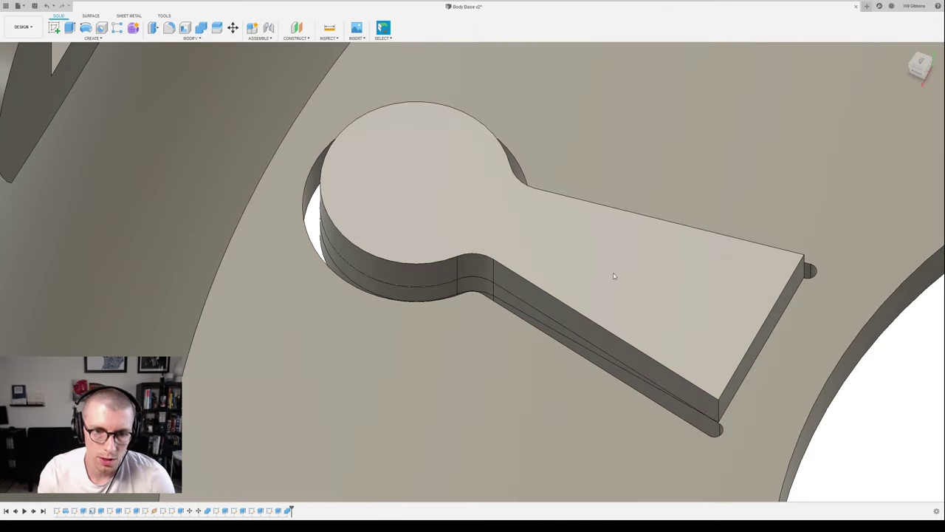
- Scale the keyhole-shaped body up slightly as a whole so it reaches across the slot around it
{"action": "left_click", "coordinate": [610, 281]}
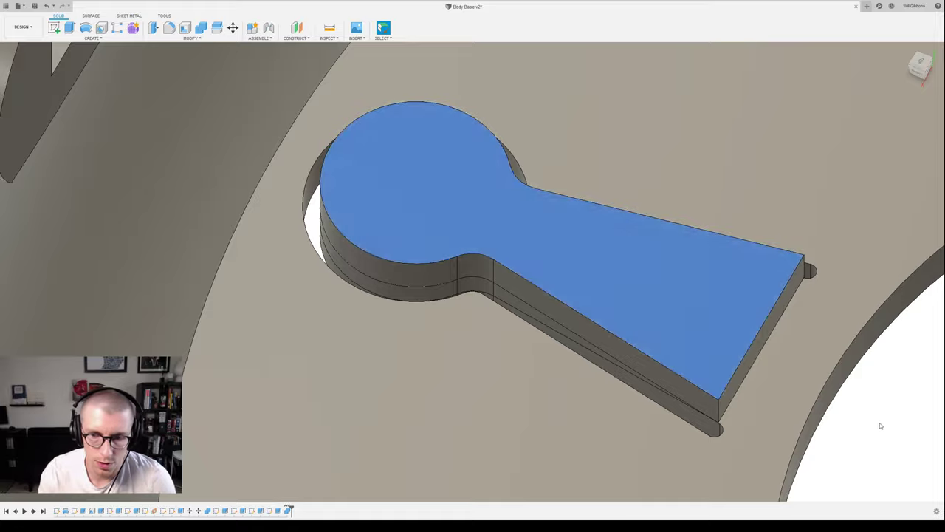
{"action": "key", "text": "Escape"}
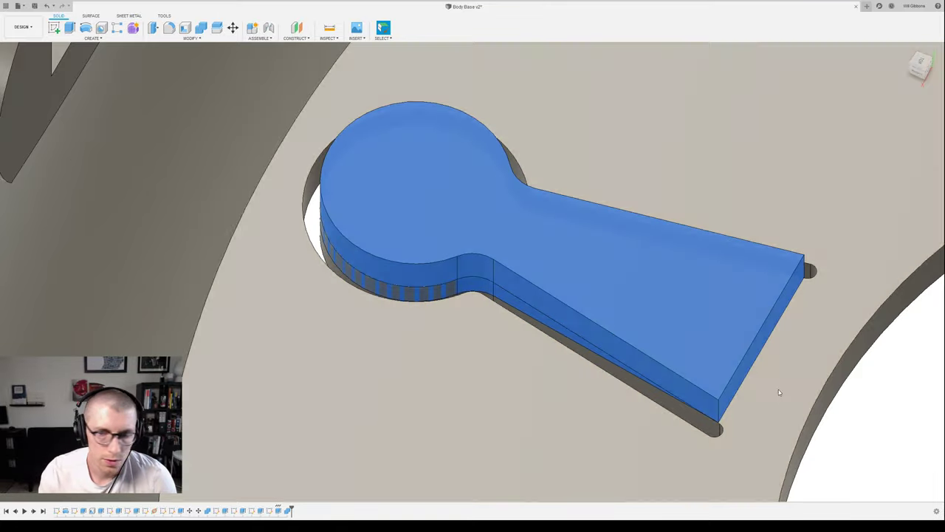
{"action": "key", "text": "Escape"}
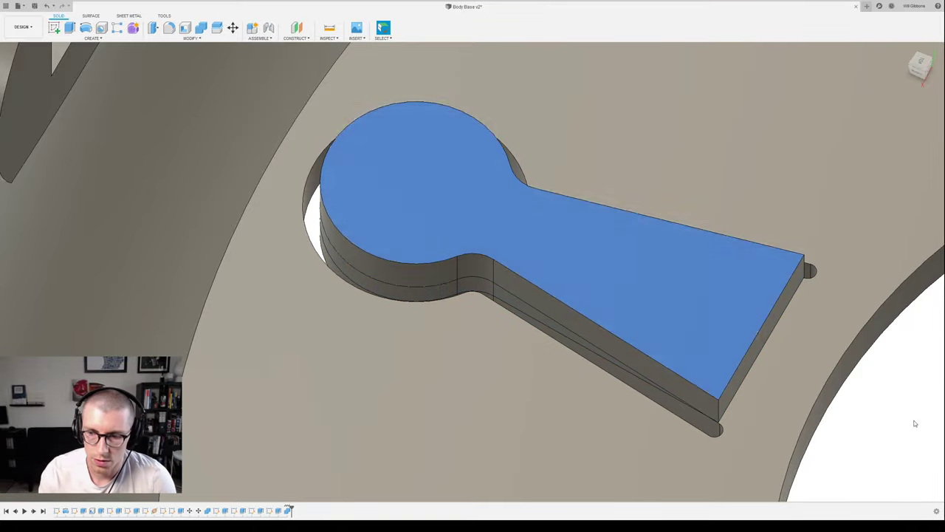
{"action": "key", "text": "Escape"}
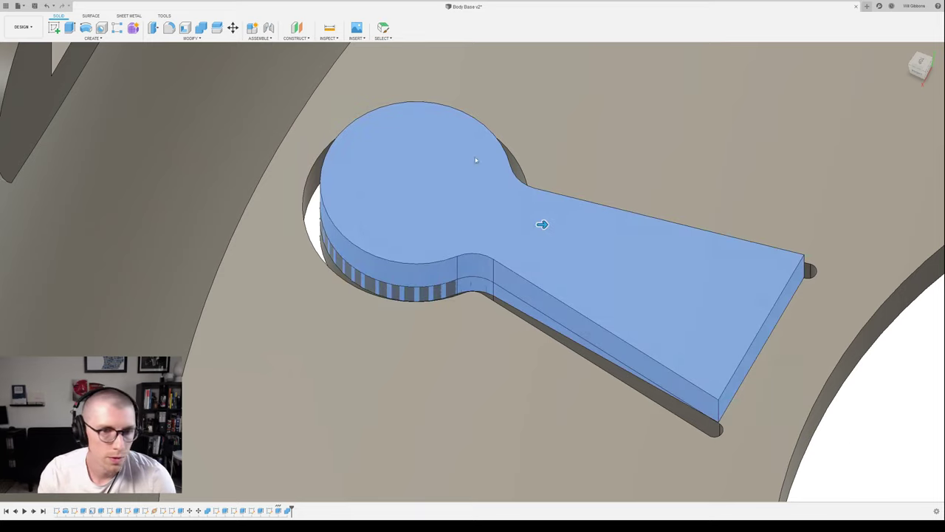
{"action": "left_click", "coordinate": [583, 216]}
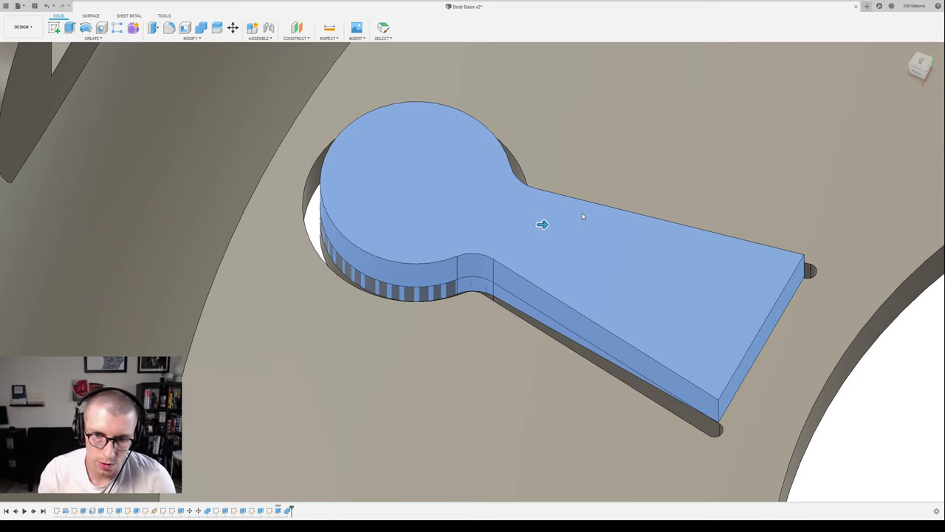
{"action": "key", "text": "Return"}
- Cut the enlarged keyhole body out of the bowl body with Combine and inspect the resulting recess and its leftover slivers
{"action": "middle_click_drag", "start_coordinate": [582, 217], "coordinate": [646, 245], "text": "shift"}
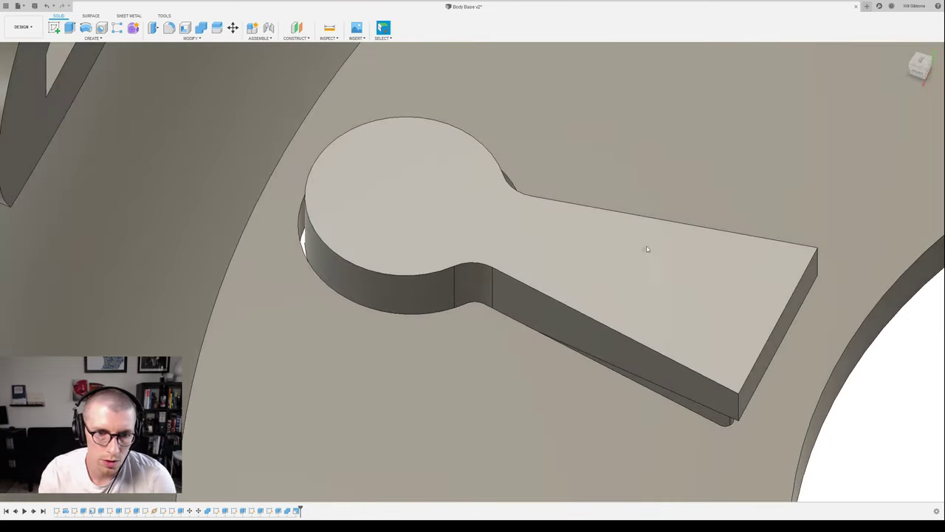
{"action": "key", "text": "shift+c"}
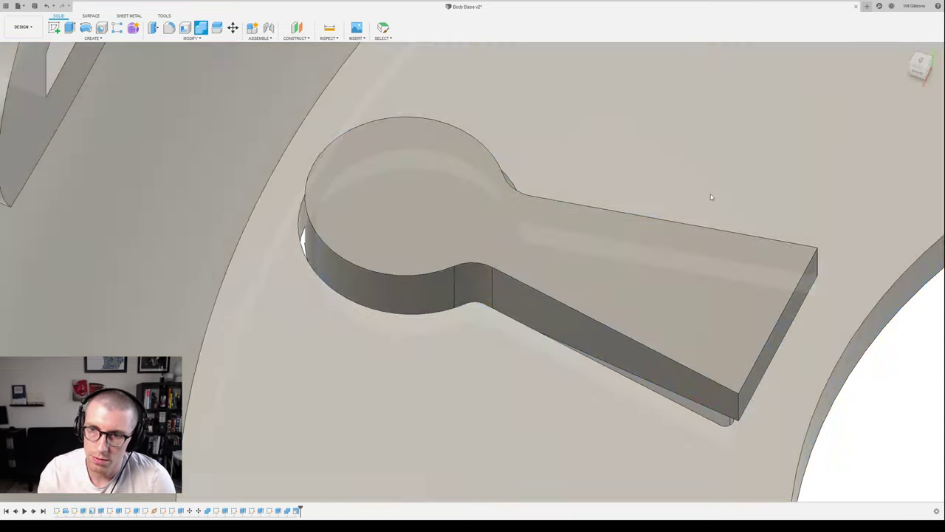
{"action": "left_click", "coordinate": [731, 195]}
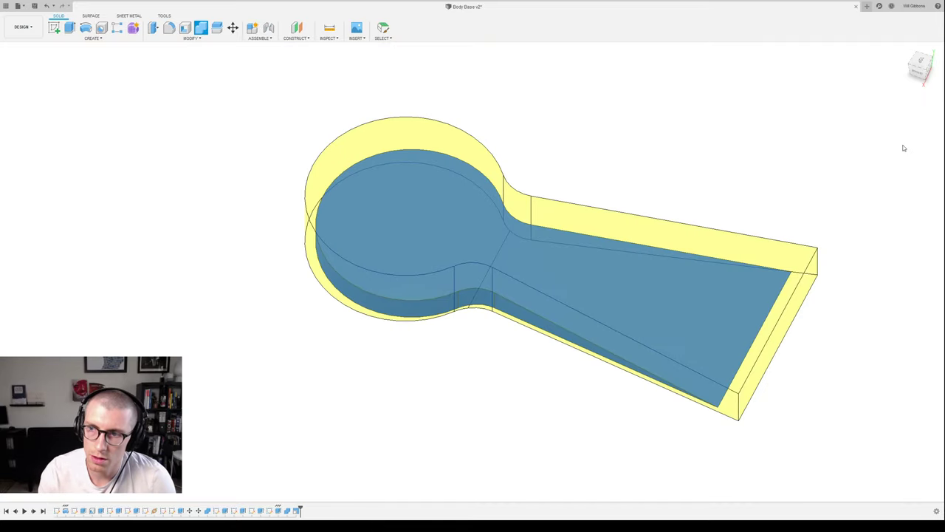
{"action": "left_click", "coordinate": [895, 145]}
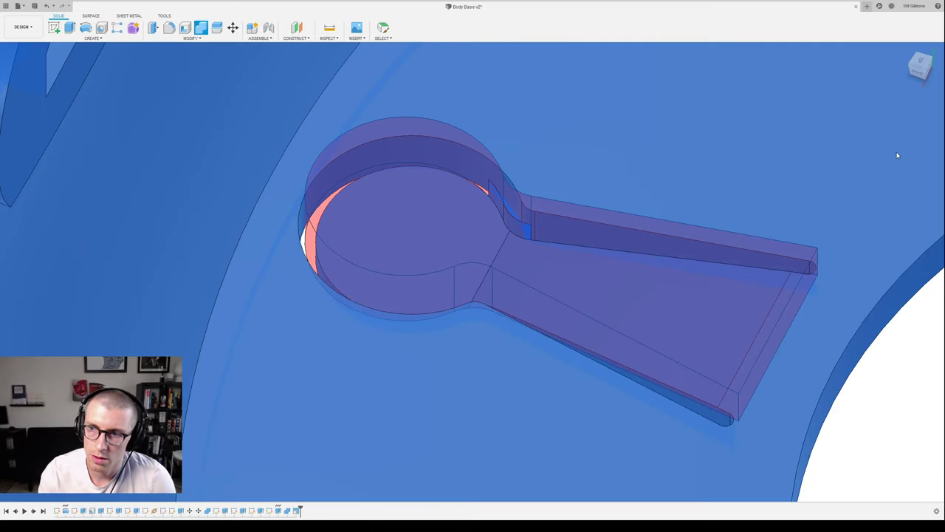
{"action": "key", "text": "Return"}
{"action": "middle_click_drag", "start_coordinate": [903, 153], "coordinate": [466, 248], "text": "shift"}
{"action": "left_click", "coordinate": [467, 249]}
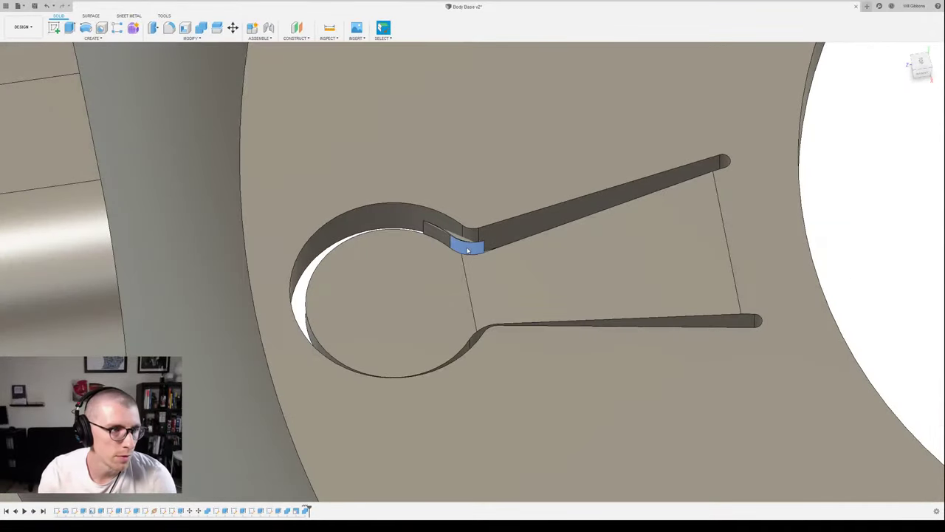
{"action": "left_click", "coordinate": [509, 291]}
{"action": "middle_click_drag", "start_coordinate": [593, 312], "coordinate": [567, 304], "text": "shift"}
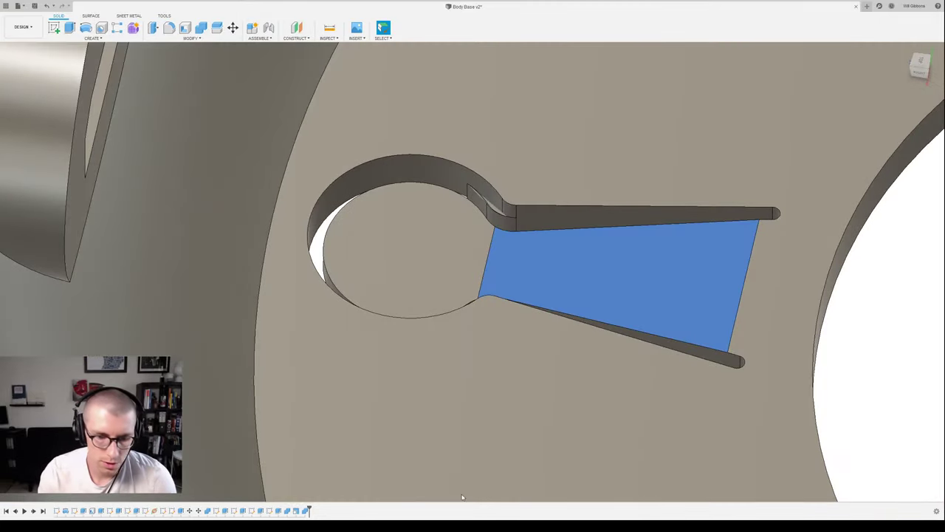
{"action": "double_click", "coordinate": [293, 511]}
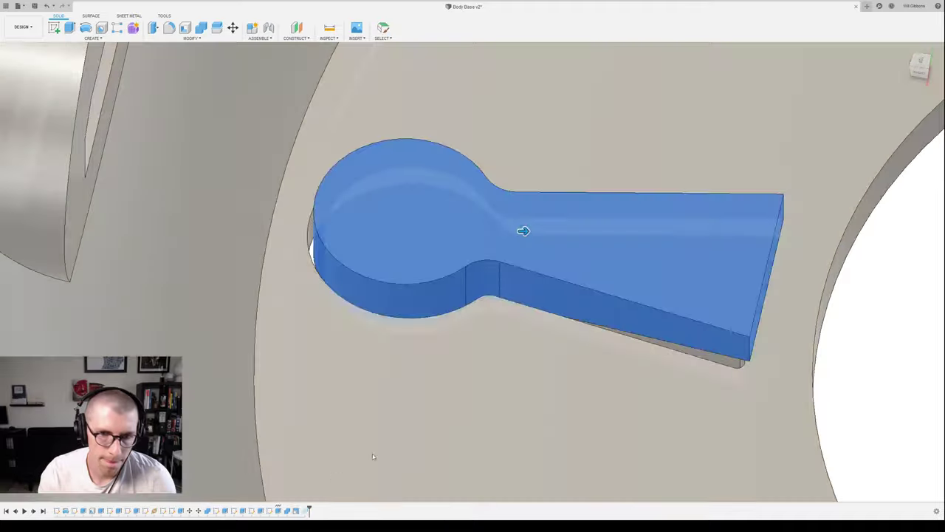
{"action": "middle_click_drag", "start_coordinate": [443, 311], "coordinate": [560, 279], "text": "shift"}
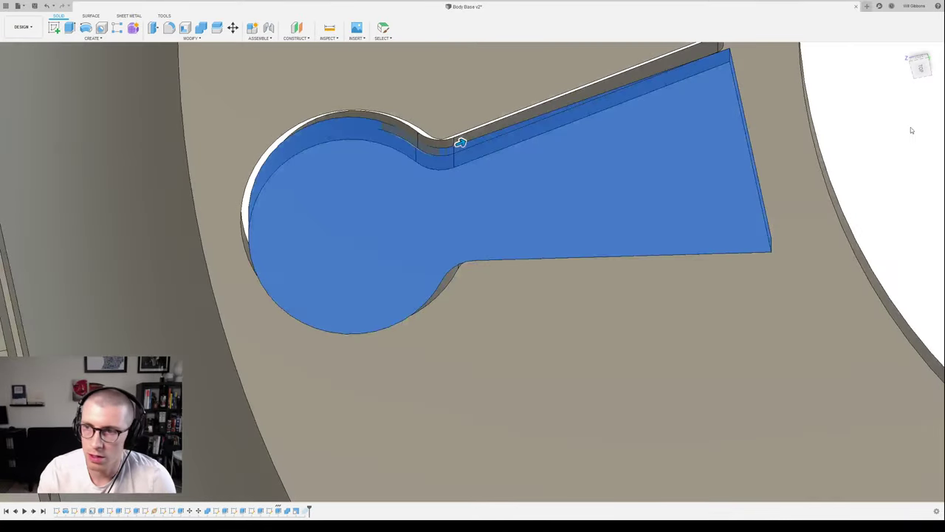
{"action": "middle_click_drag", "start_coordinate": [821, 225], "coordinate": [890, 144], "text": "shift"}
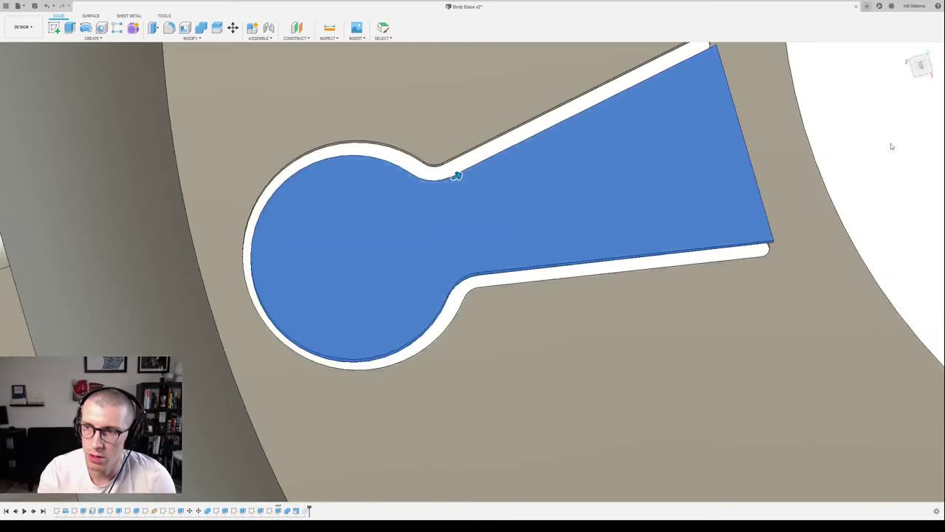
{"action": "left_click", "coordinate": [916, 113]}
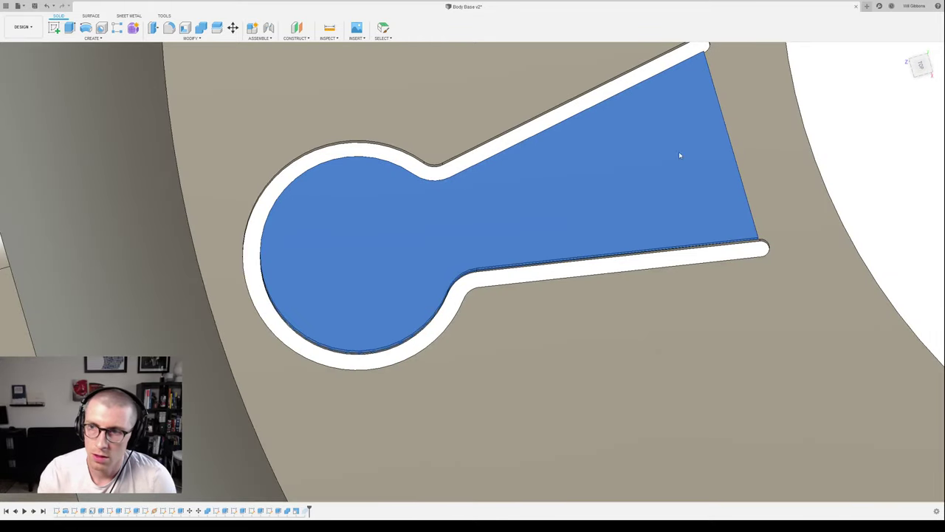
{"action": "middle_click_drag", "start_coordinate": [861, 170], "coordinate": [642, 213], "text": "shift"}
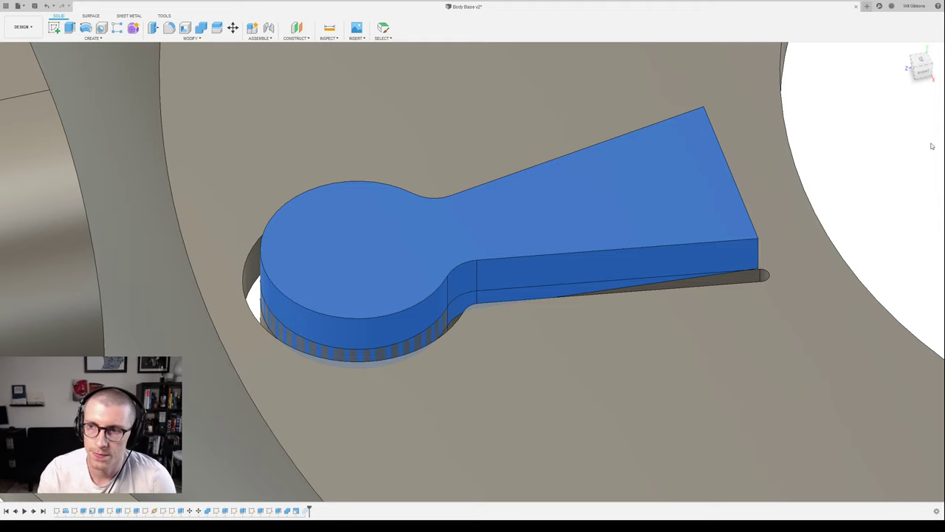
{"action": "key", "text": "Escape"}
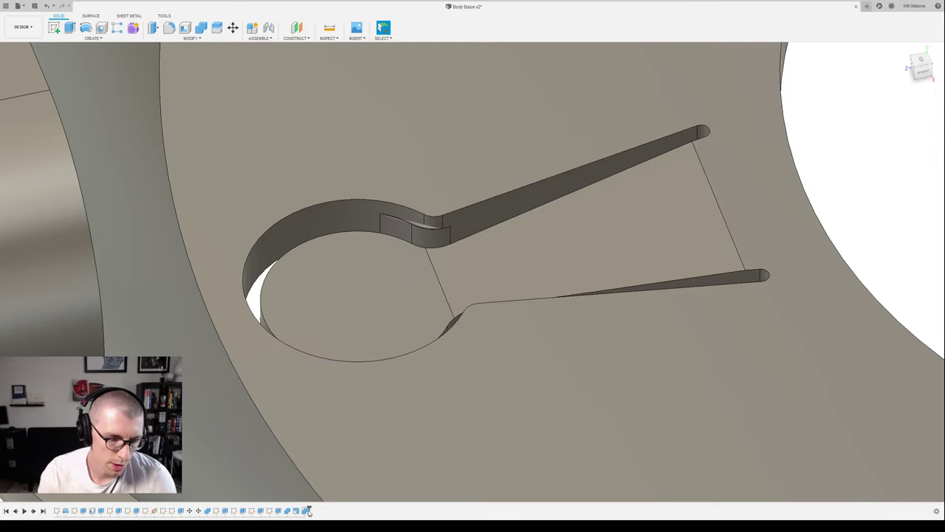
- Remove the Combine cut from the design history and roll the history back to just before the Scale feature
{"action": "left_click", "coordinate": [305, 511]}
{"action": "left_click_drag", "start_coordinate": [308, 510], "coordinate": [298, 511]}
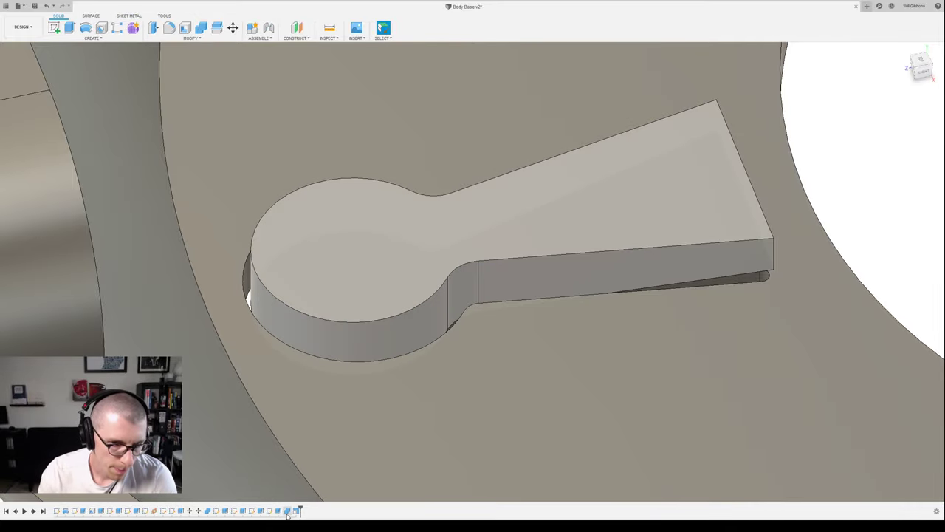
{"action": "left_click", "coordinate": [287, 511]}
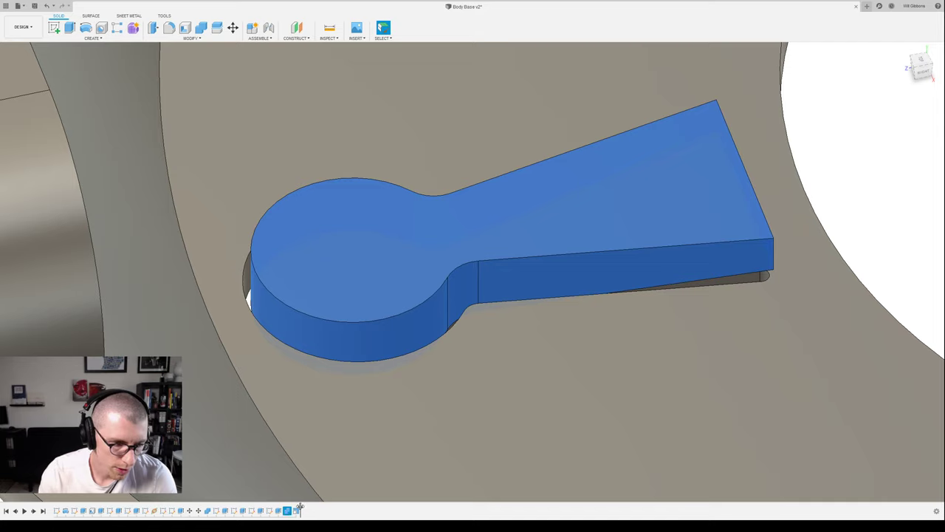
{"action": "left_click_drag", "start_coordinate": [300, 509], "coordinate": [288, 508]}
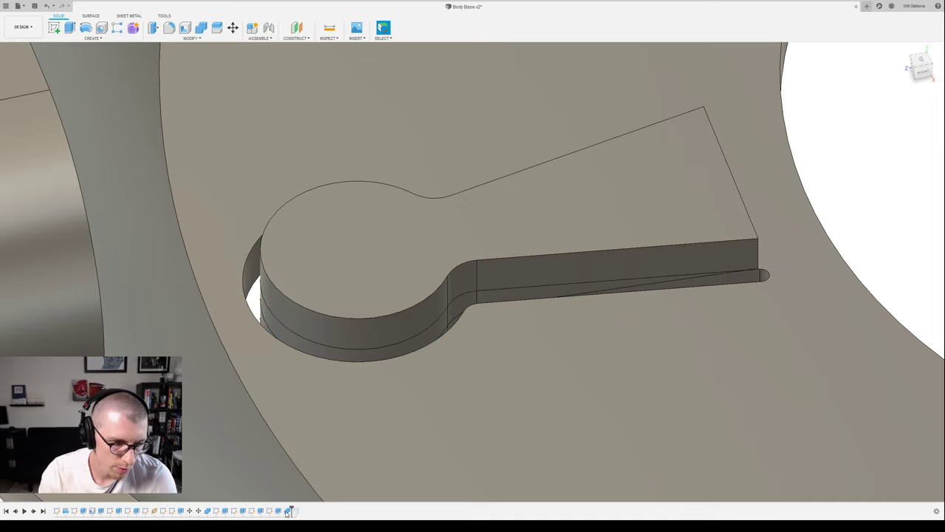
- Delete the Intersect Combine feature from the design history
{"action": "left_click", "coordinate": [287, 512]}
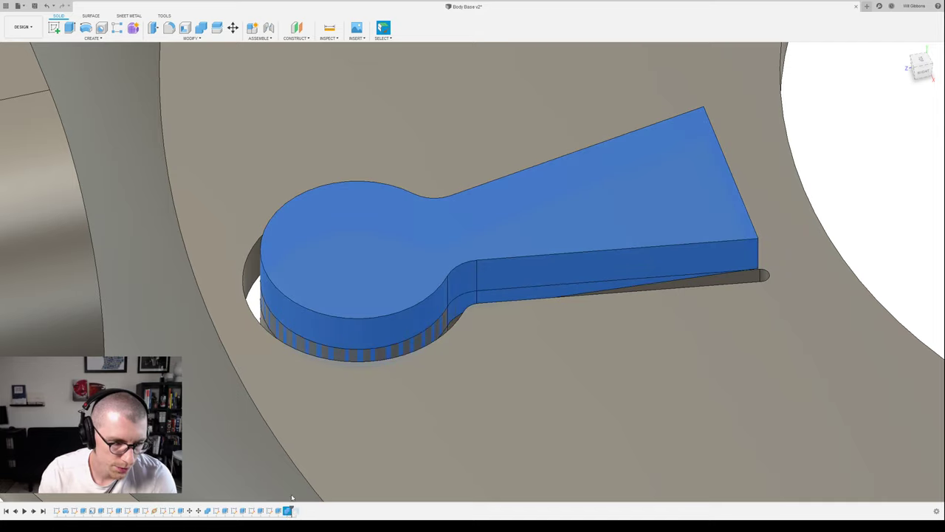
{"action": "left_click", "coordinate": [286, 512]}
{"action": "left_click", "coordinate": [288, 511]}
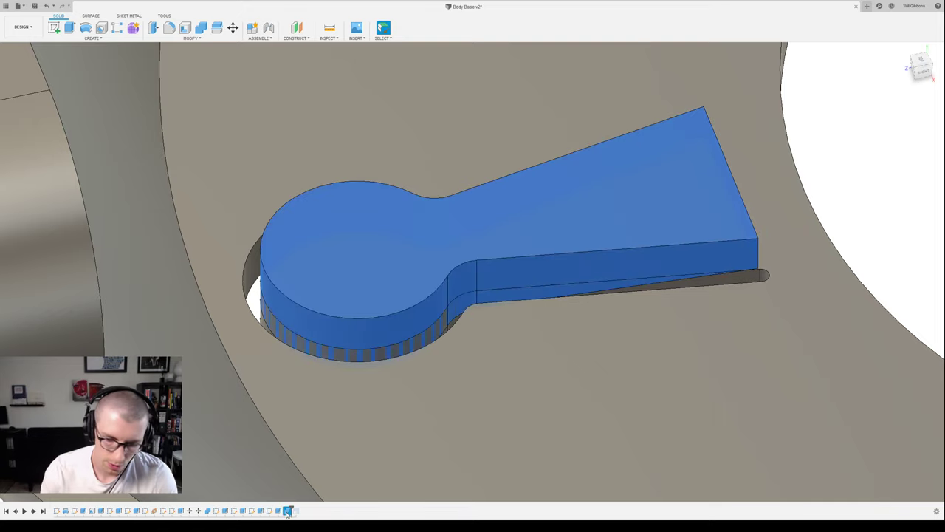
{"action": "key", "text": "Delete"}
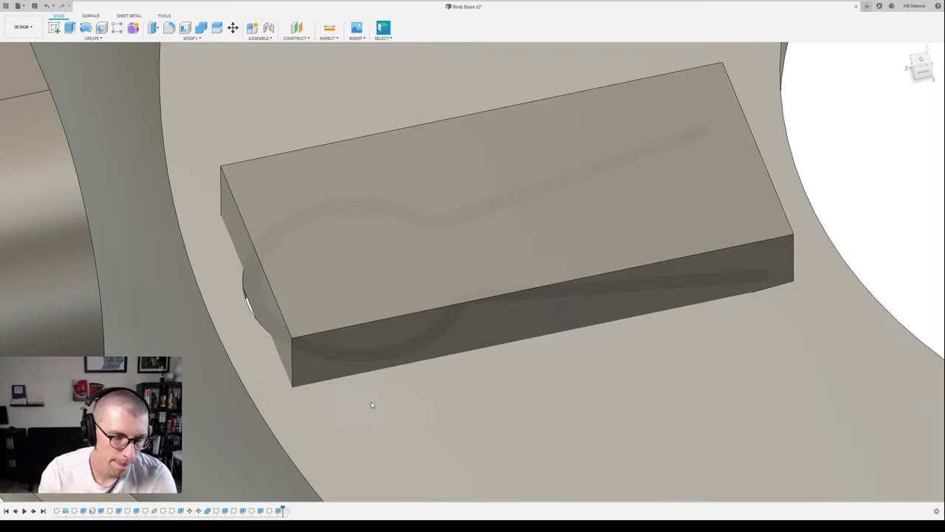
- Hide the bowl body, leaving the sloped block and the full keyhole body visible
{"action": "left_click", "coordinate": [373, 411]}
{"action": "key", "text": "v"}
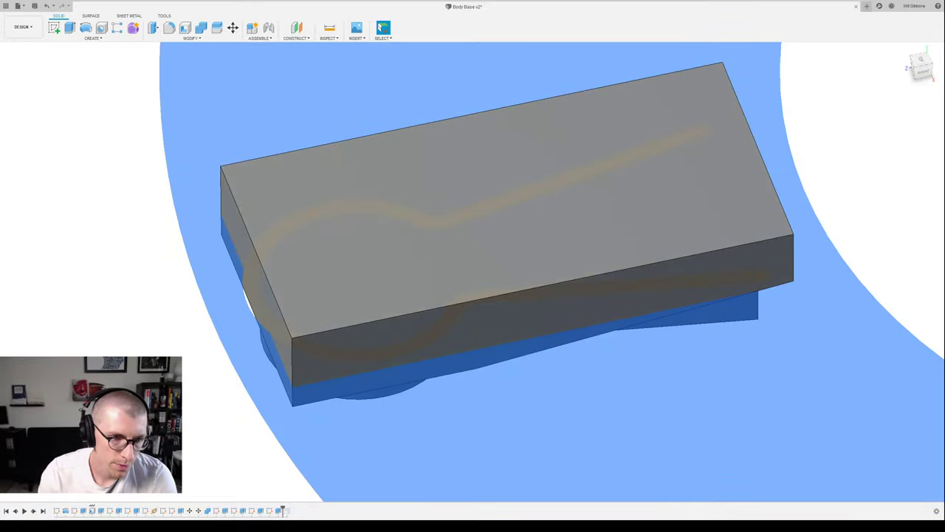
{"action": "middle_click_drag", "start_coordinate": [217, 401], "coordinate": [198, 360], "text": "shift"}
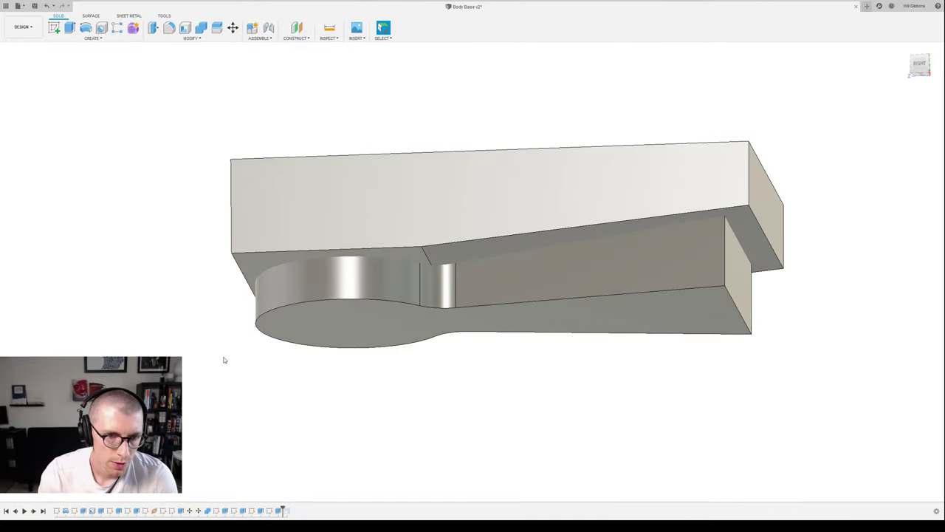
- Examine from several side angles how the sloped block's underside overlaps the keyhole body
{"action": "left_click", "coordinate": [384, 279]}
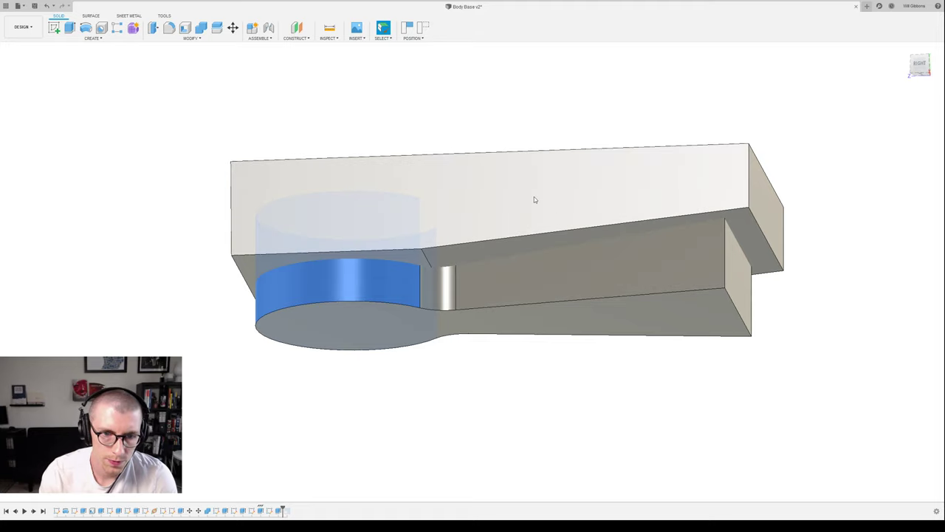
{"action": "left_click", "coordinate": [534, 197]}
{"action": "left_click", "coordinate": [579, 286], "text": "shift"}
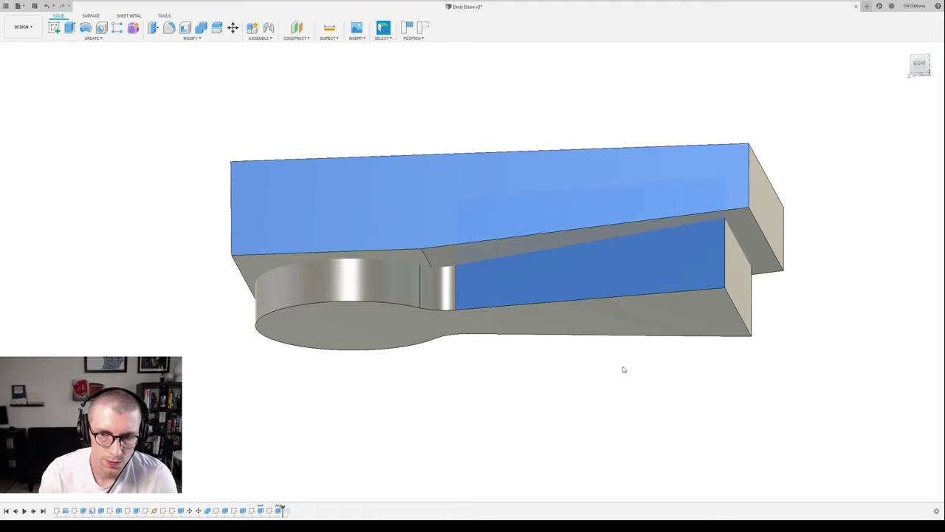
{"action": "left_click", "coordinate": [633, 398]}
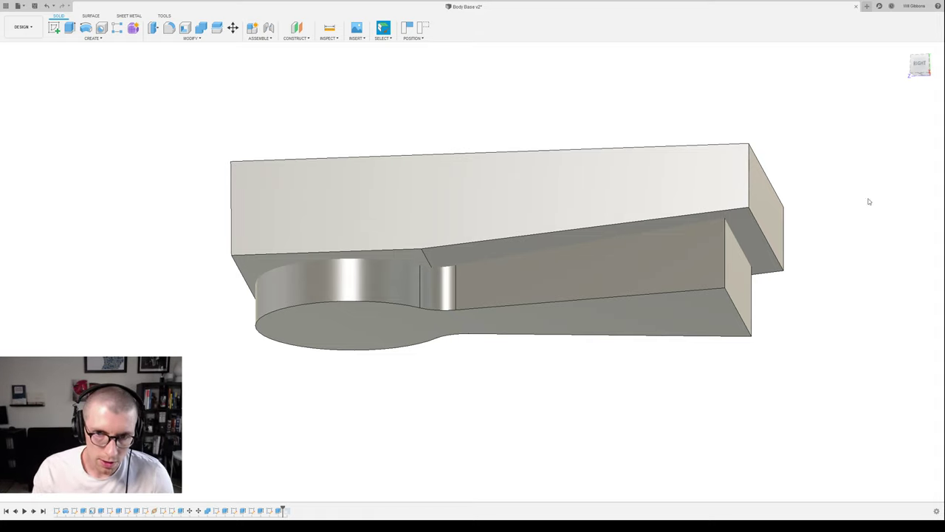
{"action": "middle_click_drag", "start_coordinate": [737, 318], "coordinate": [631, 324], "text": "shift"}
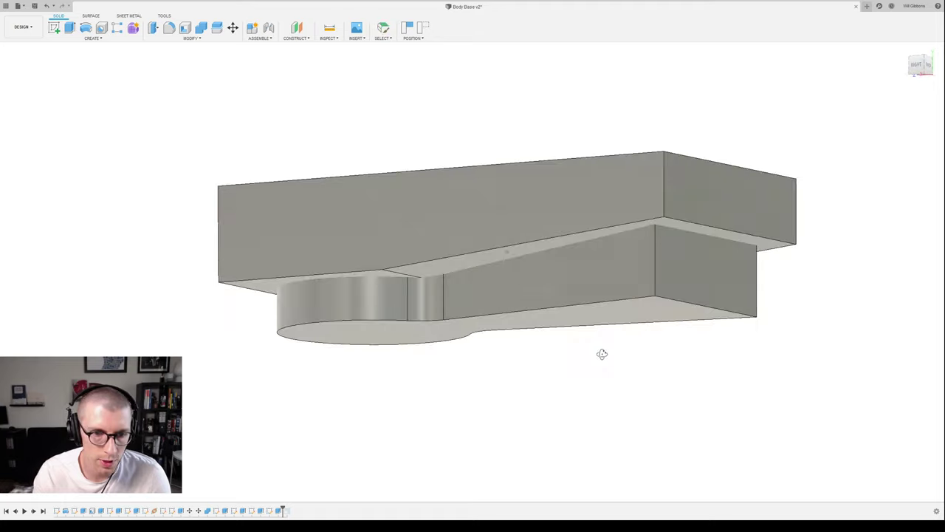
{"action": "middle_click_drag", "start_coordinate": [601, 354], "coordinate": [578, 360], "text": "shift"}
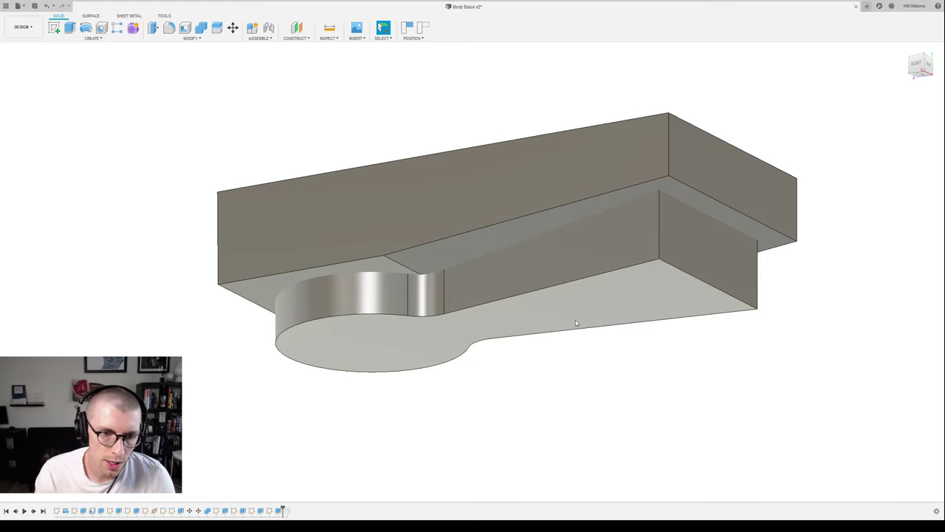
{"action": "middle_click_drag", "start_coordinate": [576, 320], "coordinate": [578, 372], "text": "shift"}
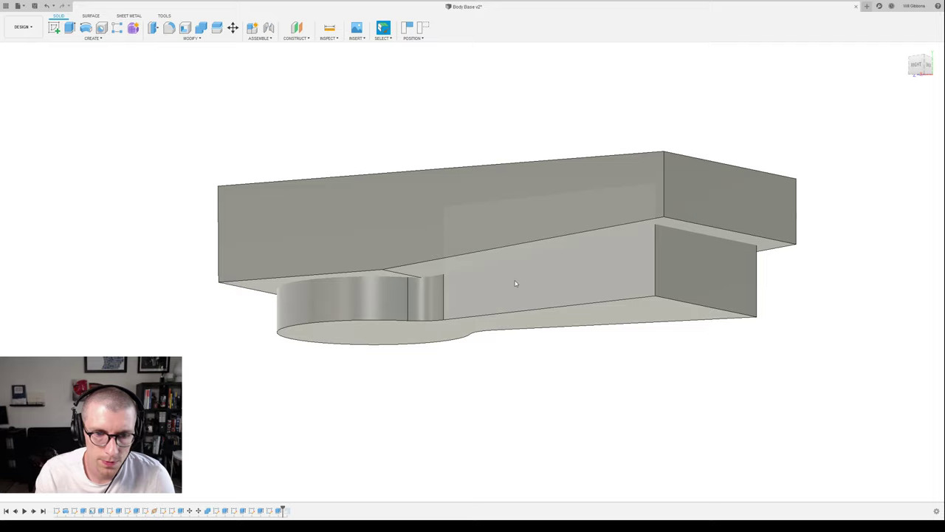
{"action": "key", "text": "f"}
{"action": "key", "text": "Escape"}
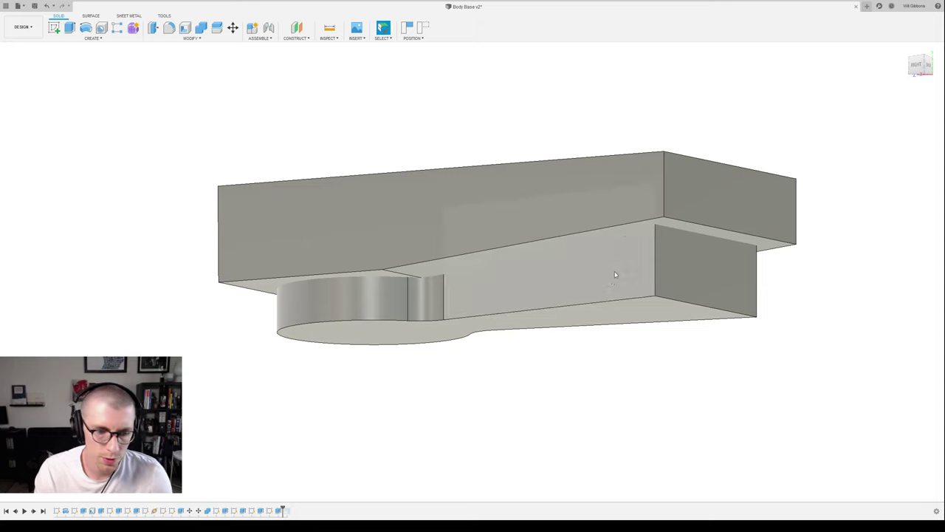
- Undo the deletion of the Intersect Combine feature
{"action": "key", "text": "ctrl+z"}
{"action": "key", "text": "ctrl+z"}
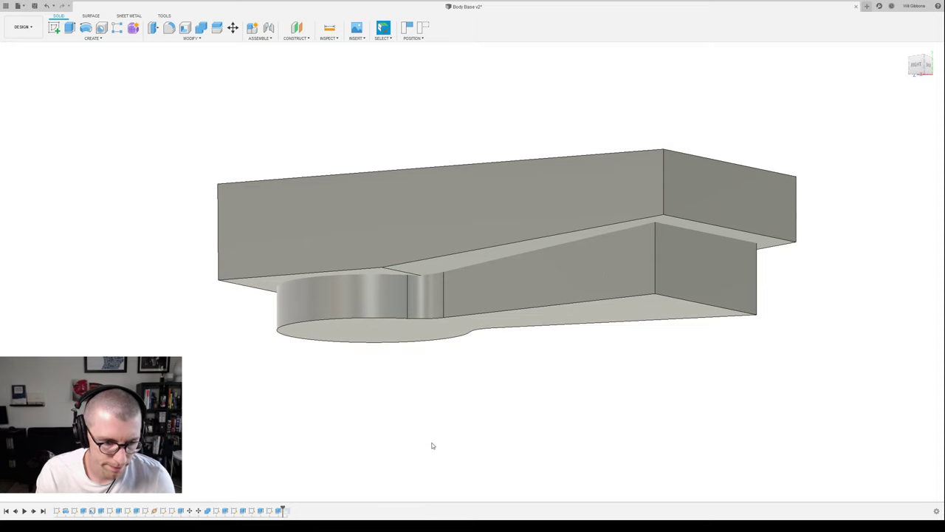
{"action": "key", "text": "ctrl+y"}
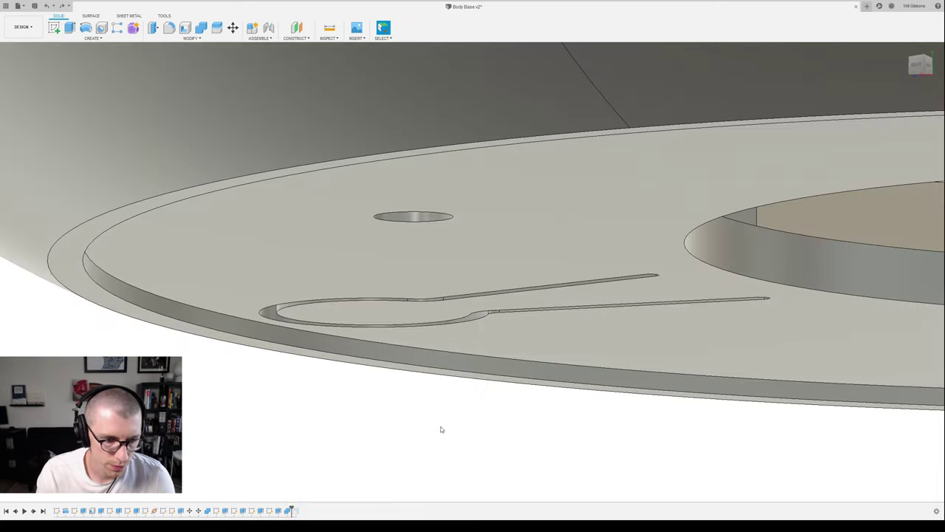
- Hide the bowl body to isolate the intersected keyhole body and view it from its wide end
{"action": "scroll", "coordinate": [442, 429], "scroll_direction": "down", "scroll_amount": 4}
{"action": "left_click", "coordinate": [472, 315]}
{"action": "key", "text": "v"}
{"action": "middle_click_drag", "start_coordinate": [402, 397], "coordinate": [351, 416], "text": "shift"}
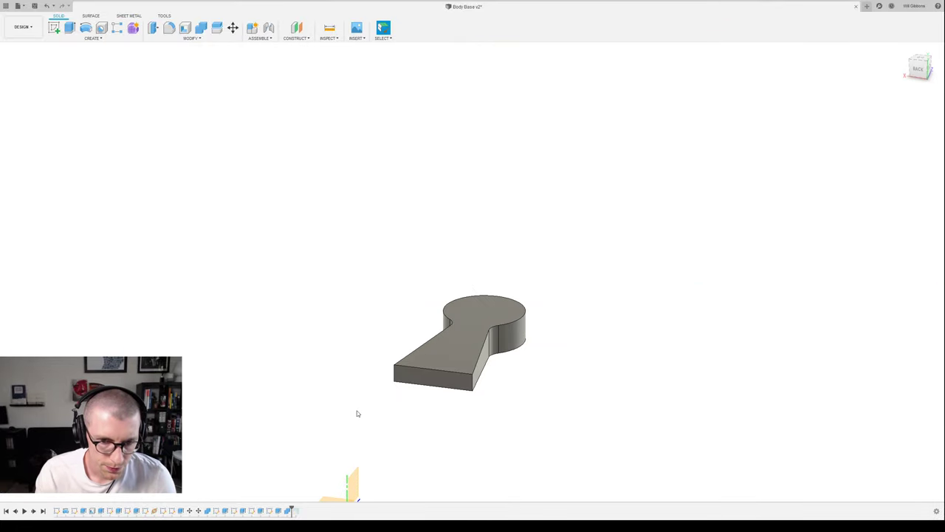
- Offset the keyhole body's side walls around the round head, neck fillets and tapered sides slightly outward
{"action": "key", "text": "q"}
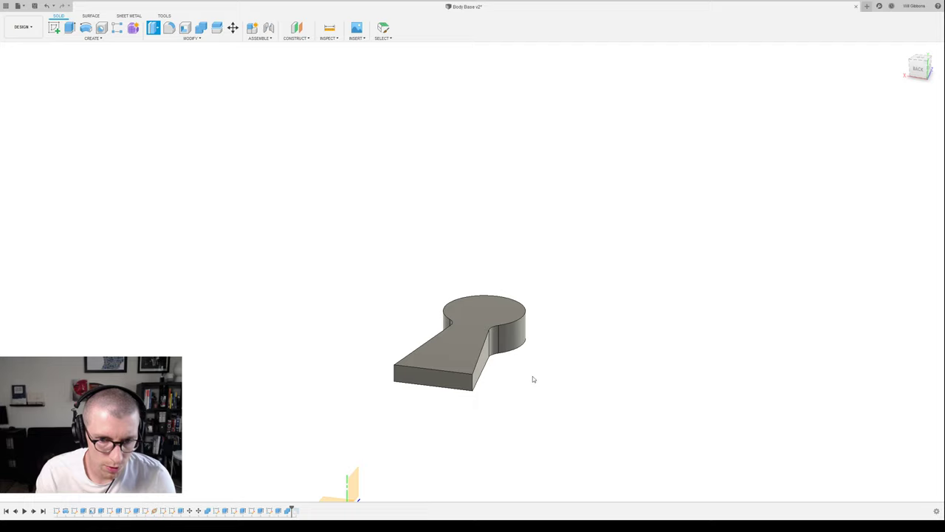
{"action": "scroll", "coordinate": [529, 380], "scroll_direction": "up", "scroll_amount": 3}
{"action": "left_click", "coordinate": [458, 336]}
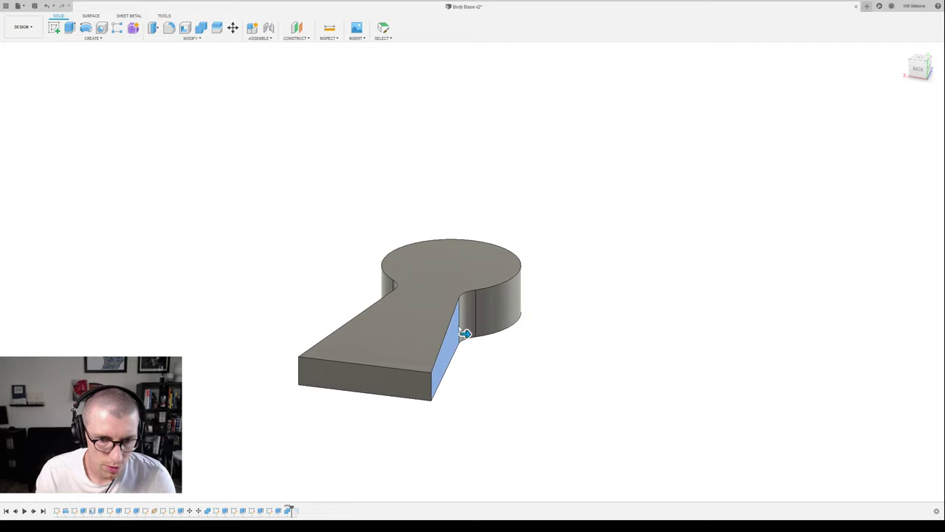
{"action": "left_click", "coordinate": [465, 318]}
{"action": "left_click", "coordinate": [486, 314]}
{"action": "middle_click_drag", "start_coordinate": [493, 375], "coordinate": [469, 377], "text": "shift"}
{"action": "left_click", "coordinate": [399, 333]}
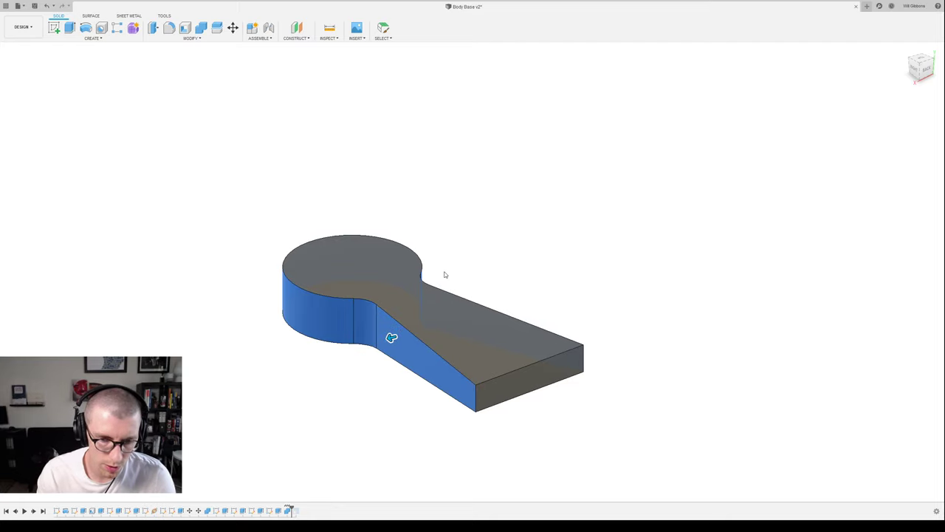
{"action": "key", "text": "Return"}
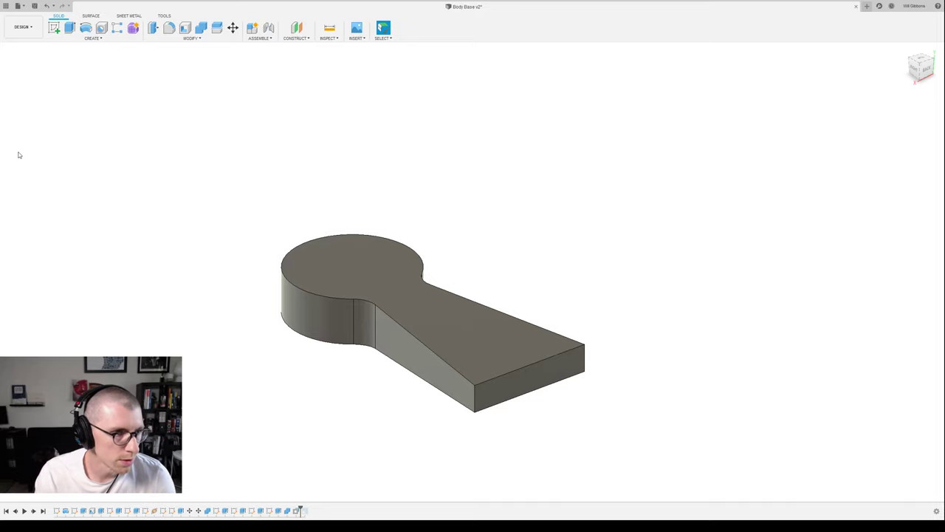
- Show the bowl body and examine how the enlarged keyhole body overlaps the slot in the floor
{"action": "left_click", "coordinate": [37, 137]}
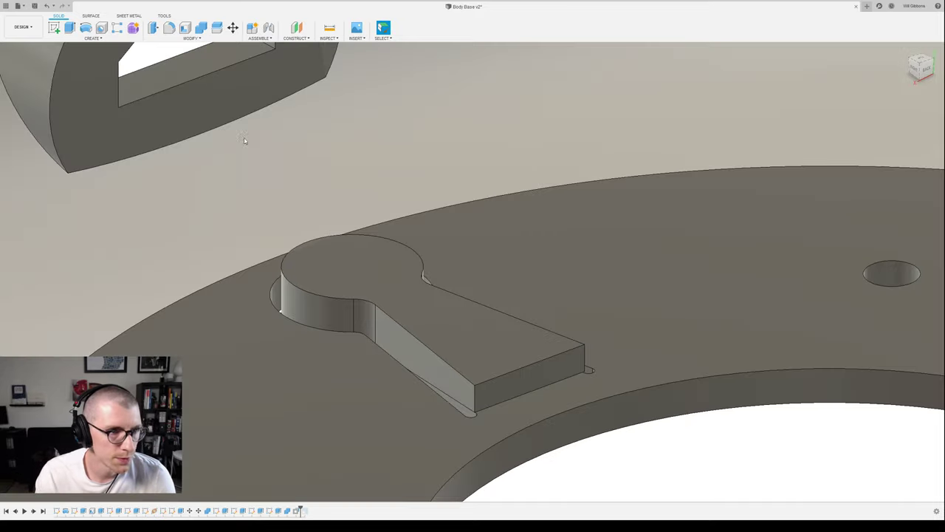
{"action": "scroll", "coordinate": [339, 163], "scroll_direction": "down", "scroll_amount": 2}
{"action": "middle_click_drag", "start_coordinate": [339, 165], "coordinate": [348, 184], "text": "shift"}
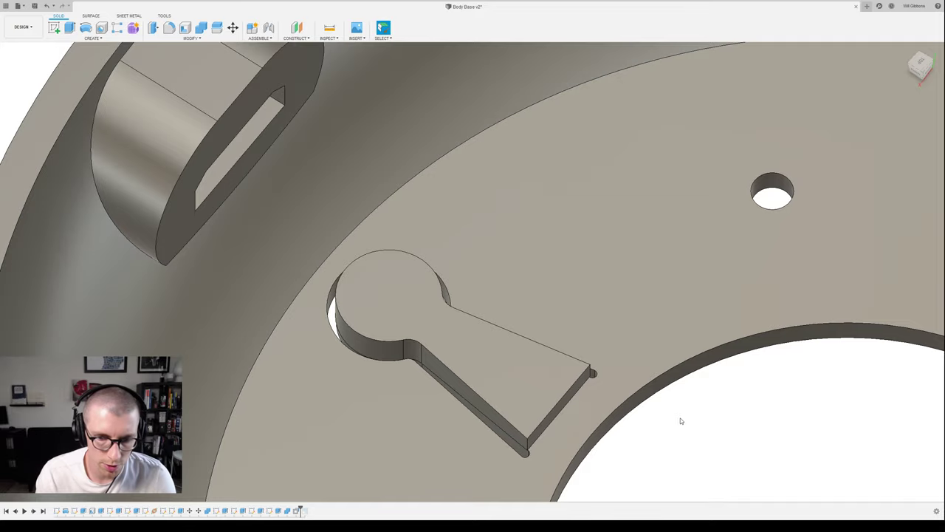
{"action": "middle_click_drag", "start_coordinate": [681, 418], "coordinate": [679, 420], "text": "shift"}
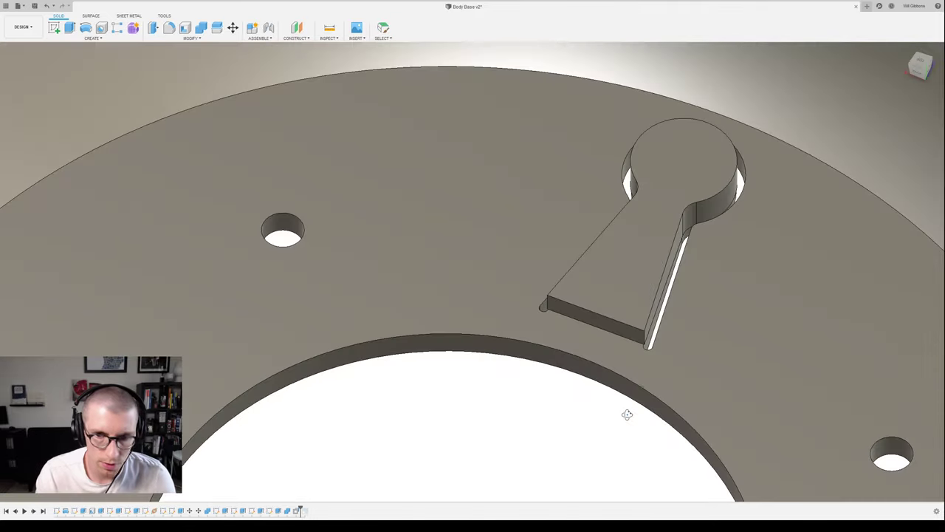
{"action": "middle_click_drag", "start_coordinate": [624, 413], "coordinate": [677, 403], "text": "shift"}
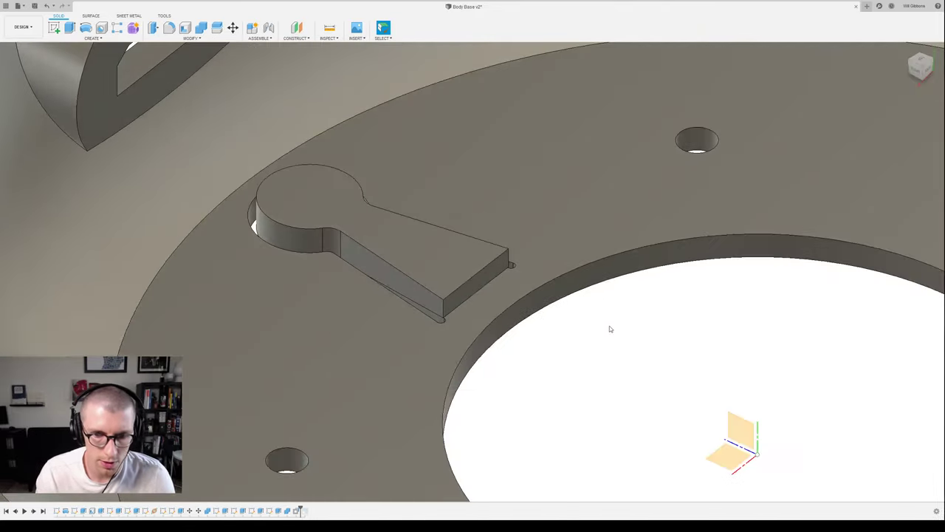
{"action": "middle_click_drag", "start_coordinate": [609, 326], "coordinate": [616, 344], "text": "shift"}
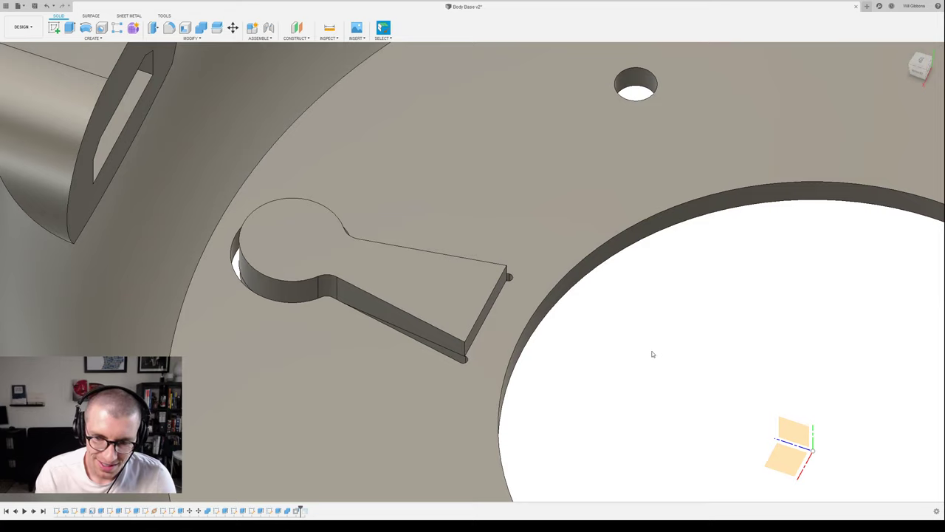
- Cut the enlarged keyhole body out of the bowl body with Combine
{"action": "key", "text": "q"}
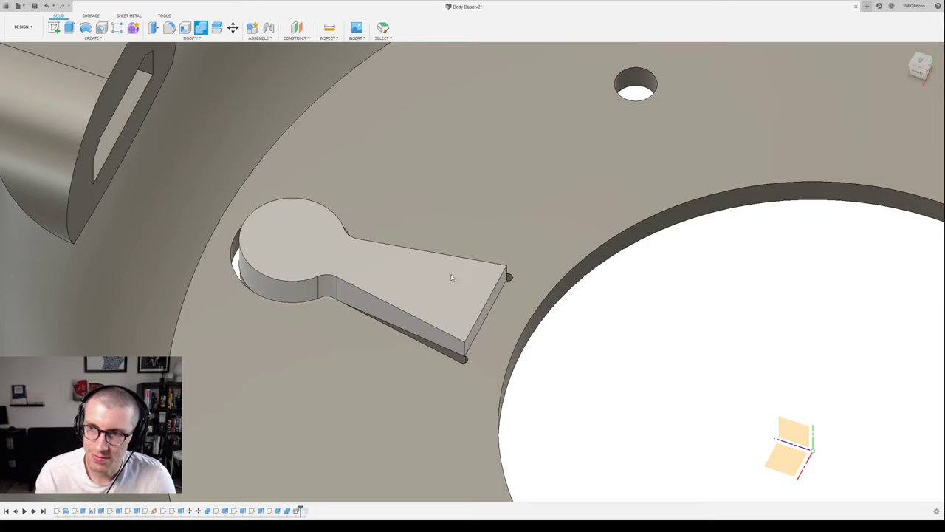
{"action": "left_click", "coordinate": [867, 136]}
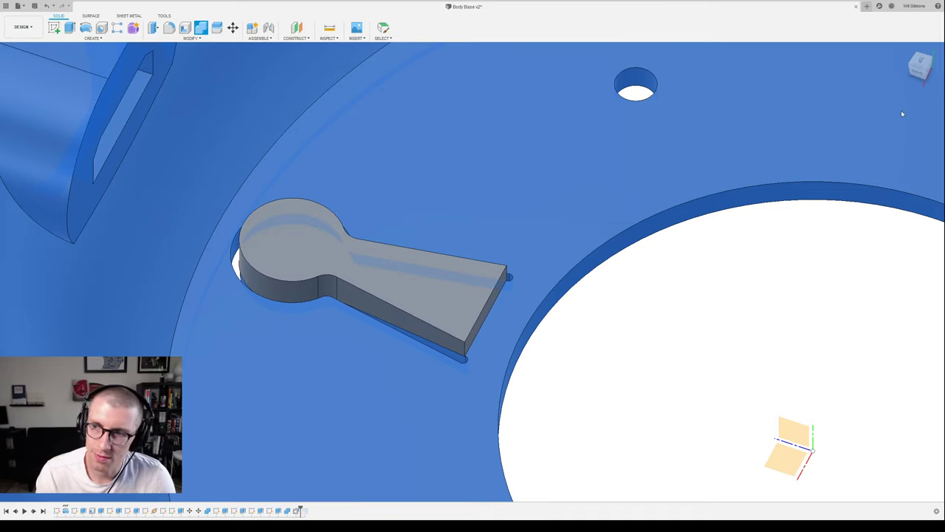
{"action": "left_click", "coordinate": [468, 253]}
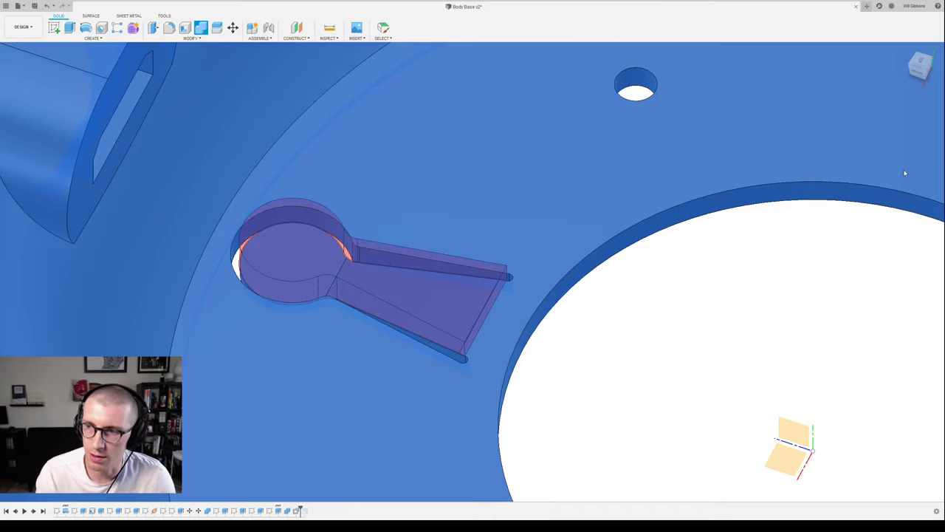
{"action": "key", "text": "Return"}
- Examine the thinned keyhole tab from inside the bowl and from the underside of the floor
{"action": "mouse_move", "coordinate": [574, 307]}
{"action": "middle_mouse_down", "text": "shift"}
{"action": "mouse_move", "coordinate": [548, 317]}
{"action": "mouse_move", "coordinate": [549, 283]}
{"action": "mouse_move", "coordinate": [548, 312]}
{"action": "middle_mouse_up", "text": "shift"}
{"action": "middle_click_drag", "start_coordinate": [352, 309], "coordinate": [528, 261], "text": "shift"}
{"action": "scroll", "coordinate": [448, 275], "scroll_direction": "down", "scroll_amount": 7}
{"action": "scroll", "coordinate": [464, 238], "scroll_direction": "up", "scroll_amount": 3}
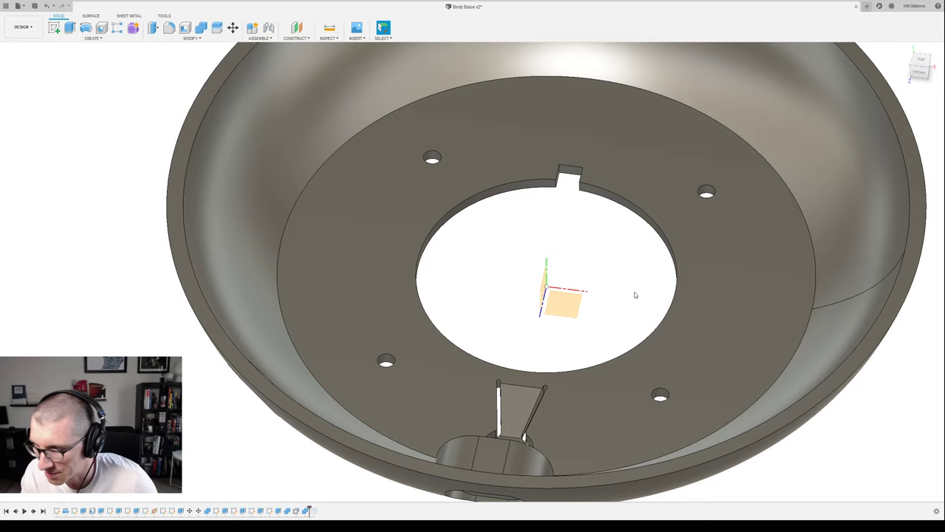
{"action": "middle_click_drag", "start_coordinate": [631, 291], "coordinate": [497, 251]}
{"action": "scroll", "coordinate": [497, 251], "scroll_direction": "up", "scroll_amount": 3}
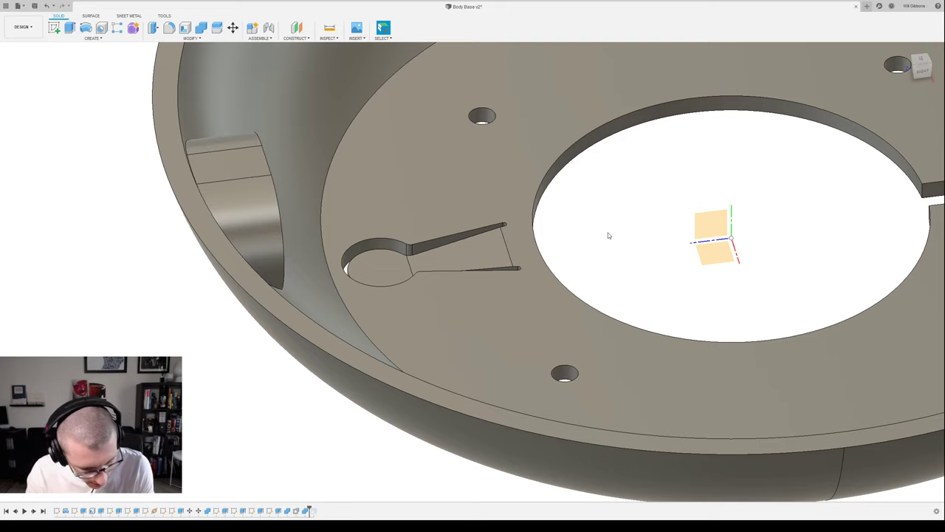
{"action": "middle_click_drag", "start_coordinate": [602, 250], "coordinate": [582, 151], "text": "shift"}
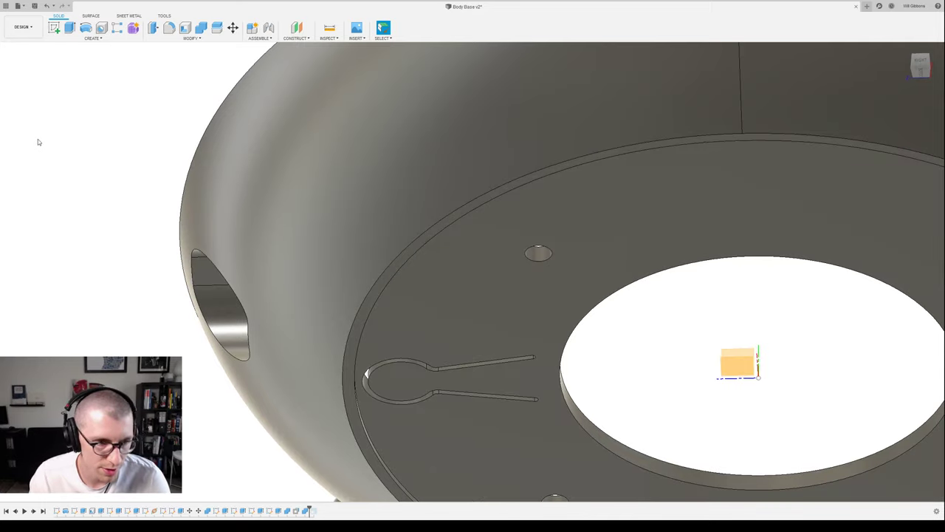
{"action": "scroll", "coordinate": [570, 331], "scroll_direction": "down", "scroll_amount": 2}
{"action": "middle_click_drag", "start_coordinate": [570, 332], "coordinate": [570, 313], "text": "shift"}
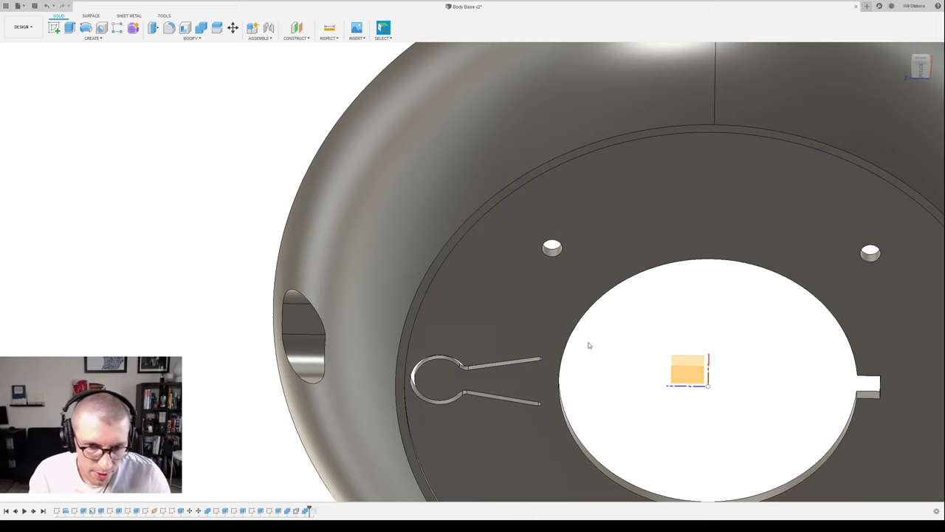
{"action": "middle_click_drag", "start_coordinate": [589, 345], "coordinate": [589, 311], "text": "shift"}
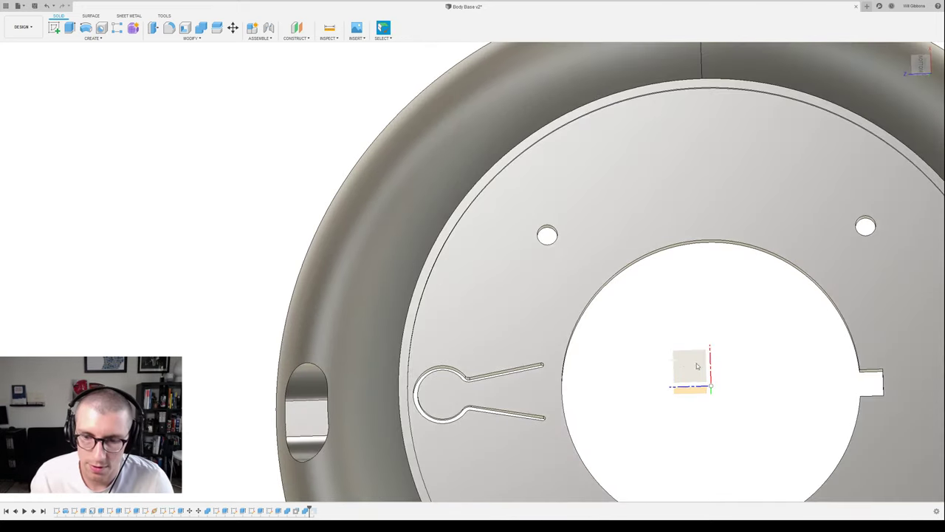
- Create a sketch on the horizontal origin plane and project the keyhole tab's outline into it
{"action": "left_click", "coordinate": [690, 364]}
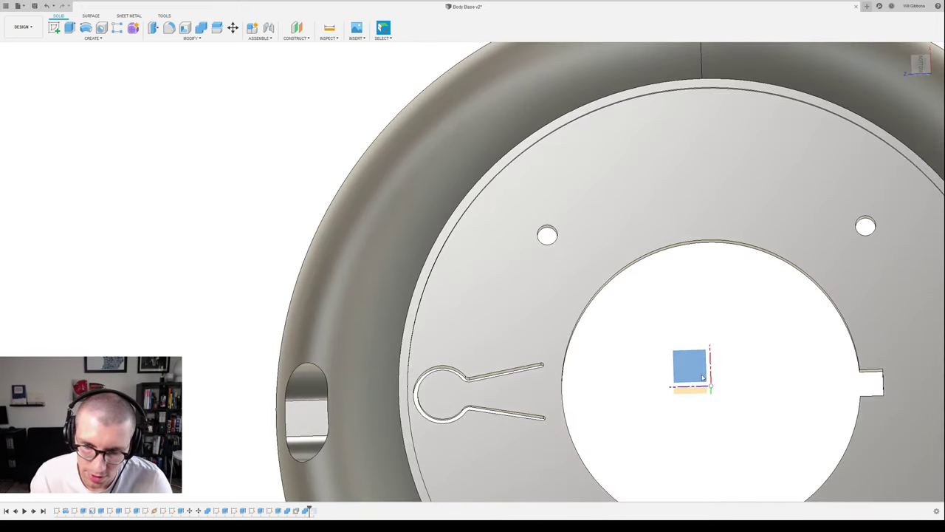
{"action": "double_click", "coordinate": [703, 377]}
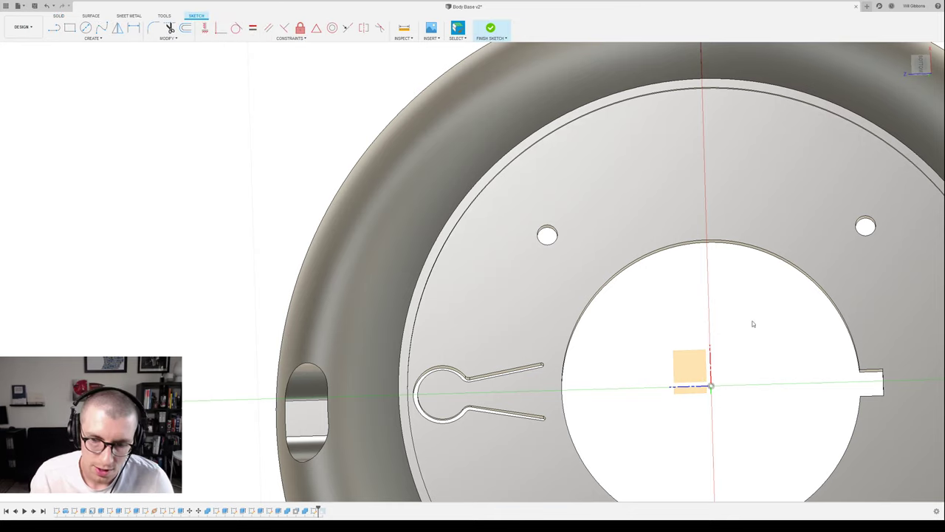
{"action": "left_click", "coordinate": [922, 67]}
{"action": "scroll", "coordinate": [570, 304], "scroll_direction": "up", "scroll_amount": 4}
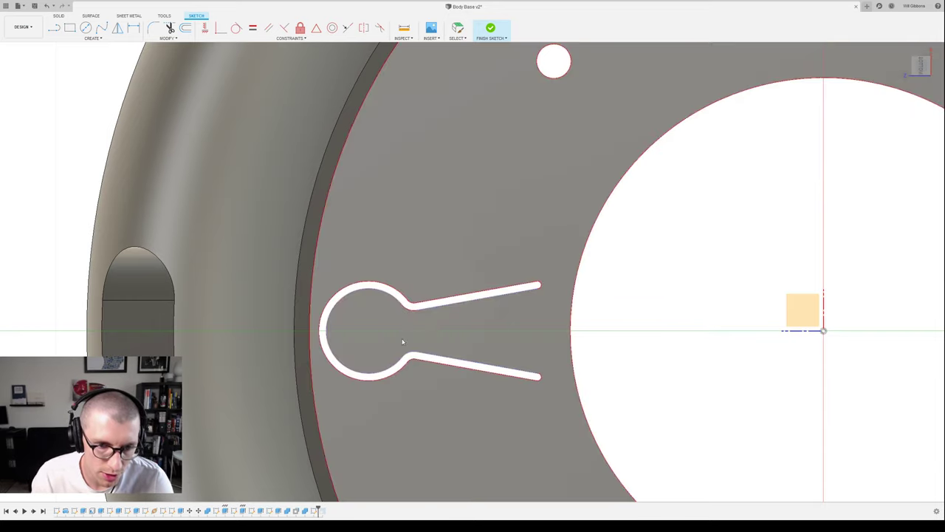
{"action": "key", "text": "Escape"}
- Draw a line across the tab's wide end, joining the ends of the two projected tapered edges
{"action": "key", "text": "l"}
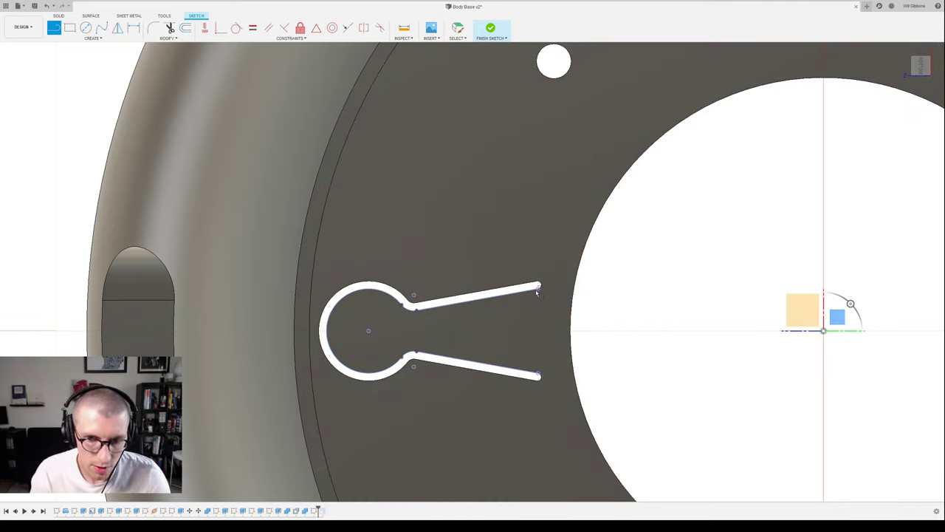
{"action": "left_click", "coordinate": [538, 287]}
{"action": "left_click", "coordinate": [537, 376]}
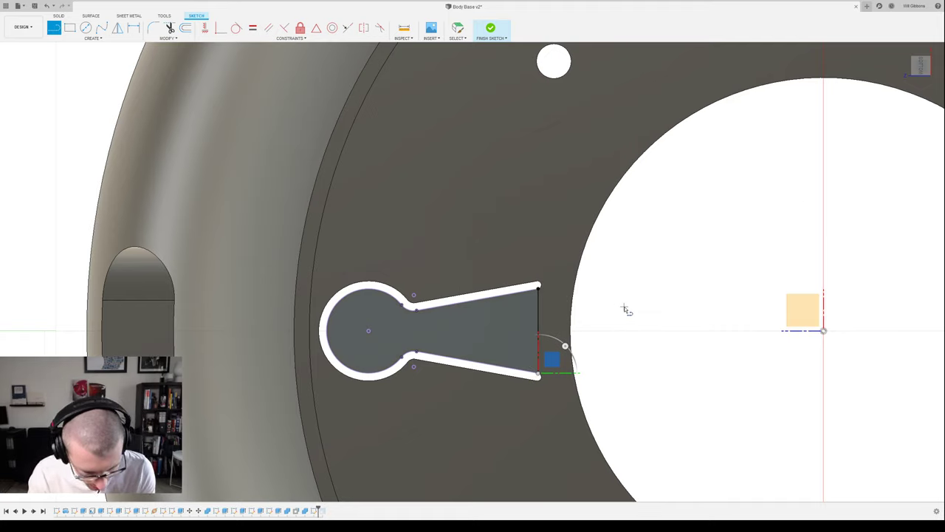
- Draw a second parallel line just inside the tab's wide end and dimension the gap between both lines to 0.50
{"action": "scroll", "coordinate": [597, 318], "scroll_direction": "up", "scroll_amount": 3}
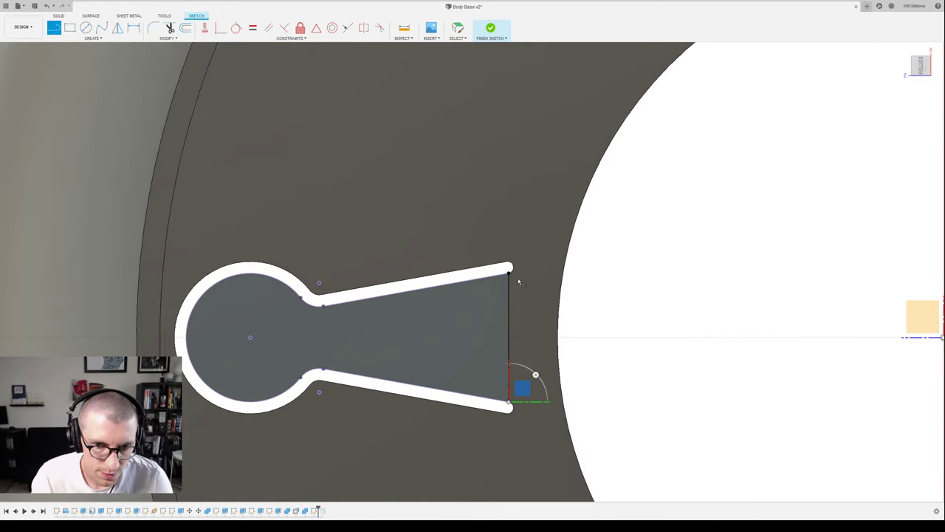
{"action": "left_click", "coordinate": [497, 275]}
{"action": "left_click", "coordinate": [497, 405]}
{"action": "key", "text": "d"}
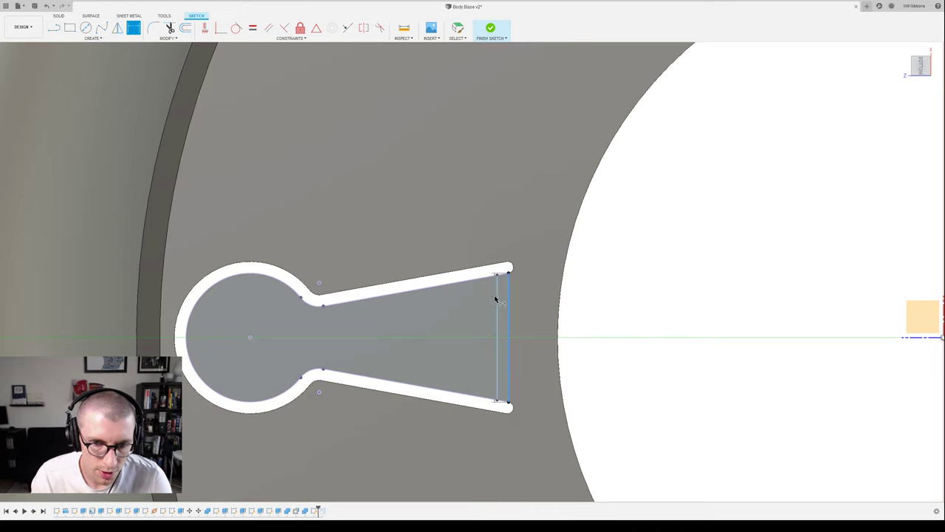
{"action": "left_click", "coordinate": [496, 300]}
{"action": "left_click", "coordinate": [635, 276]}
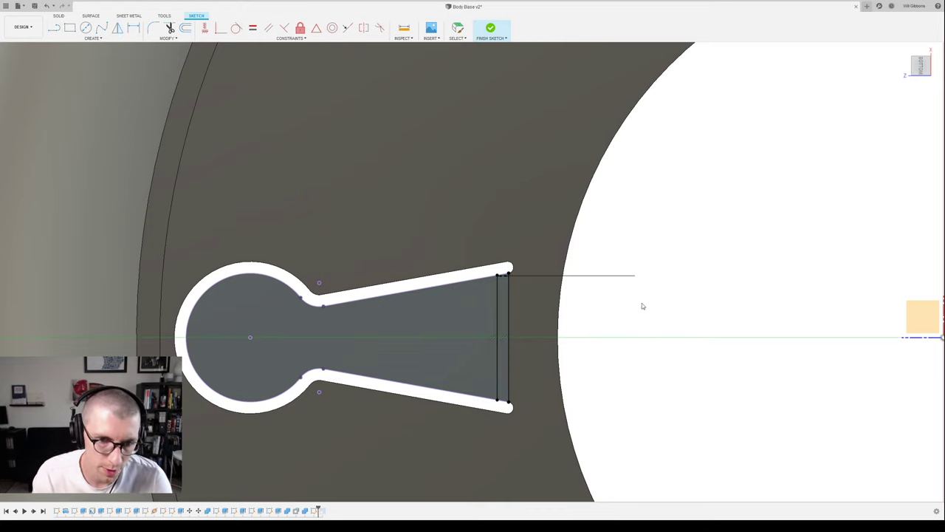
- Draw a line across the tab's neck where the tapered edges meet the fillets of the round head
{"action": "left_click", "coordinate": [323, 306]}
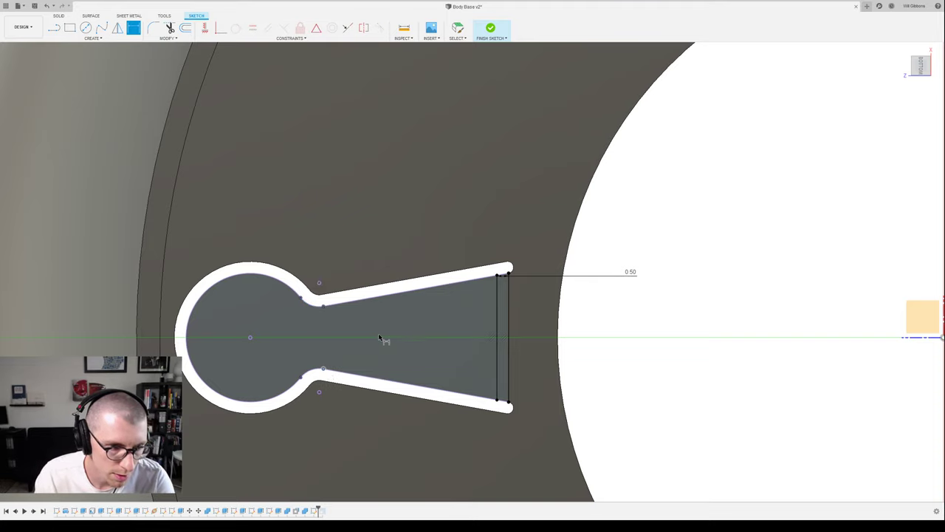
{"action": "left_click", "coordinate": [377, 336]}
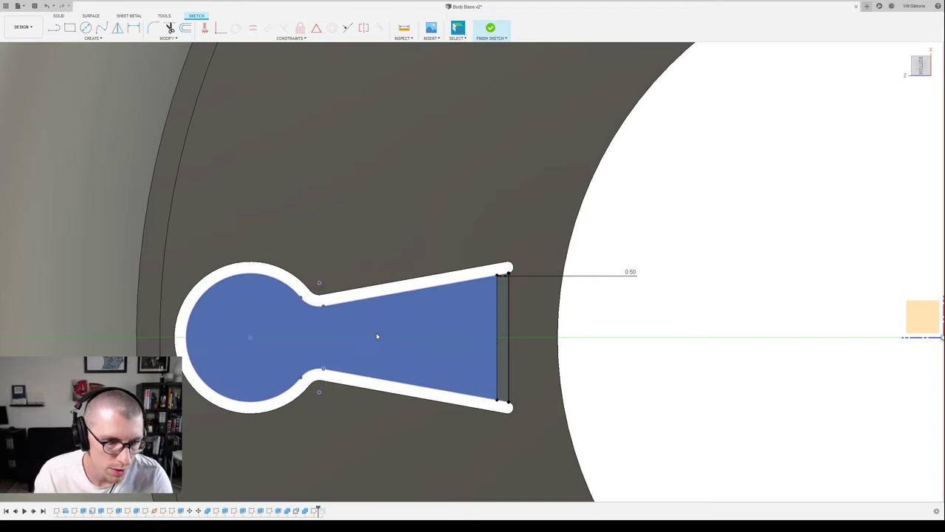
{"action": "key", "text": "l"}
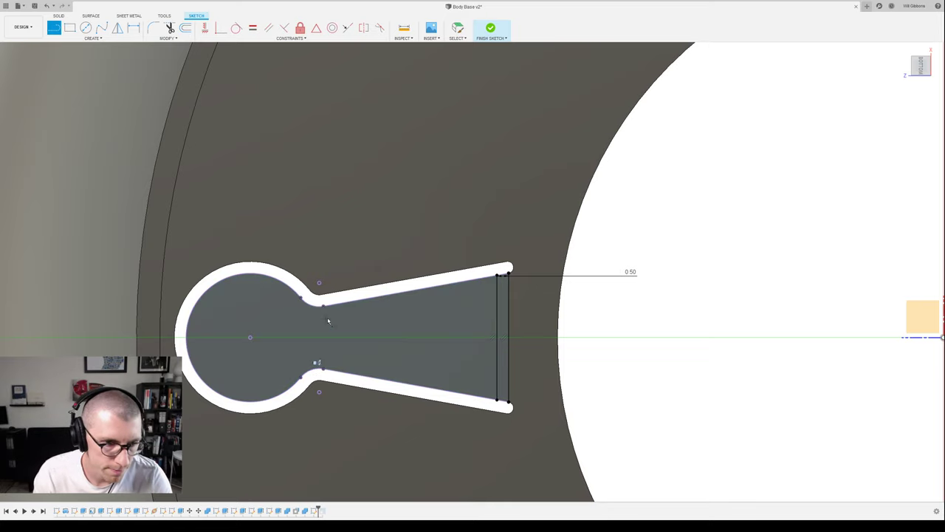
{"action": "left_click", "coordinate": [322, 305]}
{"action": "left_click", "coordinate": [322, 367]}
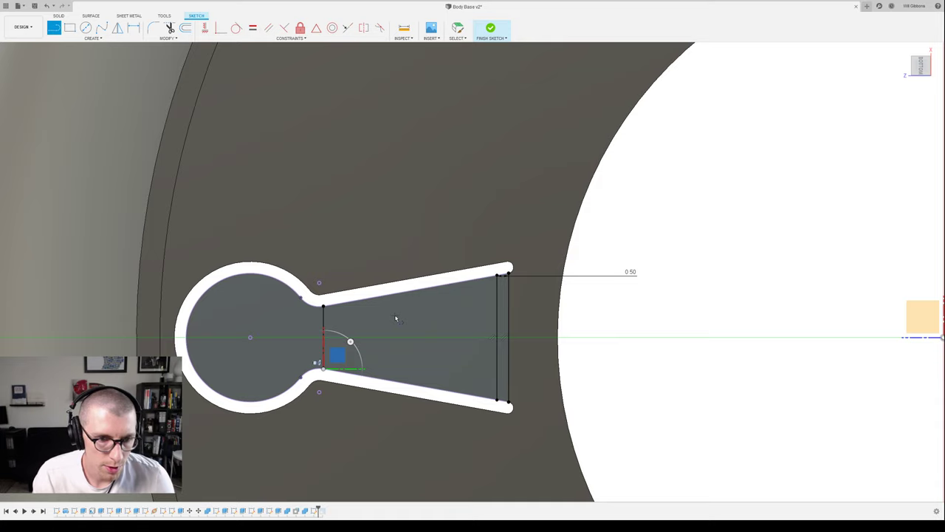
- Extrude the tapered region between the neck line and the inner wide-end line upward into the tab as a new body, with section analysis shown
{"action": "key", "text": "e"}
{"action": "left_click", "coordinate": [436, 308]}
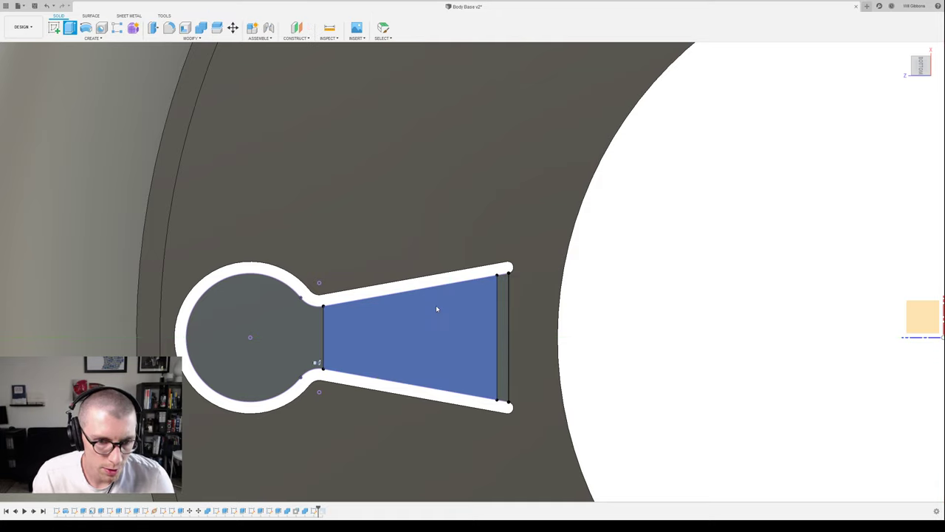
{"action": "left_click", "coordinate": [437, 307]}
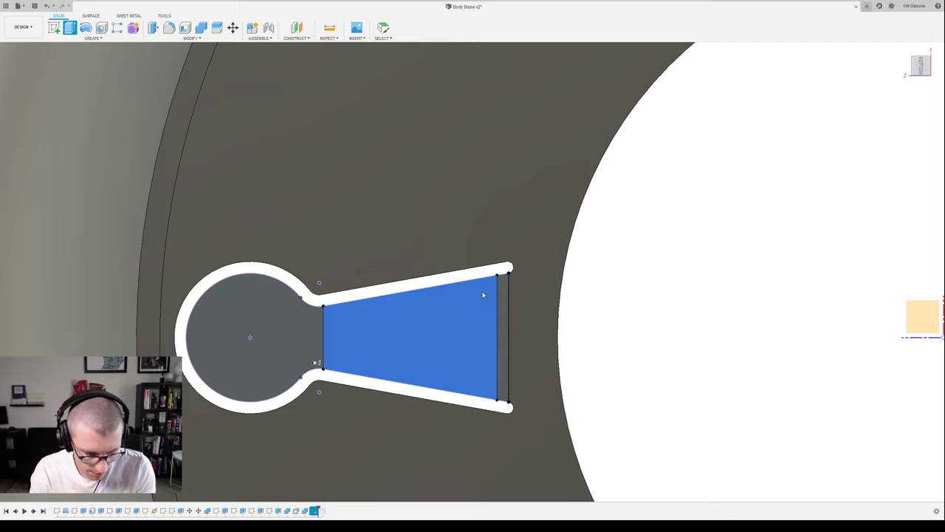
{"action": "scroll", "coordinate": [483, 294], "scroll_direction": "down", "scroll_amount": 2}
{"action": "middle_click_drag", "start_coordinate": [483, 301], "coordinate": [485, 325], "text": "shift"}
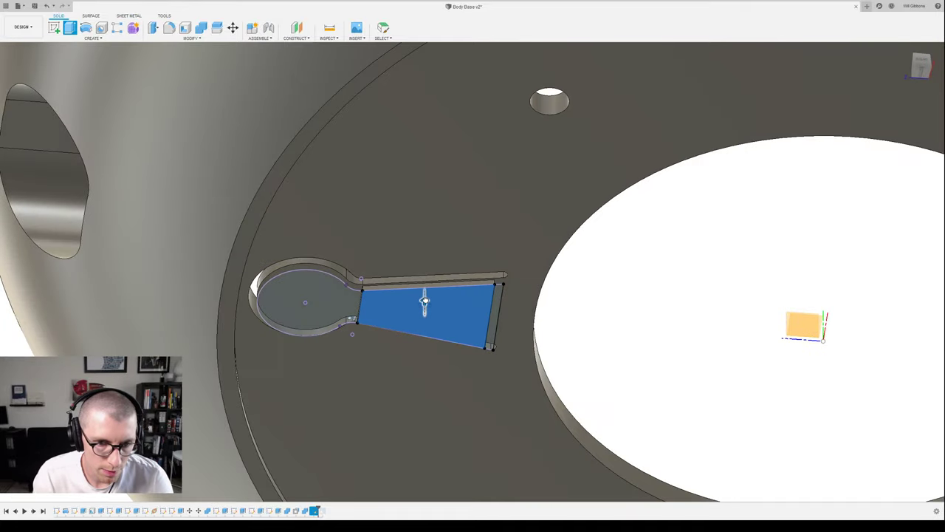
{"action": "scroll", "coordinate": [425, 301], "scroll_direction": "down", "scroll_amount": 2}
{"action": "middle_click_drag", "start_coordinate": [428, 296], "coordinate": [434, 255], "text": "shift"}
{"action": "middle_click_drag", "start_coordinate": [432, 314], "coordinate": [446, 327], "text": "shift"}
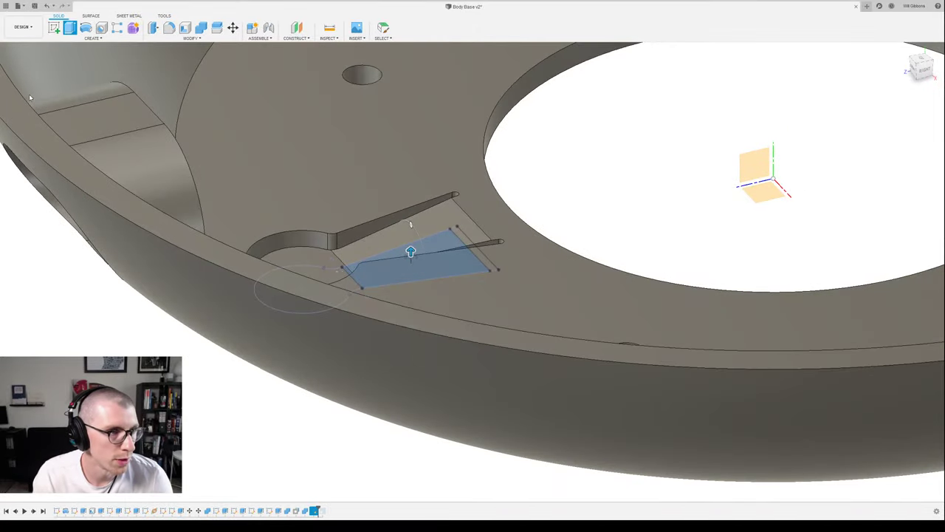
{"action": "left_click", "coordinate": [26, 97]}
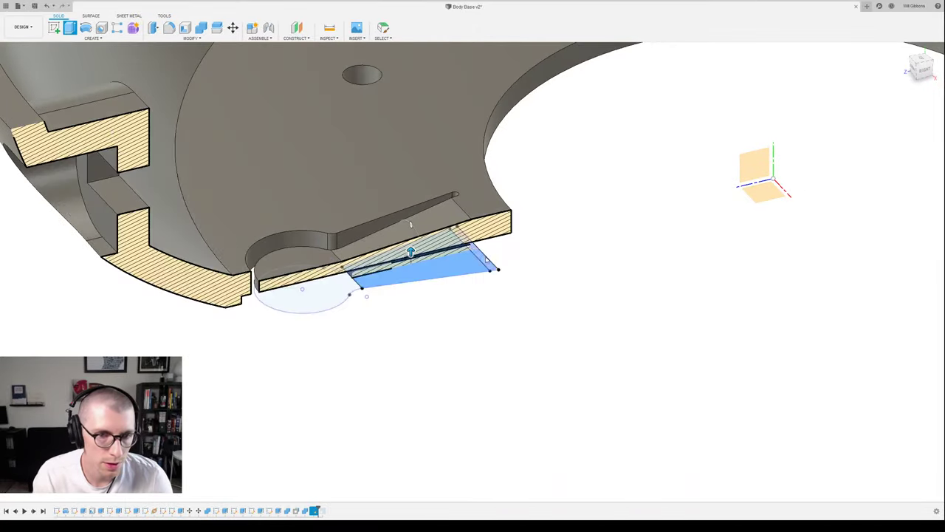
{"action": "left_click", "coordinate": [925, 71]}
{"action": "middle_click_drag", "start_coordinate": [534, 295], "coordinate": [411, 85]}
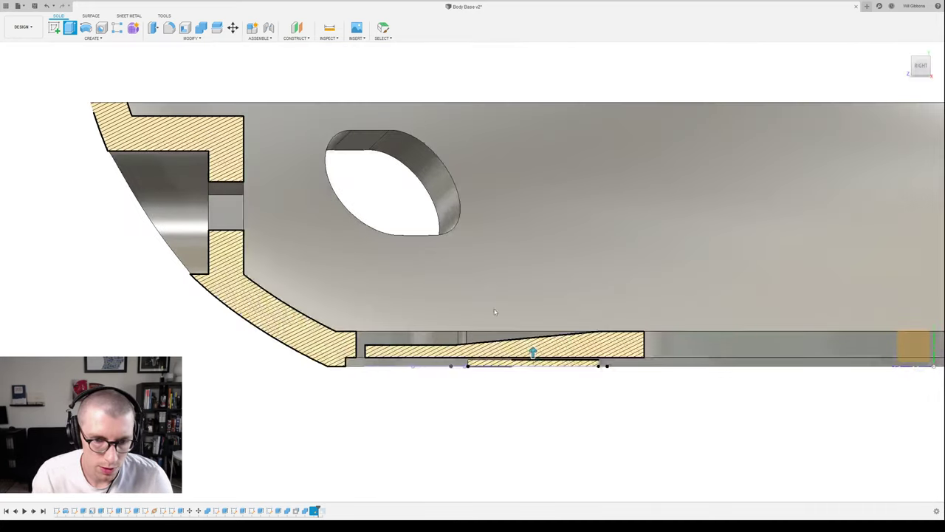
{"action": "left_click_drag", "start_coordinate": [534, 352], "coordinate": [535, 338]}
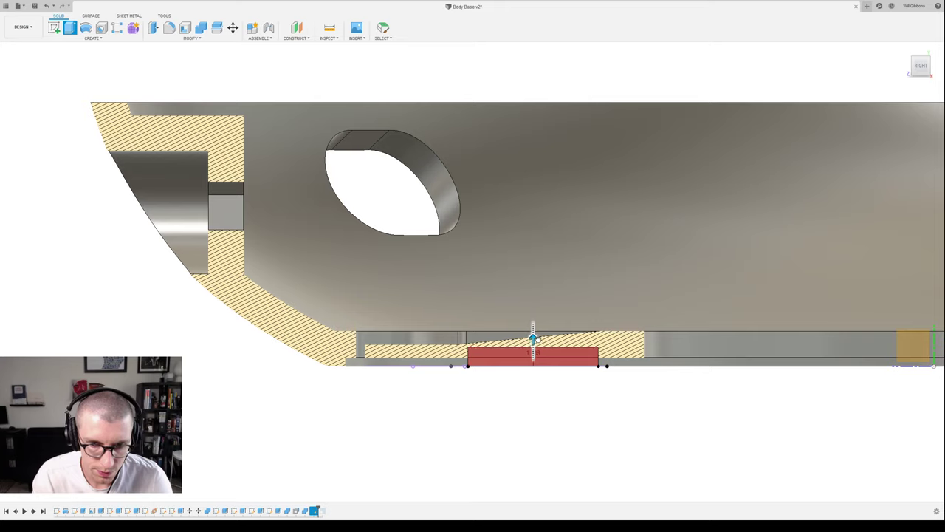
{"action": "left_click_drag", "start_coordinate": [533, 338], "coordinate": [533, 333]}
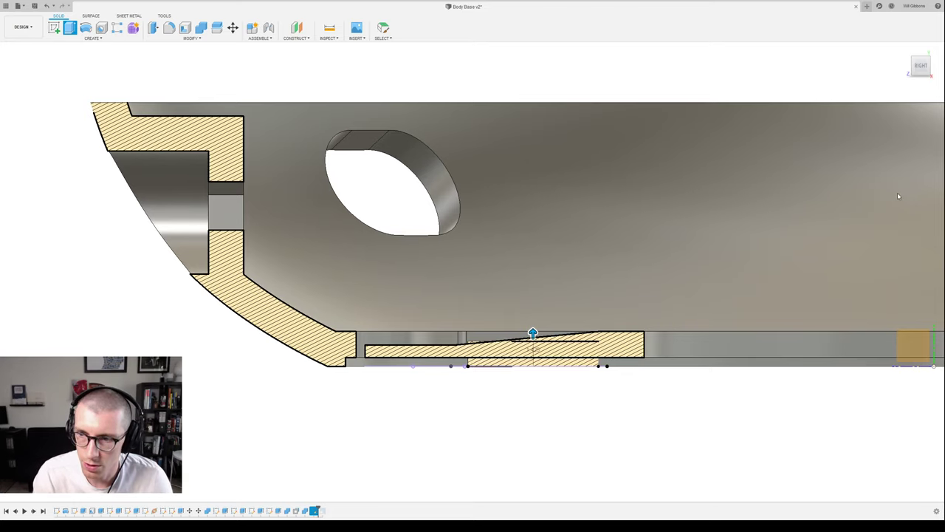
{"action": "key", "text": "Return"}
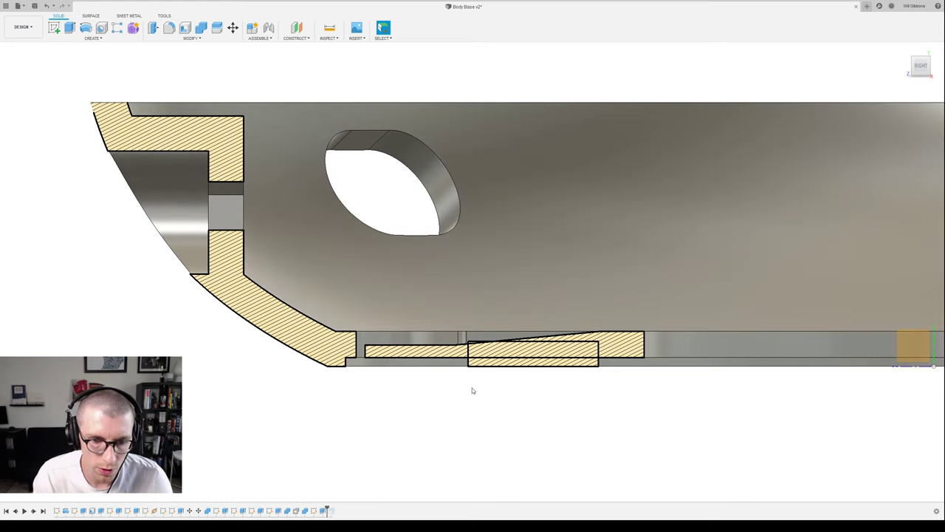
{"action": "scroll", "coordinate": [474, 386], "scroll_direction": "up", "scroll_amount": 3}
{"action": "mouse_move", "coordinate": [475, 386]}
{"action": "middle_mouse_down", "text": "shift"}
{"action": "mouse_move", "coordinate": [473, 378]}
{"action": "mouse_move", "coordinate": [472, 387]}
{"action": "middle_mouse_up", "text": "shift"}
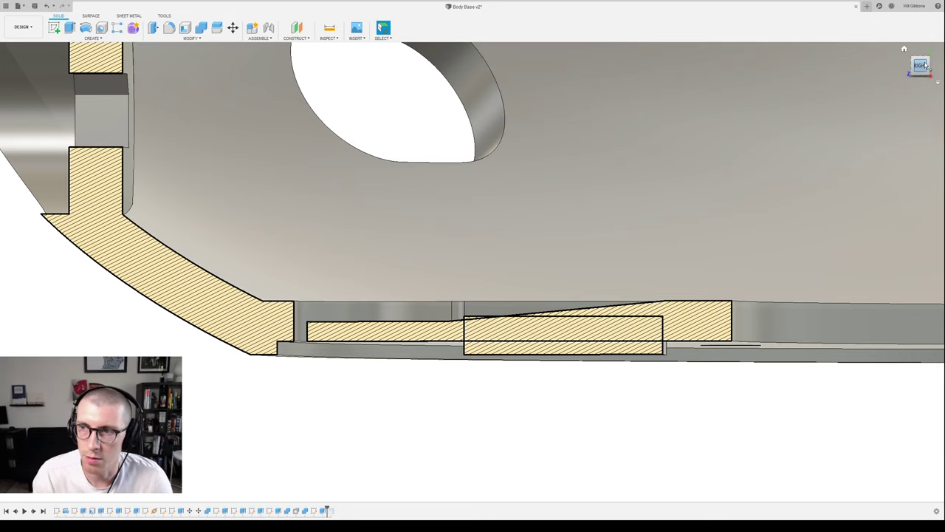
{"action": "left_click", "coordinate": [923, 65]}
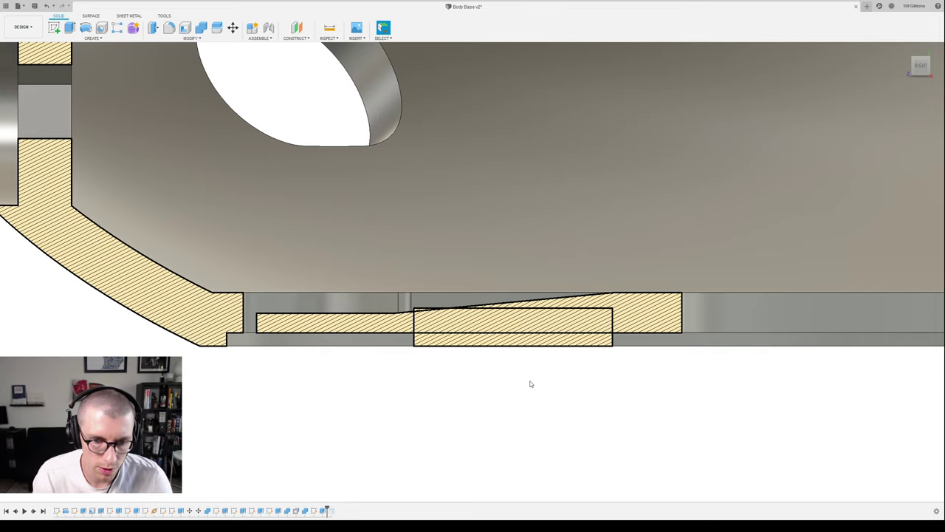
{"action": "key", "text": "shift+s"}
{"action": "scroll", "coordinate": [609, 384], "scroll_direction": "down", "scroll_amount": 4}
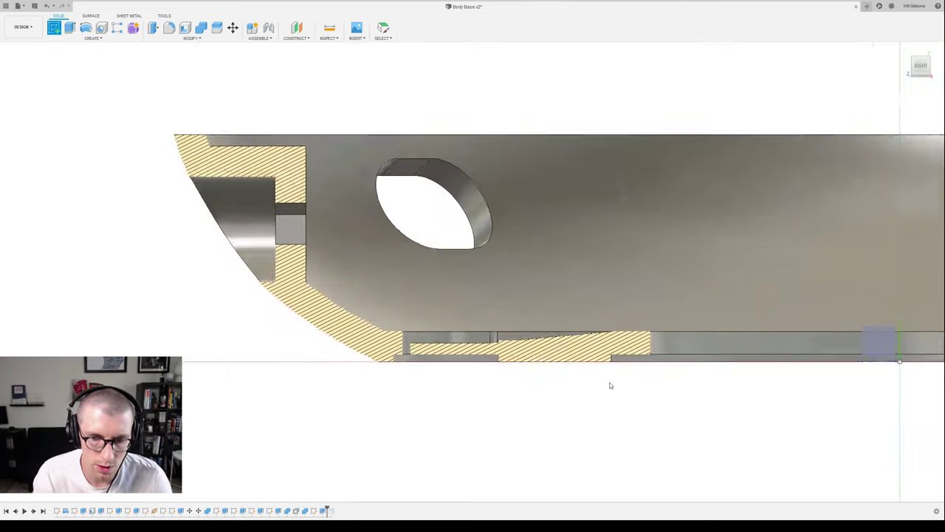
{"action": "key", "text": "Escape"}
{"action": "scroll", "coordinate": [561, 392], "scroll_direction": "up", "scroll_amount": 5}
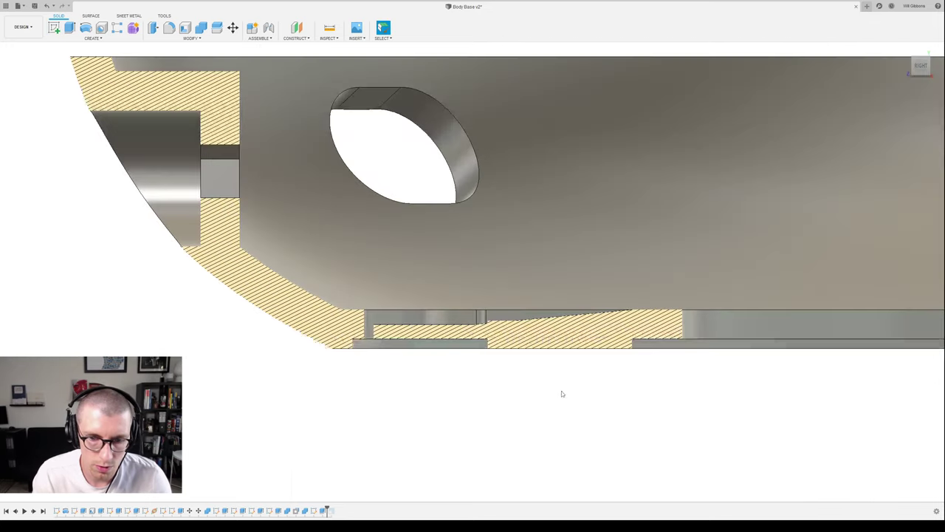
- Hide the bowl-shaped main body so that only the newly extruded tapered block is displayed
{"action": "middle_click_drag", "start_coordinate": [496, 374], "coordinate": [484, 285], "text": "shift"}
{"action": "left_click", "coordinate": [467, 233]}
{"action": "key", "text": "v"}
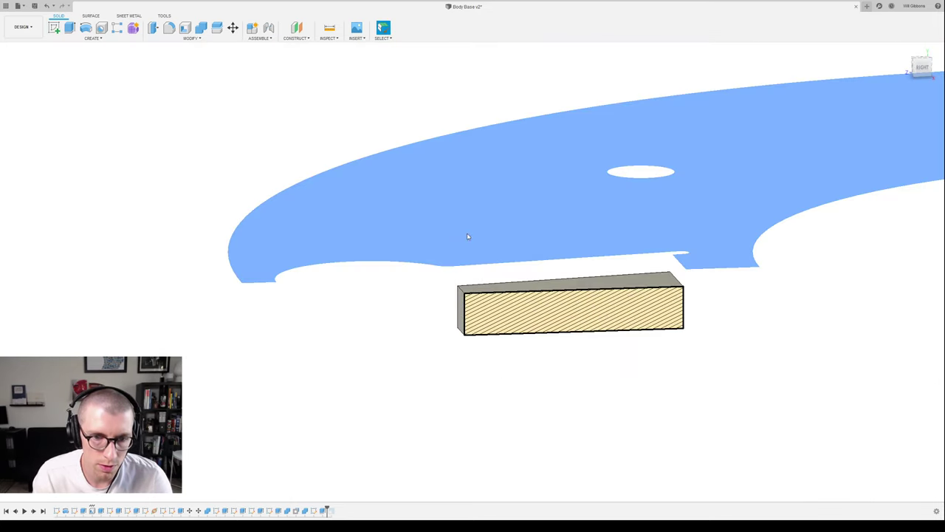
{"action": "left_click", "coordinate": [485, 387]}
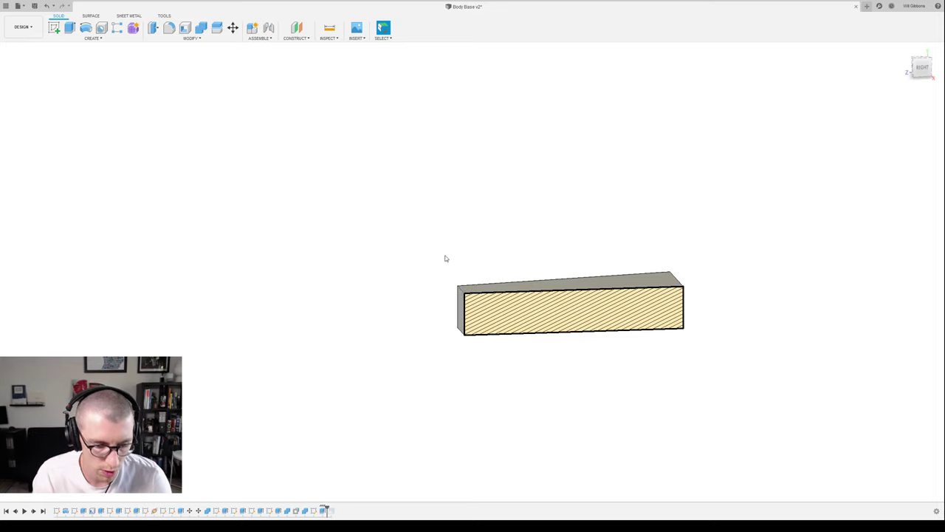
{"action": "key", "text": "q"}
{"action": "left_click", "coordinate": [460, 287]}
{"action": "left_click_drag", "start_coordinate": [454, 283], "coordinate": [458, 288]}
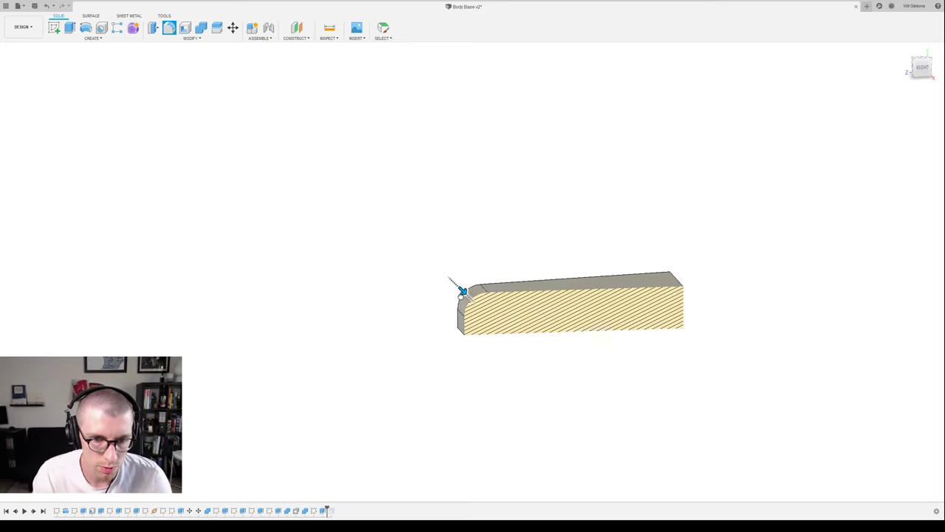
{"action": "key", "text": "Escape"}
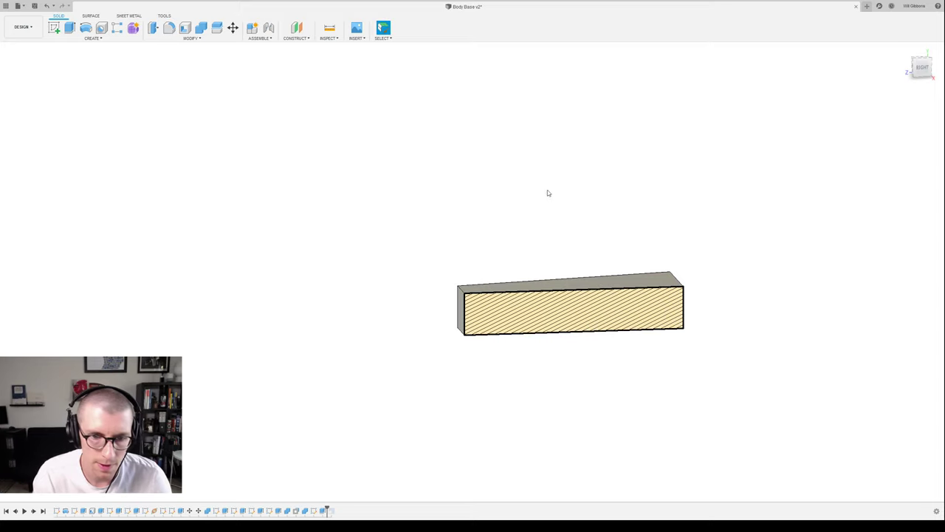
{"action": "key", "text": "m"}
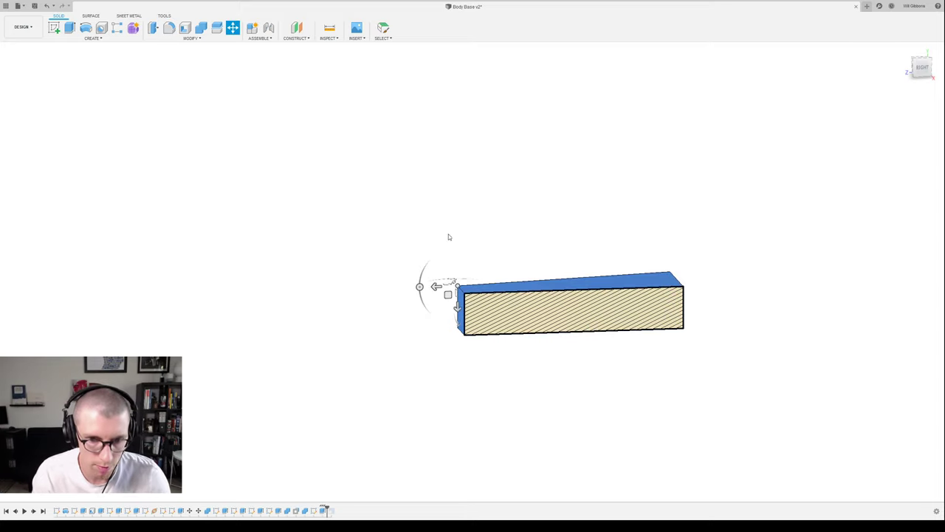
{"action": "left_click_drag", "start_coordinate": [458, 307], "coordinate": [458, 319]}
{"action": "key", "text": "Escape"}
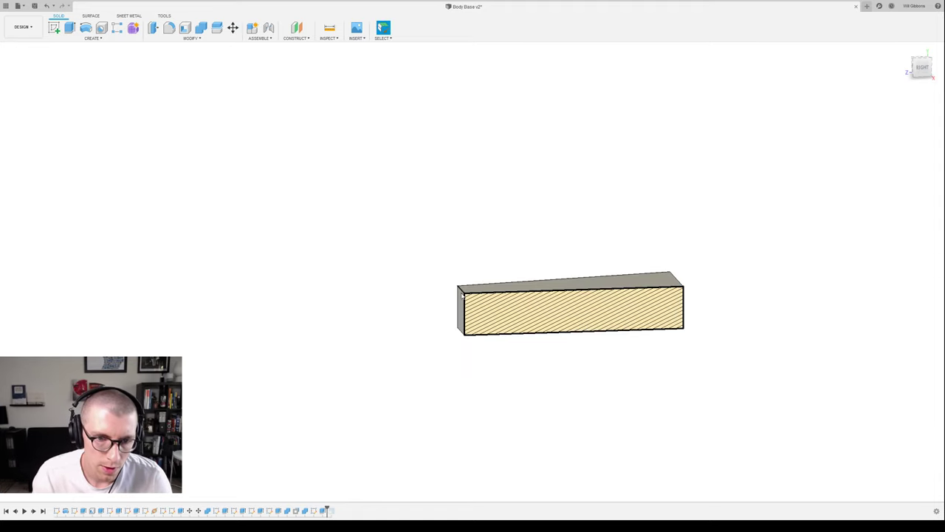
{"action": "key", "text": "m"}
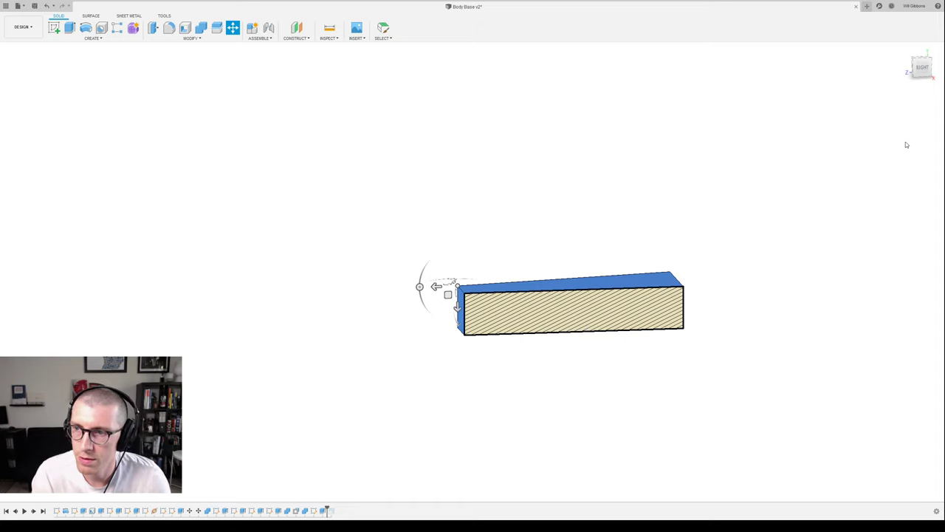
{"action": "key", "text": "Escape"}
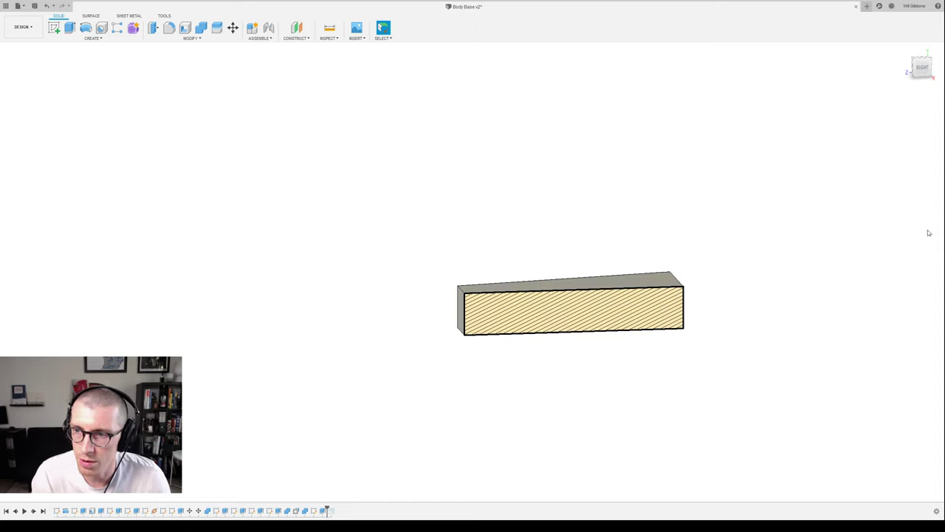
- Turn off the section analysis and try to move the upper edge of the block's narrow end vertically
{"action": "left_click", "coordinate": [27, 96]}
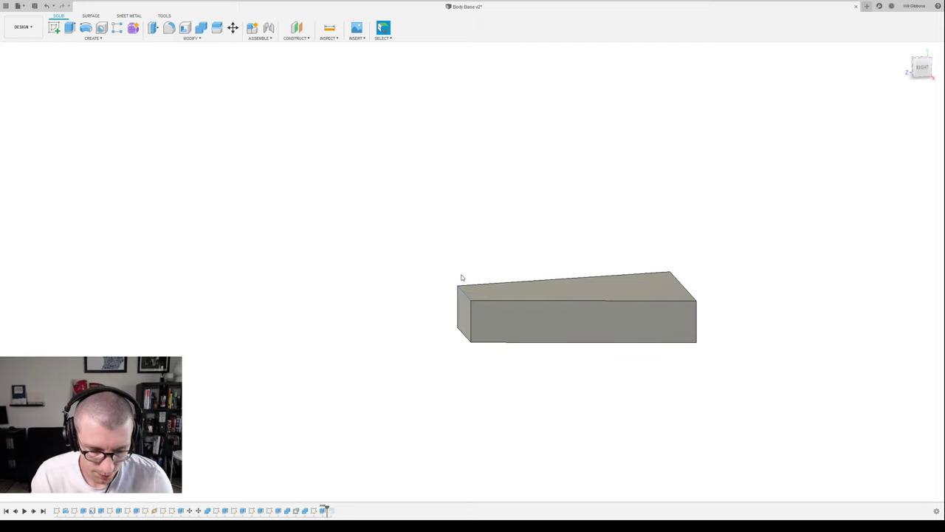
{"action": "key", "text": "m"}
{"action": "left_click_drag", "start_coordinate": [458, 307], "coordinate": [458, 304]}
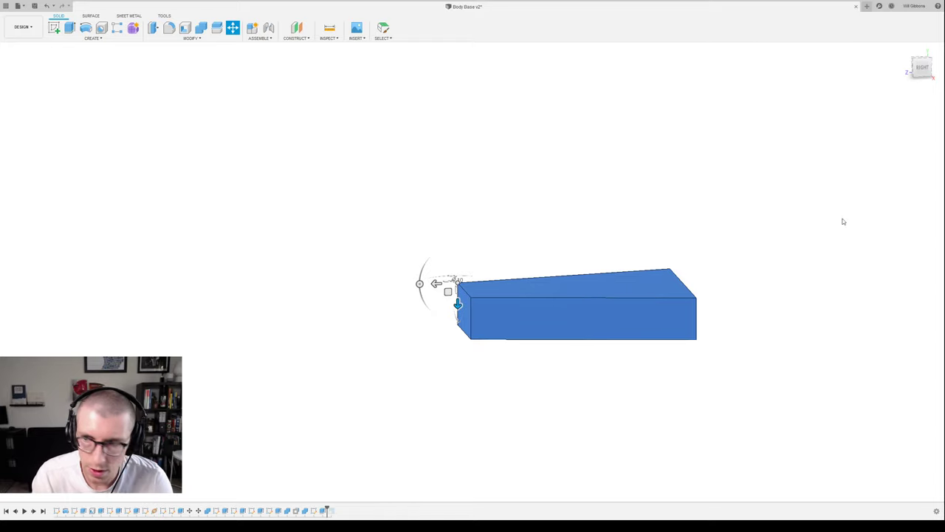
{"action": "key", "text": "Escape"}
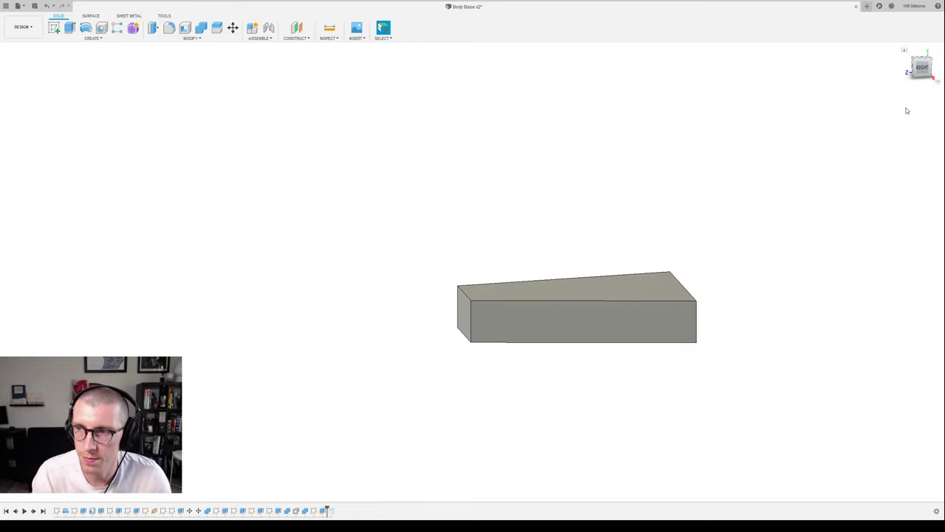
- Create a sketch on the vertical origin plane that shows the tapered block from the right side
{"action": "left_click", "coordinate": [921, 68]}
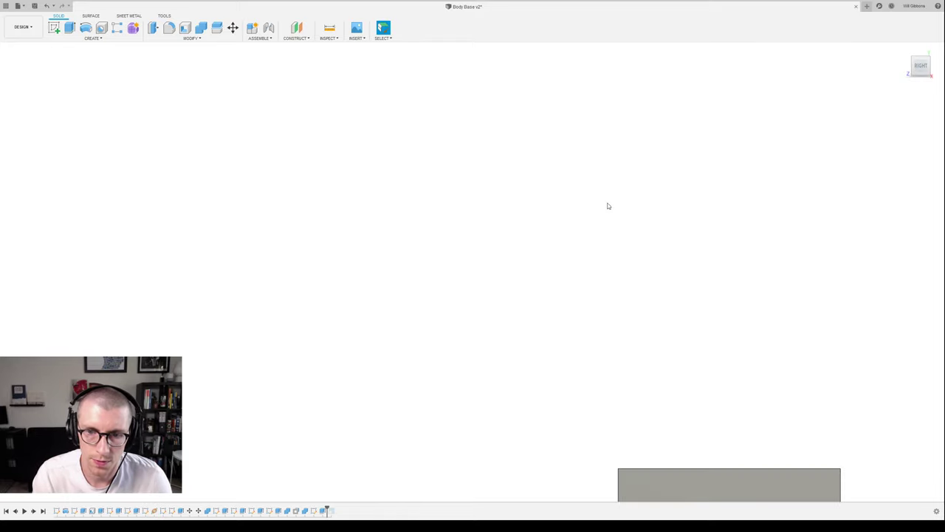
{"action": "key", "text": "l"}
{"action": "middle_click_drag", "start_coordinate": [710, 325], "coordinate": [511, 184]}
{"action": "scroll", "coordinate": [576, 243], "scroll_direction": "down", "scroll_amount": 4}
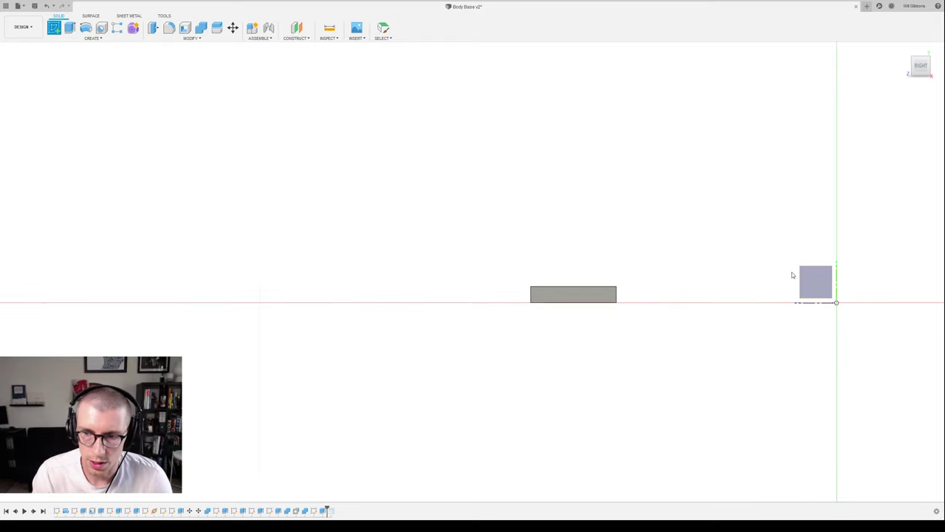
{"action": "left_click", "coordinate": [810, 278]}
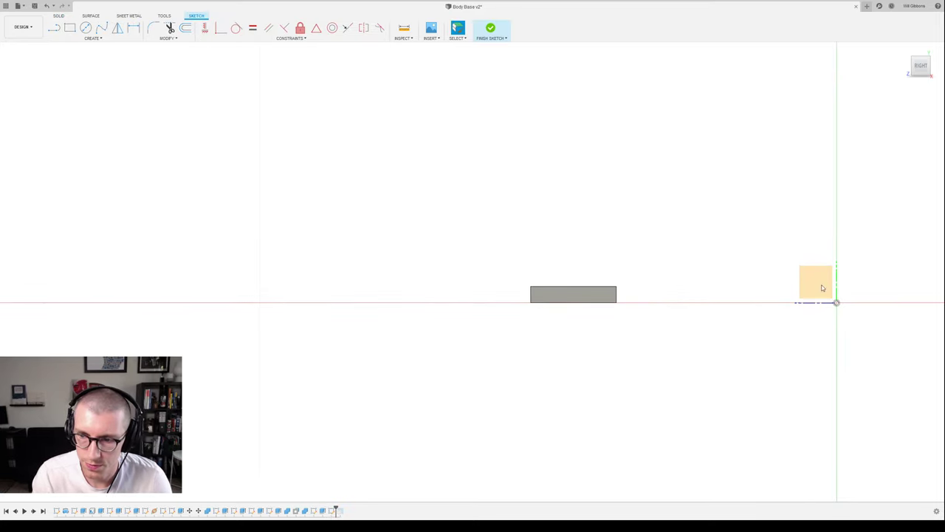
- Try to draw a sloped line across the block's side, from just outside its narrow end to above its wide end
{"action": "key", "text": "l"}
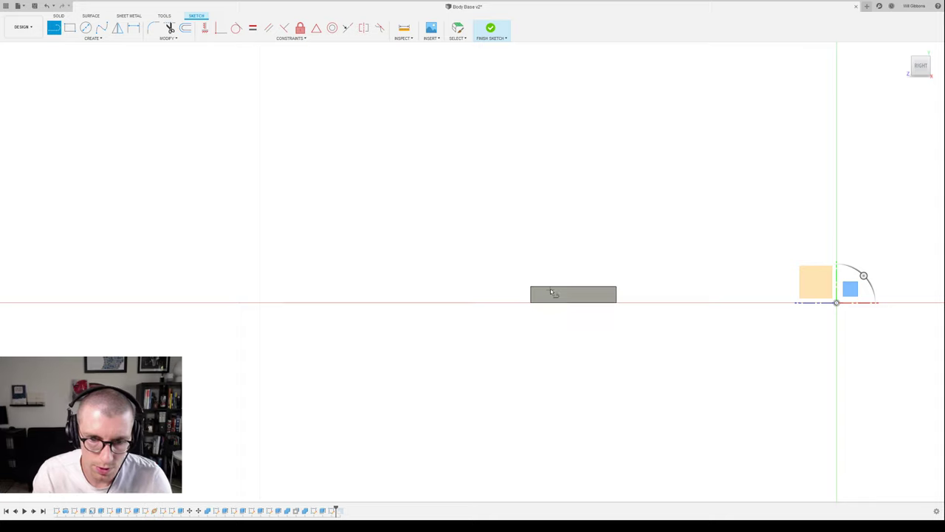
{"action": "left_click", "coordinate": [523, 304]}
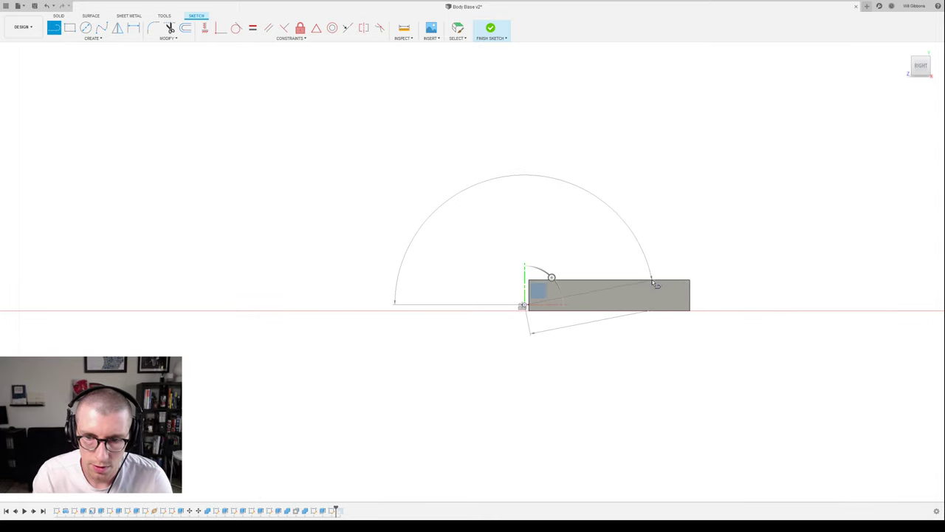
{"action": "left_click", "coordinate": [687, 271]}
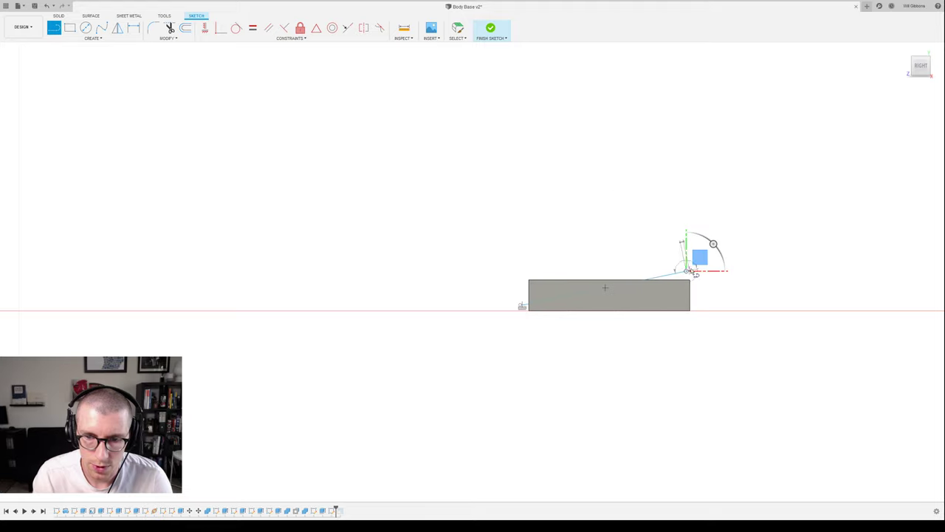
{"action": "key", "text": "Escape"}
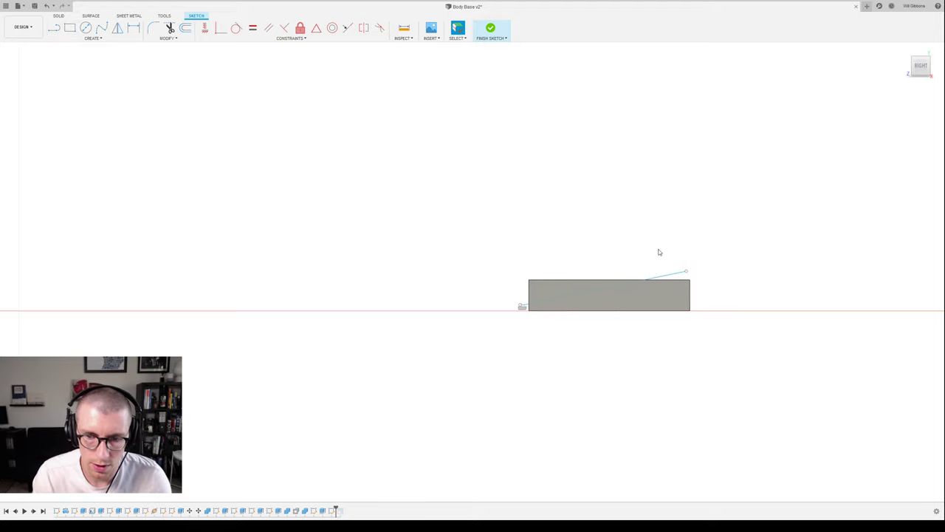
{"action": "key", "text": "ctrl+z"}
{"action": "key", "text": "ctrl+z"}
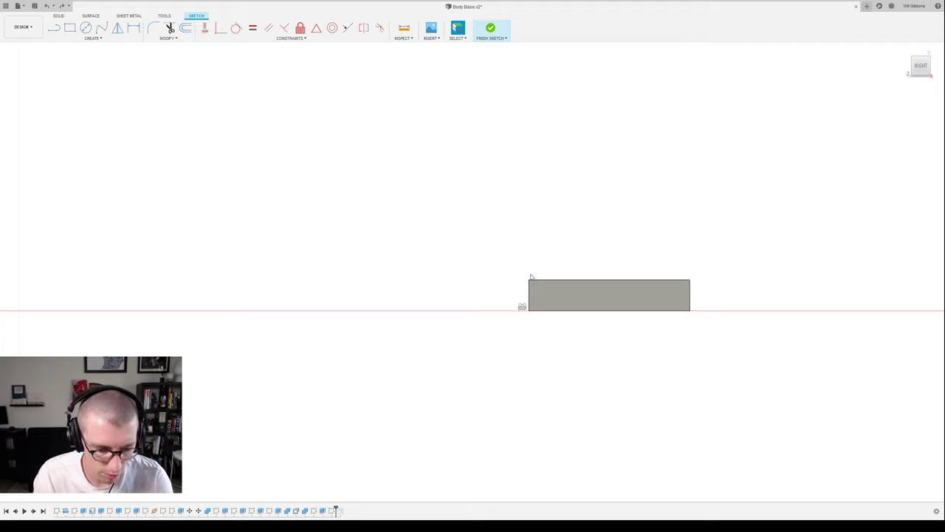
- Project the block's side outline into the sketch and draw a sloped line from its upper wide-end corner down to the narrow-end edge
{"action": "left_click", "coordinate": [567, 296]}
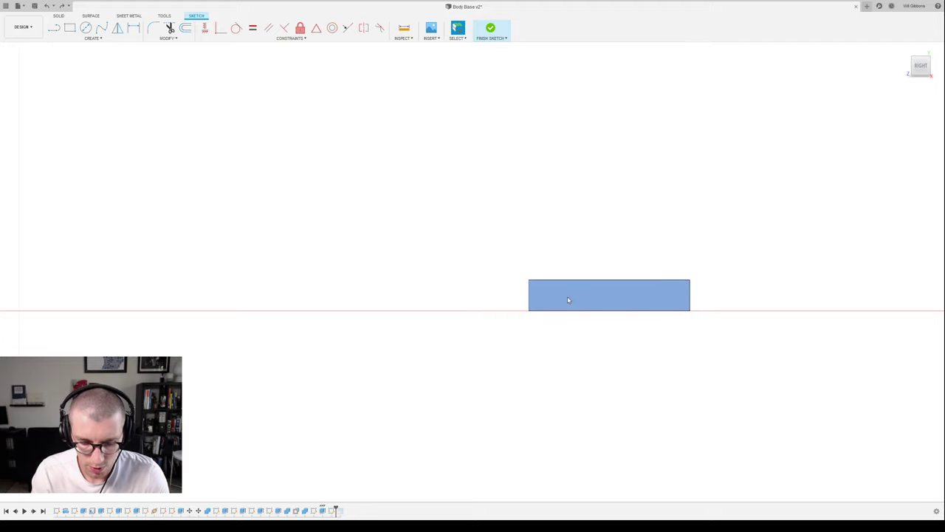
{"action": "key", "text": "Escape"}
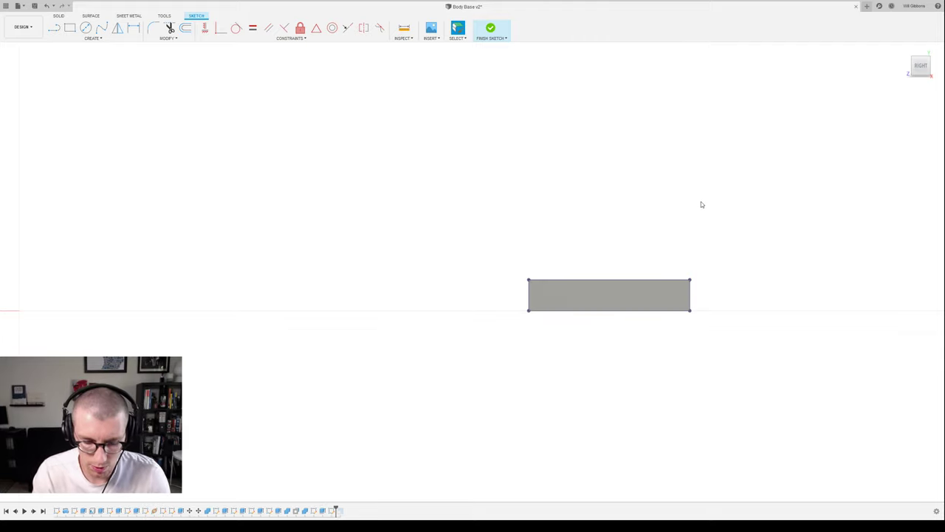
{"action": "key", "text": "l"}
{"action": "left_click", "coordinate": [690, 281]}
{"action": "left_click", "coordinate": [529, 280]}
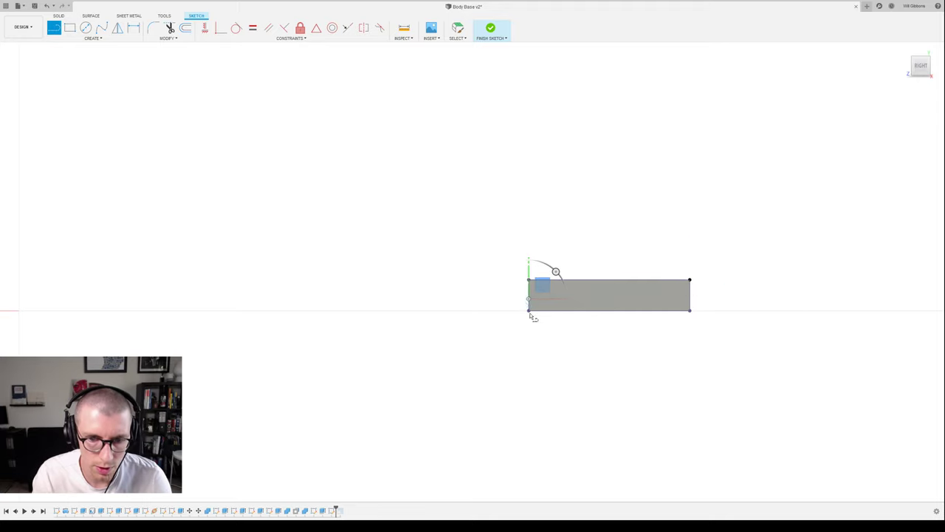
- Show the body base in section behind the sketch to compare the block's outline with the tab's floor
{"action": "left_click", "coordinate": [39, 129]}
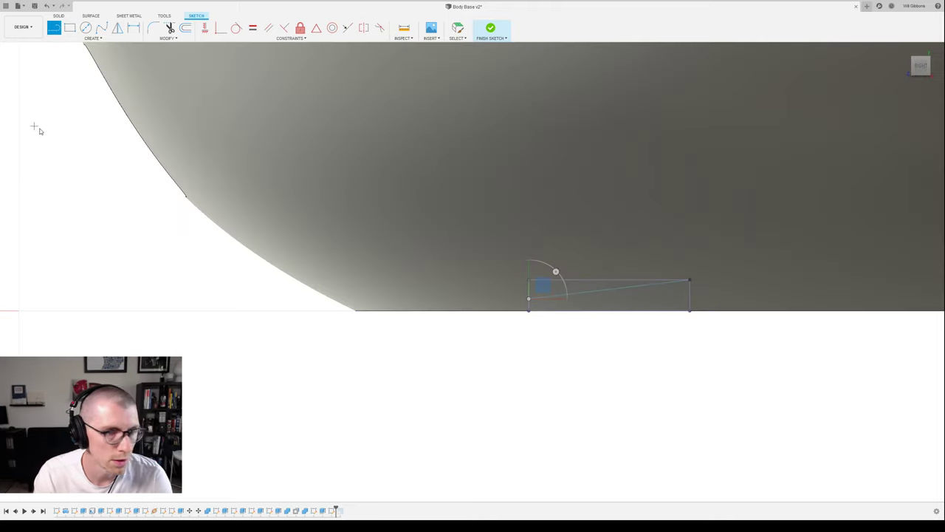
{"action": "left_click", "coordinate": [40, 133]}
{"action": "left_click", "coordinate": [40, 137]}
{"action": "left_click", "coordinate": [40, 136]}
{"action": "left_click", "coordinate": [38, 127]}
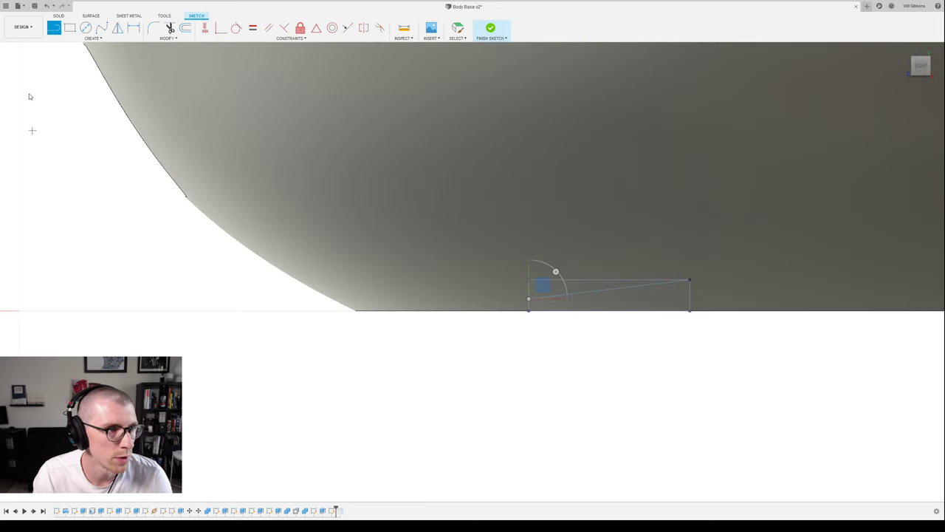
{"action": "scroll", "coordinate": [544, 279], "scroll_direction": "up", "scroll_amount": 4}
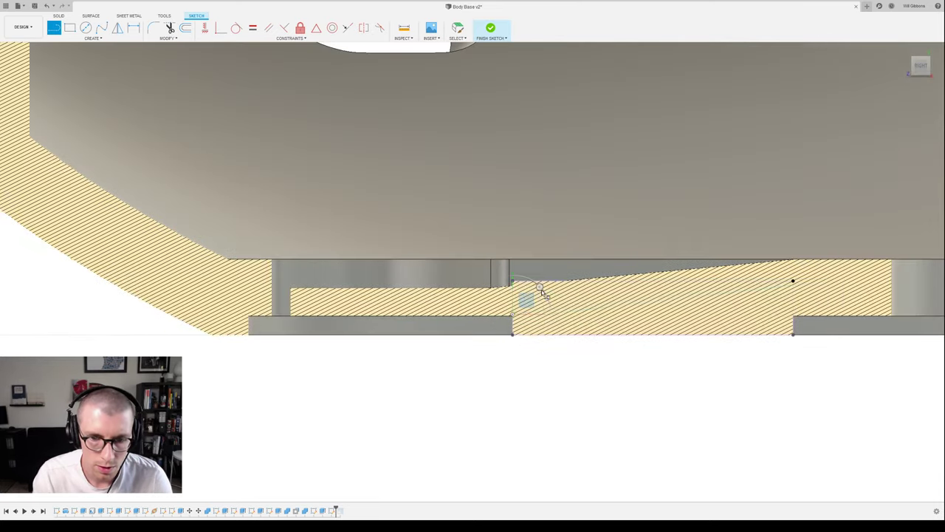
- Lower the sloped line's narrow-end endpoint to the level of the floor's underside and finish the sketch
{"action": "key", "text": "Escape"}
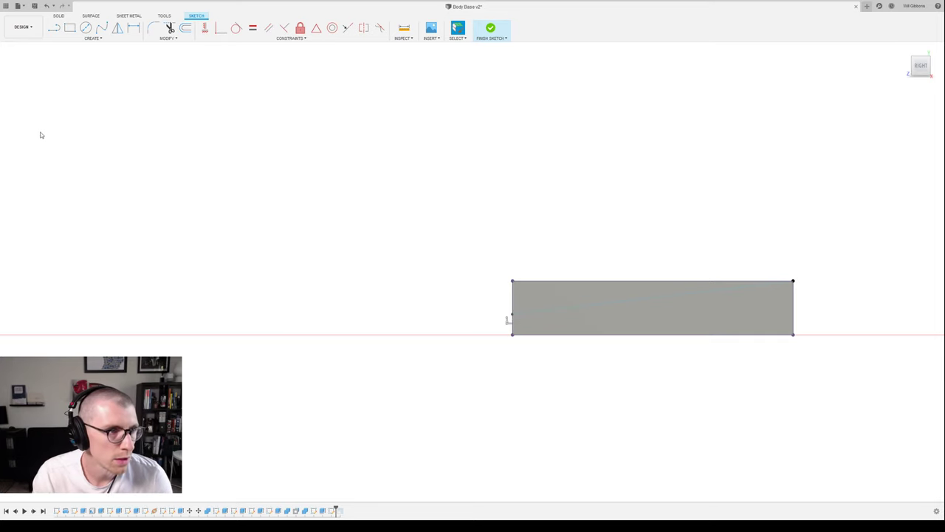
{"action": "left_click", "coordinate": [27, 94]}
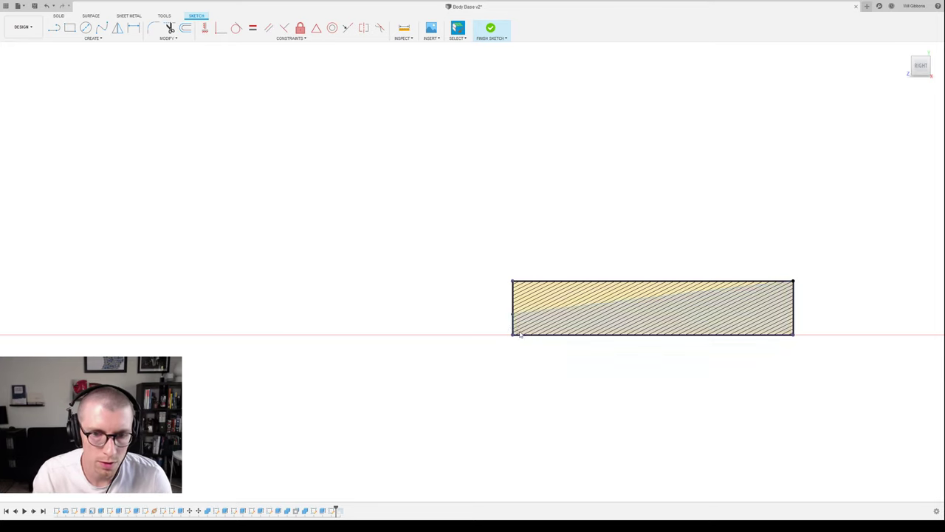
{"action": "left_click", "coordinate": [35, 135]}
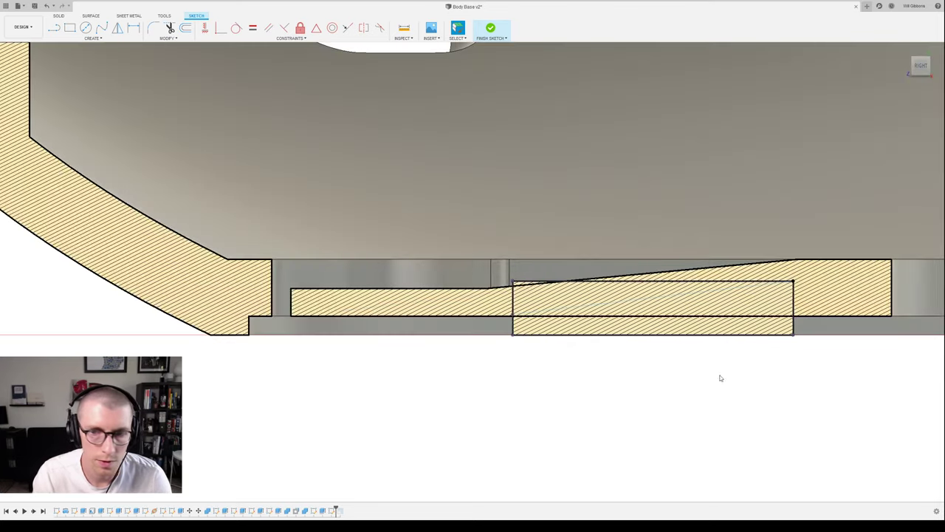
{"action": "left_click", "coordinate": [514, 317]}
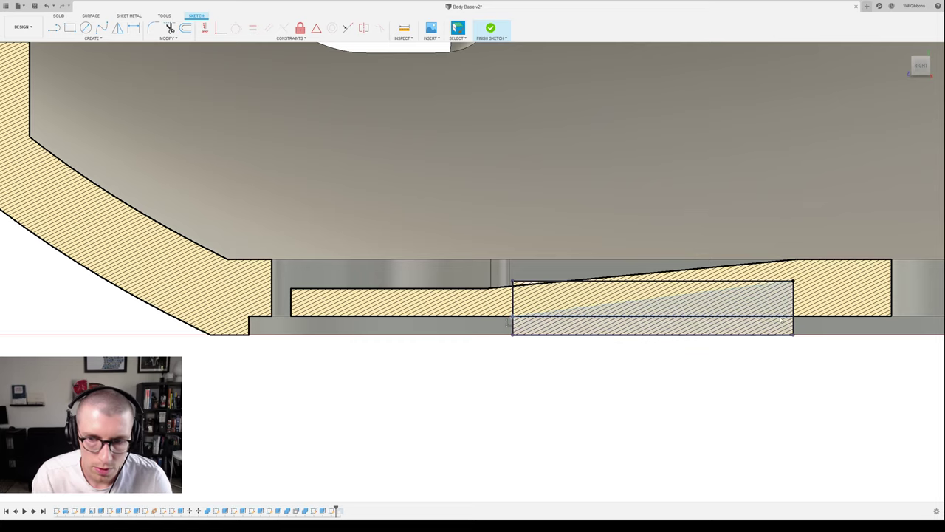
{"action": "left_click", "coordinate": [491, 30]}
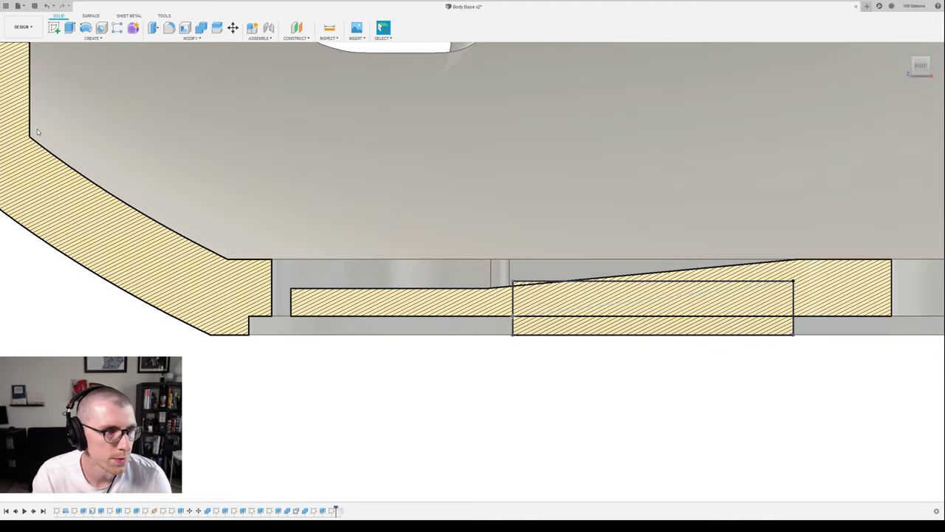
- Hide the body base and draw four connected lines around the area above the block, joining both ends of the sloped line
{"action": "left_click", "coordinate": [37, 129]}
{"action": "key", "text": "v"}
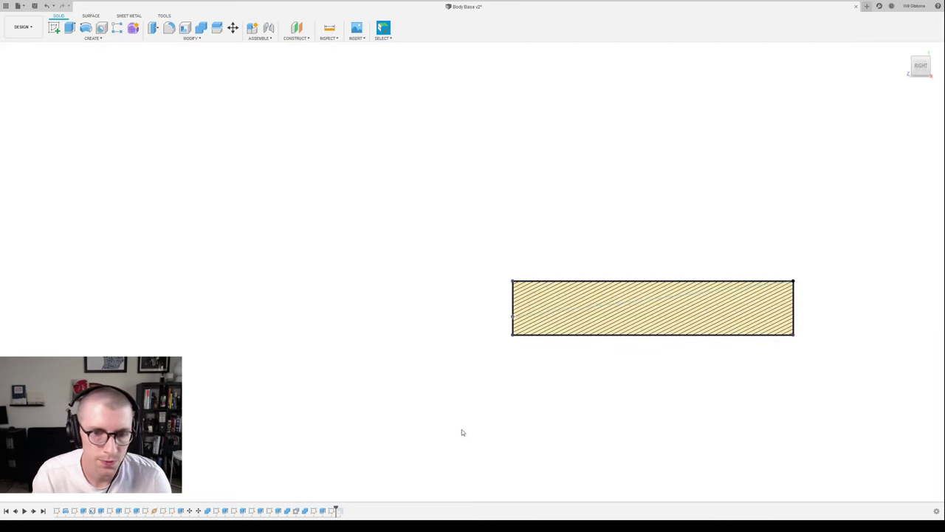
{"action": "key", "text": "d"}
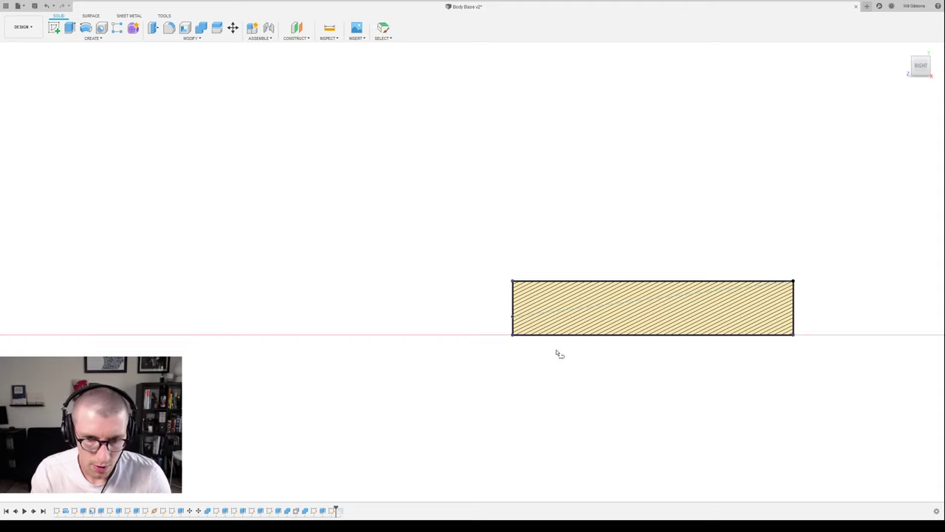
{"action": "left_click", "coordinate": [507, 313]}
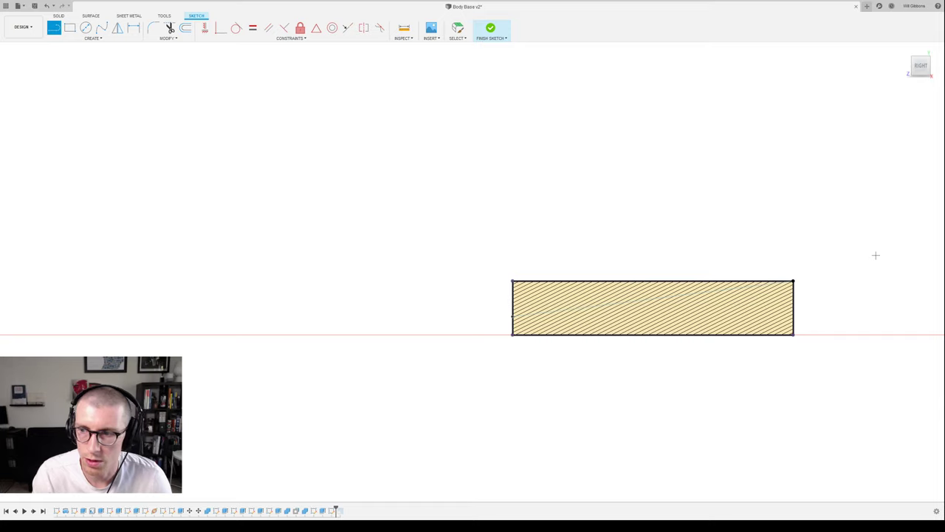
{"action": "left_click", "coordinate": [512, 316]}
{"action": "left_click", "coordinate": [485, 298]}
{"action": "left_click", "coordinate": [478, 243]}
{"action": "left_click", "coordinate": [724, 242]}
{"action": "left_click", "coordinate": [793, 281]}
{"action": "key", "text": "Escape"}
- Cut away the block above the sloped line by extruding the closed profile 6.713 in both directions symmetrically
{"action": "key", "text": "e"}
{"action": "middle_click_drag", "start_coordinate": [553, 271], "coordinate": [495, 226], "text": "shift"}
{"action": "left_click_drag", "start_coordinate": [495, 227], "coordinate": [468, 215]}
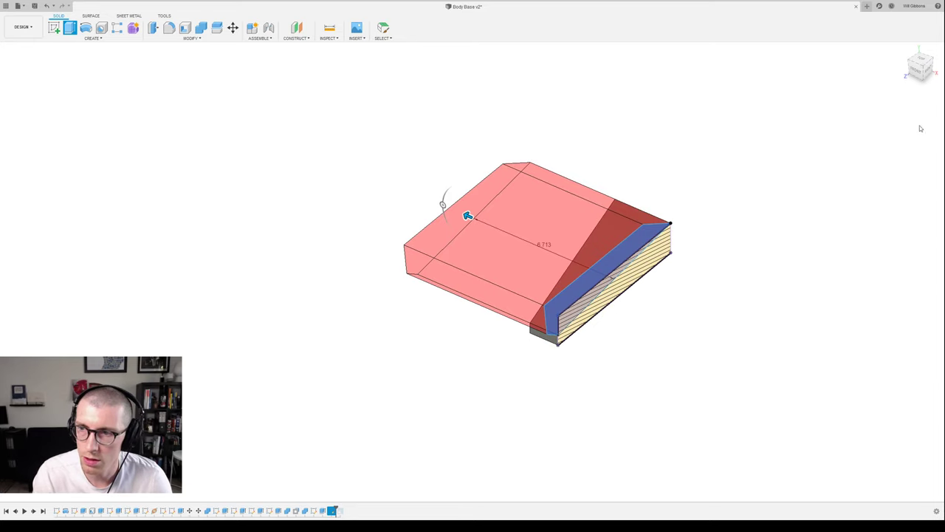
{"action": "left_click", "coordinate": [914, 155]}
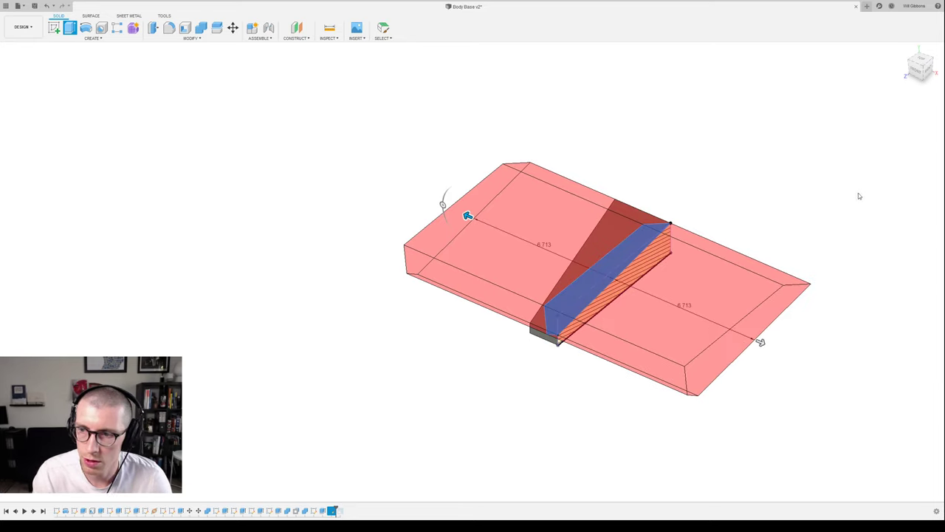
{"action": "left_click", "coordinate": [904, 240]}
- Fillet the upper edge of the block's tall, wide end with a radius nearly as large as the end's height
{"action": "middle_click_drag", "start_coordinate": [736, 232], "coordinate": [718, 245], "text": "shift"}
{"action": "key", "text": "f"}
{"action": "left_click", "coordinate": [719, 264]}
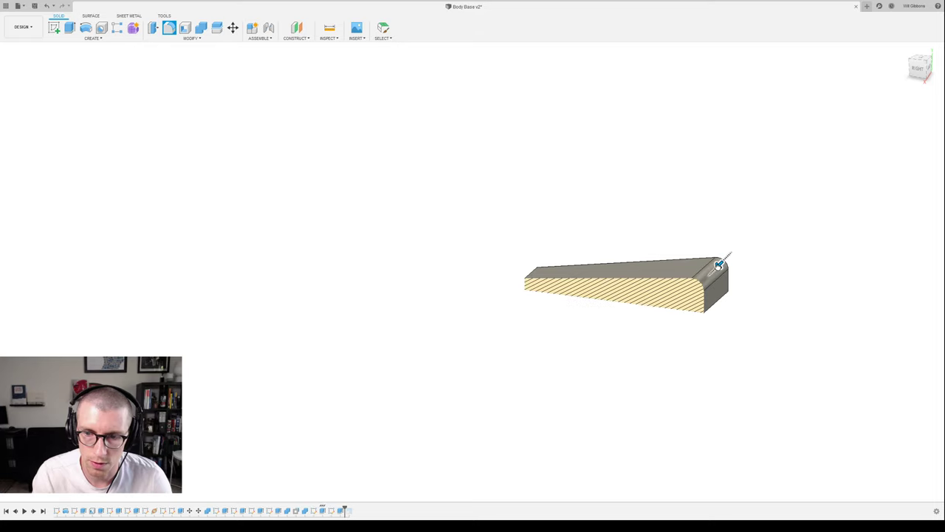
{"action": "left_click_drag", "start_coordinate": [719, 265], "coordinate": [714, 271]}
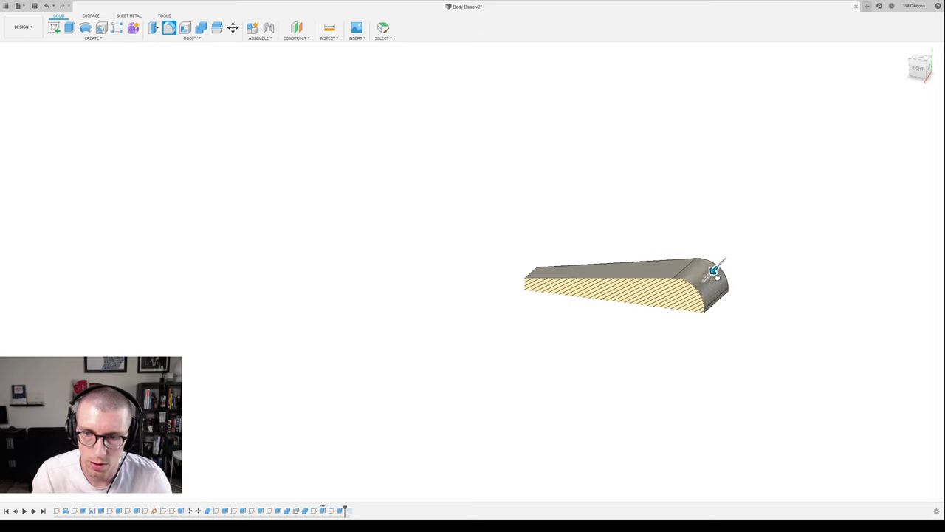
{"action": "key", "text": "Return"}
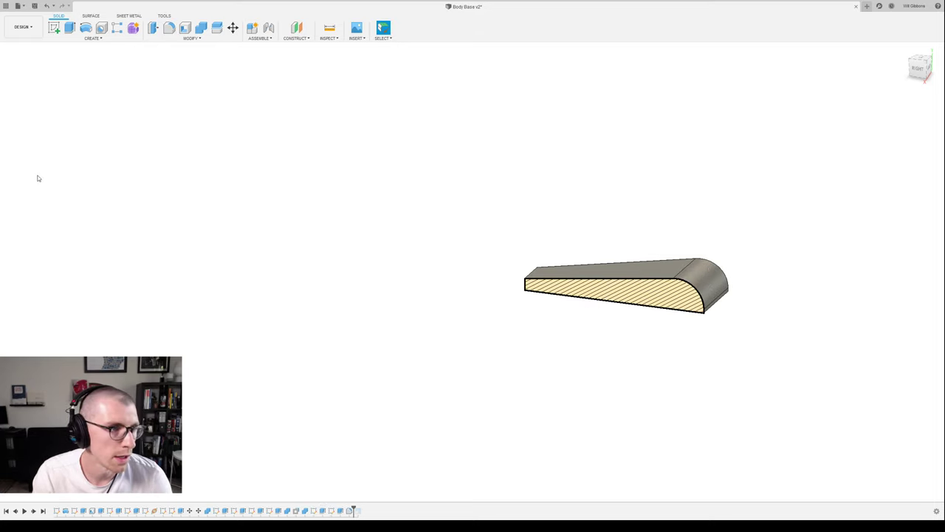
- Show the body base and cut the rounded wedge block out of it with Combine
{"action": "left_click", "coordinate": [40, 133]}
{"action": "middle_click_drag", "start_coordinate": [534, 317], "coordinate": [532, 310], "text": "shift"}
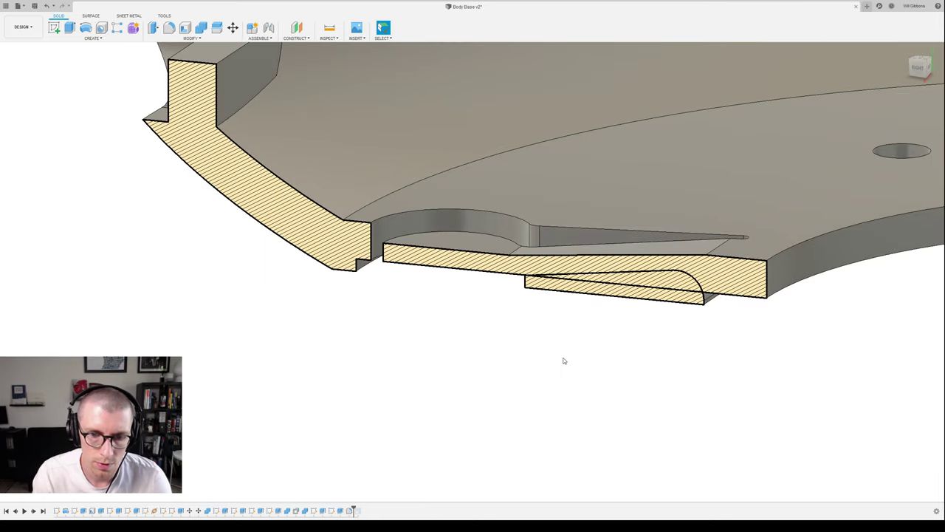
{"action": "key", "text": "c"}
{"action": "middle_click_drag", "start_coordinate": [727, 330], "coordinate": [720, 314], "text": "shift"}
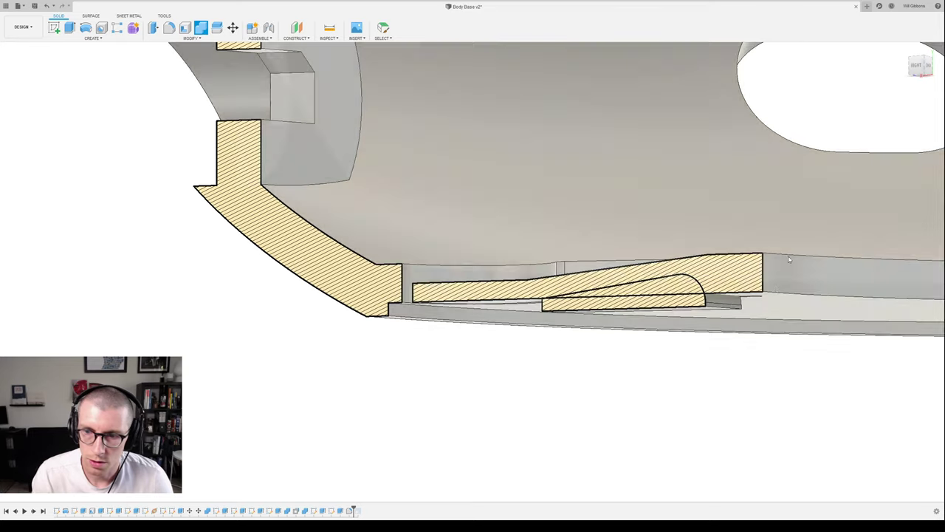
{"action": "left_click", "coordinate": [802, 266]}
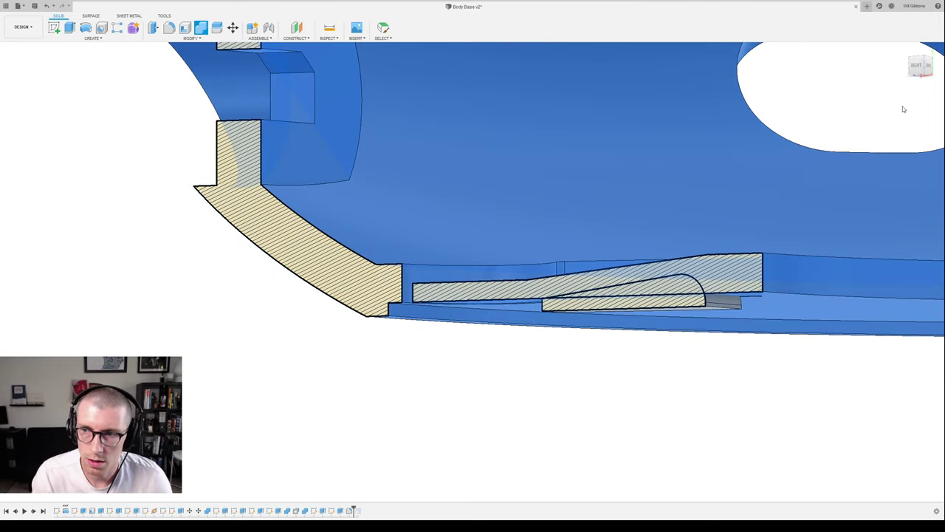
{"action": "left_click", "coordinate": [641, 303]}
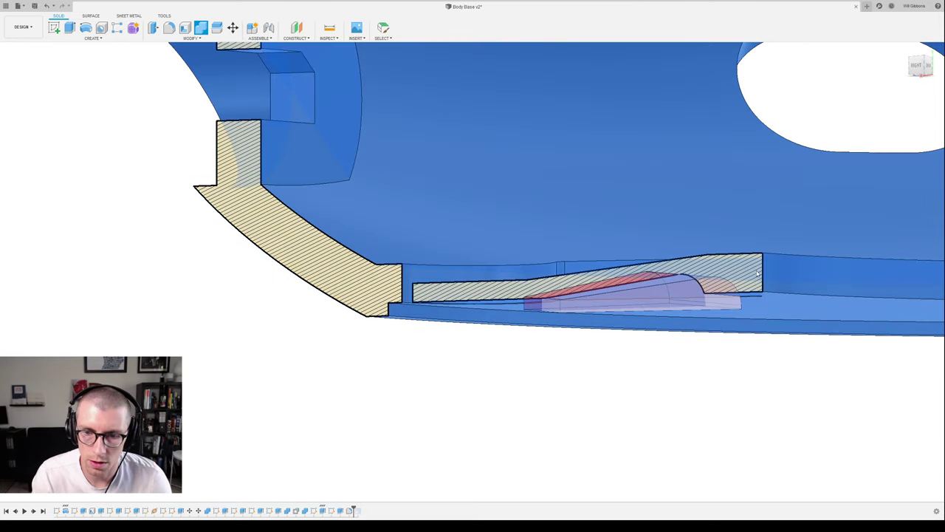
{"action": "left_click", "coordinate": [898, 168]}
- Turn off the section analysis and examine the thinned tab and its recess from above and from beneath the floor
{"action": "middle_click_drag", "start_coordinate": [590, 202], "coordinate": [473, 284], "text": "shift"}
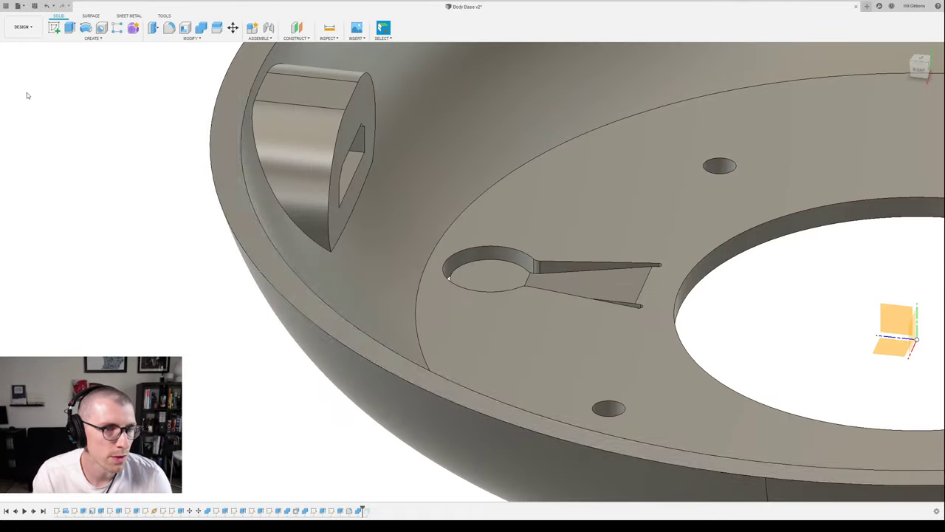
{"action": "middle_click_drag", "start_coordinate": [472, 280], "coordinate": [512, 282], "text": "shift"}
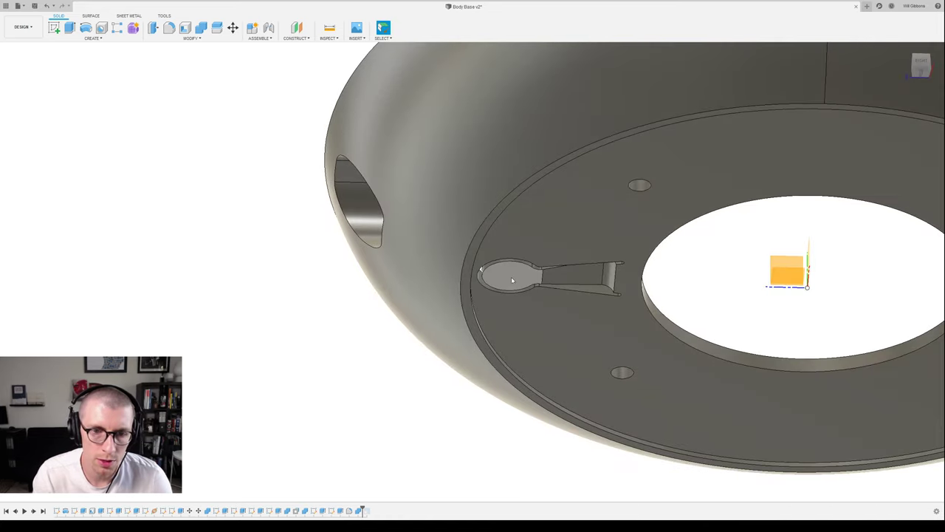
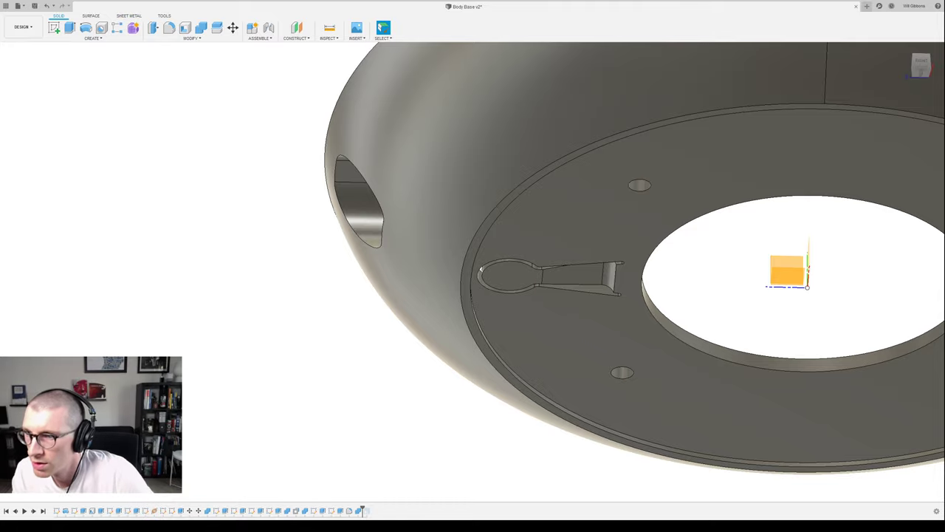
{"action": "scroll", "coordinate": [623, 279], "scroll_direction": "down", "scroll_amount": 1}
{"action": "scroll", "coordinate": [624, 278], "scroll_direction": "down", "scroll_amount": 2}
{"action": "middle_click_drag", "start_coordinate": [685, 252], "coordinate": [557, 304]}
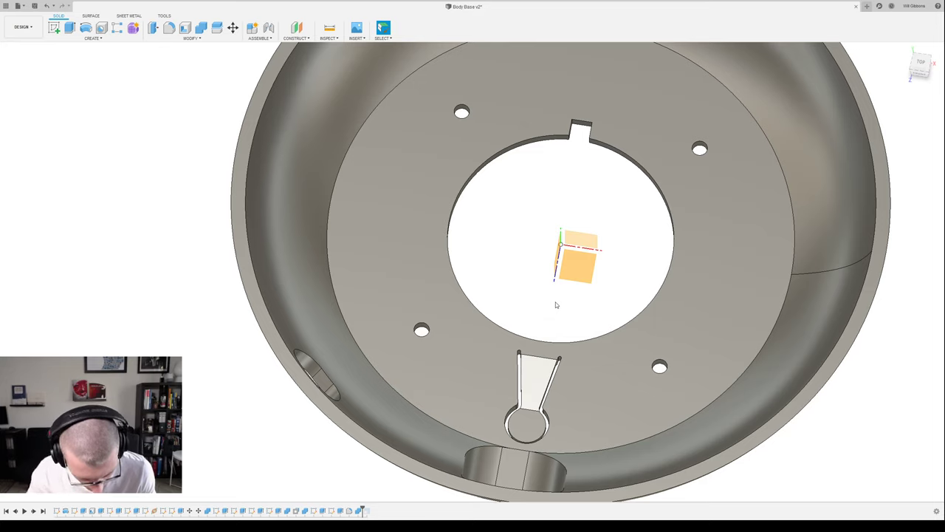
{"action": "scroll", "coordinate": [556, 286], "scroll_direction": "down", "scroll_amount": 2}
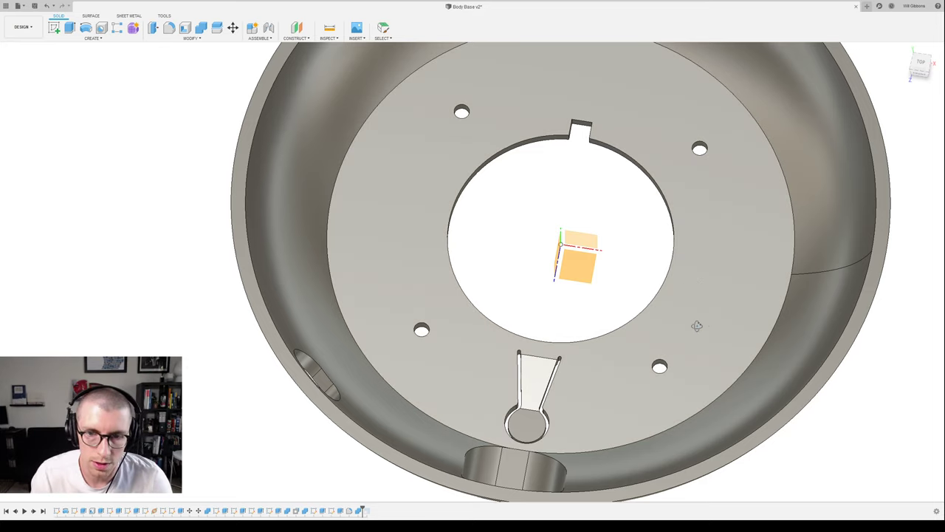
- Create a sketch on the horizontal origin plane, seen from the bottom of the body base
{"action": "middle_click_drag", "start_coordinate": [701, 331], "coordinate": [698, 205], "text": "shift"}
{"action": "left_click", "coordinate": [922, 62]}
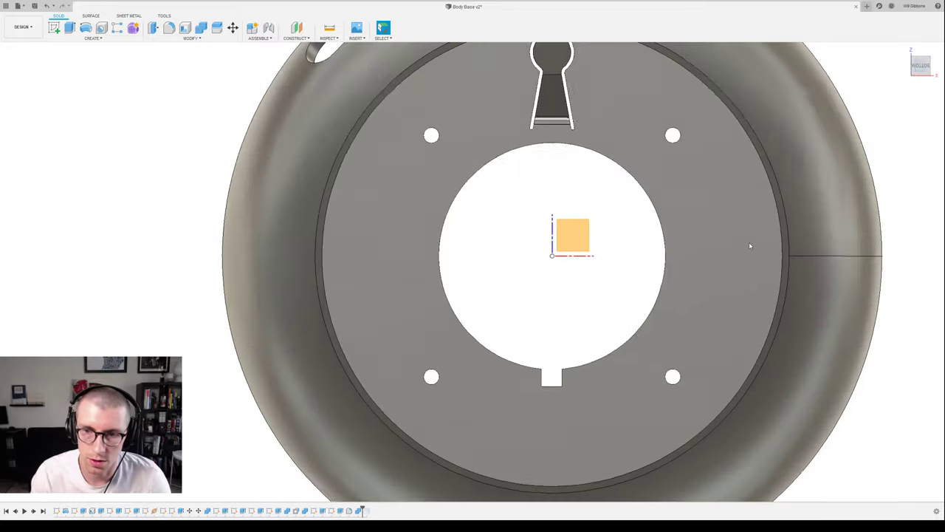
{"action": "left_click", "coordinate": [580, 235]}
{"action": "double_click", "coordinate": [576, 235]}
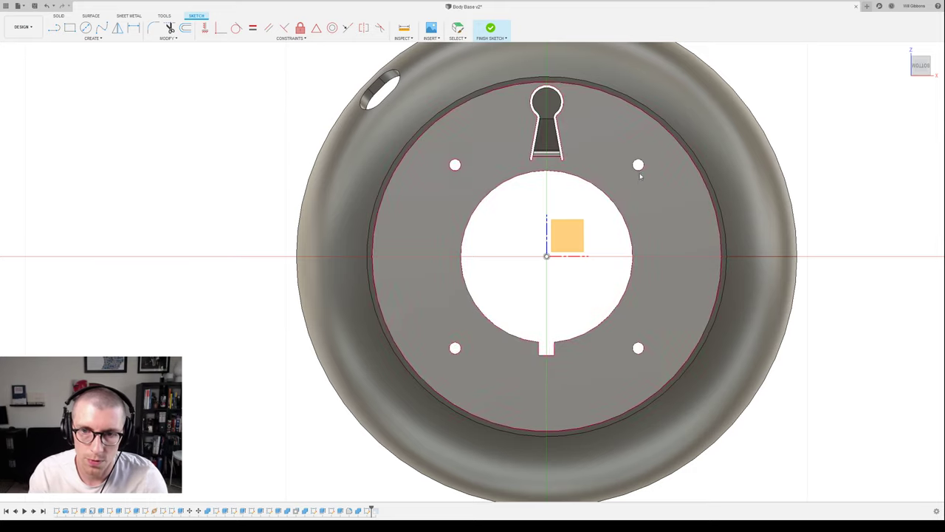
- Project the edges of the floor's four small screw holes into the sketch
{"action": "key", "text": "o"}
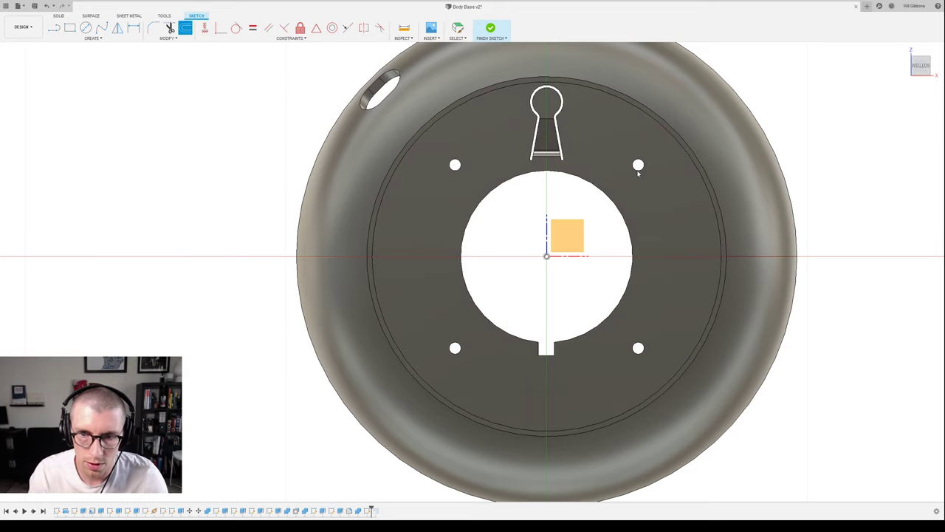
{"action": "key", "text": "Escape"}
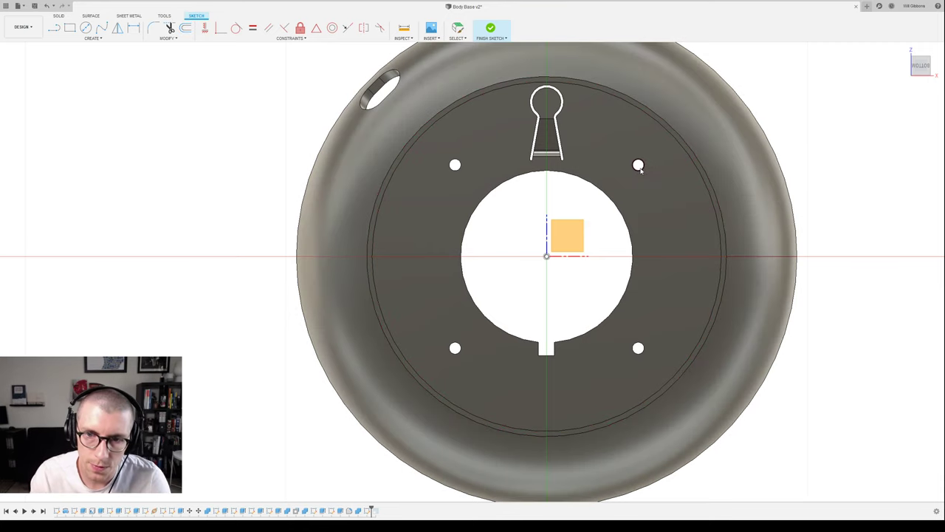
{"action": "left_click", "coordinate": [640, 345]}
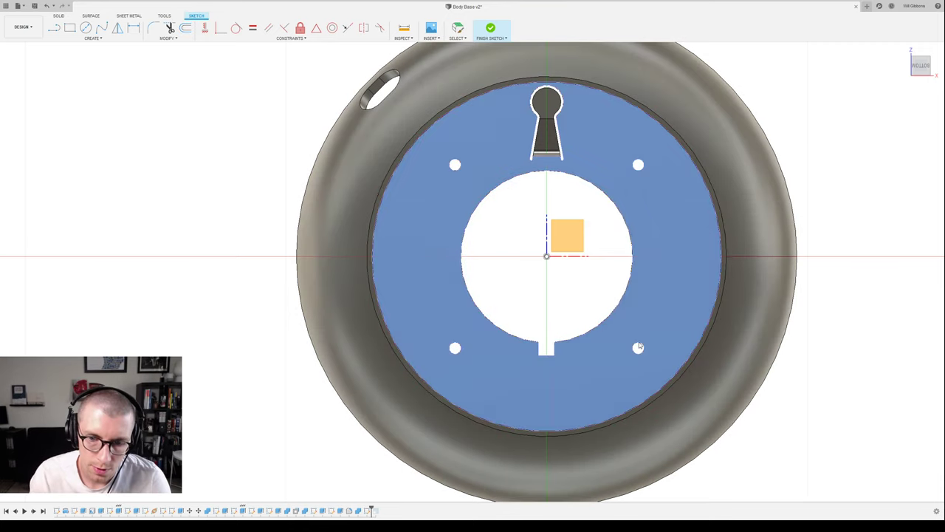
{"action": "key", "text": "Escape"}
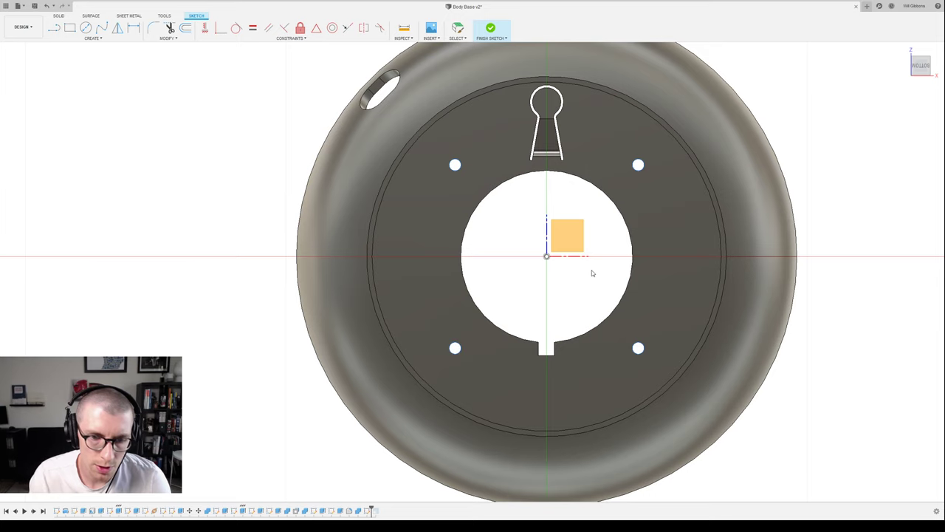
{"action": "key", "text": "Escape"}
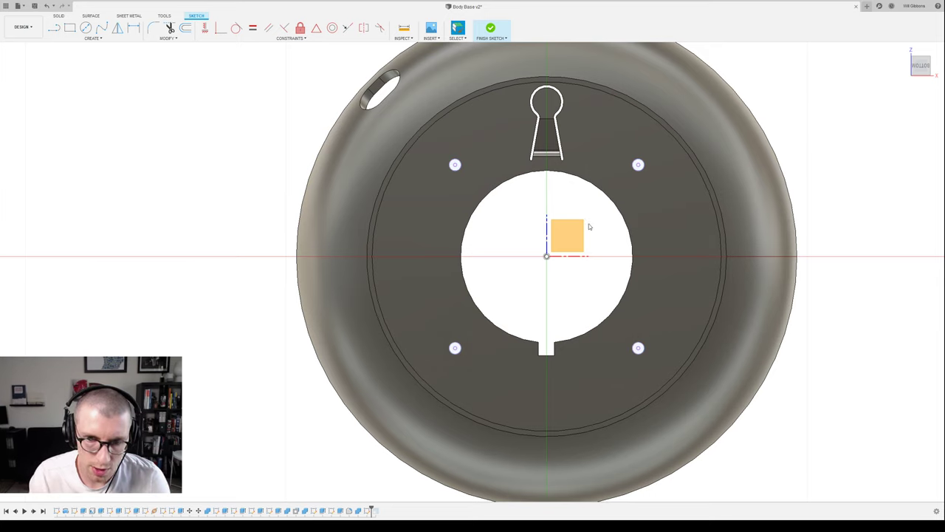
- Offset the projected screw hole circle on one side of the keyhole tab outward to form a ring
{"action": "key", "text": "o"}
{"action": "left_click", "coordinate": [631, 167]}
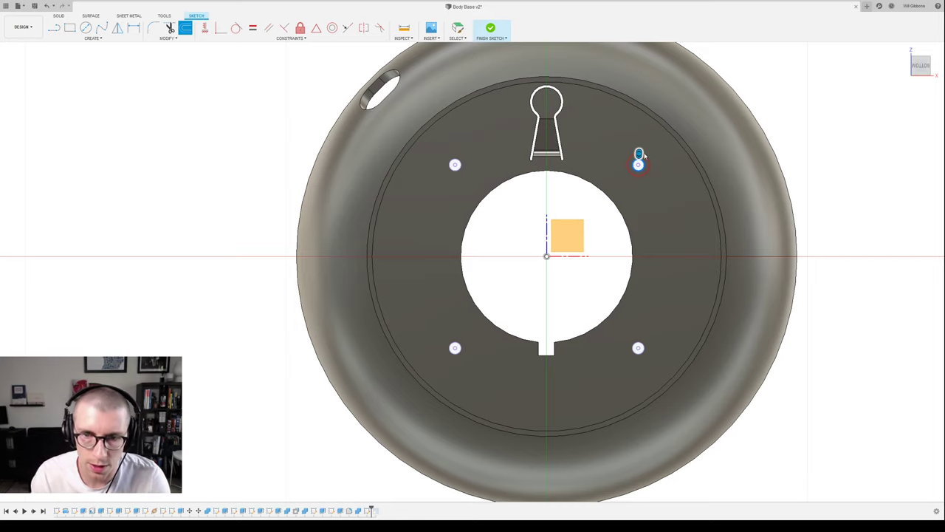
{"action": "scroll", "coordinate": [632, 108], "scroll_direction": "up", "scroll_amount": 2}
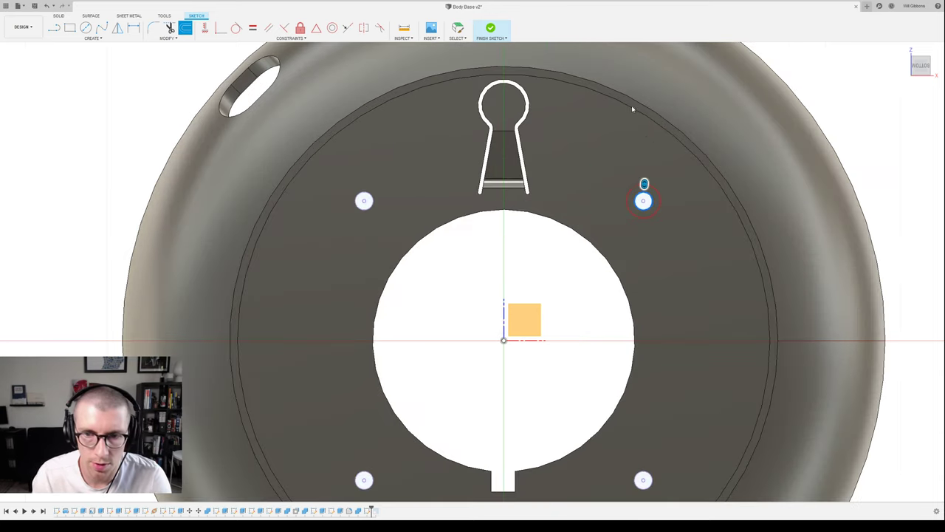
{"action": "scroll", "coordinate": [644, 183], "scroll_direction": "up", "scroll_amount": 1}
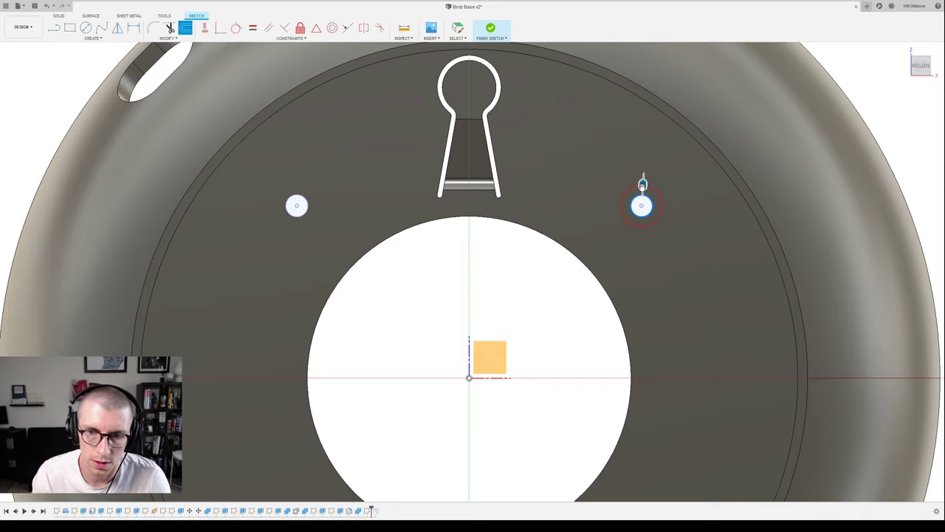
{"action": "key", "text": "Return"}
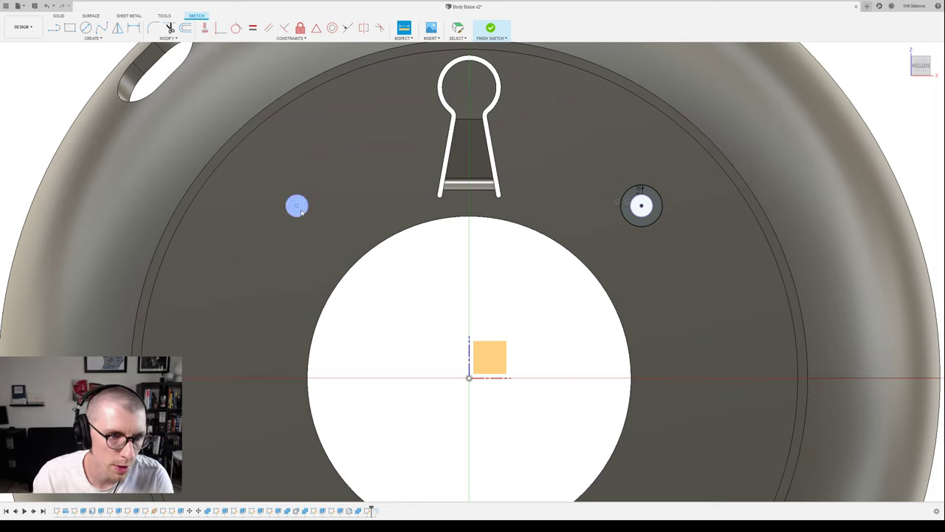
- Measure the size of the screw hole on the opposite side of the keyhole tab, checking its edge and inner wall
{"action": "left_click", "coordinate": [297, 205]}
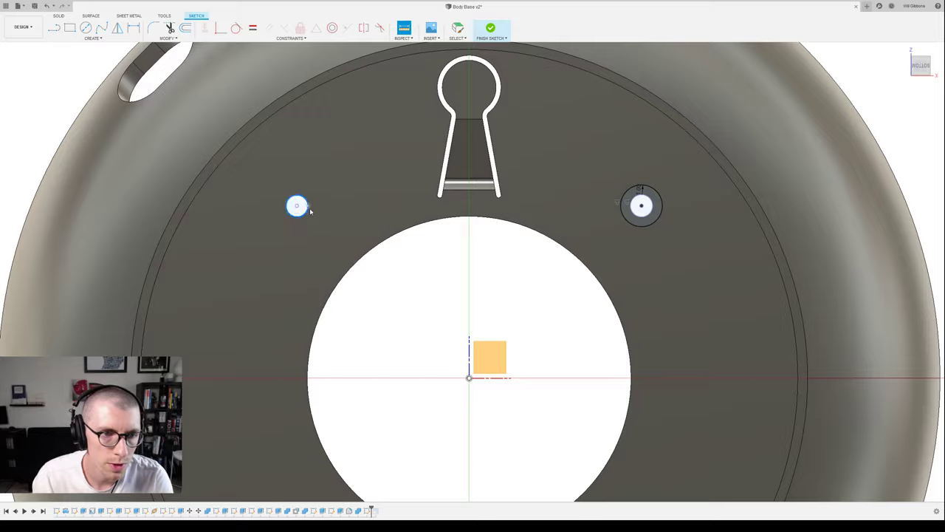
{"action": "middle_click_drag", "start_coordinate": [310, 211], "coordinate": [306, 197], "text": "shift"}
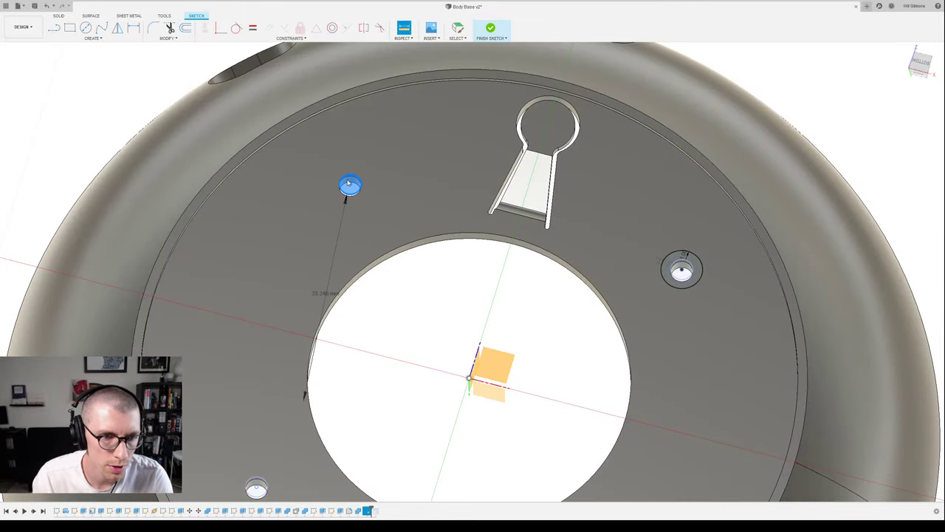
{"action": "key", "text": "Escape"}
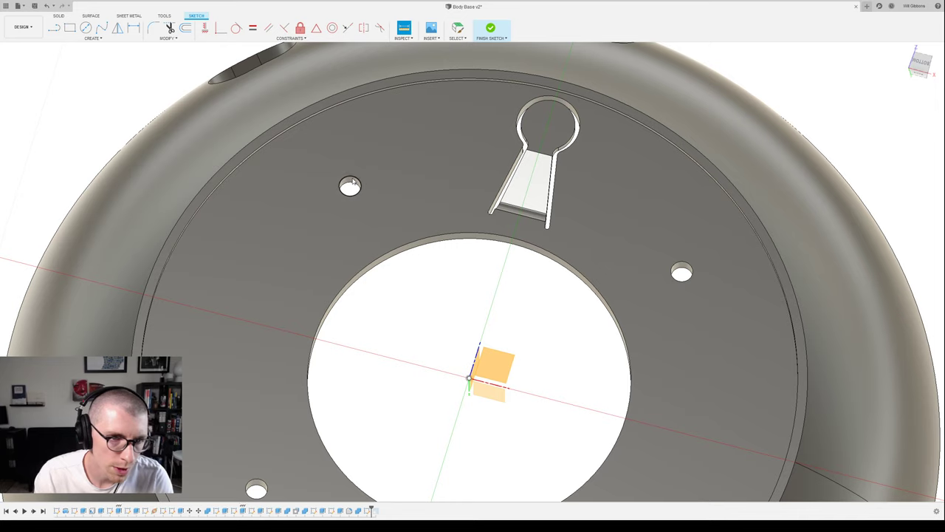
{"action": "scroll", "coordinate": [352, 184], "scroll_direction": "up", "scroll_amount": 5}
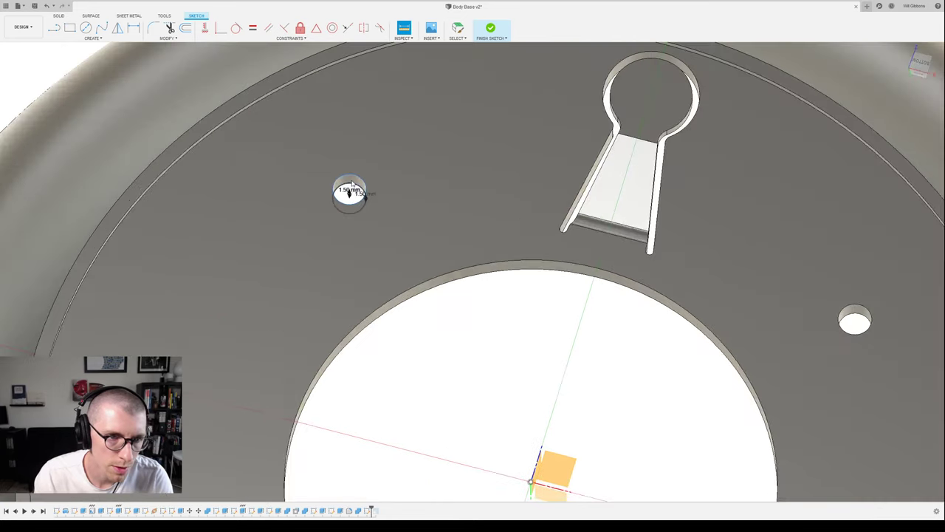
{"action": "key", "text": "ctrl+z"}
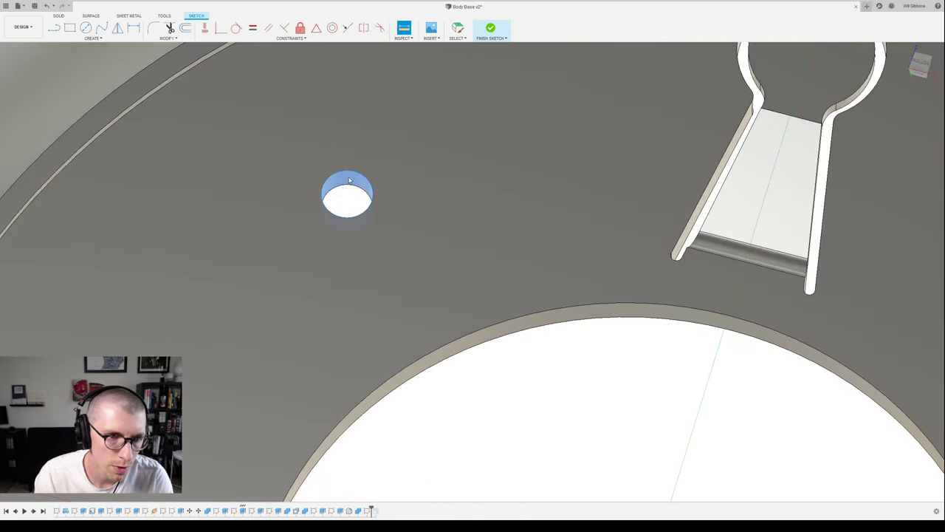
{"action": "left_click", "coordinate": [350, 180]}
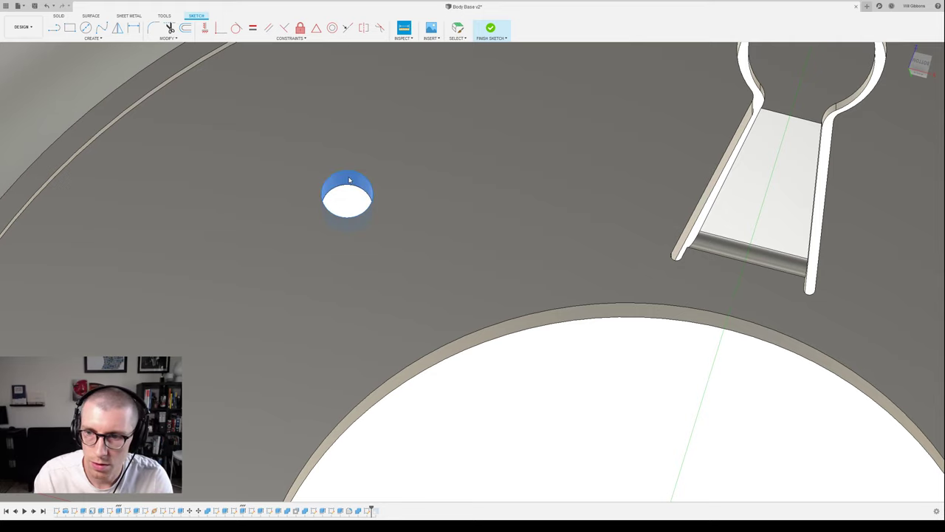
{"action": "scroll", "coordinate": [349, 180], "scroll_direction": "down", "scroll_amount": 3}
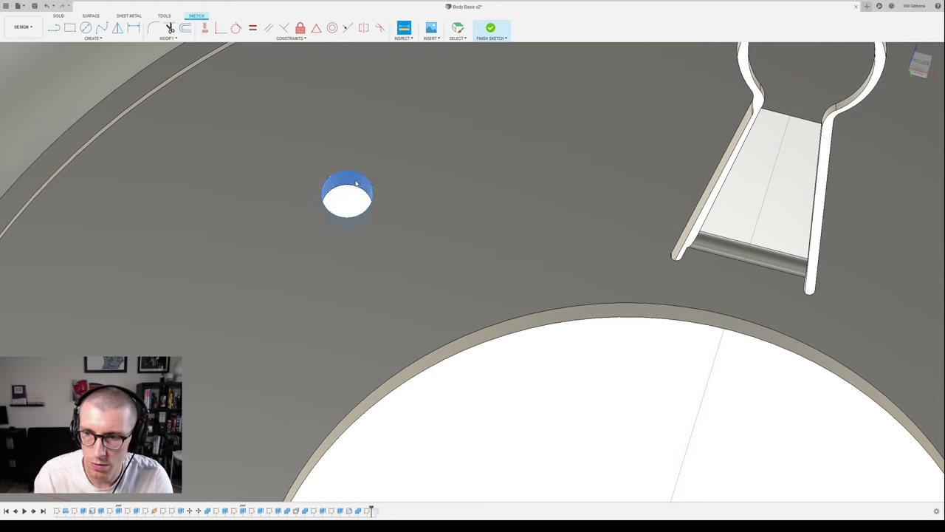
{"action": "mouse_move", "coordinate": [565, 305]}
{"action": "middle_mouse_down", "text": "shift"}
{"action": "mouse_move", "coordinate": [547, 290]}
{"action": "mouse_move", "coordinate": [553, 305]}
{"action": "middle_mouse_up", "text": "shift"}
{"action": "scroll", "coordinate": [546, 288], "scroll_direction": "down", "scroll_amount": 1}
{"action": "middle_click_drag", "start_coordinate": [633, 309], "coordinate": [511, 251]}
{"action": "scroll", "coordinate": [512, 250], "scroll_direction": "down", "scroll_amount": 1}
{"action": "key", "text": "i"}
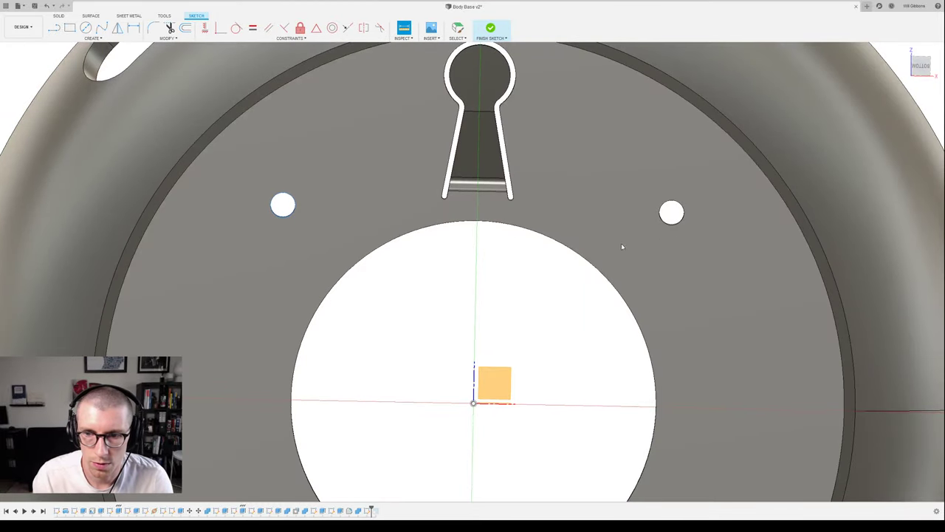
- Reopen the screw hole sketch and increase the offset dimension of the ring around the screw hole
{"action": "scroll", "coordinate": [517, 281], "scroll_direction": "down", "scroll_amount": 3}
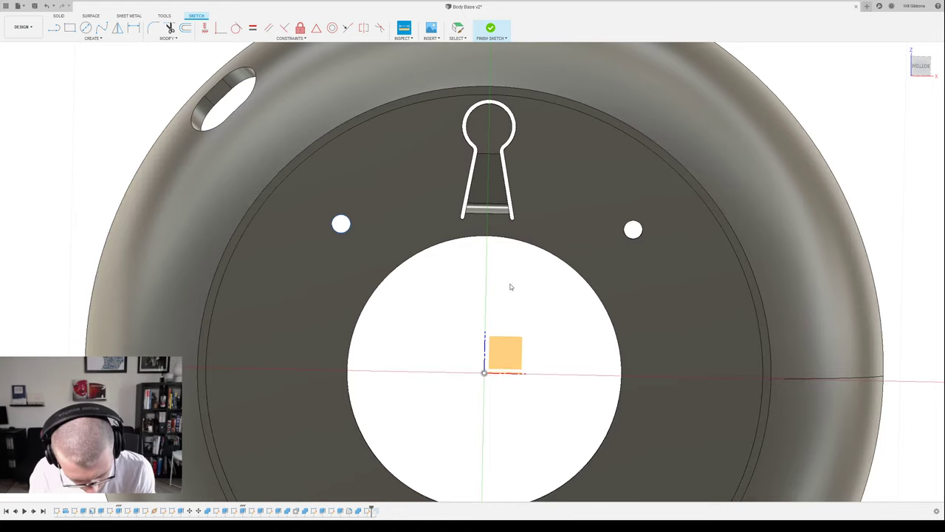
{"action": "scroll", "coordinate": [468, 272], "scroll_direction": "down", "scroll_amount": 1}
{"action": "middle_click_drag", "start_coordinate": [468, 272], "coordinate": [453, 183]}
{"action": "scroll", "coordinate": [453, 183], "scroll_direction": "up", "scroll_amount": 1}
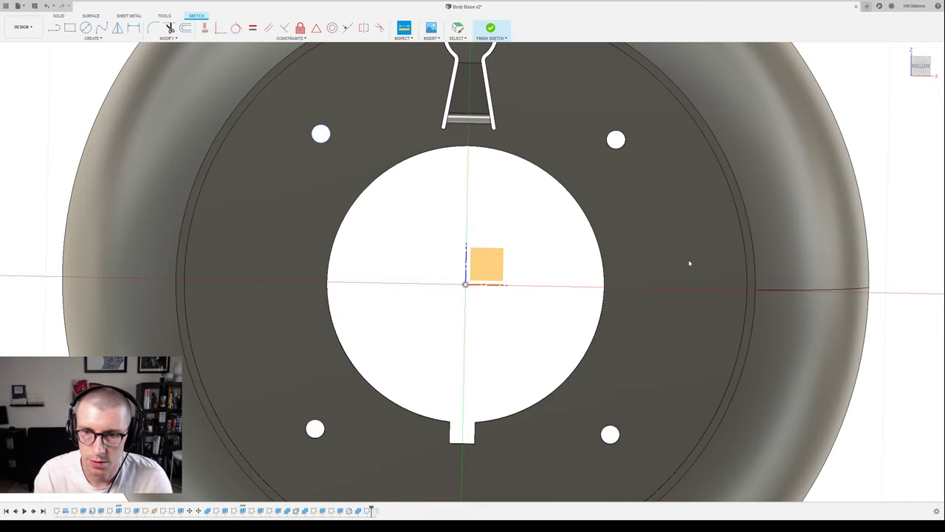
{"action": "double_click", "coordinate": [368, 511]}
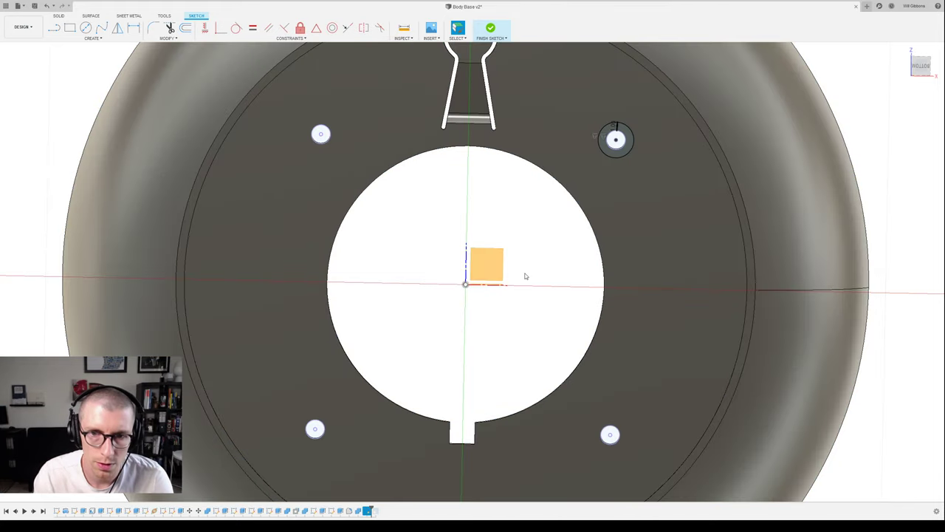
{"action": "key", "text": "d"}
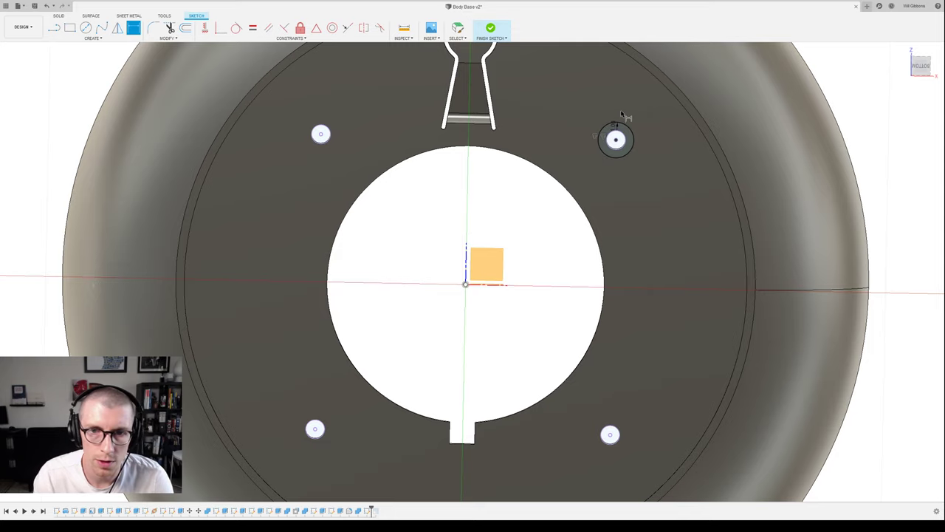
{"action": "key", "text": "Escape"}
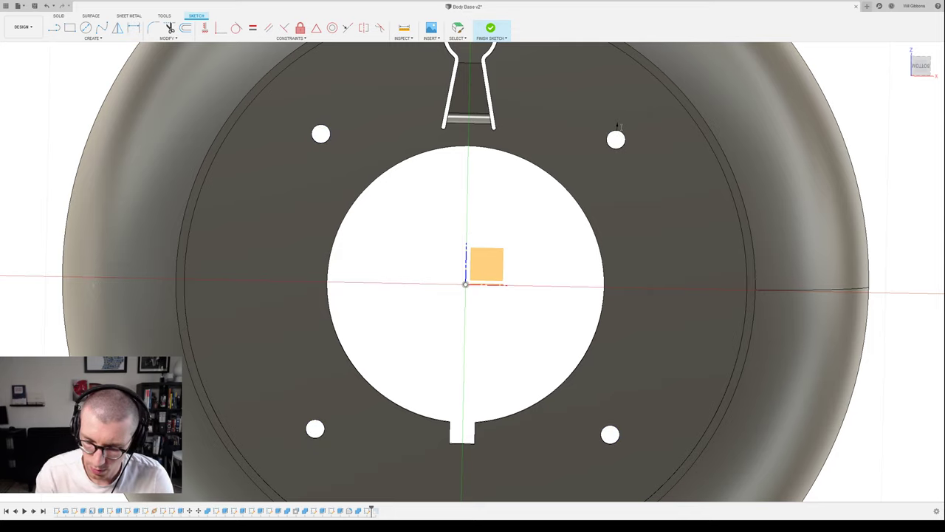
{"action": "key", "text": "d"}
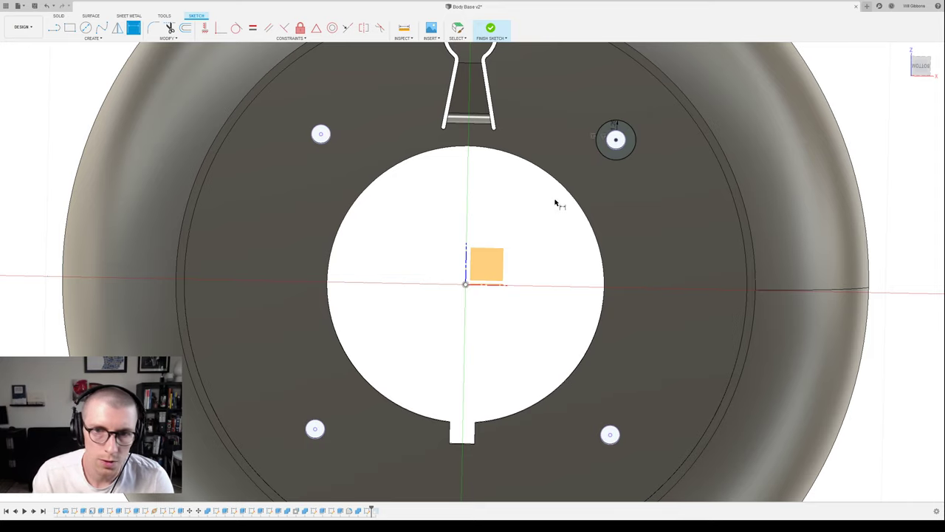
- Extrude the ring around the screw hole as a symmetric cut to form a shallow counterbore in the floor's underside
{"action": "key", "text": "e"}
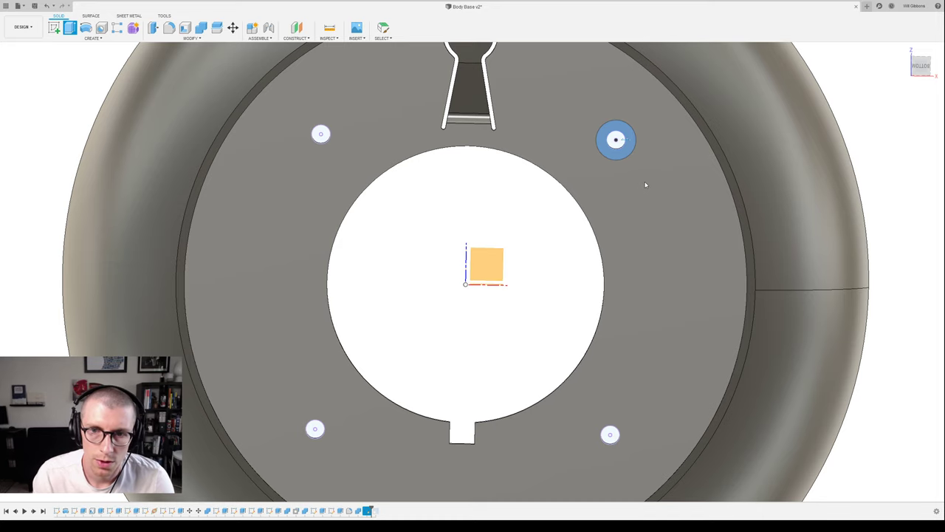
{"action": "middle_click_drag", "start_coordinate": [645, 185], "coordinate": [633, 152], "text": "shift"}
{"action": "left_click_drag", "start_coordinate": [632, 148], "coordinate": [633, 153]}
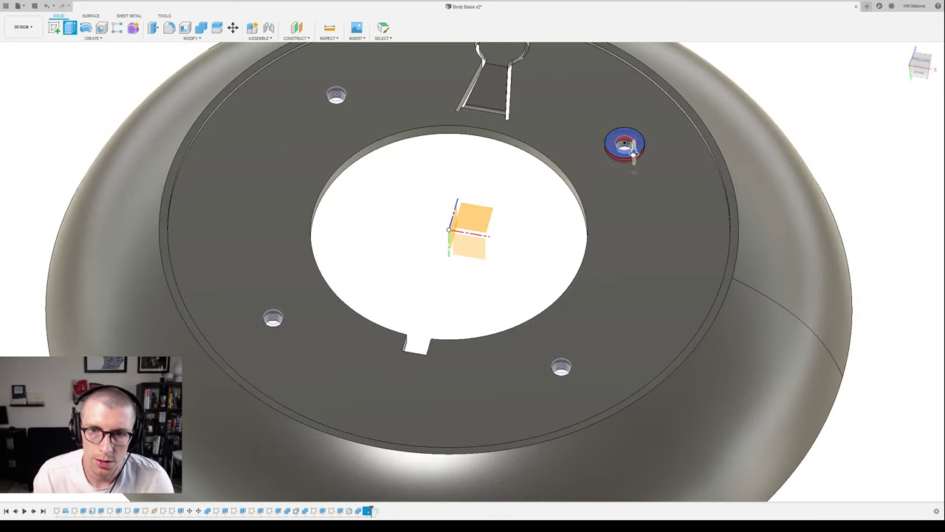
{"action": "left_click", "coordinate": [901, 154]}
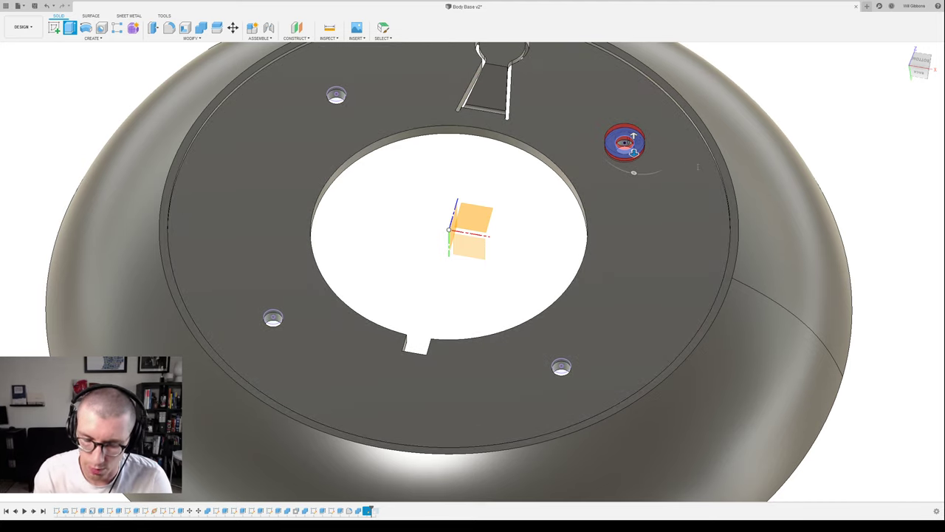
{"action": "key", "text": "Return"}
- Edit the counterbore's extrude so it cuts in only one direction, from the sketch plane into the floor
{"action": "middle_click_drag", "start_coordinate": [688, 169], "coordinate": [640, 135], "text": "shift"}
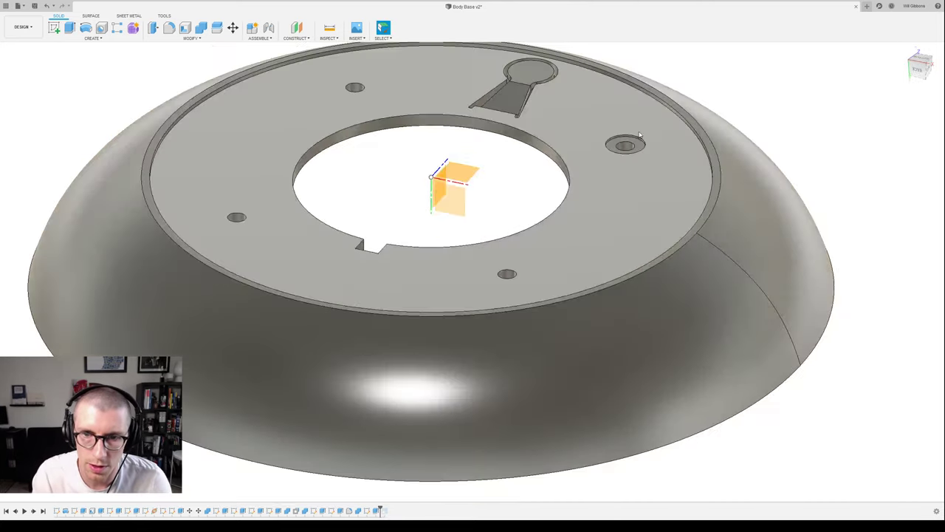
{"action": "scroll", "coordinate": [640, 135], "scroll_direction": "up", "scroll_amount": 5}
{"action": "left_click", "coordinate": [633, 157]}
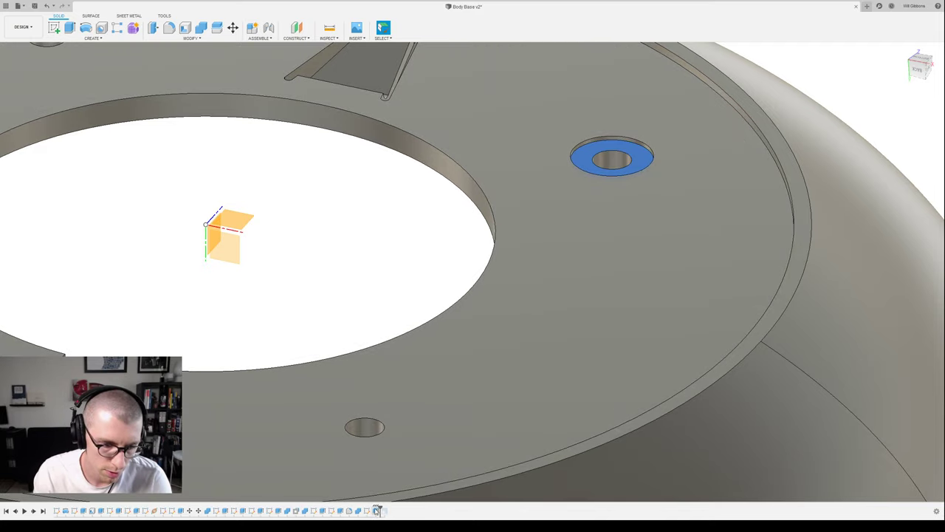
{"action": "key", "text": "e"}
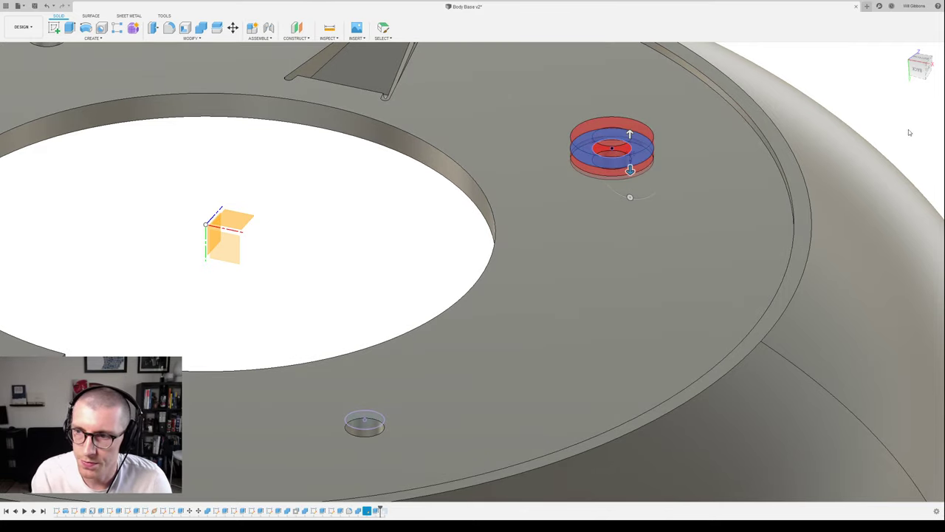
{"action": "left_click", "coordinate": [902, 139]}
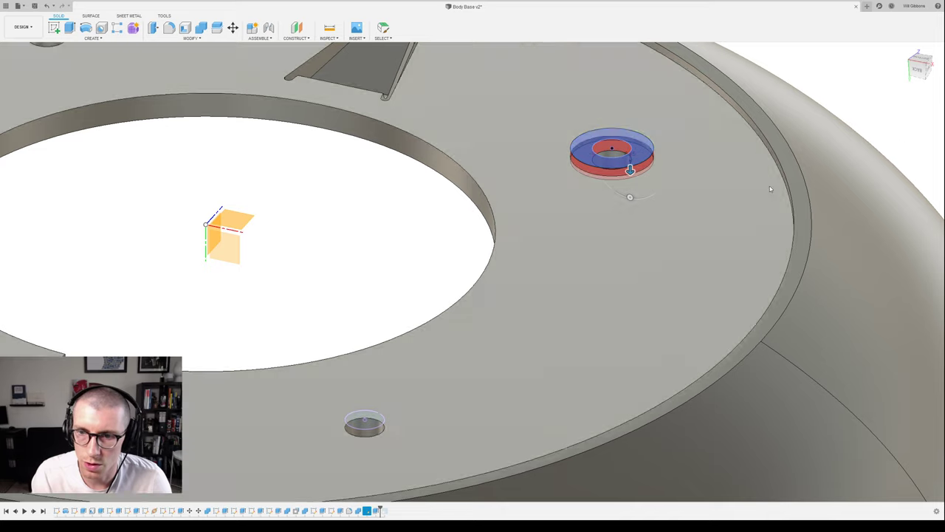
{"action": "key", "text": "Return"}
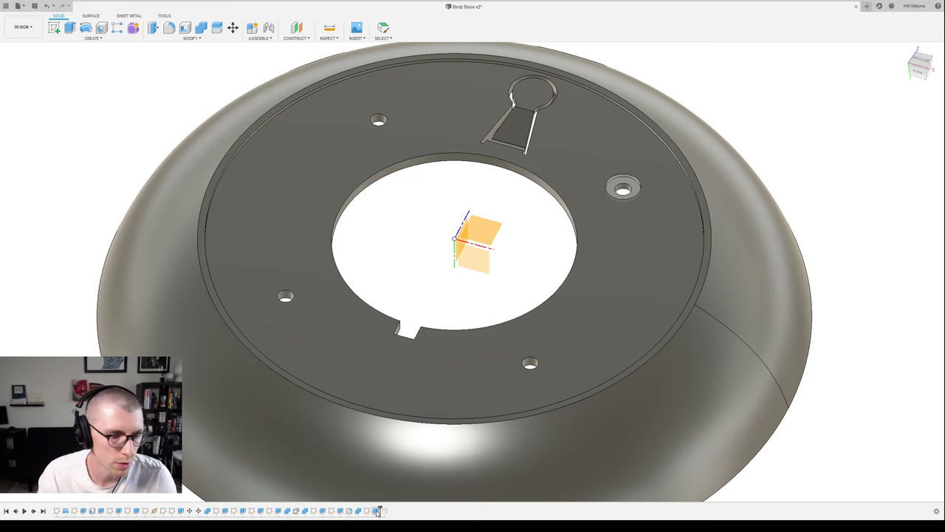
- Mirror the counterbore cut across the vertical origin plane to the screw hole on the keyhole tab's other side
{"action": "left_click", "coordinate": [379, 511]}
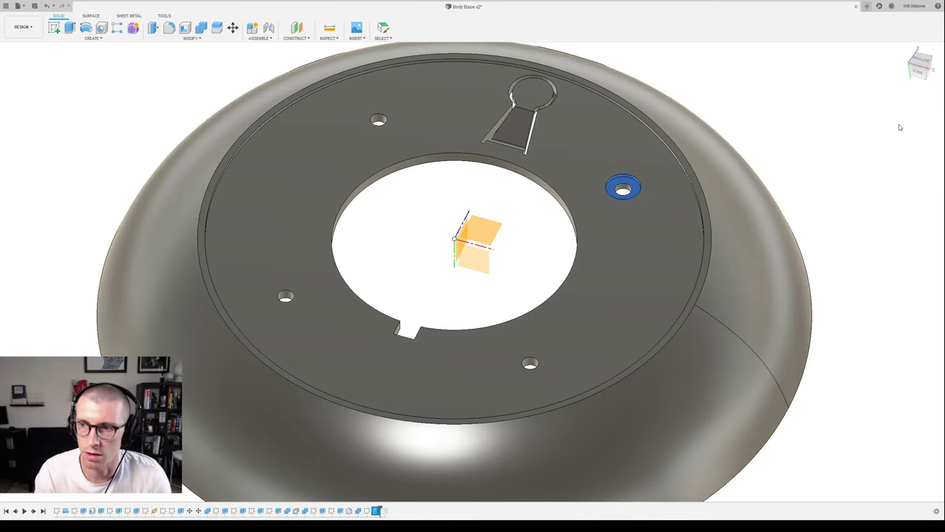
{"action": "middle_click_drag", "start_coordinate": [527, 246], "coordinate": [500, 226], "text": "shift"}
{"action": "left_click", "coordinate": [500, 254]}
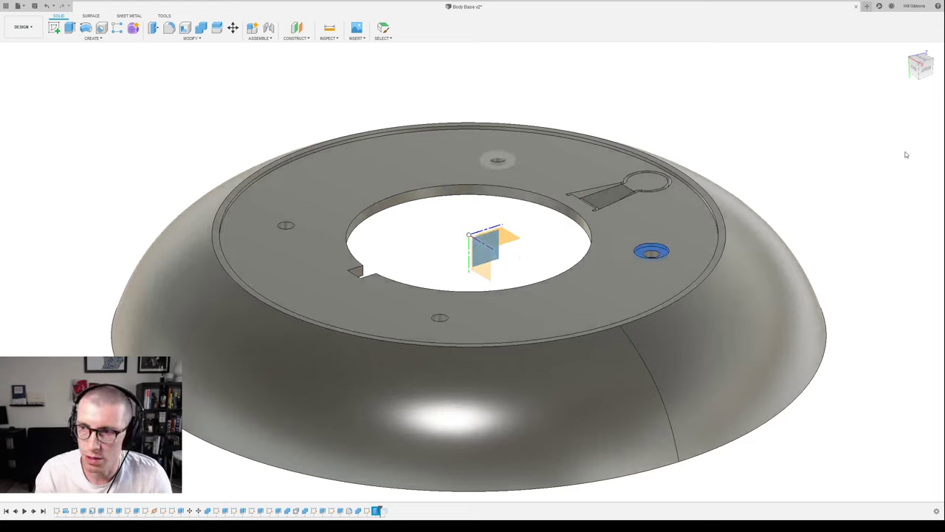
{"action": "left_click", "coordinate": [886, 170]}
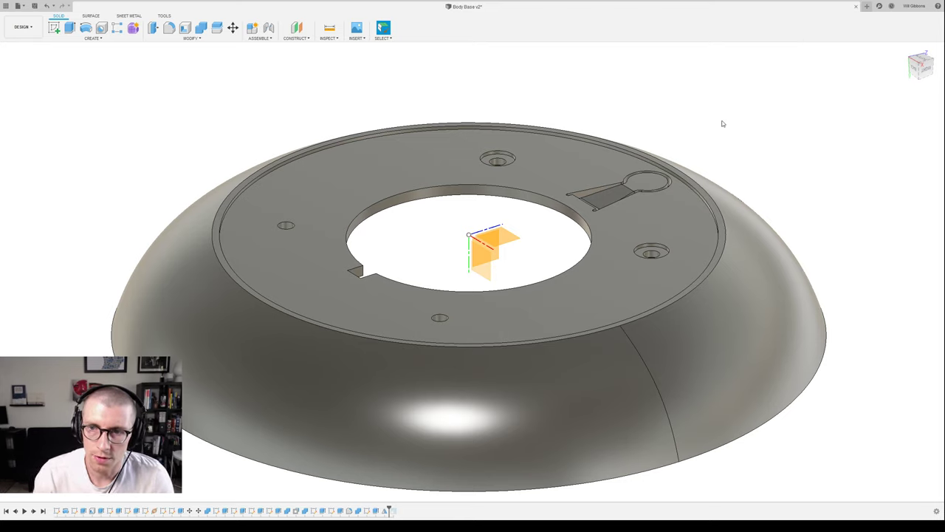
- Create a second mirror of the counterbore features across the other vertical origin plane, towards the holes near the notch
{"action": "key", "text": "ctrl+s"}
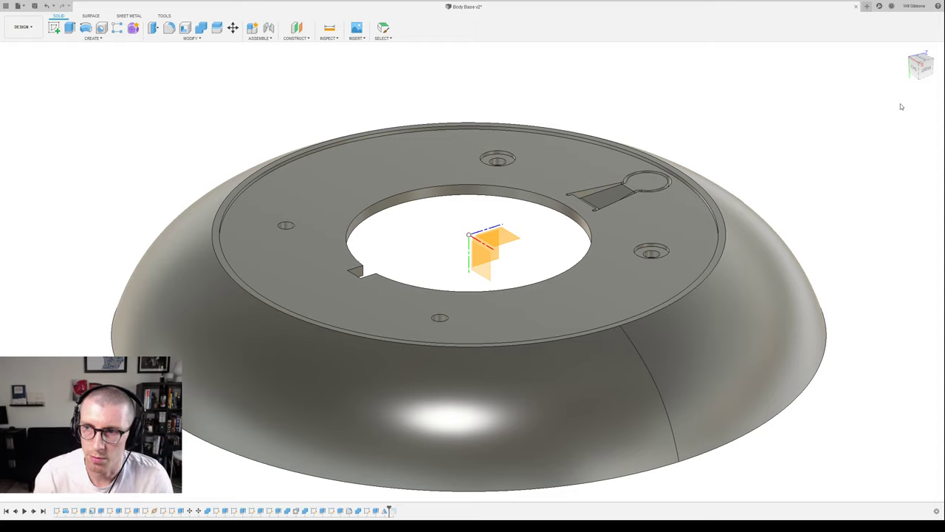
{"action": "left_click", "coordinate": [384, 510]}
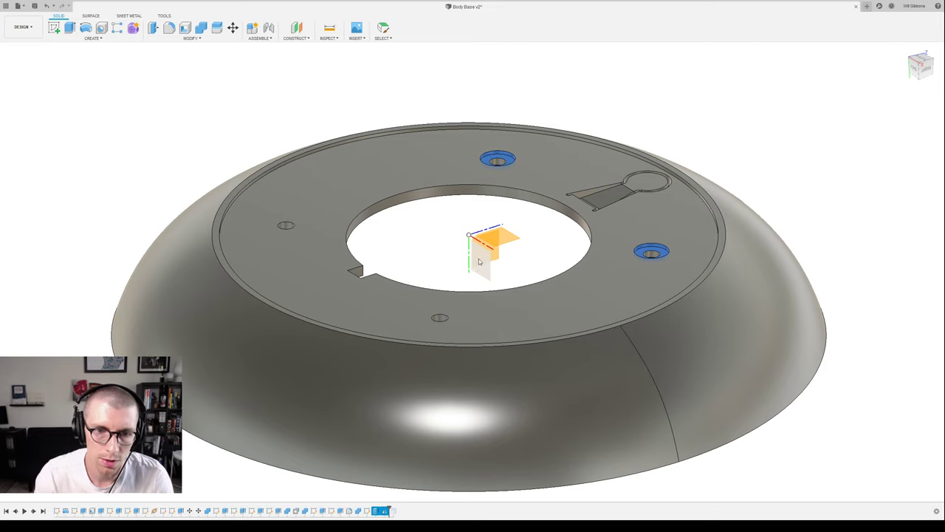
{"action": "key", "text": "Escape"}
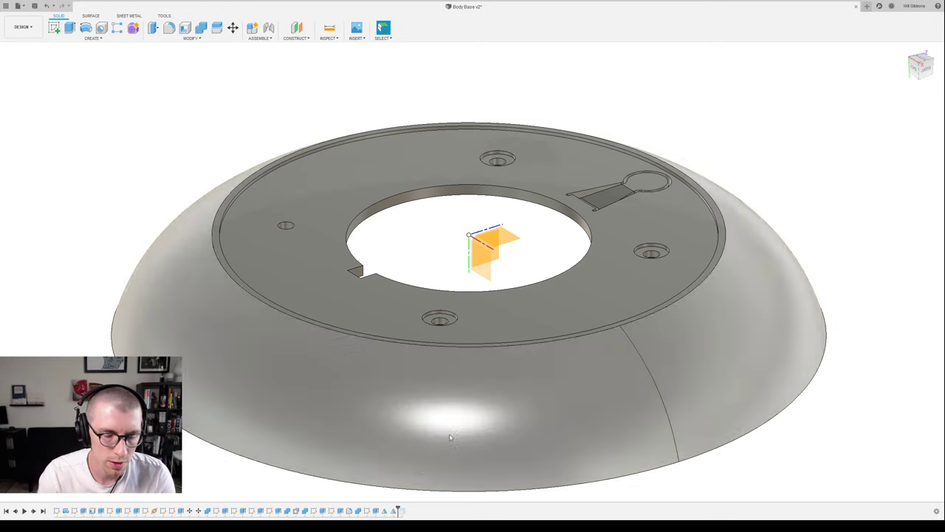
- Edit the second mirror so both counterbores are mirrored to the two screw holes near the notch
{"action": "middle_click_drag", "start_coordinate": [559, 258], "coordinate": [563, 246], "text": "shift"}
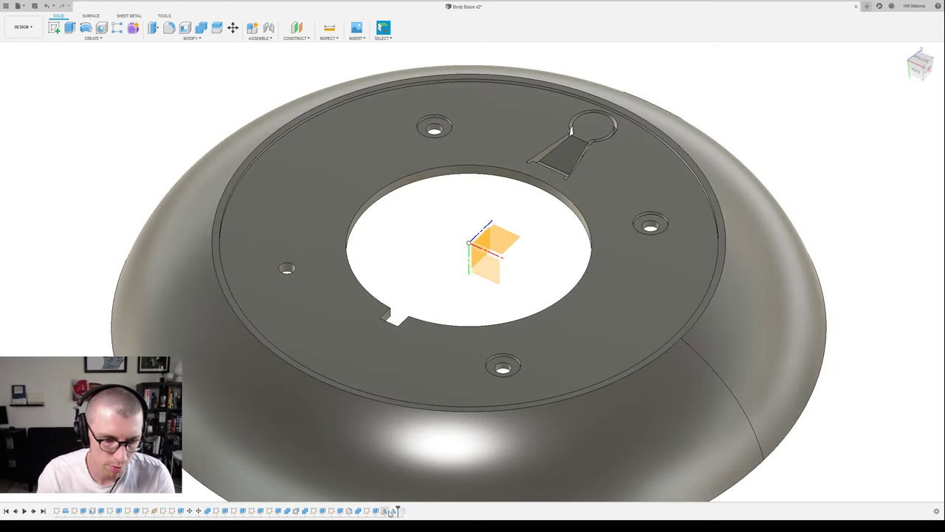
{"action": "double_click", "coordinate": [393, 511]}
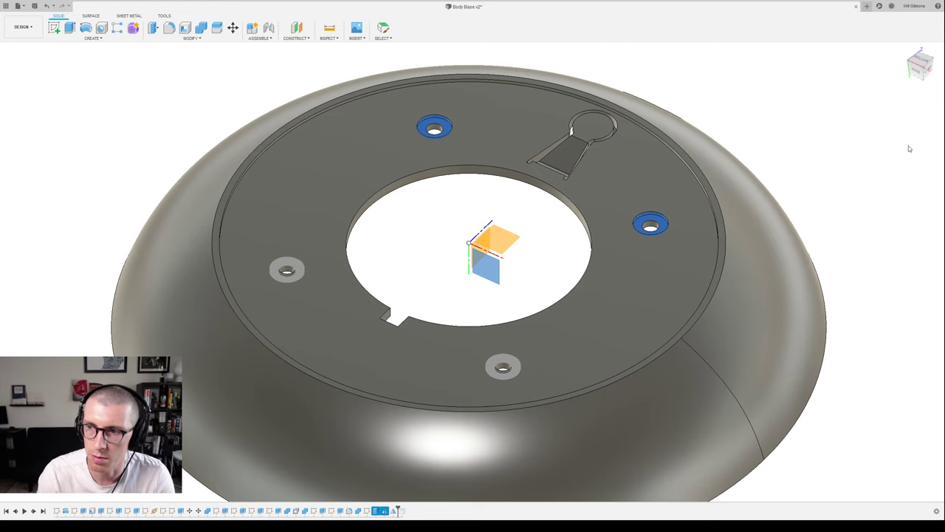
{"action": "key", "text": "Escape"}
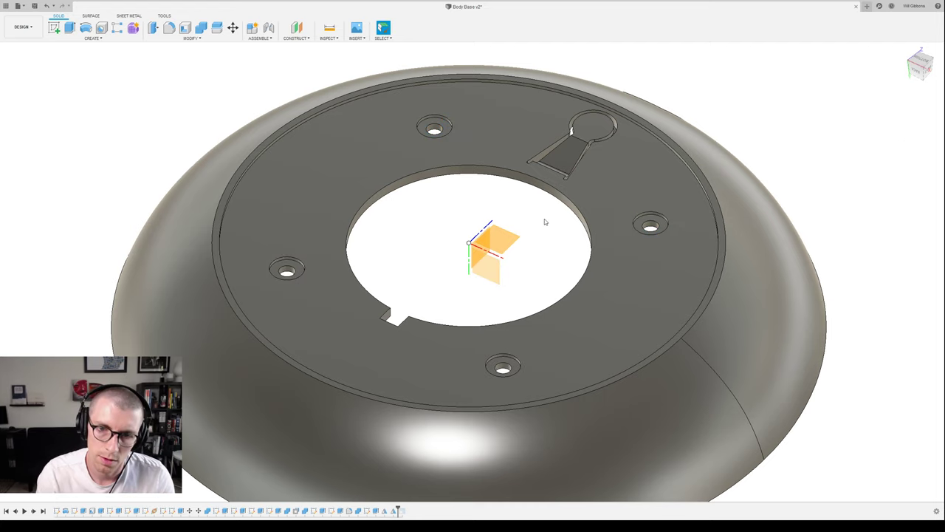
- Review the second counterbore mirror's selections, and examine the four screw holes and the keyhole tab from both sides of the floor
{"action": "double_click", "coordinate": [394, 512]}
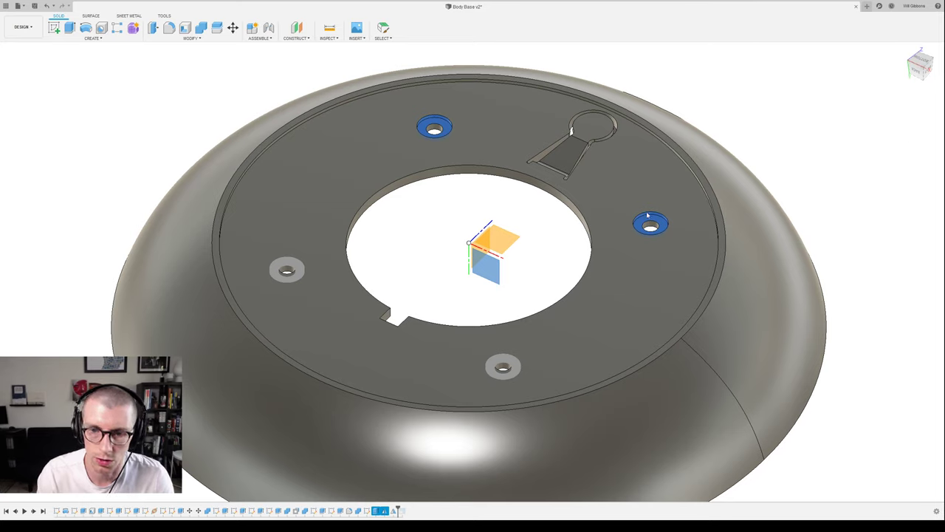
{"action": "left_click", "coordinate": [925, 156]}
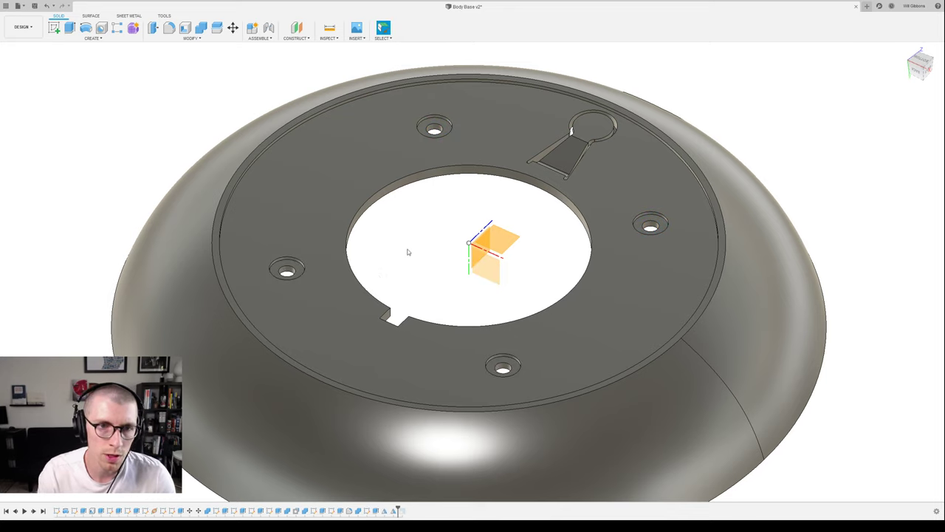
{"action": "middle_click_drag", "start_coordinate": [444, 247], "coordinate": [416, 228], "text": "shift"}
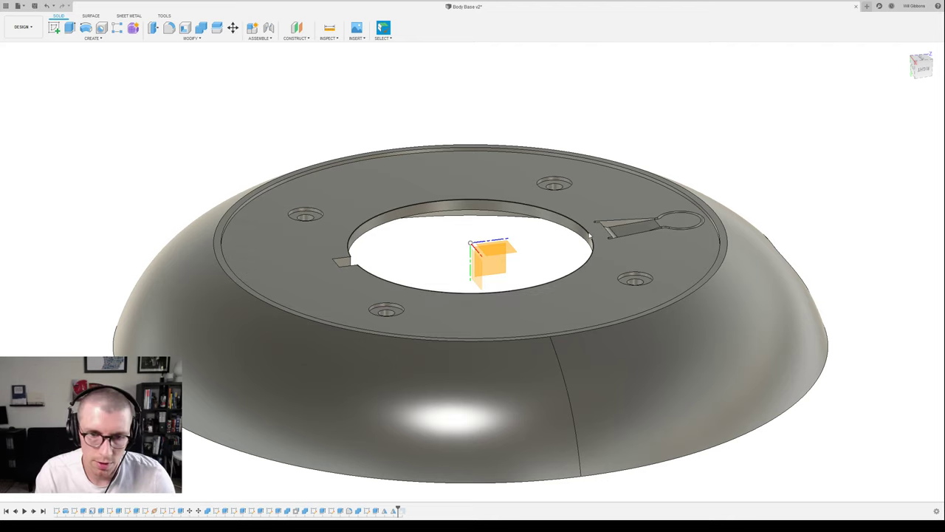
{"action": "middle_click_drag", "start_coordinate": [544, 239], "coordinate": [583, 180], "text": "shift"}
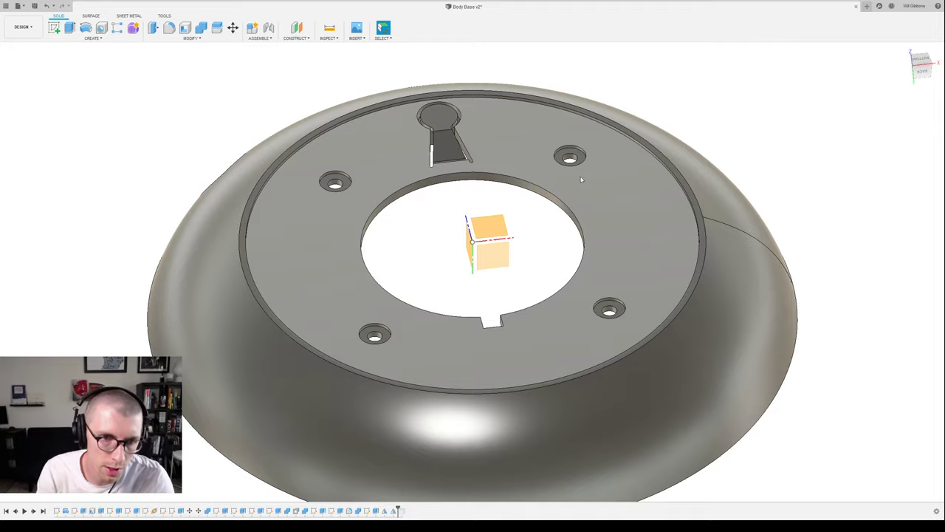
{"action": "middle_click_drag", "start_coordinate": [546, 246], "coordinate": [504, 145], "text": "shift"}
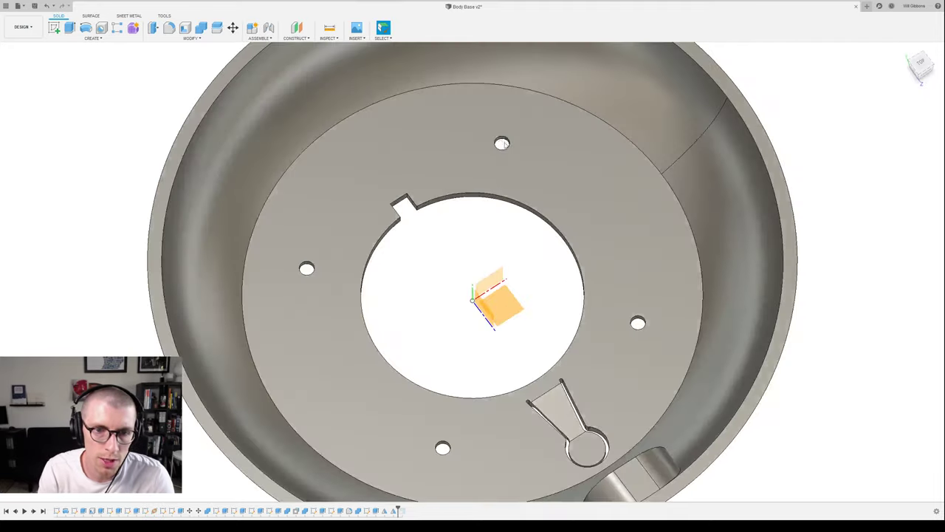
{"action": "middle_click_drag", "start_coordinate": [554, 268], "coordinate": [553, 186], "text": "shift"}
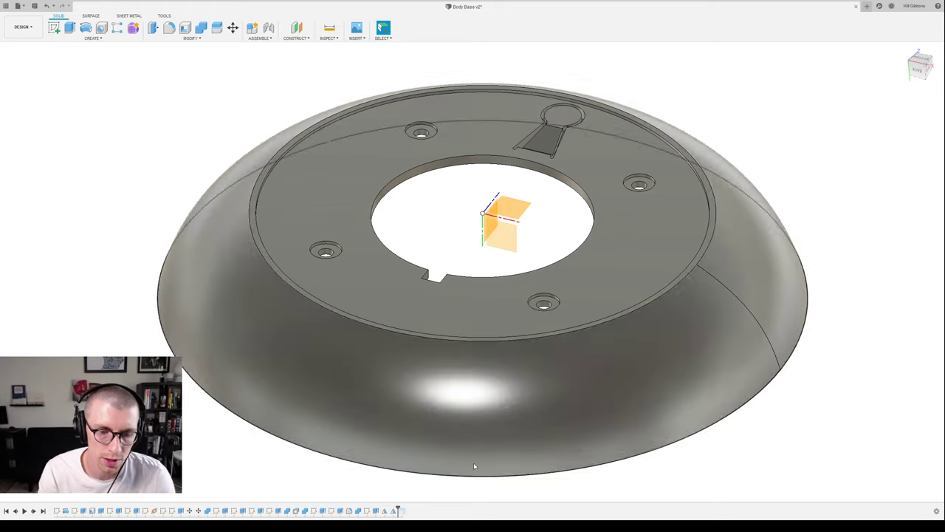
{"action": "middle_click_drag", "start_coordinate": [539, 209], "coordinate": [546, 214], "text": "shift"}
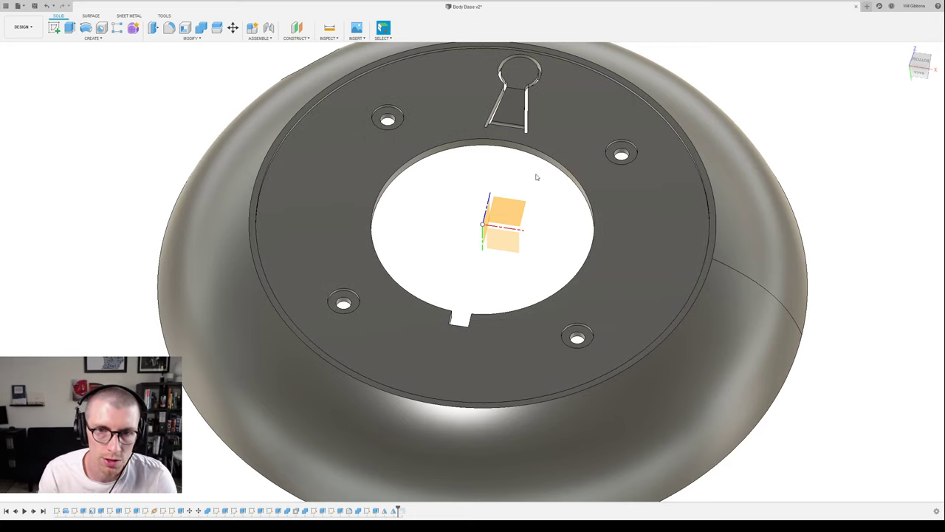
{"action": "middle_click_drag", "start_coordinate": [537, 177], "coordinate": [495, 153], "text": "shift"}
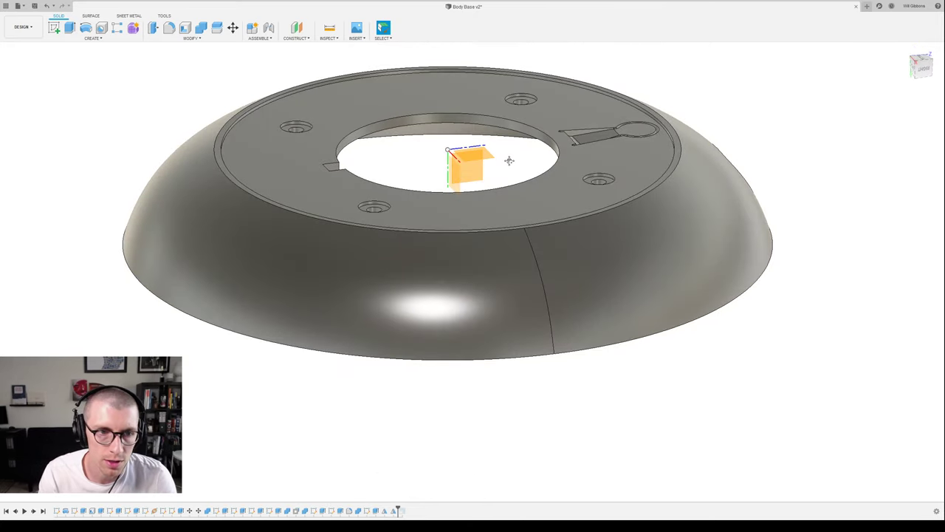
{"action": "middle_click_drag", "start_coordinate": [507, 156], "coordinate": [524, 194], "text": "shift"}
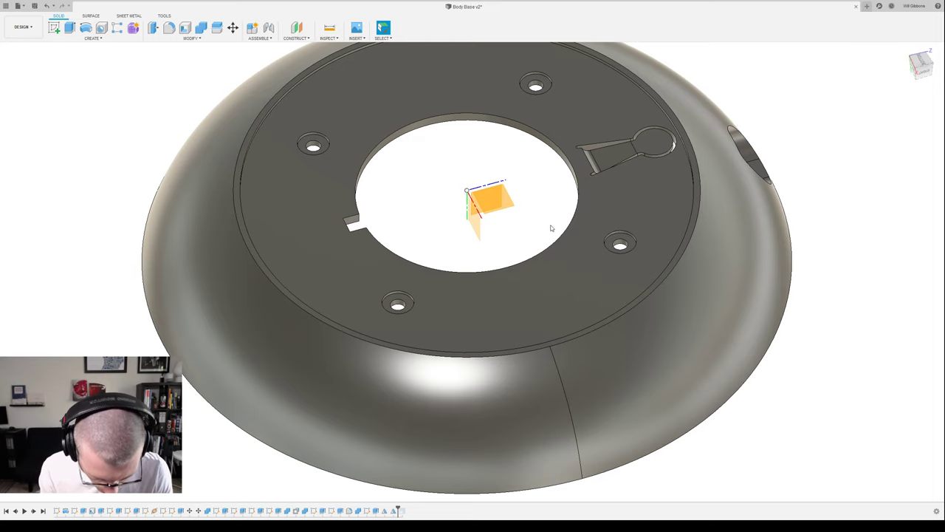
{"action": "middle_click_drag", "start_coordinate": [551, 228], "coordinate": [591, 199], "text": "shift"}
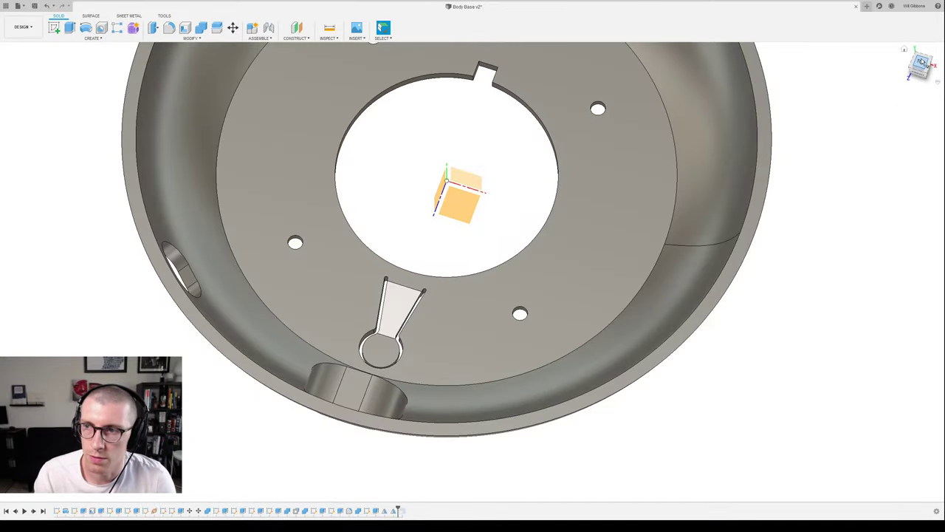
- Start a sketch on the horizontal origin plane and project the inner edge of the body base's rim into it
{"action": "left_click", "coordinate": [920, 66]}
{"action": "middle_click_drag", "start_coordinate": [536, 123], "coordinate": [686, 293]}
{"action": "scroll", "coordinate": [685, 291], "scroll_direction": "down", "scroll_amount": 3}
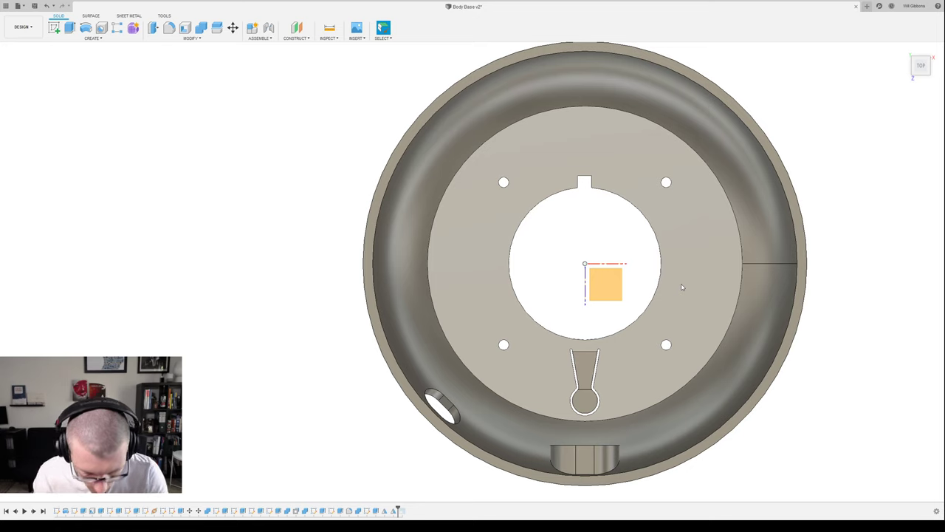
{"action": "middle_click_drag", "start_coordinate": [663, 95], "coordinate": [618, 130]}
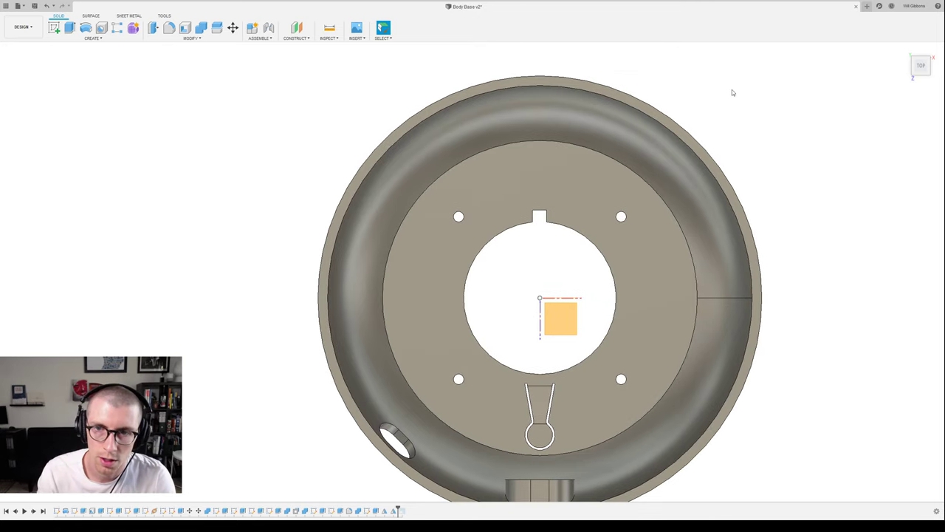
{"action": "key", "text": "s"}
{"action": "left_click", "coordinate": [571, 308]}
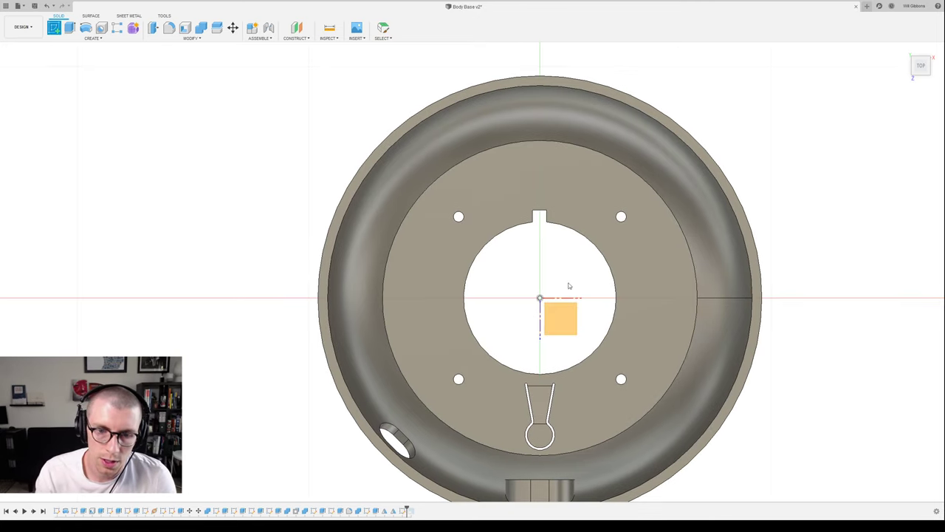
{"action": "middle_click_drag", "start_coordinate": [567, 216], "coordinate": [560, 254]}
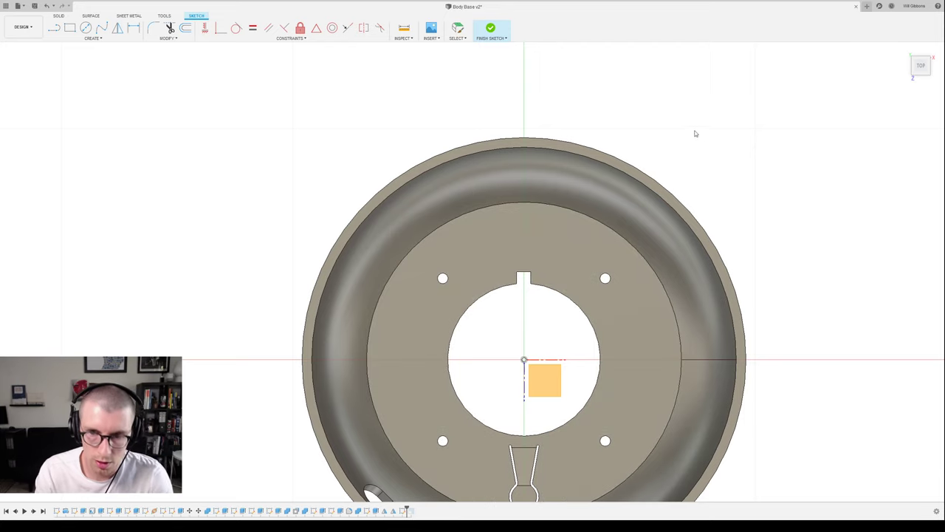
{"action": "left_click", "coordinate": [567, 153]}
{"action": "left_click", "coordinate": [812, 147]}
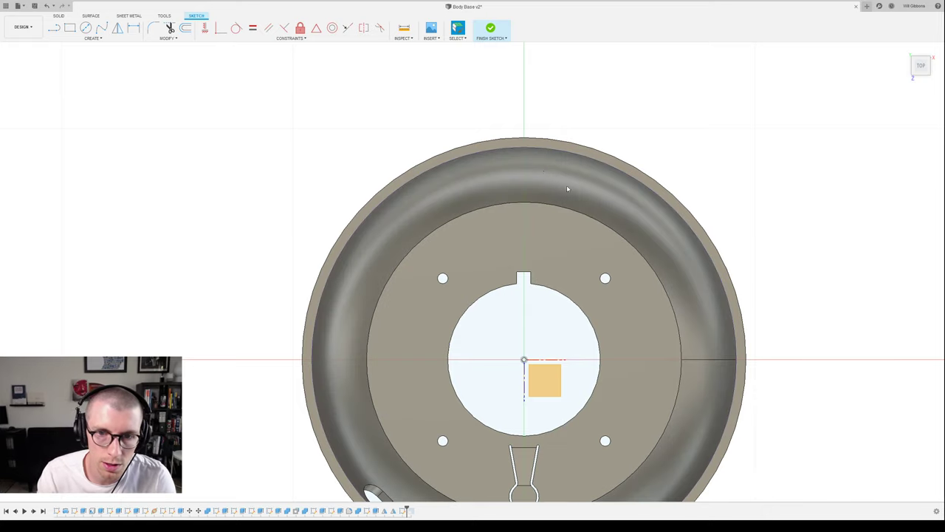
- Sketch a center rectangle about 2.3 wide just inside the rim on the notch side, and adjust its edges
{"action": "key", "text": "m"}
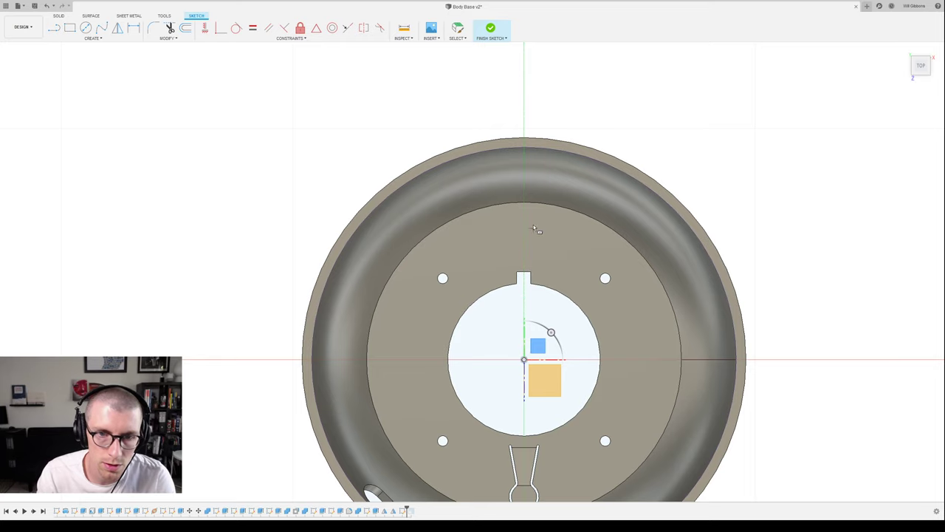
{"action": "left_click", "coordinate": [524, 154]}
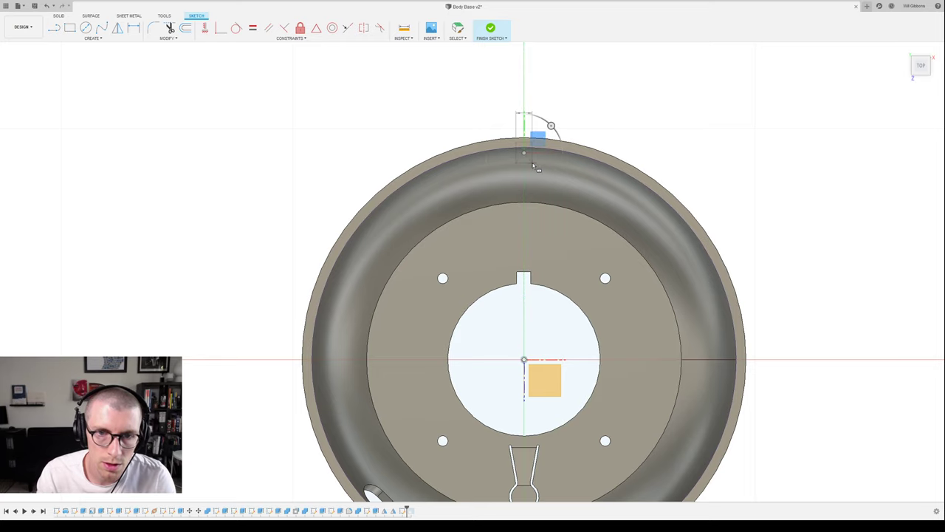
{"action": "scroll", "coordinate": [525, 152], "scroll_direction": "up", "scroll_amount": 5}
{"action": "key", "text": "Escape"}
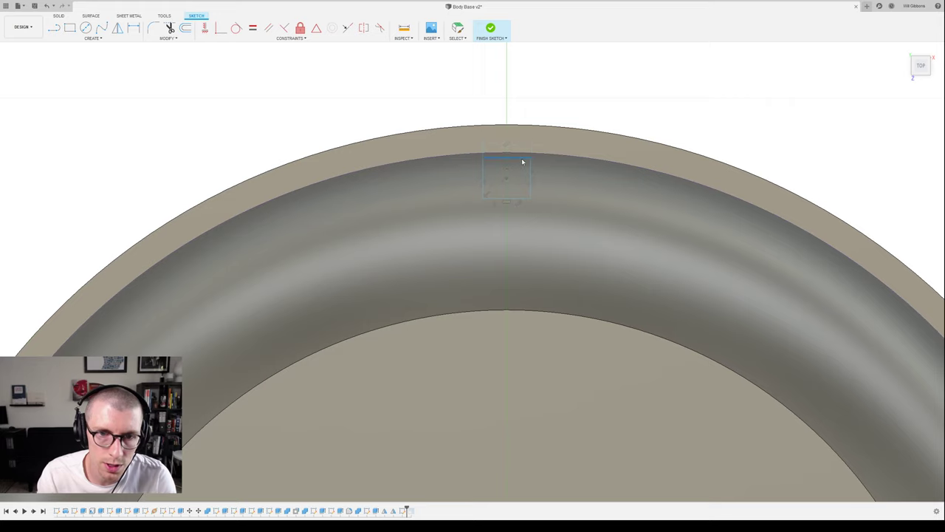
{"action": "left_click_drag", "start_coordinate": [521, 161], "coordinate": [520, 187]}
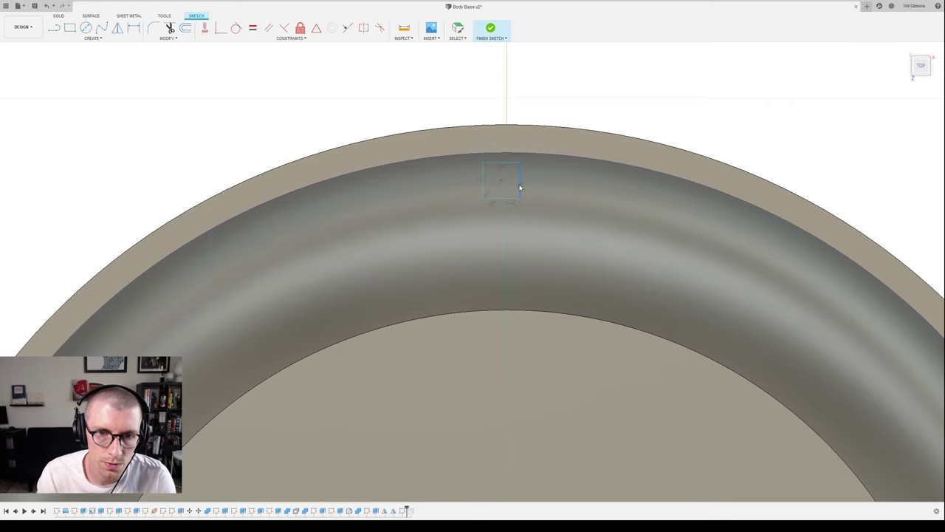
{"action": "scroll", "coordinate": [545, 205], "scroll_direction": "down", "scroll_amount": 3}
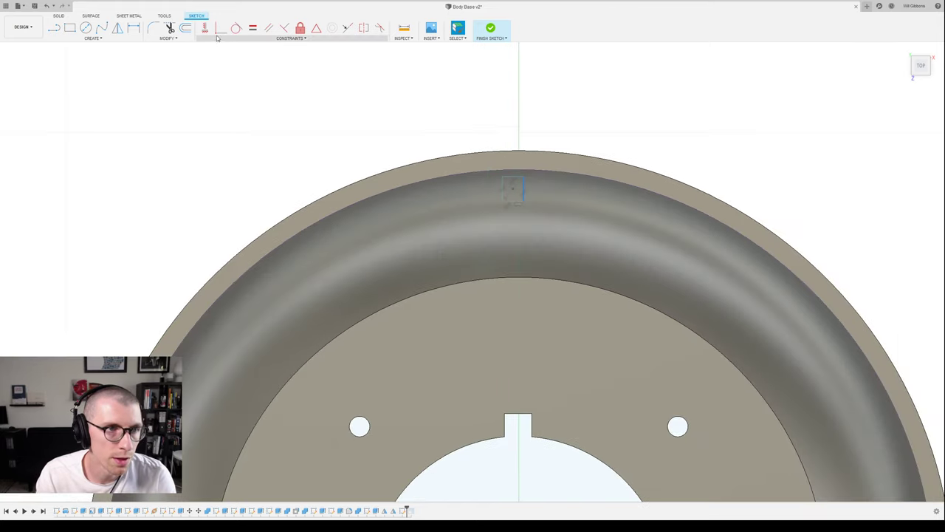
- Constrain the rectangle's center to align vertically with the sketch origin
{"action": "left_click", "coordinate": [205, 30]}
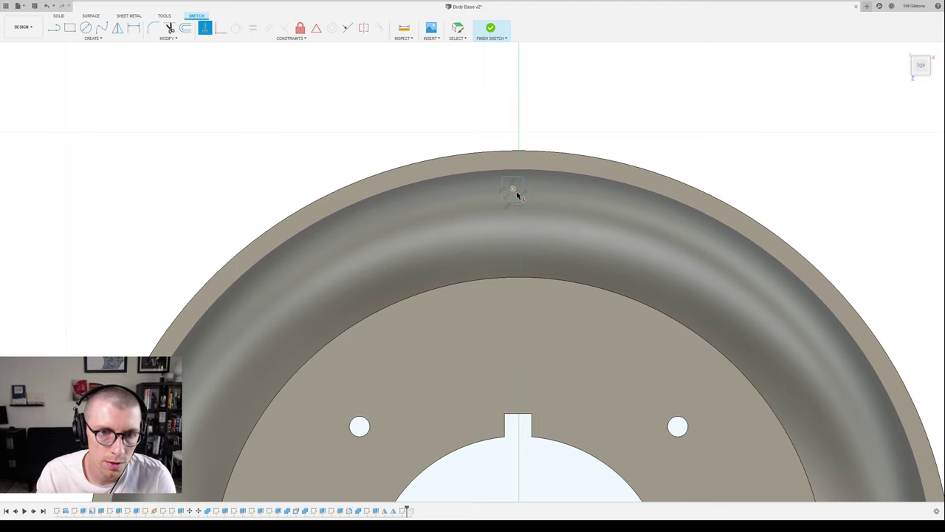
{"action": "scroll", "coordinate": [582, 322], "scroll_direction": "down", "scroll_amount": 2}
{"action": "middle_click_drag", "start_coordinate": [585, 370], "coordinate": [561, 285]}
{"action": "left_click", "coordinate": [518, 401]}
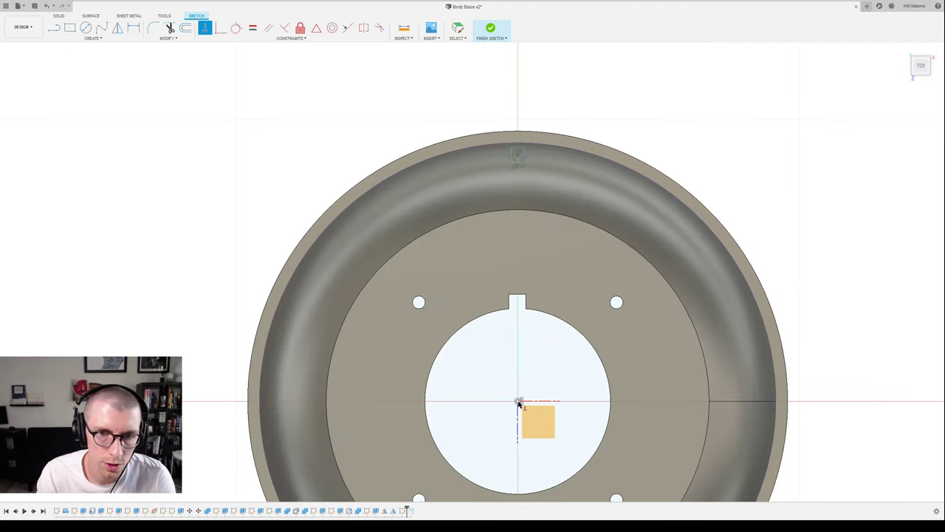
- Dimension the rectangle's width and set it to 1.25
{"action": "scroll", "coordinate": [518, 235], "scroll_direction": "up", "scroll_amount": 1}
{"action": "scroll", "coordinate": [549, 131], "scroll_direction": "up", "scroll_amount": 5}
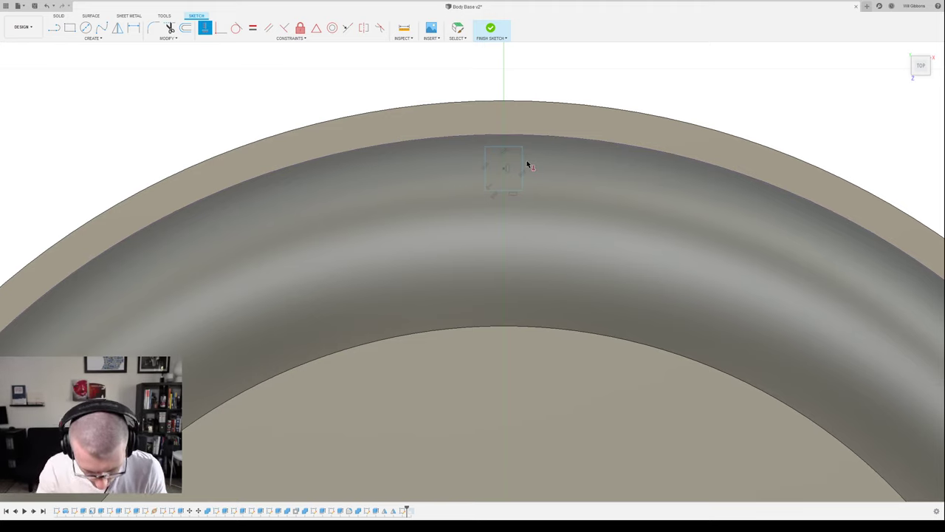
{"action": "key", "text": "d"}
{"action": "left_click", "coordinate": [511, 147]}
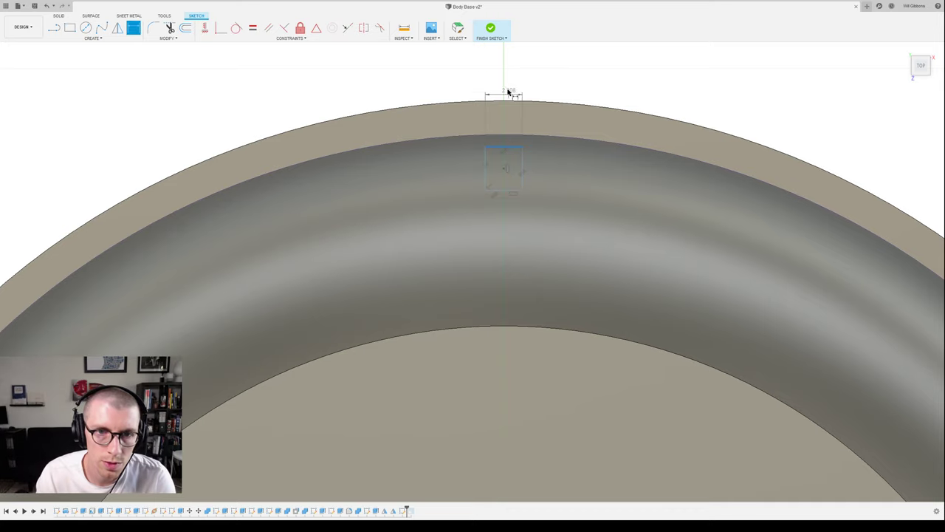
{"action": "key", "text": "Return"}
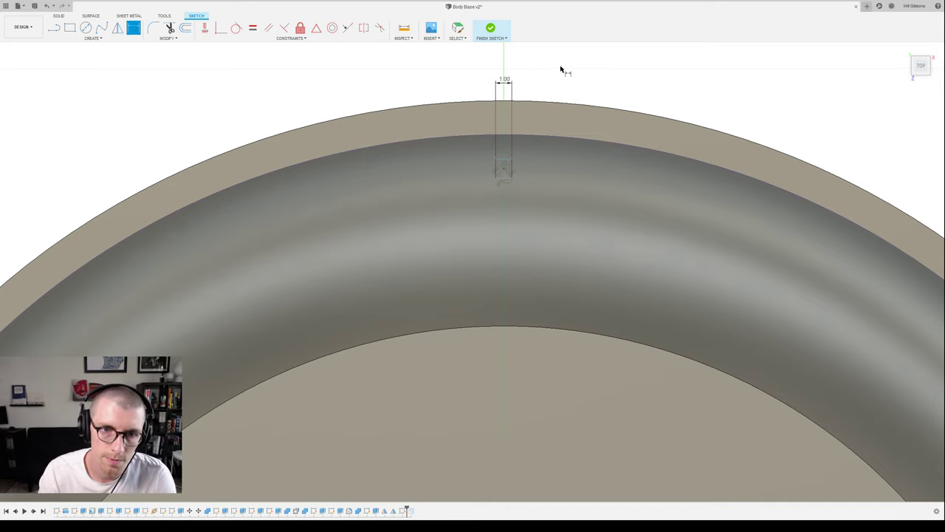
{"action": "left_click", "coordinate": [508, 81]}
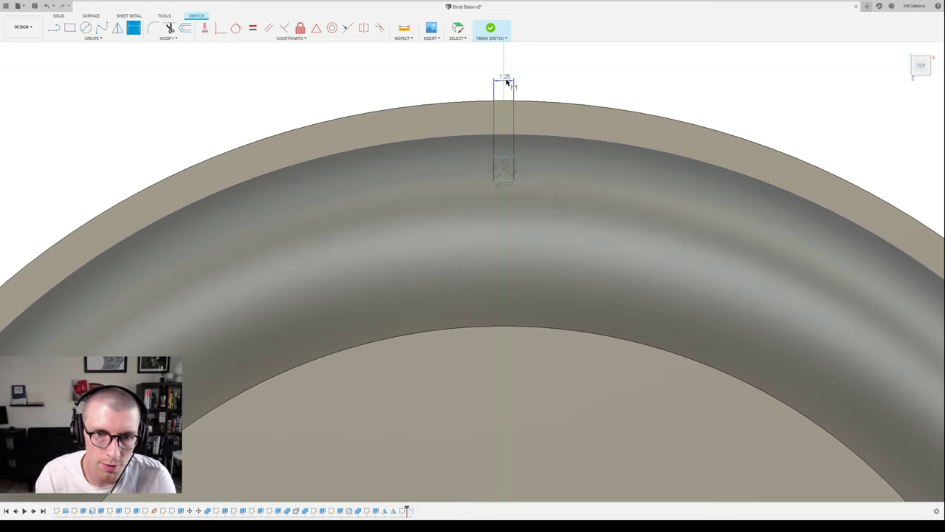
- Dimension the rectangle's height and set it to 3
{"action": "left_click", "coordinate": [514, 169]}
{"action": "left_click", "coordinate": [599, 64]}
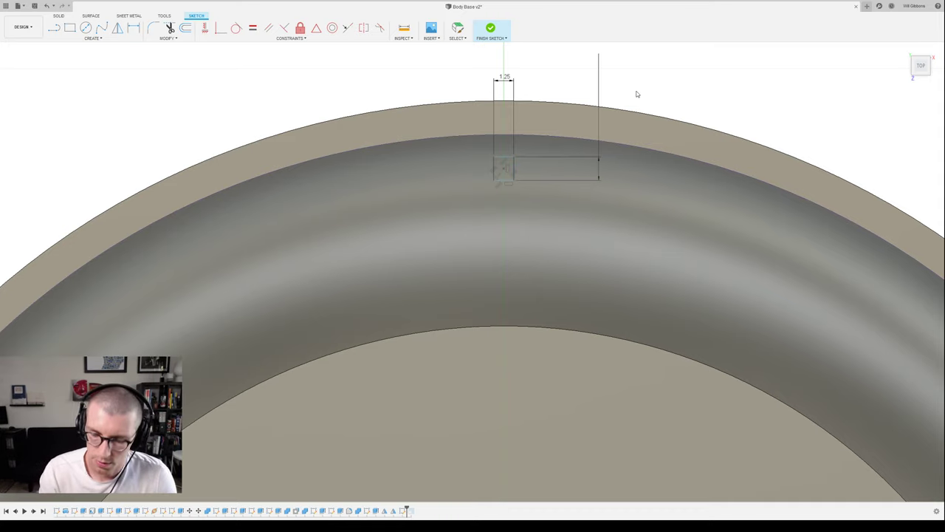
{"action": "key", "text": "d"}
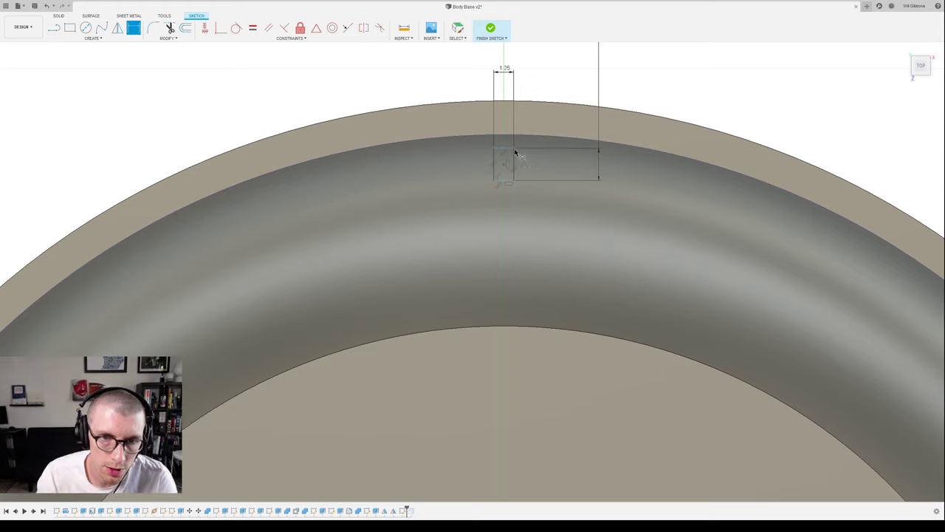
{"action": "mouse_move", "coordinate": [502, 151]}
{"action": "left_mouse_down"}
{"action": "mouse_move", "coordinate": [507, 141]}
{"action": "mouse_move", "coordinate": [509, 151]}
{"action": "left_mouse_up"}
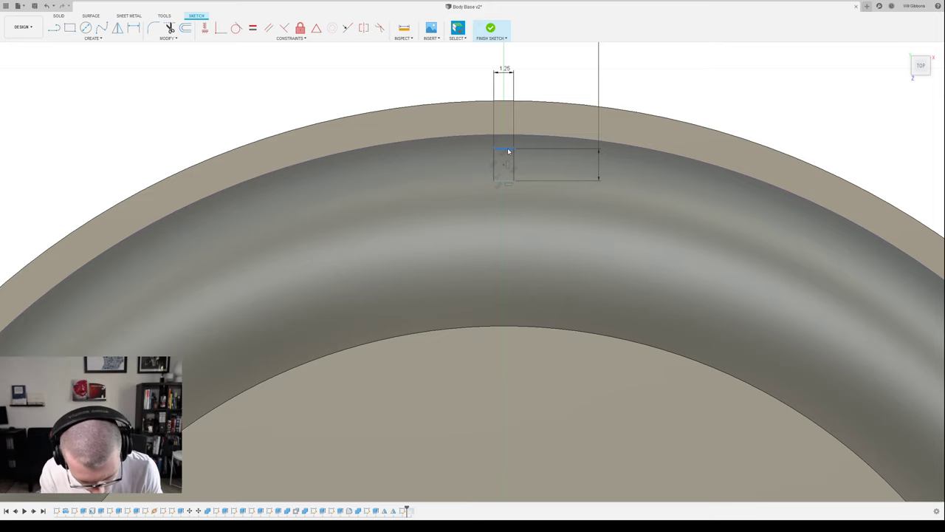
{"action": "scroll", "coordinate": [544, 152], "scroll_direction": "down", "scroll_amount": 3}
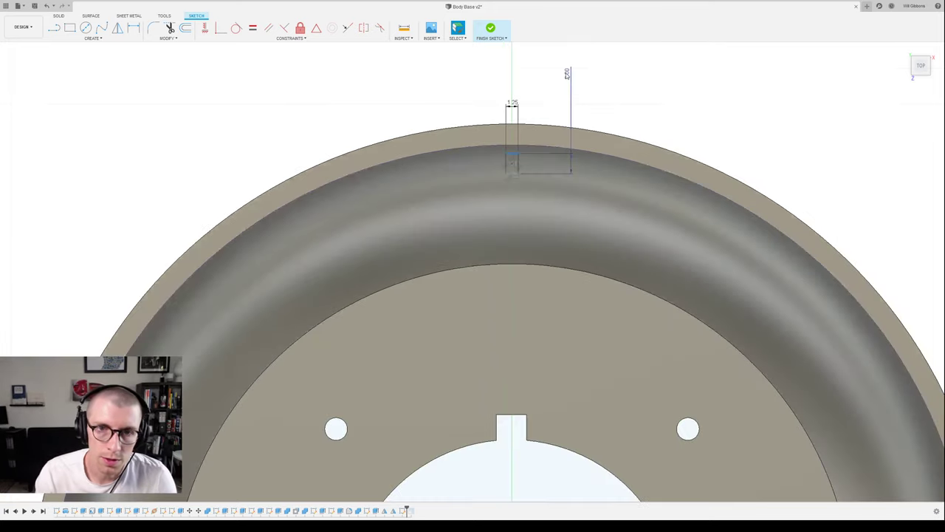
{"action": "double_click", "coordinate": [567, 73]}
{"action": "type", "text": "3"}
{"action": "key", "text": "Return"}
{"action": "scroll", "coordinate": [569, 155], "scroll_direction": "up", "scroll_amount": 4}
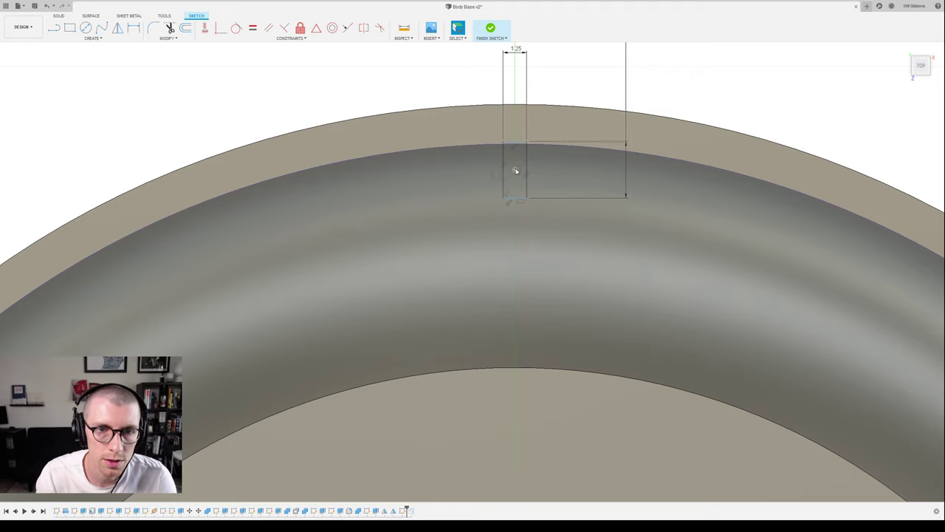
{"action": "scroll", "coordinate": [515, 171], "scroll_direction": "up", "scroll_amount": 5}
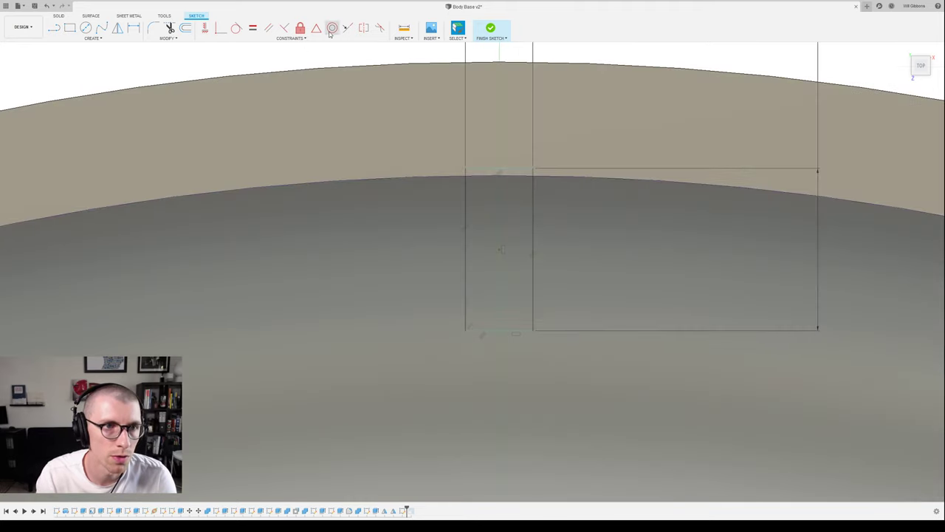
{"action": "left_click", "coordinate": [236, 28]}
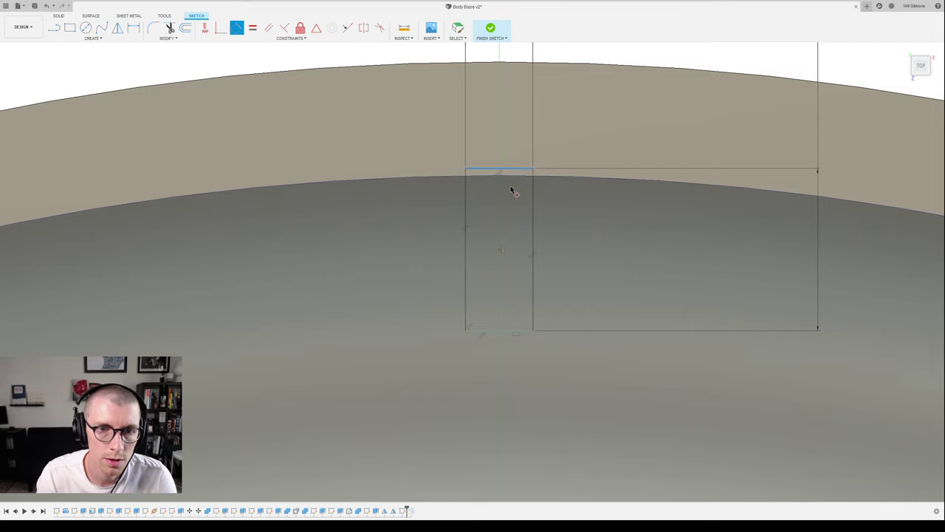
{"action": "scroll", "coordinate": [511, 188], "scroll_direction": "down", "scroll_amount": 2}
{"action": "scroll", "coordinate": [513, 182], "scroll_direction": "down", "scroll_amount": 3}
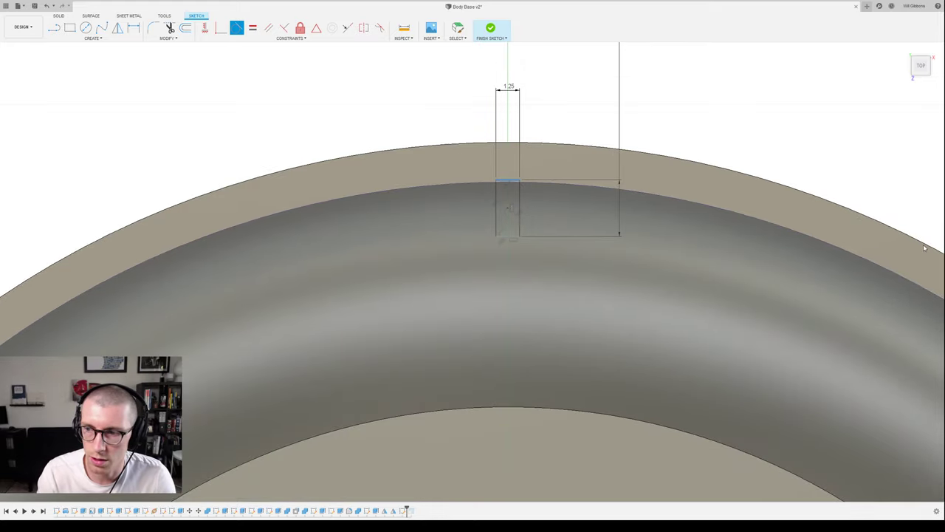
{"action": "key", "text": "Escape"}
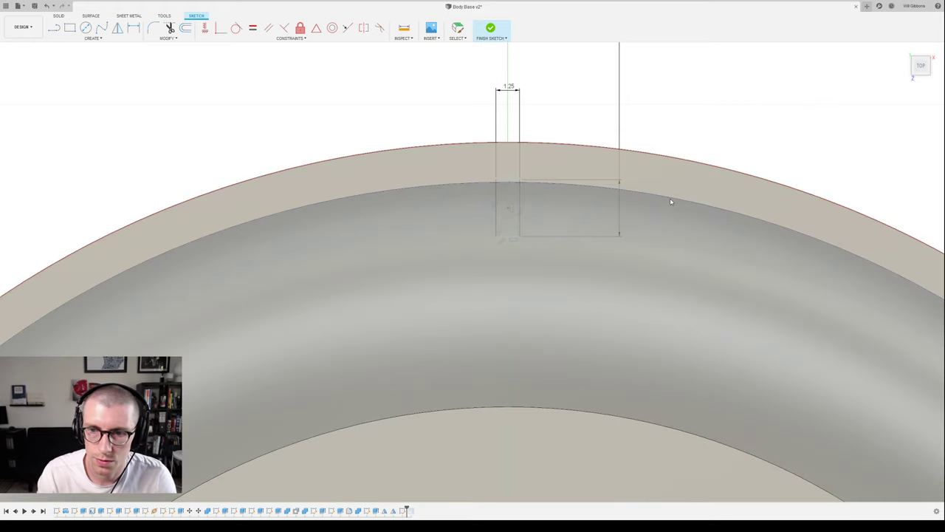
- Finish the rectangle sketch and reopen it for editing
{"action": "left_click", "coordinate": [670, 200]}
{"action": "left_click", "coordinate": [820, 110]}
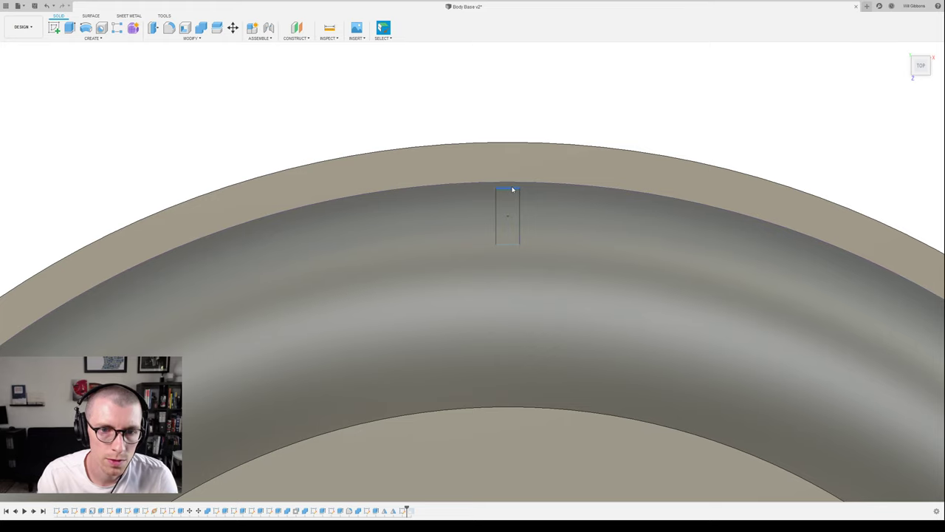
{"action": "left_click", "coordinate": [513, 190]}
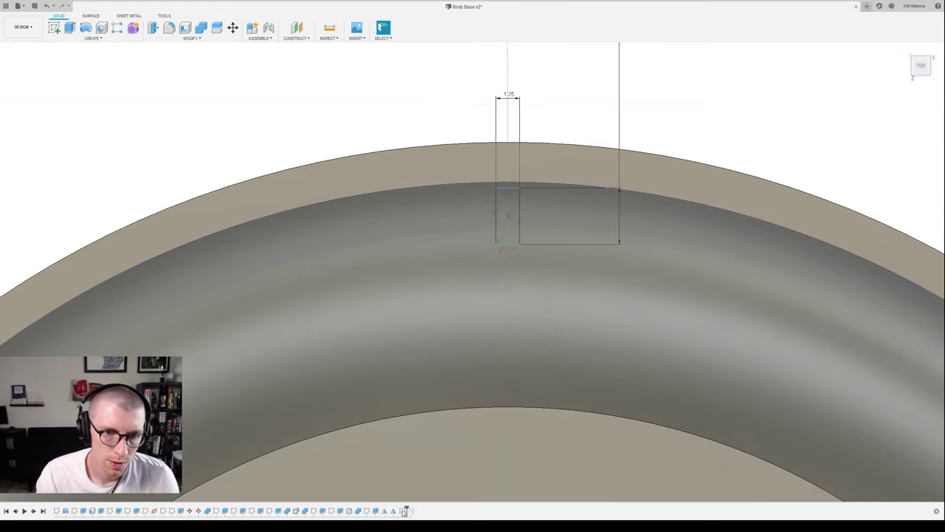
{"action": "double_click", "coordinate": [404, 510]}
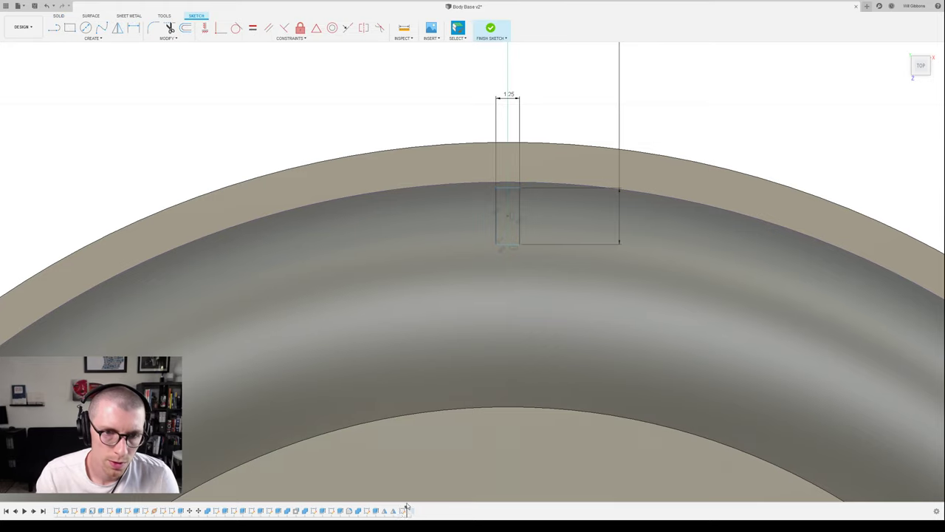
- Try a tangent constraint on the rectangle's outer edge, and move the rectangle slightly outward onto the inner rim edge
{"action": "left_click", "coordinate": [237, 28]}
{"action": "left_click", "coordinate": [513, 189]}
{"action": "scroll", "coordinate": [513, 189], "scroll_direction": "up", "scroll_amount": 3}
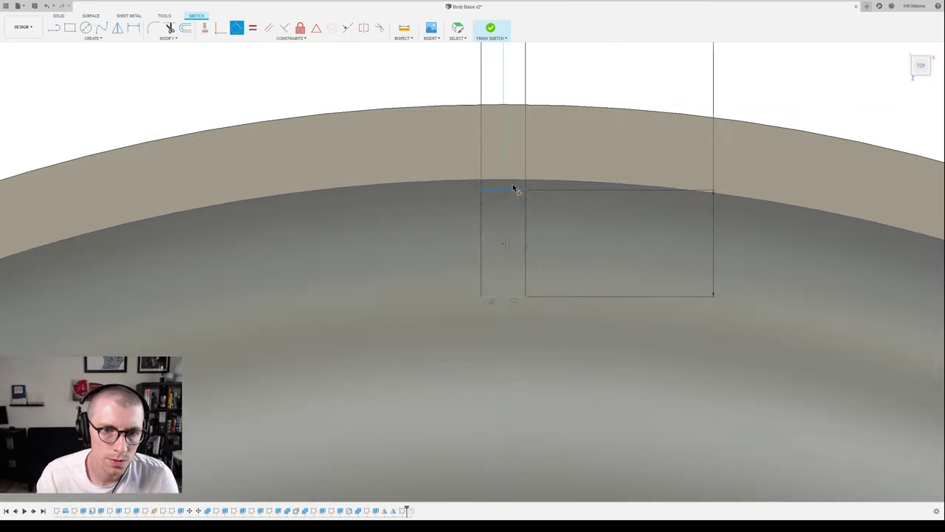
{"action": "key", "text": "Escape"}
{"action": "scroll", "coordinate": [558, 222], "scroll_direction": "down", "scroll_amount": 4}
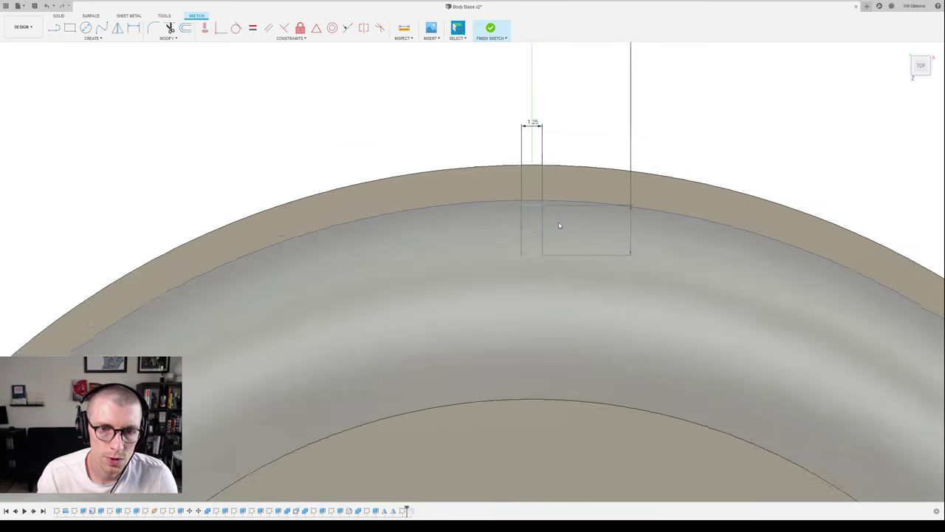
{"action": "left_click_drag", "start_coordinate": [537, 229], "coordinate": [537, 225]}
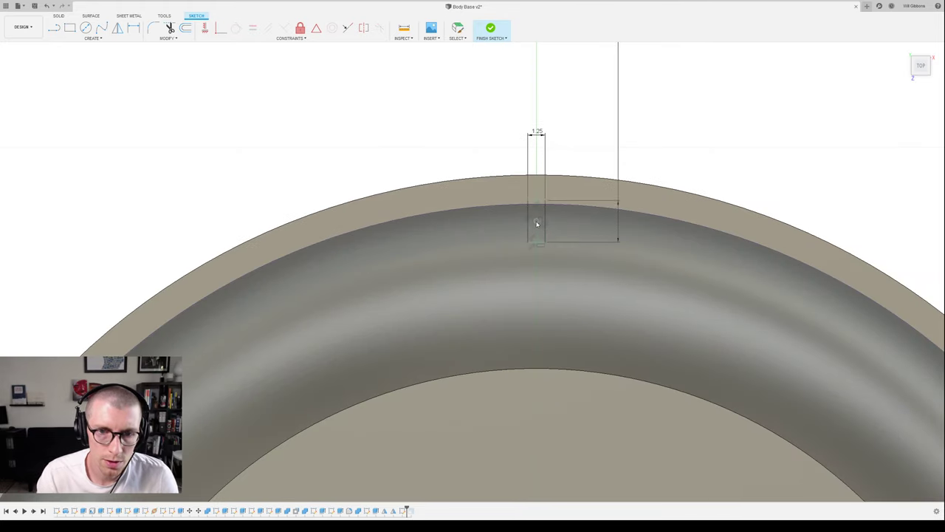
{"action": "left_click", "coordinate": [537, 225]}
{"action": "key", "text": "d"}
{"action": "scroll", "coordinate": [562, 200], "scroll_direction": "up", "scroll_amount": 4}
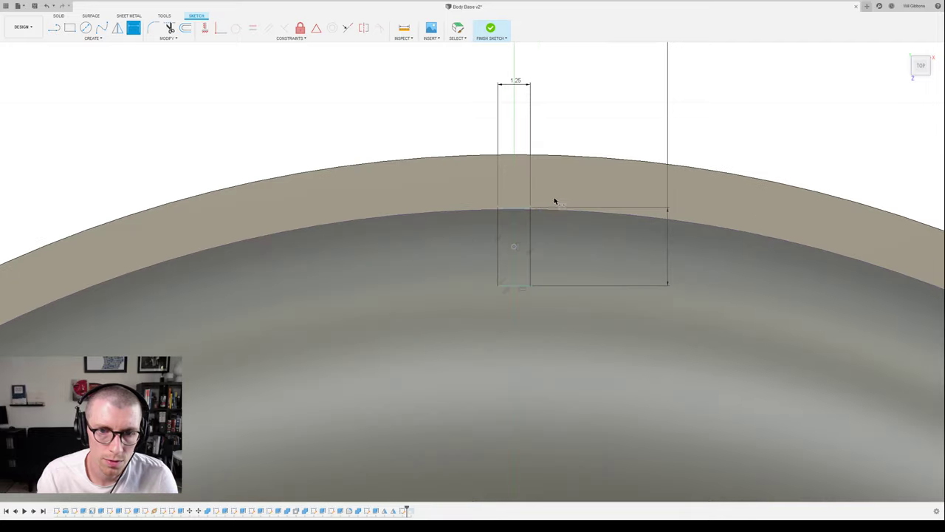
{"action": "key", "text": "Escape"}
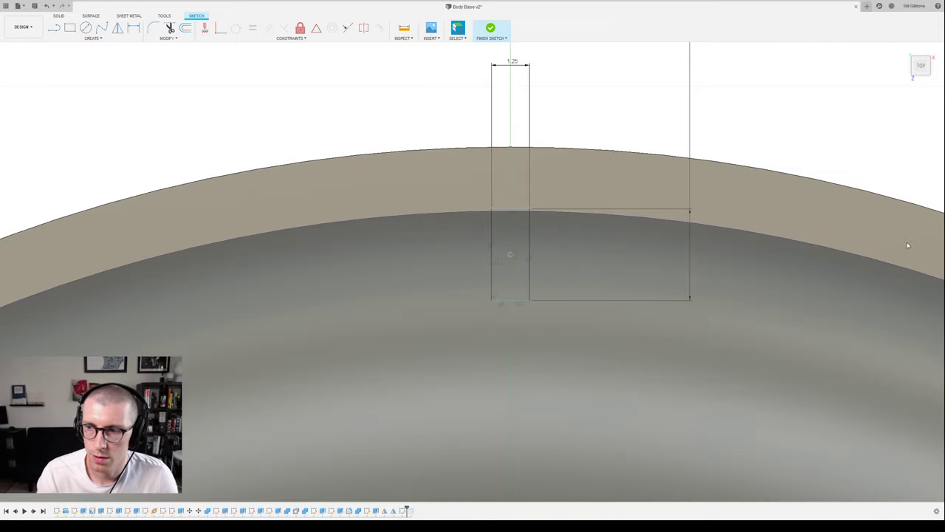
{"action": "key", "text": "Escape"}
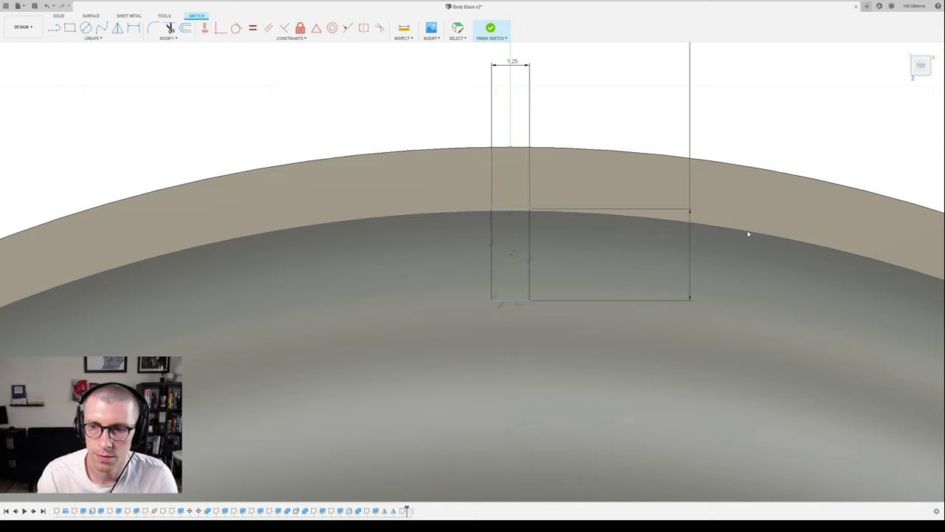
{"action": "scroll", "coordinate": [746, 235], "scroll_direction": "down", "scroll_amount": 4}
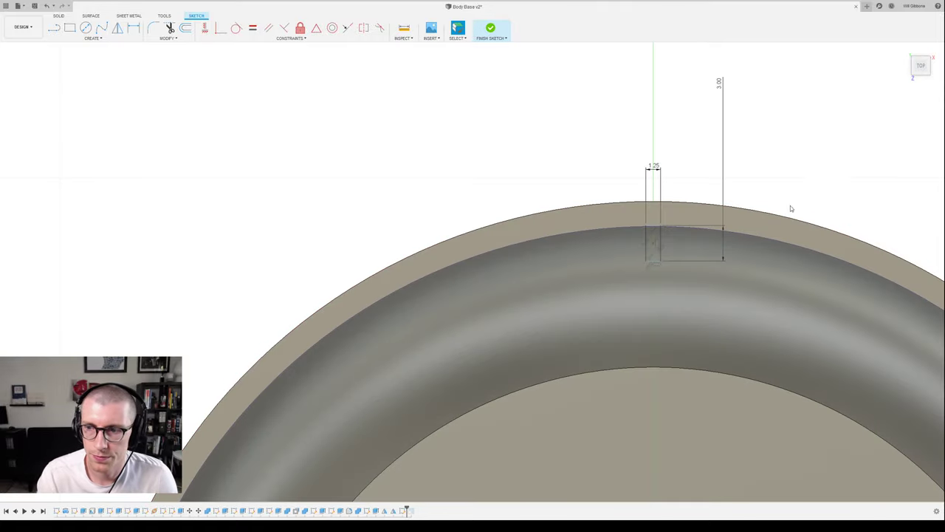
{"action": "middle_click_drag", "start_coordinate": [791, 207], "coordinate": [675, 126]}
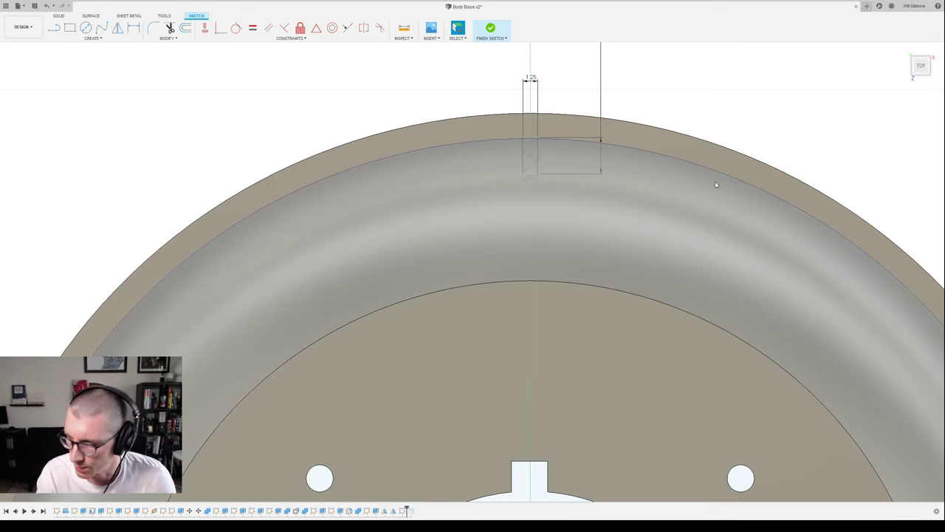
{"action": "scroll", "coordinate": [668, 203], "scroll_direction": "down", "scroll_amount": 4}
{"action": "middle_click_drag", "start_coordinate": [649, 249], "coordinate": [632, 195]}
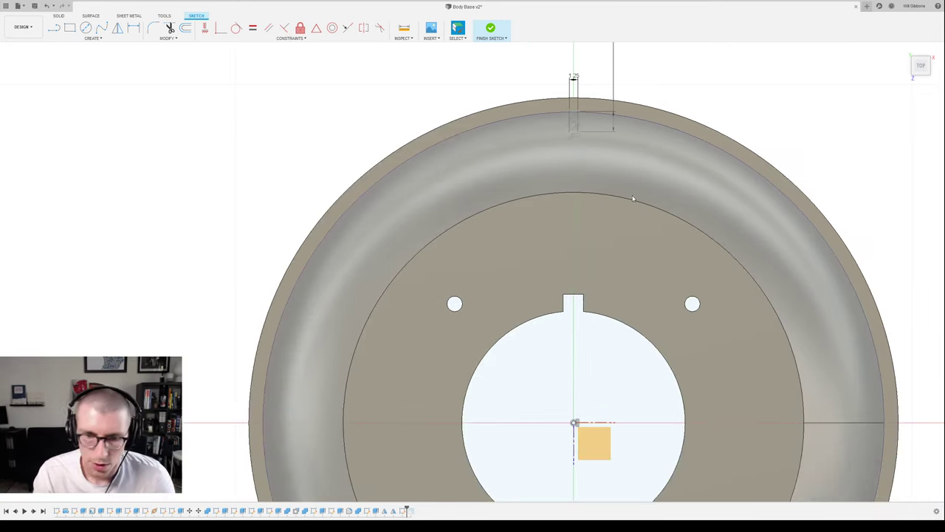
{"action": "key", "text": "c"}
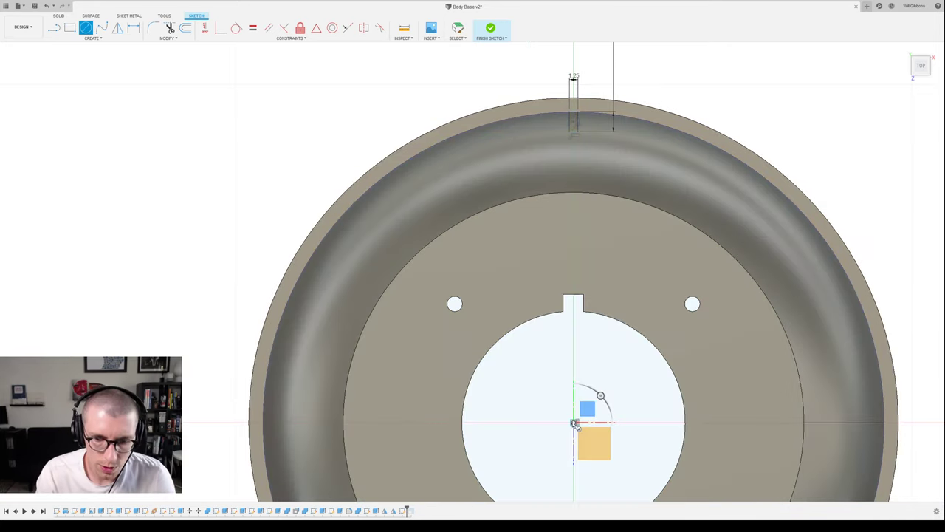
{"action": "scroll", "coordinate": [583, 105], "scroll_direction": "up", "scroll_amount": 4}
{"action": "scroll", "coordinate": [571, 183], "scroll_direction": "up", "scroll_amount": 2}
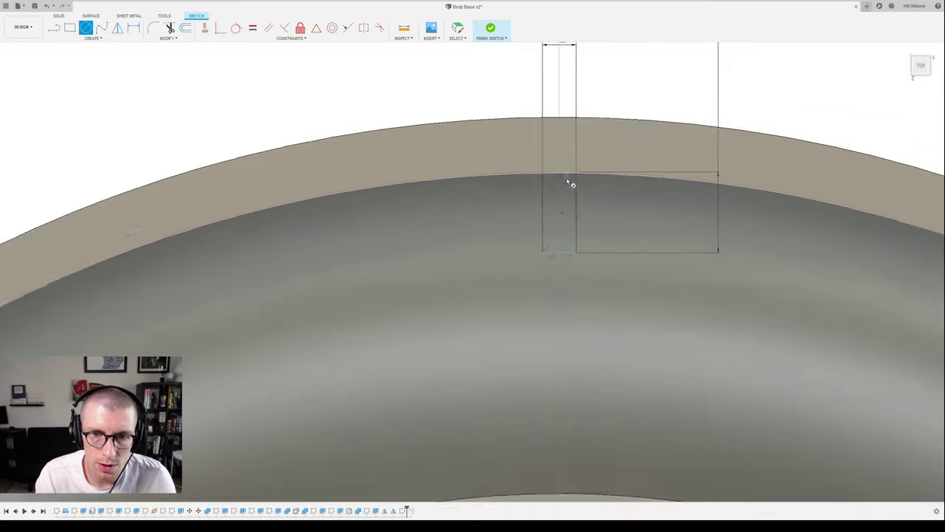
{"action": "scroll", "coordinate": [539, 179], "scroll_direction": "up", "scroll_amount": 3}
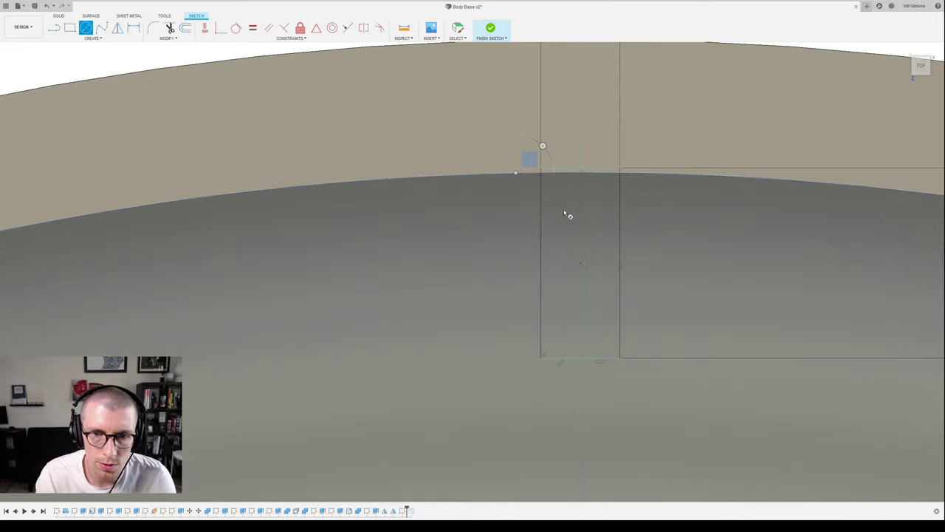
{"action": "scroll", "coordinate": [650, 184], "scroll_direction": "down", "scroll_amount": 1}
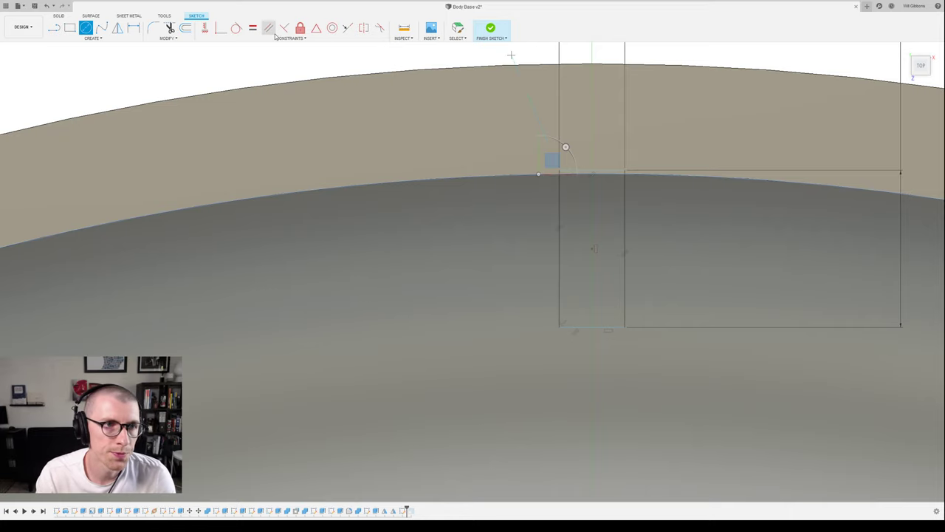
- Constrain the rectangle's outer edge tangent to the inner circular edge of the rim
{"action": "left_click", "coordinate": [237, 27]}
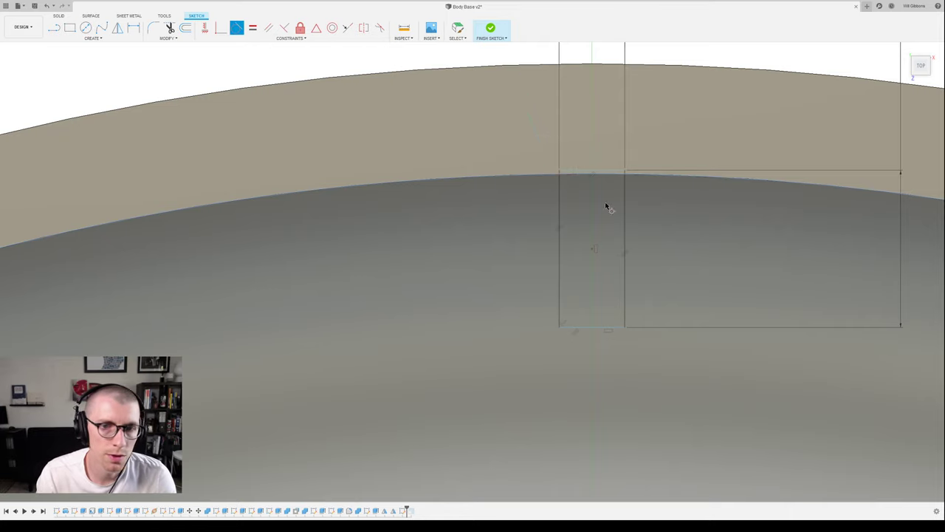
{"action": "scroll", "coordinate": [610, 179], "scroll_direction": "up", "scroll_amount": 3}
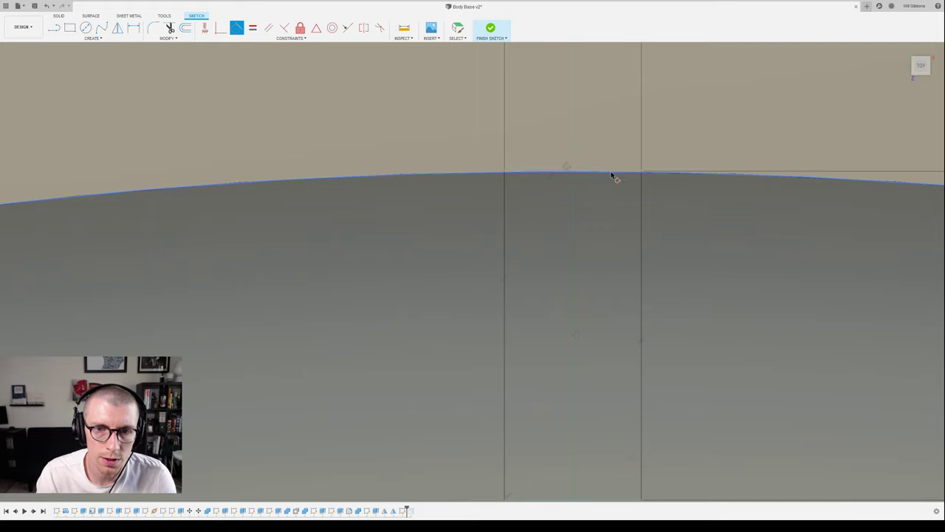
{"action": "scroll", "coordinate": [611, 176], "scroll_direction": "down", "scroll_amount": 5}
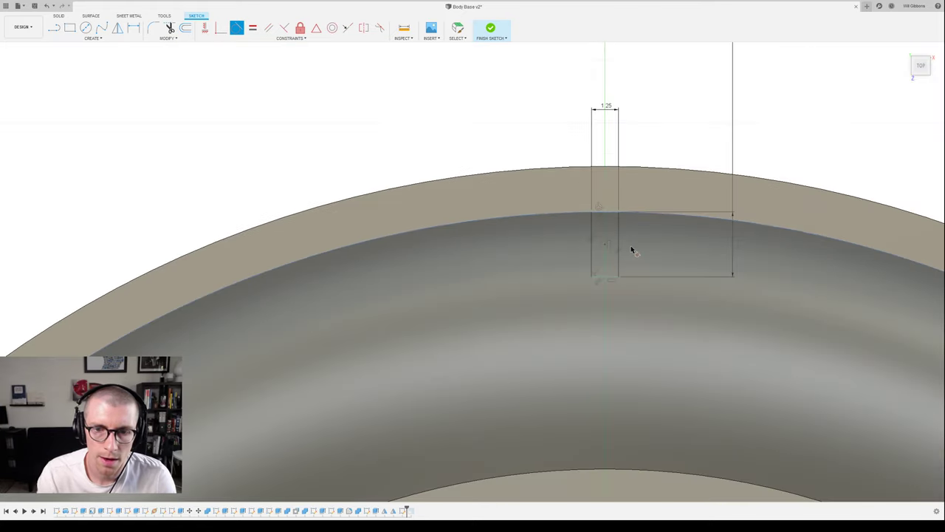
- Start an extrusion of the small rectangle, including the thin slivers of its profile beyond the inner rim edge
{"action": "key", "text": "e"}
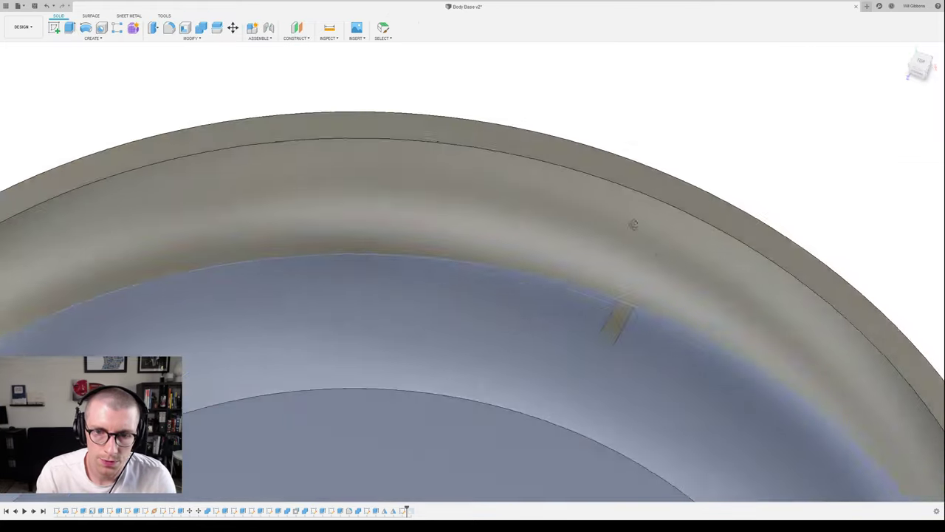
{"action": "scroll", "coordinate": [624, 349], "scroll_direction": "down", "scroll_amount": 5}
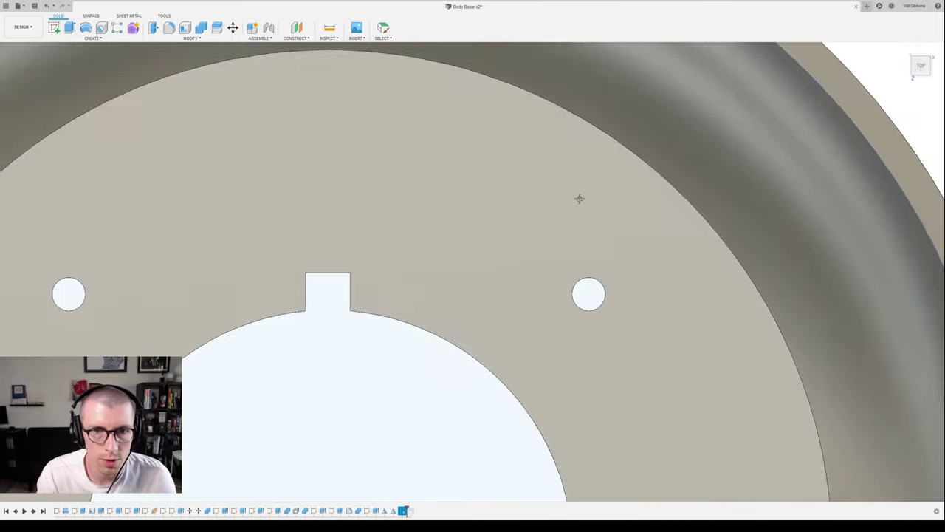
{"action": "middle_click_drag", "start_coordinate": [539, 126], "coordinate": [639, 421]}
{"action": "scroll", "coordinate": [445, 179], "scroll_direction": "up", "scroll_amount": 7}
{"action": "scroll", "coordinate": [378, 128], "scroll_direction": "up", "scroll_amount": 4}
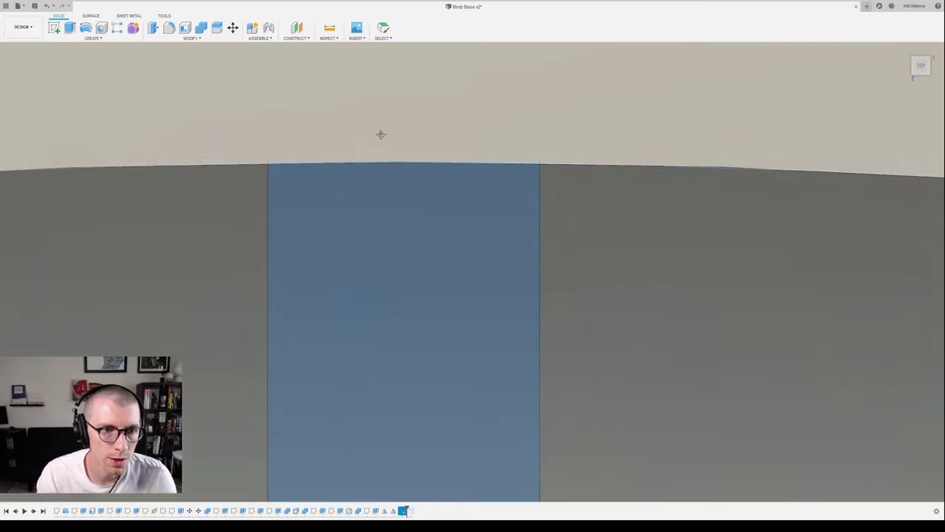
{"action": "middle_click_drag", "start_coordinate": [379, 135], "coordinate": [406, 291]}
{"action": "scroll", "coordinate": [348, 355], "scroll_direction": "up", "scroll_amount": 3}
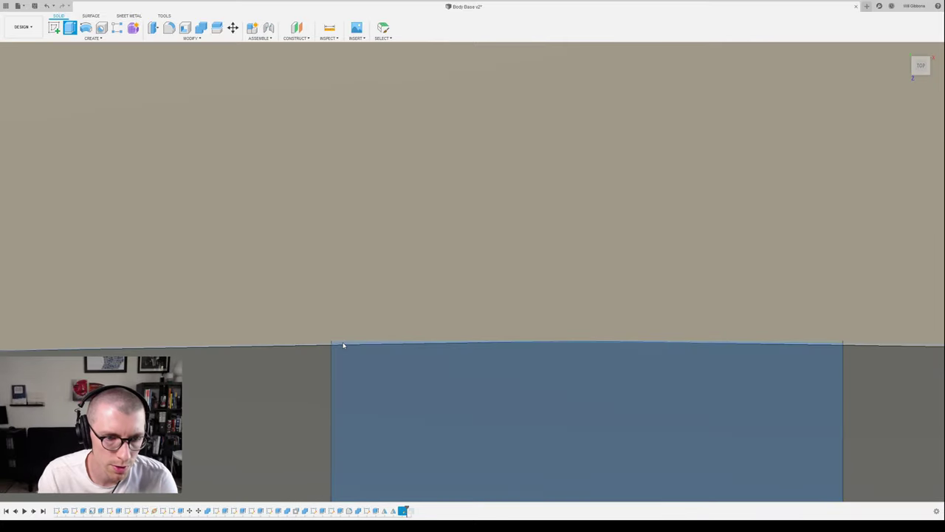
{"action": "left_click", "coordinate": [822, 347]}
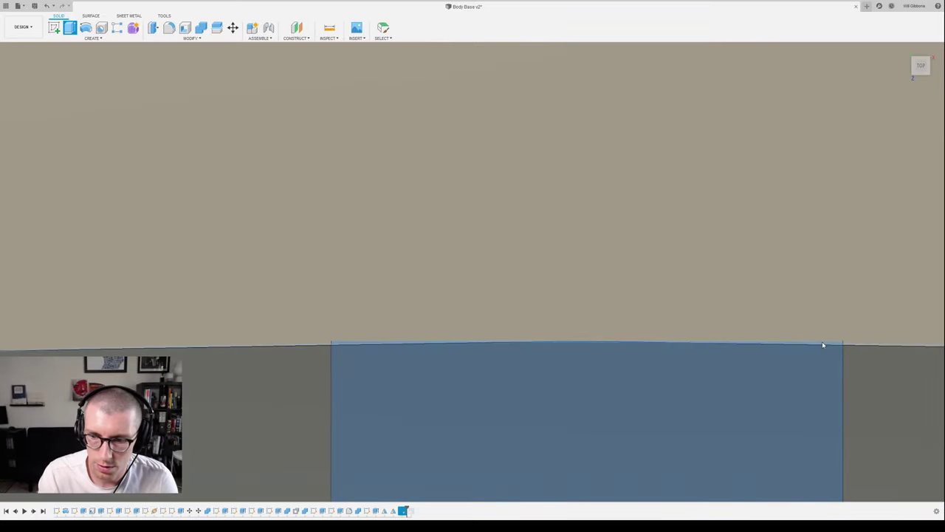
- Offset the extrusion's start above the rim and extend the rectangle to the curved inner wall to form a small rib
{"action": "scroll", "coordinate": [694, 372], "scroll_direction": "down", "scroll_amount": 5}
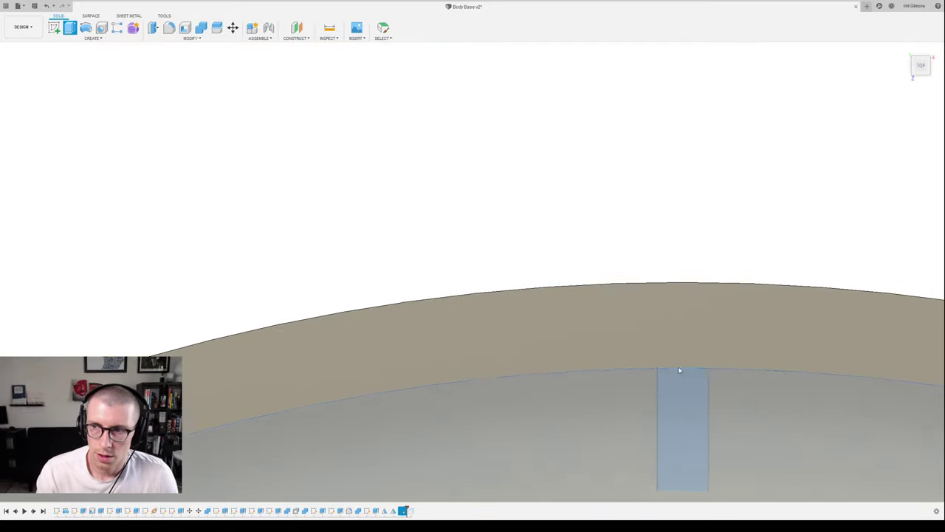
{"action": "middle_click_drag", "start_coordinate": [680, 371], "coordinate": [753, 203], "text": "shift"}
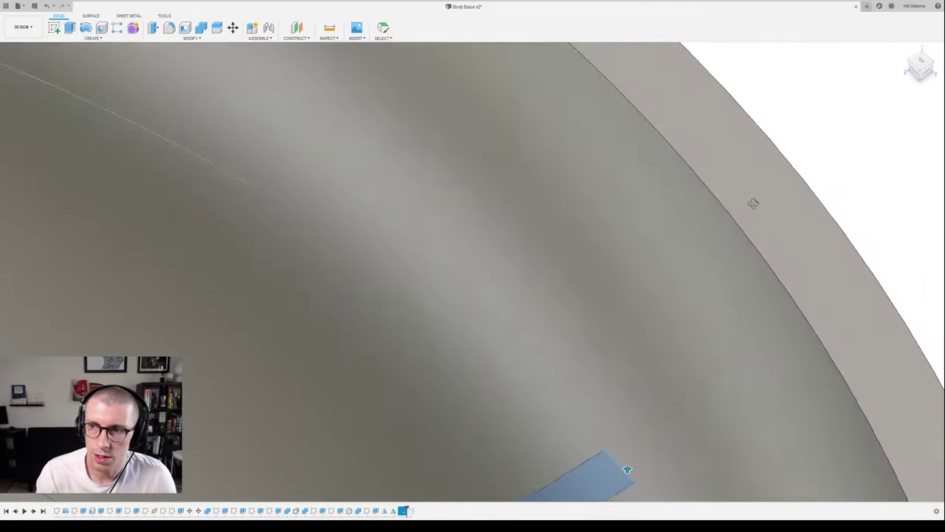
{"action": "scroll", "coordinate": [753, 203], "scroll_direction": "down", "scroll_amount": 6}
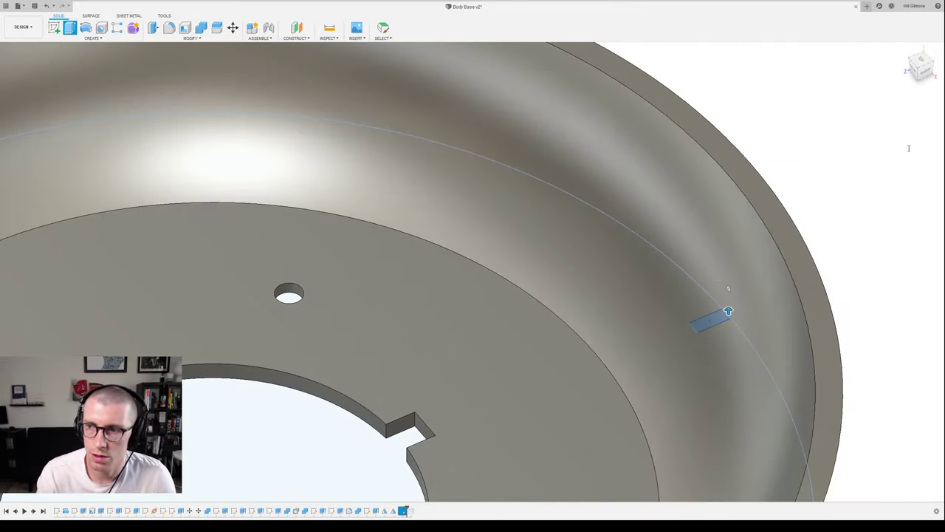
{"action": "middle_click_drag", "start_coordinate": [833, 220], "coordinate": [740, 235]}
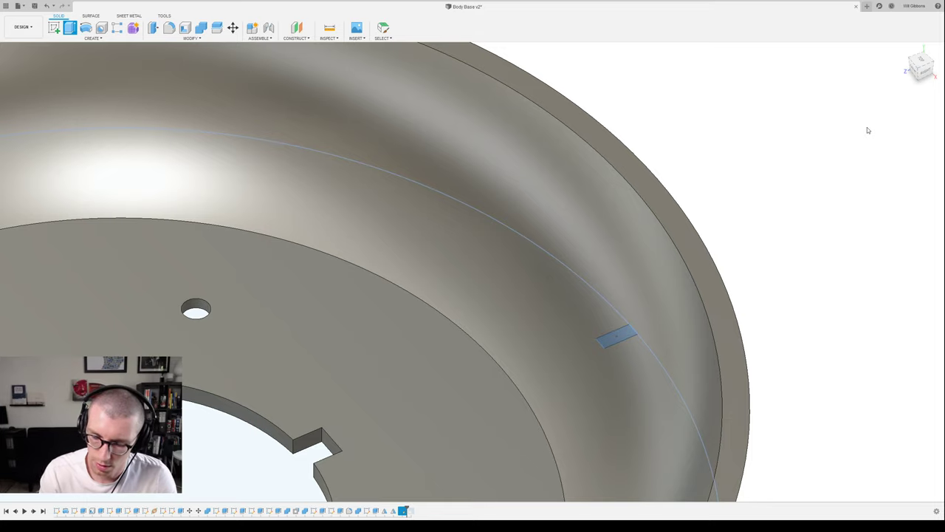
{"action": "left_click_drag", "start_coordinate": [637, 135], "coordinate": [636, 237]}
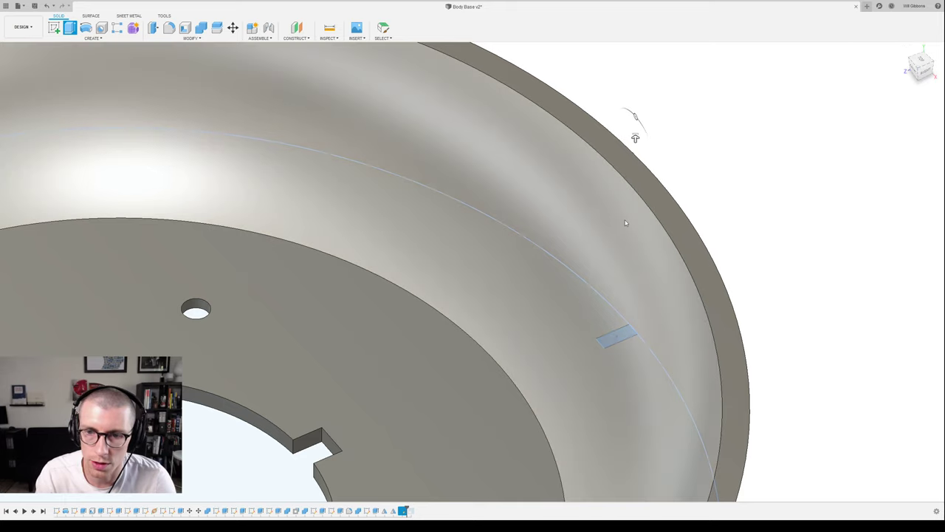
{"action": "left_click", "coordinate": [626, 222]}
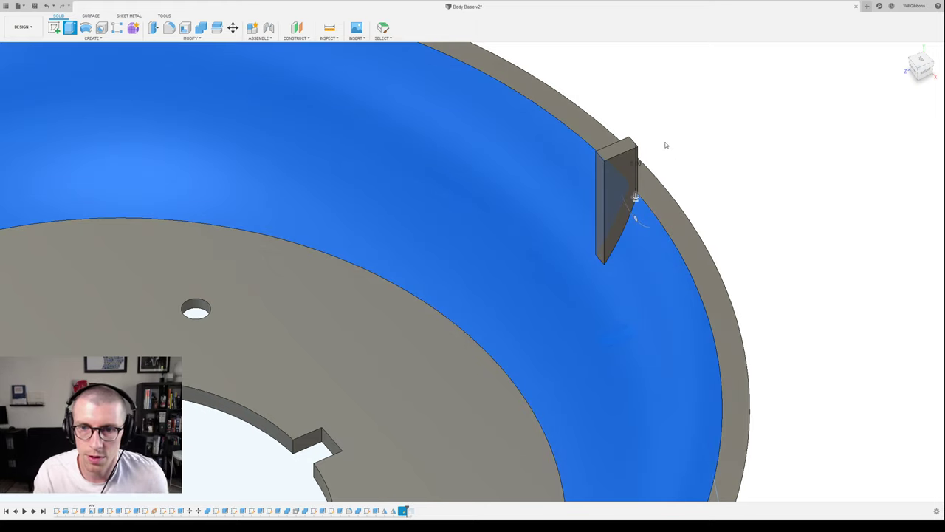
{"action": "scroll", "coordinate": [658, 164], "scroll_direction": "up", "scroll_amount": 3}
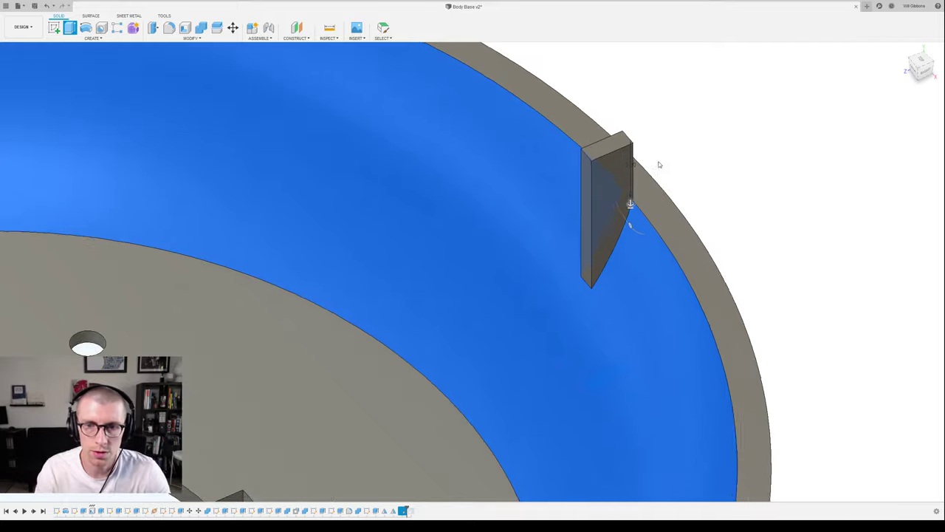
{"action": "mouse_move", "coordinate": [643, 163]}
{"action": "middle_mouse_down", "text": "shift"}
{"action": "mouse_move", "coordinate": [625, 140]}
{"action": "mouse_move", "coordinate": [637, 152]}
{"action": "middle_mouse_up", "text": "shift"}
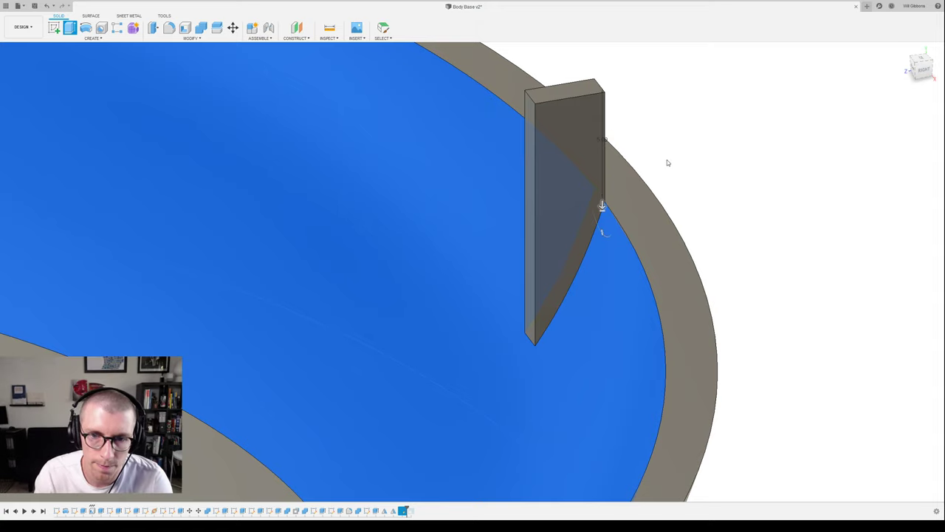
{"action": "mouse_move", "coordinate": [667, 163]}
{"action": "middle_mouse_down", "text": "shift"}
{"action": "mouse_move", "coordinate": [660, 145]}
{"action": "mouse_move", "coordinate": [668, 153]}
{"action": "middle_mouse_up", "text": "shift"}
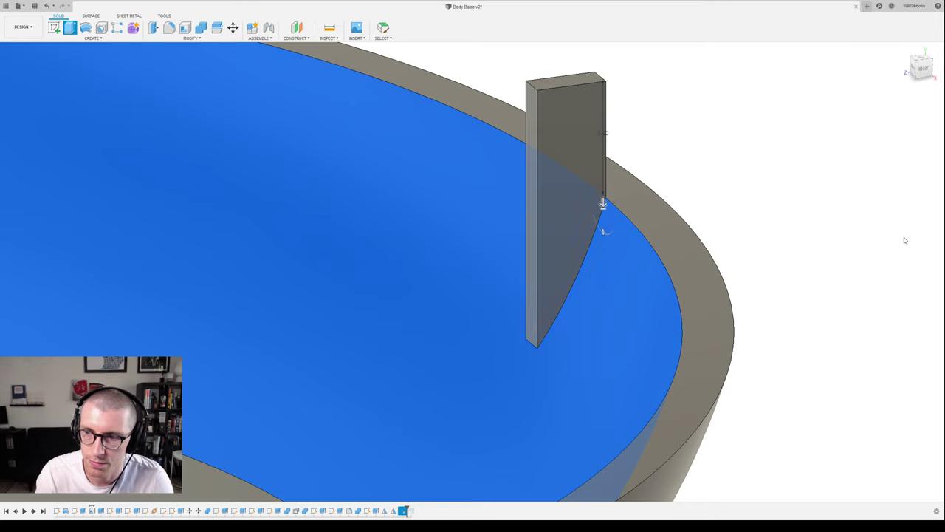
{"action": "key", "text": "Escape"}
- Select the new rib's side face and hide the rib body
{"action": "left_click", "coordinate": [546, 168]}
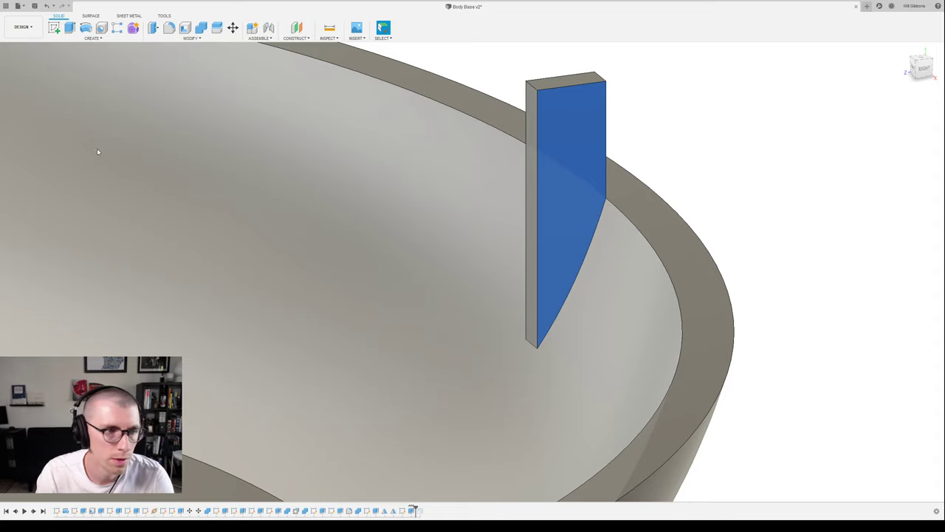
{"action": "key", "text": "v"}
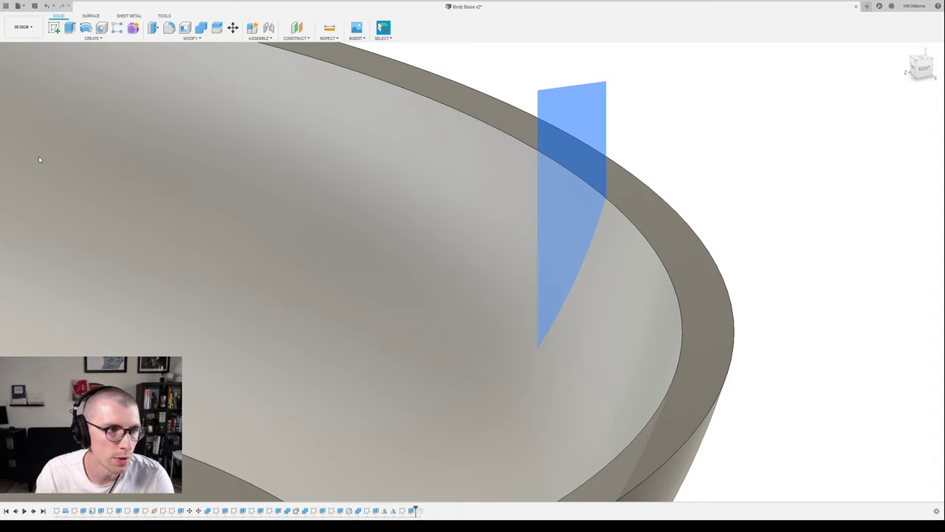
- Undo hiding the rib body and inspect how the rib meets the curved inner wall
{"action": "key", "text": "ctrl+z"}
{"action": "scroll", "coordinate": [698, 236], "scroll_direction": "down", "scroll_amount": 5}
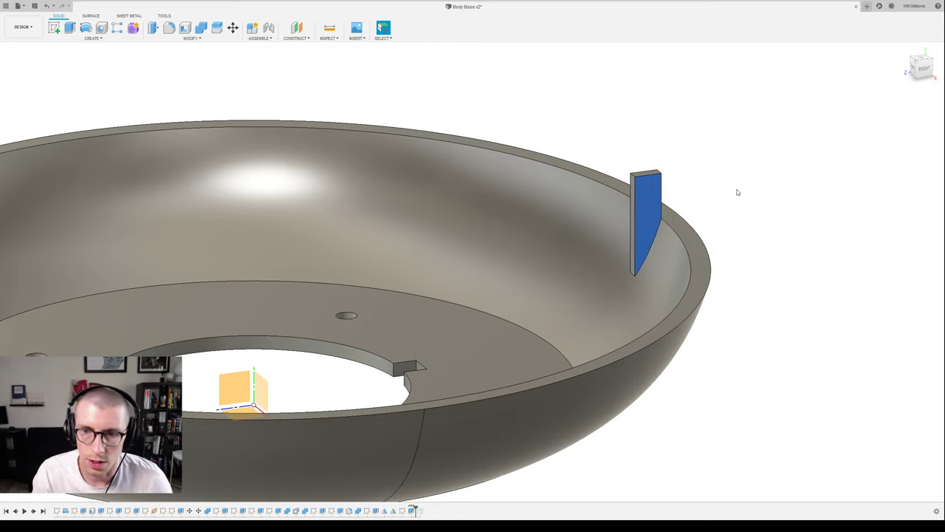
{"action": "middle_click_drag", "start_coordinate": [724, 212], "coordinate": [695, 254], "text": "shift"}
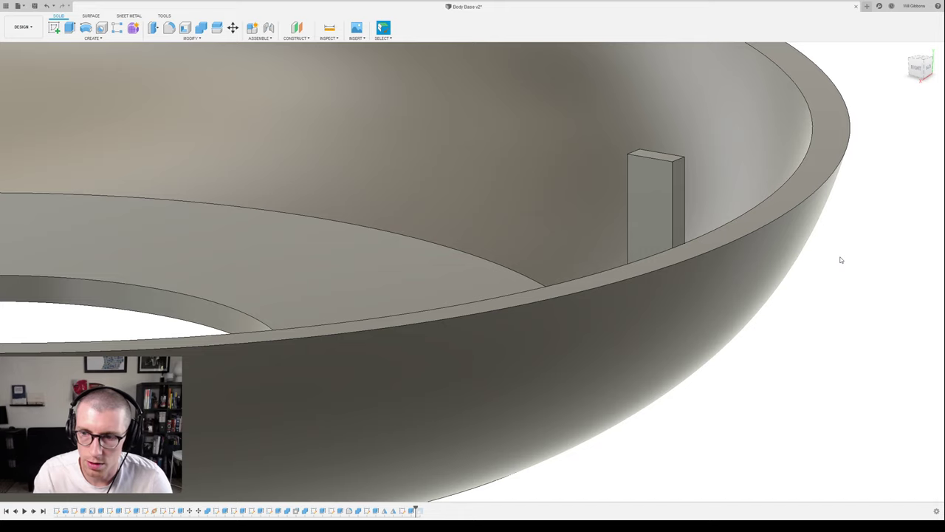
{"action": "middle_click_drag", "start_coordinate": [883, 170], "coordinate": [749, 67], "text": "shift"}
{"action": "middle_click_drag", "start_coordinate": [805, 200], "coordinate": [878, 169], "text": "shift"}
- Measure from the rim's top face and adjust the rib's height by push-pulling its top face
{"action": "key", "text": "i"}
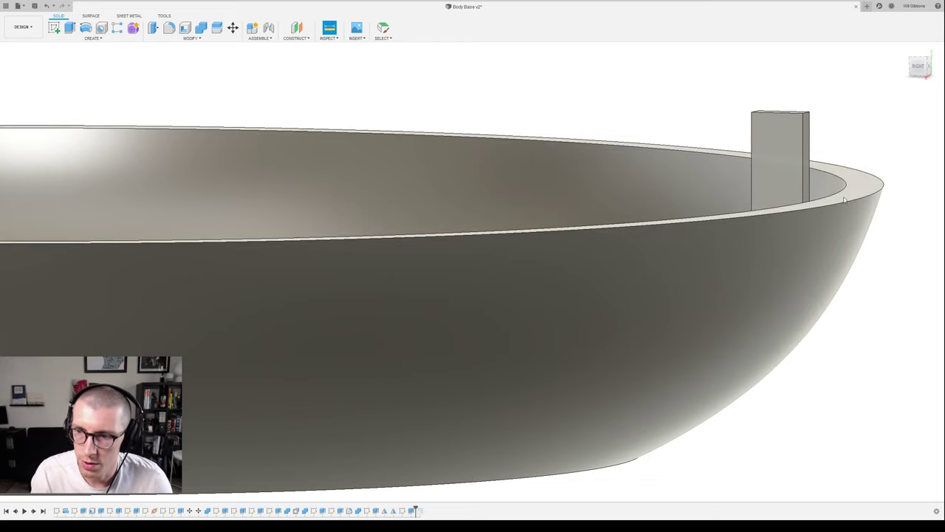
{"action": "left_click", "coordinate": [844, 198]}
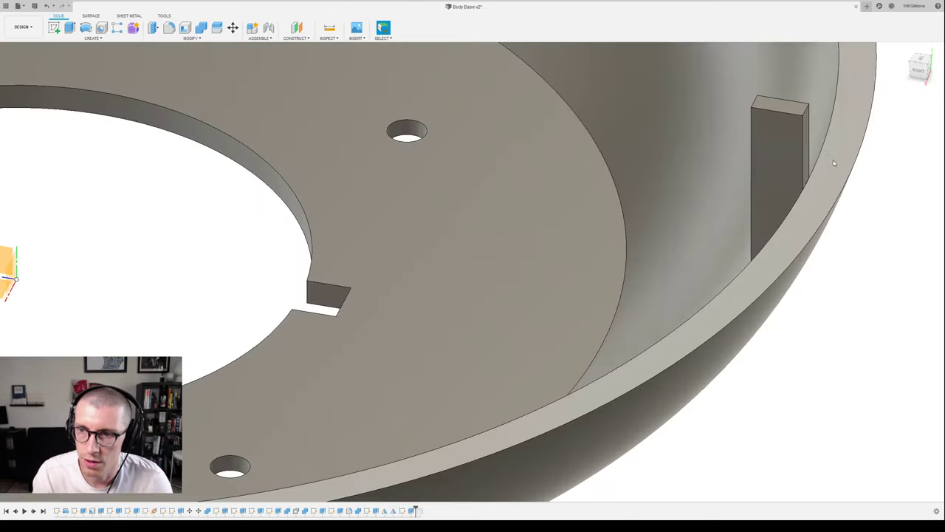
{"action": "left_click", "coordinate": [788, 111]}
{"action": "key", "text": "q"}
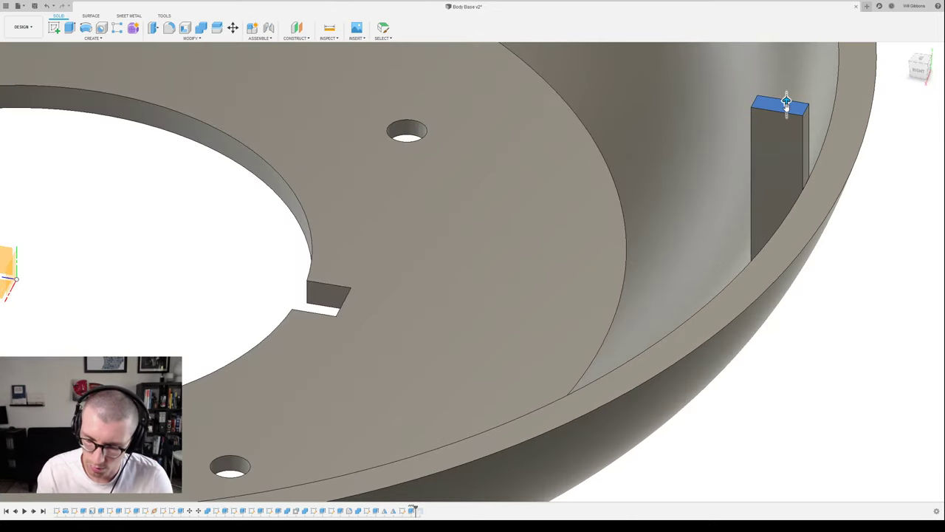
{"action": "key", "text": "Return"}
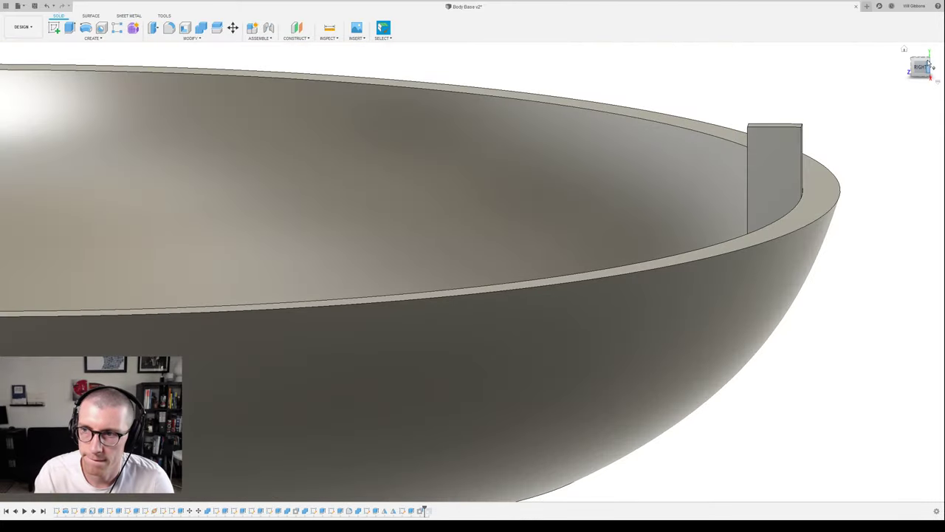
- Sketch a center rectangle about 4 mm wide and 5.8 mm tall on the YZ plane, overlapping the rib's outer side and the rim edge
{"action": "left_click", "coordinate": [921, 67]}
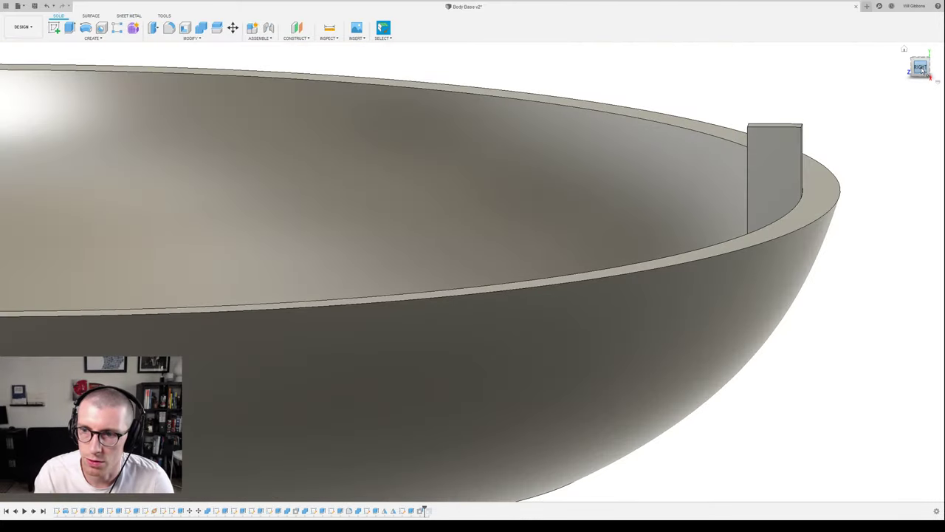
{"action": "scroll", "coordinate": [851, 202], "scroll_direction": "down", "scroll_amount": 3}
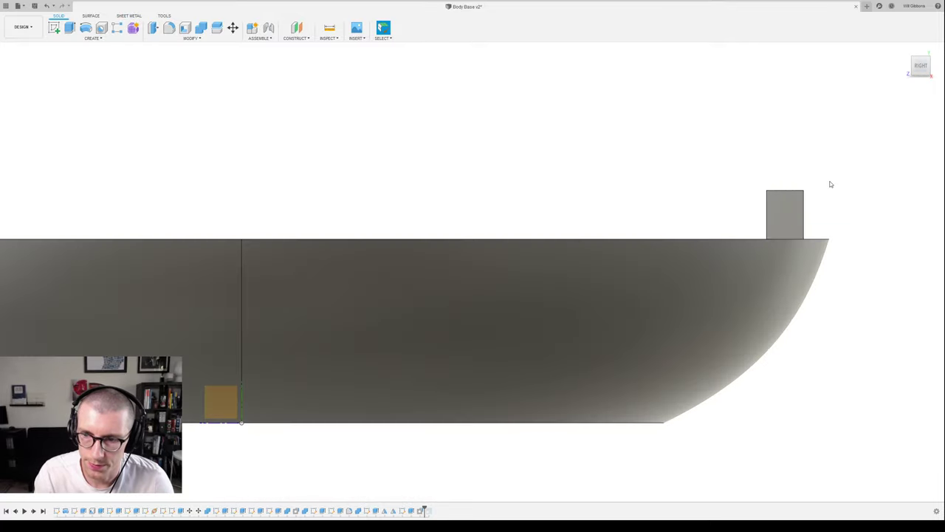
{"action": "key", "text": "l"}
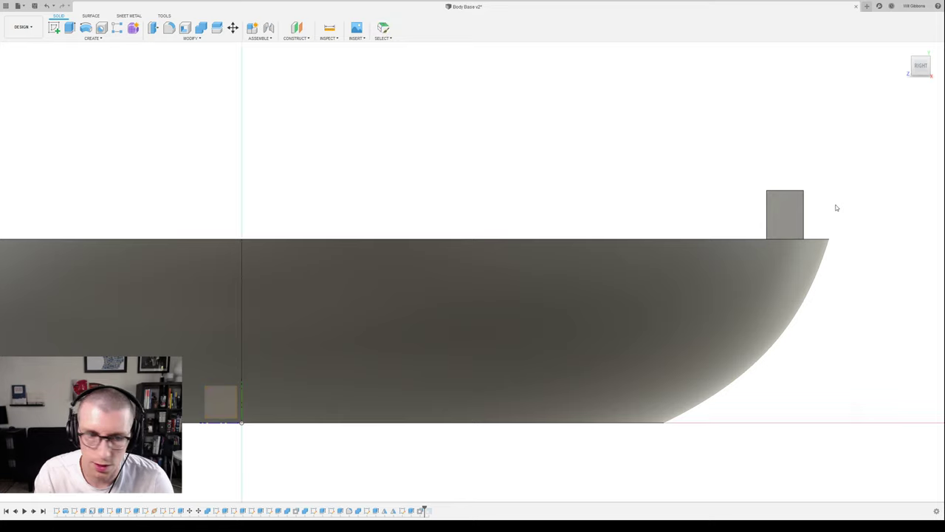
{"action": "left_click", "coordinate": [220, 401]}
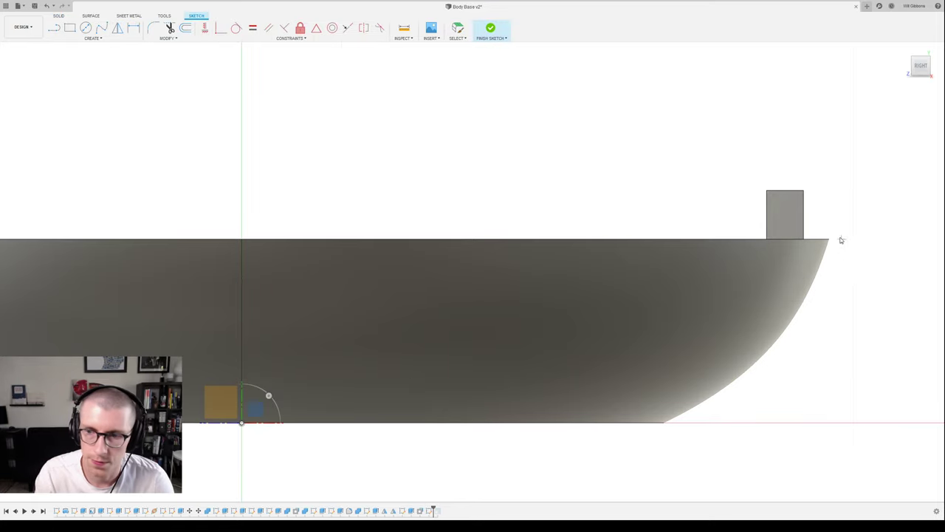
{"action": "left_click", "coordinate": [700, 233]}
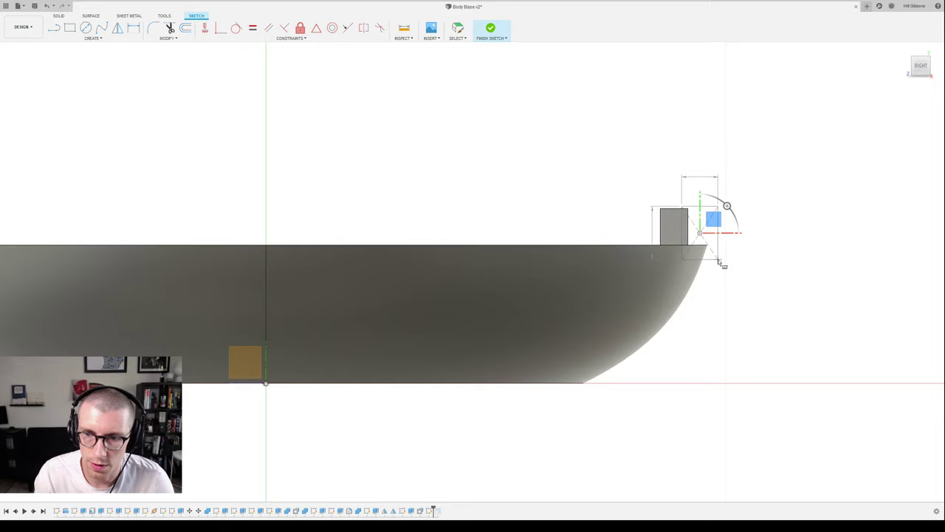
{"action": "left_click", "coordinate": [718, 259]}
{"action": "key", "text": "Escape"}
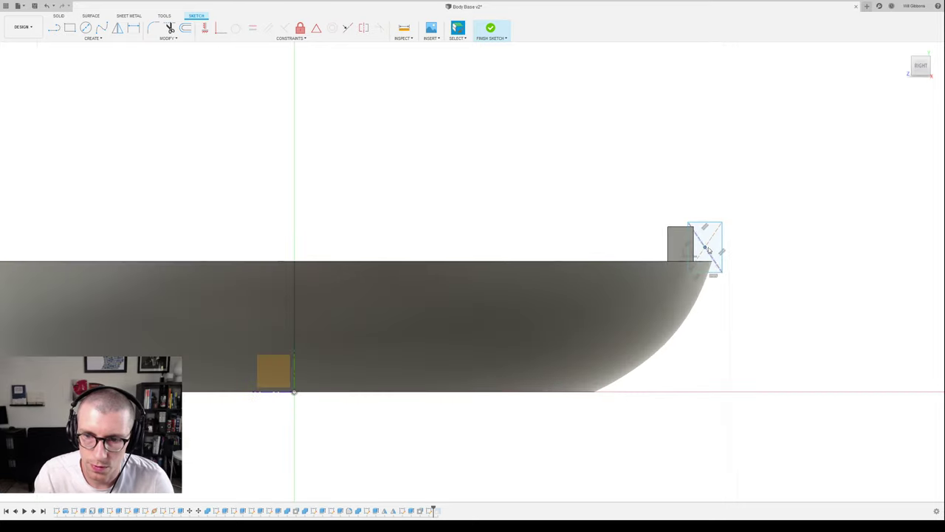
{"action": "key", "text": "d"}
{"action": "scroll", "coordinate": [700, 230], "scroll_direction": "up", "scroll_amount": 2}
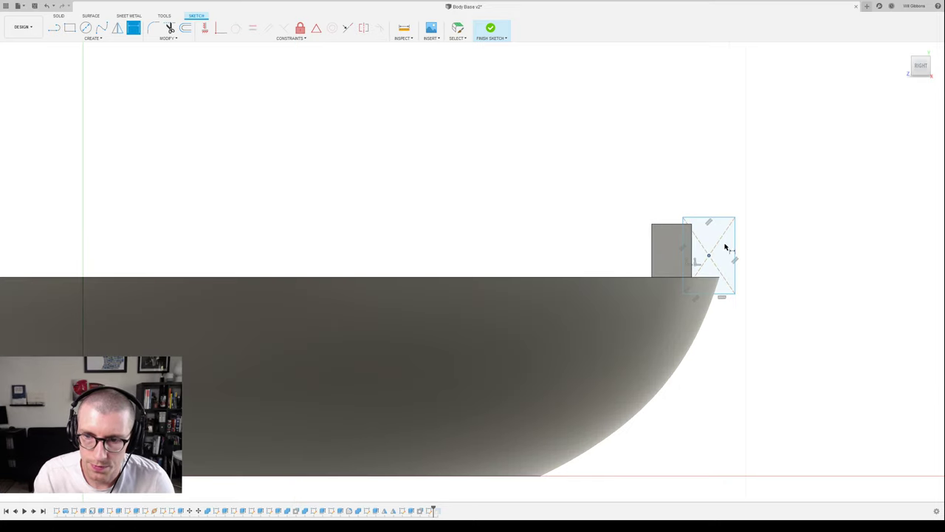
{"action": "left_click", "coordinate": [717, 218]}
{"action": "left_click", "coordinate": [712, 193]}
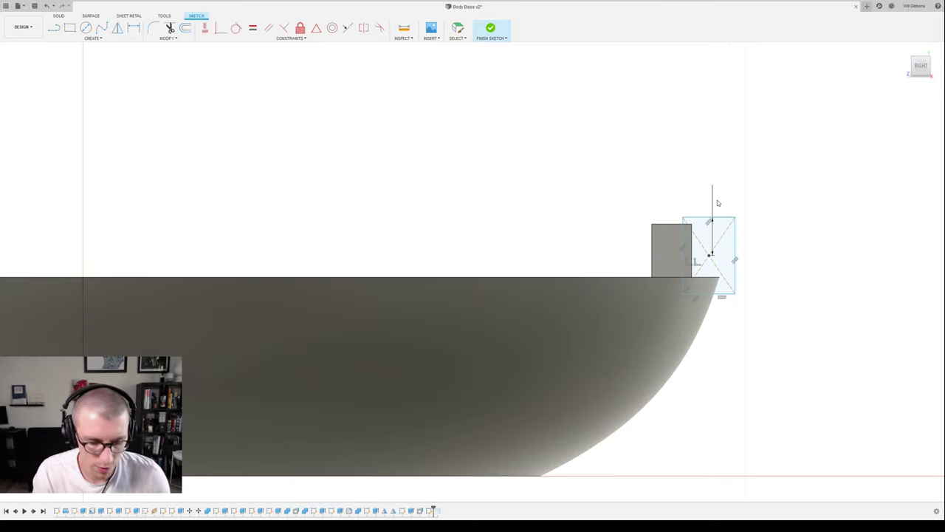
{"action": "key", "text": "Escape"}
{"action": "left_click", "coordinate": [719, 198]}
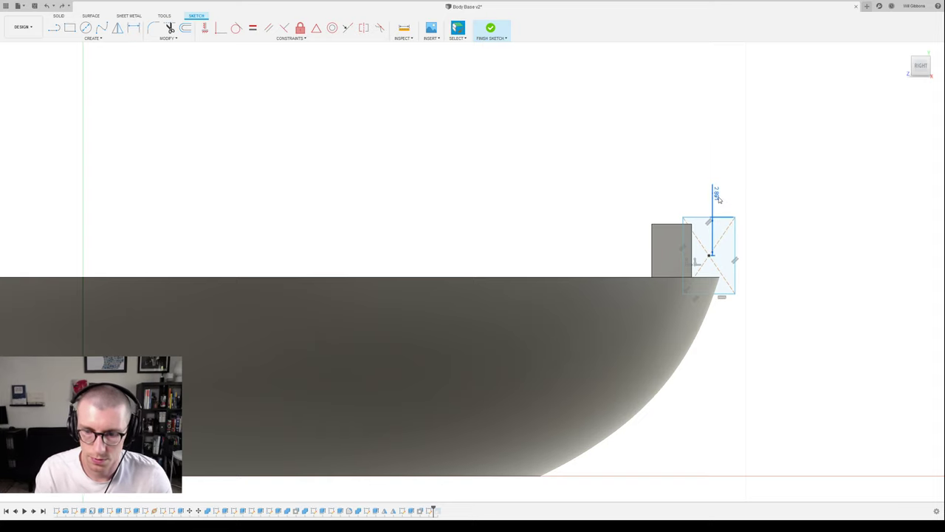
{"action": "key", "text": "Delete"}
- Dimension the rectangle to 4 mm wide and 5 mm tall
{"action": "key", "text": "d"}
{"action": "left_click", "coordinate": [721, 217]}
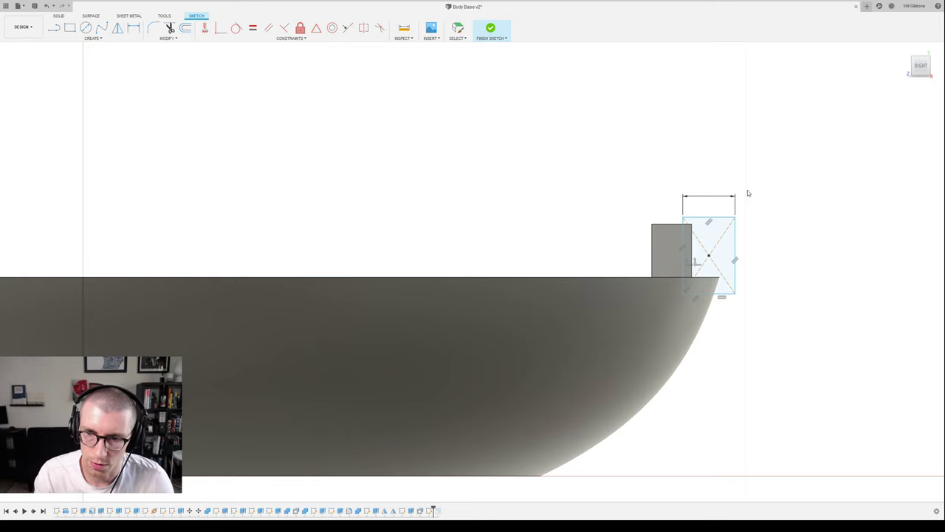
{"action": "left_click", "coordinate": [747, 192]}
{"action": "left_click", "coordinate": [737, 237]}
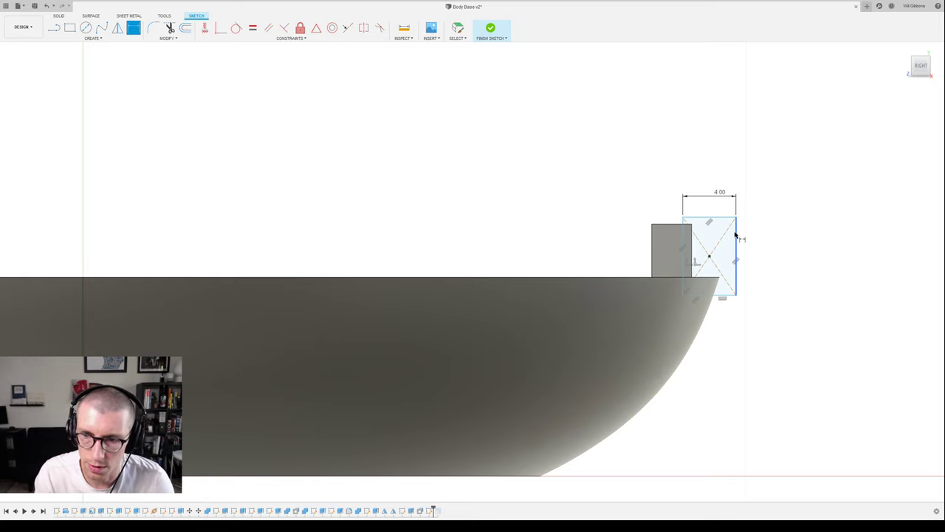
{"action": "left_click", "coordinate": [800, 234]}
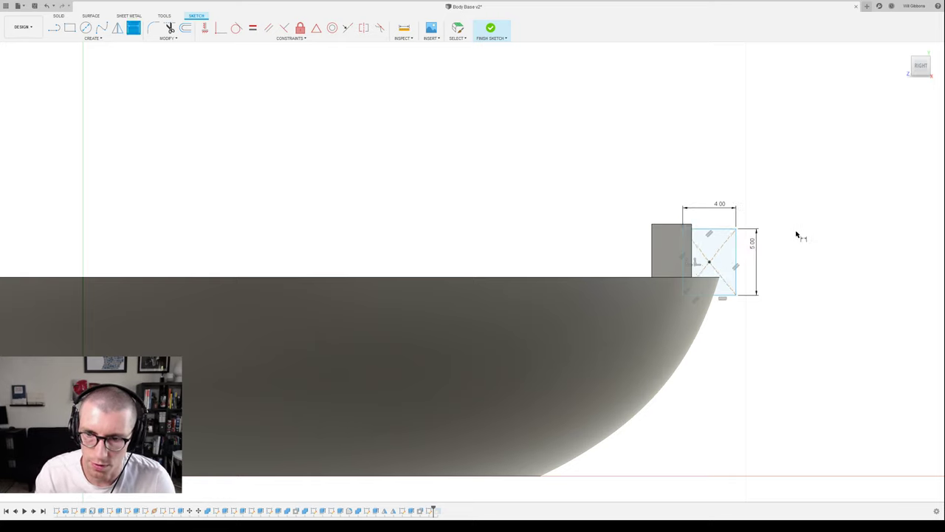
{"action": "type", "text": "5"}
{"action": "key", "text": "Return"}
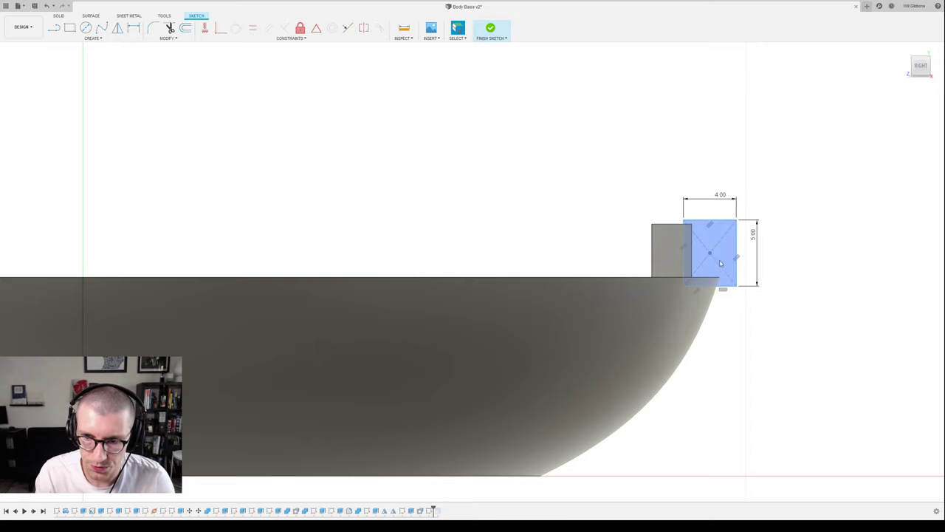
- Dimension the rectangle's inner edge 1 mm inside the rib's outer side, and reduce that overlap to 0.75 mm
{"action": "scroll", "coordinate": [720, 259], "scroll_direction": "down", "scroll_amount": 3}
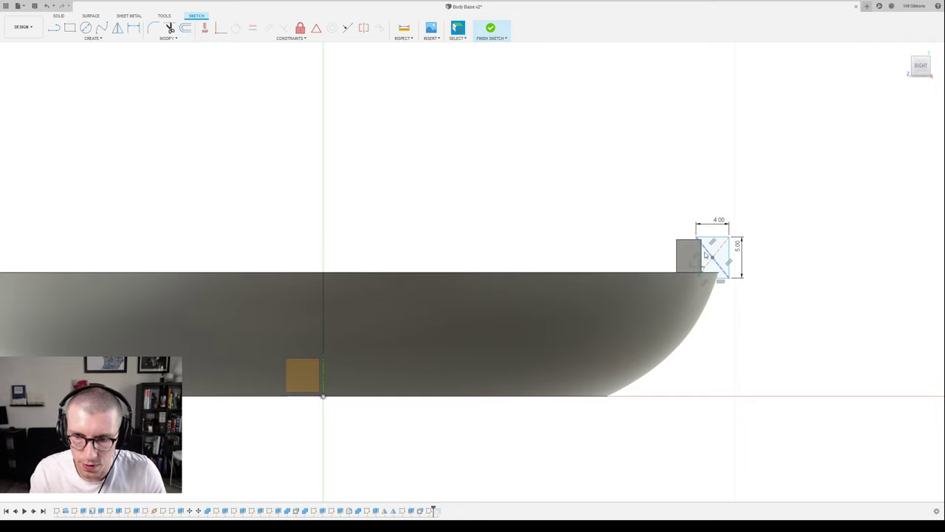
{"action": "scroll", "coordinate": [718, 267], "scroll_direction": "up", "scroll_amount": 5}
{"action": "key", "text": "d"}
{"action": "left_click", "coordinate": [696, 253]}
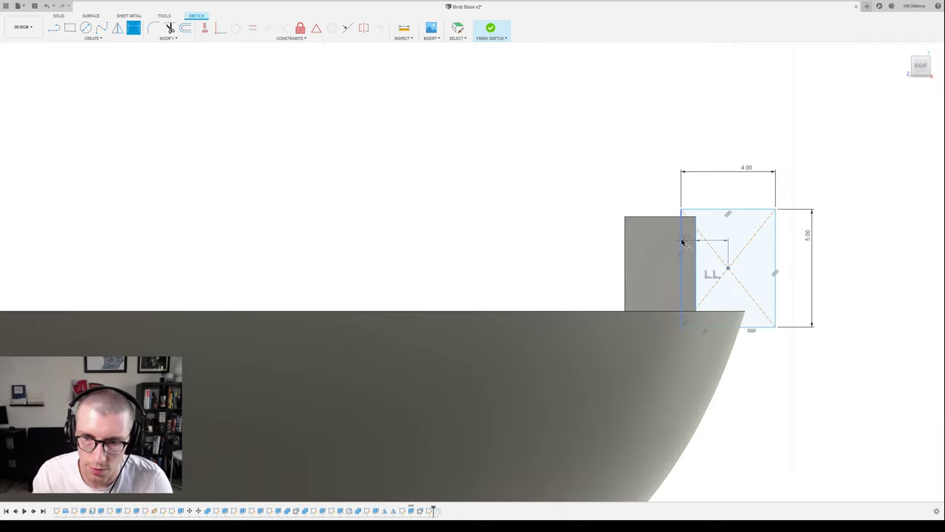
{"action": "left_click", "coordinate": [681, 238]}
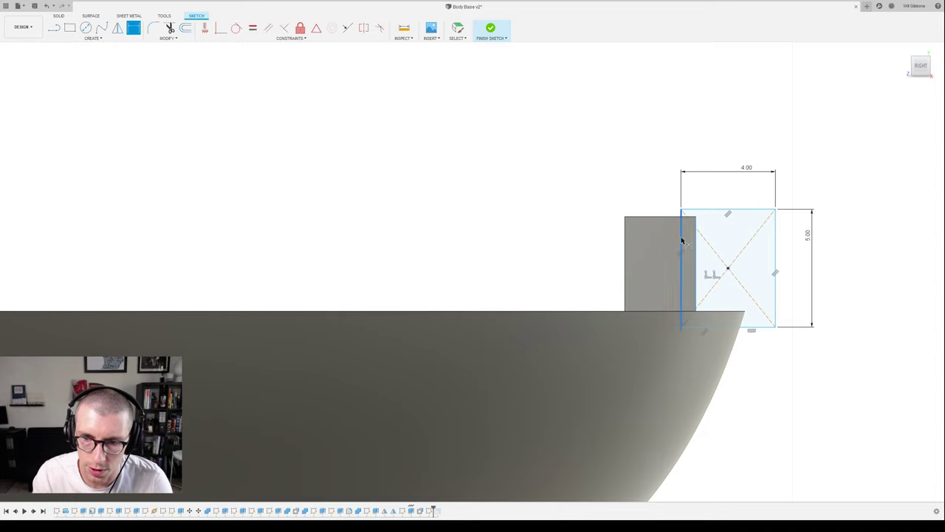
{"action": "left_click", "coordinate": [713, 188]}
{"action": "type", "text": "1"}
{"action": "key", "text": "Return"}
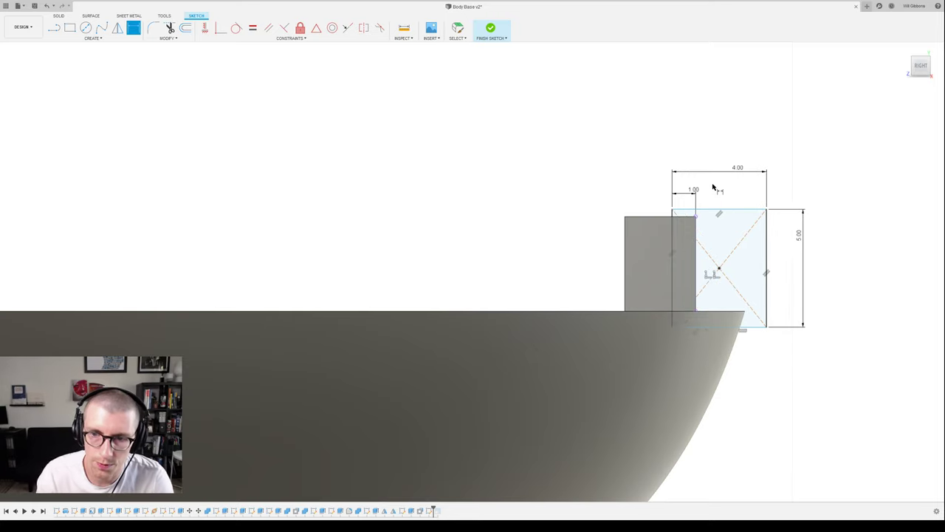
{"action": "key", "text": "Escape"}
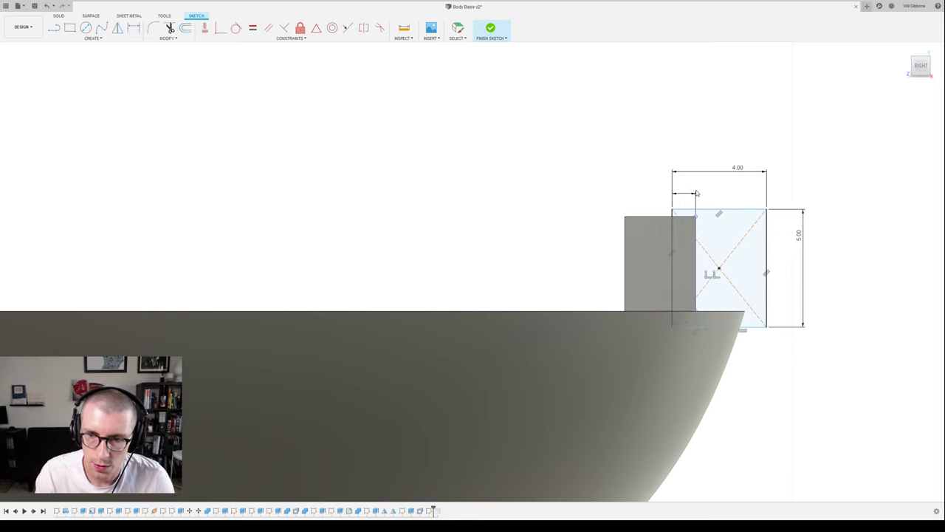
- Dimension the rectangle's lower edge 0.75 mm below the rim's top surface
{"action": "key", "text": "d"}
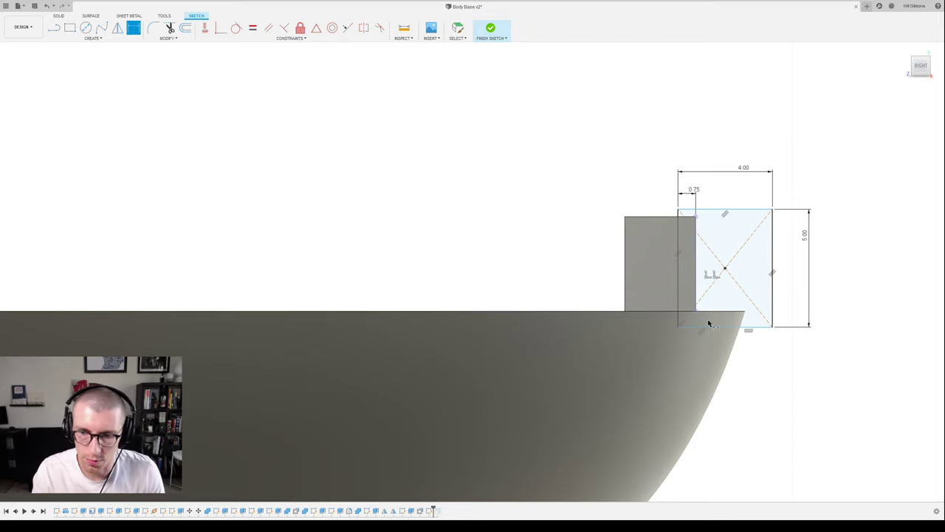
{"action": "left_click", "coordinate": [743, 314]}
{"action": "left_click", "coordinate": [739, 326]}
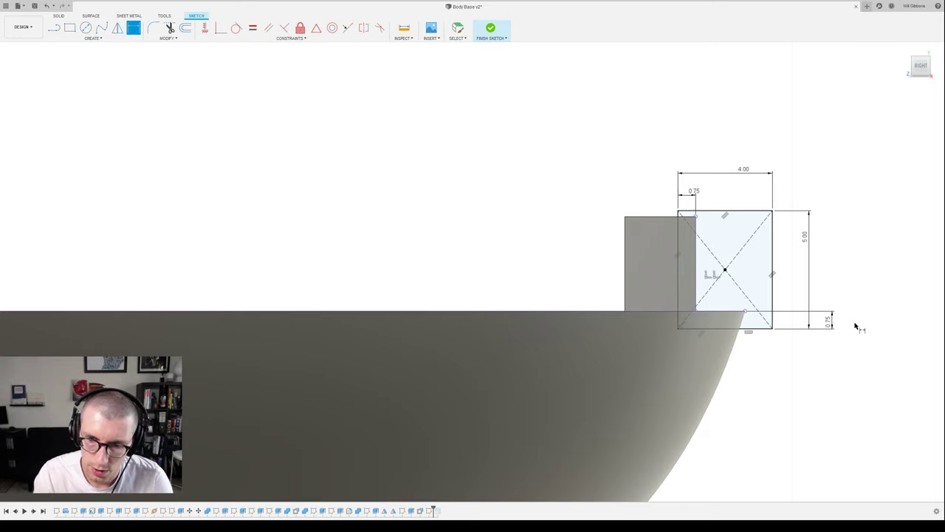
{"action": "scroll", "coordinate": [854, 334], "scroll_direction": "down", "scroll_amount": 5}
{"action": "middle_click_drag", "start_coordinate": [844, 392], "coordinate": [766, 283]}
{"action": "scroll", "coordinate": [766, 283], "scroll_direction": "down", "scroll_amount": 2}
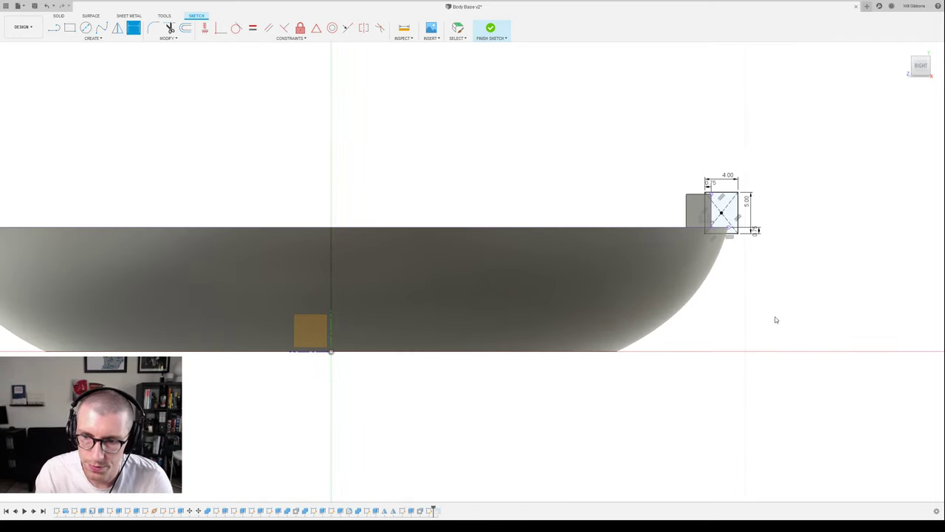
- Revolve the rectangle a full turn around the vertical axis as a cut along the rim and rib
{"action": "key", "text": "r"}
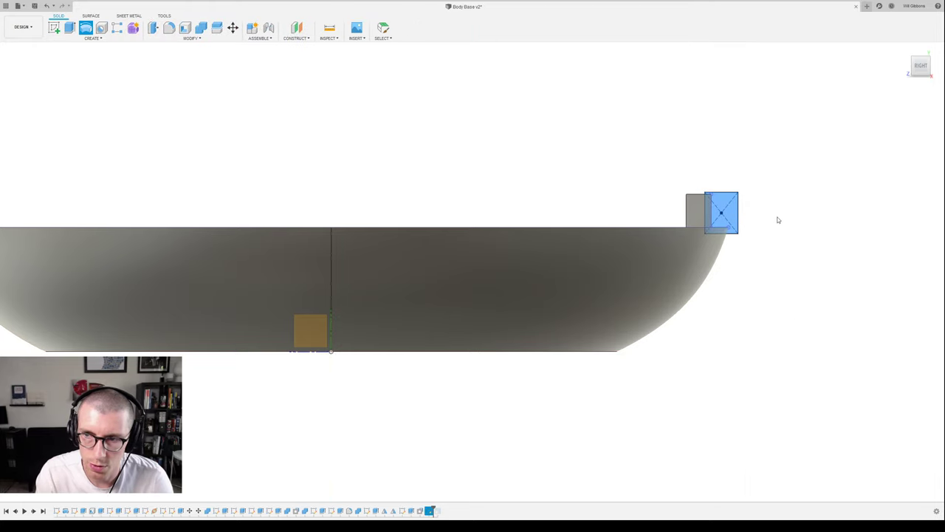
{"action": "middle_click_drag", "start_coordinate": [779, 219], "coordinate": [776, 275], "text": "shift"}
{"action": "middle_click_drag", "start_coordinate": [362, 299], "coordinate": [344, 300], "text": "shift"}
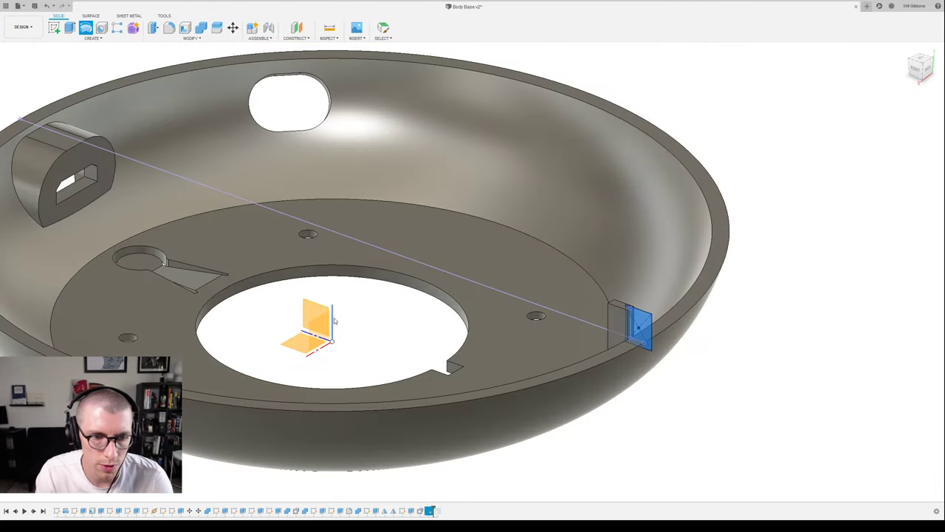
{"action": "left_click", "coordinate": [333, 320]}
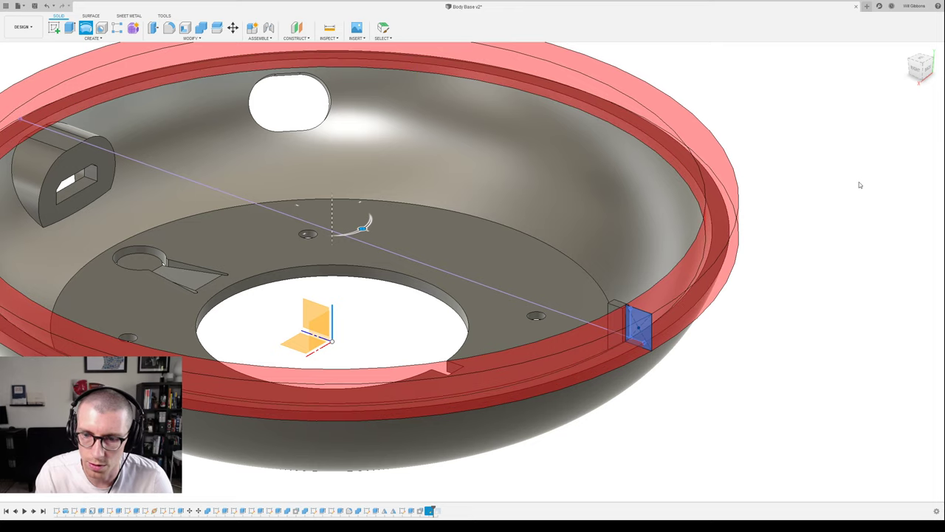
{"action": "key", "text": "Return"}
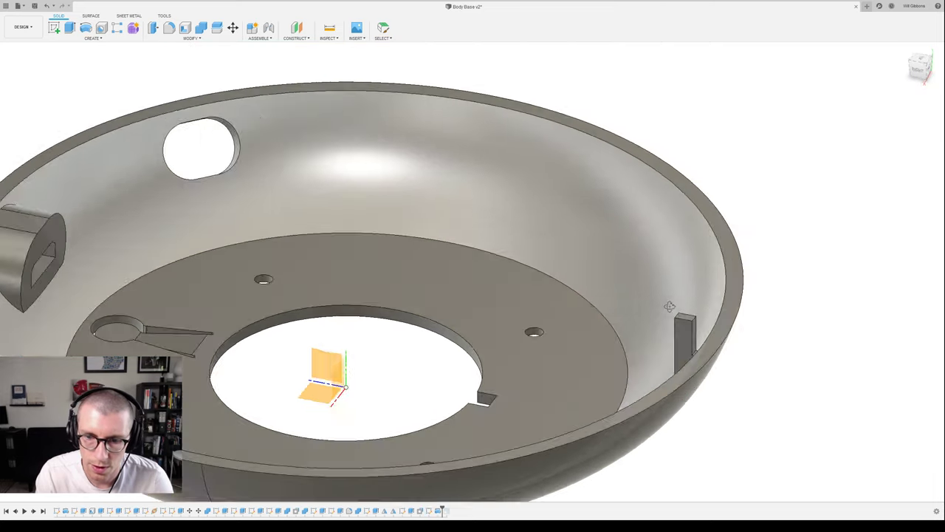
{"action": "middle_click_drag", "start_coordinate": [669, 306], "coordinate": [591, 211], "text": "shift"}
{"action": "scroll", "coordinate": [660, 222], "scroll_direction": "down", "scroll_amount": 3}
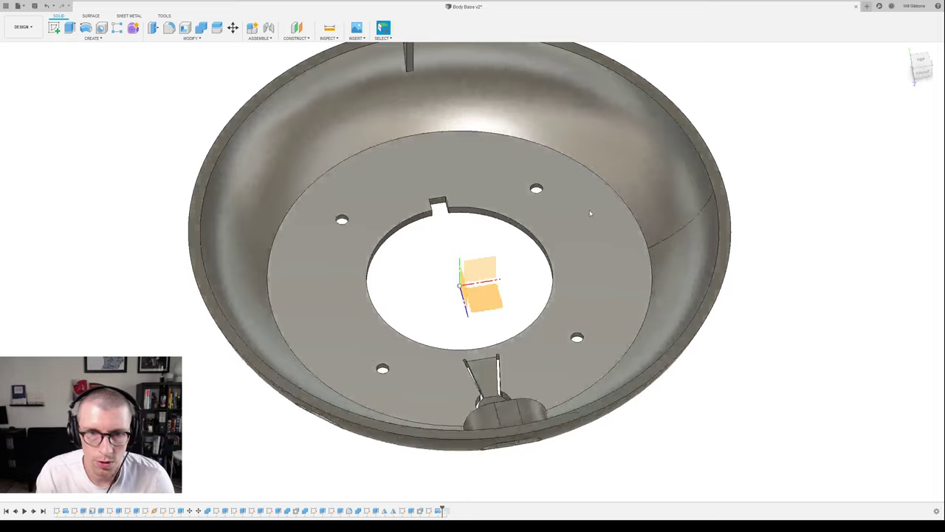
{"action": "middle_click_drag", "start_coordinate": [660, 163], "coordinate": [702, 325]}
{"action": "left_click", "coordinate": [921, 68]}
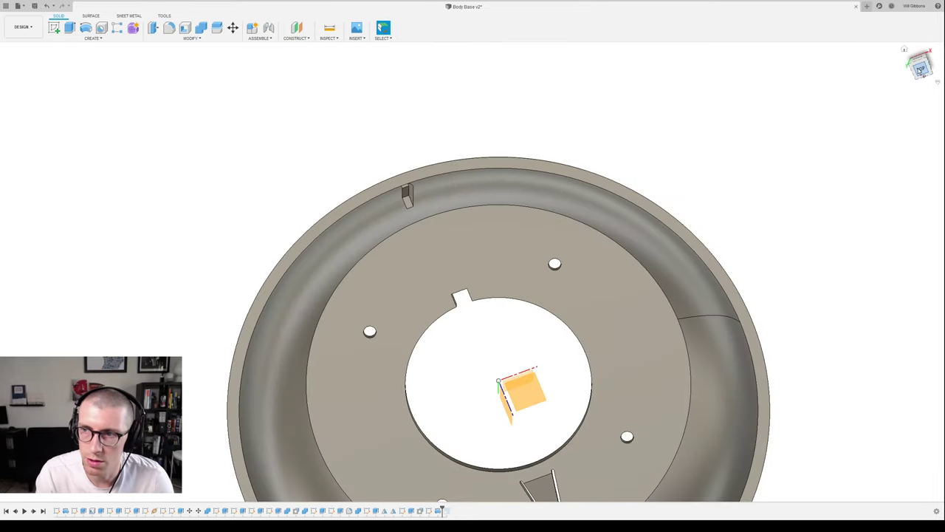
{"action": "scroll", "coordinate": [512, 190], "scroll_direction": "down", "scroll_amount": 2}
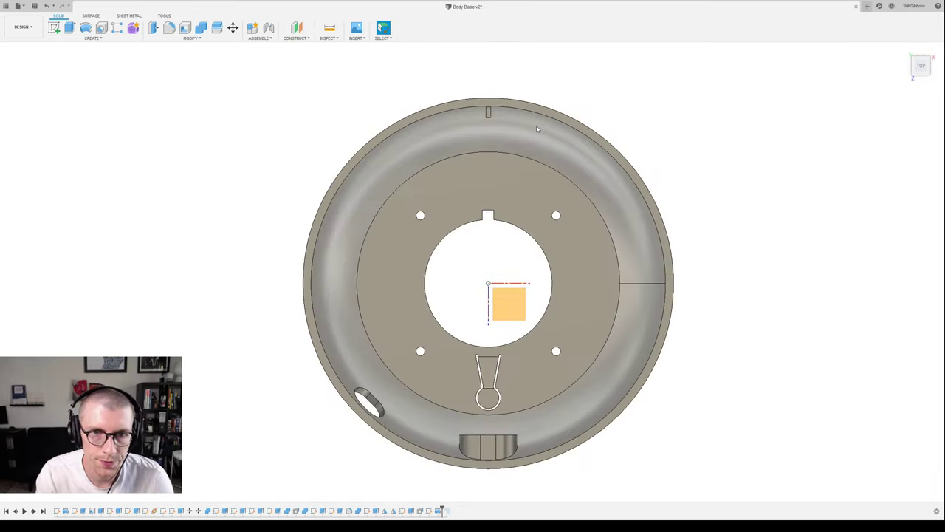
{"action": "middle_click_drag", "start_coordinate": [544, 127], "coordinate": [526, 96], "text": "shift"}
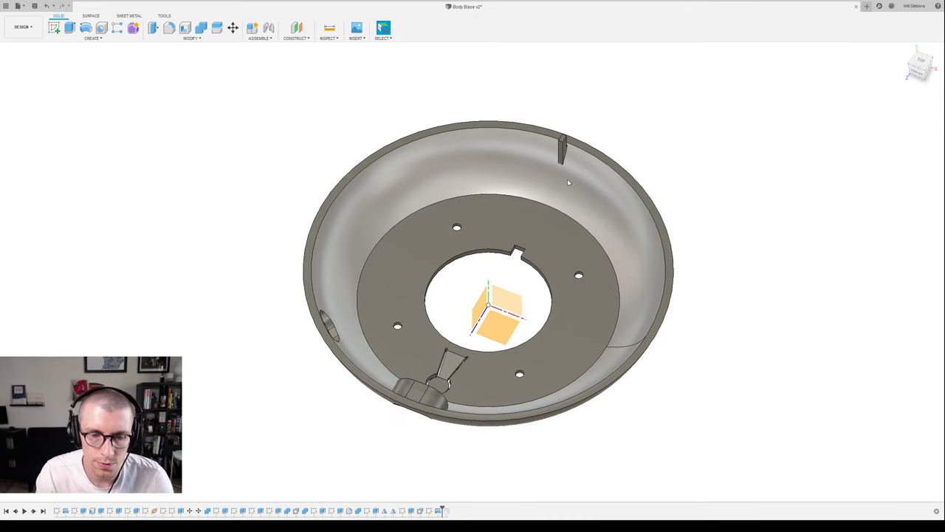
- Circular-pattern the alignment rib into eight equally spaced copies around the central opening
{"action": "left_click", "coordinate": [920, 64]}
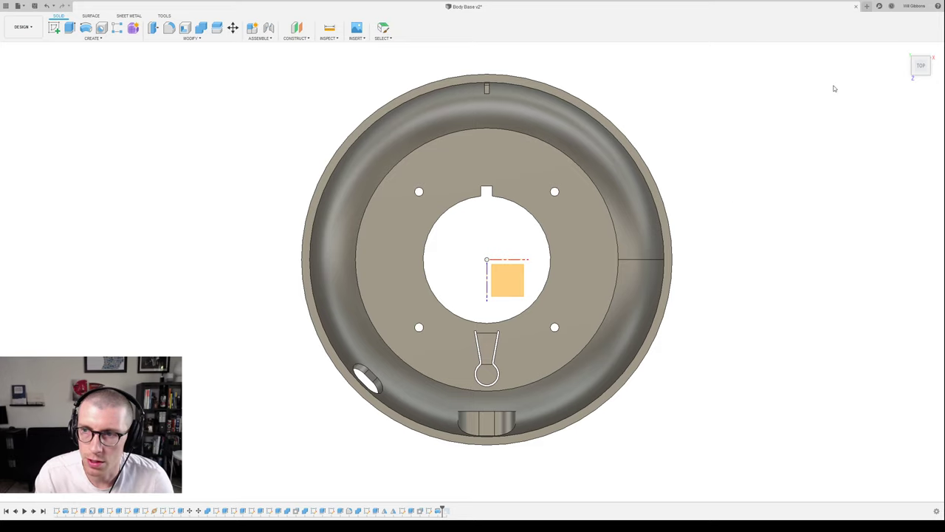
{"action": "left_click", "coordinate": [487, 89]}
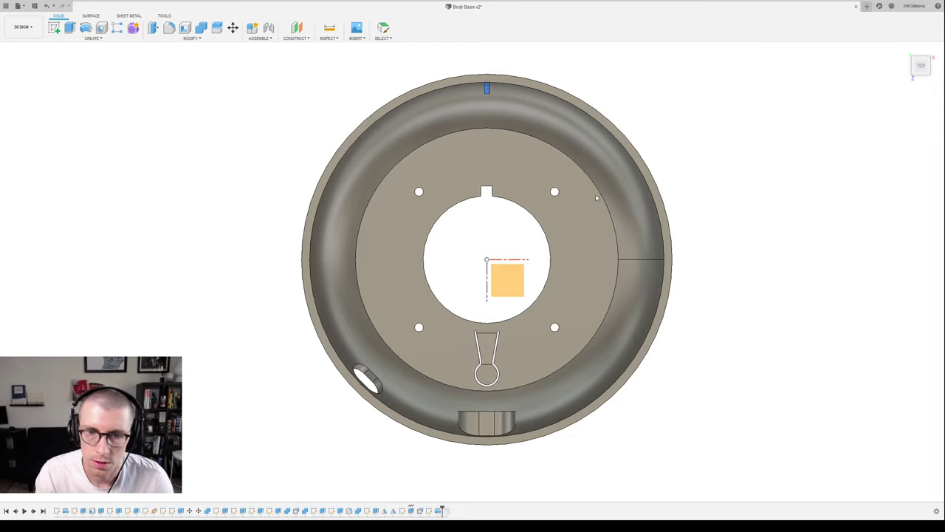
{"action": "left_click", "coordinate": [508, 261]}
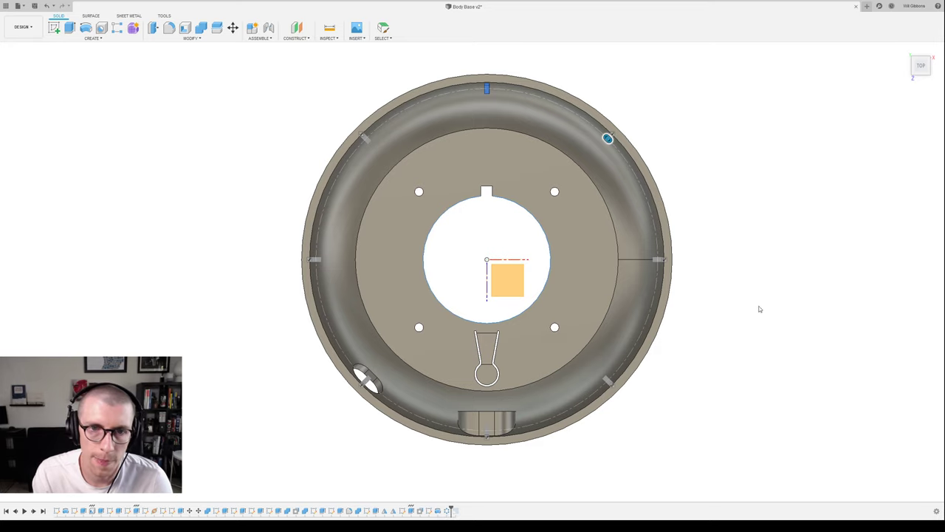
{"action": "key", "text": "Escape"}
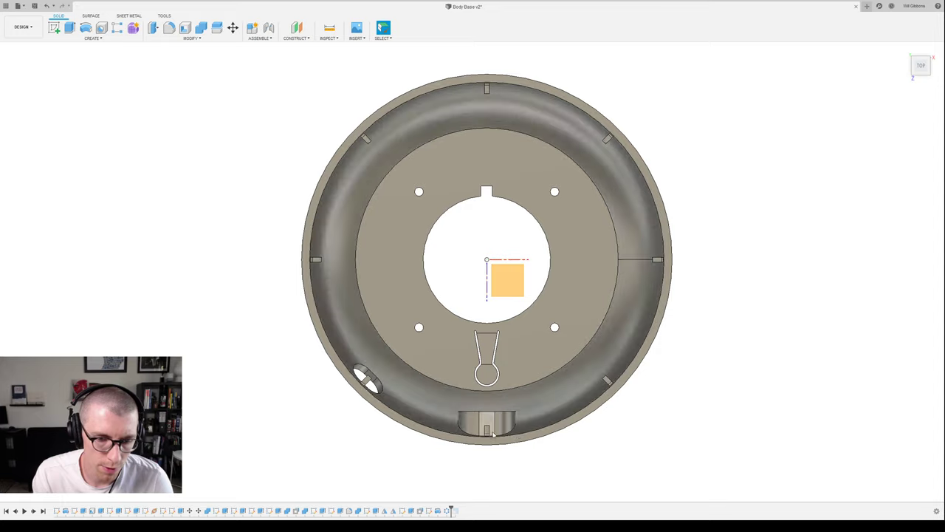
- Rotate all eight rib bodies about the base's centre by half the rib spacing, so none lies across the oval hole or port block
{"action": "middle_click_drag", "start_coordinate": [525, 440], "coordinate": [562, 438], "text": "shift"}
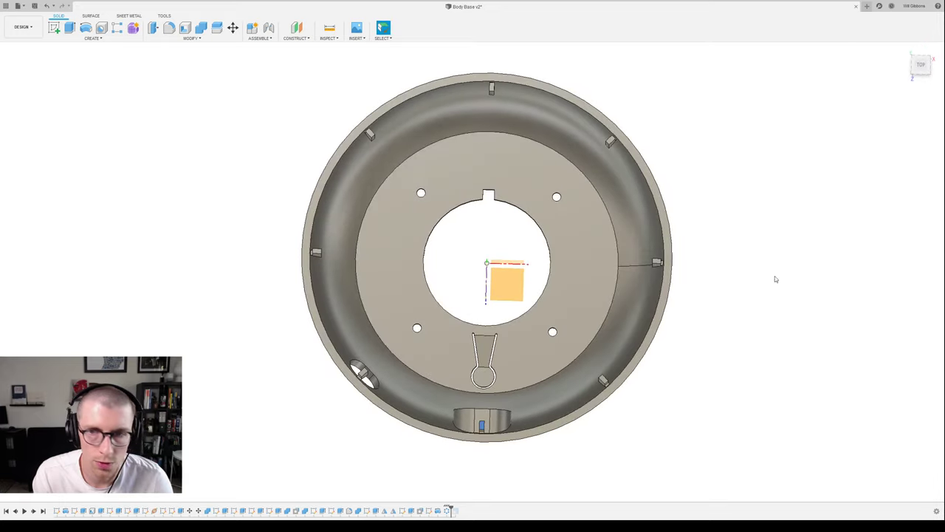
{"action": "left_click", "coordinate": [920, 67]}
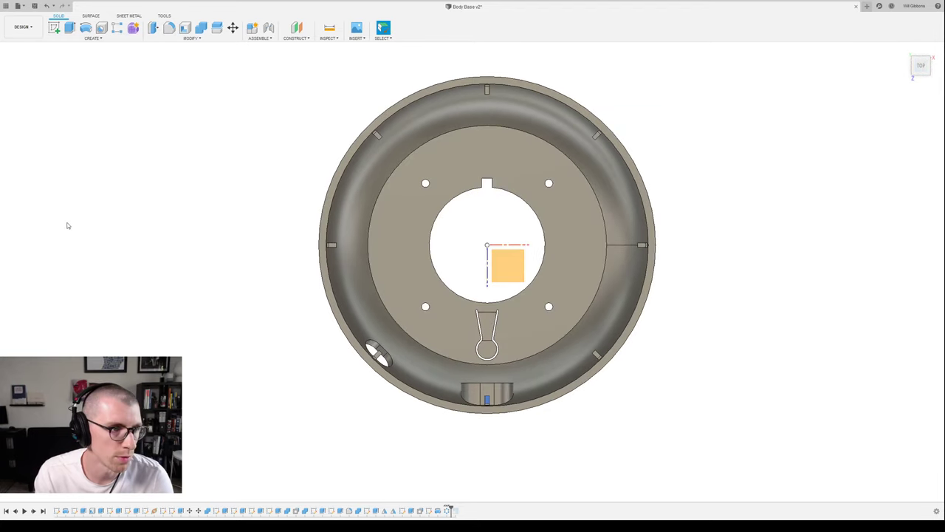
{"action": "left_click", "coordinate": [61, 220]}
{"action": "left_click", "coordinate": [69, 169], "text": "shift"}
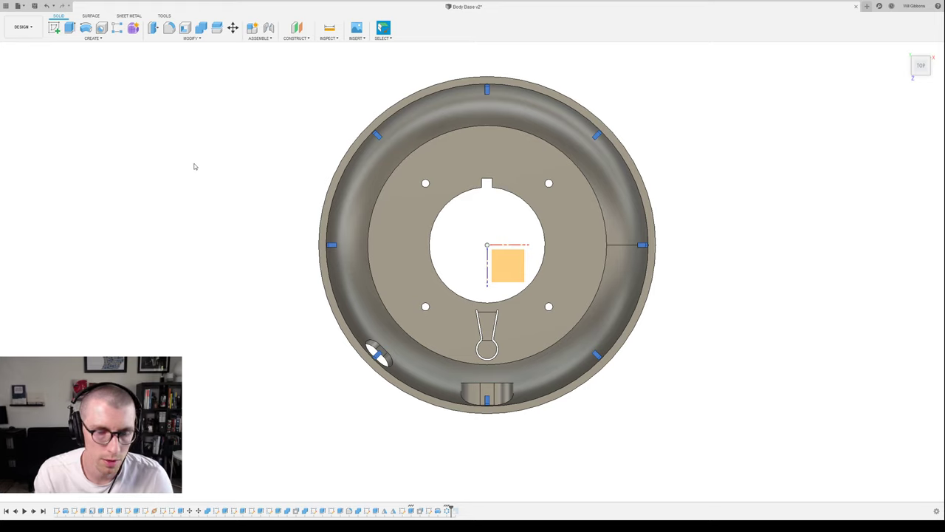
{"action": "key", "text": "m"}
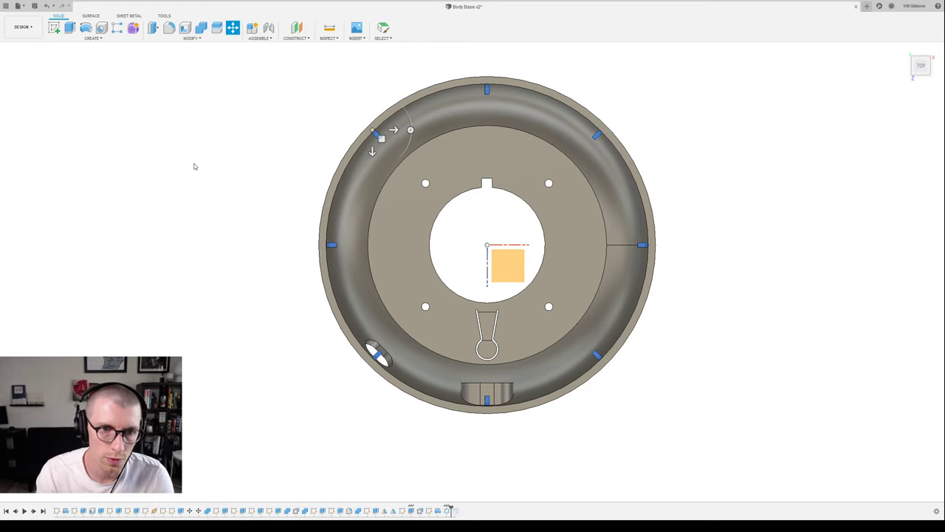
{"action": "left_click", "coordinate": [885, 135]}
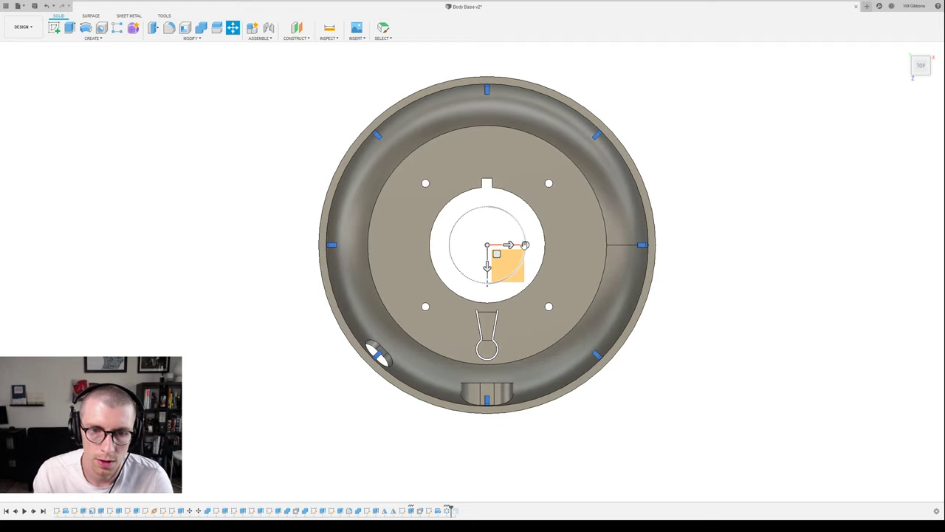
{"action": "left_click_drag", "start_coordinate": [525, 245], "coordinate": [525, 238]}
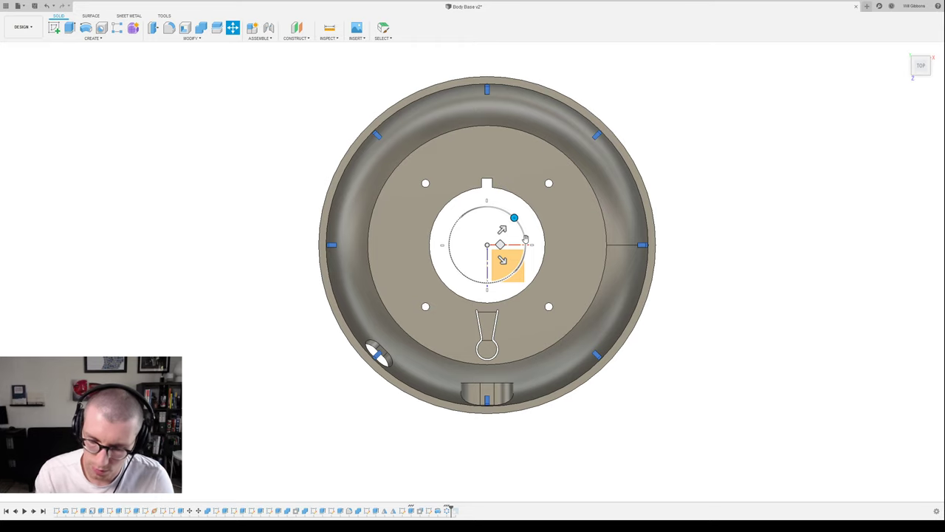
{"action": "key", "text": "Escape"}
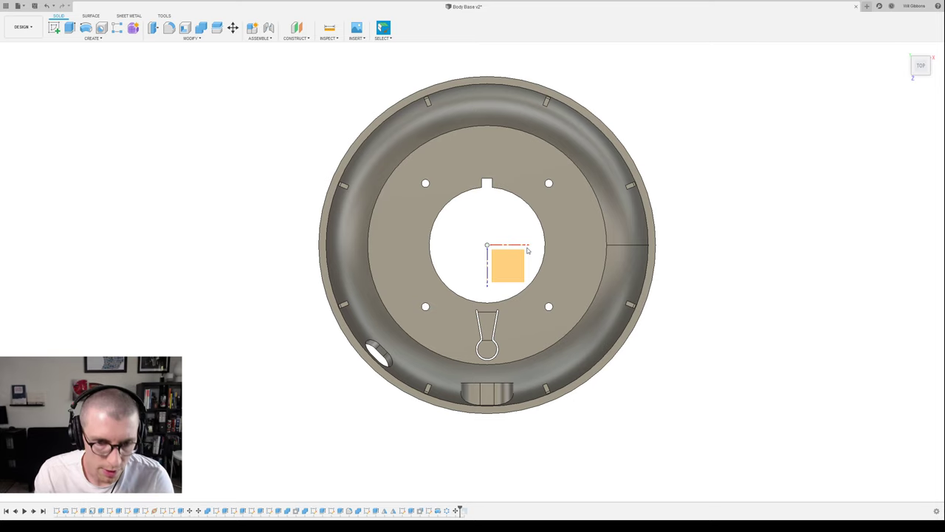
- Remove the rib between the oval side hole and the port block
{"action": "left_click", "coordinate": [427, 389]}
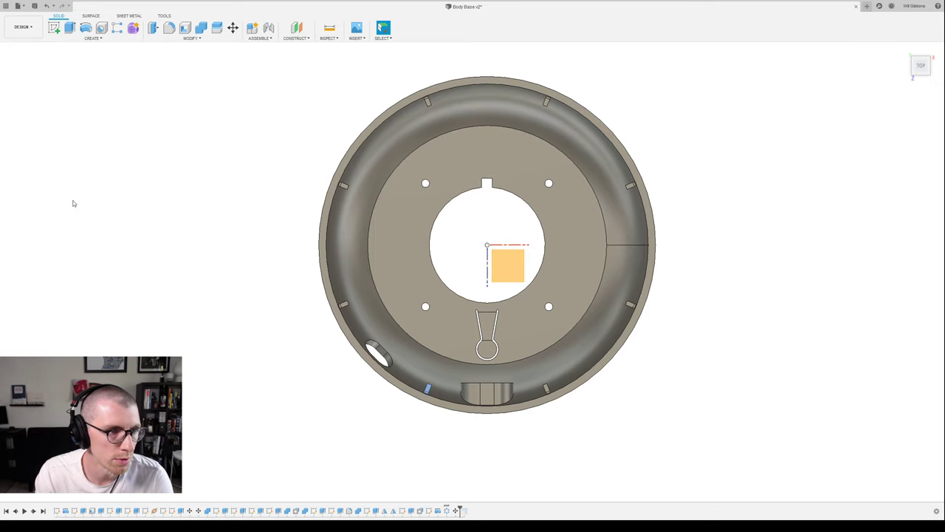
{"action": "key", "text": "Delete"}
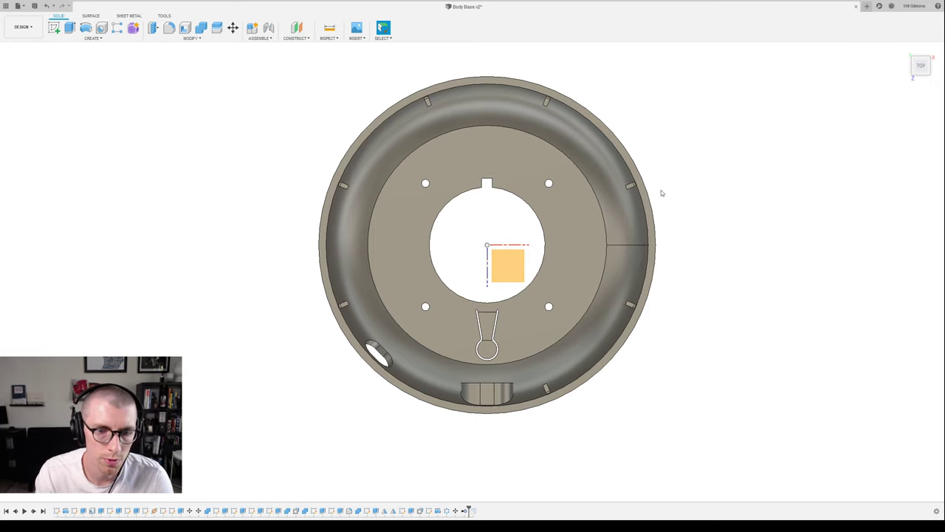
{"action": "middle_click_drag", "start_coordinate": [675, 241], "coordinate": [585, 198], "text": "shift"}
{"action": "scroll", "coordinate": [150, 182], "scroll_direction": "up", "scroll_amount": 2}
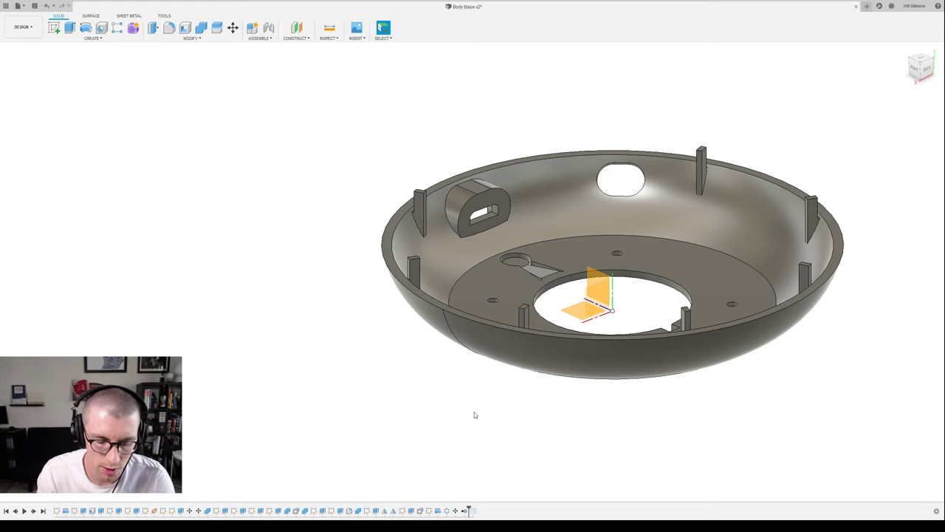
{"action": "middle_click_drag", "start_coordinate": [689, 302], "coordinate": [764, 210]}
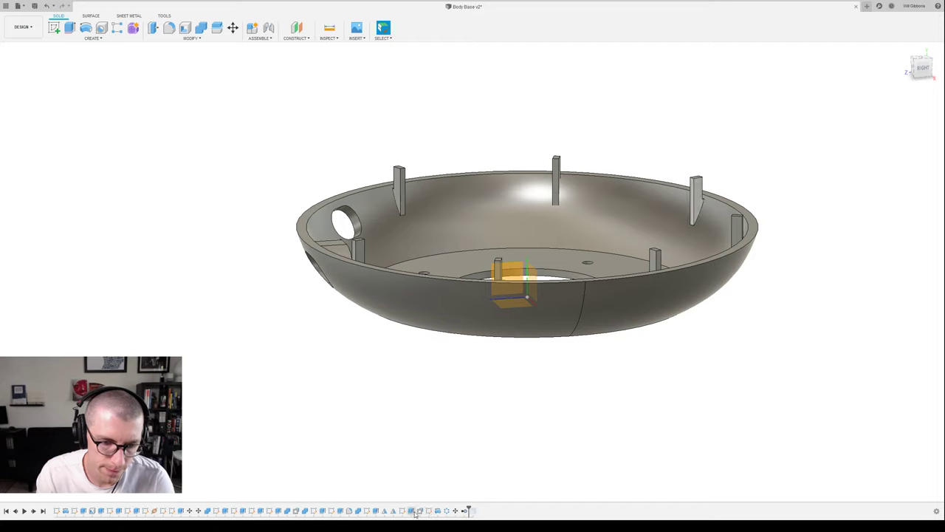
- Roll the design history back to just before the revolved cut, leaving the single original rib
{"action": "left_click_drag", "start_coordinate": [468, 508], "coordinate": [433, 510]}
{"action": "middle_click_drag", "start_coordinate": [671, 332], "coordinate": [724, 161], "text": "shift"}
{"action": "scroll", "coordinate": [714, 171], "scroll_direction": "up", "scroll_amount": 5}
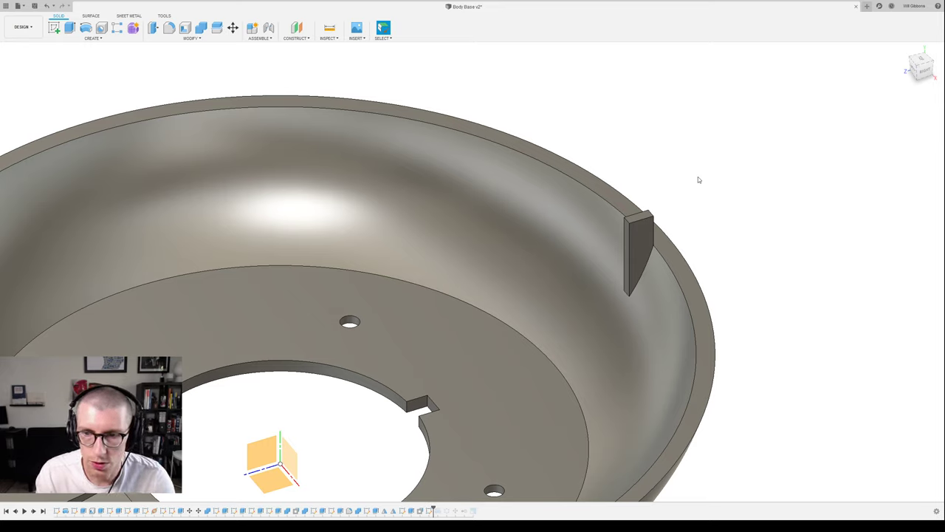
{"action": "left_click", "coordinate": [643, 232]}
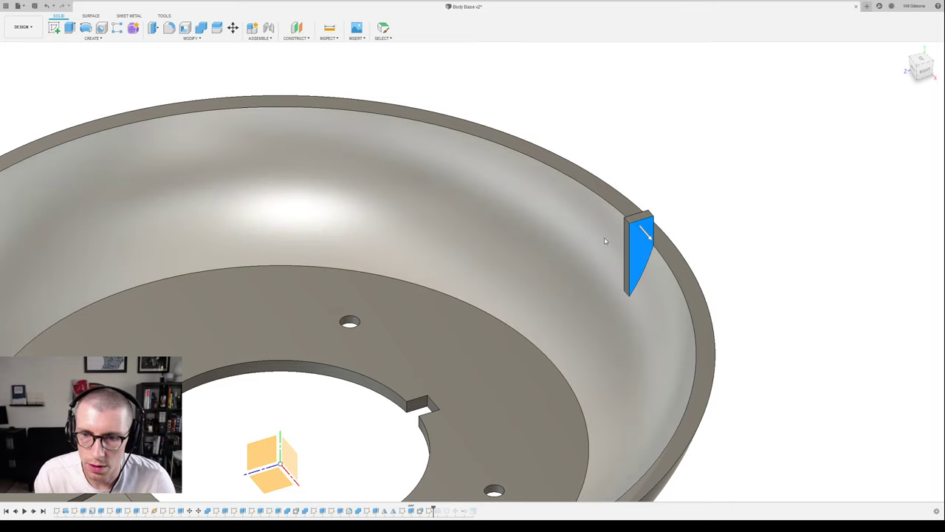
{"action": "scroll", "coordinate": [605, 241], "scroll_direction": "up", "scroll_amount": 3}
{"action": "middle_click_drag", "start_coordinate": [605, 240], "coordinate": [520, 247]}
{"action": "middle_click_drag", "start_coordinate": [601, 168], "coordinate": [482, 234]}
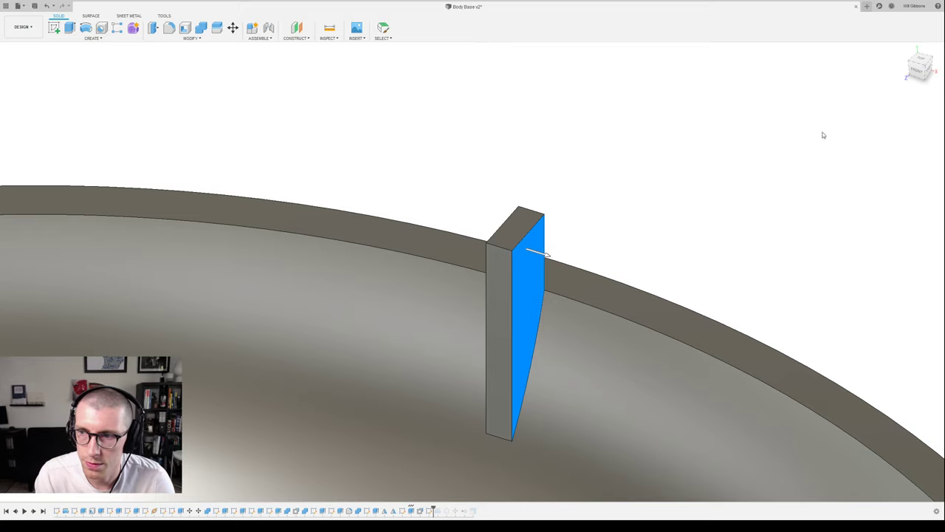
{"action": "left_click", "coordinate": [528, 229]}
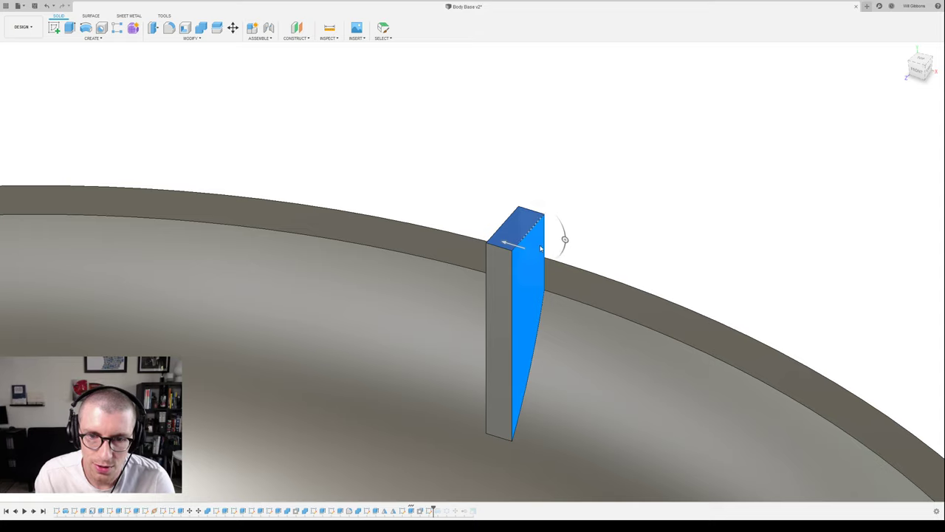
{"action": "left_click", "coordinate": [528, 232], "text": "ctrl"}
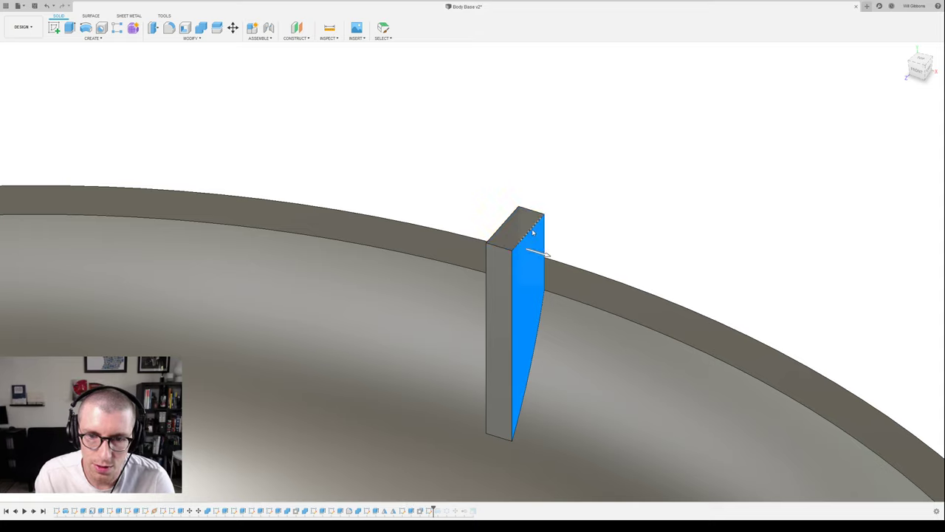
{"action": "left_click", "coordinate": [529, 227]}
{"action": "left_click_drag", "start_coordinate": [565, 235], "coordinate": [565, 231]}
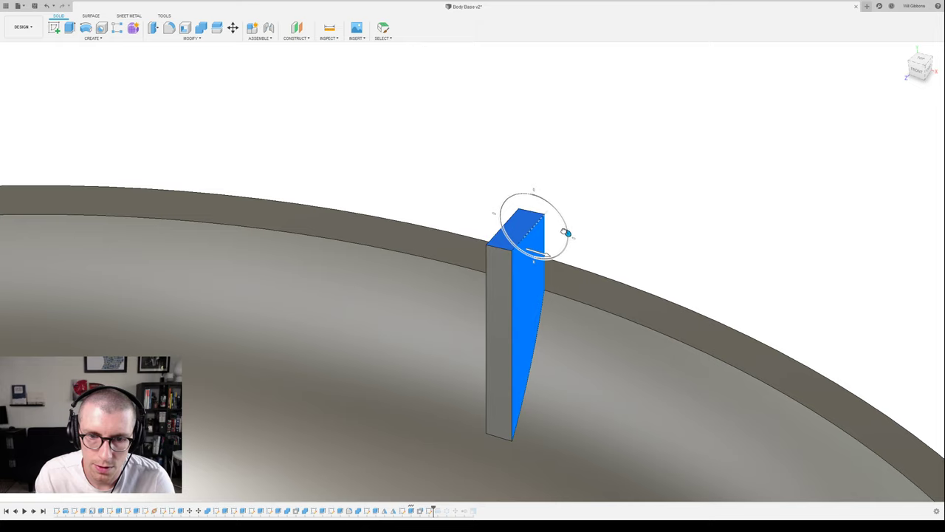
{"action": "left_click", "coordinate": [924, 106]}
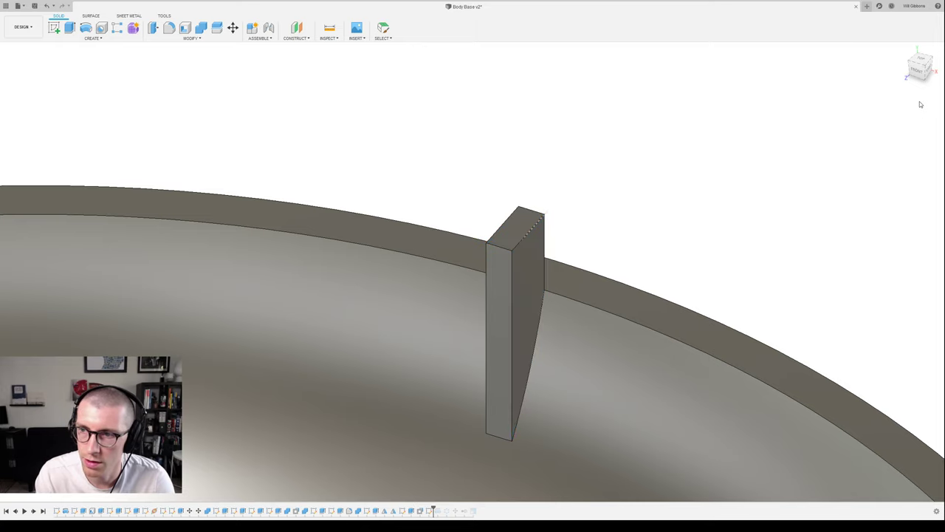
- Draft the rib's two side faces from its top face so that the rib widens towards its lower end
{"action": "left_click", "coordinate": [514, 234]}
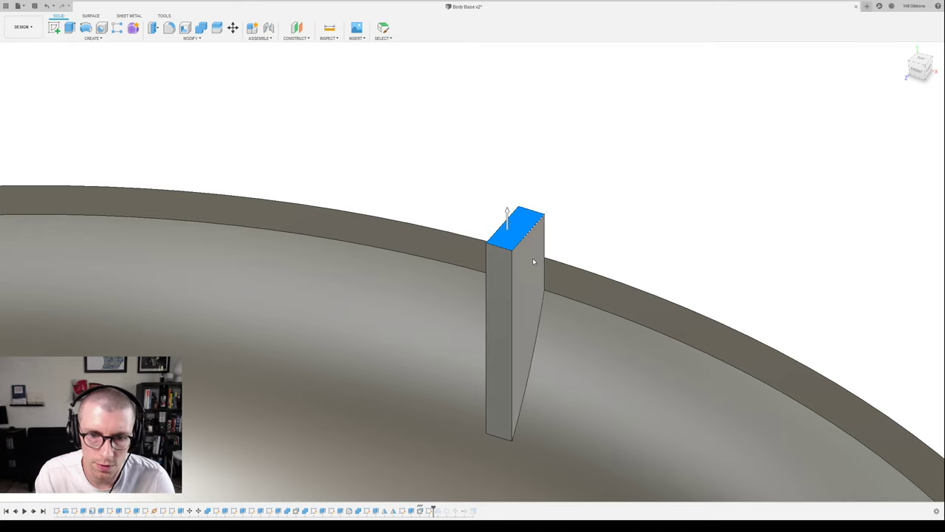
{"action": "middle_click_drag", "start_coordinate": [534, 262], "coordinate": [503, 244], "text": "shift"}
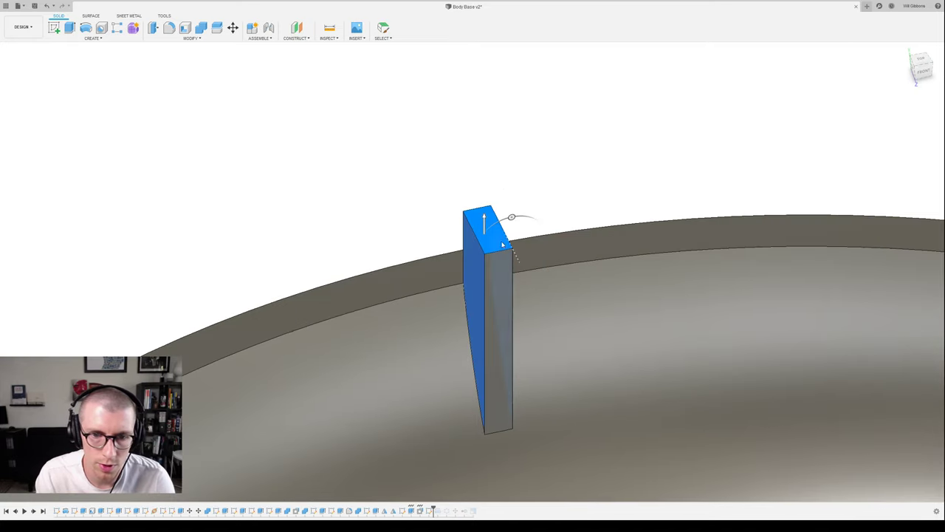
{"action": "mouse_move", "coordinate": [509, 214]}
{"action": "left_mouse_down"}
{"action": "mouse_move", "coordinate": [500, 218]}
{"action": "mouse_move", "coordinate": [509, 219]}
{"action": "left_mouse_up"}
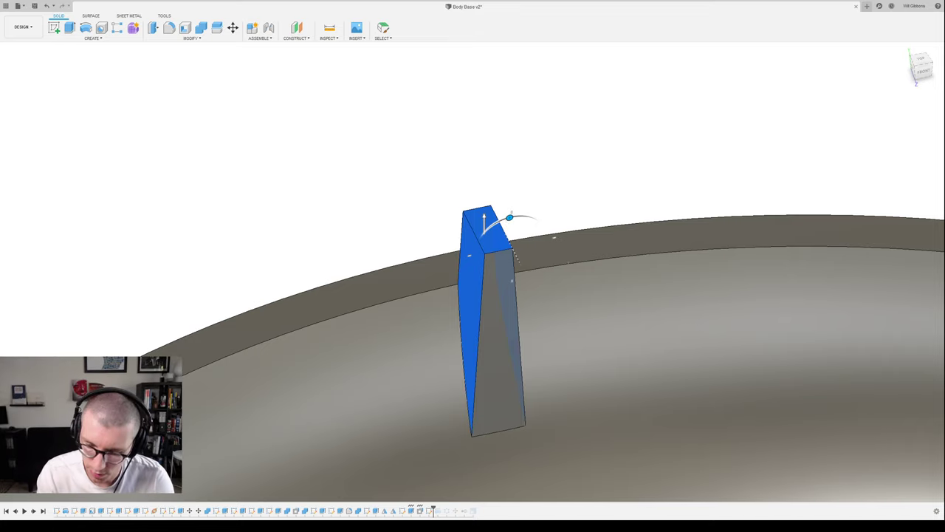
- Adjust the draft angle on the selected side faces of the rib at the shell's rim and apply the draft
{"action": "left_click_drag", "start_coordinate": [510, 217], "coordinate": [511, 217]}
{"action": "key", "text": "Return"}
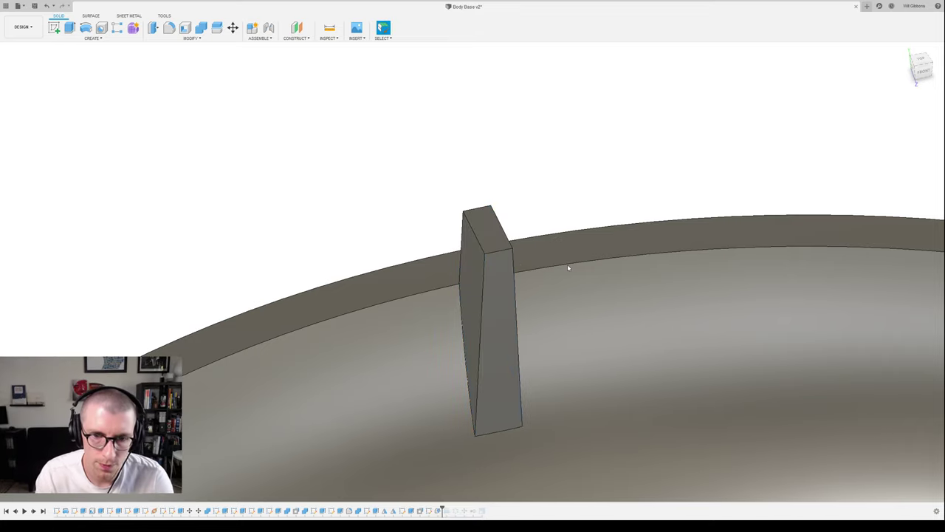
{"action": "scroll", "coordinate": [578, 243], "scroll_direction": "down", "scroll_amount": 3}
{"action": "middle_click_drag", "start_coordinate": [580, 237], "coordinate": [541, 225], "text": "shift"}
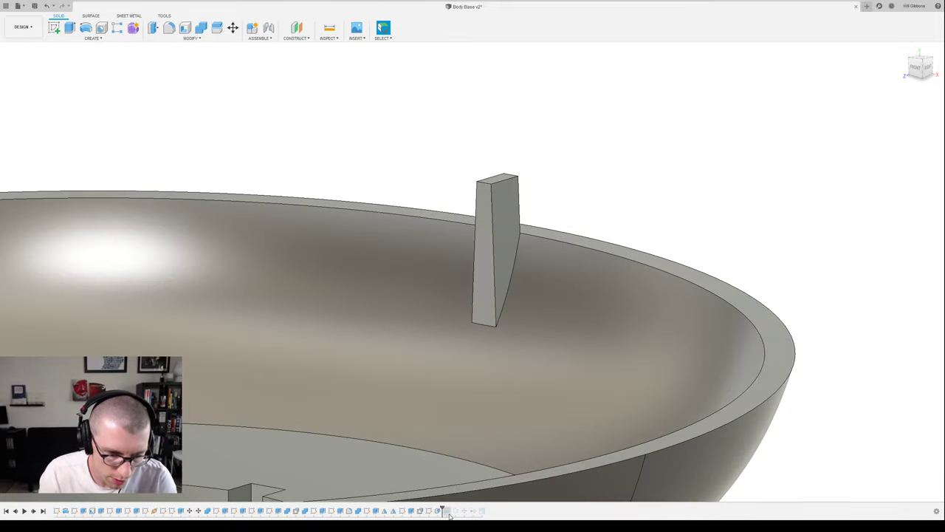
- Roll the design history forward to its end so the full set of patterned ribs is rebuilt
{"action": "left_click_drag", "start_coordinate": [441, 509], "coordinate": [486, 508]}
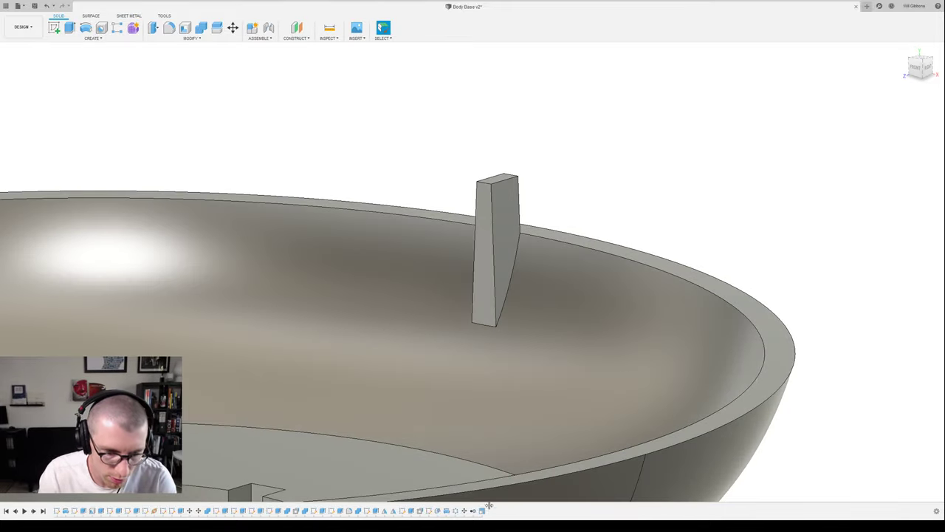
{"action": "scroll", "coordinate": [610, 264], "scroll_direction": "down", "scroll_amount": 2}
{"action": "middle_click_drag", "start_coordinate": [603, 259], "coordinate": [534, 273], "text": "shift"}
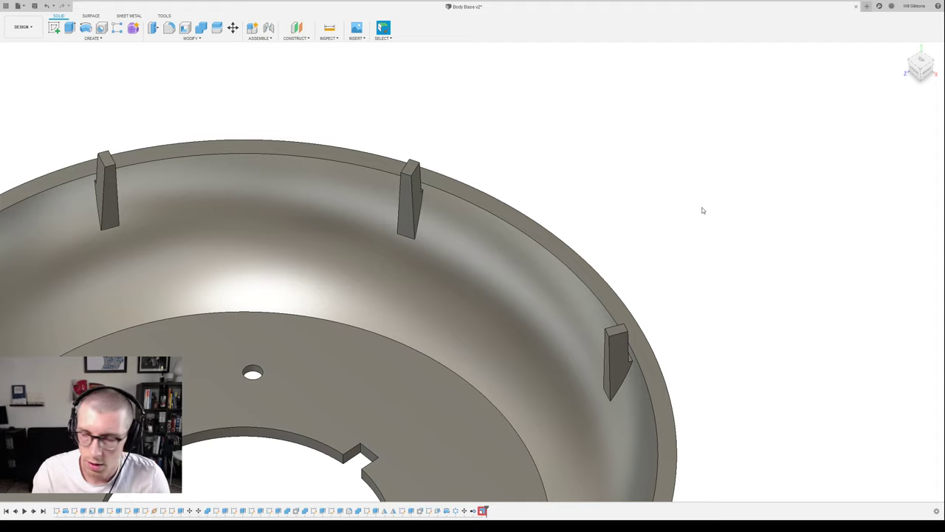
- Check the ribs around the shell, and delete the error-flagged last feature from the design history
{"action": "scroll", "coordinate": [704, 211], "scroll_direction": "down", "scroll_amount": 2}
{"action": "middle_click_drag", "start_coordinate": [578, 260], "coordinate": [674, 107], "text": "shift"}
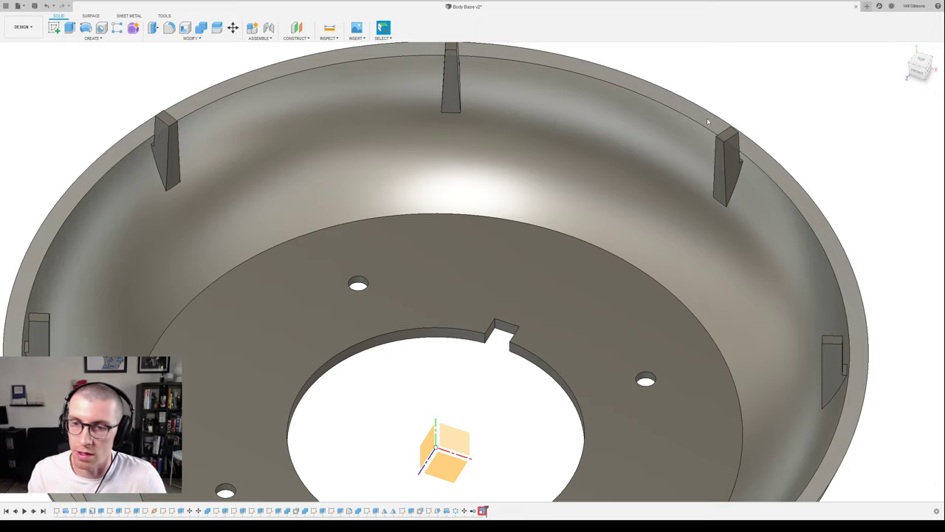
{"action": "scroll", "coordinate": [678, 206], "scroll_direction": "down", "scroll_amount": 2}
{"action": "middle_click_drag", "start_coordinate": [673, 225], "coordinate": [753, 209], "text": "shift"}
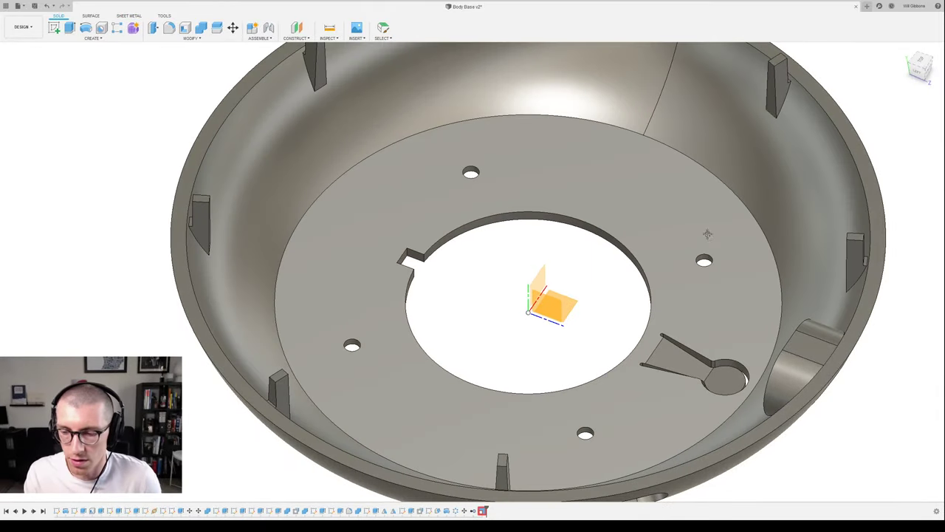
{"action": "middle_click_drag", "start_coordinate": [705, 232], "coordinate": [726, 173]}
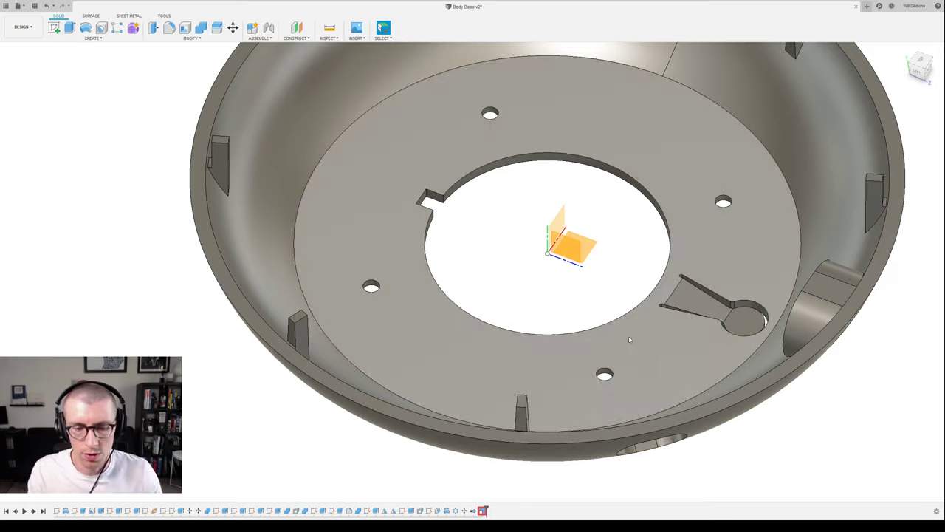
{"action": "left_click", "coordinate": [482, 511]}
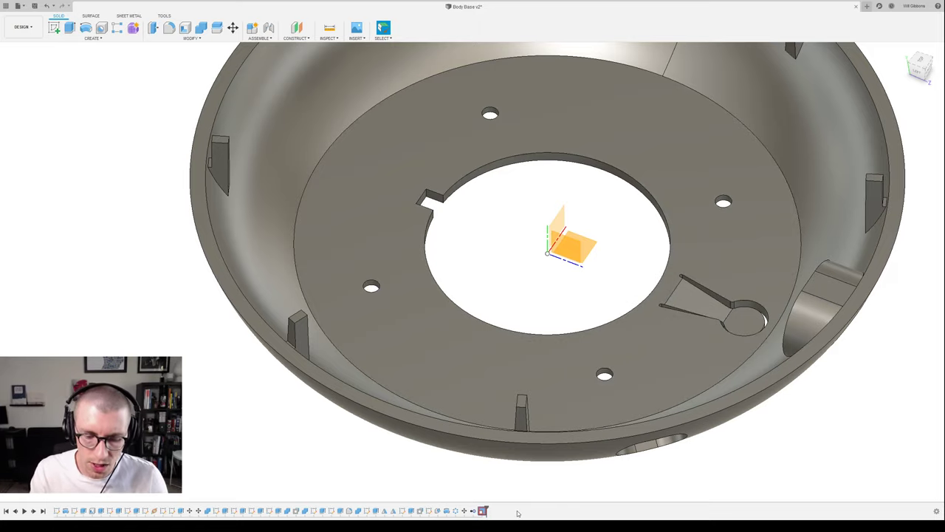
{"action": "key", "text": "Delete"}
- Examine the shell's ribs, rim, side openings, floor and underside from several angles
{"action": "scroll", "coordinate": [618, 266], "scroll_direction": "down", "scroll_amount": 3}
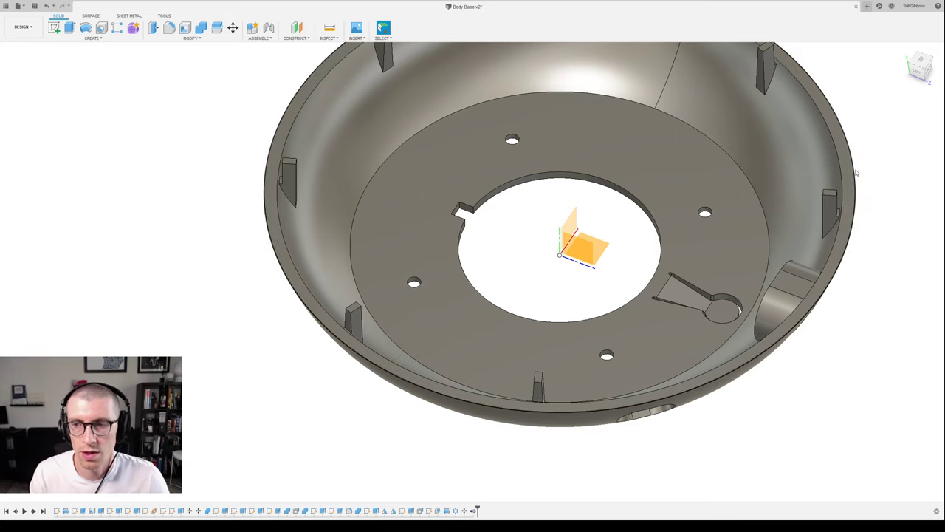
{"action": "middle_click_drag", "start_coordinate": [845, 171], "coordinate": [783, 179]}
{"action": "scroll", "coordinate": [794, 205], "scroll_direction": "down", "scroll_amount": 2}
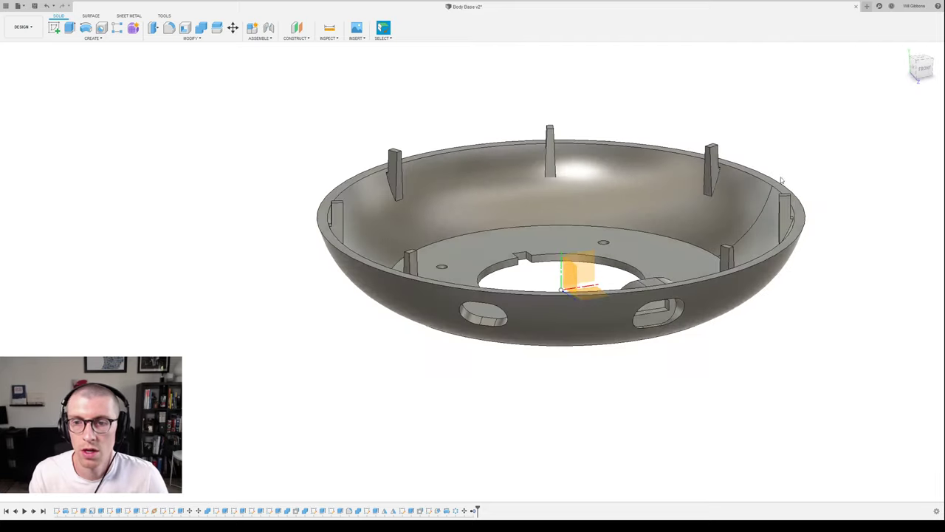
{"action": "middle_click_drag", "start_coordinate": [780, 235], "coordinate": [772, 207], "text": "shift"}
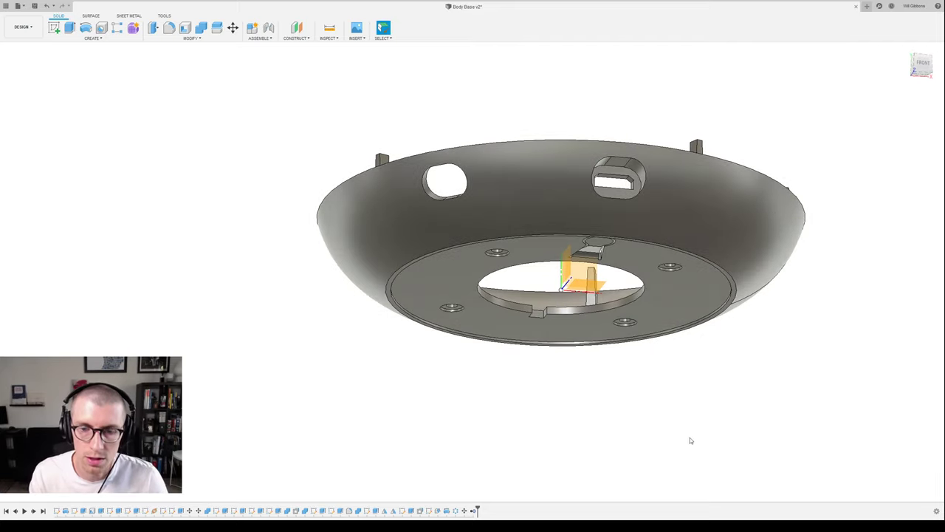
{"action": "mouse_move", "coordinate": [690, 439]}
{"action": "middle_mouse_down", "text": "shift"}
{"action": "mouse_move", "coordinate": [681, 412]}
{"action": "mouse_move", "coordinate": [692, 443]}
{"action": "mouse_move", "coordinate": [704, 446]}
{"action": "middle_mouse_up", "text": "shift"}
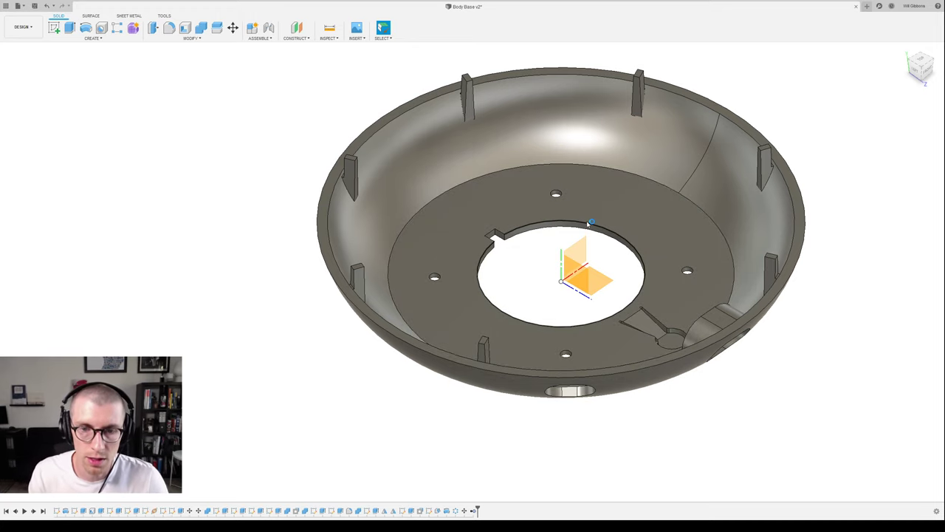
{"action": "middle_click_drag", "start_coordinate": [588, 223], "coordinate": [562, 240]}
{"action": "middle_click_drag", "start_coordinate": [836, 160], "coordinate": [827, 159], "text": "shift"}
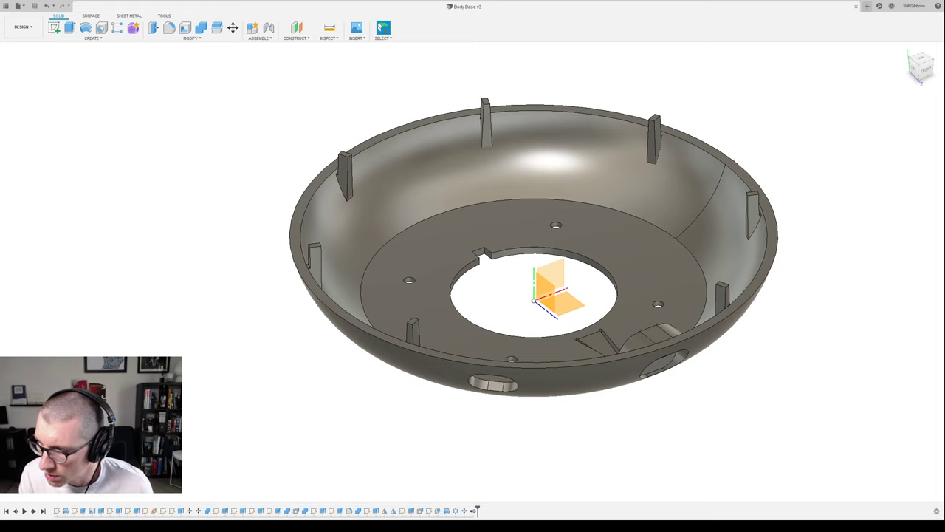
{"action": "scroll", "coordinate": [716, 260], "scroll_direction": "up", "scroll_amount": 4}
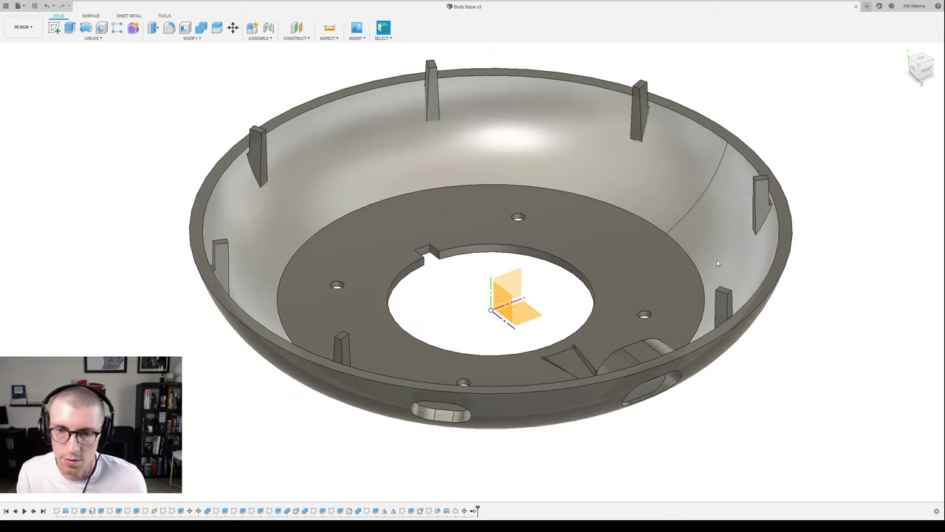
{"action": "scroll", "coordinate": [710, 264], "scroll_direction": "down", "scroll_amount": 2}
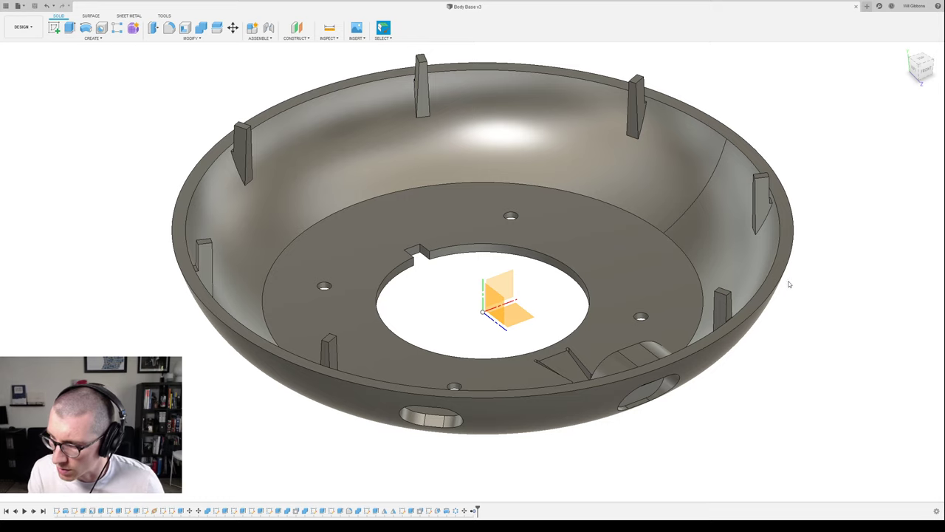
{"action": "middle_click_drag", "start_coordinate": [790, 286], "coordinate": [782, 249], "text": "shift"}
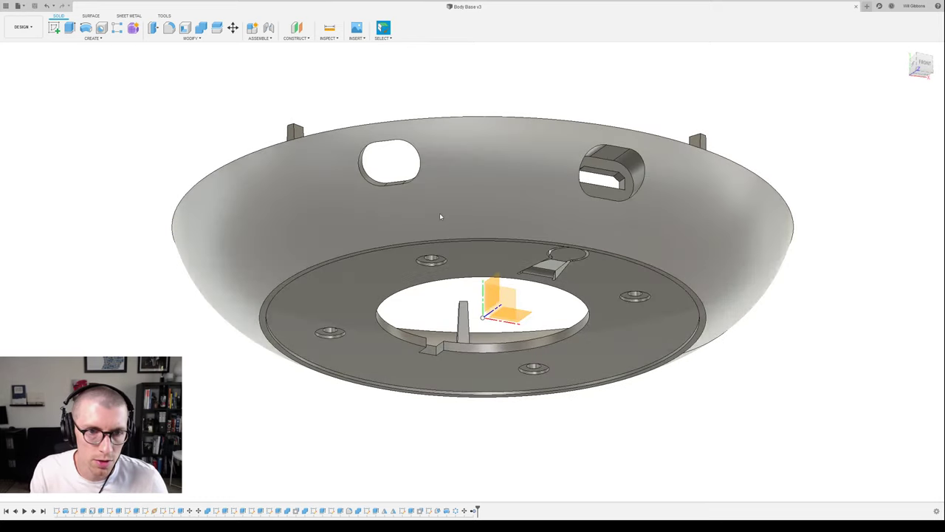
{"action": "middle_click_drag", "start_coordinate": [438, 299], "coordinate": [514, 271], "text": "shift"}
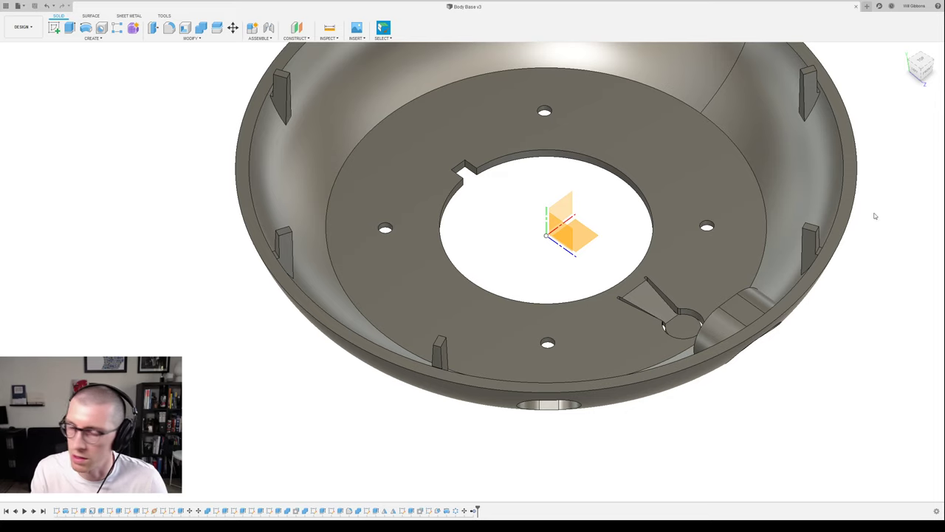
{"action": "scroll", "coordinate": [517, 263], "scroll_direction": "down", "scroll_amount": 4}
{"action": "middle_click_drag", "start_coordinate": [517, 263], "coordinate": [557, 257], "text": "shift"}
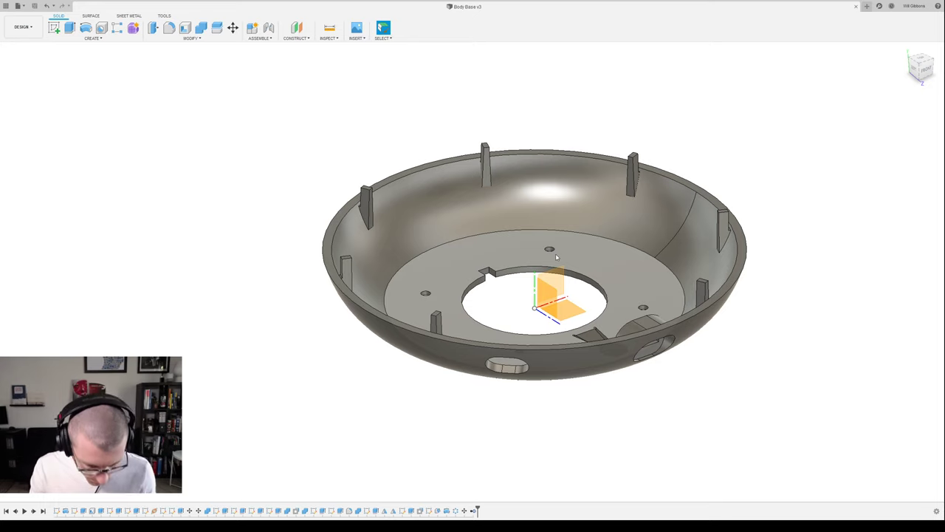
{"action": "middle_click_drag", "start_coordinate": [557, 256], "coordinate": [510, 209], "text": "shift"}
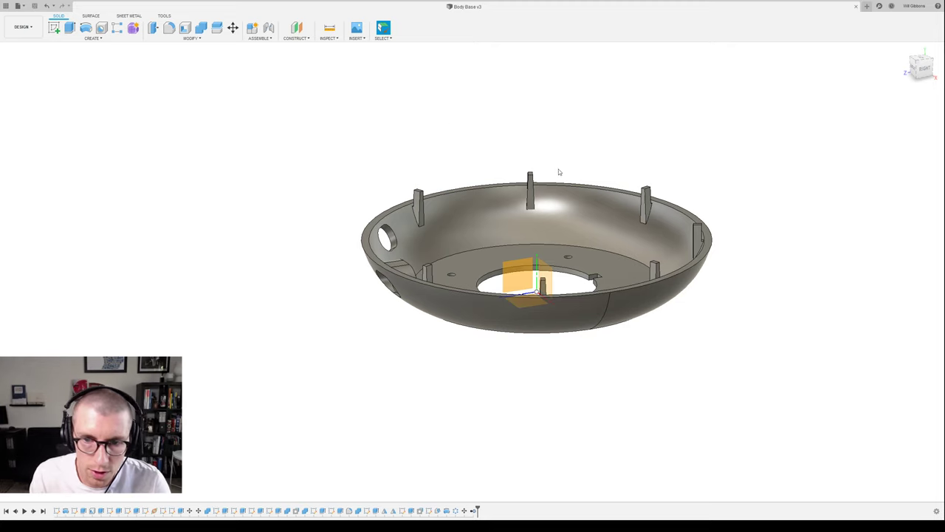
- Open the rib profile sketch for editing and view its dimensions from directly above
{"action": "scroll", "coordinate": [471, 412], "scroll_direction": "up", "scroll_amount": 5}
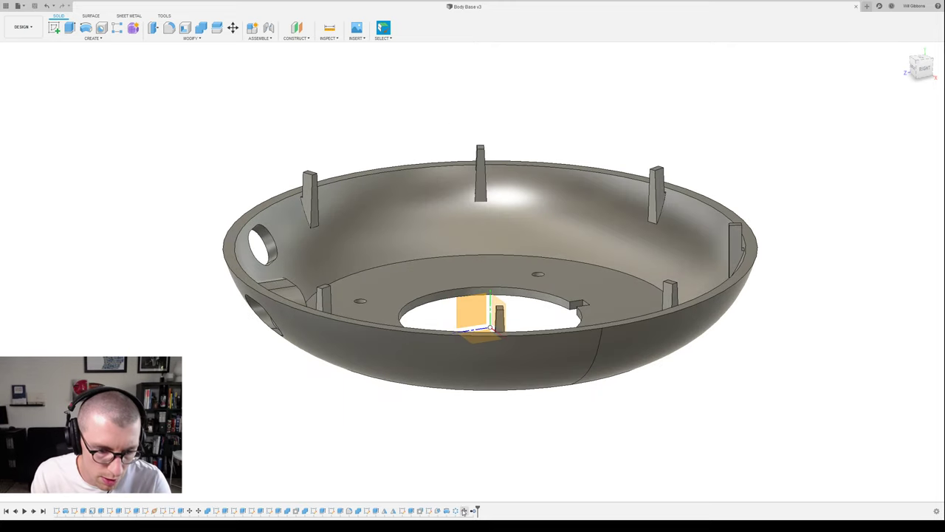
{"action": "double_click", "coordinate": [403, 513]}
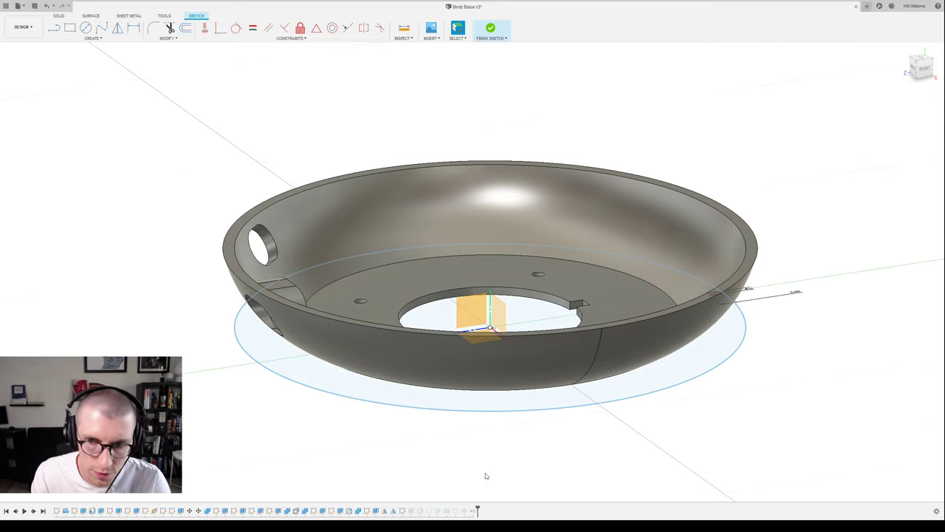
{"action": "middle_click_drag", "start_coordinate": [704, 219], "coordinate": [763, 199], "text": "shift"}
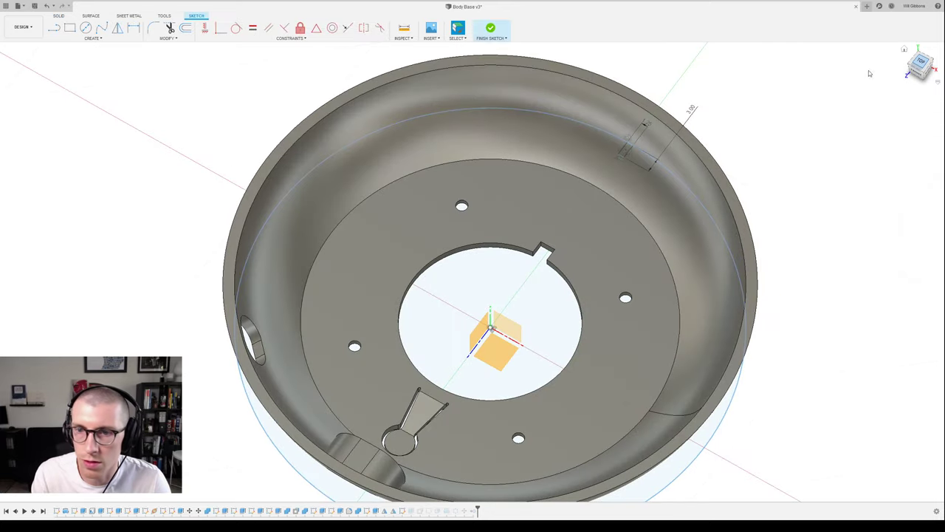
{"action": "left_click", "coordinate": [924, 64]}
{"action": "middle_click_drag", "start_coordinate": [595, 121], "coordinate": [598, 252]}
{"action": "scroll", "coordinate": [523, 111], "scroll_direction": "up", "scroll_amount": 6}
{"action": "middle_click_drag", "start_coordinate": [498, 108], "coordinate": [509, 179]}
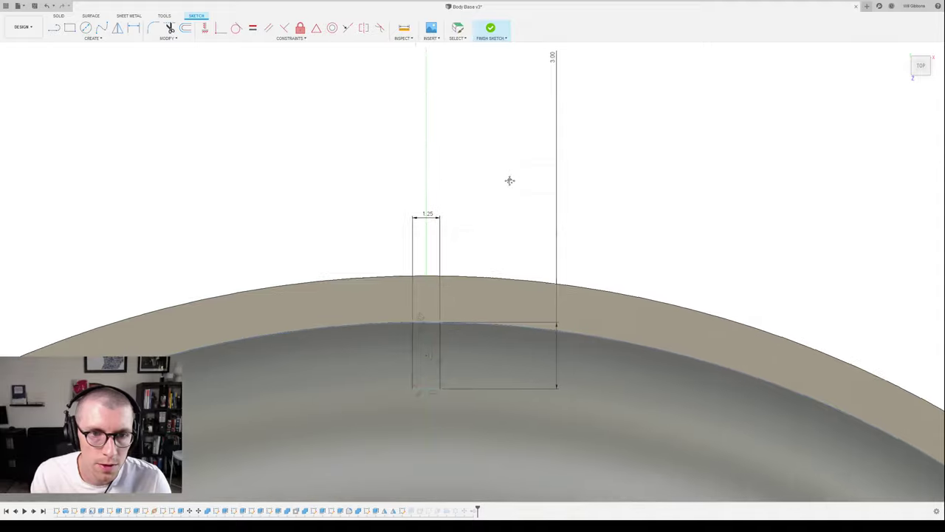
- Set the rib profile's radial length to 2.75
{"action": "scroll", "coordinate": [550, 68], "scroll_direction": "down", "scroll_amount": 1}
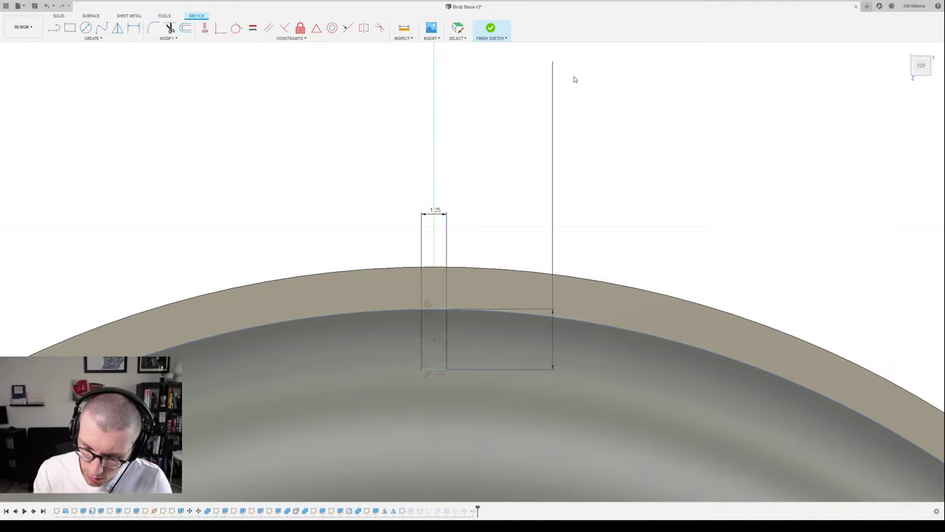
{"action": "type", "text": "2.75"}
{"action": "key", "text": "Return"}
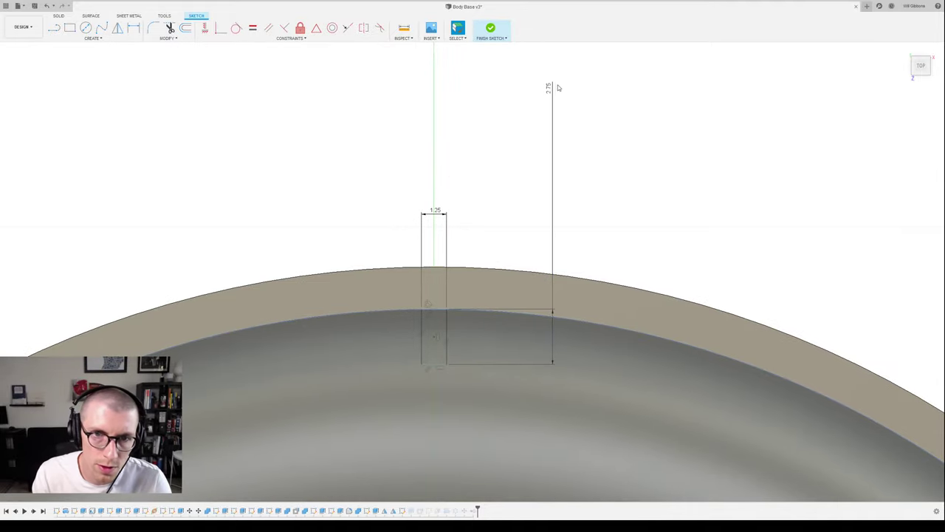
- Set the rib profile's radial length to 2.50 and its width to 1.00, and finish the sketch
{"action": "double_click", "coordinate": [553, 91]}
{"action": "type", "text": "2.5"}
{"action": "key", "text": "Return"}
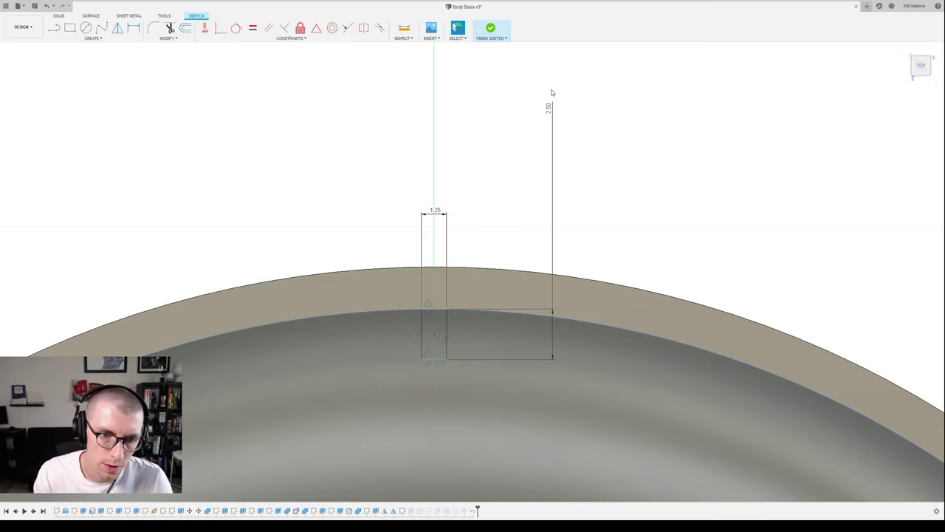
{"action": "double_click", "coordinate": [436, 212]}
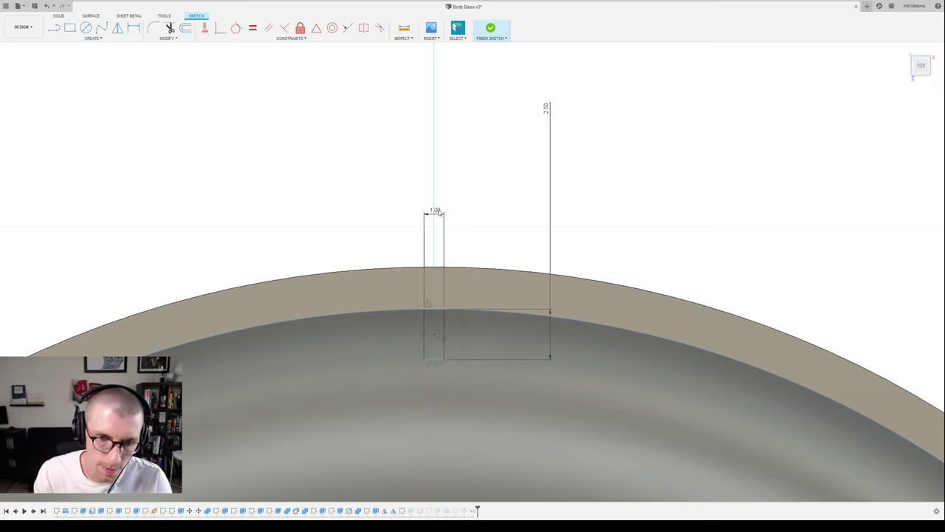
{"action": "left_click", "coordinate": [491, 28]}
{"action": "scroll", "coordinate": [597, 249], "scroll_direction": "down", "scroll_amount": 3}
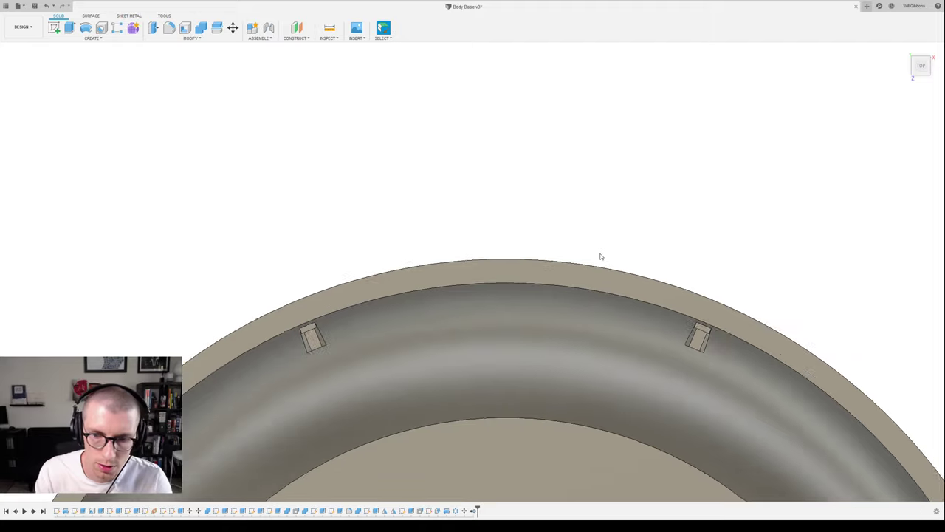
- Check the updated ribs from above, and start a new sketch on the horizontal origin plane
{"action": "middle_click_drag", "start_coordinate": [601, 257], "coordinate": [570, 267], "text": "shift"}
{"action": "scroll", "coordinate": [541, 208], "scroll_direction": "down", "scroll_amount": 5}
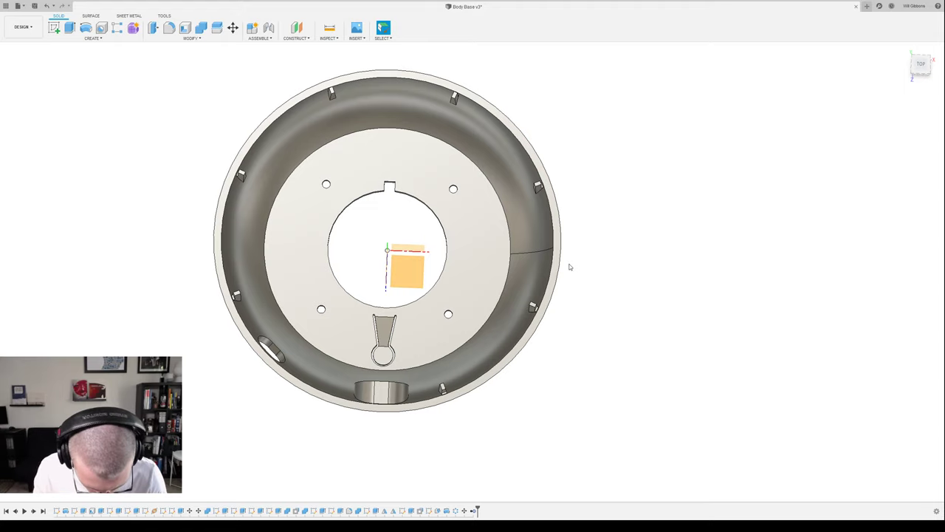
{"action": "middle_click_drag", "start_coordinate": [630, 313], "coordinate": [691, 304]}
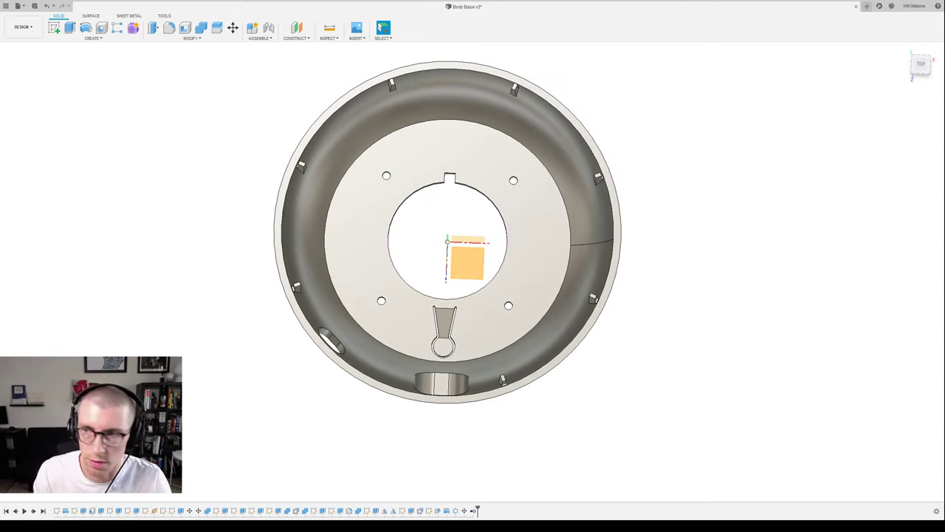
{"action": "left_click", "coordinate": [920, 65]}
{"action": "middle_click_drag", "start_coordinate": [601, 325], "coordinate": [646, 325]}
{"action": "scroll", "coordinate": [511, 369], "scroll_direction": "up", "scroll_amount": 3}
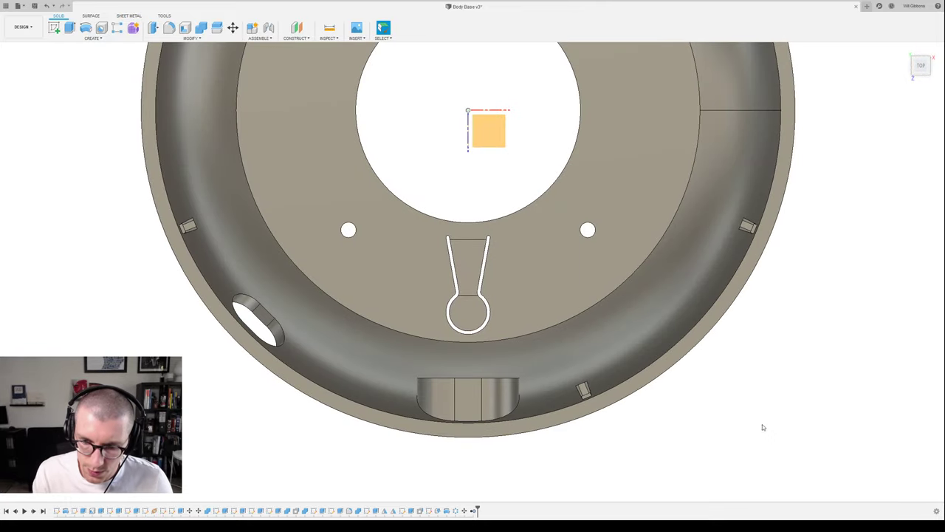
{"action": "key", "text": "s"}
{"action": "left_click", "coordinate": [487, 135]}
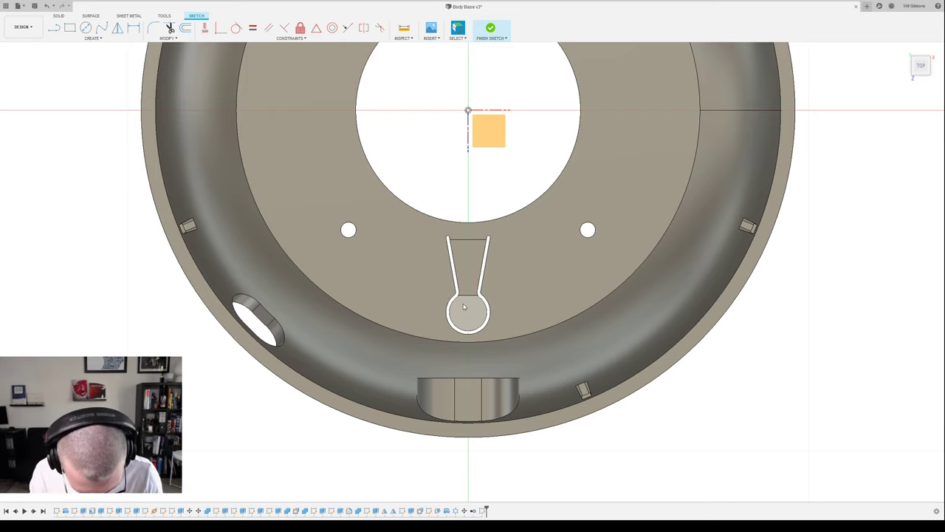
- Sketch two small crossing rectangles forming a plus-shaped cross inside the round end of the keyhole-shaped button
{"action": "scroll", "coordinate": [463, 303], "scroll_direction": "up", "scroll_amount": 3}
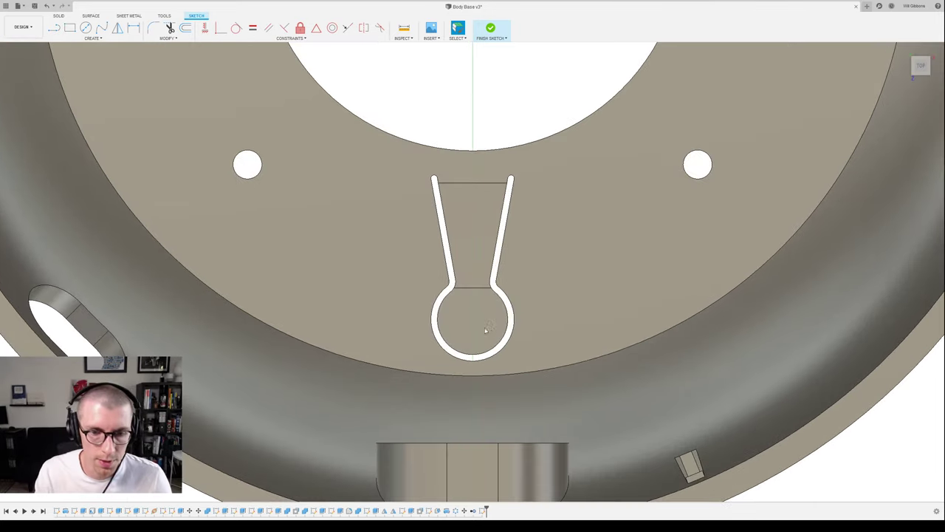
{"action": "key", "text": "c"}
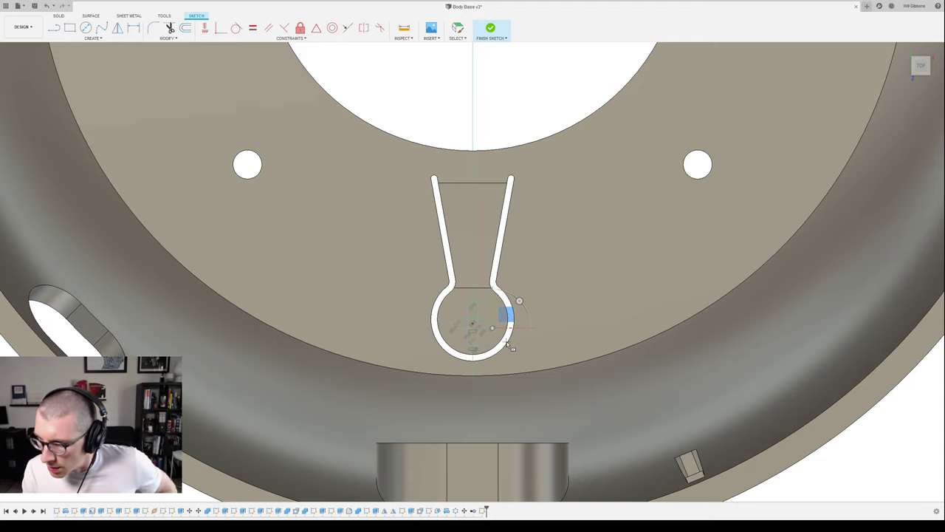
{"action": "scroll", "coordinate": [508, 344], "scroll_direction": "up", "scroll_amount": 3}
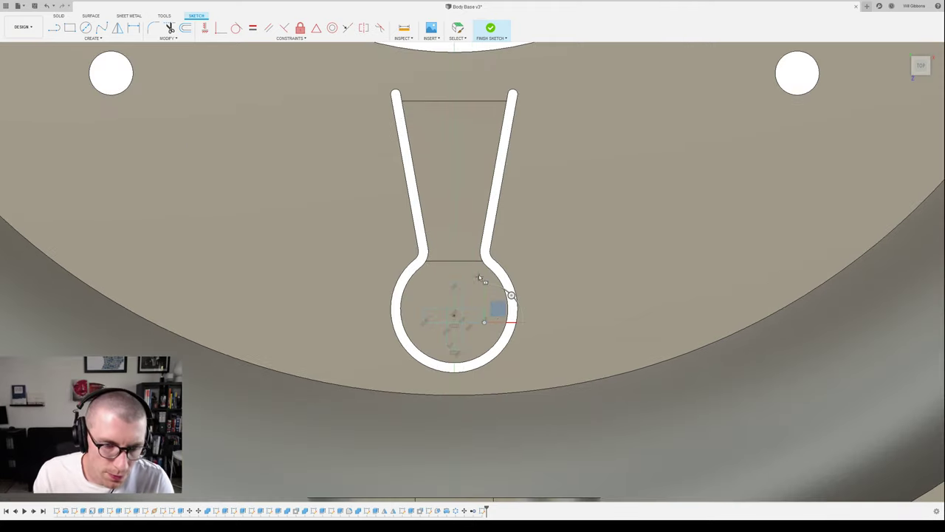
- Dimension the cross's horizontal bar to a length of 3.00, and link the vertical bar's length to that same dimension
{"action": "key", "text": "d"}
{"action": "left_click", "coordinate": [474, 309]}
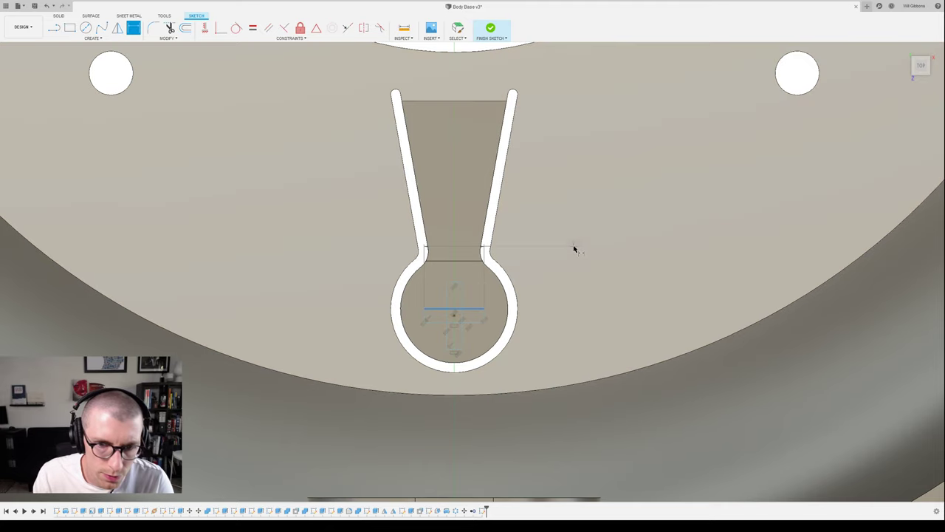
{"action": "left_click", "coordinate": [573, 217]}
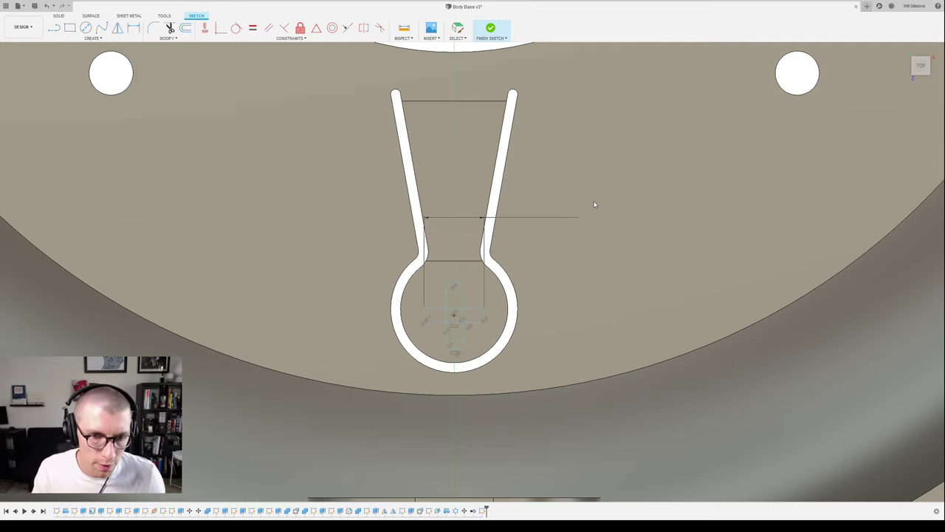
{"action": "key", "text": "d"}
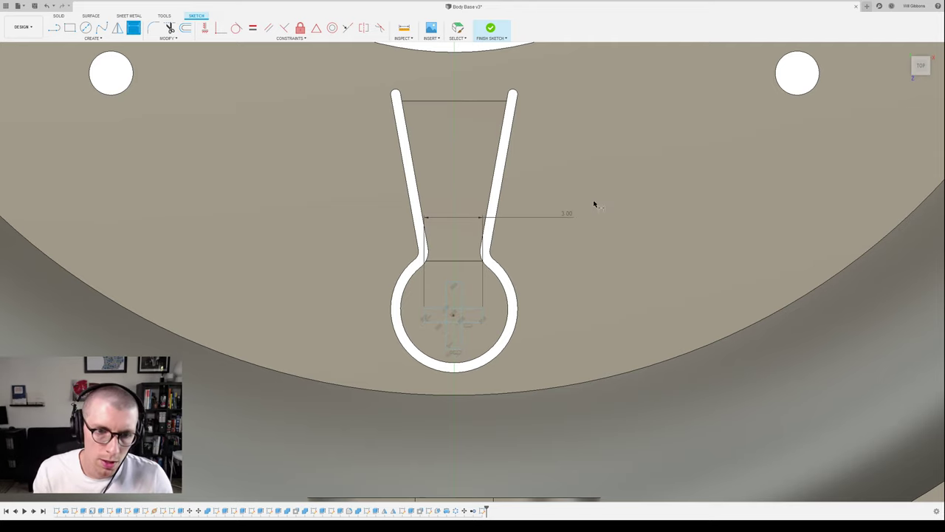
{"action": "left_click", "coordinate": [462, 296]}
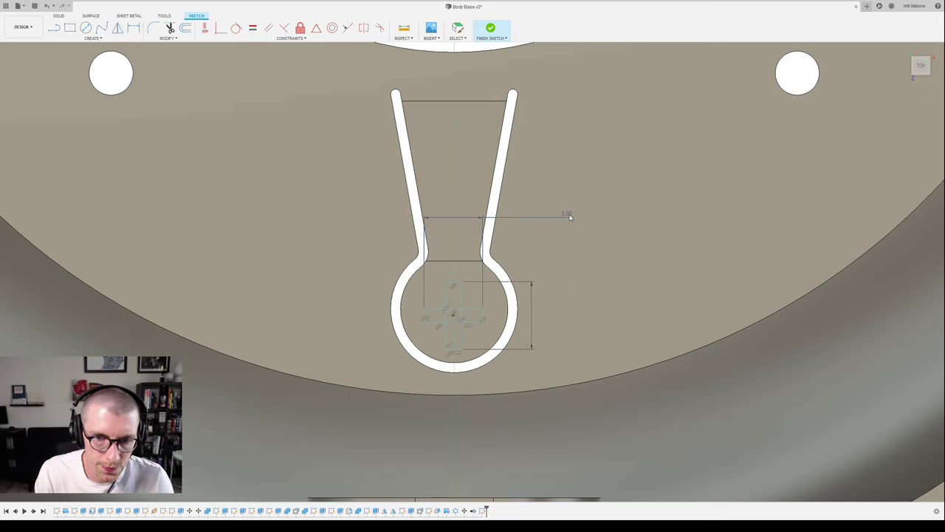
{"action": "left_click", "coordinate": [570, 217]}
{"action": "key", "text": "Return"}
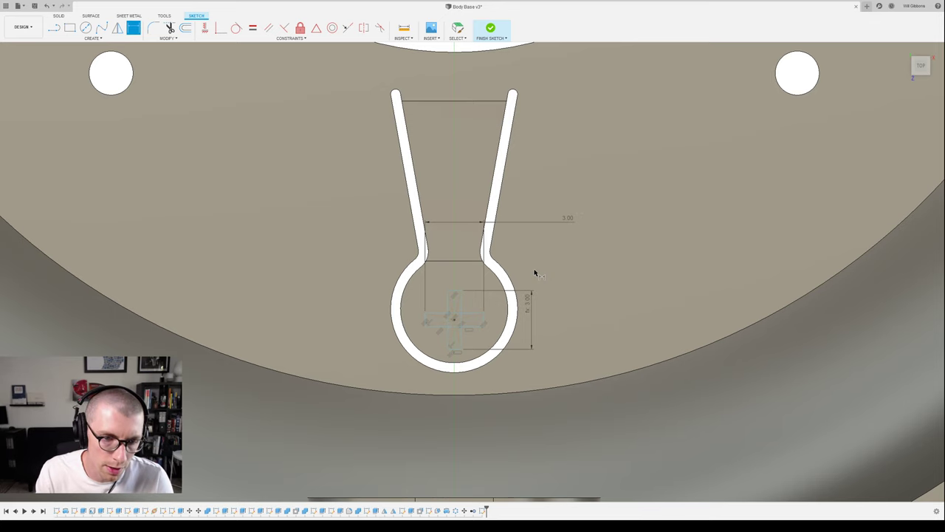
- Dimension the distance from the origin to the cross's centre and set it to 29.00
{"action": "scroll", "coordinate": [539, 265], "scroll_direction": "down", "scroll_amount": 2}
{"action": "scroll", "coordinate": [543, 259], "scroll_direction": "down", "scroll_amount": 4}
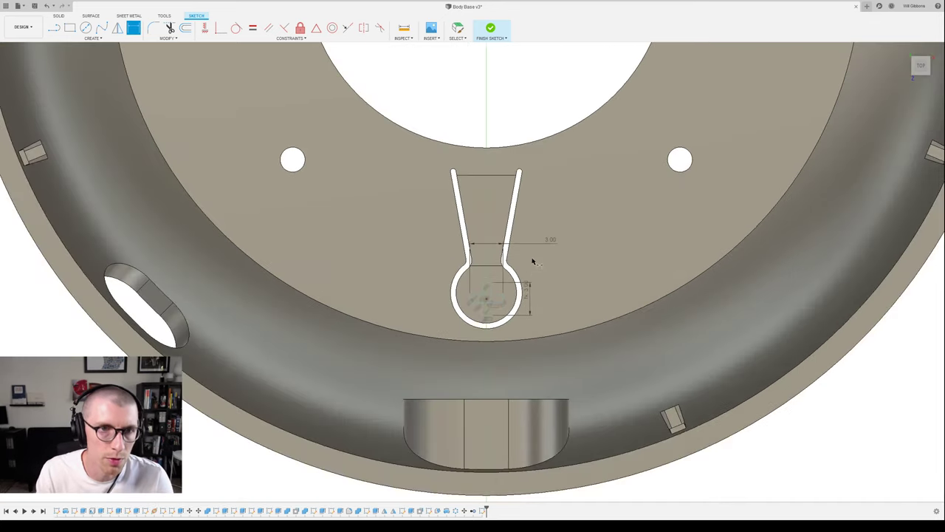
{"action": "scroll", "coordinate": [547, 265], "scroll_direction": "down", "scroll_amount": 2}
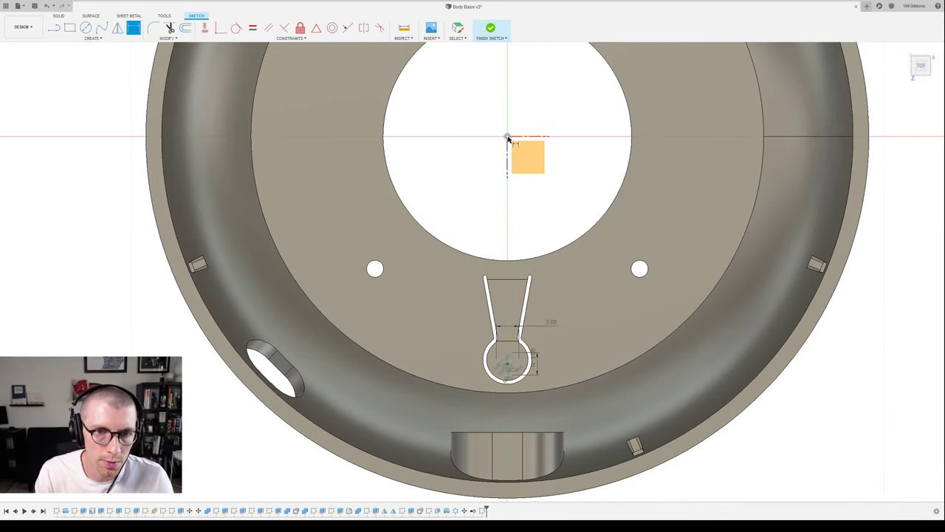
{"action": "left_click", "coordinate": [508, 137]}
{"action": "left_click", "coordinate": [509, 363]}
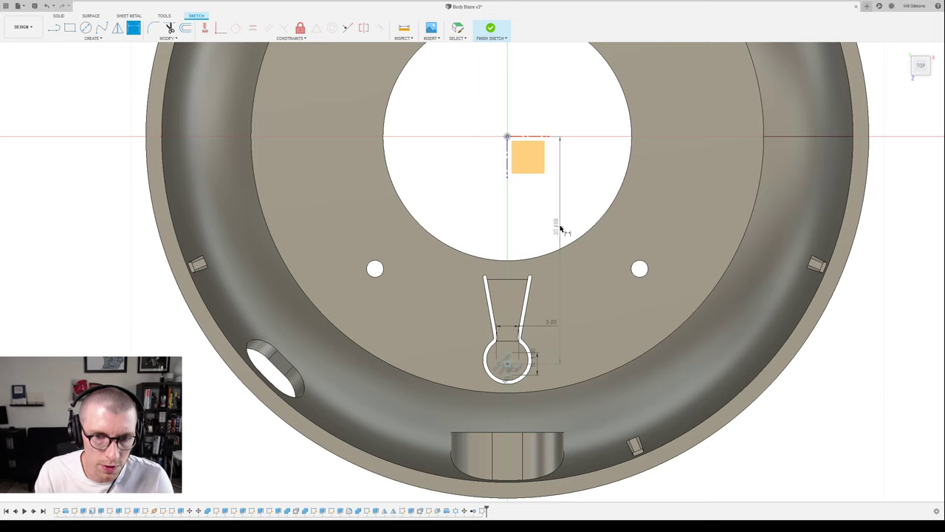
{"action": "scroll", "coordinate": [561, 228], "scroll_direction": "up", "scroll_amount": 3}
{"action": "scroll", "coordinate": [558, 222], "scroll_direction": "down", "scroll_amount": 2}
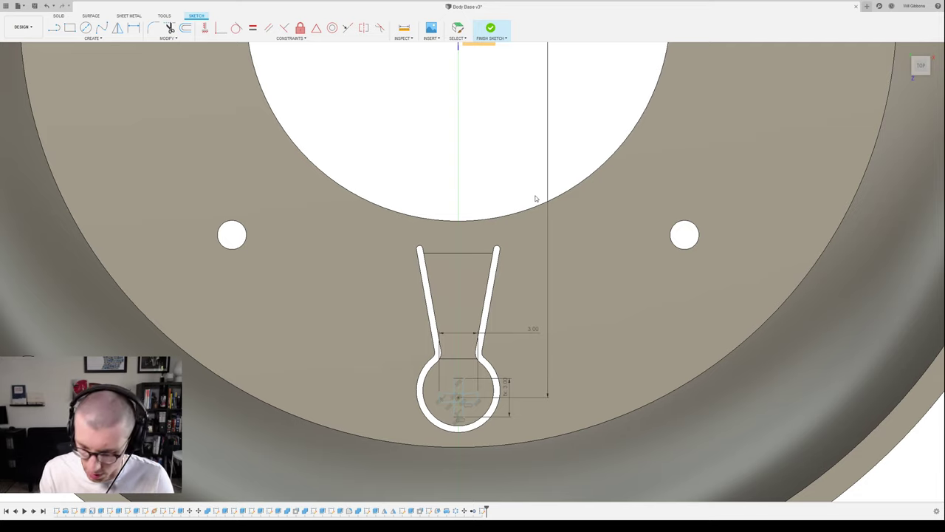
{"action": "key", "text": "Return"}
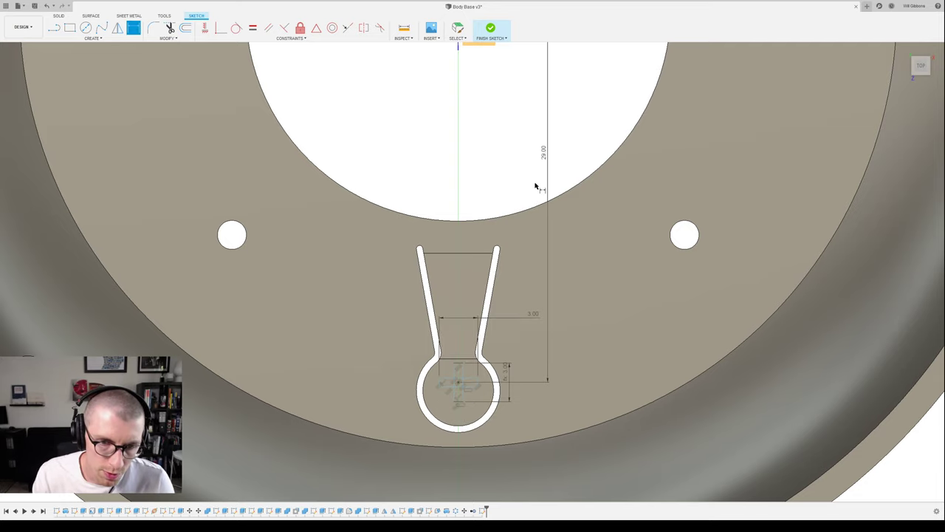
- Set the cross's distance from the origin to 30.00, and refine it to 30.25
{"action": "double_click", "coordinate": [544, 152]}
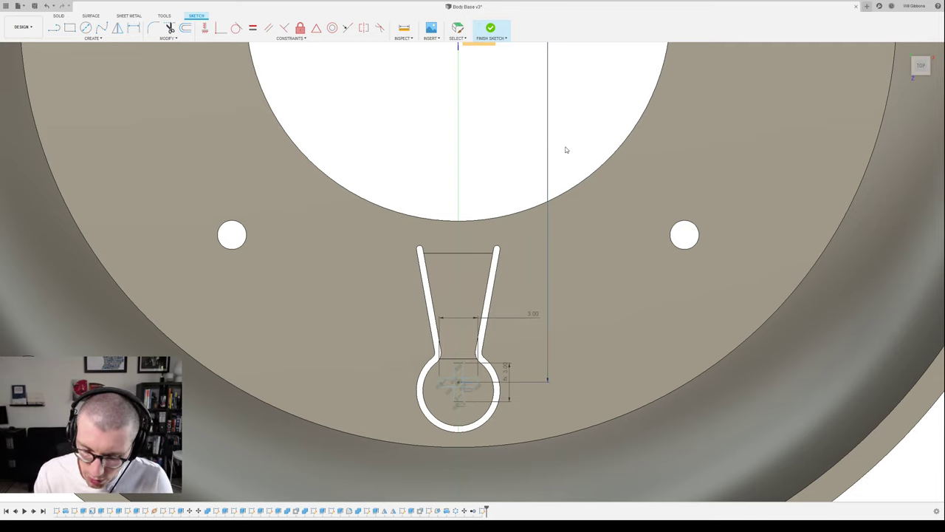
{"action": "key", "text": "d"}
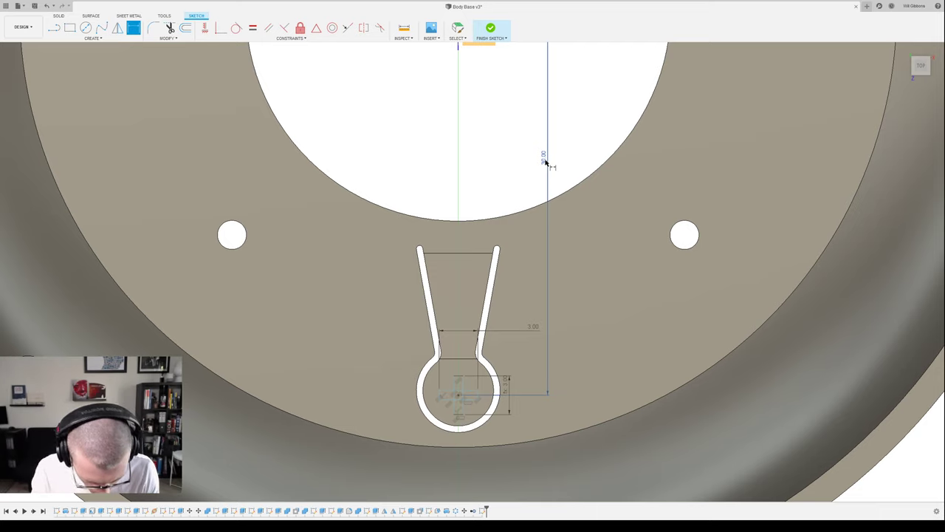
{"action": "key", "text": "Escape"}
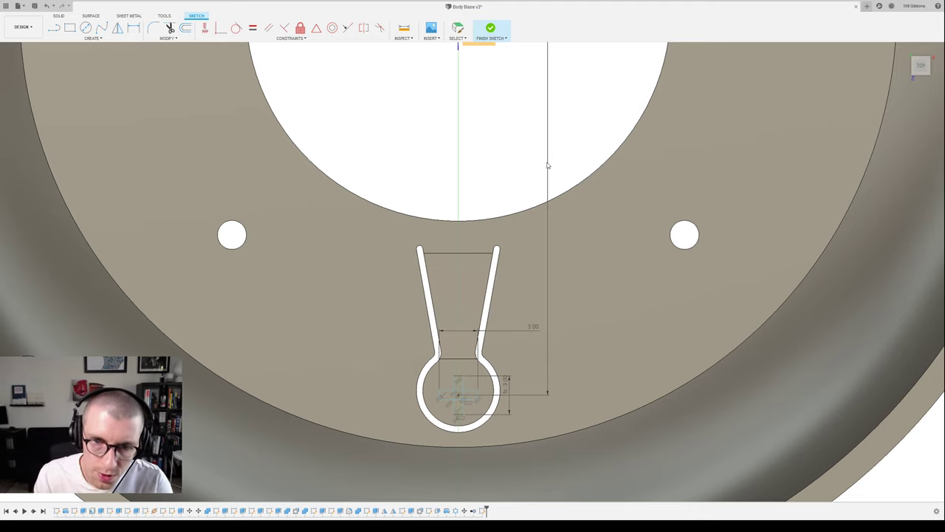
{"action": "key", "text": "d"}
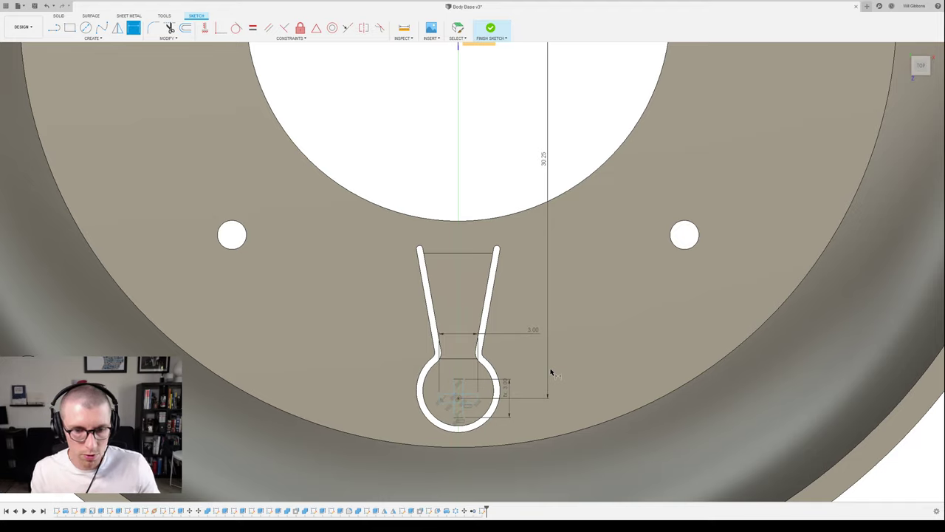
- Finish the sketch and extrude all the cross profiles upward, starting from the inner face of the button's round end
{"action": "scroll", "coordinate": [559, 348], "scroll_direction": "down", "scroll_amount": 3}
{"action": "mouse_move", "coordinate": [574, 316]}
{"action": "middle_mouse_down", "text": "shift"}
{"action": "mouse_move", "coordinate": [569, 281]}
{"action": "mouse_move", "coordinate": [503, 264]}
{"action": "mouse_move", "coordinate": [623, 366]}
{"action": "middle_mouse_up", "text": "shift"}
{"action": "scroll", "coordinate": [421, 256], "scroll_direction": "up", "scroll_amount": 3}
{"action": "mouse_move", "coordinate": [443, 222]}
{"action": "middle_mouse_down", "text": "shift"}
{"action": "mouse_move", "coordinate": [435, 211]}
{"action": "mouse_move", "coordinate": [446, 270]}
{"action": "middle_mouse_up", "text": "shift"}
{"action": "key", "text": "e"}
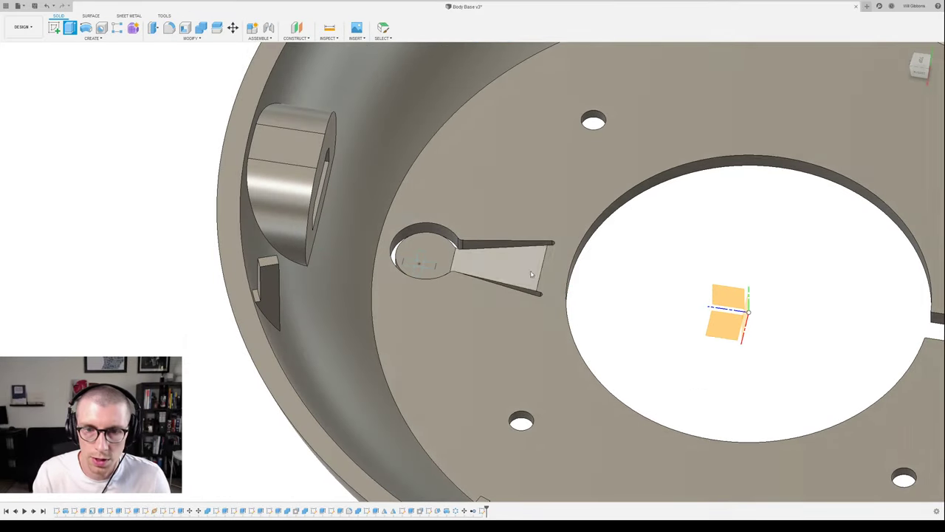
{"action": "middle_click_drag", "start_coordinate": [537, 290], "coordinate": [537, 148], "text": "shift"}
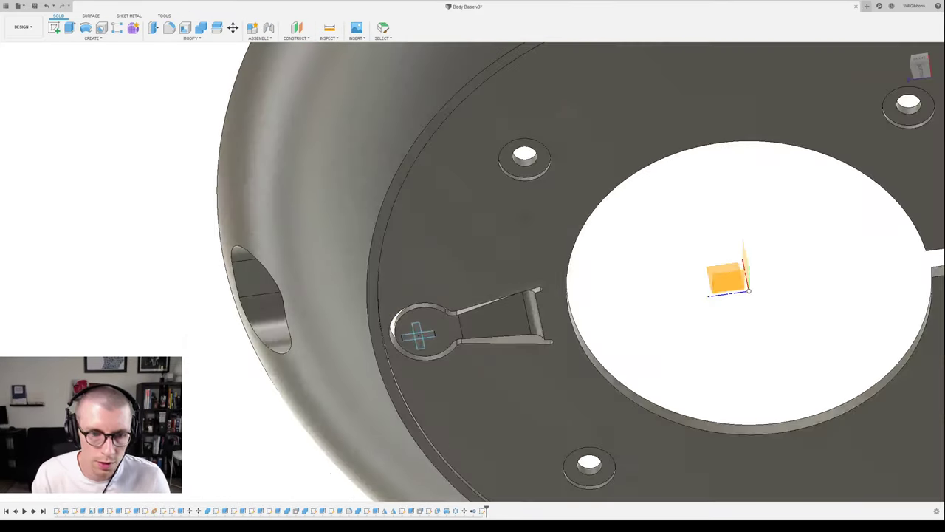
{"action": "key", "text": "e"}
{"action": "left_click", "coordinate": [427, 334]}
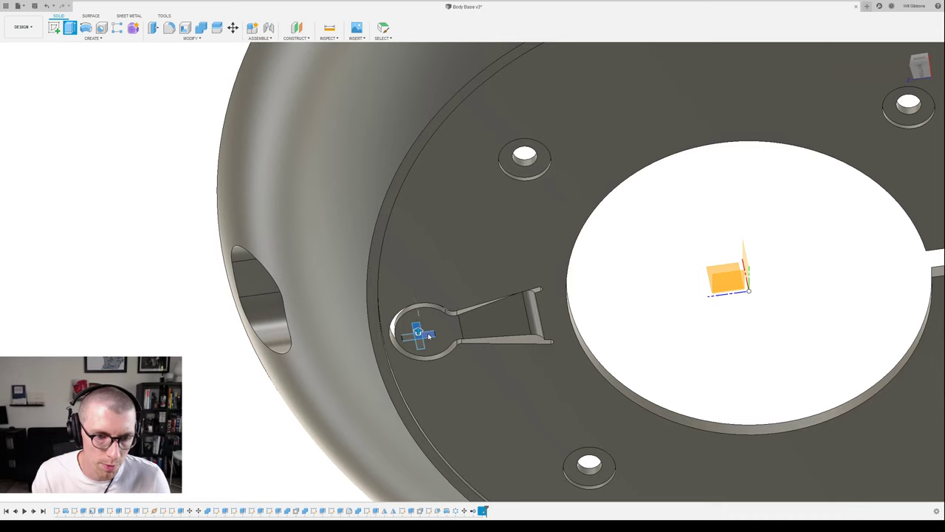
{"action": "middle_click_drag", "start_coordinate": [428, 332], "coordinate": [490, 342], "text": "shift"}
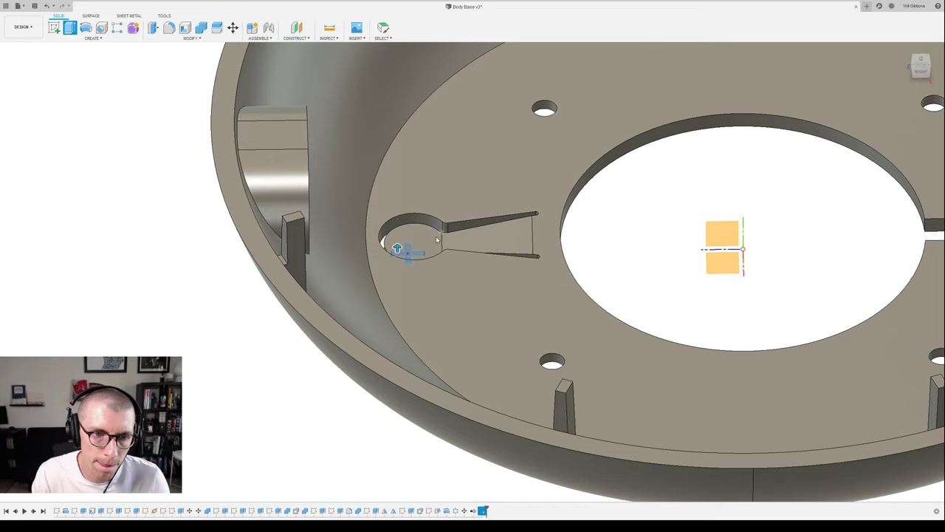
{"action": "left_click", "coordinate": [402, 238]}
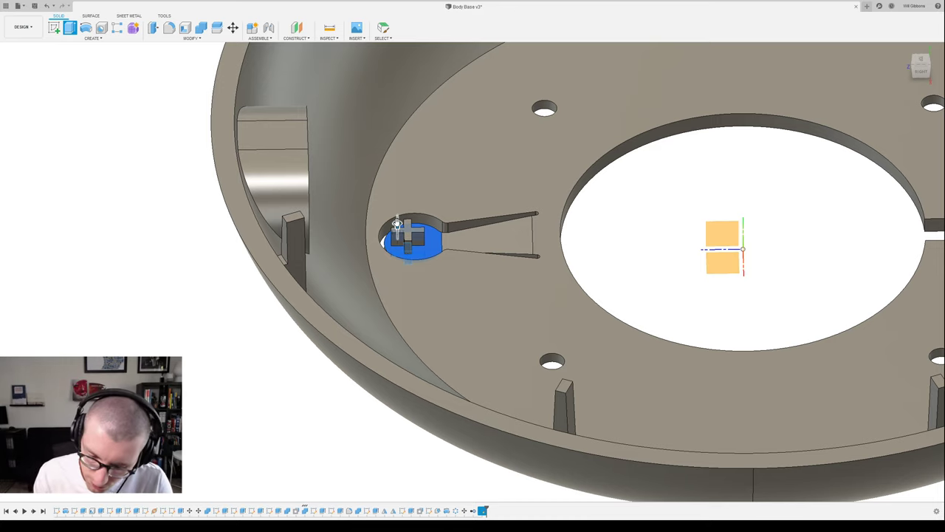
{"action": "key", "text": "Return"}
- Examine the extruded cross post on the button up close and in relation to the surrounding shell and ribs
{"action": "mouse_move", "coordinate": [477, 262]}
{"action": "middle_mouse_down", "text": "shift"}
{"action": "mouse_move", "coordinate": [452, 246]}
{"action": "mouse_move", "coordinate": [458, 263]}
{"action": "middle_mouse_up", "text": "shift"}
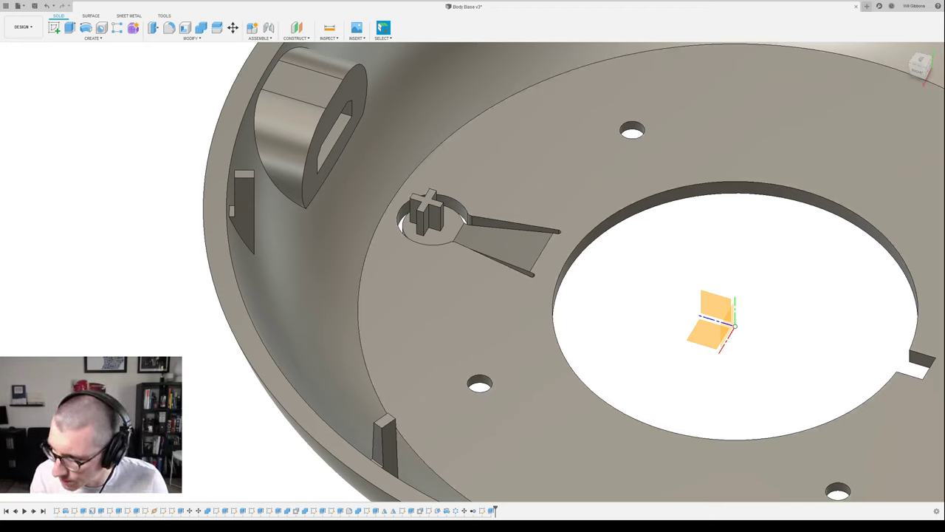
{"action": "scroll", "coordinate": [430, 235], "scroll_direction": "up", "scroll_amount": 6}
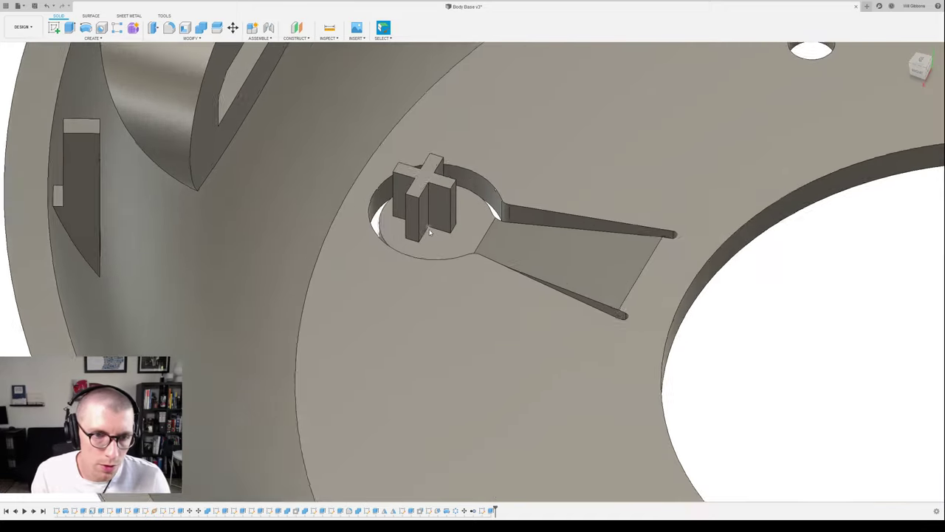
{"action": "middle_click_drag", "start_coordinate": [430, 235], "coordinate": [480, 200], "text": "shift"}
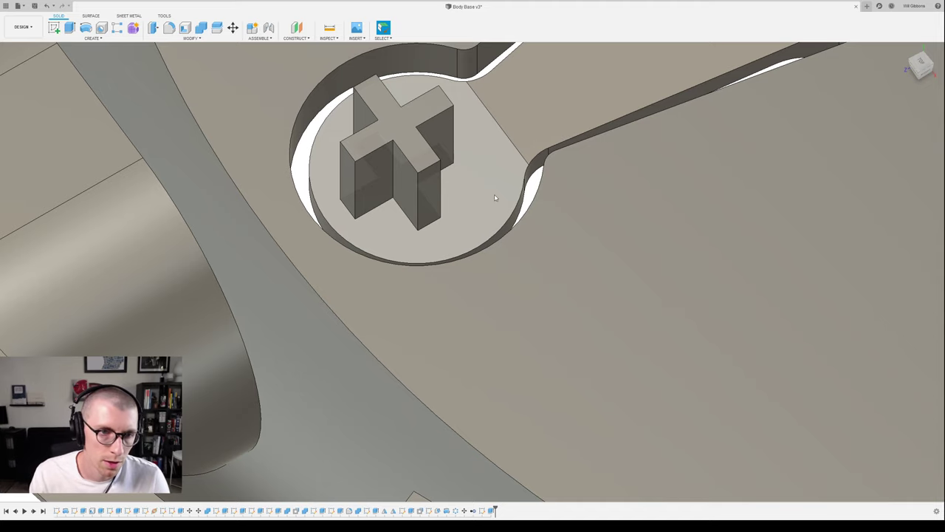
{"action": "middle_click_drag", "start_coordinate": [470, 153], "coordinate": [466, 187], "text": "shift"}
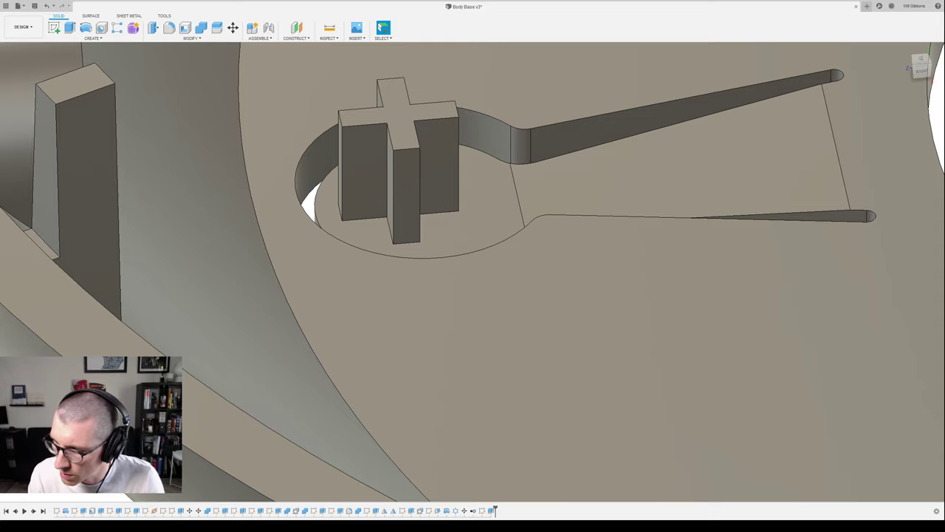
{"action": "scroll", "coordinate": [576, 260], "scroll_direction": "down", "scroll_amount": 3}
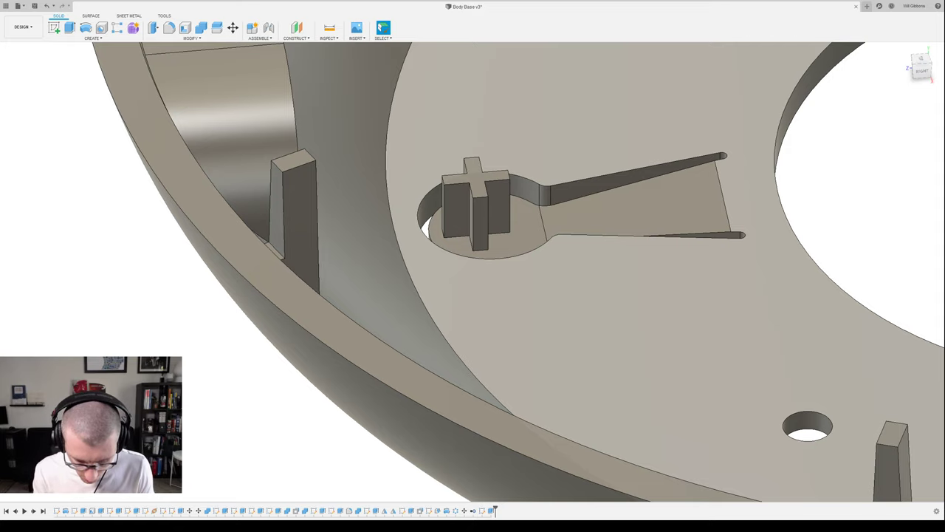
{"action": "scroll", "coordinate": [558, 236], "scroll_direction": "down", "scroll_amount": 3}
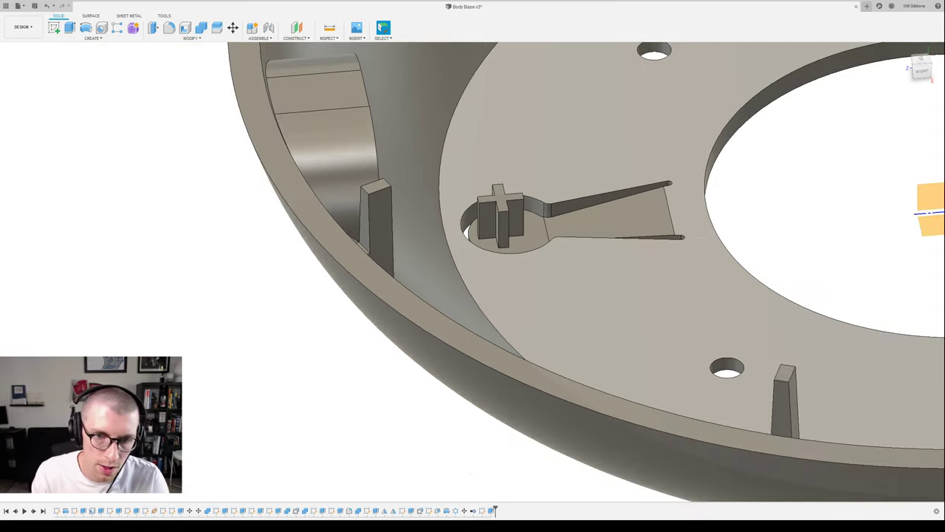
{"action": "middle_click_drag", "start_coordinate": [560, 234], "coordinate": [443, 231]}
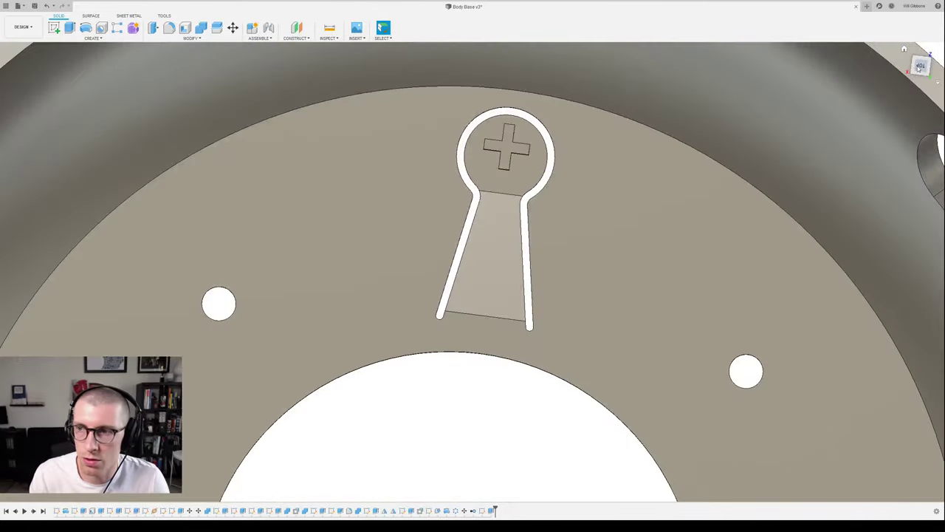
- Start a new sketch on the horizontal origin plane from above and draw a small upright center rectangle beside the keyhole button's neck
{"action": "left_click", "coordinate": [921, 65]}
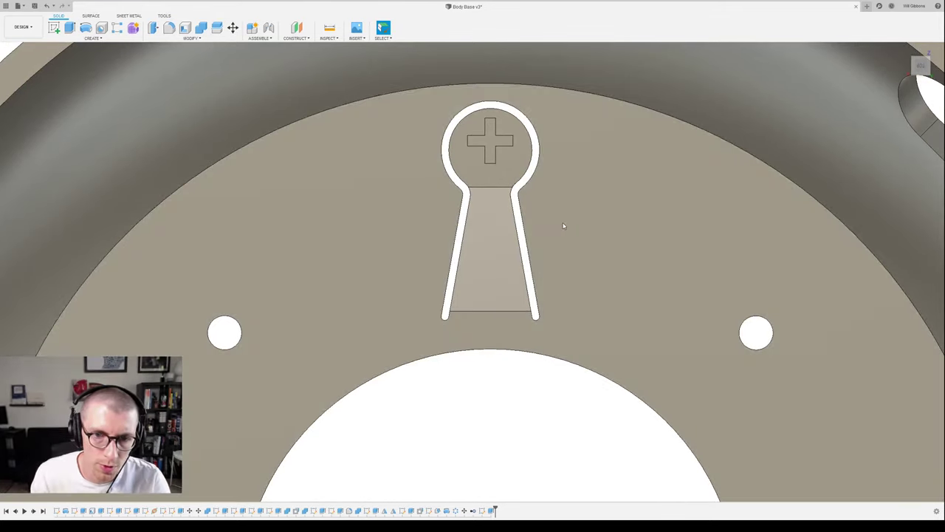
{"action": "key", "text": "l"}
{"action": "scroll", "coordinate": [545, 301], "scroll_direction": "down", "scroll_amount": 3}
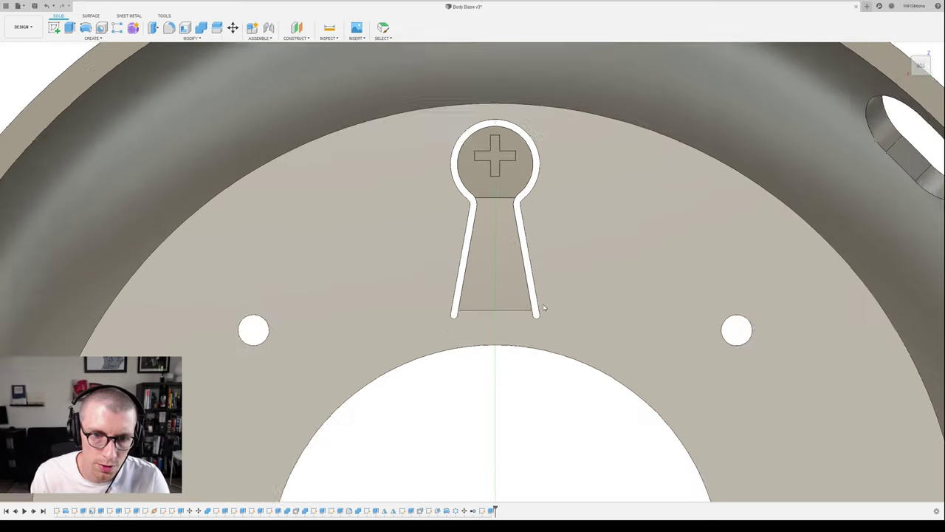
{"action": "left_click", "coordinate": [503, 441]}
{"action": "scroll", "coordinate": [597, 220], "scroll_direction": "up", "scroll_amount": 4}
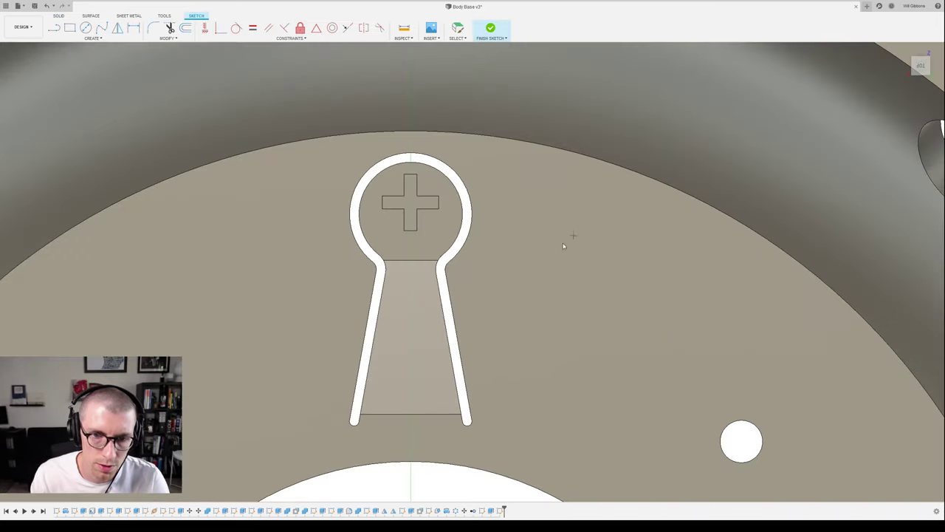
{"action": "left_click", "coordinate": [487, 267]}
{"action": "left_click", "coordinate": [460, 293]}
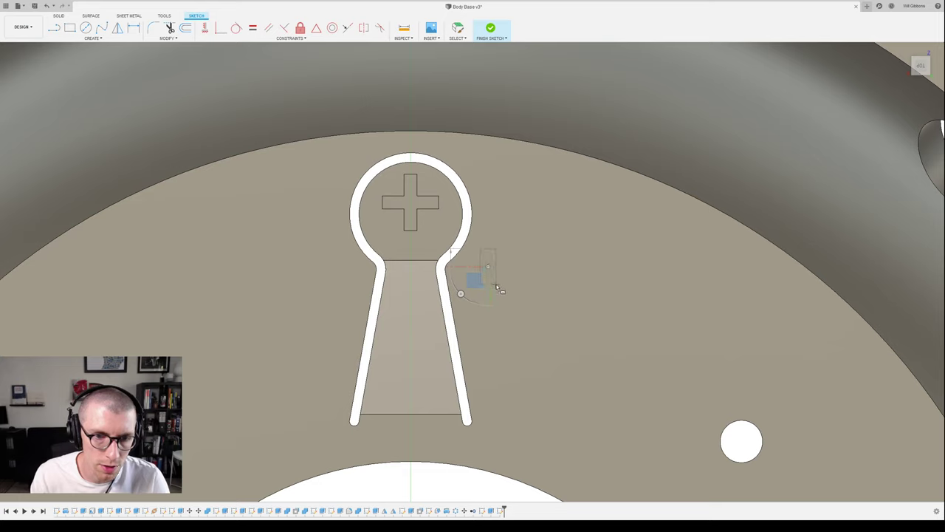
{"action": "left_click", "coordinate": [496, 286]}
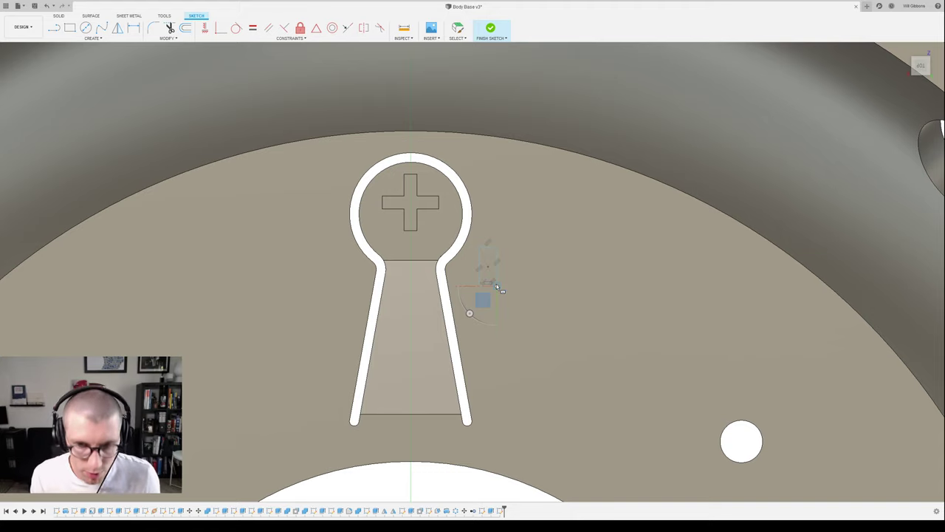
{"action": "scroll", "coordinate": [537, 255], "scroll_direction": "down", "scroll_amount": 3}
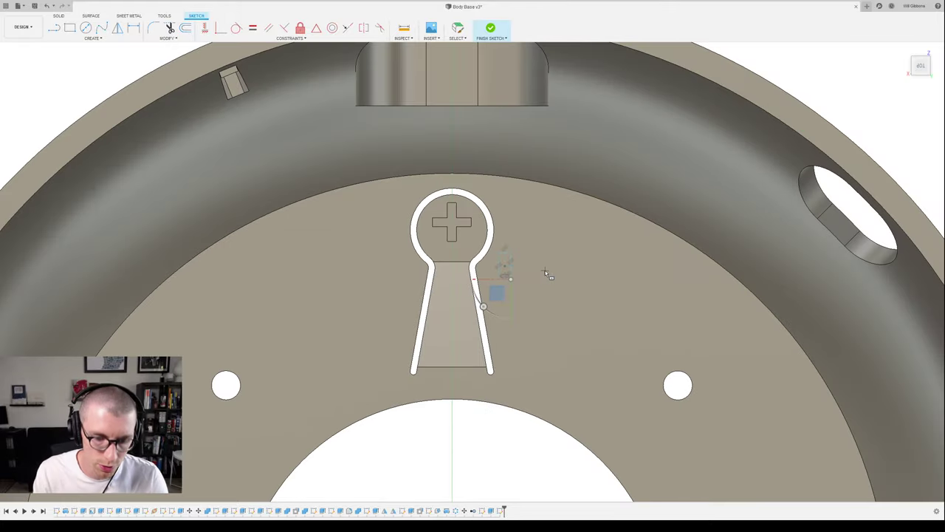
- Dimension the height of the small rectangle beside the keyhole button's neck and set it to 1.50
{"action": "scroll", "coordinate": [502, 266], "scroll_direction": "up", "scroll_amount": 3}
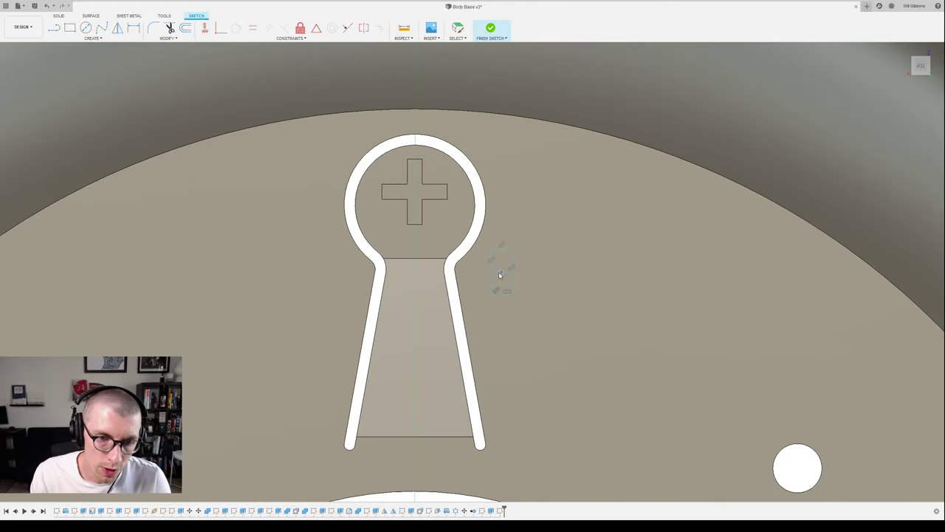
{"action": "key", "text": "d"}
{"action": "left_click", "coordinate": [495, 260]}
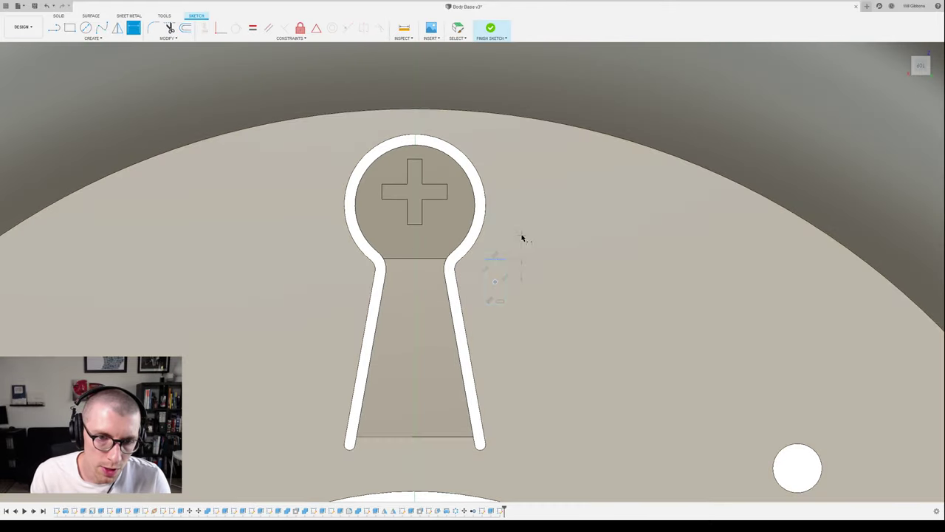
{"action": "key", "text": "Escape"}
{"action": "key", "text": "d"}
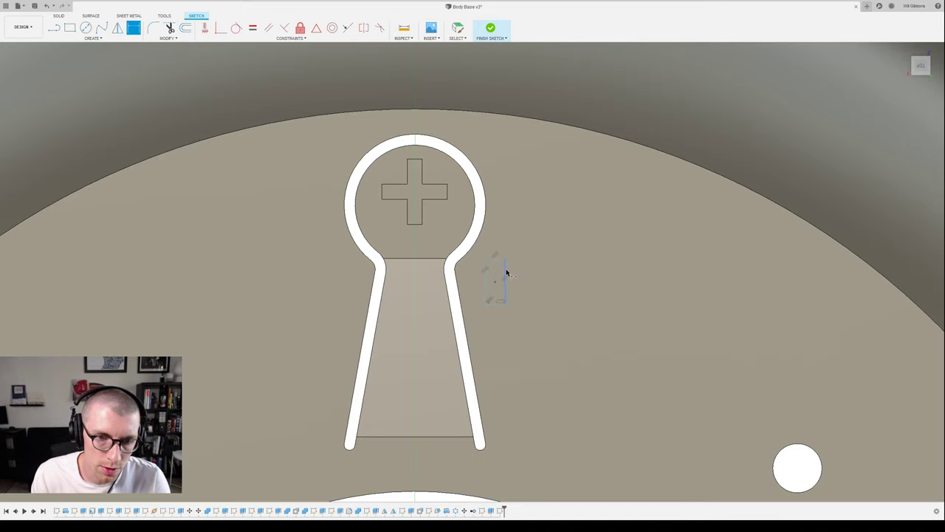
{"action": "left_click", "coordinate": [501, 274]}
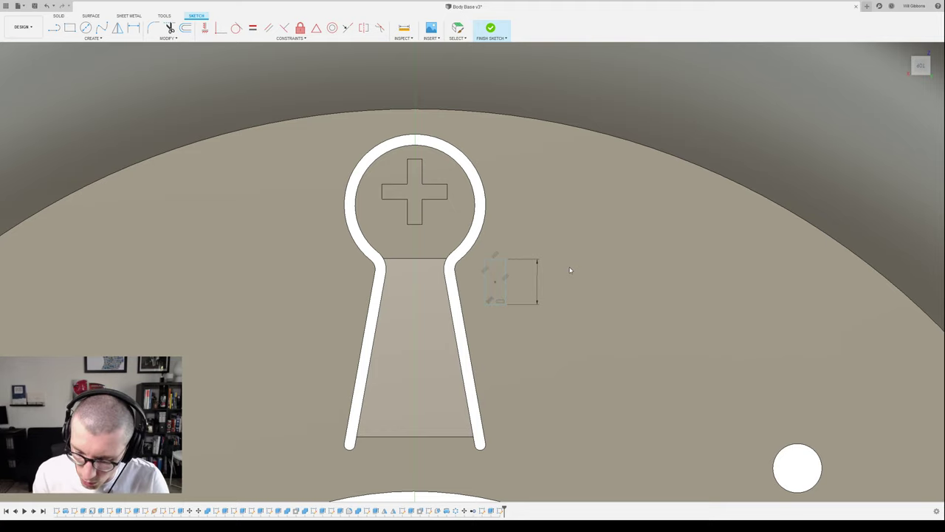
- Dimension the small rectangle's width and set it to 0.75
{"action": "key", "text": "d"}
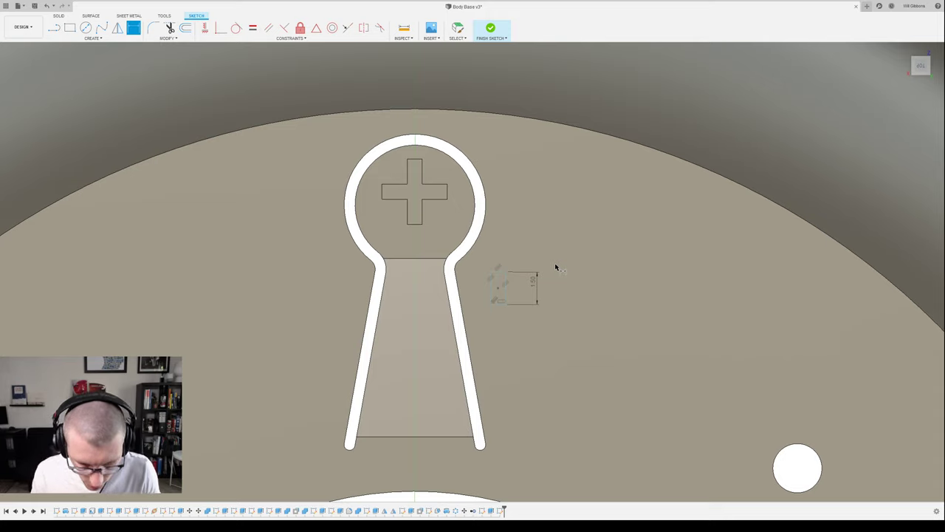
{"action": "left_click", "coordinate": [500, 276]}
{"action": "left_click", "coordinate": [508, 244]}
{"action": "key", "text": "Escape"}
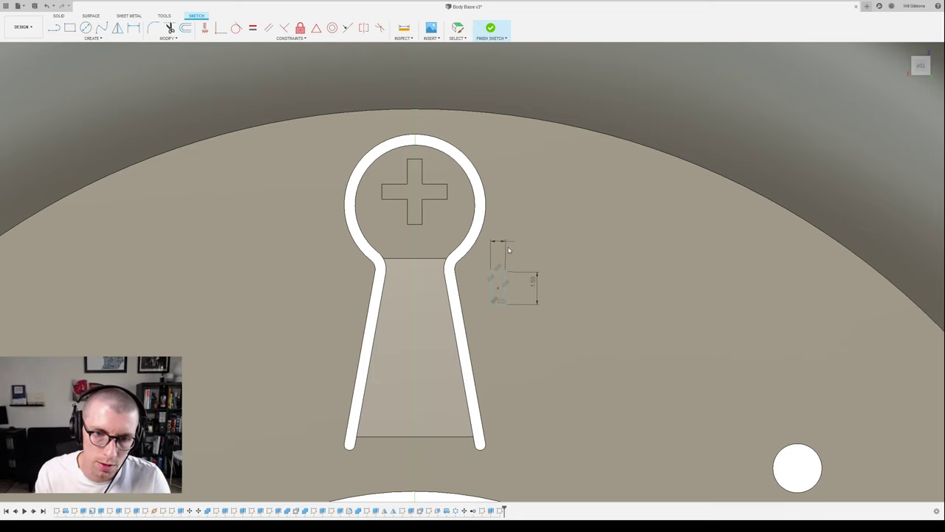
- Dimension the rectangle's center point horizontally from the origin and set the distance to 3.00
{"action": "key", "text": "d"}
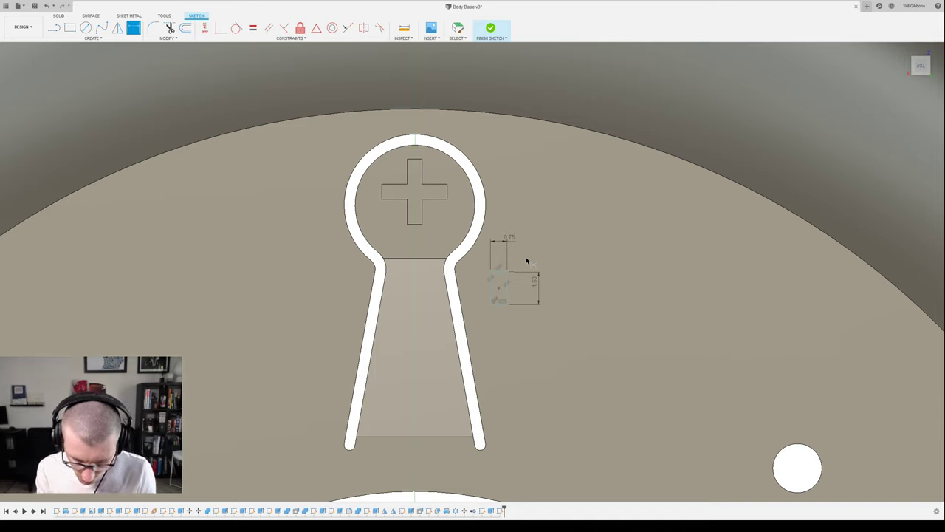
{"action": "left_click", "coordinate": [499, 288]}
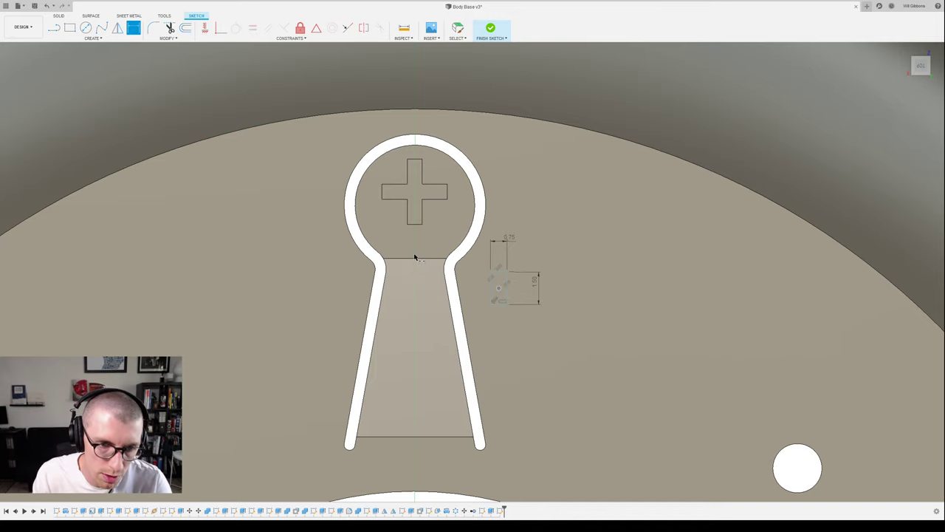
{"action": "scroll", "coordinate": [470, 361], "scroll_direction": "down", "scroll_amount": 3}
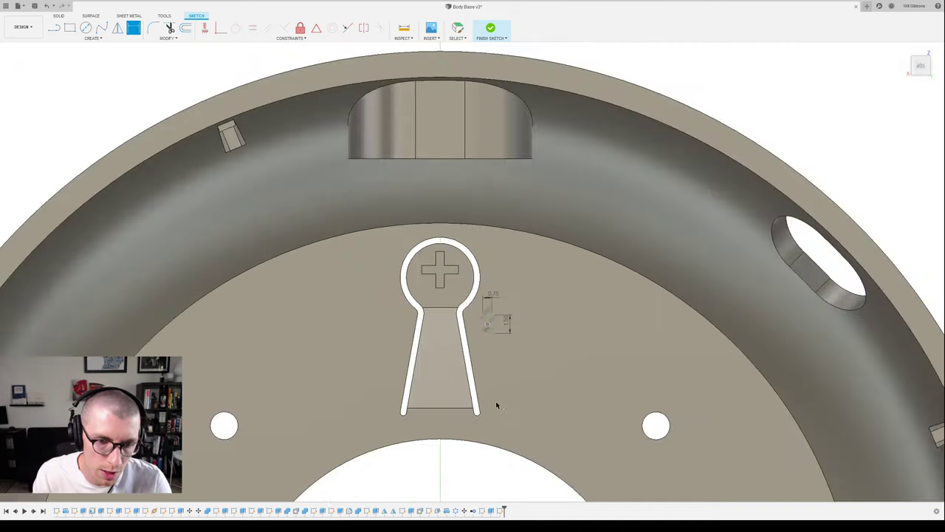
{"action": "middle_click_drag", "start_coordinate": [496, 387], "coordinate": [477, 175]}
{"action": "left_click", "coordinate": [424, 406]}
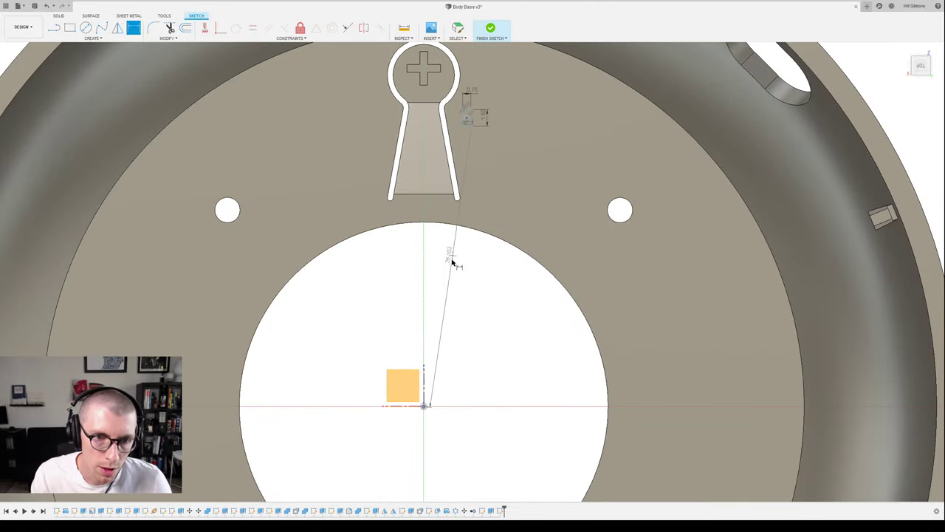
{"action": "left_click", "coordinate": [433, 93]}
{"action": "scroll", "coordinate": [454, 87], "scroll_direction": "up", "scroll_amount": 3}
{"action": "scroll", "coordinate": [456, 88], "scroll_direction": "up", "scroll_amount": 5}
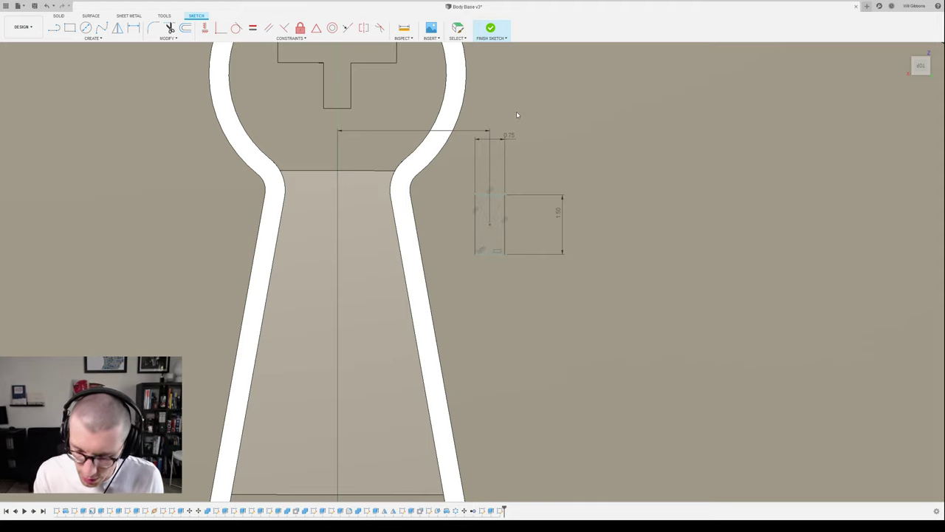
{"action": "key", "text": "Return"}
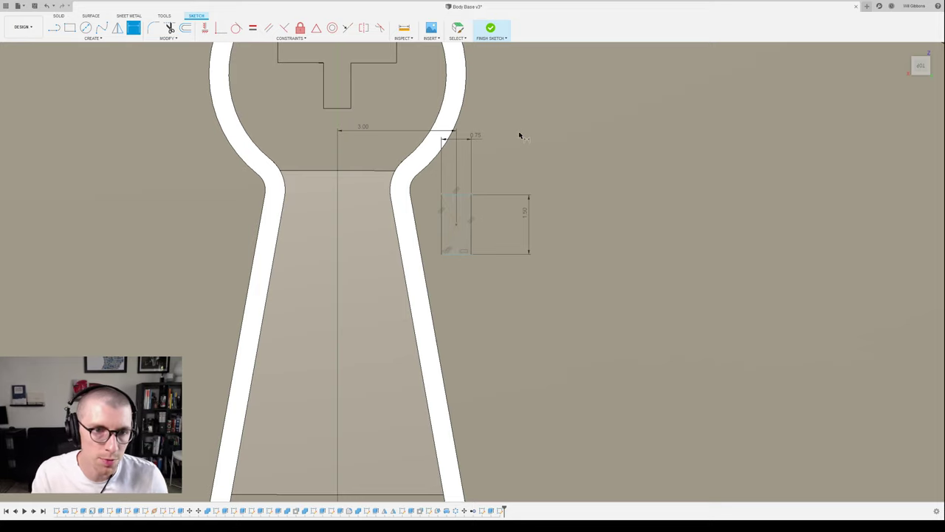
- Dimension the rectangle's center point vertically from the origin and set the distance to 26.00
{"action": "left_click", "coordinate": [456, 225]}
{"action": "scroll", "coordinate": [606, 323], "scroll_direction": "down", "scroll_amount": 5}
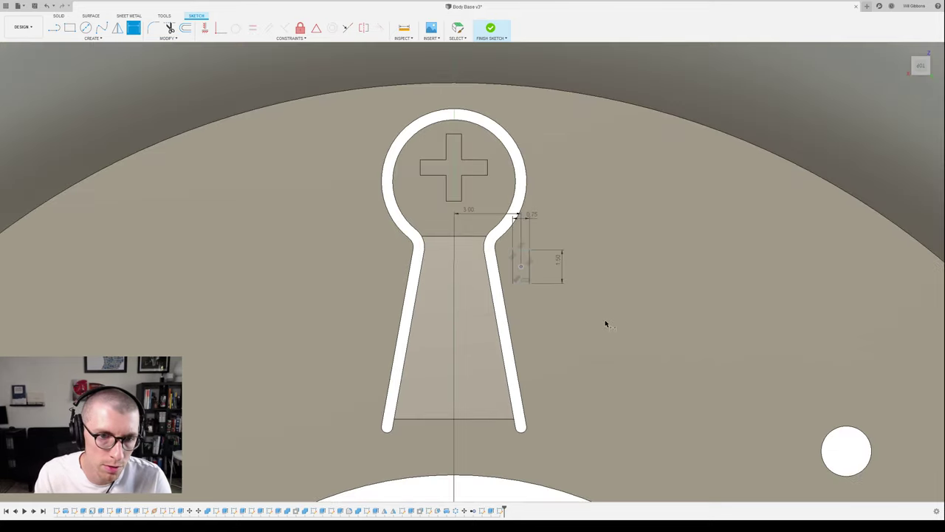
{"action": "middle_click_drag", "start_coordinate": [605, 323], "coordinate": [586, 131]}
{"action": "scroll", "coordinate": [524, 273], "scroll_direction": "down", "scroll_amount": 2}
{"action": "middle_click_drag", "start_coordinate": [487, 459], "coordinate": [463, 276]}
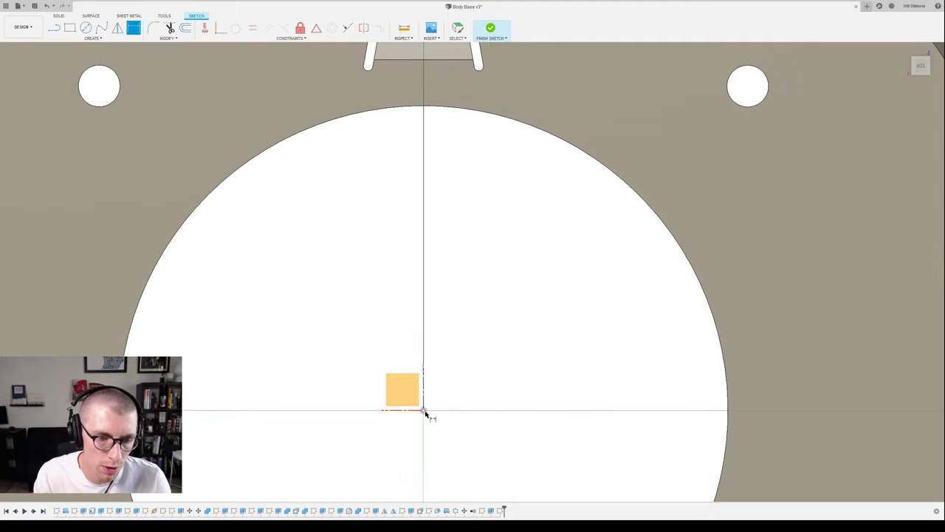
{"action": "scroll", "coordinate": [498, 219], "scroll_direction": "up", "scroll_amount": 3}
{"action": "middle_click_drag", "start_coordinate": [527, 128], "coordinate": [521, 461]}
{"action": "left_click", "coordinate": [515, 152]}
{"action": "key", "text": "Escape"}
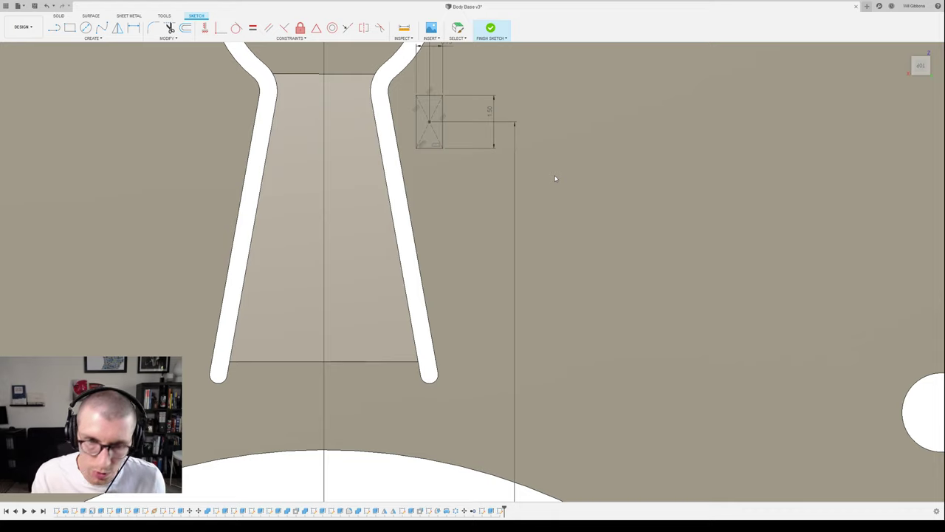
{"action": "key", "text": "d"}
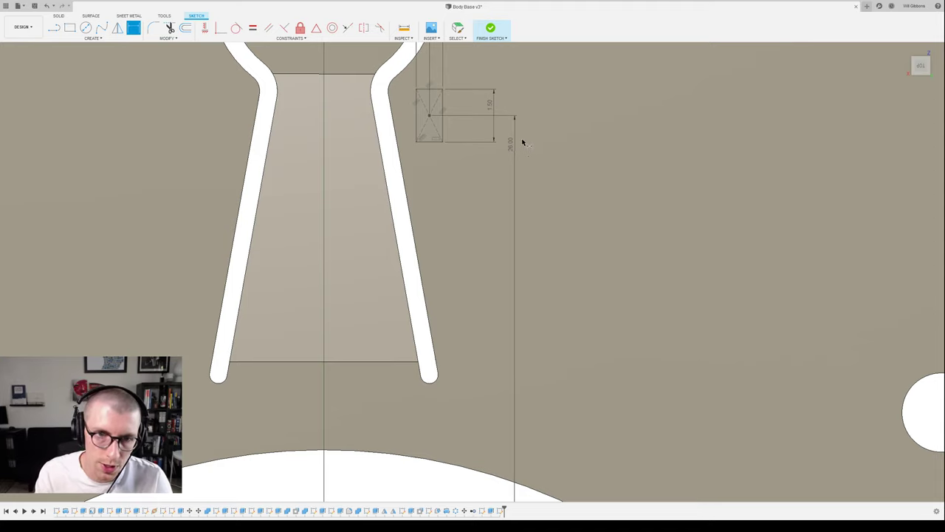
- Start an extrusion of the small rectangular profile and pull it upward above the plate beside the button's neck
{"action": "mouse_move", "coordinate": [515, 121]}
{"action": "middle_mouse_down"}
{"action": "mouse_move", "coordinate": [543, 192]}
{"action": "mouse_move", "coordinate": [527, 164]}
{"action": "mouse_move", "coordinate": [483, 165]}
{"action": "mouse_move", "coordinate": [577, 276]}
{"action": "mouse_move", "coordinate": [335, 10]}
{"action": "middle_mouse_up"}
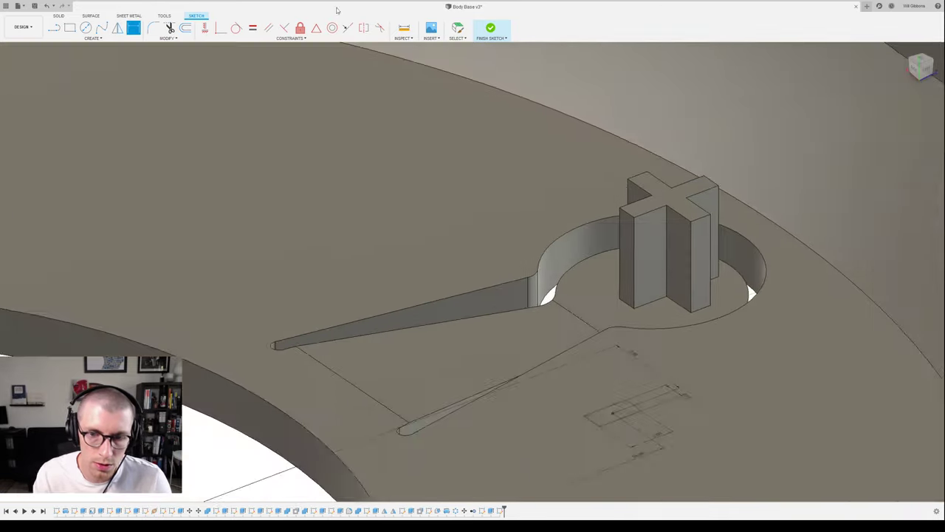
{"action": "left_click", "coordinate": [607, 418]}
{"action": "key", "text": "e"}
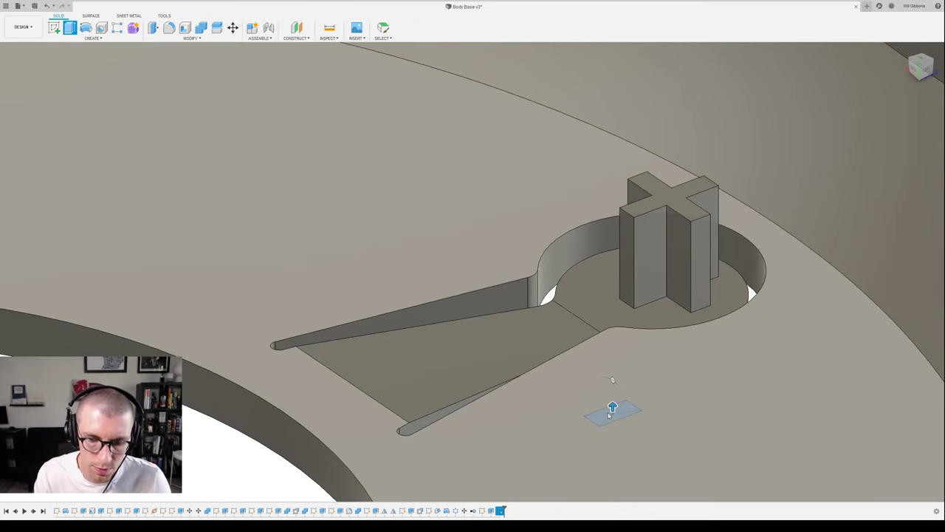
{"action": "left_click_drag", "start_coordinate": [610, 414], "coordinate": [651, 434]}
{"action": "scroll", "coordinate": [652, 434], "scroll_direction": "down", "scroll_amount": 3}
{"action": "middle_click_drag", "start_coordinate": [651, 434], "coordinate": [582, 273]}
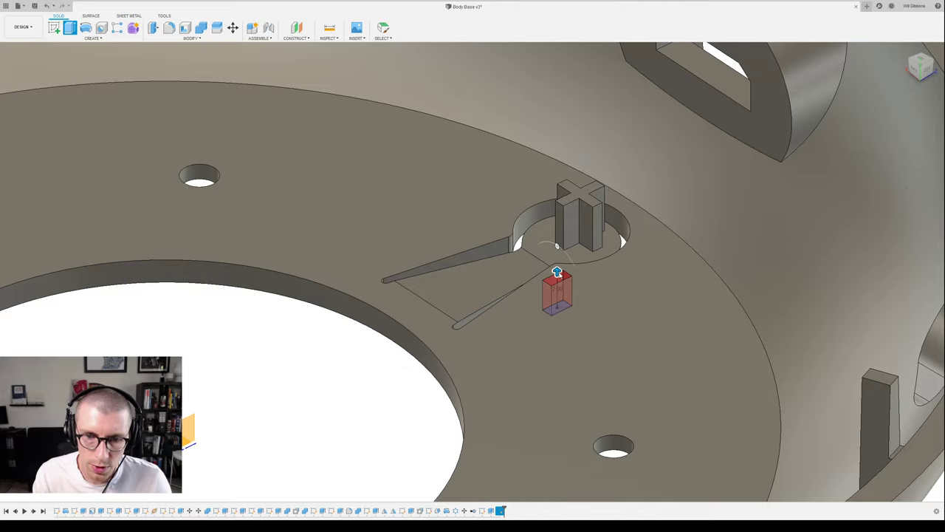
{"action": "left_click_drag", "start_coordinate": [558, 273], "coordinate": [558, 243]}
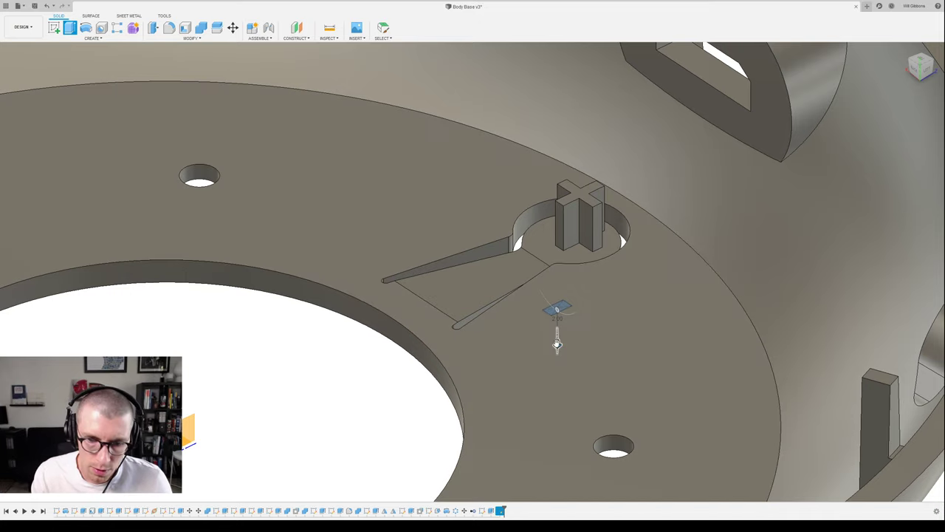
{"action": "left_click_drag", "start_coordinate": [557, 344], "coordinate": [557, 262]}
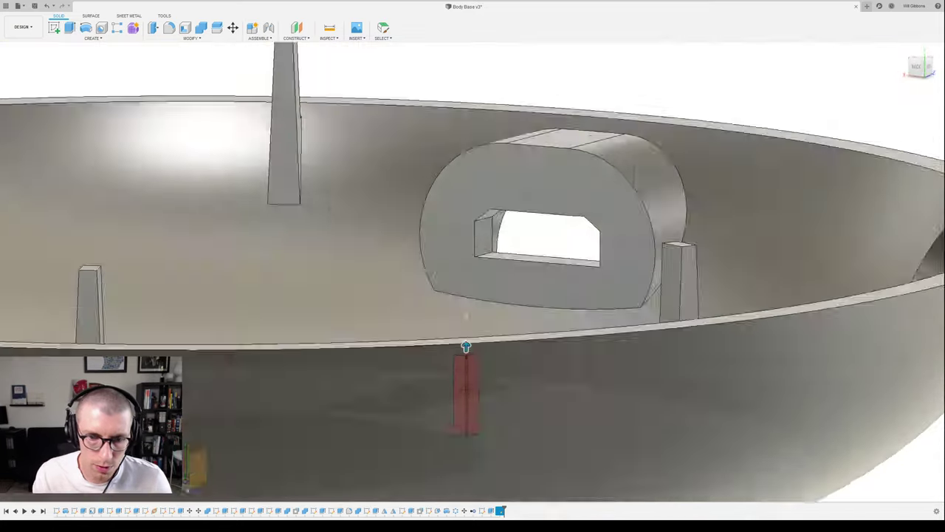
{"action": "middle_click_drag", "start_coordinate": [625, 472], "coordinate": [656, 337], "text": "shift"}
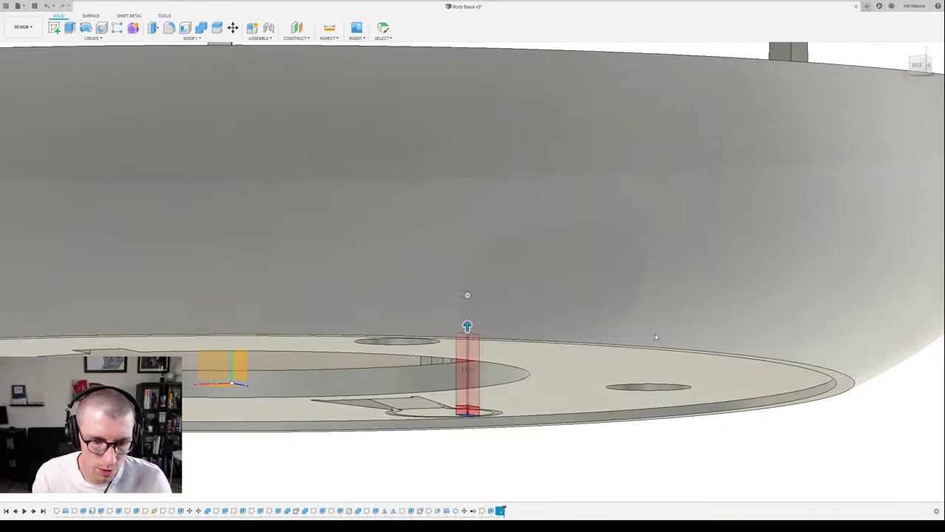
{"action": "scroll", "coordinate": [506, 401], "scroll_direction": "up", "scroll_amount": 2}
{"action": "middle_click_drag", "start_coordinate": [505, 401], "coordinate": [596, 270], "text": "shift"}
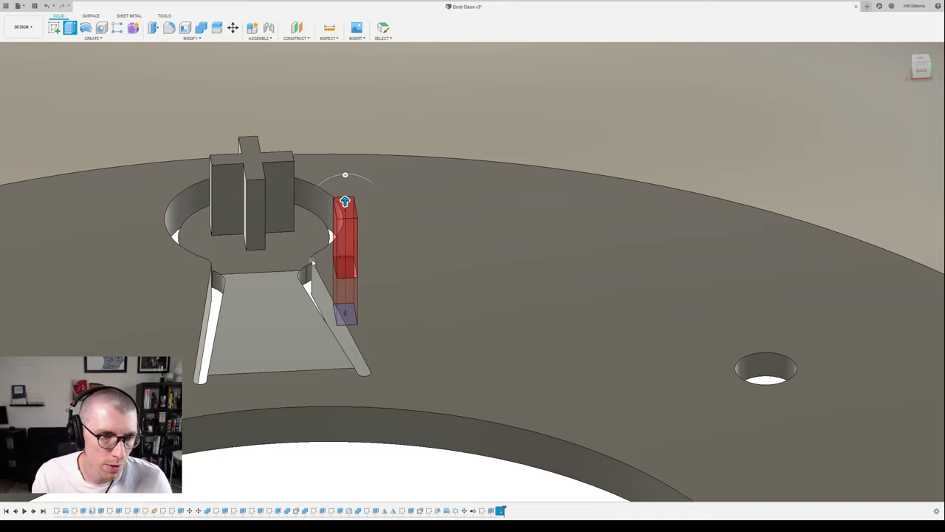
- Start the rectangle's extrusion from the plate's inner face at the button's neck, adjust its height and complete the post
{"action": "left_click", "coordinate": [312, 262]}
{"action": "middle_click_drag", "start_coordinate": [428, 292], "coordinate": [475, 283], "text": "shift"}
{"action": "left_click_drag", "start_coordinate": [355, 190], "coordinate": [355, 246]}
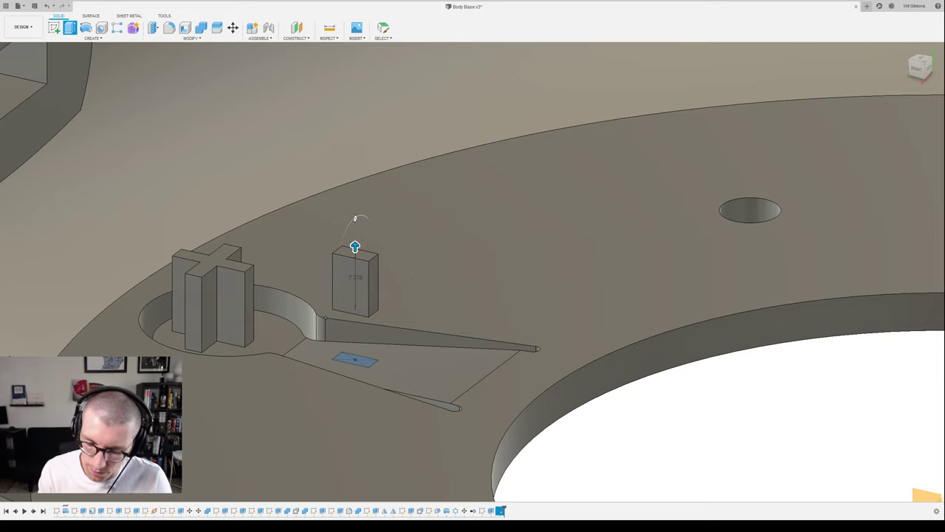
{"action": "key", "text": "Return"}
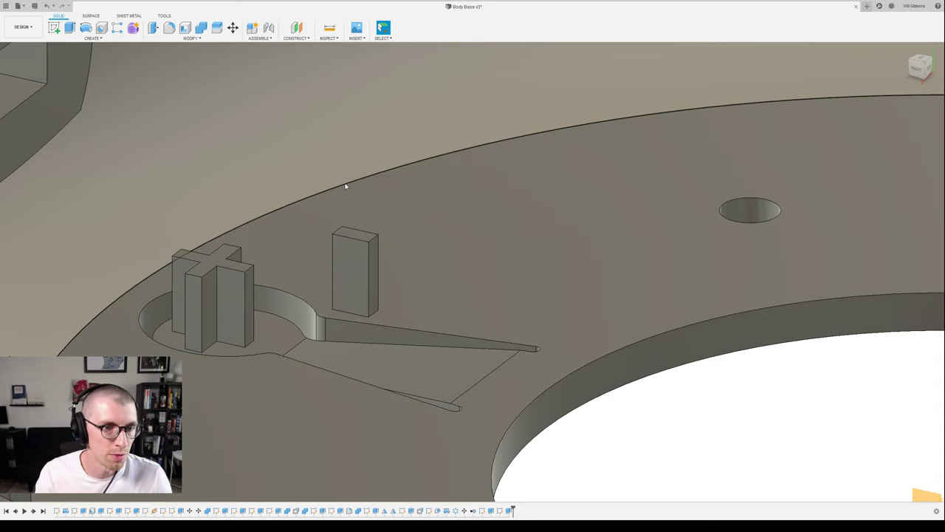
- Chamfer the small post's top edge facing the central opening with two distances, short across the top and long down the side
{"action": "middle_click_drag", "start_coordinate": [345, 187], "coordinate": [391, 237]}
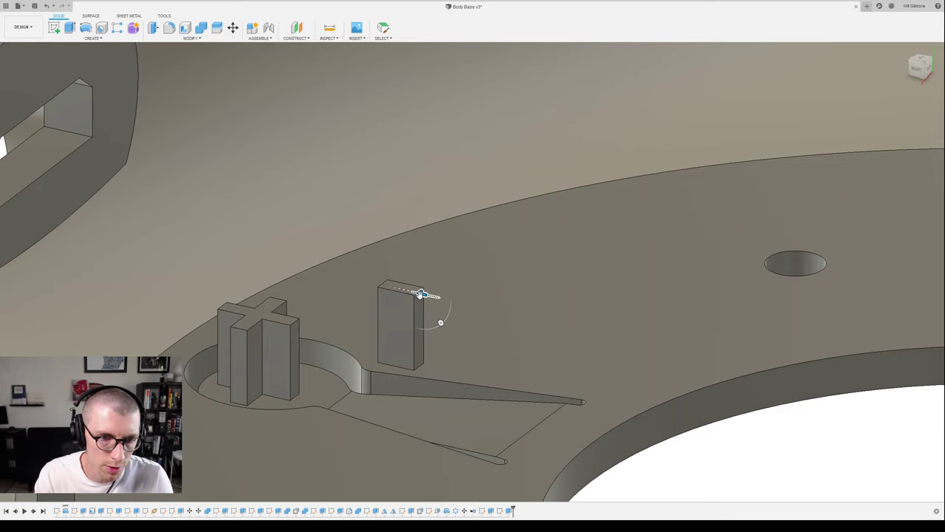
{"action": "left_click", "coordinate": [418, 294]}
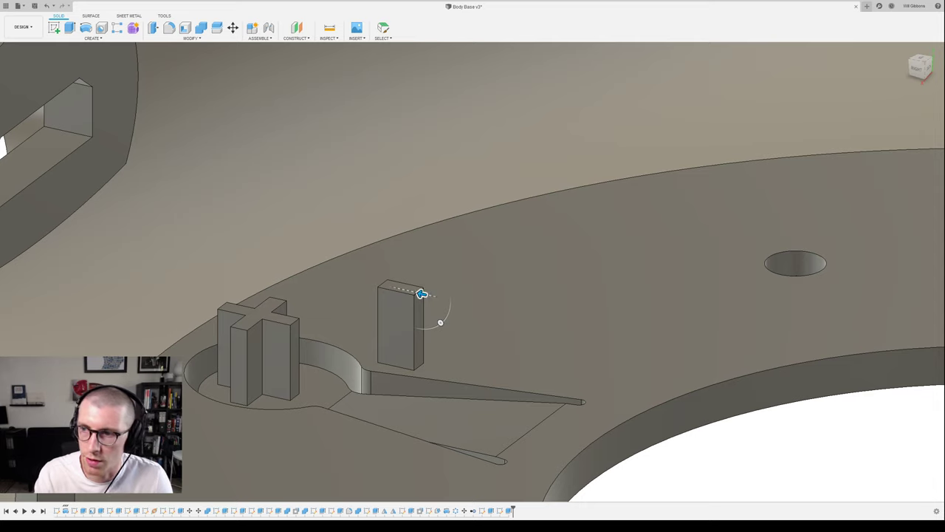
{"action": "left_click", "coordinate": [917, 147]}
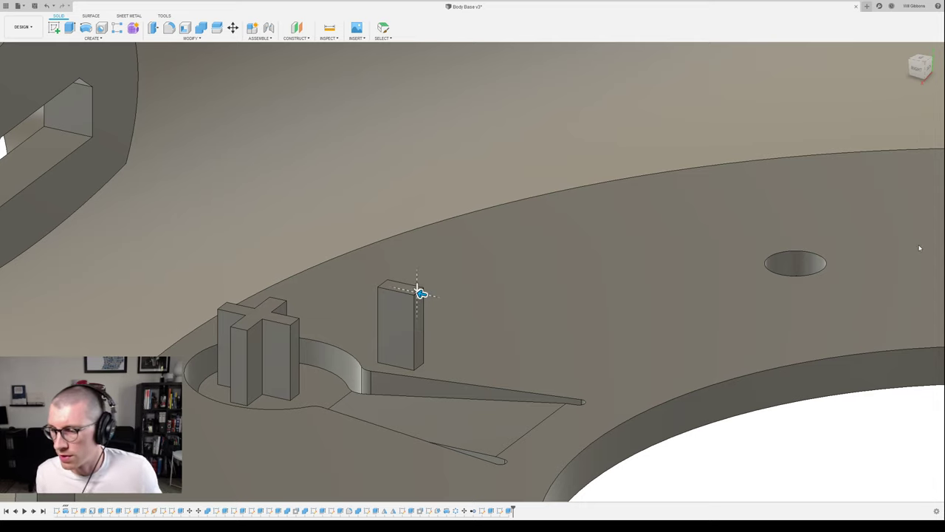
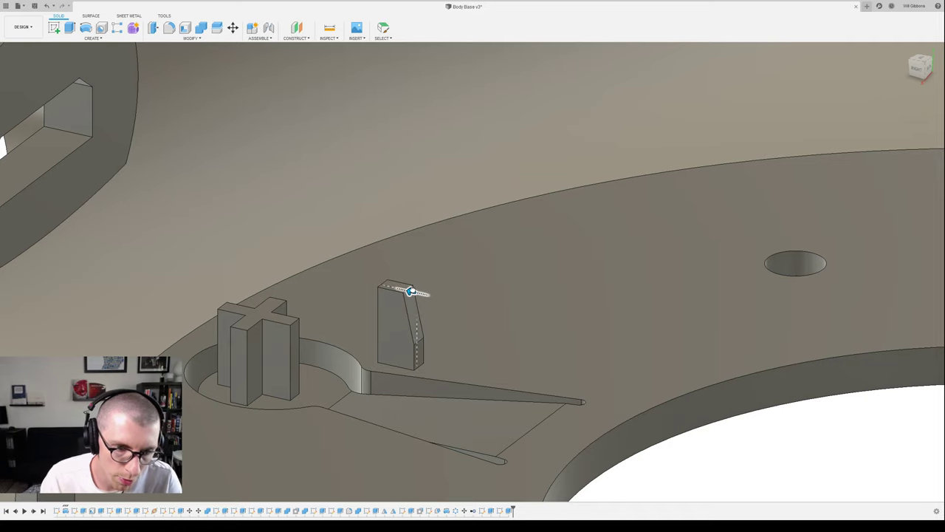
{"action": "scroll", "coordinate": [411, 291], "scroll_direction": "up", "scroll_amount": 2}
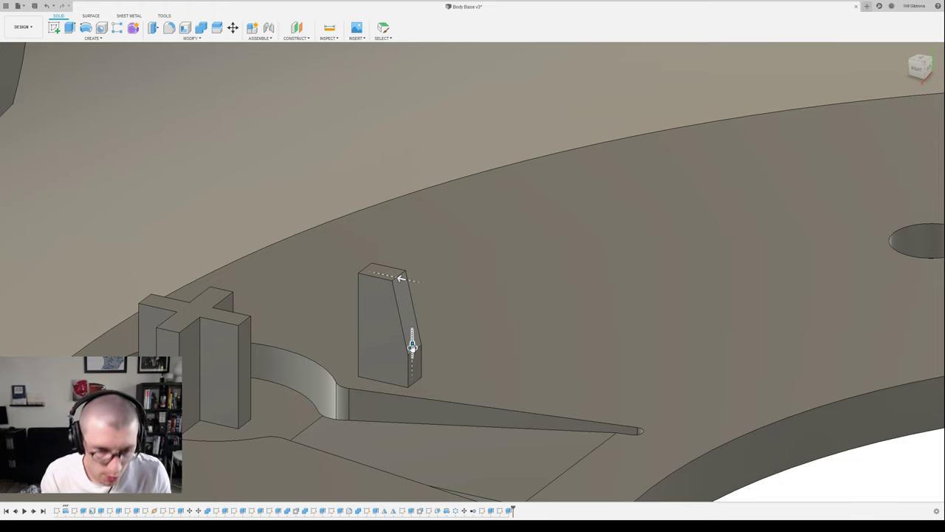
{"action": "left_click", "coordinate": [398, 277]}
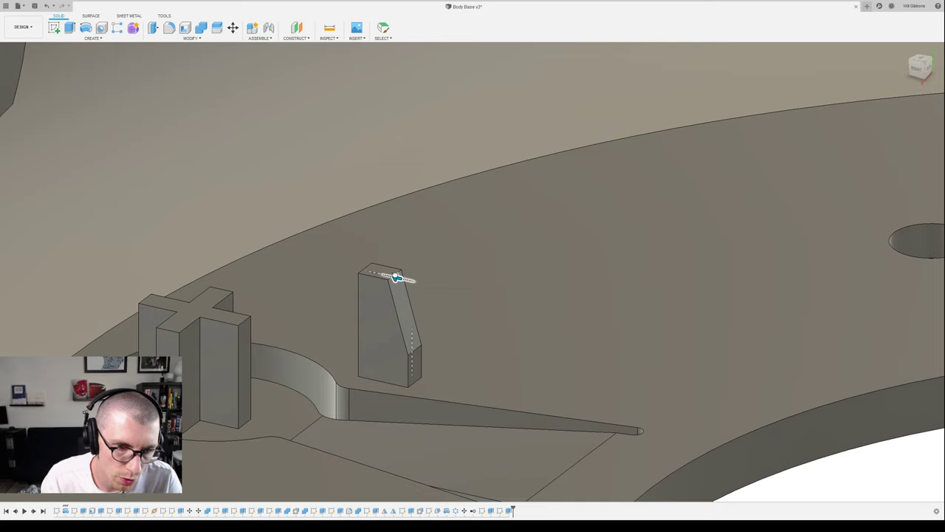
{"action": "left_click", "coordinate": [413, 350]}
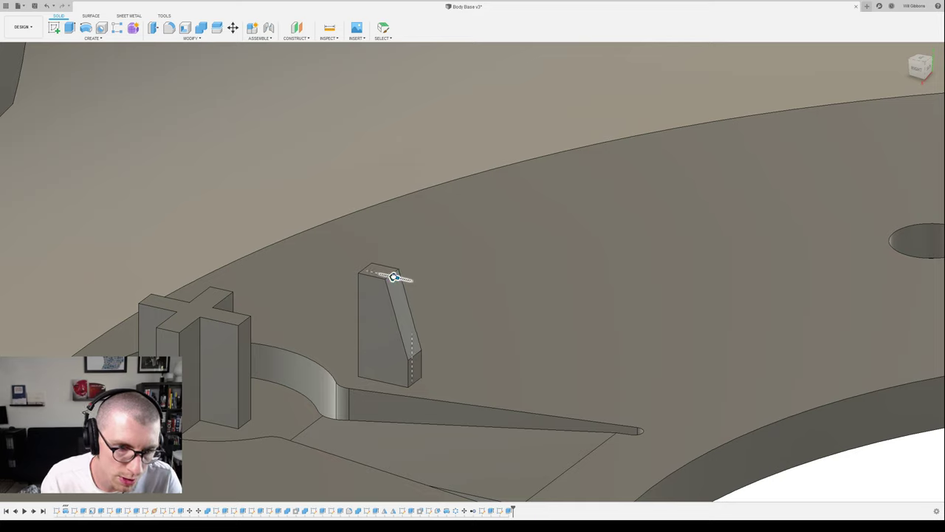
{"action": "left_click_drag", "start_coordinate": [394, 277], "coordinate": [395, 277]}
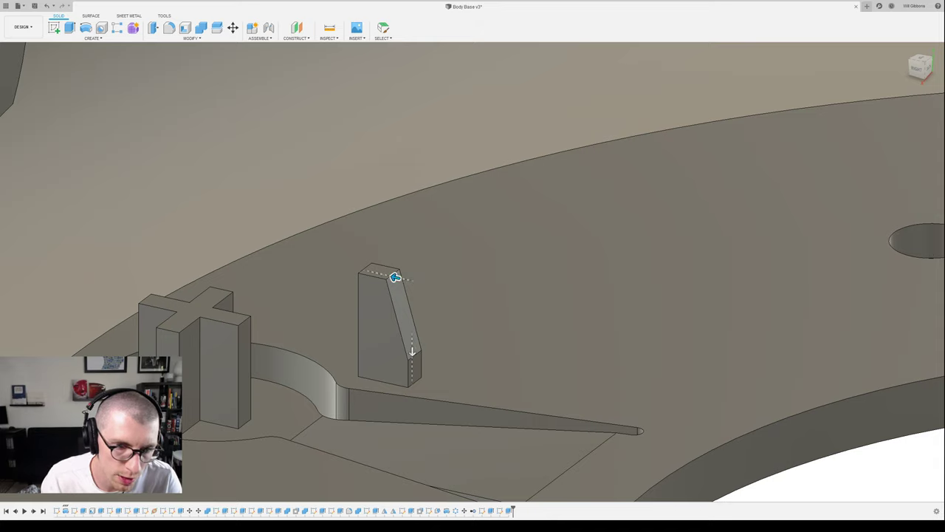
{"action": "key", "text": "Return"}
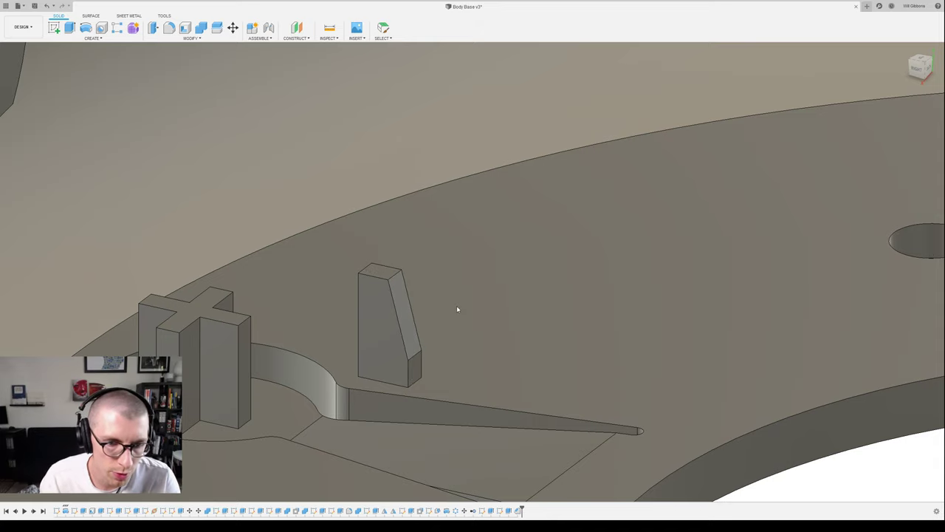
{"action": "scroll", "coordinate": [602, 327], "scroll_direction": "down", "scroll_amount": 5}
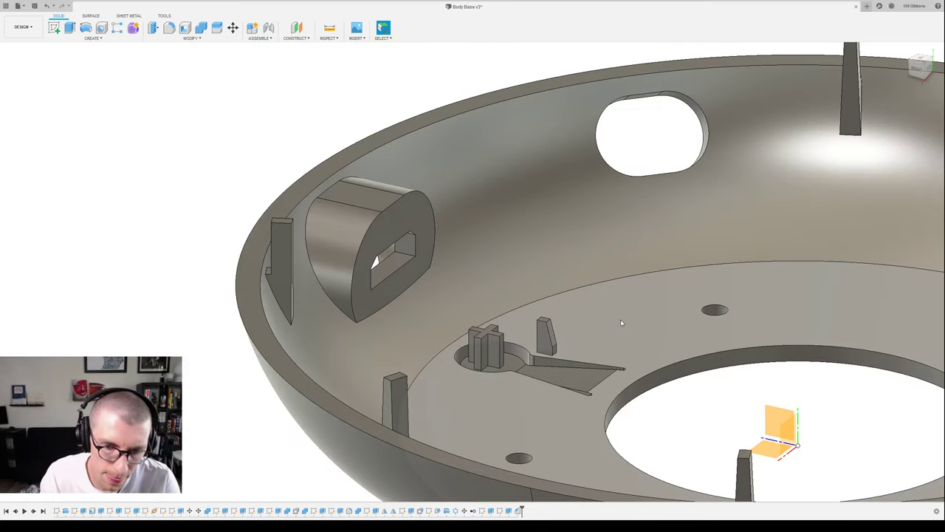
- Edit the small post's base sketch, setting the rectangle's width to 0.50 and its length to 1.25, and finish the sketch
{"action": "middle_click_drag", "start_coordinate": [621, 323], "coordinate": [595, 276], "text": "shift"}
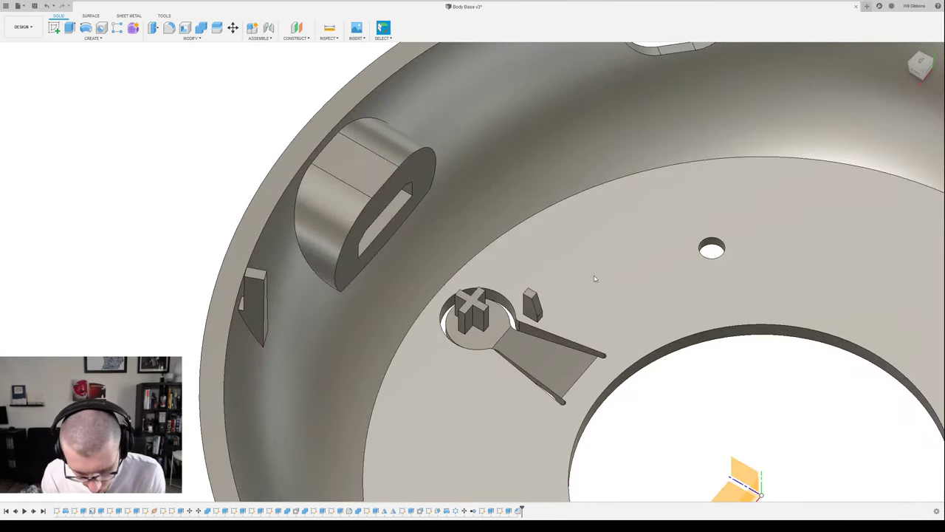
{"action": "scroll", "coordinate": [567, 311], "scroll_direction": "up", "scroll_amount": 3}
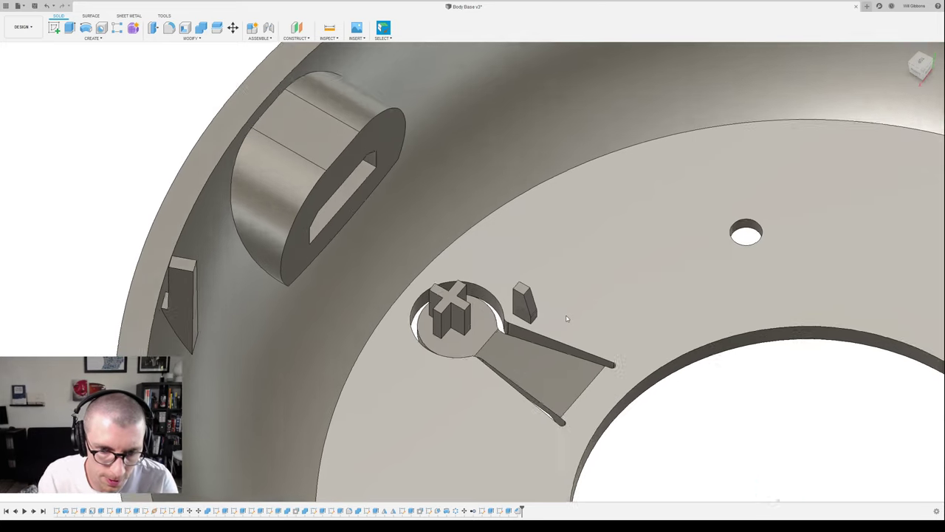
{"action": "double_click", "coordinate": [495, 511]}
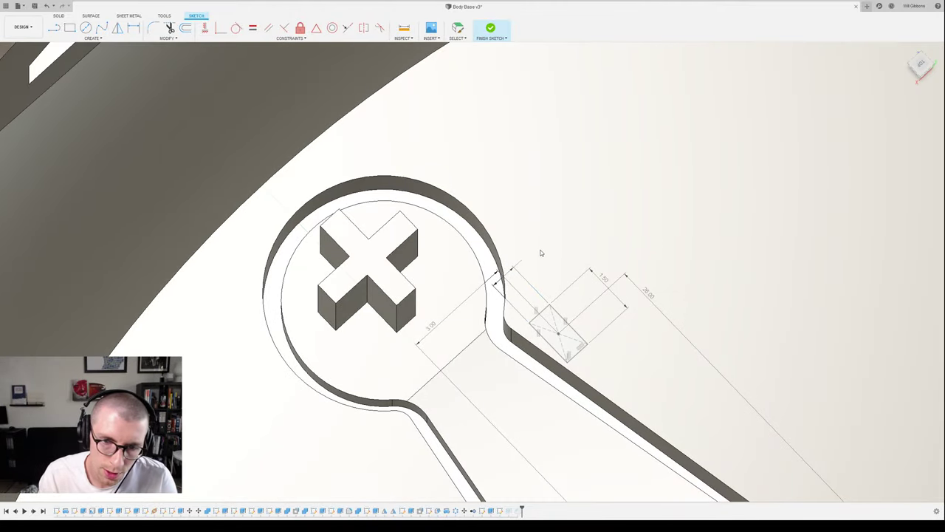
{"action": "key", "text": "Return"}
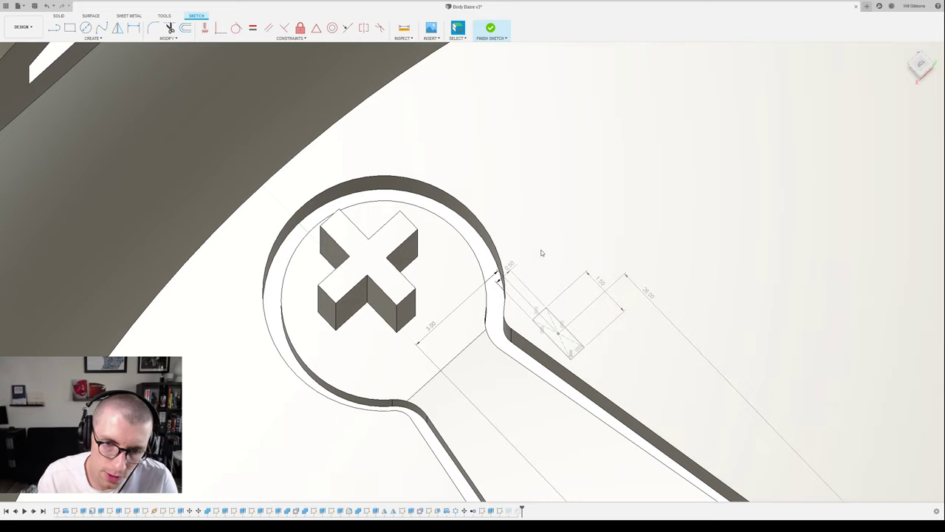
{"action": "double_click", "coordinate": [603, 283]}
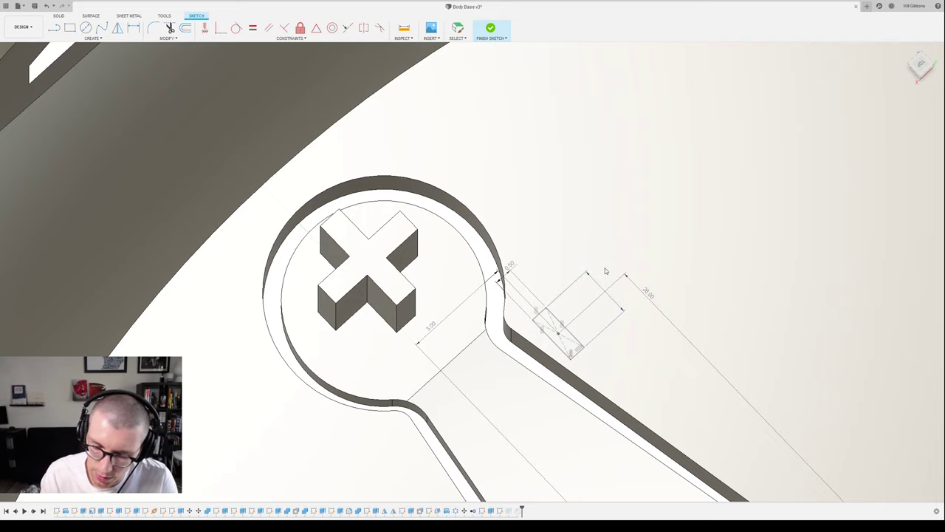
{"action": "type", "text": "1.25"}
{"action": "key", "text": "Return"}
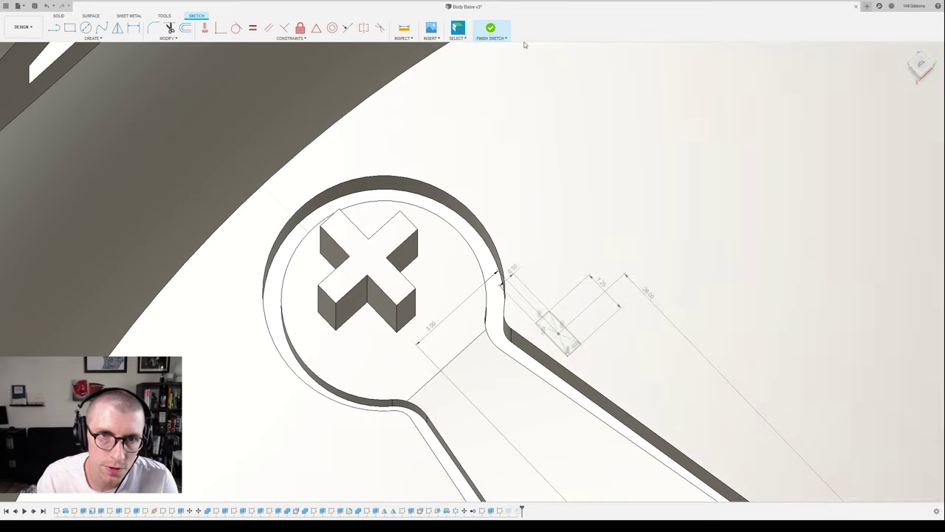
{"action": "left_click", "coordinate": [491, 29]}
{"action": "mouse_move", "coordinate": [613, 215]}
{"action": "middle_mouse_down", "text": "shift"}
{"action": "mouse_move", "coordinate": [611, 238]}
{"action": "mouse_move", "coordinate": [608, 205]}
{"action": "middle_mouse_up", "text": "shift"}
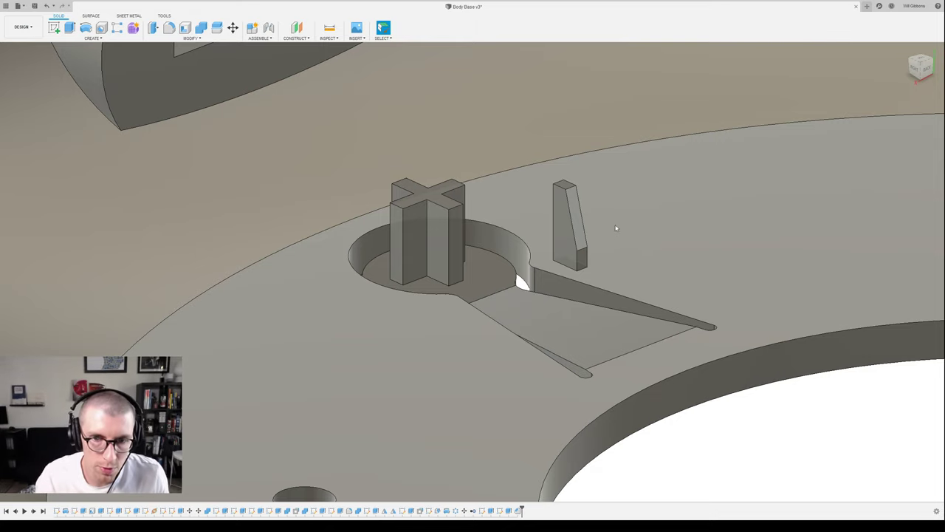
{"action": "mouse_move", "coordinate": [616, 226]}
{"action": "middle_mouse_down", "text": "shift"}
{"action": "mouse_move", "coordinate": [625, 213]}
{"action": "mouse_move", "coordinate": [535, 226]}
{"action": "mouse_move", "coordinate": [576, 214]}
{"action": "mouse_move", "coordinate": [610, 266]}
{"action": "mouse_move", "coordinate": [633, 207]}
{"action": "mouse_move", "coordinate": [621, 208]}
{"action": "middle_mouse_up", "text": "shift"}
{"action": "scroll", "coordinate": [619, 267], "scroll_direction": "down", "scroll_amount": 3}
{"action": "middle_click_drag", "start_coordinate": [672, 193], "coordinate": [654, 245]}
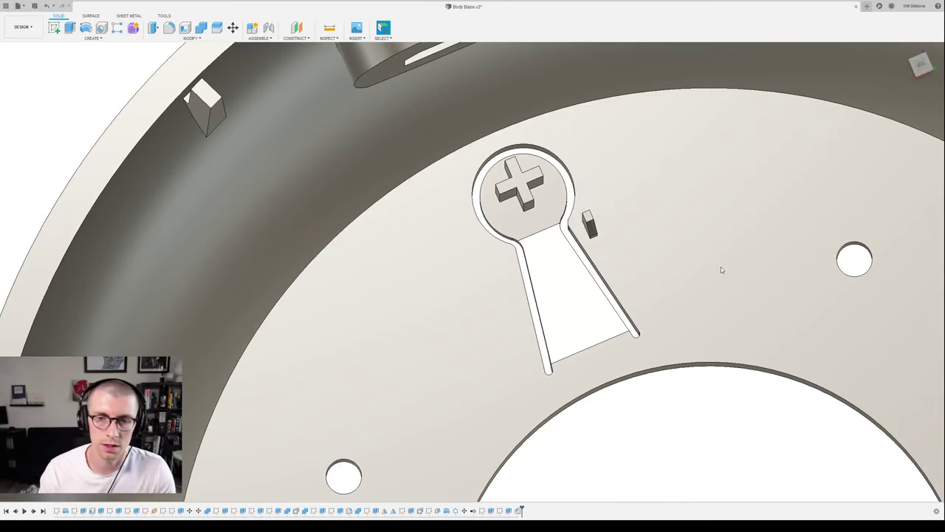
{"action": "middle_click_drag", "start_coordinate": [721, 268], "coordinate": [723, 238], "text": "shift"}
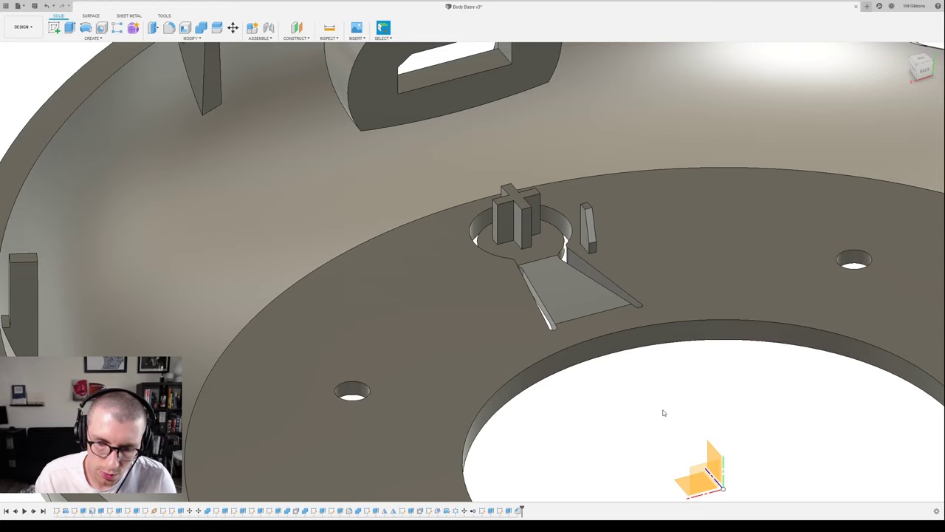
{"action": "left_click", "coordinate": [588, 230]}
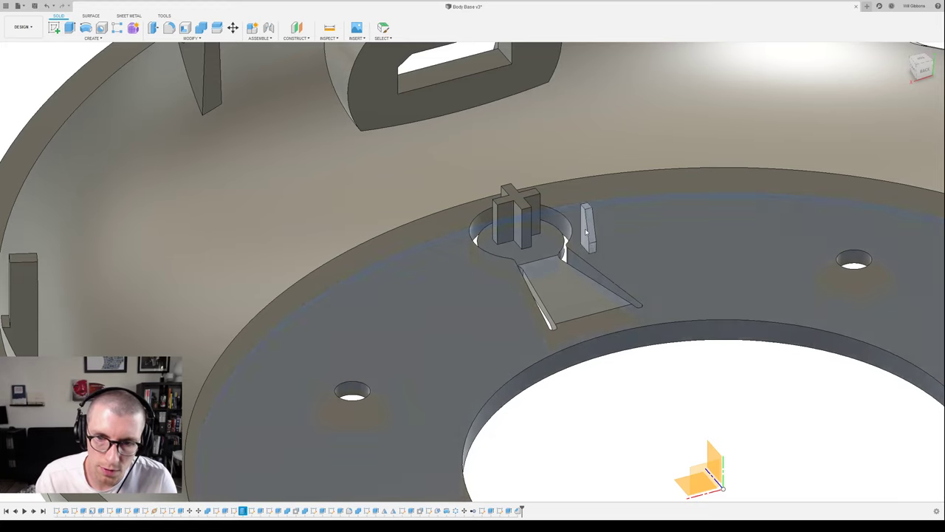
{"action": "key", "text": "Escape"}
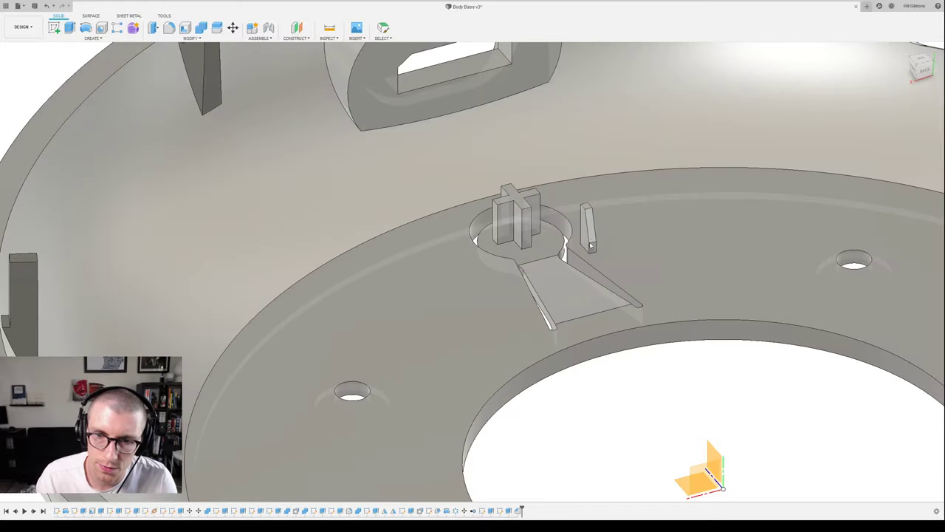
{"action": "left_click", "coordinate": [588, 238]}
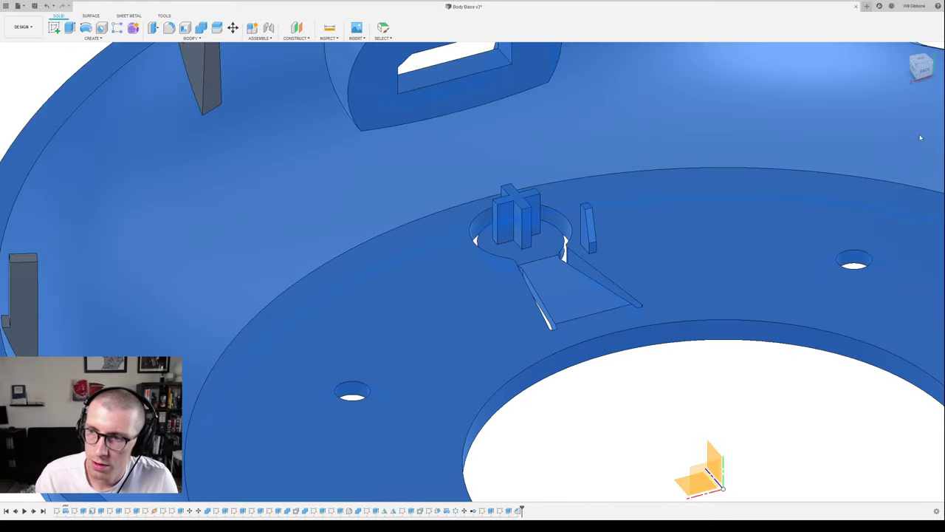
{"action": "left_click", "coordinate": [650, 432]}
{"action": "left_click", "coordinate": [509, 510]}
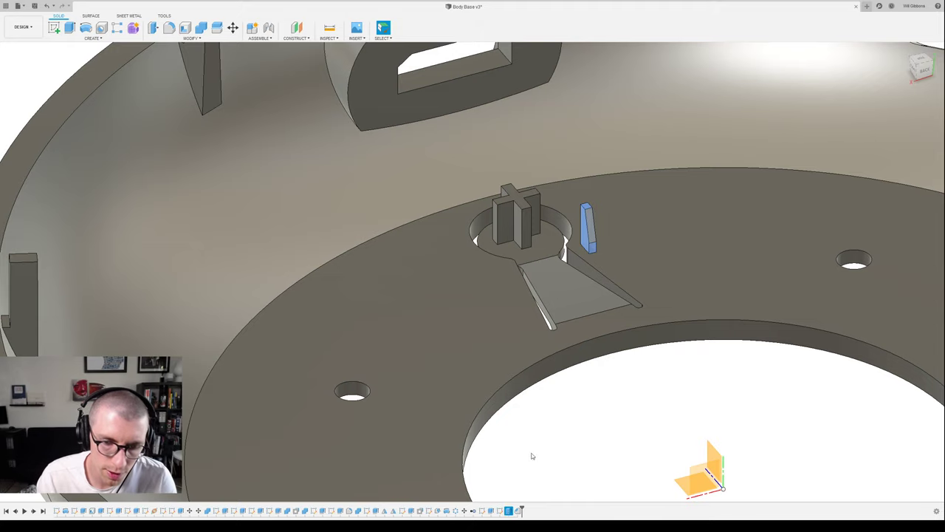
{"action": "key", "text": "m"}
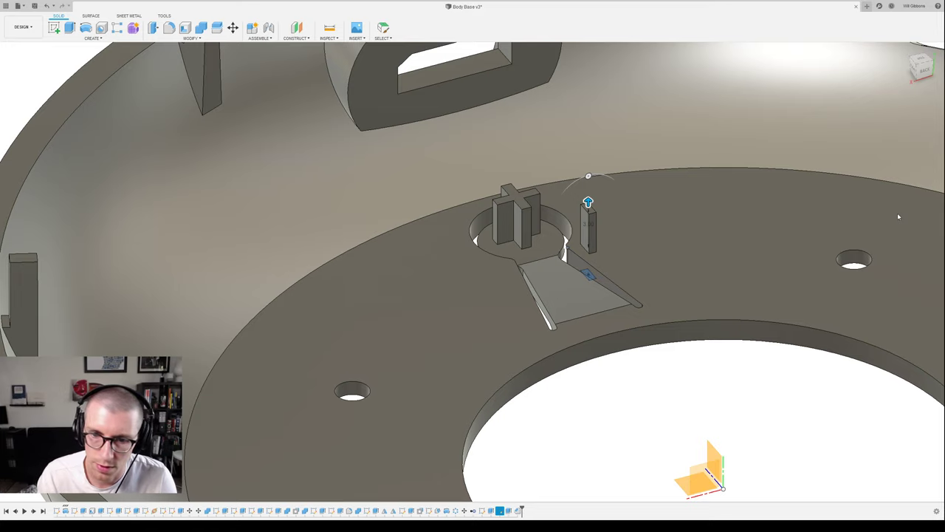
{"action": "key", "text": "Escape"}
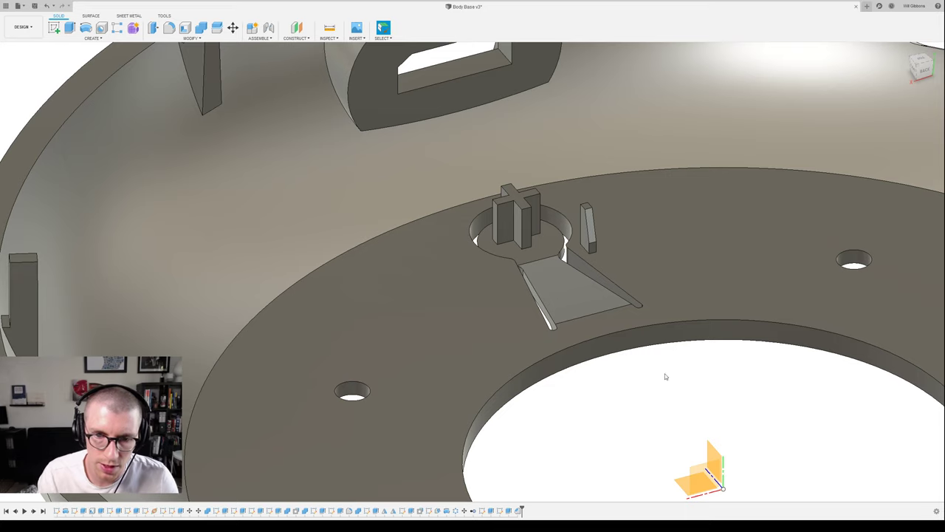
- Mirror the small chamfered post across the vertical origin plane to the opposite side of the button's neck
{"action": "scroll", "coordinate": [676, 366], "scroll_direction": "down", "scroll_amount": 1}
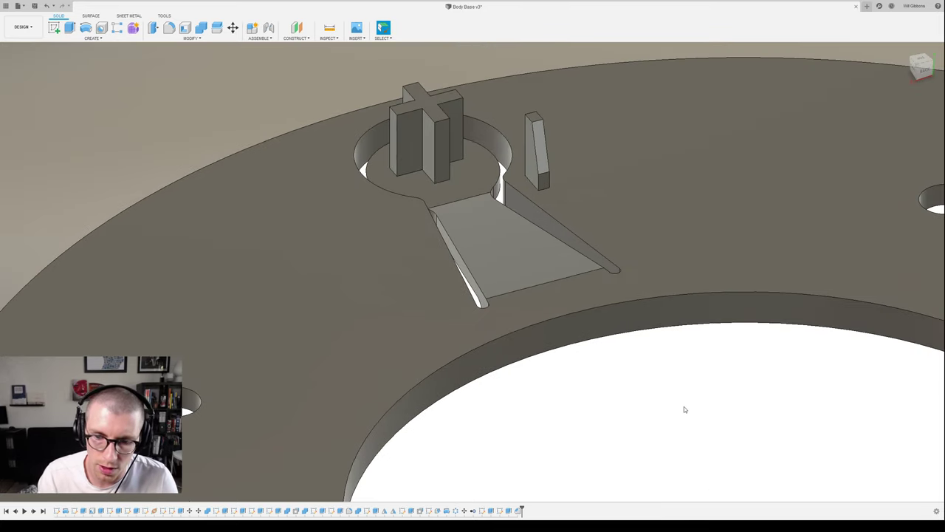
{"action": "scroll", "coordinate": [686, 350], "scroll_direction": "down", "scroll_amount": 4}
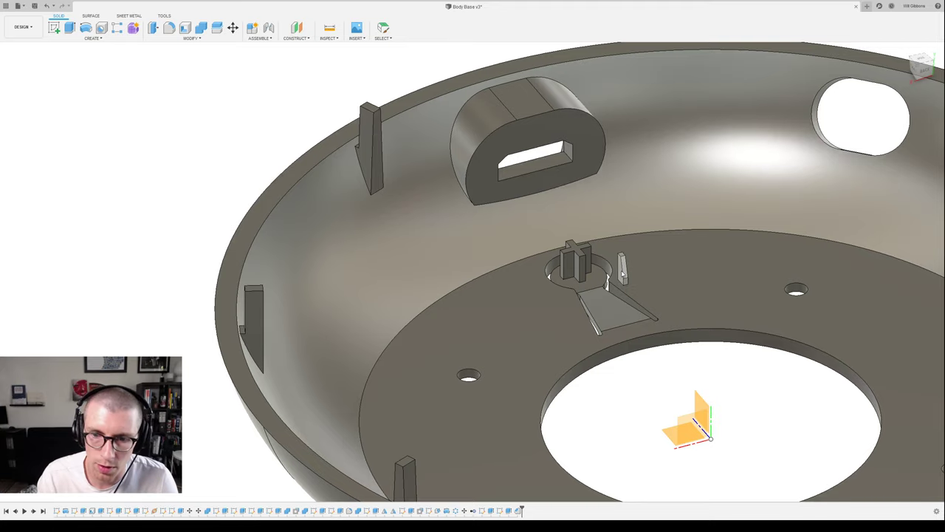
{"action": "left_click", "coordinate": [623, 271]}
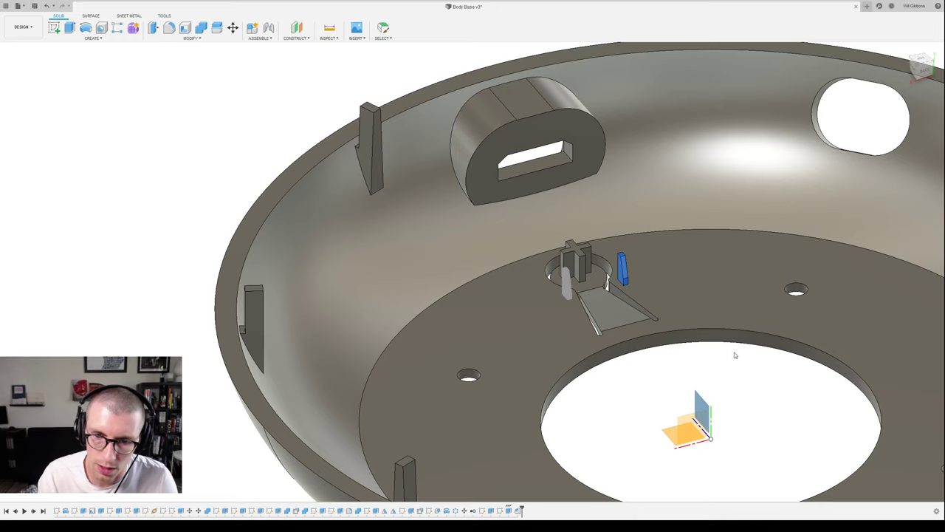
{"action": "middle_click_drag", "start_coordinate": [734, 352], "coordinate": [753, 366], "text": "shift"}
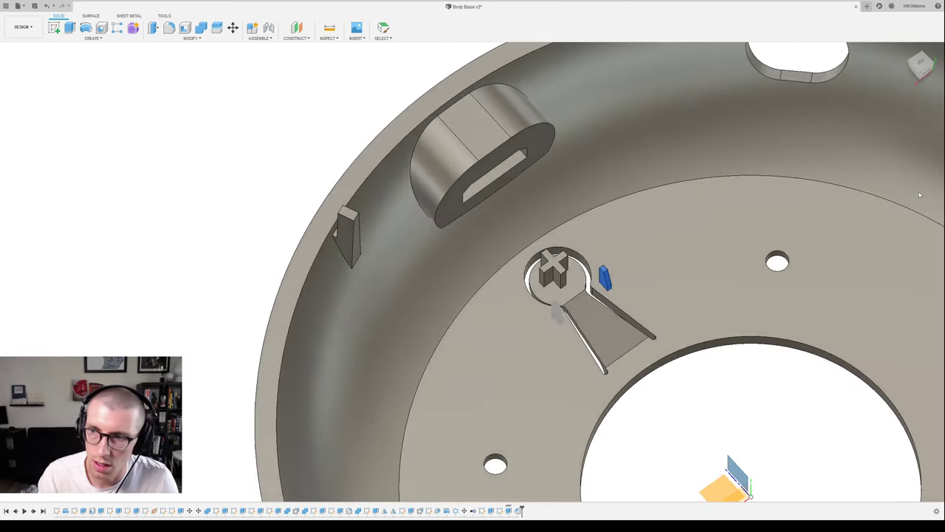
{"action": "scroll", "coordinate": [577, 296], "scroll_direction": "up", "scroll_amount": 10}
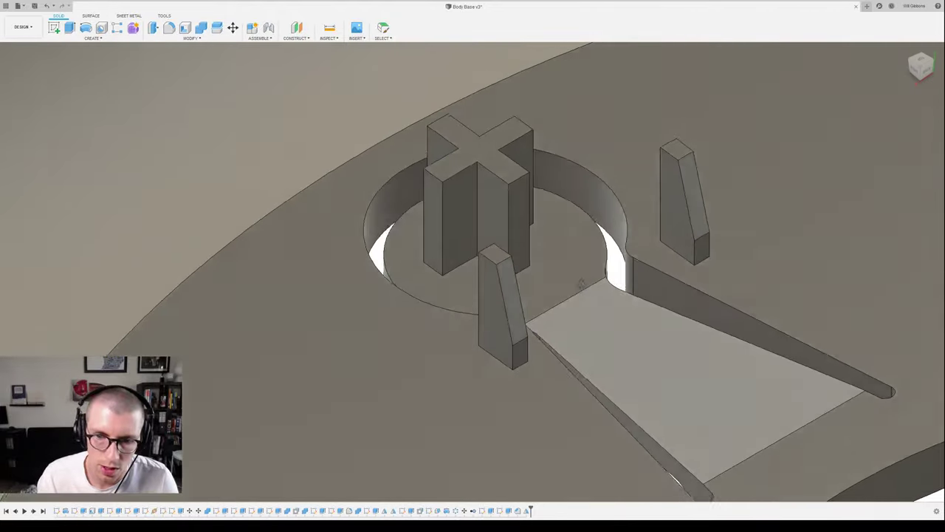
{"action": "middle_click_drag", "start_coordinate": [582, 284], "coordinate": [582, 285], "text": "shift"}
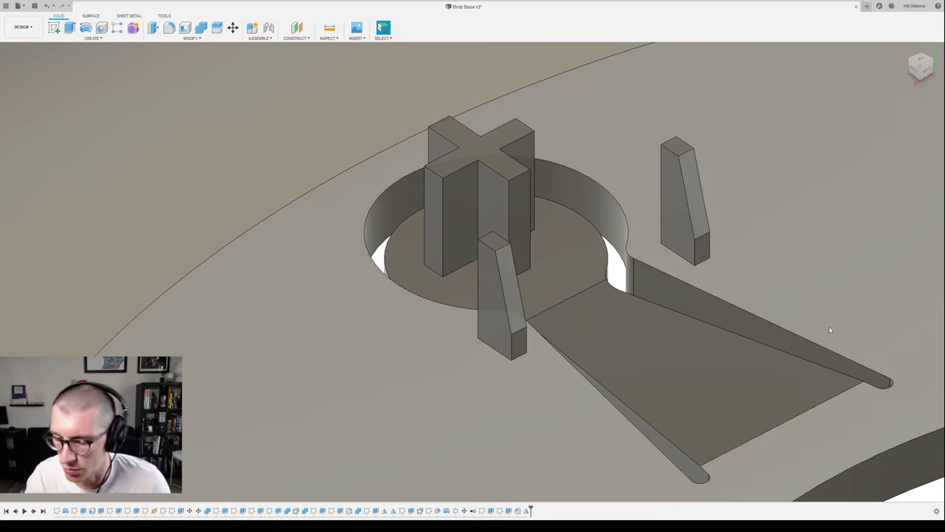
- Start a new sketch on the horizontal origin plane with the base shown straight from the top
{"action": "scroll", "coordinate": [746, 258], "scroll_direction": "down", "scroll_amount": 3}
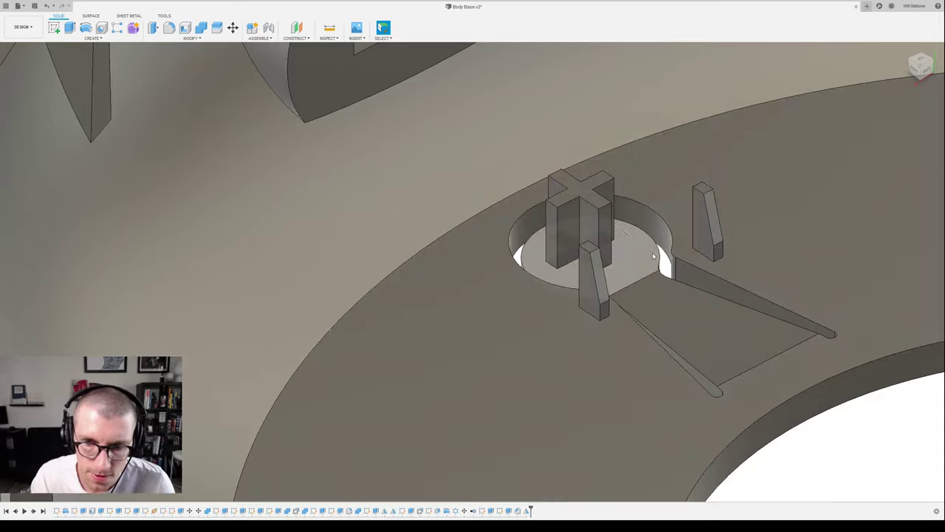
{"action": "middle_click_drag", "start_coordinate": [622, 236], "coordinate": [601, 314], "text": "shift"}
{"action": "scroll", "coordinate": [662, 188], "scroll_direction": "down", "scroll_amount": 2}
{"action": "scroll", "coordinate": [611, 275], "scroll_direction": "down", "scroll_amount": 2}
{"action": "middle_click_drag", "start_coordinate": [678, 257], "coordinate": [597, 303], "text": "shift"}
{"action": "scroll", "coordinate": [677, 267], "scroll_direction": "down", "scroll_amount": 2}
{"action": "scroll", "coordinate": [597, 303], "scroll_direction": "down", "scroll_amount": 1}
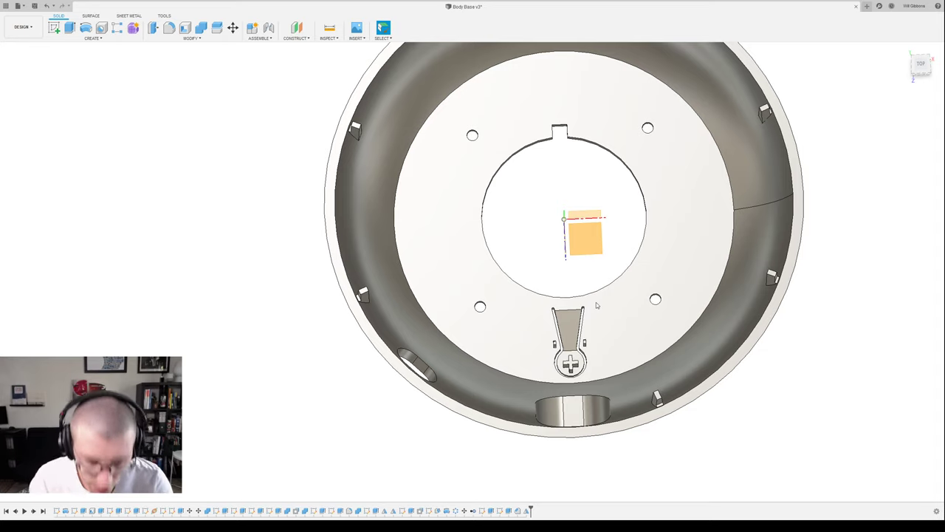
{"action": "left_click", "coordinate": [923, 65]}
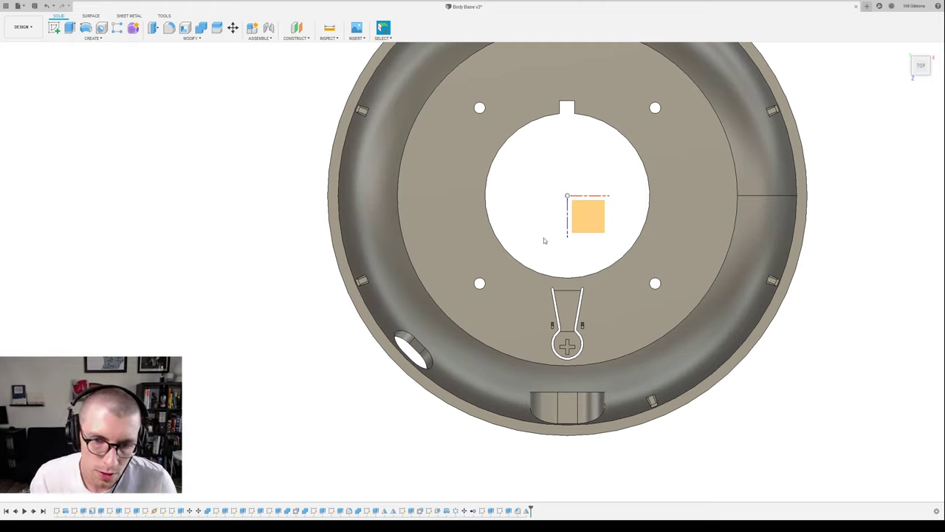
{"action": "left_click", "coordinate": [54, 28]}
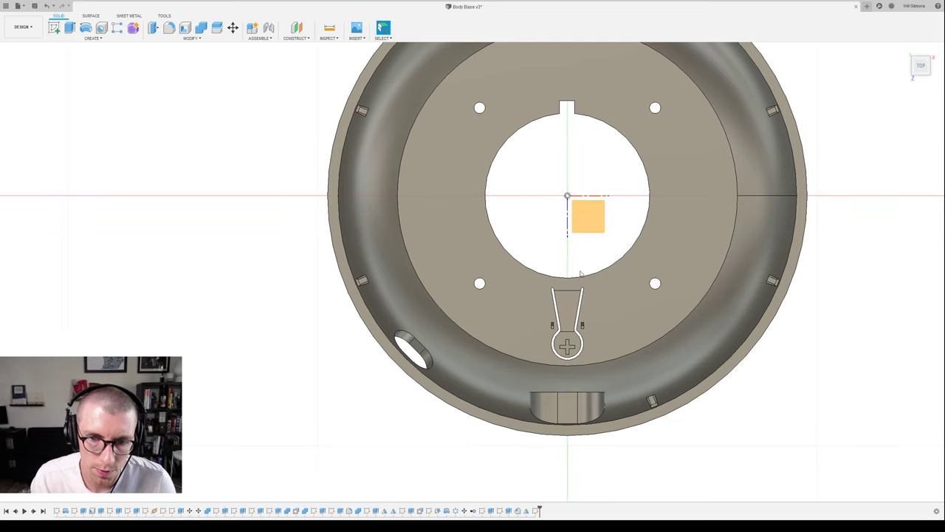
{"action": "left_click", "coordinate": [588, 217]}
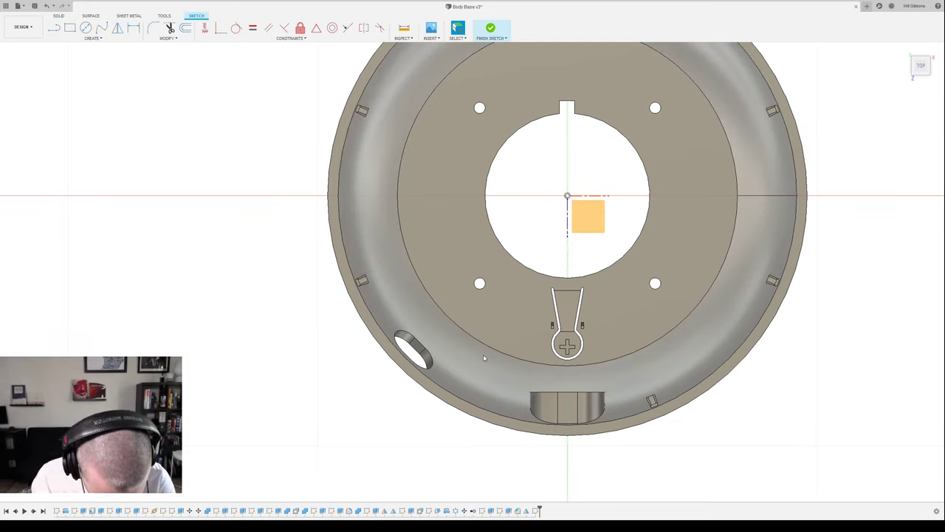
- Sketch two small circles on the flat plate's outer edge, one toward each end of the oval wall opening
{"action": "key", "text": "c"}
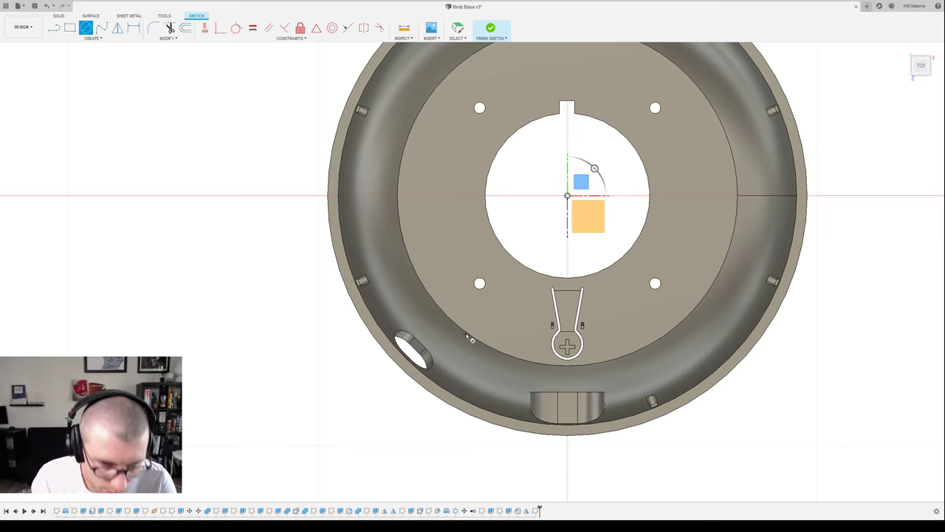
{"action": "left_click", "coordinate": [470, 340]}
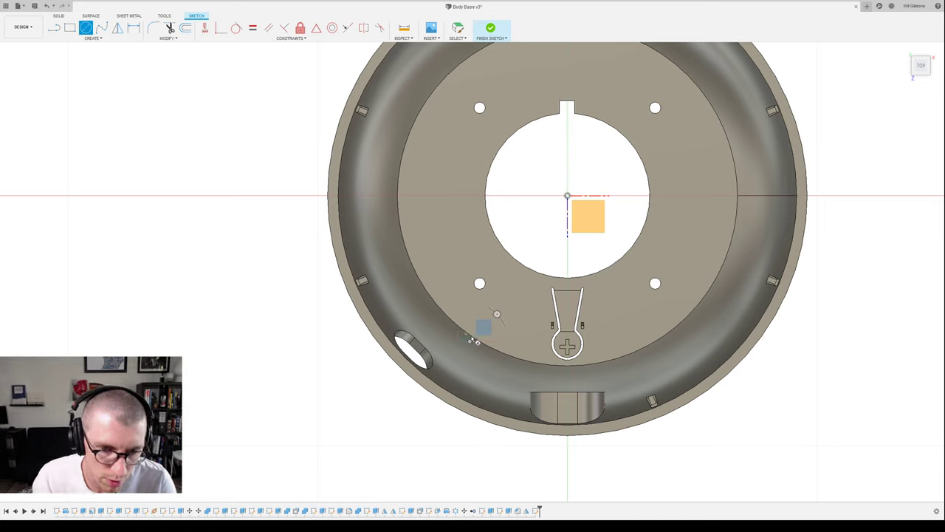
{"action": "left_click", "coordinate": [428, 295]}
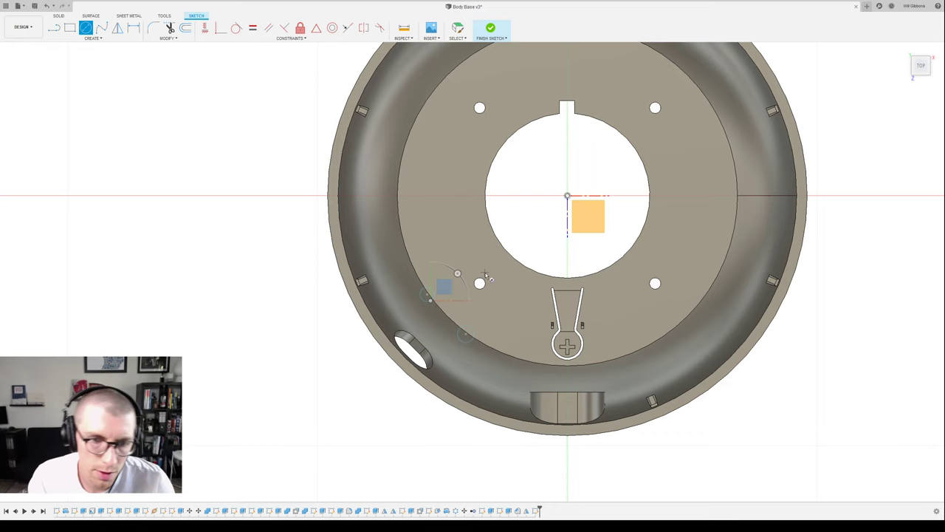
- Draw two separate lines from the origin through the small circles' centers, ending outside the shell's outer rim
{"action": "scroll", "coordinate": [484, 279], "scroll_direction": "up", "scroll_amount": 3}
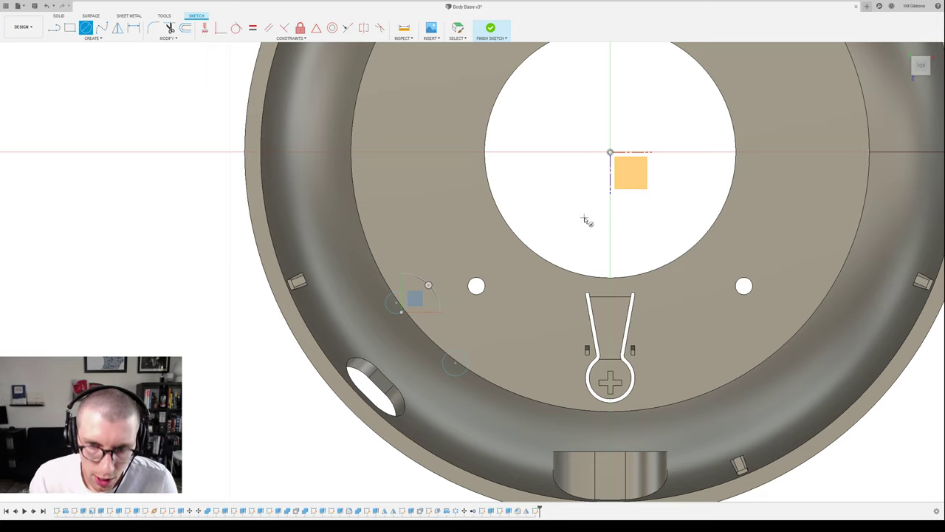
{"action": "key", "text": "l"}
{"action": "left_click", "coordinate": [609, 153]}
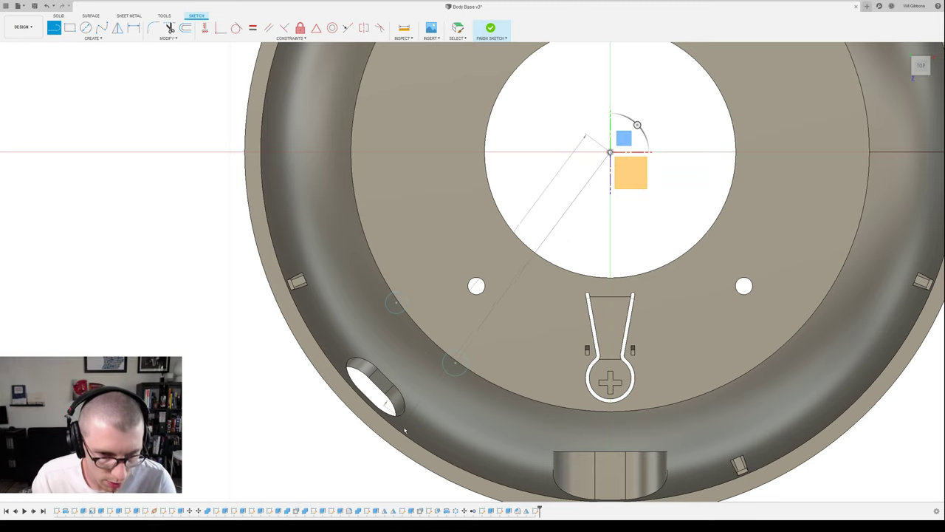
{"action": "left_click", "coordinate": [382, 467]}
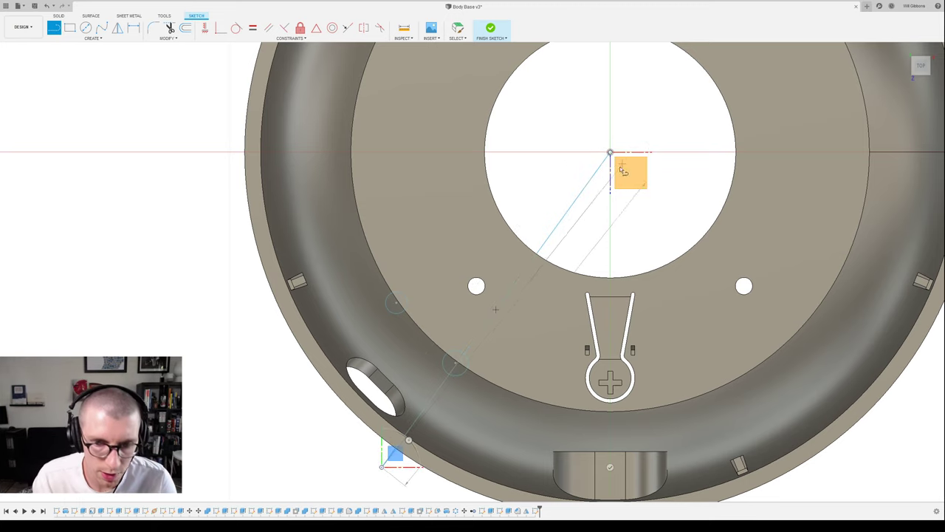
{"action": "key", "text": "Escape"}
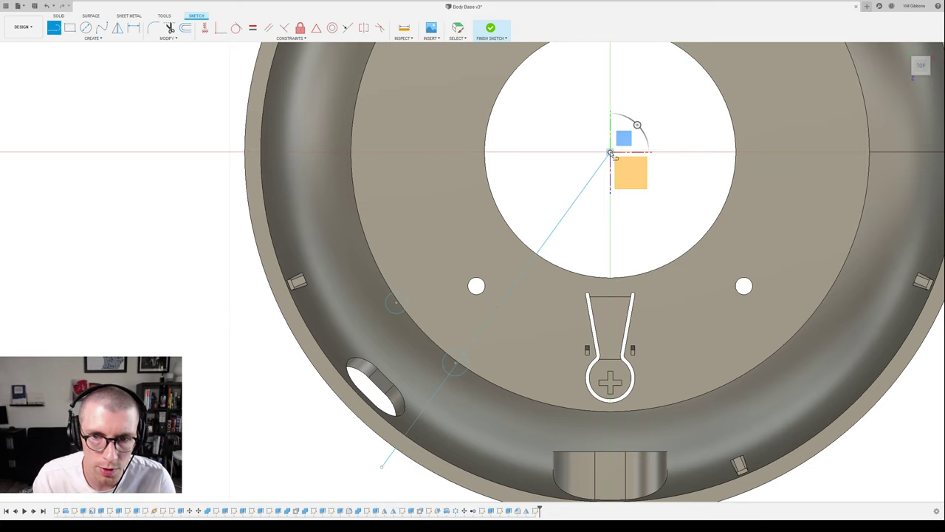
{"action": "left_click", "coordinate": [610, 153]}
{"action": "left_click", "coordinate": [275, 386]}
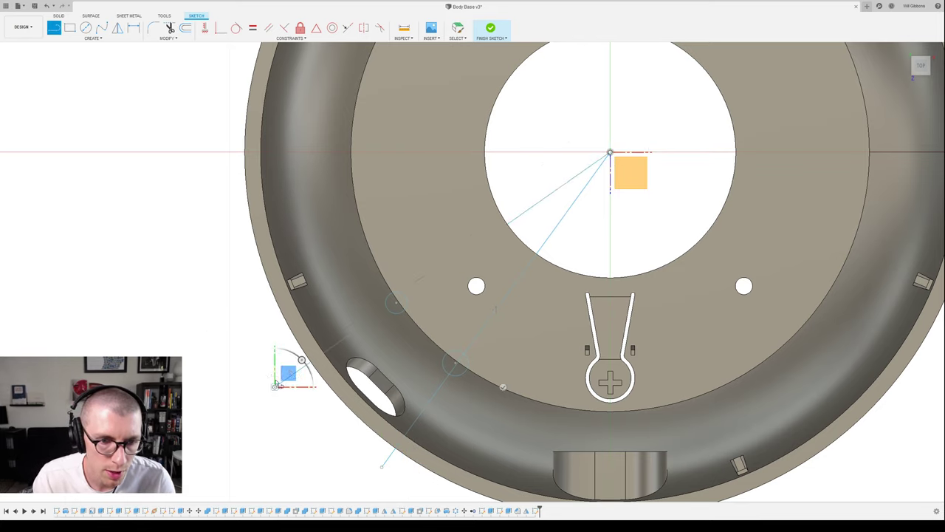
{"action": "key", "text": "Escape"}
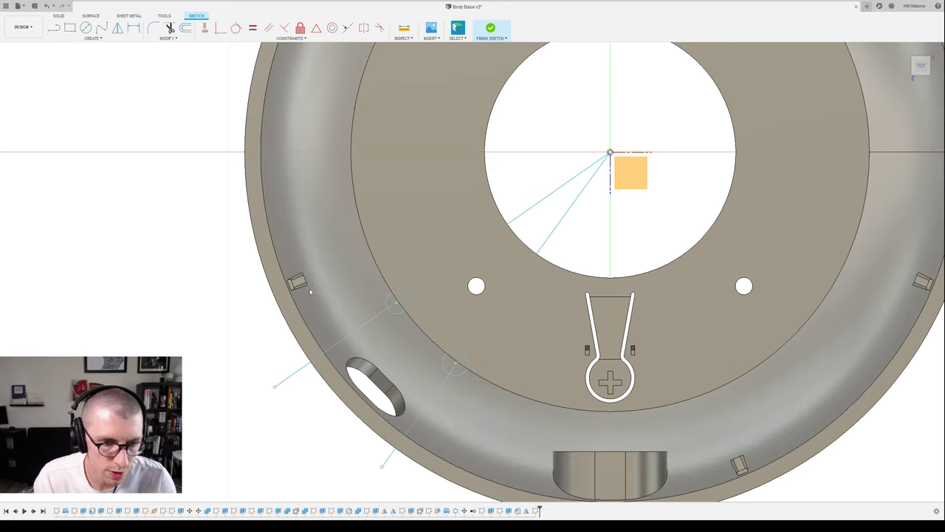
- Convert both radial lines running from the origin through the small circles into construction lines
{"action": "scroll", "coordinate": [312, 297], "scroll_direction": "down", "scroll_amount": 3}
{"action": "left_click", "coordinate": [496, 244]}
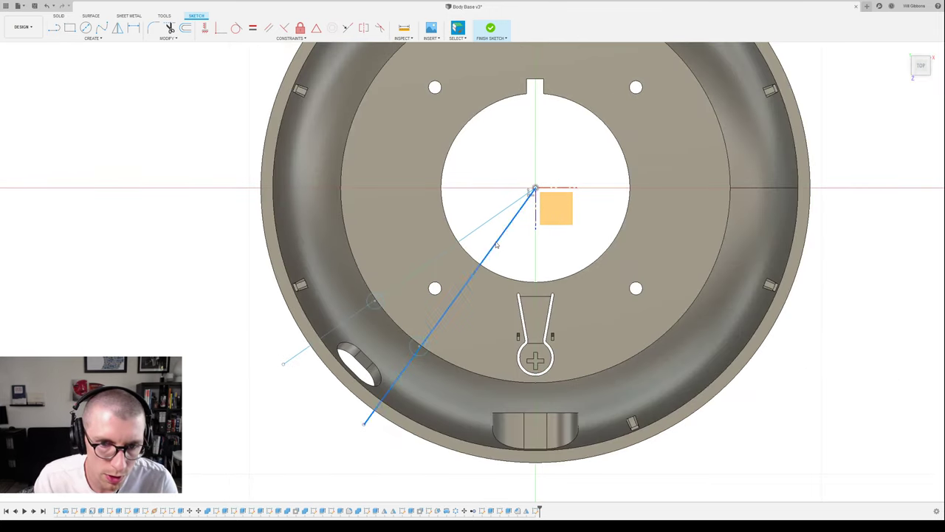
{"action": "key", "text": "x"}
{"action": "left_click", "coordinate": [489, 222]}
{"action": "key", "text": "x"}
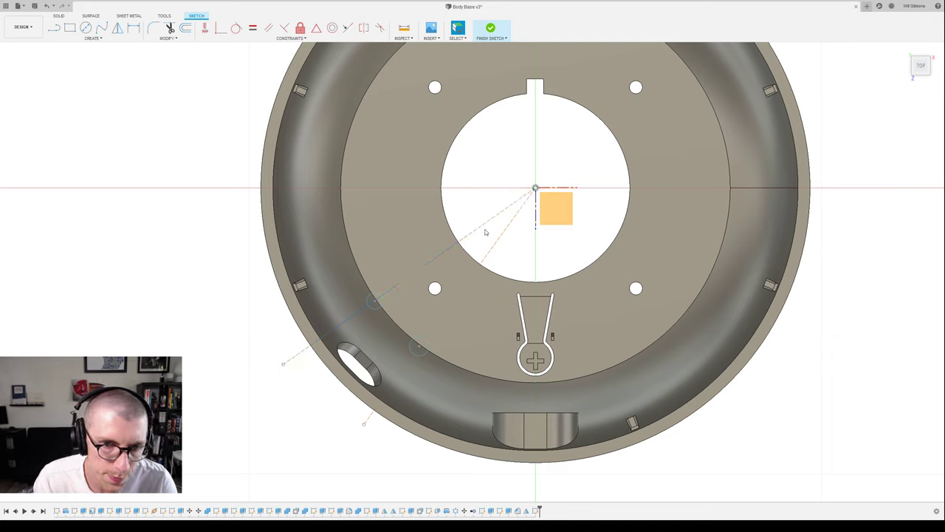
- Dimension the angle between the lower radial construction line and the vertical axis as 36°
{"action": "key", "text": "d"}
{"action": "left_click", "coordinate": [494, 242]}
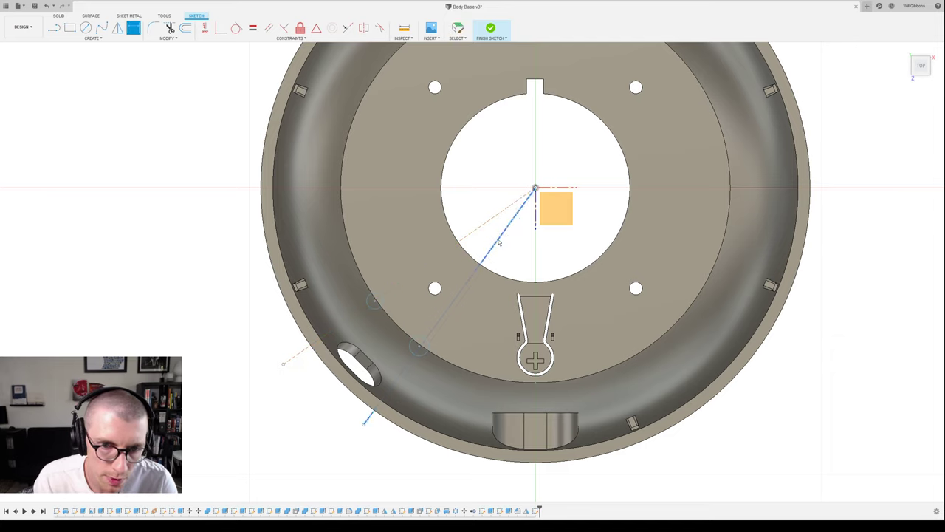
{"action": "left_click", "coordinate": [537, 222]}
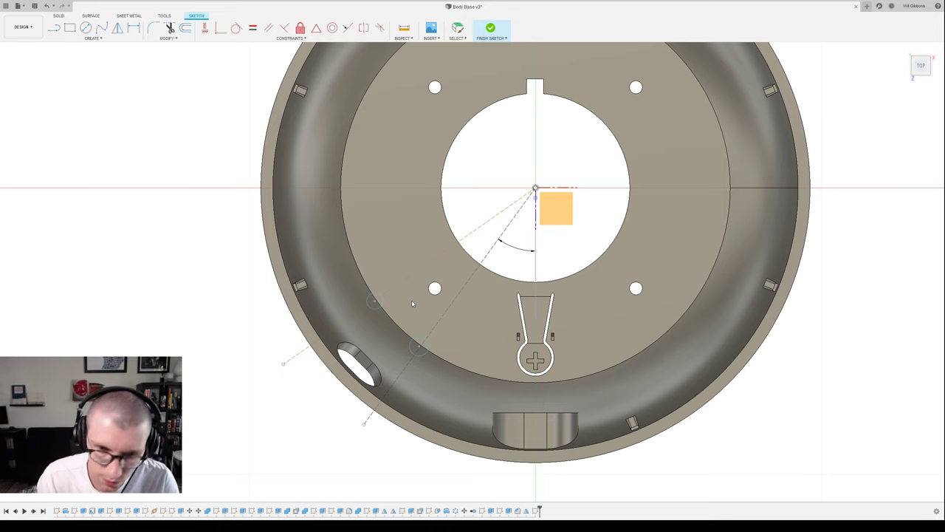
{"action": "key", "text": "Return"}
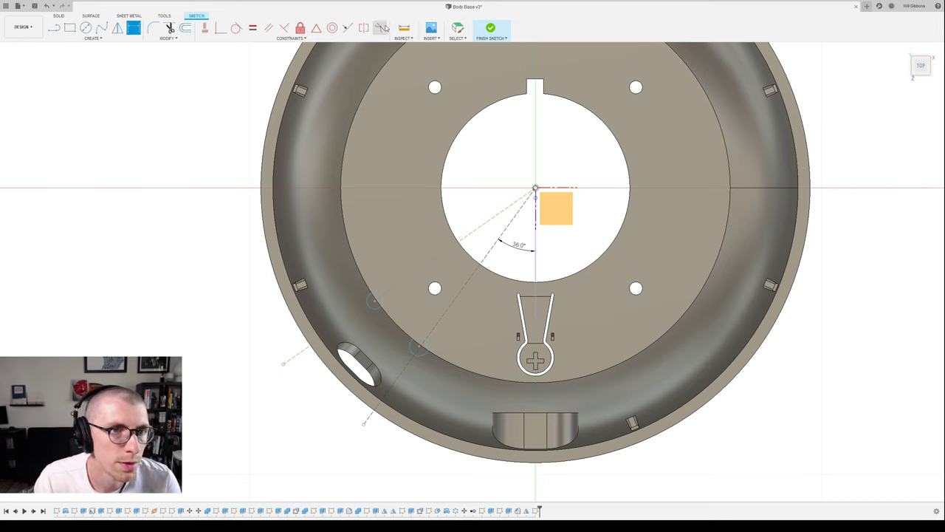
- Apply Coincident constraints to tie the two small circles' centers to their radial construction lines
{"action": "left_click", "coordinate": [220, 28]}
{"action": "scroll", "coordinate": [488, 360], "scroll_direction": "up", "scroll_amount": 4}
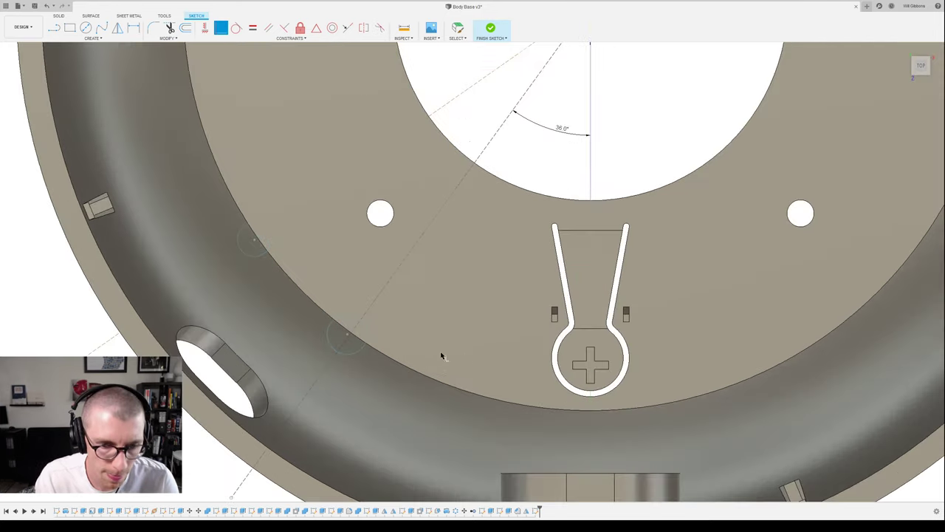
{"action": "left_click", "coordinate": [355, 327]}
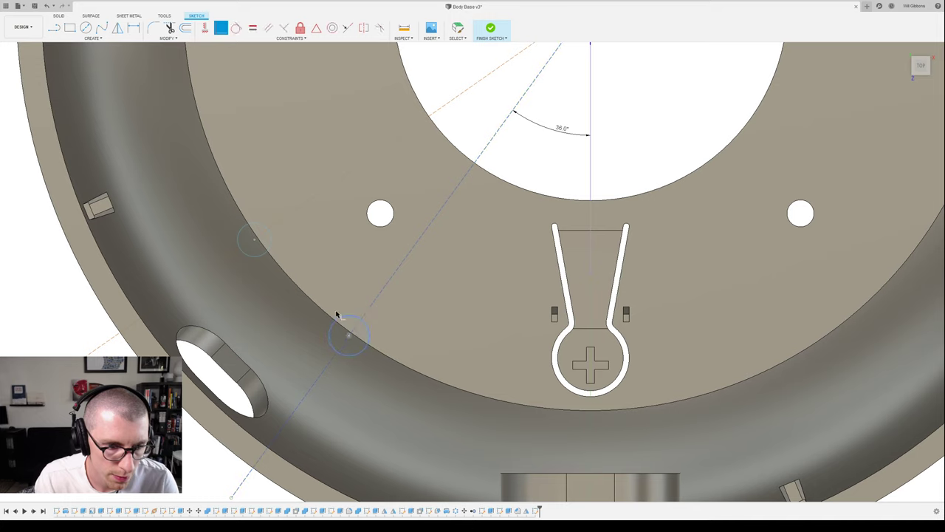
{"action": "left_click", "coordinate": [258, 238]}
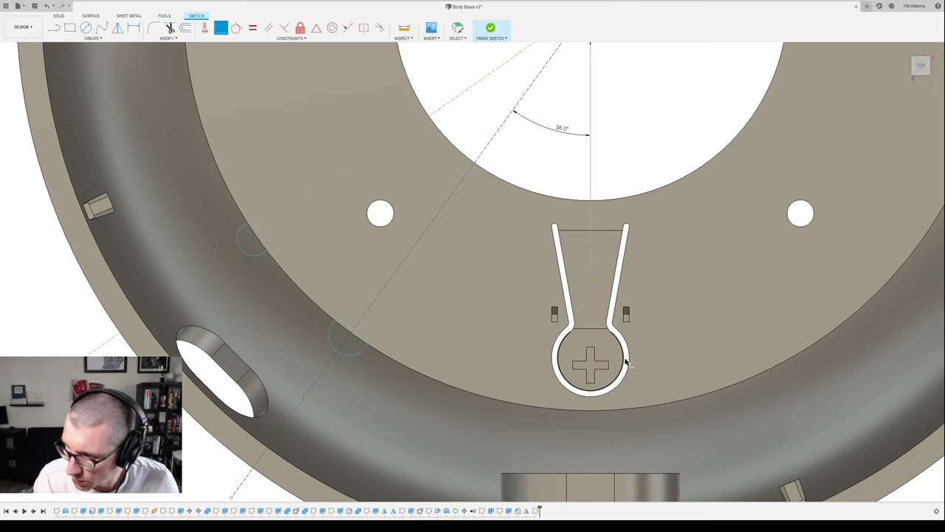
{"action": "scroll", "coordinate": [414, 318], "scroll_direction": "down", "scroll_amount": 3}
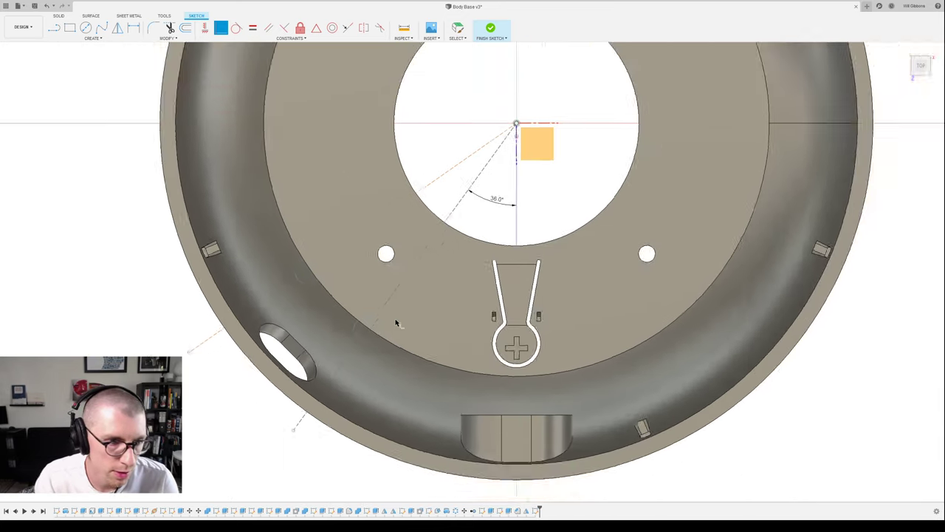
{"action": "scroll", "coordinate": [397, 322], "scroll_direction": "up", "scroll_amount": 2}
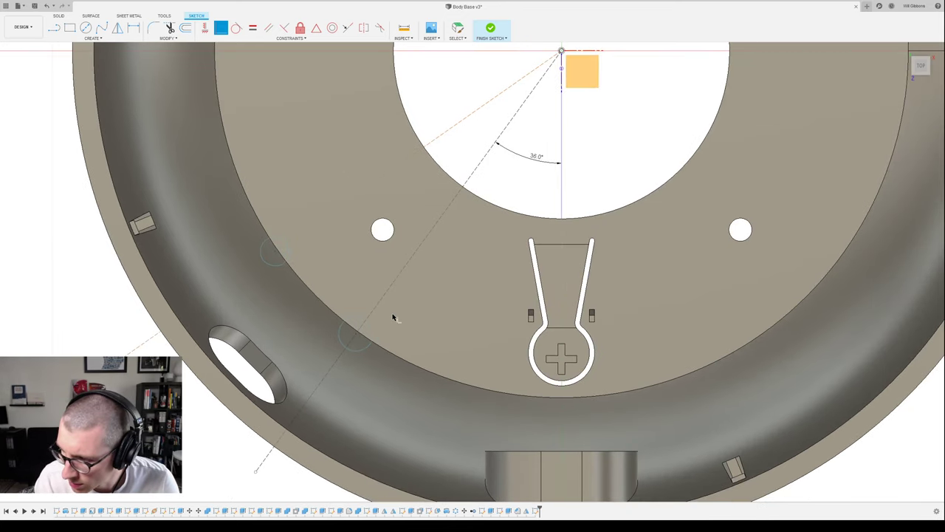
{"action": "scroll", "coordinate": [427, 322], "scroll_direction": "down", "scroll_amount": 2}
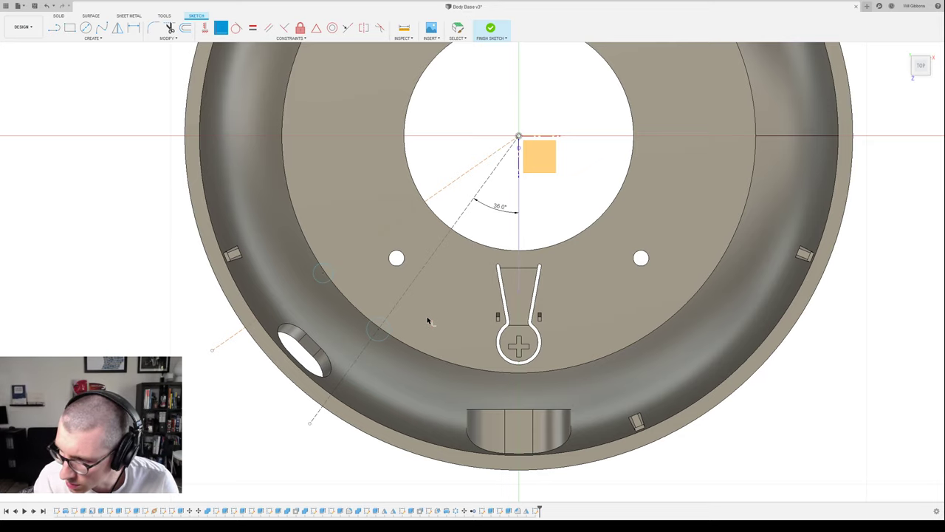
{"action": "scroll", "coordinate": [428, 320], "scroll_direction": "up", "scroll_amount": 3}
{"action": "scroll", "coordinate": [435, 320], "scroll_direction": "down", "scroll_amount": 4}
{"action": "scroll", "coordinate": [436, 322], "scroll_direction": "up", "scroll_amount": 3}
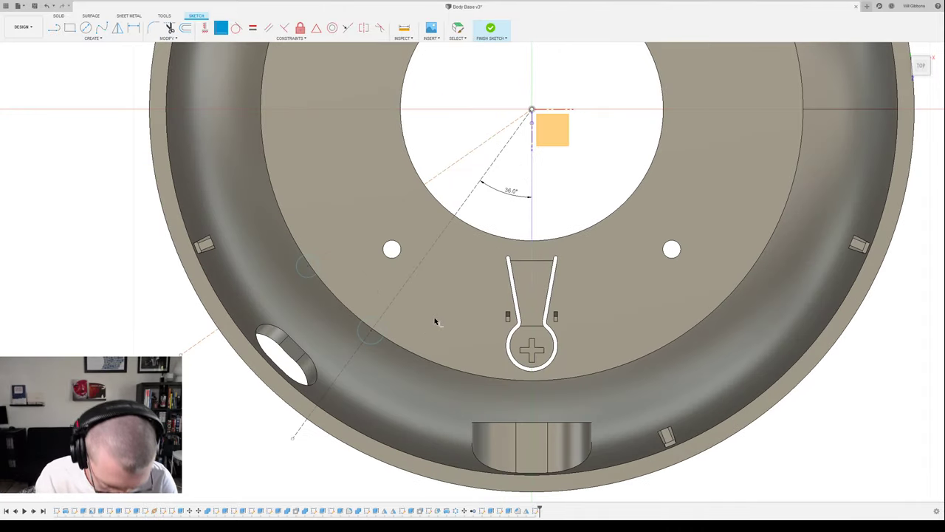
{"action": "scroll", "coordinate": [436, 322], "scroll_direction": "up", "scroll_amount": 1}
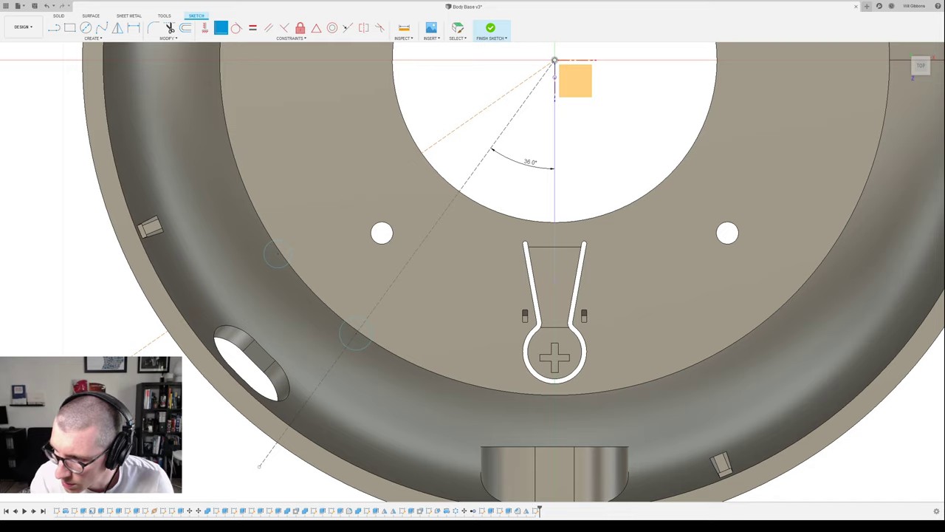
- Nudge both small circles slightly outward along their construction lines and sketch a smaller concentric circle inside each
{"action": "left_click", "coordinate": [356, 336]}
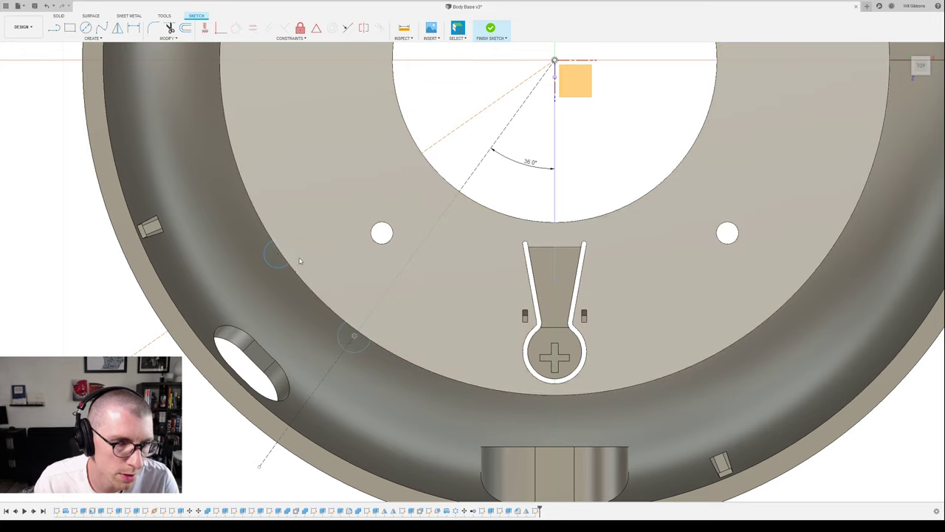
{"action": "left_click", "coordinate": [275, 257]}
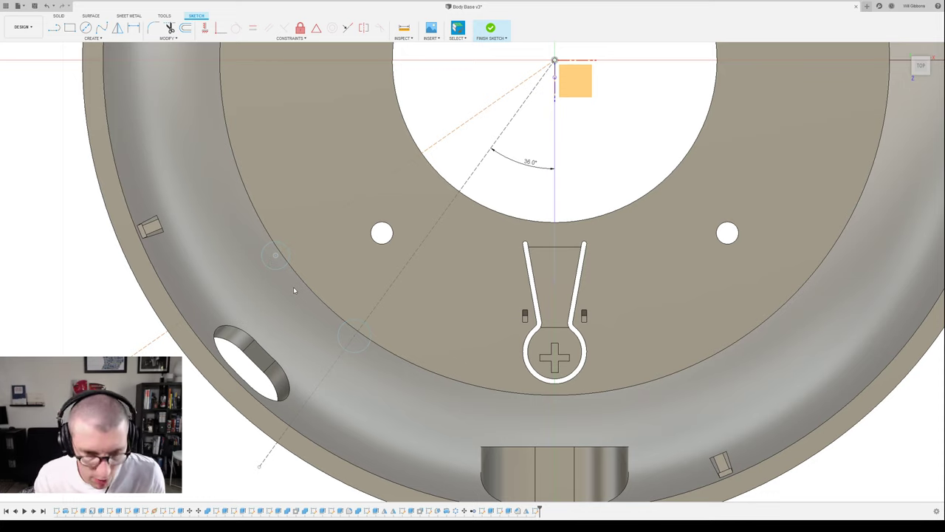
{"action": "key", "text": "c"}
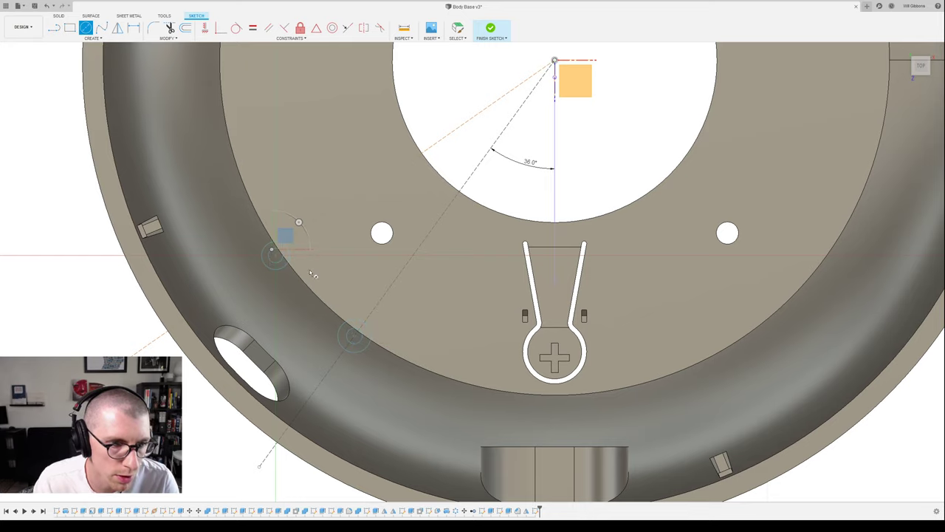
{"action": "key", "text": "Escape"}
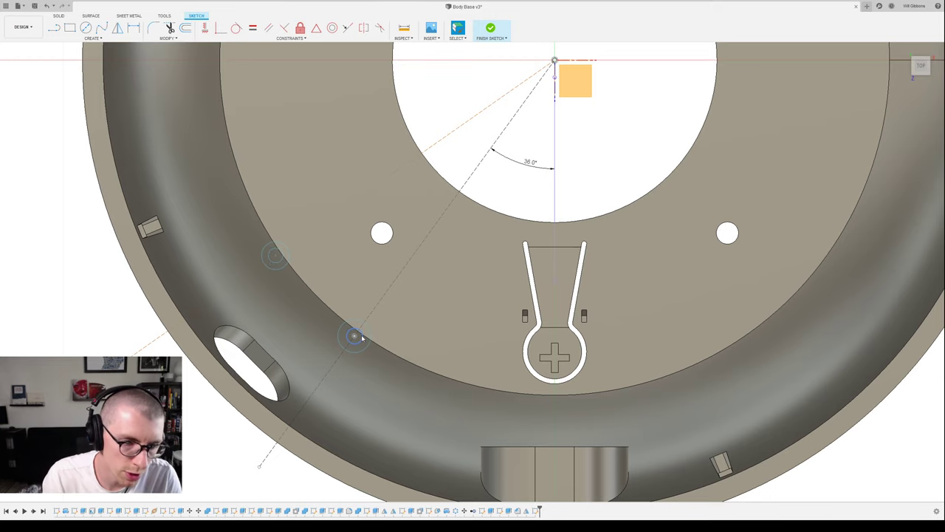
- Dimension the outer circle on the 36° construction line with a diameter of 3.75
{"action": "scroll", "coordinate": [361, 336], "scroll_direction": "up", "scroll_amount": 2}
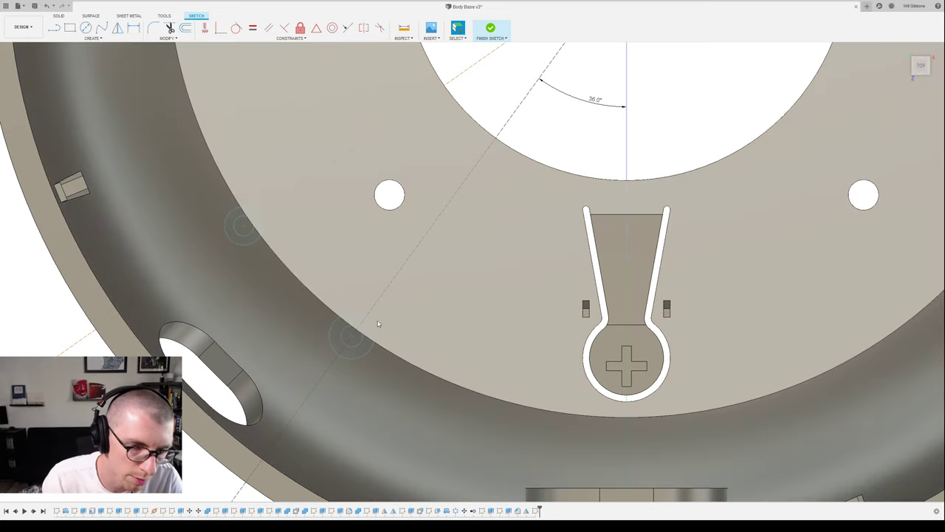
{"action": "left_click", "coordinate": [352, 336]}
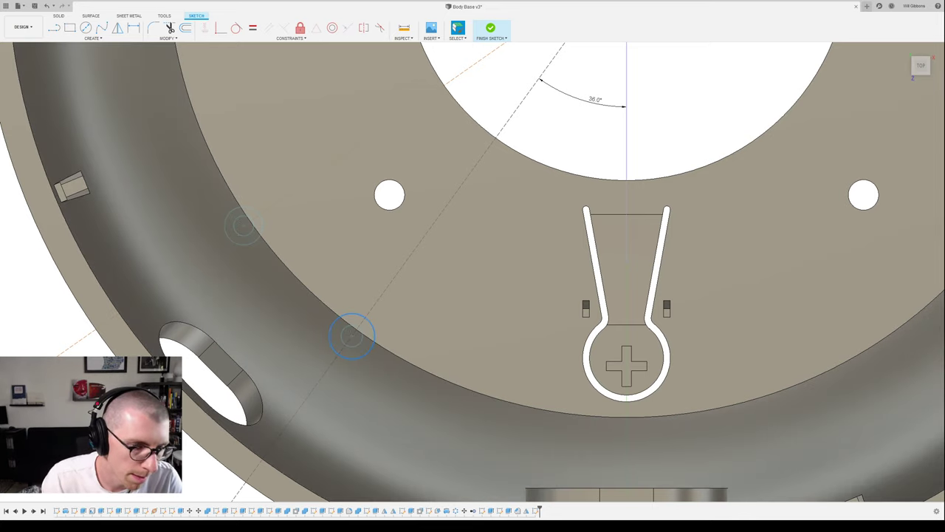
{"action": "key", "text": "d"}
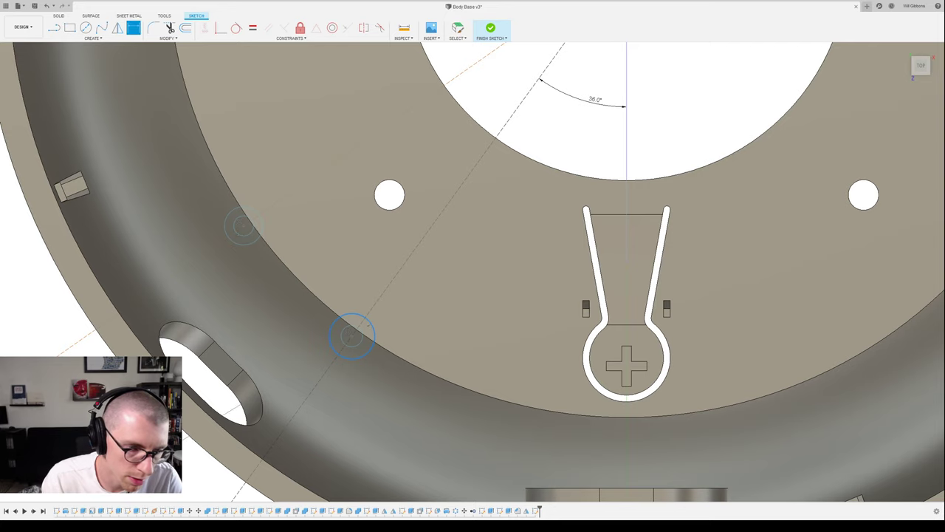
{"action": "key", "text": "Escape"}
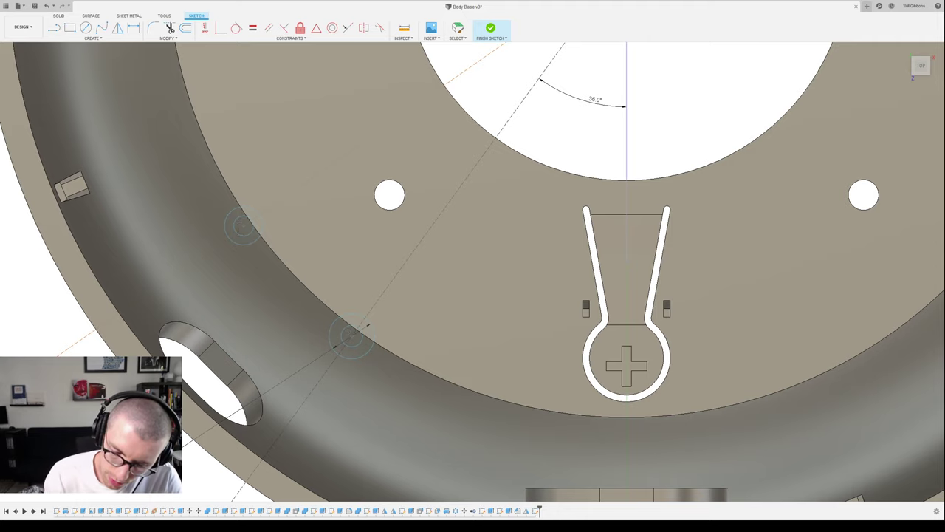
{"action": "key", "text": "d"}
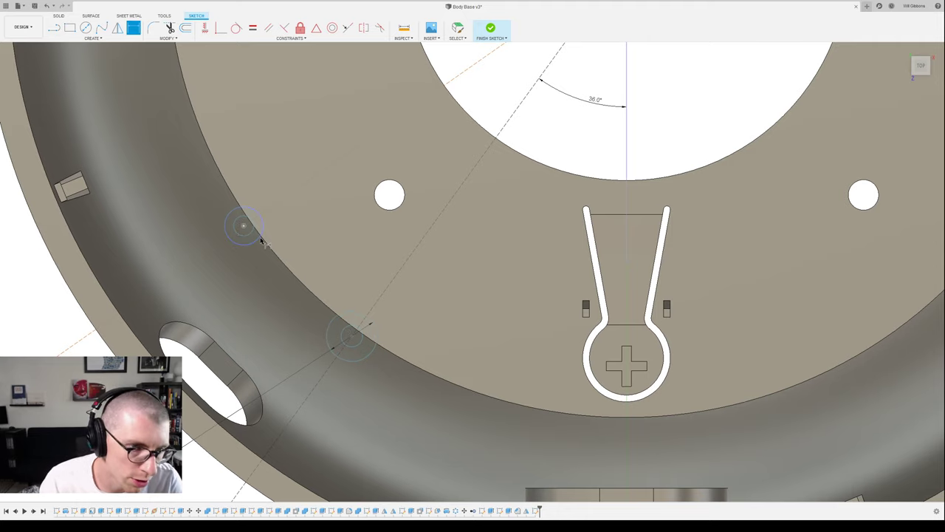
- Apply an Equal constraint between the dimensioned outer circle and the outer circle at the other end of the oval opening
{"action": "middle_click_drag", "start_coordinate": [306, 280], "coordinate": [375, 265]}
{"action": "key", "text": "d"}
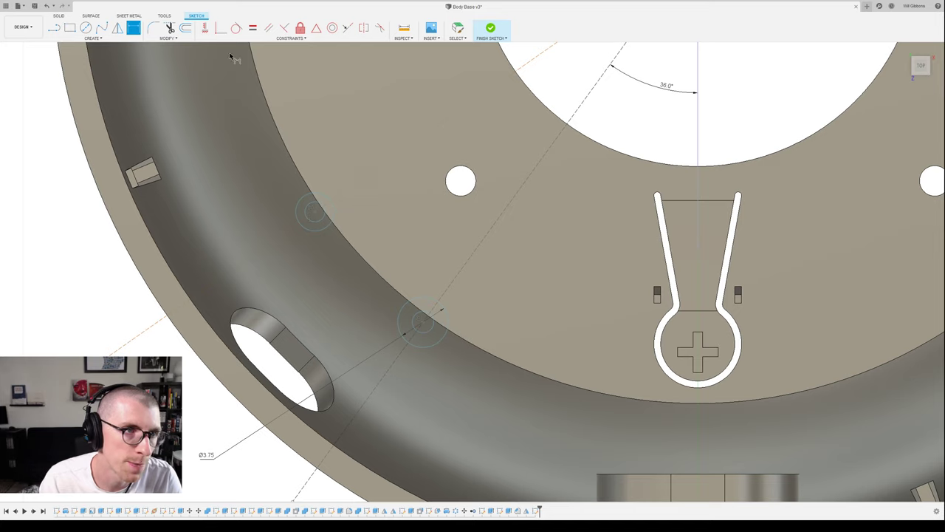
{"action": "left_click", "coordinate": [253, 28]}
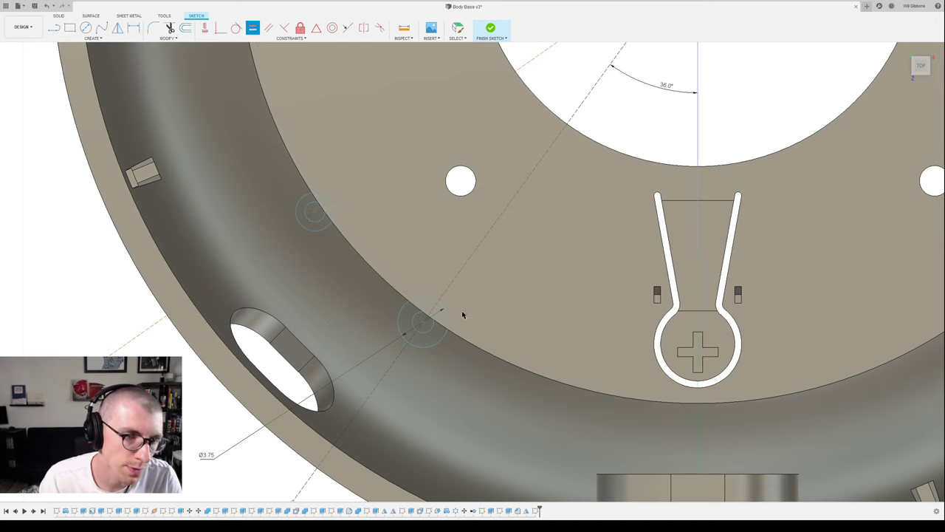
{"action": "left_click", "coordinate": [420, 299]}
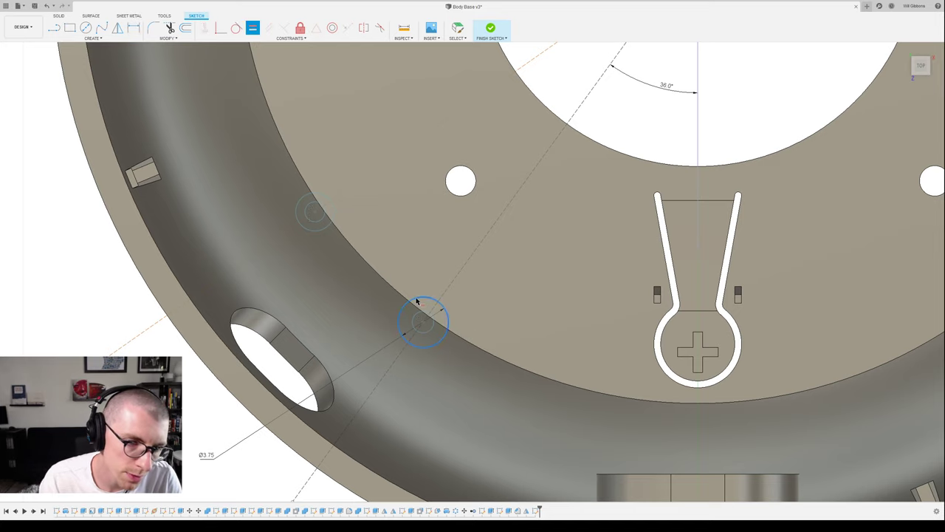
{"action": "left_click", "coordinate": [319, 231]}
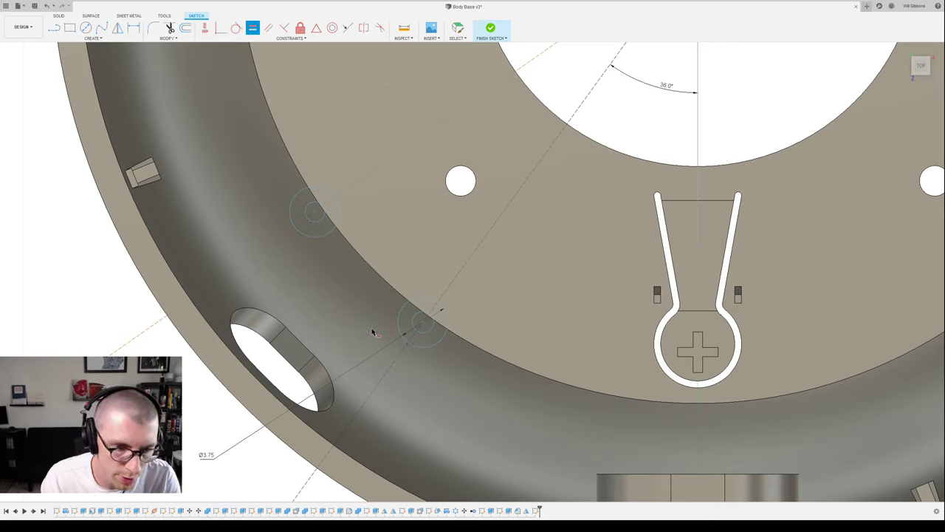
- Try a diameter dimension on the inner circle of the 36° line and delete it
{"action": "key", "text": "d"}
{"action": "left_click", "coordinate": [420, 322]}
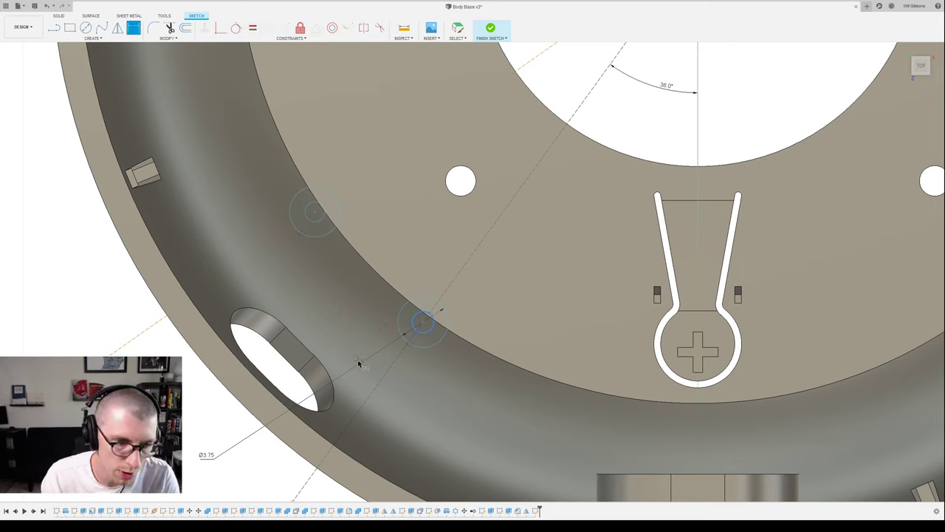
{"action": "left_click", "coordinate": [421, 322]}
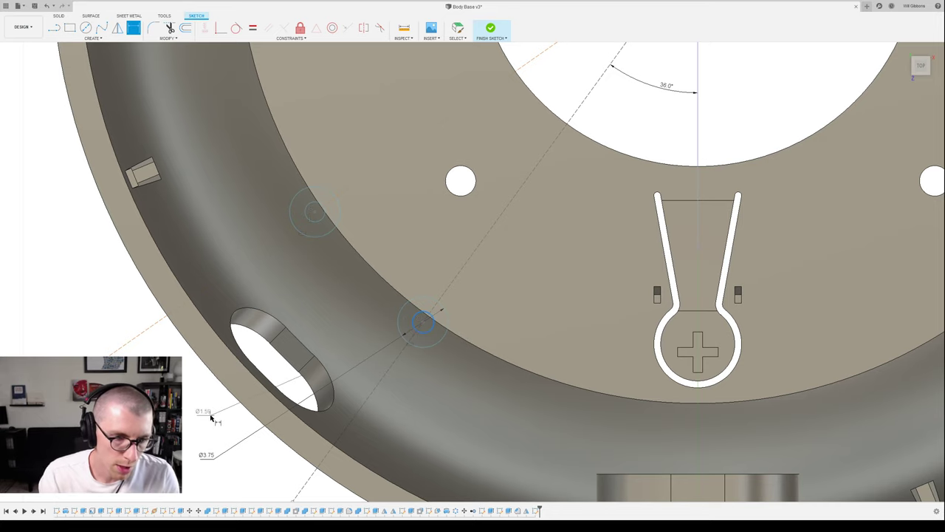
{"action": "key", "text": "Escape"}
{"action": "key", "text": "Escape"}
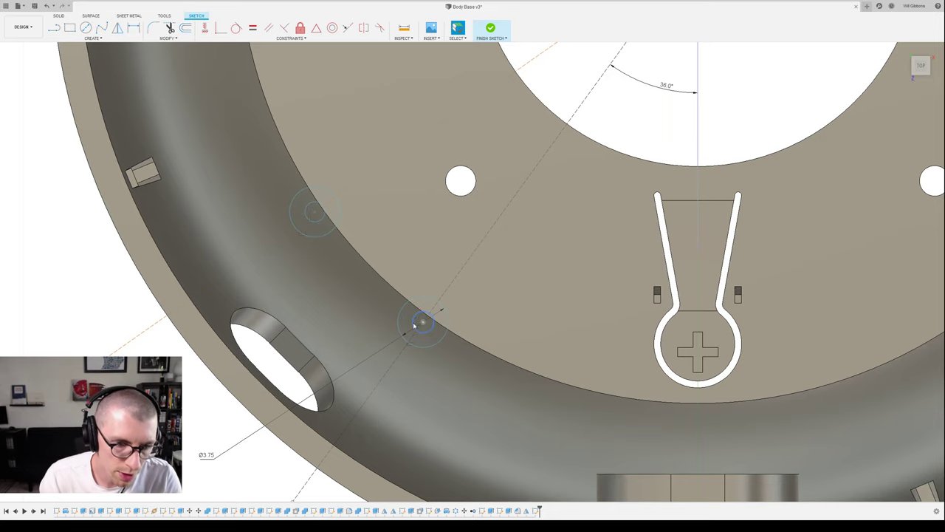
{"action": "key", "text": "d"}
{"action": "left_click", "coordinate": [420, 322]}
{"action": "key", "text": "Escape"}
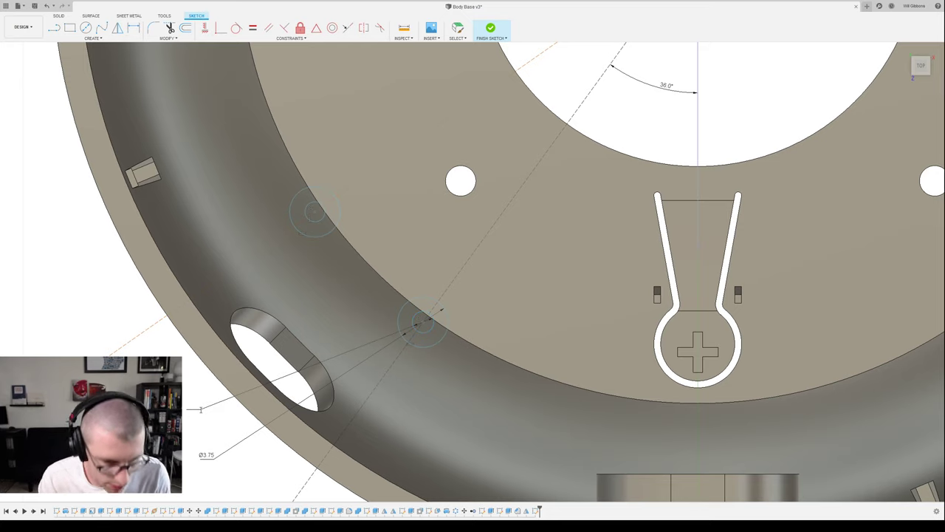
{"action": "key", "text": "Return"}
{"action": "key", "text": "Escape"}
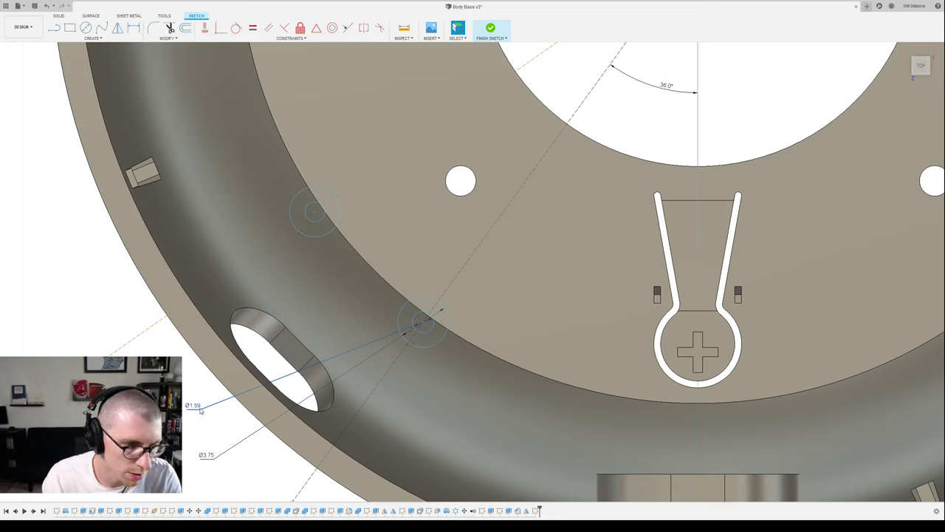
{"action": "left_click", "coordinate": [200, 409]}
{"action": "key", "text": "Delete"}
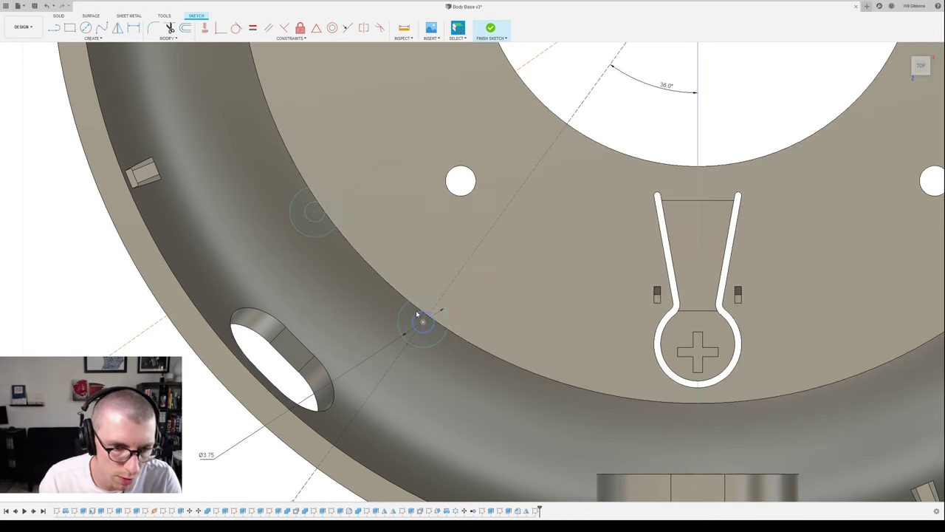
- Dimension the gap between the inner and outer circles on the 36° line as 1.00
{"action": "key", "text": "d"}
{"action": "left_click", "coordinate": [413, 319]}
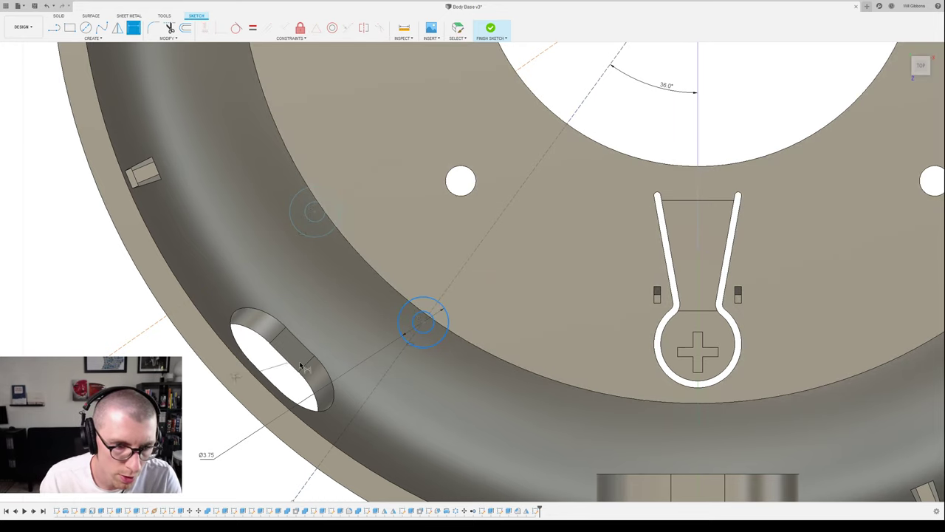
{"action": "left_click", "coordinate": [190, 415]}
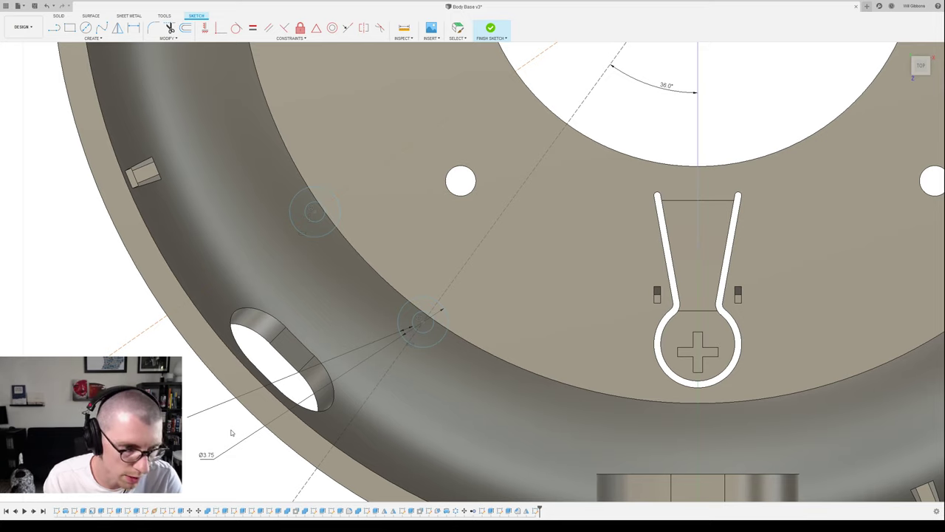
{"action": "key", "text": "d"}
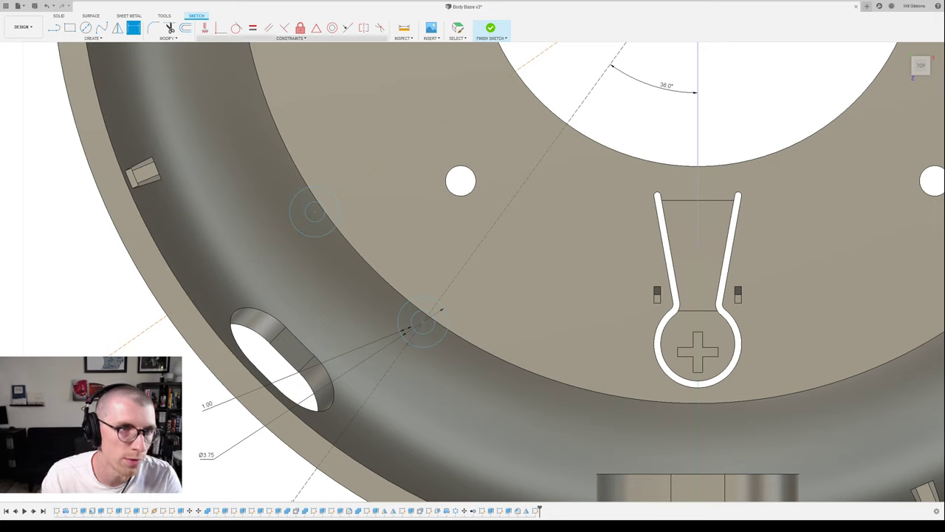
- Apply an Equal constraint between the inner circles of the two concentric pairs near the oval opening
{"action": "left_click", "coordinate": [252, 27]}
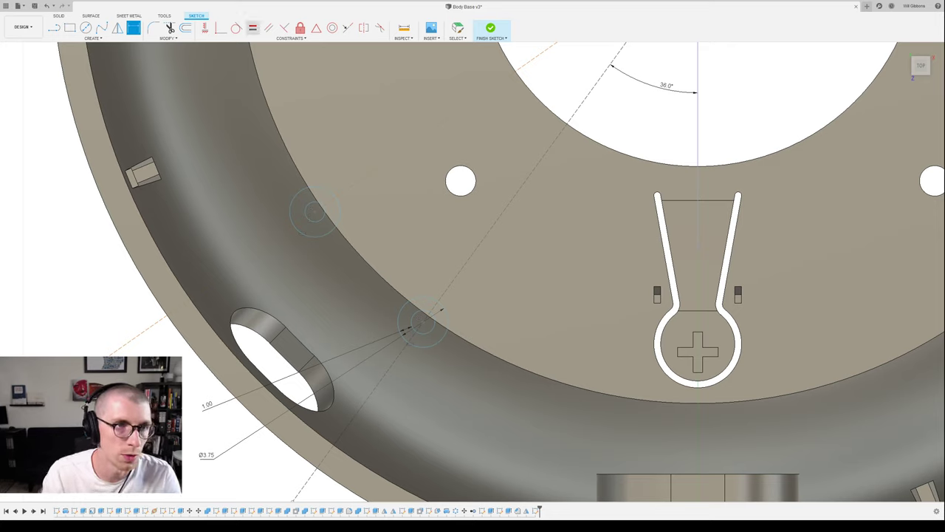
{"action": "left_click", "coordinate": [314, 212]}
{"action": "left_click", "coordinate": [418, 318]}
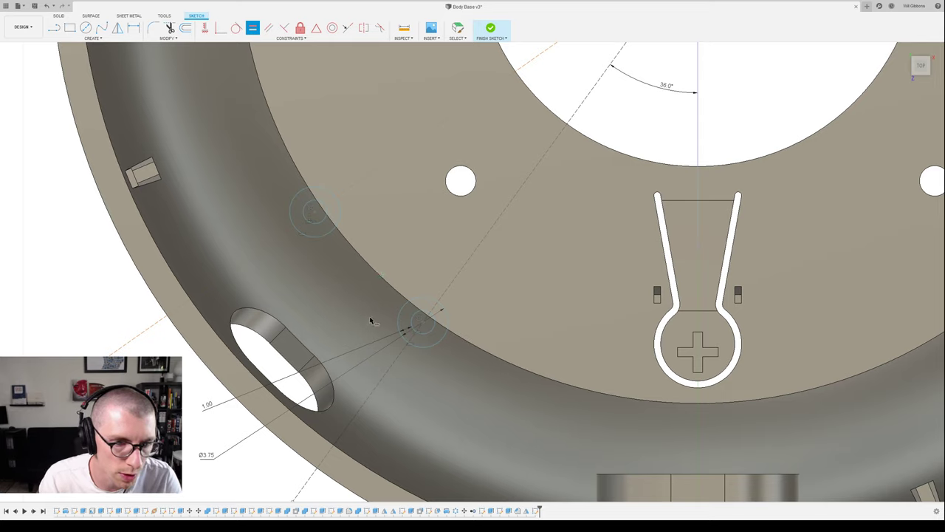
{"action": "key", "text": "Escape"}
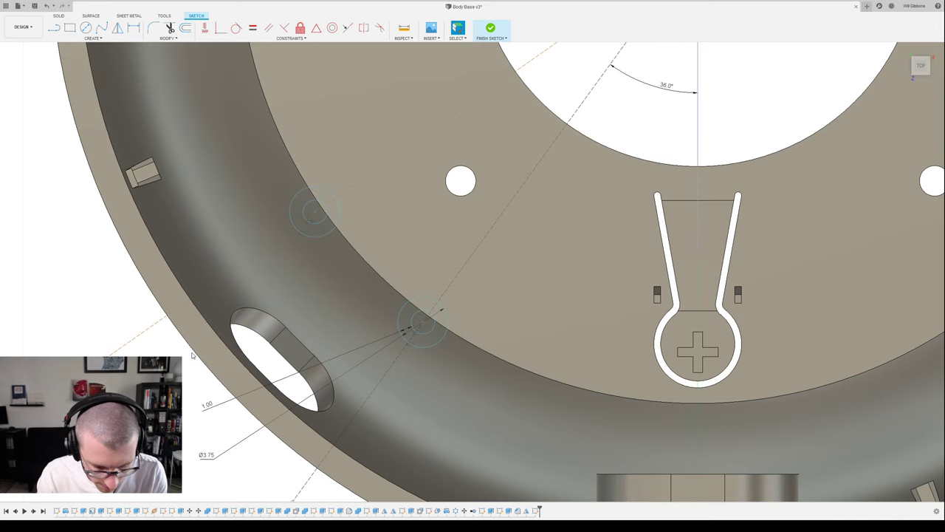
- Add a distance dimension from the sketch origin to the centre of the circle pair on the 36° construction line
{"action": "scroll", "coordinate": [469, 482], "scroll_direction": "down", "scroll_amount": 3}
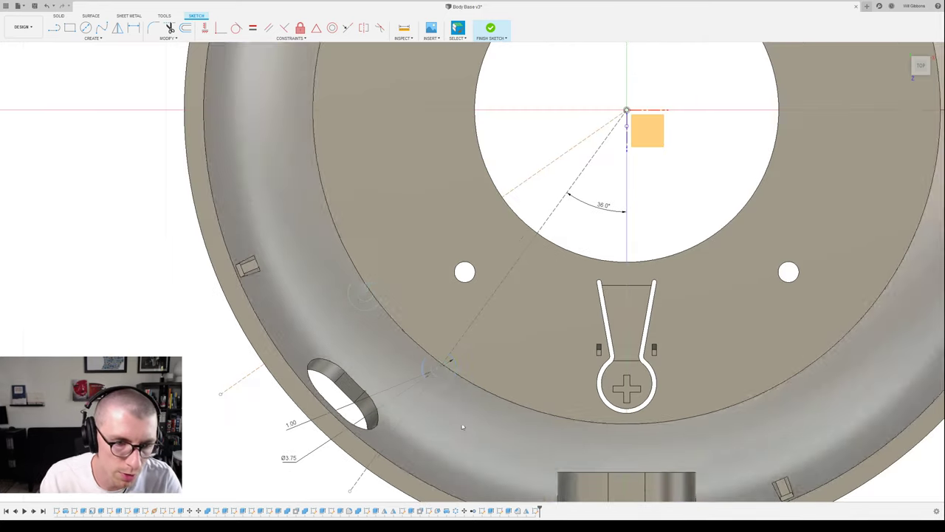
{"action": "key", "text": "d"}
{"action": "left_click", "coordinate": [441, 369]}
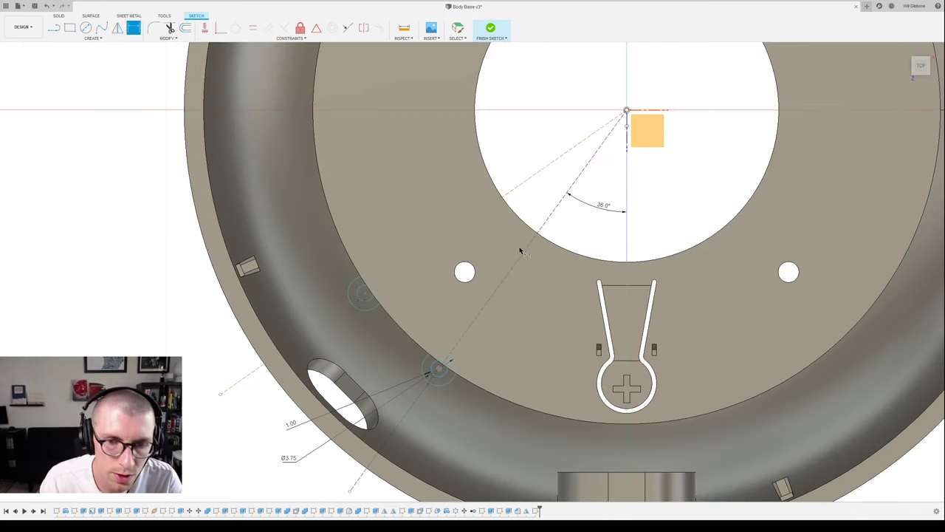
{"action": "left_click", "coordinate": [627, 111]}
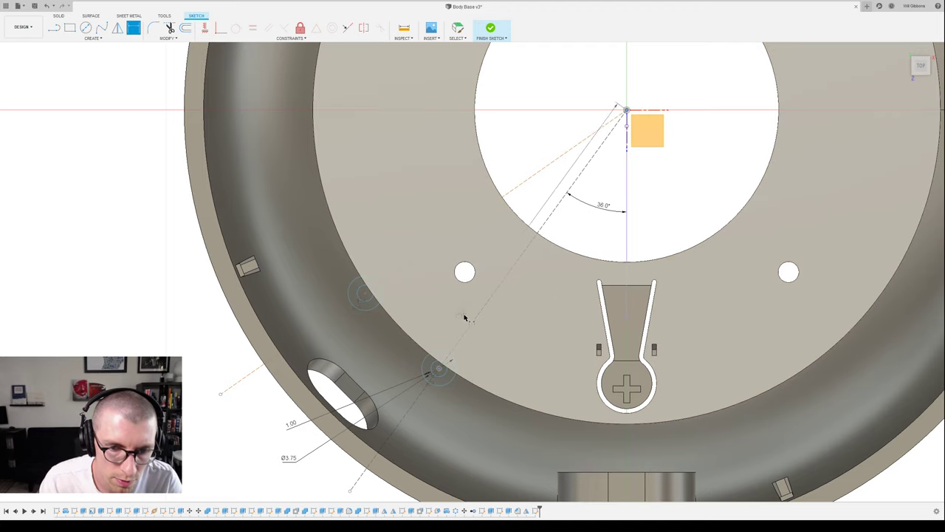
{"action": "key", "text": "Escape"}
{"action": "scroll", "coordinate": [441, 266], "scroll_direction": "up", "scroll_amount": 2}
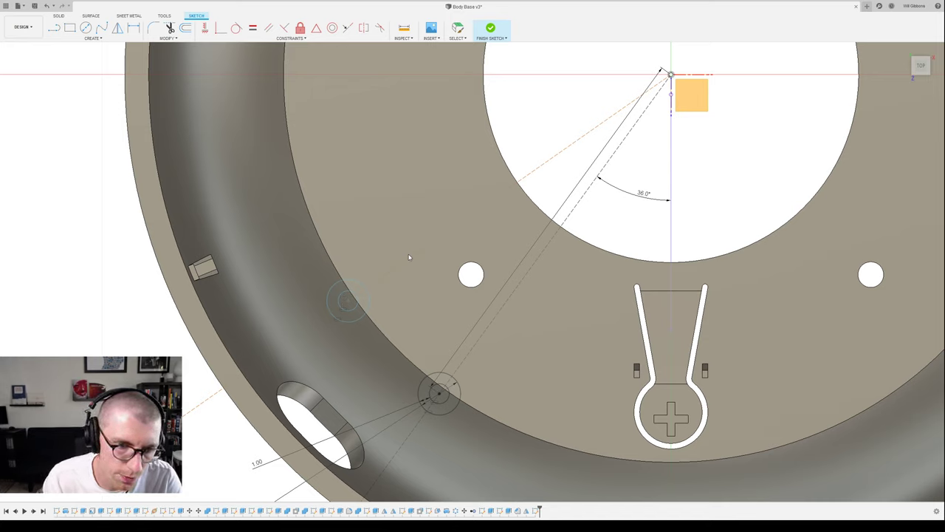
- Adjust the distance between the origin and the circle pair on the 36° line to 35.50
{"action": "key", "text": "d"}
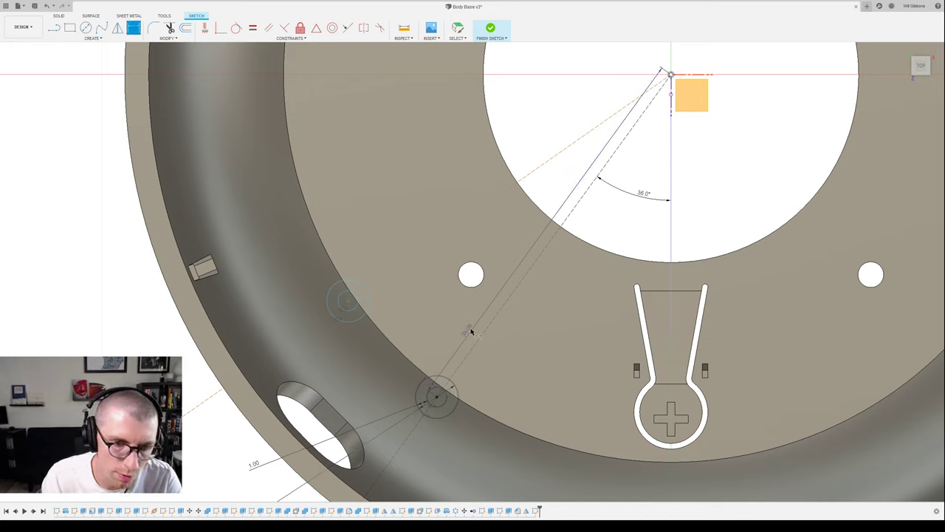
{"action": "key", "text": "Escape"}
{"action": "key", "text": "d"}
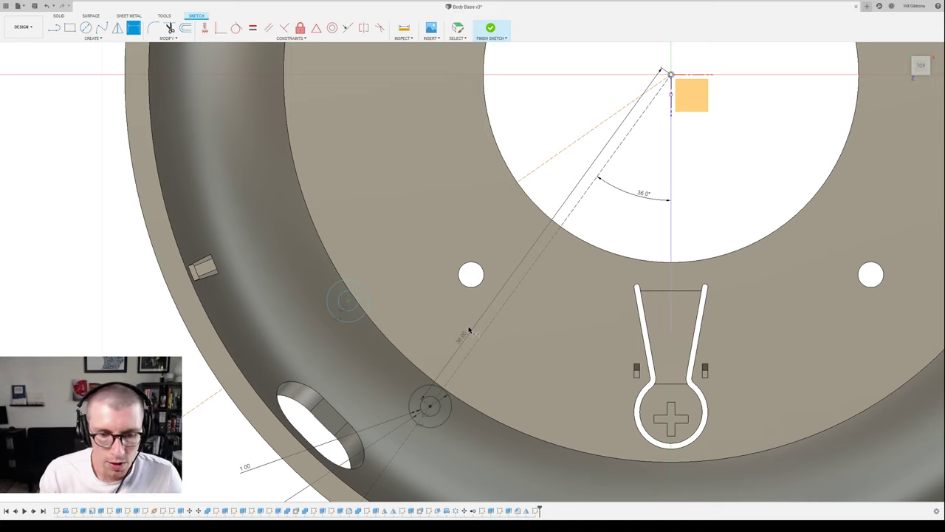
{"action": "key", "text": "Escape"}
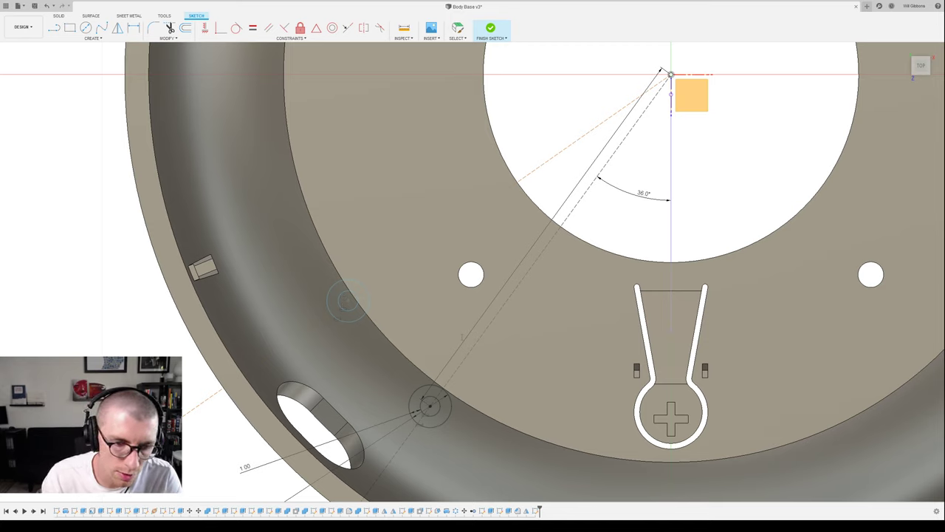
{"action": "key", "text": "d"}
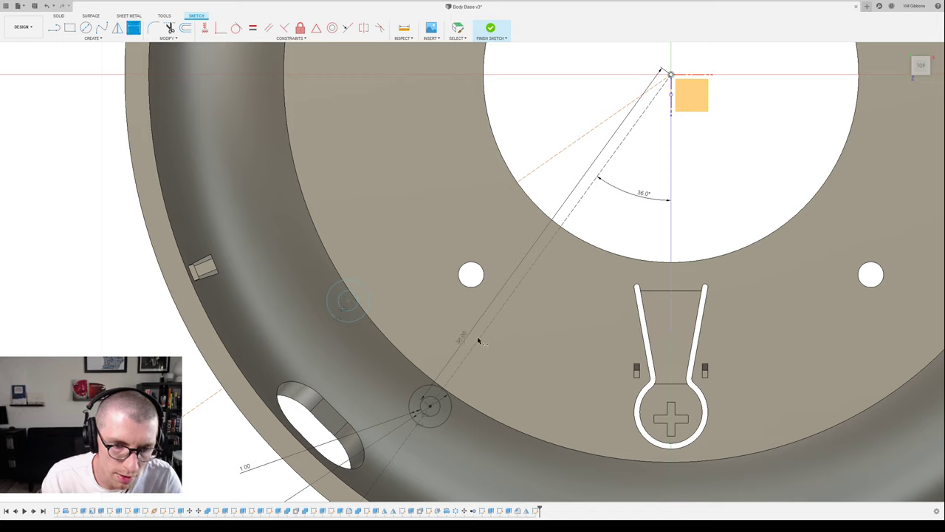
{"action": "key", "text": "Escape"}
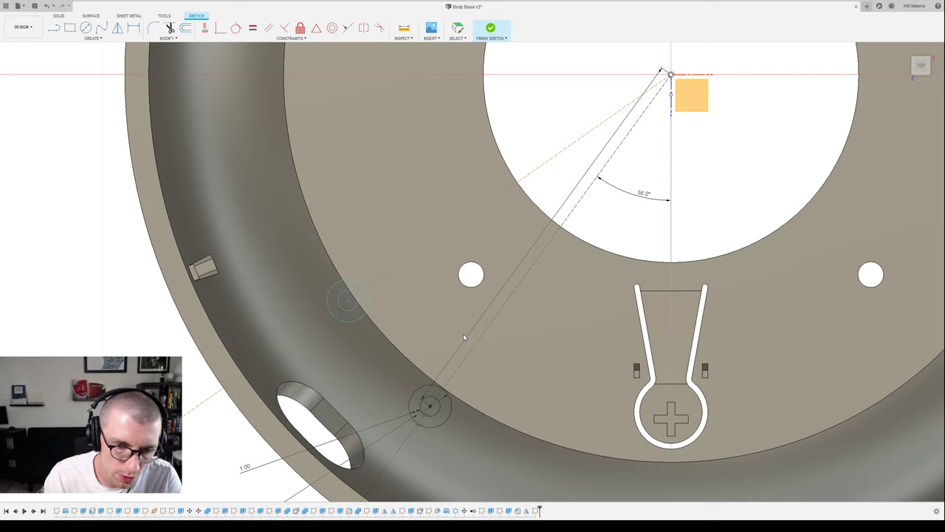
- Dimension the origin to the other circle pair's centre, linking its value to the existing 35.50 distance
{"action": "key", "text": "d"}
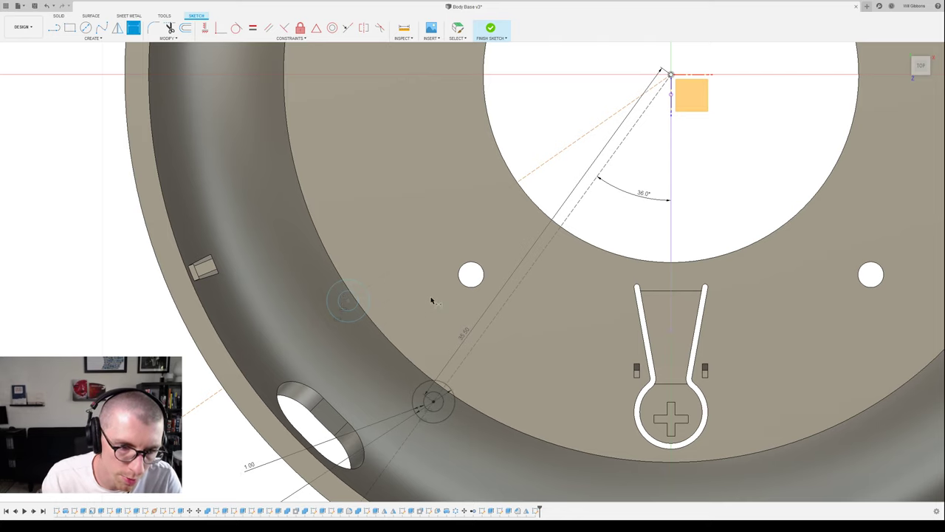
{"action": "left_click", "coordinate": [348, 301]}
{"action": "left_click", "coordinate": [672, 75]}
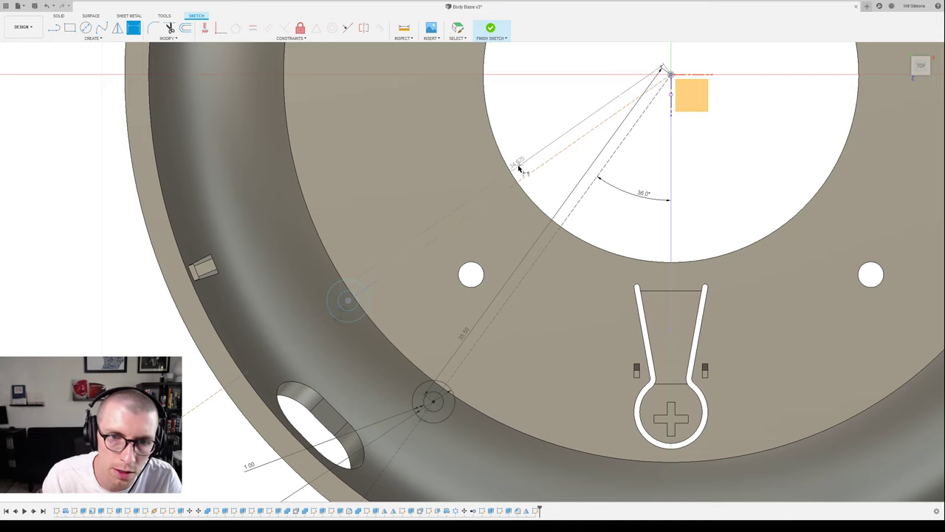
{"action": "left_click", "coordinate": [489, 185]}
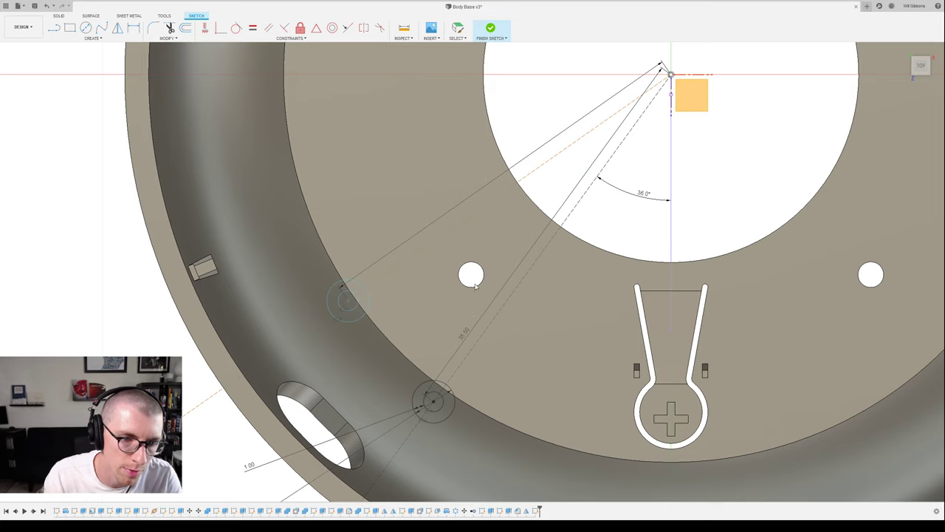
{"action": "key", "text": "d"}
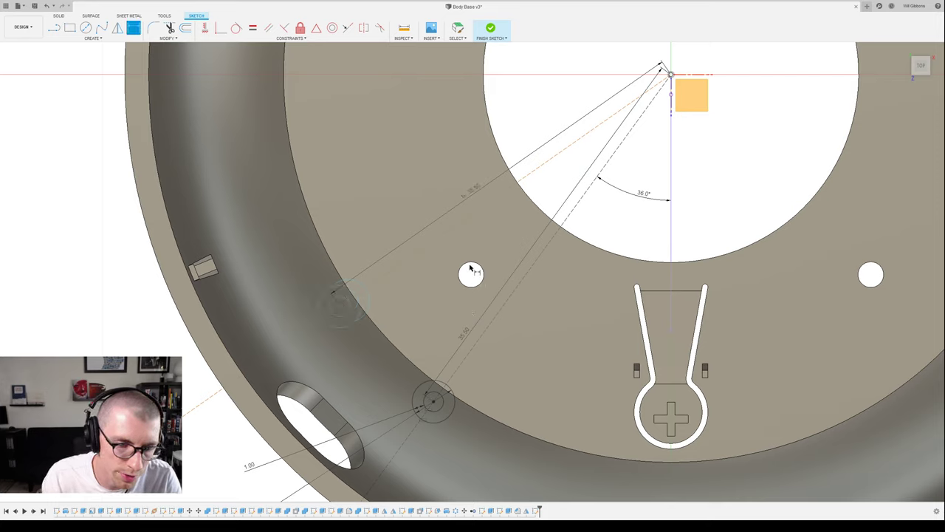
{"action": "left_click", "coordinate": [334, 304]}
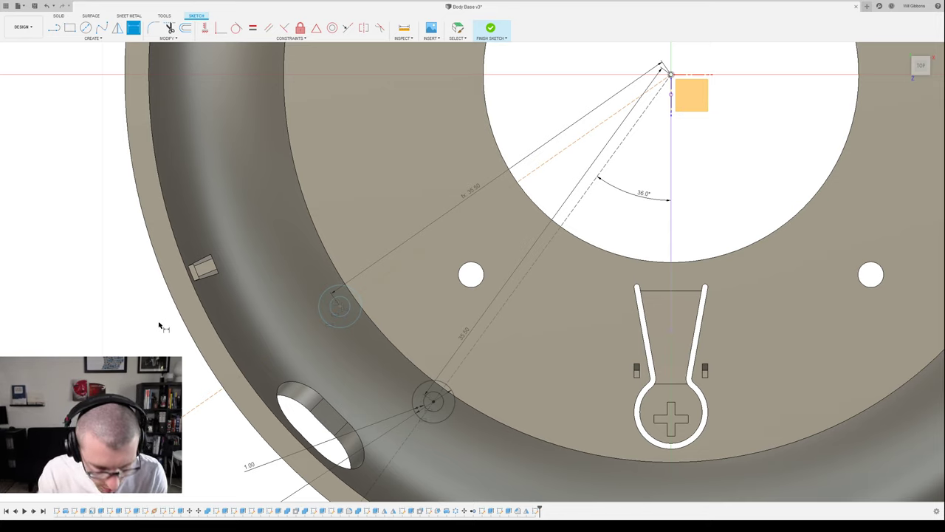
{"action": "key", "text": "e"}
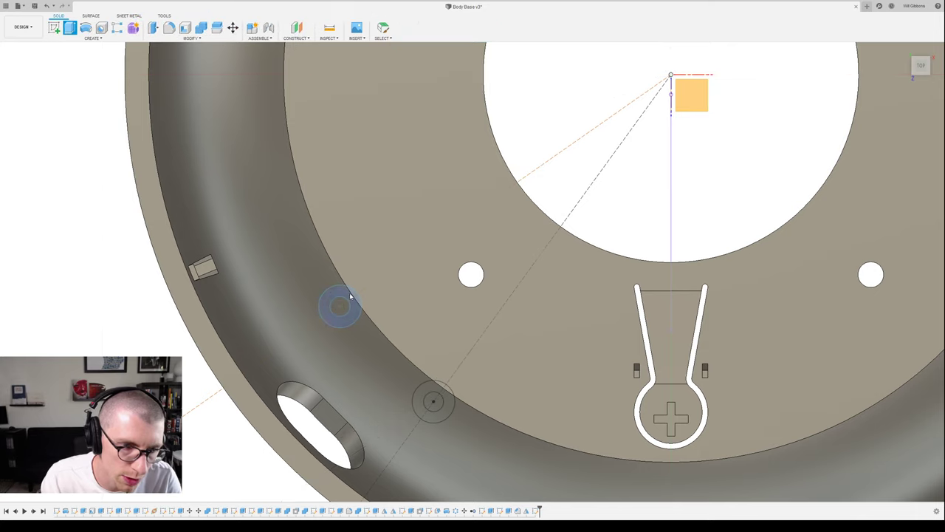
{"action": "left_click", "coordinate": [349, 293]}
{"action": "left_click", "coordinate": [433, 383]}
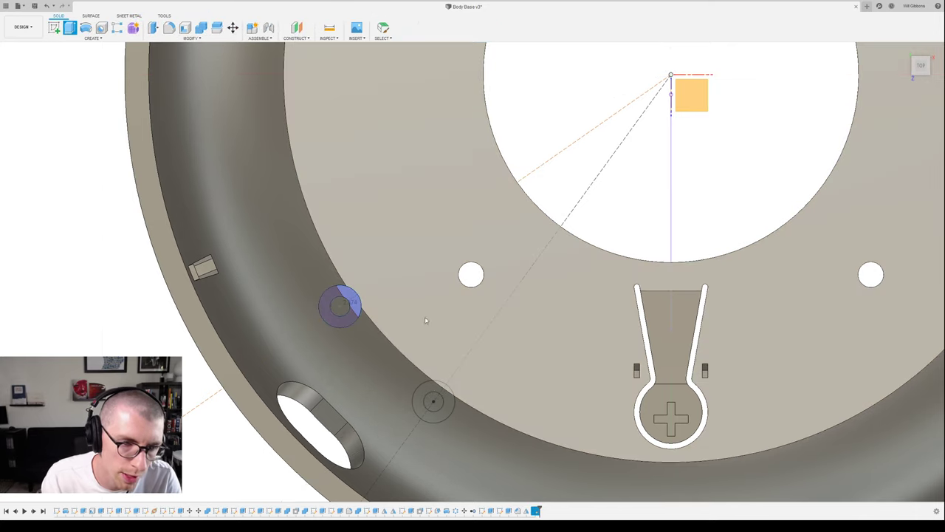
{"action": "key", "text": "Escape"}
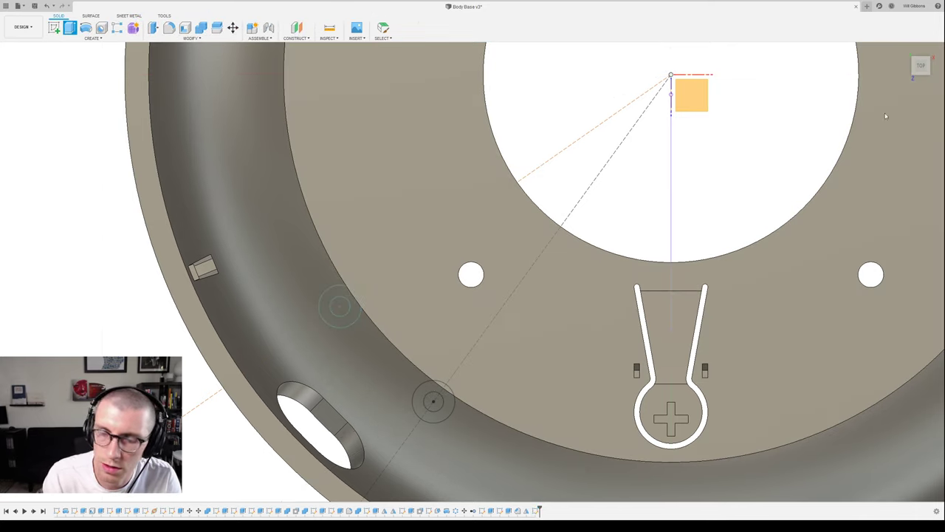
- Extrude the two ring profiles between the concentric circles upward into hollow bosses
{"action": "scroll", "coordinate": [413, 291], "scroll_direction": "down", "scroll_amount": 2}
{"action": "middle_click_drag", "start_coordinate": [411, 291], "coordinate": [347, 218], "text": "shift"}
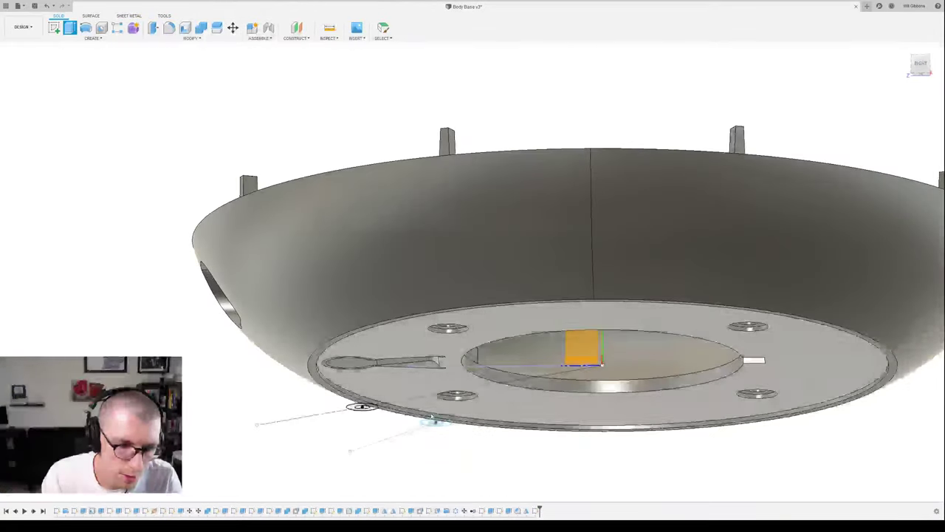
{"action": "scroll", "coordinate": [432, 418], "scroll_direction": "up", "scroll_amount": 5}
{"action": "left_click", "coordinate": [286, 340]}
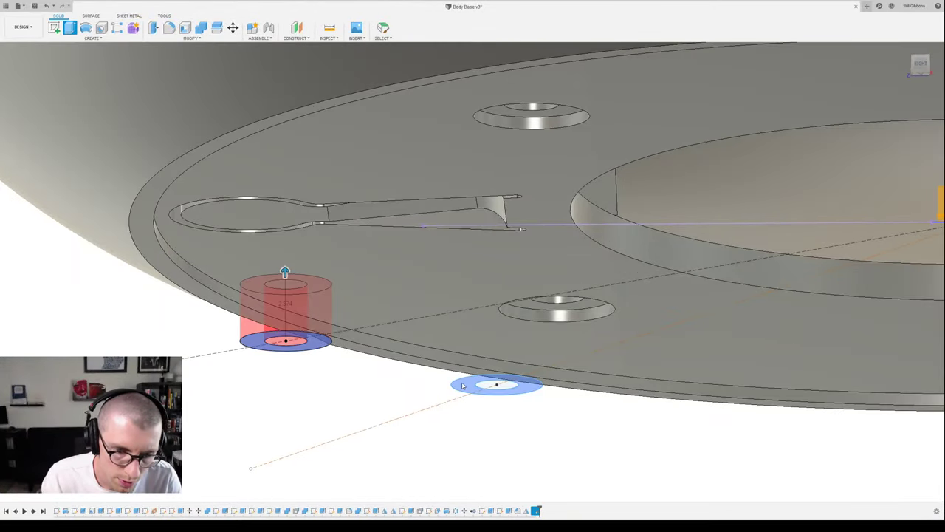
{"action": "left_click", "coordinate": [462, 385]}
{"action": "scroll", "coordinate": [429, 406], "scroll_direction": "down", "scroll_amount": 3}
{"action": "middle_click_drag", "start_coordinate": [407, 362], "coordinate": [411, 384], "text": "shift"}
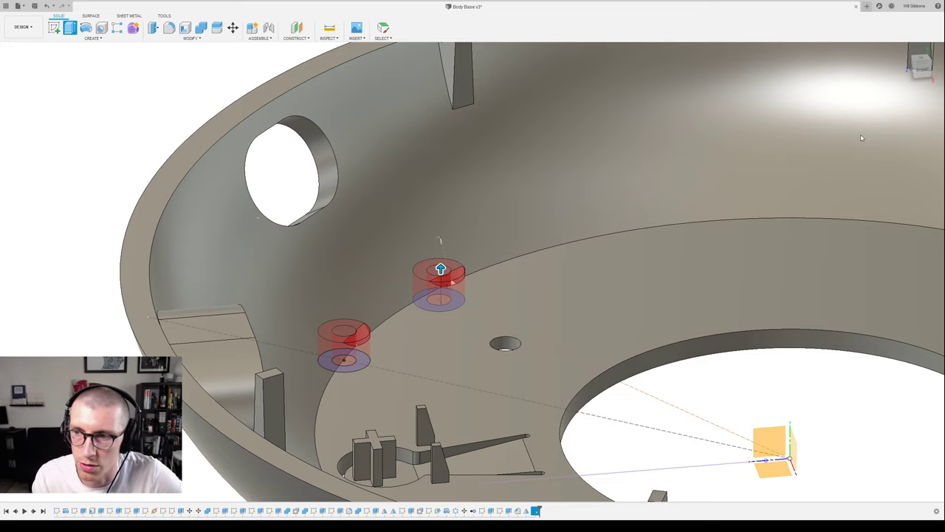
{"action": "key", "text": "Return"}
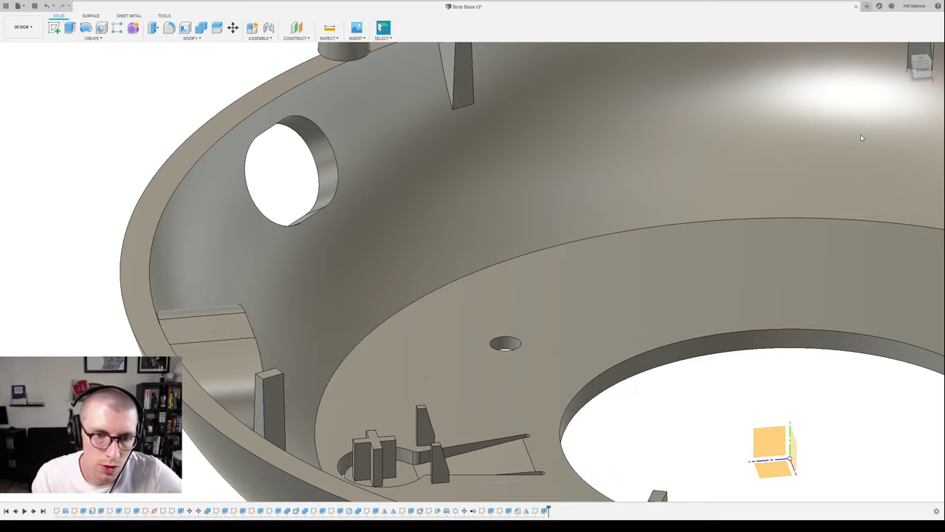
- Edit the boss extrusion to start lower inside the shell and extend down to the flat floor face
{"action": "middle_click_drag", "start_coordinate": [749, 248], "coordinate": [586, 311], "text": "shift"}
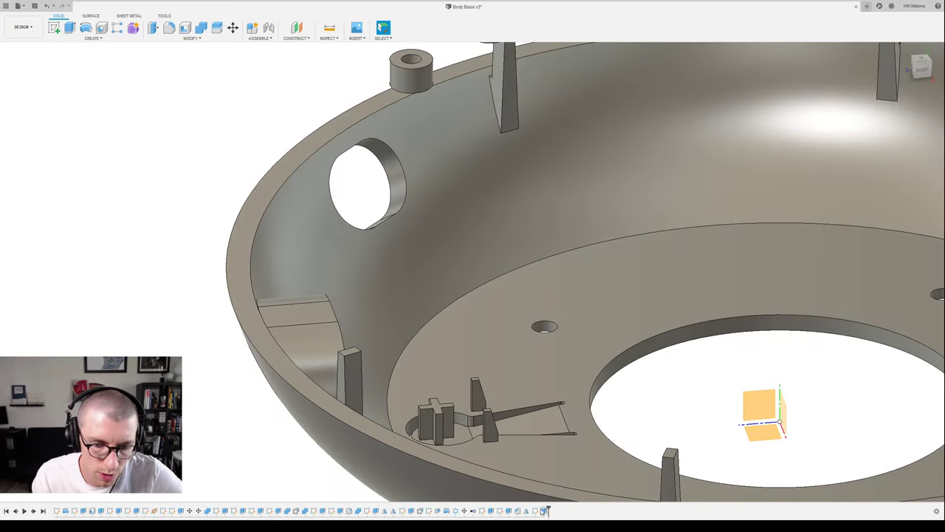
{"action": "double_click", "coordinate": [544, 511]}
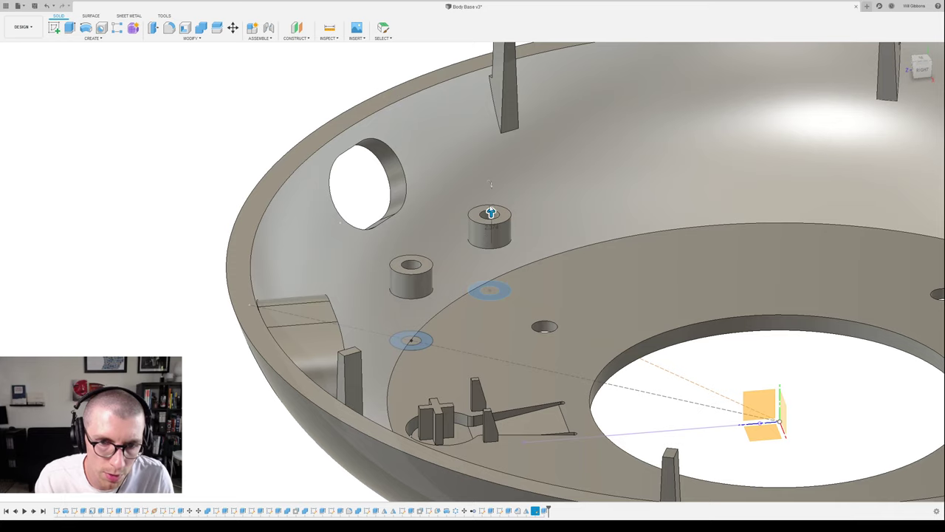
{"action": "left_click_drag", "start_coordinate": [491, 214], "coordinate": [495, 256]}
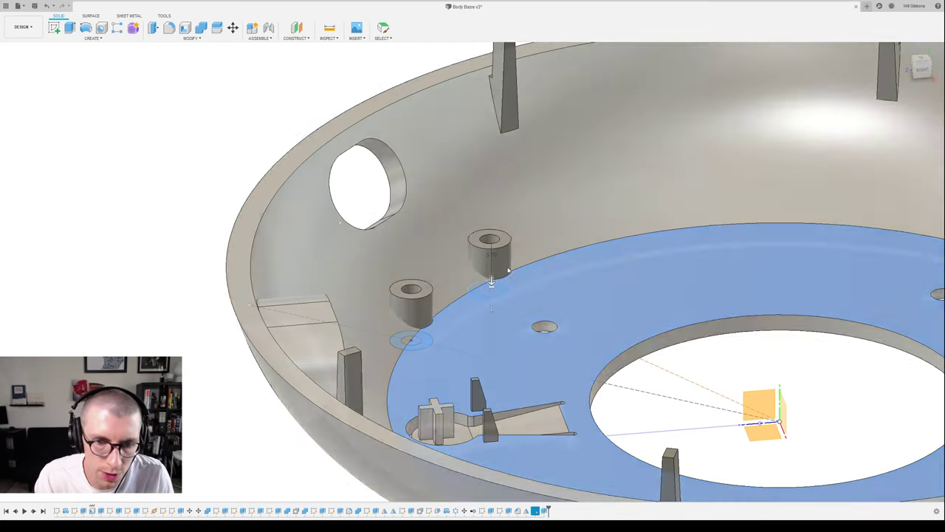
{"action": "scroll", "coordinate": [508, 270], "scroll_direction": "up", "scroll_amount": 3}
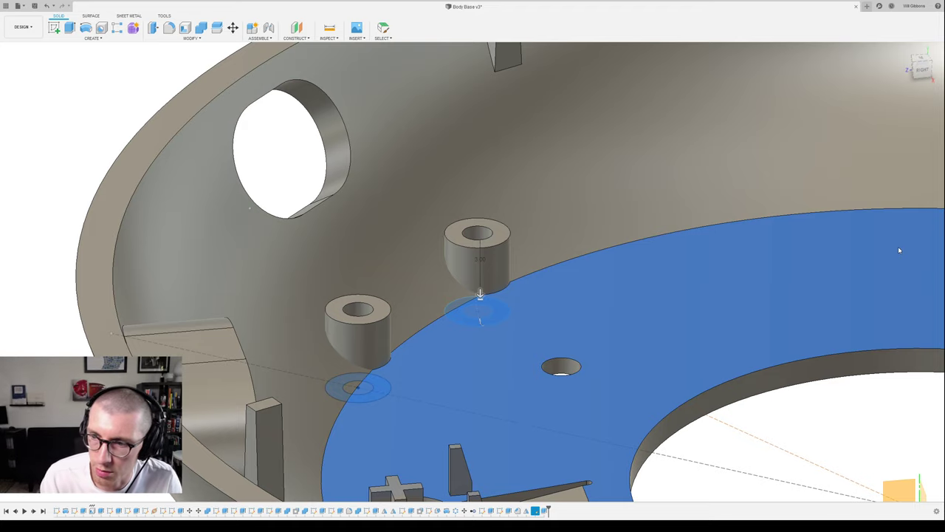
{"action": "left_click", "coordinate": [899, 248]}
- Reopen the boss sketch and draw a small circle just outside the outer circle of the pair off the 36° line
{"action": "mouse_move", "coordinate": [456, 267]}
{"action": "middle_mouse_down", "text": "shift"}
{"action": "mouse_move", "coordinate": [495, 260]}
{"action": "mouse_move", "coordinate": [377, 266]}
{"action": "mouse_move", "coordinate": [351, 295]}
{"action": "mouse_move", "coordinate": [353, 280]}
{"action": "middle_mouse_up", "text": "shift"}
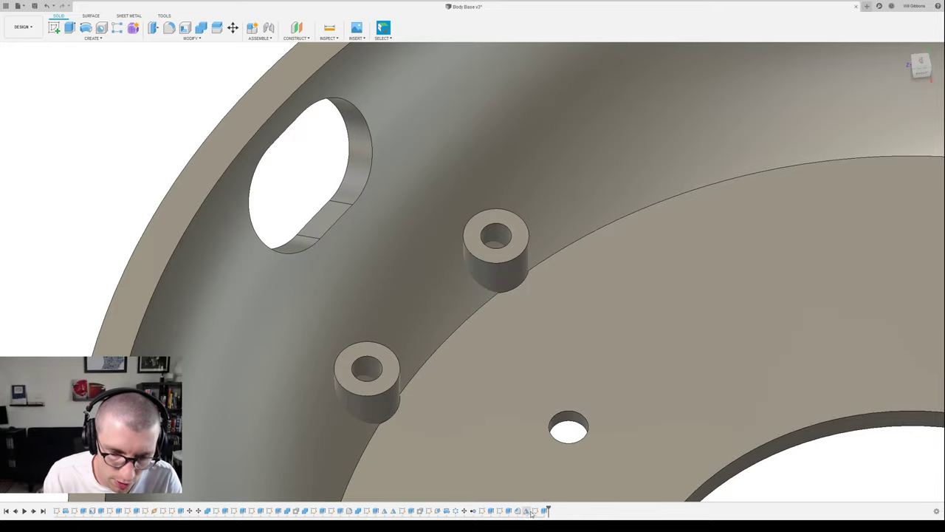
{"action": "double_click", "coordinate": [536, 512]}
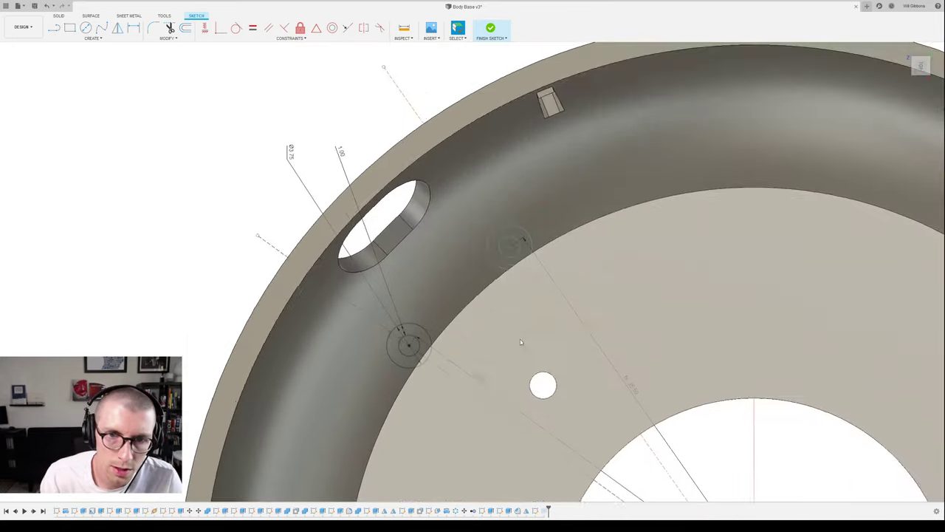
{"action": "key", "text": "c"}
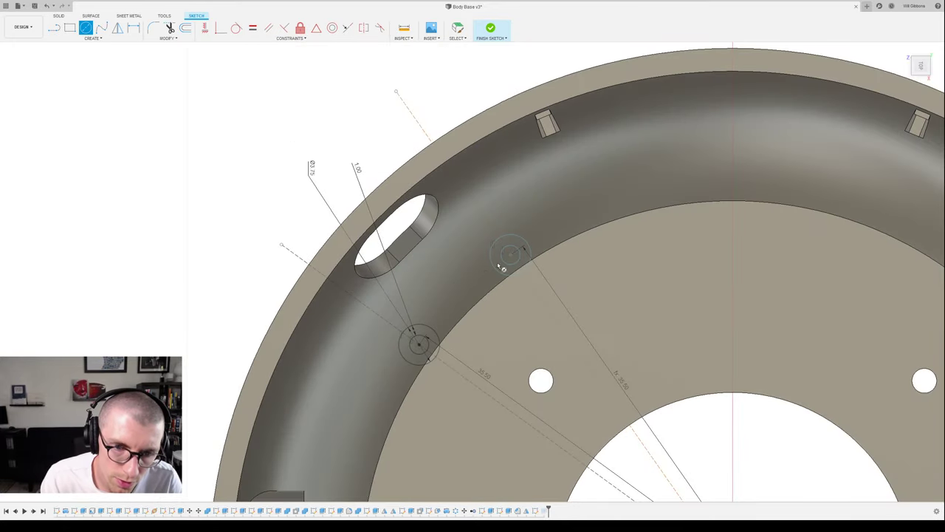
{"action": "left_click", "coordinate": [493, 279]}
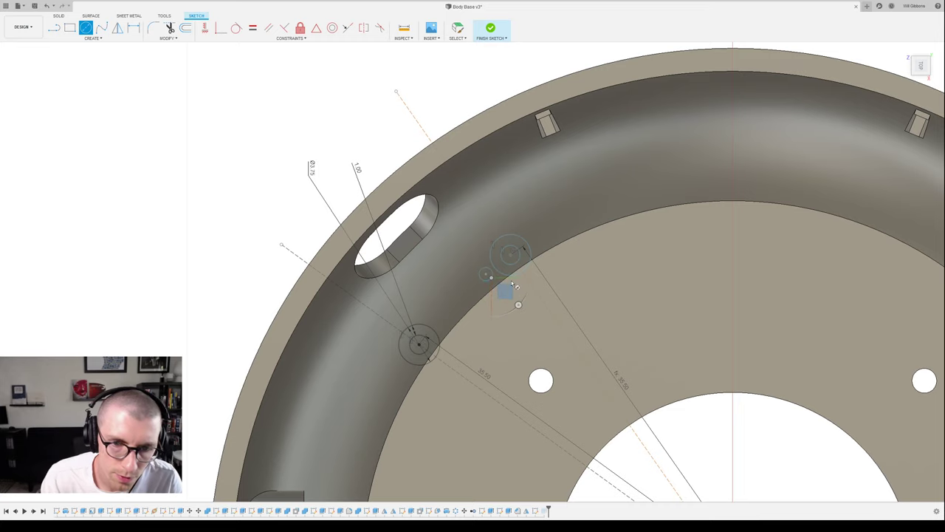
{"action": "scroll", "coordinate": [493, 279], "scroll_direction": "up", "scroll_amount": 3}
{"action": "scroll", "coordinate": [480, 251], "scroll_direction": "down", "scroll_amount": 2}
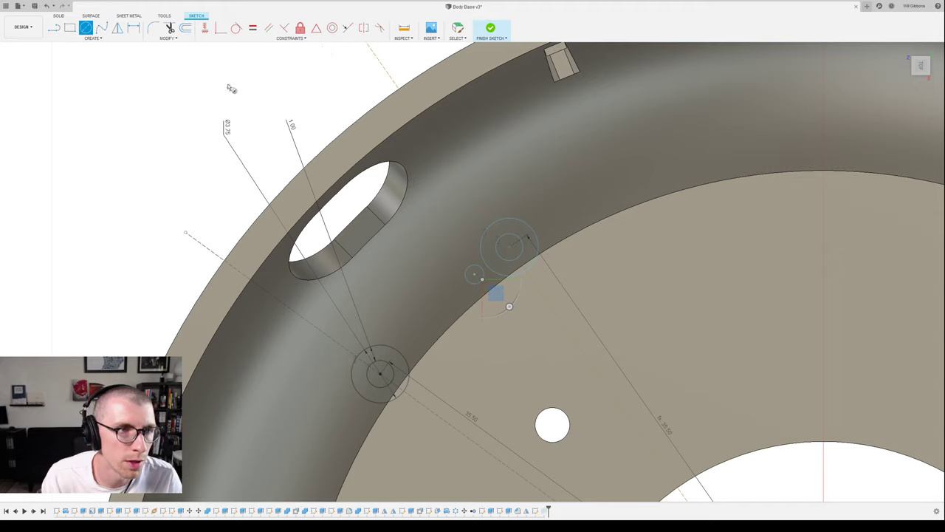
- Draw a line connecting the centre of that concentric circle pair to the centre of the small circle
{"action": "key", "text": "l"}
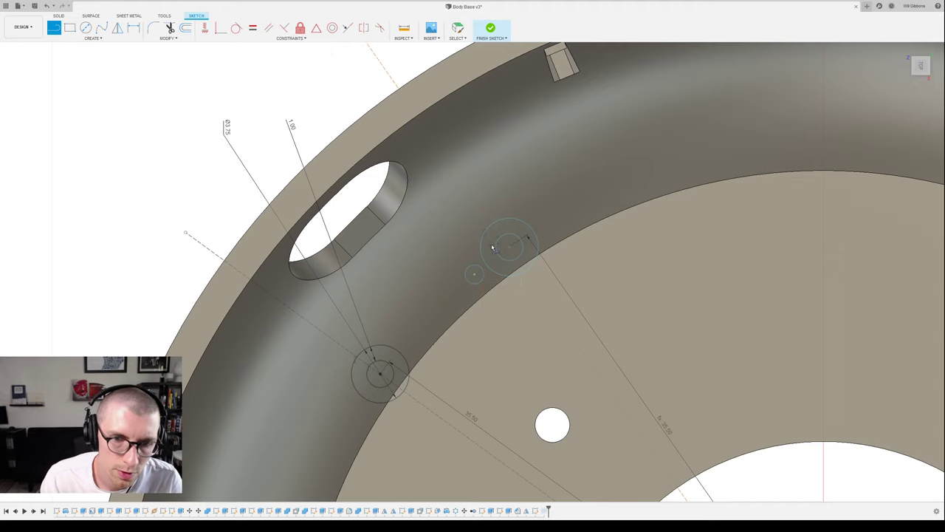
{"action": "left_click", "coordinate": [475, 274]}
{"action": "key", "text": "Escape"}
{"action": "scroll", "coordinate": [503, 241], "scroll_direction": "up", "scroll_amount": 3}
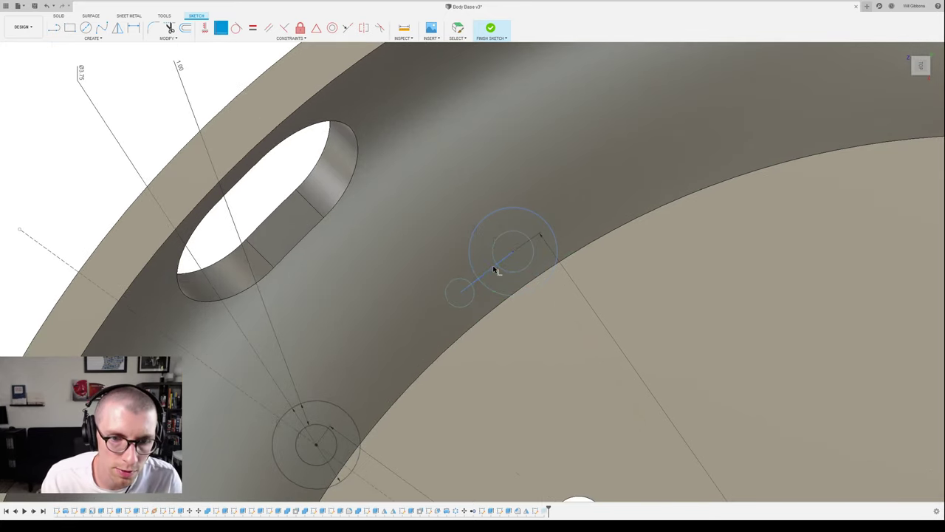
- Try to constrain the line joining the two centres perpendicular to the radial line through the concentric circle pair
{"action": "left_click", "coordinate": [496, 267]}
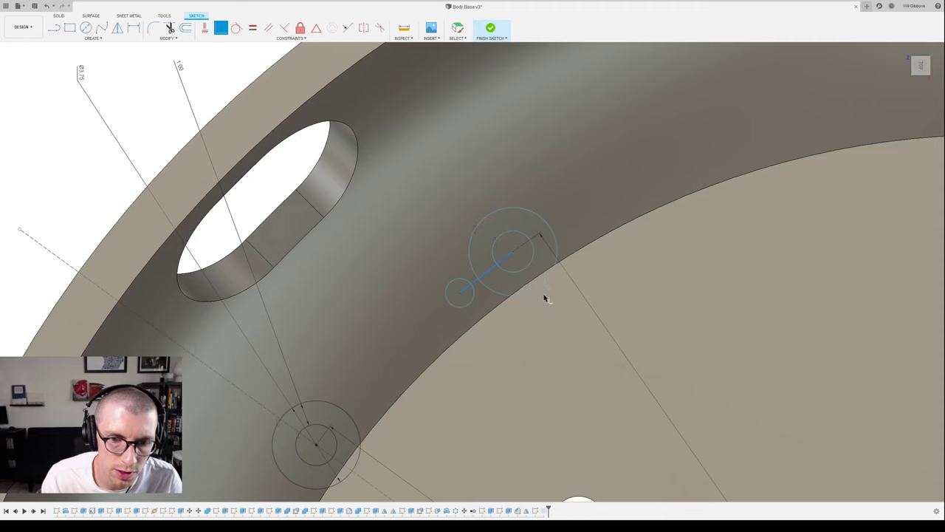
{"action": "left_click", "coordinate": [490, 271]}
{"action": "left_click", "coordinate": [547, 303]}
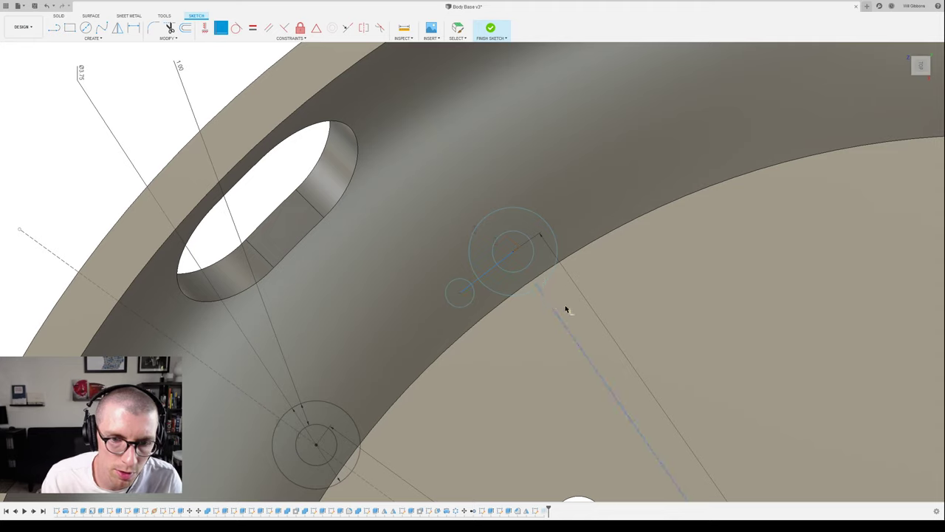
{"action": "left_click", "coordinate": [548, 303]}
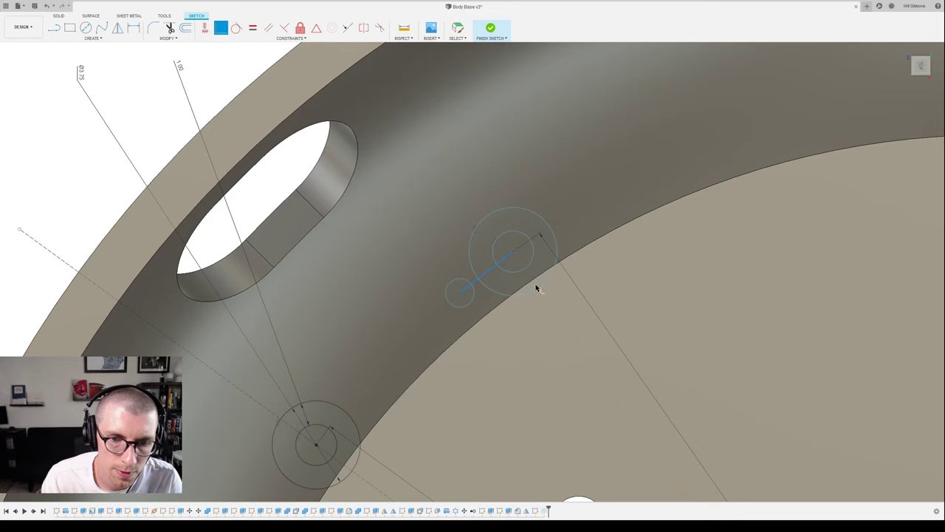
{"action": "key", "text": "Escape"}
{"action": "left_click", "coordinate": [550, 306]}
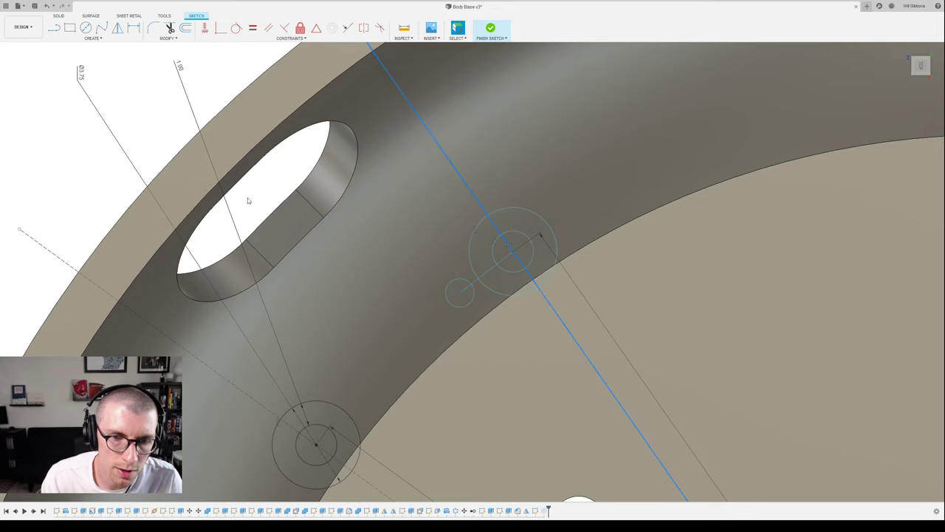
{"action": "left_click", "coordinate": [221, 28]}
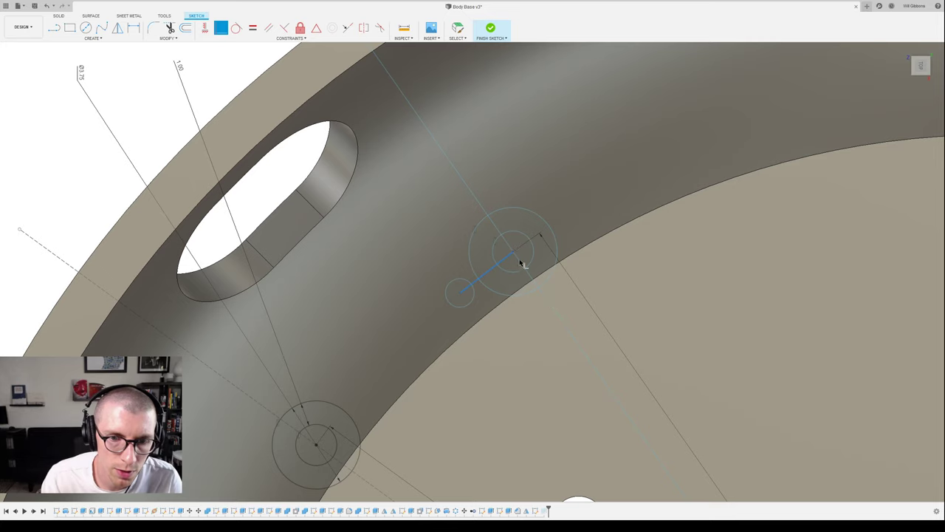
- Dimension the angle between the connecting line and the radial line through the concentric circle pair at 90°
{"action": "scroll", "coordinate": [544, 332], "scroll_direction": "down", "scroll_amount": 3}
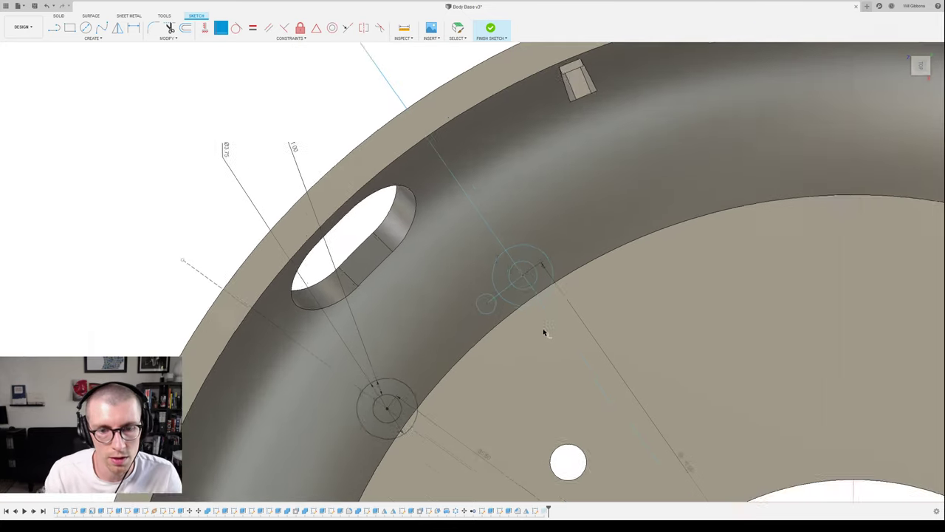
{"action": "scroll", "coordinate": [544, 331], "scroll_direction": "up", "scroll_amount": 3}
{"action": "key", "text": "d"}
{"action": "left_click", "coordinate": [492, 276]}
{"action": "left_click", "coordinate": [547, 303]}
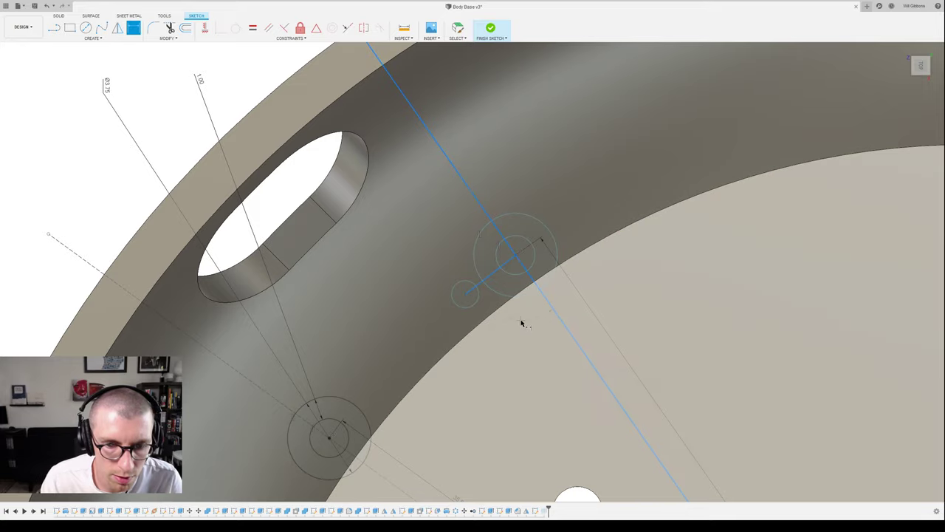
{"action": "key", "text": "Escape"}
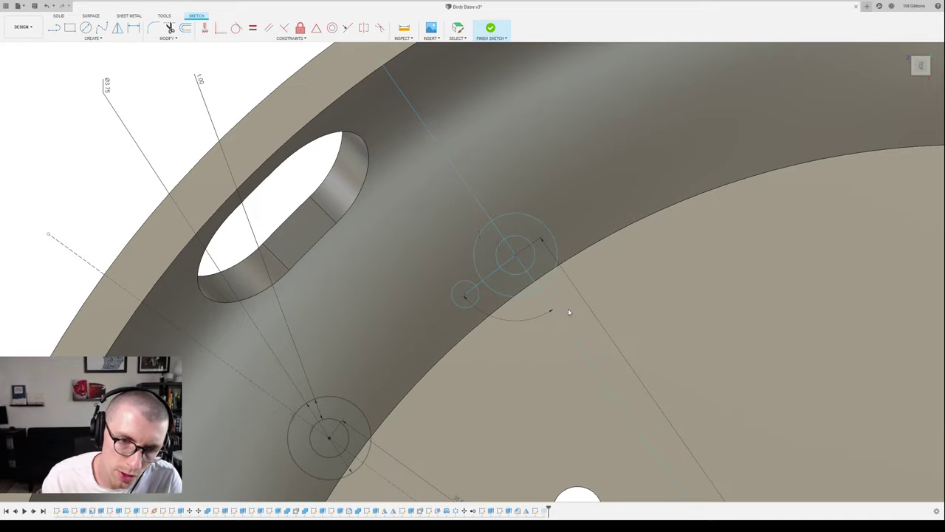
- Dimension the distance from the small circle's centre to the radial line through the concentric circle pair
{"action": "key", "text": "d"}
{"action": "scroll", "coordinate": [571, 311], "scroll_direction": "down", "scroll_amount": 3}
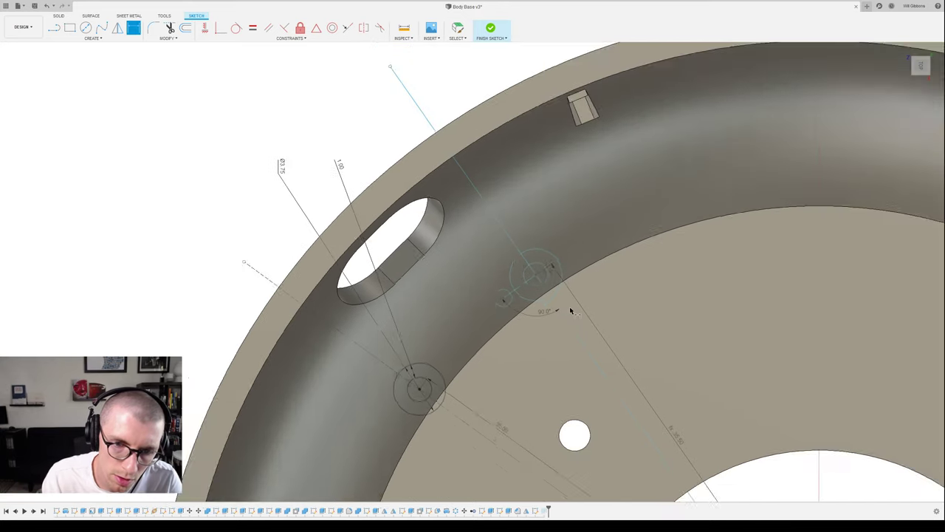
{"action": "scroll", "coordinate": [570, 311], "scroll_direction": "up", "scroll_amount": 4}
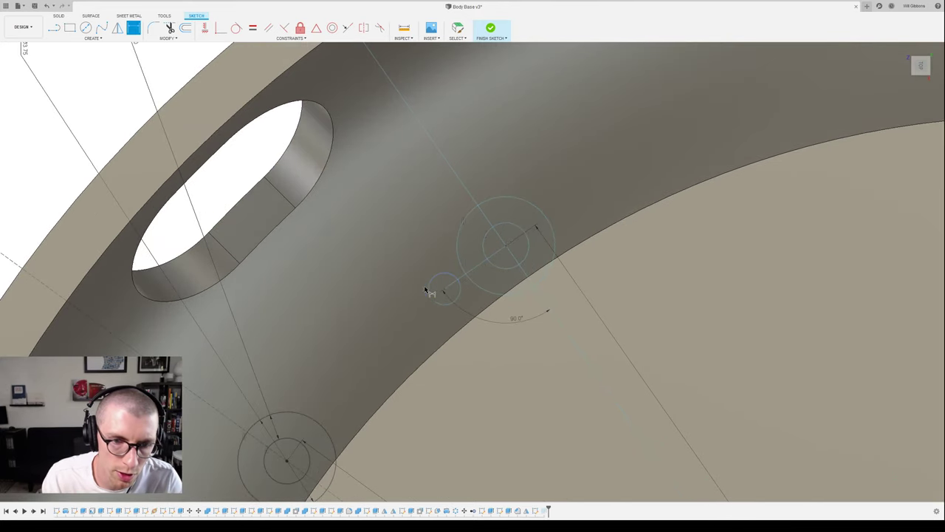
{"action": "left_click", "coordinate": [461, 278]}
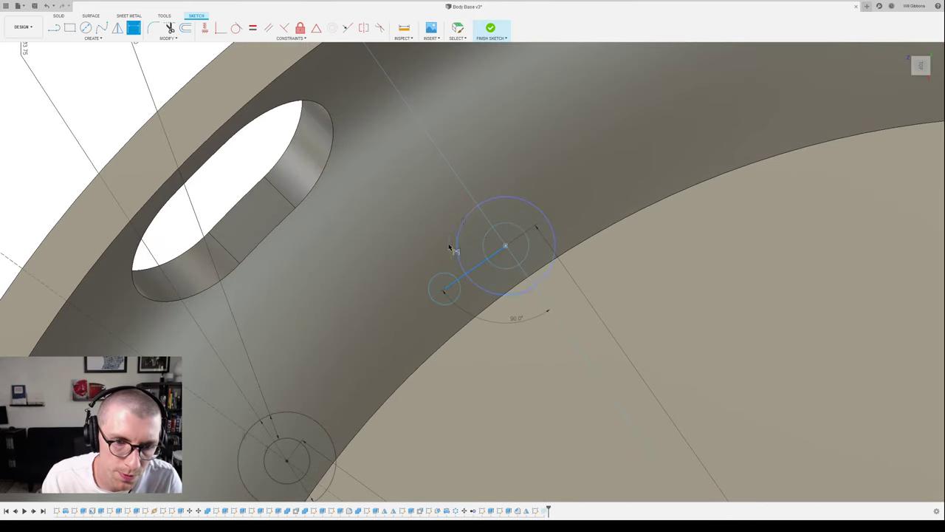
{"action": "key", "text": "Escape"}
{"action": "key", "text": "d"}
{"action": "left_click", "coordinate": [477, 266]}
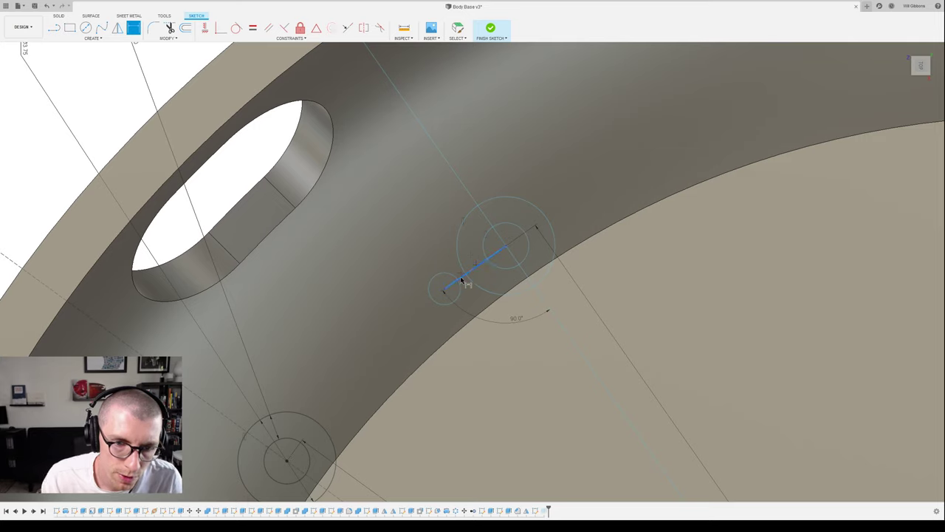
{"action": "key", "text": "Escape"}
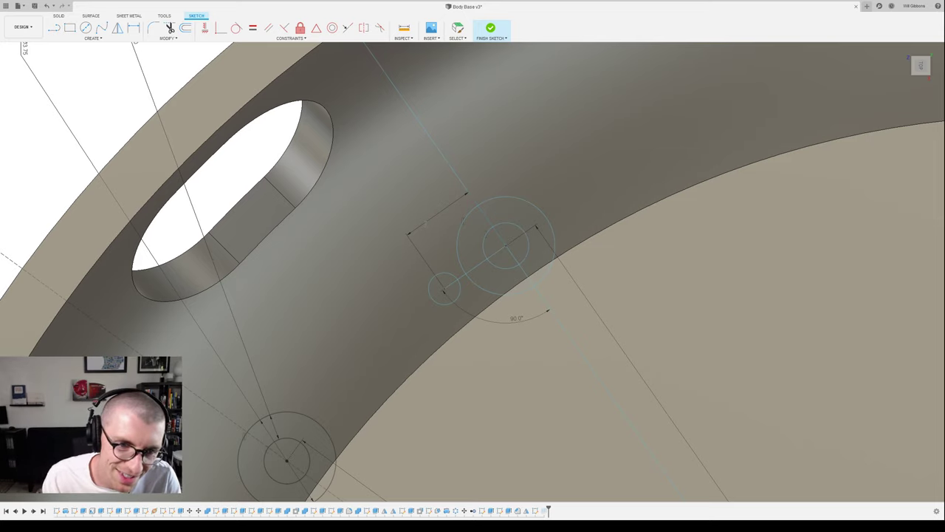
- Set the small circle's distance from the radial line to 2.75 and finish the sketch
{"action": "key", "text": "d"}
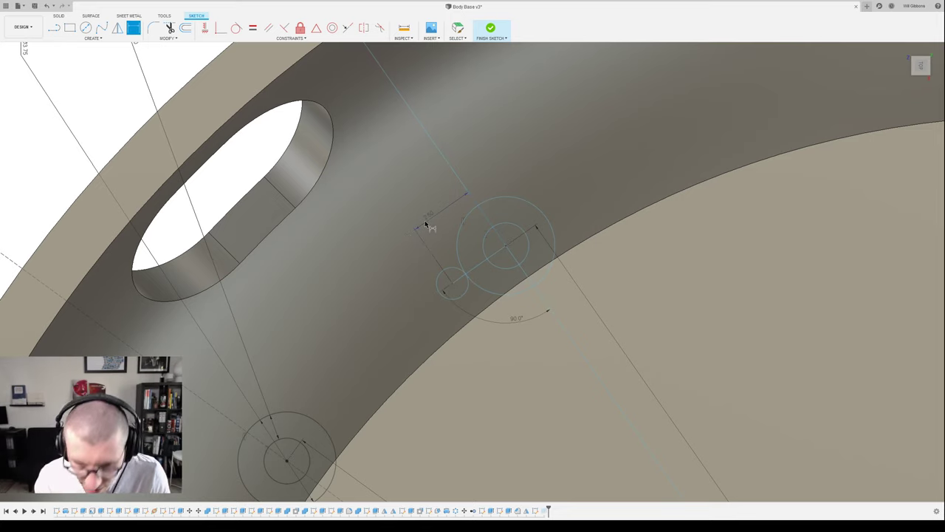
{"action": "key", "text": "Escape"}
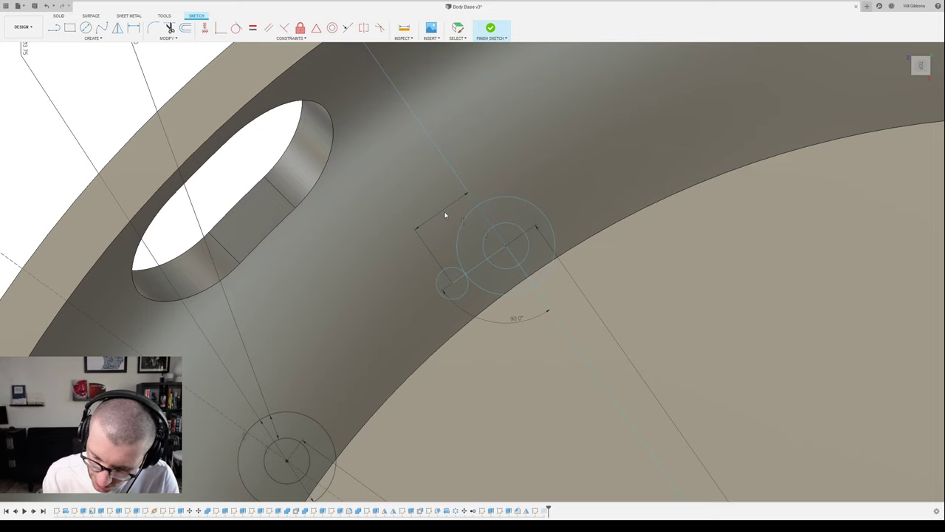
{"action": "key", "text": "d"}
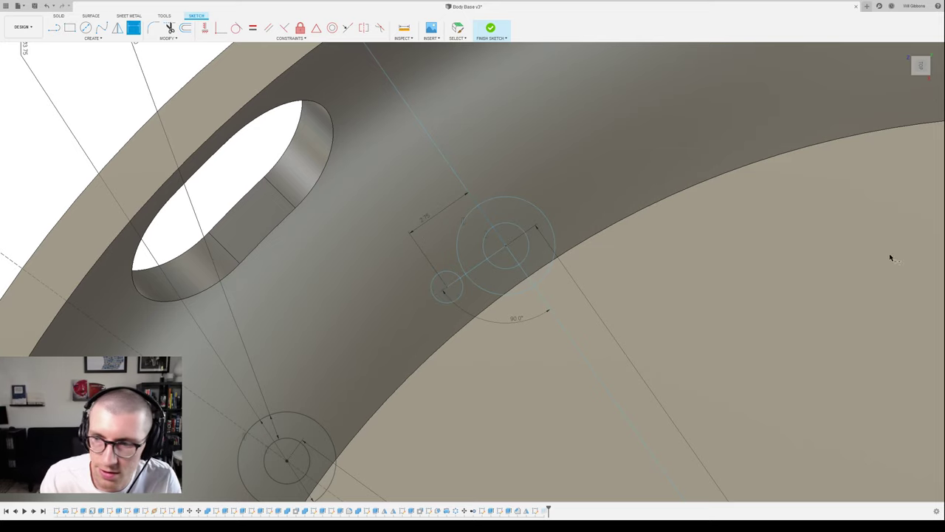
{"action": "left_click", "coordinate": [914, 250]}
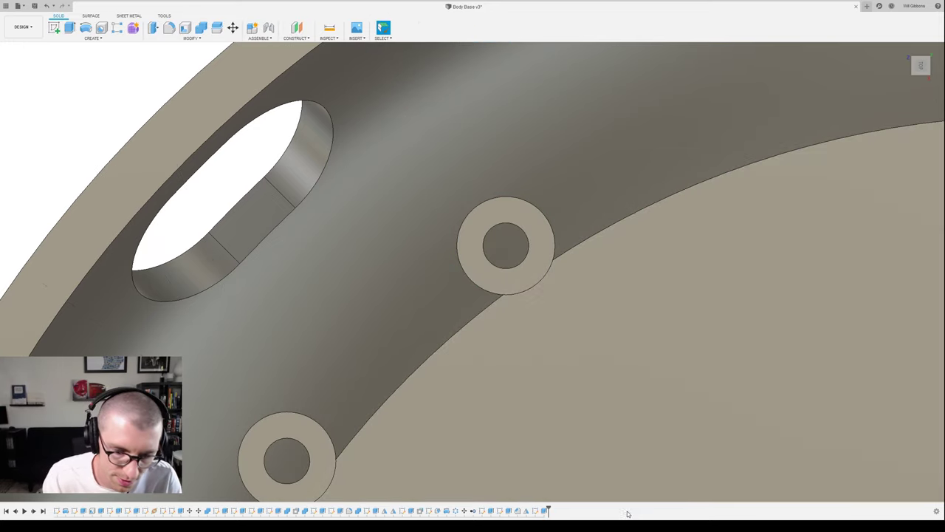
- Add the small circle's profile to the boss extrusion as a solid pin and pull the pin's top face up above the bosses
{"action": "double_click", "coordinate": [535, 511]}
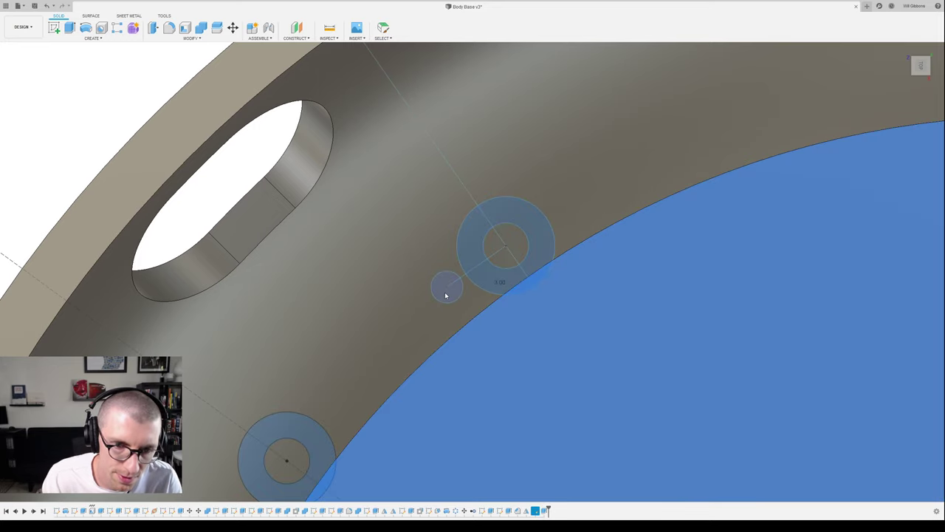
{"action": "left_click", "coordinate": [901, 250]}
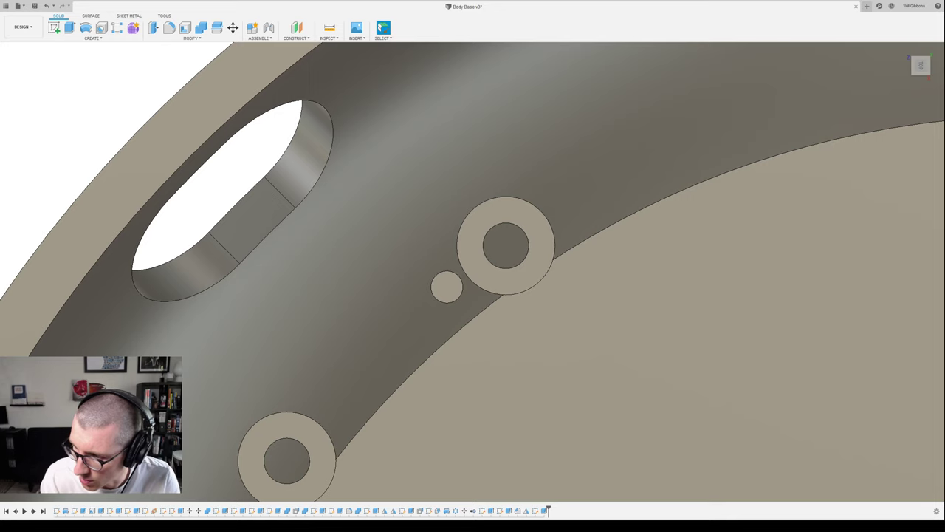
{"action": "middle_click_drag", "start_coordinate": [546, 384], "coordinate": [528, 313], "text": "shift"}
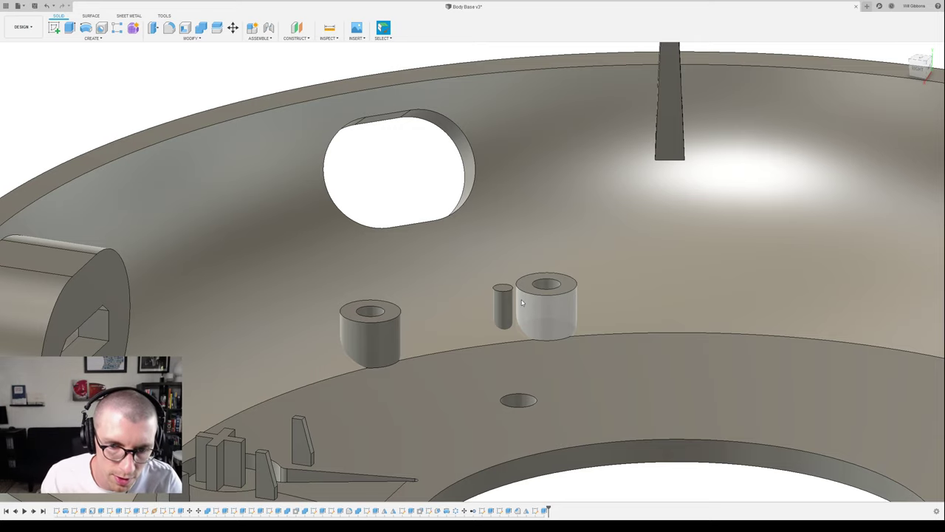
{"action": "scroll", "coordinate": [523, 301], "scroll_direction": "up", "scroll_amount": 4}
{"action": "left_click", "coordinate": [488, 278]}
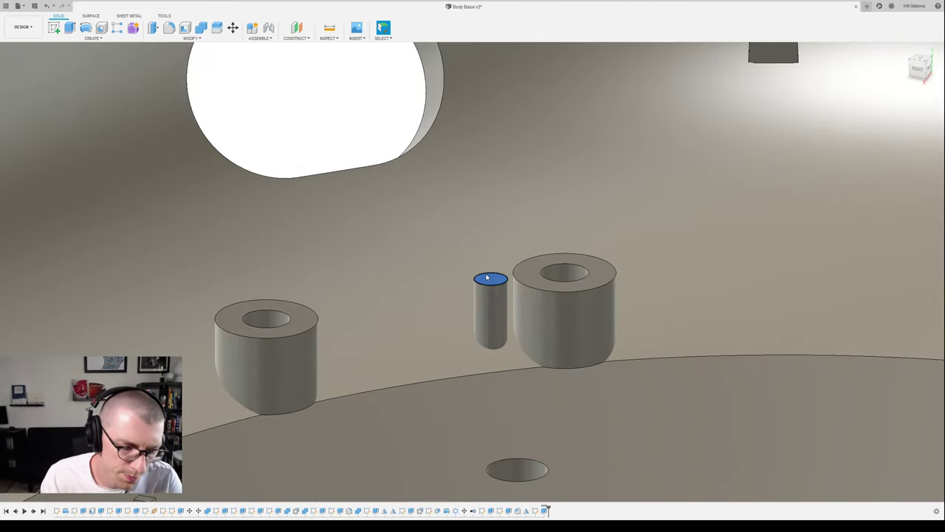
{"action": "key", "text": "q"}
{"action": "left_click_drag", "start_coordinate": [481, 272], "coordinate": [481, 222]}
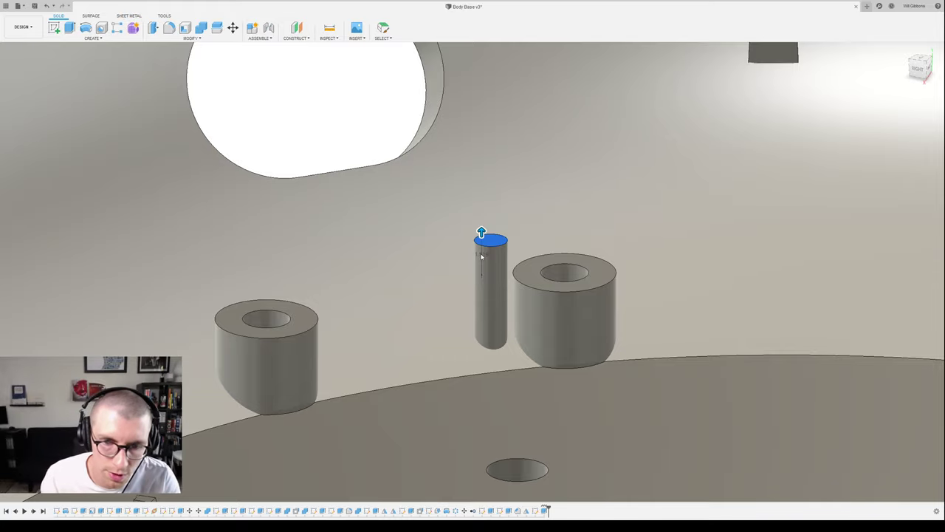
{"action": "key", "text": "Return"}
- Edit the offset of the pin's top face to make the pin slightly shorter
{"action": "scroll", "coordinate": [631, 327], "scroll_direction": "down", "scroll_amount": 3}
{"action": "middle_click_drag", "start_coordinate": [631, 333], "coordinate": [539, 237], "text": "shift"}
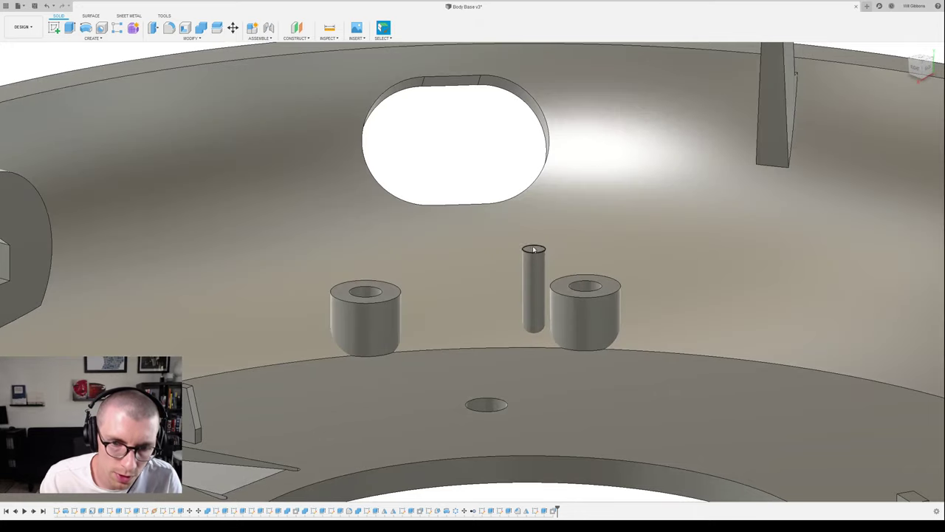
{"action": "left_click", "coordinate": [533, 251]}
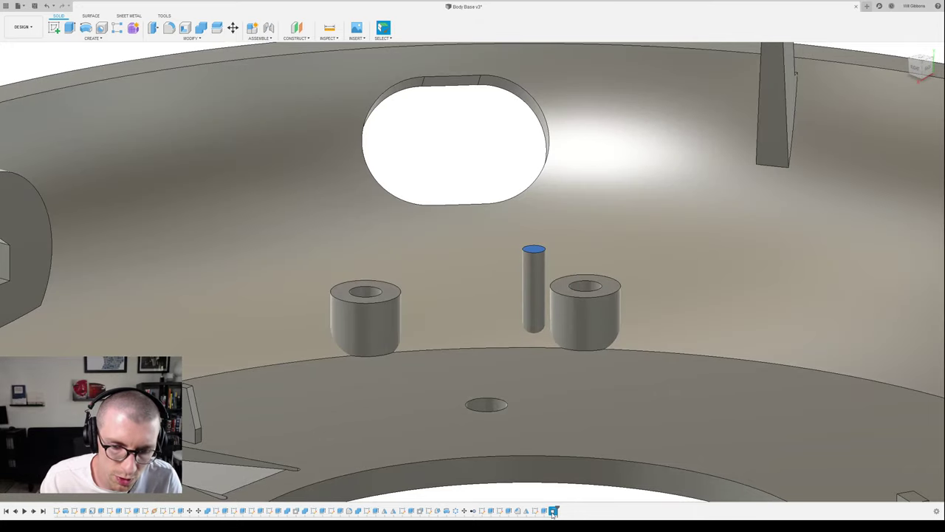
{"action": "key", "text": "e"}
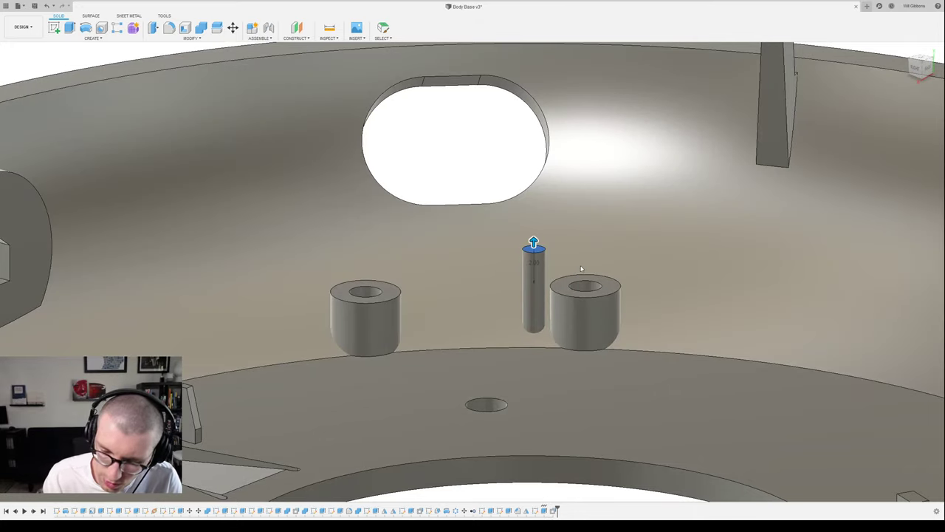
{"action": "key", "text": "Escape"}
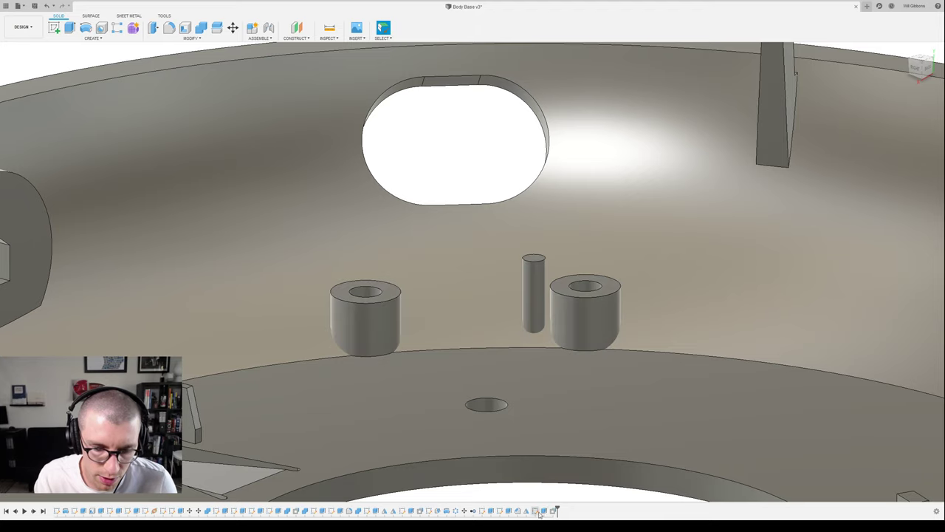
- Reopen the boss sketch and toggle the line between the boss centre and the small circle's centre to construction geometry
{"action": "double_click", "coordinate": [538, 513]}
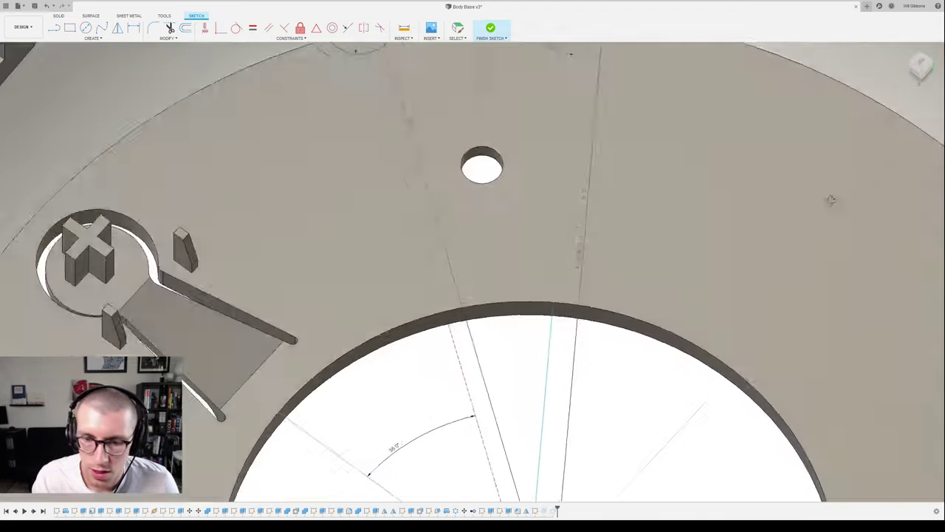
{"action": "middle_click_drag", "start_coordinate": [831, 199], "coordinate": [746, 310], "text": "shift"}
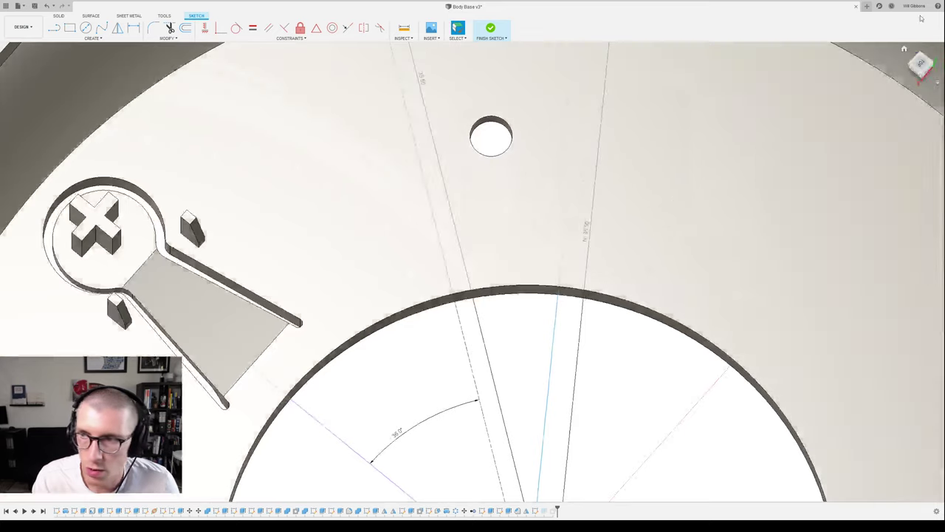
{"action": "left_click", "coordinate": [919, 63]}
{"action": "middle_click_drag", "start_coordinate": [709, 154], "coordinate": [802, 461]}
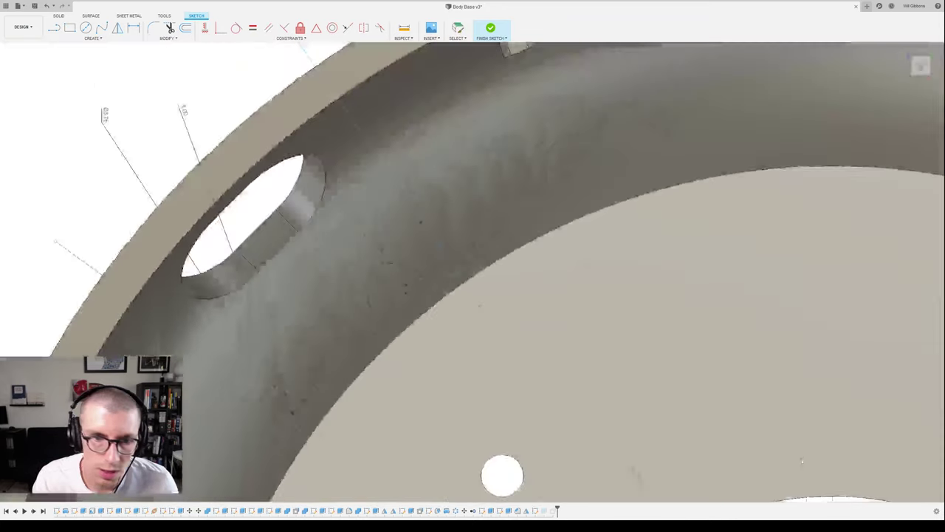
{"action": "scroll", "coordinate": [397, 319], "scroll_direction": "up", "scroll_amount": 3}
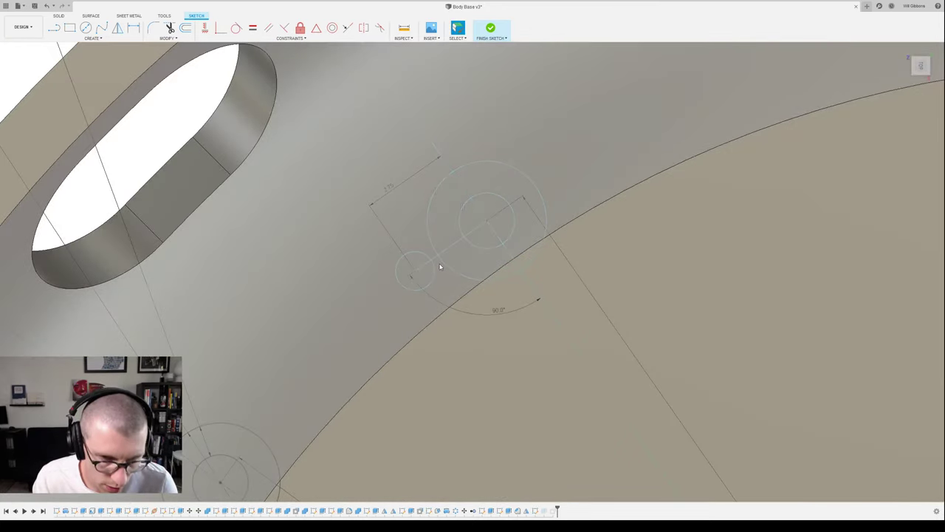
{"action": "left_click", "coordinate": [428, 267]}
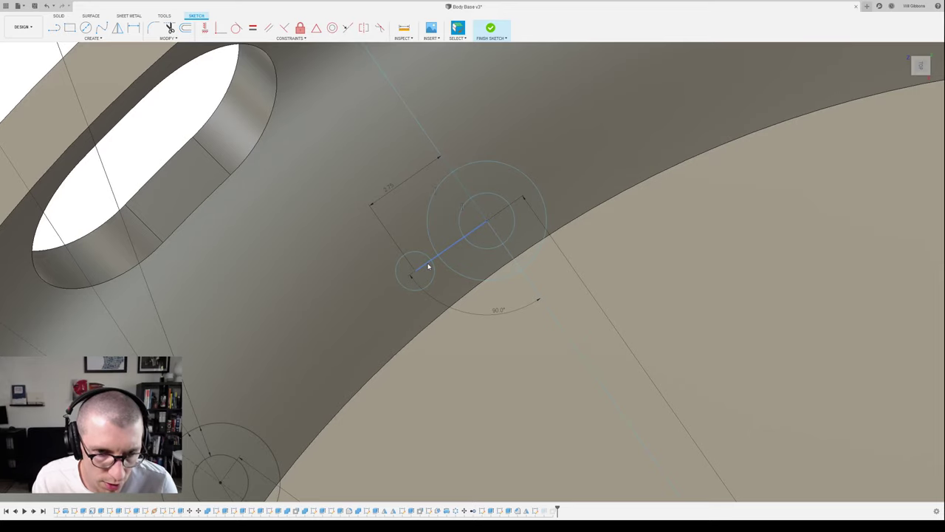
{"action": "key", "text": "x"}
{"action": "left_click", "coordinate": [429, 266]}
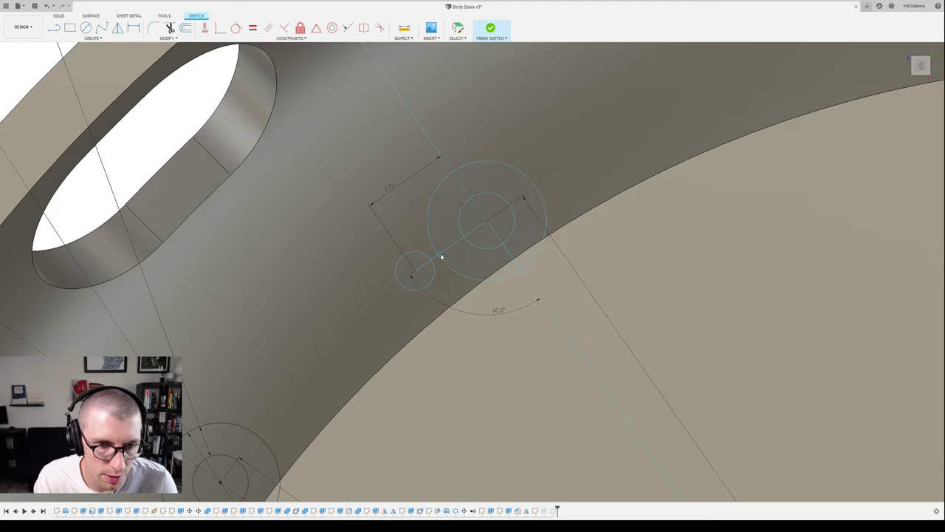
- Paste a small rectangle into the sketch, rotated across the line so that it bridges the small circle and the boss's outer circle
{"action": "key", "text": "ctrl+v"}
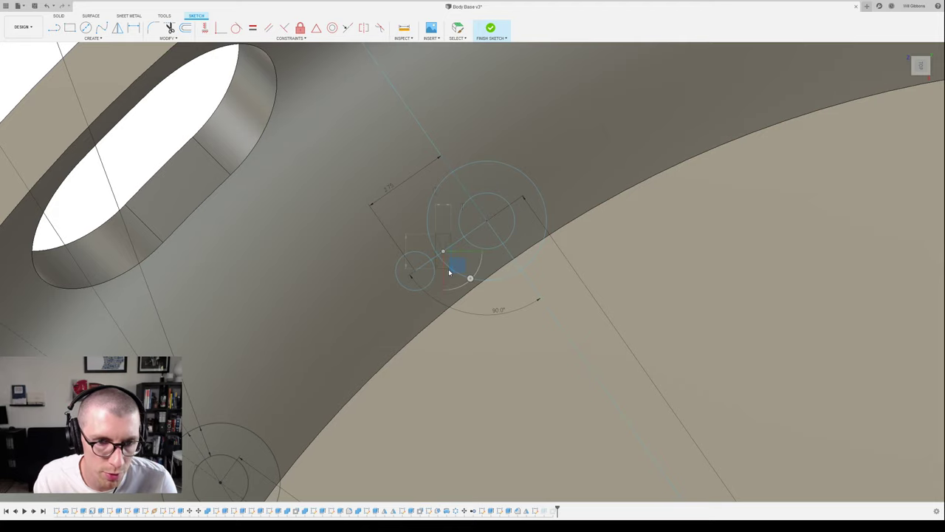
{"action": "key", "text": "Escape"}
{"action": "key", "text": "l"}
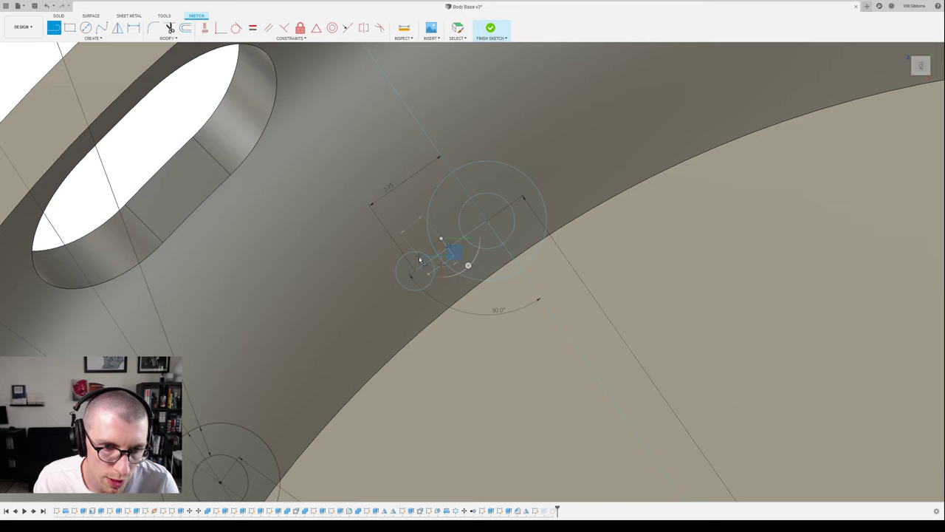
{"action": "scroll", "coordinate": [444, 262], "scroll_direction": "up", "scroll_amount": 3}
{"action": "scroll", "coordinate": [444, 262], "scroll_direction": "up", "scroll_amount": 2}
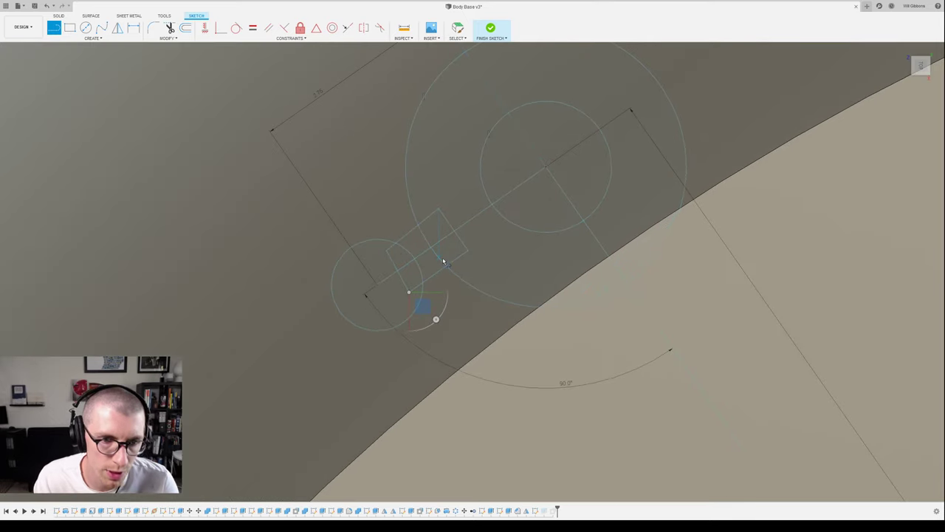
- Constrain the rectangle parallel to the line joining the circle centres, make its two short sides parallel, and finish the sketch
{"action": "left_click", "coordinate": [268, 28]}
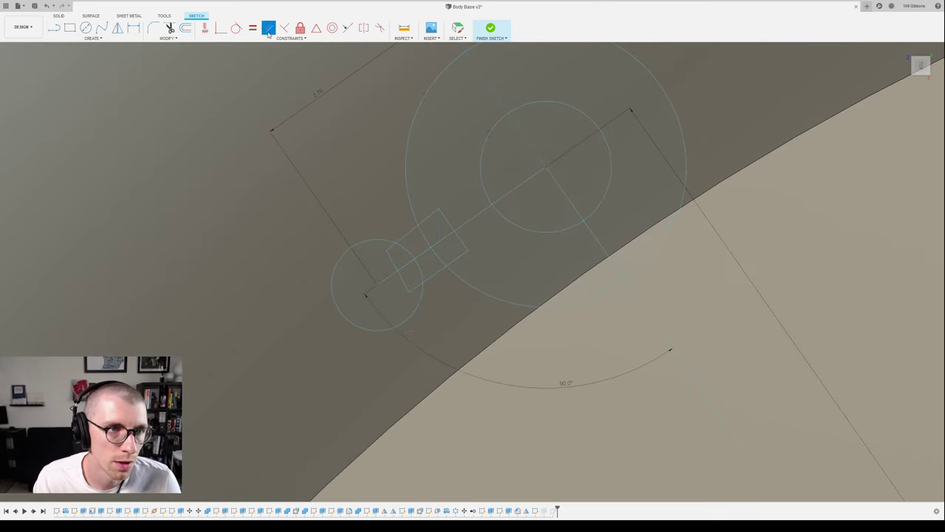
{"action": "left_click", "coordinate": [427, 252]}
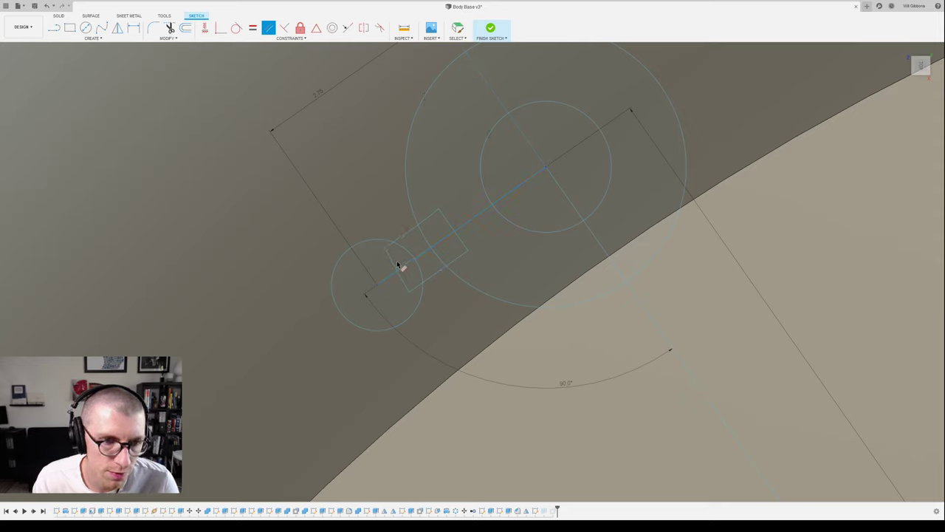
{"action": "left_click", "coordinate": [448, 221]}
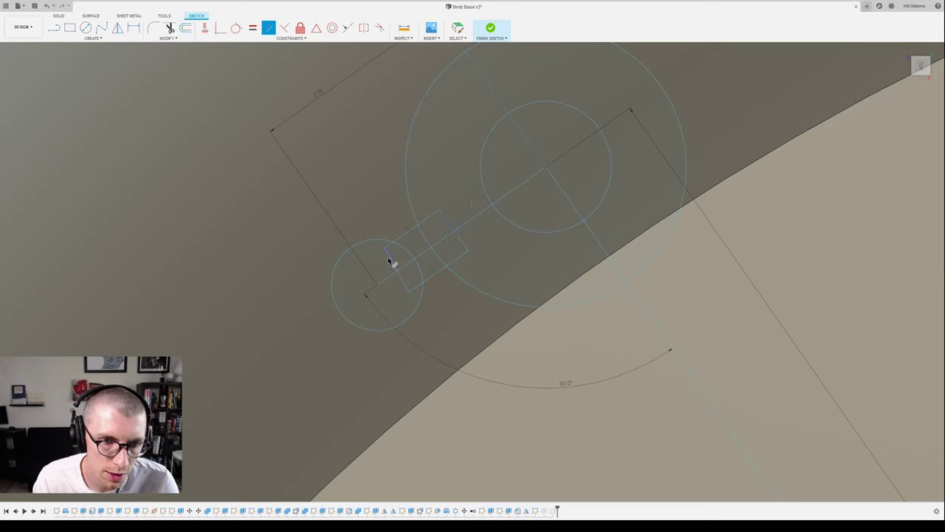
{"action": "left_click", "coordinate": [394, 263]}
{"action": "left_click", "coordinate": [447, 221]}
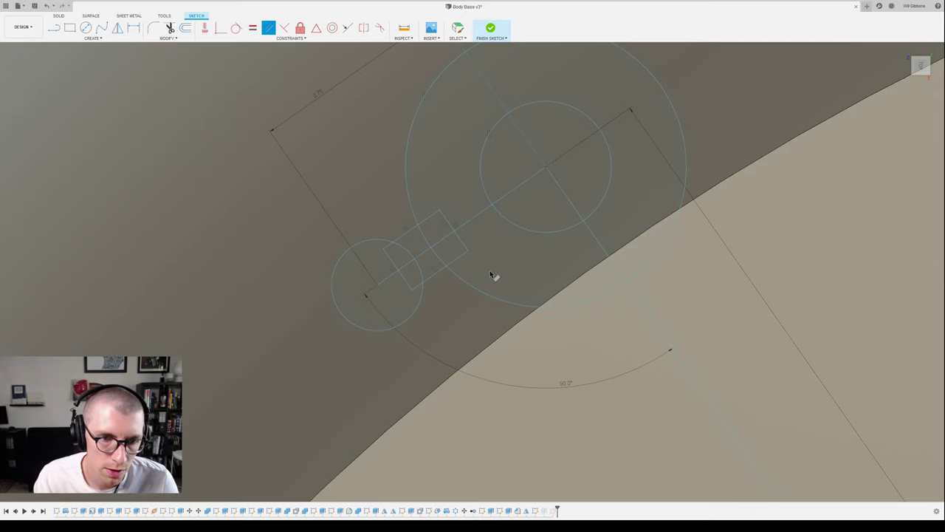
{"action": "left_click", "coordinate": [929, 250]}
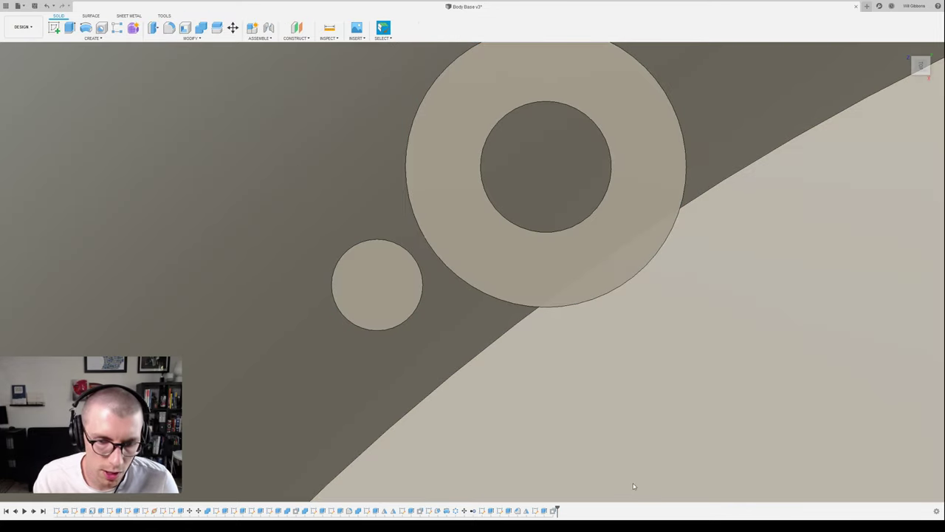
{"action": "double_click", "coordinate": [535, 510]}
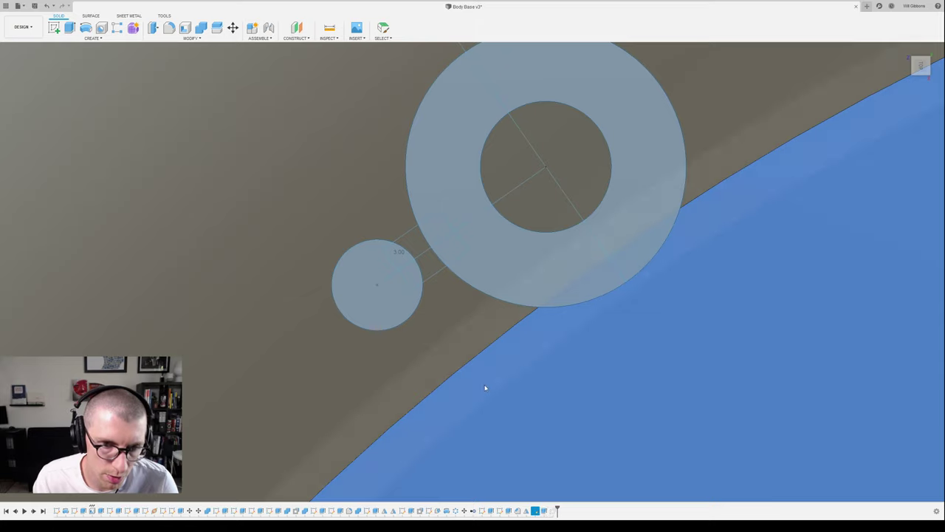
{"action": "left_click", "coordinate": [416, 245]}
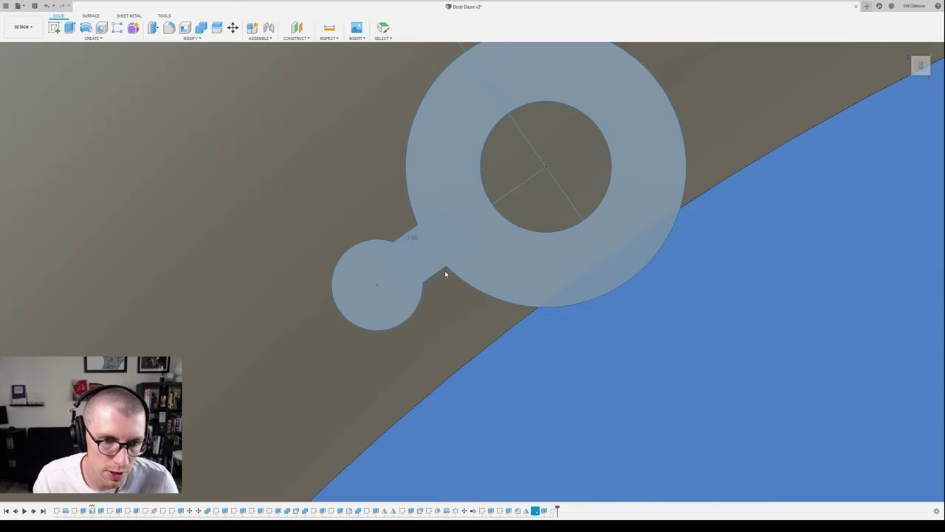
{"action": "key", "text": "e"}
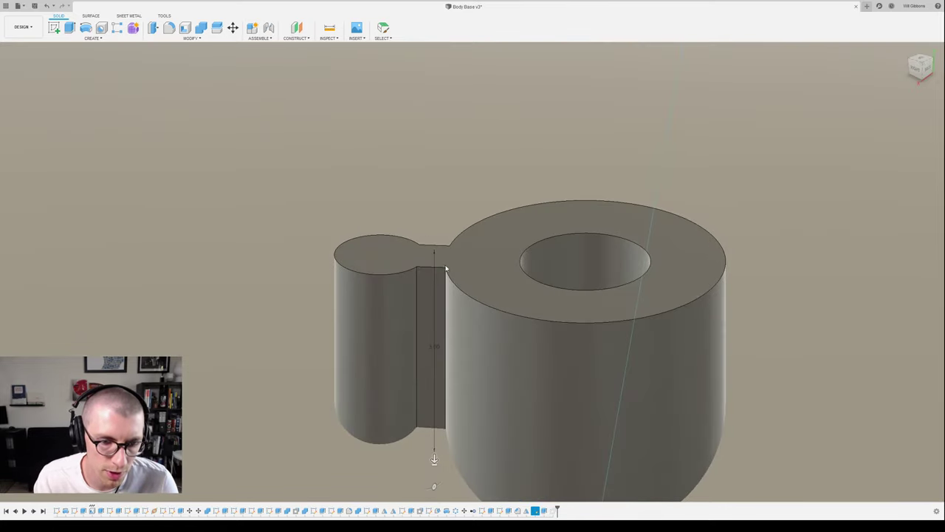
{"action": "scroll", "coordinate": [446, 269], "scroll_direction": "down", "scroll_amount": 3}
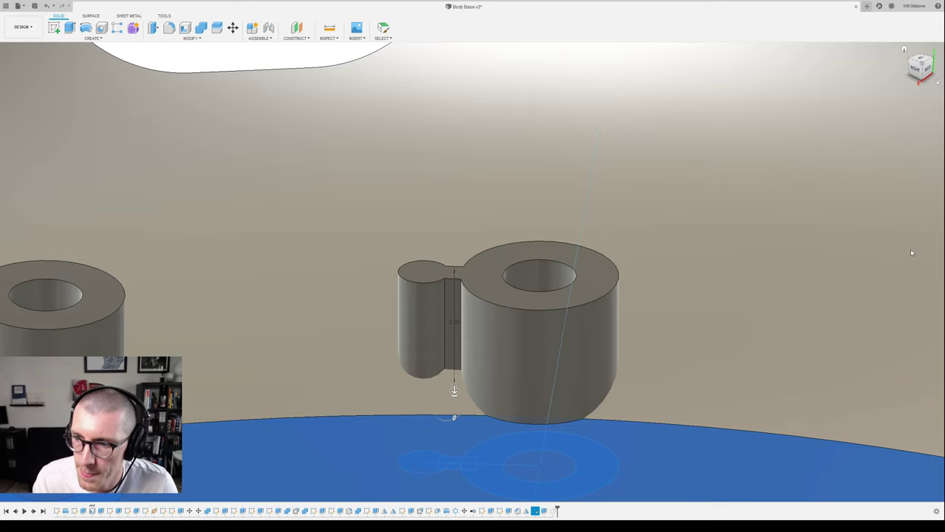
{"action": "key", "text": "Return"}
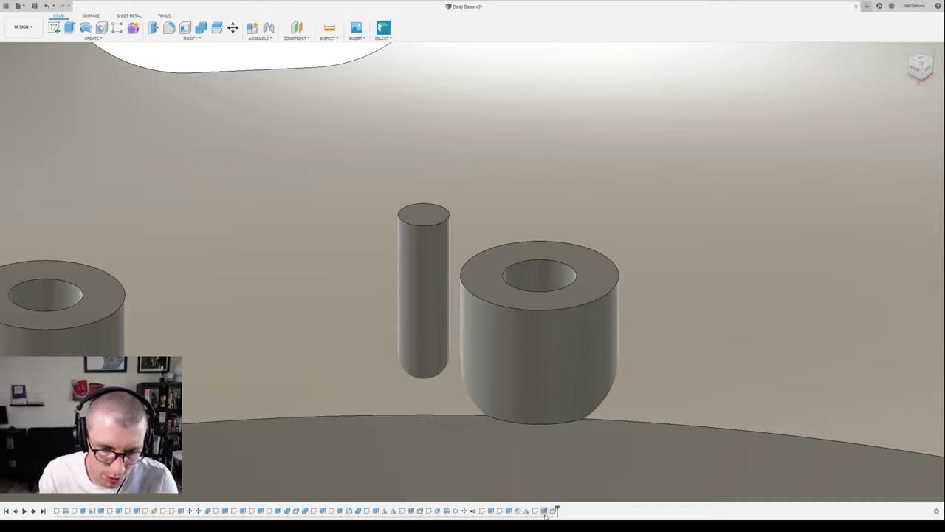
- Show the boss sketch with the small rectangle between the pin's circle and the boss circle
{"action": "scroll", "coordinate": [445, 353], "scroll_direction": "down", "scroll_amount": 4}
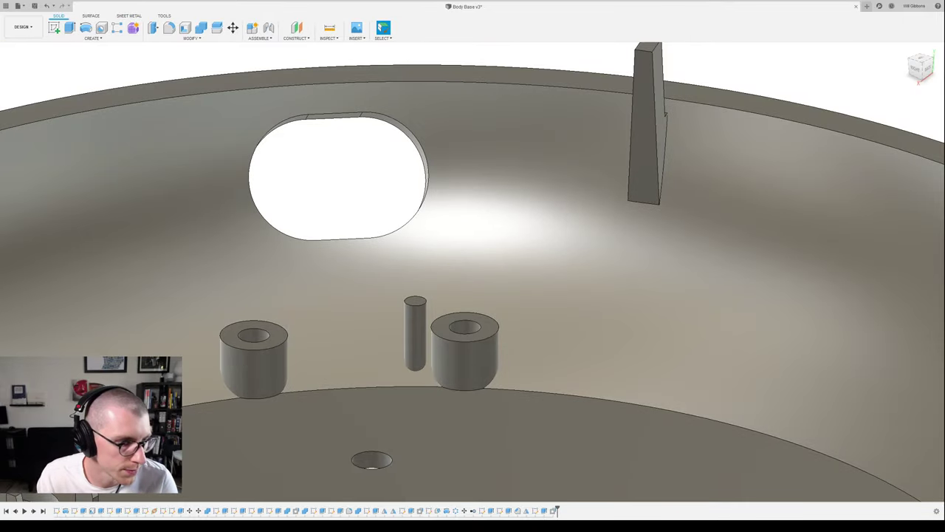
{"action": "scroll", "coordinate": [431, 410], "scroll_direction": "up", "scroll_amount": 2}
{"action": "scroll", "coordinate": [430, 409], "scroll_direction": "up", "scroll_amount": 3}
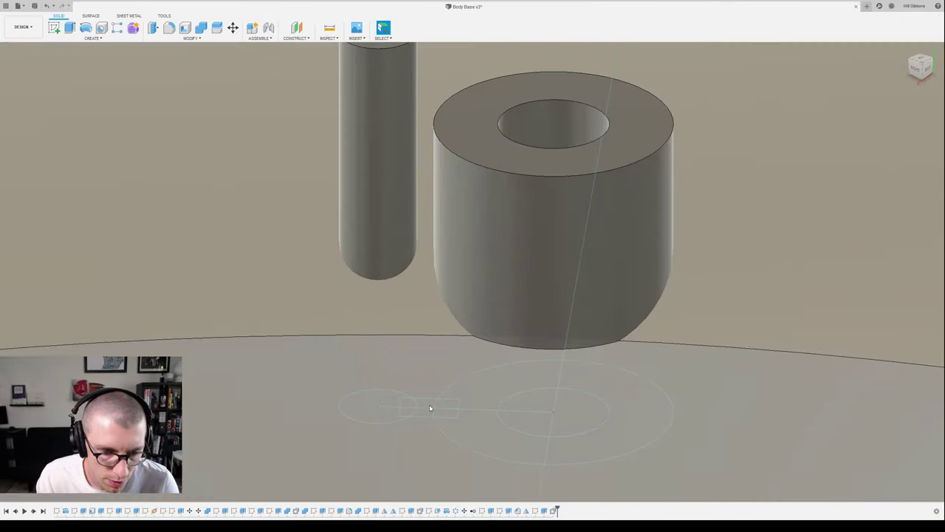
{"action": "left_click", "coordinate": [385, 38]}
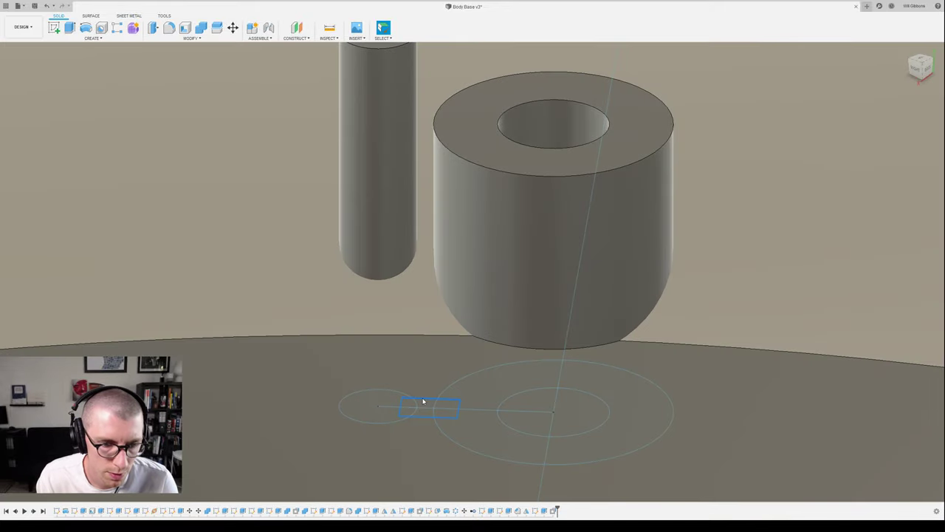
{"action": "key", "text": "e"}
{"action": "left_click", "coordinate": [423, 404]}
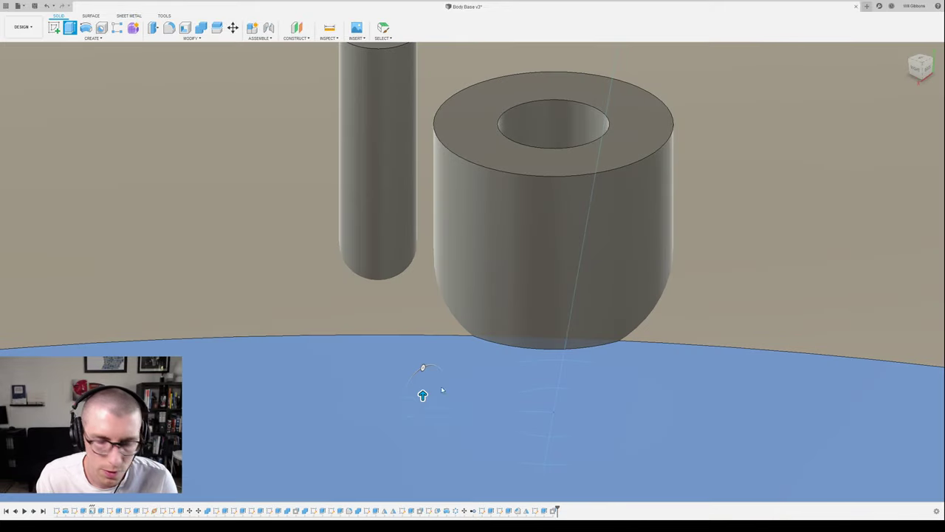
{"action": "key", "text": "Escape"}
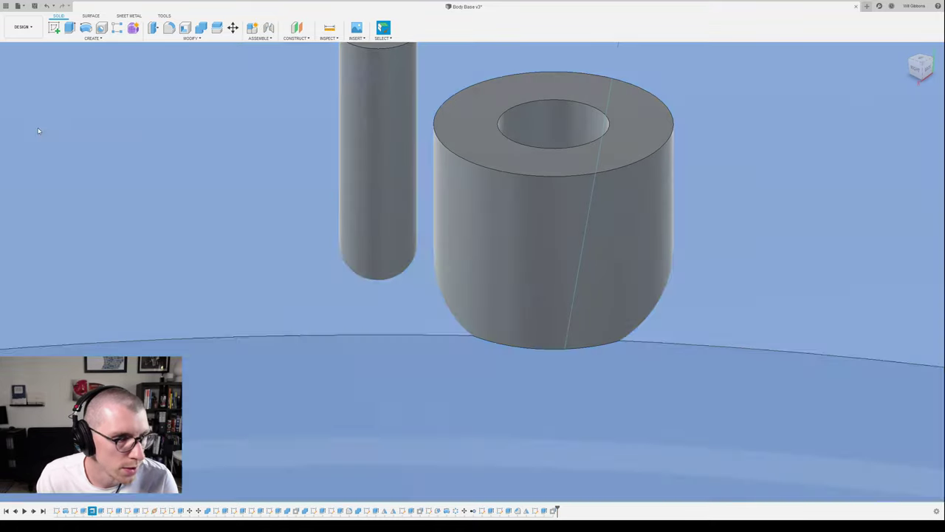
- Hide the body base and extrude the rectangle's area between pin and boss from the boss's bottom face to slightly below its top
{"action": "left_click", "coordinate": [38, 131]}
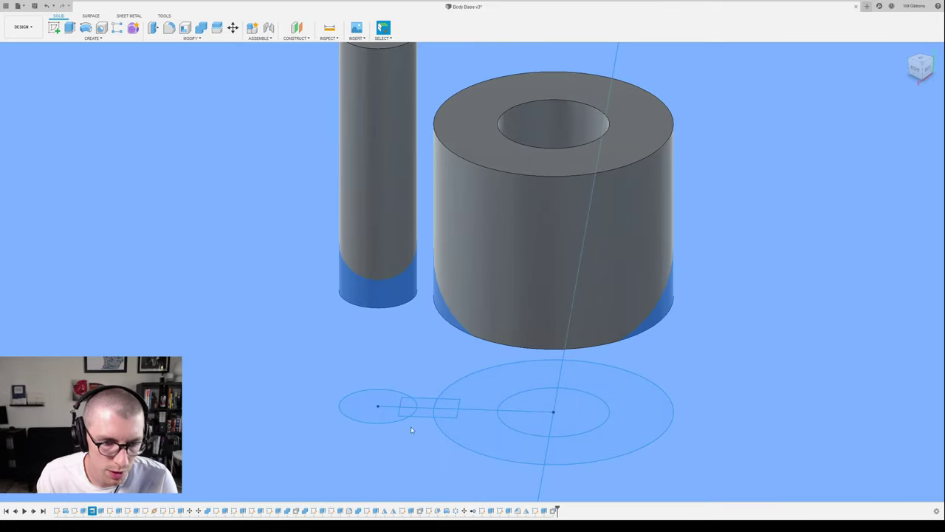
{"action": "key", "text": "Escape"}
{"action": "key", "text": "e"}
{"action": "left_click", "coordinate": [426, 408]}
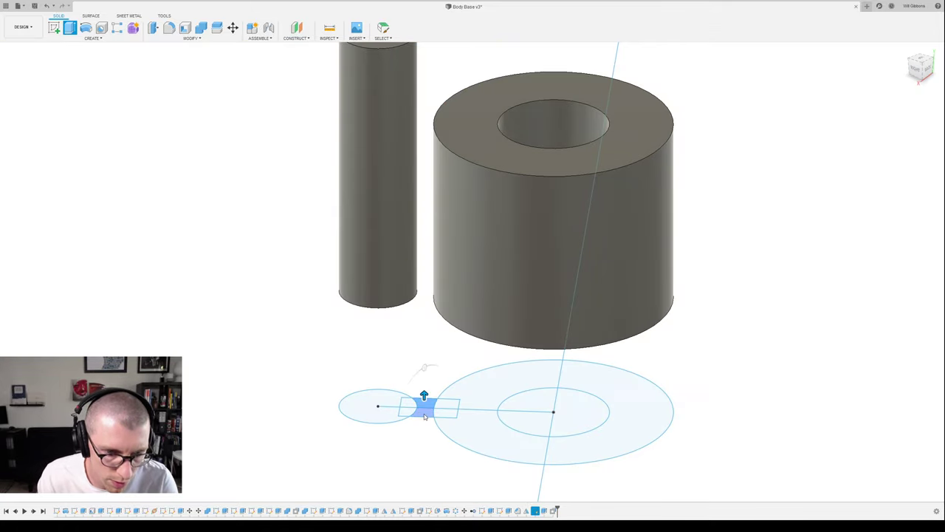
{"action": "left_click_drag", "start_coordinate": [424, 397], "coordinate": [423, 327]}
{"action": "middle_click_drag", "start_coordinate": [468, 282], "coordinate": [466, 261], "text": "shift"}
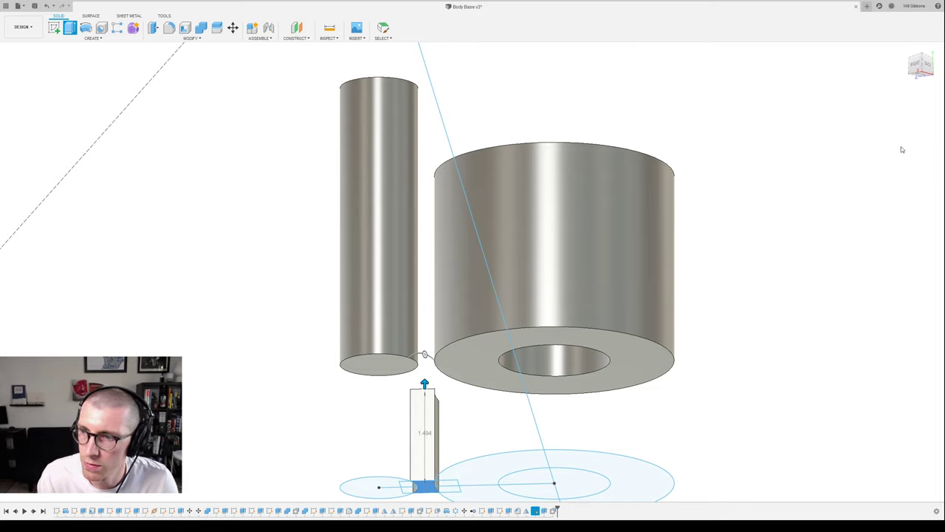
{"action": "left_click", "coordinate": [483, 344]}
{"action": "left_click_drag", "start_coordinate": [426, 262], "coordinate": [427, 193]}
{"action": "middle_click_drag", "start_coordinate": [435, 182], "coordinate": [450, 217], "text": "shift"}
{"action": "left_click_drag", "start_coordinate": [429, 214], "coordinate": [428, 210]}
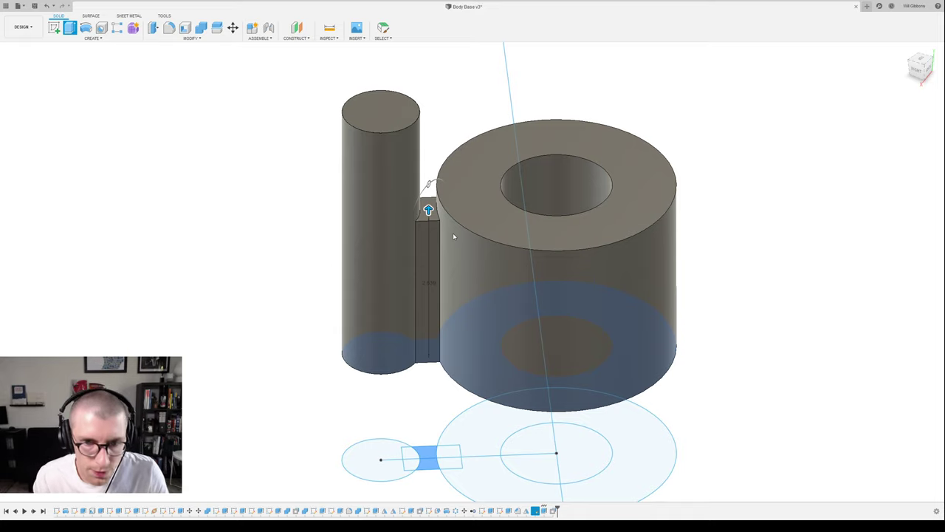
{"action": "key", "text": "Return"}
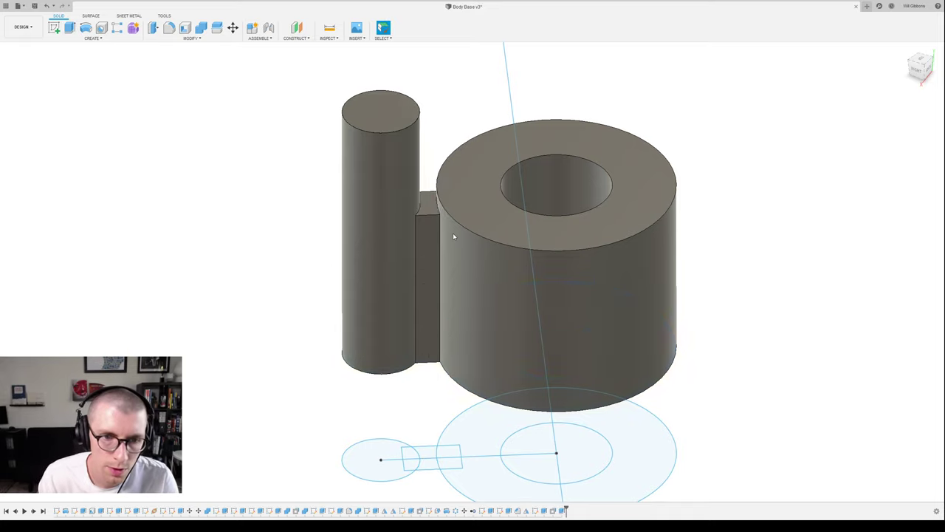
- Show the body base again and combine the linked pin and boss with it
{"action": "left_click", "coordinate": [431, 266]}
{"action": "left_click", "coordinate": [471, 268]}
{"action": "left_click", "coordinate": [740, 223]}
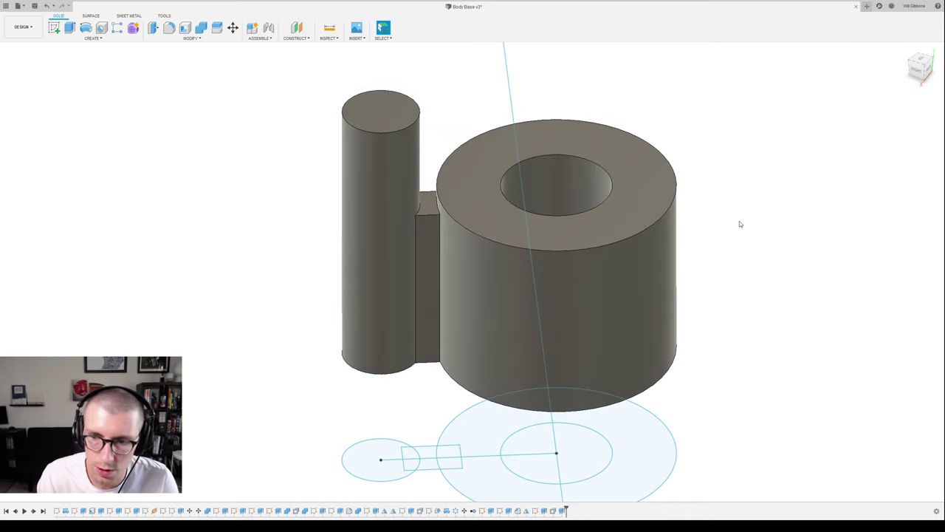
{"action": "left_click", "coordinate": [39, 129]}
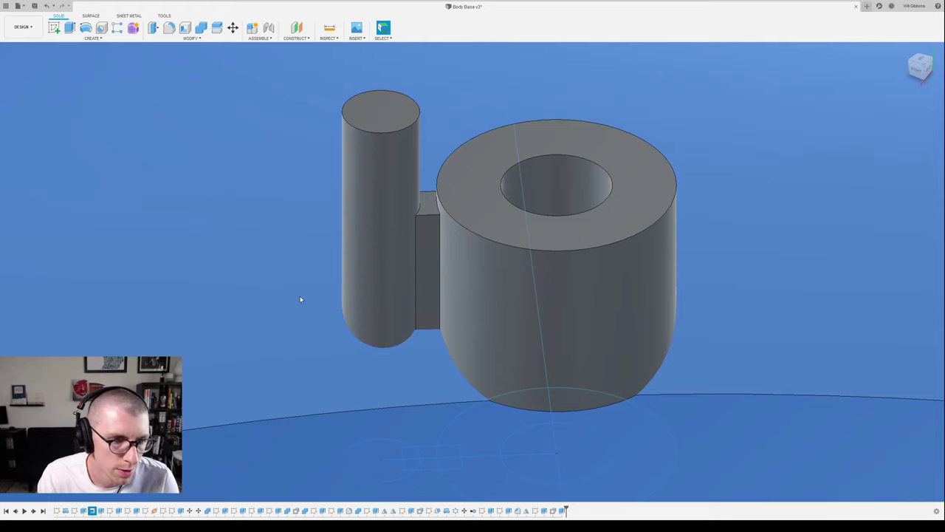
{"action": "key", "text": "c"}
{"action": "left_click", "coordinate": [441, 357]}
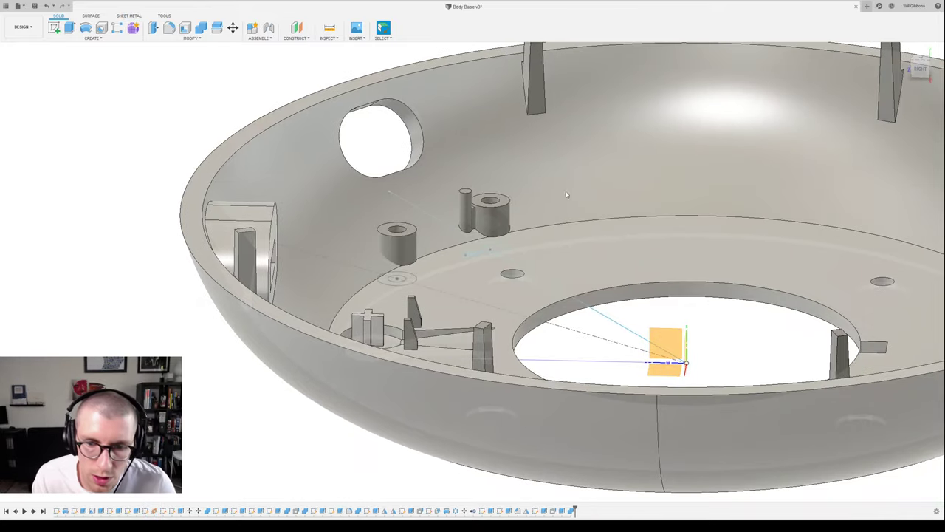
- Combine the stand-alone hollow boss with the body base
{"action": "scroll", "coordinate": [426, 195], "scroll_direction": "up", "scroll_amount": 3}
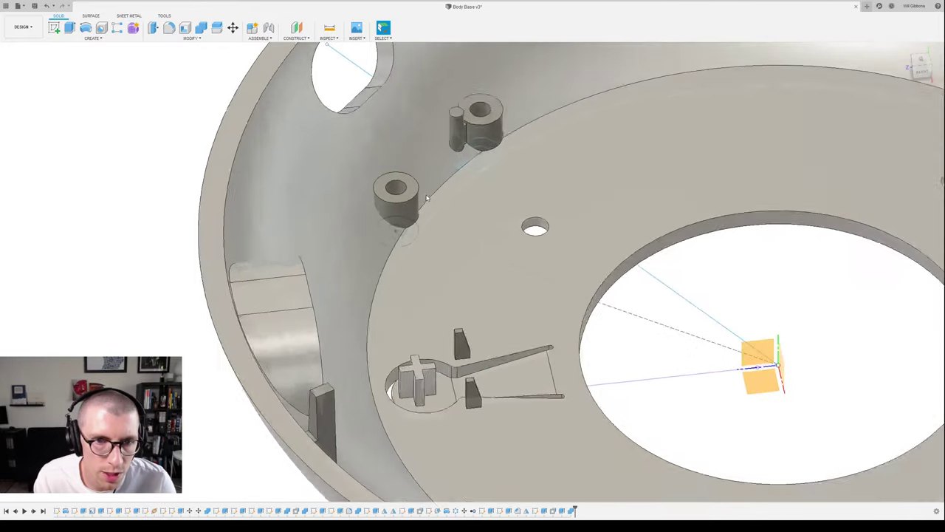
{"action": "double_click", "coordinate": [403, 204]}
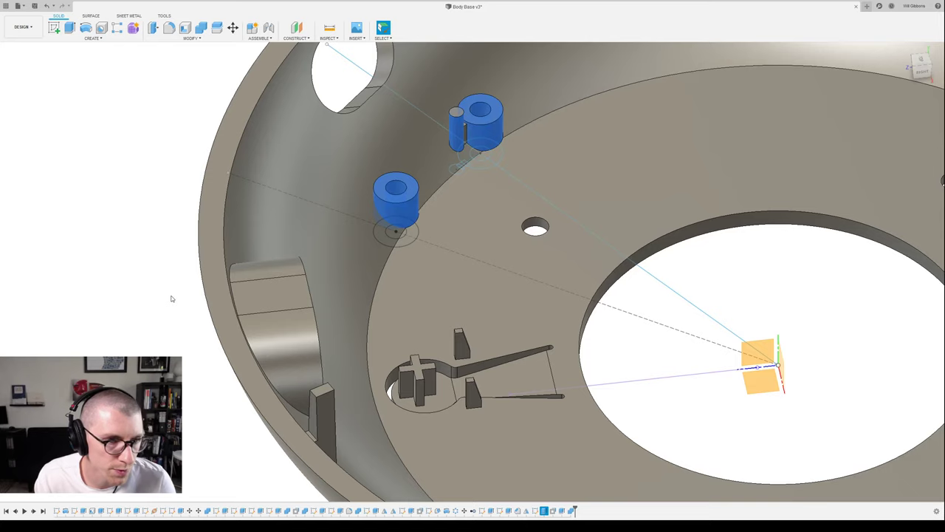
{"action": "left_click", "coordinate": [172, 298]}
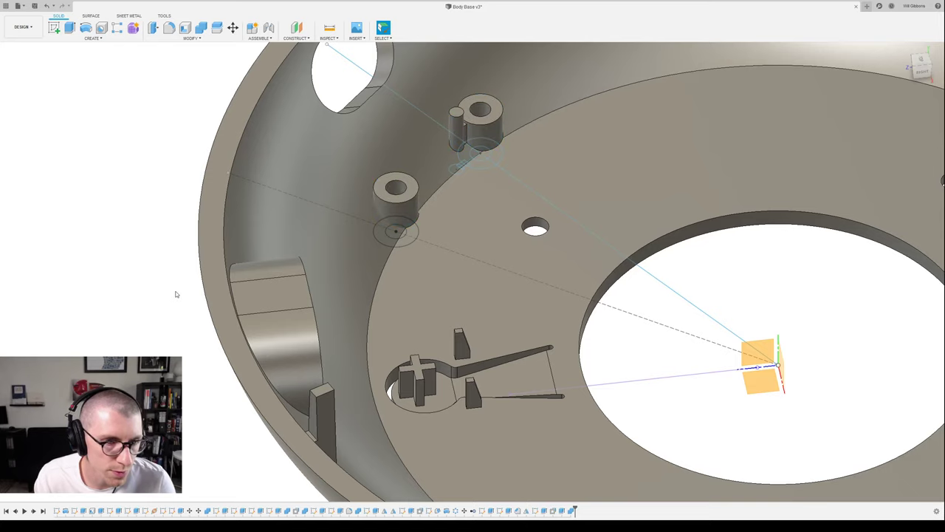
{"action": "key", "text": "c"}
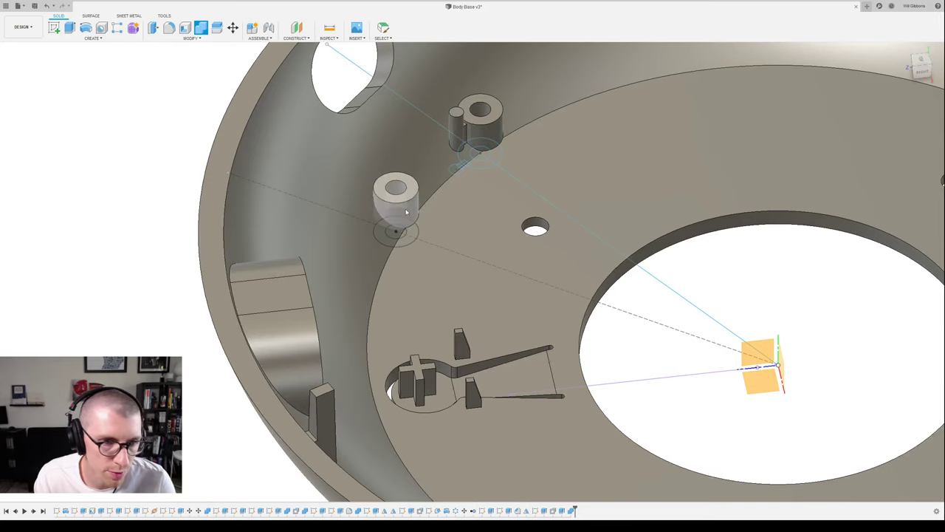
{"action": "left_click", "coordinate": [406, 214]}
{"action": "left_click", "coordinate": [449, 216]}
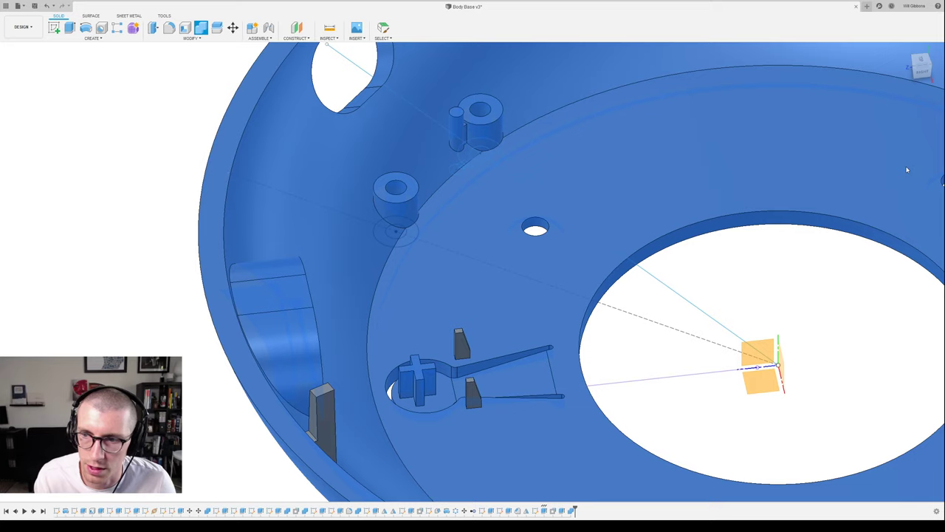
{"action": "left_click", "coordinate": [908, 170]}
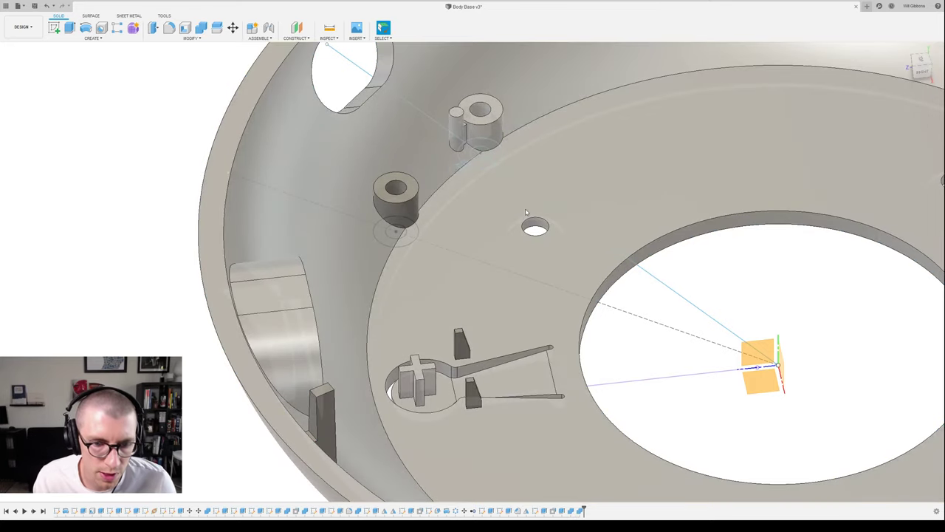
{"action": "middle_click_drag", "start_coordinate": [718, 338], "coordinate": [665, 299]}
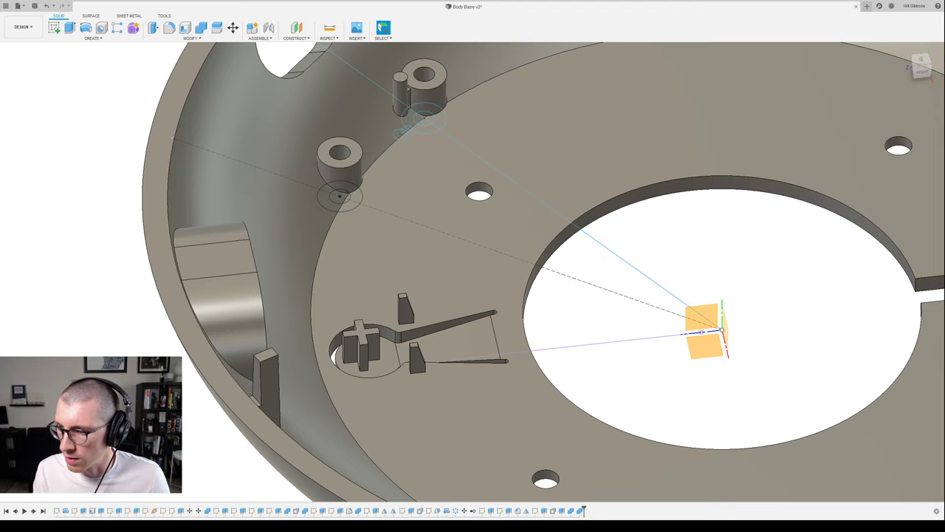
{"action": "middle_click_drag", "start_coordinate": [740, 287], "coordinate": [740, 273], "text": "shift"}
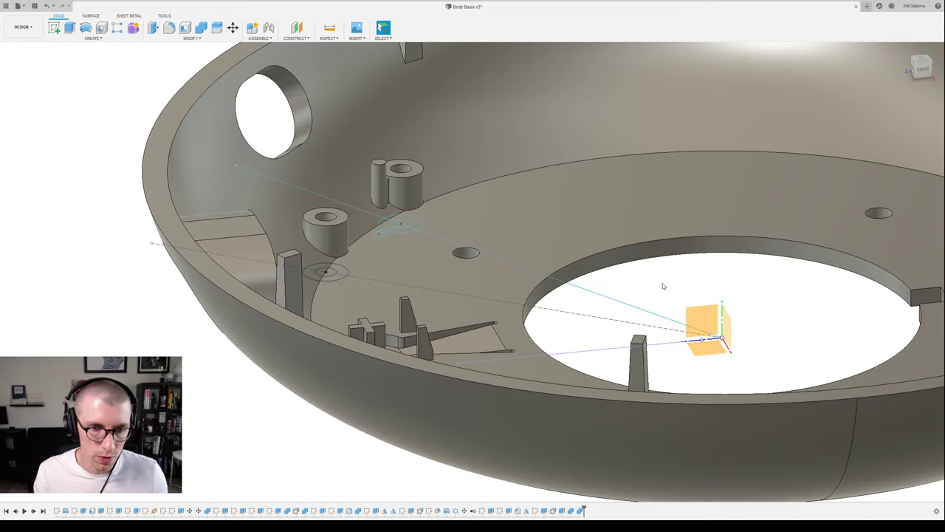
{"action": "scroll", "coordinate": [663, 285], "scroll_direction": "down", "scroll_amount": 3}
{"action": "middle_click_drag", "start_coordinate": [718, 286], "coordinate": [608, 367], "text": "shift"}
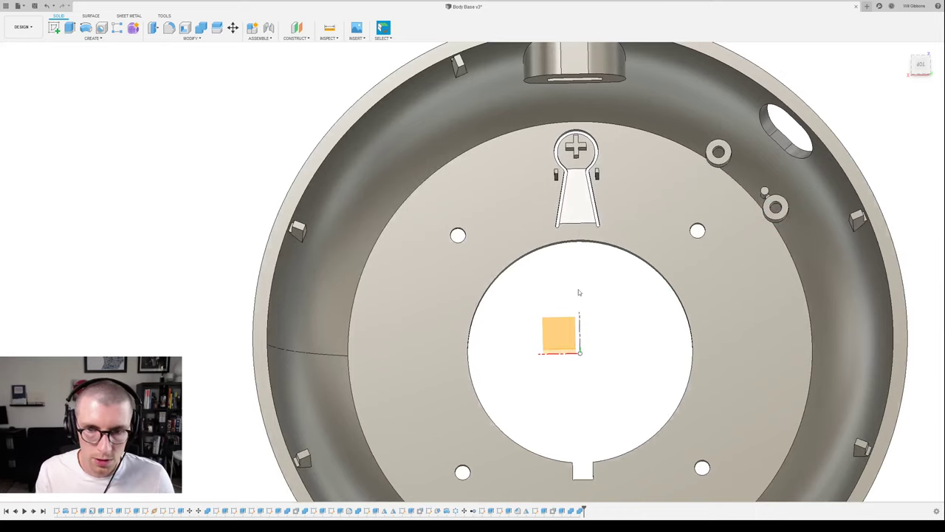
- Sketch a small upright rectangle on the origin plane parallel to the base floor, between the keyhole's round end and the D-shaped housing
{"action": "left_click", "coordinate": [549, 326]}
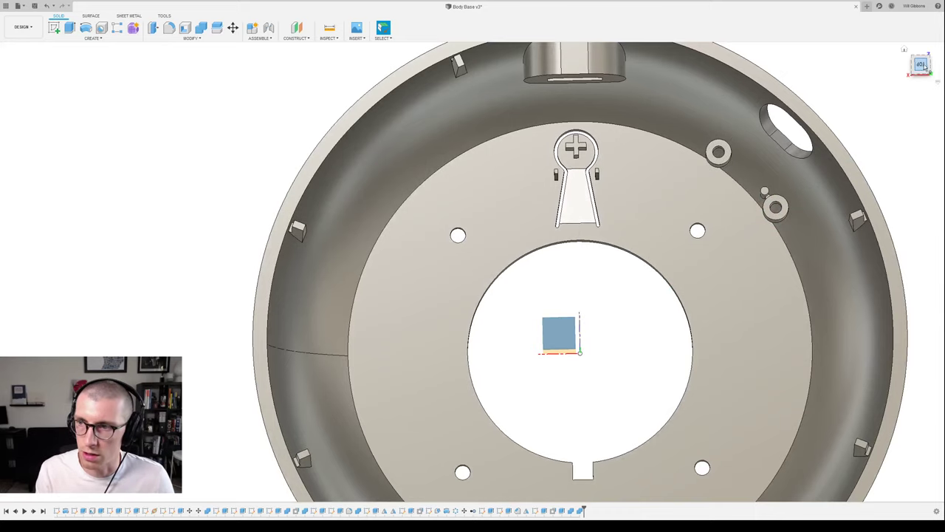
{"action": "left_click", "coordinate": [920, 64]}
{"action": "left_click", "coordinate": [921, 65]}
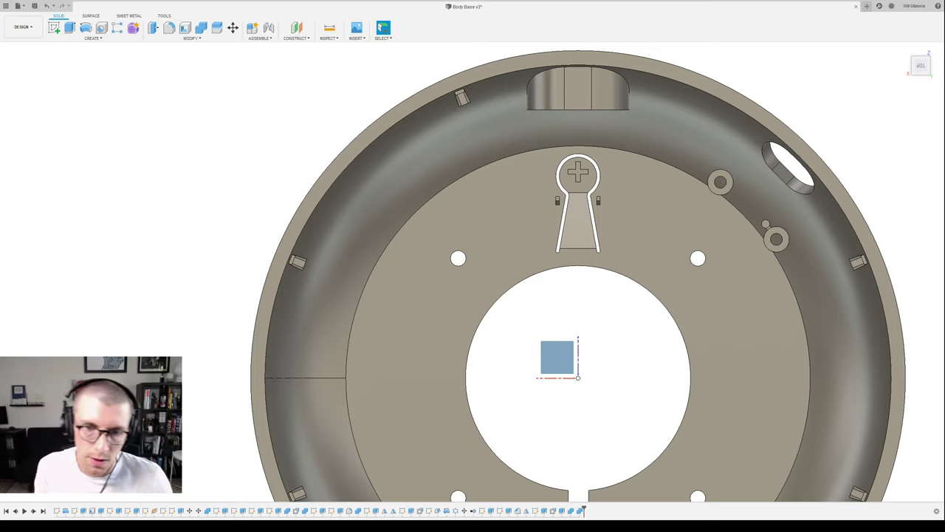
{"action": "left_click", "coordinate": [619, 318]}
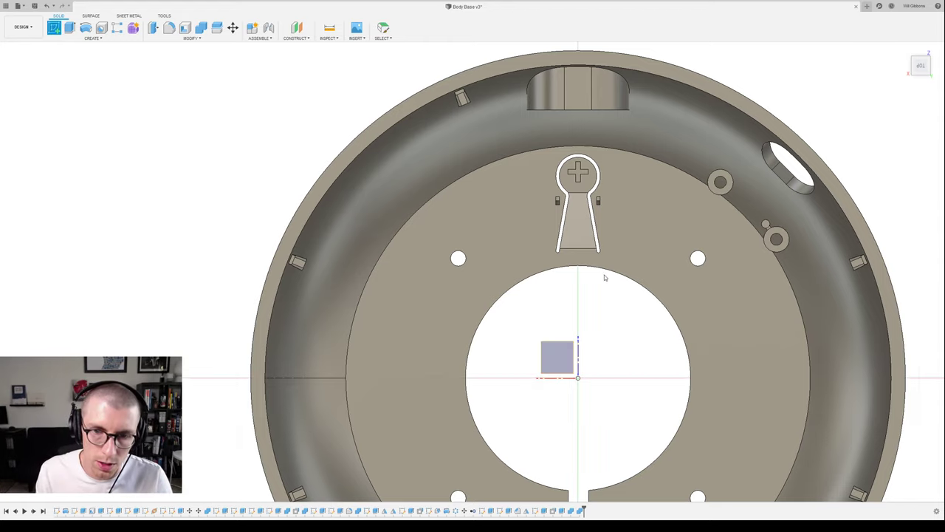
{"action": "double_click", "coordinate": [558, 362]}
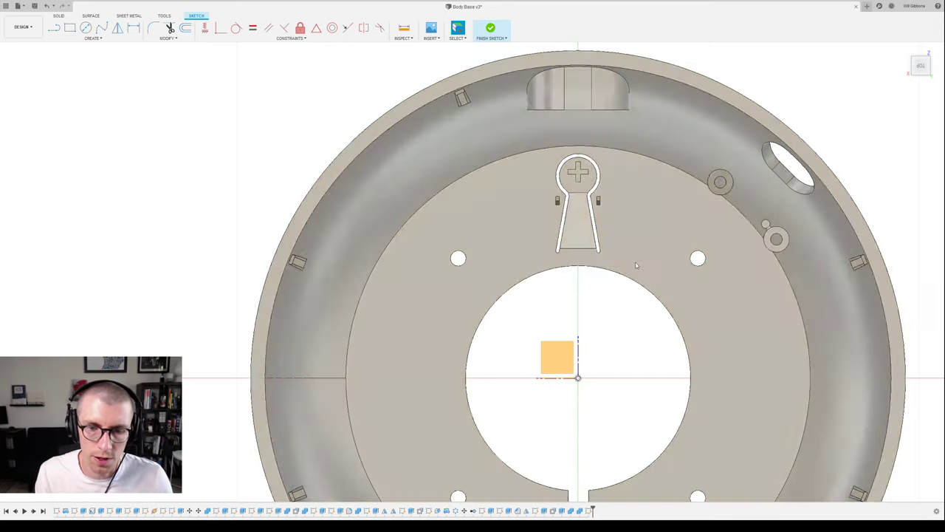
{"action": "key", "text": "l"}
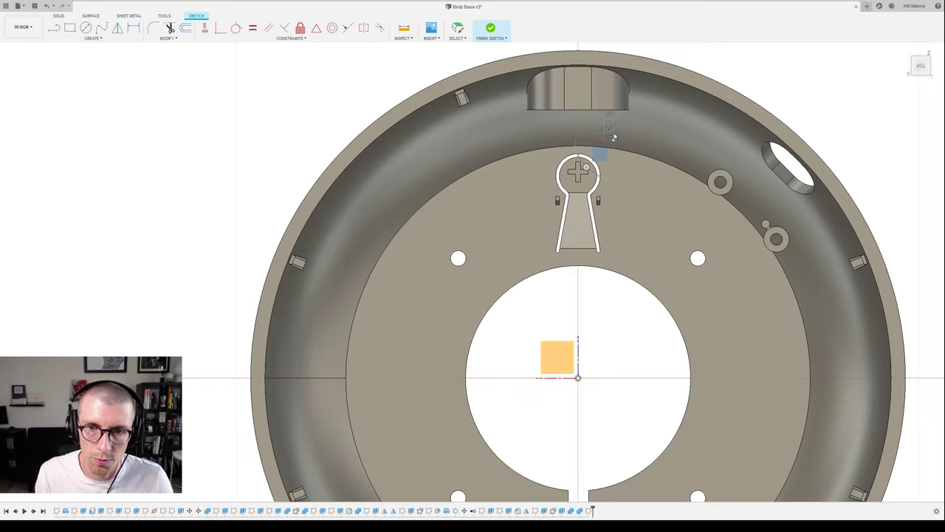
{"action": "scroll", "coordinate": [615, 143], "scroll_direction": "up", "scroll_amount": 5}
- Dimension the small rectangle to 1 mm wide and 3 mm long
{"action": "left_click", "coordinate": [599, 95]}
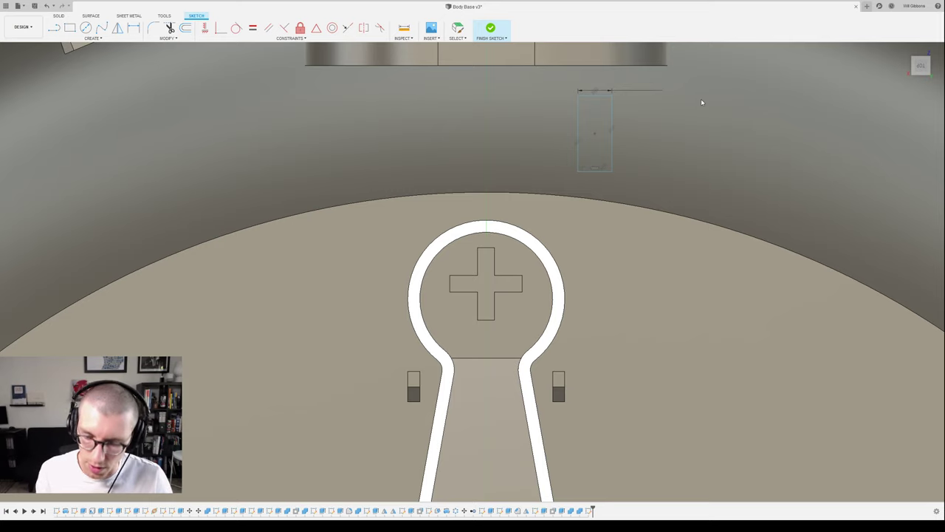
{"action": "type", "text": "1"}
{"action": "key", "text": "Return"}
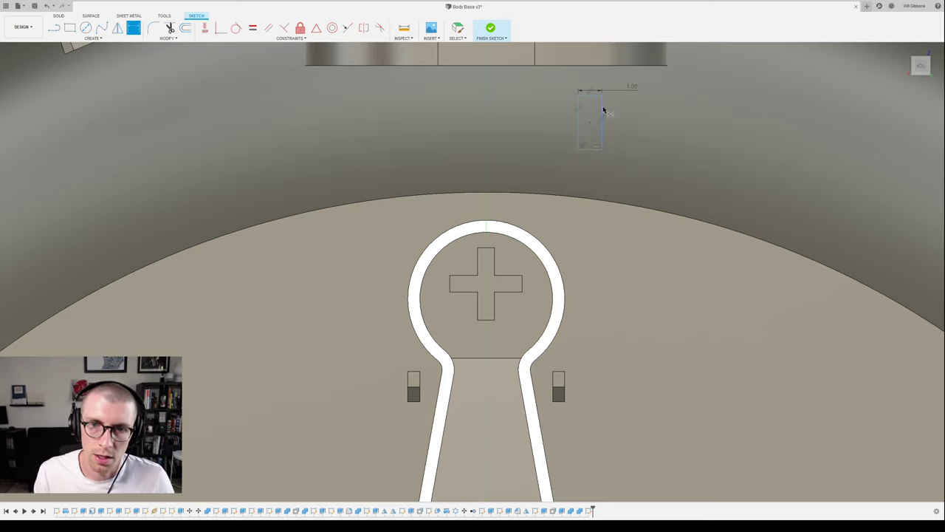
{"action": "left_click", "coordinate": [603, 109]}
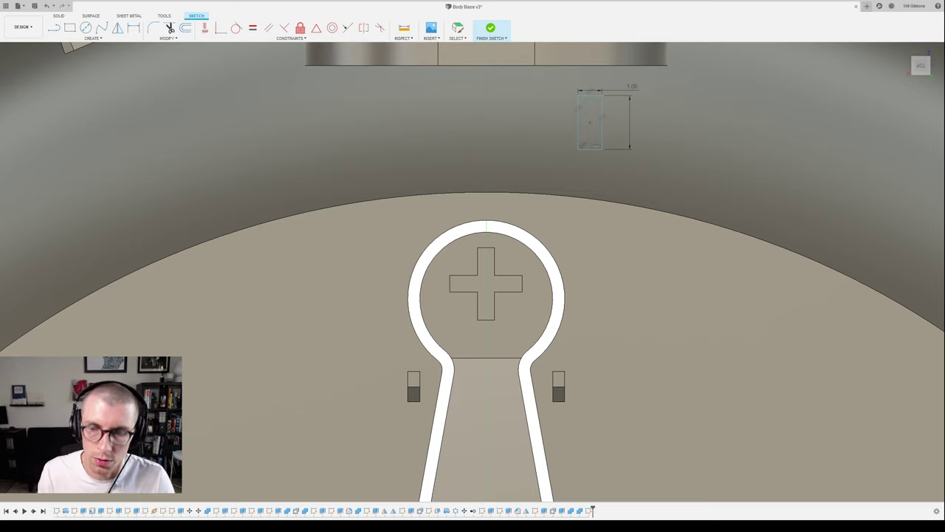
{"action": "key", "text": "Return"}
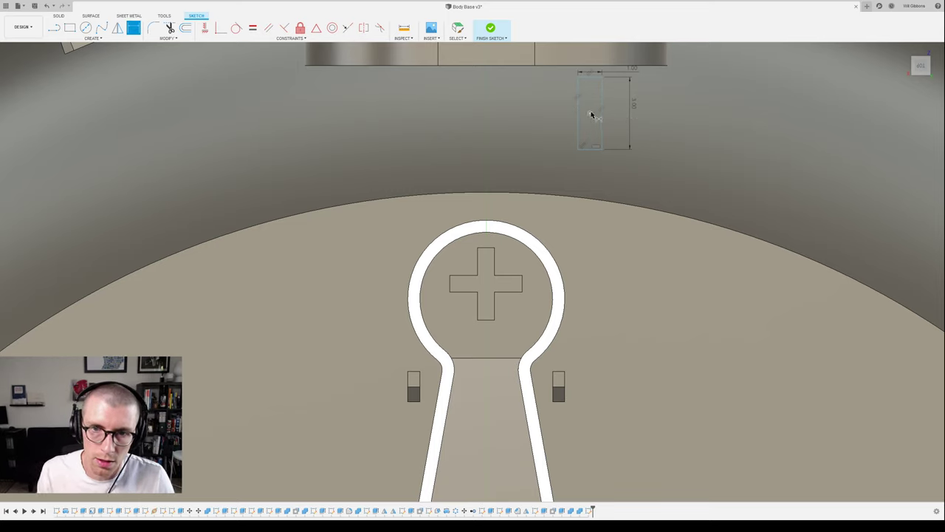
- Move the rectangle slightly closer to the keyhole and dimension the vertical distance from the origin to its centre
{"action": "key", "text": "Escape"}
{"action": "left_click_drag", "start_coordinate": [590, 113], "coordinate": [582, 136]}
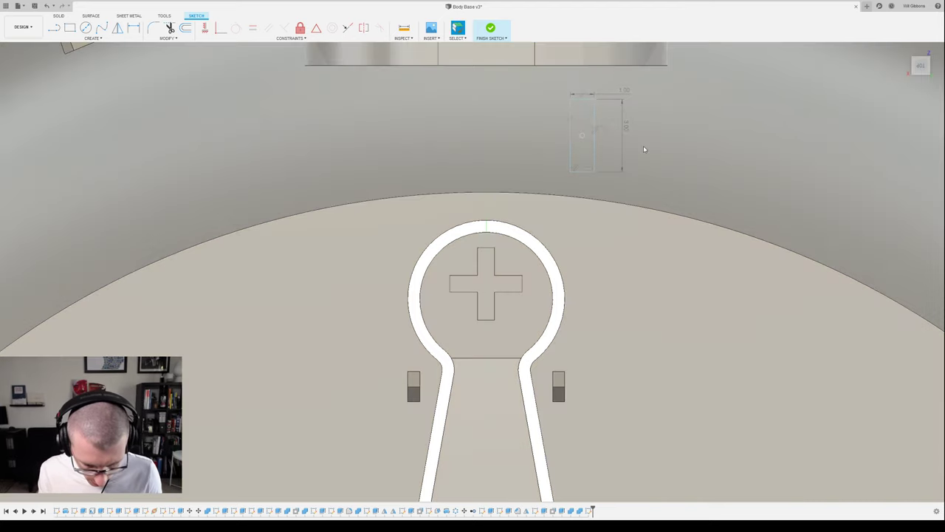
{"action": "scroll", "coordinate": [654, 146], "scroll_direction": "down", "scroll_amount": 10}
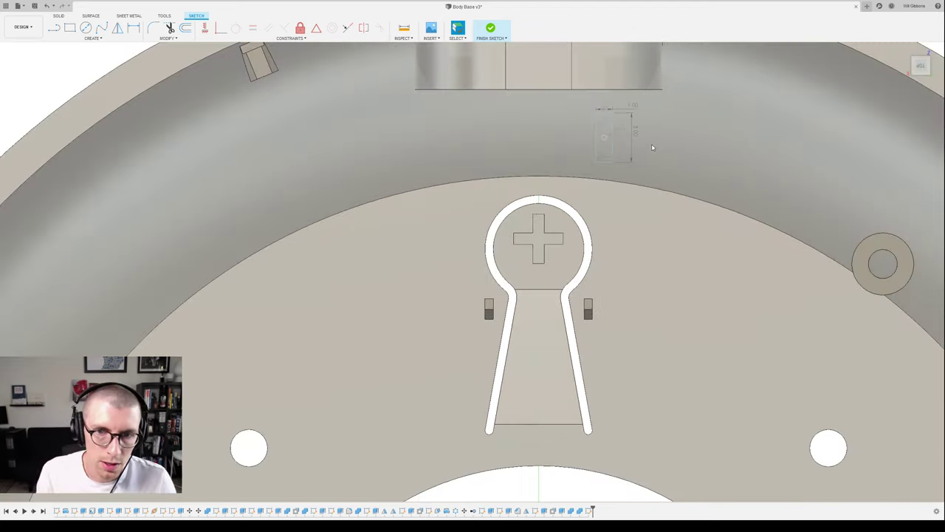
{"action": "scroll", "coordinate": [664, 237], "scroll_direction": "down", "scroll_amount": 2}
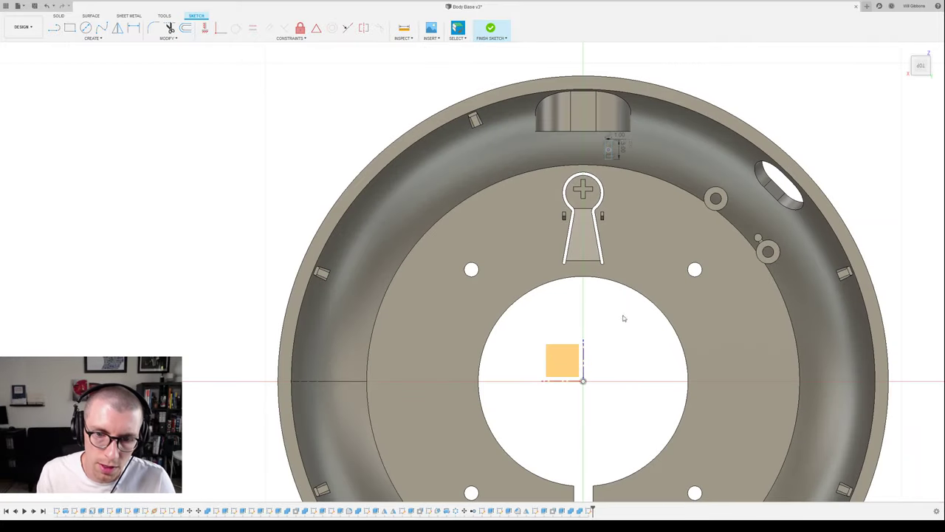
{"action": "key", "text": "d"}
{"action": "left_click", "coordinate": [584, 381]}
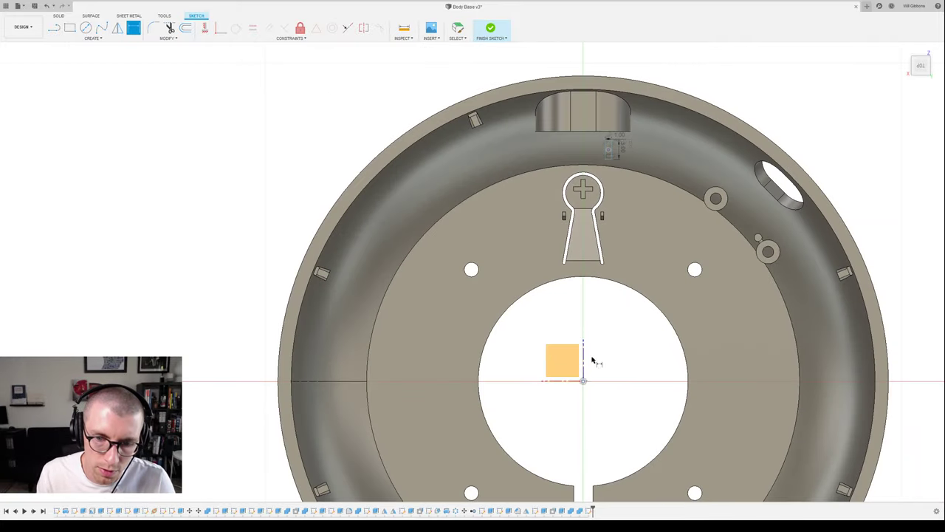
{"action": "left_click", "coordinate": [623, 151]}
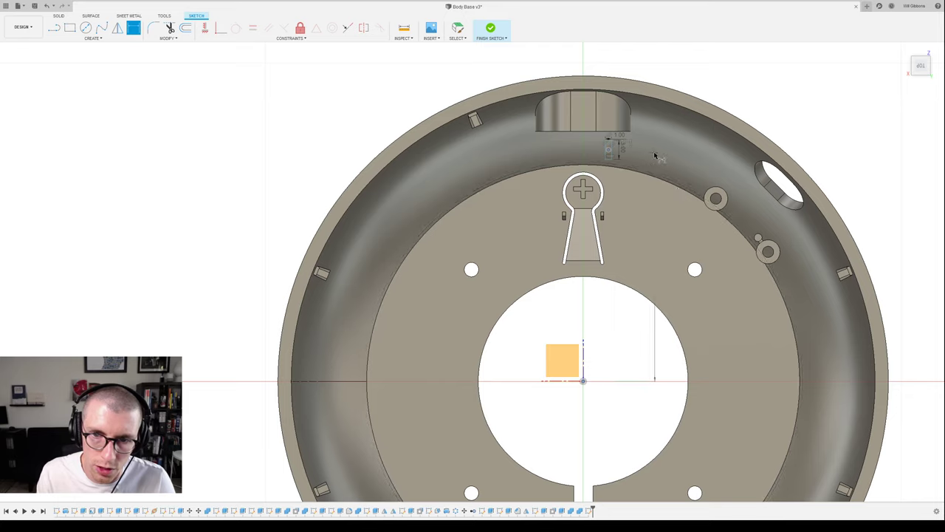
{"action": "left_click", "coordinate": [634, 154]}
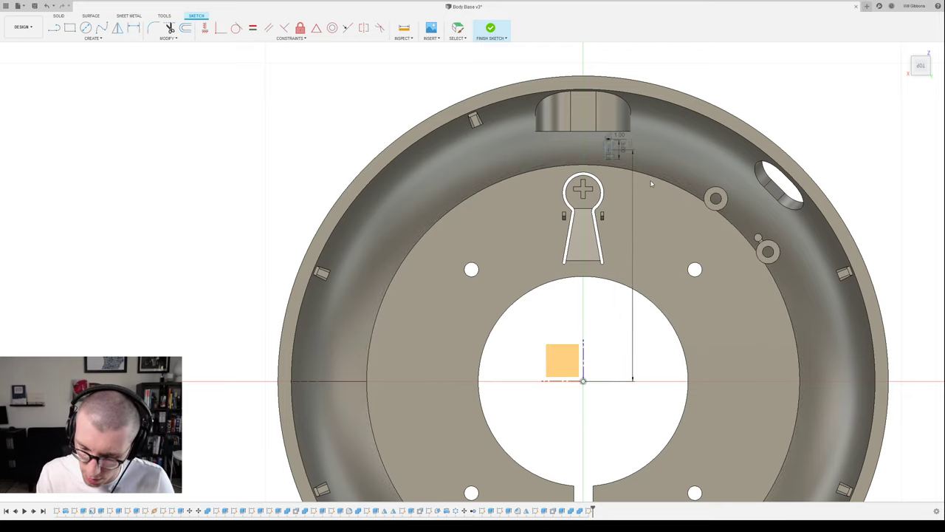
- Dimension the rectangle's centre 6 mm horizontally from the origin
{"action": "key", "text": "d"}
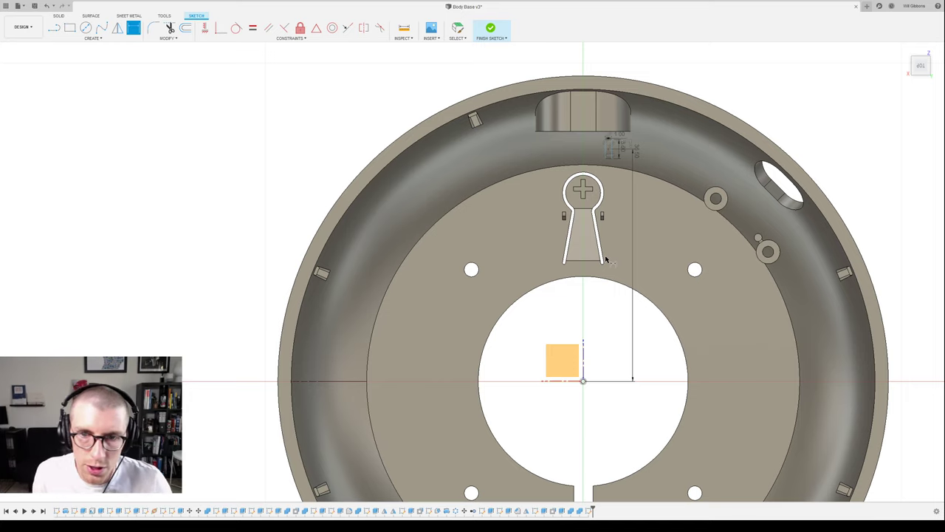
{"action": "scroll", "coordinate": [607, 259], "scroll_direction": "up", "scroll_amount": 2}
{"action": "left_click", "coordinate": [609, 108]}
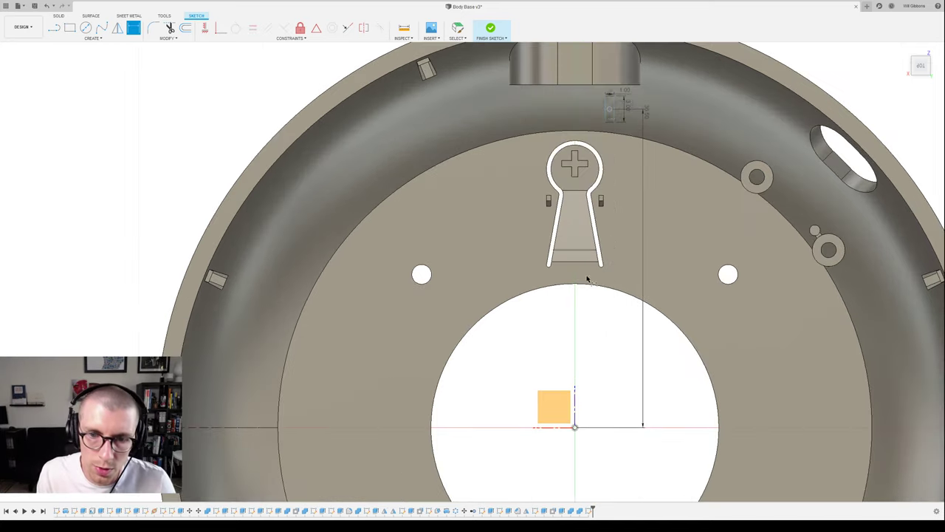
{"action": "left_click", "coordinate": [575, 427]}
{"action": "mouse_move", "coordinate": [580, 382]}
{"action": "left_mouse_down"}
{"action": "mouse_move", "coordinate": [559, 337]}
{"action": "mouse_move", "coordinate": [583, 338]}
{"action": "mouse_move", "coordinate": [591, 306]}
{"action": "mouse_move", "coordinate": [609, 451]}
{"action": "left_mouse_up"}
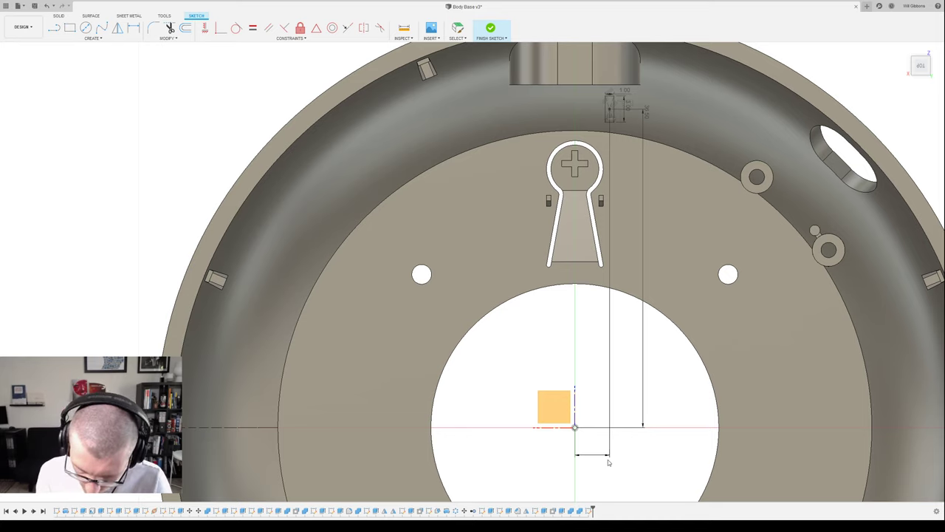
{"action": "type", "text": "6"}
{"action": "key", "text": "Return"}
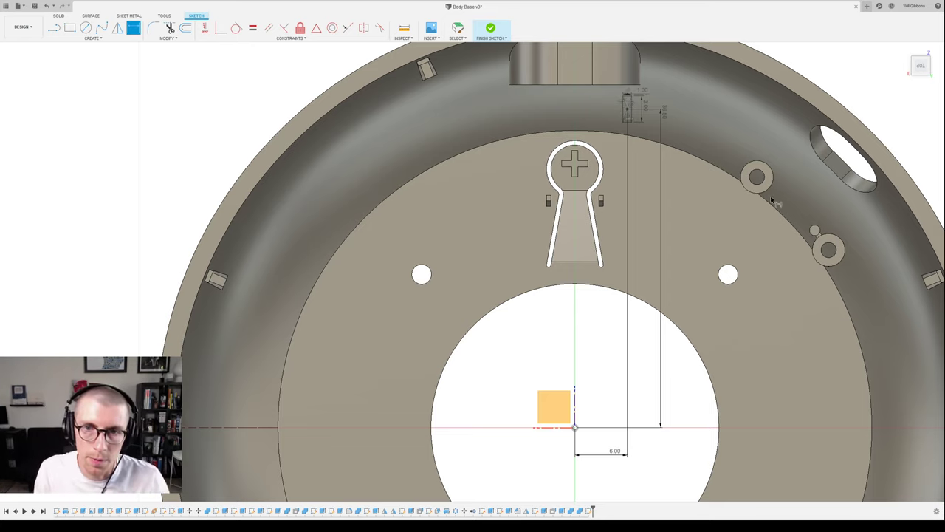
- Start extruding the small rectangle with a start offset of 10 mm above its sketch plane
{"action": "mouse_move", "coordinate": [601, 314]}
{"action": "middle_mouse_down", "text": "shift"}
{"action": "mouse_move", "coordinate": [443, 282]}
{"action": "mouse_move", "coordinate": [402, 258]}
{"action": "mouse_move", "coordinate": [362, 184]}
{"action": "middle_mouse_up", "text": "shift"}
{"action": "scroll", "coordinate": [262, 436], "scroll_direction": "up", "scroll_amount": 4}
{"action": "middle_click_drag", "start_coordinate": [266, 484], "coordinate": [320, 386]}
{"action": "scroll", "coordinate": [321, 386], "scroll_direction": "up", "scroll_amount": 3}
{"action": "key", "text": "e"}
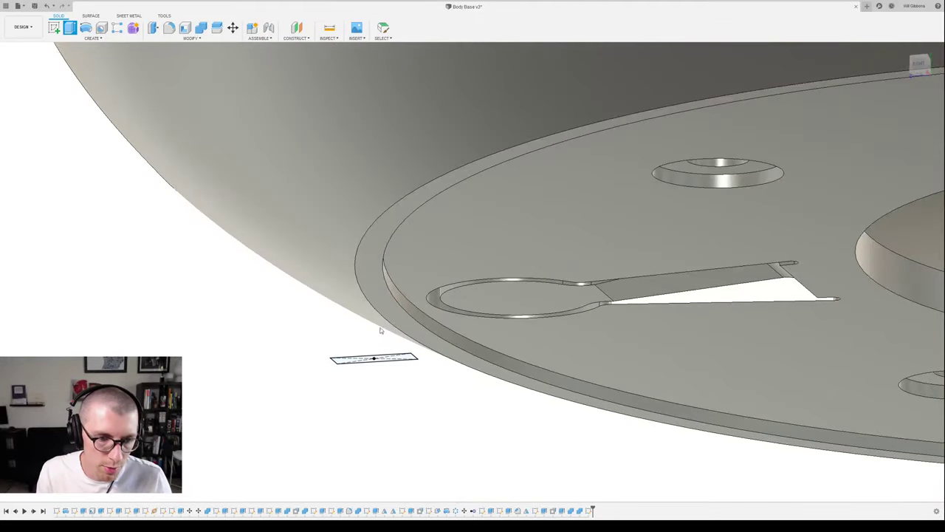
{"action": "scroll", "coordinate": [374, 325], "scroll_direction": "down", "scroll_amount": 5}
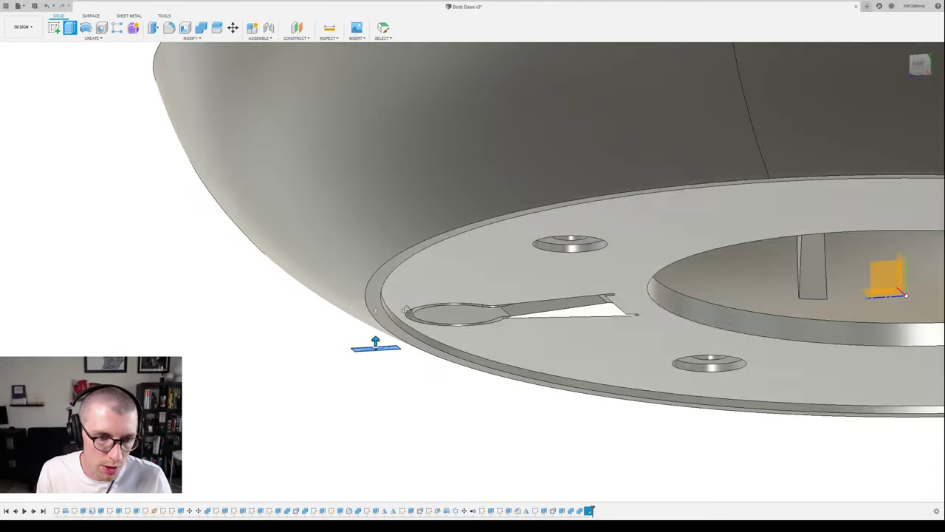
{"action": "middle_click_drag", "start_coordinate": [406, 309], "coordinate": [480, 249], "text": "shift"}
{"action": "scroll", "coordinate": [478, 260], "scroll_direction": "down", "scroll_amount": 2}
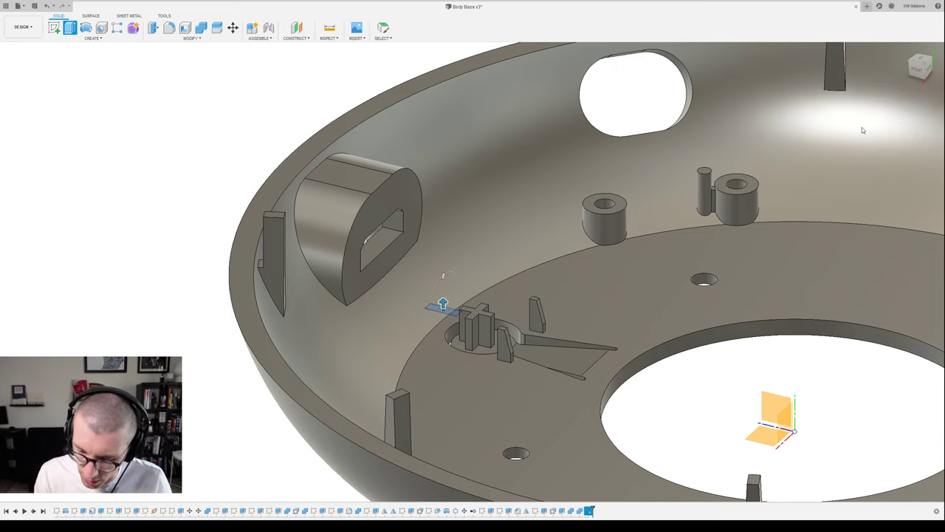
{"action": "type", "text": "-10"}
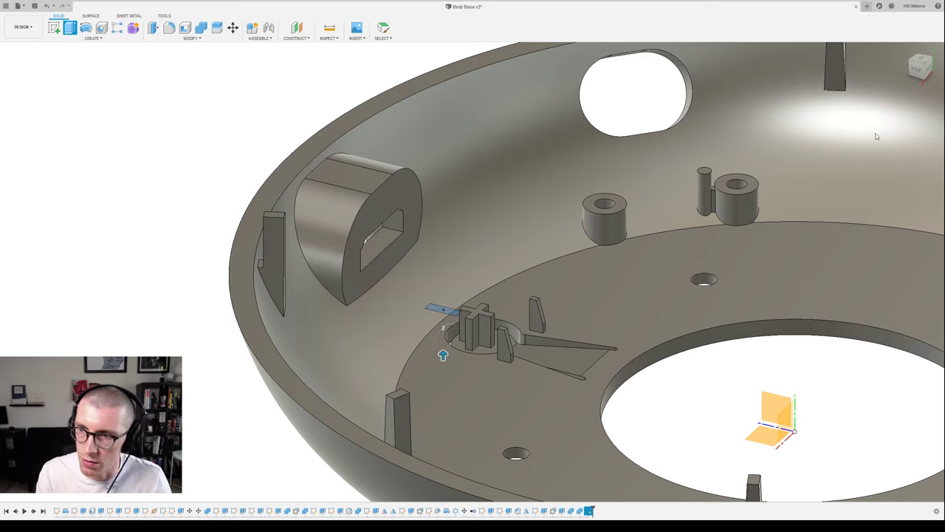
{"action": "type", "text": "10"}
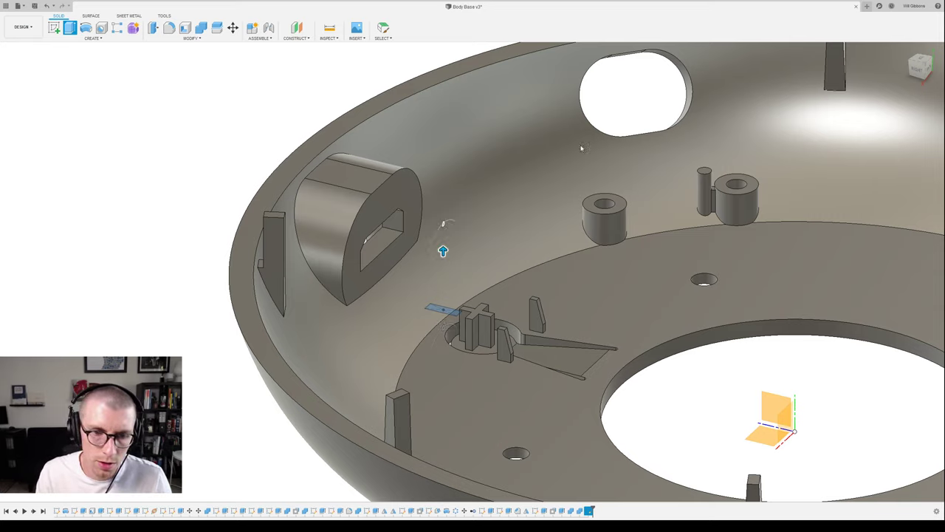
- Adjust the extrusion's start offset and extend it down to the curved inner wall of the body base
{"action": "left_click_drag", "start_coordinate": [443, 251], "coordinate": [450, 268]}
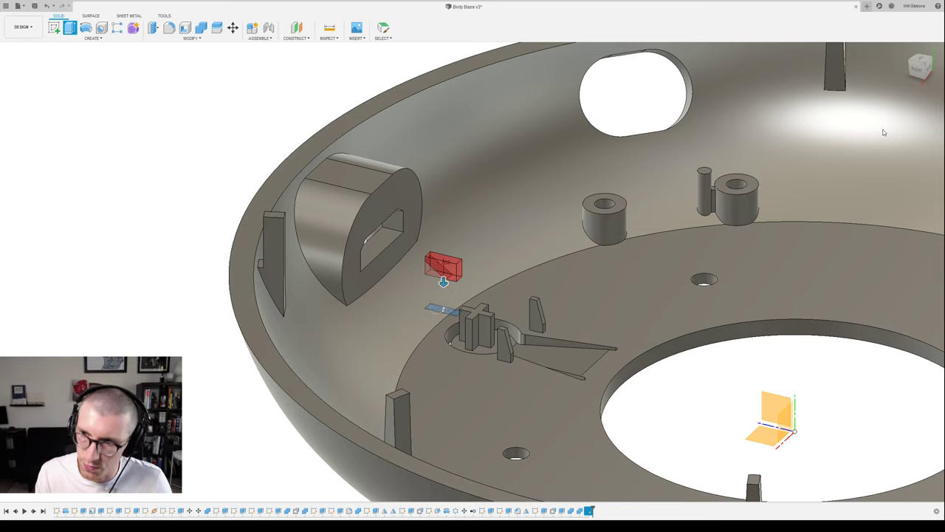
{"action": "type", "text": "2"}
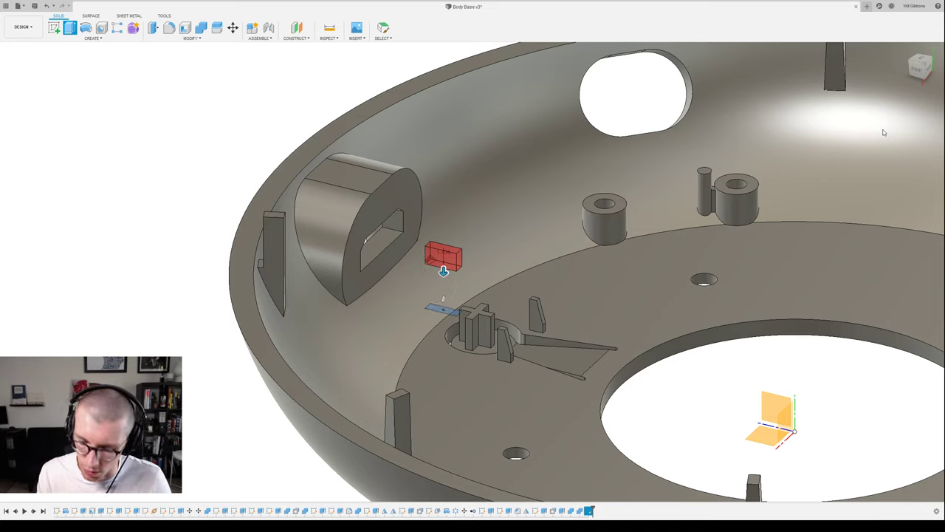
{"action": "type", "text": "10"}
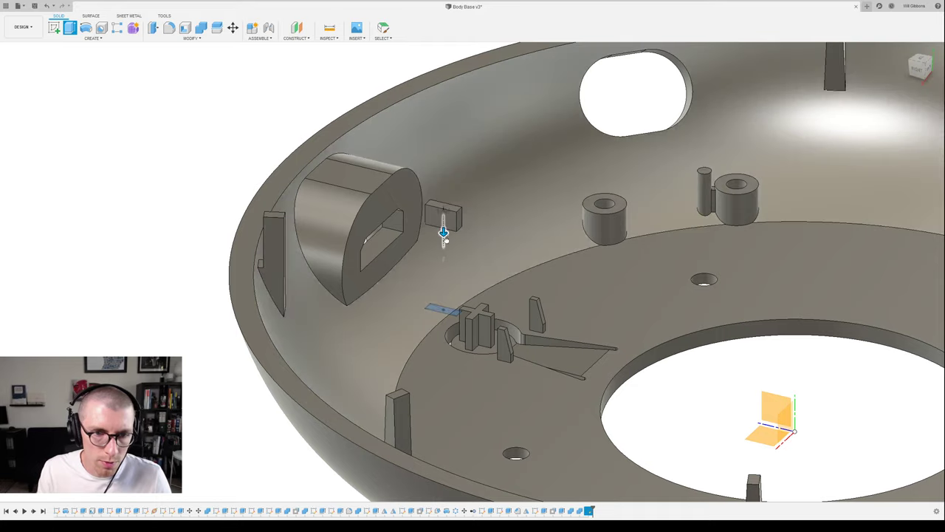
{"action": "mouse_move", "coordinate": [443, 232]}
{"action": "left_mouse_down"}
{"action": "mouse_move", "coordinate": [450, 289]}
{"action": "mouse_move", "coordinate": [452, 259]}
{"action": "left_mouse_up"}
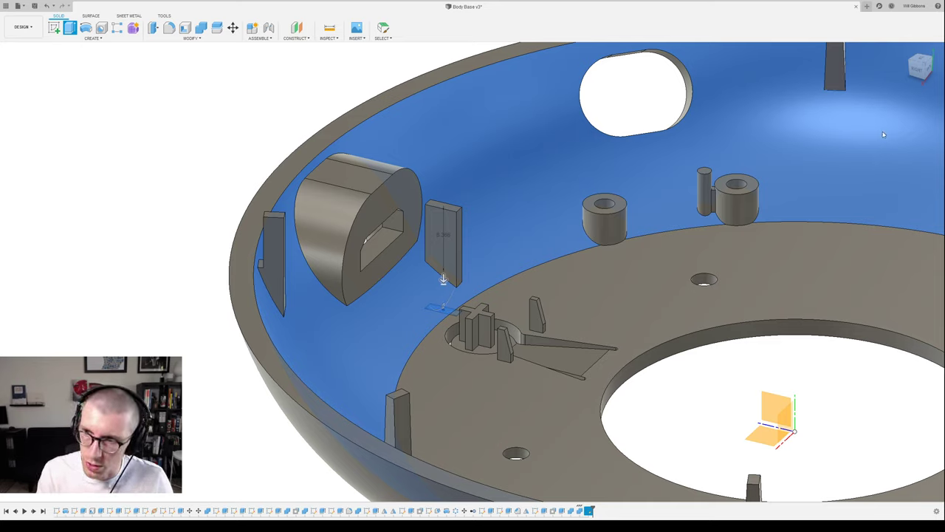
{"action": "left_click", "coordinate": [883, 134]}
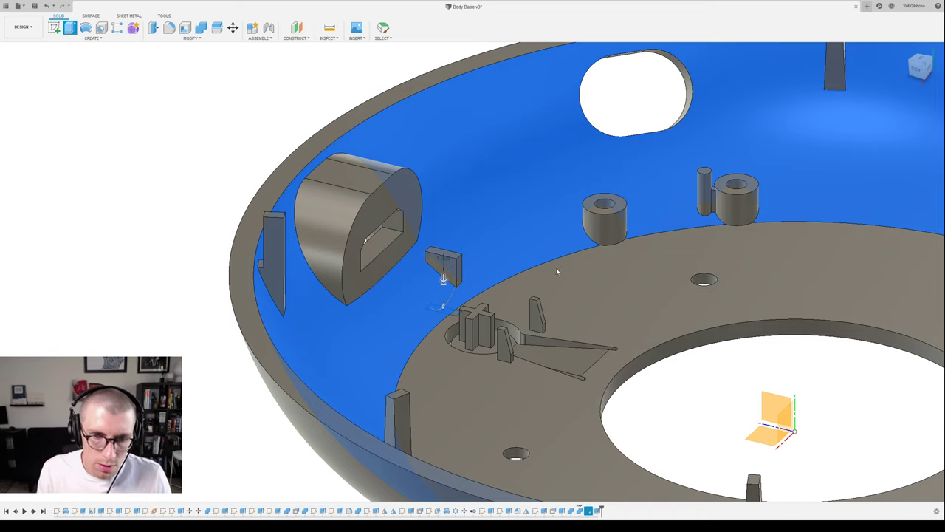
{"action": "key", "text": "Escape"}
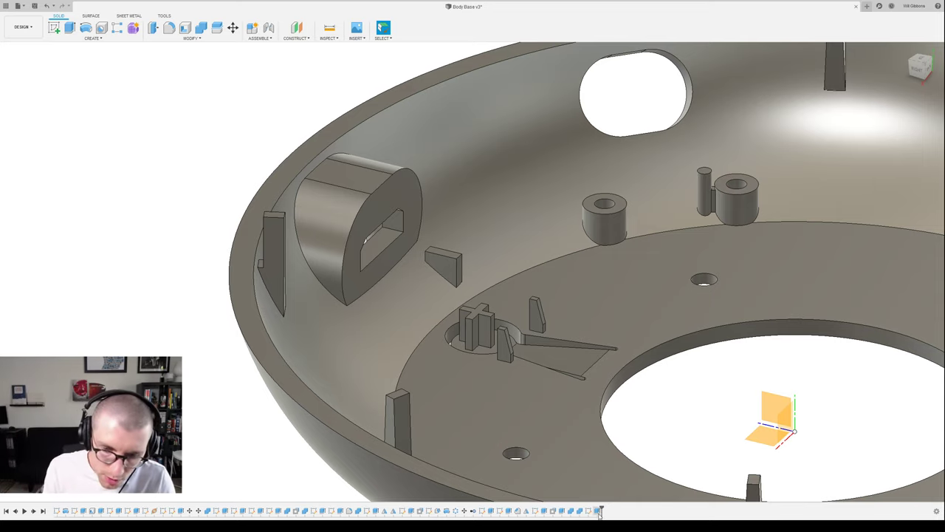
- Edit the rib's sketch, setting the rectangle's centre 36 mm vertically from the origin and making the rectangle slightly longer
{"action": "left_click", "coordinate": [597, 510]}
{"action": "double_click", "coordinate": [588, 511]}
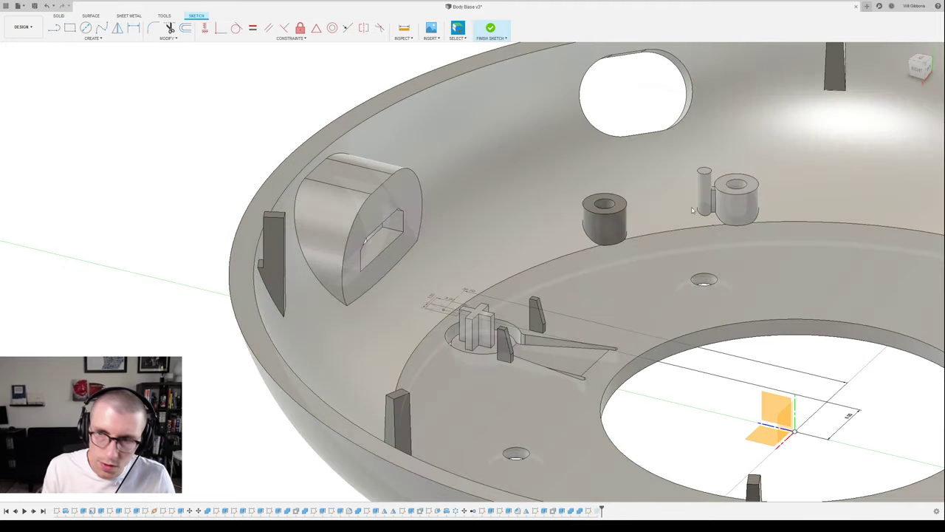
{"action": "middle_click_drag", "start_coordinate": [762, 274], "coordinate": [515, 336], "text": "shift"}
{"action": "middle_click_drag", "start_coordinate": [615, 313], "coordinate": [694, 300], "text": "shift"}
{"action": "left_click", "coordinate": [920, 68]}
{"action": "left_click", "coordinate": [916, 81]}
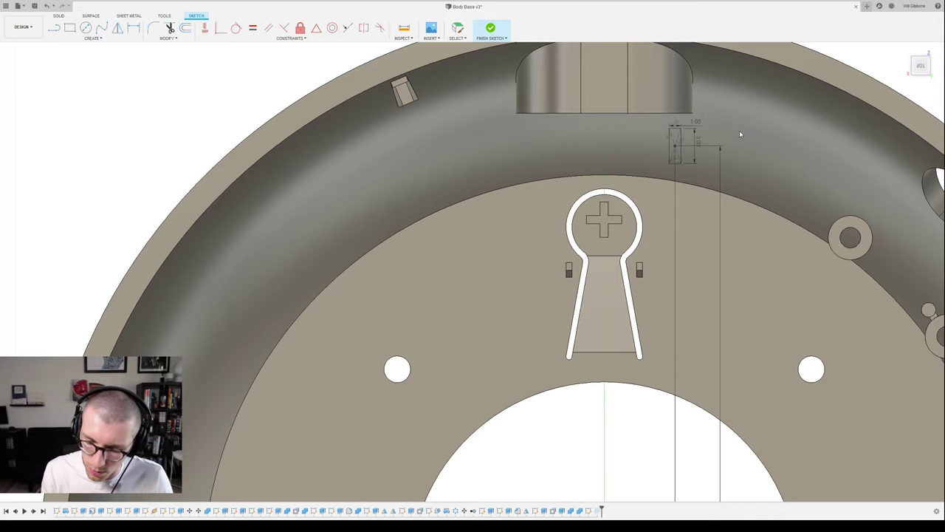
{"action": "key", "text": "Return"}
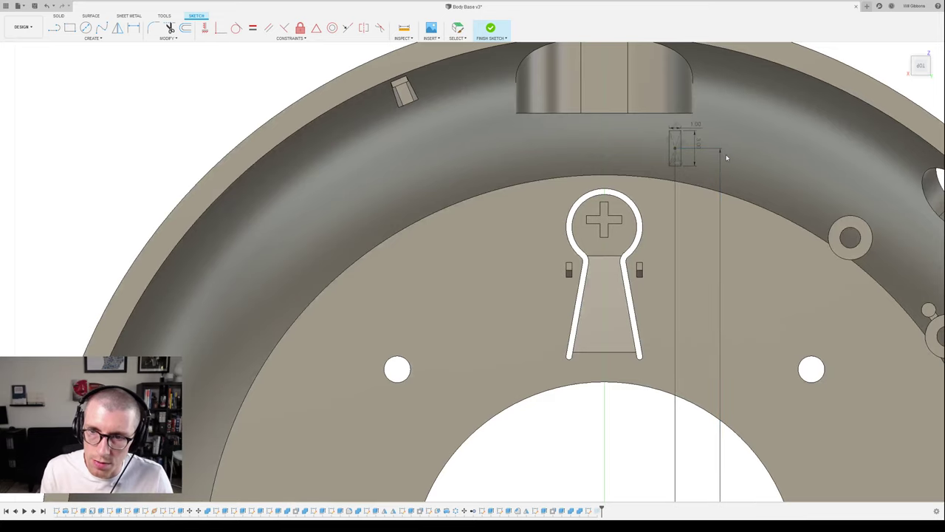
{"action": "key", "text": "Return"}
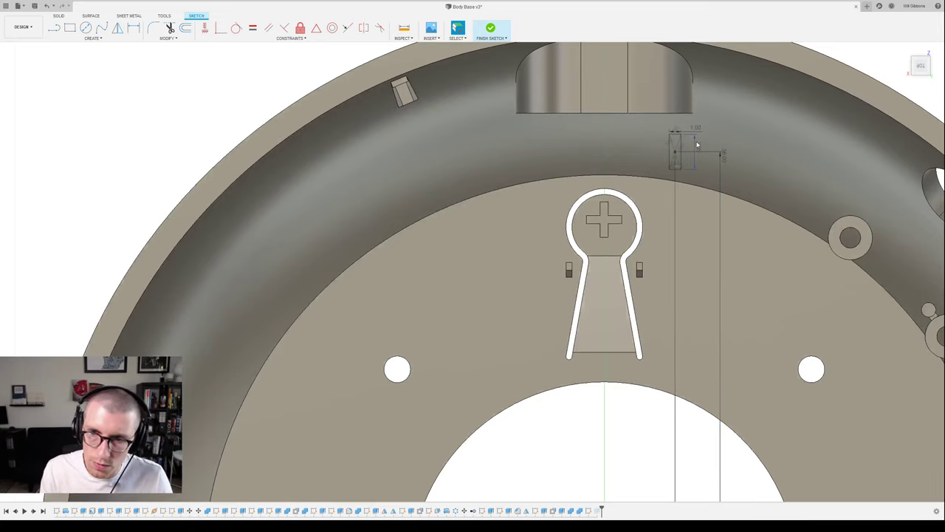
{"action": "key", "text": "Return"}
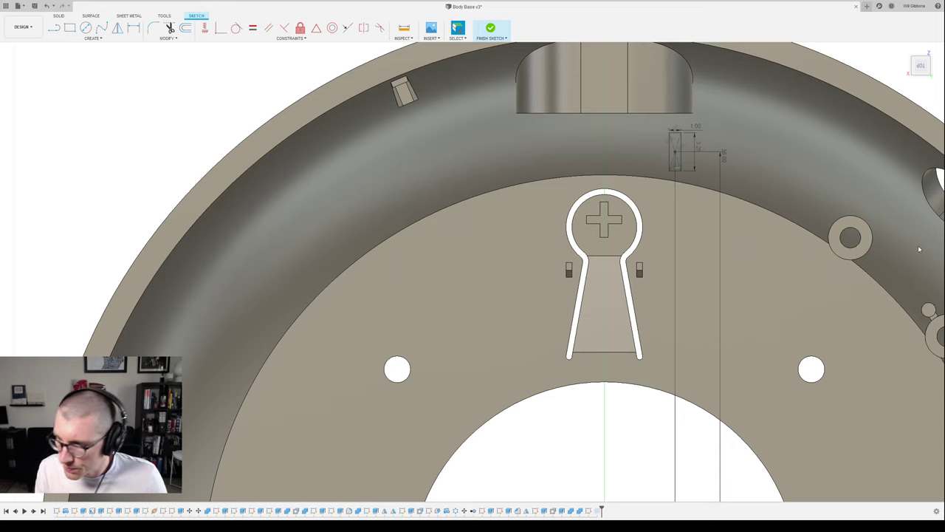
- Close the rib's sketch and draw a small circle in a new sketch on the origin plane, beside the keyhole at the curved wall's edge
{"action": "key", "text": "ctrl+Return"}
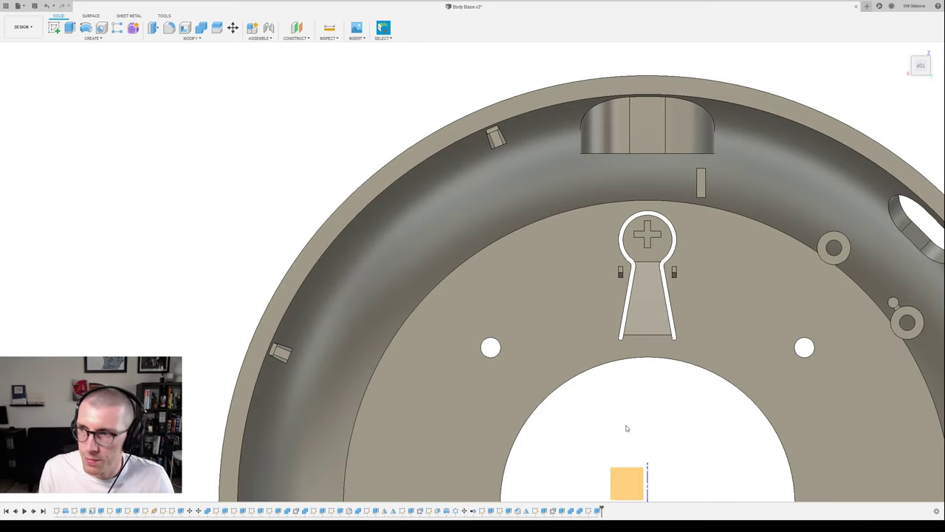
{"action": "left_click", "coordinate": [628, 482]}
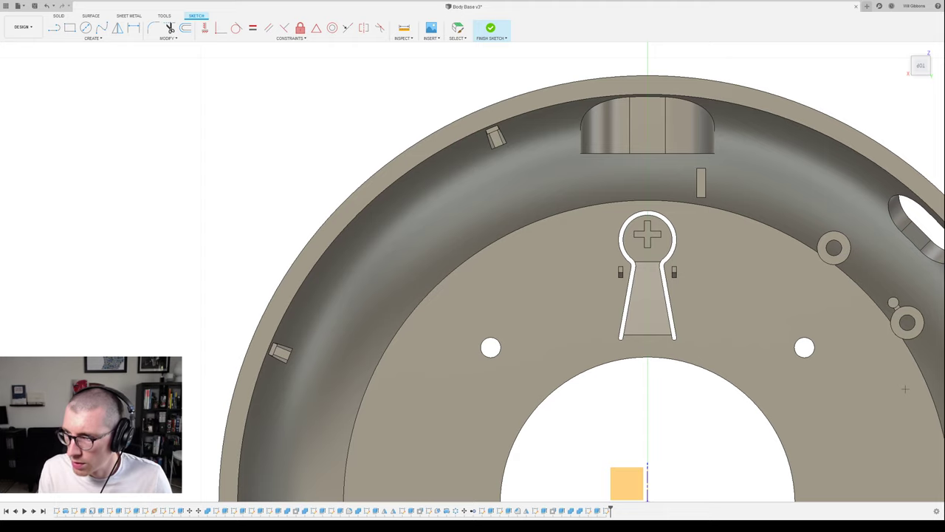
{"action": "left_click", "coordinate": [592, 214]}
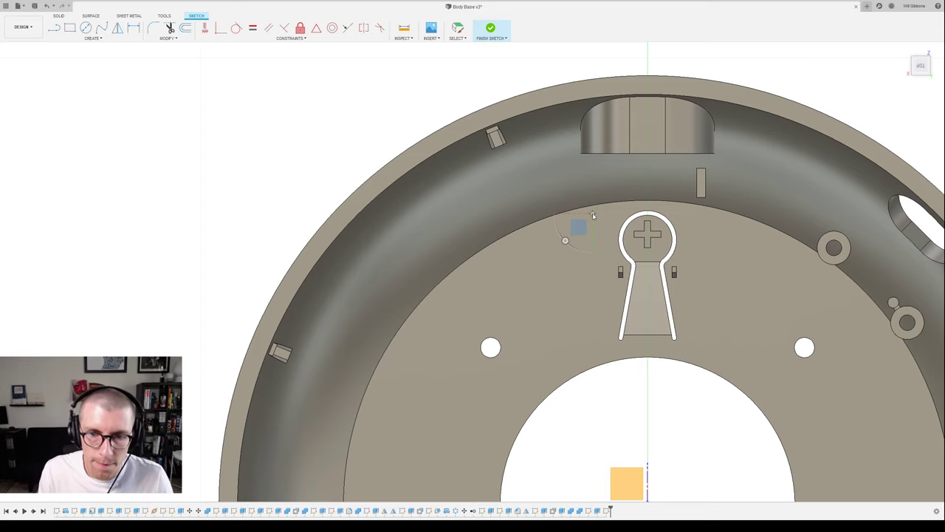
{"action": "key", "text": "Escape"}
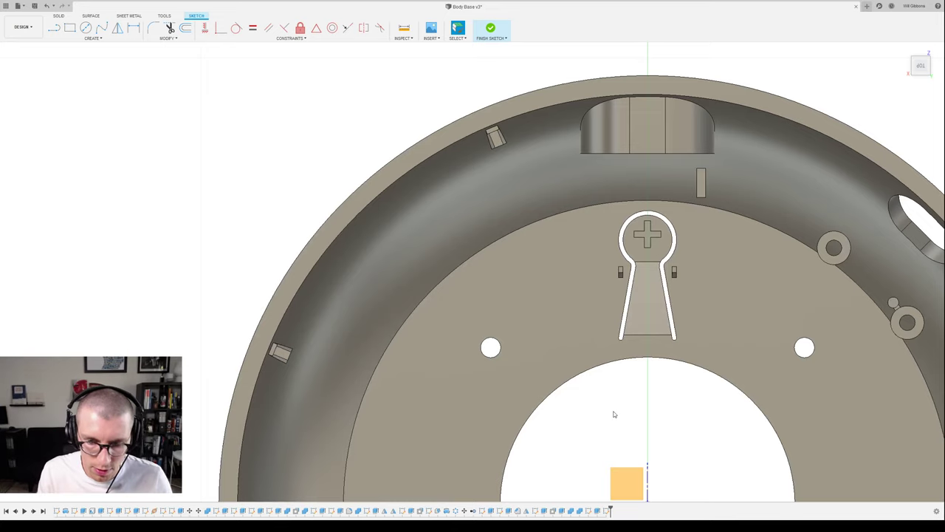
{"action": "key", "text": "c"}
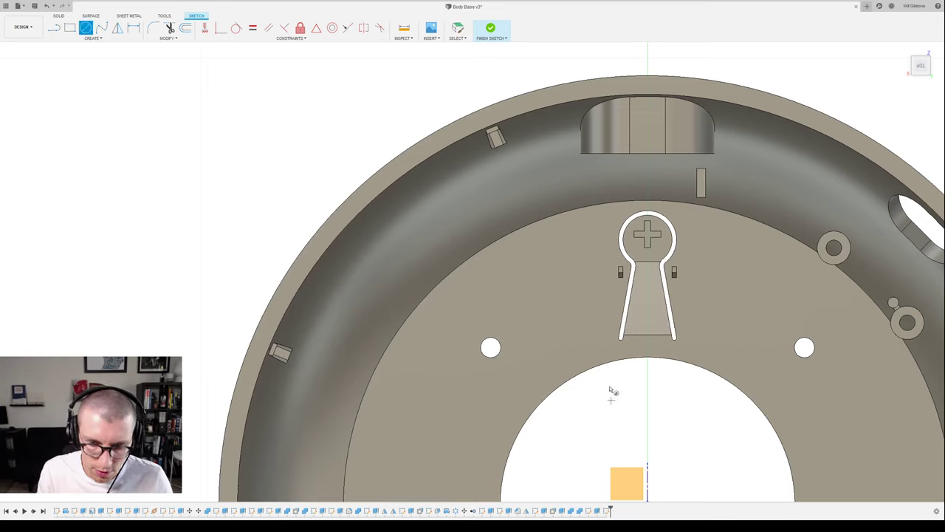
{"action": "left_click", "coordinate": [586, 212]}
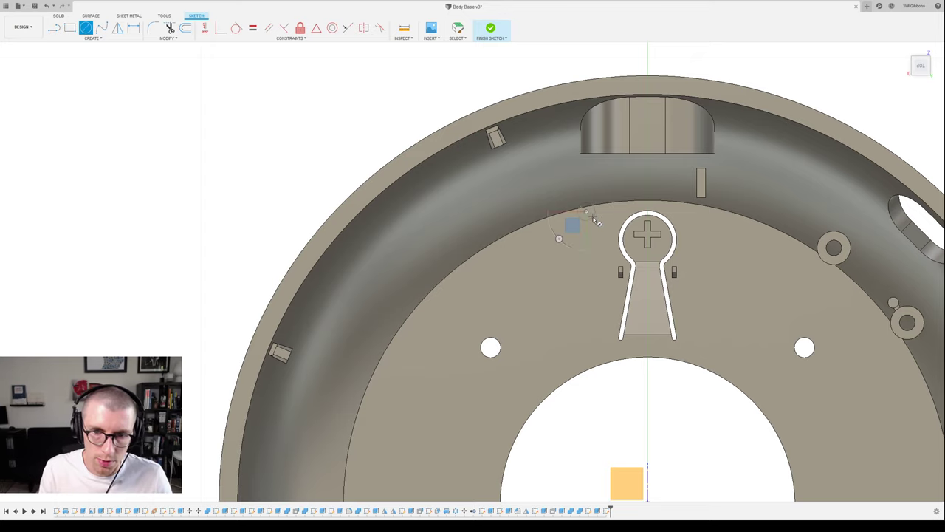
{"action": "left_click", "coordinate": [594, 220]}
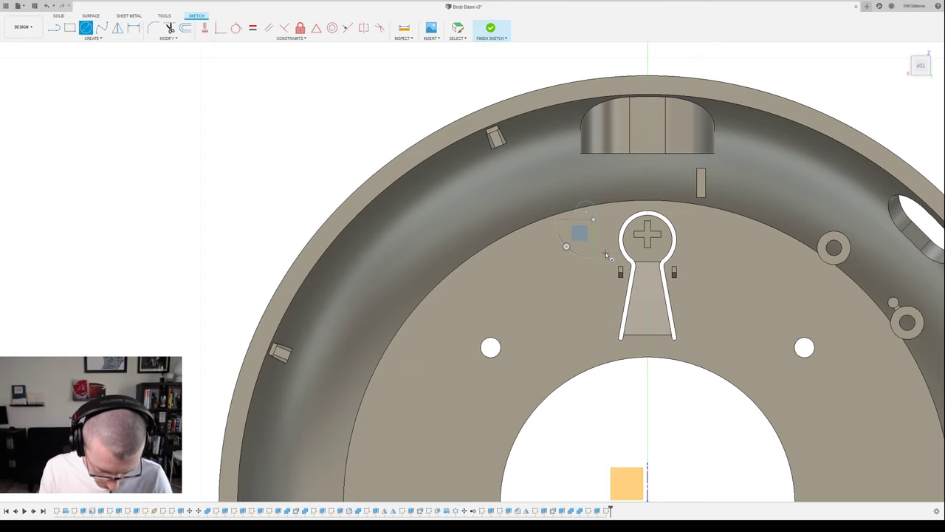
- Dimension the new circle's diameter as 3 mm and move the circle slightly away from the curved inner wall
{"action": "scroll", "coordinate": [604, 248], "scroll_direction": "up", "scroll_amount": 3}
{"action": "key", "text": "d"}
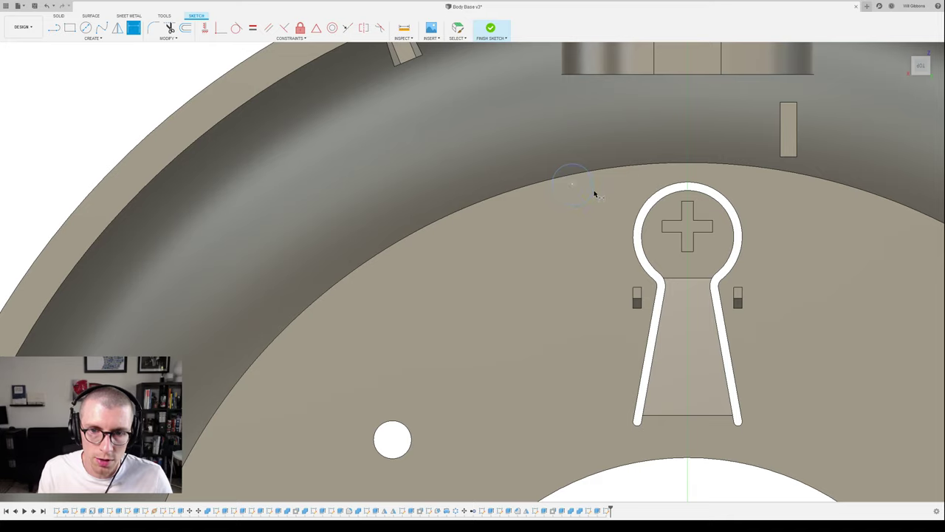
{"action": "left_click", "coordinate": [587, 196]}
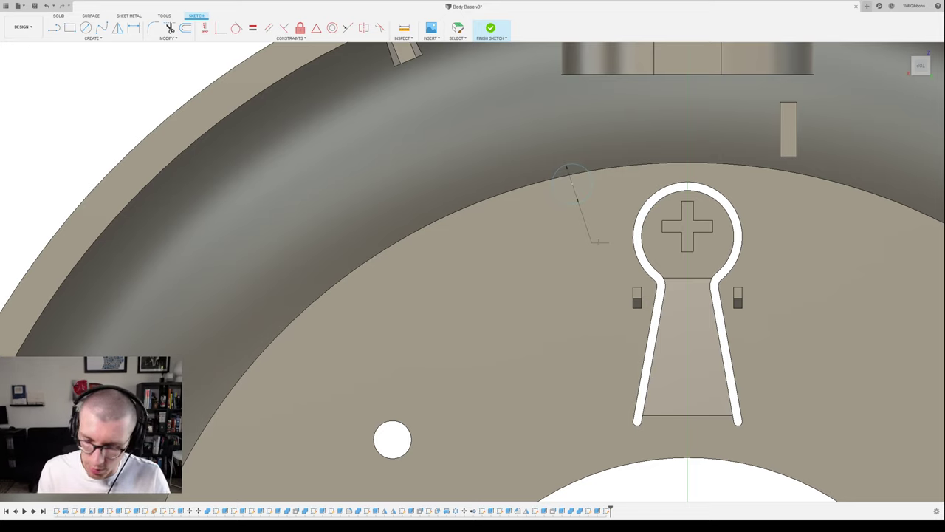
{"action": "left_click", "coordinate": [601, 248]}
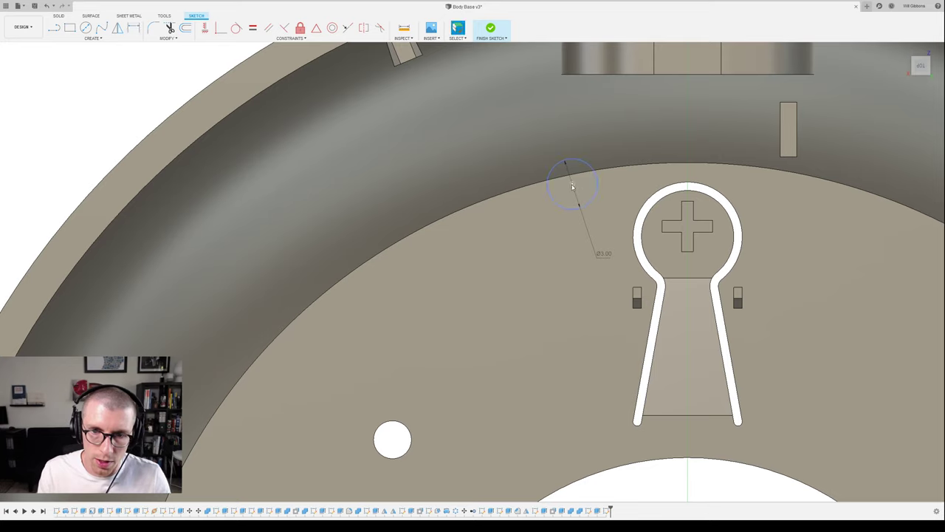
{"action": "left_click_drag", "start_coordinate": [570, 191], "coordinate": [571, 202]}
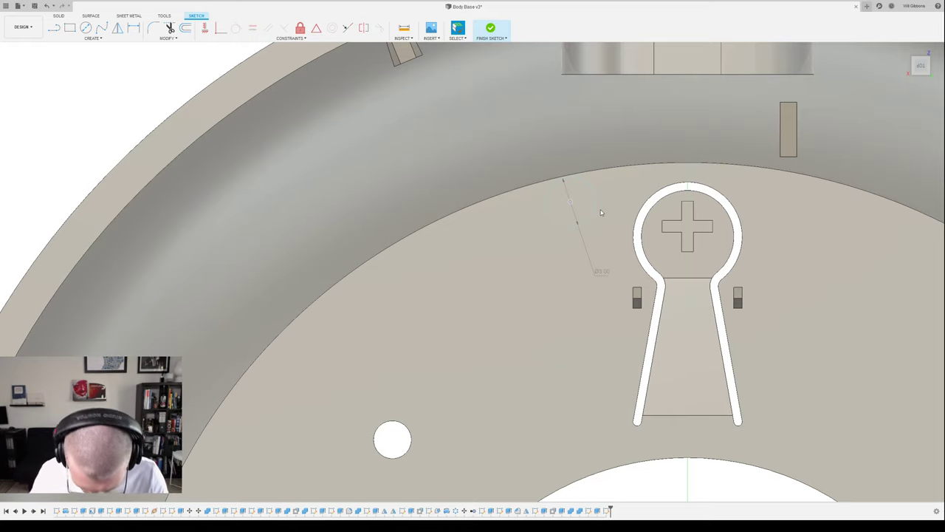
- Set the circle's diameter to 4 mm and offset it inward by 1 mm to form a ring
{"action": "double_click", "coordinate": [602, 272]}
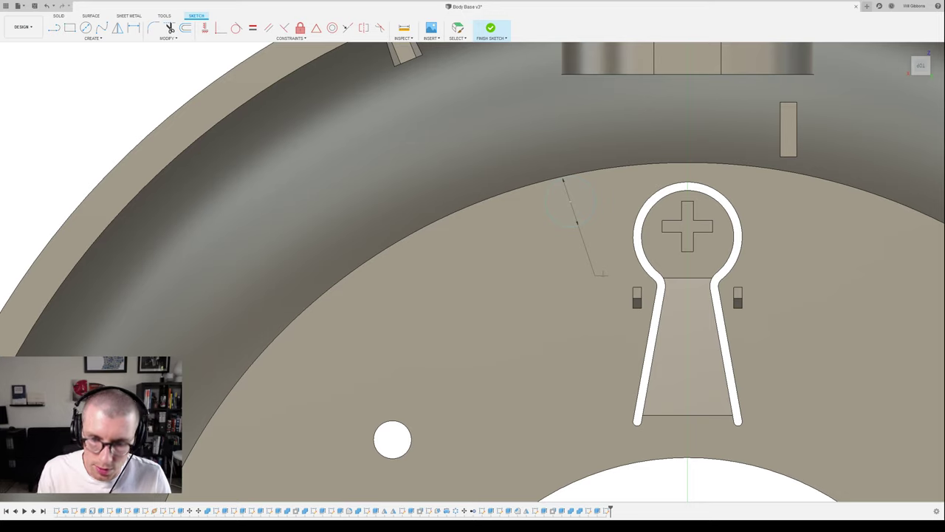
{"action": "type", "text": "4"}
{"action": "key", "text": "Return"}
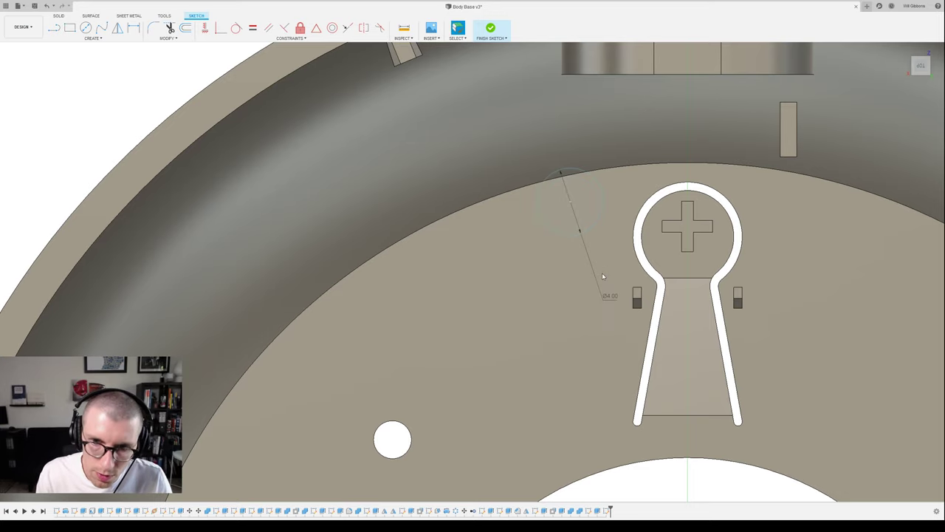
{"action": "key", "text": "o"}
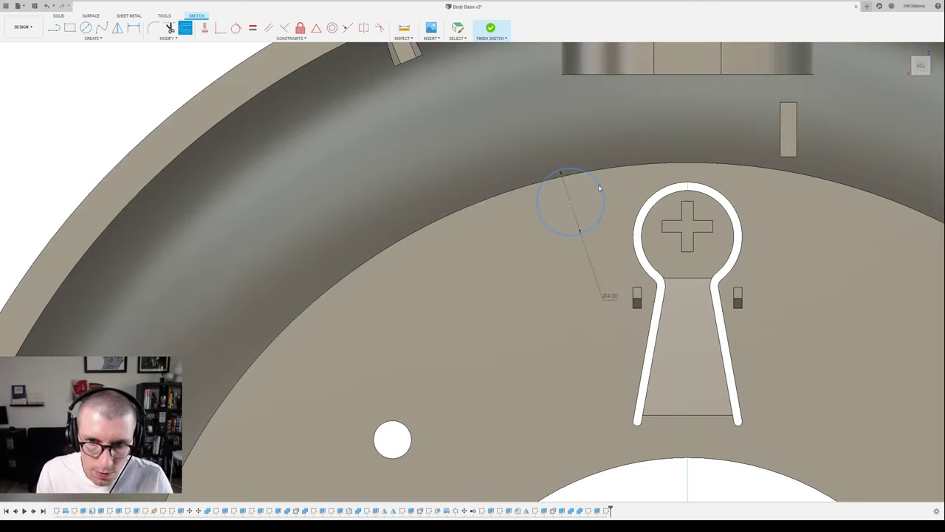
{"action": "left_click", "coordinate": [595, 188]}
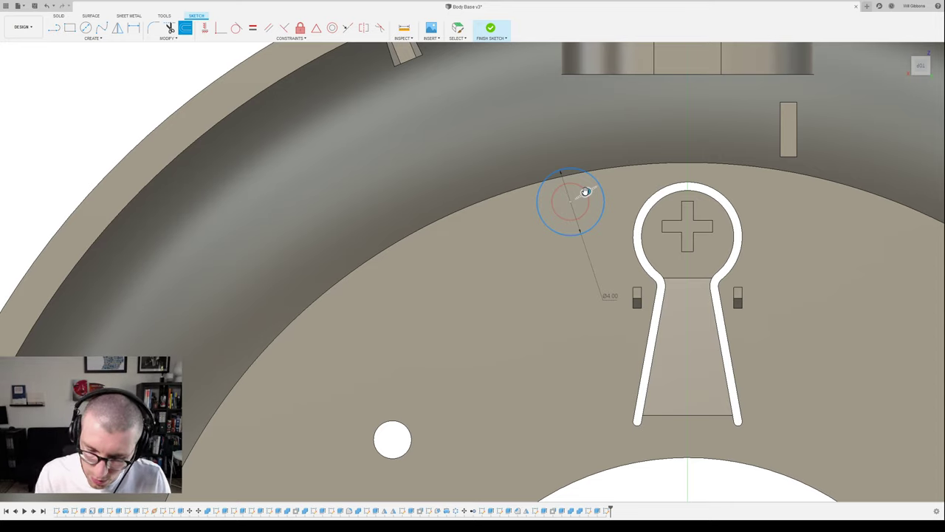
{"action": "key", "text": "Escape"}
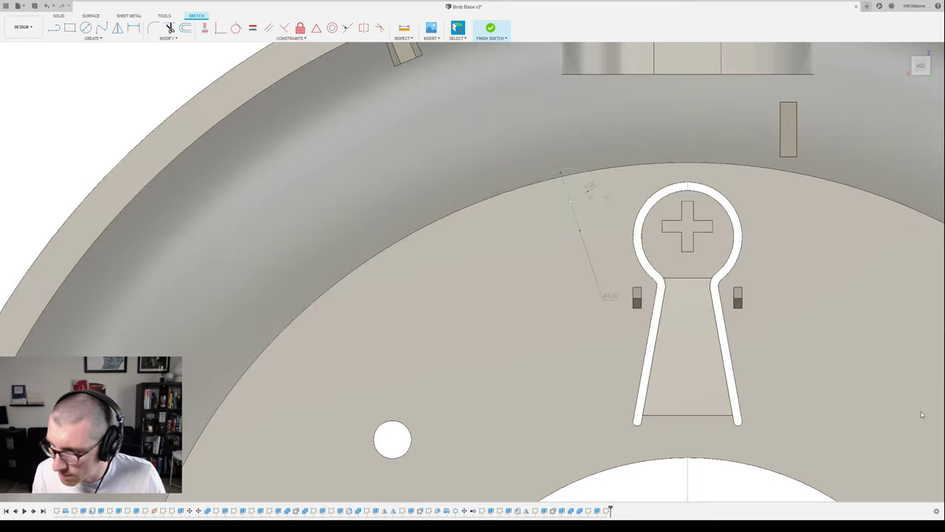
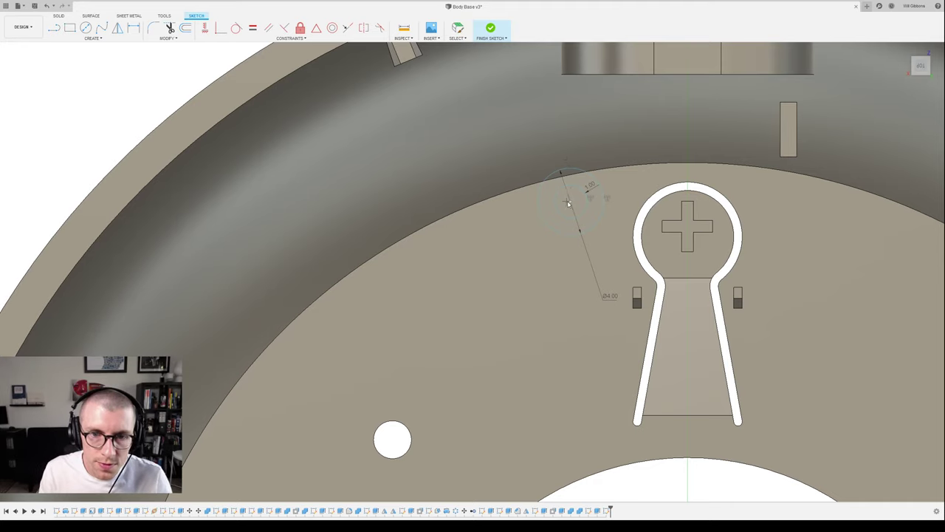
- Draw three centre rectangles around the ring: an upright one above it and a flat one on each side, overlapping the outer circle
{"action": "key", "text": "m"}
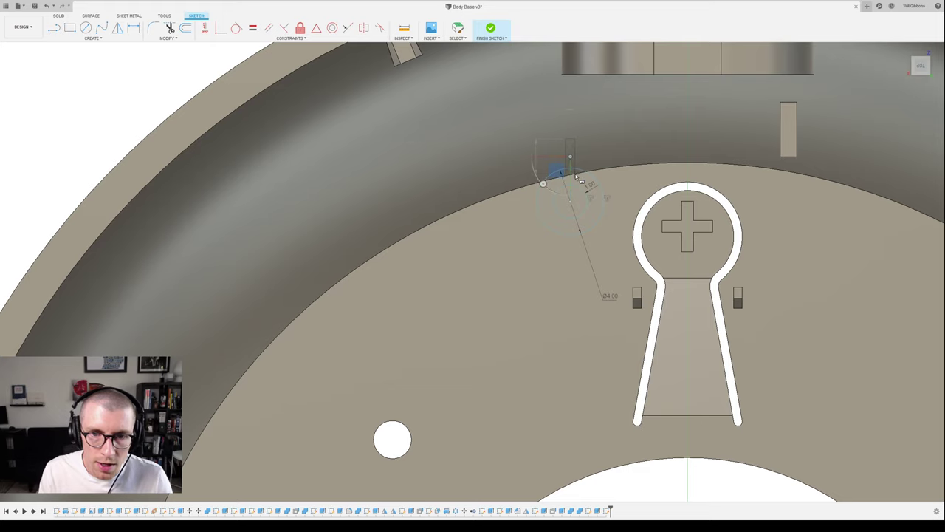
{"action": "scroll", "coordinate": [592, 147], "scroll_direction": "up", "scroll_amount": 2}
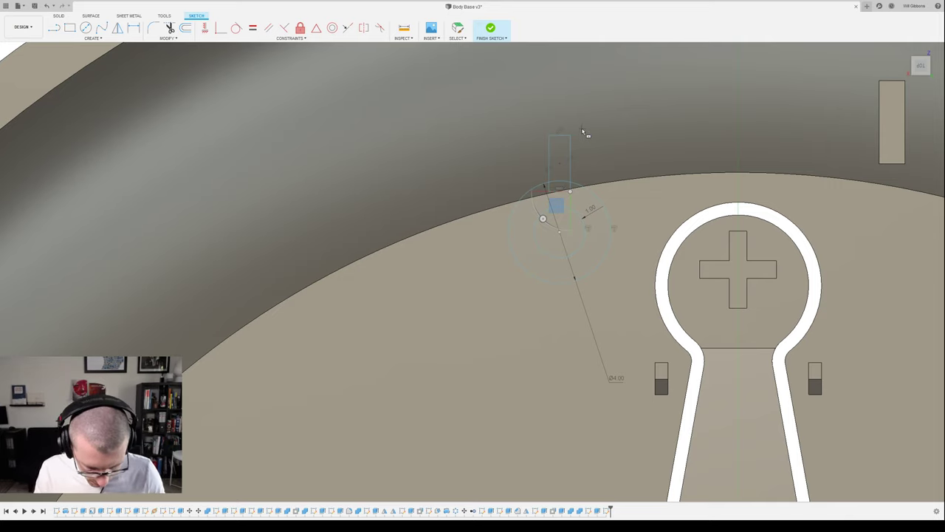
{"action": "left_click", "coordinate": [610, 232]}
{"action": "left_click_drag", "start_coordinate": [627, 241], "coordinate": [628, 241]}
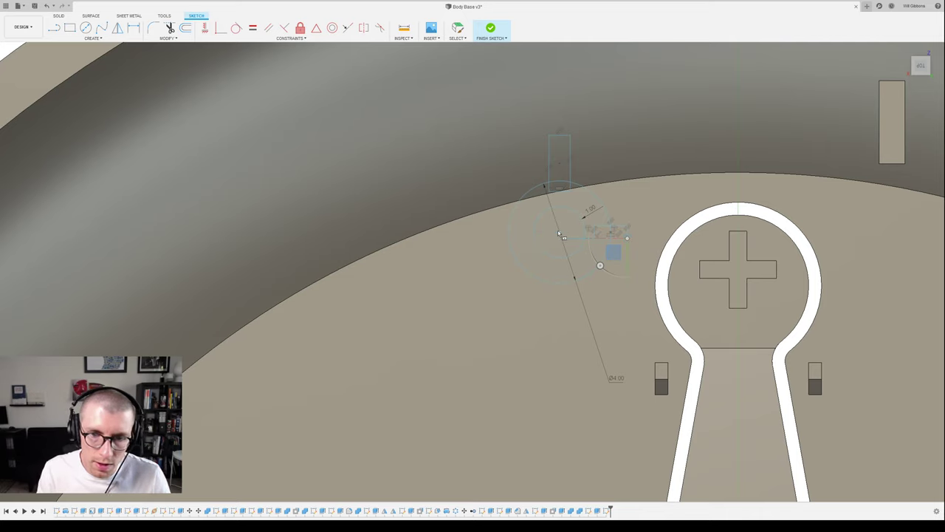
{"action": "left_click", "coordinate": [506, 231]}
{"action": "left_click_drag", "start_coordinate": [523, 239], "coordinate": [566, 241]}
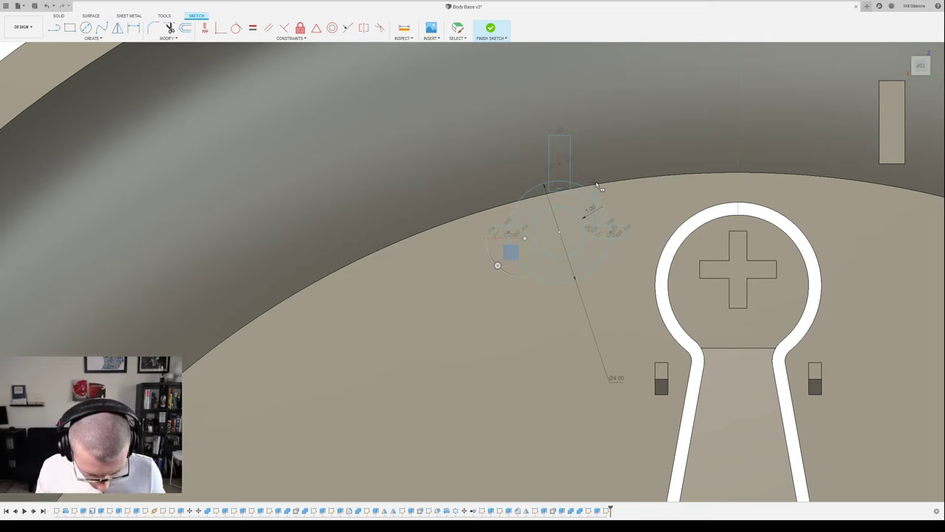
- Dimension the length of the flat rectangle on the ring's keyhole side as 2 mm
{"action": "key", "text": "d"}
{"action": "left_click", "coordinate": [623, 227]}
{"action": "left_click", "coordinate": [624, 209]}
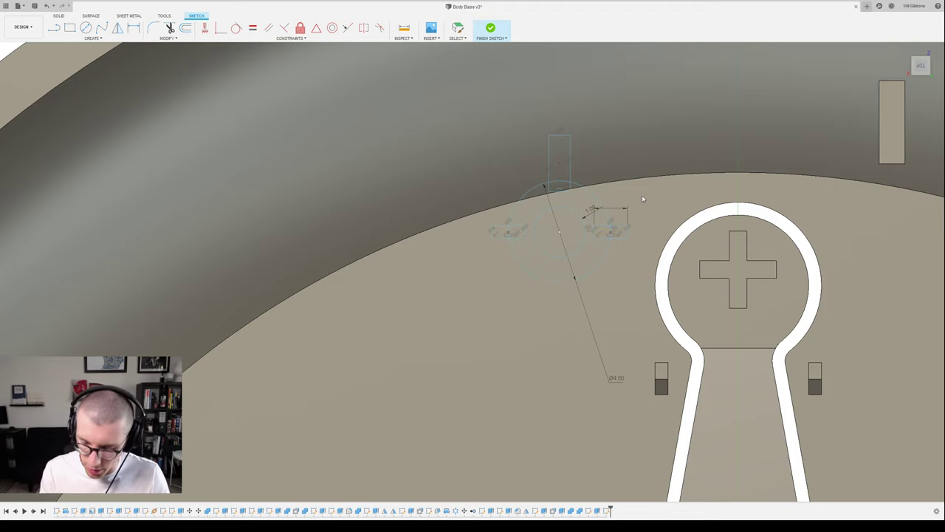
{"action": "type", "text": "2"}
{"action": "key", "text": "Return"}
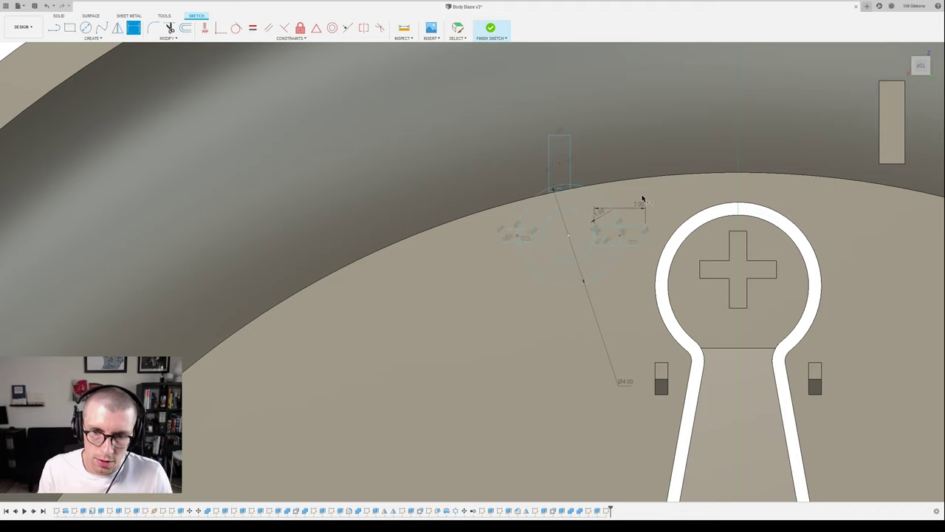
{"action": "key", "text": "Escape"}
{"action": "key", "text": "ctrl+z"}
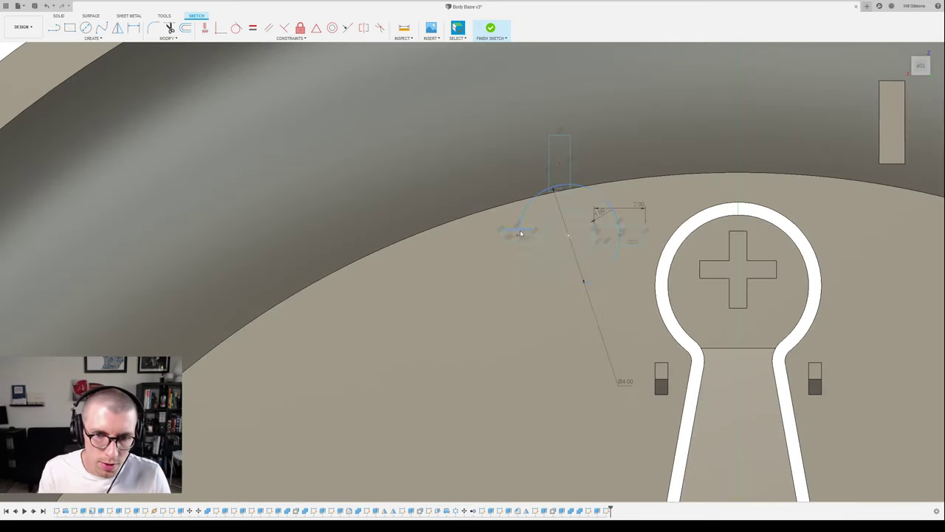
- Link the opposite flat rectangle's length to the first one's 2 mm dimension, and move the ring back beneath the upright rectangle
{"action": "key", "text": "d"}
{"action": "left_click", "coordinate": [528, 231]}
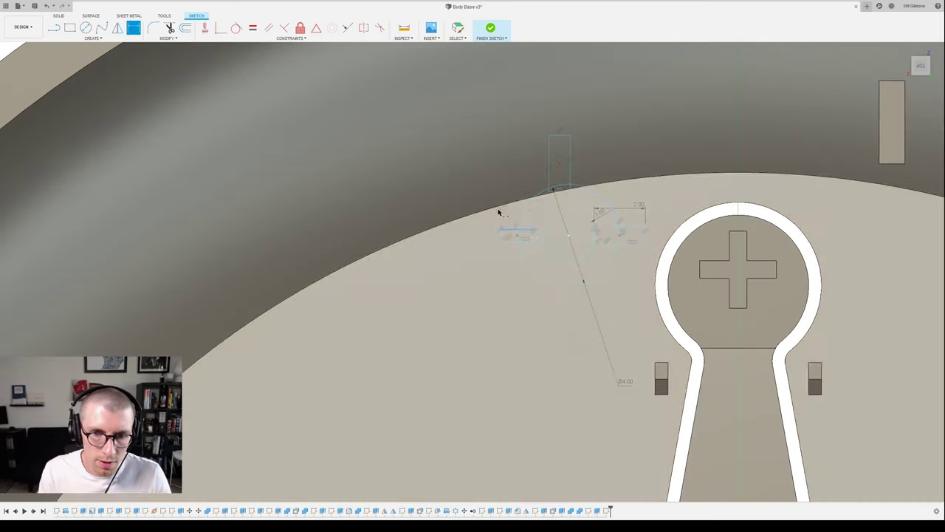
{"action": "left_click", "coordinate": [494, 195]}
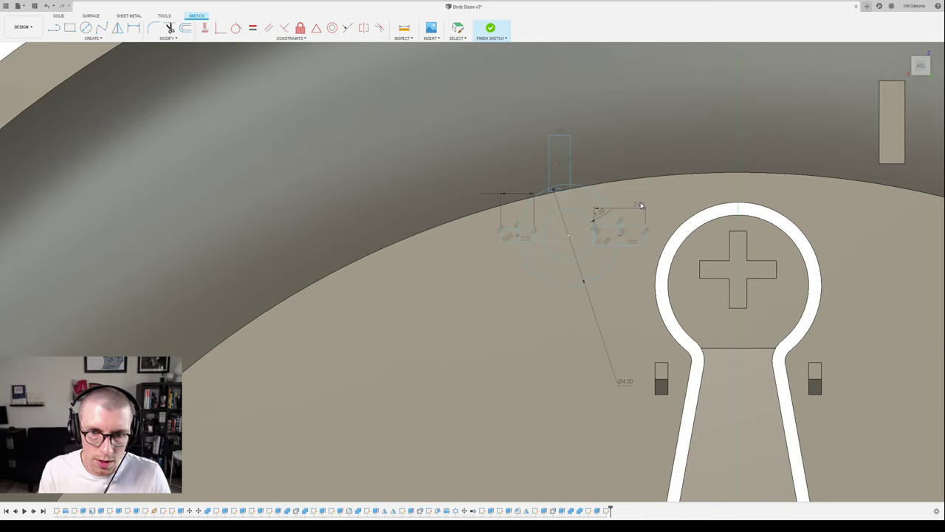
{"action": "key", "text": "d"}
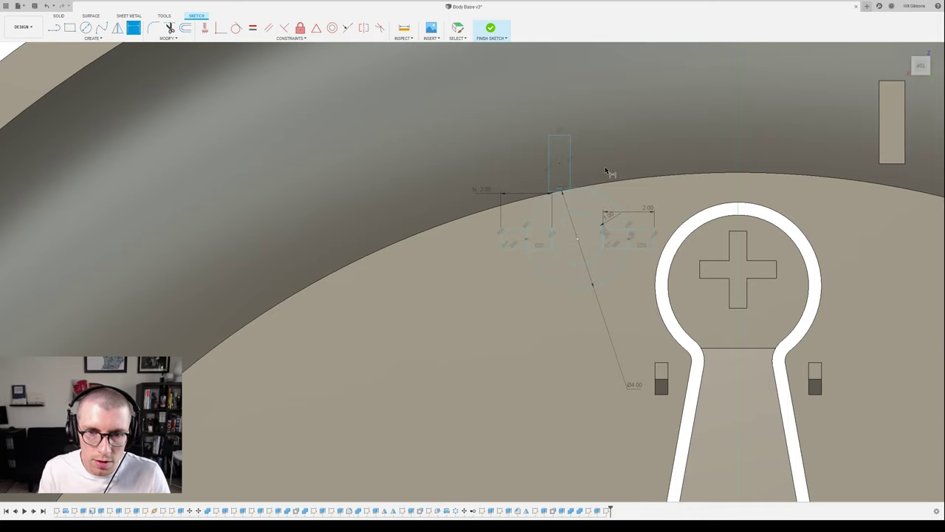
{"action": "key", "text": "Escape"}
{"action": "left_click_drag", "start_coordinate": [577, 238], "coordinate": [556, 235]}
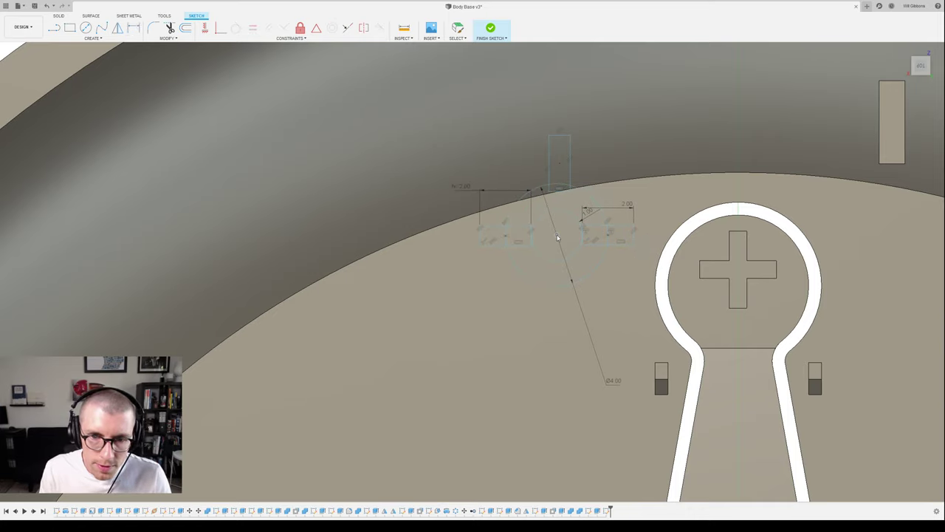
- Try to make the upright rectangle's centre coincident with the ring's centre, and undo the constraint
{"action": "key", "text": "d"}
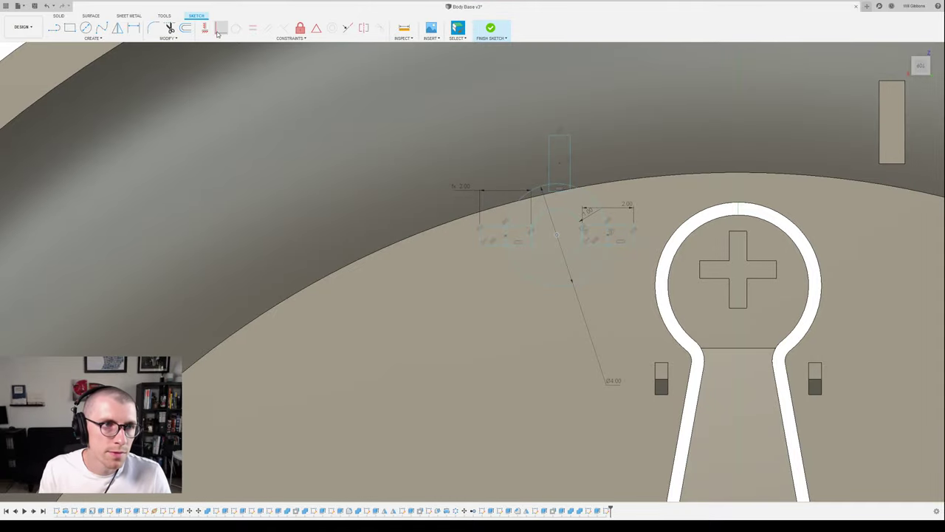
{"action": "left_click", "coordinate": [560, 163]}
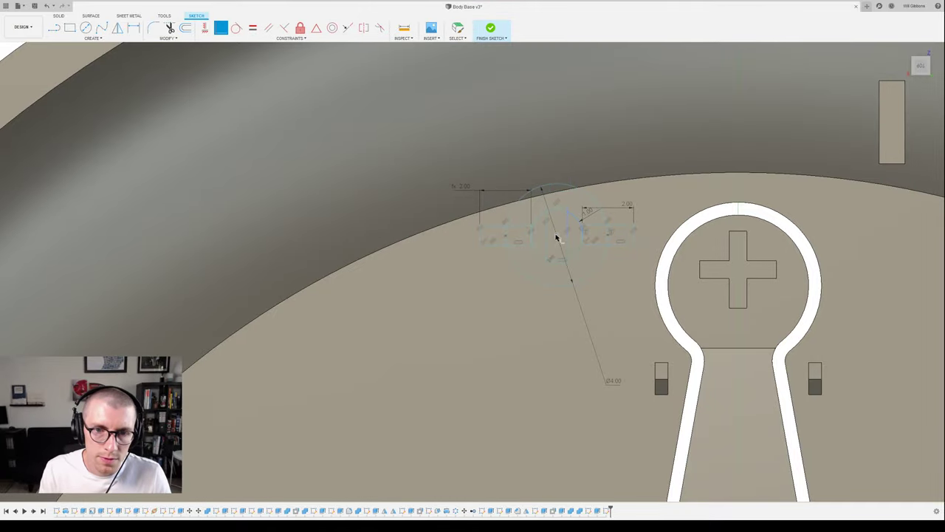
{"action": "key", "text": "Escape"}
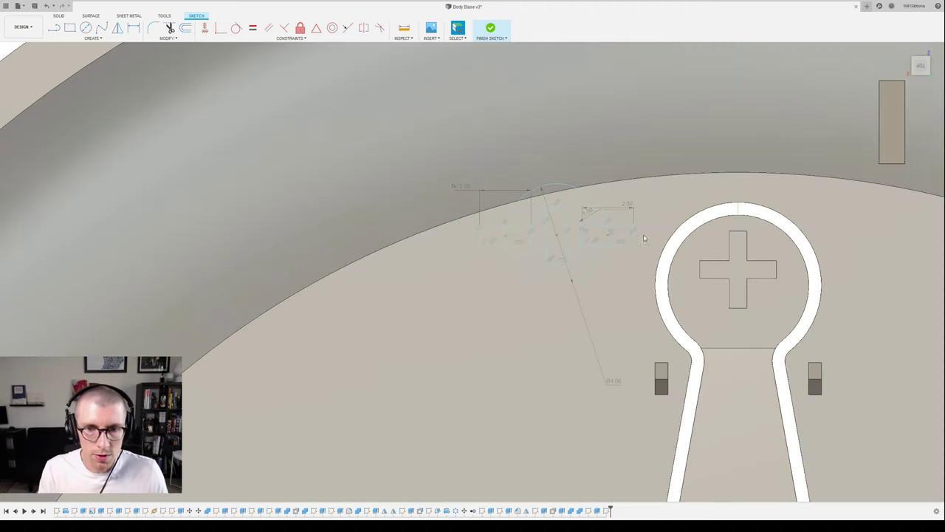
{"action": "key", "text": "super+z"}
- Align the upright rectangle's centre vertically with the ring's centre
{"action": "left_click", "coordinate": [205, 29]}
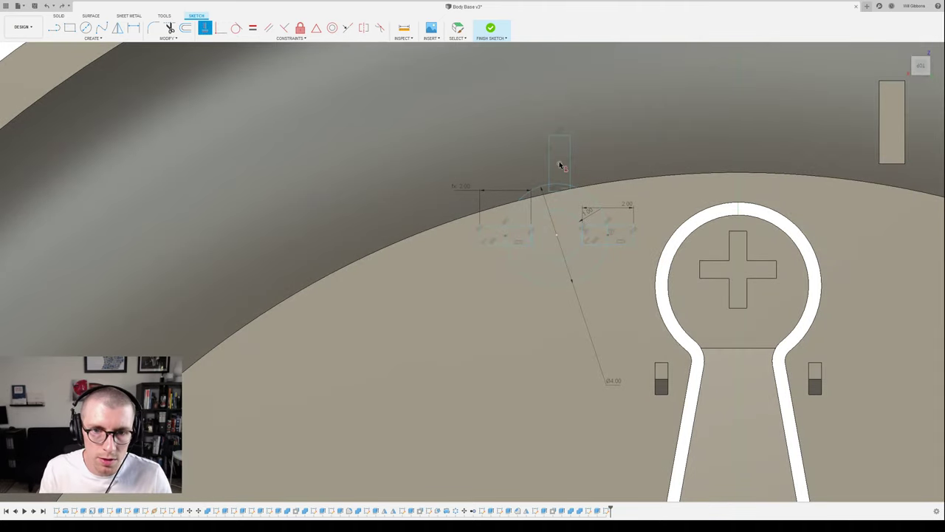
{"action": "left_click", "coordinate": [558, 236]}
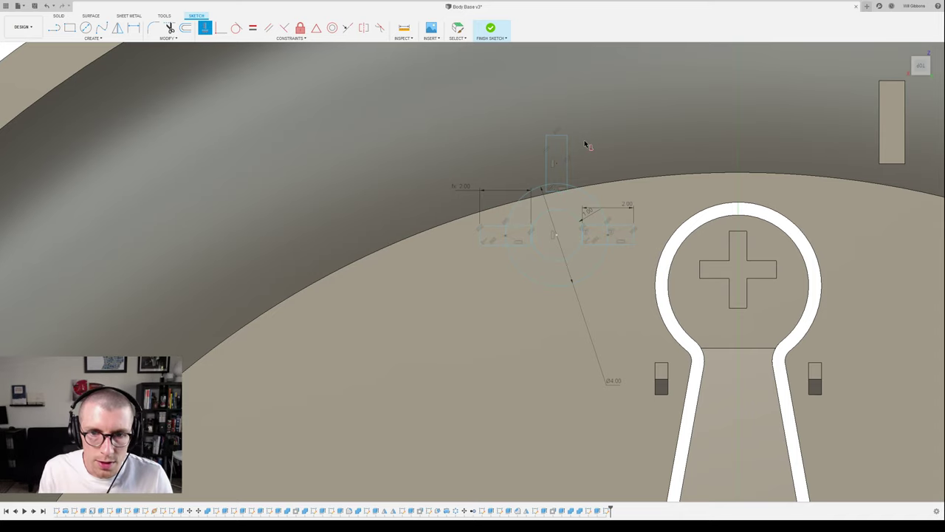
- Draw a small circle inside the upright rectangle's end farthest from the ring, reaching to the midpoint of its short edge
{"action": "key", "text": "c"}
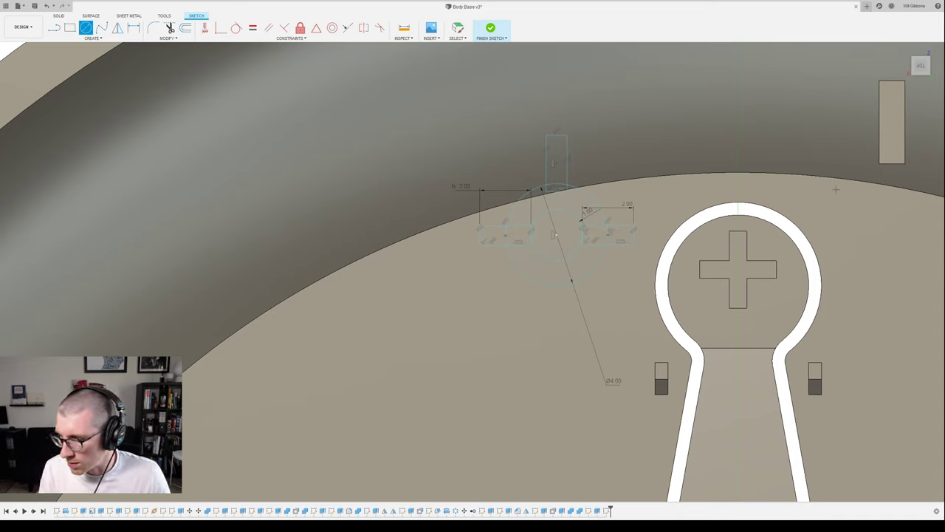
{"action": "left_click", "coordinate": [557, 145]}
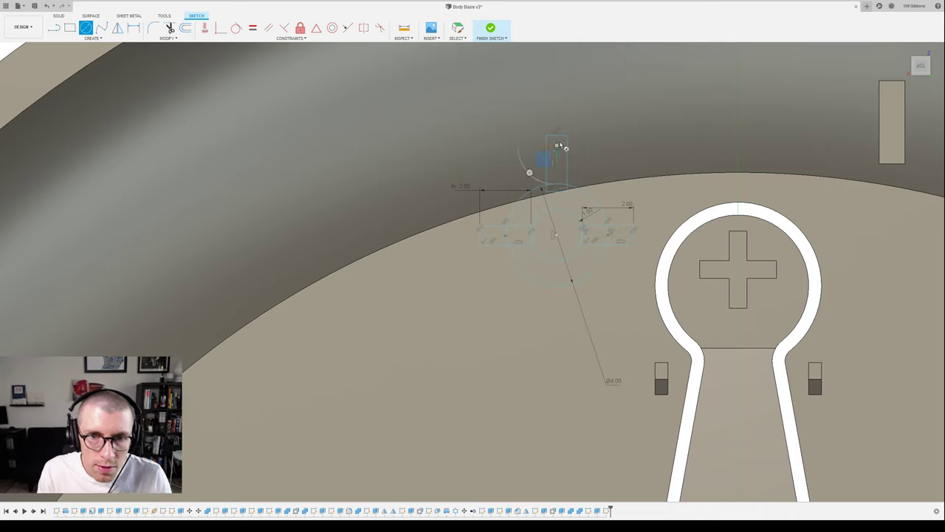
{"action": "left_click", "coordinate": [557, 136]}
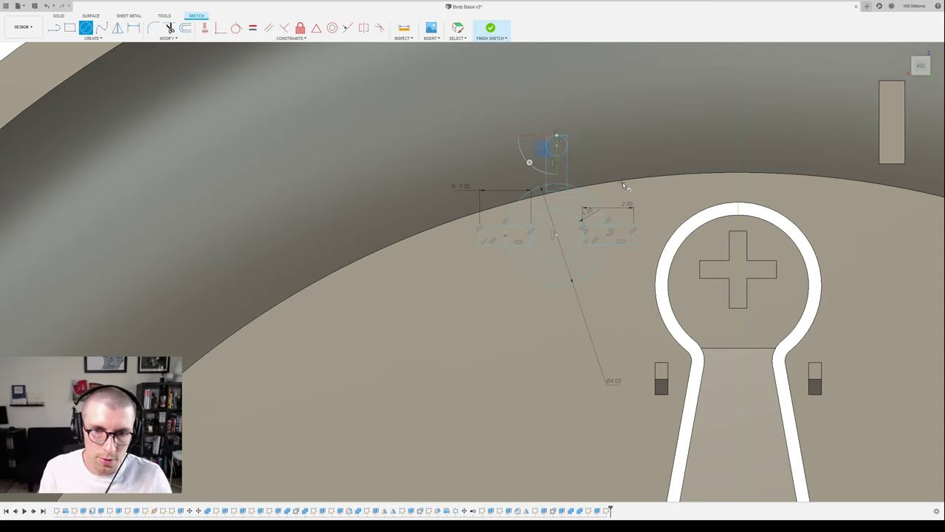
{"action": "key", "text": "Escape"}
- Undo a trial move of the ring and align the small circle's centre vertically with the upright rectangle's centre
{"action": "left_click_drag", "start_coordinate": [558, 237], "coordinate": [569, 247]}
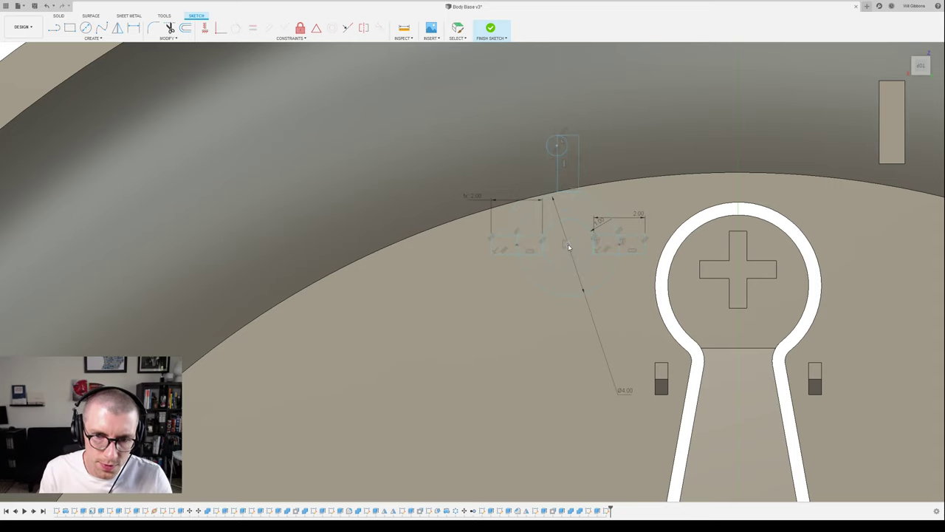
{"action": "key", "text": "ctrl+z"}
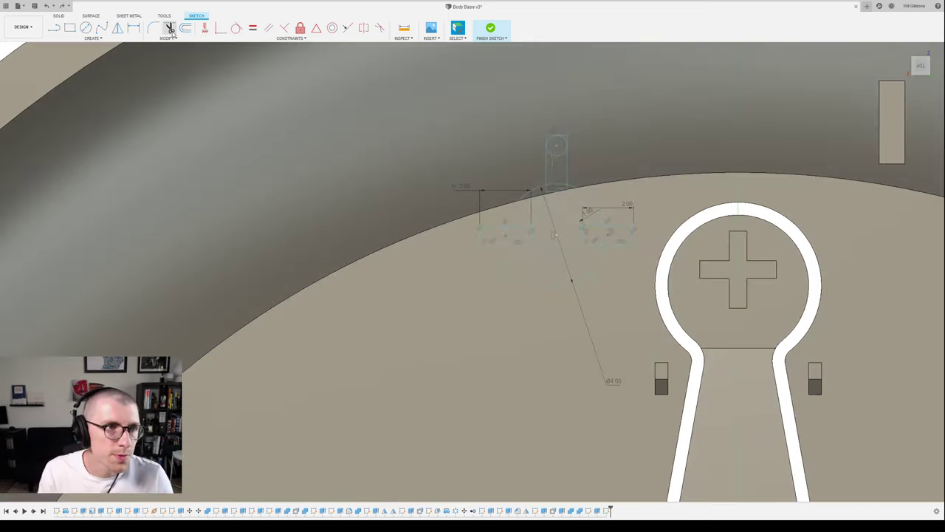
{"action": "left_click", "coordinate": [236, 28]}
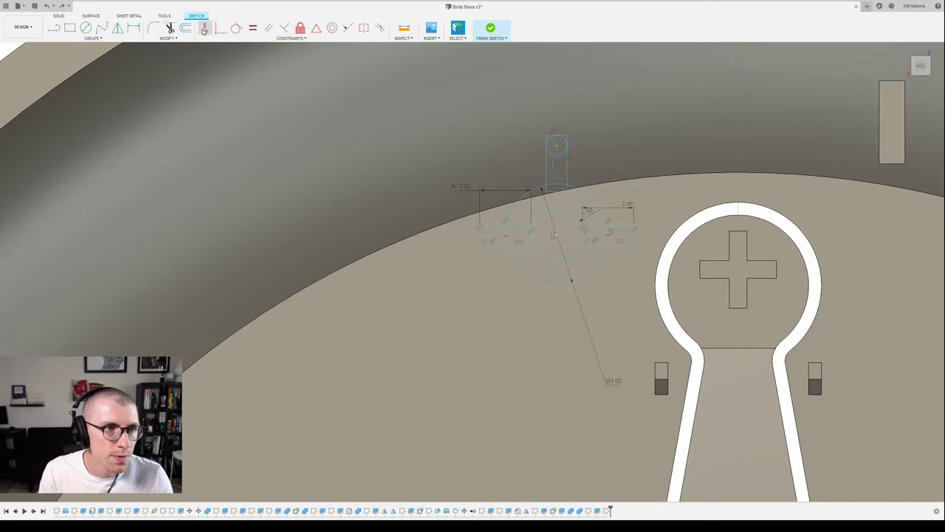
{"action": "left_click", "coordinate": [205, 27]}
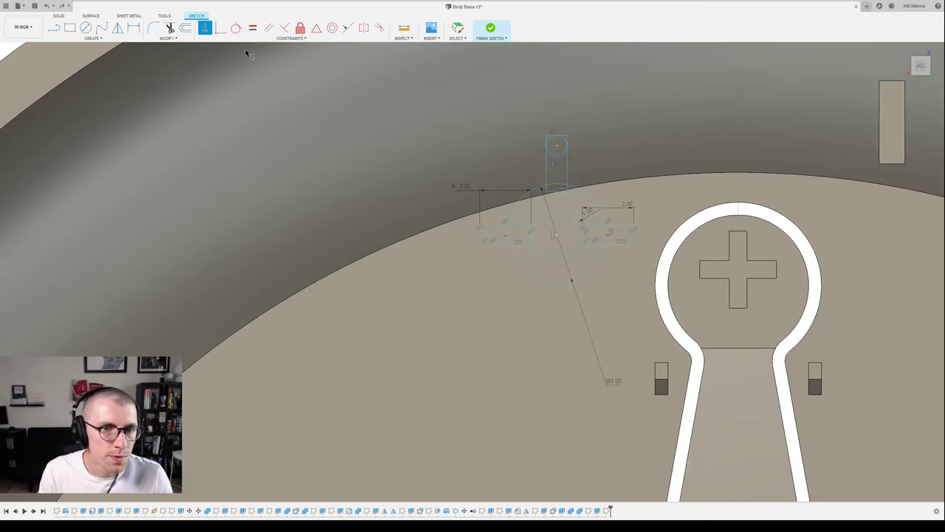
{"action": "left_click", "coordinate": [556, 150]}
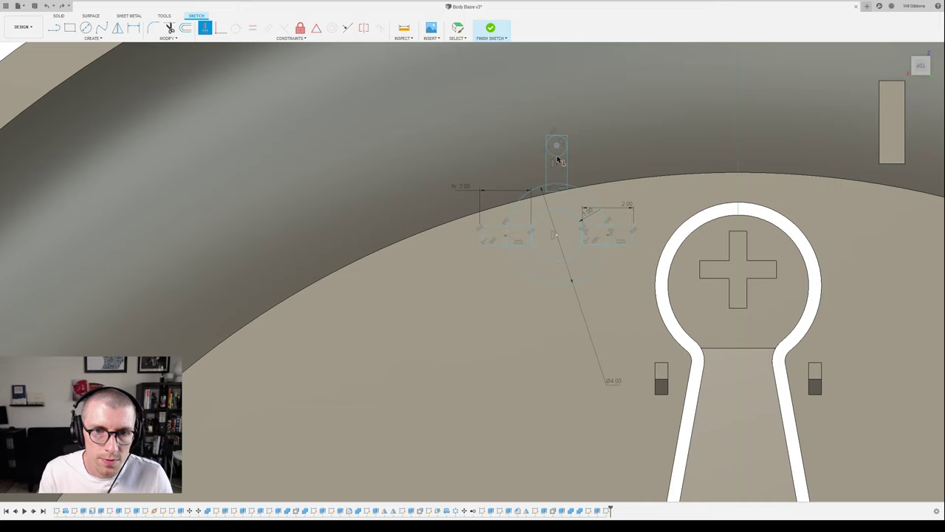
{"action": "left_click", "coordinate": [556, 163]}
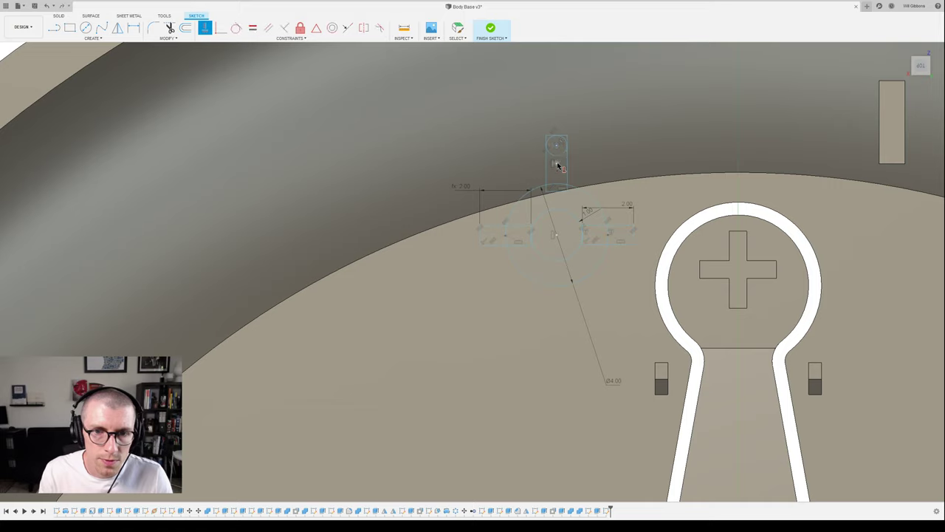
- Dimension the vertical distance between the upright rectangle's centre and the ring's centre
{"action": "key", "text": "d"}
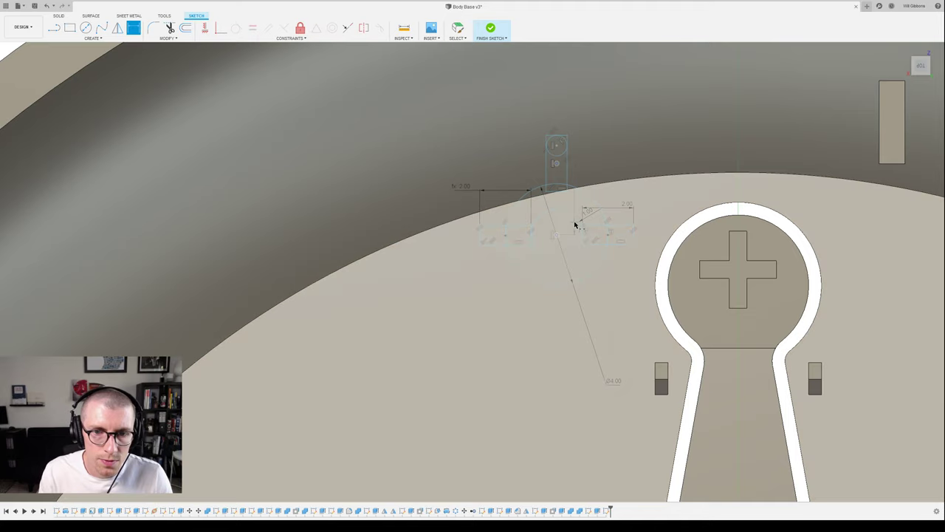
{"action": "key", "text": "Escape"}
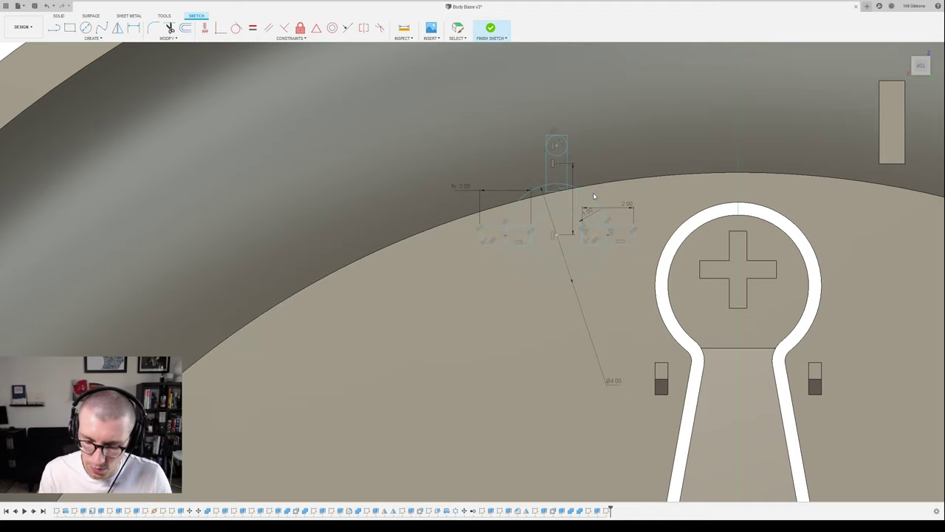
{"action": "key", "text": "d"}
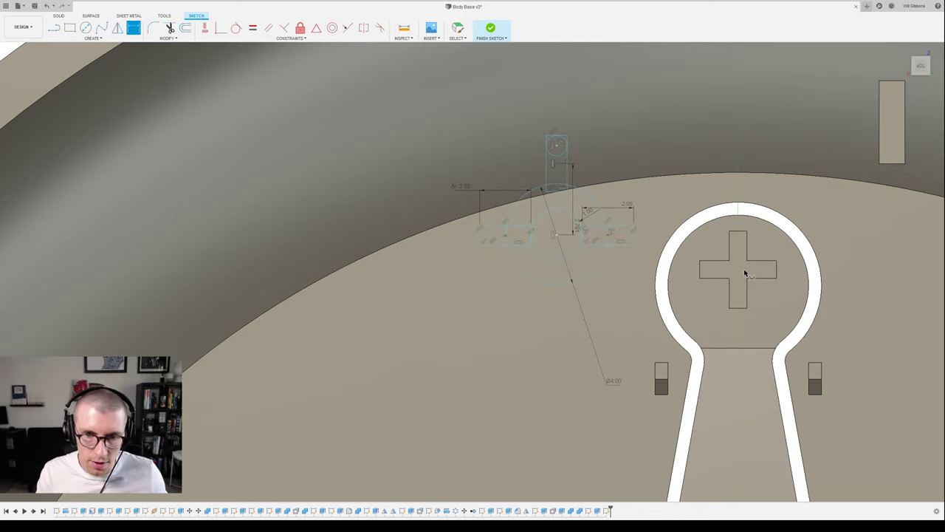
- Dimension the vertical distance from the ring's centre to the origin at the middle of the body base
{"action": "scroll", "coordinate": [589, 192], "scroll_direction": "up", "scroll_amount": 2}
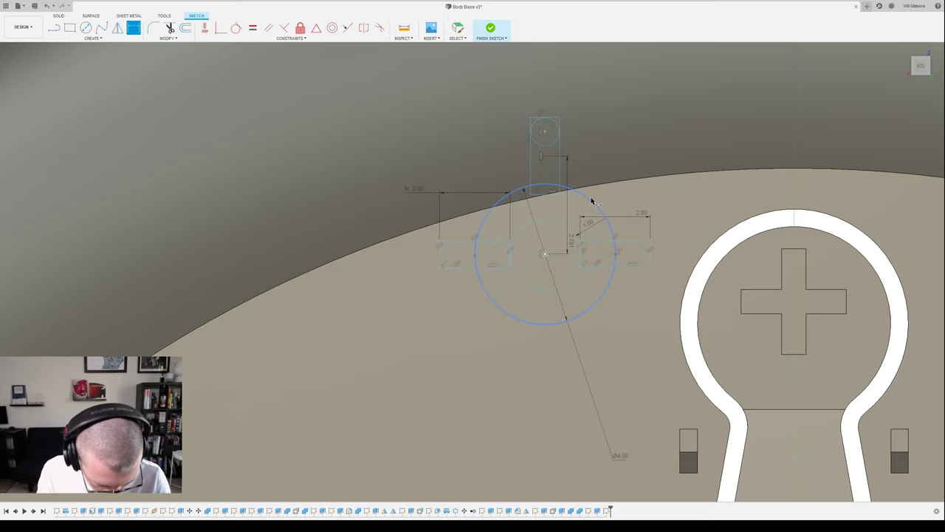
{"action": "scroll", "coordinate": [602, 288], "scroll_direction": "down", "scroll_amount": 2}
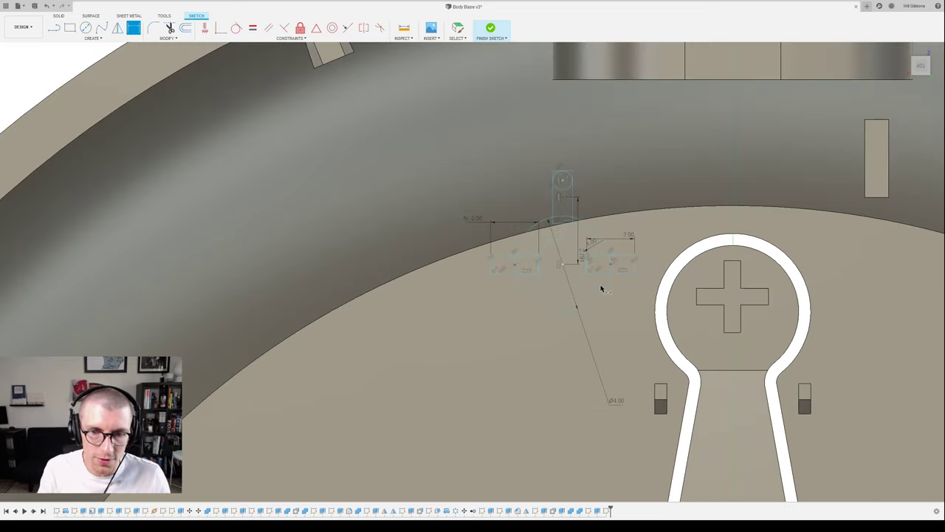
{"action": "left_click", "coordinate": [563, 264]}
{"action": "scroll", "coordinate": [711, 372], "scroll_direction": "down", "scroll_amount": 3}
{"action": "middle_click_drag", "start_coordinate": [734, 395], "coordinate": [660, 166]}
{"action": "scroll", "coordinate": [643, 427], "scroll_direction": "down", "scroll_amount": 1}
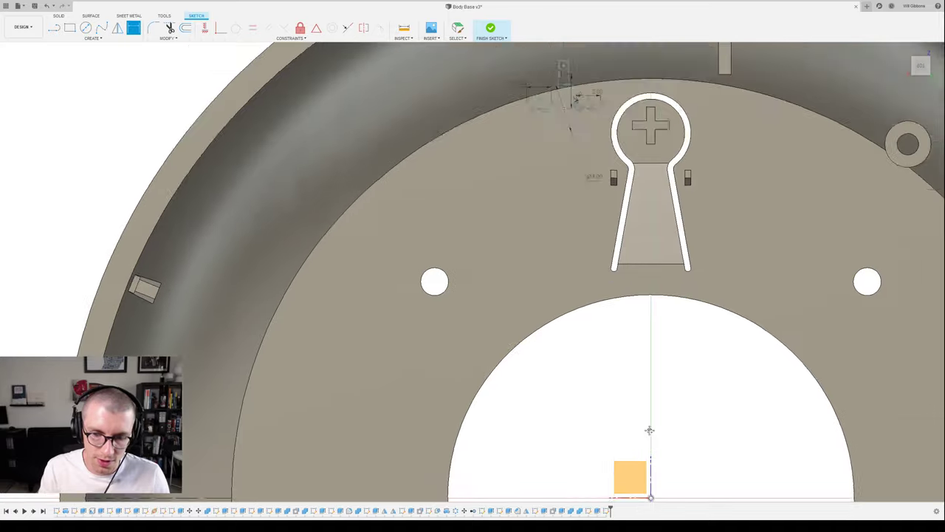
{"action": "middle_click_drag", "start_coordinate": [650, 430], "coordinate": [631, 350]}
{"action": "left_click", "coordinate": [632, 418]}
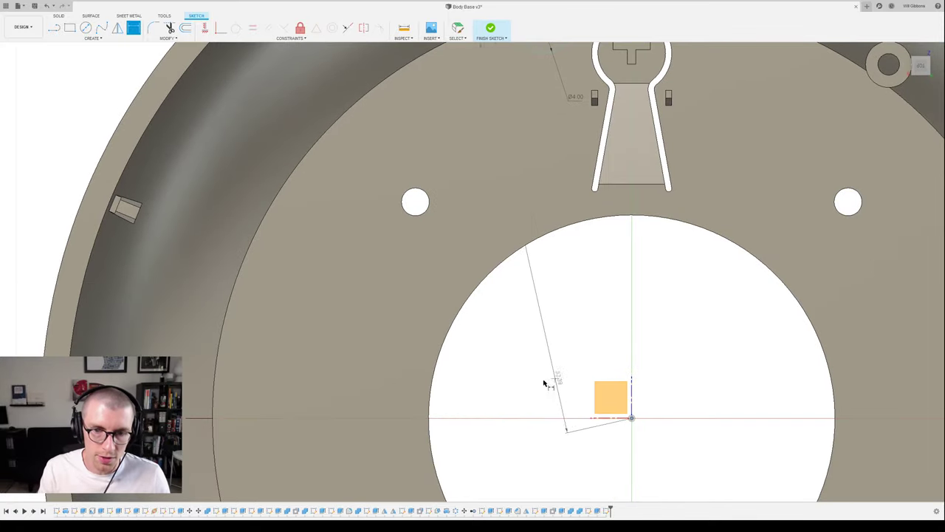
{"action": "left_click", "coordinate": [519, 313]}
{"action": "key", "text": "Escape"}
- Set the vertical distance between the ring's centre and the origin to 30 mm
{"action": "scroll", "coordinate": [525, 164], "scroll_direction": "down", "scroll_amount": 2}
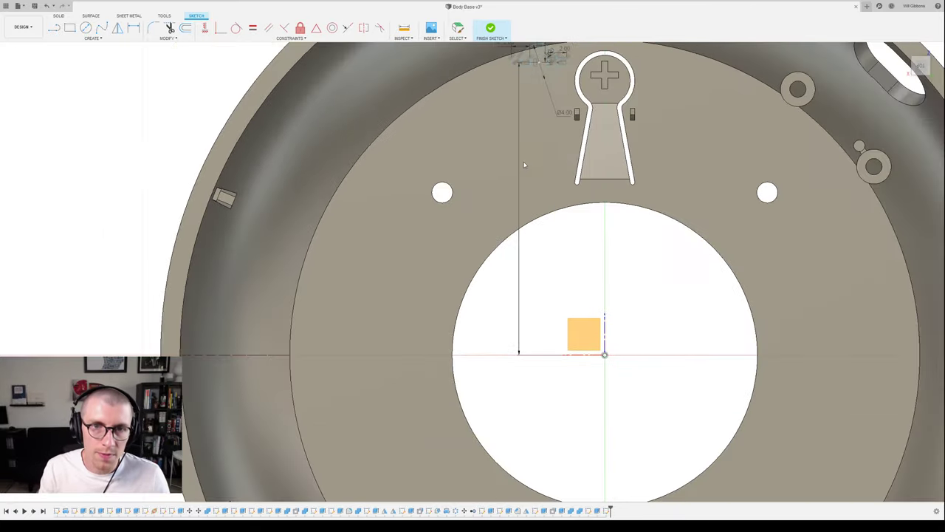
{"action": "scroll", "coordinate": [523, 162], "scroll_direction": "up", "scroll_amount": 1}
{"action": "middle_click_drag", "start_coordinate": [523, 163], "coordinate": [518, 190]}
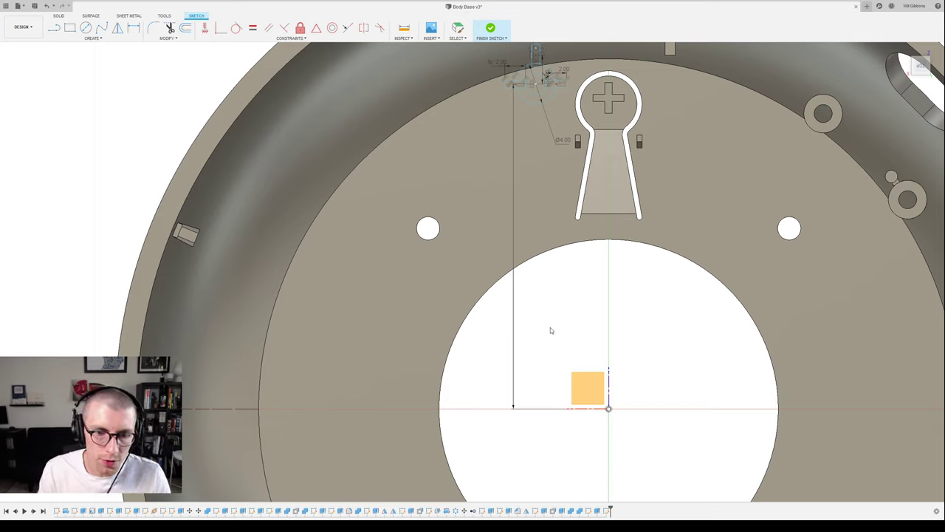
{"action": "key", "text": "d"}
{"action": "left_click", "coordinate": [514, 218]}
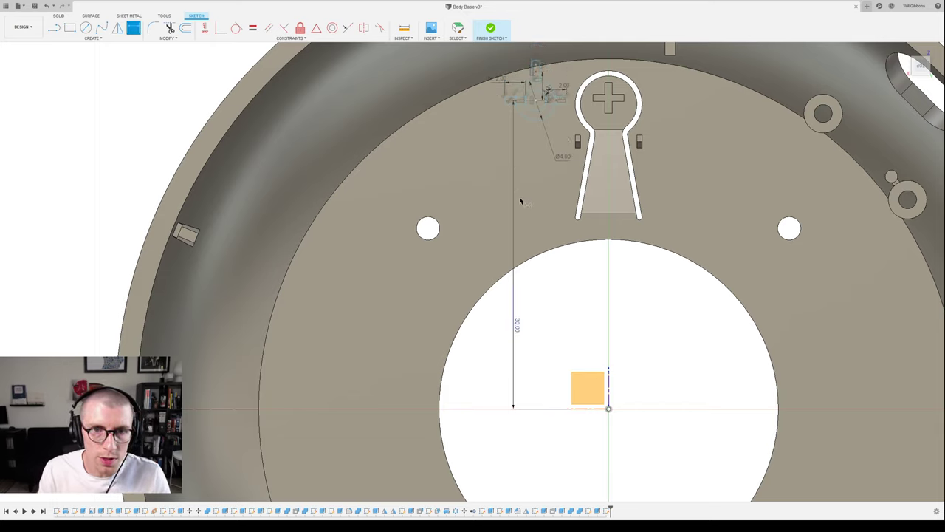
- Try 3.5 as the vertical distance from the origin to the concentric circles' centre, then undo it
{"action": "key", "text": "Escape"}
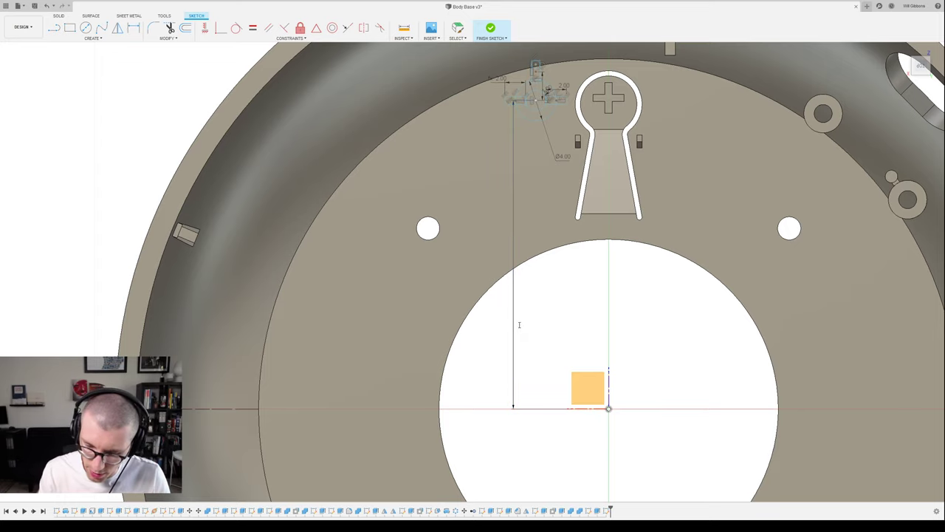
{"action": "type", "text": "3.5"}
{"action": "key", "text": "Return"}
{"action": "key", "text": "Escape"}
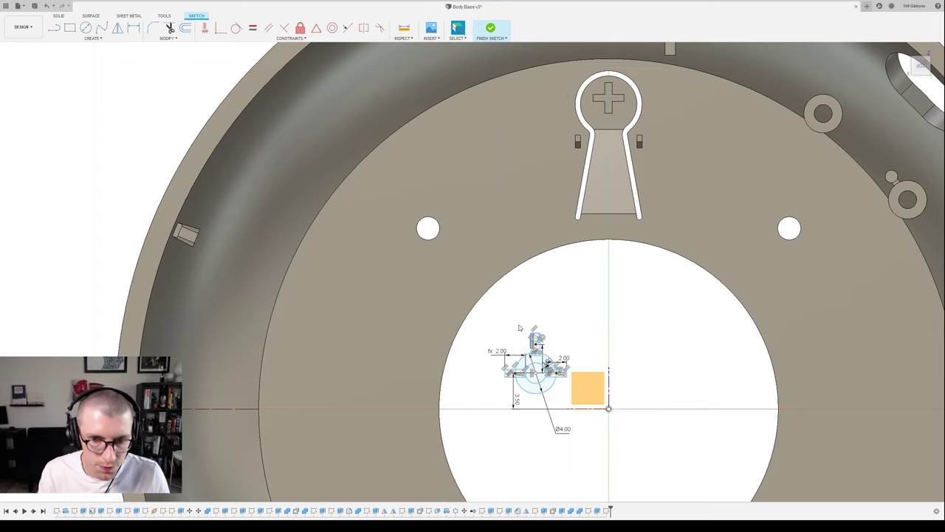
{"action": "key", "text": "ctrl+z"}
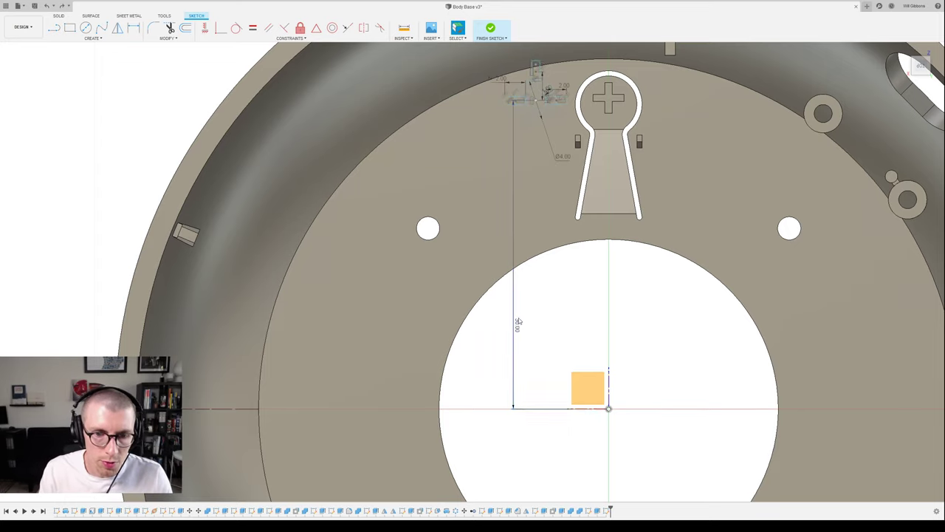
- Try 3.1 as the circles' vertical distance from the origin, then undo it
{"action": "double_click", "coordinate": [519, 321]}
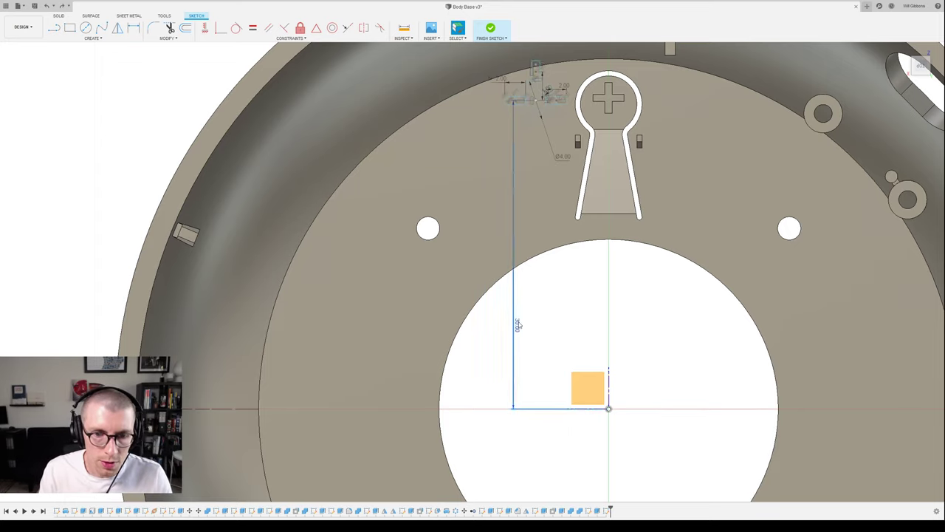
{"action": "type", "text": "3.1"}
{"action": "key", "text": "Return"}
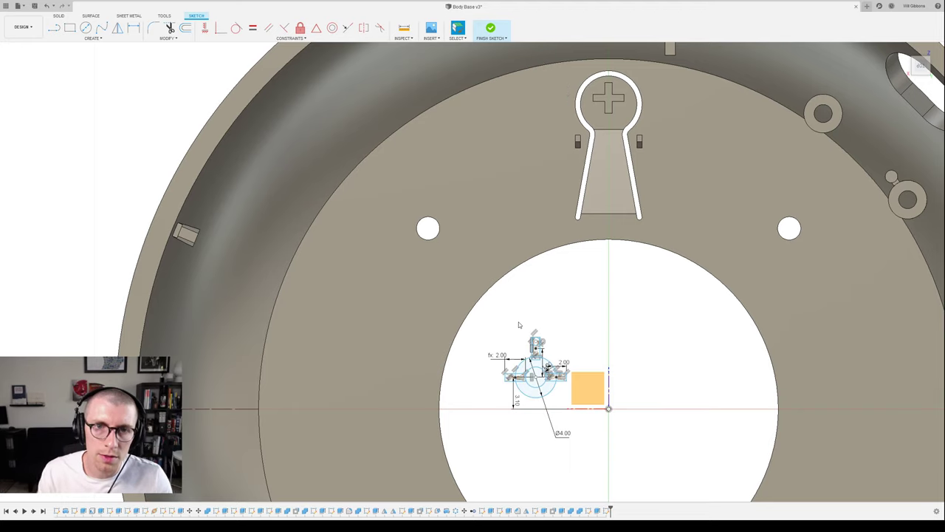
{"action": "key", "text": "ctrl+z"}
- Set the vertical distance between the origin and the concentric circles' centre to 31
{"action": "double_click", "coordinate": [518, 319]}
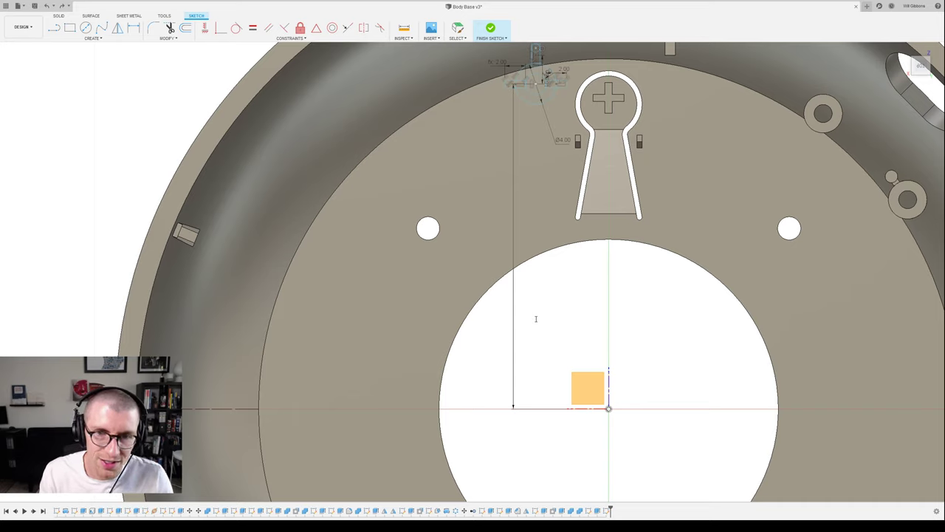
{"action": "key", "text": "Return"}
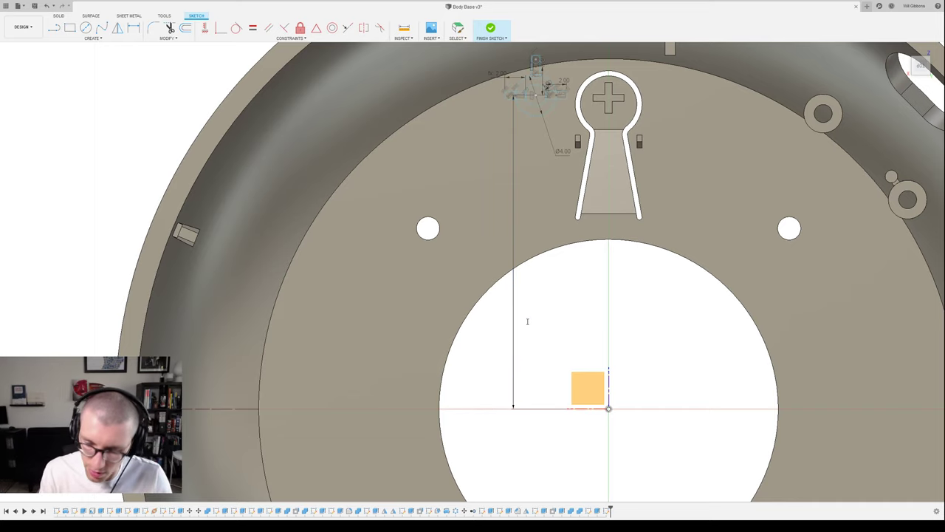
{"action": "key", "text": "Return"}
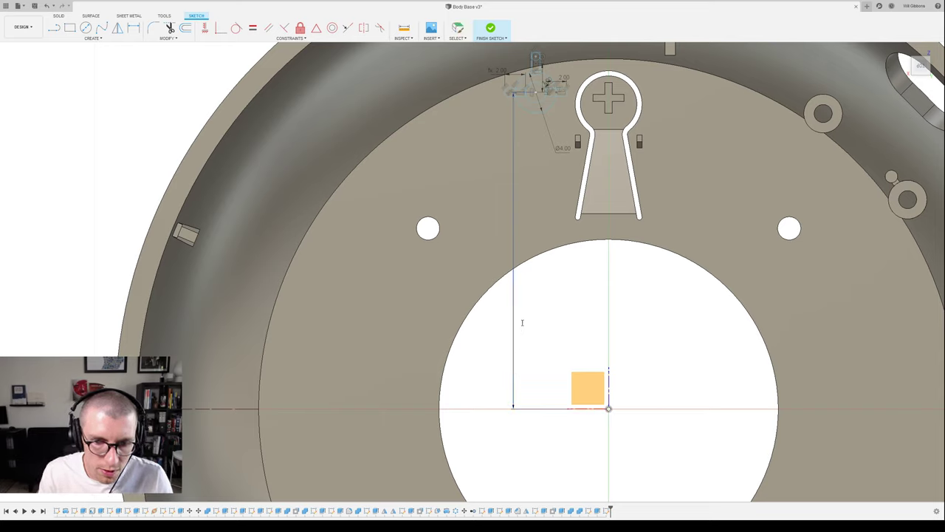
{"action": "key", "text": "Return"}
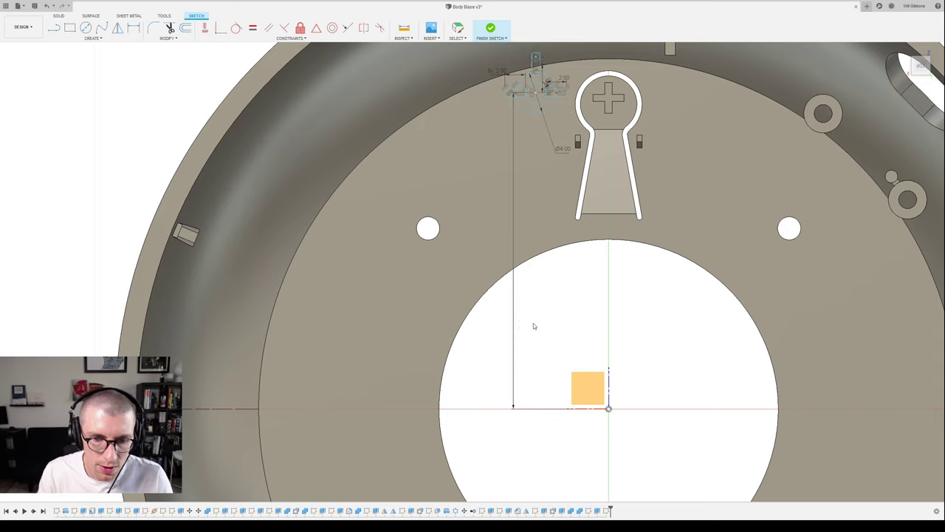
{"action": "key", "text": "Escape"}
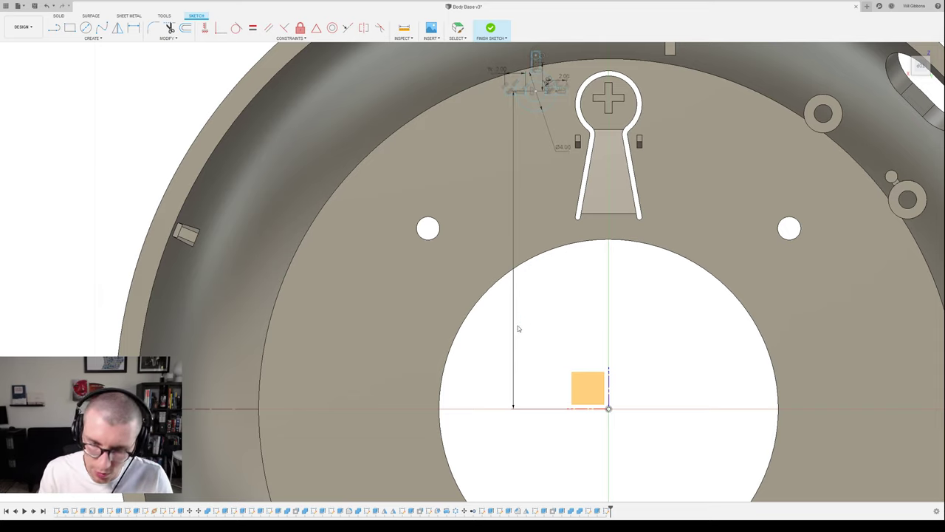
{"action": "key", "text": "Return"}
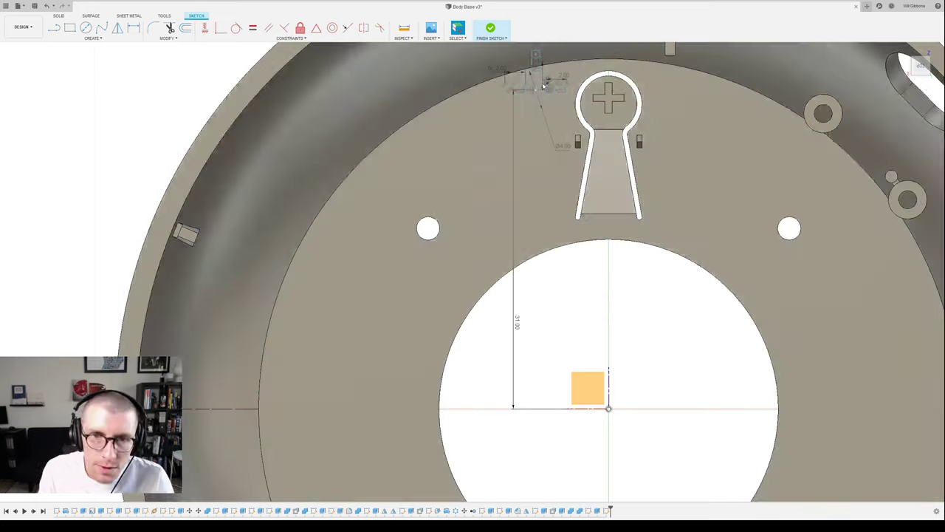
- Dimension the horizontal distance from the concentric circles' centre to the origin and set it to 7
{"action": "key", "text": "d"}
{"action": "left_click", "coordinate": [540, 92]}
{"action": "left_click", "coordinate": [608, 409]}
{"action": "left_click", "coordinate": [603, 445]}
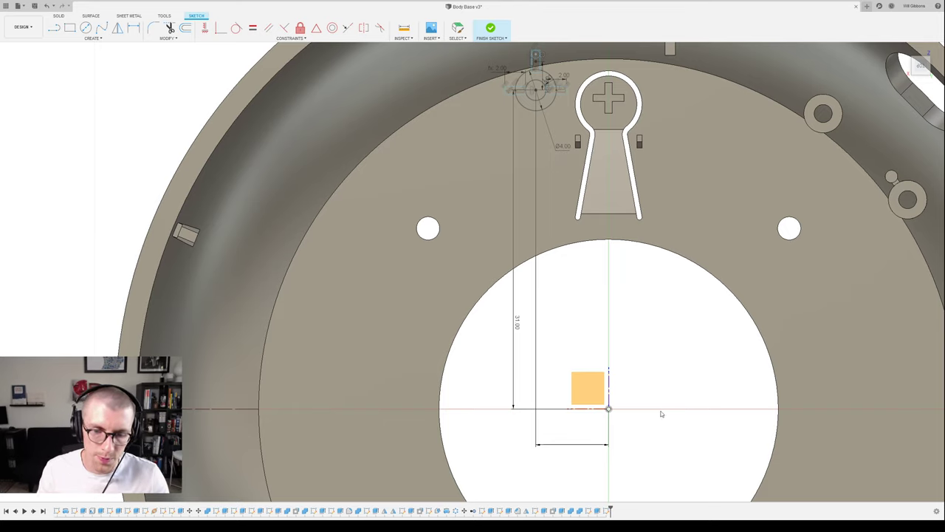
{"action": "key", "text": "d"}
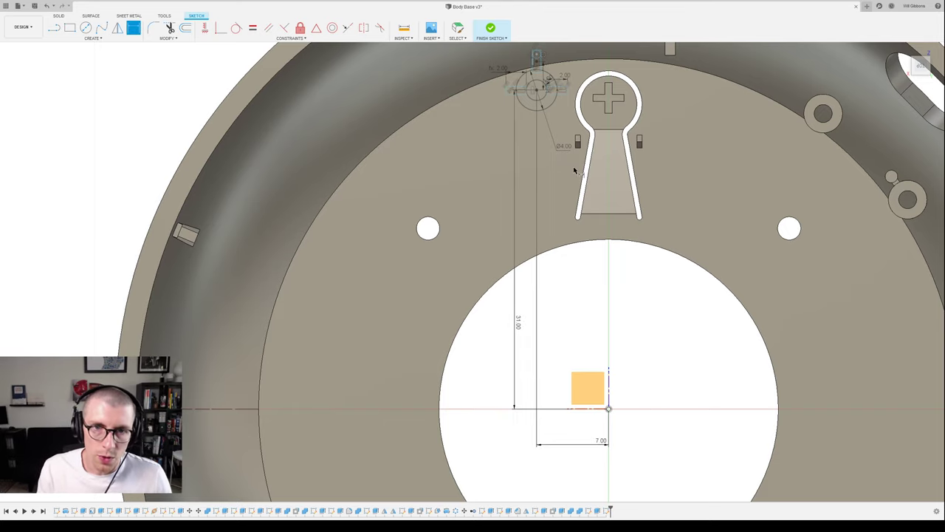
- Move the text of the circles' vertical distance dimension up along its line, closer to the circles
{"action": "middle_click_drag", "start_coordinate": [575, 108], "coordinate": [585, 244]}
{"action": "scroll", "coordinate": [585, 244], "scroll_direction": "down", "scroll_amount": 1}
{"action": "scroll", "coordinate": [569, 214], "scroll_direction": "up", "scroll_amount": 6}
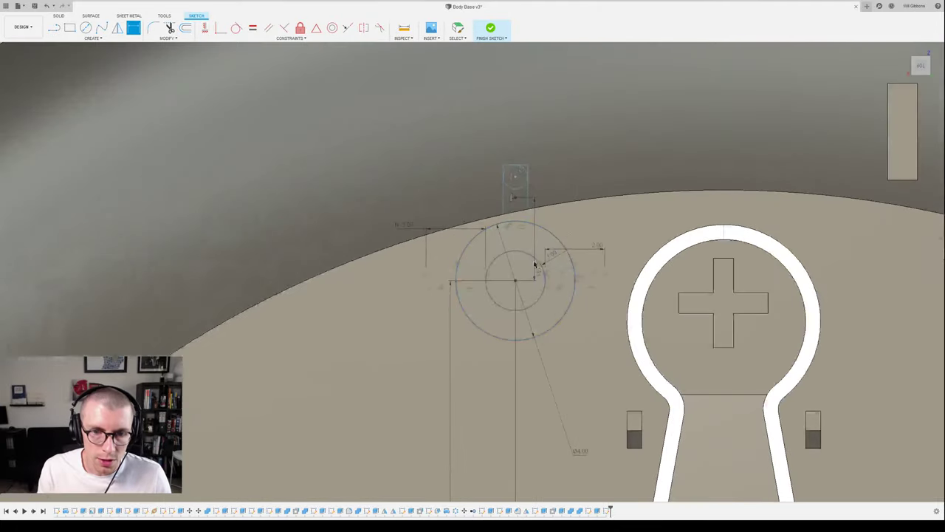
{"action": "scroll", "coordinate": [523, 272], "scroll_direction": "down", "scroll_amount": 5}
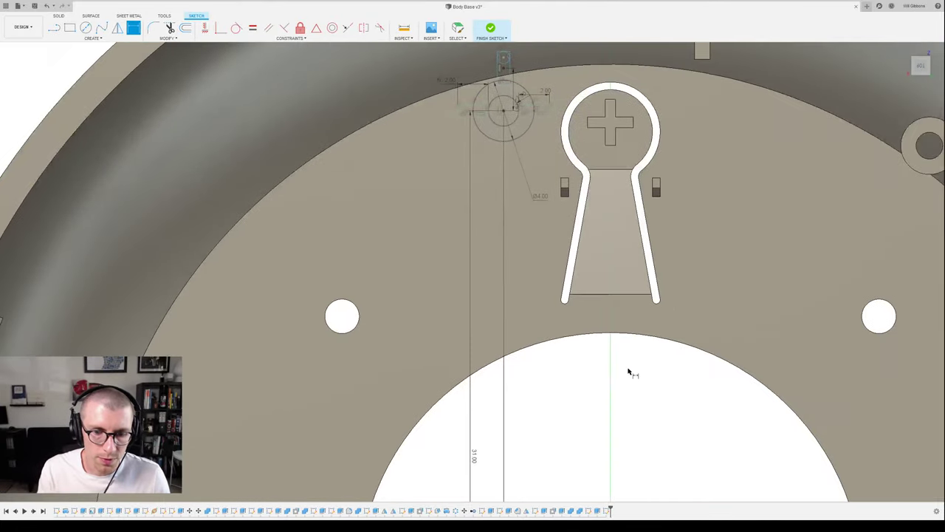
{"action": "scroll", "coordinate": [628, 371], "scroll_direction": "down", "scroll_amount": 1}
{"action": "middle_click_drag", "start_coordinate": [629, 372], "coordinate": [621, 306]}
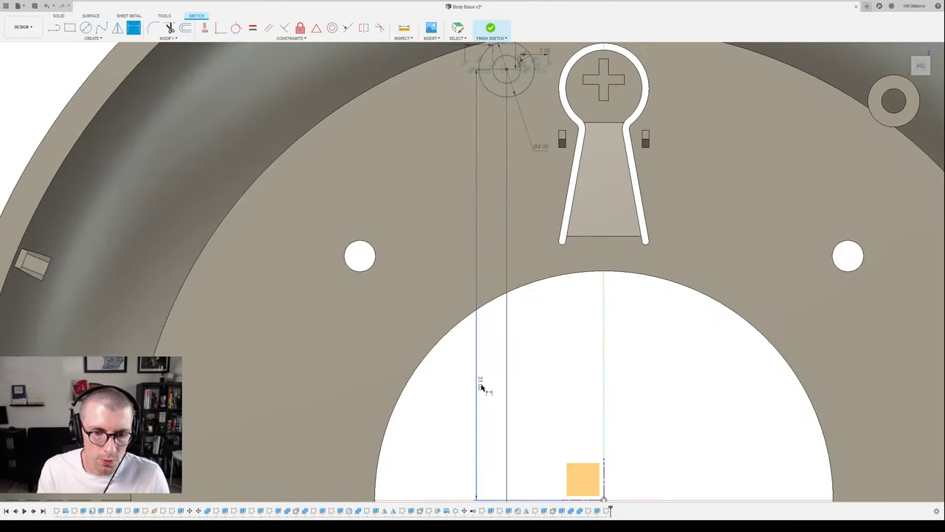
{"action": "key", "text": "Escape"}
{"action": "left_click_drag", "start_coordinate": [481, 385], "coordinate": [479, 201]}
- Set the circles' vertical distance from the origin to 31.2
{"action": "key", "text": "d"}
{"action": "scroll", "coordinate": [481, 163], "scroll_direction": "up", "scroll_amount": 3}
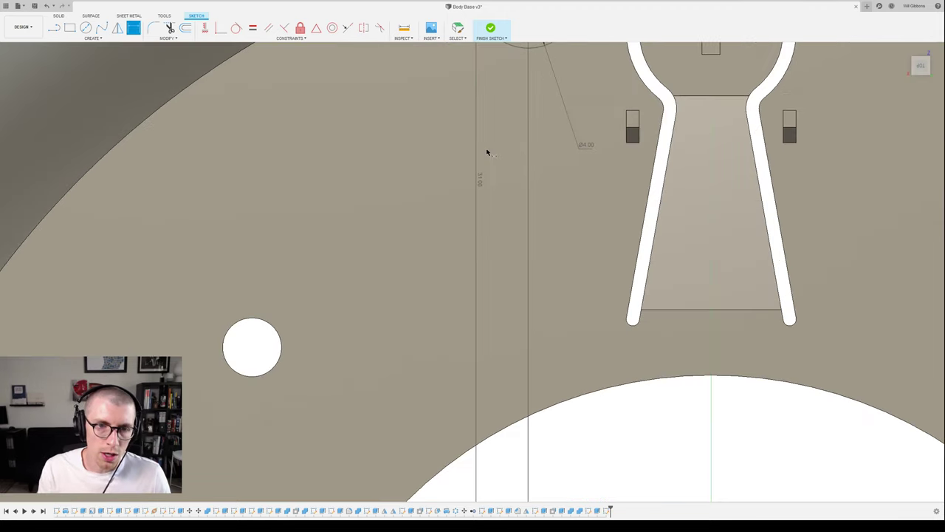
{"action": "key", "text": "Escape"}
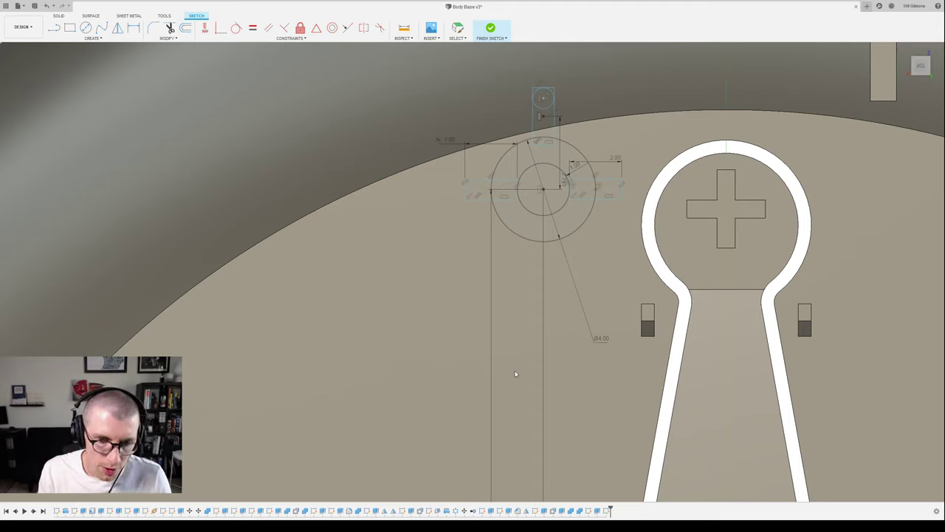
{"action": "key", "text": "d"}
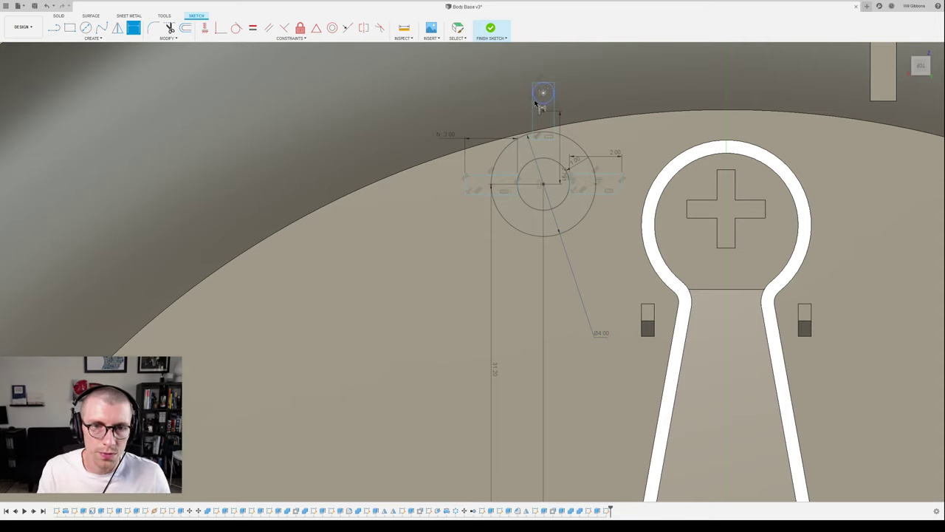
- Apply Horizontal/Vertical constraints aligning the upper rectangle's centre with the concentric circles' centre and with the small circle's centre
{"action": "left_click", "coordinate": [204, 28]}
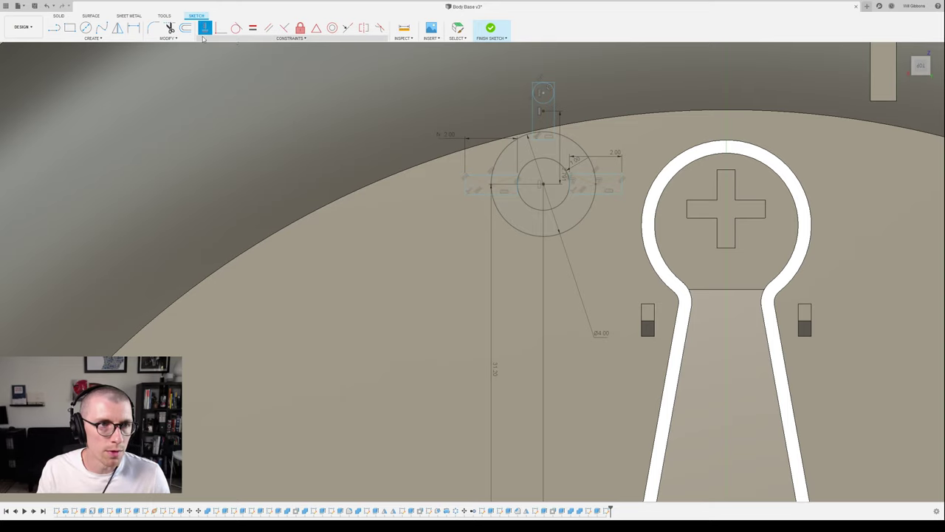
{"action": "left_click", "coordinate": [545, 112]}
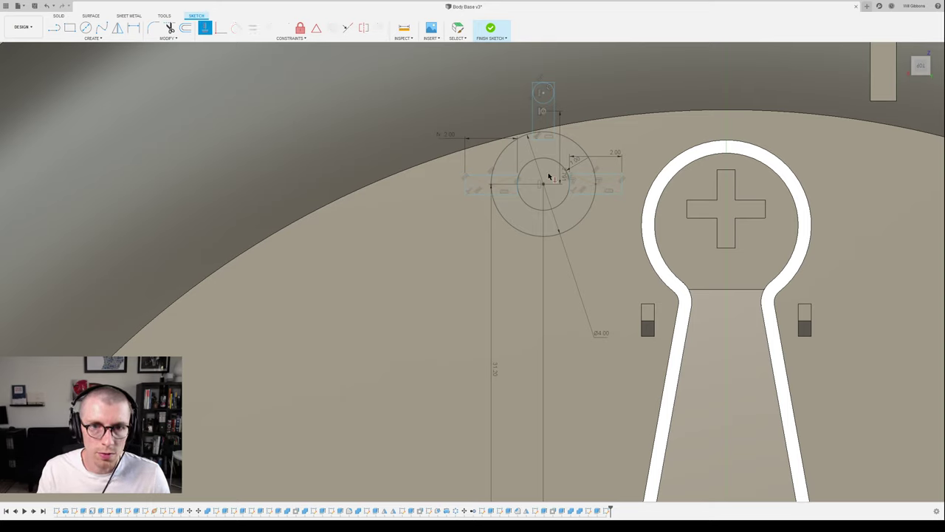
{"action": "left_click", "coordinate": [544, 184]}
{"action": "left_click", "coordinate": [543, 111]}
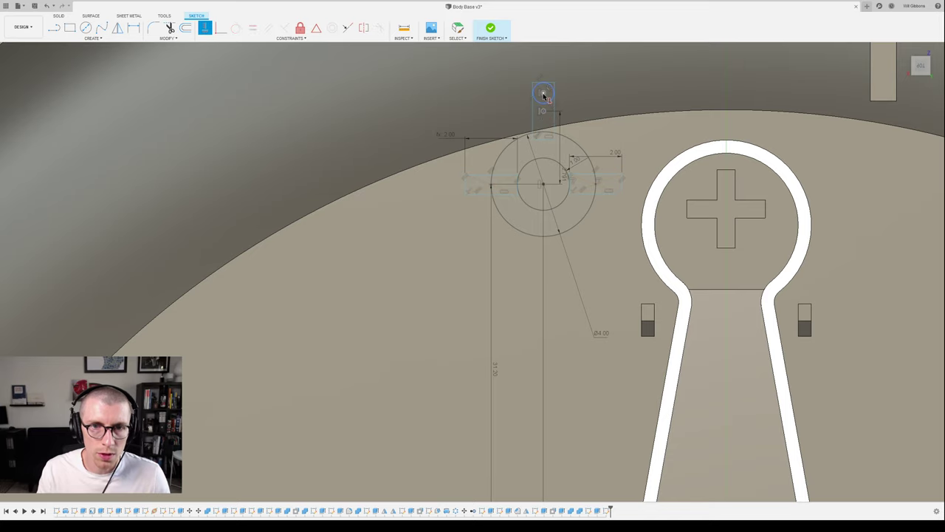
{"action": "left_click", "coordinate": [543, 93]}
{"action": "key", "text": "Escape"}
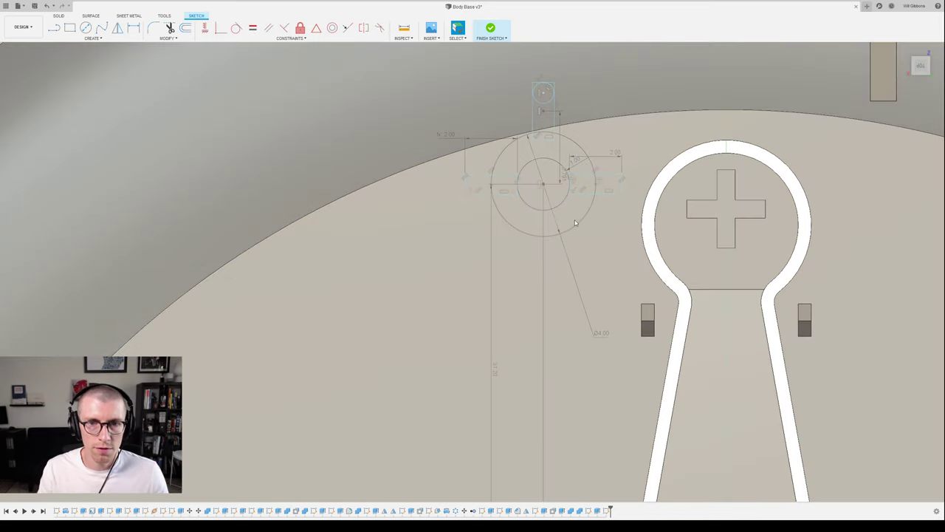
{"action": "scroll", "coordinate": [574, 220], "scroll_direction": "down", "scroll_amount": 5}
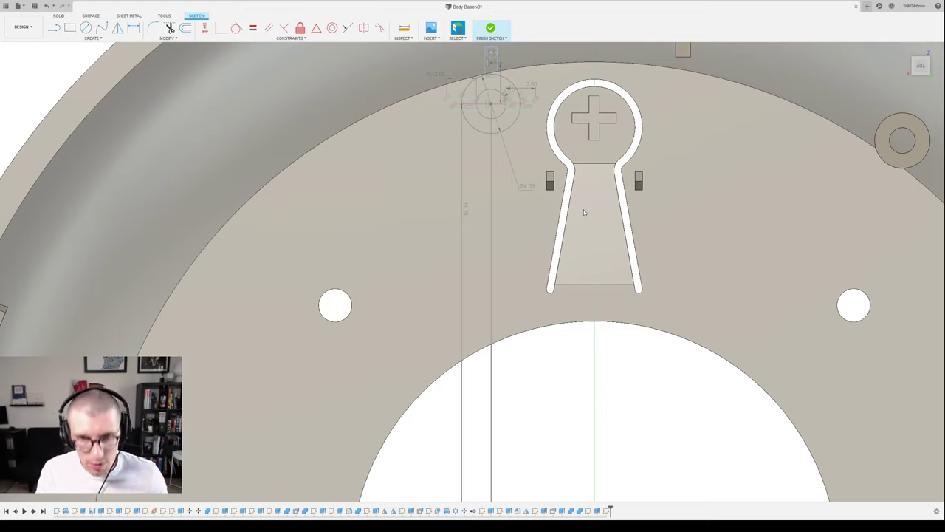
{"action": "mouse_move", "coordinate": [589, 211]}
{"action": "middle_mouse_down"}
{"action": "mouse_move", "coordinate": [593, 276]}
{"action": "mouse_move", "coordinate": [573, 229]}
{"action": "mouse_move", "coordinate": [583, 231]}
{"action": "middle_mouse_up"}
{"action": "scroll", "coordinate": [656, 330], "scroll_direction": "up", "scroll_amount": 3}
{"action": "key", "text": "e"}
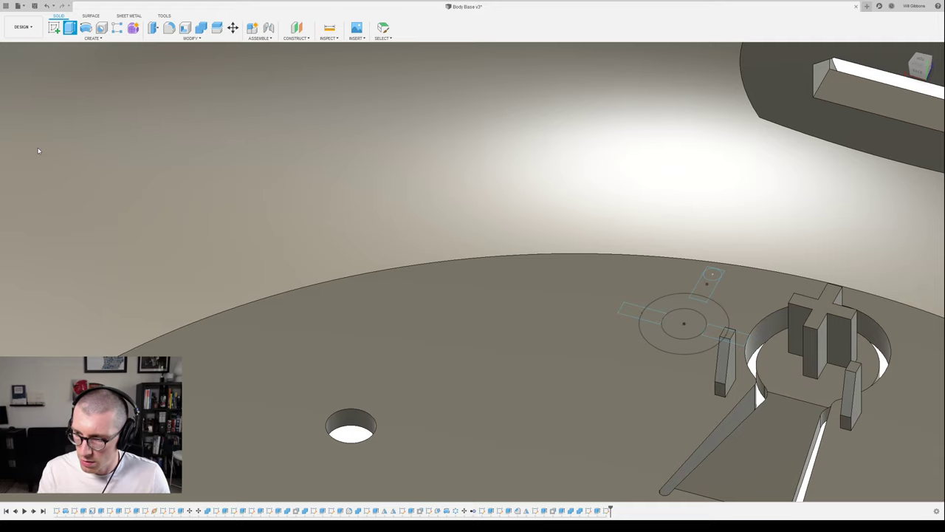
{"action": "left_click", "coordinate": [39, 225]}
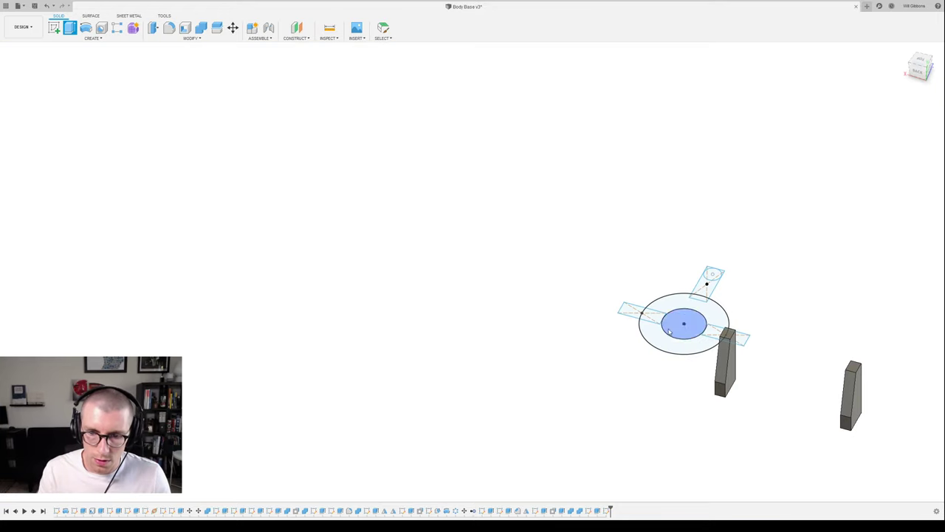
{"action": "left_click", "coordinate": [684, 303]}
{"action": "key", "text": "e"}
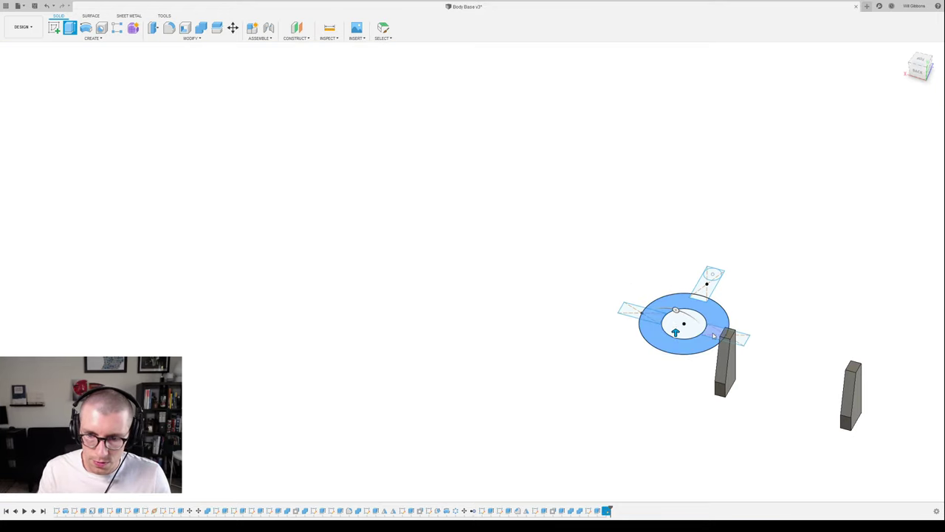
{"action": "left_click", "coordinate": [714, 336]}
{"action": "left_click", "coordinate": [625, 311]}
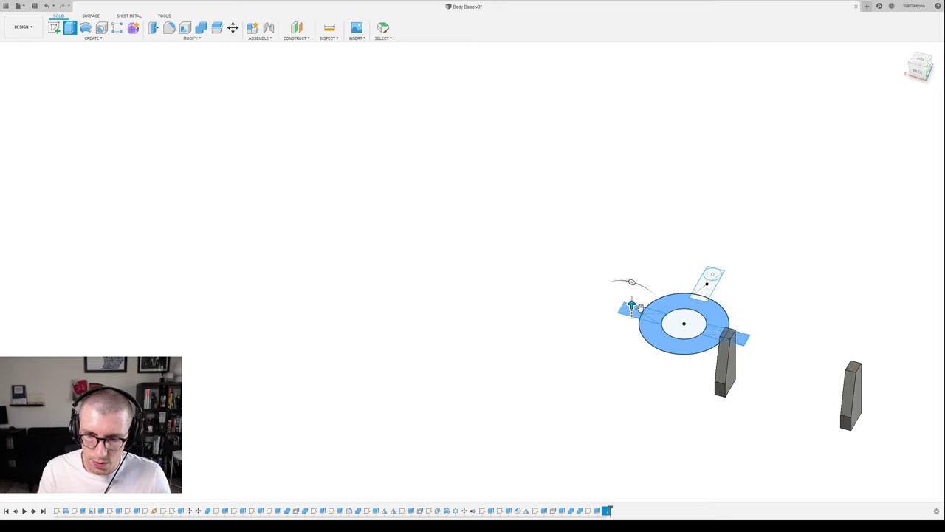
{"action": "left_click", "coordinate": [712, 287]}
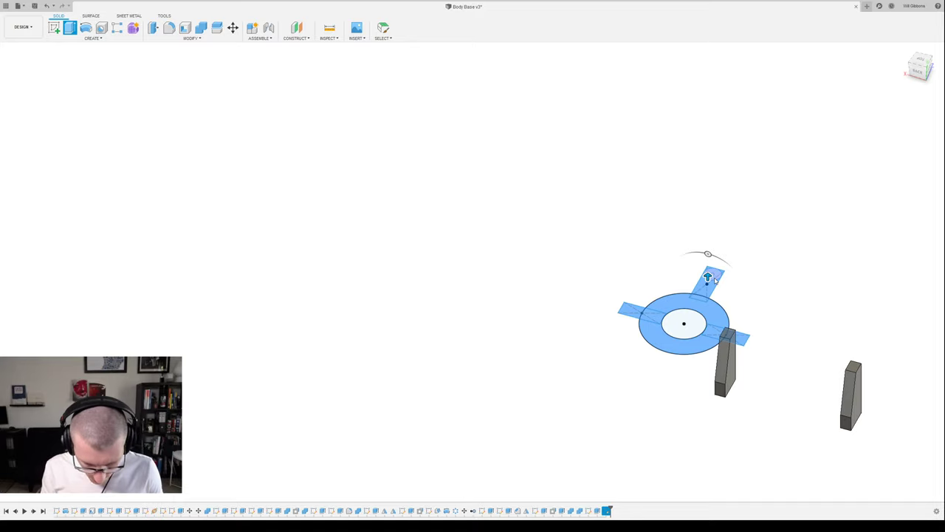
{"action": "scroll", "coordinate": [718, 292], "scroll_direction": "up", "scroll_amount": 3}
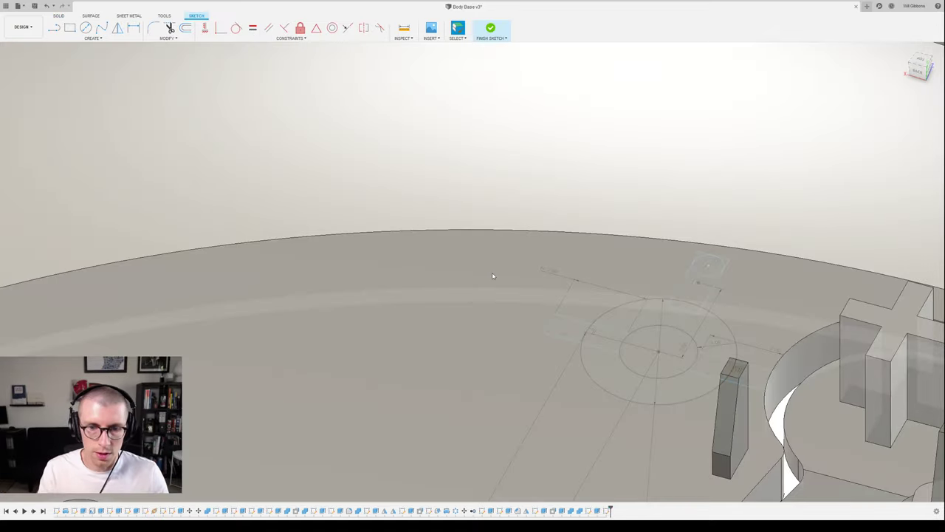
- Hide the main body of the body base around the sketch and finish the sketch
{"action": "left_click", "coordinate": [494, 278]}
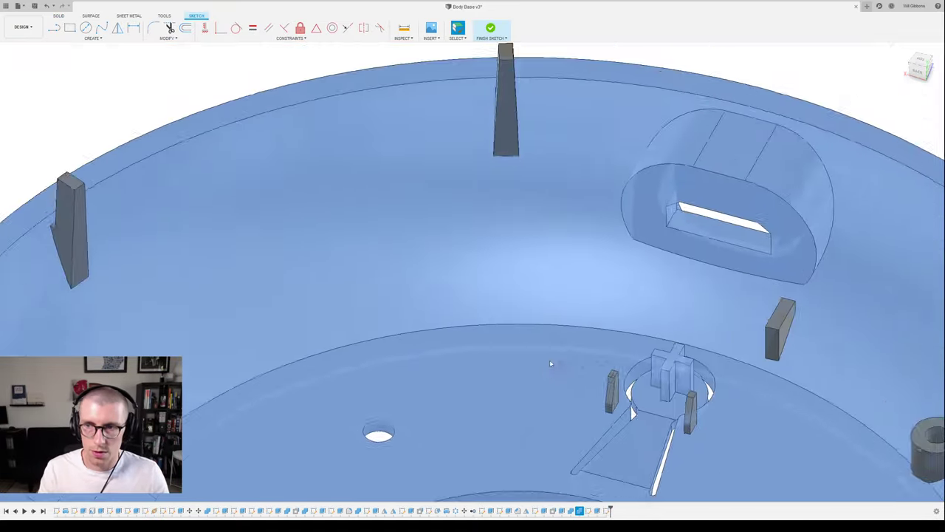
{"action": "scroll", "coordinate": [550, 362], "scroll_direction": "down", "scroll_amount": 3}
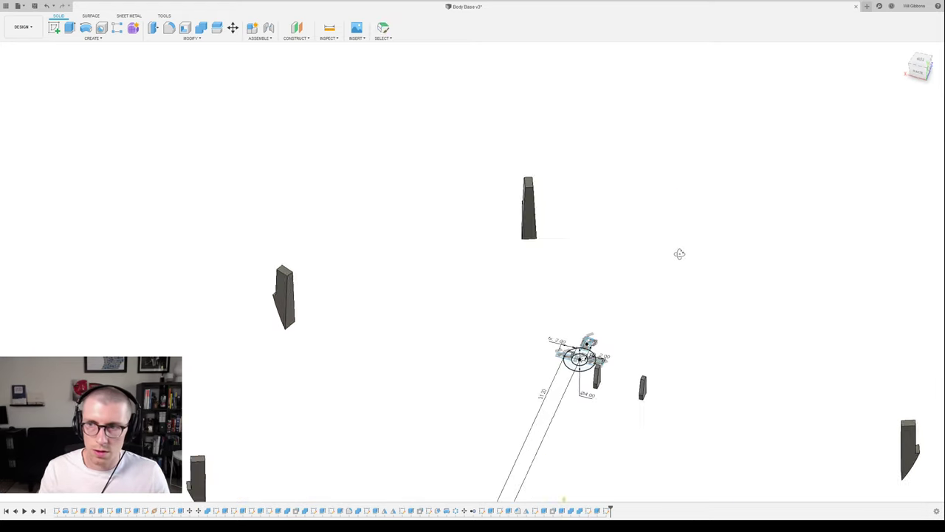
{"action": "scroll", "coordinate": [570, 310], "scroll_direction": "up", "scroll_amount": 10}
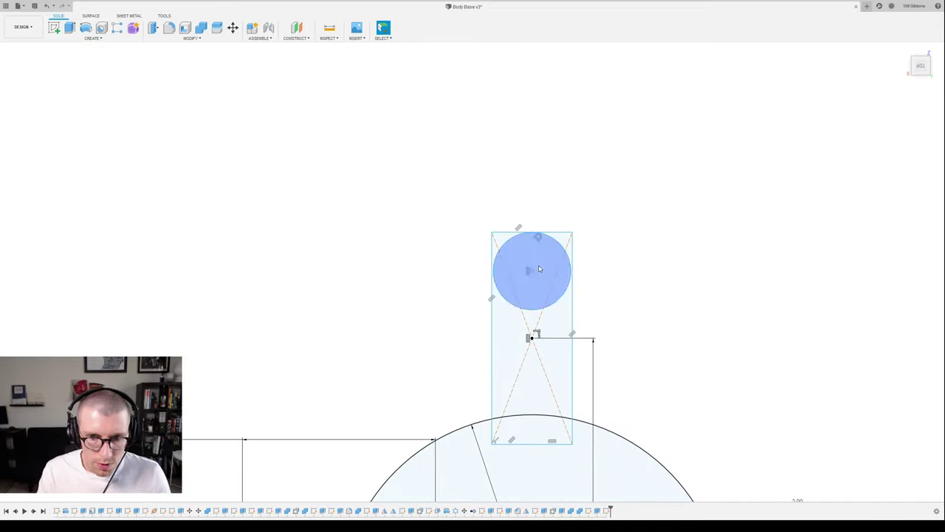
- Reopen the sketch and make the small circle tangent to one long side of the upper rectangle
{"action": "scroll", "coordinate": [539, 266], "scroll_direction": "up", "scroll_amount": 3}
{"action": "left_click", "coordinate": [572, 244]}
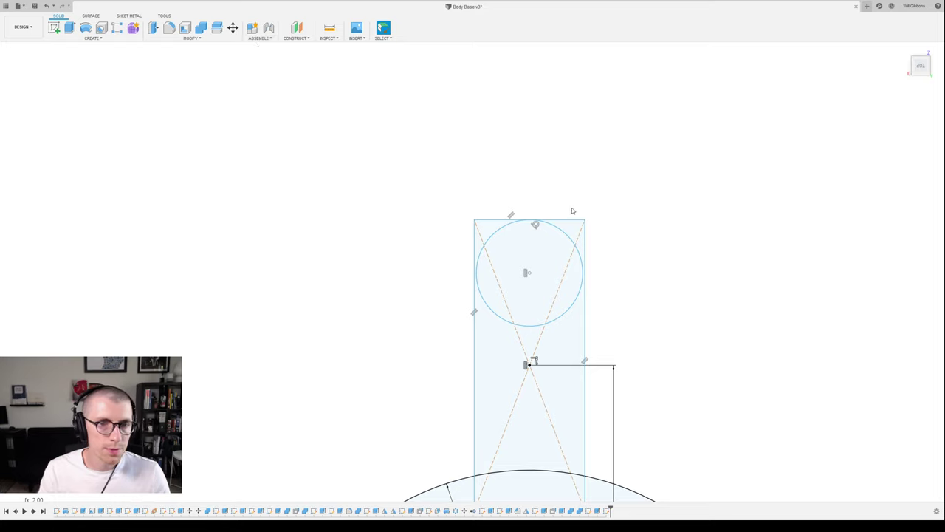
{"action": "left_click", "coordinate": [550, 241]}
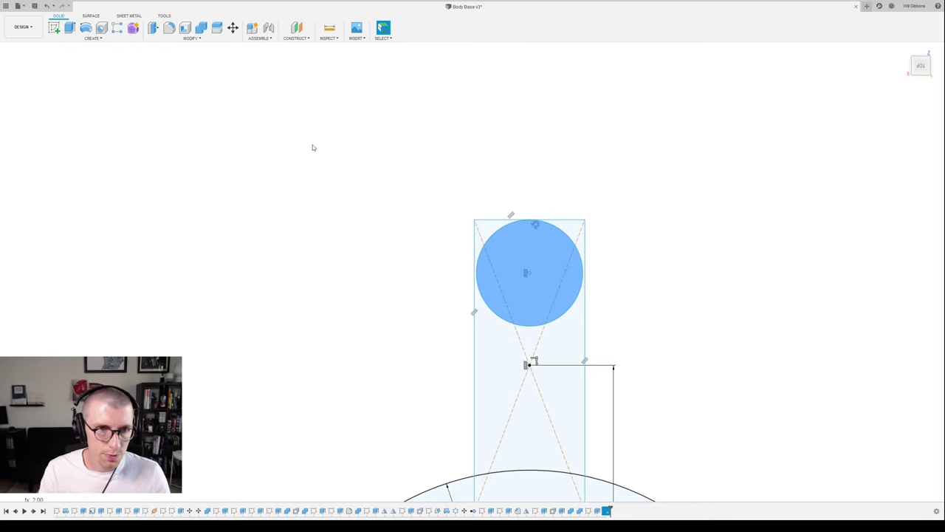
{"action": "left_click", "coordinate": [430, 137]}
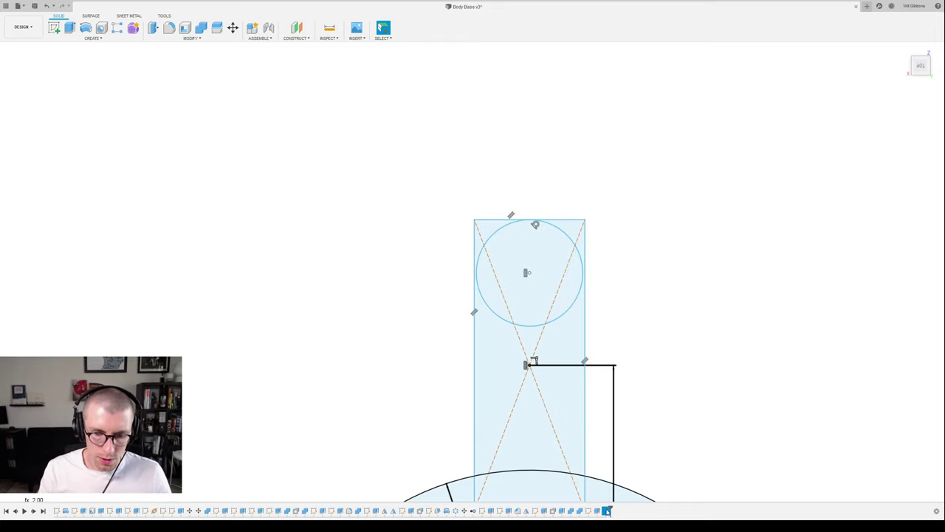
{"action": "double_click", "coordinate": [626, 443]}
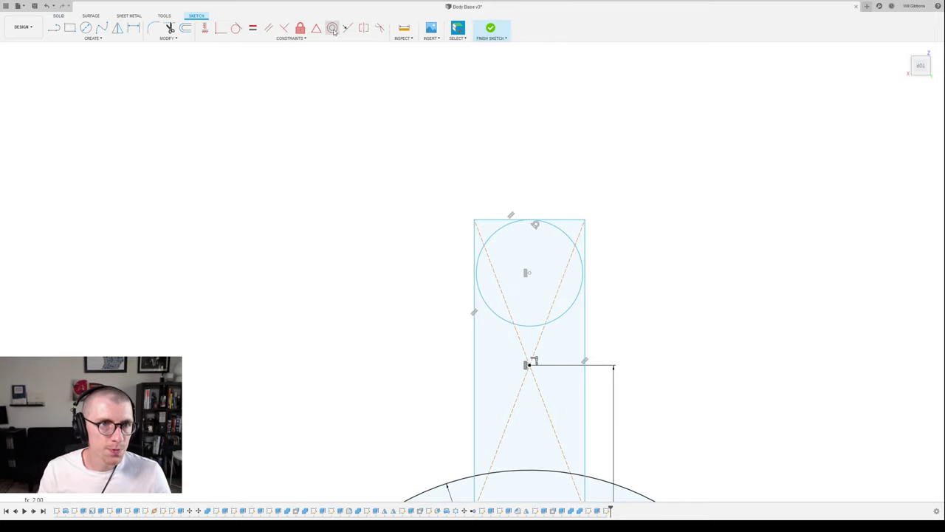
{"action": "left_click", "coordinate": [237, 28]}
{"action": "left_click", "coordinate": [583, 267]}
{"action": "left_click", "coordinate": [586, 275]}
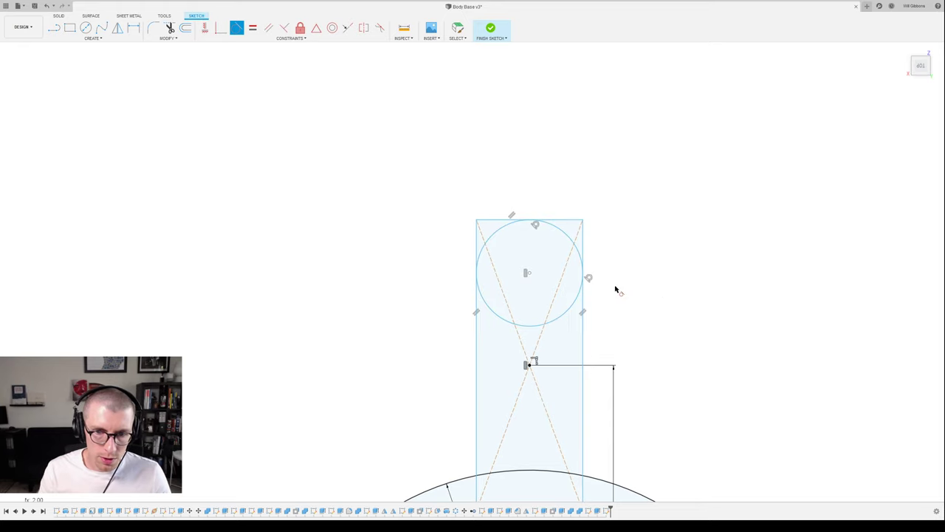
- Draw a horizontal line across the small circle's diameter between the upper rectangle's long sides and finish the sketch
{"action": "middle_click_drag", "start_coordinate": [626, 315], "coordinate": [576, 218]}
{"action": "scroll", "coordinate": [576, 218], "scroll_direction": "down", "scroll_amount": 1}
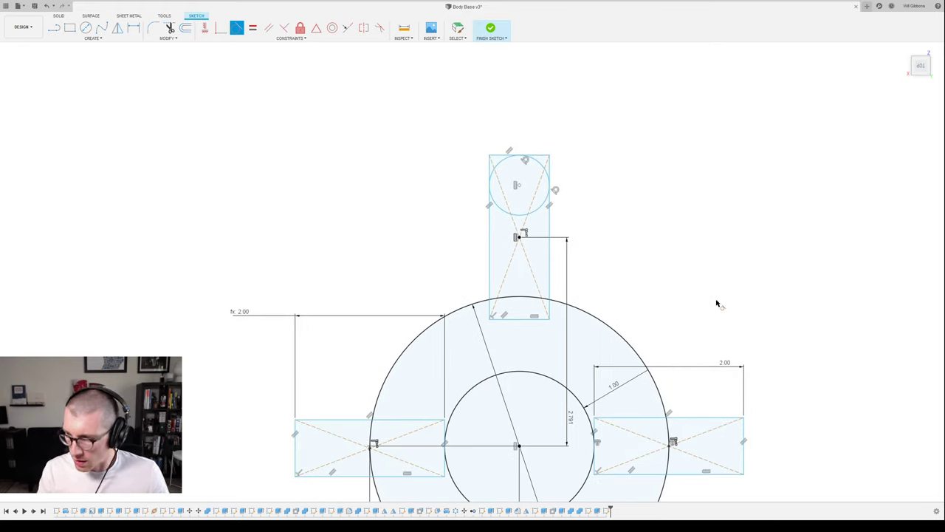
{"action": "scroll", "coordinate": [716, 304], "scroll_direction": "up", "scroll_amount": 1}
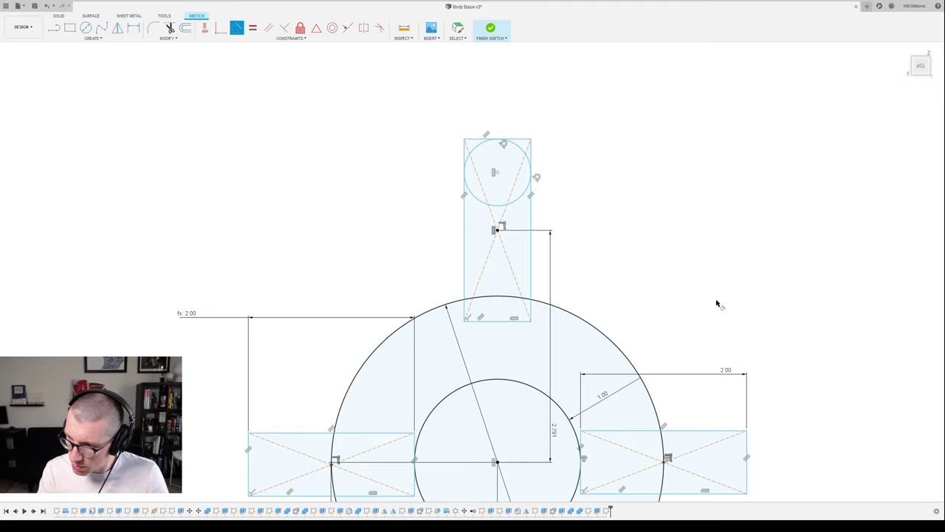
{"action": "scroll", "coordinate": [717, 303], "scroll_direction": "up", "scroll_amount": 1}
{"action": "middle_click_drag", "start_coordinate": [618, 240], "coordinate": [637, 291]}
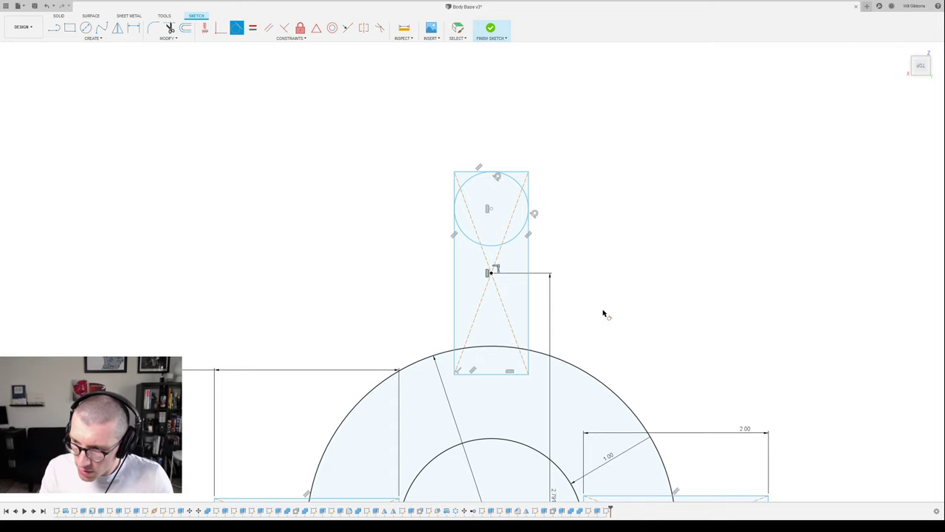
{"action": "scroll", "coordinate": [603, 313], "scroll_direction": "down", "scroll_amount": 2}
{"action": "middle_click_drag", "start_coordinate": [604, 312], "coordinate": [534, 241]}
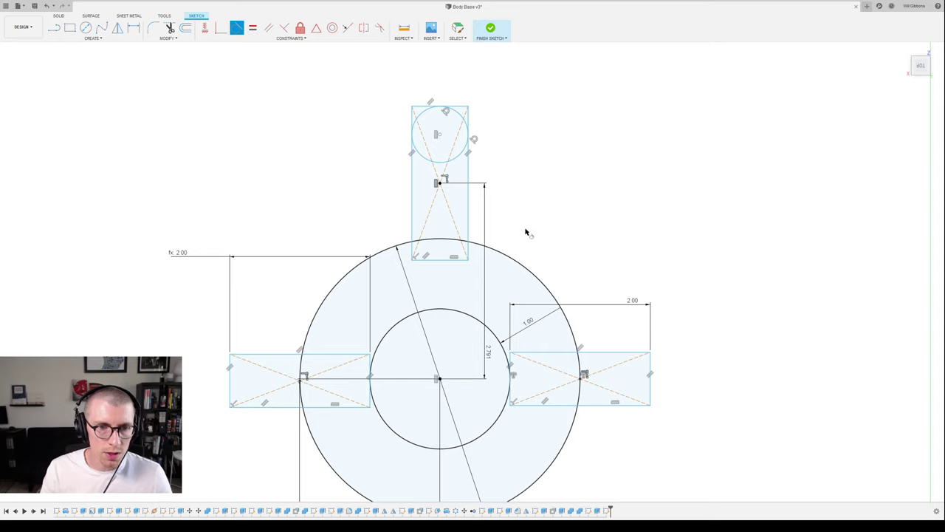
{"action": "key", "text": "x"}
{"action": "key", "text": "l"}
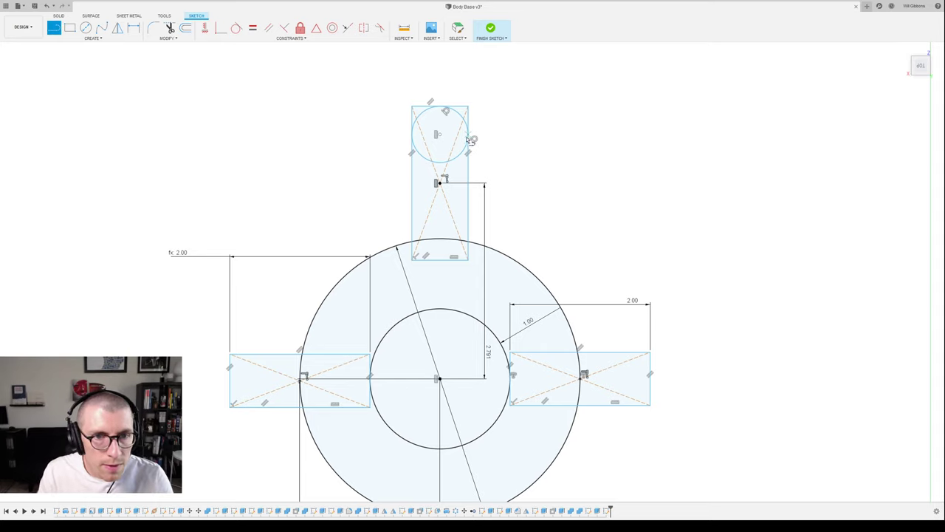
{"action": "left_click", "coordinate": [412, 135]}
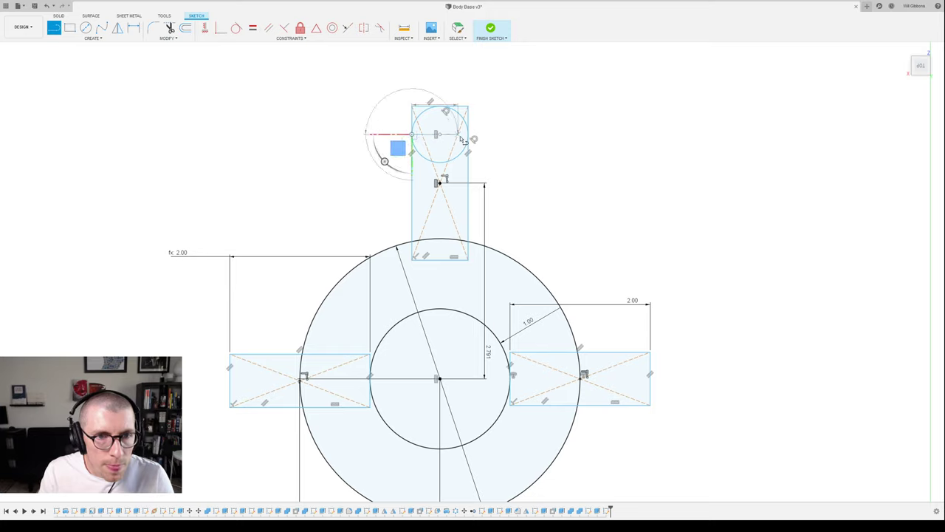
{"action": "left_click", "coordinate": [468, 136]}
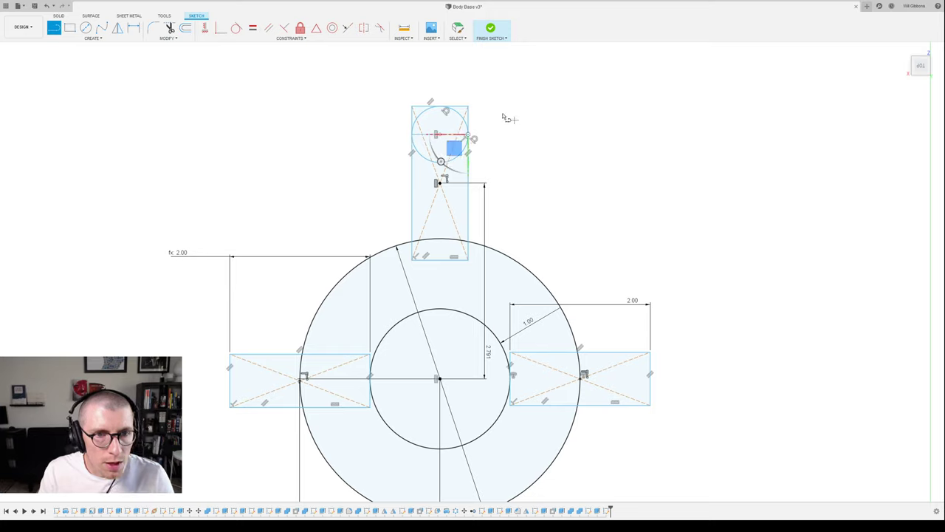
{"action": "left_click", "coordinate": [491, 31]}
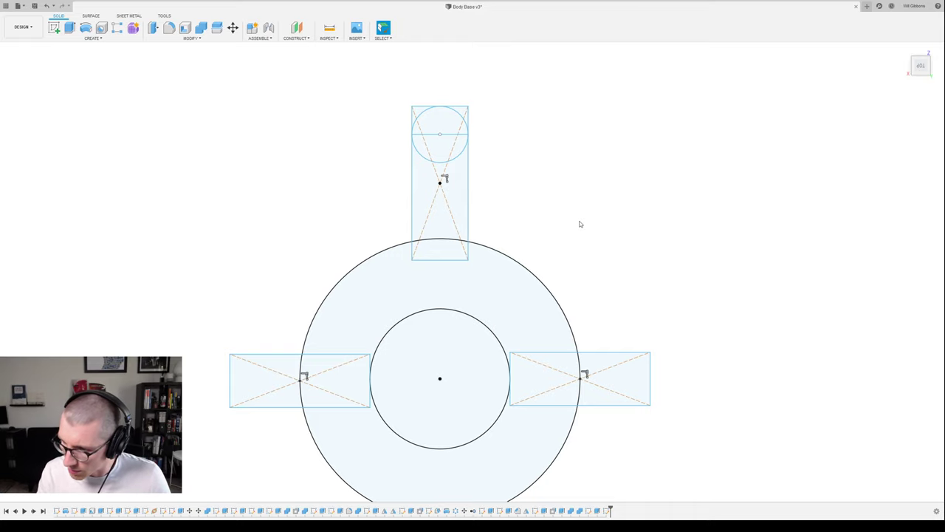
- Start an extrusion and select the profiles of the ring, the two side tabs and the upper tab below the small circle
{"action": "mouse_move", "coordinate": [625, 289]}
{"action": "middle_mouse_down"}
{"action": "mouse_move", "coordinate": [644, 236]}
{"action": "mouse_move", "coordinate": [661, 232]}
{"action": "mouse_move", "coordinate": [667, 280]}
{"action": "middle_mouse_up"}
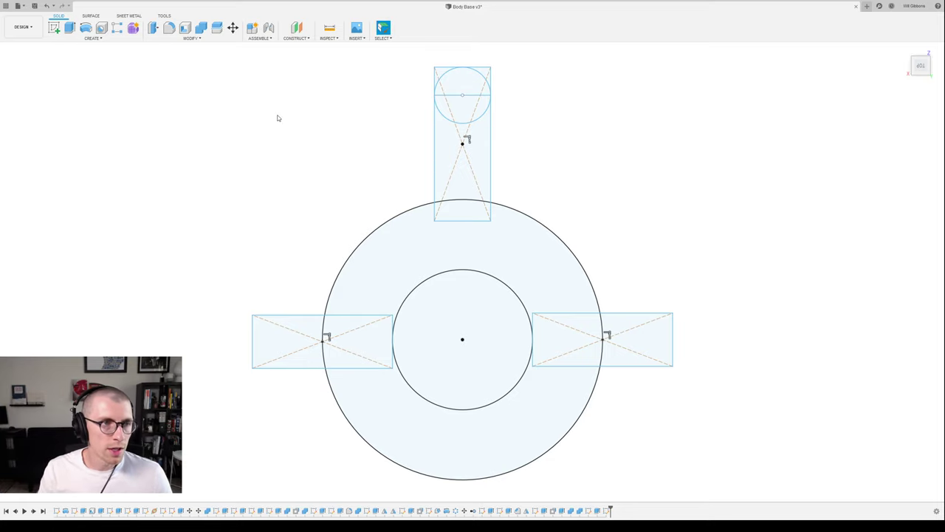
{"action": "scroll", "coordinate": [554, 274], "scroll_direction": "down", "scroll_amount": 3}
{"action": "mouse_move", "coordinate": [553, 274]}
{"action": "middle_mouse_down", "text": "shift"}
{"action": "mouse_move", "coordinate": [510, 222]}
{"action": "mouse_move", "coordinate": [473, 229]}
{"action": "middle_mouse_up", "text": "shift"}
{"action": "key", "text": "e"}
{"action": "left_click", "coordinate": [463, 218]}
{"action": "left_click", "coordinate": [462, 268]}
{"action": "left_click", "coordinate": [462, 266]}
{"action": "left_click", "coordinate": [543, 310]}
{"action": "left_click", "coordinate": [529, 298]}
{"action": "left_click", "coordinate": [538, 259]}
{"action": "left_click", "coordinate": [595, 209]}
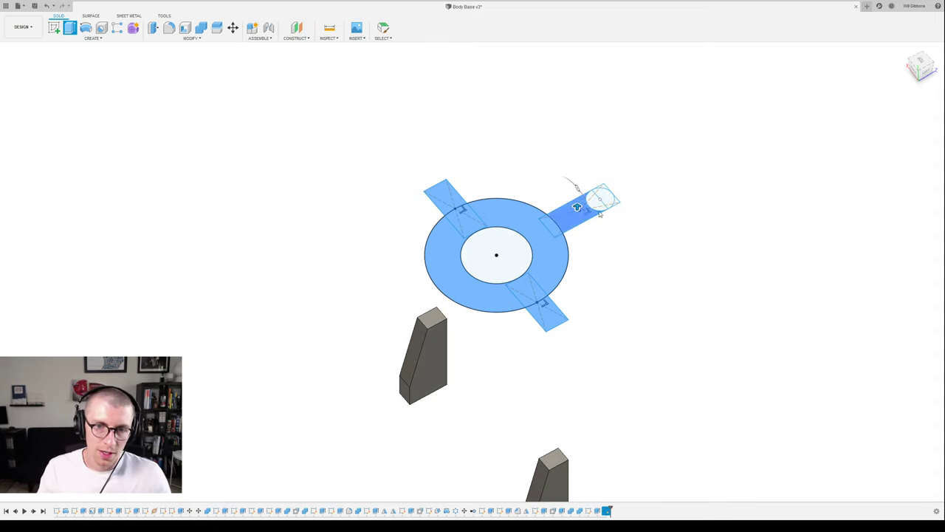
- Add both halves of the small circle to the extrusion profiles and show the main body again
{"action": "scroll", "coordinate": [570, 275], "scroll_direction": "up", "scroll_amount": 3}
{"action": "middle_click_drag", "start_coordinate": [568, 276], "coordinate": [557, 243], "text": "shift"}
{"action": "middle_click_drag", "start_coordinate": [439, 172], "coordinate": [355, 217]}
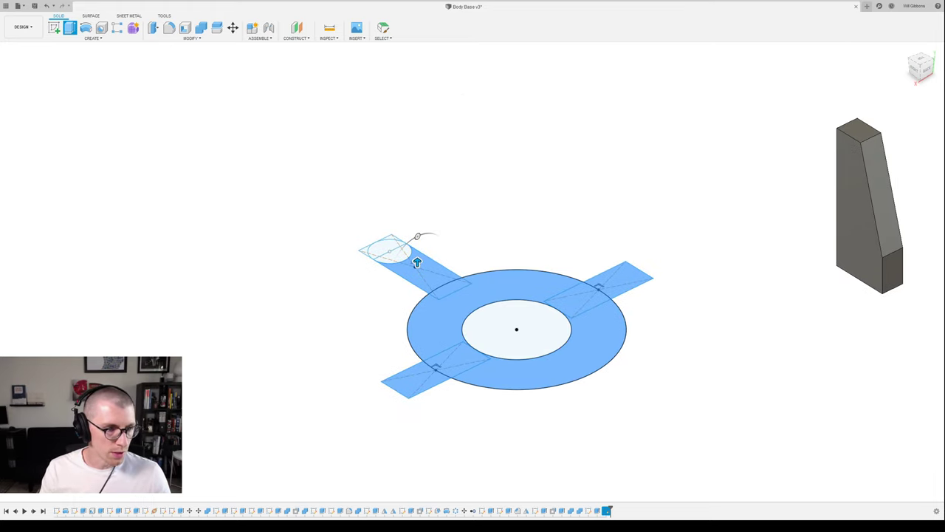
{"action": "middle_click_drag", "start_coordinate": [398, 316], "coordinate": [403, 286], "text": "shift"}
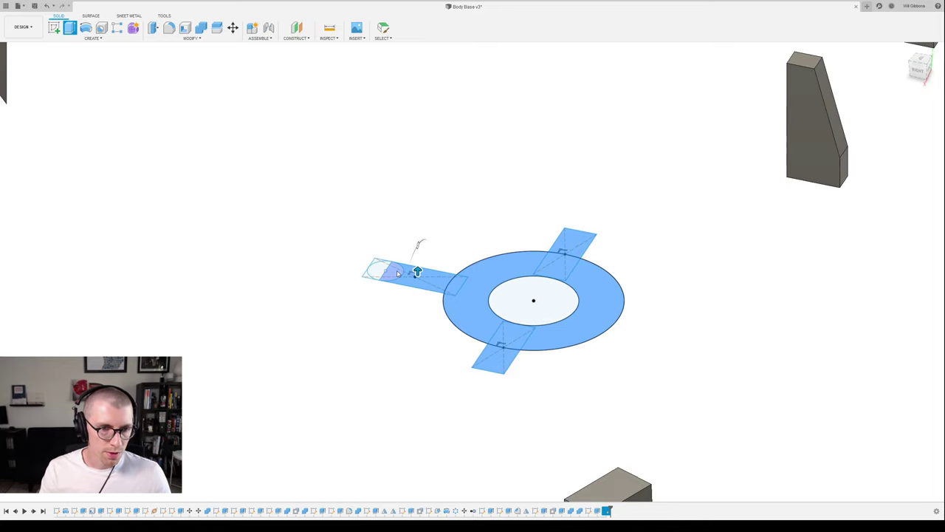
{"action": "left_click", "coordinate": [378, 268]}
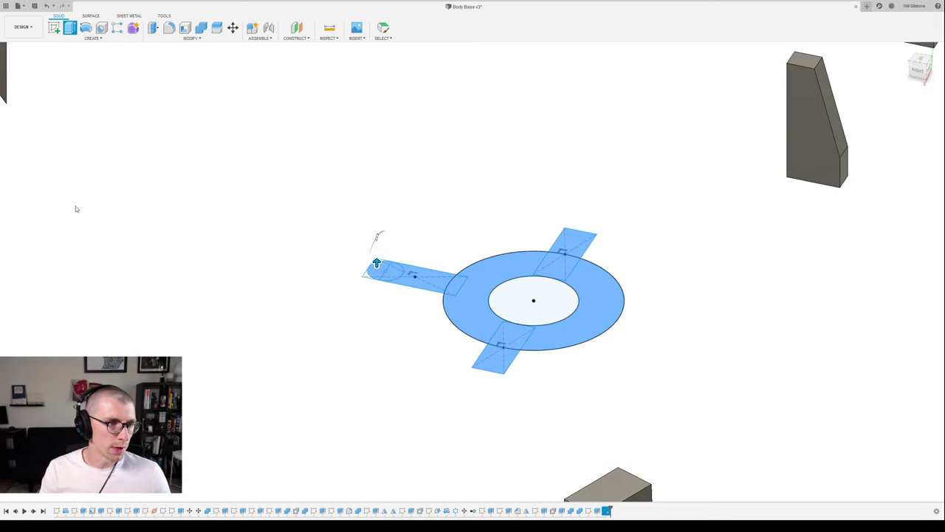
{"action": "left_click", "coordinate": [40, 229]}
{"action": "scroll", "coordinate": [526, 289], "scroll_direction": "down", "scroll_amount": 4}
{"action": "mouse_move", "coordinate": [526, 289]}
{"action": "middle_mouse_down", "text": "shift"}
{"action": "mouse_move", "coordinate": [588, 286]}
{"action": "mouse_move", "coordinate": [589, 251]}
{"action": "middle_mouse_up", "text": "shift"}
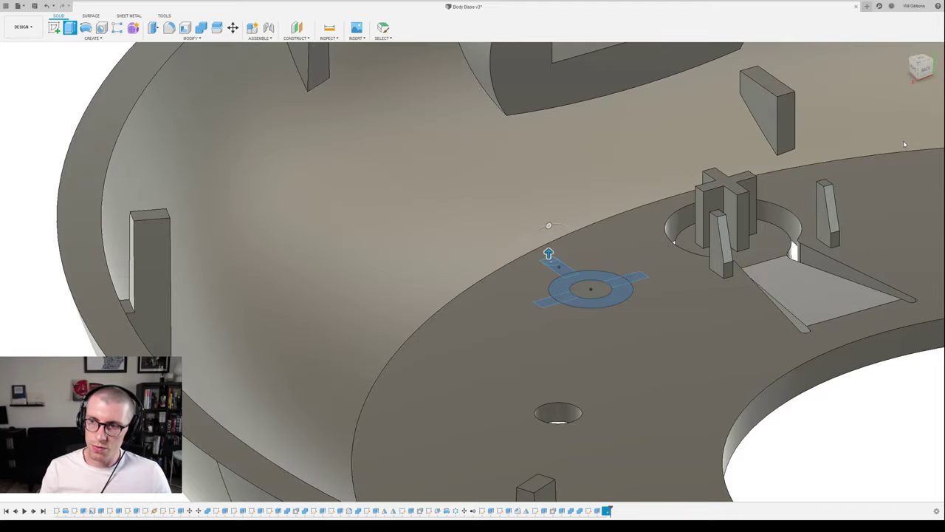
- Extrude the selected profiles to a distance of 4 starting from the body base's floor face, as a separate body
{"action": "left_click", "coordinate": [604, 243]}
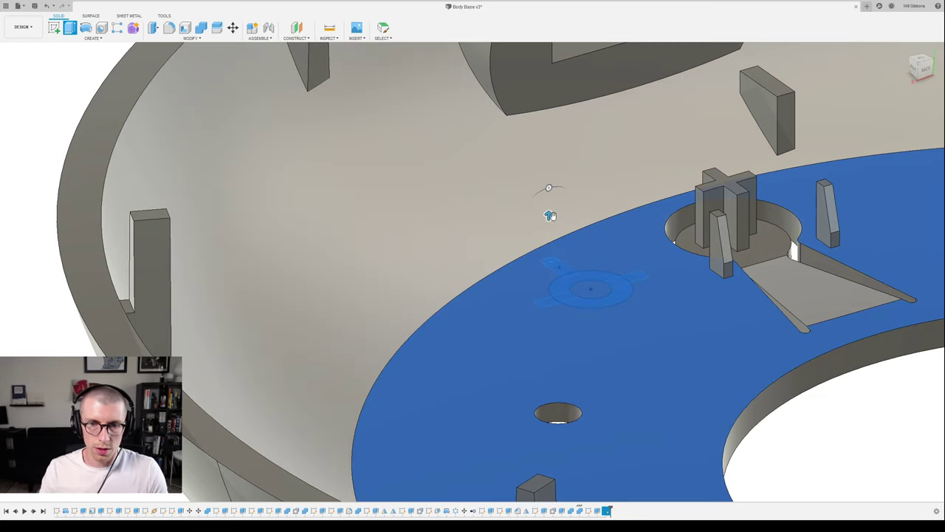
{"action": "left_click_drag", "start_coordinate": [548, 215], "coordinate": [548, 160]}
{"action": "middle_click_drag", "start_coordinate": [597, 310], "coordinate": [610, 289], "text": "shift"}
{"action": "scroll", "coordinate": [528, 253], "scroll_direction": "up", "scroll_amount": 3}
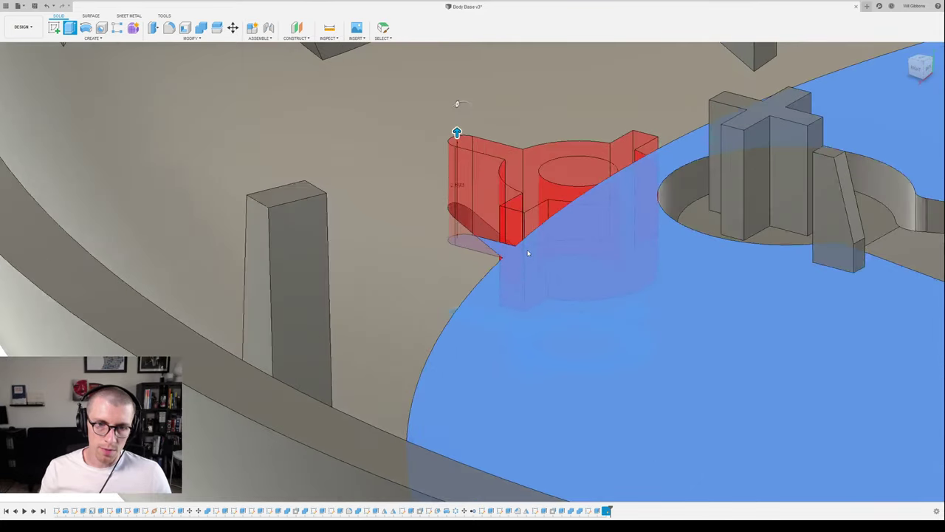
{"action": "scroll", "coordinate": [528, 253], "scroll_direction": "up", "scroll_amount": 2}
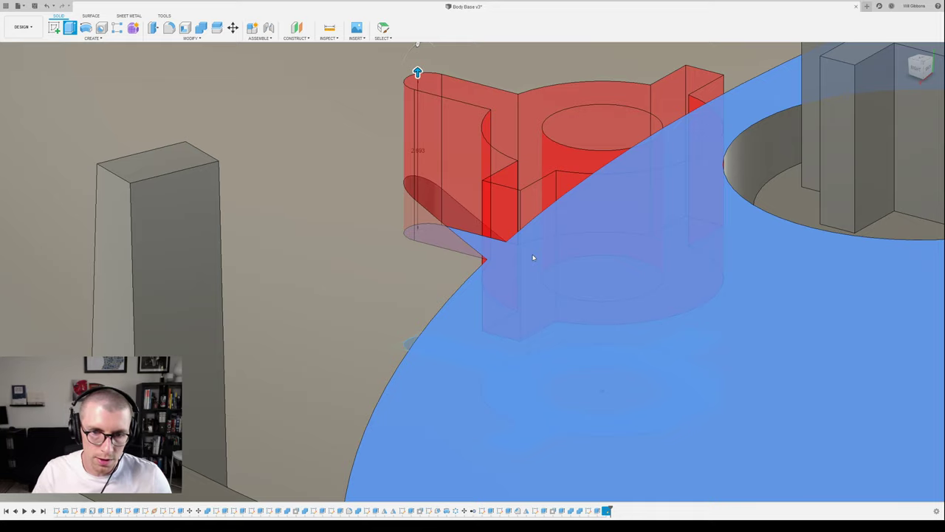
{"action": "mouse_move", "coordinate": [533, 257]}
{"action": "middle_mouse_down", "text": "shift"}
{"action": "mouse_move", "coordinate": [549, 281]}
{"action": "mouse_move", "coordinate": [543, 266]}
{"action": "mouse_move", "coordinate": [532, 274]}
{"action": "mouse_move", "coordinate": [540, 272]}
{"action": "middle_mouse_up", "text": "shift"}
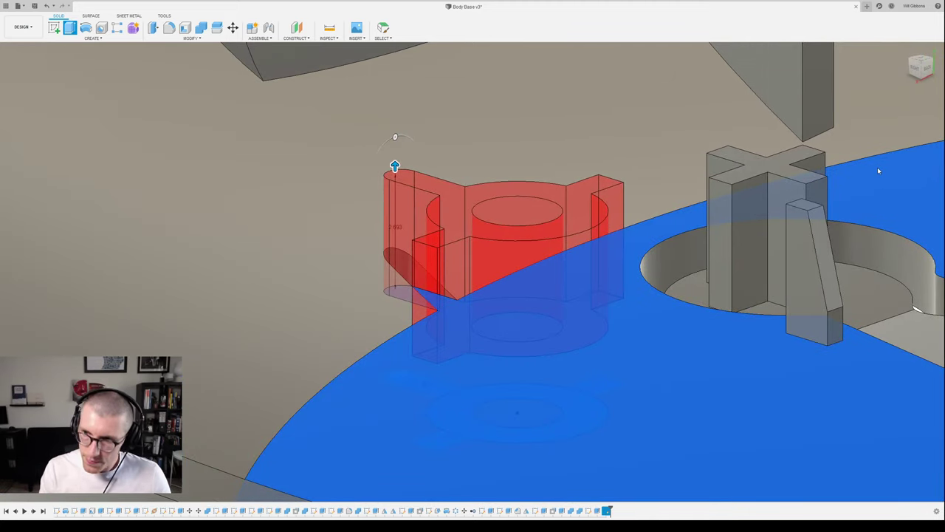
{"action": "type", "text": "4"}
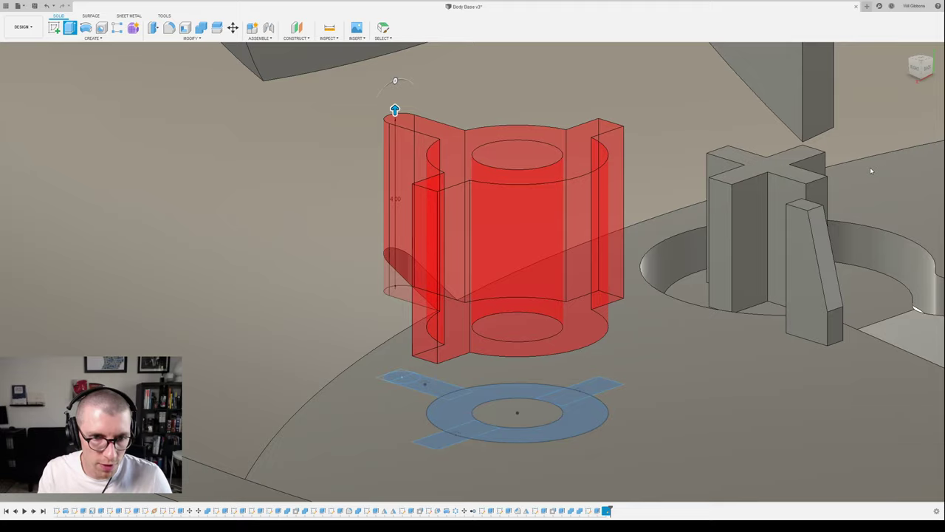
{"action": "mouse_move", "coordinate": [646, 333]}
{"action": "middle_mouse_down", "text": "shift"}
{"action": "mouse_move", "coordinate": [643, 322]}
{"action": "mouse_move", "coordinate": [652, 329]}
{"action": "mouse_move", "coordinate": [643, 346]}
{"action": "mouse_move", "coordinate": [653, 373]}
{"action": "mouse_move", "coordinate": [641, 339]}
{"action": "middle_mouse_up", "text": "shift"}
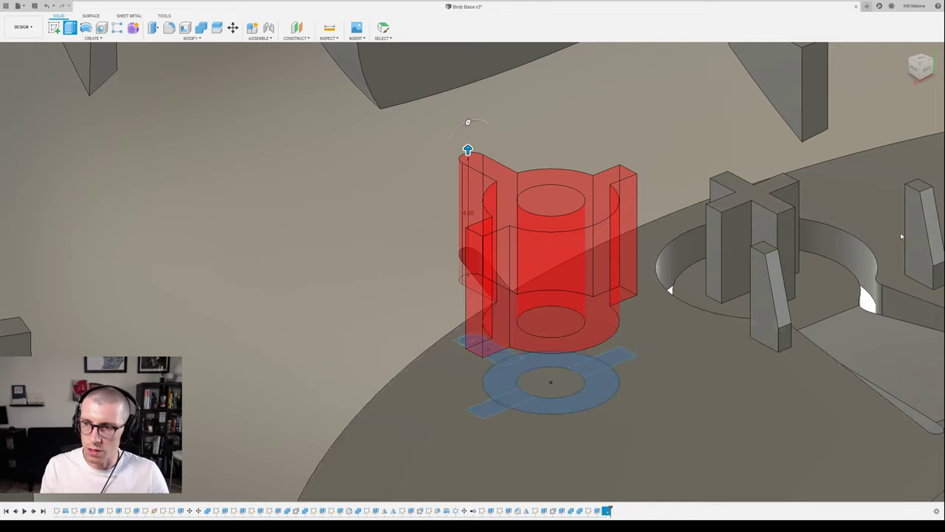
{"action": "key", "text": "Return"}
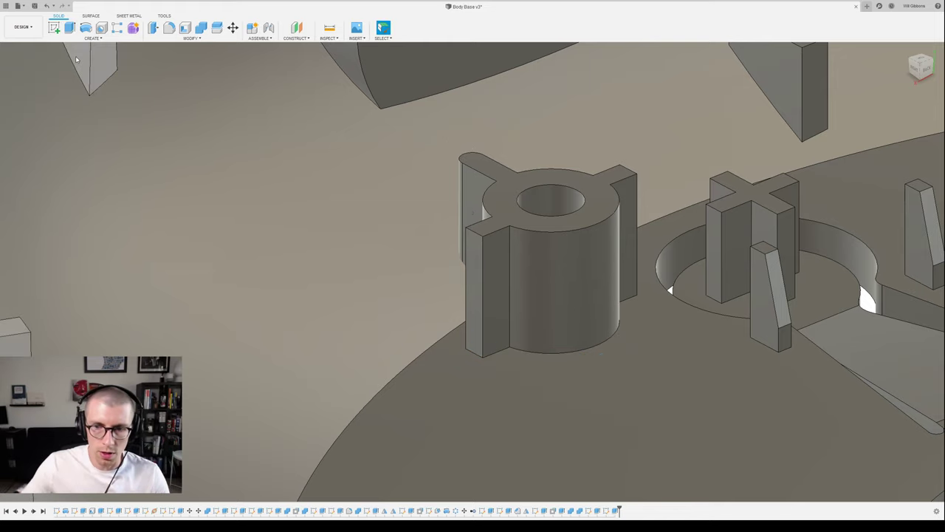
- Examine the extruded three-tabbed boss and its fit against the curved wall and neighbouring ribs of the body base
{"action": "left_click", "coordinate": [54, 27]}
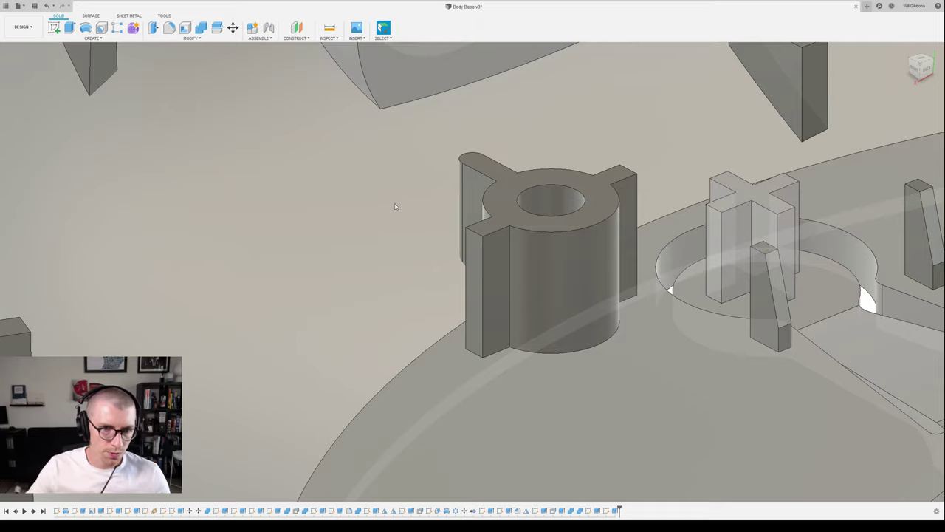
{"action": "middle_click_drag", "start_coordinate": [403, 293], "coordinate": [416, 272], "text": "shift"}
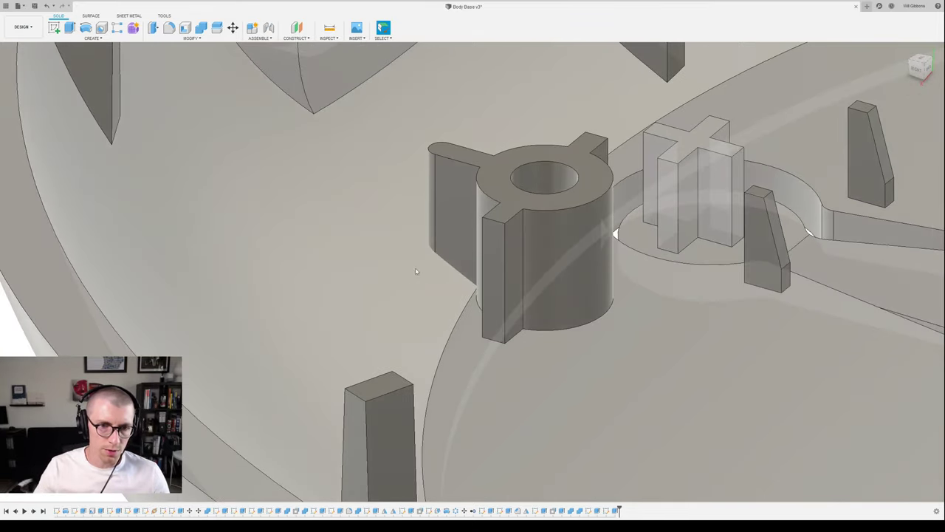
{"action": "scroll", "coordinate": [437, 316], "scroll_direction": "down", "scroll_amount": 5}
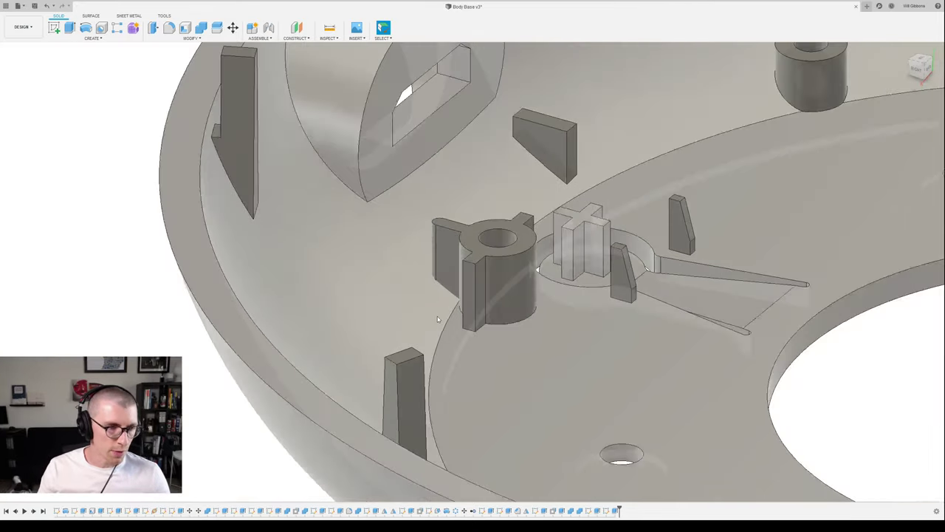
{"action": "middle_click_drag", "start_coordinate": [437, 316], "coordinate": [457, 291]}
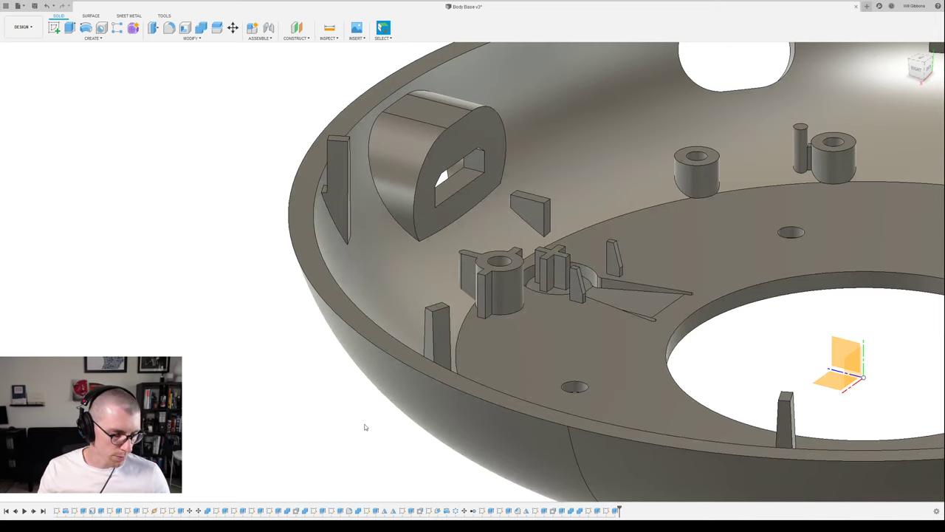
{"action": "scroll", "coordinate": [365, 427], "scroll_direction": "up", "scroll_amount": 2}
{"action": "scroll", "coordinate": [365, 427], "scroll_direction": "down", "scroll_amount": 2}
{"action": "middle_click_drag", "start_coordinate": [794, 356], "coordinate": [743, 342]}
{"action": "middle_click_drag", "start_coordinate": [679, 341], "coordinate": [681, 349], "text": "shift"}
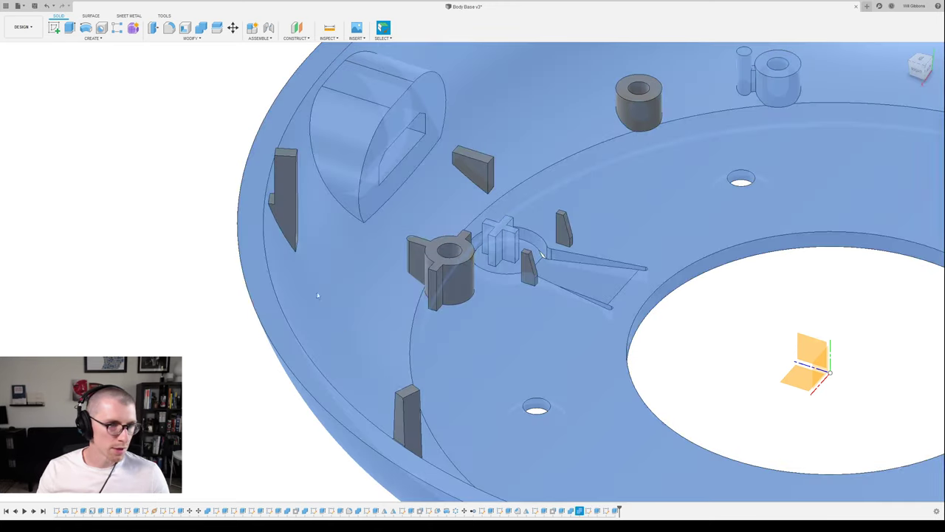
{"action": "left_click", "coordinate": [291, 401]}
{"action": "left_click", "coordinate": [290, 401]}
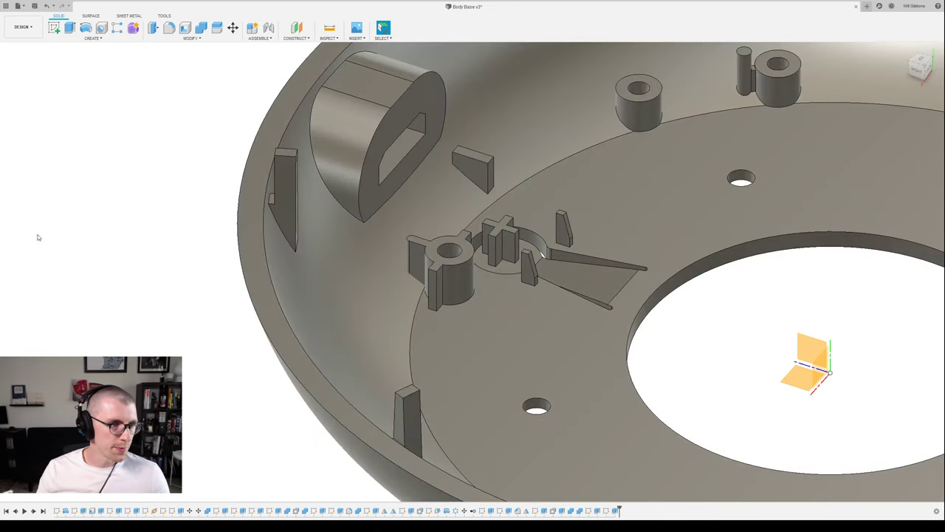
- Select the small circle profile in the boss sketch, seen from beneath the body base, and start an extrusion of it
{"action": "left_click", "coordinate": [39, 237]}
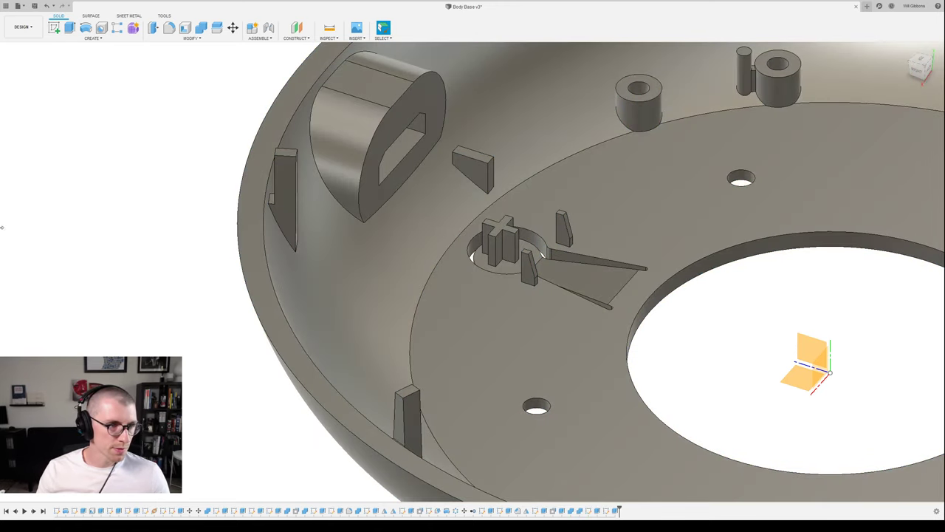
{"action": "key", "text": "ctrl+z"}
{"action": "middle_click_drag", "start_coordinate": [362, 326], "coordinate": [95, 285], "text": "shift"}
{"action": "middle_click_drag", "start_coordinate": [436, 385], "coordinate": [338, 390], "text": "shift"}
{"action": "scroll", "coordinate": [422, 389], "scroll_direction": "up", "scroll_amount": 10}
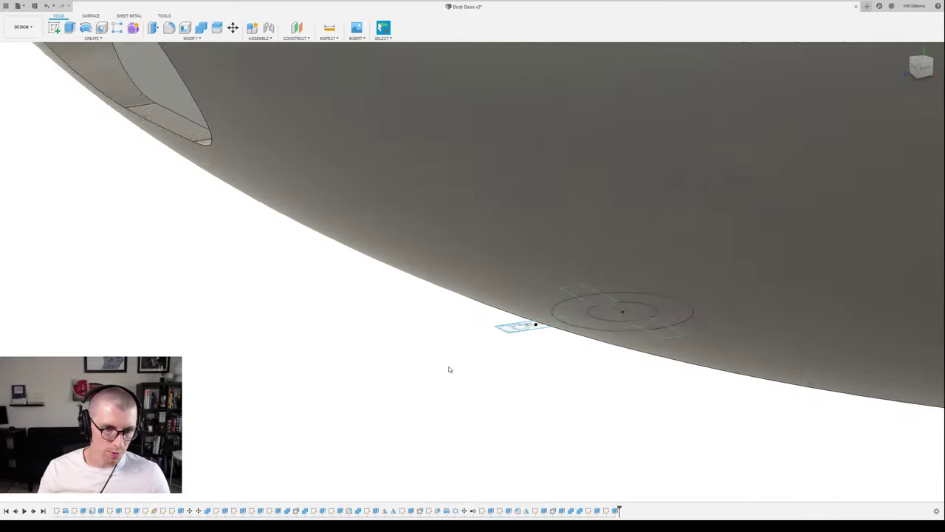
{"action": "left_click", "coordinate": [569, 297]}
{"action": "scroll", "coordinate": [534, 334], "scroll_direction": "down", "scroll_amount": 8}
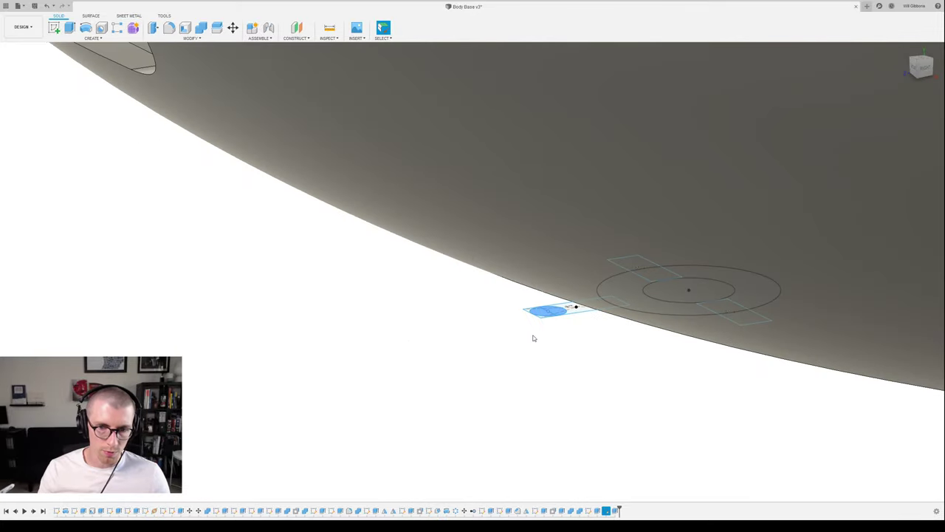
{"action": "scroll", "coordinate": [550, 327], "scroll_direction": "up", "scroll_amount": 3}
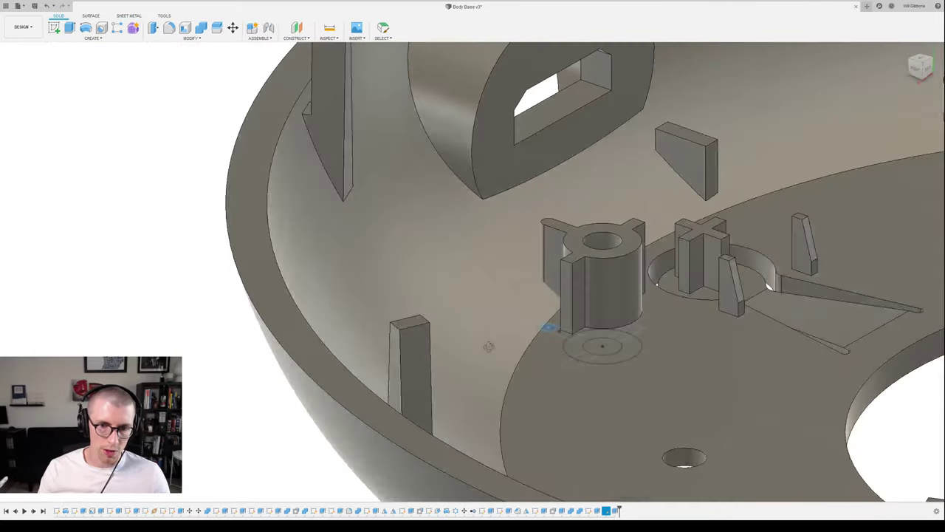
{"action": "key", "text": "e"}
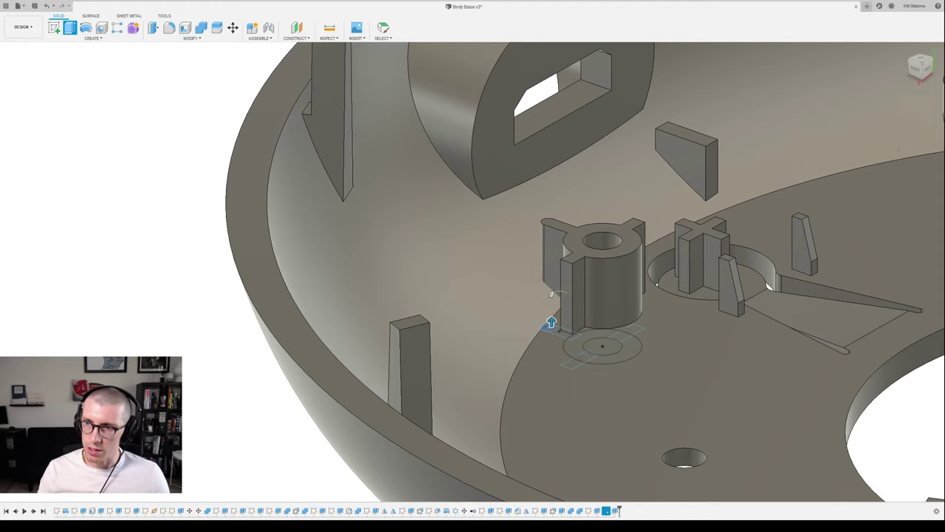
- Extrude the small circle upward by a distance of 1, starting from the top face of the boss's rounded tab
{"action": "scroll", "coordinate": [590, 134], "scroll_direction": "up", "scroll_amount": 3}
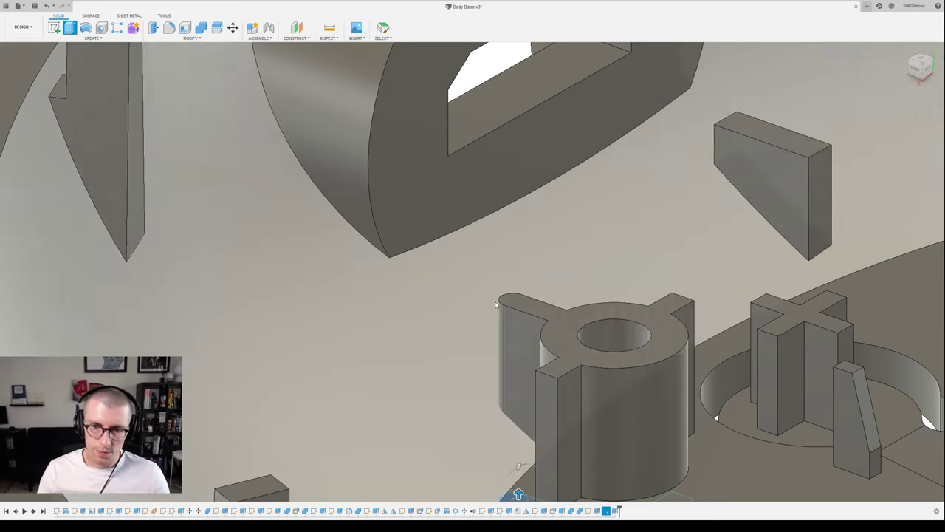
{"action": "left_click", "coordinate": [517, 296]}
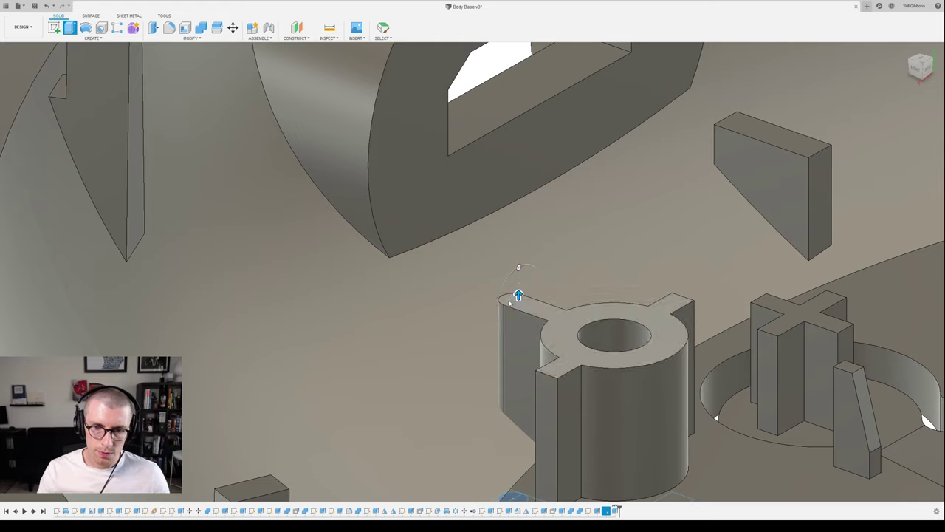
{"action": "scroll", "coordinate": [519, 294], "scroll_direction": "up", "scroll_amount": 4}
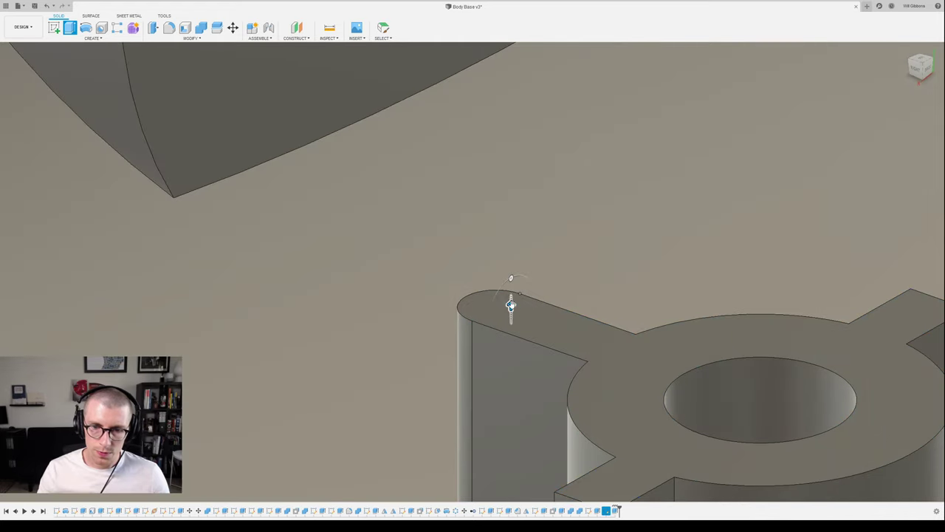
{"action": "left_click_drag", "start_coordinate": [510, 305], "coordinate": [510, 249]}
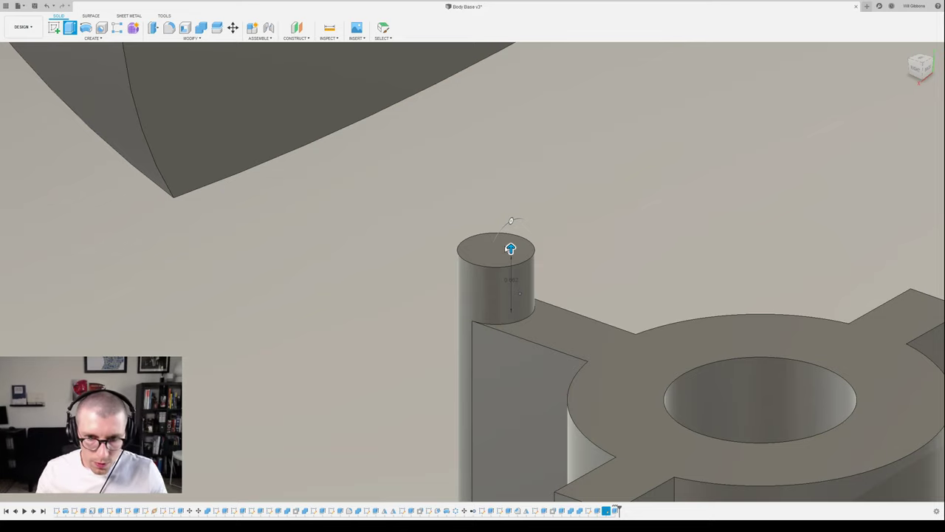
{"action": "scroll", "coordinate": [521, 284], "scroll_direction": "down", "scroll_amount": 2}
{"action": "mouse_move", "coordinate": [530, 301]}
{"action": "middle_mouse_down", "text": "shift"}
{"action": "mouse_move", "coordinate": [551, 289]}
{"action": "mouse_move", "coordinate": [536, 279]}
{"action": "mouse_move", "coordinate": [529, 285]}
{"action": "middle_mouse_up", "text": "shift"}
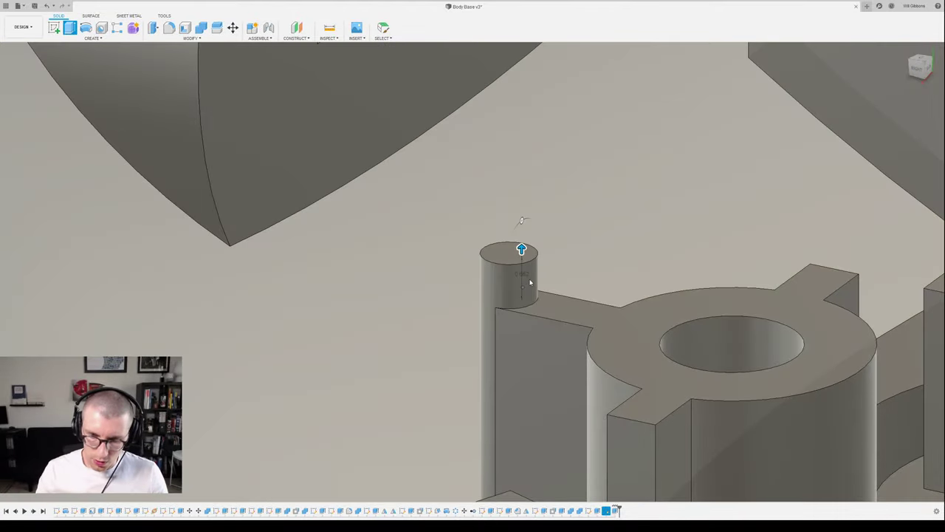
{"action": "type", "text": "1"}
{"action": "key", "text": "Return"}
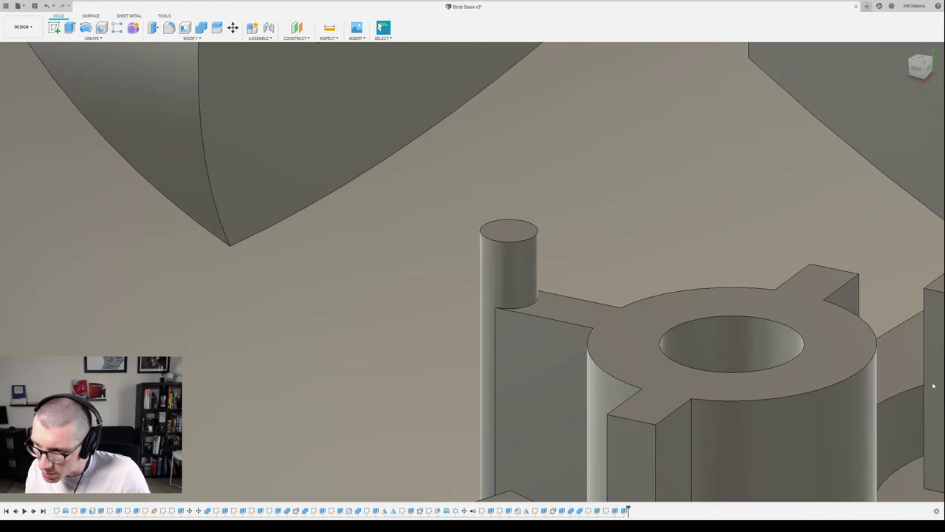
- Create a new sketch on the top face of the three-tabbed boss
{"action": "scroll", "coordinate": [631, 340], "scroll_direction": "down", "scroll_amount": 3}
{"action": "middle_click_drag", "start_coordinate": [631, 339], "coordinate": [612, 345], "text": "shift"}
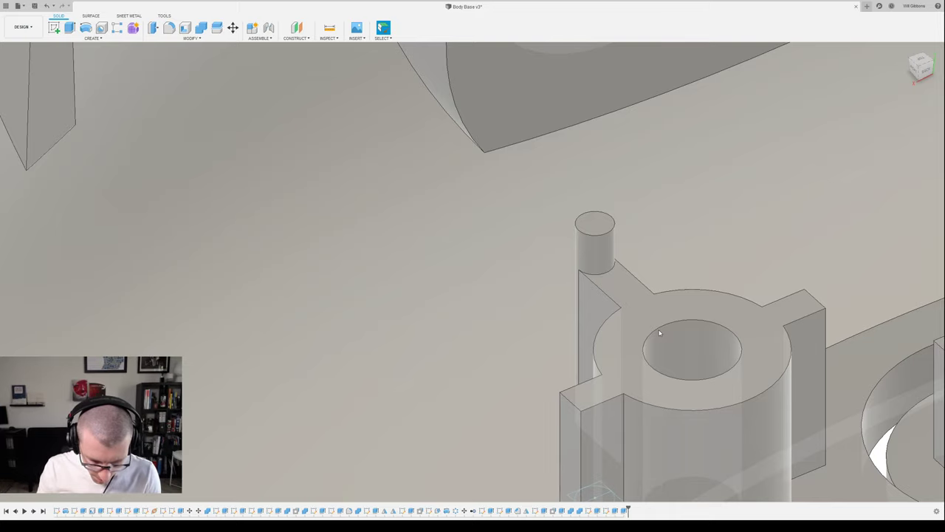
{"action": "scroll", "coordinate": [652, 330], "scroll_direction": "down", "scroll_amount": 3}
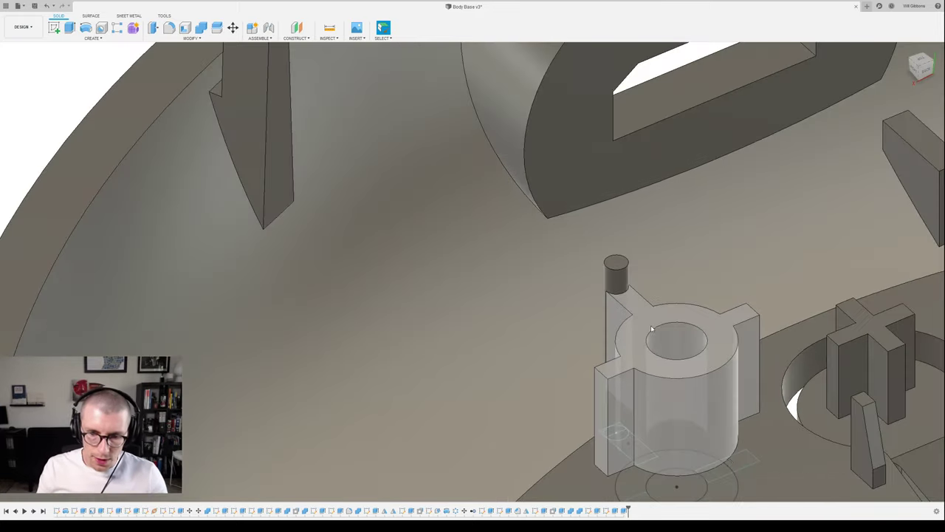
{"action": "middle_click_drag", "start_coordinate": [711, 317], "coordinate": [643, 293], "text": "shift"}
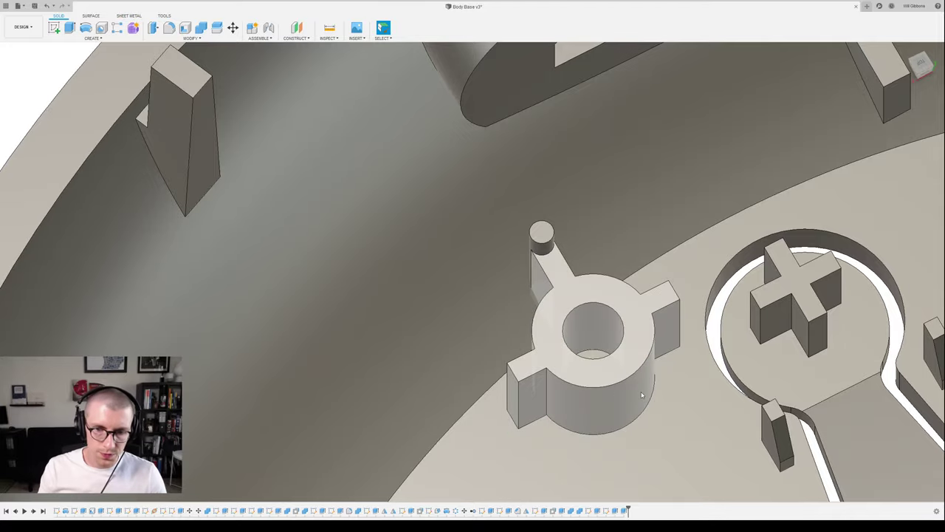
{"action": "middle_click_drag", "start_coordinate": [641, 392], "coordinate": [633, 345], "text": "shift"}
{"action": "left_click", "coordinate": [627, 302]}
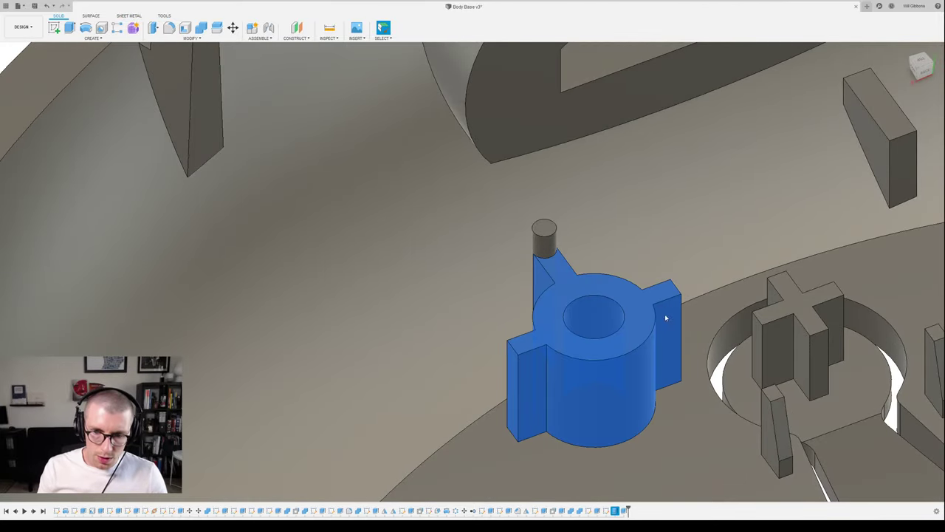
{"action": "key", "text": "shift+s"}
{"action": "left_click", "coordinate": [637, 305]}
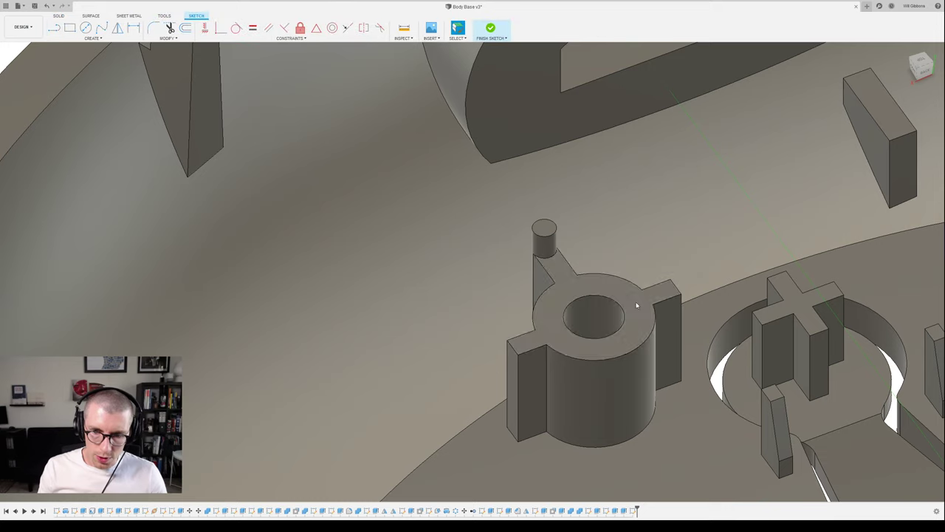
- Project the outline of the boss's top face, including its tabs and central hole, into the sketch
{"action": "left_click", "coordinate": [639, 305]}
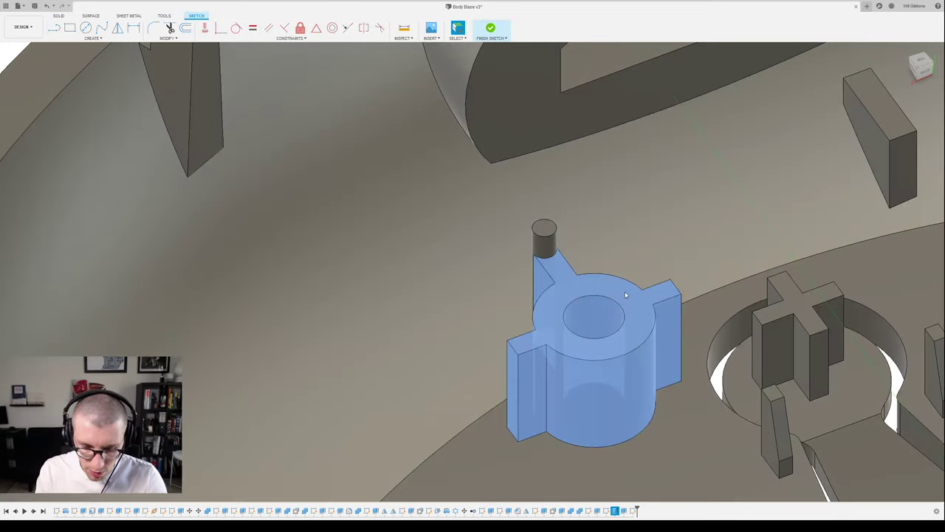
{"action": "key", "text": "Escape"}
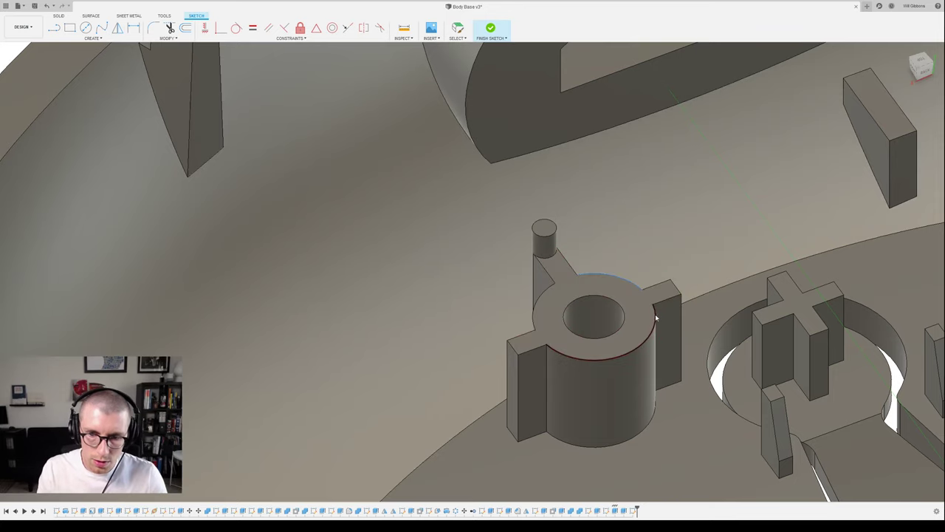
{"action": "left_click", "coordinate": [650, 313]}
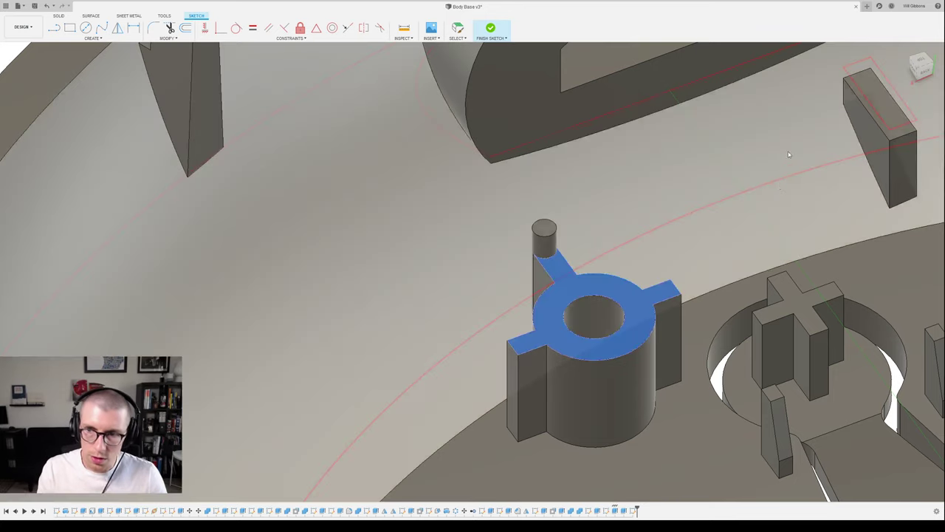
{"action": "key", "text": "Return"}
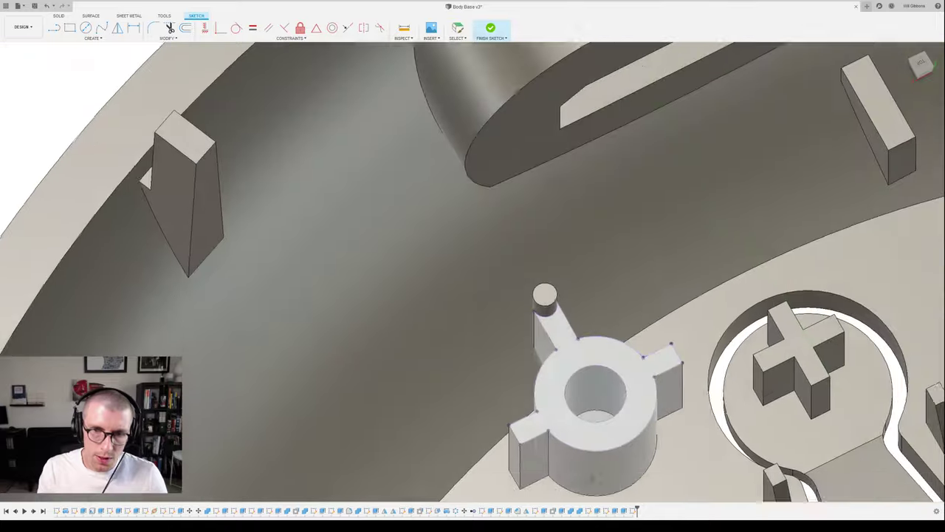
{"action": "scroll", "coordinate": [588, 291], "scroll_direction": "up", "scroll_amount": 3}
{"action": "middle_click_drag", "start_coordinate": [576, 409], "coordinate": [566, 384], "text": "shift"}
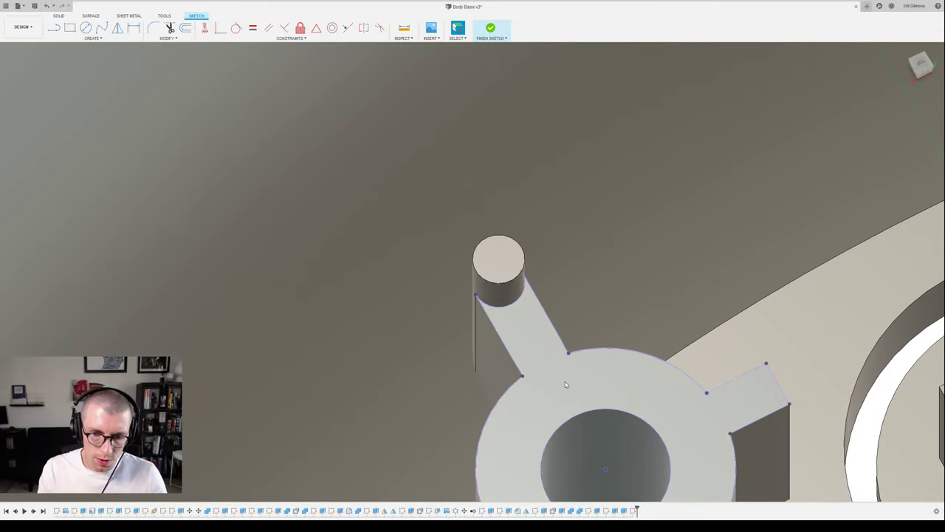
{"action": "key", "text": "l"}
{"action": "left_click", "coordinate": [522, 376]}
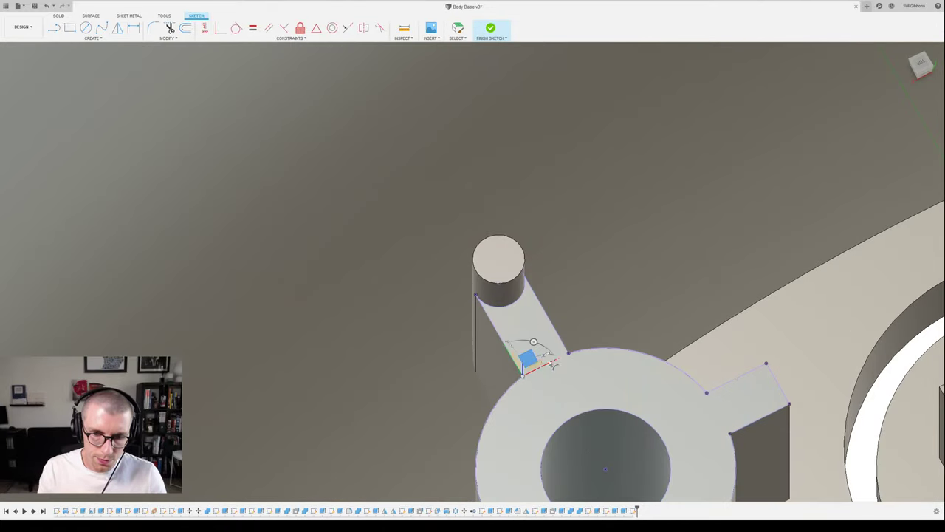
{"action": "left_click", "coordinate": [568, 353]}
{"action": "key", "text": "Escape"}
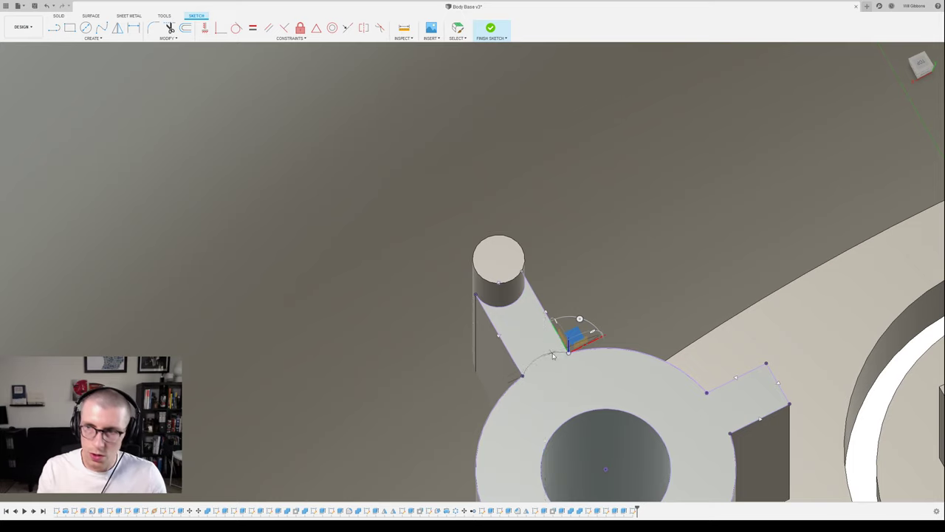
{"action": "key", "text": "Escape"}
- Draw a circle centred on the boss's hole, passing through the corner where the rounded tab meets the ring
{"action": "left_click", "coordinate": [921, 65]}
{"action": "key", "text": "c"}
{"action": "left_click", "coordinate": [565, 311]}
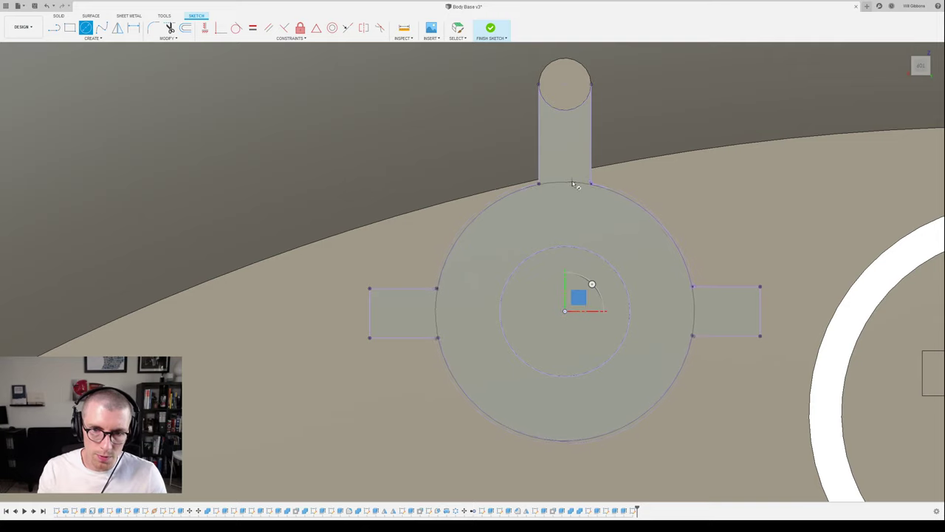
{"action": "left_click", "coordinate": [540, 185]}
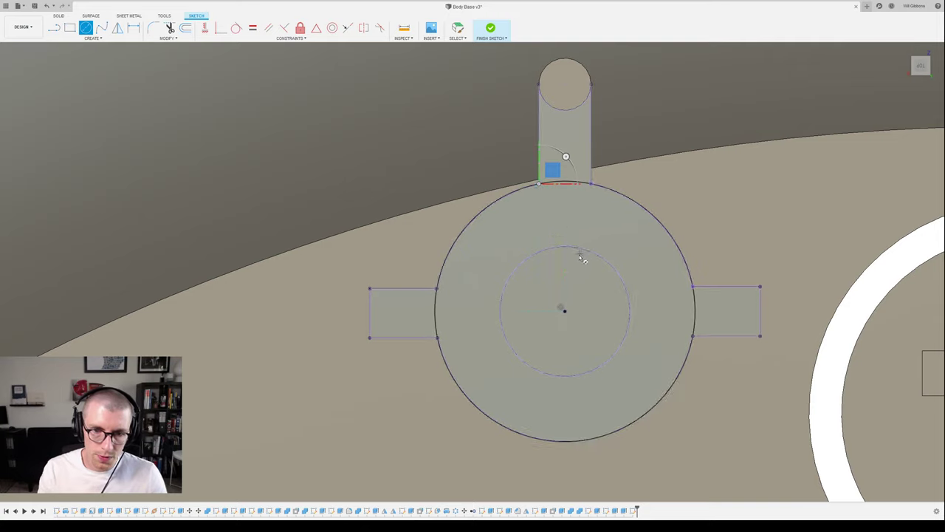
{"action": "key", "text": "t"}
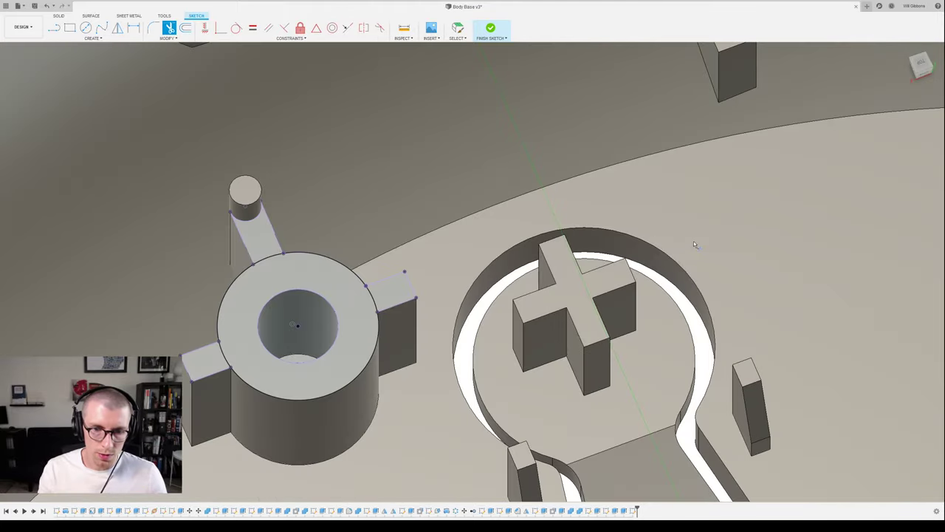
{"action": "scroll", "coordinate": [694, 241], "scroll_direction": "down", "scroll_amount": 2}
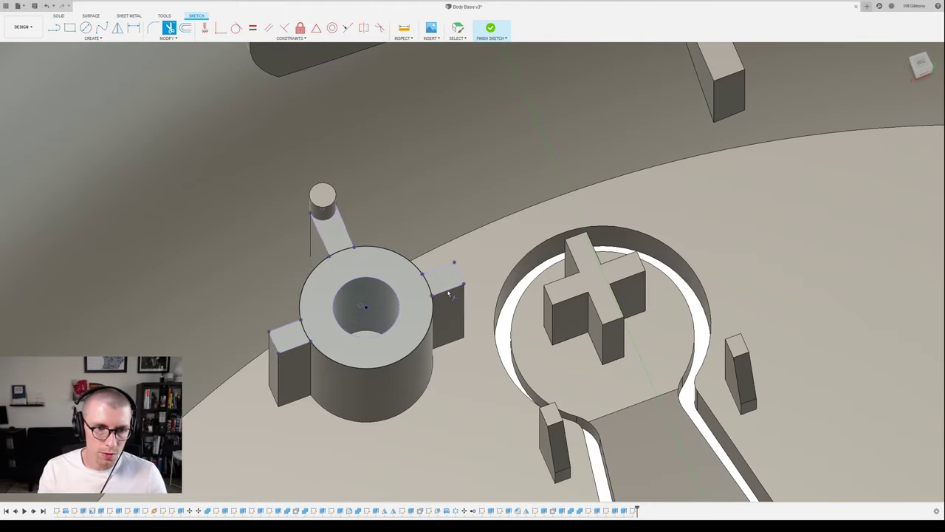
- Extrude the ring and the two short side tabs upward from the boss's top face, nearly as high as the small pin
{"action": "key", "text": "e"}
{"action": "left_click", "coordinate": [354, 275]}
{"action": "left_click", "coordinate": [439, 269]}
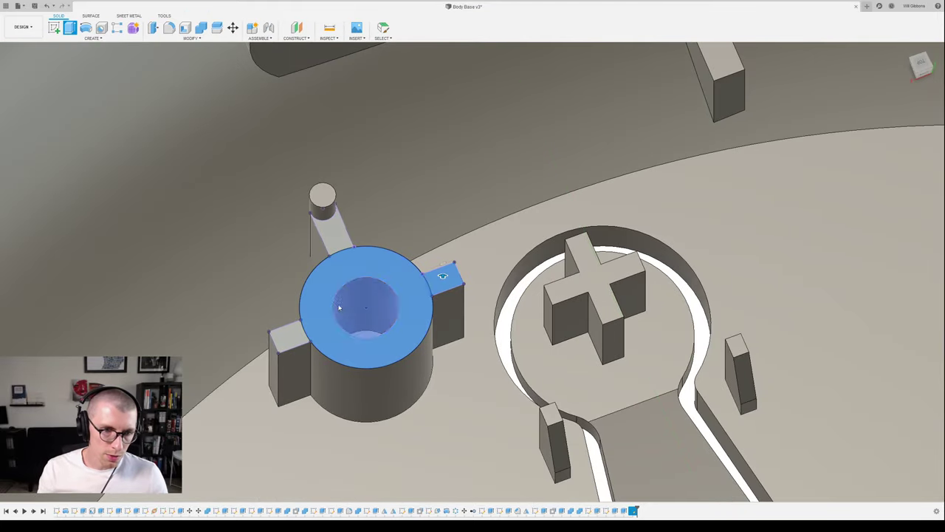
{"action": "left_click", "coordinate": [292, 340]}
{"action": "middle_click_drag", "start_coordinate": [344, 359], "coordinate": [345, 325], "text": "shift"}
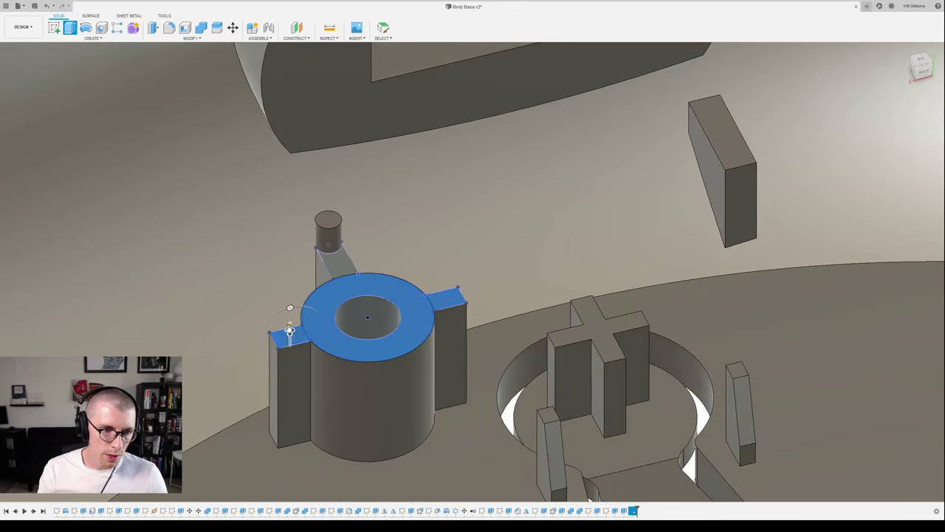
{"action": "left_click_drag", "start_coordinate": [289, 331], "coordinate": [289, 313]}
{"action": "middle_click_drag", "start_coordinate": [289, 313], "coordinate": [336, 302], "text": "shift"}
{"action": "key", "text": "e"}
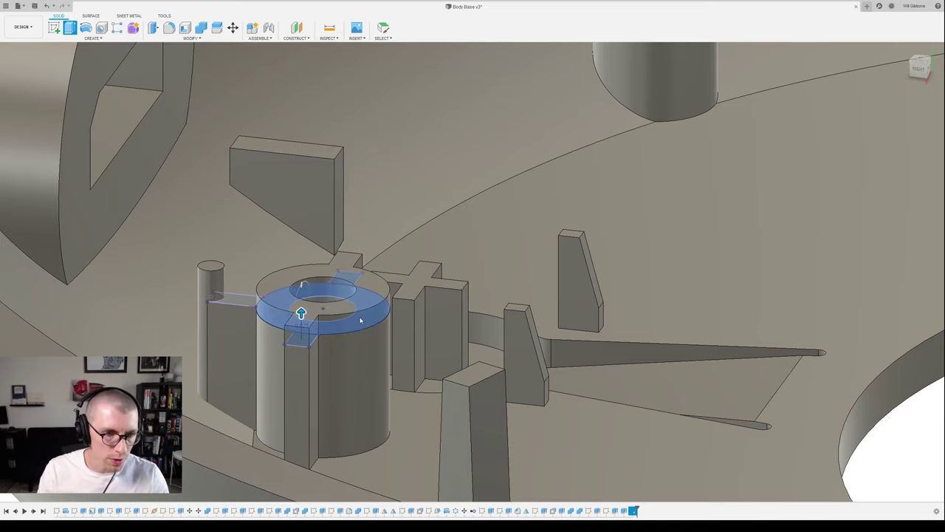
{"action": "key", "text": "Return"}
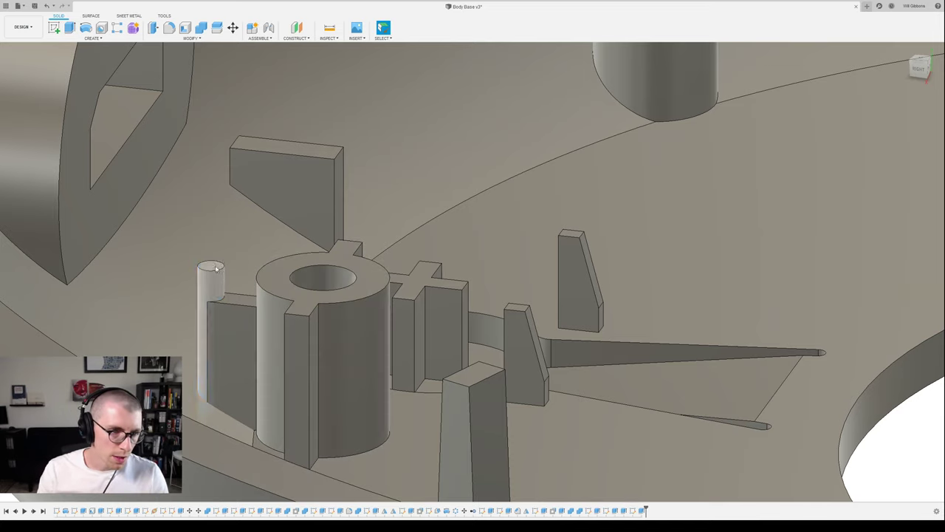
- Raise the small pin's end face with Press Pull to roughly twice the pin's height above the rounded tab
{"action": "key", "text": "q"}
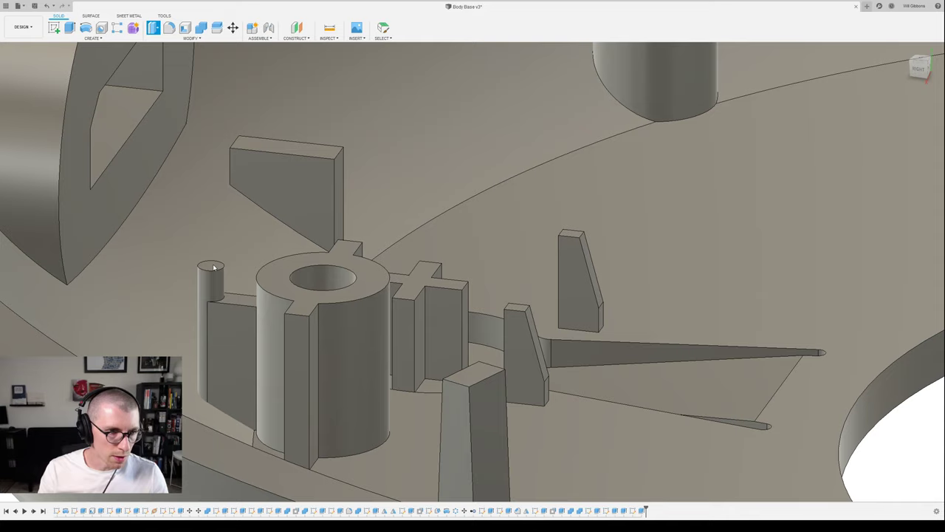
{"action": "left_click", "coordinate": [212, 265]}
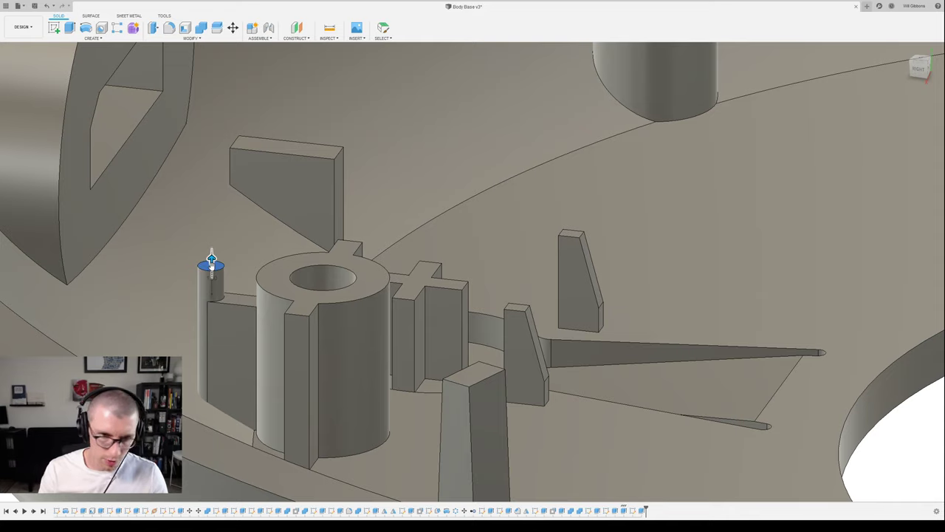
{"action": "key", "text": "Escape"}
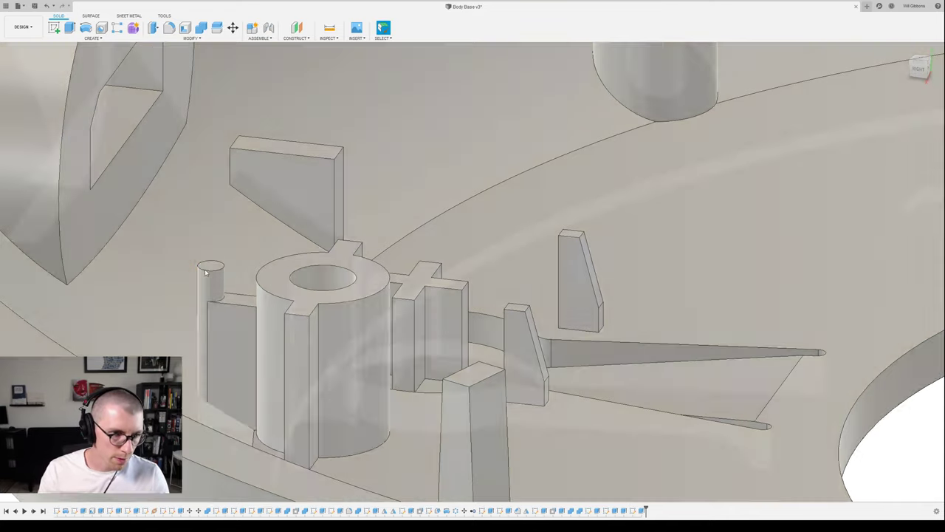
{"action": "double_click", "coordinate": [208, 270]}
{"action": "key", "text": "q"}
{"action": "left_click", "coordinate": [210, 265]}
{"action": "key", "text": "Escape"}
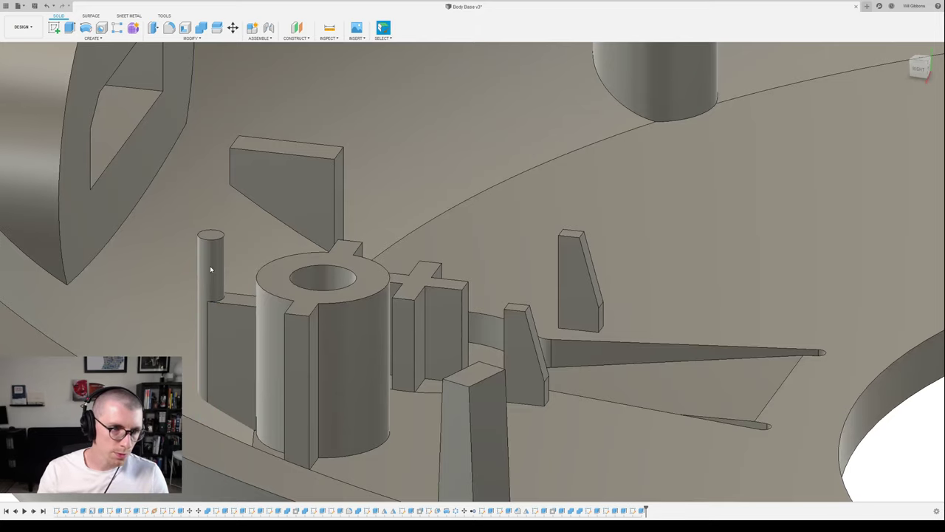
- Combine the tabbed boss body, including its ring, side tabs and locating pin, with the body base
{"action": "scroll", "coordinate": [395, 277], "scroll_direction": "down", "scroll_amount": 5}
{"action": "middle_click_drag", "start_coordinate": [427, 292], "coordinate": [436, 259], "text": "shift"}
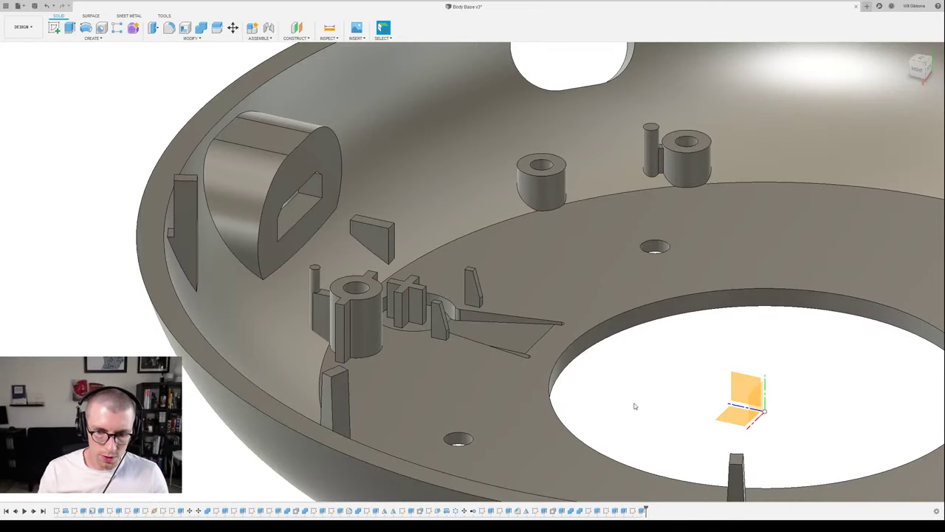
{"action": "key", "text": "m"}
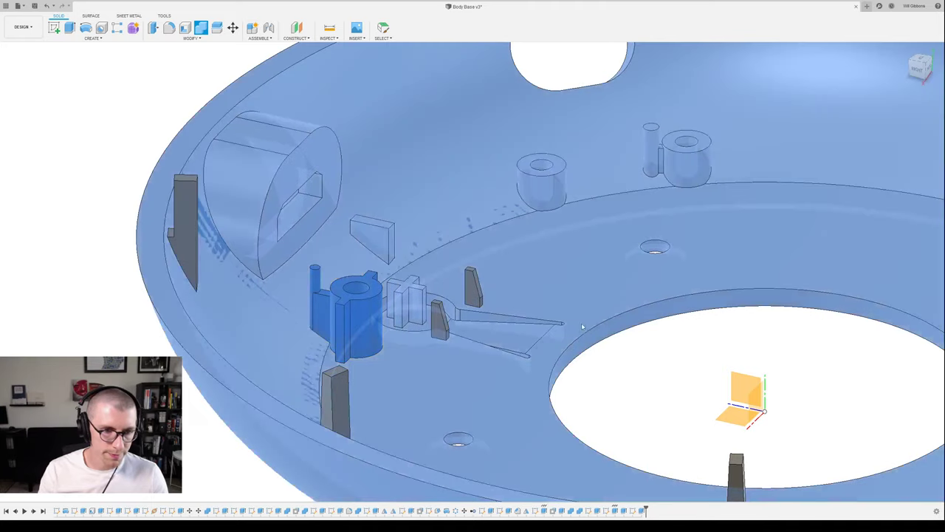
{"action": "left_click", "coordinate": [895, 173]}
{"action": "key", "text": "Return"}
{"action": "middle_click_drag", "start_coordinate": [555, 396], "coordinate": [549, 311], "text": "shift"}
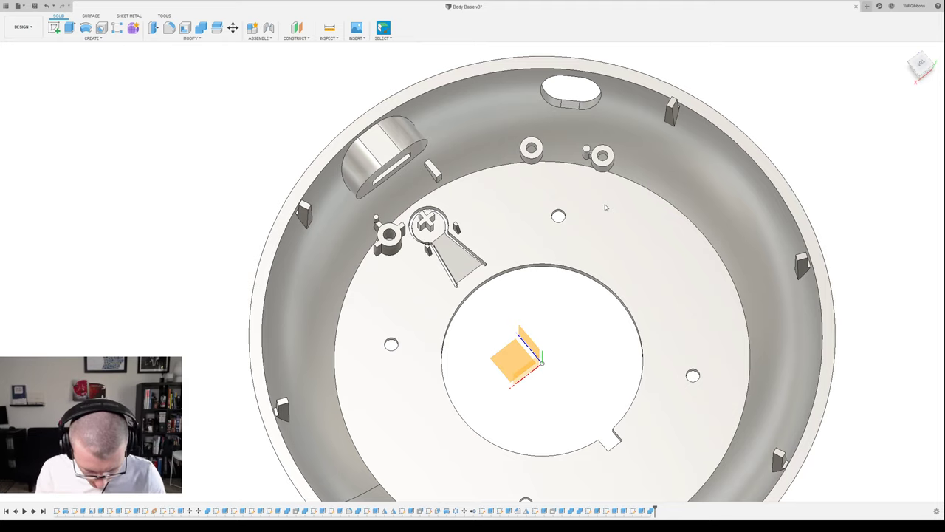
{"action": "middle_click_drag", "start_coordinate": [592, 199], "coordinate": [559, 271]}
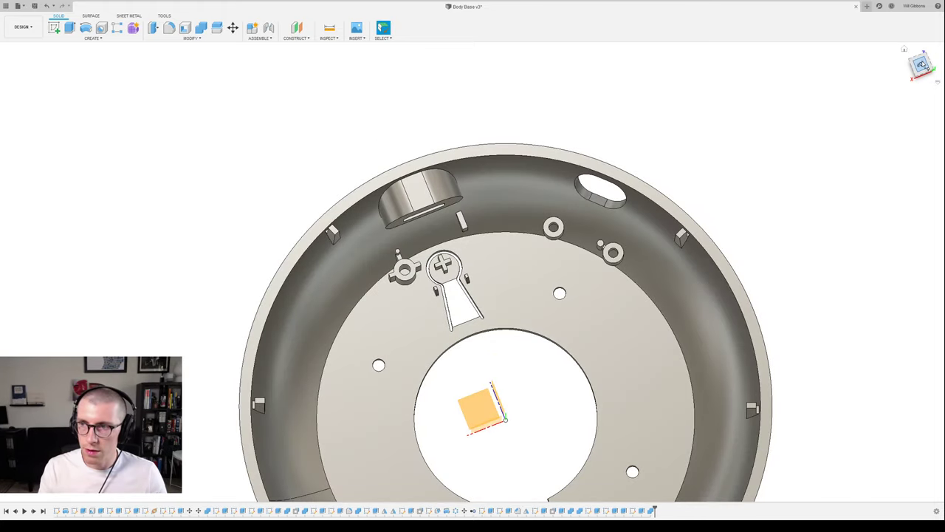
{"action": "left_click", "coordinate": [921, 65]}
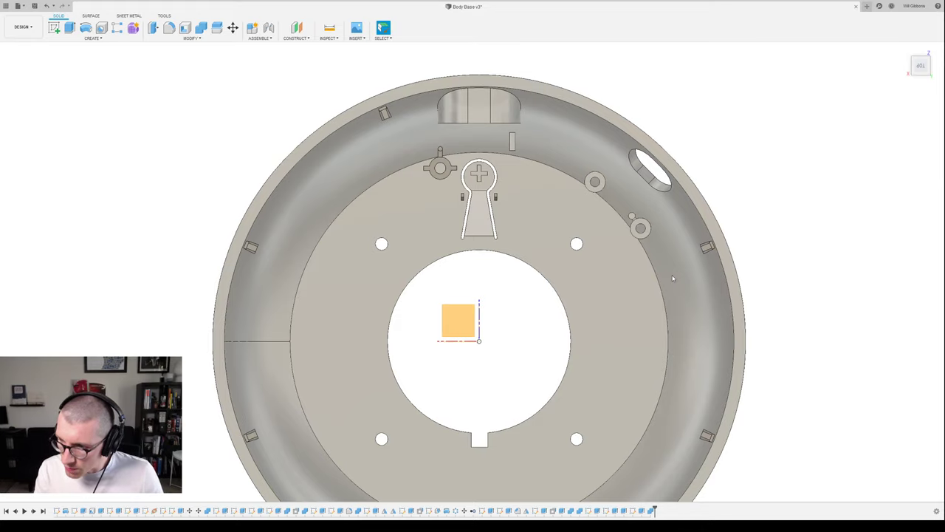
{"action": "scroll", "coordinate": [672, 279], "scroll_direction": "down", "scroll_amount": 5}
{"action": "middle_click_drag", "start_coordinate": [774, 268], "coordinate": [708, 190], "text": "shift"}
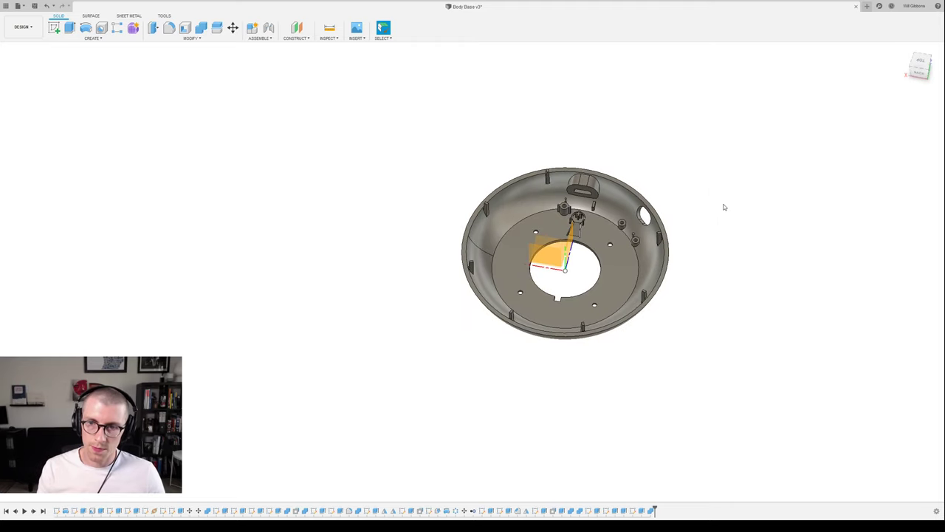
{"action": "key", "text": "shift+s"}
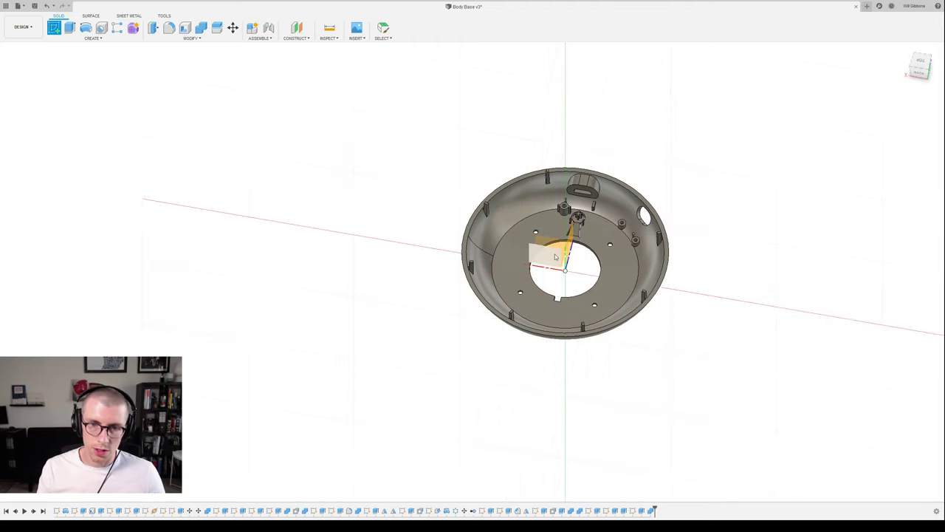
{"action": "left_click", "coordinate": [556, 256]}
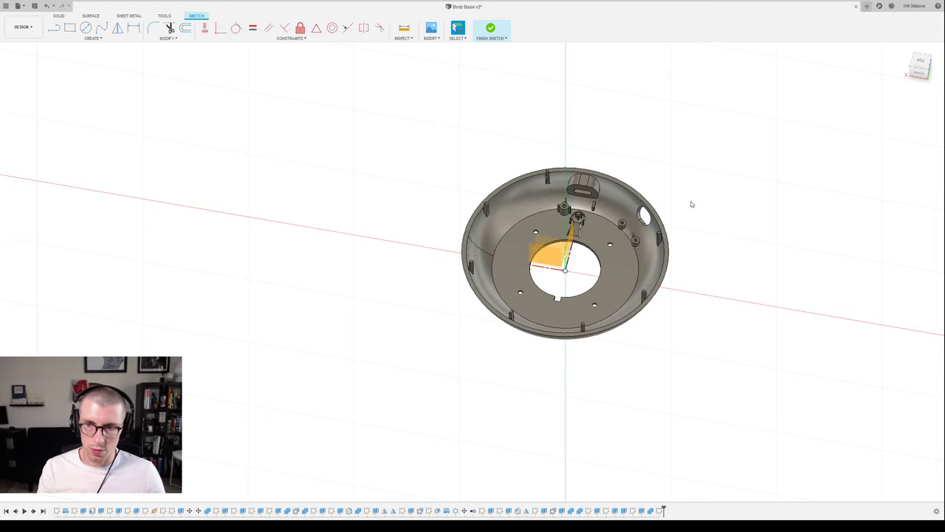
{"action": "key", "text": "s"}
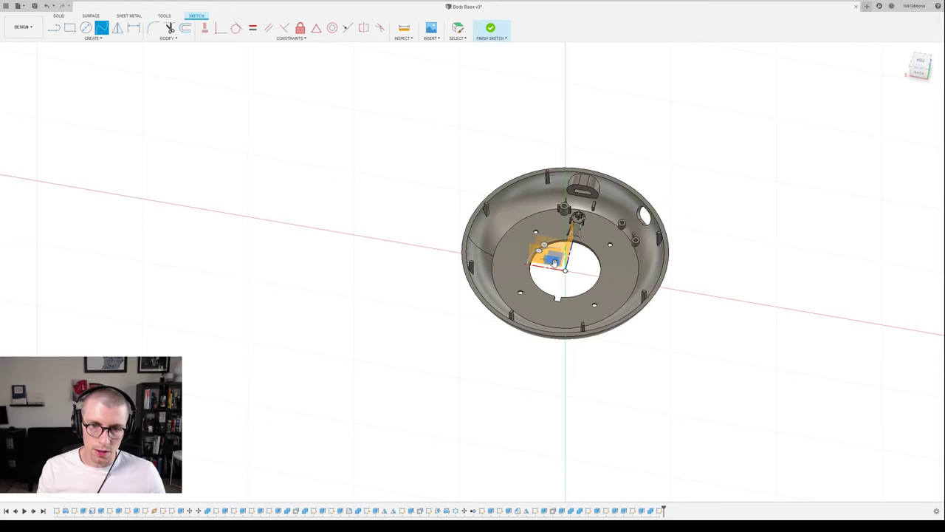
{"action": "scroll", "coordinate": [554, 259], "scroll_direction": "up", "scroll_amount": 3}
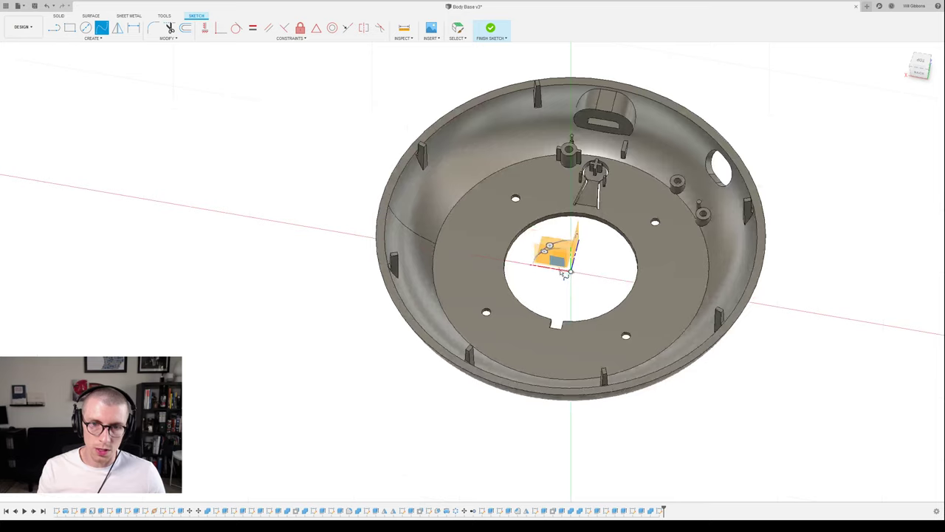
{"action": "middle_click_drag", "start_coordinate": [554, 255], "coordinate": [594, 263], "text": "shift"}
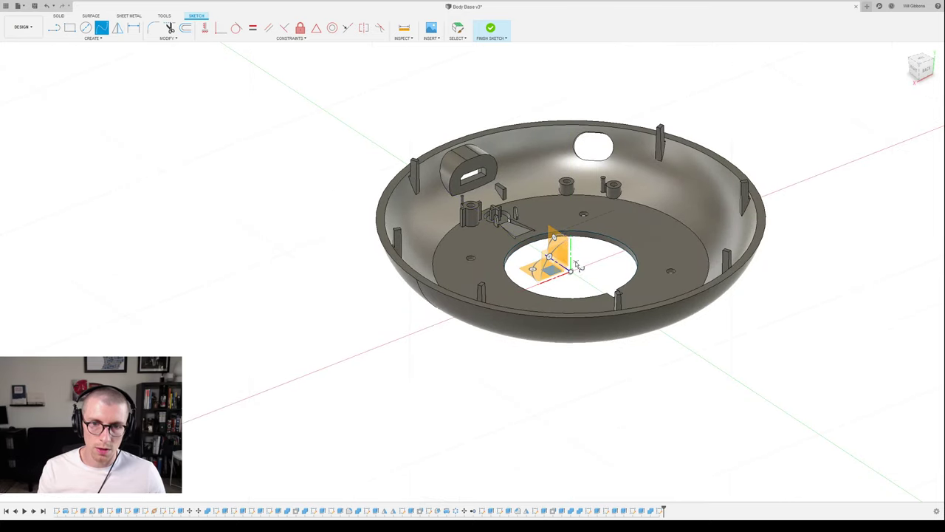
{"action": "left_click", "coordinate": [571, 272]}
{"action": "scroll", "coordinate": [580, 165], "scroll_direction": "down", "scroll_amount": 3}
{"action": "middle_click_drag", "start_coordinate": [581, 166], "coordinate": [435, 255]}
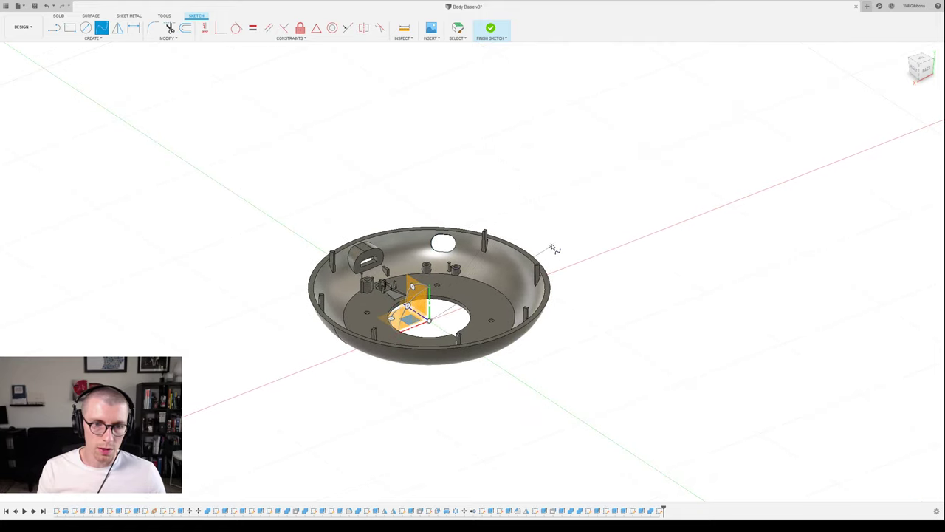
{"action": "middle_click_drag", "start_coordinate": [471, 413], "coordinate": [523, 410], "text": "shift"}
{"action": "mouse_move", "coordinate": [604, 279]}
{"action": "left_mouse_down"}
{"action": "mouse_move", "coordinate": [650, 276]}
{"action": "mouse_move", "coordinate": [628, 202]}
{"action": "mouse_move", "coordinate": [604, 196]}
{"action": "left_mouse_up"}
{"action": "middle_click_drag", "start_coordinate": [604, 196], "coordinate": [595, 219], "text": "shift"}
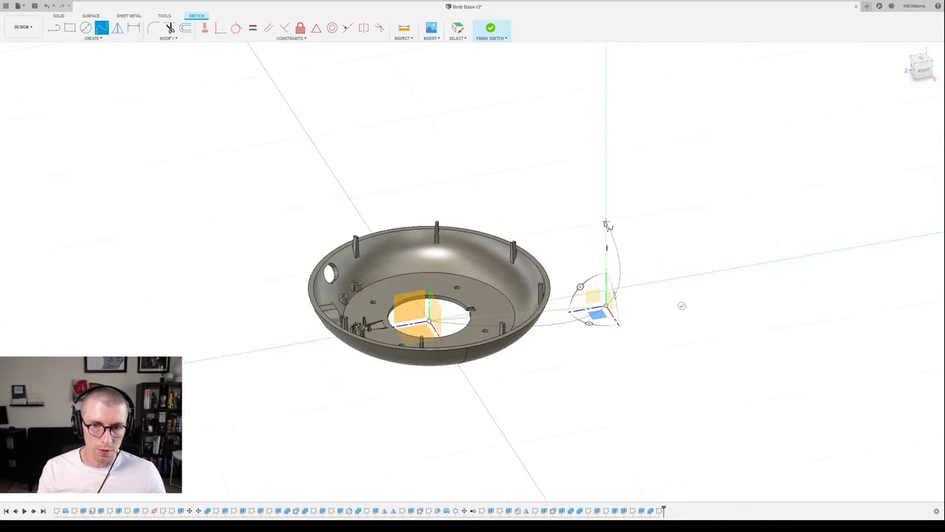
{"action": "left_click", "coordinate": [606, 222]}
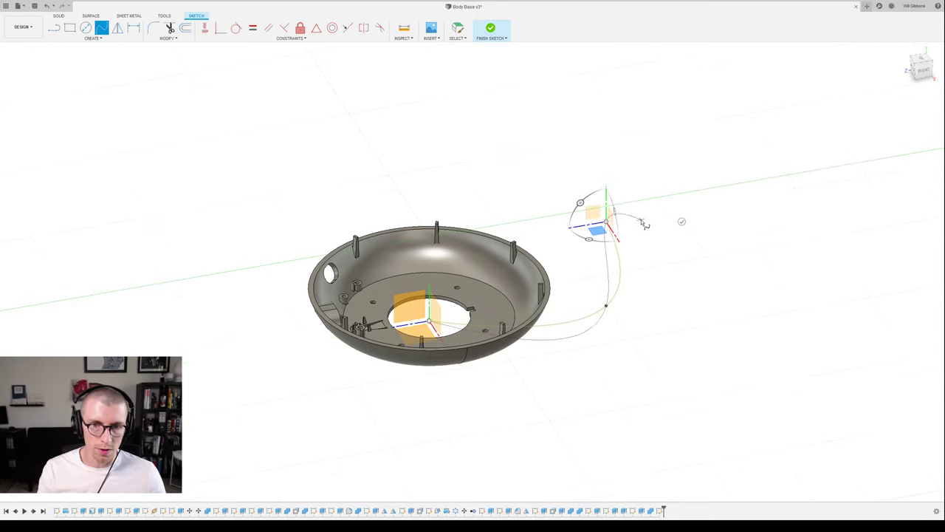
{"action": "middle_click_drag", "start_coordinate": [648, 240], "coordinate": [681, 228], "text": "shift"}
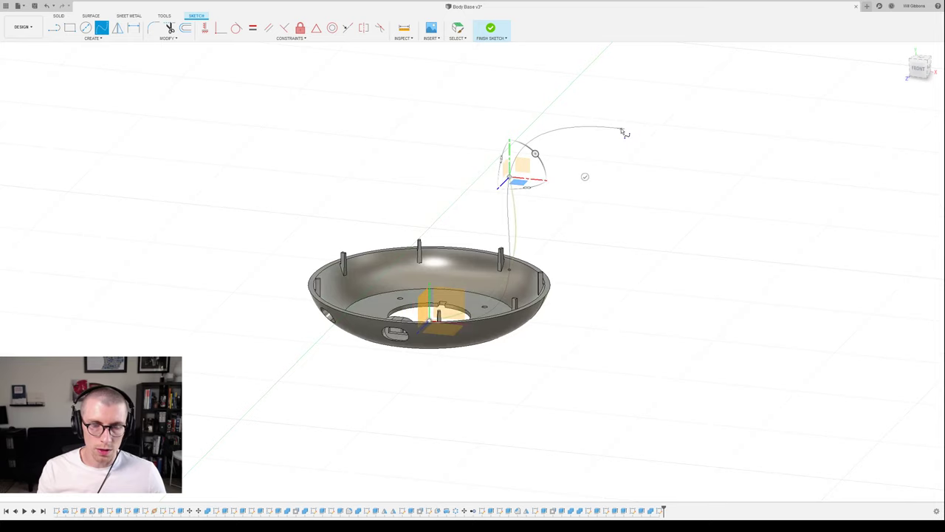
{"action": "middle_click_drag", "start_coordinate": [650, 197], "coordinate": [610, 185], "text": "shift"}
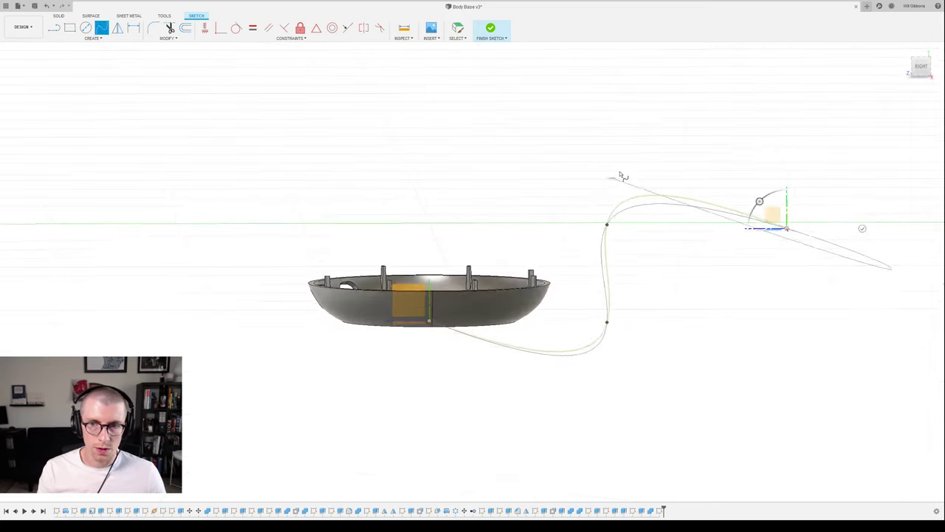
{"action": "scroll", "coordinate": [768, 233], "scroll_direction": "up", "scroll_amount": 3}
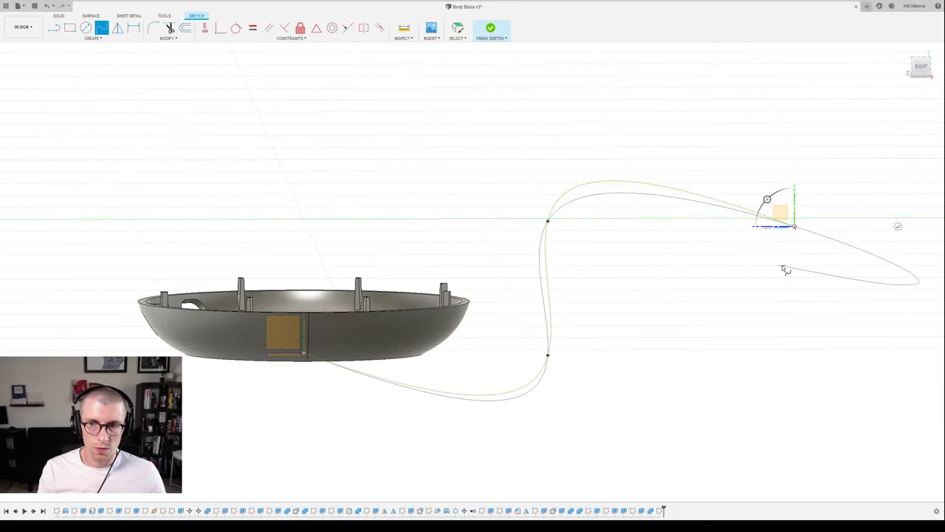
{"action": "middle_click_drag", "start_coordinate": [784, 269], "coordinate": [593, 306]}
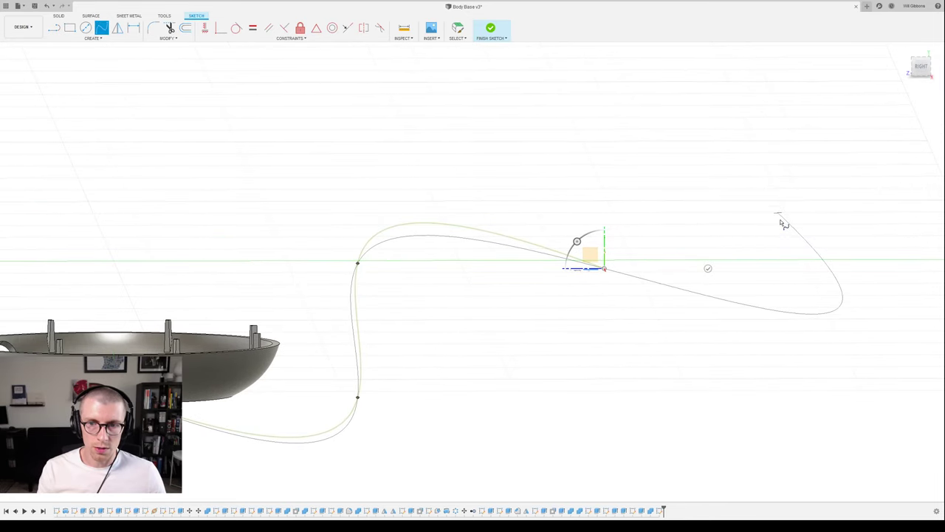
{"action": "left_click", "coordinate": [823, 252]}
{"action": "mouse_move", "coordinate": [828, 257]}
{"action": "middle_mouse_down", "text": "shift"}
{"action": "mouse_move", "coordinate": [849, 295]}
{"action": "mouse_move", "coordinate": [670, 275]}
{"action": "middle_mouse_up", "text": "shift"}
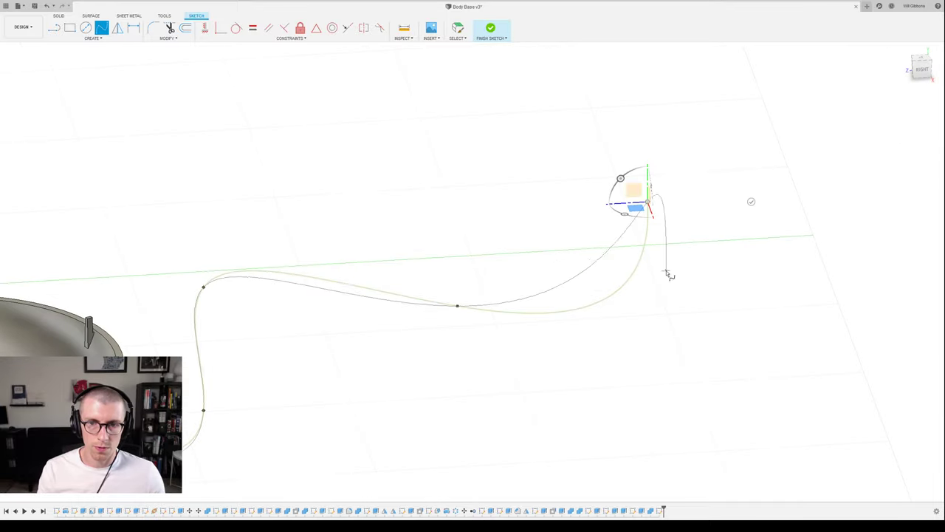
{"action": "key", "text": "Escape"}
{"action": "scroll", "coordinate": [515, 278], "scroll_direction": "down", "scroll_amount": 2}
{"action": "middle_click_drag", "start_coordinate": [412, 282], "coordinate": [577, 311]}
{"action": "middle_click_drag", "start_coordinate": [577, 277], "coordinate": [589, 237], "text": "shift"}
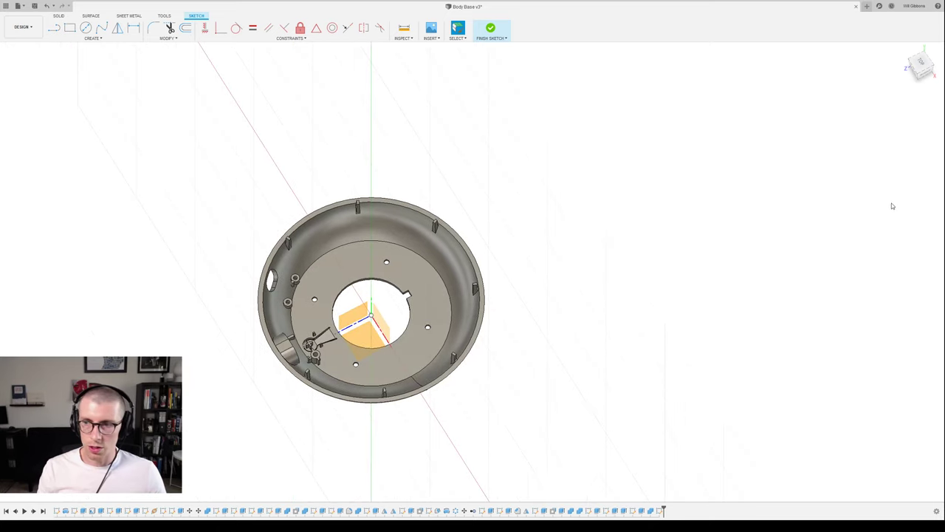
{"action": "middle_click_drag", "start_coordinate": [878, 234], "coordinate": [749, 251], "text": "shift"}
{"action": "scroll", "coordinate": [438, 309], "scroll_direction": "up", "scroll_amount": 5}
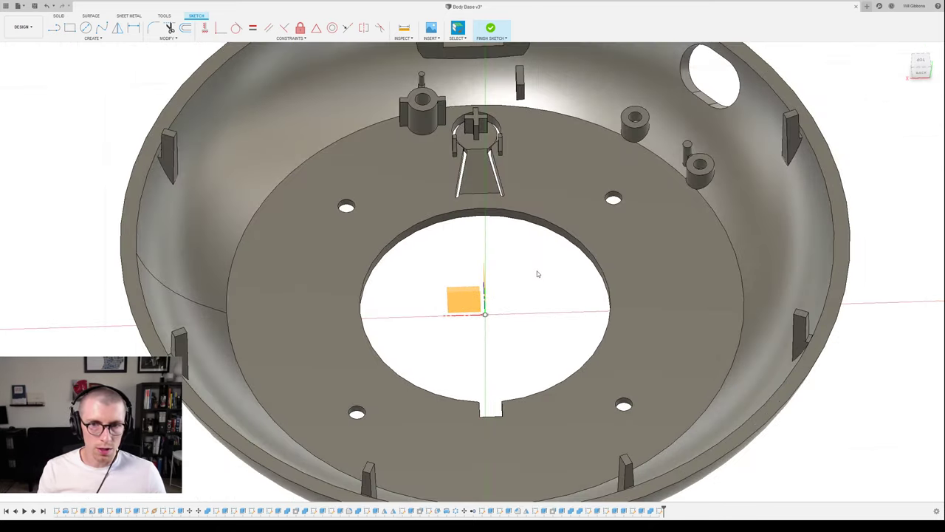
{"action": "scroll", "coordinate": [537, 274], "scroll_direction": "down", "scroll_amount": 2}
{"action": "mouse_move", "coordinate": [542, 321]}
{"action": "middle_mouse_down", "text": "shift"}
{"action": "mouse_move", "coordinate": [554, 313]}
{"action": "mouse_move", "coordinate": [560, 281]}
{"action": "mouse_move", "coordinate": [564, 359]}
{"action": "mouse_move", "coordinate": [551, 387]}
{"action": "mouse_move", "coordinate": [559, 397]}
{"action": "mouse_move", "coordinate": [509, 231]}
{"action": "middle_mouse_up", "text": "shift"}
{"action": "scroll", "coordinate": [553, 312], "scroll_direction": "up", "scroll_amount": 3}
{"action": "left_click", "coordinate": [491, 31]}
- Start a new sketch on the horizontal origin plane and draw two small circles, one beyond each end of the slotted opening in the curved wall
{"action": "scroll", "coordinate": [553, 392], "scroll_direction": "down", "scroll_amount": 1}
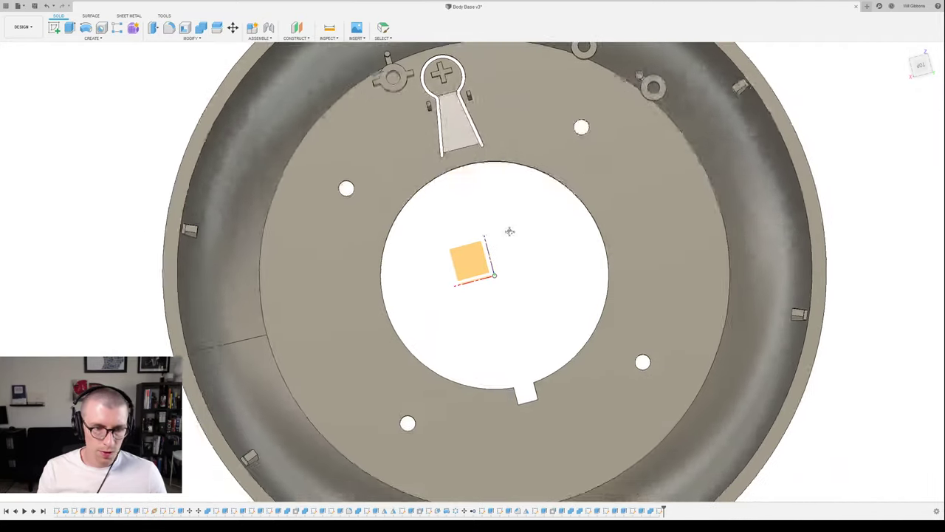
{"action": "middle_click_drag", "start_coordinate": [578, 265], "coordinate": [567, 332], "text": "shift"}
{"action": "left_click", "coordinate": [485, 330]}
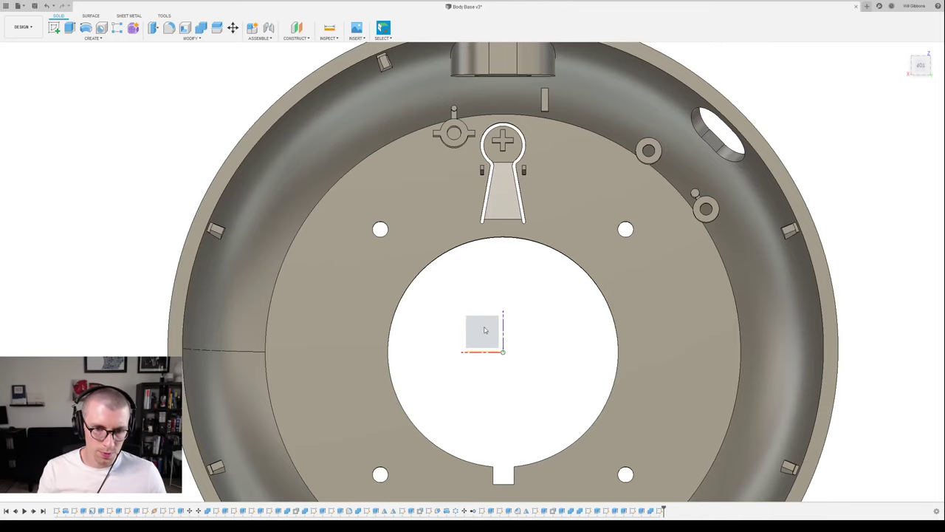
{"action": "left_click", "coordinate": [485, 330]}
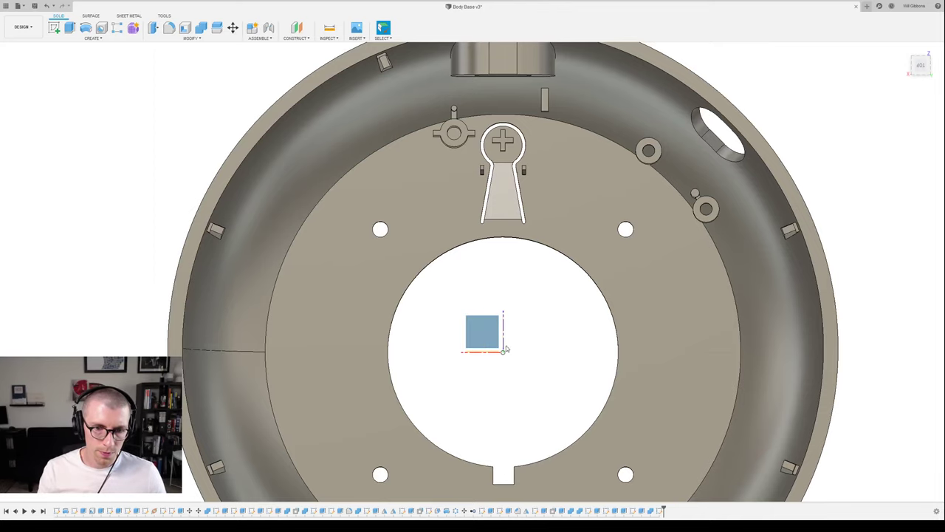
{"action": "scroll", "coordinate": [594, 298], "scroll_direction": "up", "scroll_amount": 2}
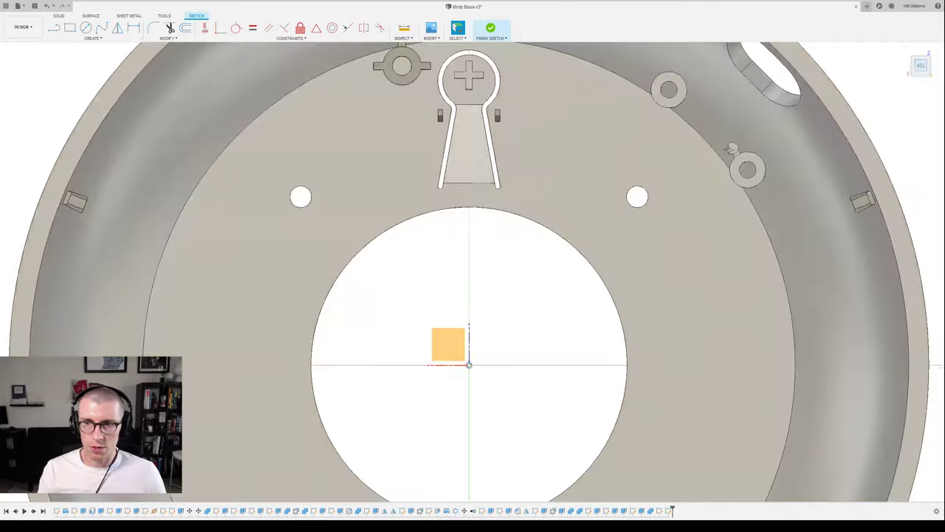
{"action": "middle_click_drag", "start_coordinate": [777, 104], "coordinate": [653, 198]}
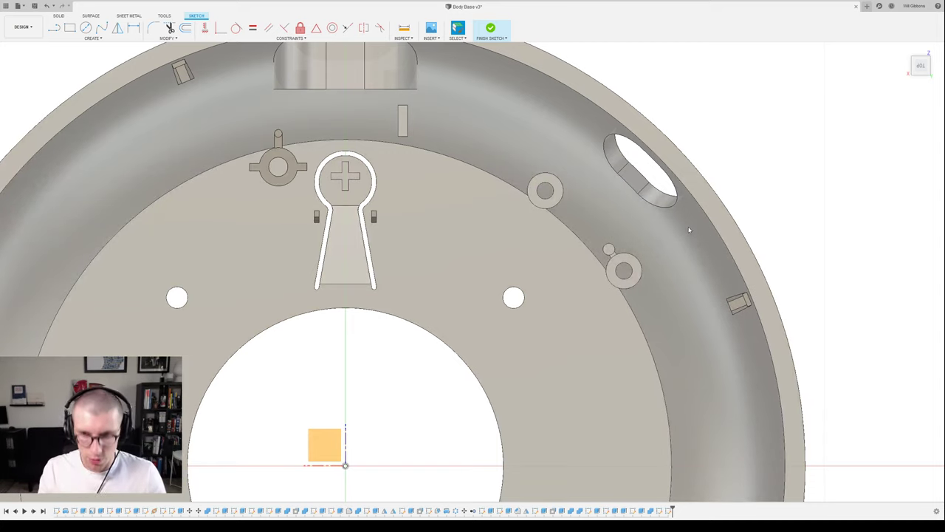
{"action": "key", "text": "c"}
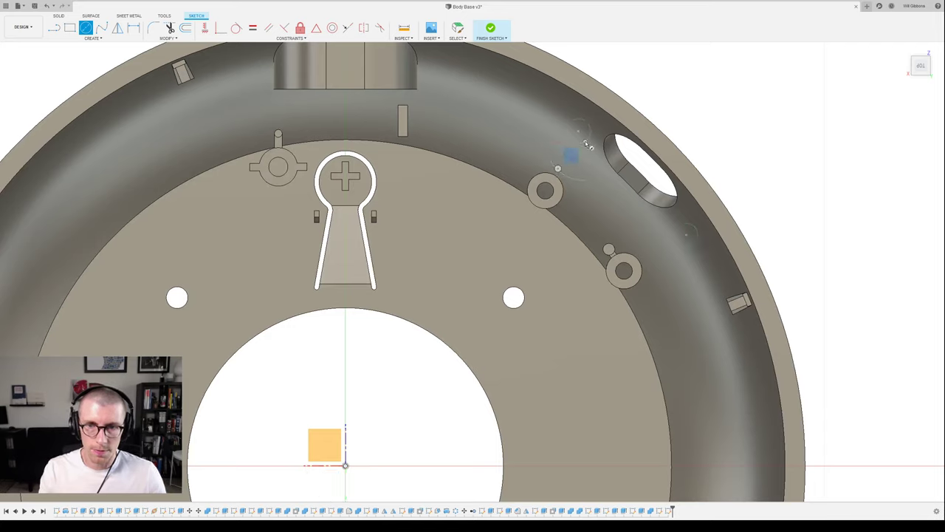
- Dimension the circle between the slotted opening and the rectangular port housing, with a diameter of 1.50
{"action": "key", "text": "d"}
{"action": "left_click", "coordinate": [591, 138]}
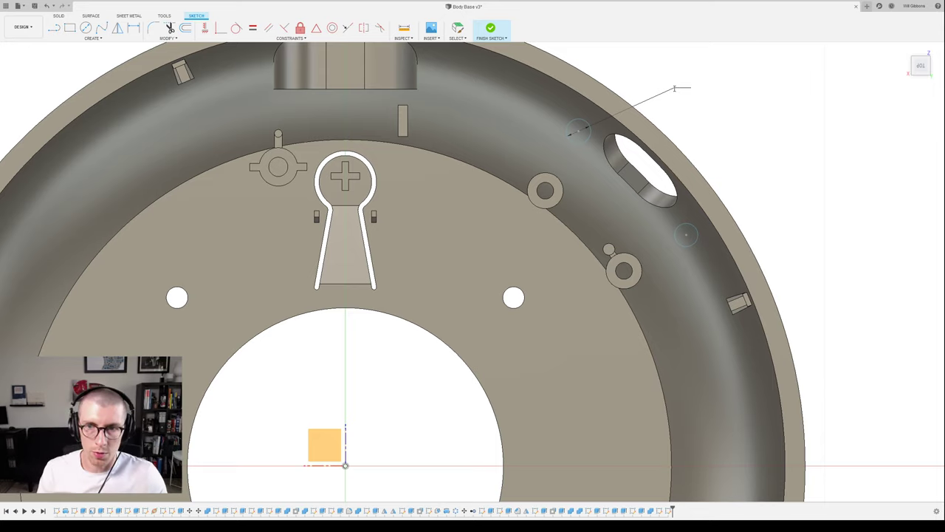
{"action": "key", "text": "d"}
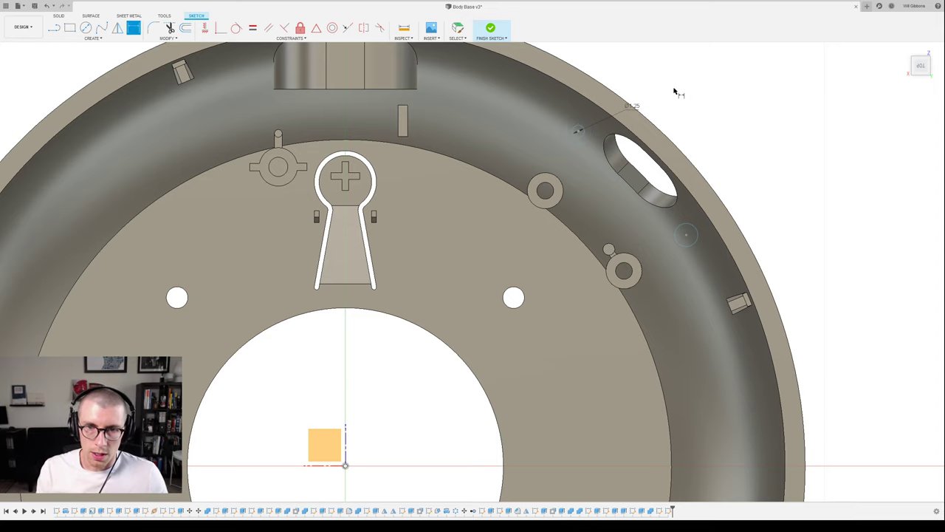
{"action": "key", "text": "Escape"}
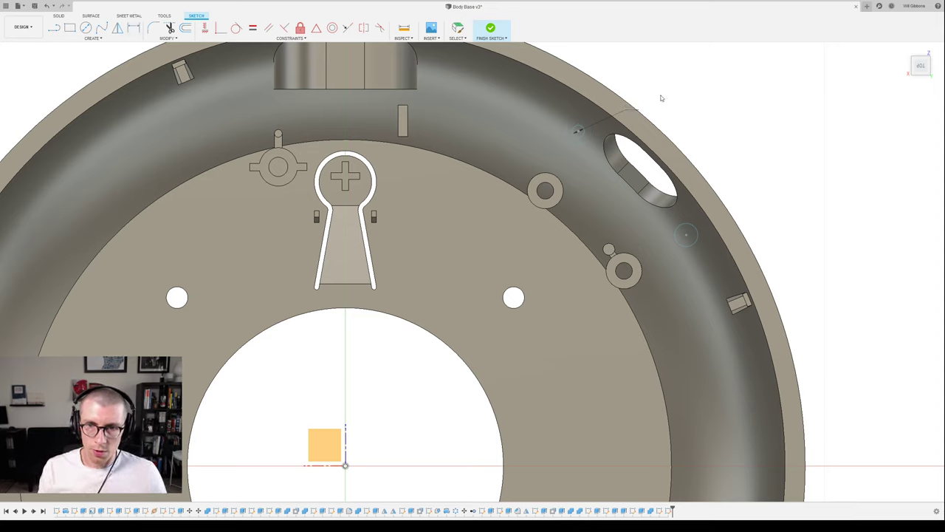
- Dimension the circle at the other end of the slotted opening, reusing the first circle's 1.50 diameter
{"action": "key", "text": "d"}
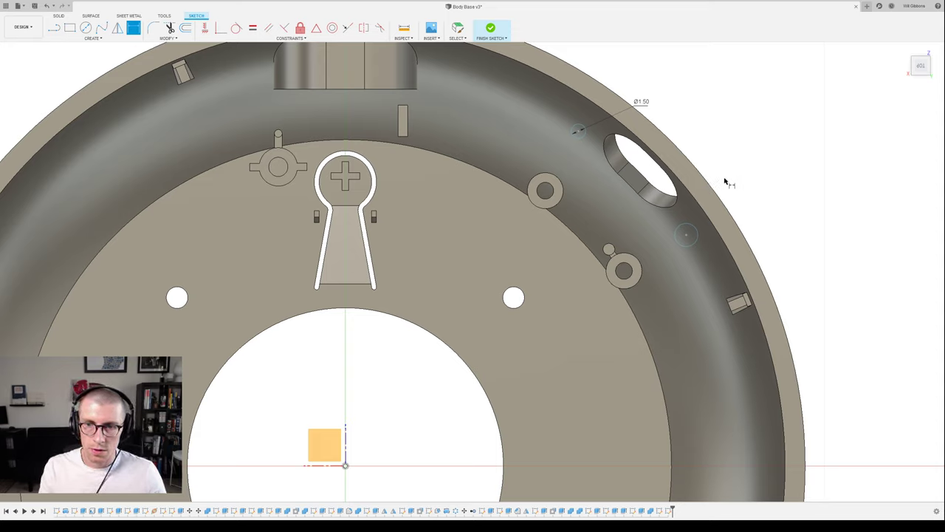
{"action": "left_click", "coordinate": [694, 234]}
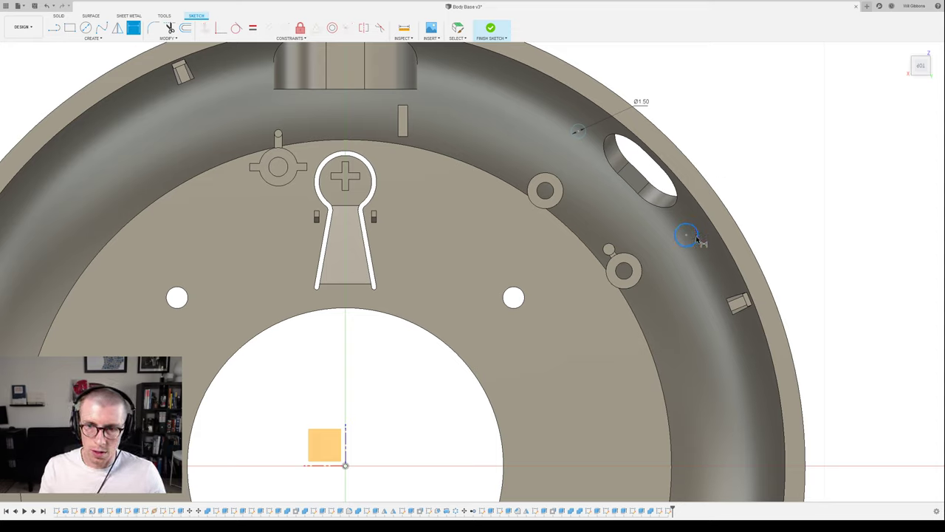
{"action": "key", "text": "Escape"}
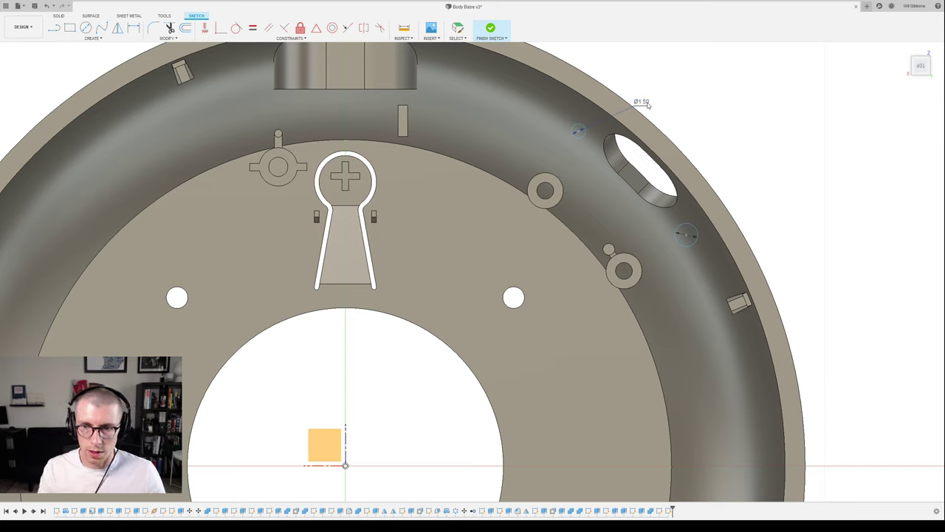
{"action": "key", "text": "d"}
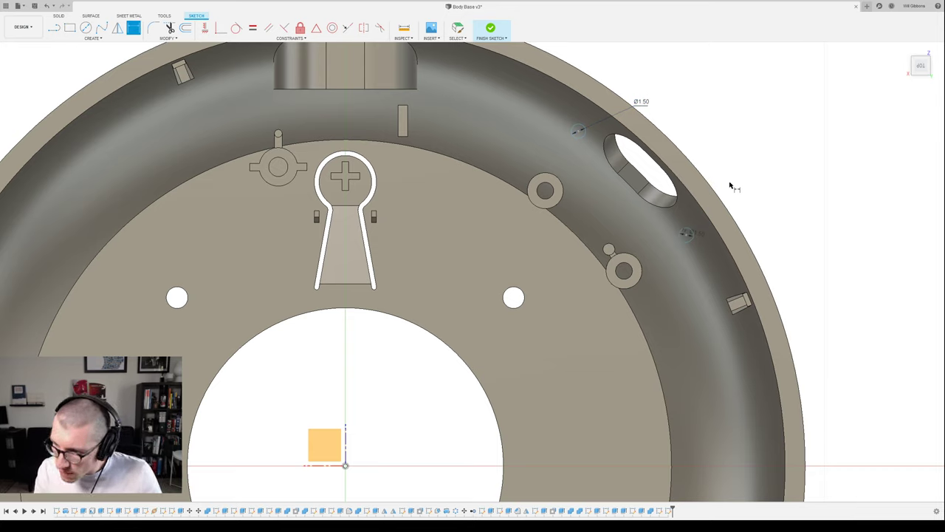
{"action": "scroll", "coordinate": [728, 183], "scroll_direction": "up", "scroll_amount": 1}
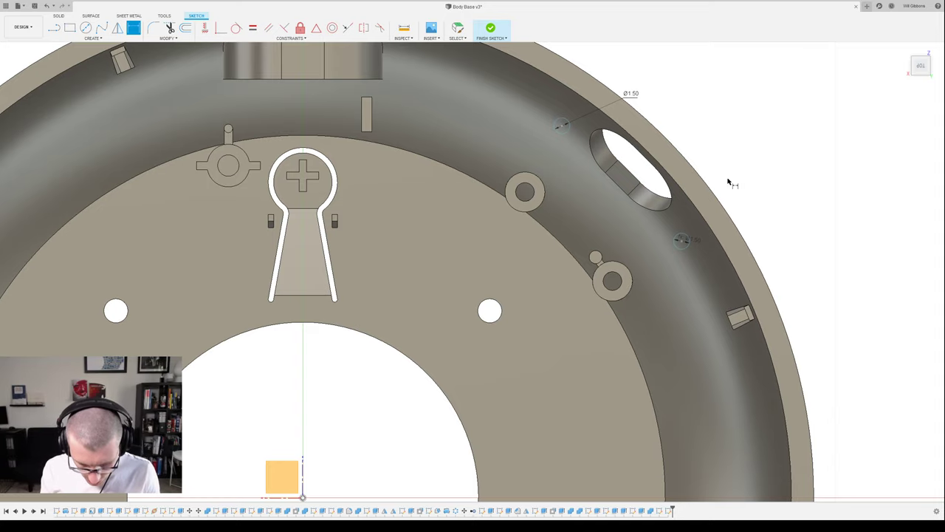
- Draw two connected lines at the circle nearest the rectangular port housing, one outward from its edge and one across as the outer side
{"action": "middle_click_drag", "start_coordinate": [676, 118], "coordinate": [681, 167]}
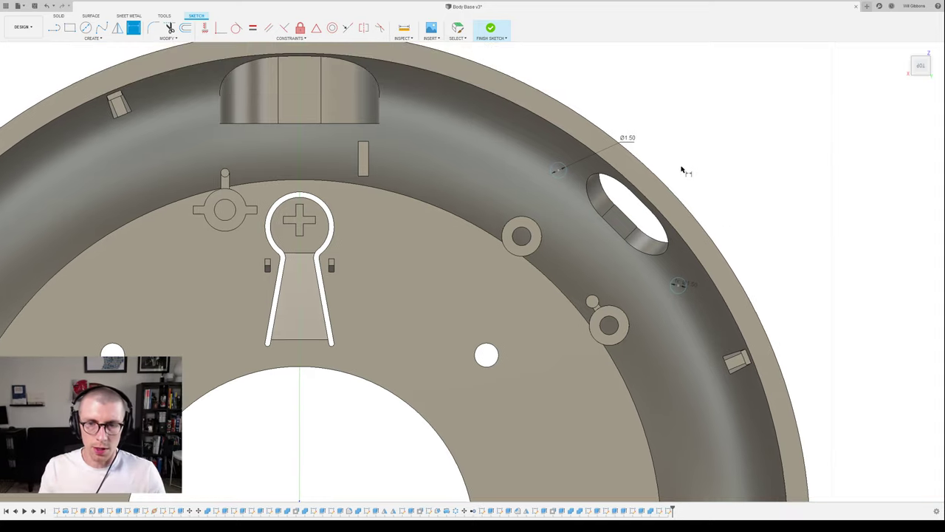
{"action": "scroll", "coordinate": [580, 210], "scroll_direction": "up", "scroll_amount": 5}
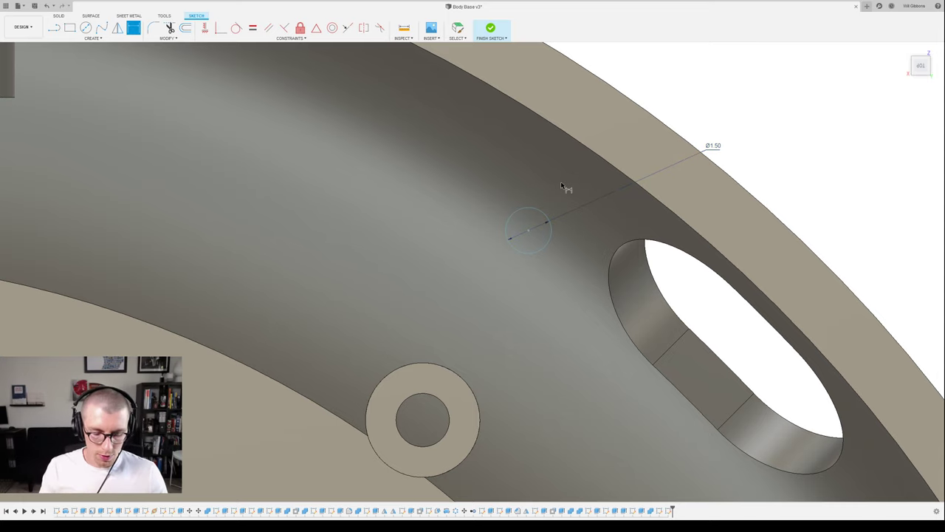
{"action": "key", "text": "l"}
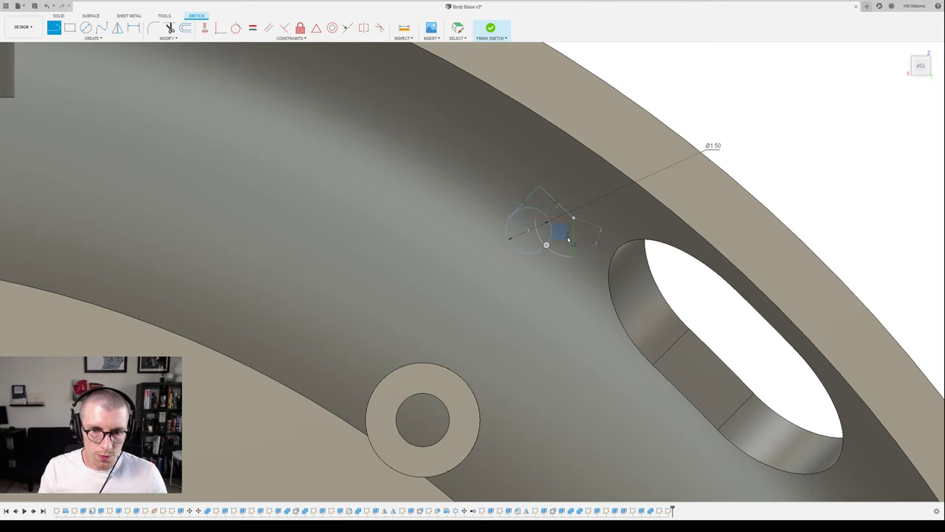
{"action": "key", "text": "Escape"}
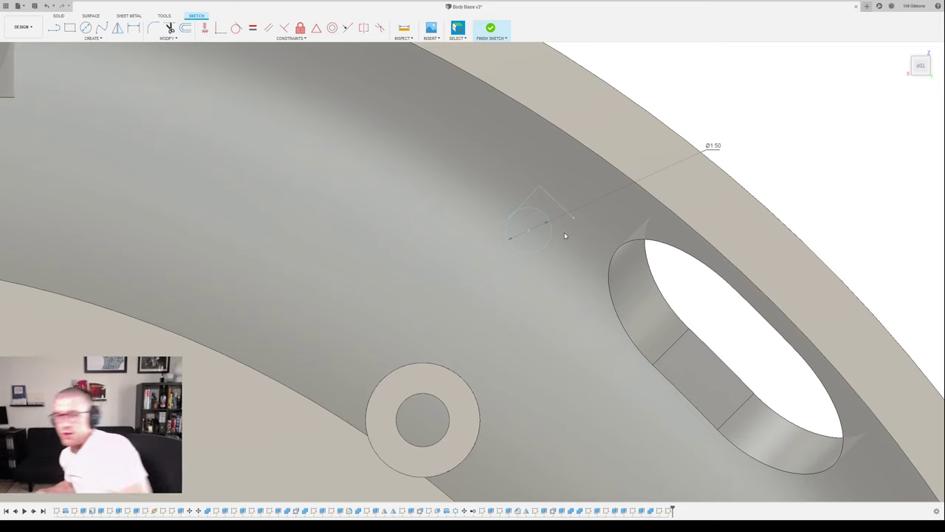
{"action": "key", "text": "Delete"}
{"action": "key", "text": "l"}
{"action": "left_click", "coordinate": [574, 220]}
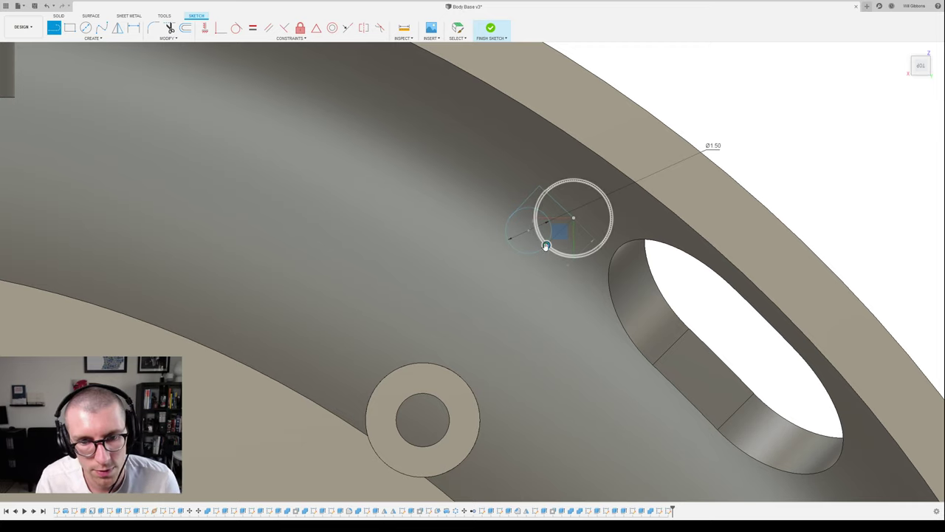
{"action": "key", "text": "Escape"}
- Draw the remaining side line from the free corner back to the opposite edge of the same circle
{"action": "scroll", "coordinate": [569, 250], "scroll_direction": "up", "scroll_amount": 3}
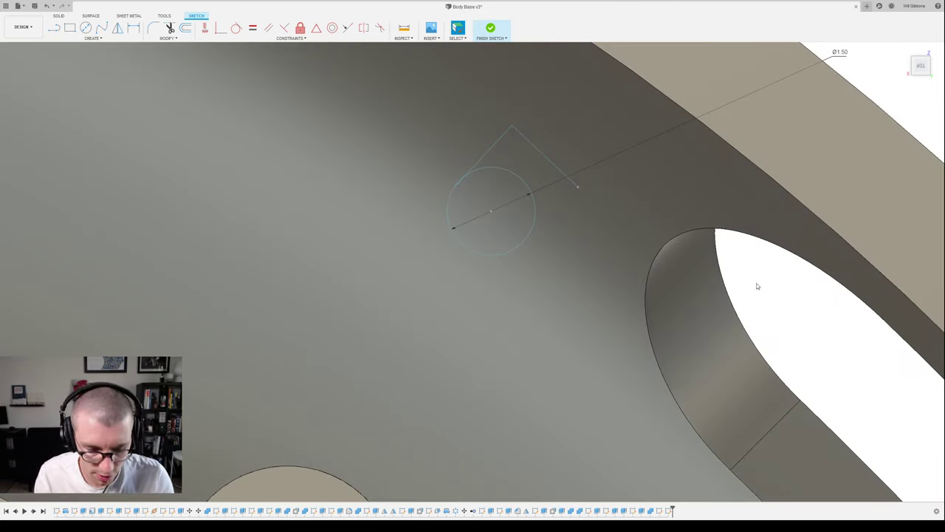
{"action": "key", "text": "l"}
{"action": "left_click", "coordinate": [579, 189]}
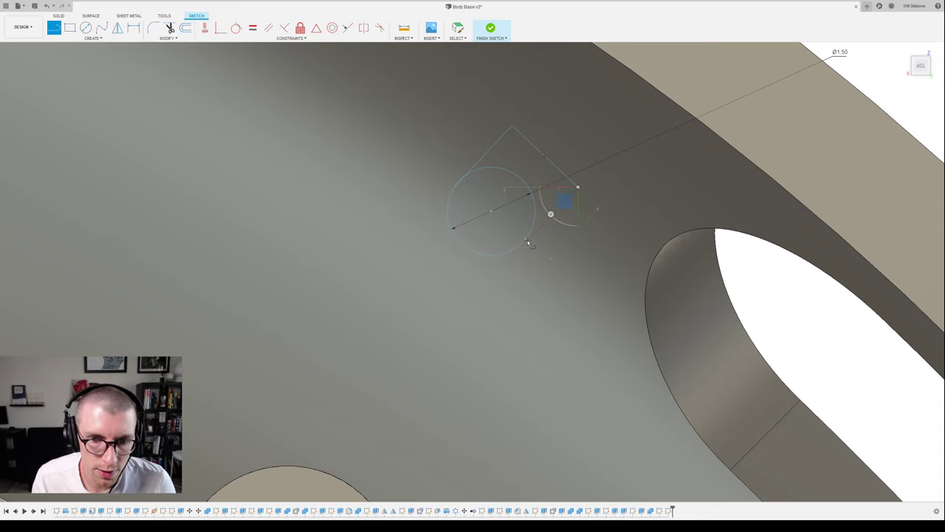
{"action": "left_click", "coordinate": [522, 243]}
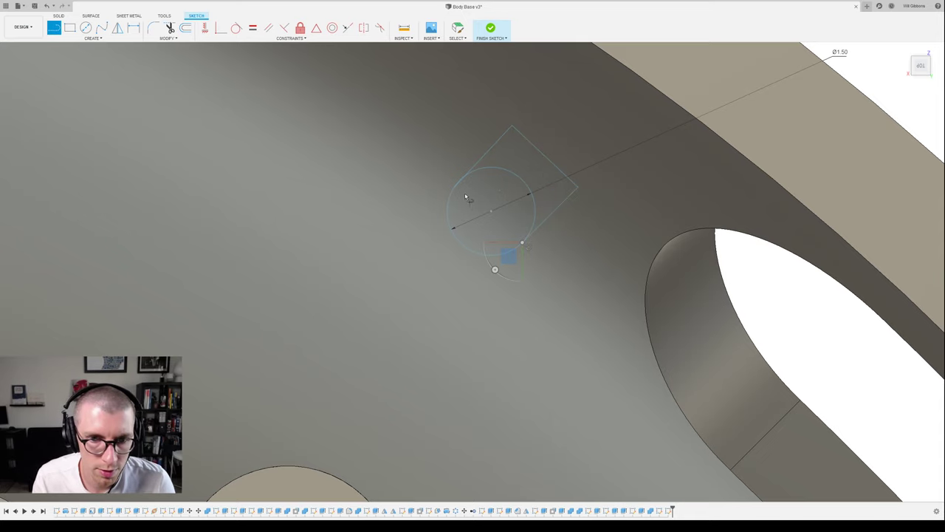
- Draw a matching four-sided outline at the circle beyond the other end of the slotted opening, extending towards the outer wall
{"action": "scroll", "coordinate": [776, 307], "scroll_direction": "down", "scroll_amount": 3}
{"action": "middle_click_drag", "start_coordinate": [769, 302], "coordinate": [590, 193]}
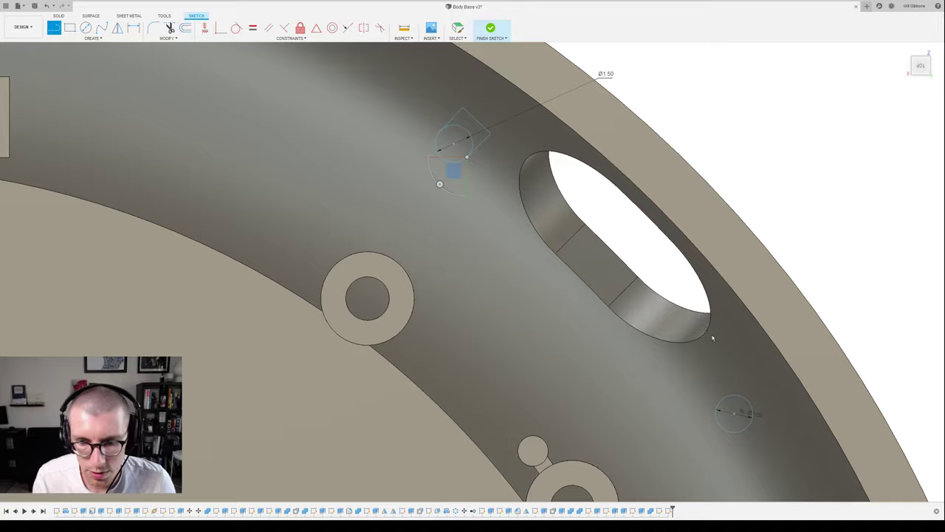
{"action": "scroll", "coordinate": [712, 338], "scroll_direction": "up", "scroll_amount": 3}
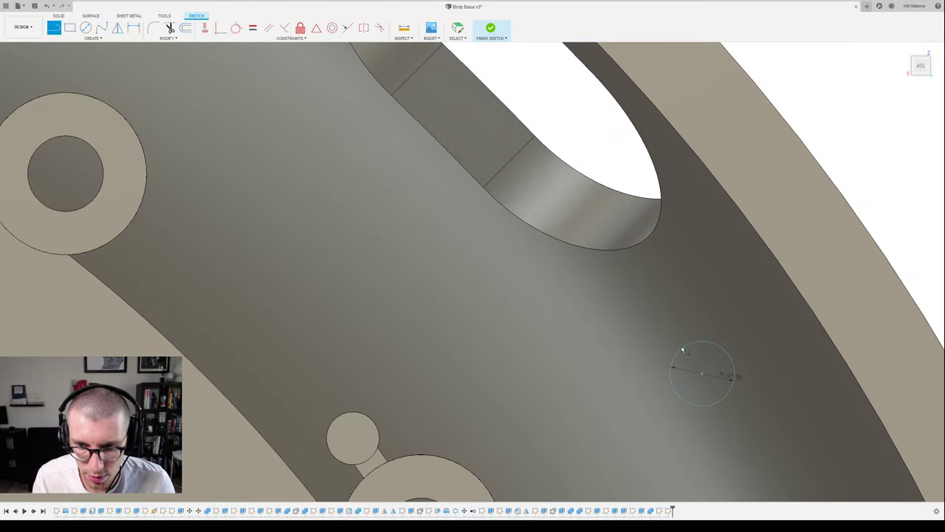
{"action": "left_click", "coordinate": [680, 352]}
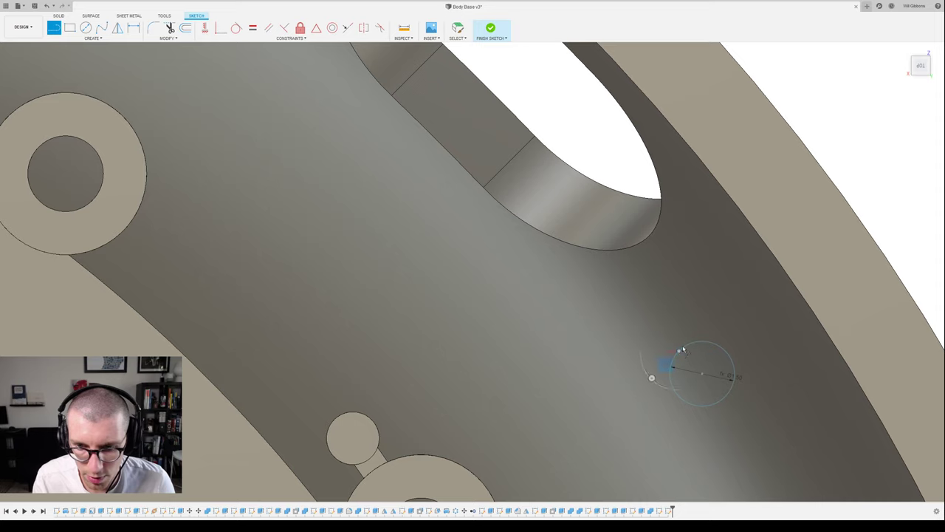
{"action": "left_click", "coordinate": [732, 313]}
{"action": "left_click", "coordinate": [771, 367]}
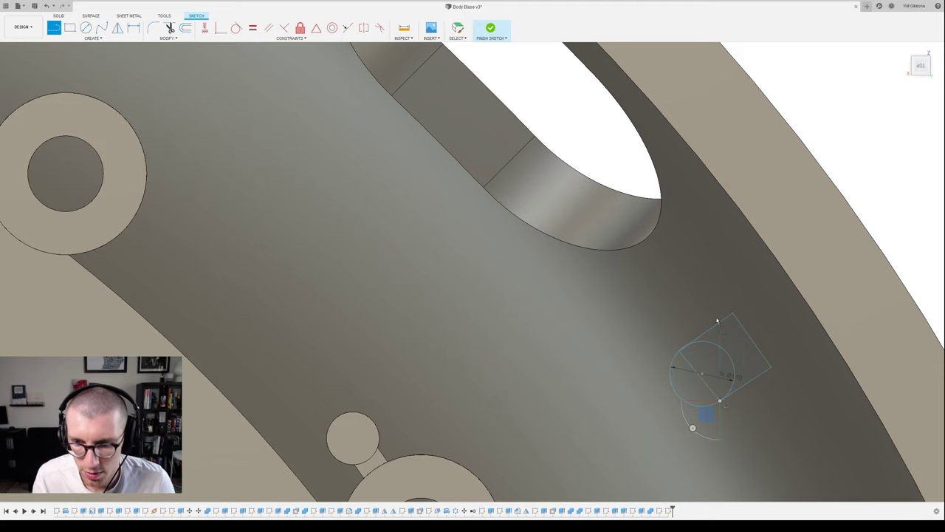
- Apply tangent constraints between the side lines of the outline near the rectangular port housing and its circle
{"action": "scroll", "coordinate": [717, 322], "scroll_direction": "down", "scroll_amount": 3}
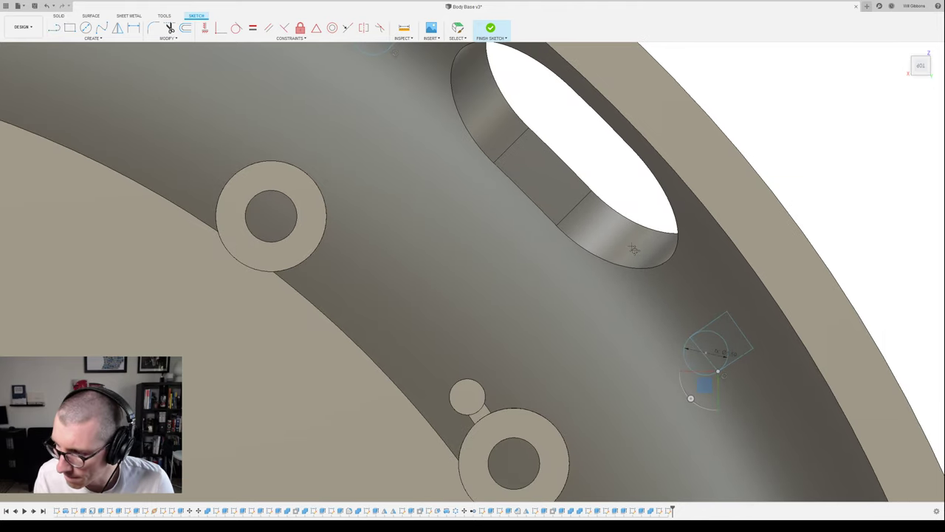
{"action": "middle_click_drag", "start_coordinate": [619, 218], "coordinate": [675, 323]}
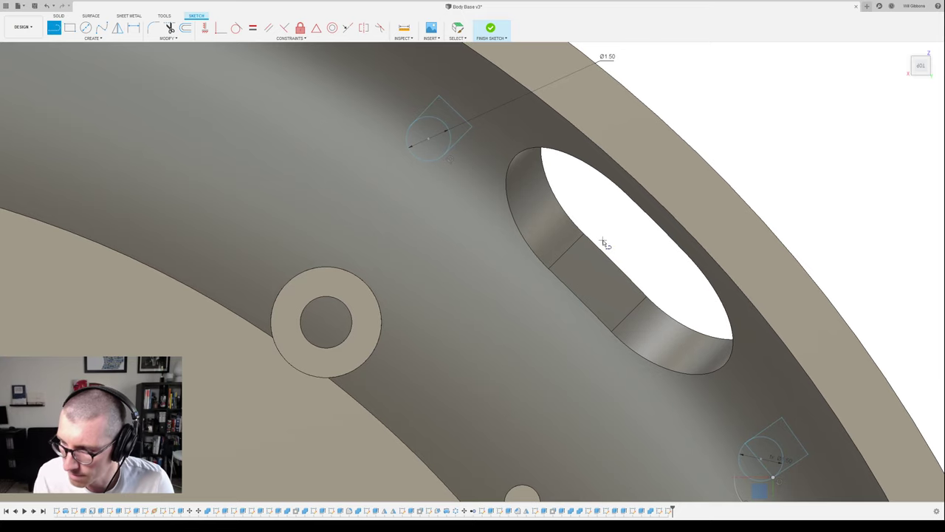
{"action": "scroll", "coordinate": [447, 111], "scroll_direction": "up", "scroll_amount": 3}
{"action": "middle_click_drag", "start_coordinate": [448, 112], "coordinate": [498, 230]}
{"action": "scroll", "coordinate": [497, 229], "scroll_direction": "down", "scroll_amount": 1}
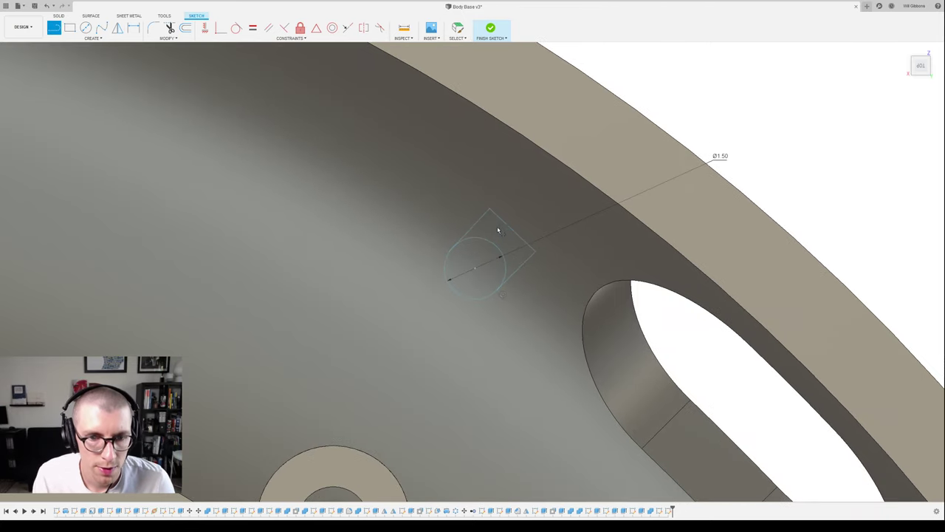
{"action": "left_click", "coordinate": [236, 27]}
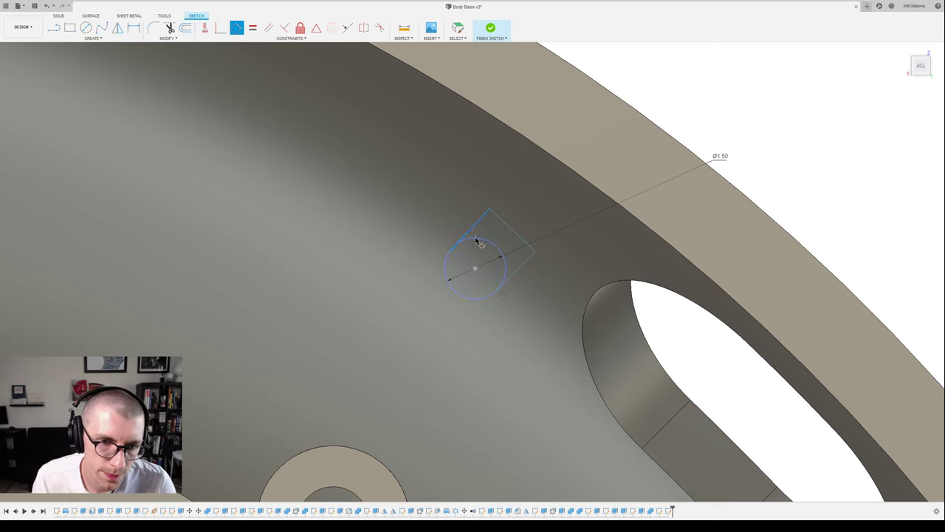
{"action": "left_click", "coordinate": [508, 266]}
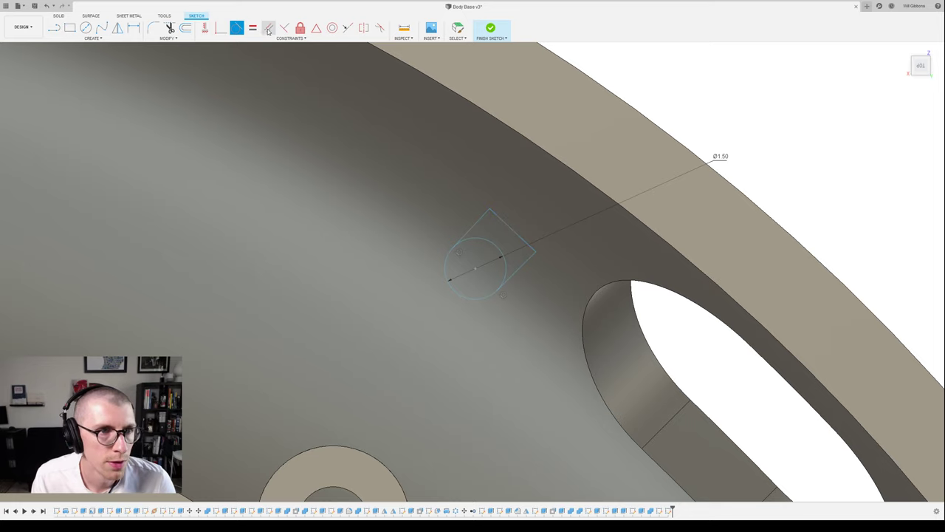
- Constrain the two side lines of that outline parallel to each other
{"action": "left_click", "coordinate": [268, 28]}
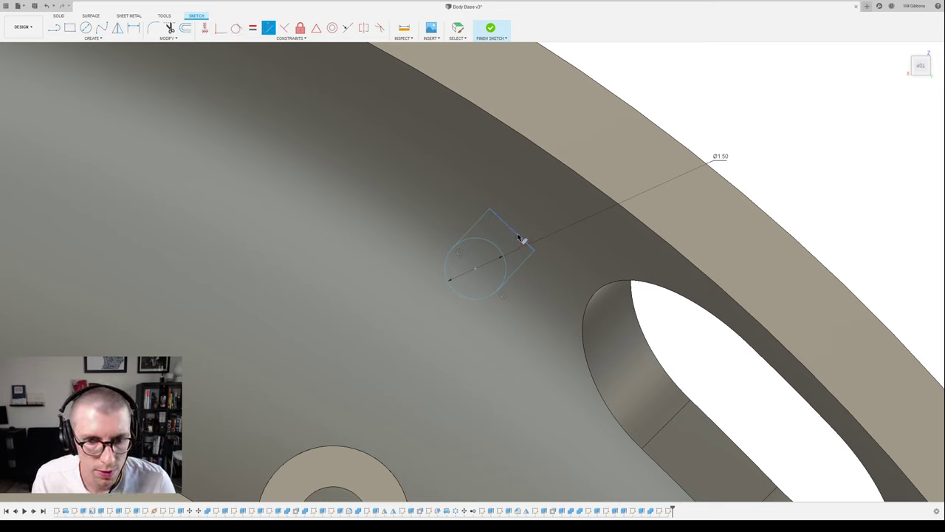
{"action": "key", "text": "d"}
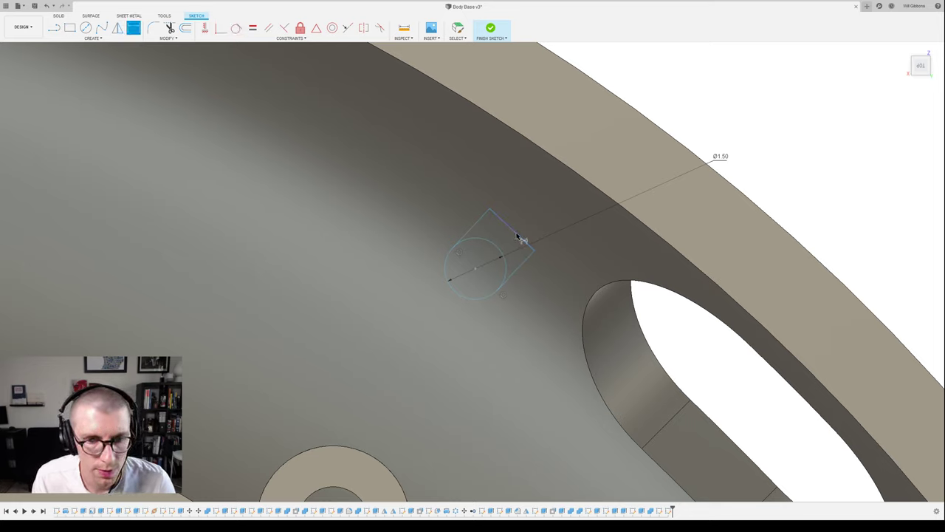
{"action": "left_click", "coordinate": [284, 29]}
- Make the side lines of the outline at the slot's other end parallel, and constrain them tangent to their circle
{"action": "scroll", "coordinate": [603, 314], "scroll_direction": "down", "scroll_amount": 3}
{"action": "middle_click_drag", "start_coordinate": [611, 333], "coordinate": [428, 99]}
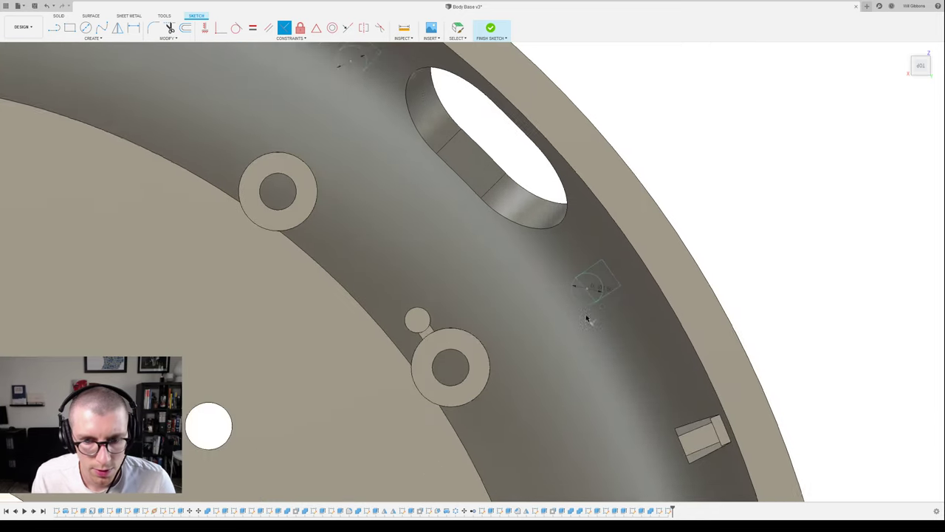
{"action": "scroll", "coordinate": [583, 292], "scroll_direction": "up", "scroll_amount": 3}
{"action": "left_click", "coordinate": [271, 30]}
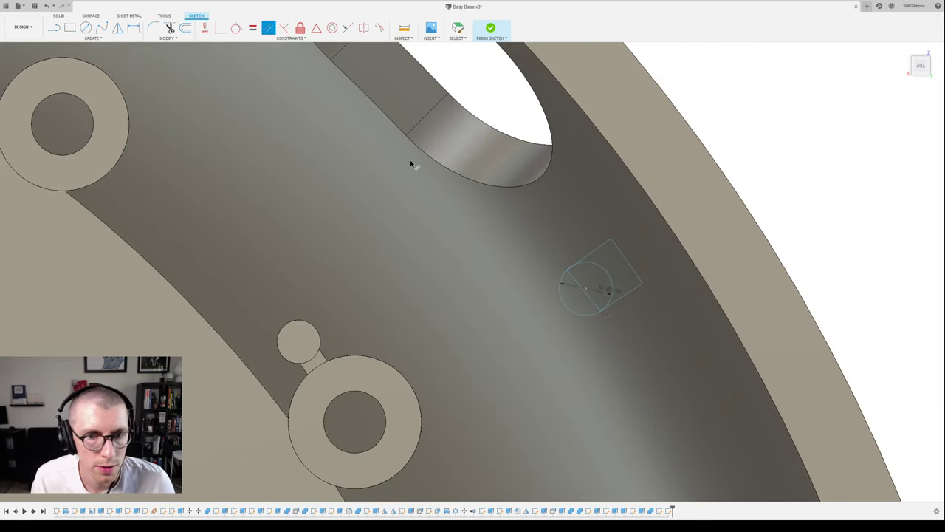
{"action": "left_click", "coordinate": [594, 251]}
{"action": "left_click", "coordinate": [633, 292]}
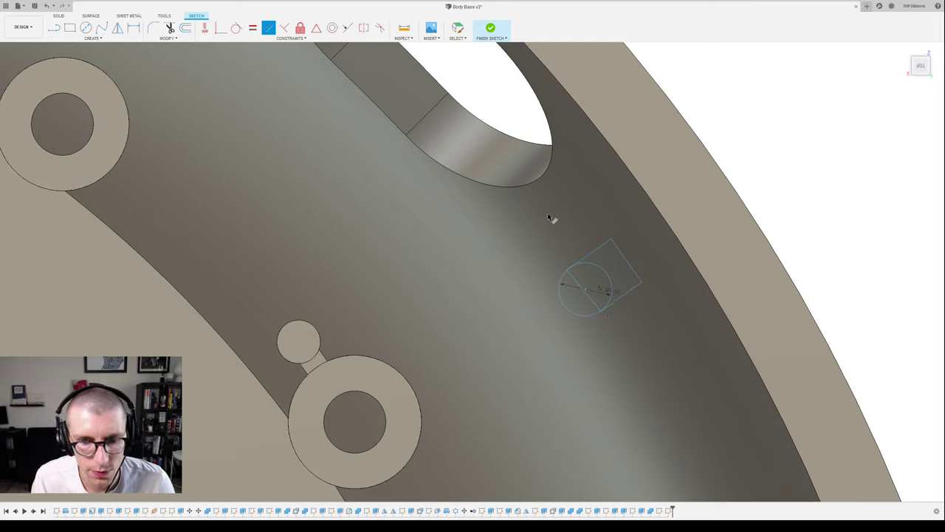
{"action": "left_click", "coordinate": [236, 28]}
{"action": "left_click", "coordinate": [587, 256]}
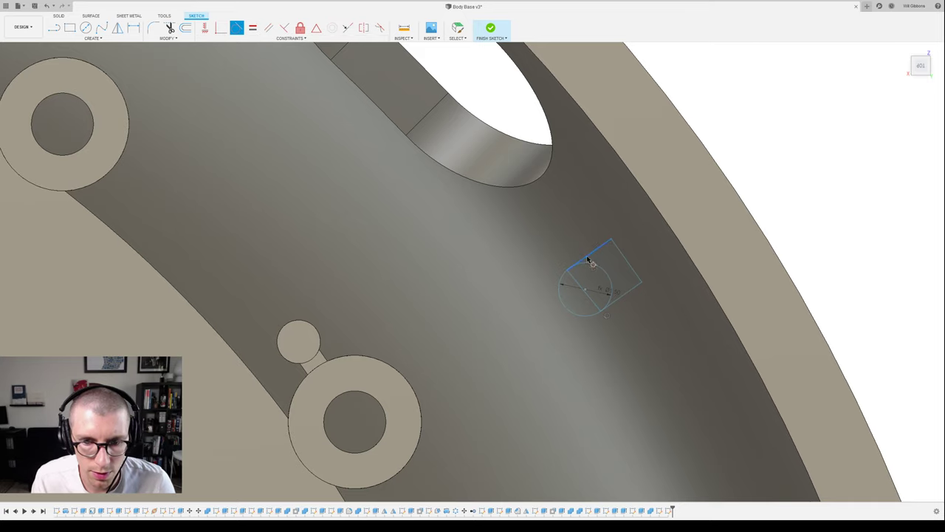
{"action": "left_click", "coordinate": [590, 264]}
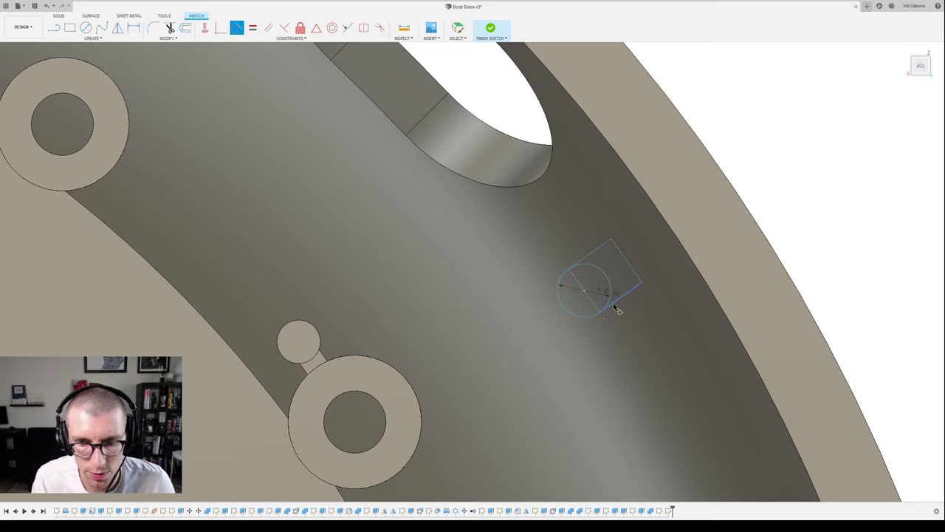
- Try to align the two outlines with each other using a parallel constraint between their lines
{"action": "scroll", "coordinate": [616, 312], "scroll_direction": "down", "scroll_amount": 3}
{"action": "middle_click_drag", "start_coordinate": [555, 287], "coordinate": [625, 241]}
{"action": "scroll", "coordinate": [582, 322], "scroll_direction": "down", "scroll_amount": 5}
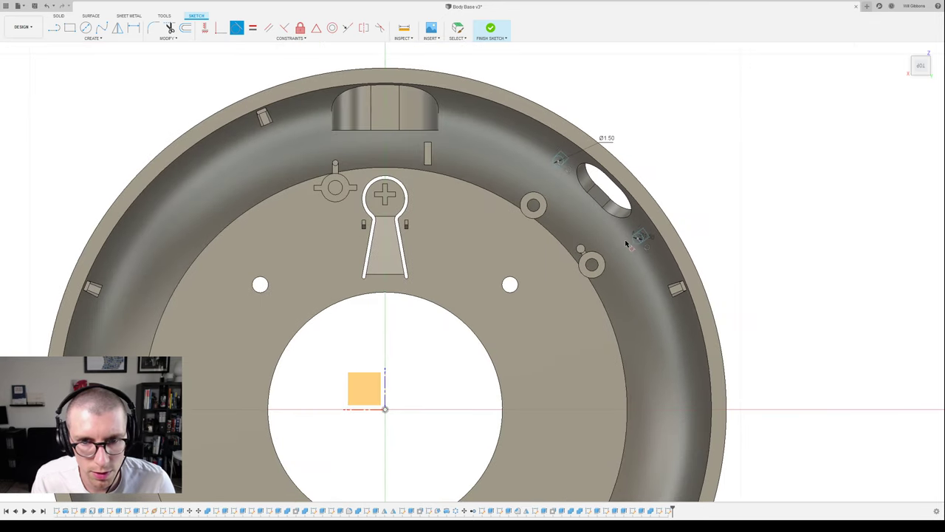
{"action": "scroll", "coordinate": [624, 242], "scroll_direction": "up", "scroll_amount": 4}
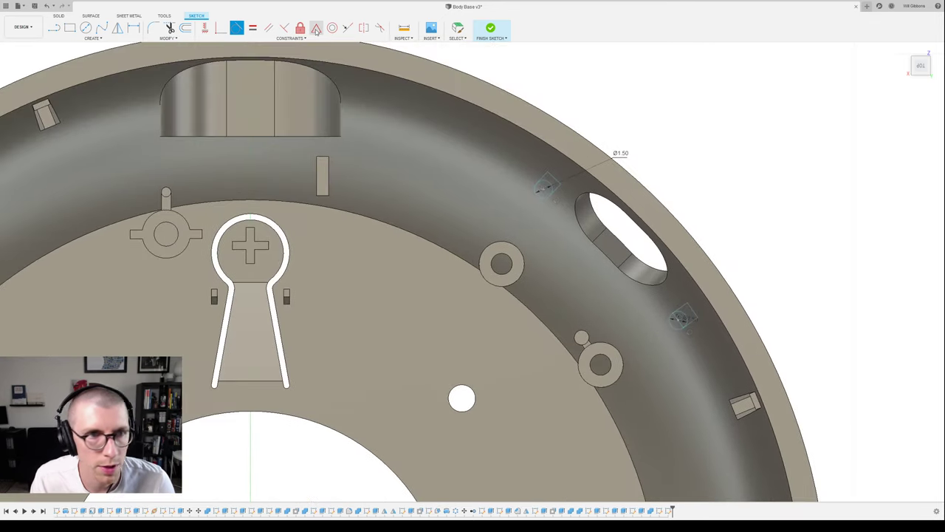
{"action": "left_click", "coordinate": [269, 28]}
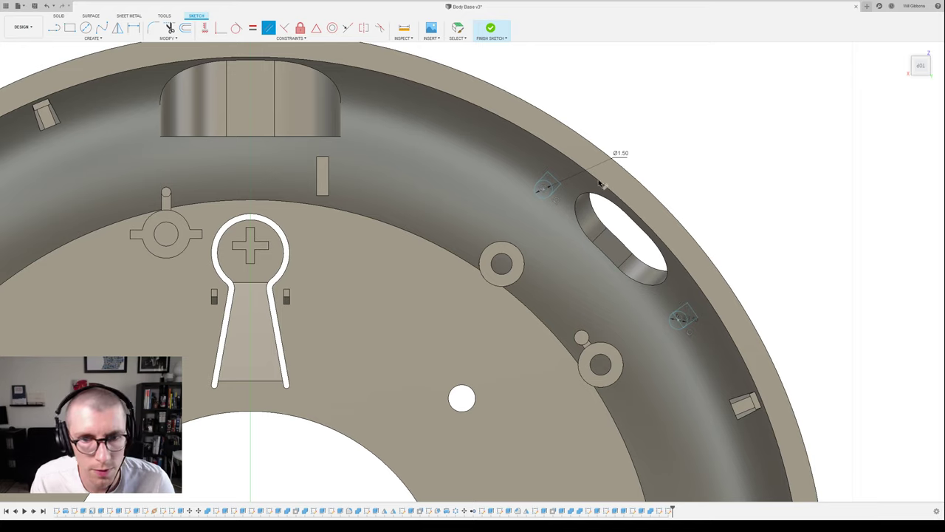
{"action": "left_click", "coordinate": [681, 307]}
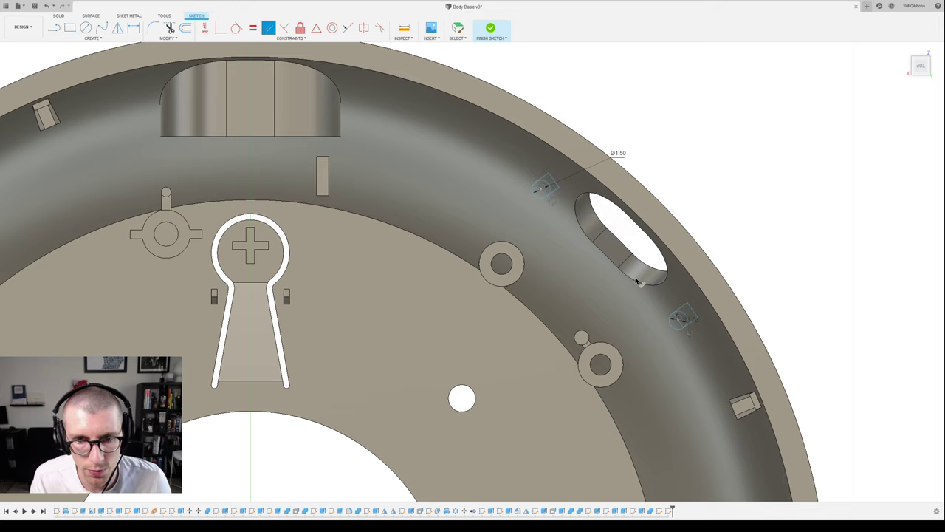
{"action": "scroll", "coordinate": [638, 281], "scroll_direction": "down", "scroll_amount": 3}
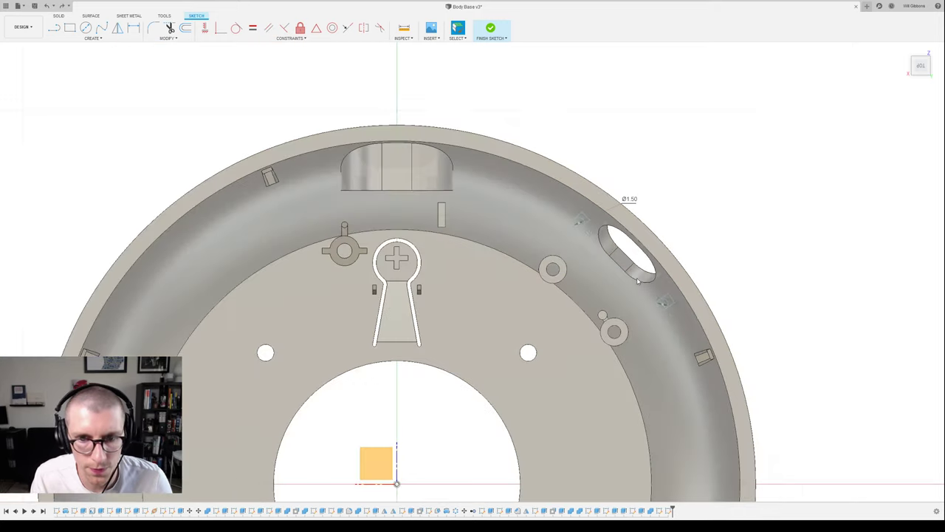
- Draw a line from the sketch origin to the centre of each of the two small circles
{"action": "scroll", "coordinate": [638, 280], "scroll_direction": "down", "scroll_amount": 1}
{"action": "middle_click_drag", "start_coordinate": [641, 255], "coordinate": [653, 147]}
{"action": "key", "text": "l"}
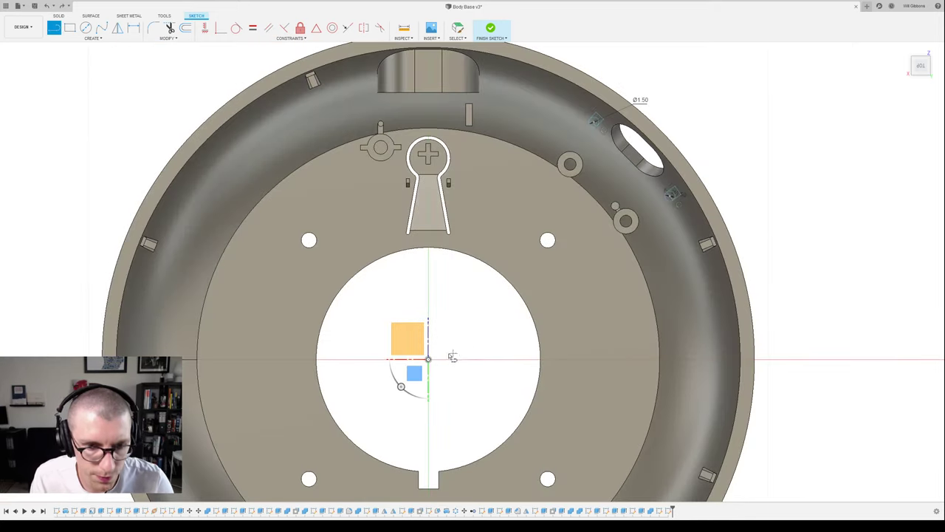
{"action": "left_click", "coordinate": [428, 359]}
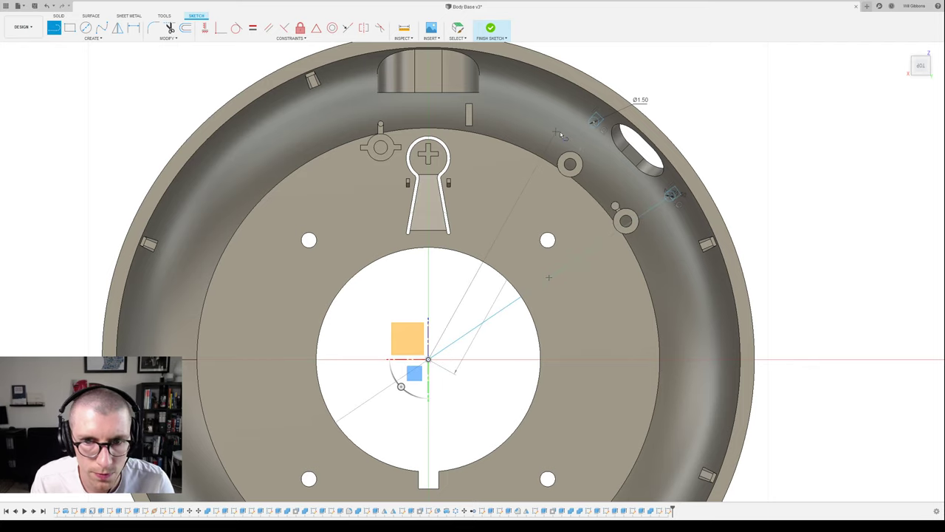
{"action": "left_click", "coordinate": [594, 122]}
{"action": "scroll", "coordinate": [602, 123], "scroll_direction": "up", "scroll_amount": 4}
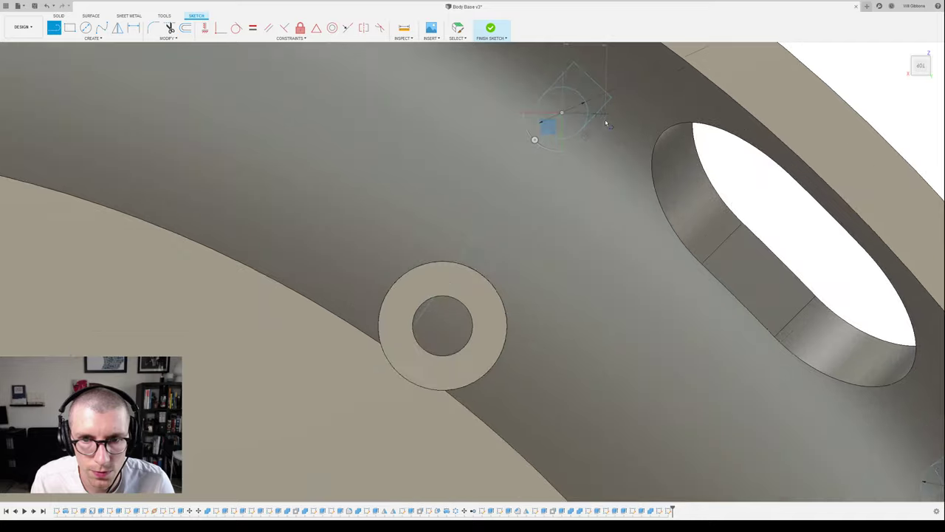
- Constrain a side line of the outline near the rectangular port housing parallel to the line running from the origin to its circle
{"action": "scroll", "coordinate": [606, 124], "scroll_direction": "down", "scroll_amount": 2}
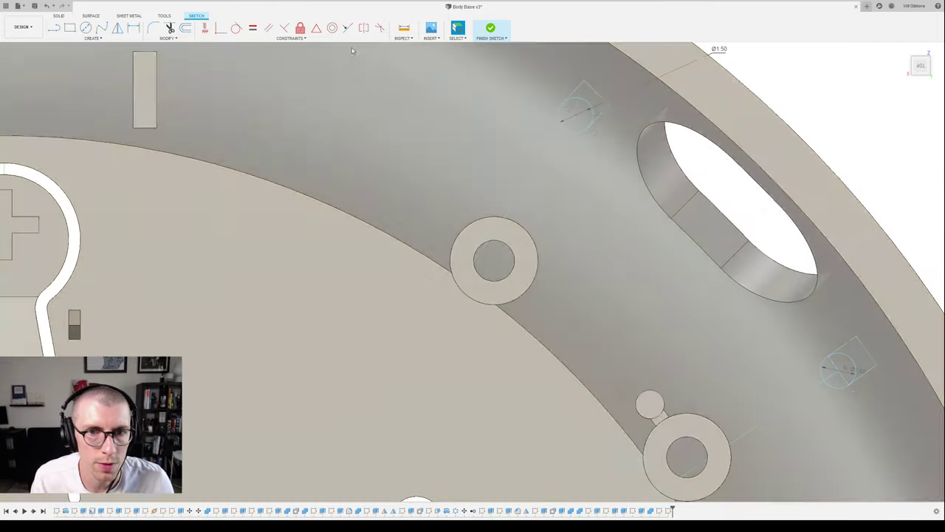
{"action": "left_click", "coordinate": [268, 27]}
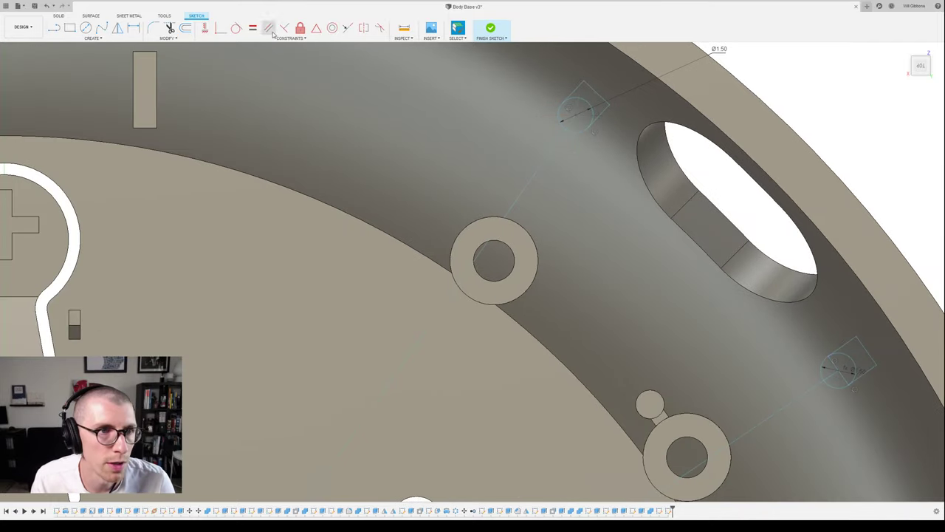
{"action": "left_click", "coordinate": [604, 109]}
{"action": "left_click", "coordinate": [570, 124]}
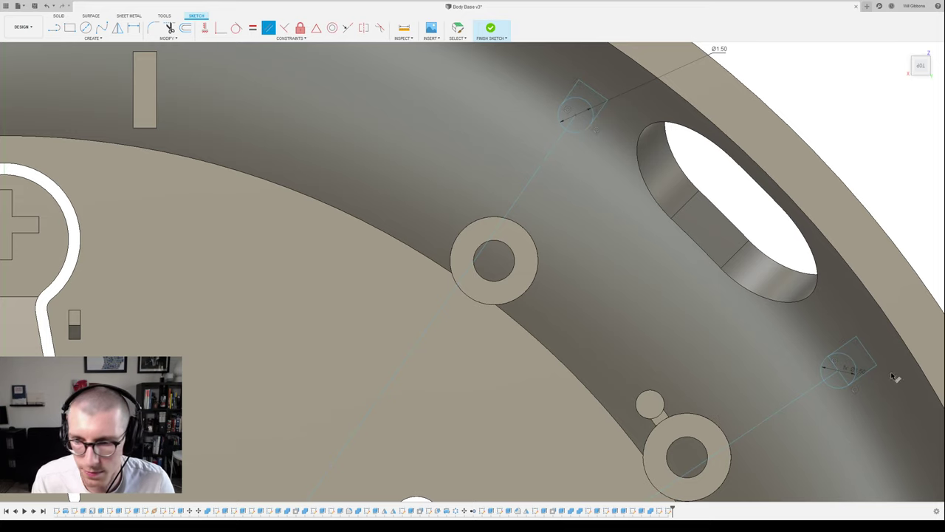
- Constrain a side line of the outline farther from the rectangular port housing parallel to the line running from the origin to its circle
{"action": "left_click", "coordinate": [845, 349]}
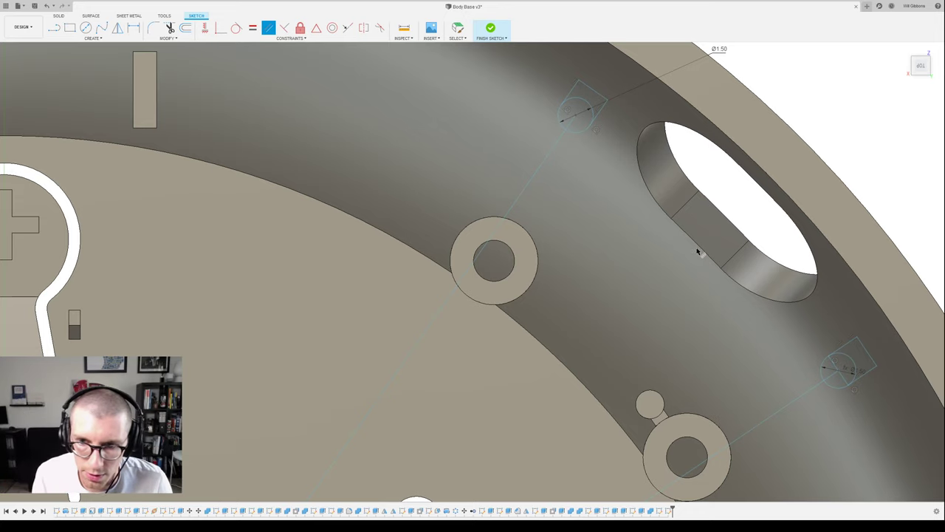
{"action": "scroll", "coordinate": [684, 289], "scroll_direction": "down", "scroll_amount": 1}
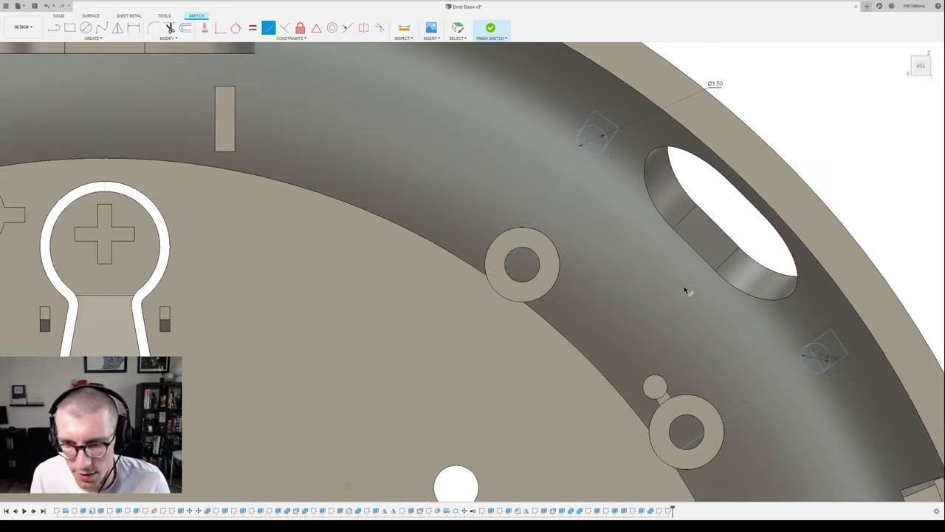
{"action": "scroll", "coordinate": [770, 400], "scroll_direction": "down", "scroll_amount": 4}
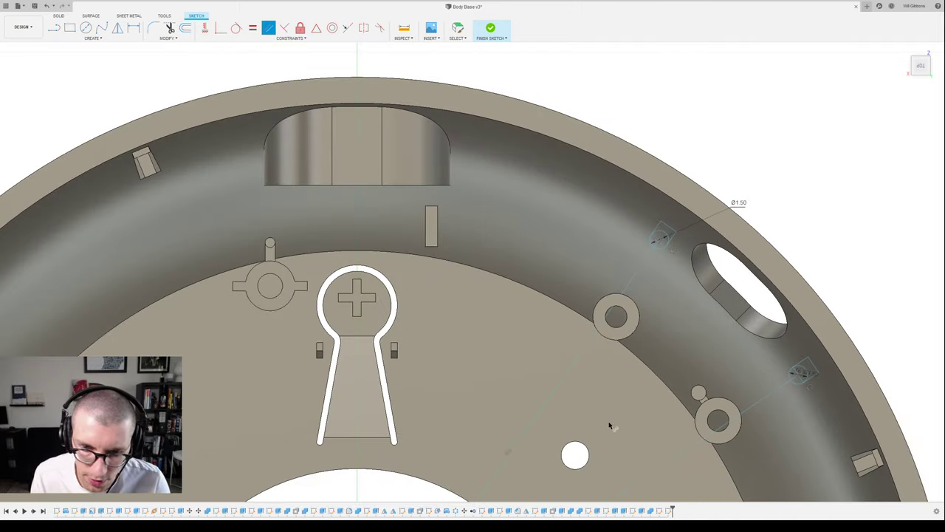
{"action": "middle_click_drag", "start_coordinate": [613, 431], "coordinate": [608, 97]}
{"action": "key", "text": "d"}
{"action": "left_click", "coordinate": [454, 278]}
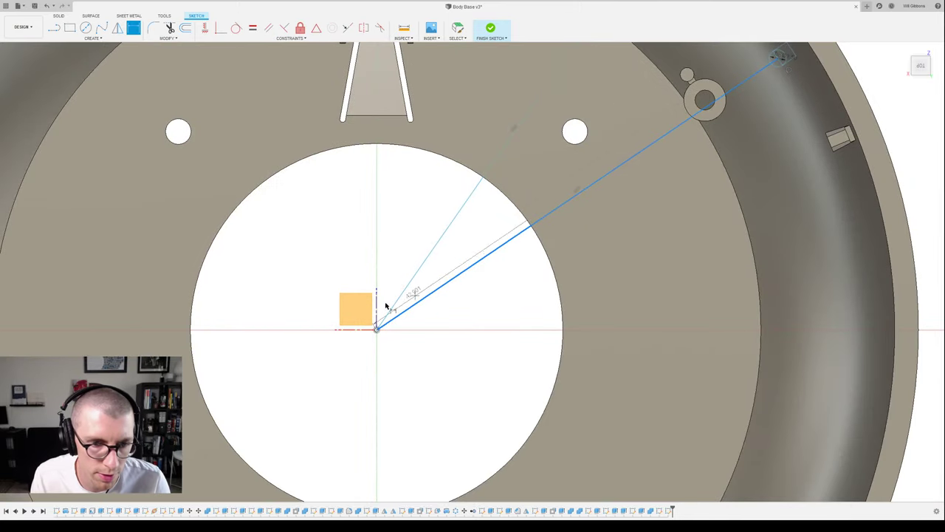
{"action": "left_click", "coordinate": [378, 305]}
{"action": "key", "text": "Escape"}
{"action": "key", "text": "d"}
{"action": "left_click", "coordinate": [430, 297]}
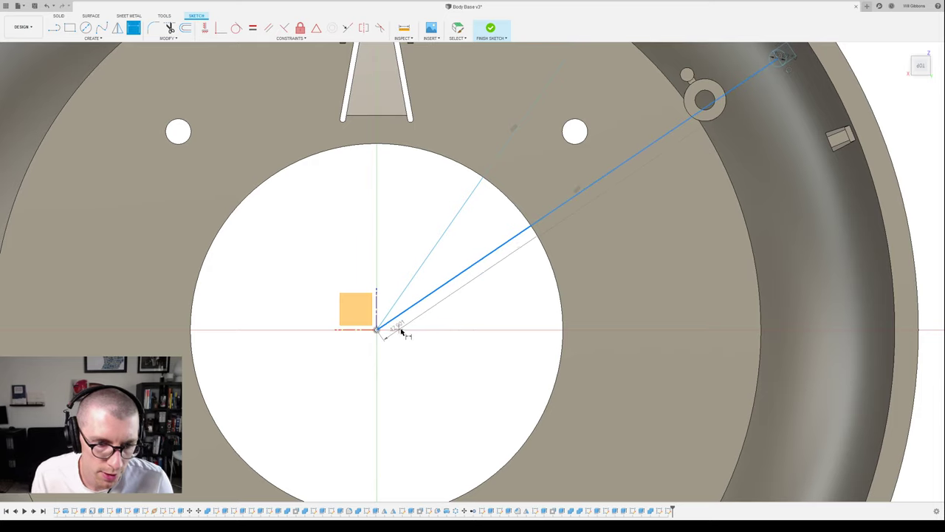
{"action": "key", "text": "Escape"}
- Dimension the angle between the horizontal axis and the shallower radial line, and set it to 36°
{"action": "left_click", "coordinate": [363, 331]}
{"action": "left_click", "coordinate": [414, 305]}
{"action": "left_click", "coordinate": [477, 279]}
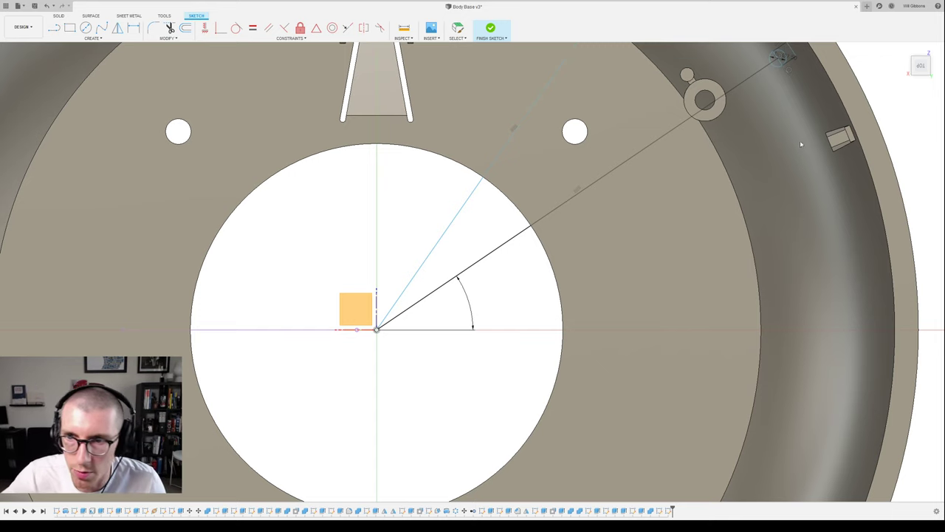
{"action": "scroll", "coordinate": [800, 153], "scroll_direction": "down", "scroll_amount": 2}
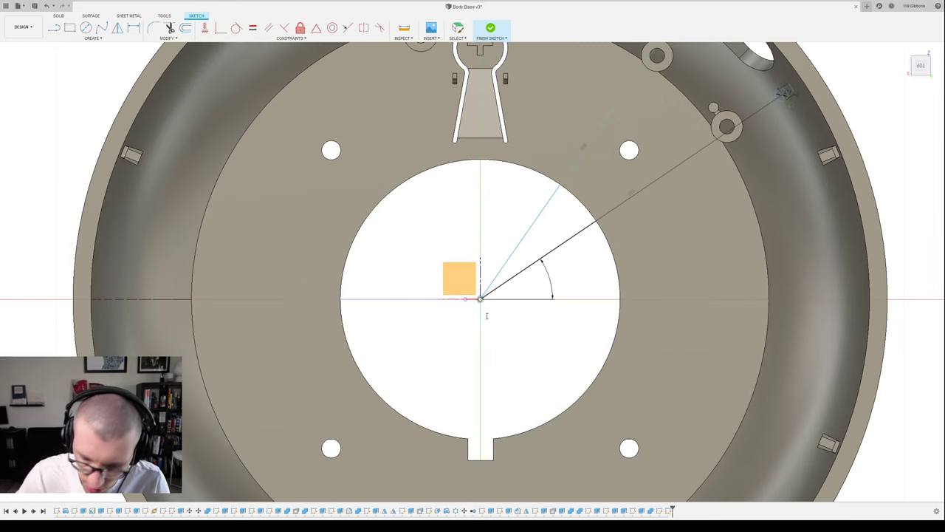
{"action": "key", "text": "d"}
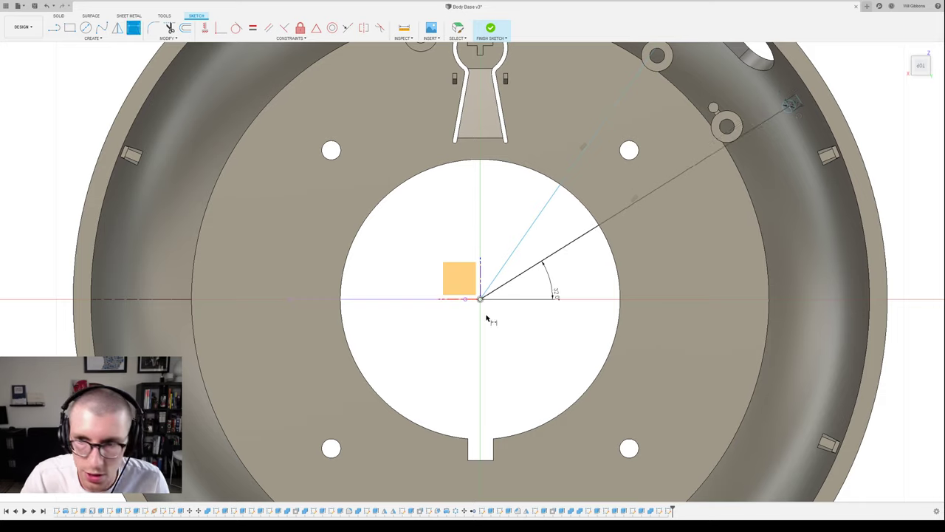
{"action": "double_click", "coordinate": [558, 297]}
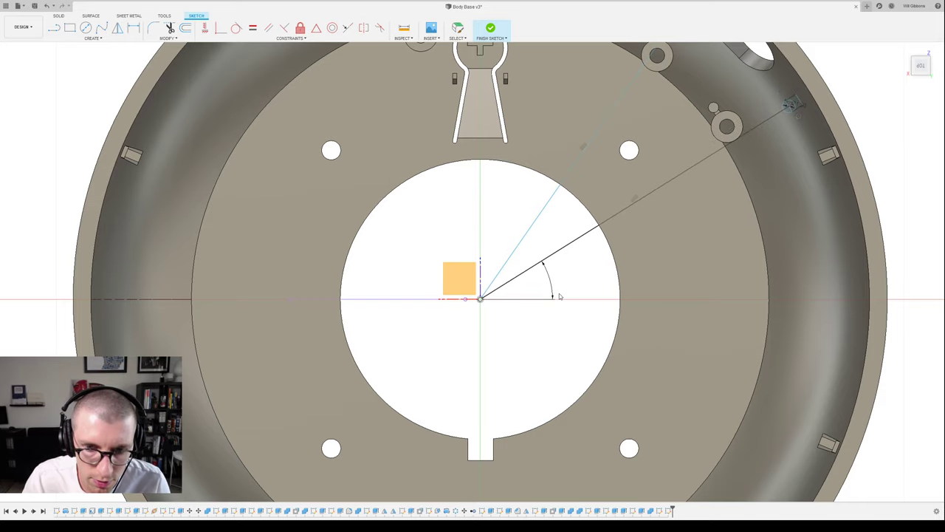
{"action": "type", "text": "36"}
{"action": "key", "text": "Return"}
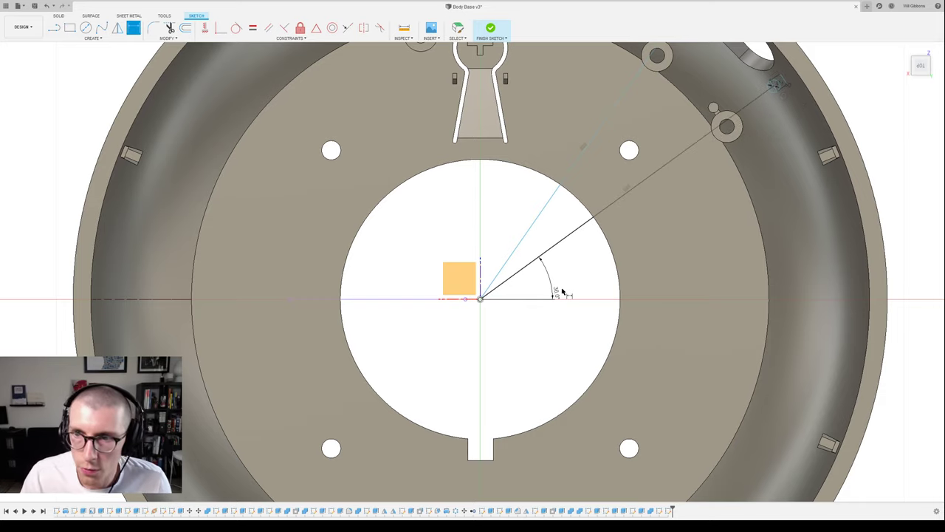
- Set the angle between the vertical axis and the steeper radial line to 36°
{"action": "mouse_move", "coordinate": [656, 198]}
{"action": "middle_mouse_down"}
{"action": "mouse_move", "coordinate": [628, 306]}
{"action": "mouse_move", "coordinate": [637, 288]}
{"action": "middle_mouse_up"}
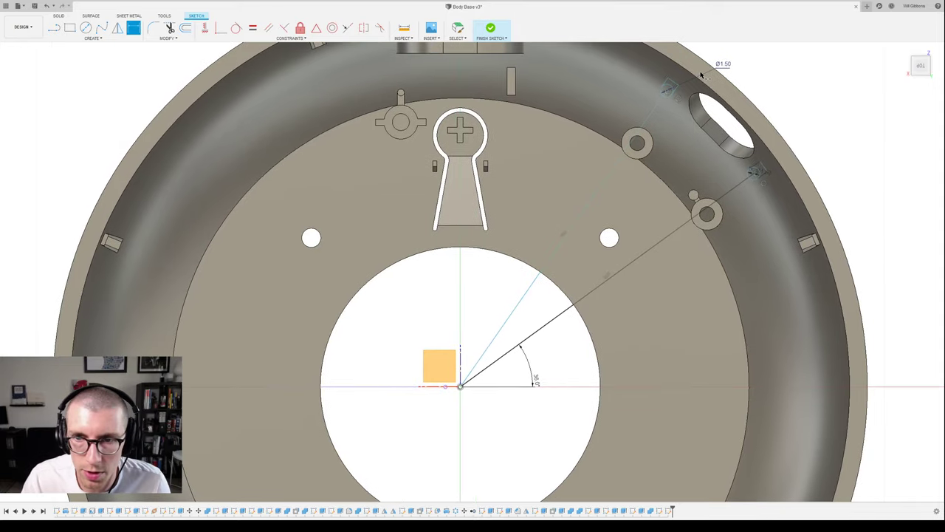
{"action": "left_click", "coordinate": [491, 344]}
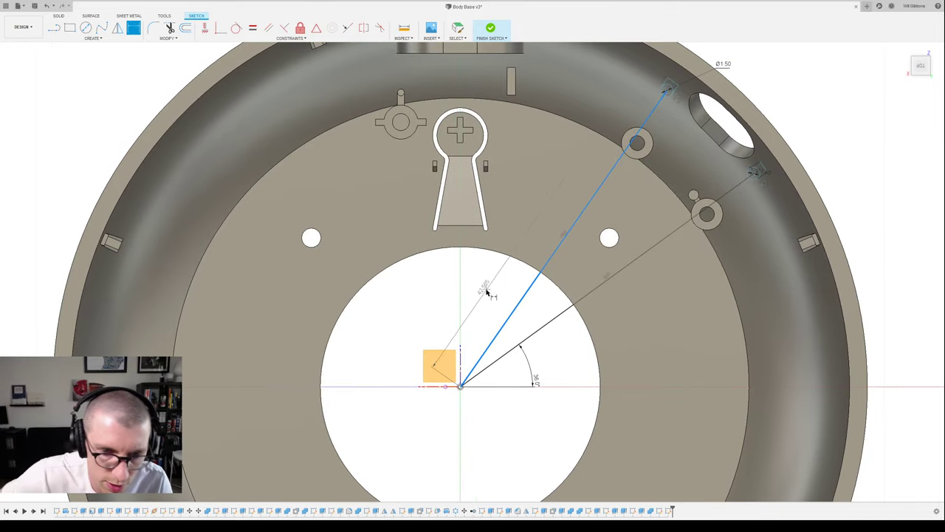
{"action": "left_click", "coordinate": [460, 354]}
{"action": "left_click", "coordinate": [493, 309]}
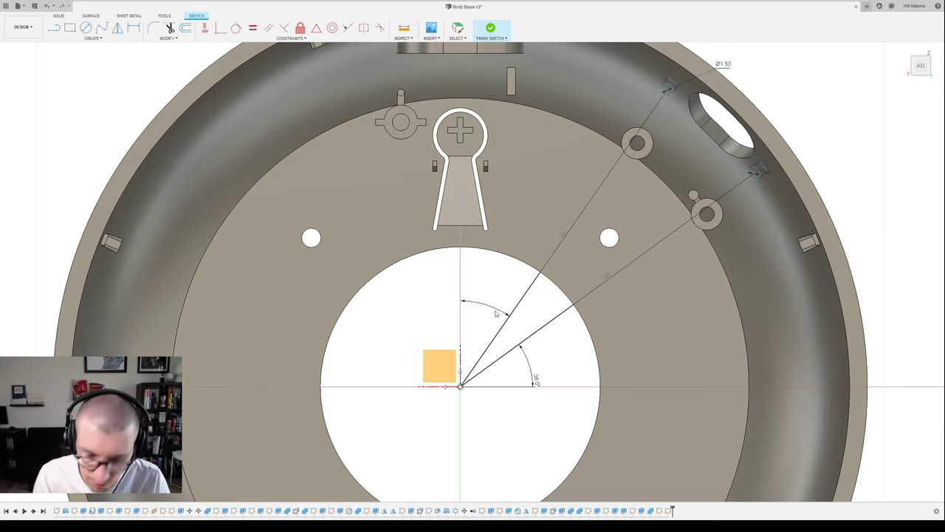
{"action": "type", "text": "36"}
{"action": "key", "text": "Return"}
- Dimension the distance from the origin to the centre of the circle on the shallower radial line as 42.5 mm
{"action": "key", "text": "d"}
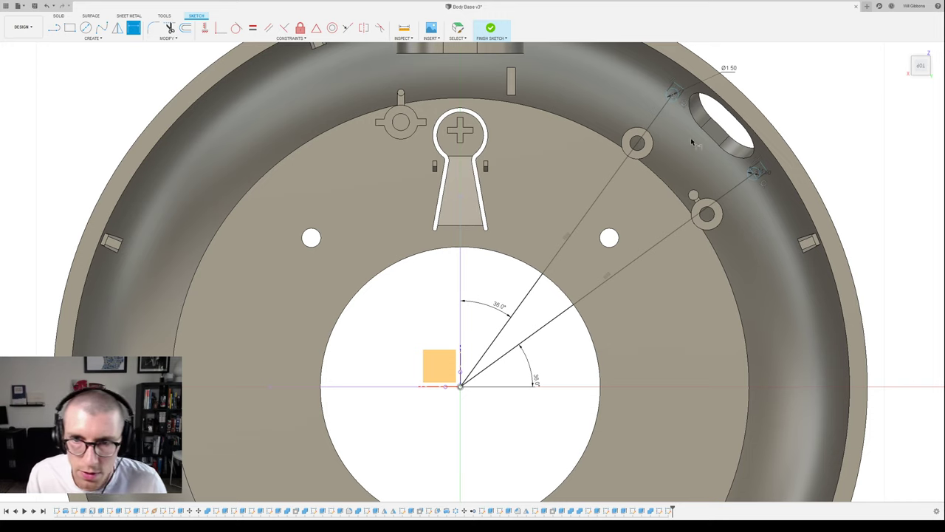
{"action": "scroll", "coordinate": [698, 138], "scroll_direction": "up", "scroll_amount": 2}
{"action": "scroll", "coordinate": [707, 177], "scroll_direction": "up", "scroll_amount": 2}
{"action": "left_click", "coordinate": [734, 232]}
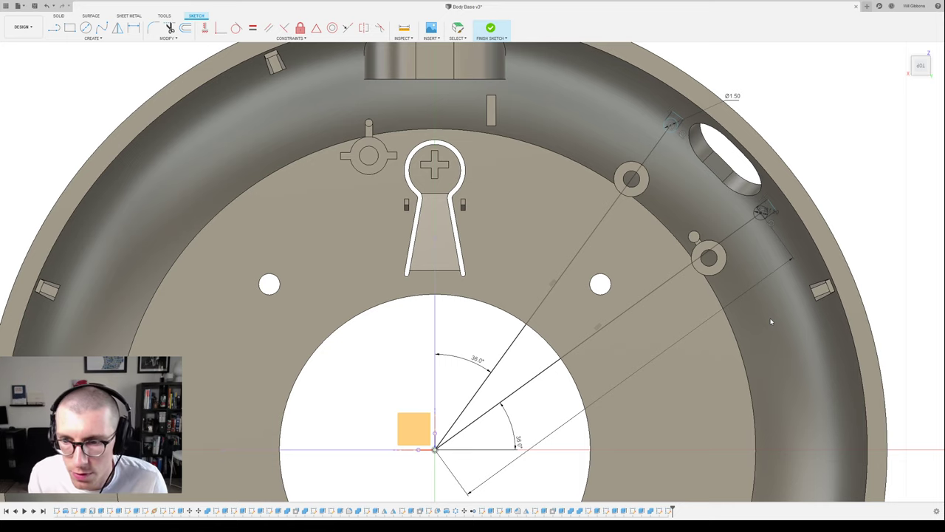
- Dimension the other circle's distance from the origin, linking its value to the first circle's distance dimension
{"action": "key", "text": "d"}
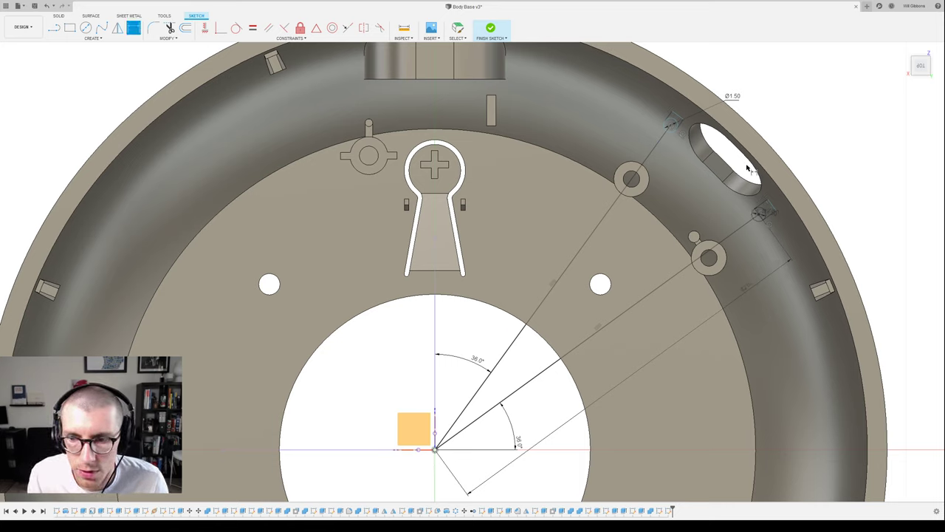
{"action": "left_click", "coordinate": [653, 153]}
{"action": "left_click", "coordinate": [631, 150]}
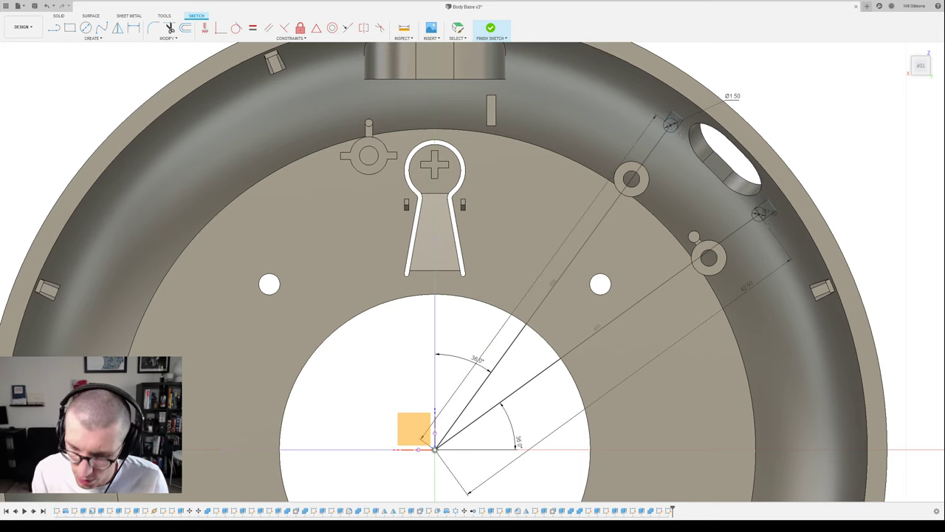
{"action": "key", "text": "o"}
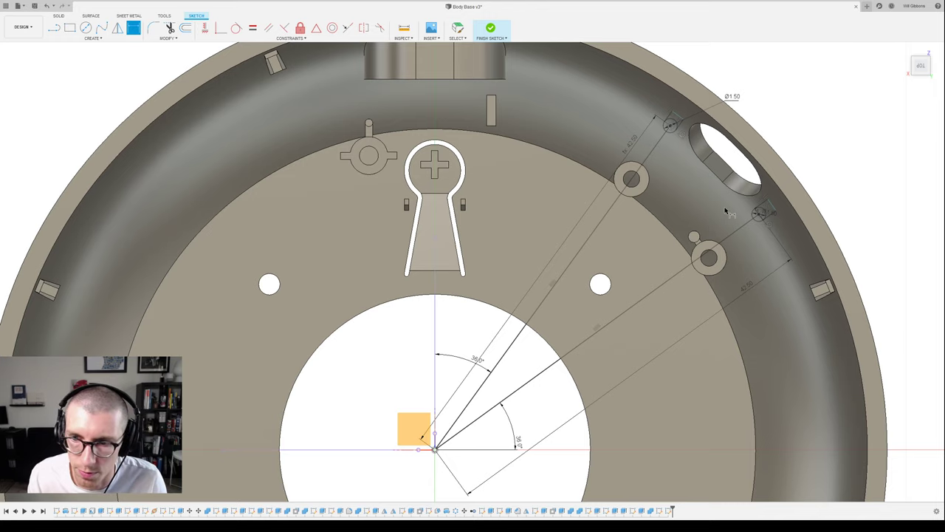
- Start an extrusion of all regions of the two round-ended profiles, hiding the body while selecting them and showing it again
{"action": "key", "text": "e"}
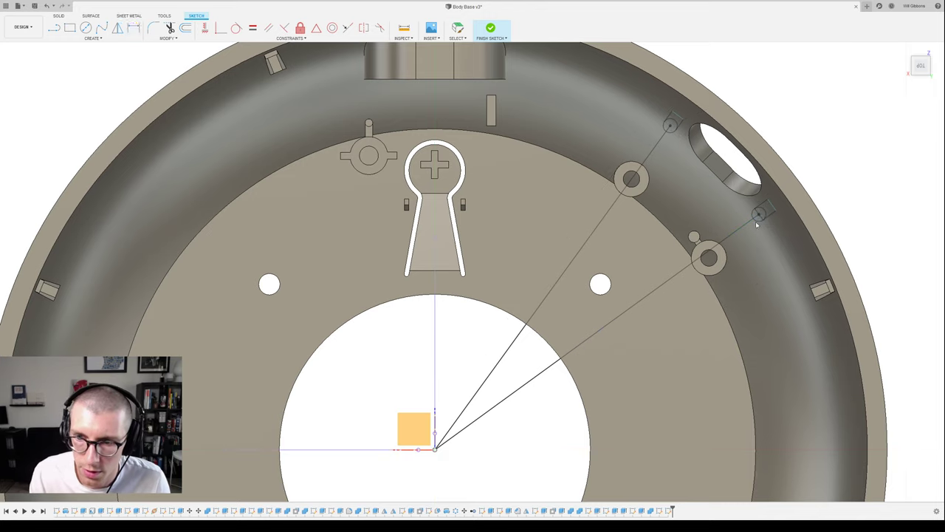
{"action": "scroll", "coordinate": [763, 212], "scroll_direction": "up", "scroll_amount": 3}
{"action": "scroll", "coordinate": [762, 214], "scroll_direction": "down", "scroll_amount": 1}
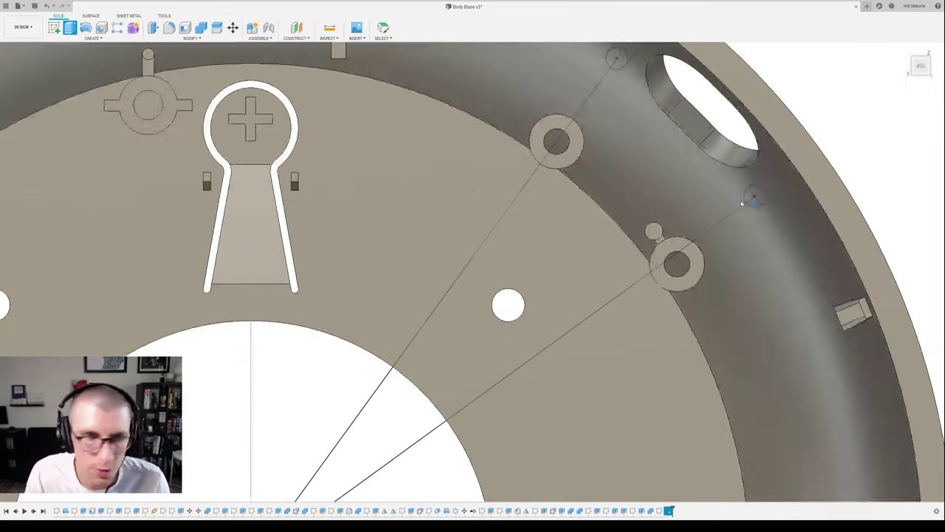
{"action": "left_click", "coordinate": [40, 228]}
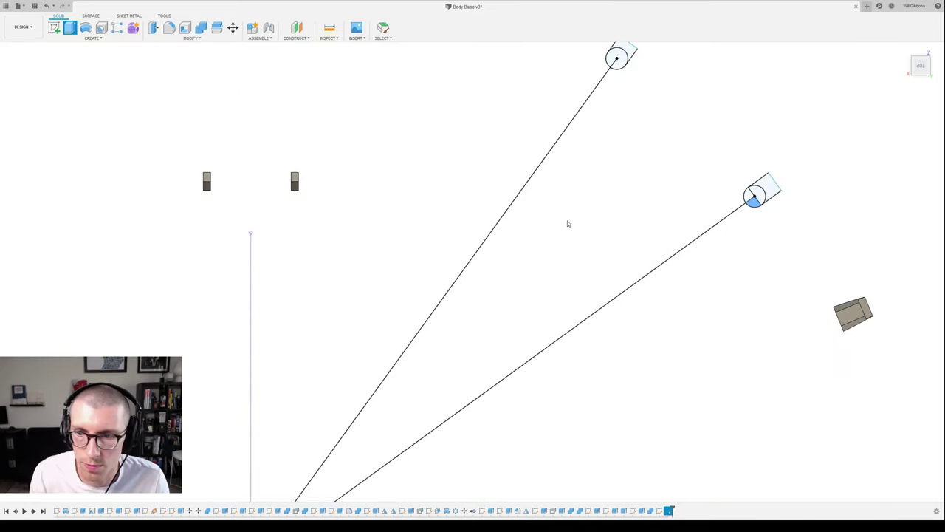
{"action": "left_click", "coordinate": [749, 196]}
{"action": "left_click", "coordinate": [756, 195]}
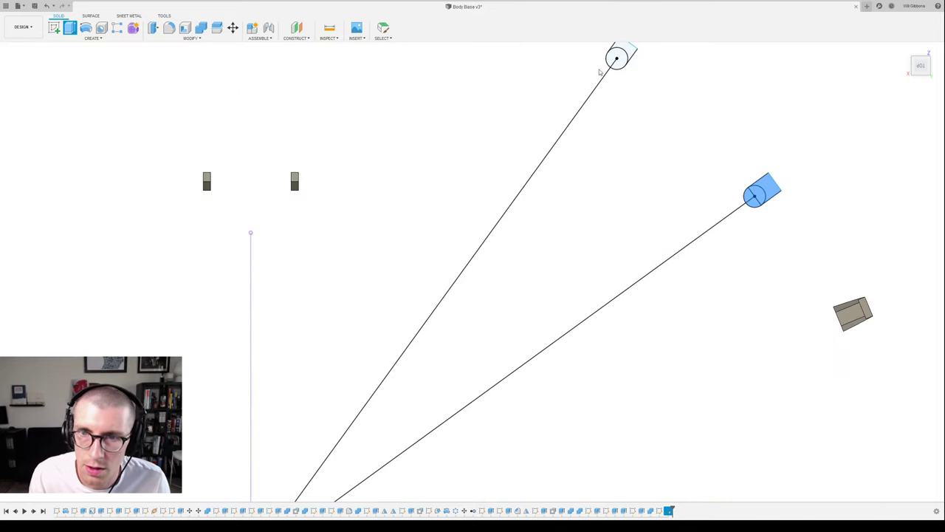
{"action": "left_click", "coordinate": [633, 52], "text": "ctrl"}
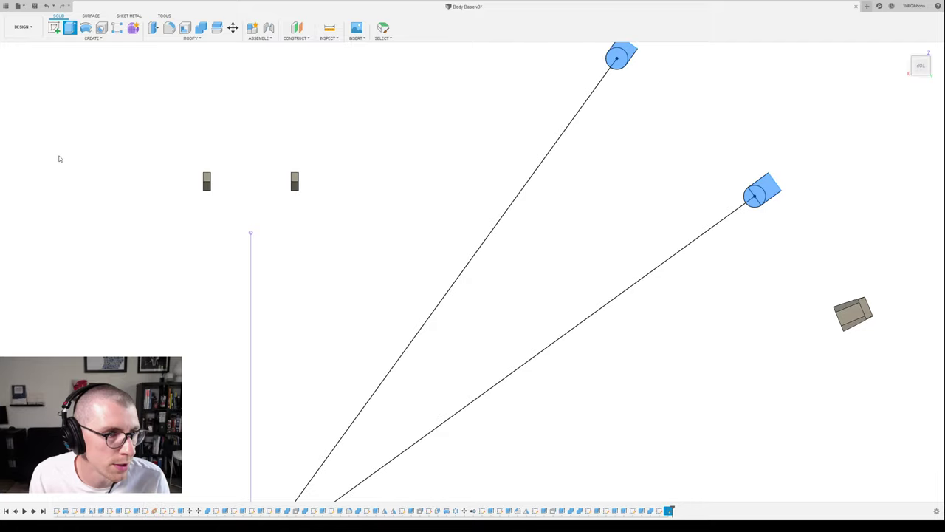
{"action": "left_click", "coordinate": [42, 227]}
- Start the extrusion at an offset above the sketch plane and direct it downwards beside the slotted wall opening
{"action": "scroll", "coordinate": [636, 233], "scroll_direction": "down", "scroll_amount": 5}
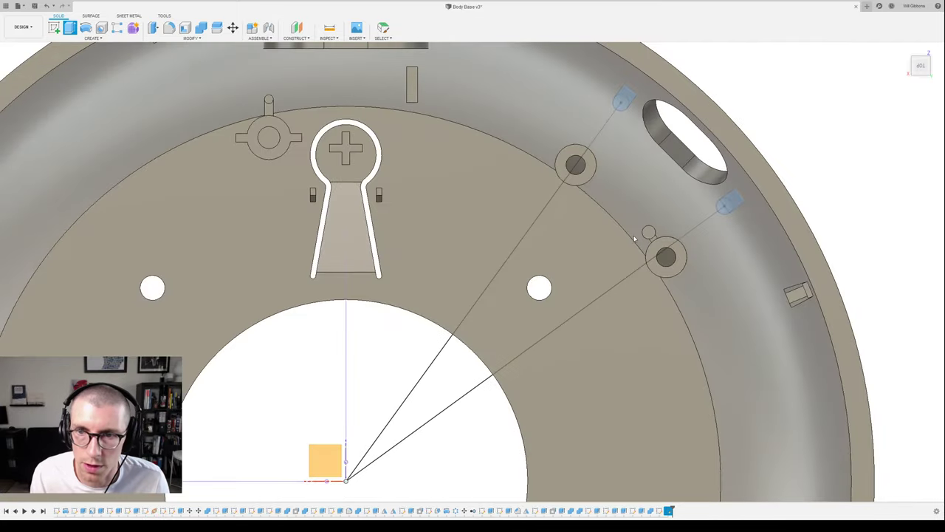
{"action": "middle_click_drag", "start_coordinate": [636, 233], "coordinate": [631, 224], "text": "shift"}
{"action": "middle_click_drag", "start_coordinate": [644, 159], "coordinate": [700, 197], "text": "shift"}
{"action": "middle_click_drag", "start_coordinate": [605, 213], "coordinate": [607, 193], "text": "shift"}
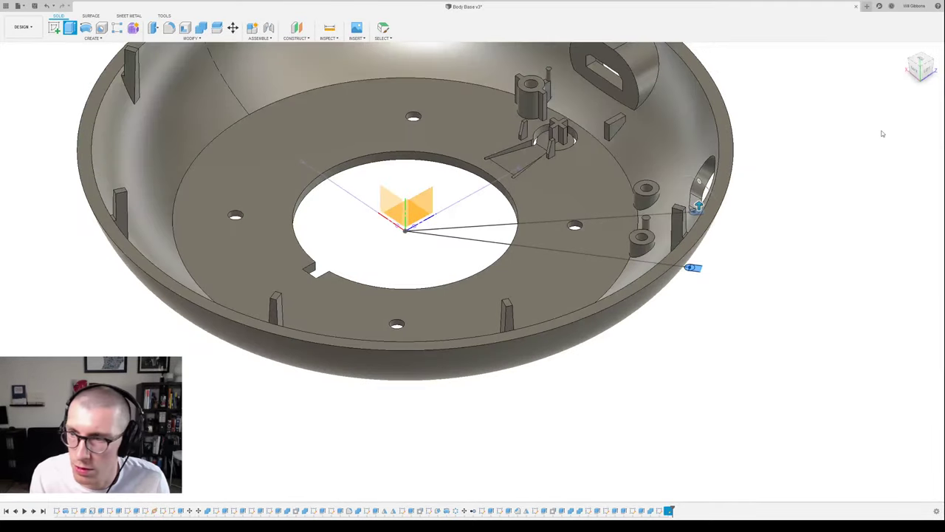
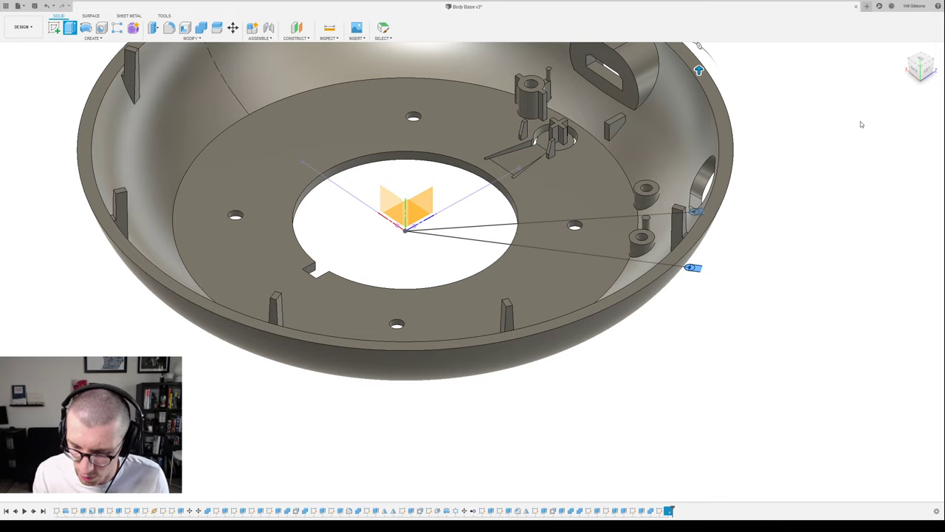
{"action": "left_click_drag", "start_coordinate": [698, 150], "coordinate": [700, 187]}
{"action": "middle_click_drag", "start_coordinate": [700, 188], "coordinate": [765, 174], "text": "shift"}
{"action": "scroll", "coordinate": [766, 174], "scroll_direction": "up", "scroll_amount": 5}
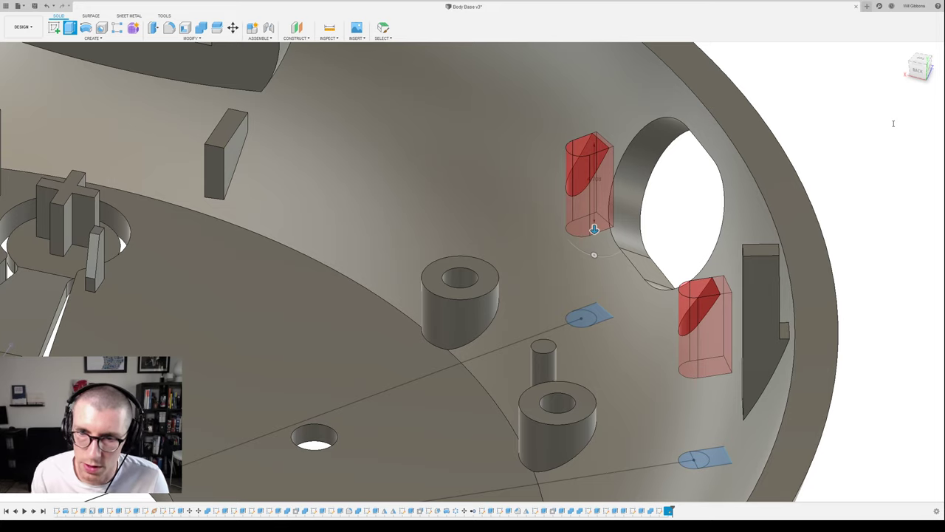
{"action": "type", "text": "8"}
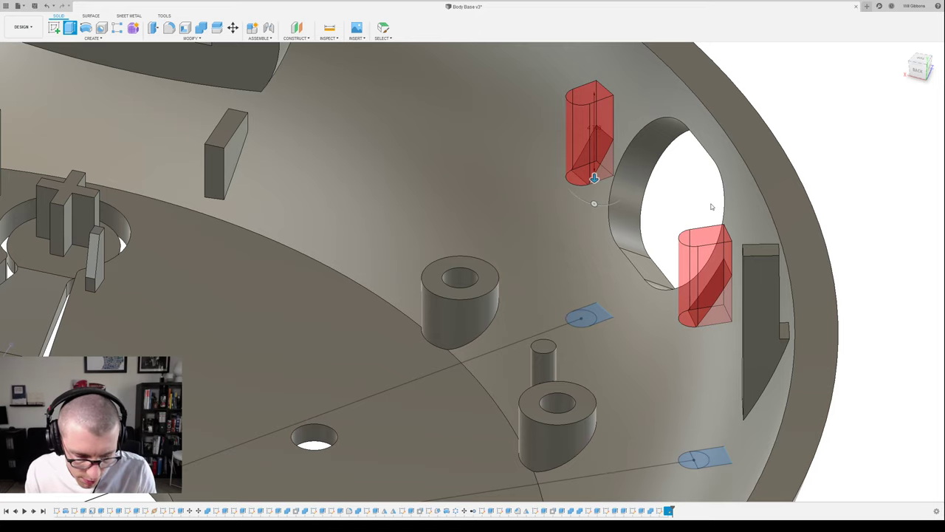
{"action": "scroll", "coordinate": [717, 198], "scroll_direction": "down", "scroll_amount": 2}
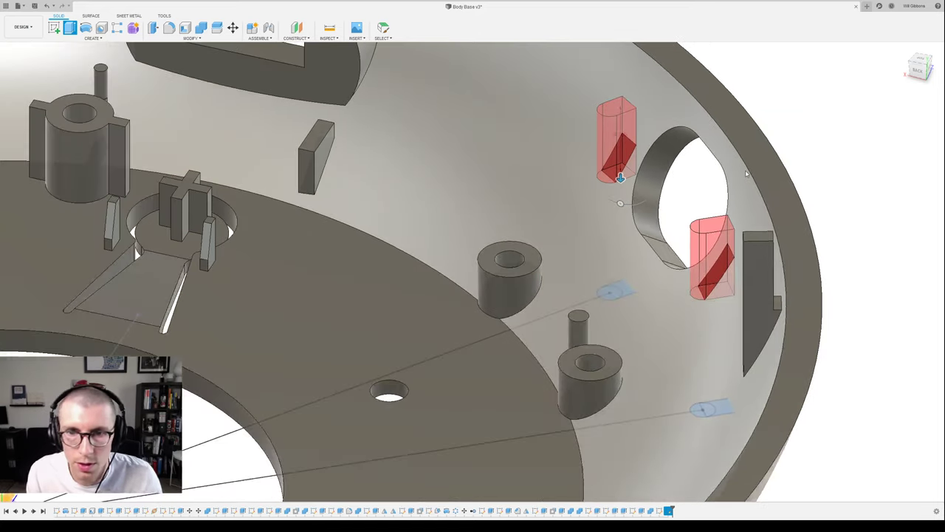
{"action": "mouse_move", "coordinate": [742, 172]}
{"action": "middle_mouse_down", "text": "shift"}
{"action": "mouse_move", "coordinate": [735, 160]}
{"action": "mouse_move", "coordinate": [748, 156]}
{"action": "middle_mouse_up", "text": "shift"}
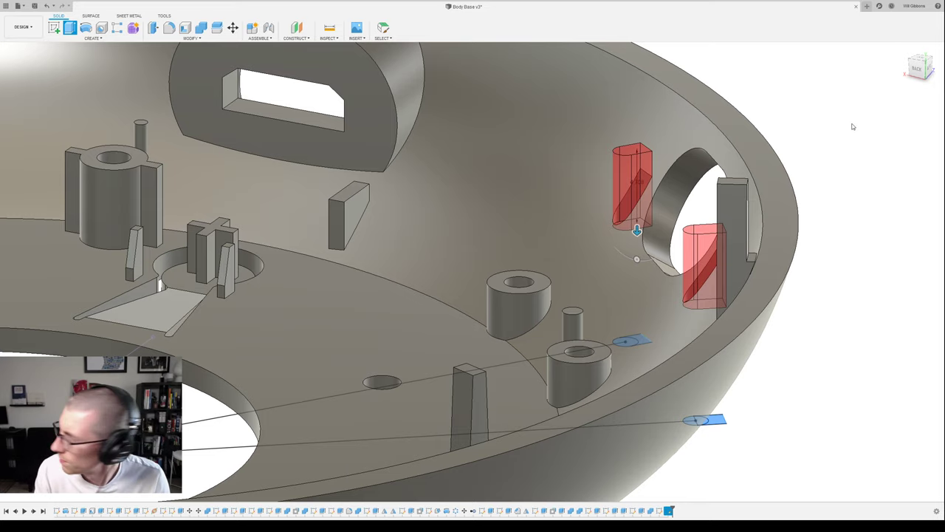
- Raise the extrusion's start offset, extend both profiles down to the shell's curved inner wall, and complete the extrusion
{"action": "key", "text": "Escape"}
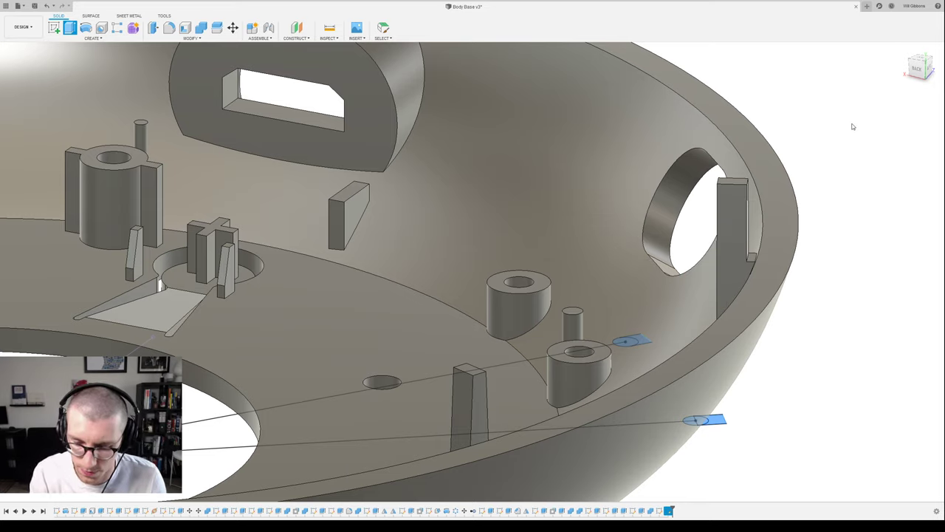
{"action": "key", "text": "e"}
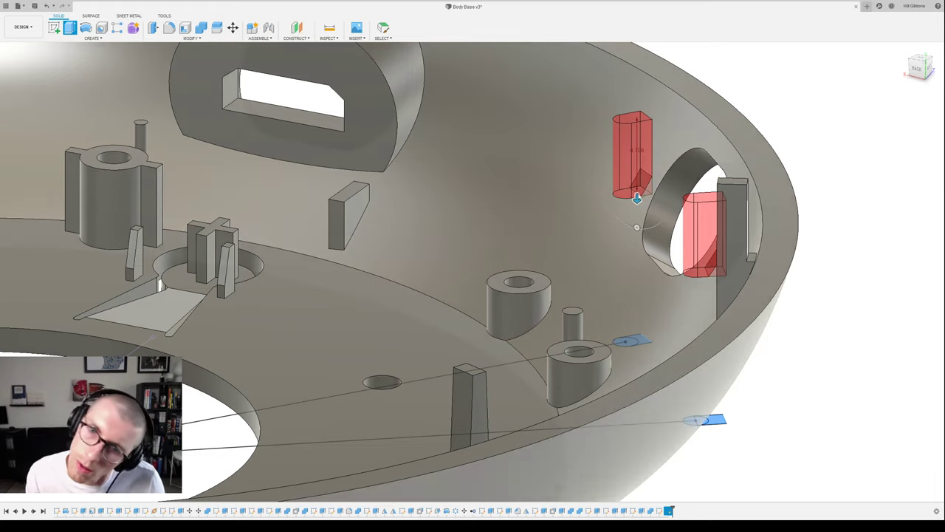
{"action": "mouse_move", "coordinate": [639, 189]}
{"action": "middle_mouse_down", "text": "shift"}
{"action": "mouse_move", "coordinate": [616, 178]}
{"action": "mouse_move", "coordinate": [649, 195]}
{"action": "middle_mouse_up", "text": "shift"}
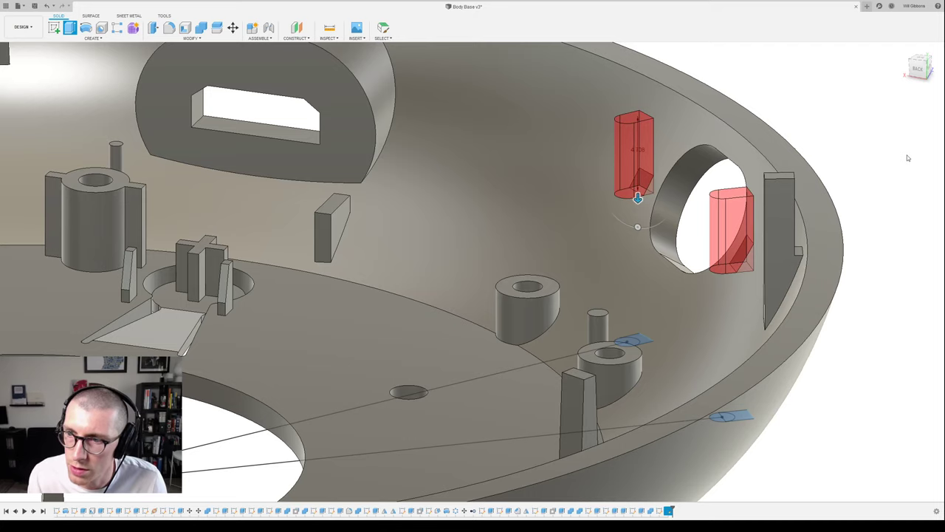
{"action": "key", "text": "Return"}
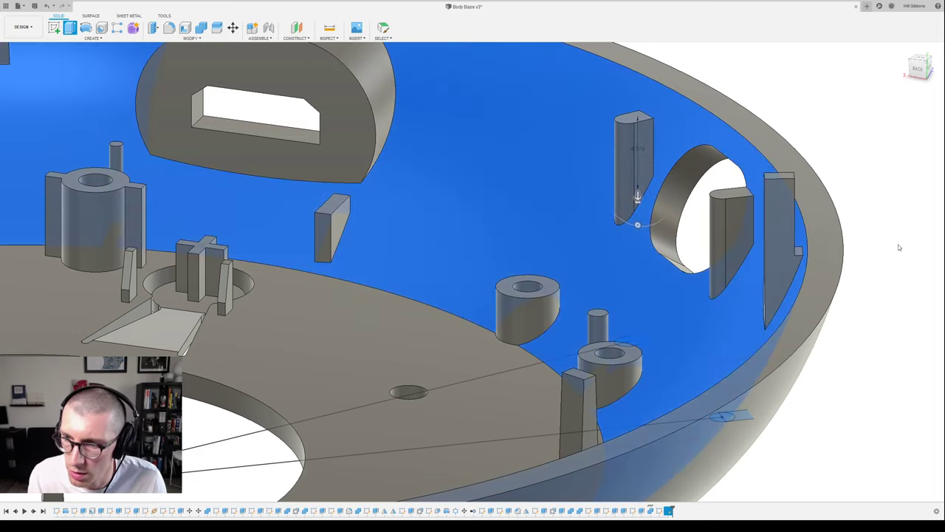
{"action": "key", "text": "Escape"}
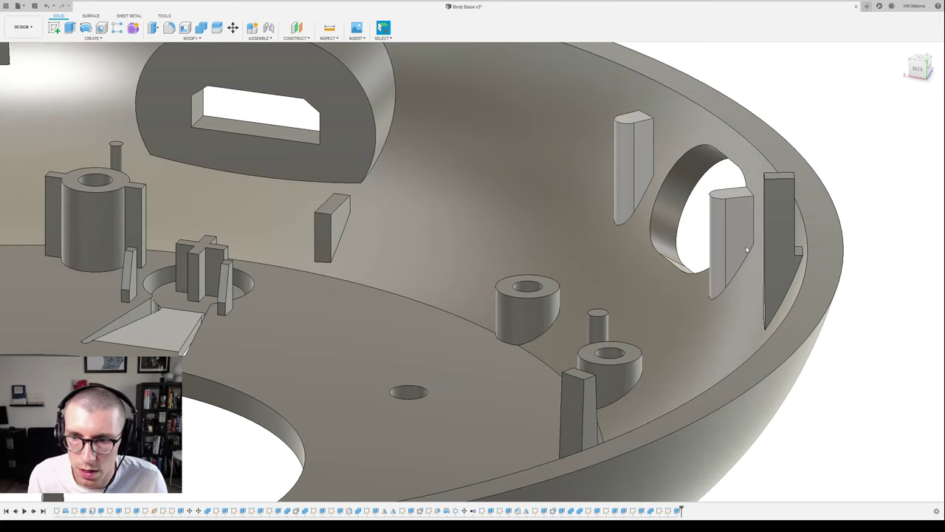
- Hide the shell body and the tall rib in front, and start a sketch on the nearer round-ended rib's flat side face
{"action": "middle_click_drag", "start_coordinate": [746, 241], "coordinate": [736, 281], "text": "shift"}
{"action": "scroll", "coordinate": [743, 238], "scroll_direction": "down", "scroll_amount": 2}
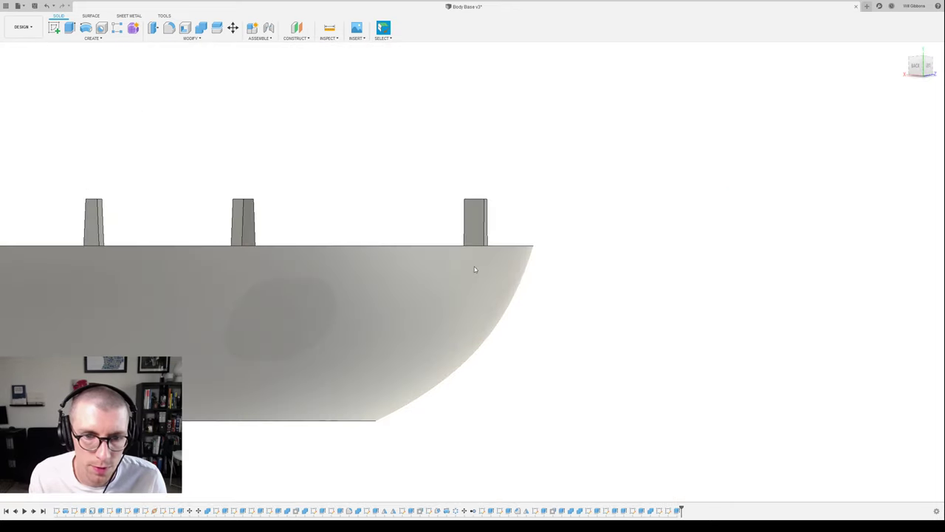
{"action": "left_click", "coordinate": [474, 269]}
{"action": "key", "text": "v"}
{"action": "left_click", "coordinate": [481, 236]}
{"action": "key", "text": "v"}
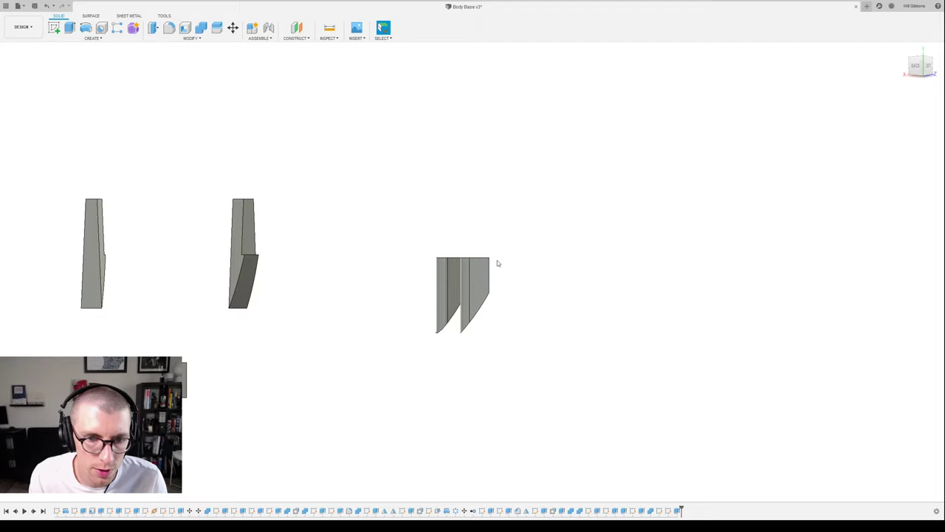
{"action": "scroll", "coordinate": [497, 264], "scroll_direction": "up", "scroll_amount": 4}
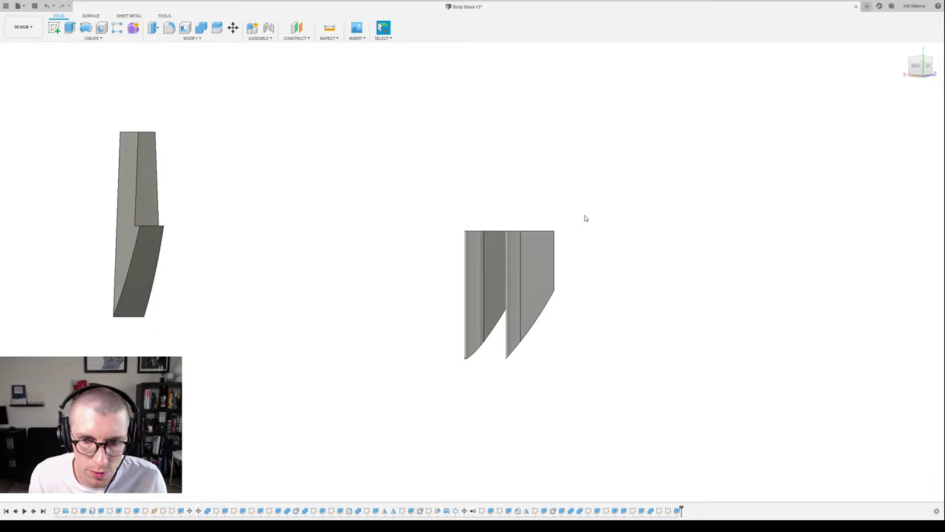
{"action": "left_click", "coordinate": [548, 255]}
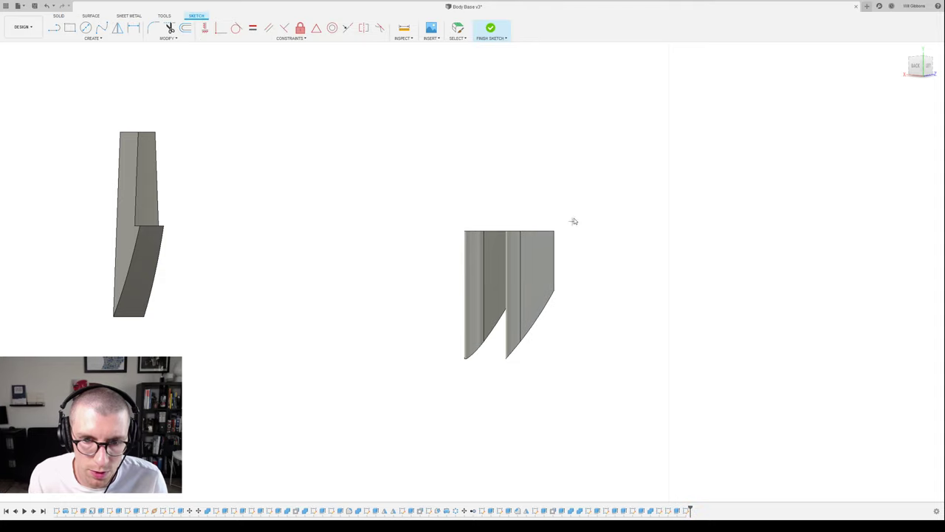
- Draw a center rectangle about 3.8 mm wide overlapping the rib's outer edge and rising above its top, and dimension its width
{"action": "left_click", "coordinate": [580, 224]}
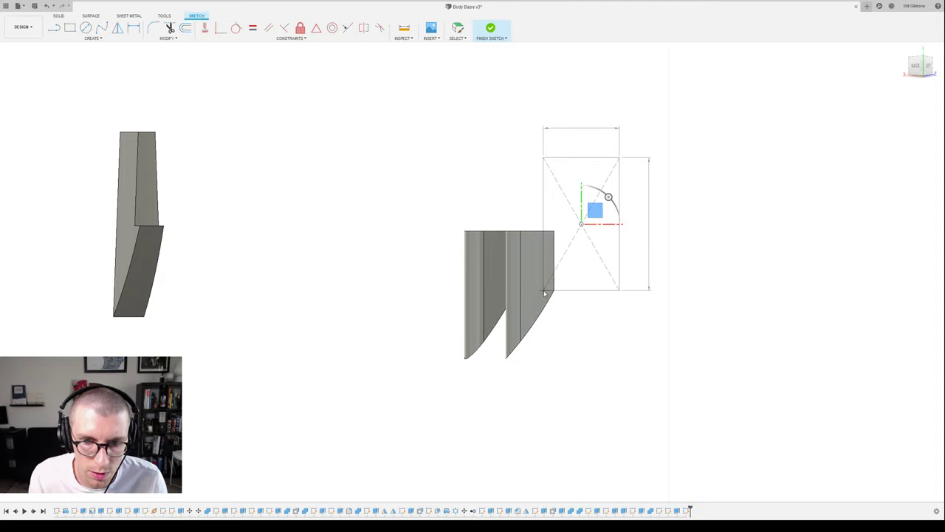
{"action": "left_click", "coordinate": [545, 293]}
{"action": "scroll", "coordinate": [675, 209], "scroll_direction": "down", "scroll_amount": 3}
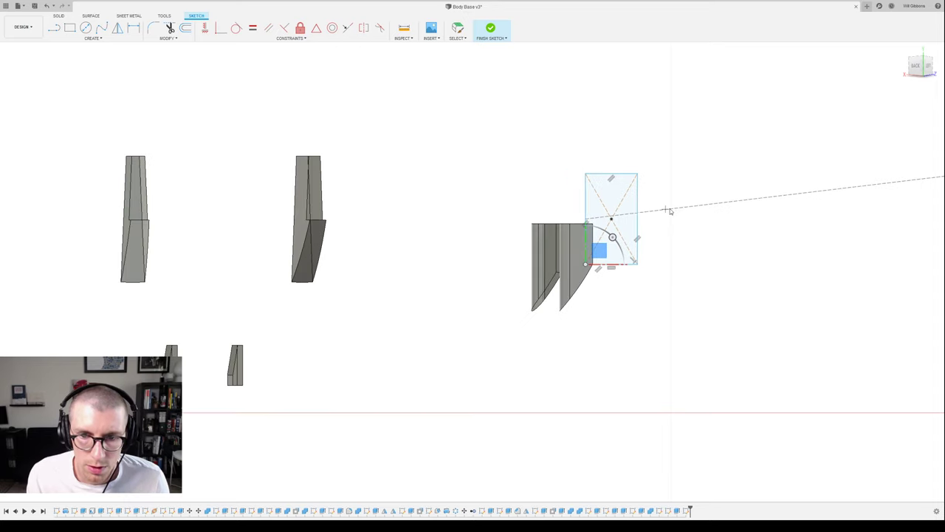
{"action": "scroll", "coordinate": [660, 202], "scroll_direction": "up", "scroll_amount": 3}
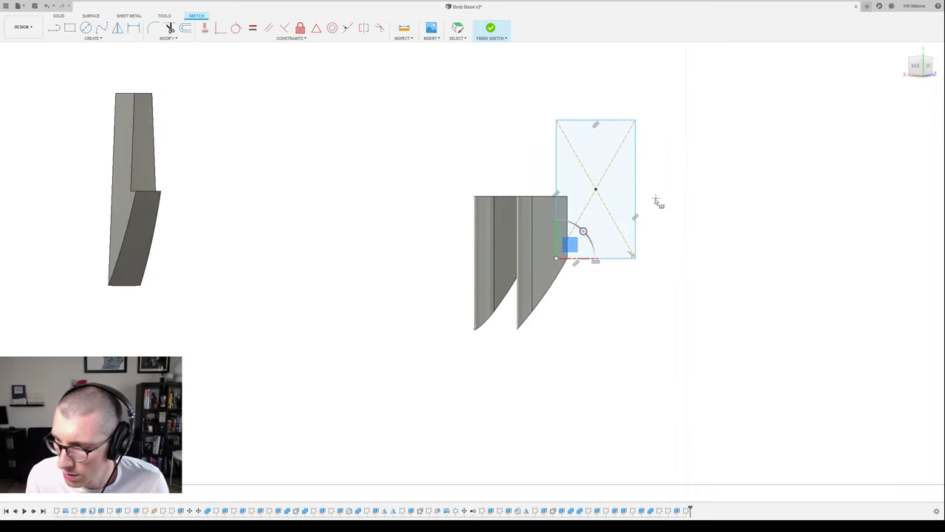
{"action": "key", "text": "d"}
{"action": "left_click", "coordinate": [597, 120]}
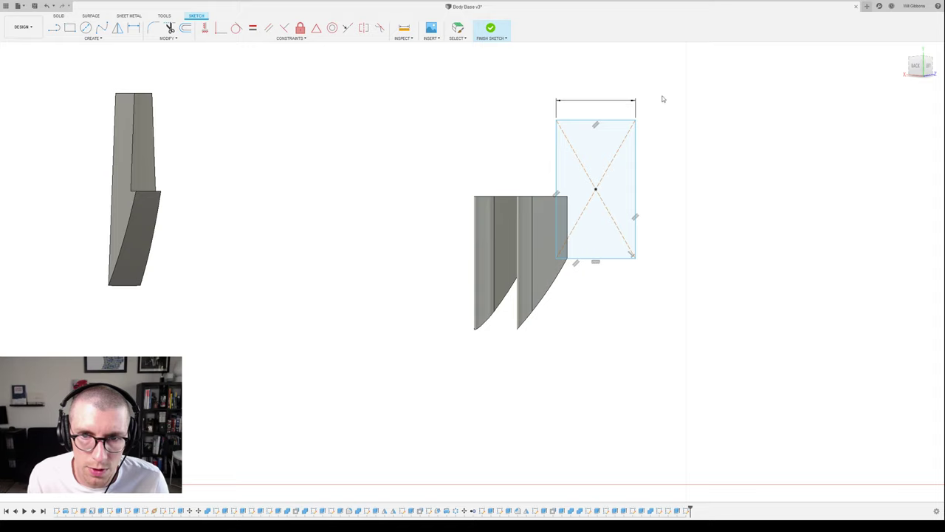
{"action": "left_click", "coordinate": [654, 118]}
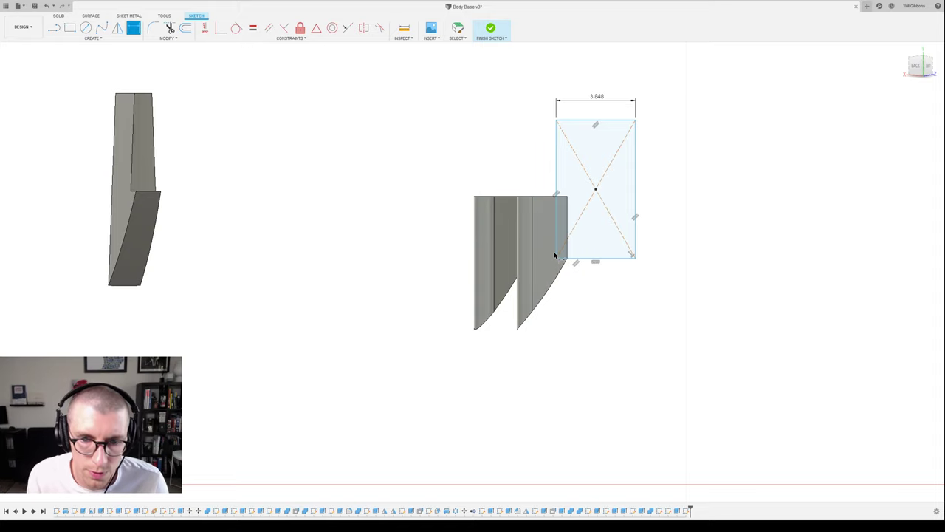
- Dimension the rectangle's inner vertical side 1 mm inward from the rib's outer vertical edge
{"action": "left_click", "coordinate": [557, 228]}
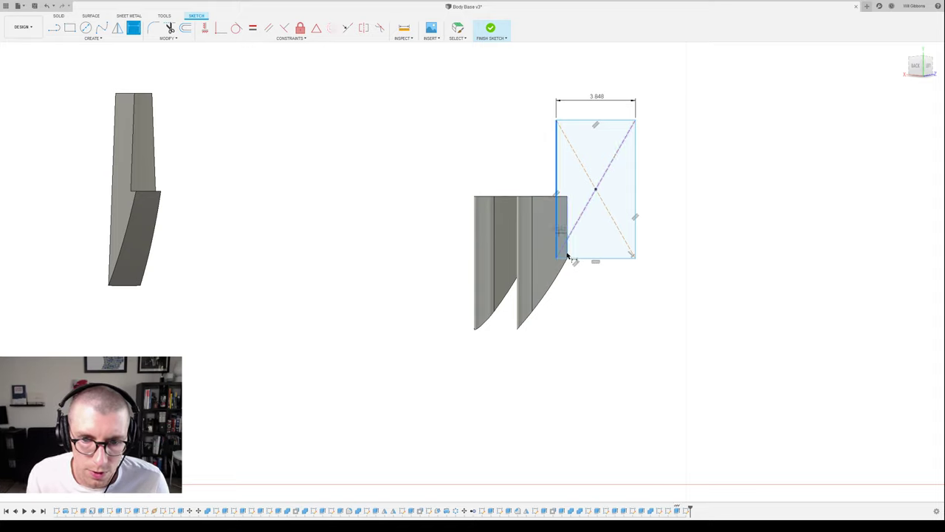
{"action": "left_click", "coordinate": [567, 254]}
{"action": "key", "text": "Escape"}
{"action": "left_click", "coordinate": [652, 299]}
{"action": "type", "text": "1"}
{"action": "key", "text": "Return"}
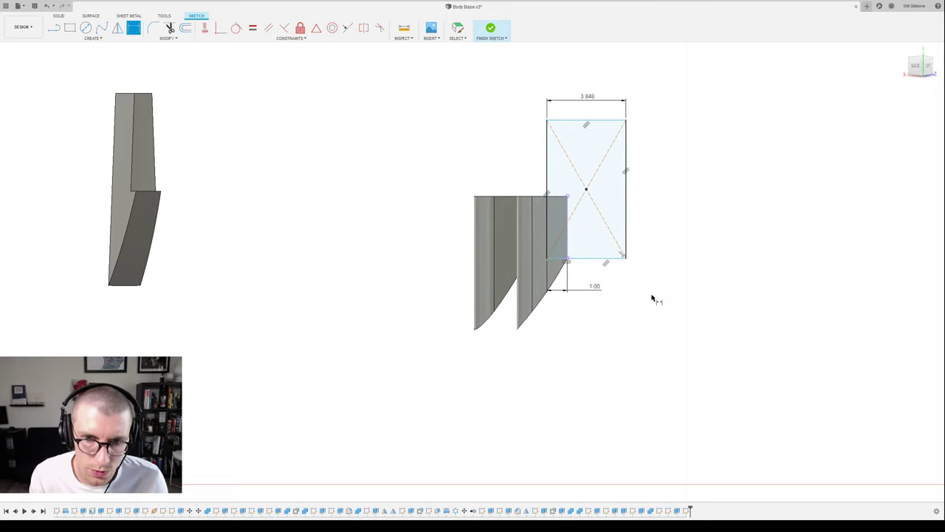
- Set the distance between the rectangle's inner side and the rib's outer edge to 1.5 mm
{"action": "scroll", "coordinate": [560, 255], "scroll_direction": "up", "scroll_amount": 3}
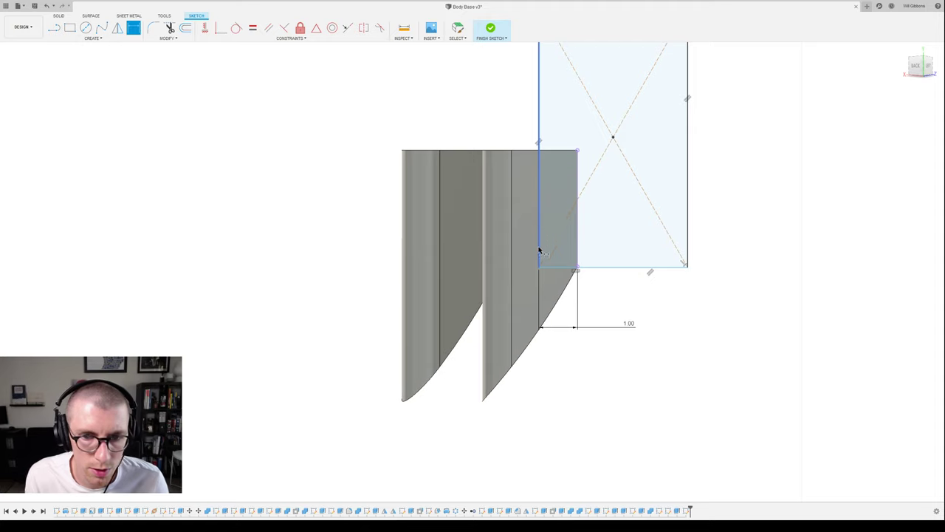
{"action": "scroll", "coordinate": [624, 300], "scroll_direction": "down", "scroll_amount": 3}
{"action": "key", "text": "Escape"}
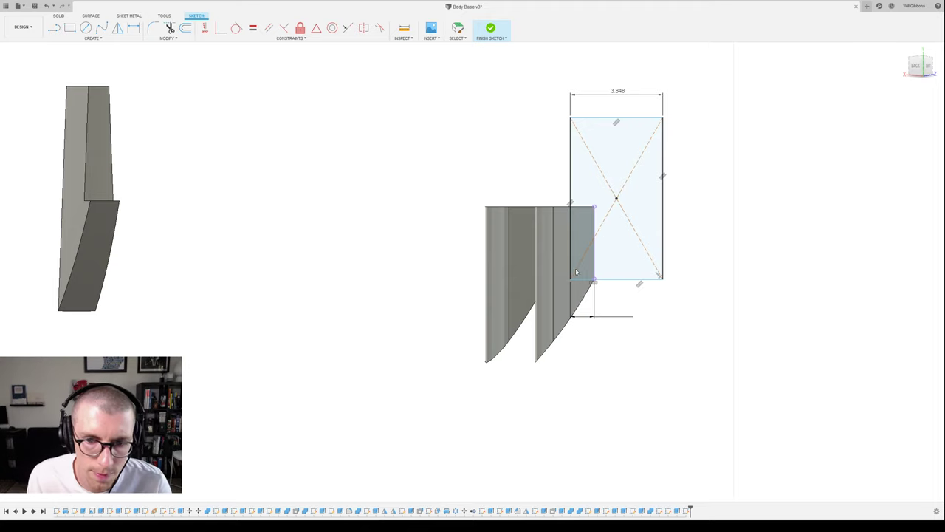
{"action": "left_click", "coordinate": [571, 152]}
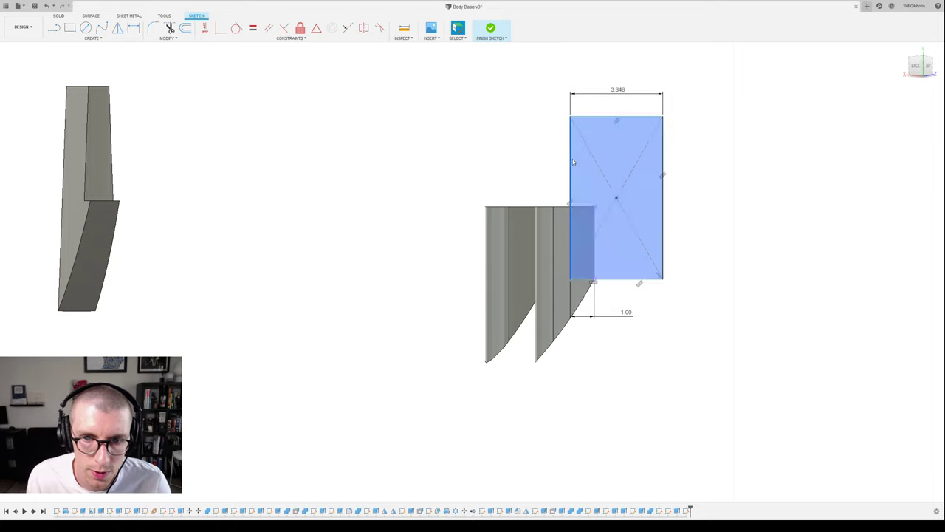
{"action": "double_click", "coordinate": [626, 312]}
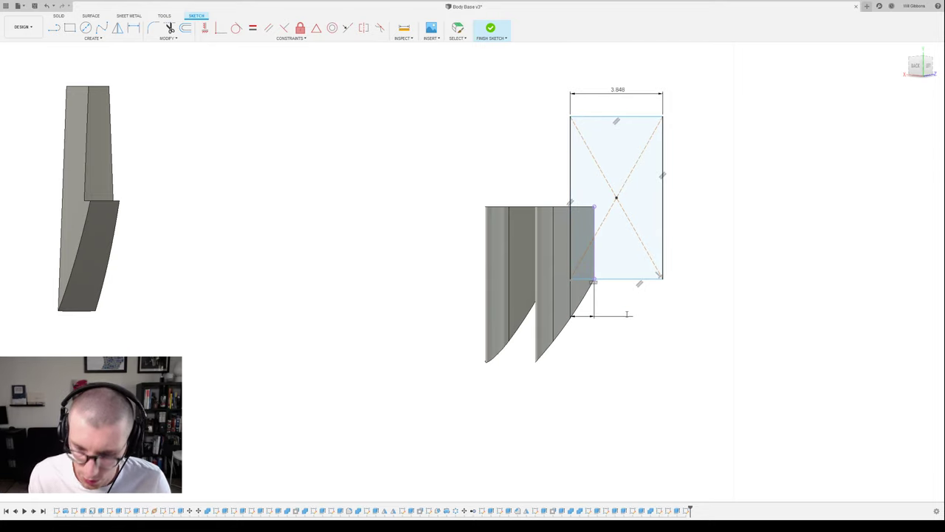
{"action": "type", "text": "1.5"}
{"action": "key", "text": "Return"}
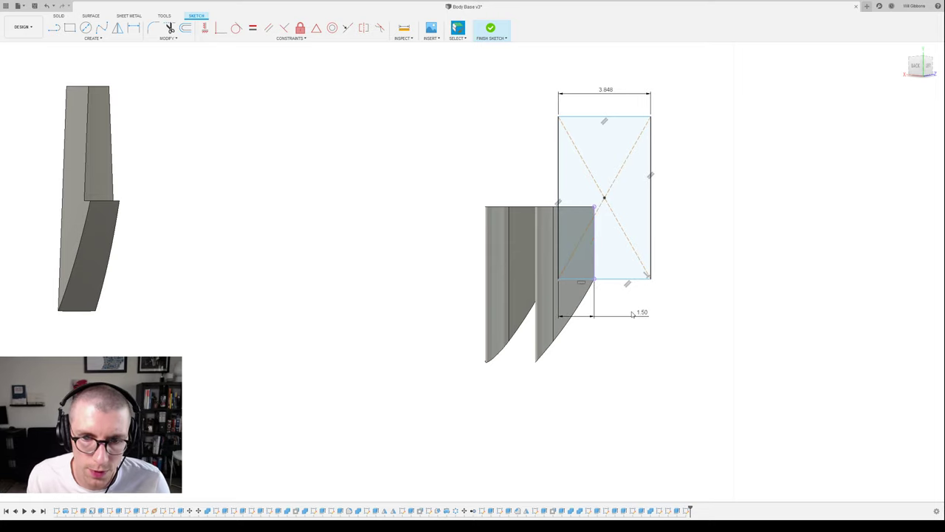
- Project the rib's vertical edge where the rounded end meets the flat side into the sketch
{"action": "middle_click_drag", "start_coordinate": [631, 232], "coordinate": [622, 242], "text": "shift"}
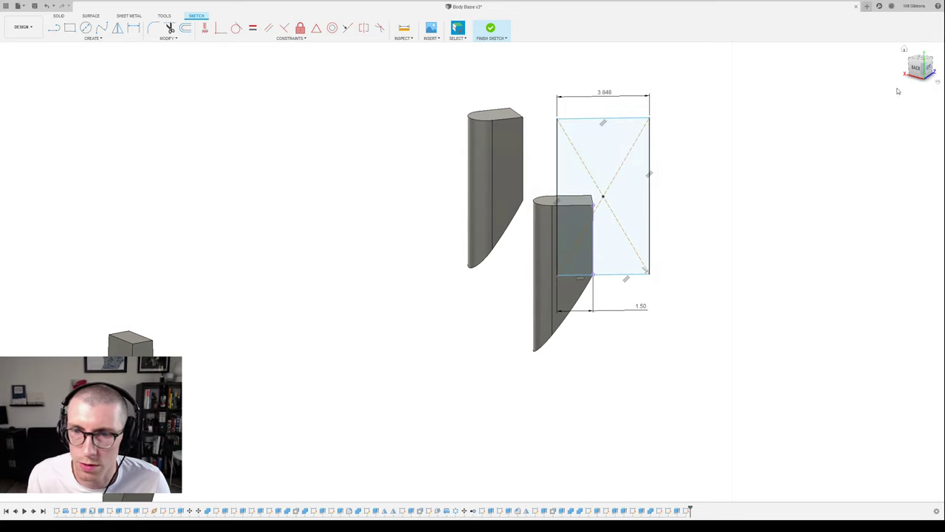
{"action": "left_click", "coordinate": [924, 69]}
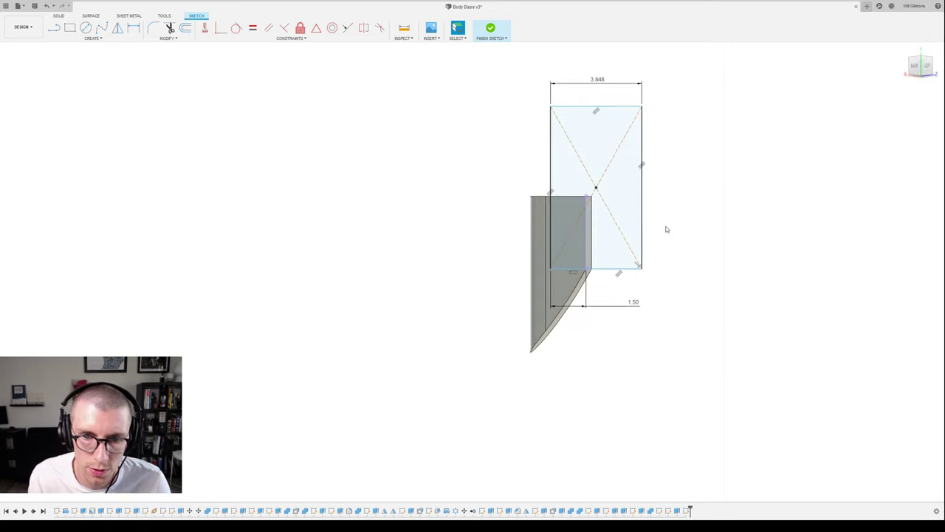
{"action": "middle_click_drag", "start_coordinate": [667, 229], "coordinate": [673, 224], "text": "shift"}
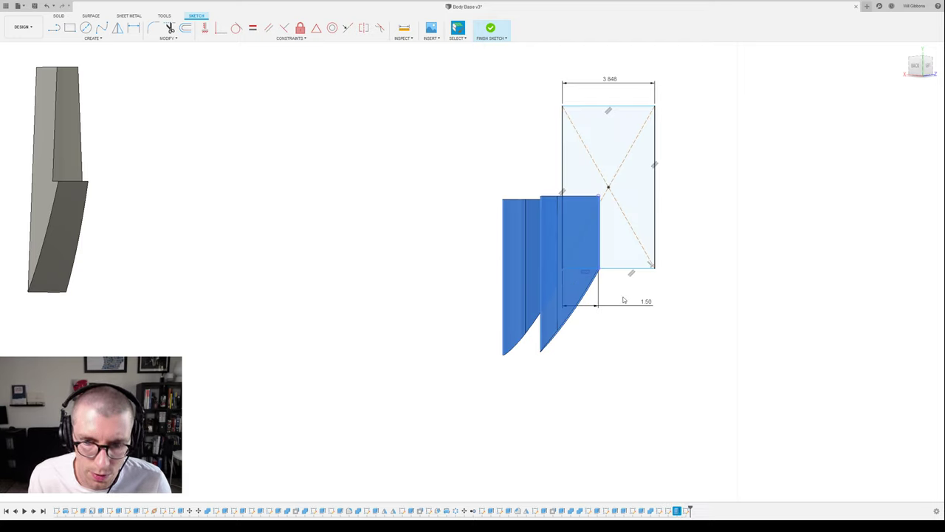
{"action": "key", "text": "Escape"}
{"action": "middle_click_drag", "start_coordinate": [586, 279], "coordinate": [477, 273]}
{"action": "middle_click_drag", "start_coordinate": [568, 224], "coordinate": [627, 238]}
{"action": "scroll", "coordinate": [627, 238], "scroll_direction": "up", "scroll_amount": 3}
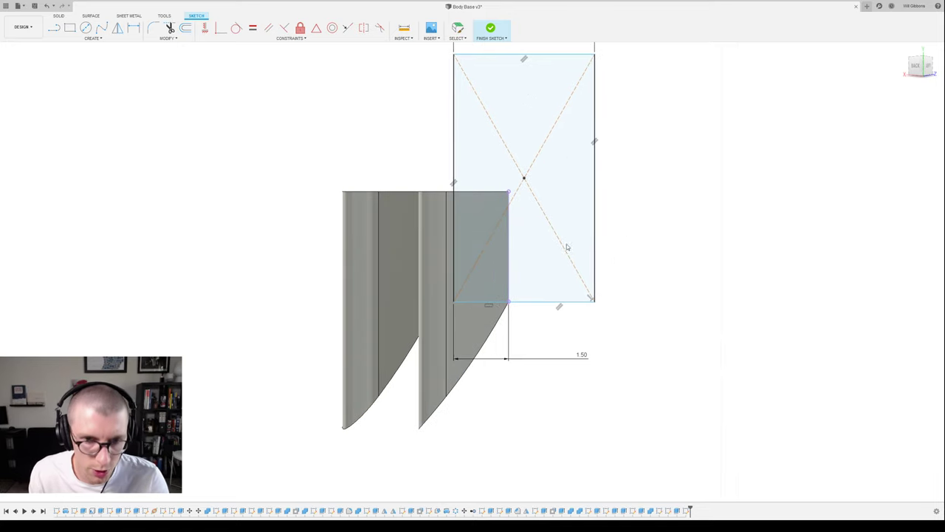
{"action": "left_click", "coordinate": [447, 229]}
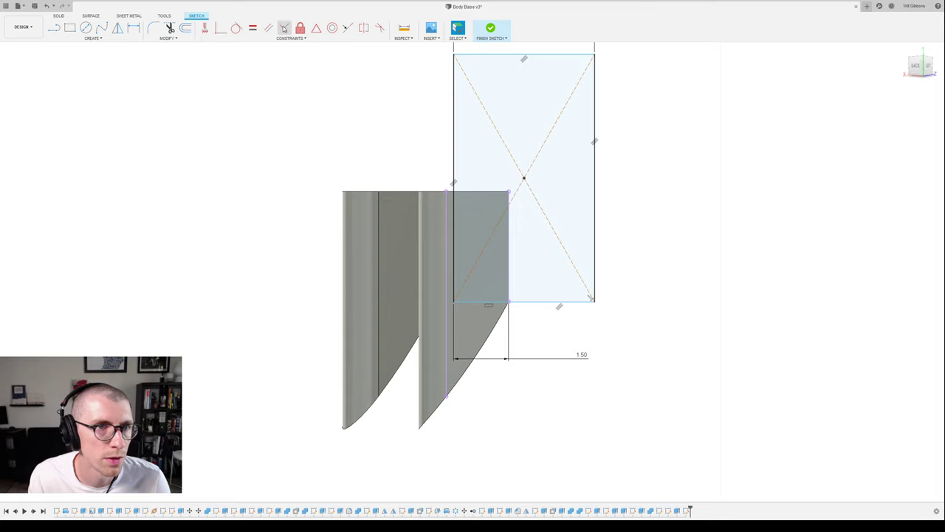
- Delete the 1.5 mm distance dimension between the rectangle and the rib's outer edge
{"action": "left_click", "coordinate": [347, 28]}
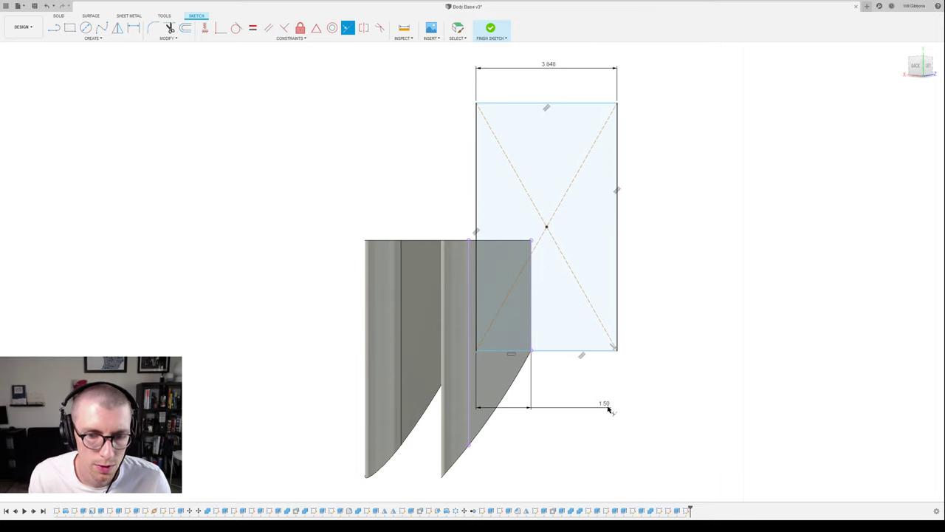
{"action": "key", "text": "Escape"}
{"action": "left_click", "coordinate": [607, 408]}
{"action": "key", "text": "Delete"}
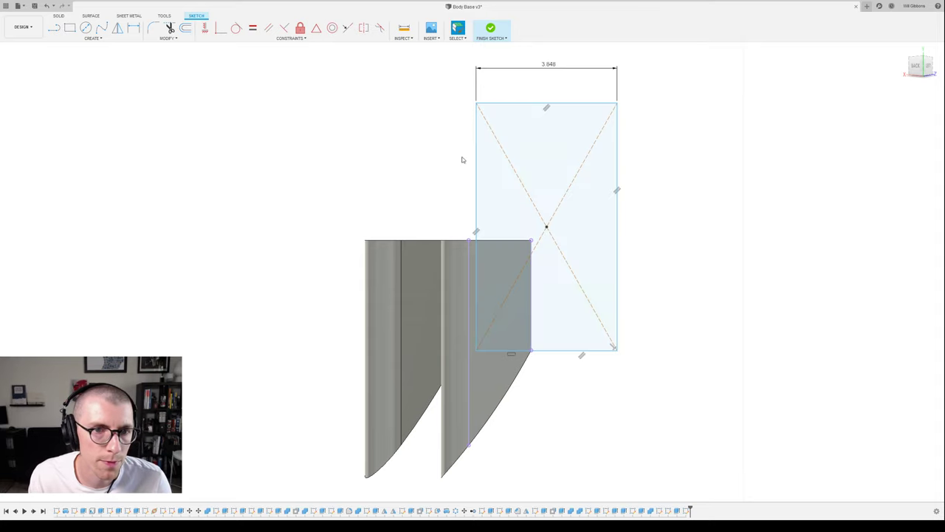
- Make the rectangle's inner vertical side collinear with the projected rib edge
{"action": "left_click", "coordinate": [347, 28]}
{"action": "left_click", "coordinate": [477, 260]}
{"action": "left_click", "coordinate": [470, 265]}
{"action": "scroll", "coordinate": [614, 387], "scroll_direction": "down", "scroll_amount": 2}
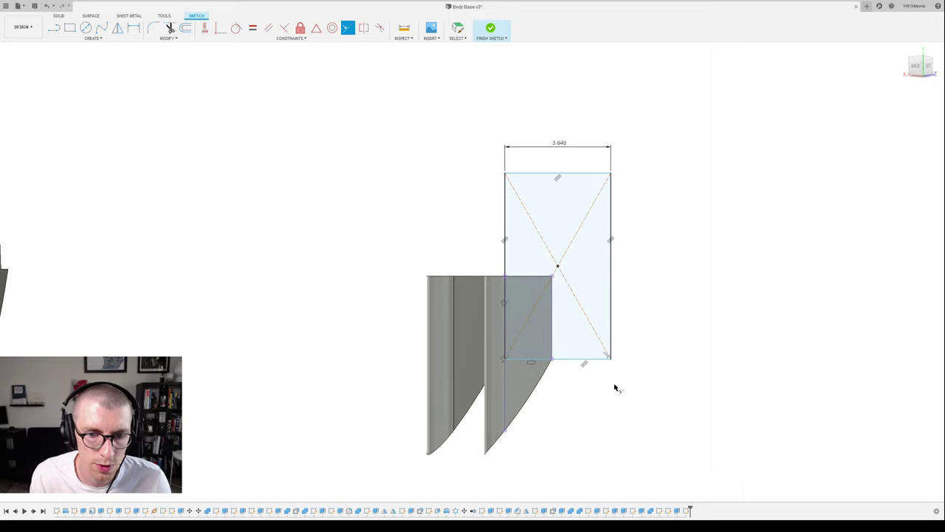
- Raise the rectangle's lower side and dimension it 0.5 mm above the lower end of the rib's outer vertical edge
{"action": "scroll", "coordinate": [614, 387], "scroll_direction": "down", "scroll_amount": 1}
{"action": "key", "text": "d"}
{"action": "scroll", "coordinate": [648, 347], "scroll_direction": "down", "scroll_amount": 2}
{"action": "scroll", "coordinate": [628, 351], "scroll_direction": "up", "scroll_amount": 2}
{"action": "scroll", "coordinate": [596, 380], "scroll_direction": "up", "scroll_amount": 4}
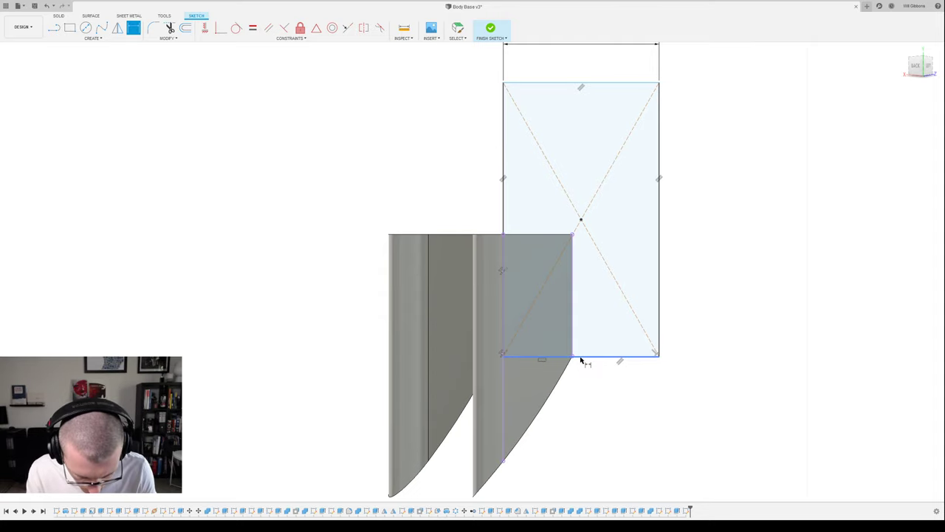
{"action": "key", "text": "Escape"}
{"action": "left_click_drag", "start_coordinate": [591, 359], "coordinate": [591, 332]}
{"action": "key", "text": "d"}
{"action": "left_click", "coordinate": [572, 357]}
{"action": "left_click", "coordinate": [590, 333]}
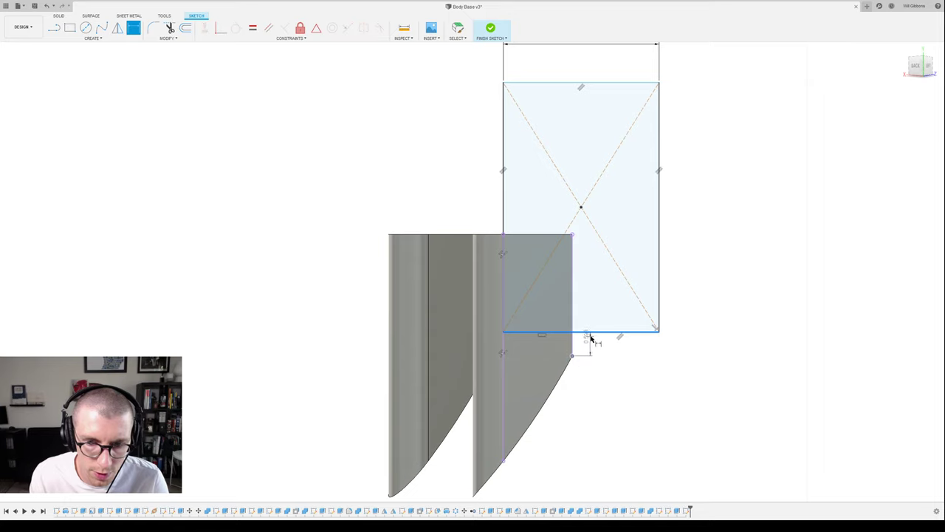
{"action": "left_click", "coordinate": [686, 342]}
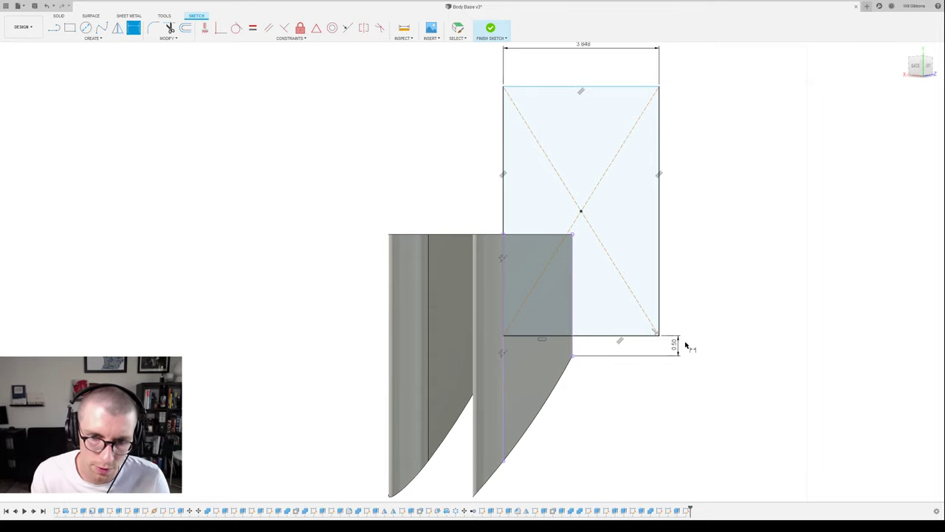
{"action": "scroll", "coordinate": [648, 288], "scroll_direction": "down", "scroll_amount": 5}
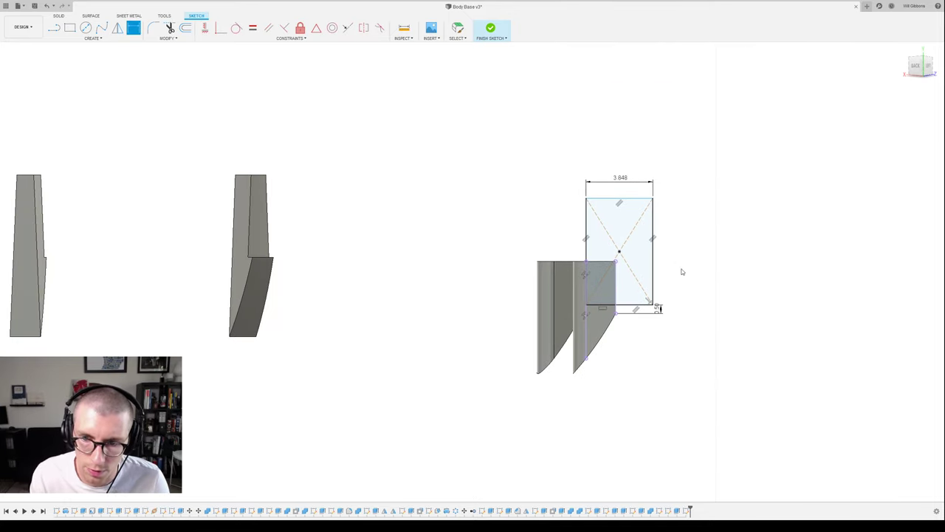
- Revolve the rectangle a full turn around the vertical origin axis as a cut through both round-ended ribs
{"action": "key", "text": "r"}
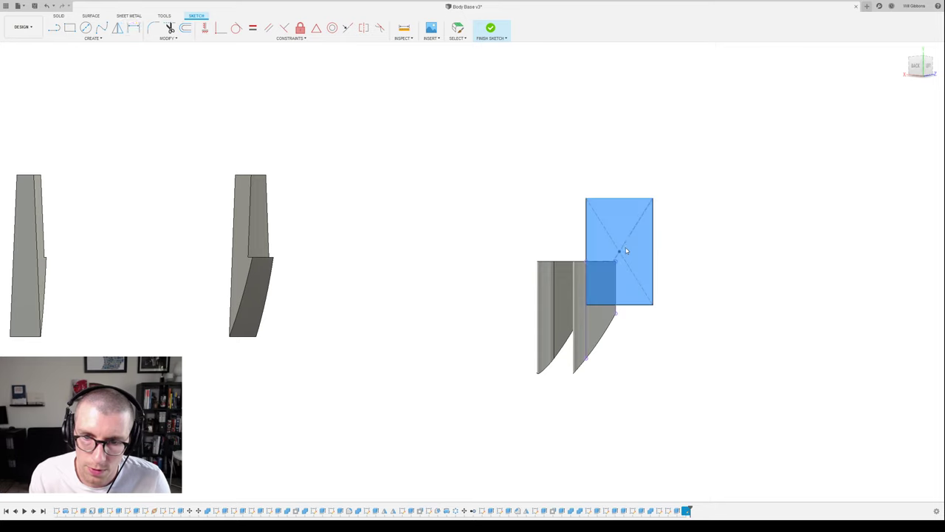
{"action": "scroll", "coordinate": [637, 299], "scroll_direction": "down", "scroll_amount": 5}
{"action": "middle_click_drag", "start_coordinate": [554, 311], "coordinate": [558, 326], "text": "shift"}
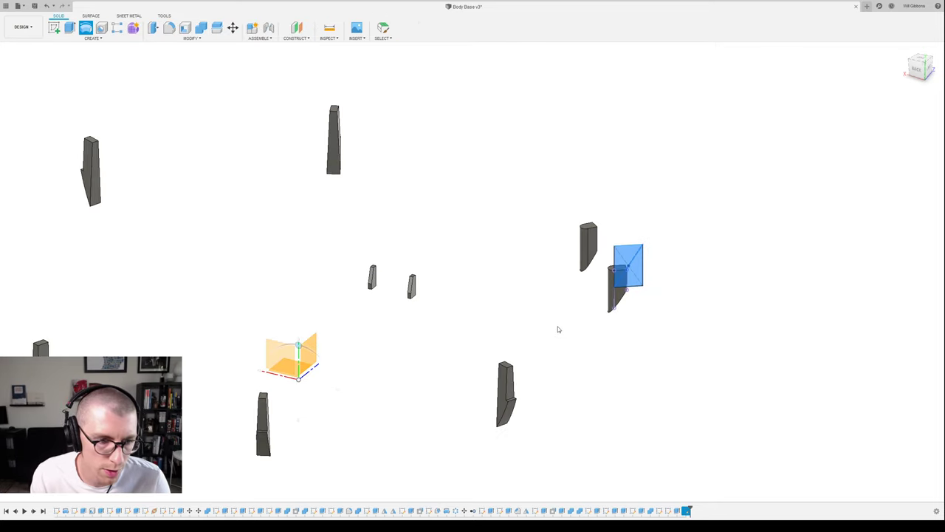
{"action": "left_click", "coordinate": [299, 356]}
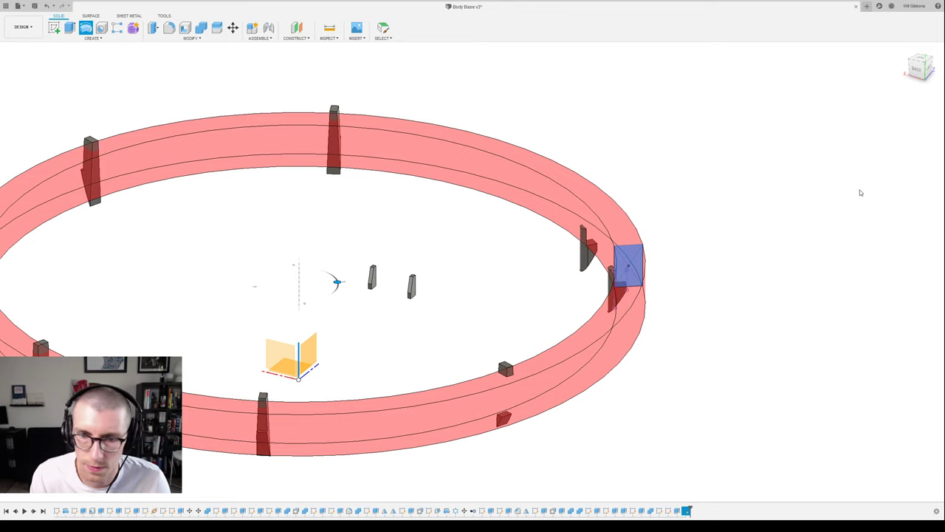
{"action": "scroll", "coordinate": [613, 288], "scroll_direction": "down", "scroll_amount": 3}
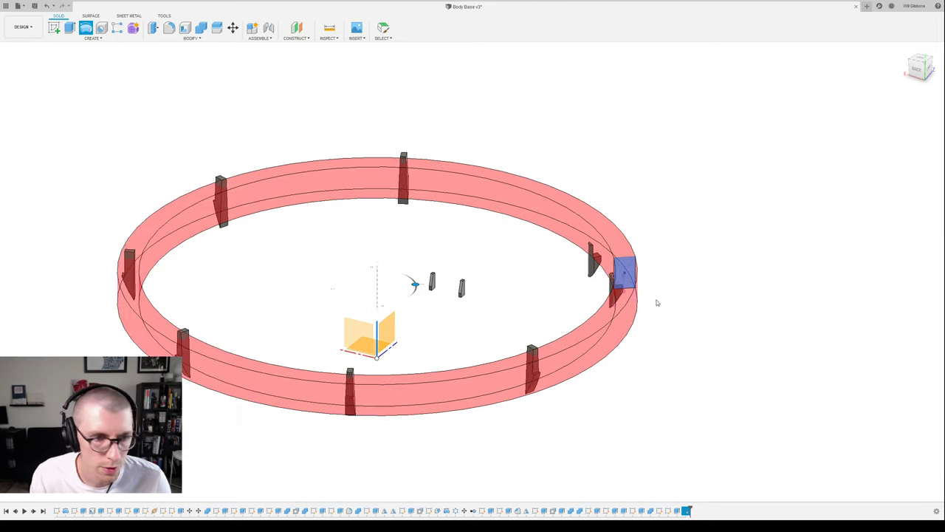
{"action": "scroll", "coordinate": [673, 303], "scroll_direction": "up", "scroll_amount": 2}
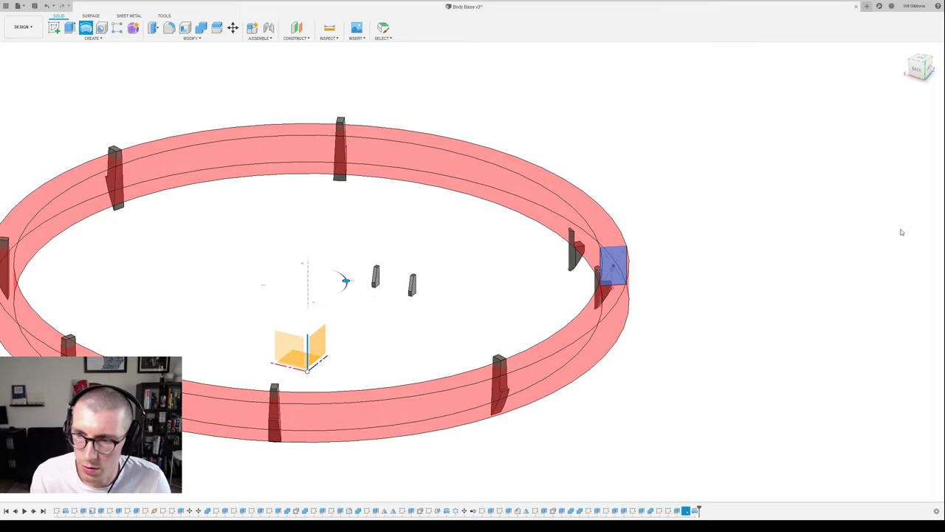
{"action": "key", "text": "Escape"}
{"action": "middle_click_drag", "start_coordinate": [665, 268], "coordinate": [596, 221], "text": "shift"}
{"action": "middle_click_drag", "start_coordinate": [452, 106], "coordinate": [598, 342]}
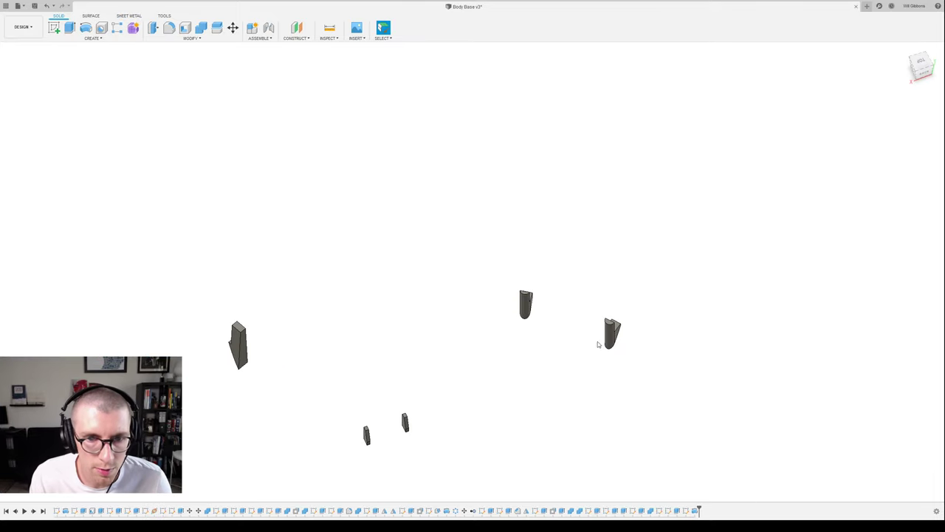
{"action": "scroll", "coordinate": [590, 321], "scroll_direction": "up", "scroll_amount": 3}
{"action": "middle_click_drag", "start_coordinate": [570, 302], "coordinate": [551, 307], "text": "shift"}
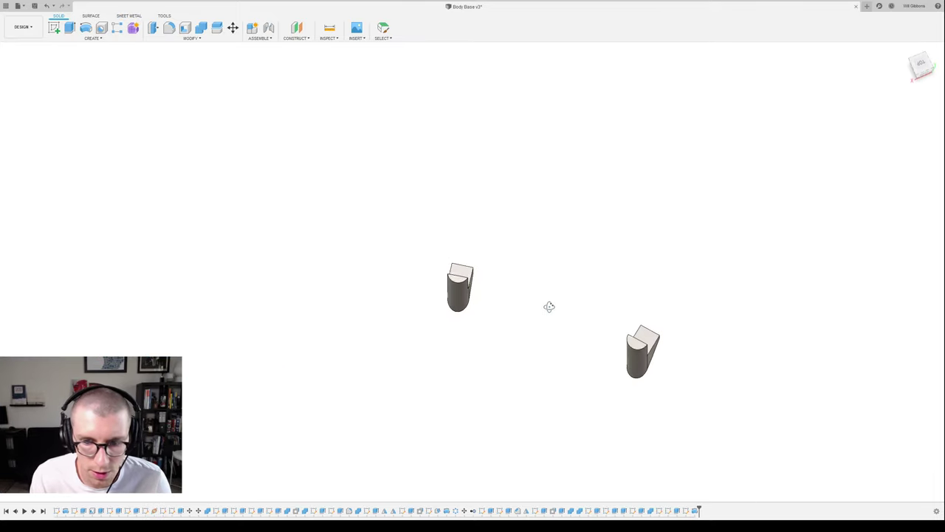
- Start a sketch on the top face of the rounded end of the first notched rib beside the wall opening
{"action": "left_click", "coordinate": [920, 64]}
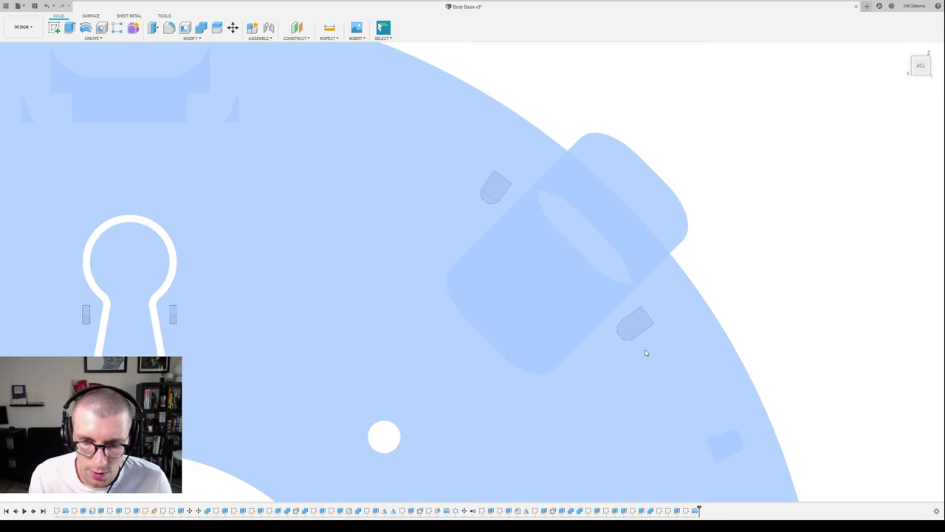
{"action": "key", "text": "s"}
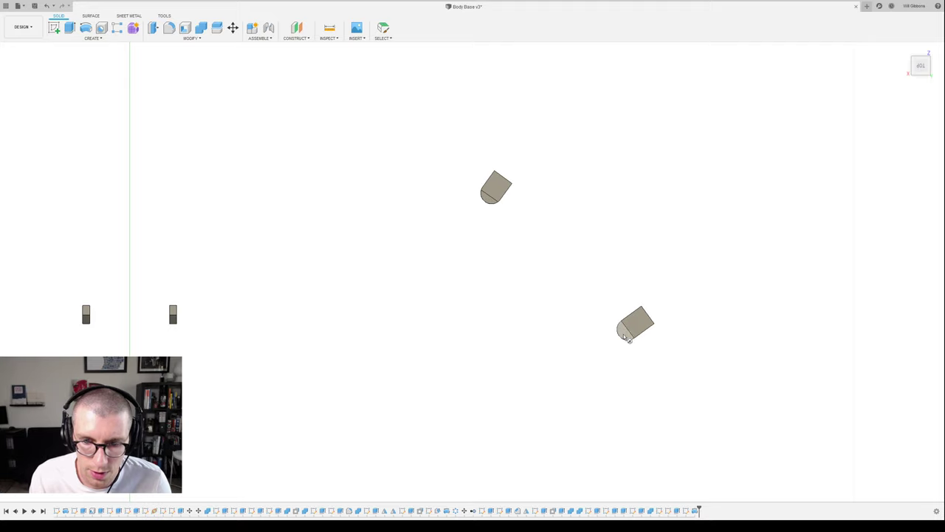
{"action": "scroll", "coordinate": [626, 334], "scroll_direction": "up", "scroll_amount": 3}
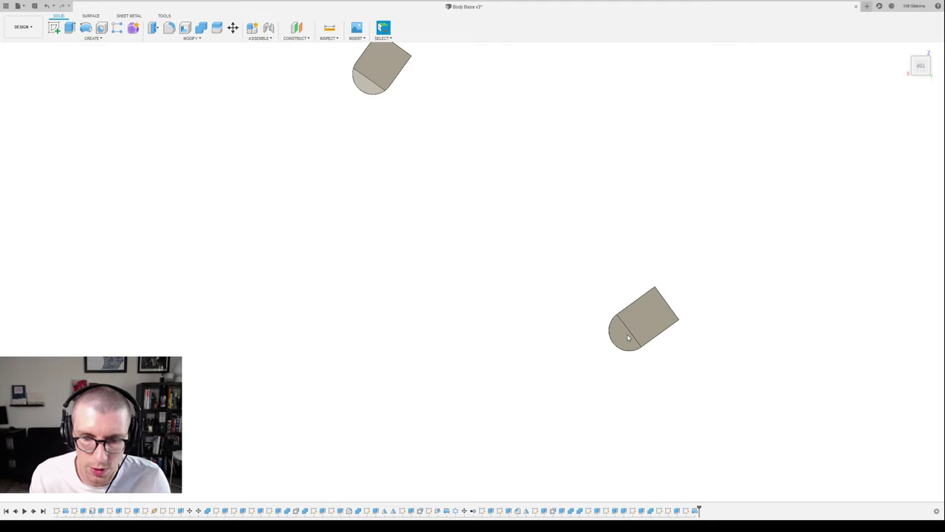
{"action": "left_click", "coordinate": [629, 338]}
{"action": "key", "text": "Escape"}
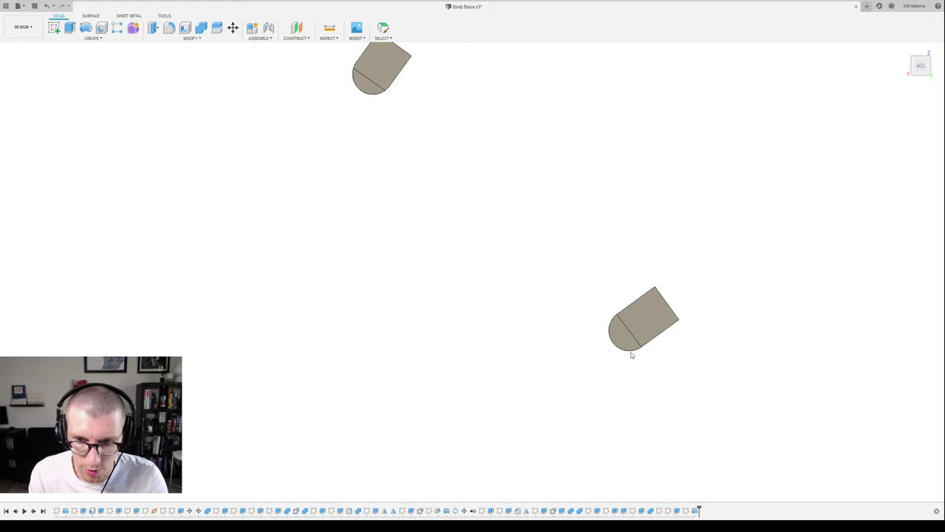
{"action": "left_click", "coordinate": [620, 348]}
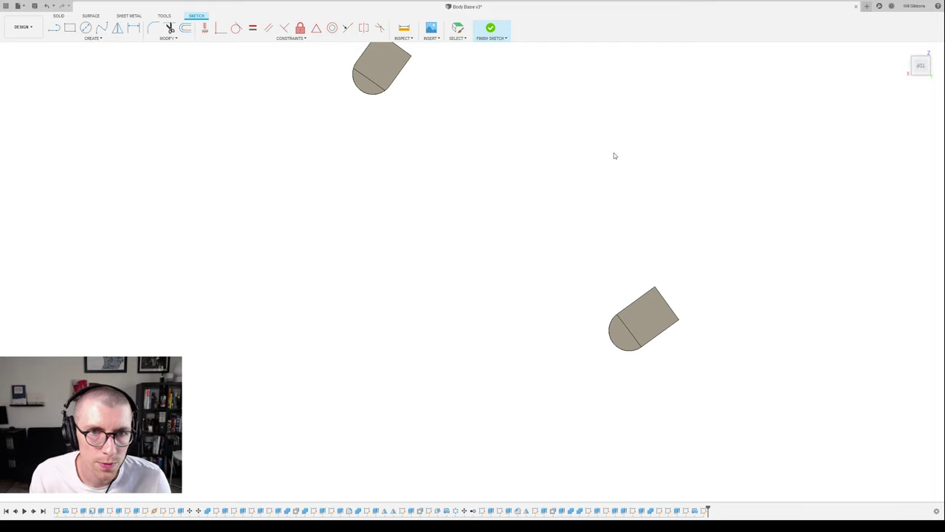
{"action": "middle_click_drag", "start_coordinate": [657, 244], "coordinate": [674, 298]}
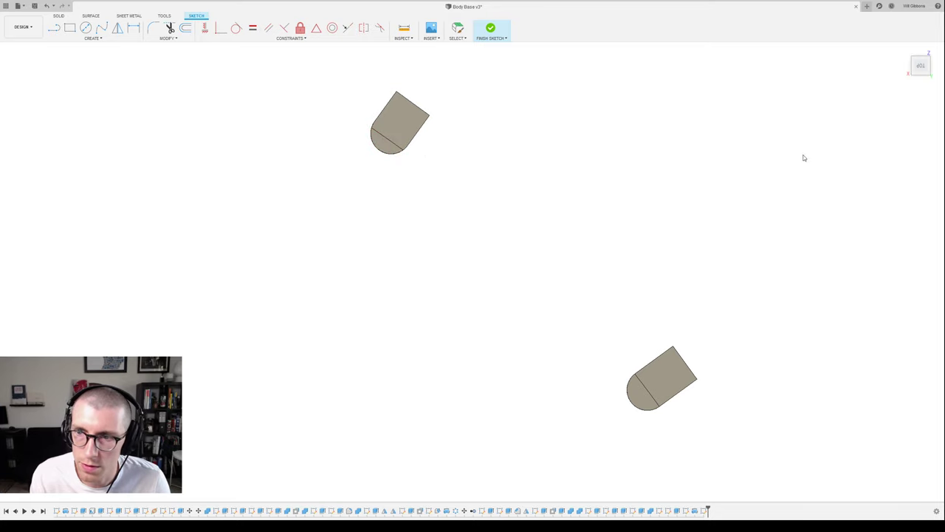
{"action": "key", "text": "c"}
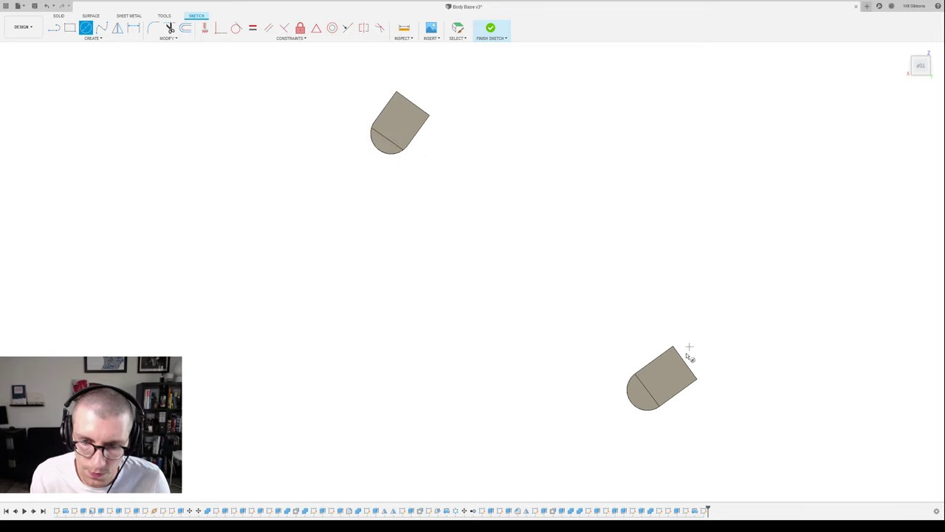
{"action": "left_click", "coordinate": [647, 390]}
{"action": "key", "text": "Escape"}
- Project the curved outer edge of the rib's rounded top face into the sketch
{"action": "scroll", "coordinate": [666, 390], "scroll_direction": "up", "scroll_amount": 5}
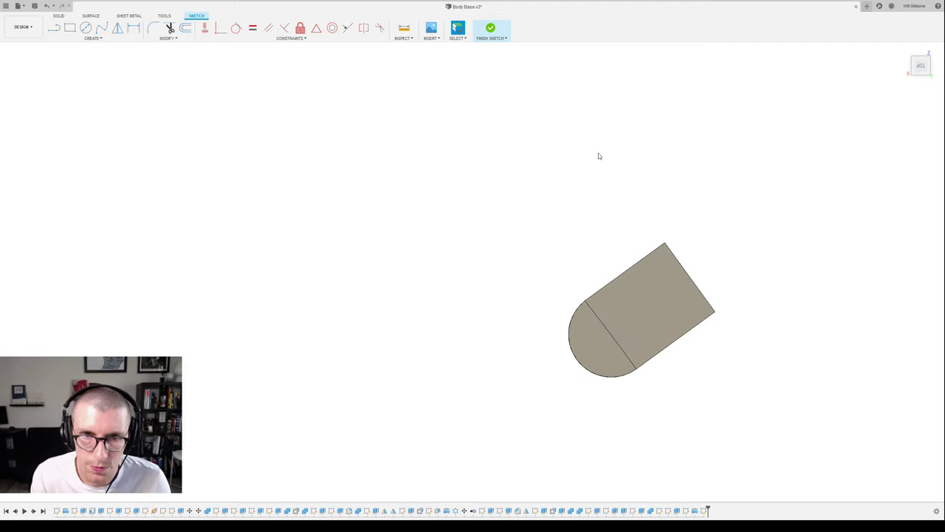
{"action": "scroll", "coordinate": [578, 173], "scroll_direction": "down", "scroll_amount": 2}
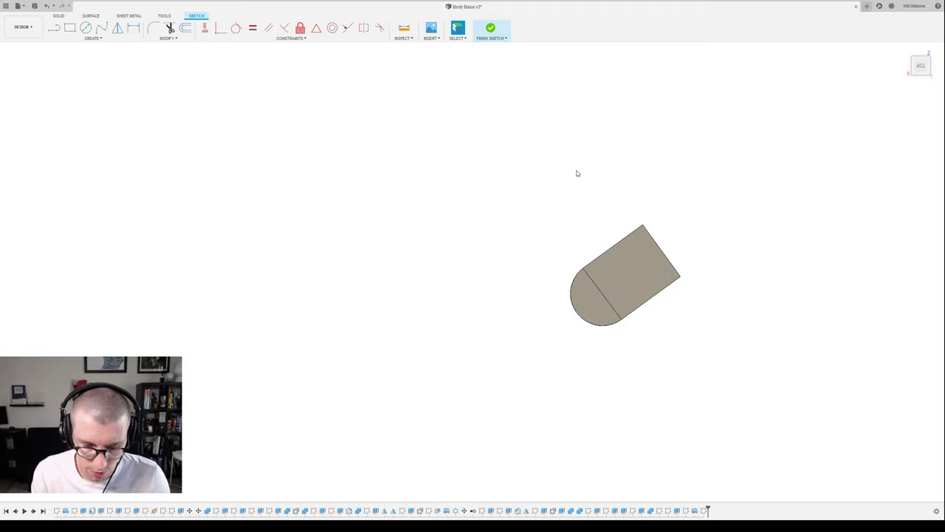
{"action": "left_click", "coordinate": [619, 324]}
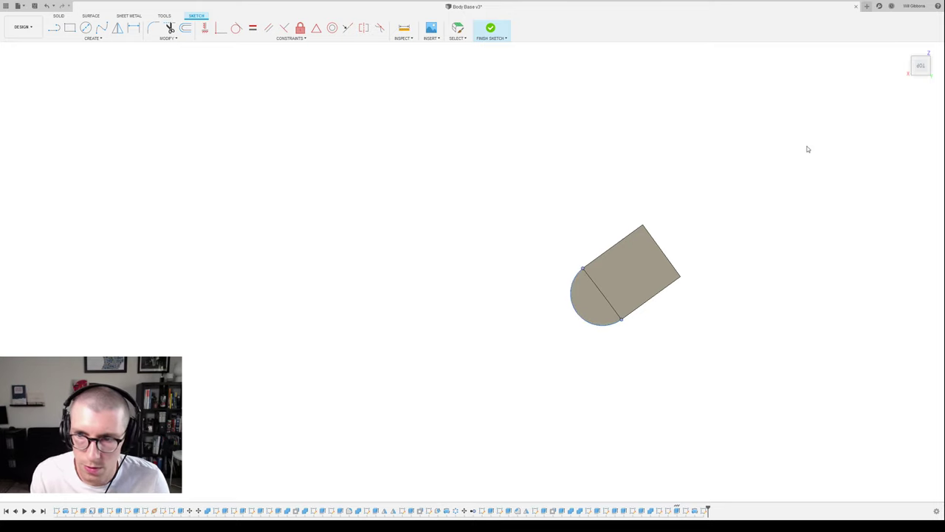
{"action": "key", "text": "Return"}
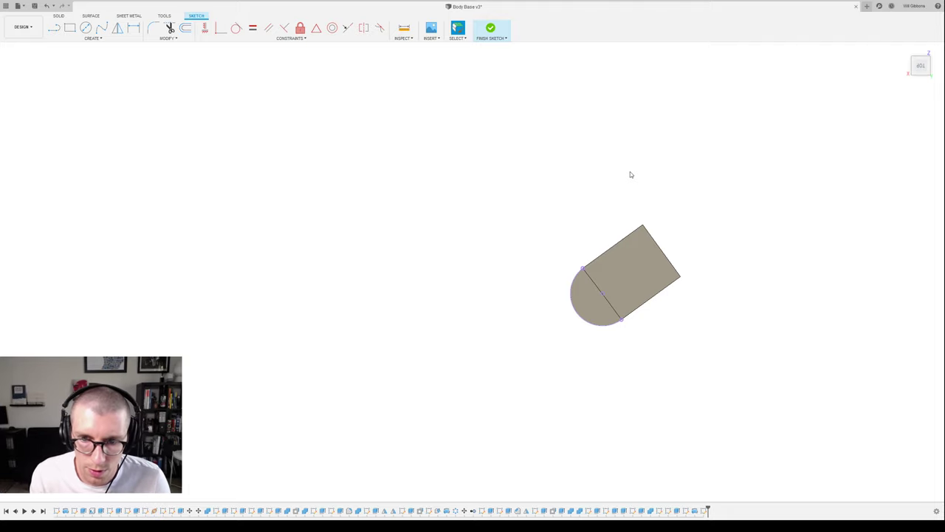
- Draw a three-point arc between the two ends of the projected arc, closing a round profile over the notch
{"action": "key", "text": "m"}
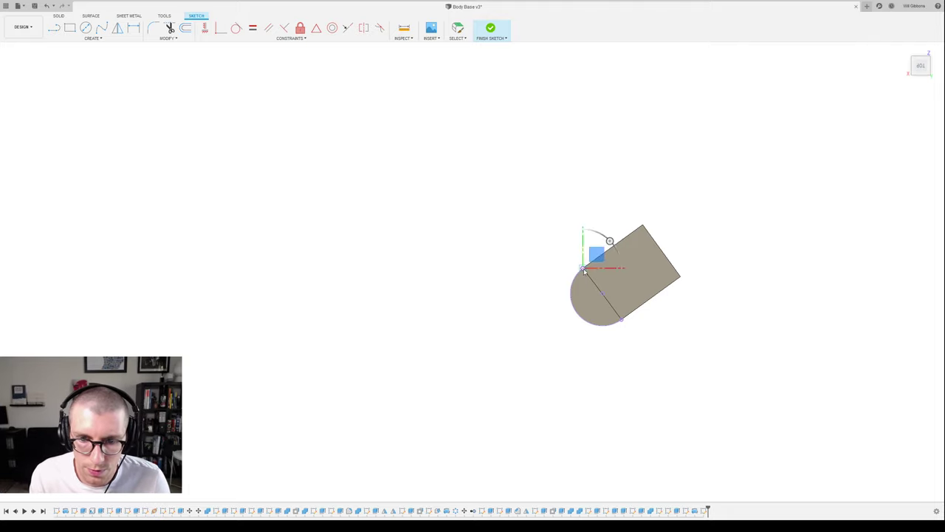
{"action": "left_click", "coordinate": [621, 319]}
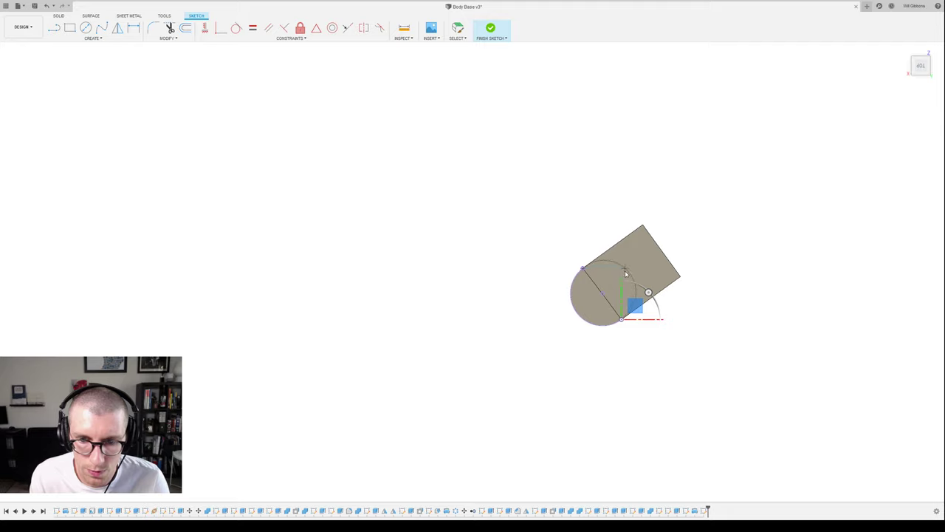
{"action": "left_click", "coordinate": [622, 272]}
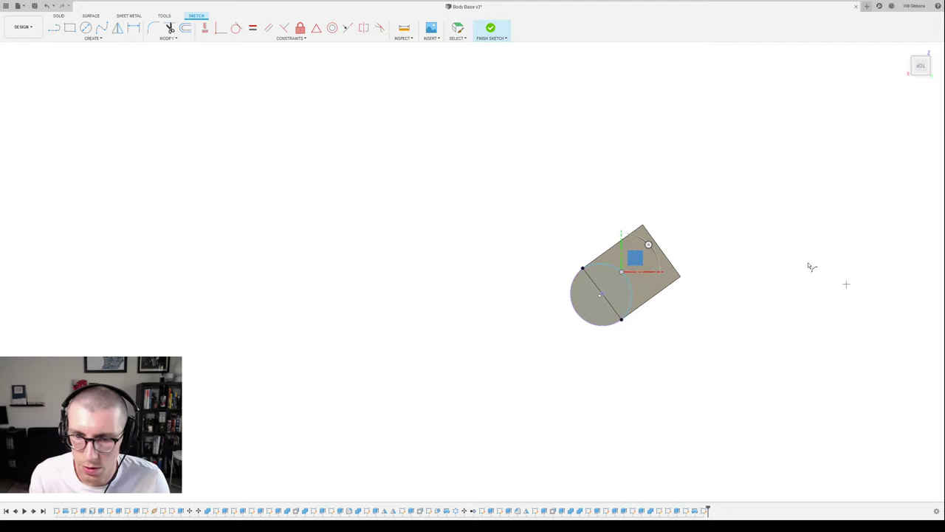
- Extrude the round profile about 2.7 mm down into the notch and join it to the first rib
{"action": "scroll", "coordinate": [675, 226], "scroll_direction": "down", "scroll_amount": 3}
{"action": "scroll", "coordinate": [656, 204], "scroll_direction": "down", "scroll_amount": 1}
{"action": "middle_click_drag", "start_coordinate": [572, 149], "coordinate": [603, 263]}
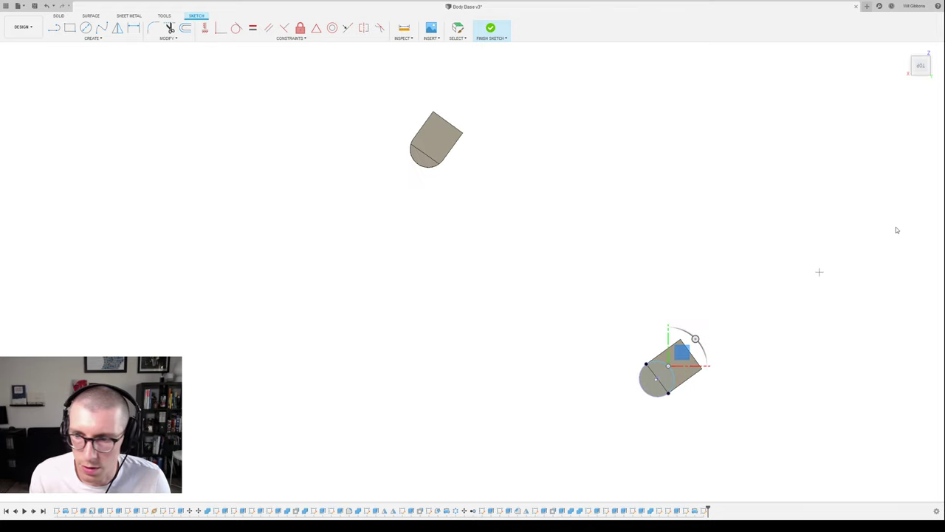
{"action": "key", "text": "e"}
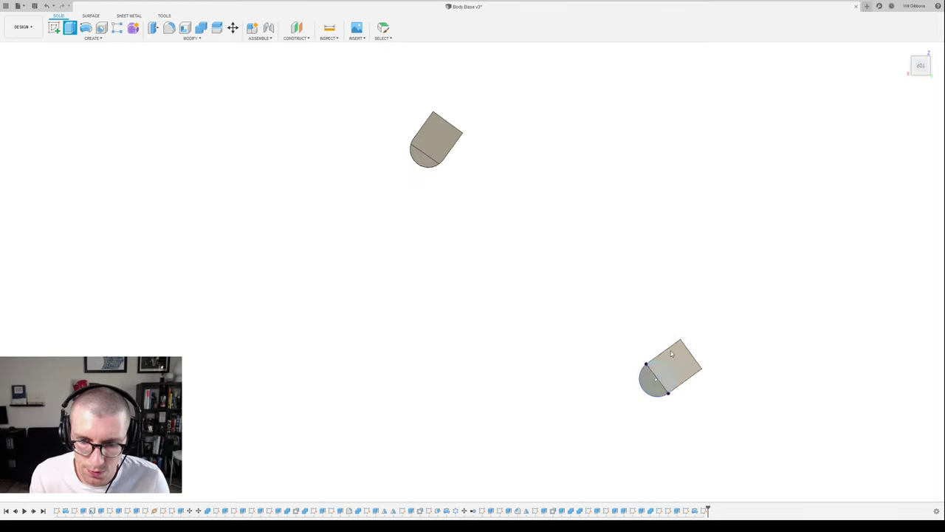
{"action": "left_click", "coordinate": [664, 376]}
{"action": "middle_click_drag", "start_coordinate": [675, 347], "coordinate": [630, 259]}
{"action": "left_click_drag", "start_coordinate": [617, 252], "coordinate": [624, 301]}
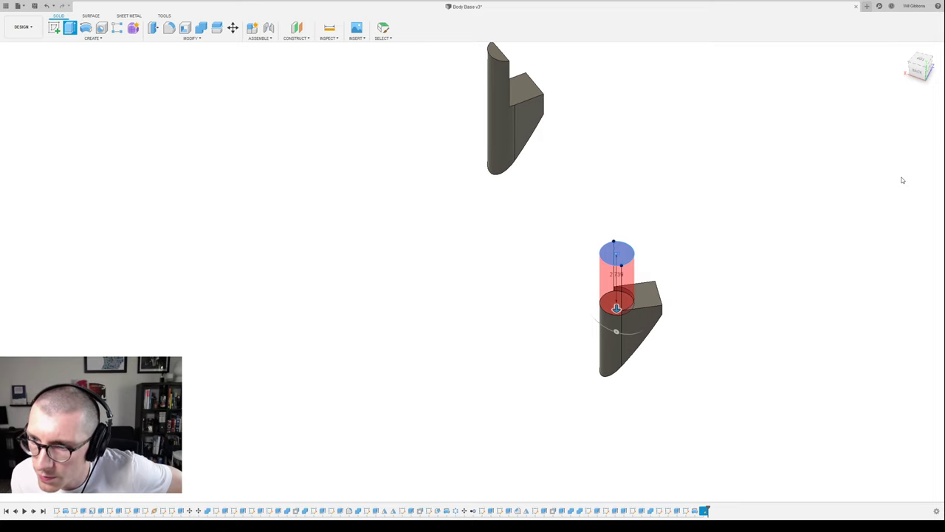
{"action": "left_click", "coordinate": [903, 186]}
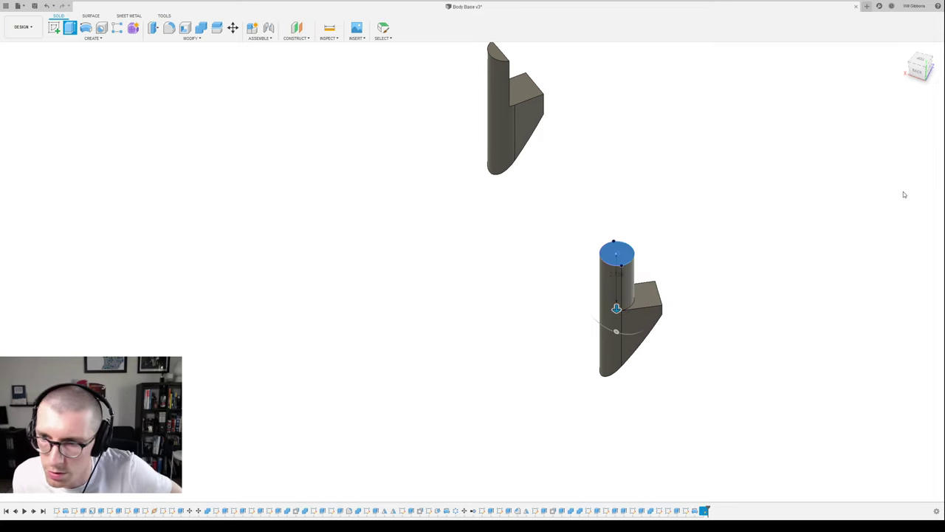
{"action": "key", "text": "Return"}
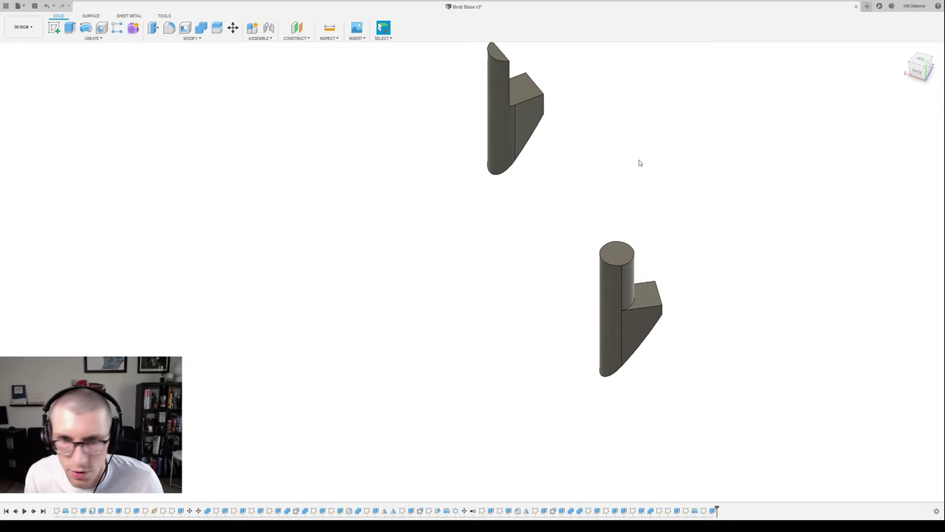
- Start a sketch on the top face of the rounded end of the second notched rib
{"action": "middle_click_drag", "start_coordinate": [640, 162], "coordinate": [680, 220]}
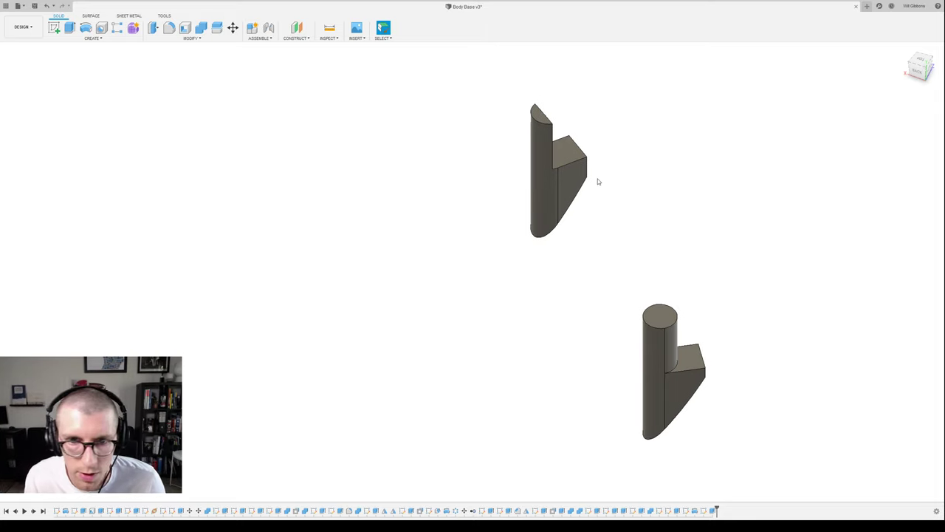
{"action": "scroll", "coordinate": [631, 191], "scroll_direction": "down", "scroll_amount": 3}
{"action": "middle_click_drag", "start_coordinate": [631, 190], "coordinate": [535, 160], "text": "shift"}
{"action": "left_click", "coordinate": [919, 66]}
{"action": "scroll", "coordinate": [639, 206], "scroll_direction": "up", "scroll_amount": 2}
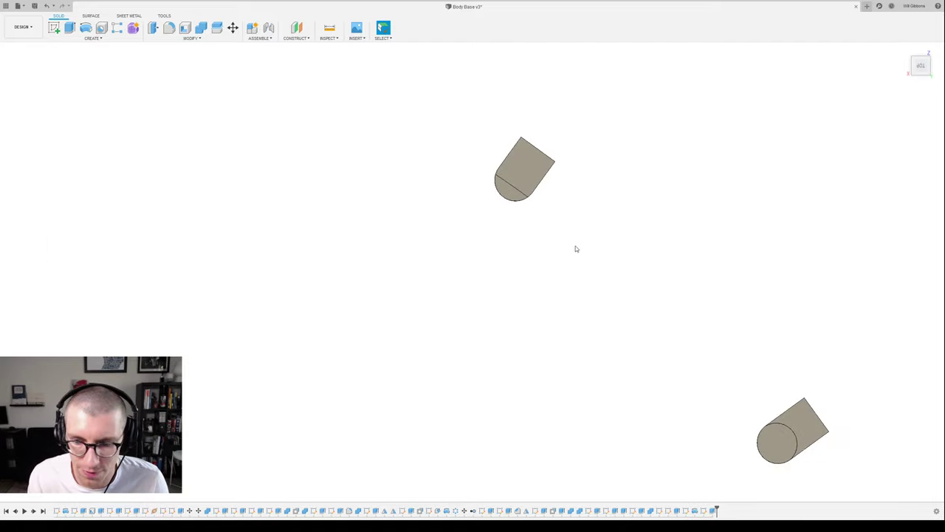
{"action": "left_click", "coordinate": [527, 175]}
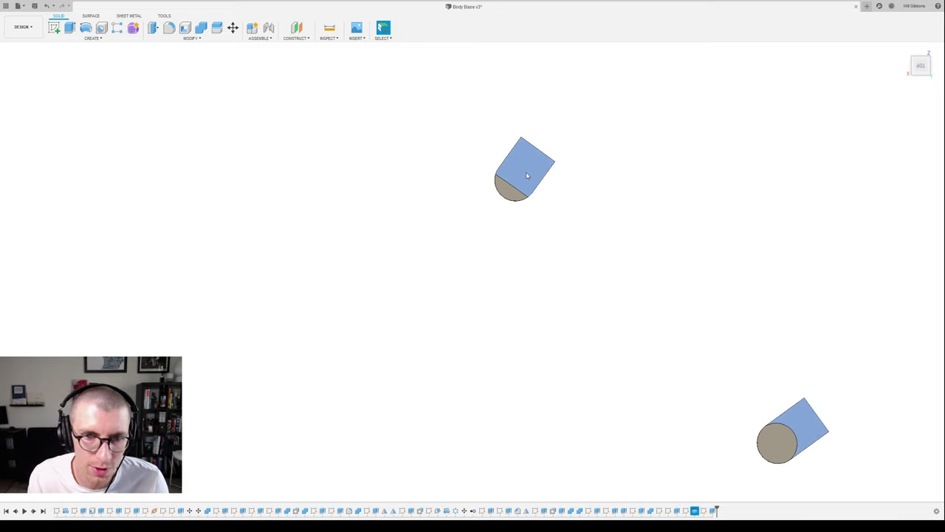
{"action": "left_click", "coordinate": [508, 195]}
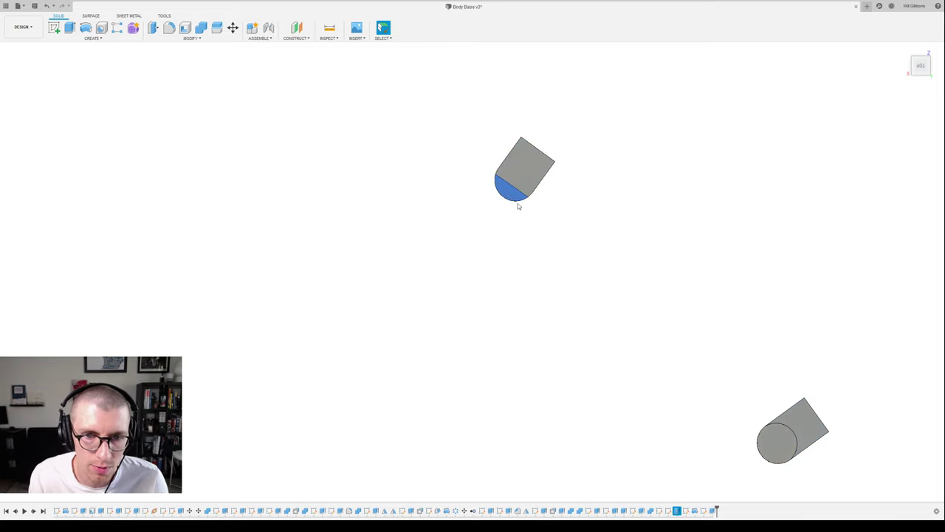
{"action": "key", "text": "l"}
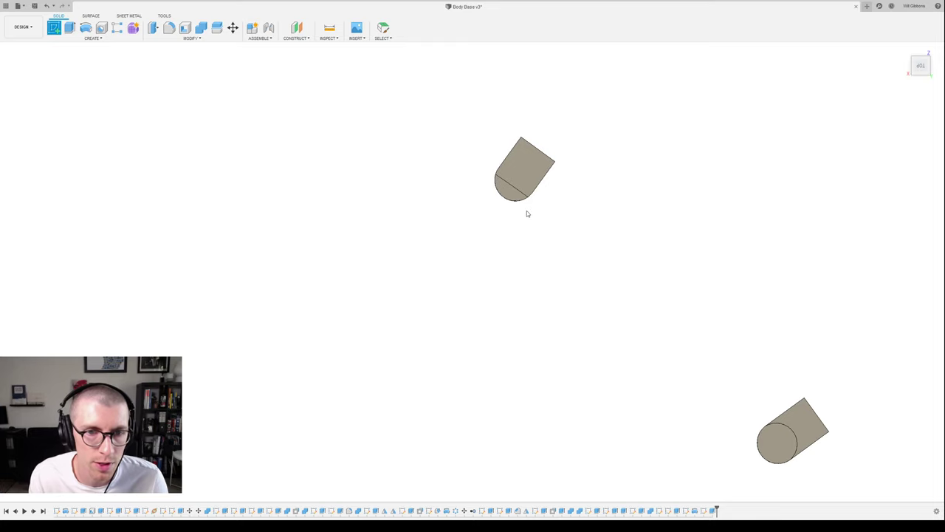
{"action": "scroll", "coordinate": [511, 195], "scroll_direction": "up", "scroll_amount": 3}
{"action": "key", "text": "Escape"}
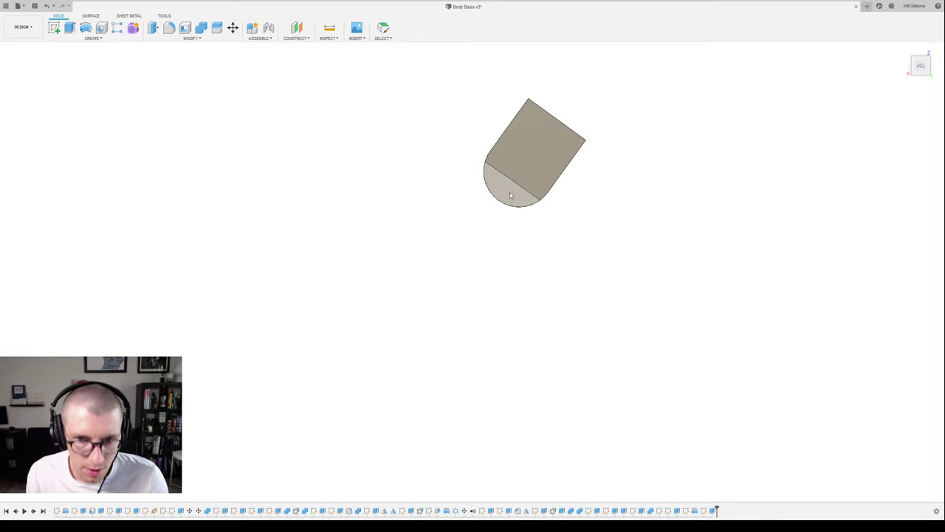
{"action": "left_click", "coordinate": [511, 206]}
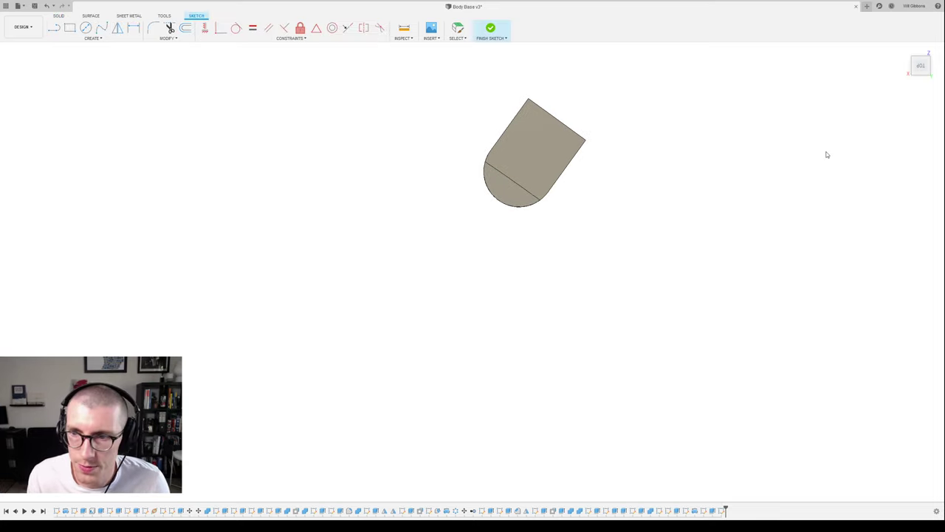
- Project the second rib's rounded top face and draw a circle from the arc's center out to its edge
{"action": "left_click", "coordinate": [489, 178]}
{"action": "left_click", "coordinate": [537, 208]}
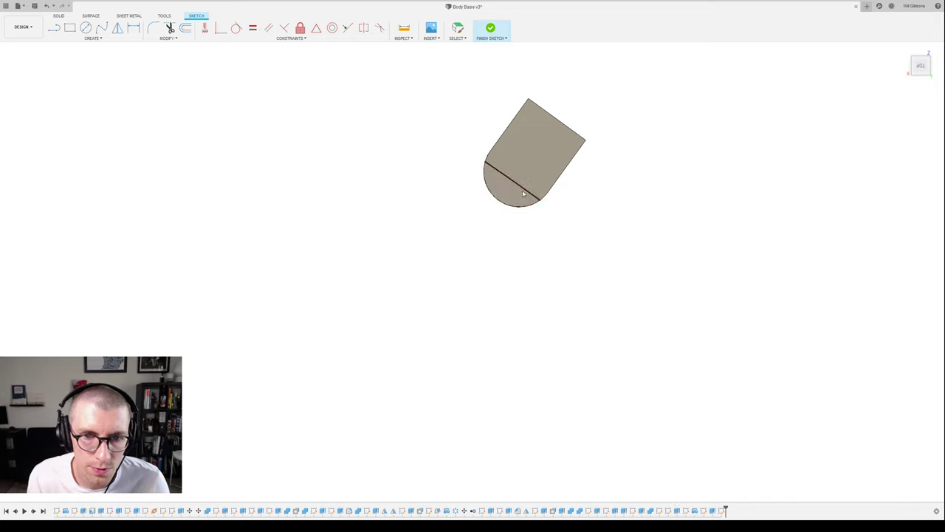
{"action": "left_click", "coordinate": [520, 192]}
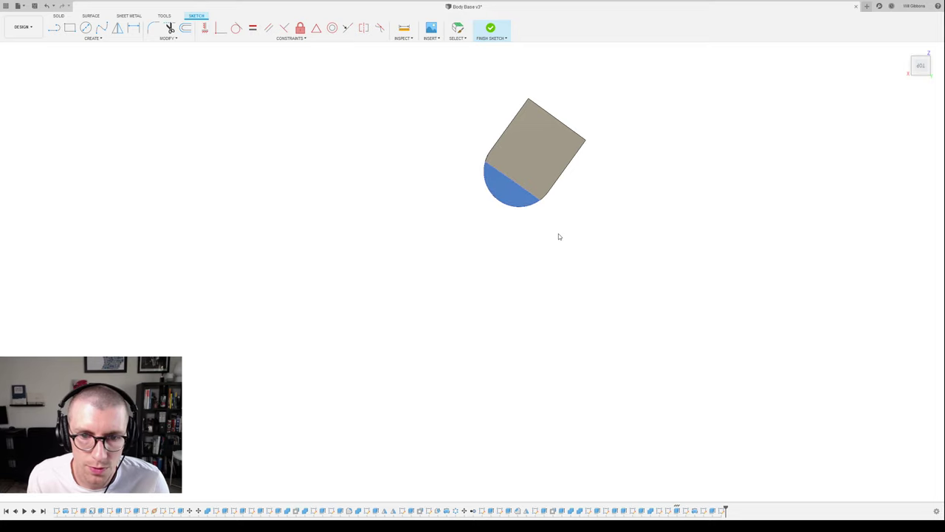
{"action": "key", "text": "Escape"}
{"action": "key", "text": "c"}
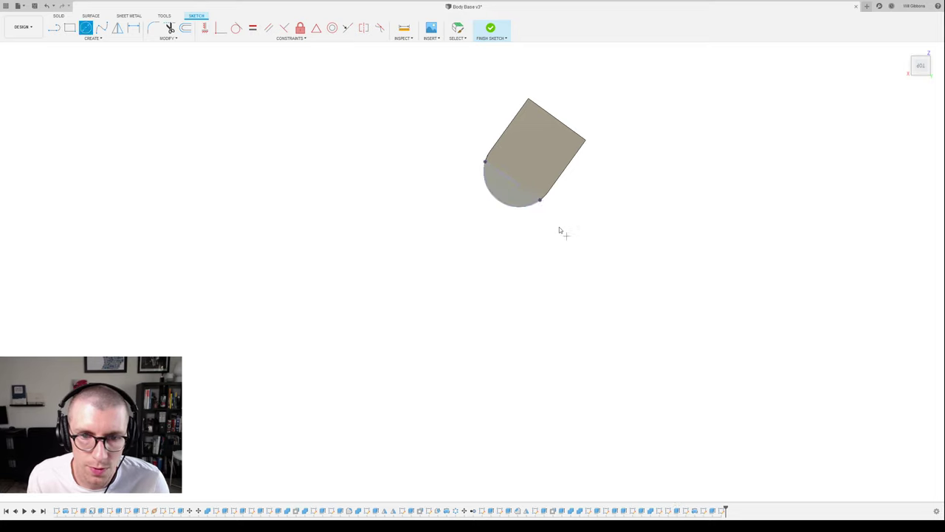
{"action": "left_click", "coordinate": [518, 171]}
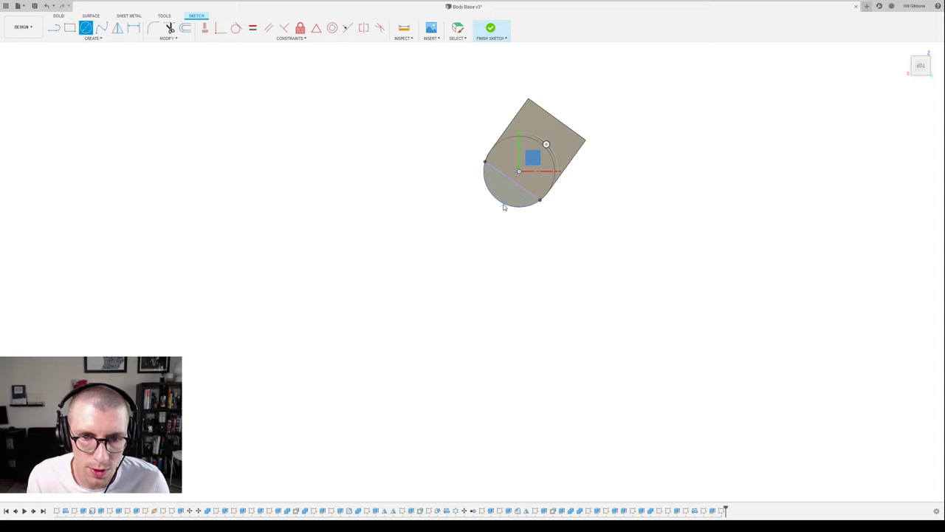
- Extrude the circle's part over the notch about 2.6 mm downward and join it to the second rib
{"action": "key", "text": "e"}
{"action": "left_click", "coordinate": [534, 165]}
{"action": "middle_click_drag", "start_coordinate": [565, 192], "coordinate": [540, 126], "text": "shift"}
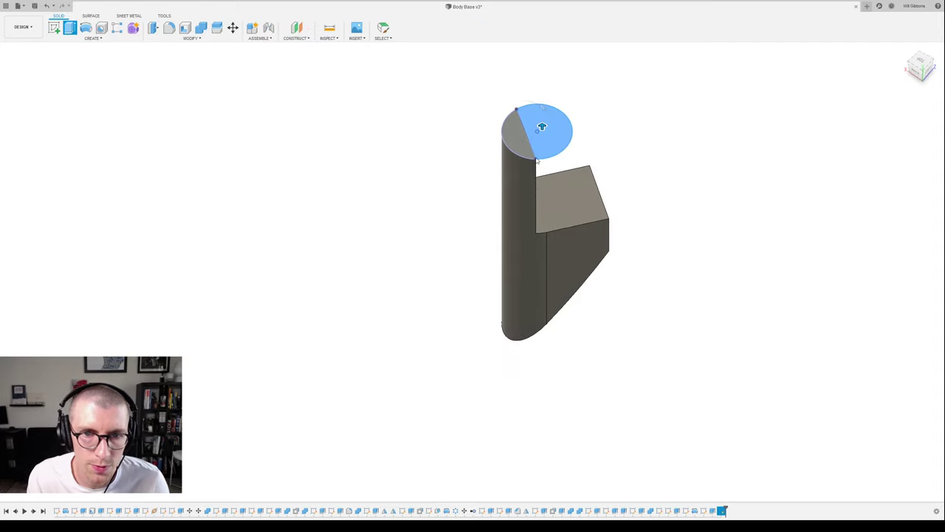
{"action": "left_click_drag", "start_coordinate": [542, 127], "coordinate": [542, 212]}
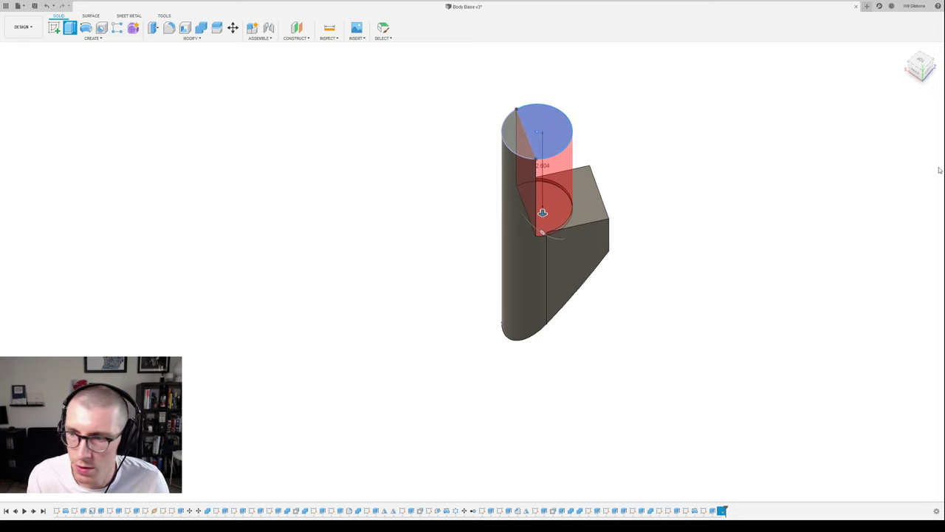
{"action": "key", "text": "Return"}
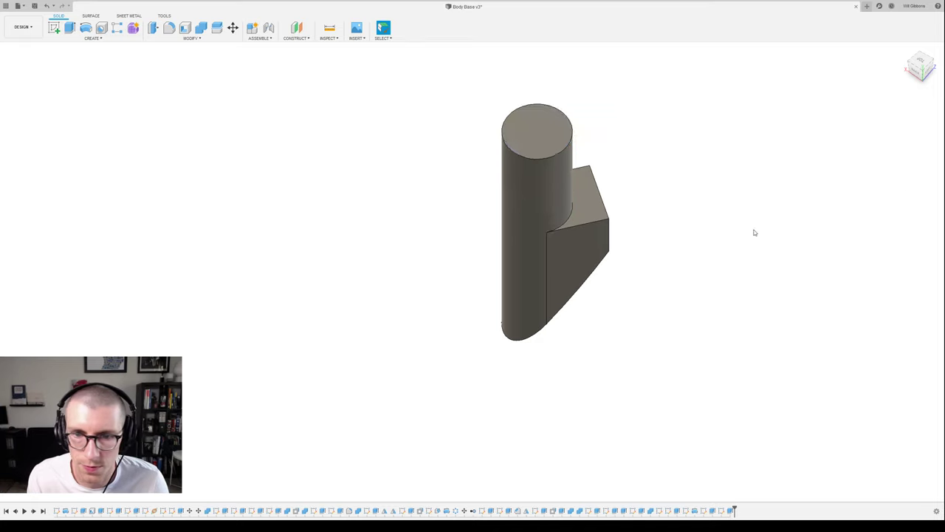
- Show the hidden body base again around the ribs and bring its interior into view
{"action": "scroll", "coordinate": [753, 232], "scroll_direction": "down", "scroll_amount": 5}
{"action": "middle_click_drag", "start_coordinate": [723, 206], "coordinate": [618, 150]}
{"action": "scroll", "coordinate": [619, 151], "scroll_direction": "up", "scroll_amount": 1}
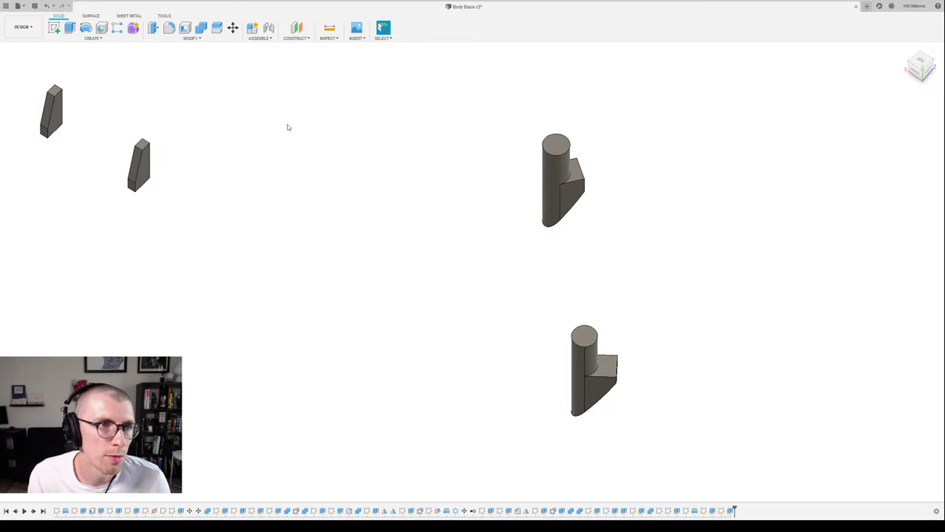
{"action": "scroll", "coordinate": [288, 127], "scroll_direction": "down", "scroll_amount": 3}
{"action": "middle_click_drag", "start_coordinate": [174, 164], "coordinate": [262, 166]}
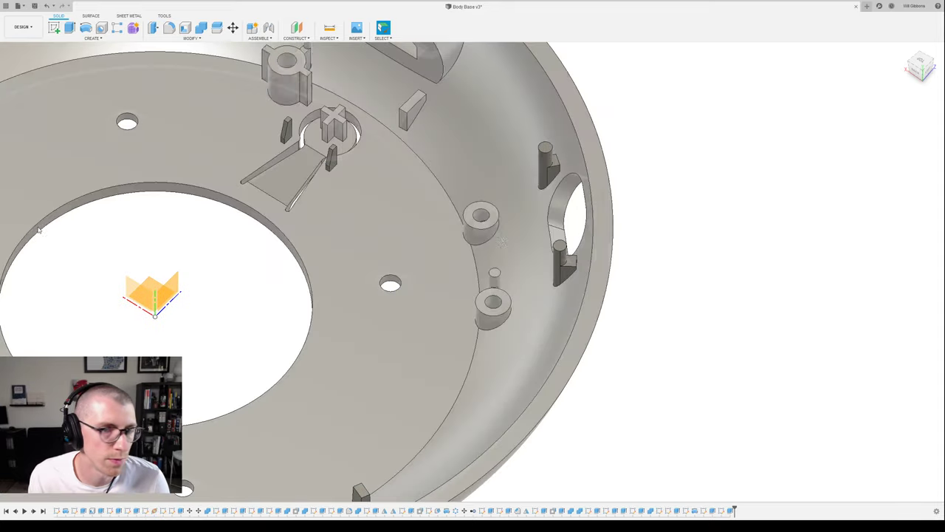
- Examine the two notched ribs beside the wall opening, focusing on the first rib's ledge where it meets the wall
{"action": "scroll", "coordinate": [561, 236], "scroll_direction": "down", "scroll_amount": 3}
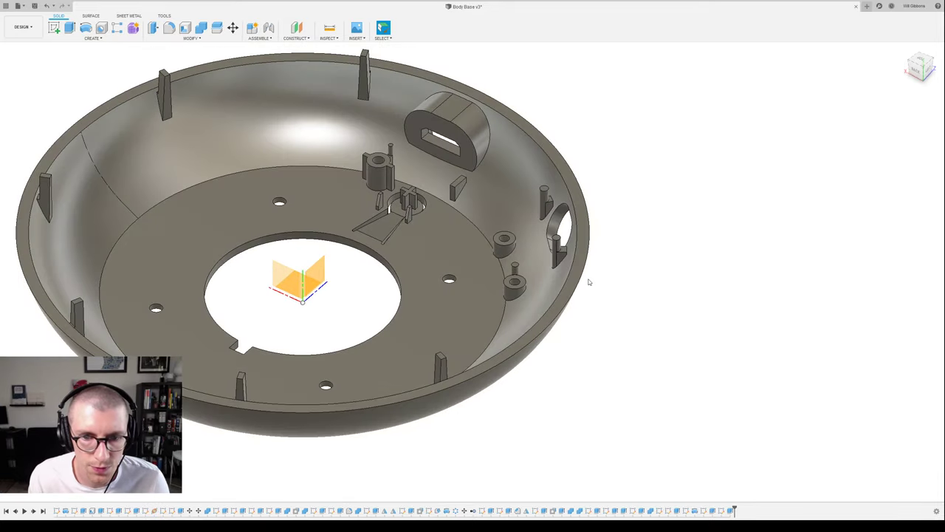
{"action": "scroll", "coordinate": [560, 255], "scroll_direction": "up", "scroll_amount": 3}
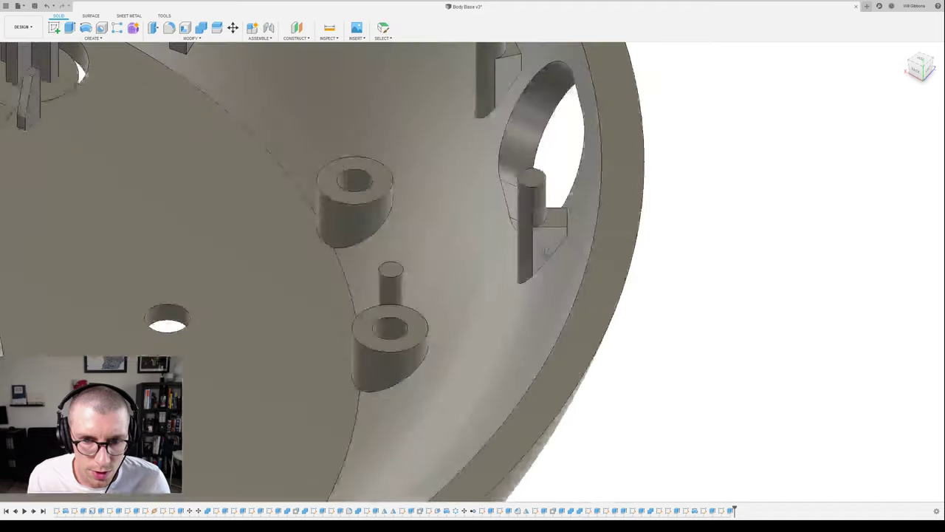
{"action": "scroll", "coordinate": [540, 252], "scroll_direction": "up", "scroll_amount": 3}
{"action": "scroll", "coordinate": [540, 252], "scroll_direction": "down", "scroll_amount": 2}
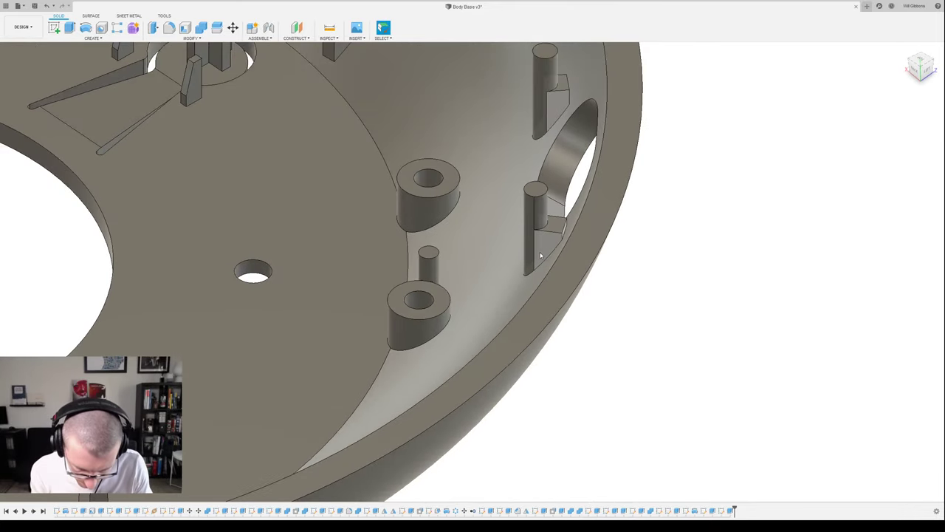
{"action": "scroll", "coordinate": [540, 255], "scroll_direction": "up", "scroll_amount": 3}
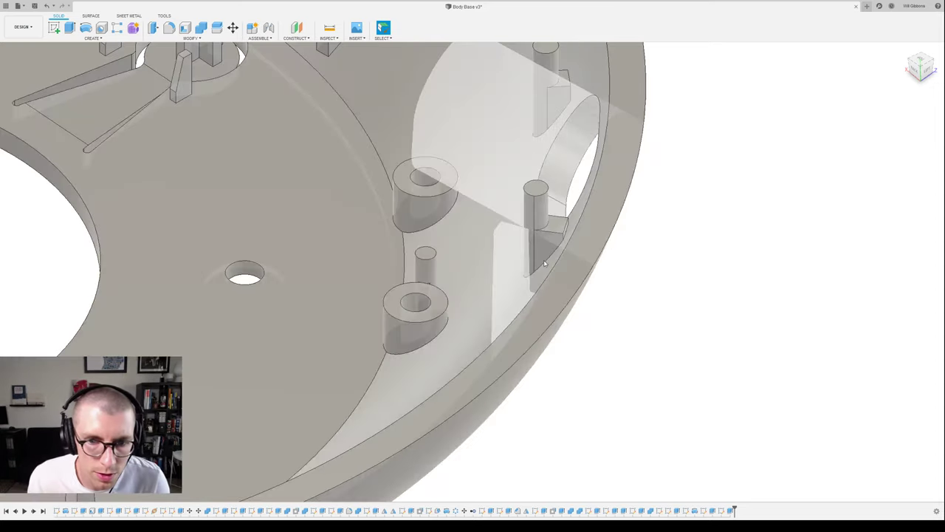
{"action": "scroll", "coordinate": [541, 269], "scroll_direction": "up", "scroll_amount": 3}
{"action": "middle_click_drag", "start_coordinate": [527, 245], "coordinate": [615, 291]}
{"action": "scroll", "coordinate": [568, 317], "scroll_direction": "down", "scroll_amount": 2}
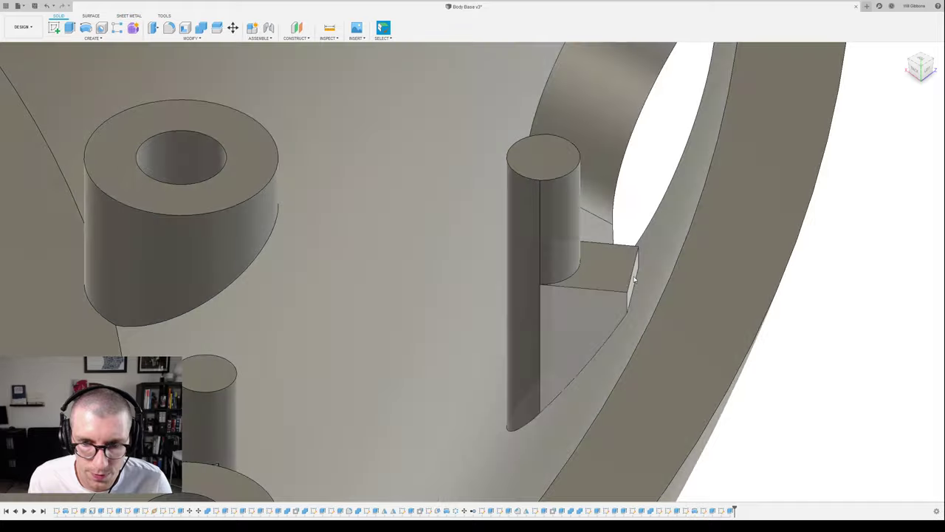
- Try to offset the end face of the first rib's ledge outward into the curved wall with Press Pull
{"action": "left_click", "coordinate": [678, 511]}
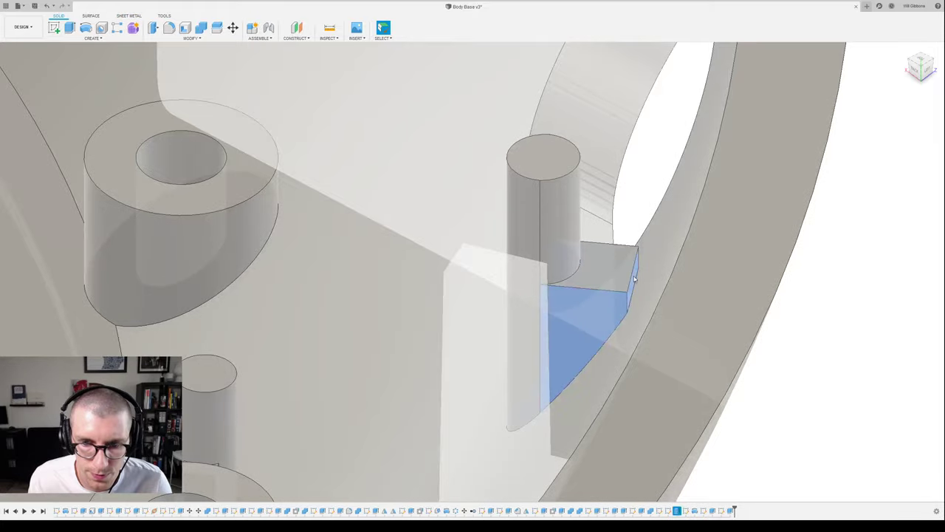
{"action": "left_click", "coordinate": [830, 320]}
{"action": "key", "text": "q"}
{"action": "left_click", "coordinate": [632, 277]}
{"action": "scroll", "coordinate": [634, 276], "scroll_direction": "up", "scroll_amount": 4}
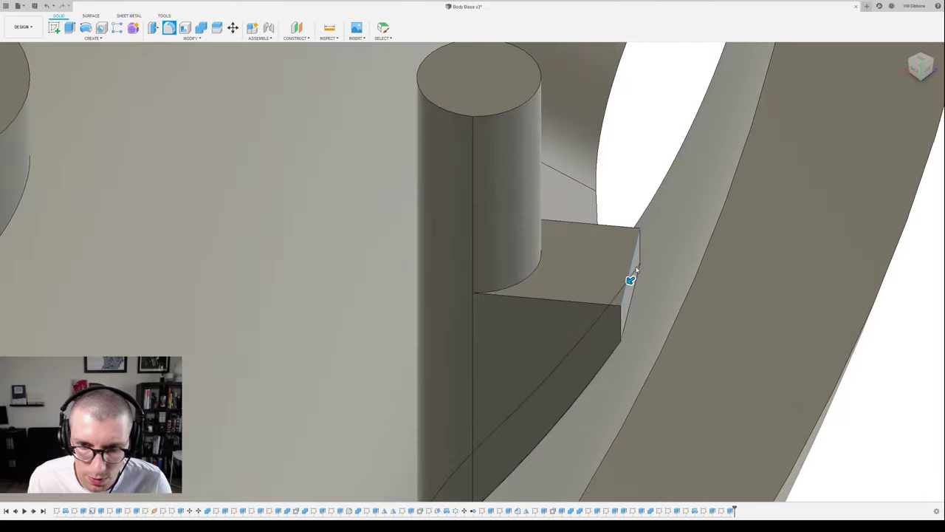
{"action": "key", "text": "Escape"}
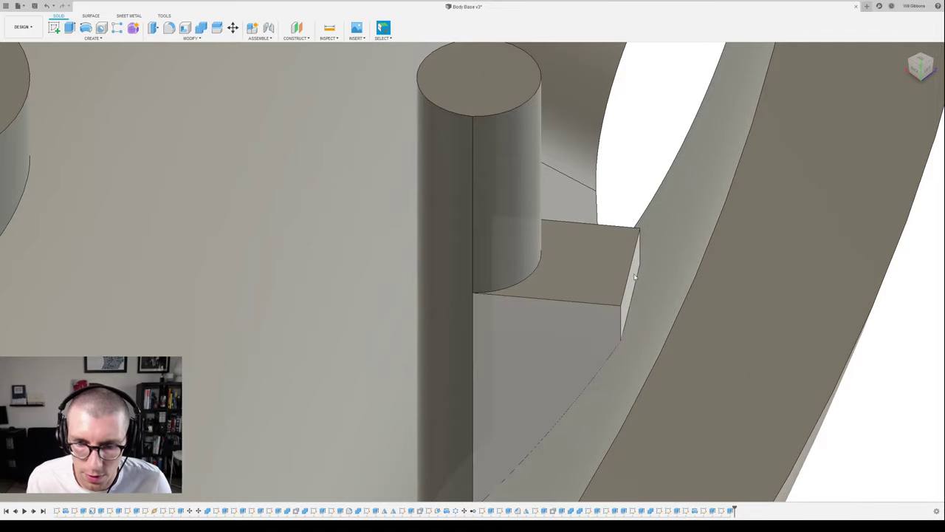
{"action": "key", "text": "q"}
{"action": "left_click", "coordinate": [635, 275]}
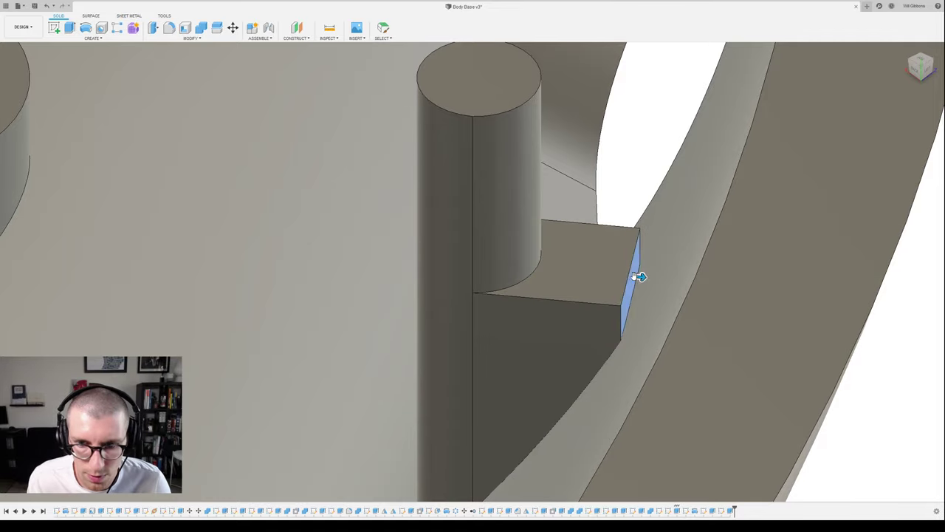
{"action": "left_click_drag", "start_coordinate": [639, 277], "coordinate": [663, 280]}
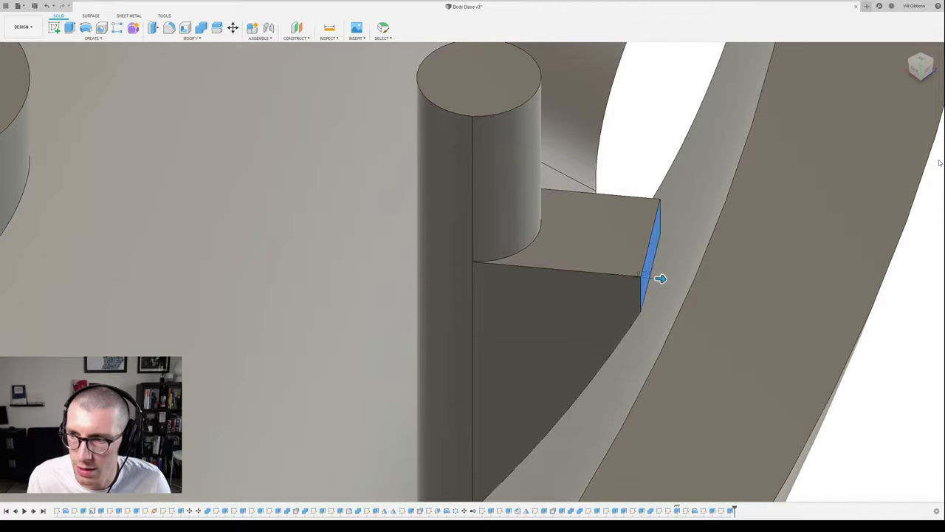
{"action": "key", "text": "Return"}
- Open the sketch containing the two ribs' rounded profiles for editing
{"action": "scroll", "coordinate": [661, 277], "scroll_direction": "down", "scroll_amount": 6}
{"action": "scroll", "coordinate": [647, 292], "scroll_direction": "down", "scroll_amount": 3}
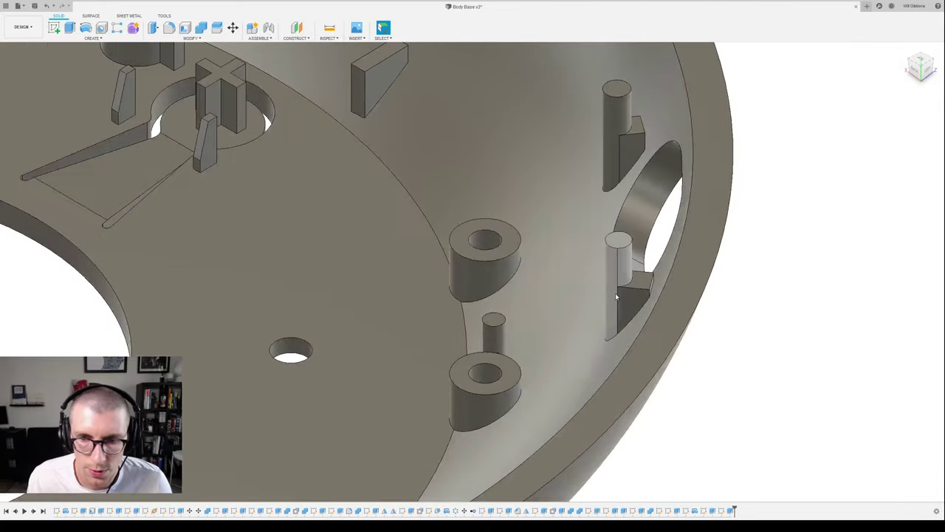
{"action": "mouse_move", "coordinate": [646, 292]}
{"action": "middle_mouse_down", "text": "shift"}
{"action": "mouse_move", "coordinate": [694, 338]}
{"action": "mouse_move", "coordinate": [642, 291]}
{"action": "middle_mouse_up", "text": "shift"}
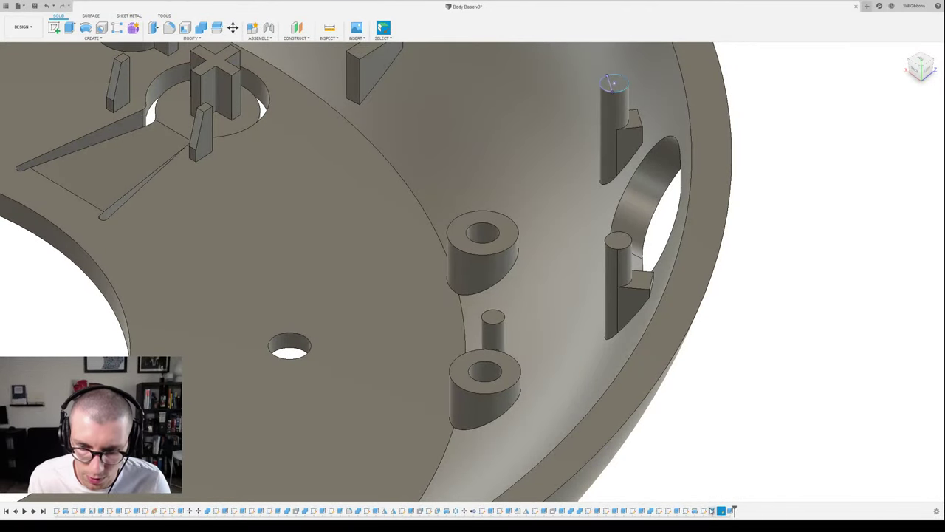
{"action": "double_click", "coordinate": [668, 510]}
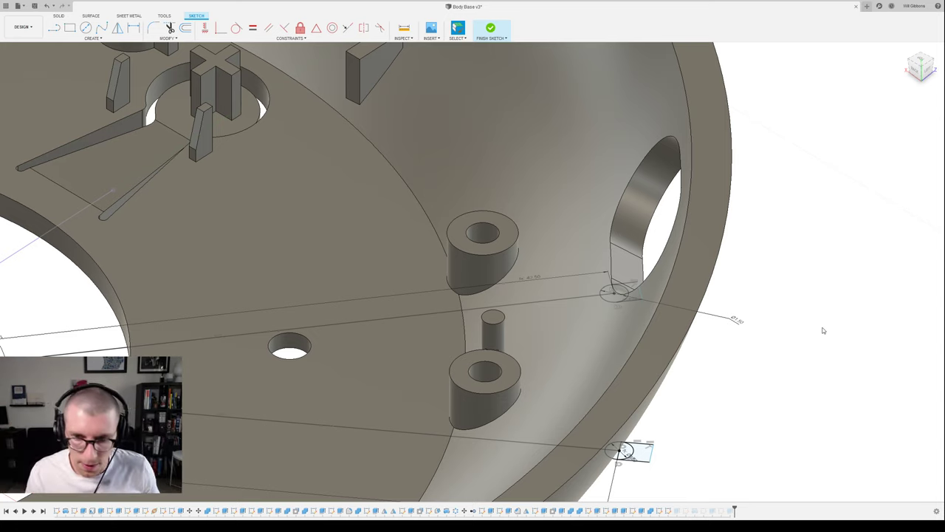
{"action": "middle_click_drag", "start_coordinate": [695, 389], "coordinate": [657, 262]}
{"action": "scroll", "coordinate": [625, 322], "scroll_direction": "up", "scroll_amount": 3}
{"action": "scroll", "coordinate": [605, 328], "scroll_direction": "up", "scroll_amount": 2}
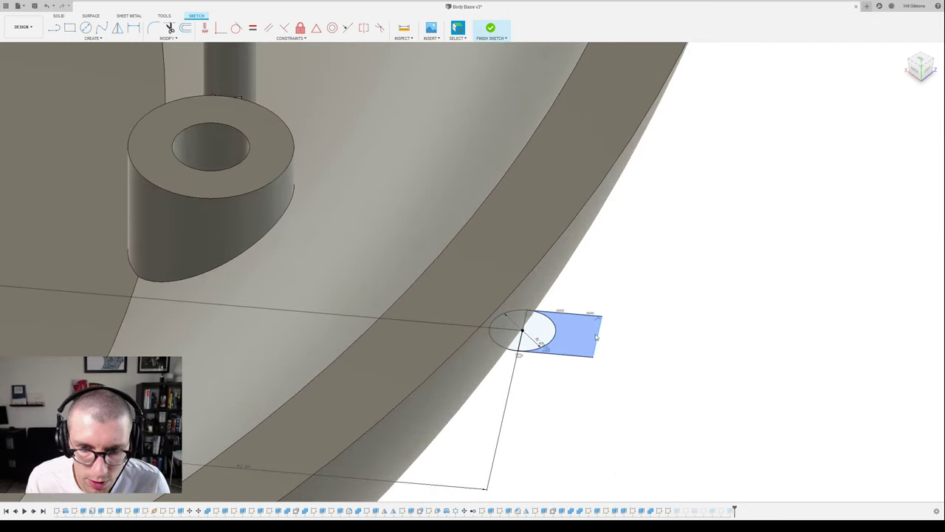
- Try to dimension the straight side of the first rib's profile, and delete the misplaced dimension
{"action": "key", "text": "d"}
{"action": "left_click", "coordinate": [573, 357]}
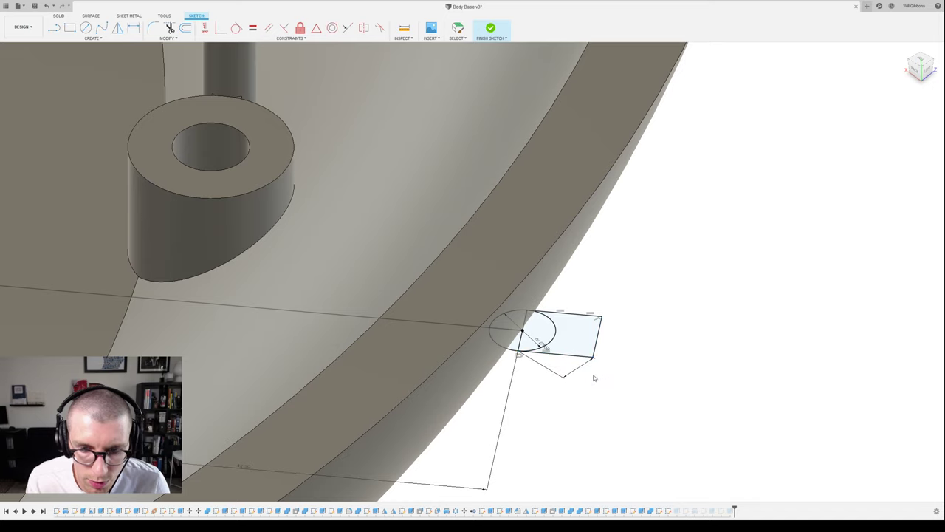
{"action": "key", "text": "Escape"}
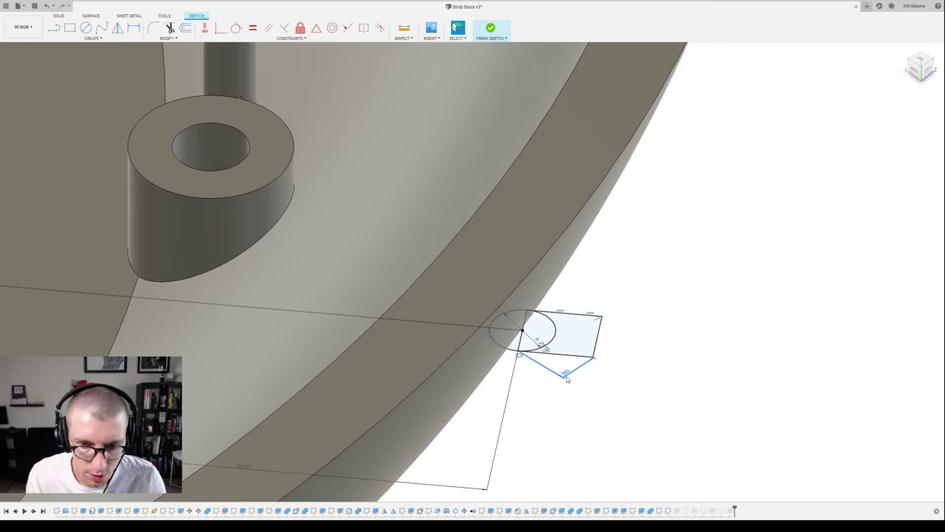
{"action": "key", "text": "Delete"}
{"action": "scroll", "coordinate": [568, 379], "scroll_direction": "down", "scroll_amount": 2}
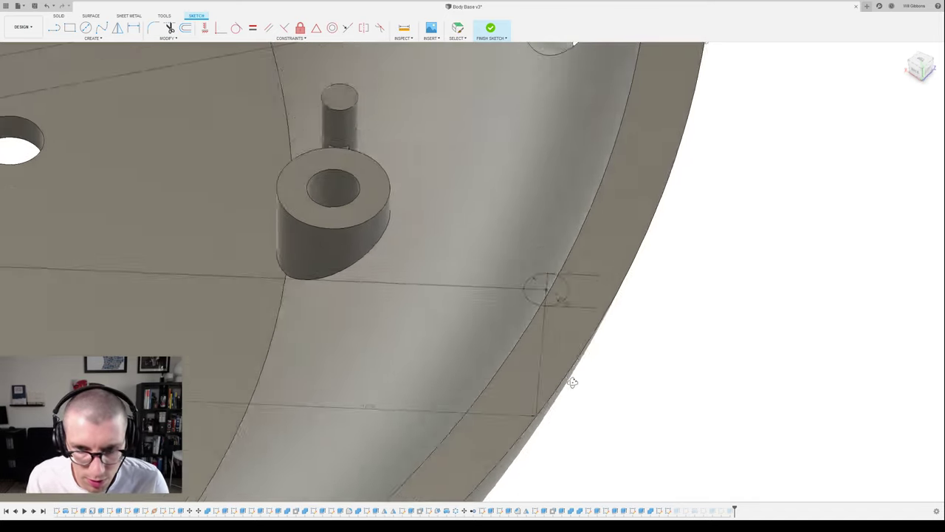
- Dimension the straight side of the first rib's profile to 2.5 mm
{"action": "key", "text": "d"}
{"action": "left_click", "coordinate": [552, 427]}
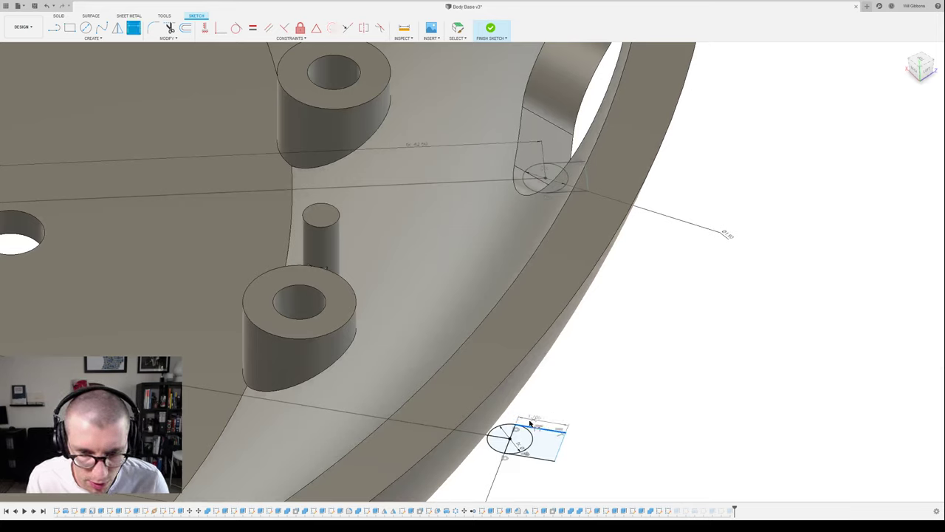
{"action": "key", "text": "Escape"}
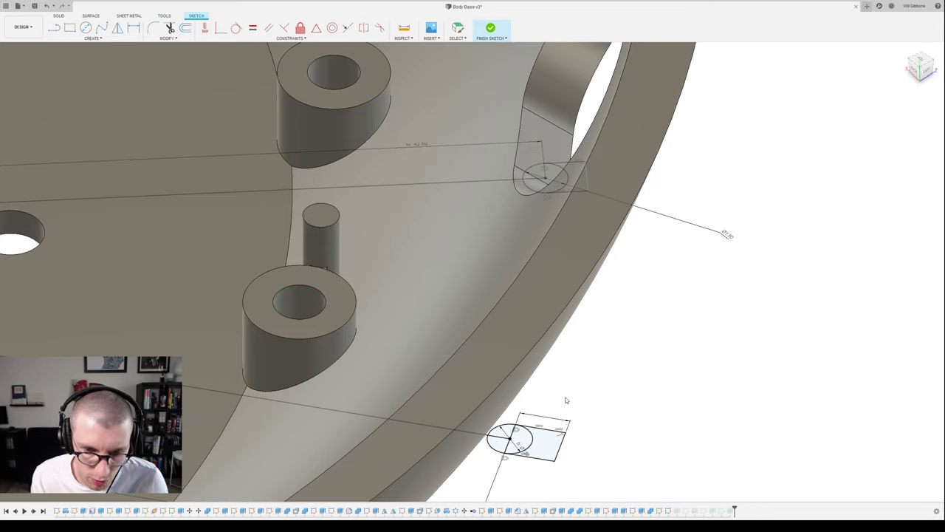
{"action": "key", "text": "d"}
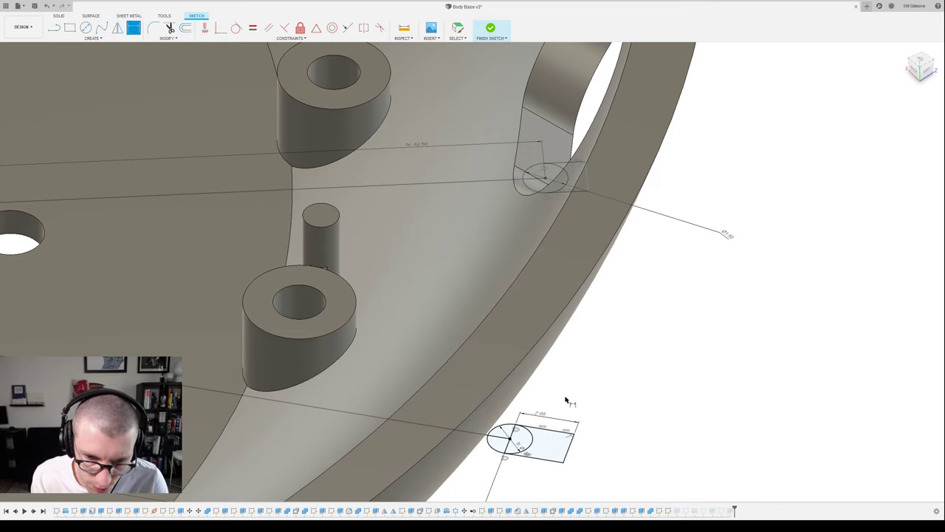
{"action": "key", "text": "Escape"}
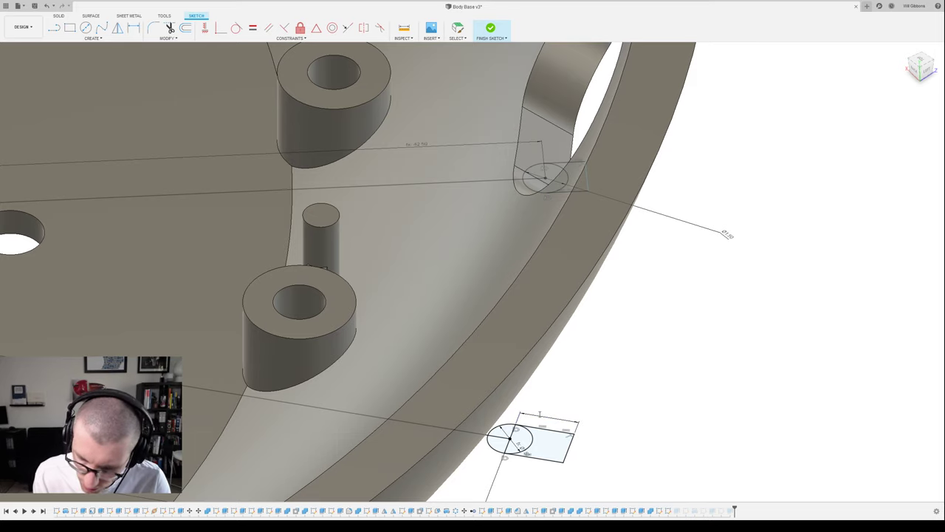
{"action": "type", "text": "2.5"}
{"action": "key", "text": "Return"}
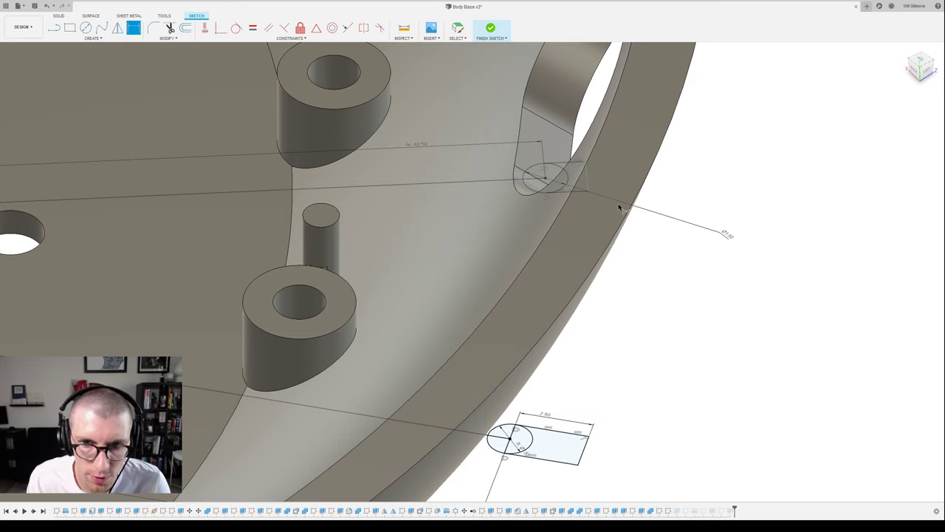
- Dimension the straight side of the second rib's profile to 2.5 mm and finish the sketch
{"action": "middle_click_drag", "start_coordinate": [673, 223], "coordinate": [660, 216], "text": "shift"}
{"action": "key", "text": "d"}
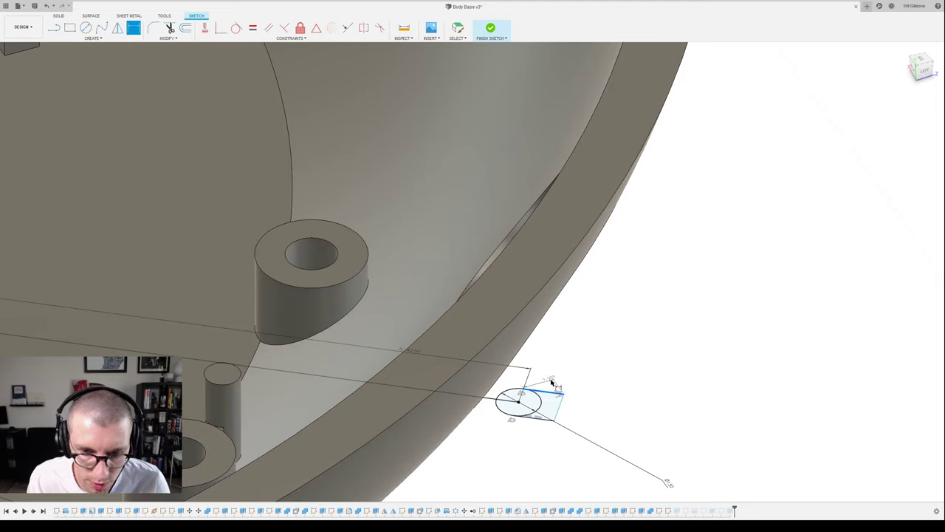
{"action": "left_click", "coordinate": [555, 380]}
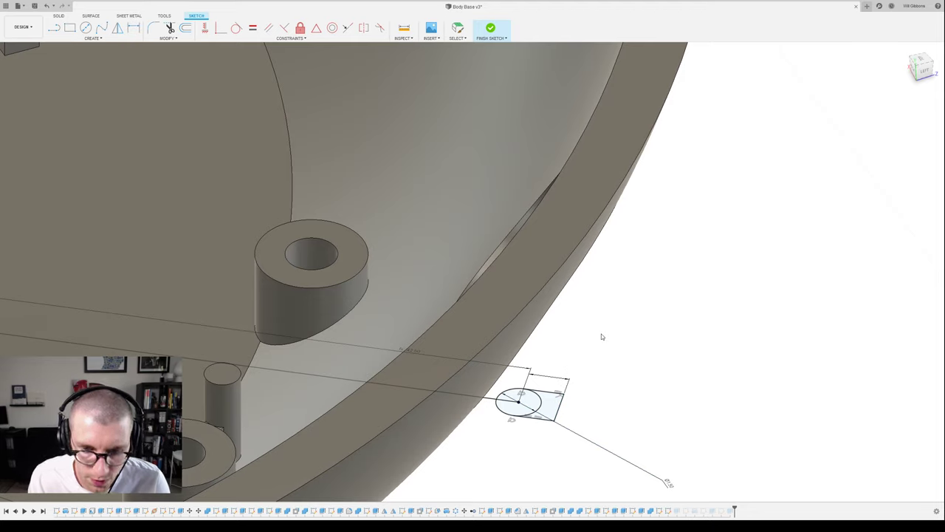
{"action": "type", "text": "2"}
{"action": "key", "text": "Return"}
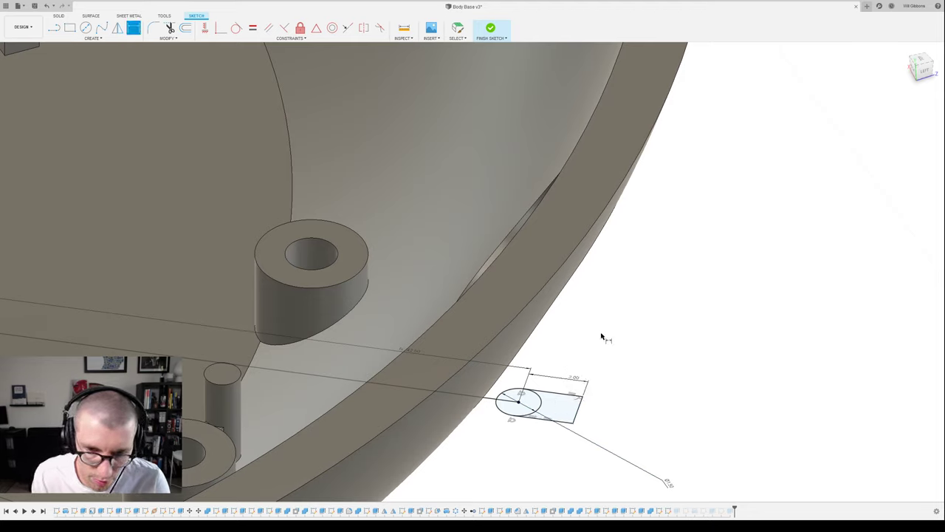
{"action": "key", "text": "Escape"}
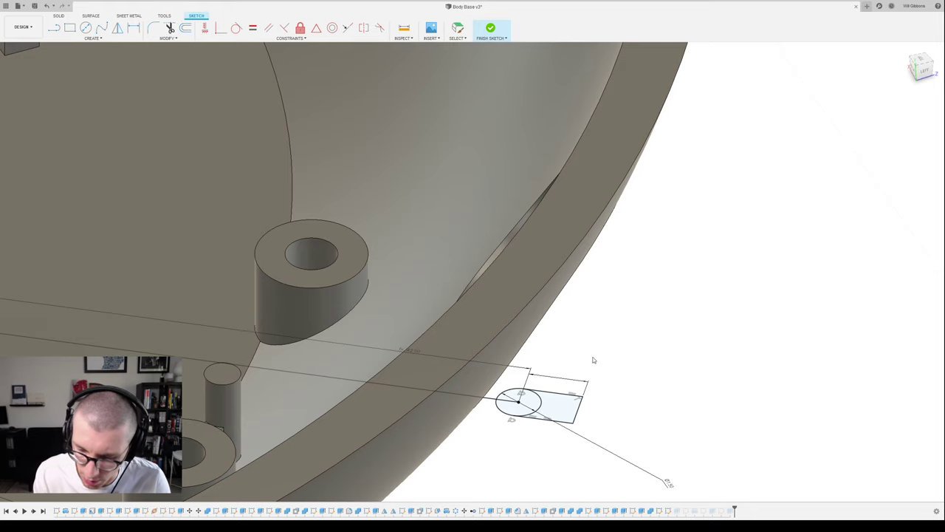
{"action": "key", "text": "d"}
{"action": "scroll", "coordinate": [597, 362], "scroll_direction": "down", "scroll_amount": 2}
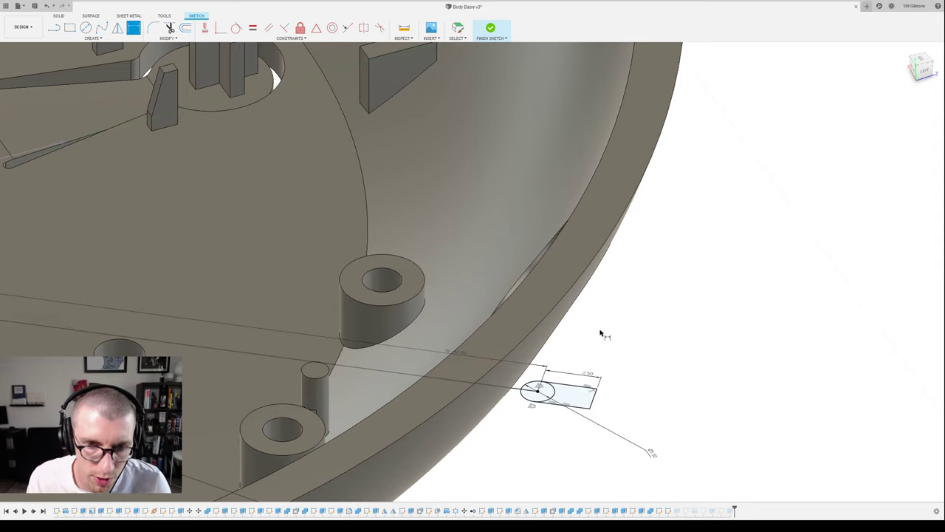
{"action": "left_click", "coordinate": [491, 30]}
- Examine the two notched ribs beside the wall opening and find the sketch they are built from in the design history
{"action": "scroll", "coordinate": [587, 222], "scroll_direction": "down", "scroll_amount": 2}
{"action": "mouse_move", "coordinate": [591, 233]}
{"action": "middle_mouse_down", "text": "shift"}
{"action": "mouse_move", "coordinate": [606, 239]}
{"action": "mouse_move", "coordinate": [613, 230]}
{"action": "middle_mouse_up", "text": "shift"}
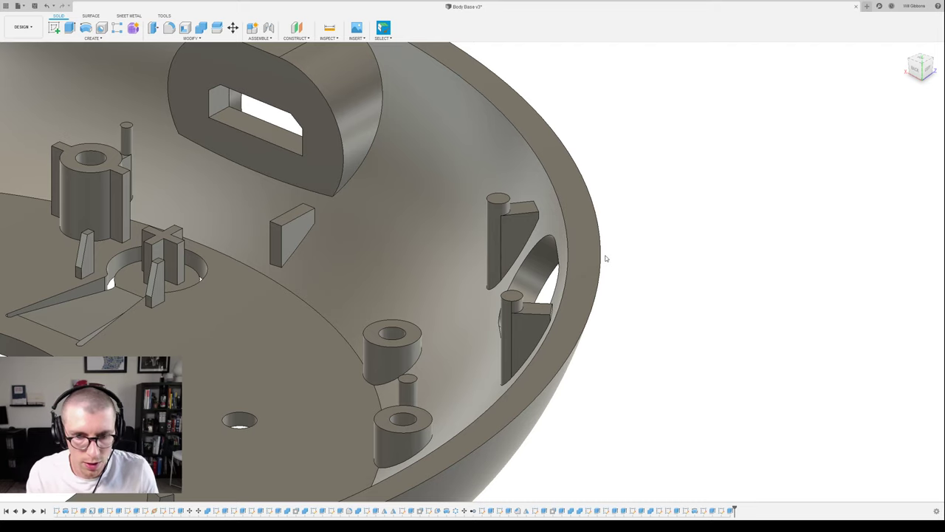
{"action": "scroll", "coordinate": [606, 258], "scroll_direction": "down", "scroll_amount": 2}
{"action": "middle_click_drag", "start_coordinate": [605, 259], "coordinate": [625, 272], "text": "shift"}
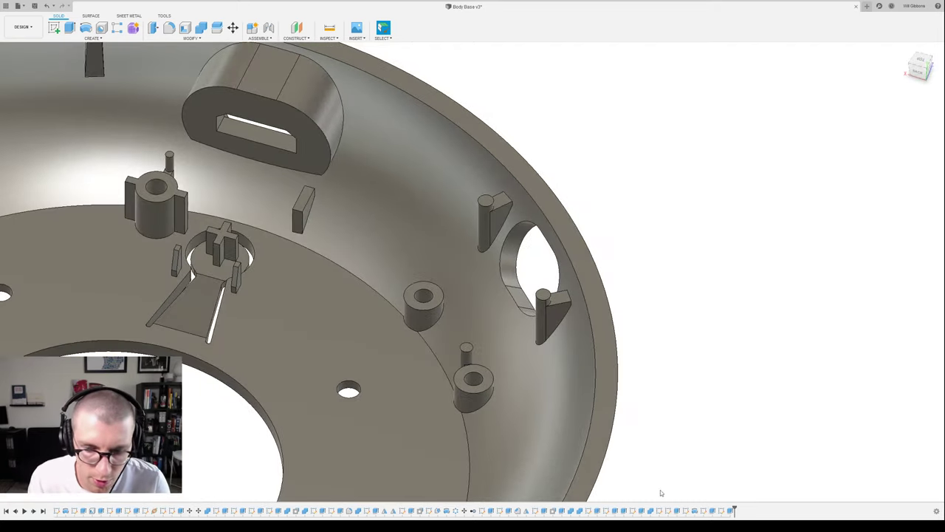
{"action": "middle_click_drag", "start_coordinate": [675, 456], "coordinate": [795, 333]}
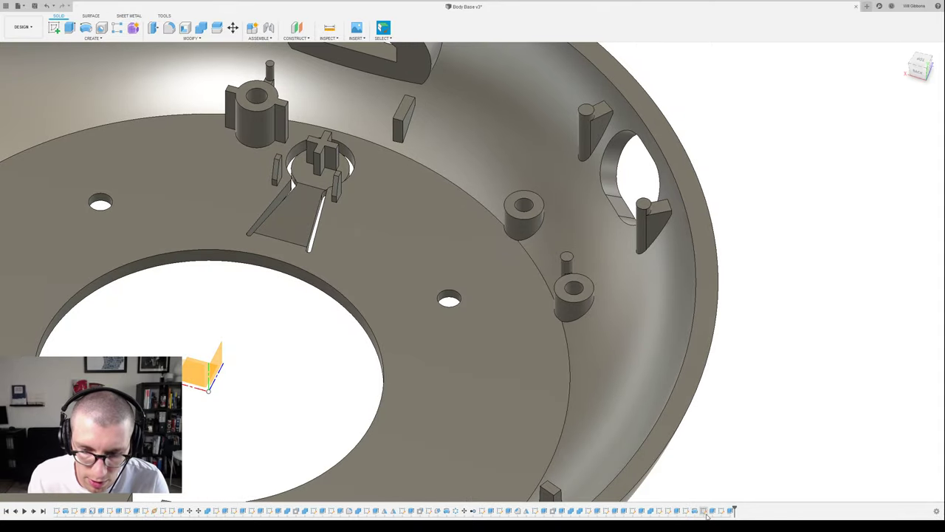
{"action": "left_click", "coordinate": [705, 511]}
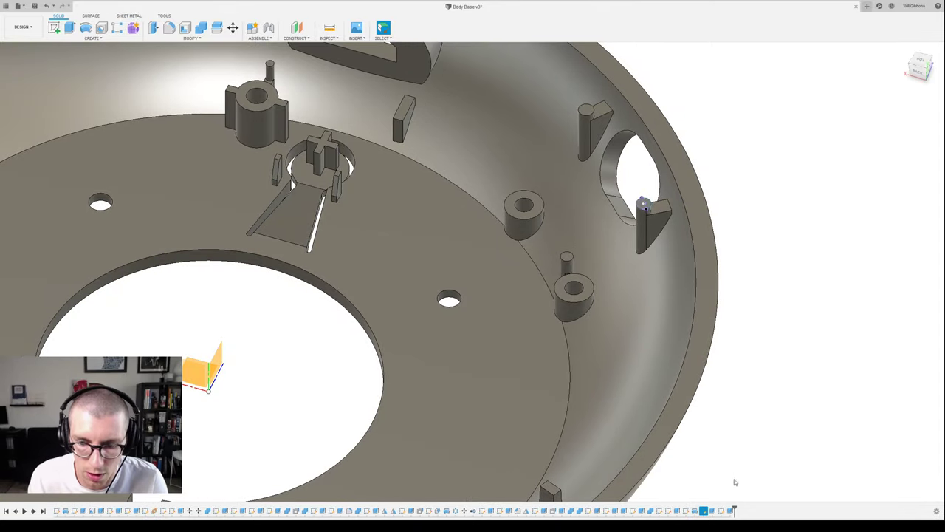
{"action": "left_click", "coordinate": [686, 511]}
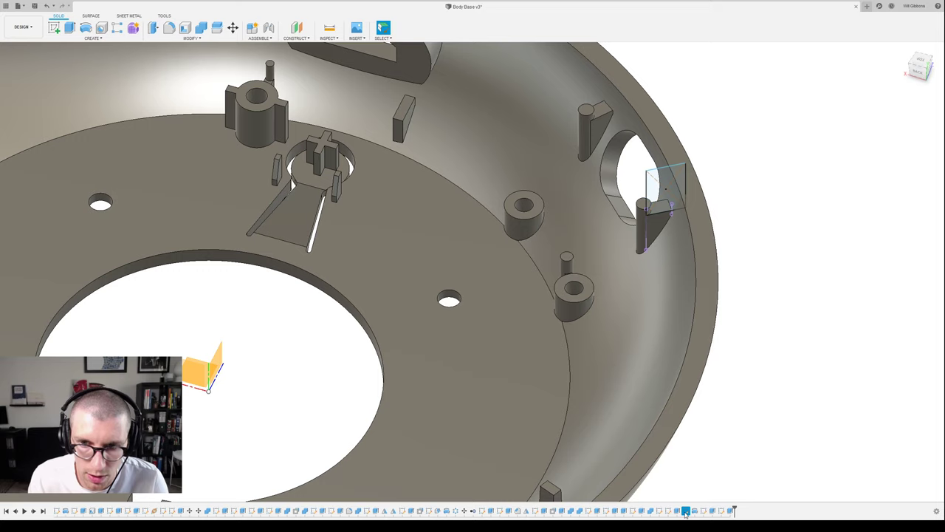
{"action": "left_click", "coordinate": [667, 511]}
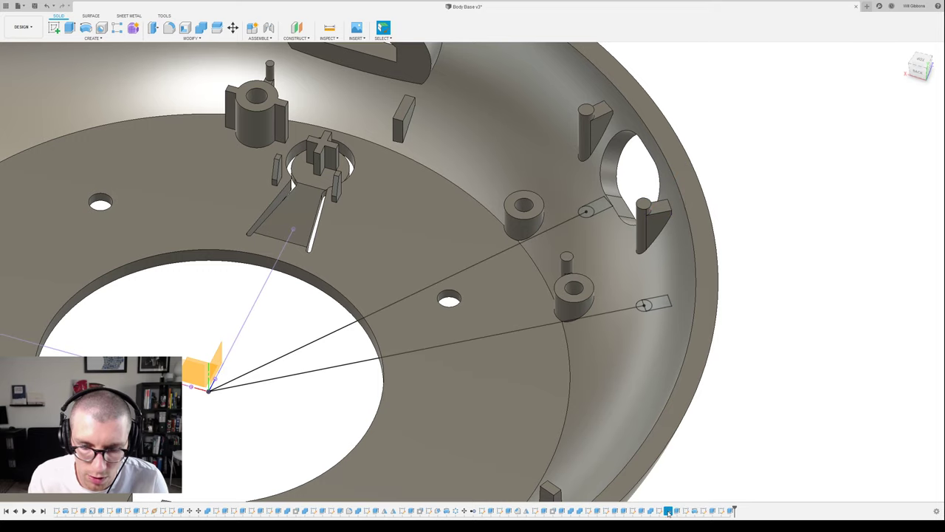
- Move the two rib profiles farther from the base's centre in their sketch, and try a distance extent for their extrusion
{"action": "double_click", "coordinate": [692, 445]}
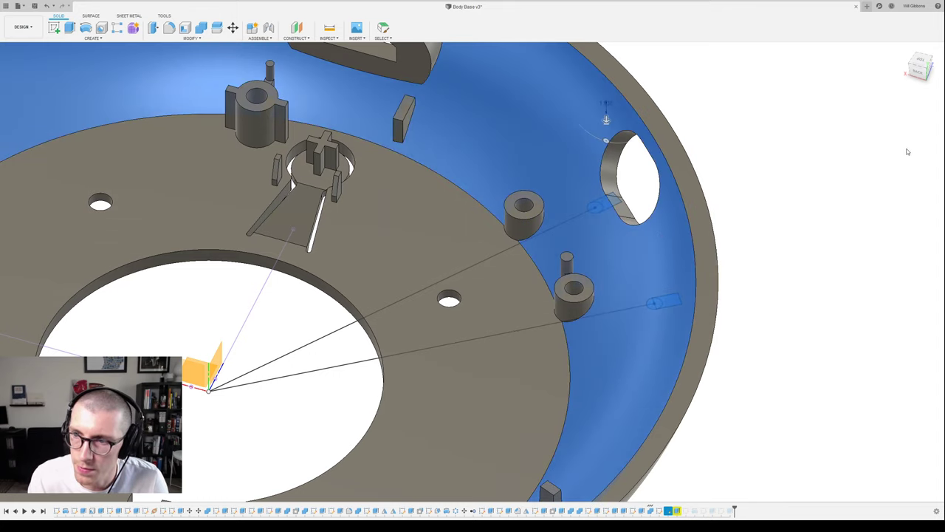
{"action": "scroll", "coordinate": [743, 258], "scroll_direction": "down", "scroll_amount": 2}
{"action": "middle_click_drag", "start_coordinate": [743, 257], "coordinate": [734, 229], "text": "shift"}
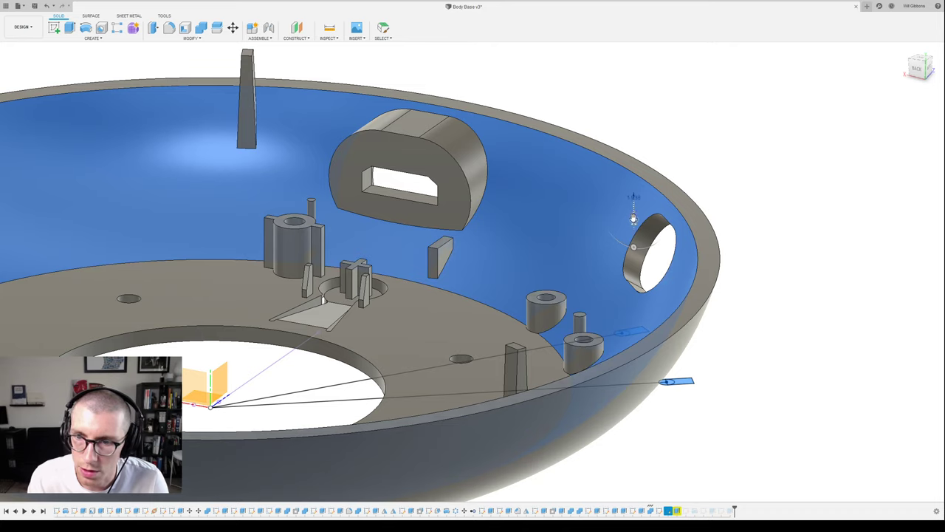
{"action": "left_click", "coordinate": [917, 161]}
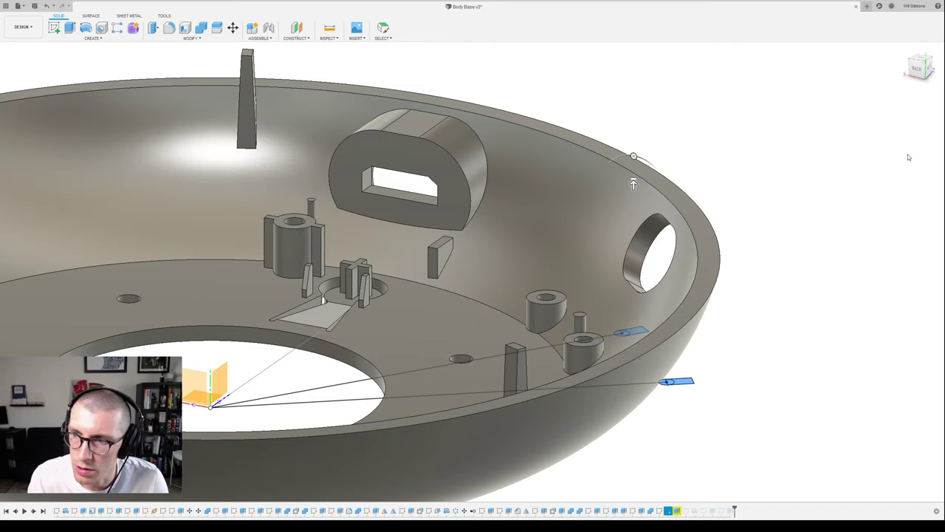
{"action": "left_click_drag", "start_coordinate": [633, 185], "coordinate": [633, 259]}
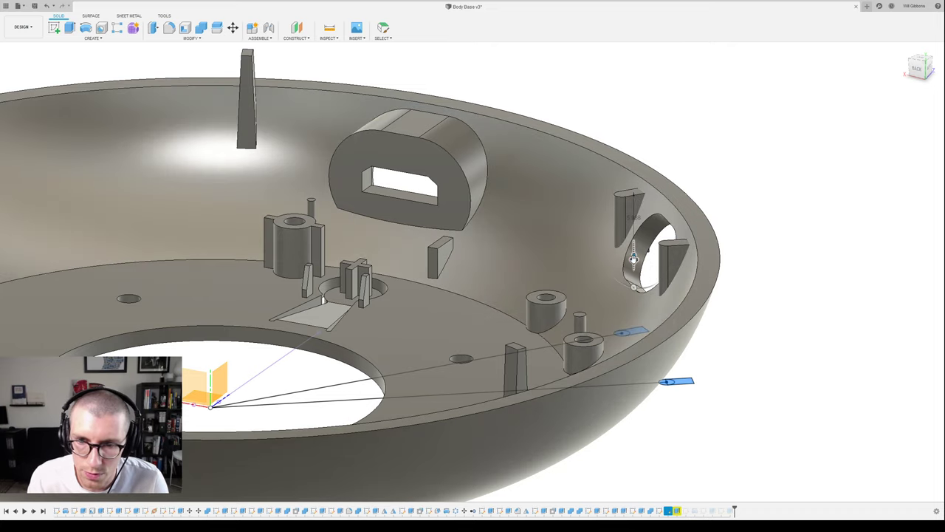
{"action": "left_click", "coordinate": [936, 204]}
- Try to shift both rib profiles slightly farther outward by changing their radial distance in the sketch
{"action": "double_click", "coordinate": [676, 510]}
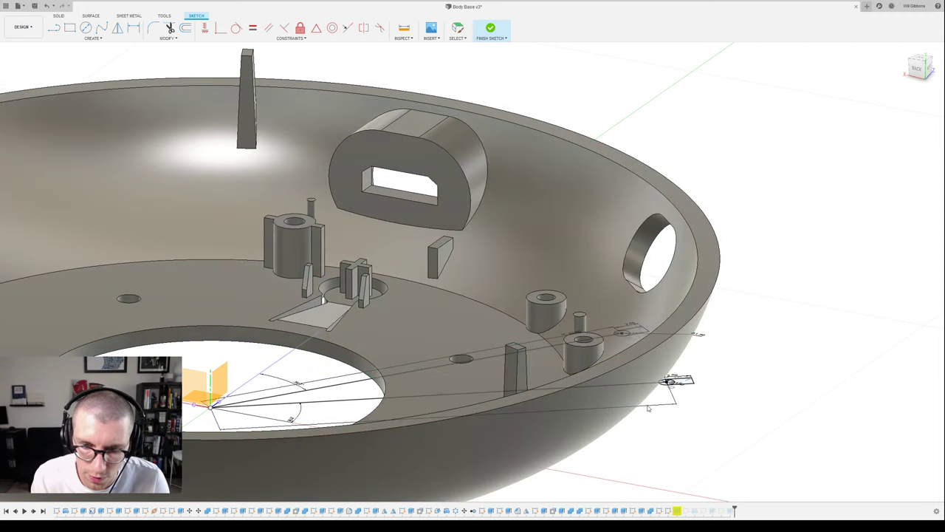
{"action": "key", "text": "Return"}
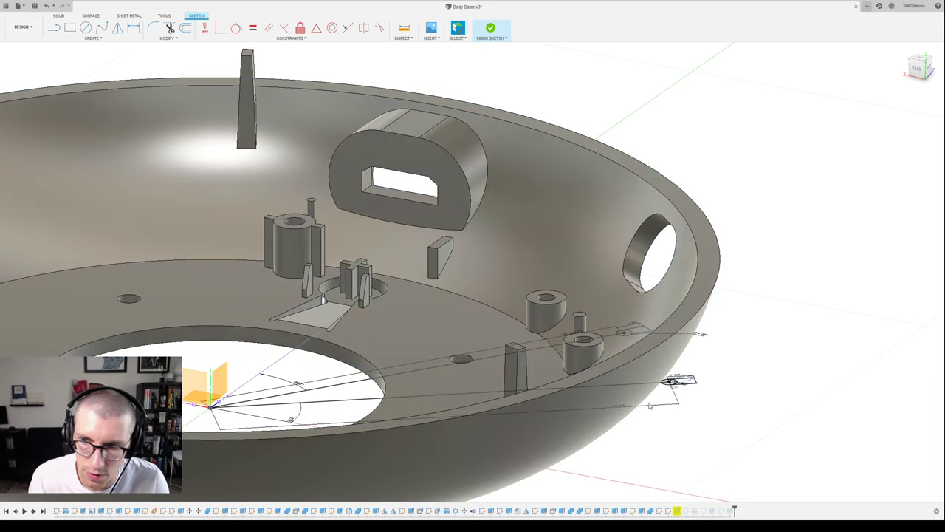
{"action": "left_click", "coordinate": [924, 247]}
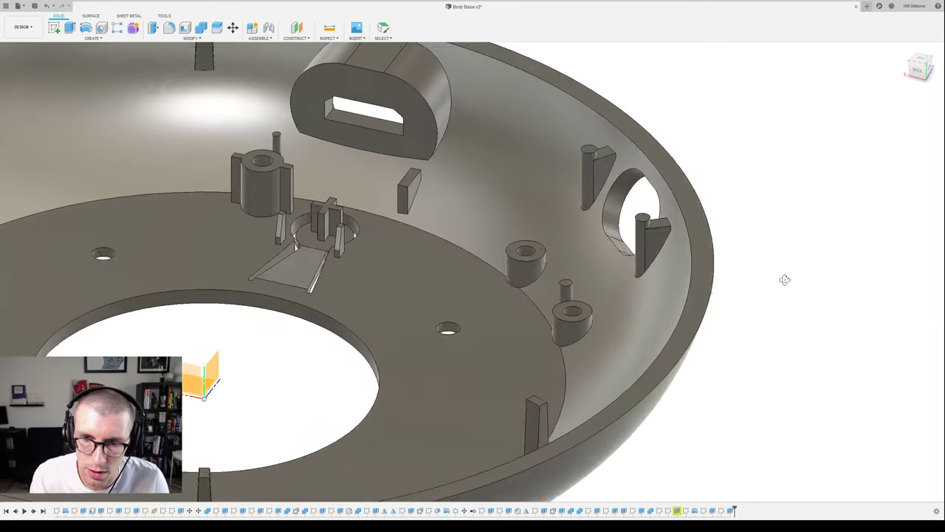
{"action": "double_click", "coordinate": [678, 511]}
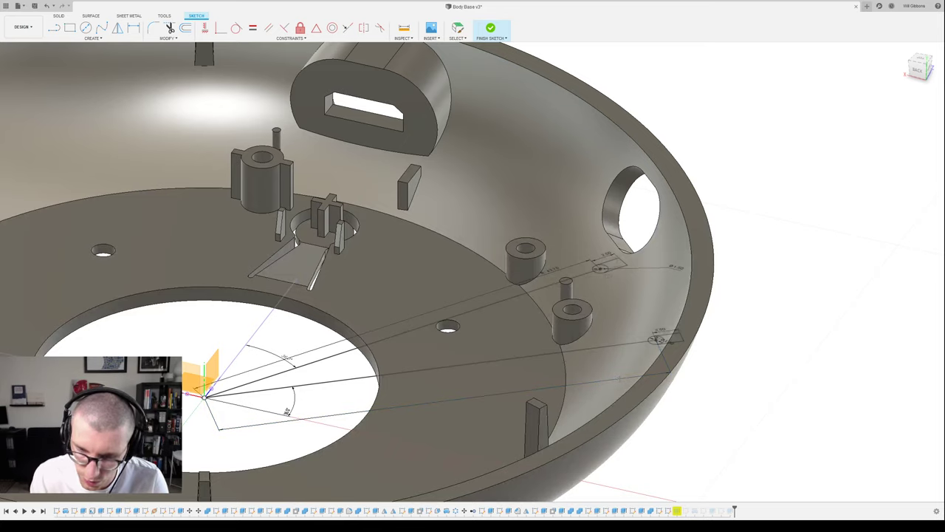
{"action": "key", "text": "ctrl+z"}
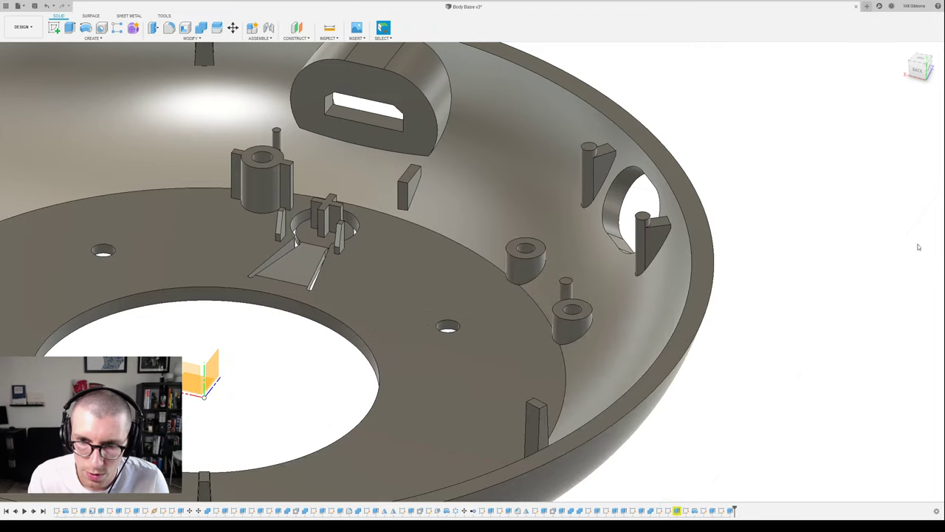
- Examine the two ribs beside the wall opening from above and from the side, relative to the curved wall
{"action": "middle_click_drag", "start_coordinate": [818, 248], "coordinate": [812, 240], "text": "shift"}
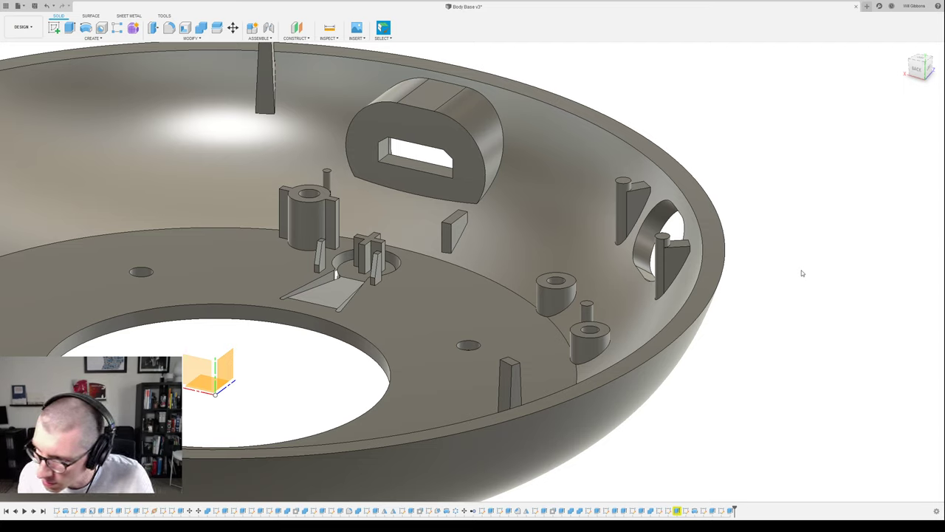
{"action": "scroll", "coordinate": [801, 259], "scroll_direction": "down", "scroll_amount": 5}
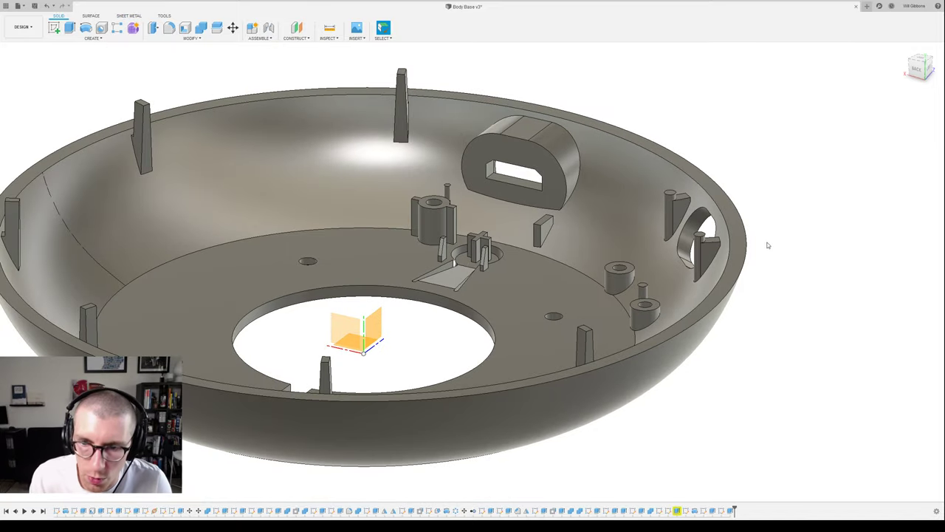
{"action": "middle_click_drag", "start_coordinate": [768, 243], "coordinate": [774, 284], "text": "shift"}
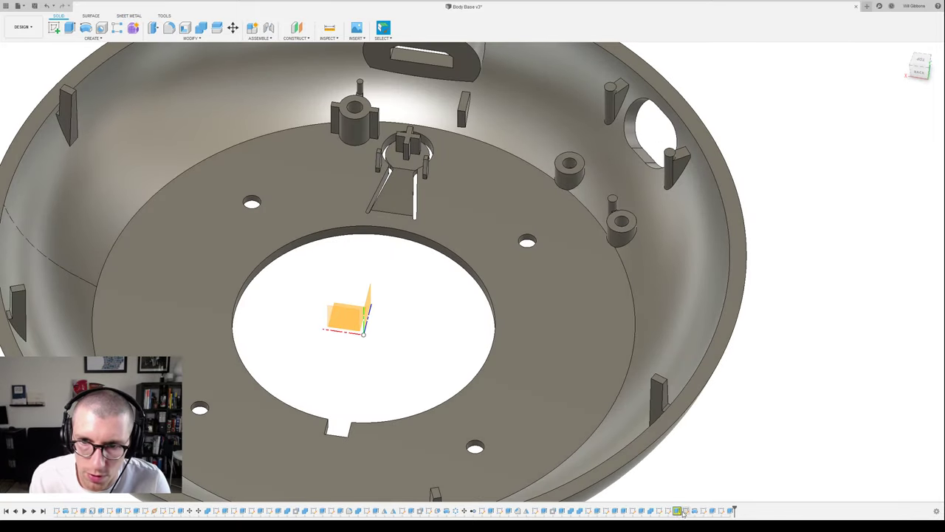
{"action": "scroll", "coordinate": [736, 344], "scroll_direction": "down", "scroll_amount": 1}
{"action": "scroll", "coordinate": [734, 340], "scroll_direction": "up", "scroll_amount": 1}
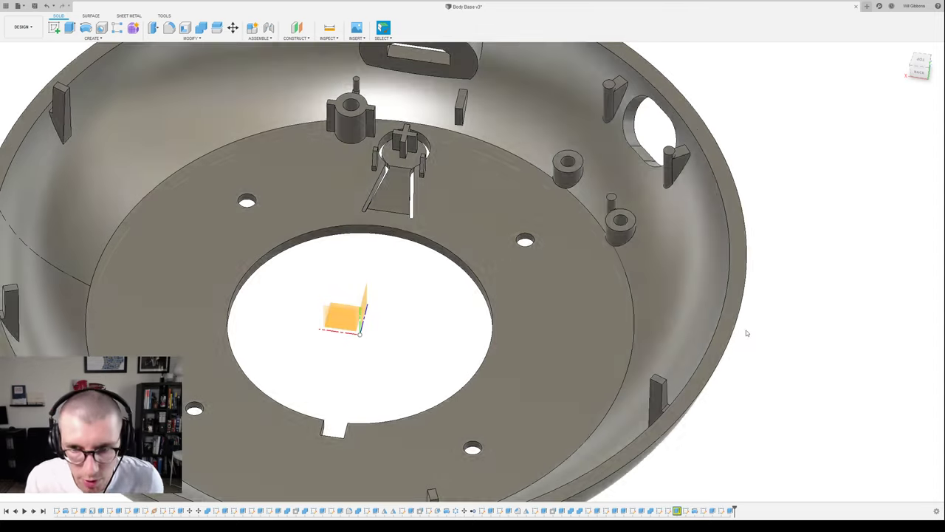
{"action": "scroll", "coordinate": [747, 329], "scroll_direction": "down", "scroll_amount": 2}
{"action": "middle_click_drag", "start_coordinate": [832, 171], "coordinate": [844, 189], "text": "shift"}
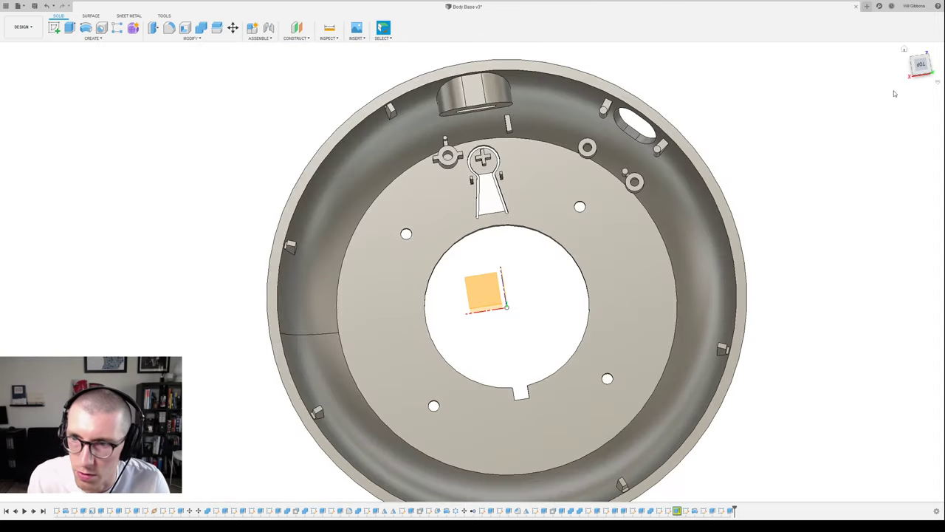
{"action": "left_click", "coordinate": [920, 64]}
{"action": "middle_click_drag", "start_coordinate": [745, 192], "coordinate": [721, 239]}
{"action": "scroll", "coordinate": [720, 239], "scroll_direction": "up", "scroll_amount": 3}
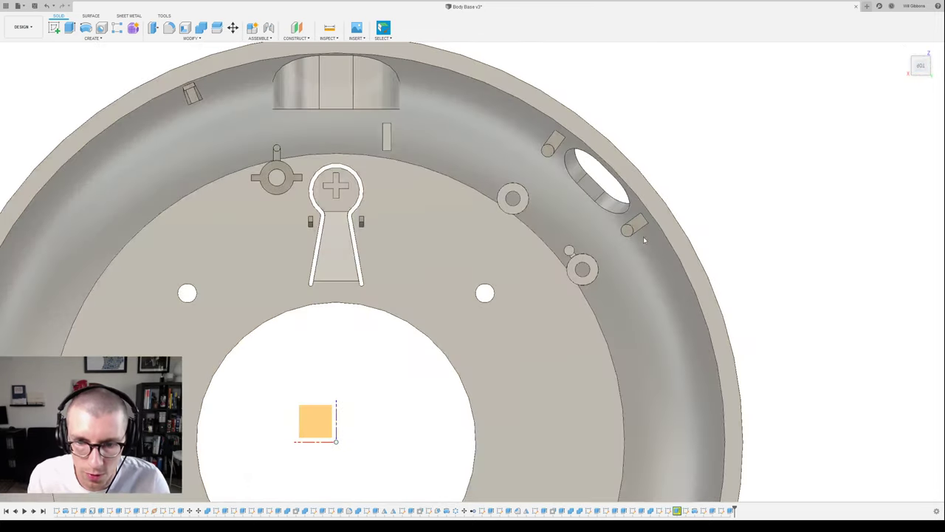
{"action": "scroll", "coordinate": [656, 252], "scroll_direction": "down", "scroll_amount": 3}
{"action": "middle_click_drag", "start_coordinate": [710, 297], "coordinate": [734, 237]}
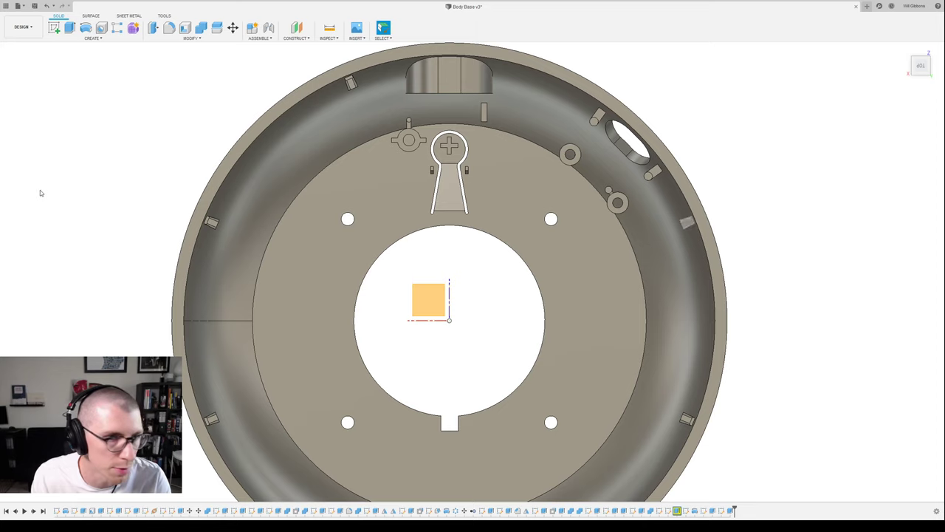
{"action": "scroll", "coordinate": [589, 206], "scroll_direction": "up", "scroll_amount": 3}
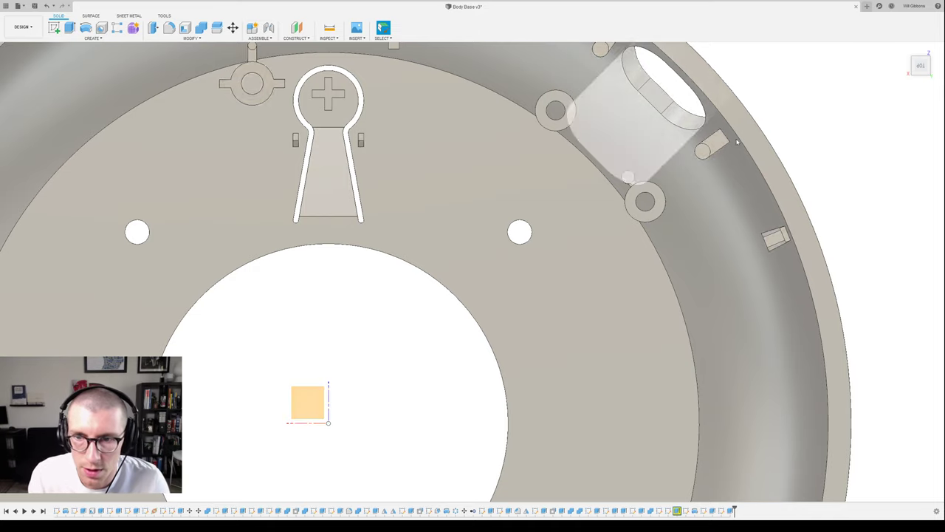
{"action": "scroll", "coordinate": [718, 144], "scroll_direction": "down", "scroll_amount": 1}
{"action": "middle_click_drag", "start_coordinate": [748, 172], "coordinate": [715, 96], "text": "shift"}
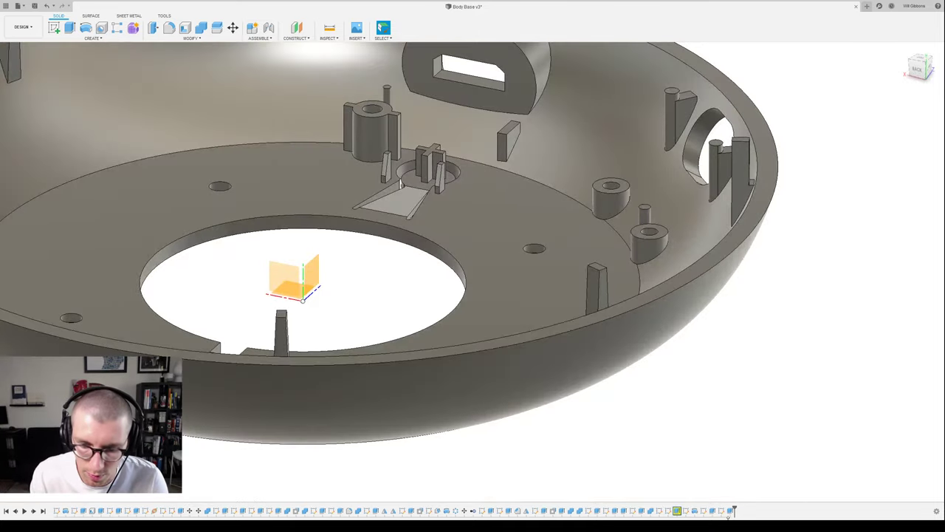
- Reopen the ribs' sketch and reduce the diameter of the circles that round the rib profiles
{"action": "double_click", "coordinate": [668, 512]}
{"action": "double_click", "coordinate": [668, 510]}
{"action": "scroll", "coordinate": [758, 272], "scroll_direction": "up", "scroll_amount": 8}
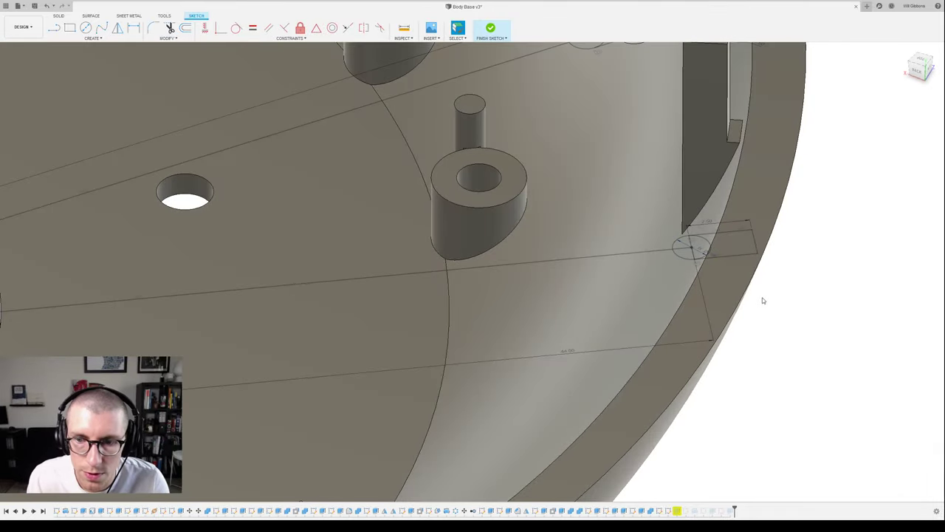
{"action": "middle_click_drag", "start_coordinate": [762, 301], "coordinate": [775, 406]}
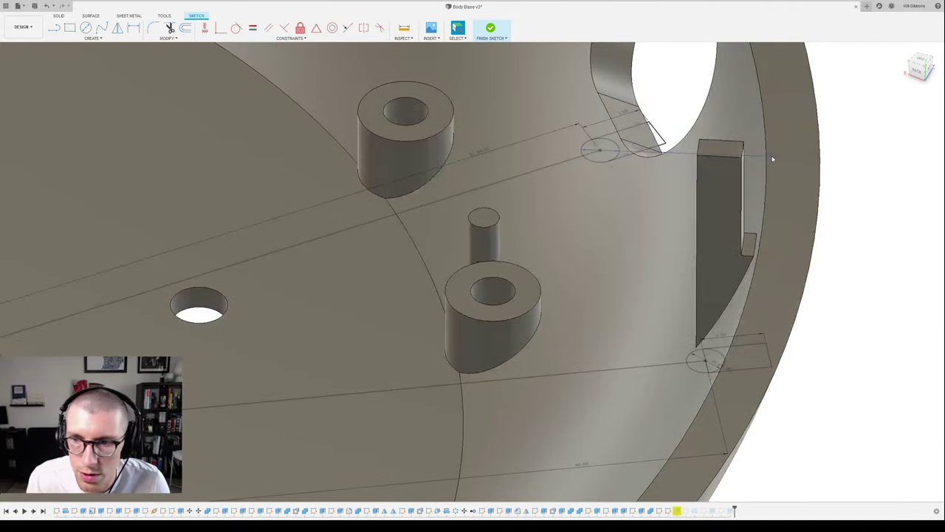
{"action": "key", "text": "Return"}
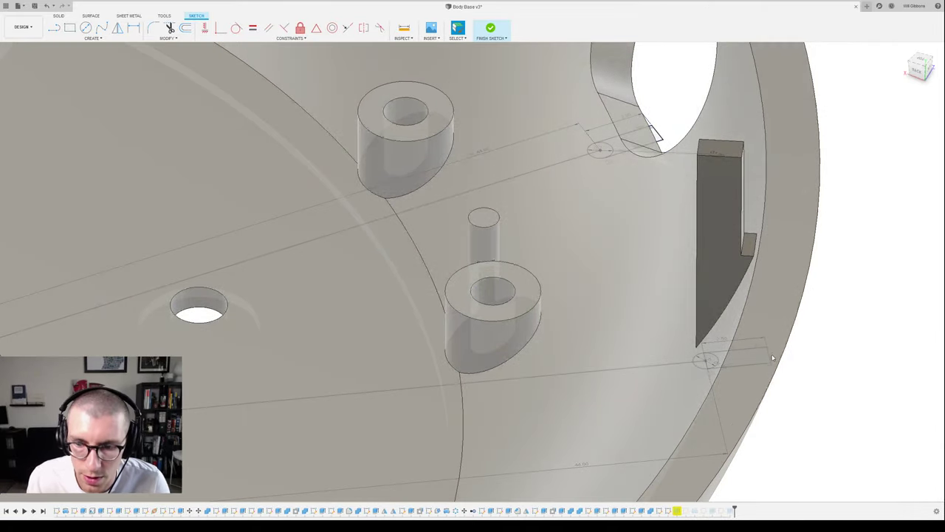
- Lengthen the straight sides of both rib profiles toward the outer wall by increasing their length dimensions
{"action": "middle_click_drag", "start_coordinate": [620, 467], "coordinate": [608, 408]}
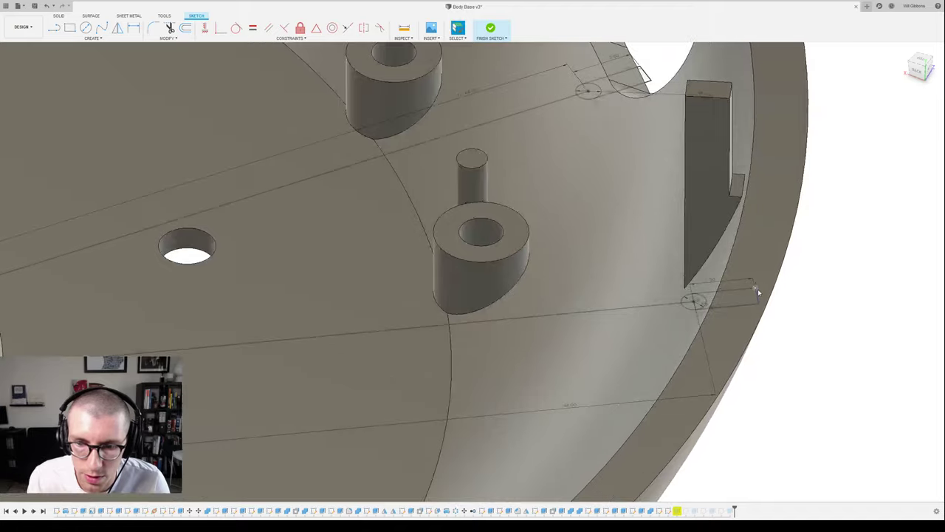
{"action": "scroll", "coordinate": [902, 279], "scroll_direction": "down", "scroll_amount": 1}
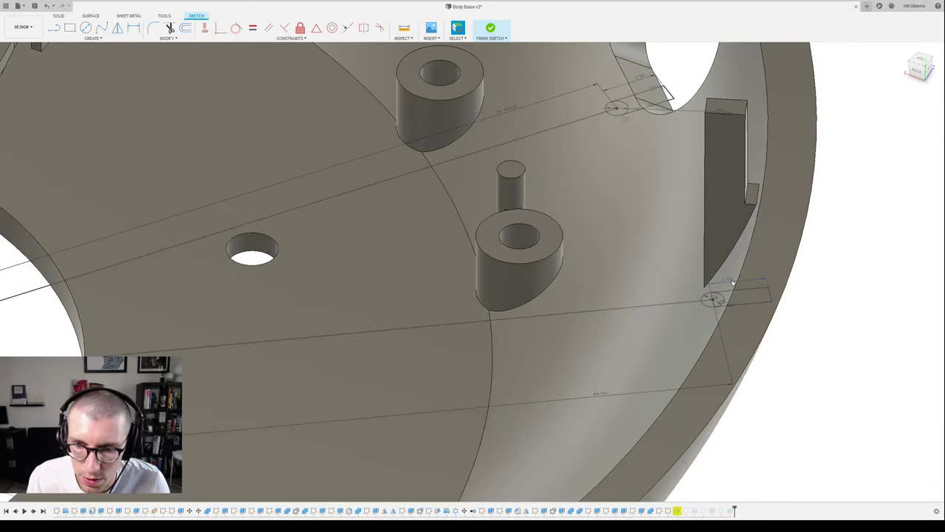
{"action": "double_click", "coordinate": [733, 282]}
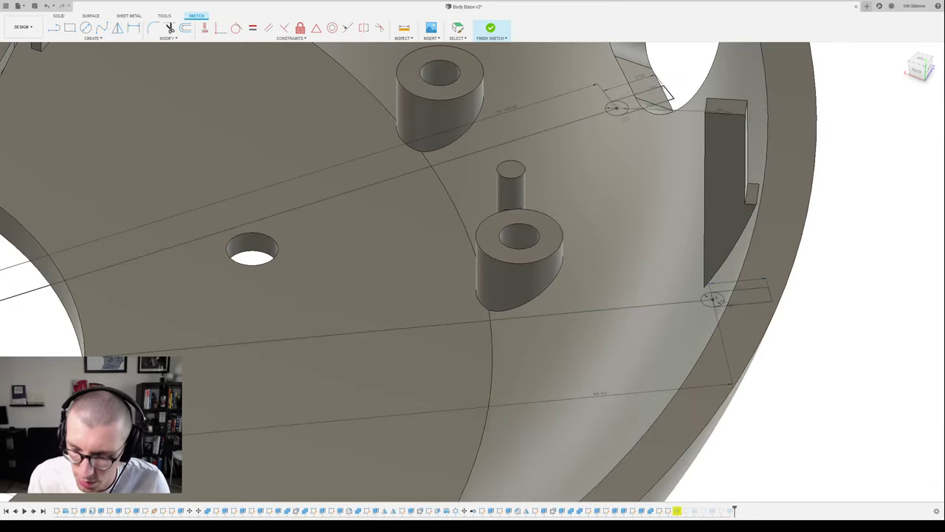
{"action": "key", "text": "Return"}
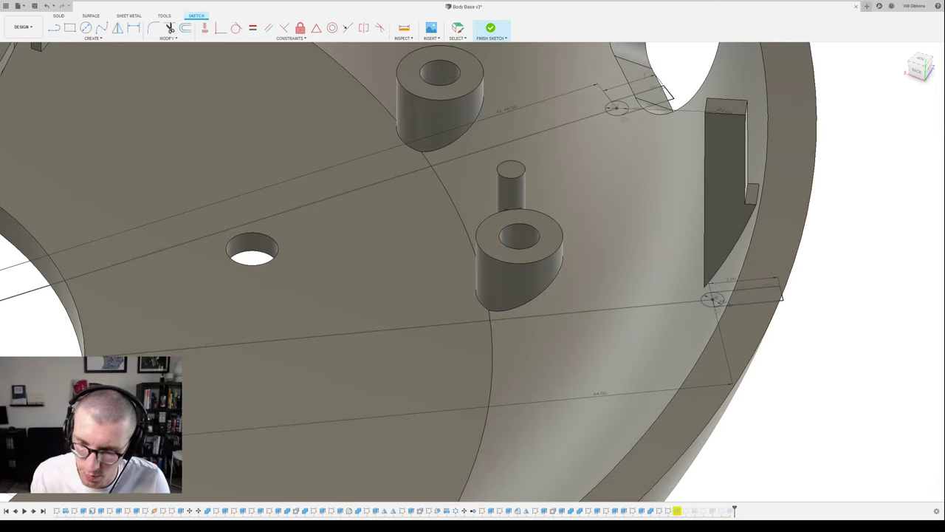
{"action": "key", "text": "Return"}
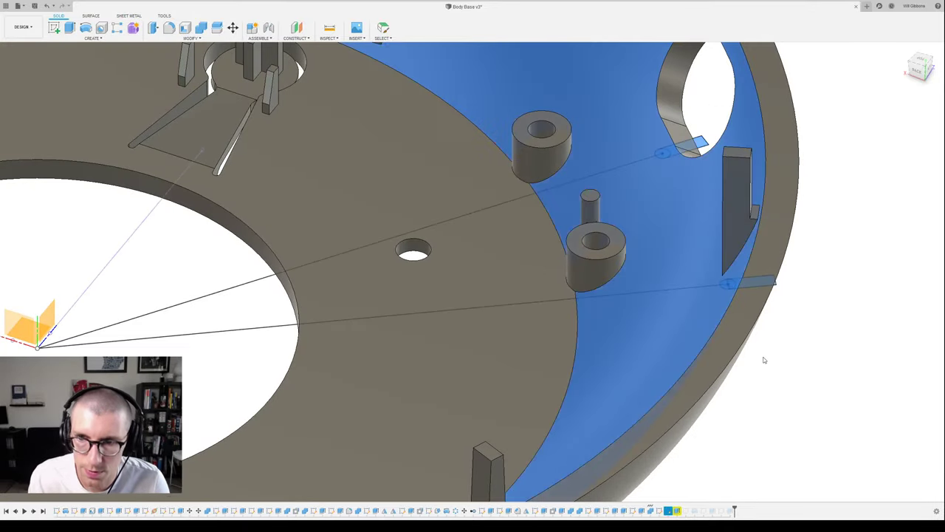
- Edit the extrusion of the two ribs beside the wall opening, extending them by a distance downward along the inner wall
{"action": "scroll", "coordinate": [763, 358], "scroll_direction": "down", "scroll_amount": 2}
{"action": "middle_click_drag", "start_coordinate": [776, 318], "coordinate": [800, 279]}
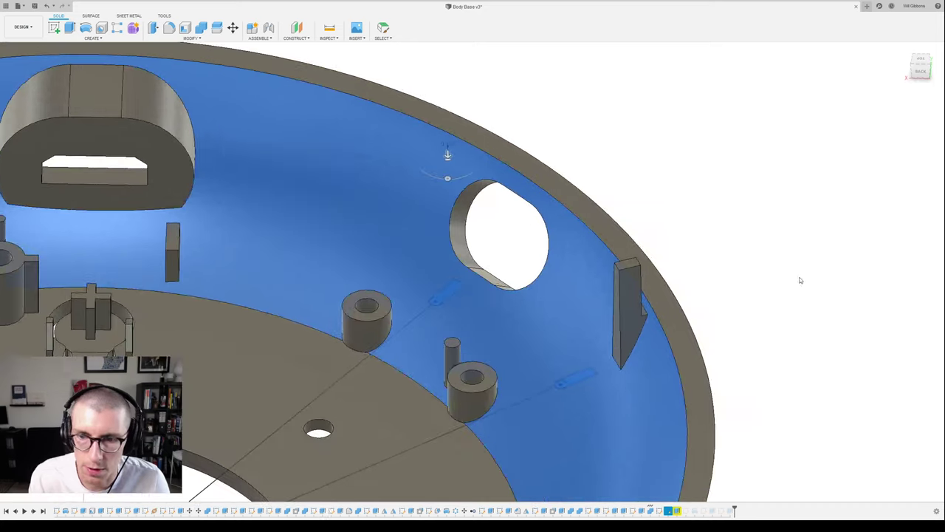
{"action": "left_click", "coordinate": [897, 161]}
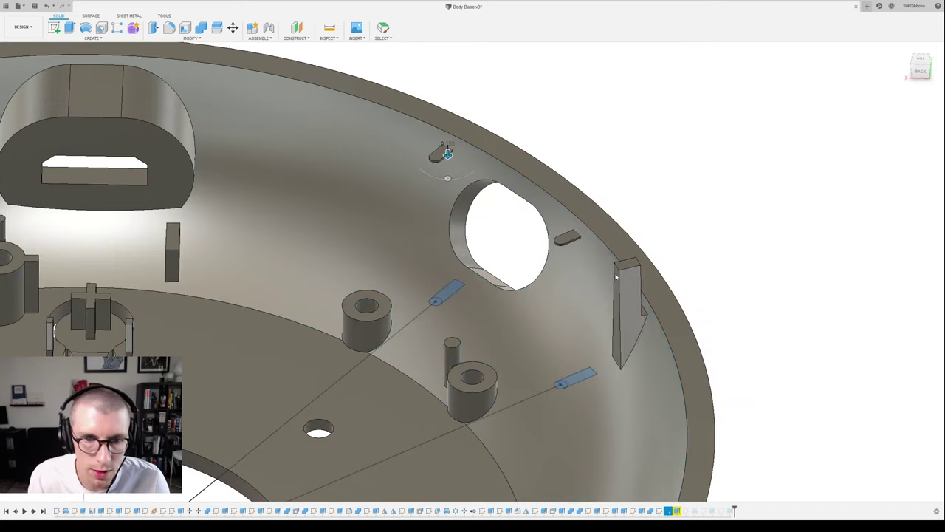
{"action": "middle_click_drag", "start_coordinate": [624, 183], "coordinate": [618, 172], "text": "shift"}
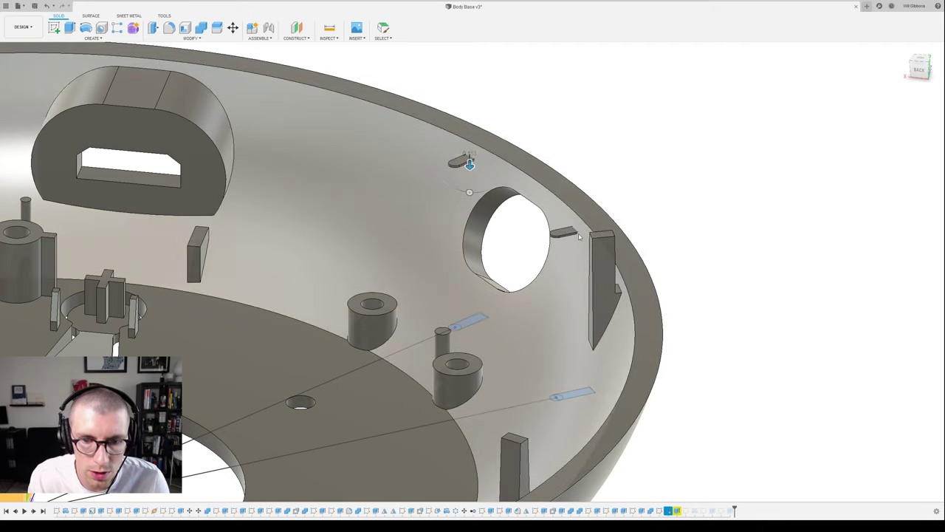
{"action": "left_click_drag", "start_coordinate": [469, 162], "coordinate": [469, 218]}
{"action": "mouse_move", "coordinate": [619, 203]}
{"action": "middle_mouse_down", "text": "shift"}
{"action": "mouse_move", "coordinate": [596, 192]}
{"action": "mouse_move", "coordinate": [618, 209]}
{"action": "middle_mouse_up", "text": "shift"}
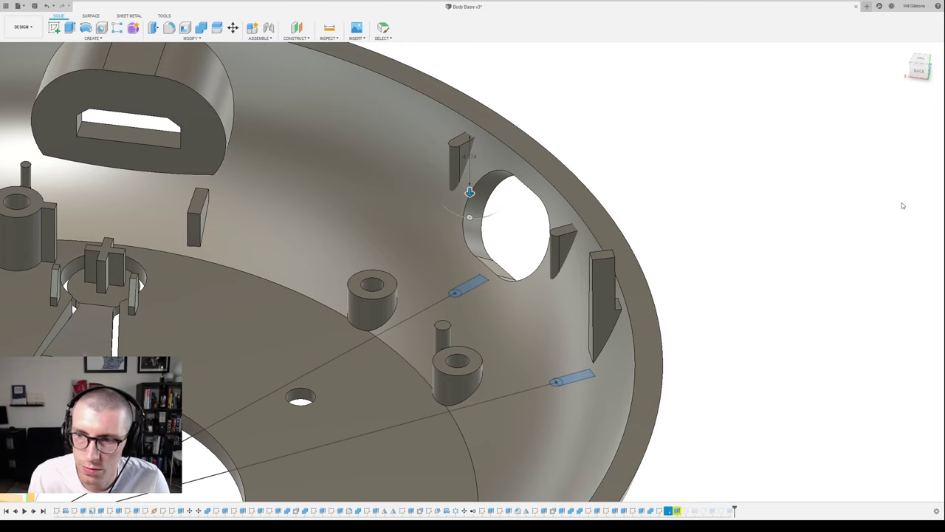
{"action": "key", "text": "Return"}
- Examine the ribs beside the wall opening and the rest of the base interior from several angles
{"action": "middle_click_drag", "start_coordinate": [753, 202], "coordinate": [724, 204], "text": "shift"}
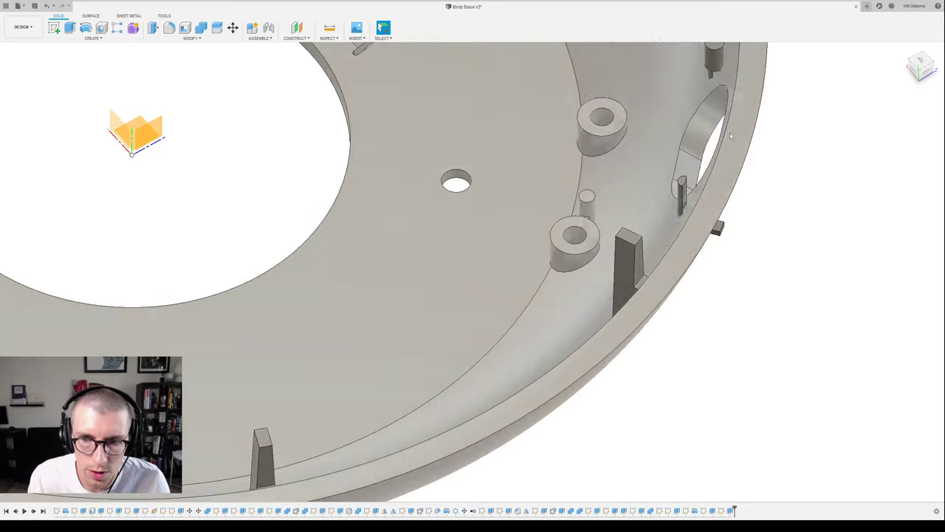
{"action": "middle_click_drag", "start_coordinate": [665, 232], "coordinate": [697, 387]}
{"action": "scroll", "coordinate": [696, 387], "scroll_direction": "down", "scroll_amount": 4}
{"action": "middle_click_drag", "start_coordinate": [635, 332], "coordinate": [665, 278], "text": "shift"}
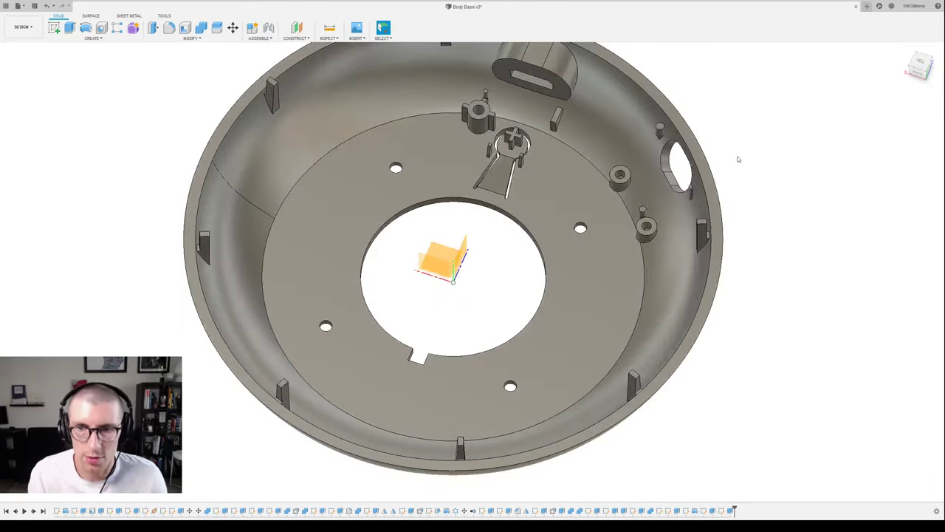
{"action": "middle_click_drag", "start_coordinate": [759, 156], "coordinate": [759, 207]}
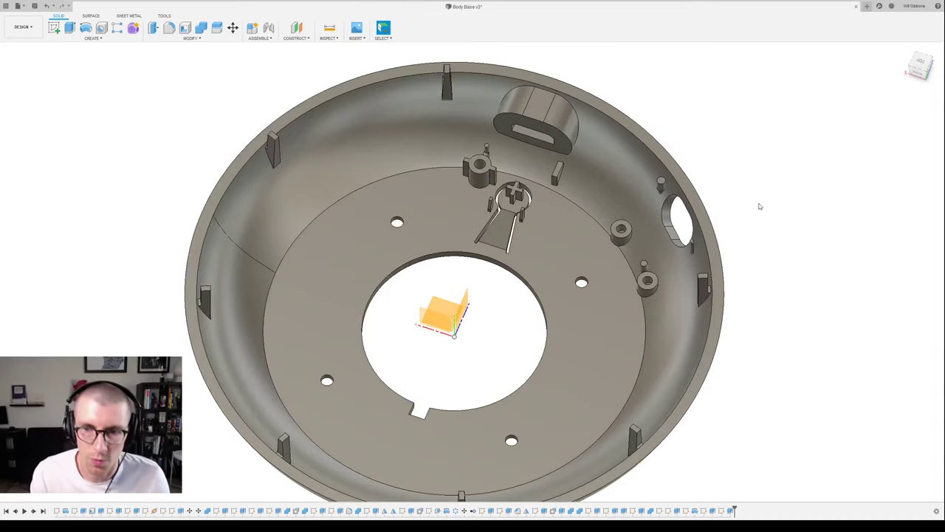
{"action": "scroll", "coordinate": [759, 207], "scroll_direction": "down", "scroll_amount": 3}
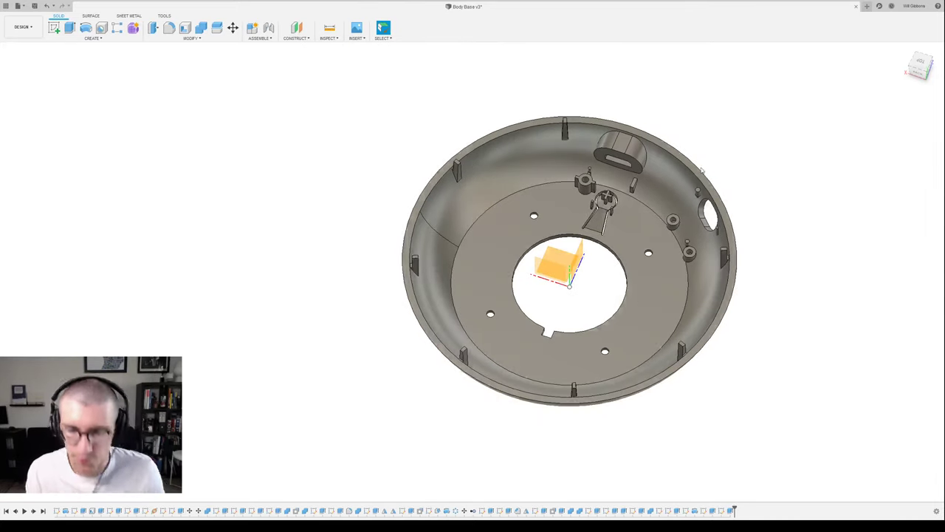
{"action": "scroll", "coordinate": [727, 260], "scroll_direction": "up", "scroll_amount": 5}
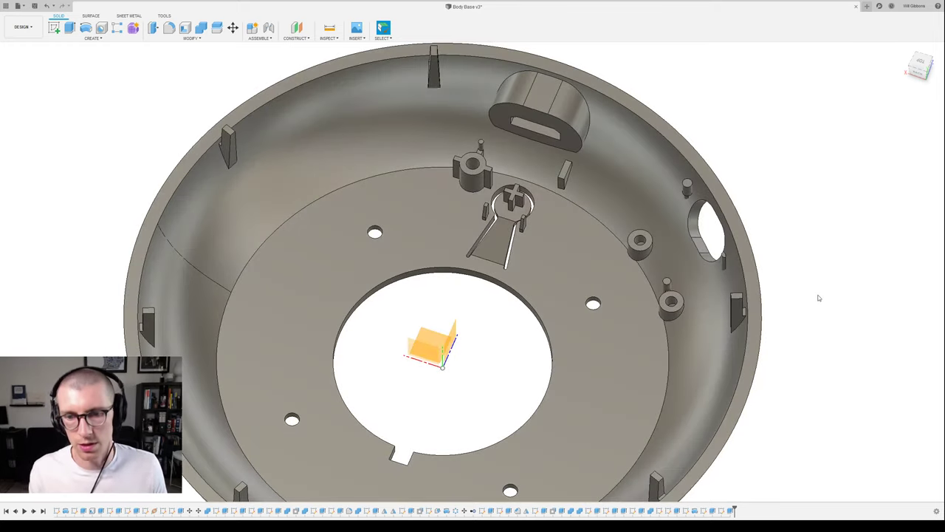
{"action": "scroll", "coordinate": [829, 304], "scroll_direction": "down", "scroll_amount": 1}
{"action": "middle_click_drag", "start_coordinate": [828, 303], "coordinate": [676, 235], "text": "shift"}
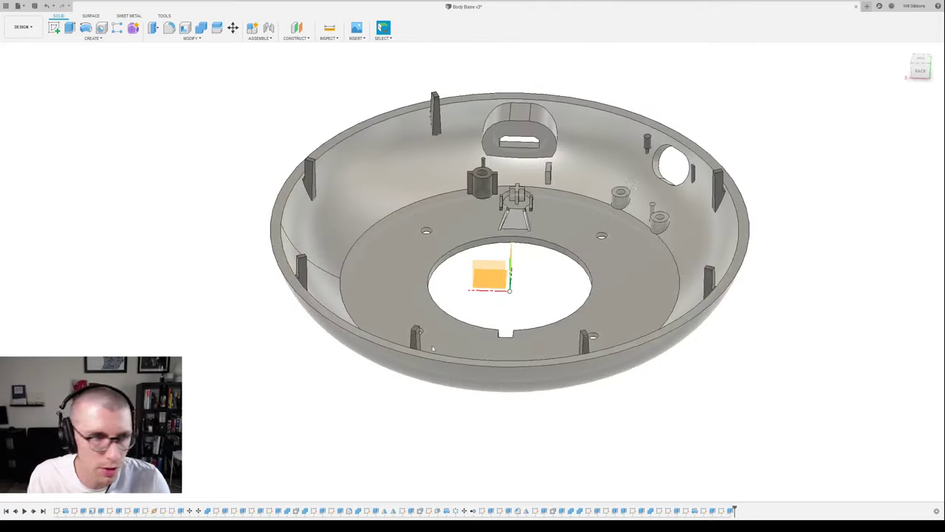
- Combine the tapered ribs around the rim with the base body, and remove the leftover cylindrical body at the round wall opening
{"action": "left_click", "coordinate": [292, 178]}
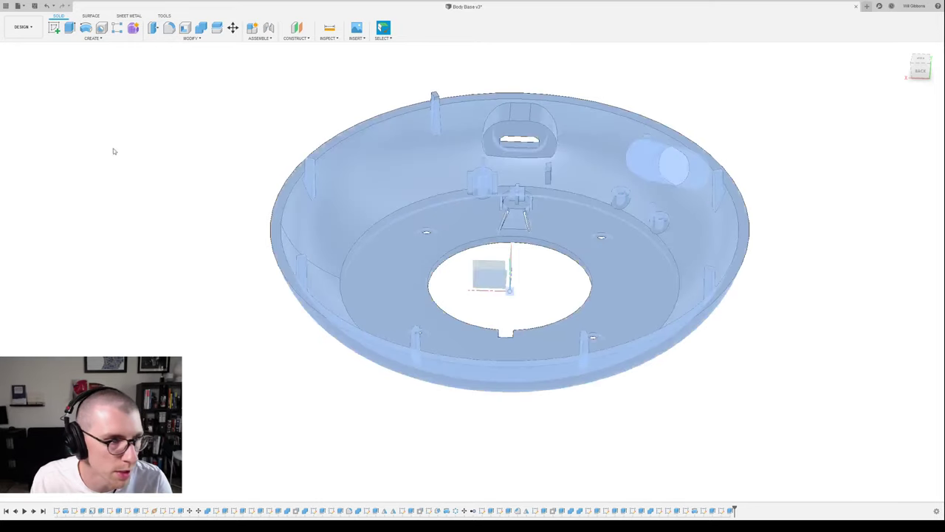
{"action": "left_click", "coordinate": [60, 241]}
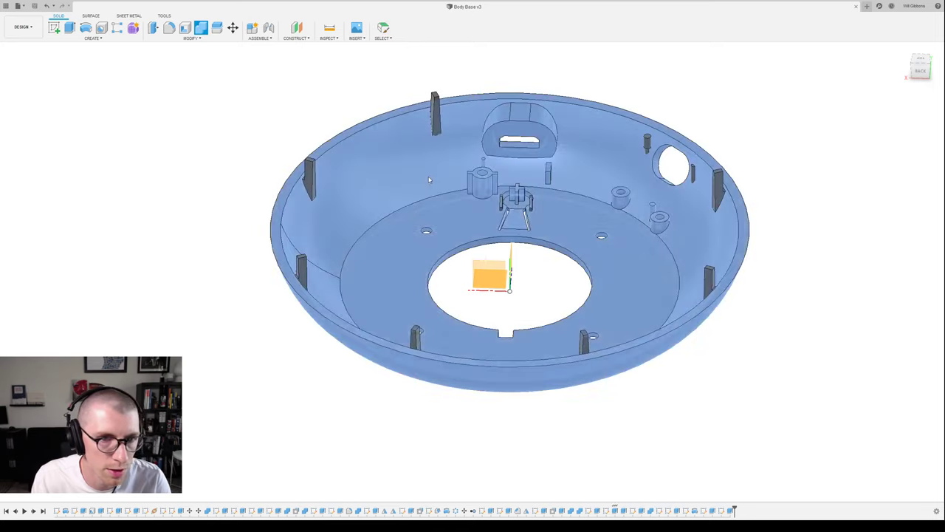
{"action": "left_click", "coordinate": [289, 173]}
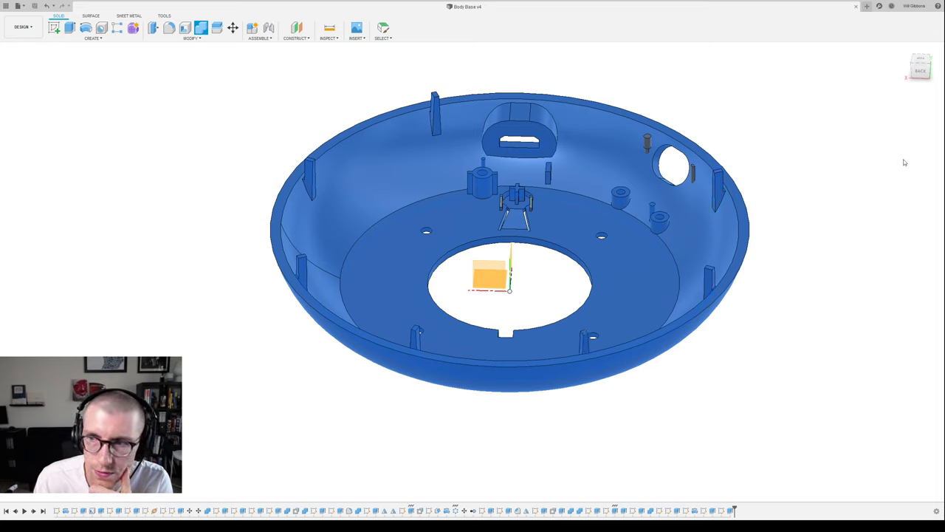
{"action": "key", "text": "Return"}
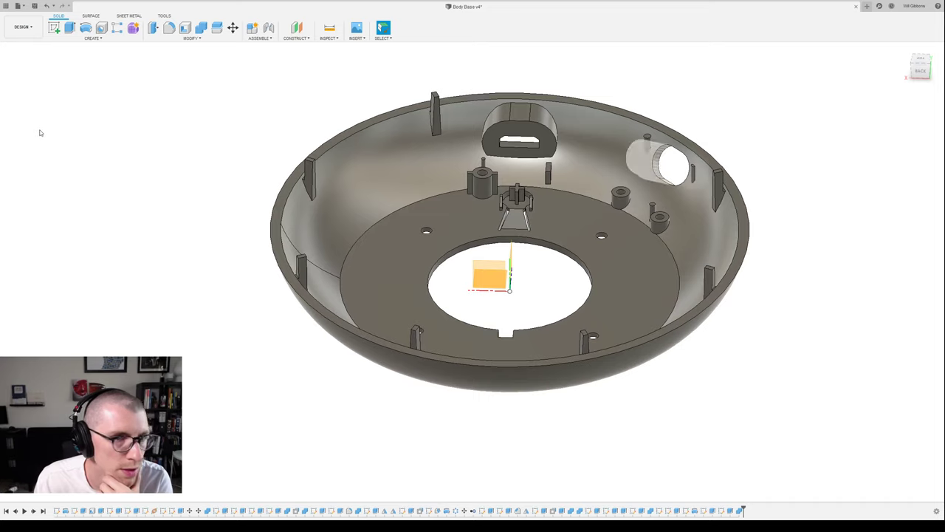
{"action": "left_click", "coordinate": [52, 130]}
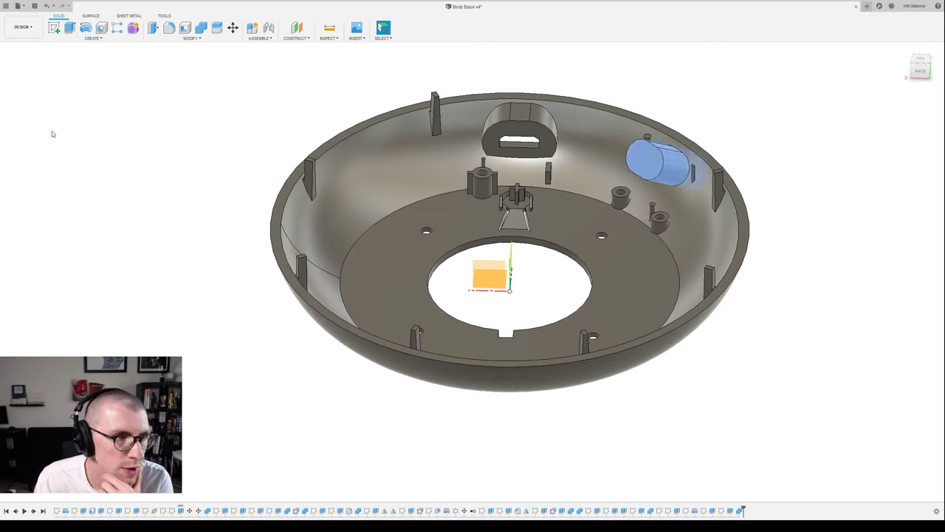
{"action": "key", "text": "Delete"}
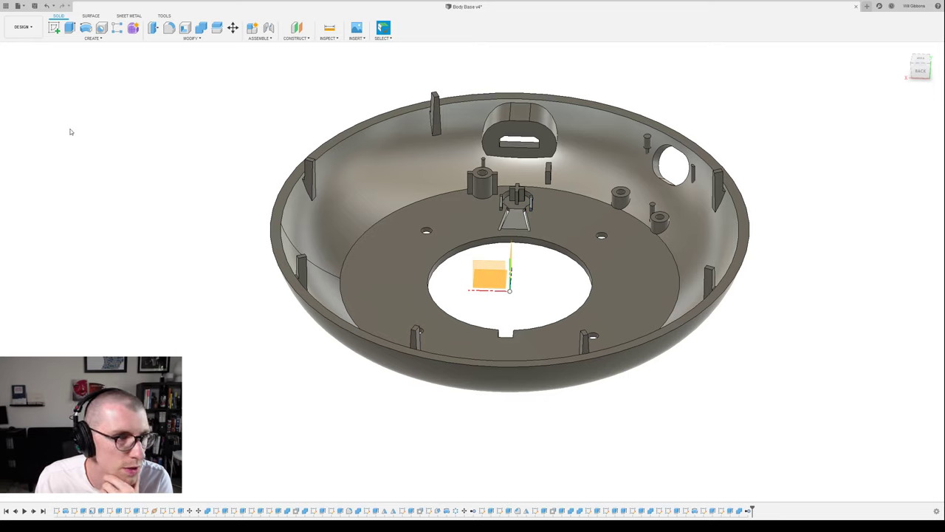
- Combine the two small upright supports beside the cross-shaped button feature with the base body
{"action": "scroll", "coordinate": [103, 142], "scroll_direction": "up", "scroll_amount": 5}
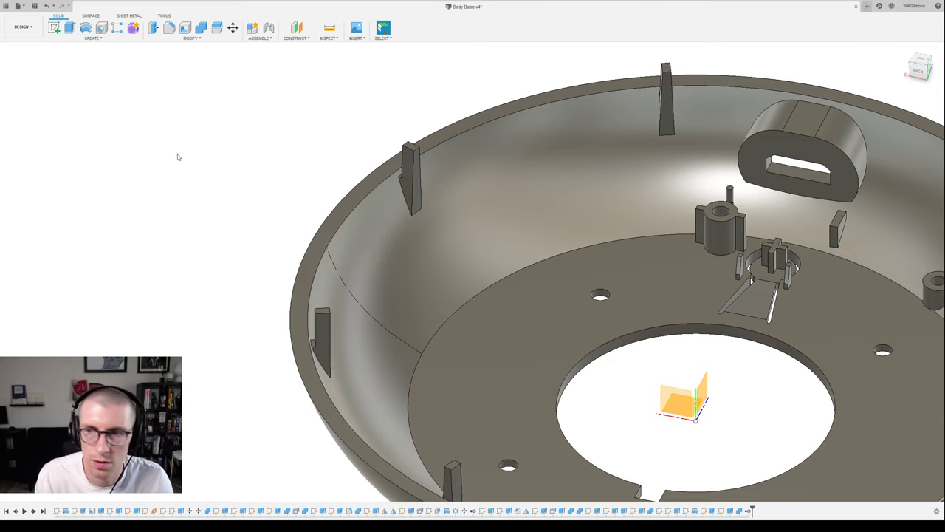
{"action": "scroll", "coordinate": [192, 158], "scroll_direction": "down", "scroll_amount": 6}
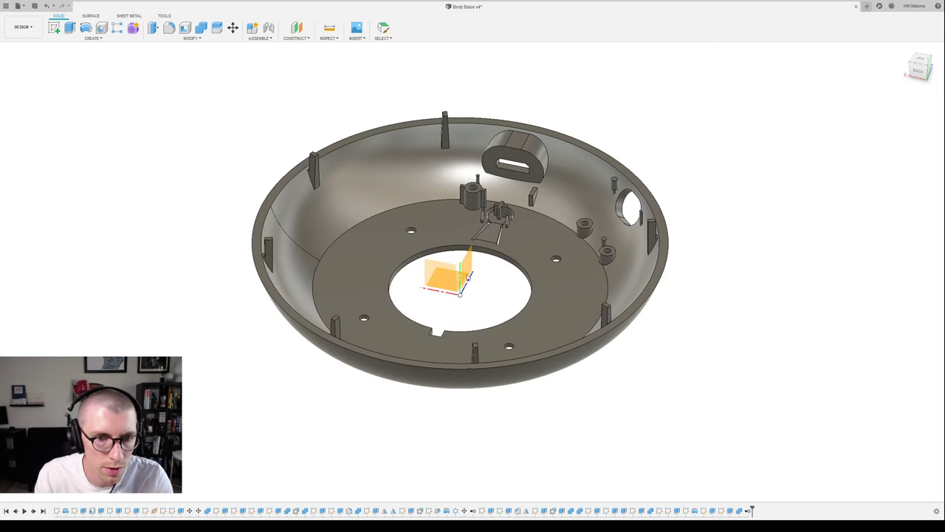
{"action": "scroll", "coordinate": [244, 193], "scroll_direction": "up", "scroll_amount": 3}
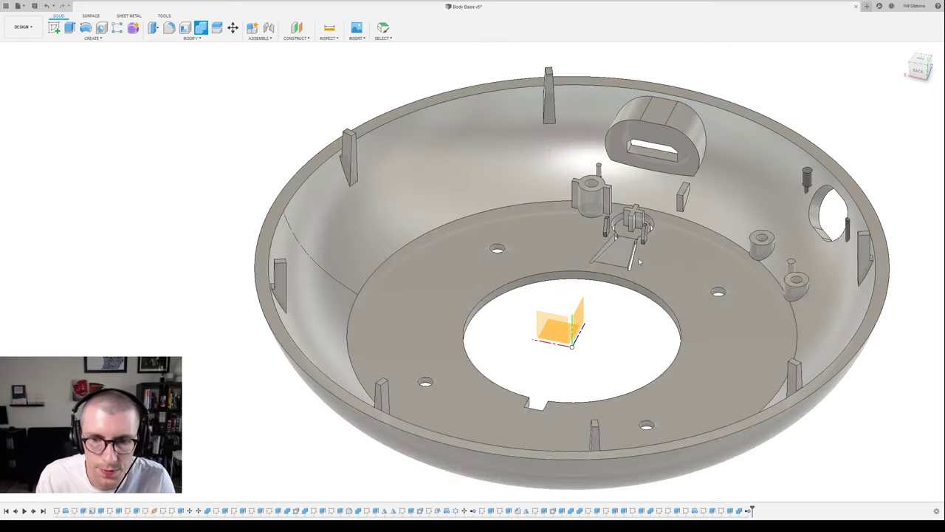
{"action": "left_click", "coordinate": [660, 252]}
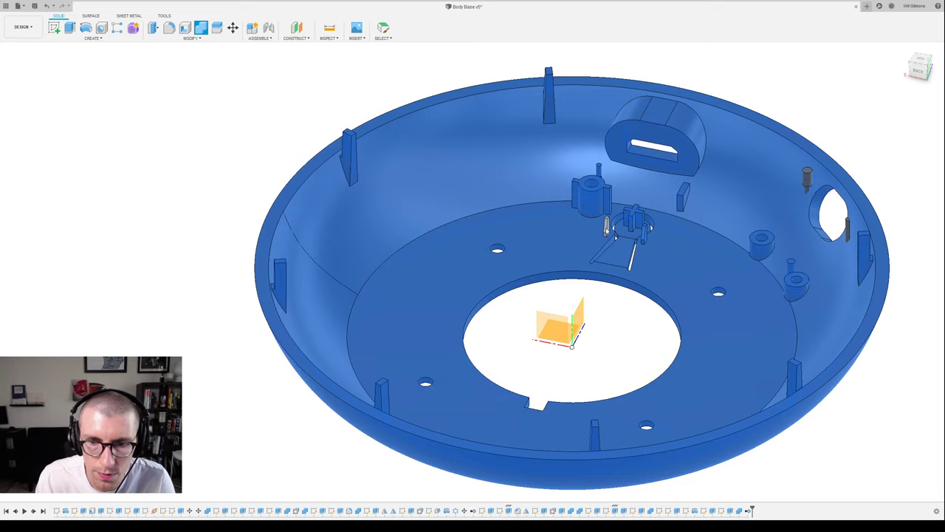
{"action": "key", "text": "Return"}
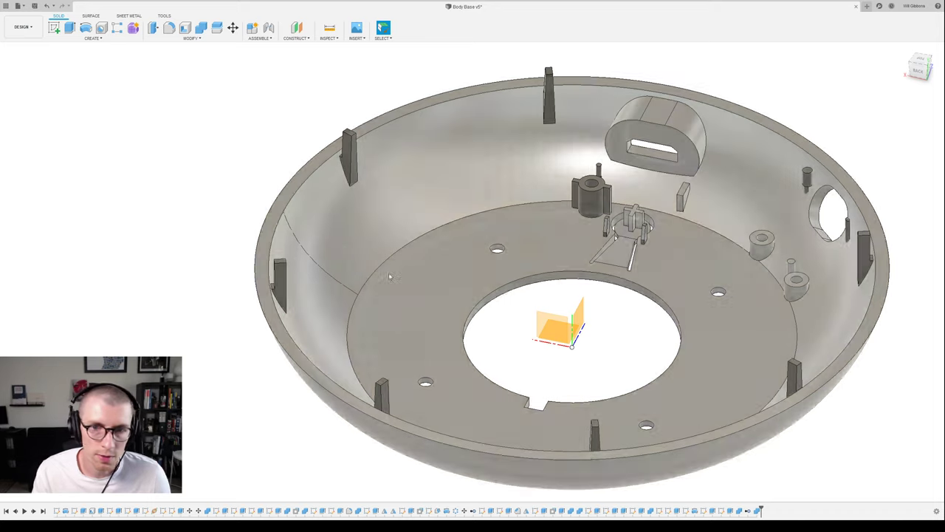
- Examine the combined base from inside and underneath, including where the ribs by the opening meet the outer wall
{"action": "scroll", "coordinate": [415, 278], "scroll_direction": "down", "scroll_amount": 3}
{"action": "middle_click_drag", "start_coordinate": [550, 281], "coordinate": [476, 292], "text": "shift"}
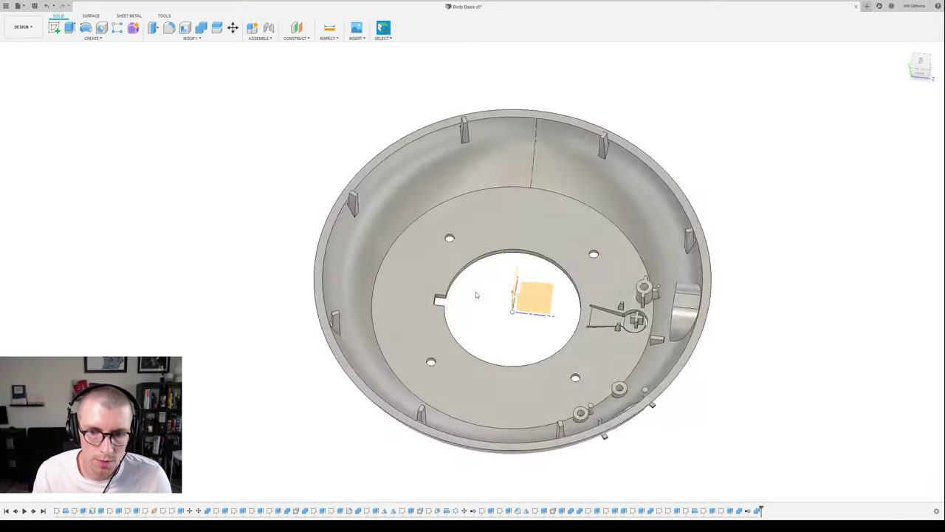
{"action": "middle_click_drag", "start_coordinate": [693, 294], "coordinate": [715, 275], "text": "shift"}
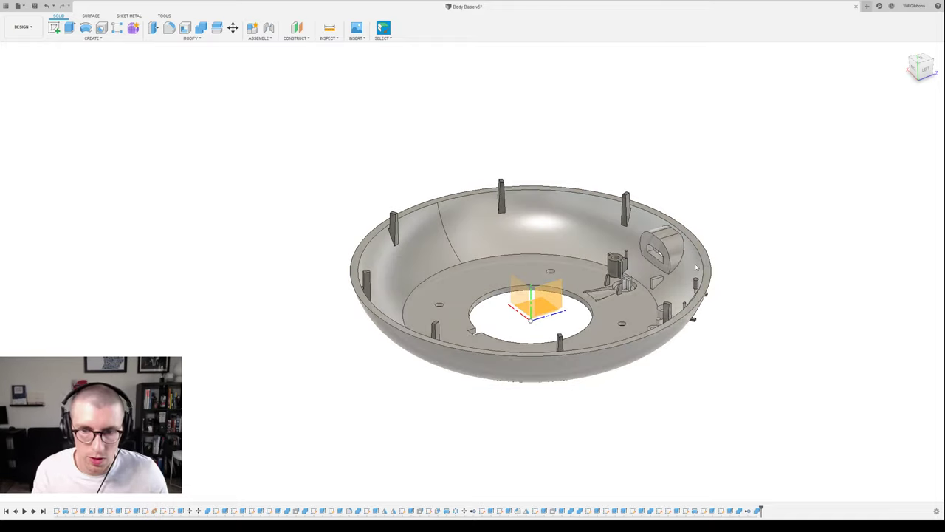
{"action": "scroll", "coordinate": [692, 264], "scroll_direction": "up", "scroll_amount": 5}
{"action": "middle_click_drag", "start_coordinate": [671, 255], "coordinate": [575, 257], "text": "shift"}
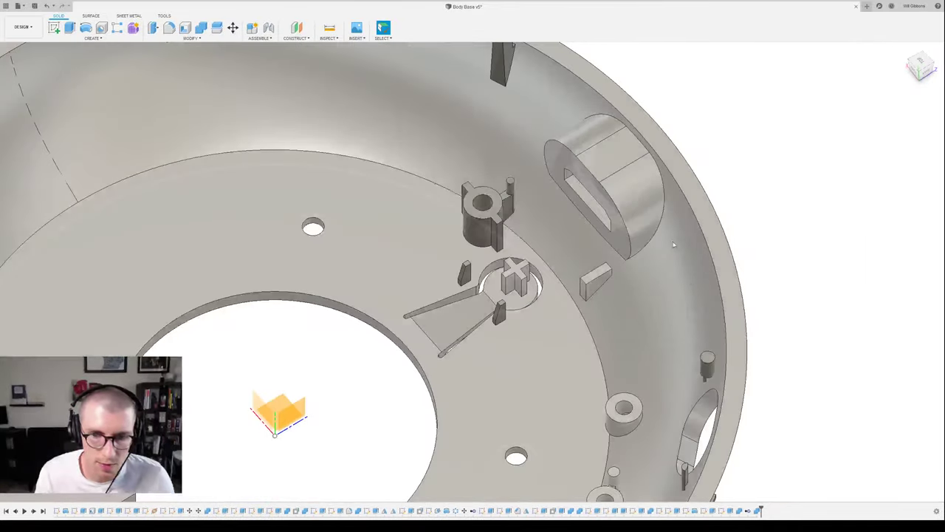
{"action": "scroll", "coordinate": [609, 318], "scroll_direction": "down", "scroll_amount": 10}
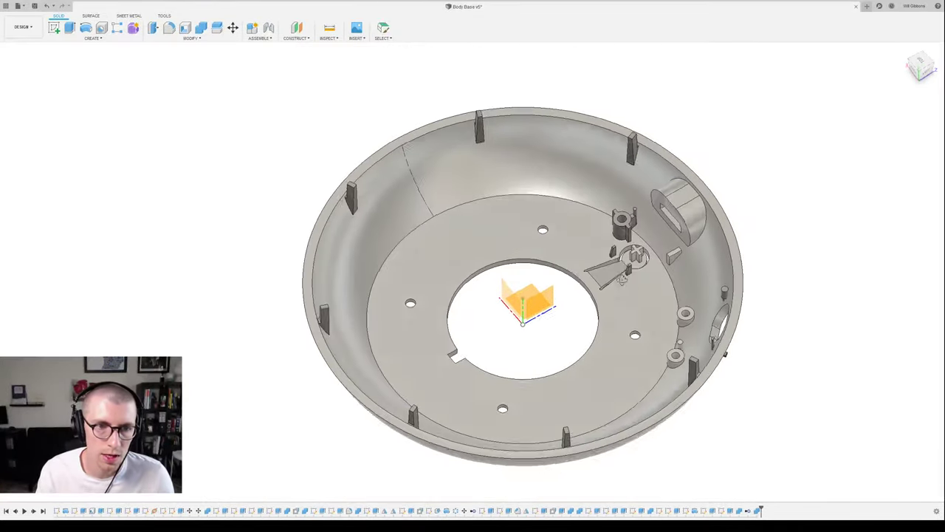
{"action": "middle_click_drag", "start_coordinate": [622, 279], "coordinate": [618, 219], "text": "shift"}
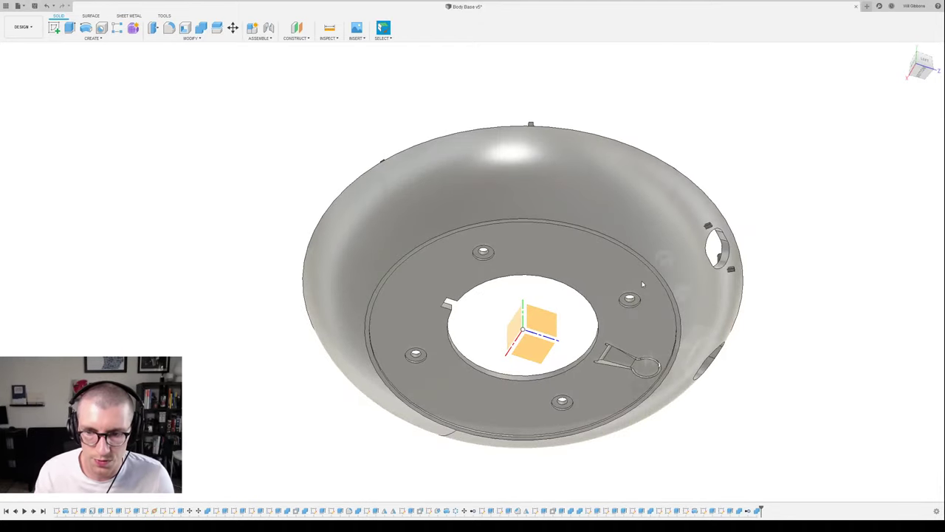
{"action": "middle_click_drag", "start_coordinate": [707, 309], "coordinate": [683, 299], "text": "shift"}
{"action": "middle_click_drag", "start_coordinate": [587, 384], "coordinate": [678, 303], "text": "shift"}
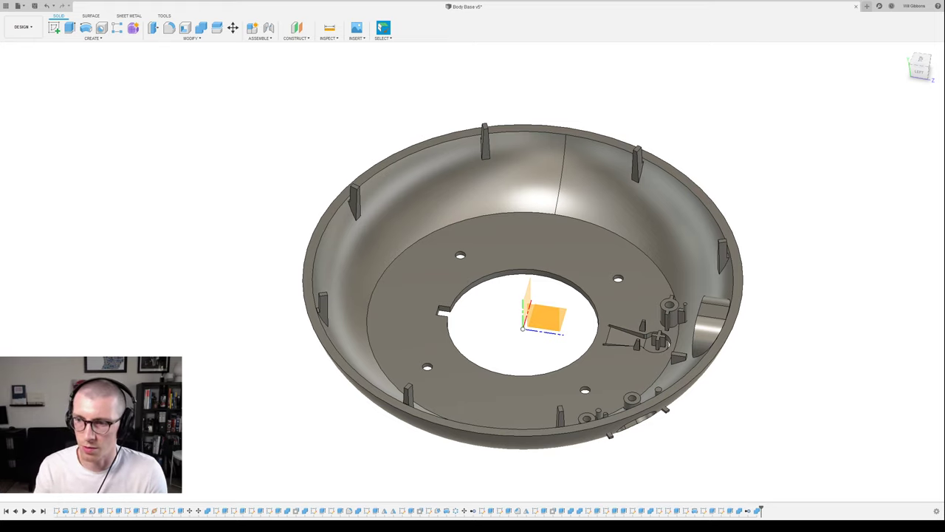
{"action": "mouse_move", "coordinate": [768, 199]}
{"action": "middle_mouse_down"}
{"action": "mouse_move", "coordinate": [683, 137]}
{"action": "mouse_move", "coordinate": [716, 126]}
{"action": "middle_mouse_up"}
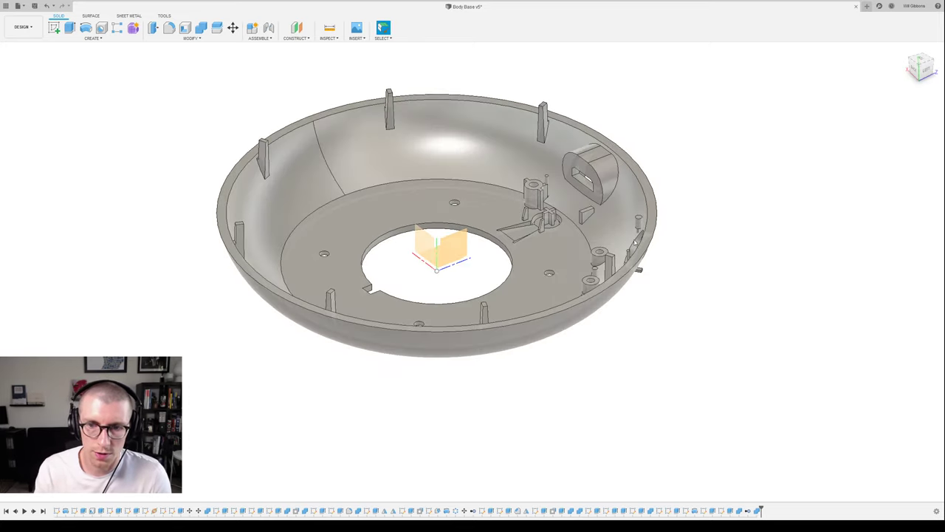